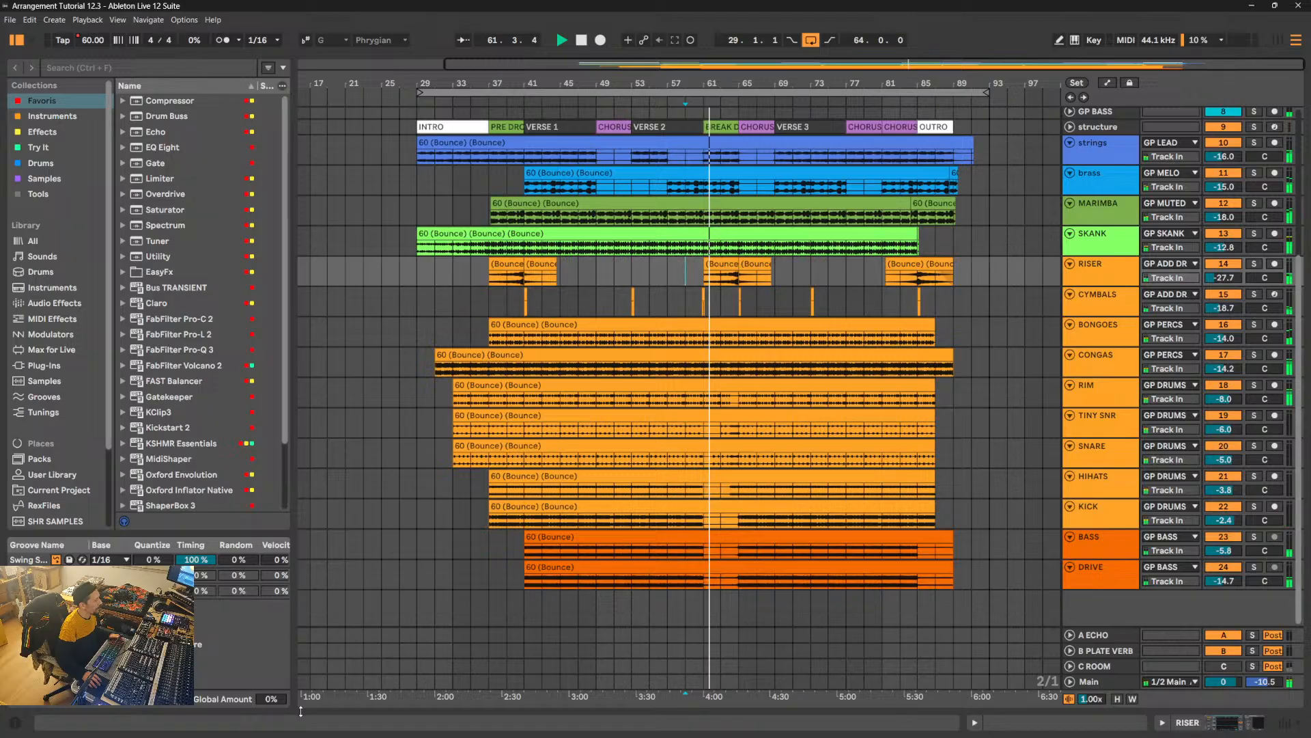
# - Show the device view and inspect the bounced clips on the strings, brass, MARIMBA, SKANK, BONGOES, CONGAS and RIM tracks
pyautogui.hotkey('shift', 'Tab')
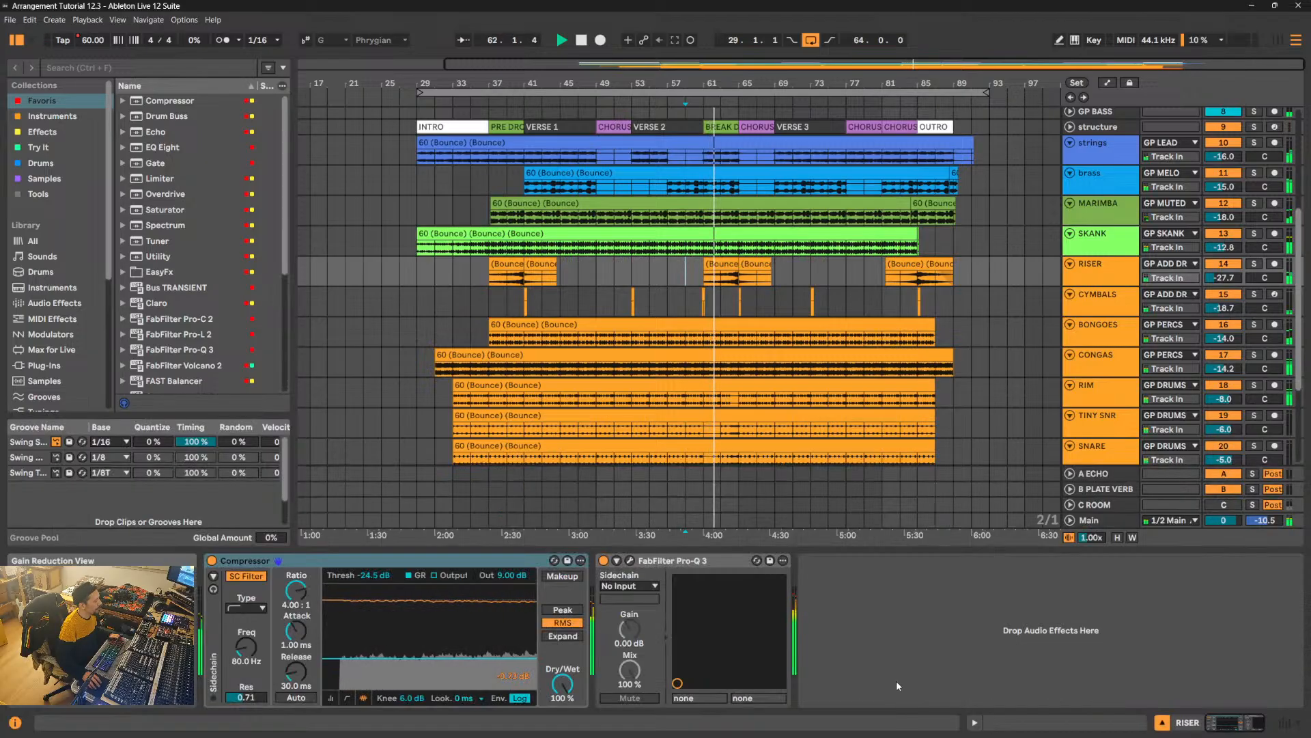
pyautogui.click(915, 656)
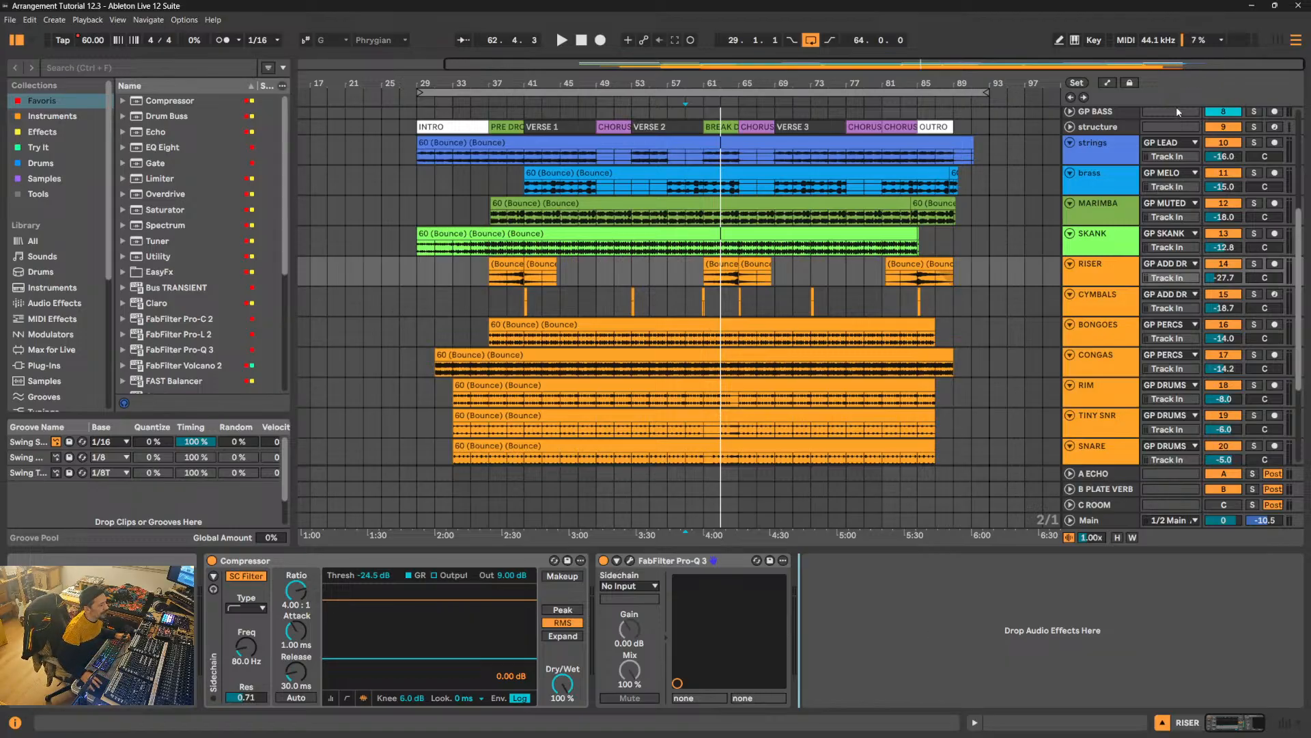
pyautogui.click(823, 145)
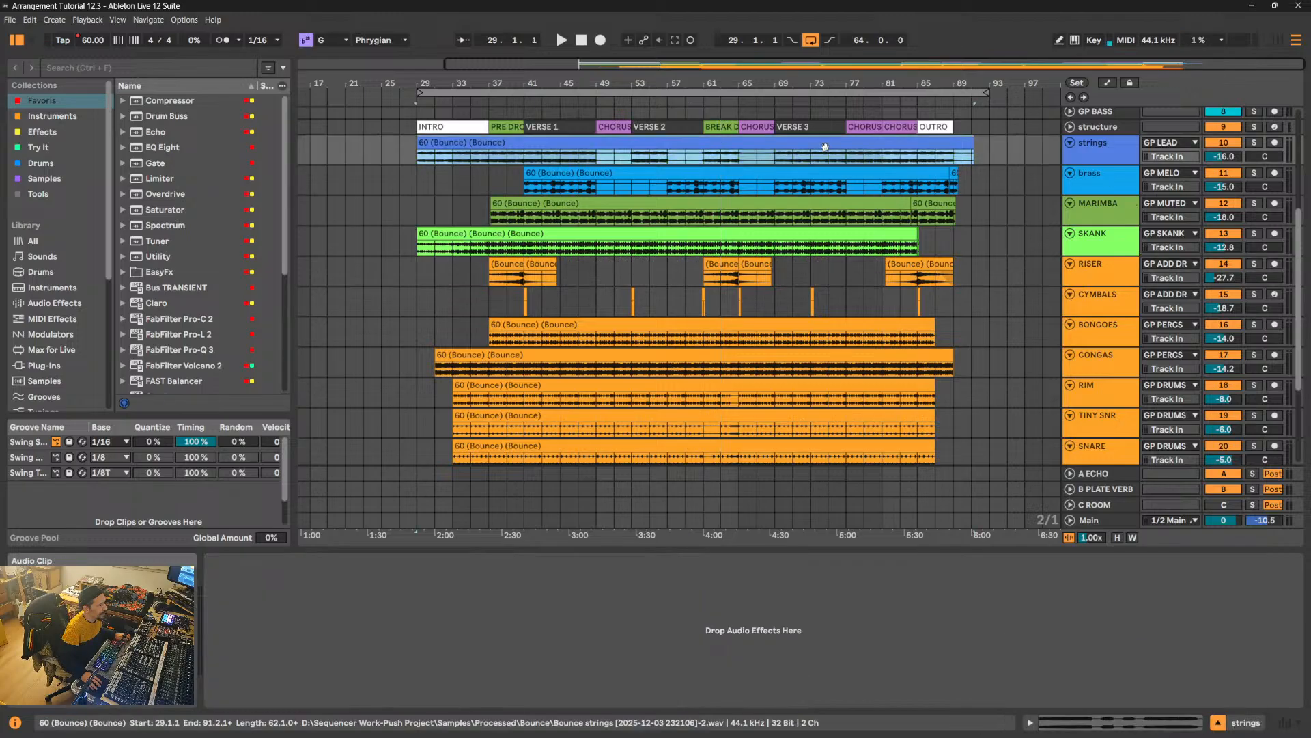
pyautogui.click(822, 172)
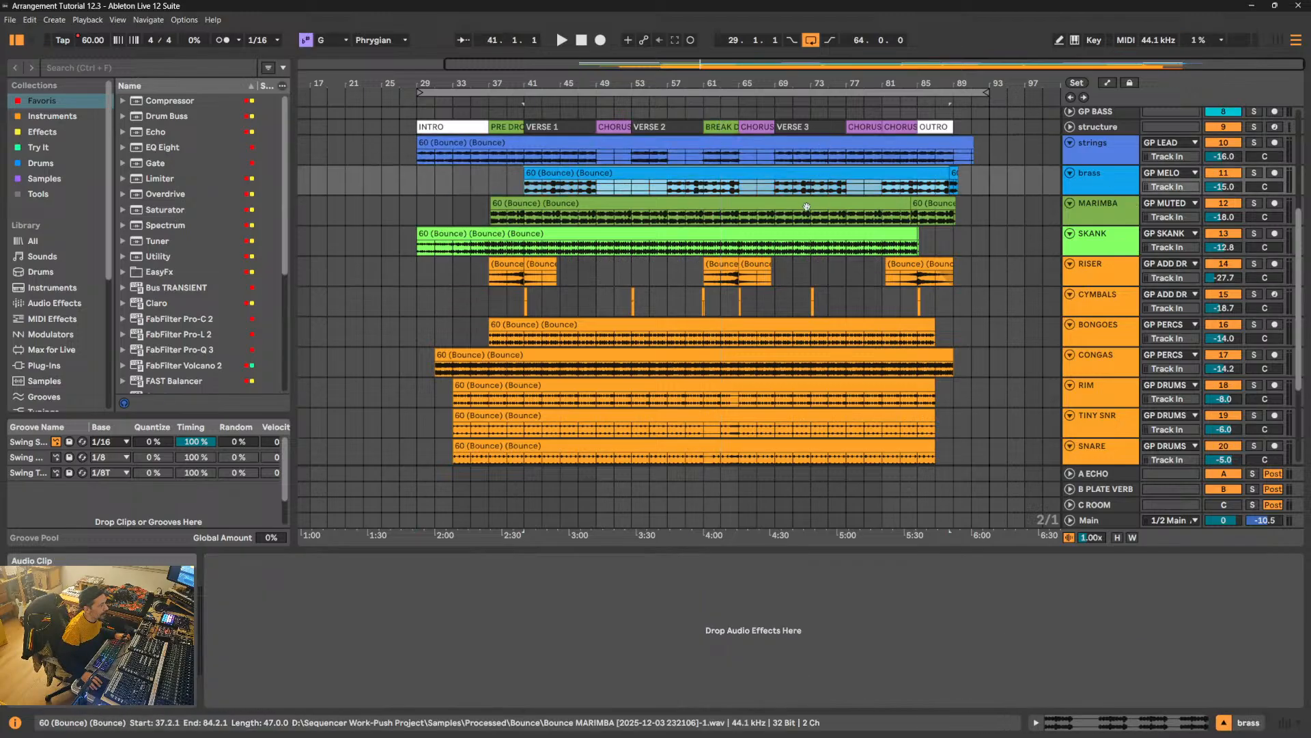
pyautogui.click(811, 203)
pyautogui.click(792, 233)
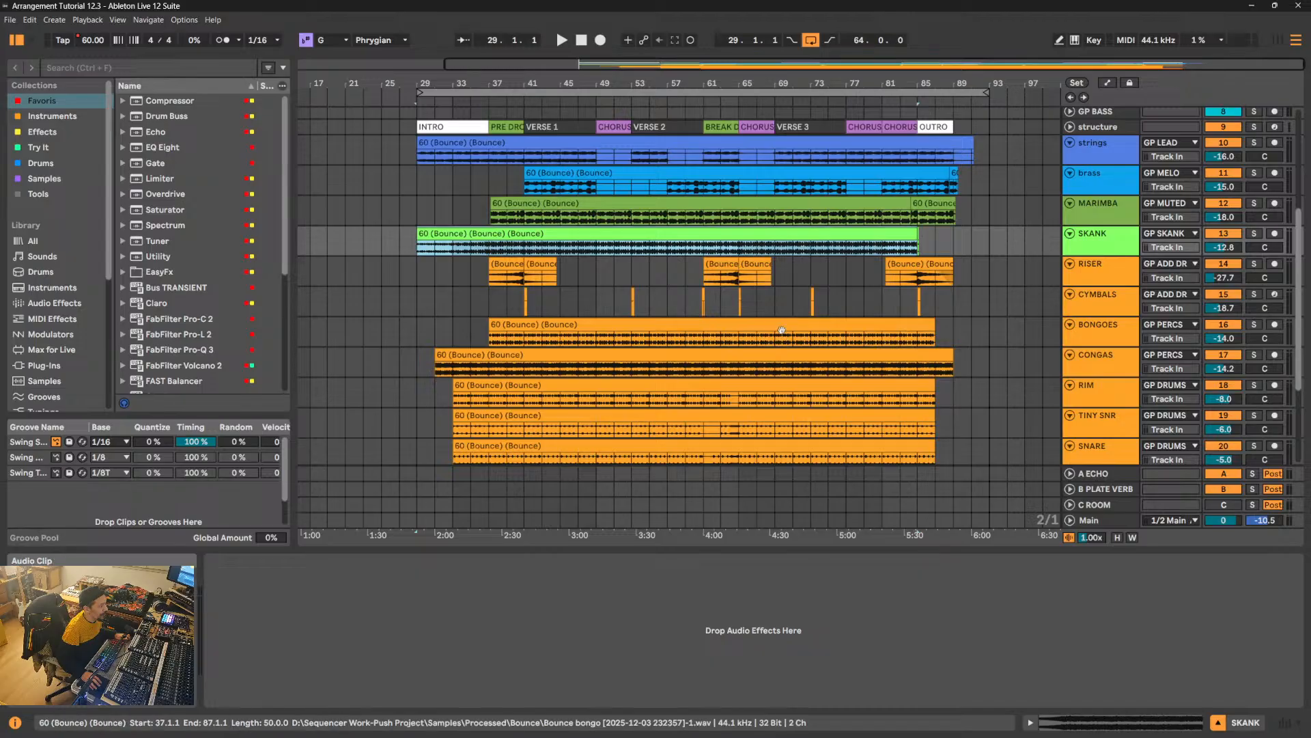
pyautogui.click(785, 333)
pyautogui.click(781, 361)
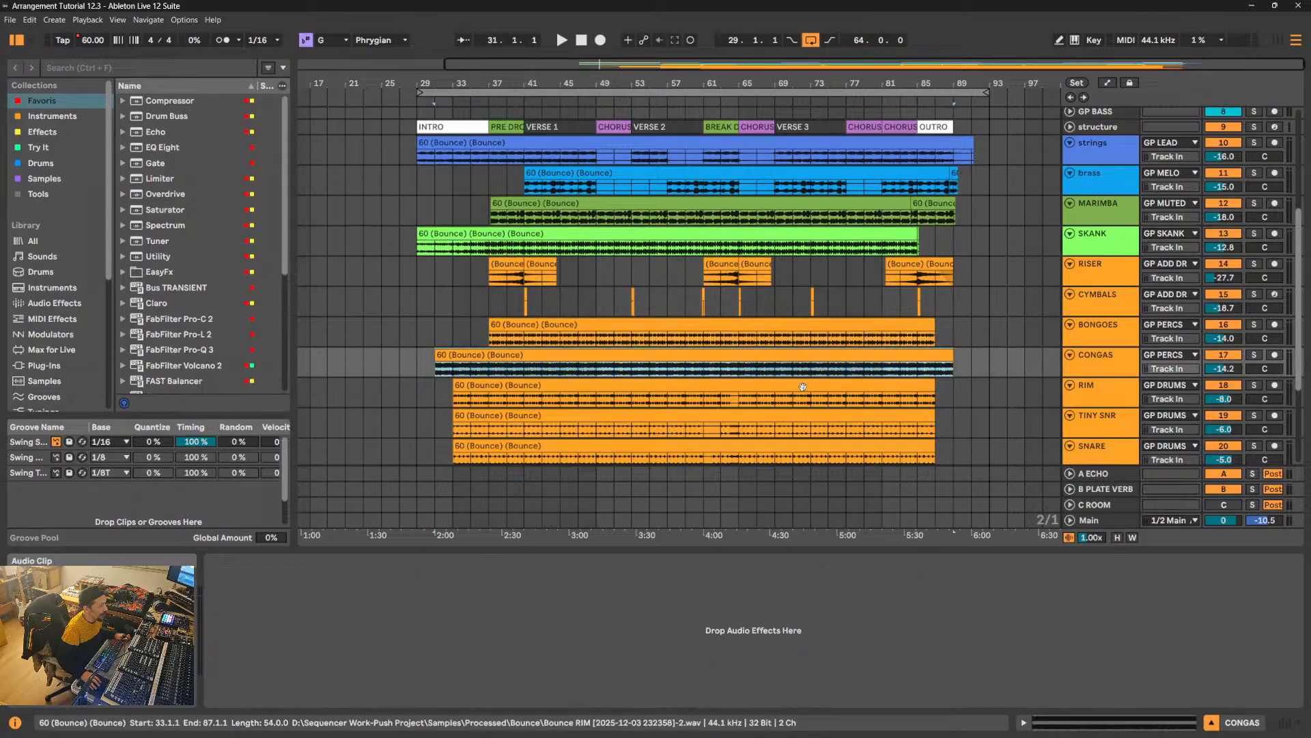
pyautogui.click(783, 392)
# - Select the tracks one after another from DRIVE and BASS up through the drums and percussion to SKANK
pyautogui.scroll(-4, 821, 431)
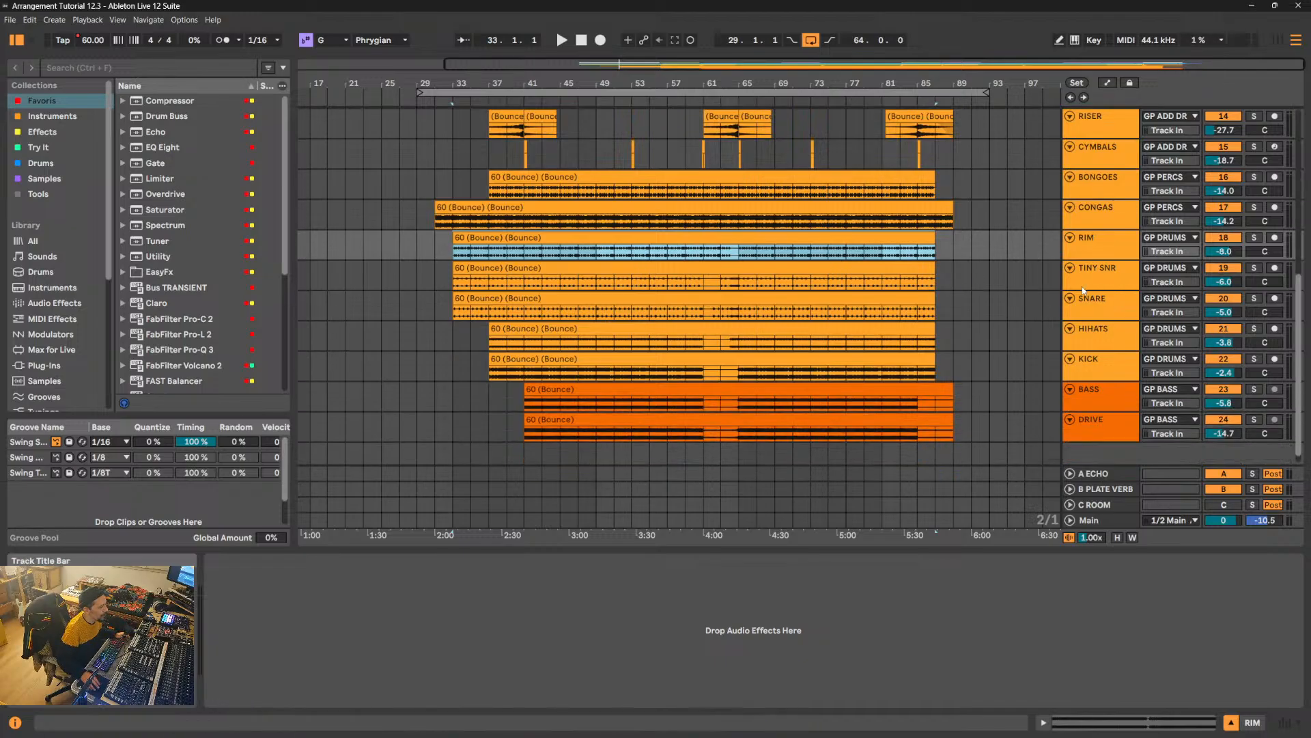
pyautogui.click(1095, 435)
pyautogui.click(1114, 391)
pyautogui.click(1113, 362)
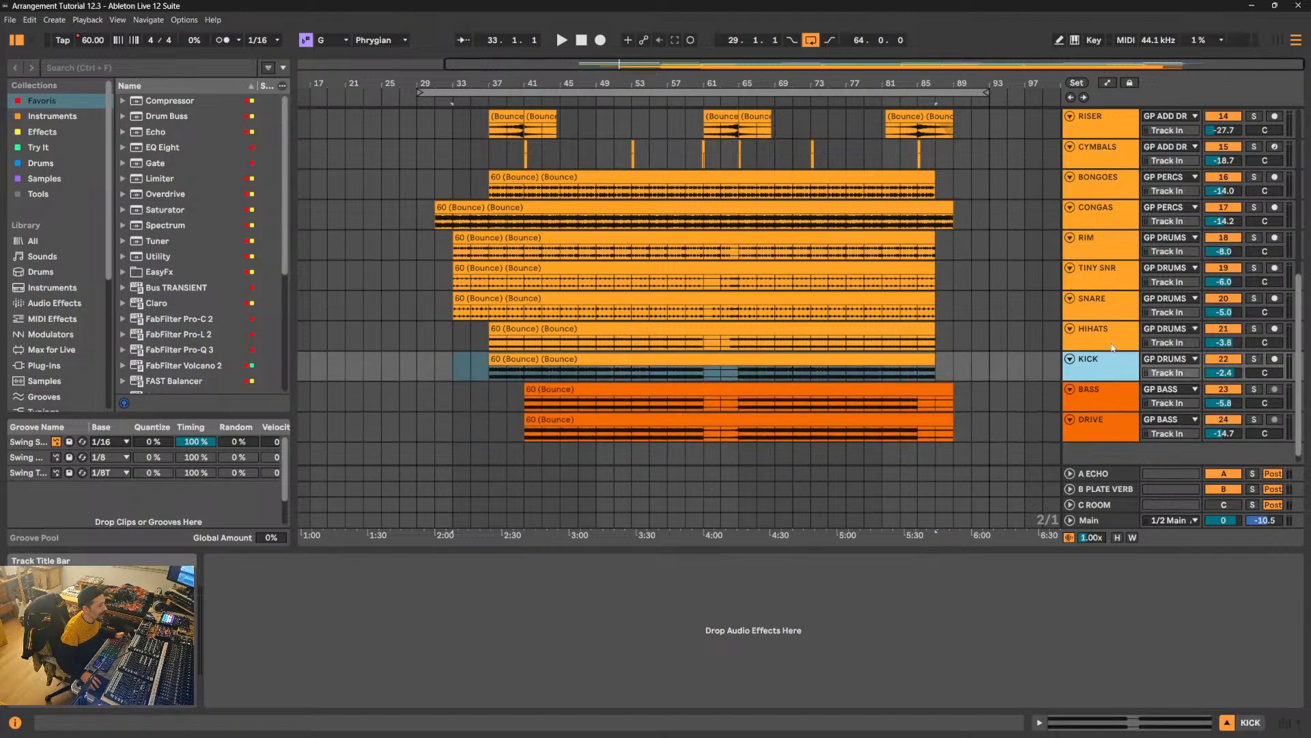
pyautogui.click(1112, 336)
pyautogui.click(1112, 300)
pyautogui.click(1111, 276)
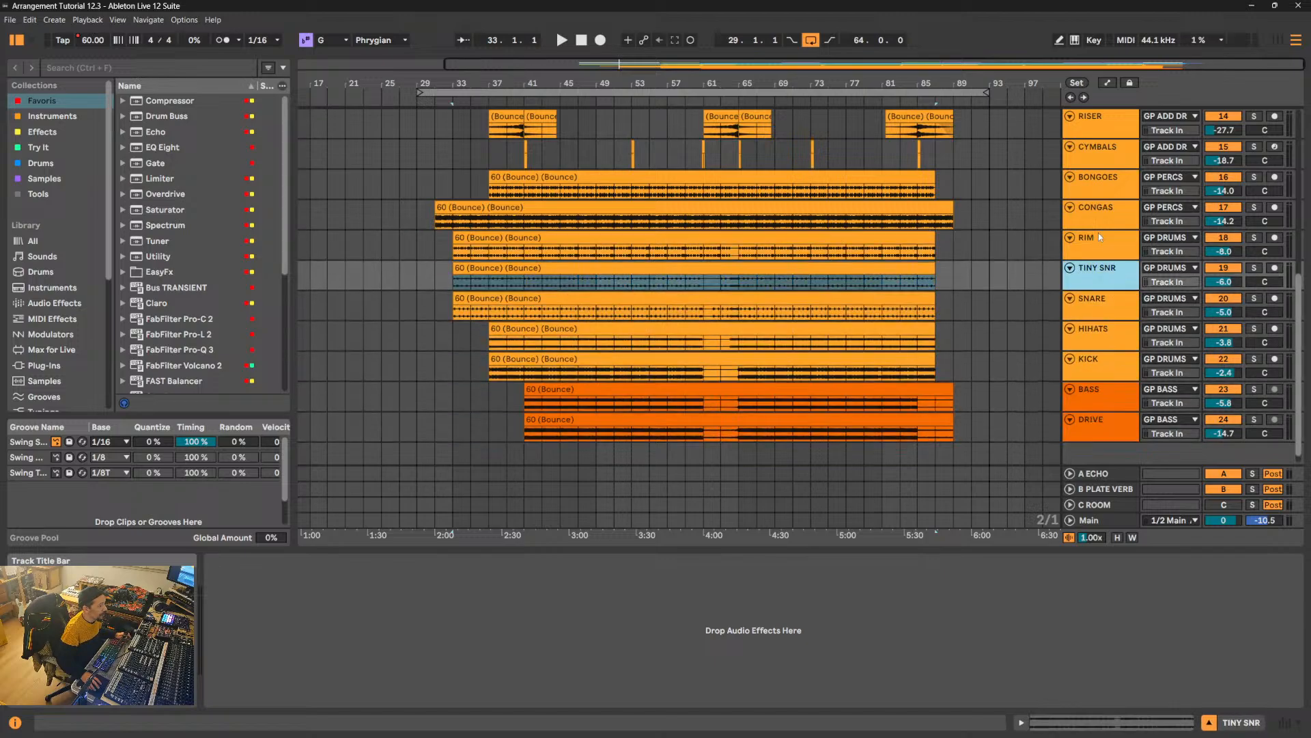
pyautogui.click(1098, 235)
pyautogui.click(1098, 208)
pyautogui.click(1098, 186)
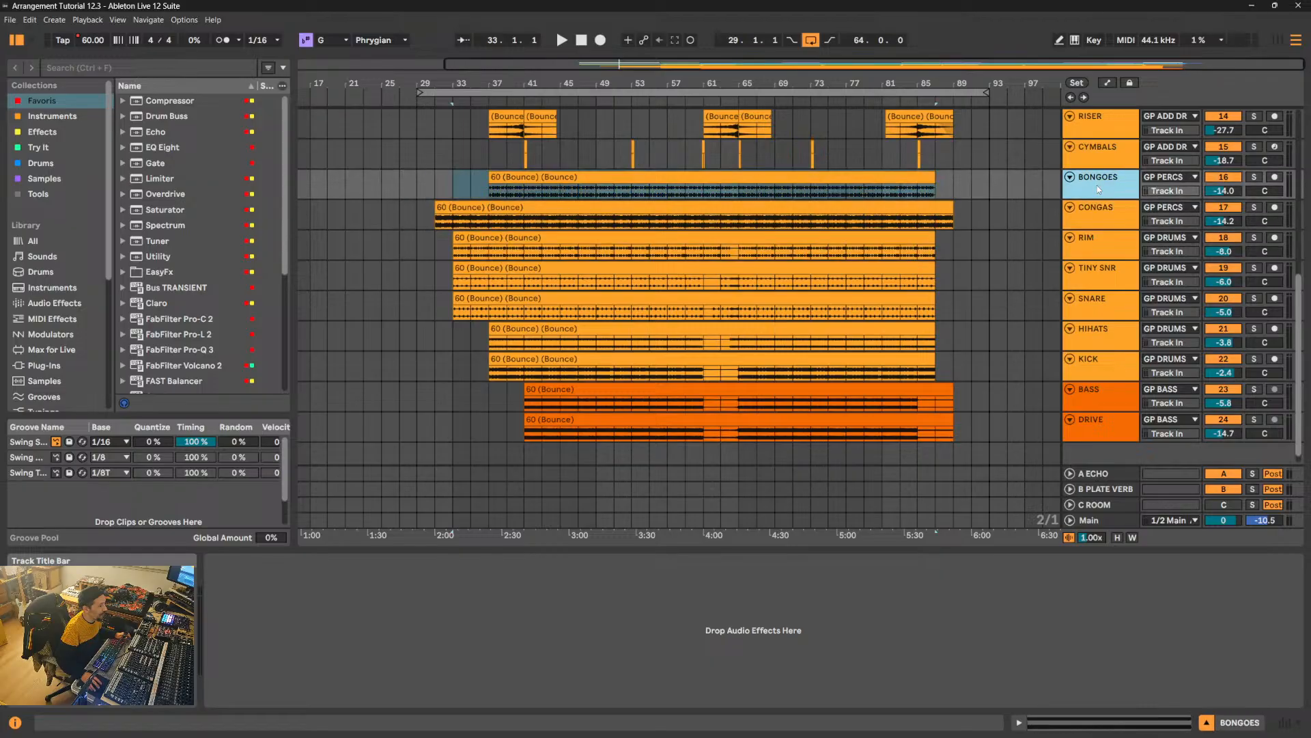
pyautogui.click(1109, 151)
pyautogui.scroll(1, 1085, 120)
pyautogui.scroll(4, 1087, 120)
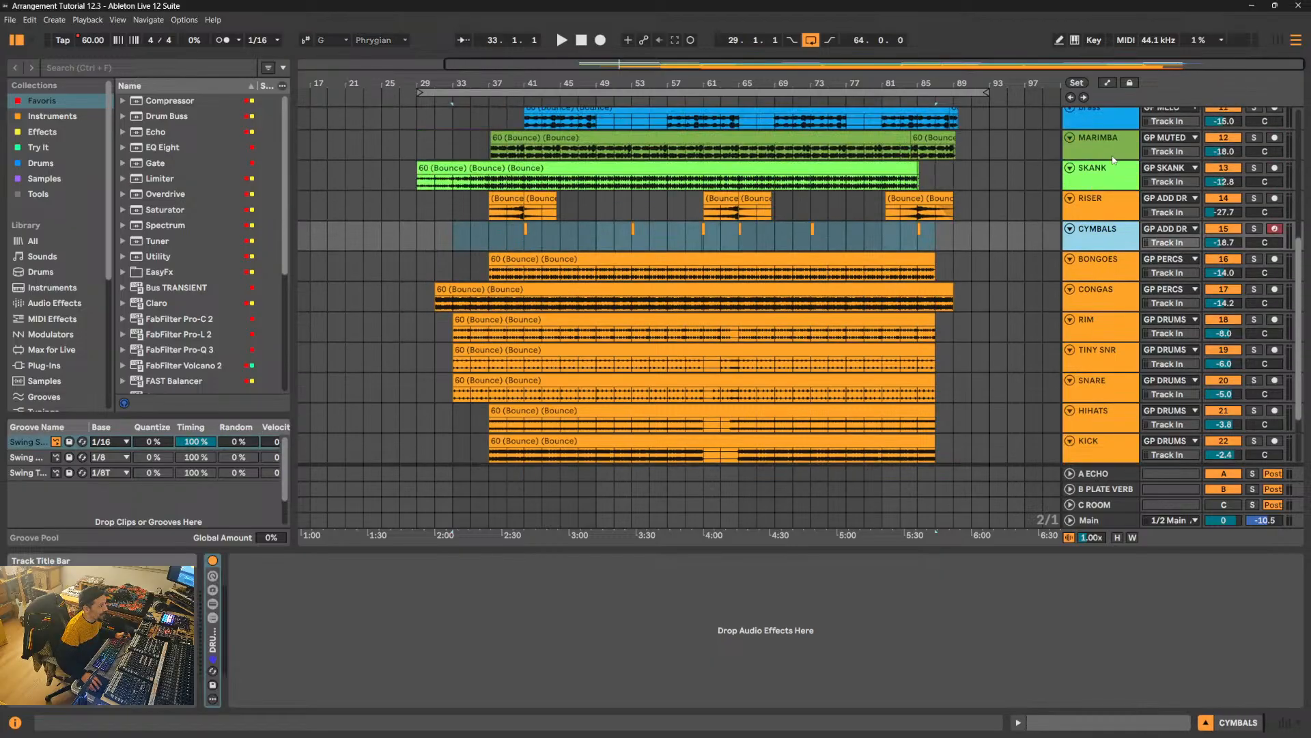
pyautogui.click(1109, 216)
pyautogui.click(1108, 175)
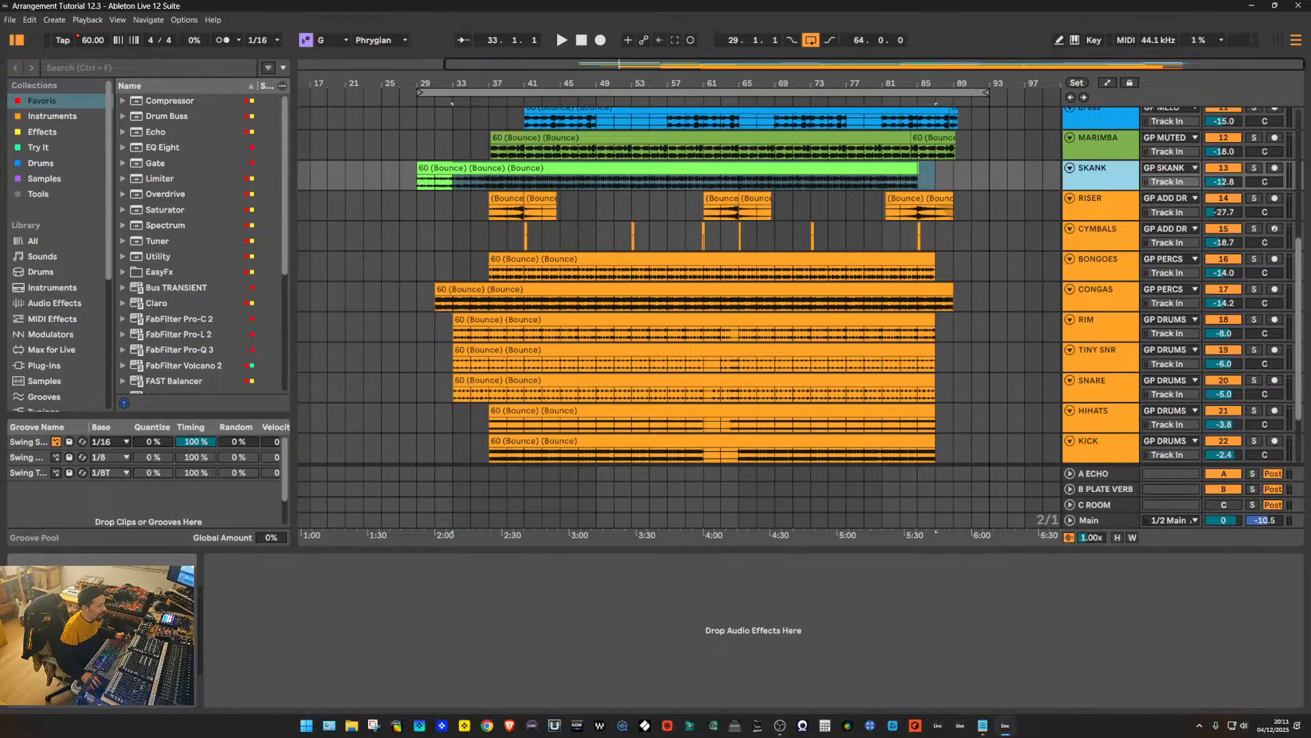
# - Switch to the LIST ARRANGEMENT.txt notes and highlight the NEXT heading line
pyautogui.click(984, 726)
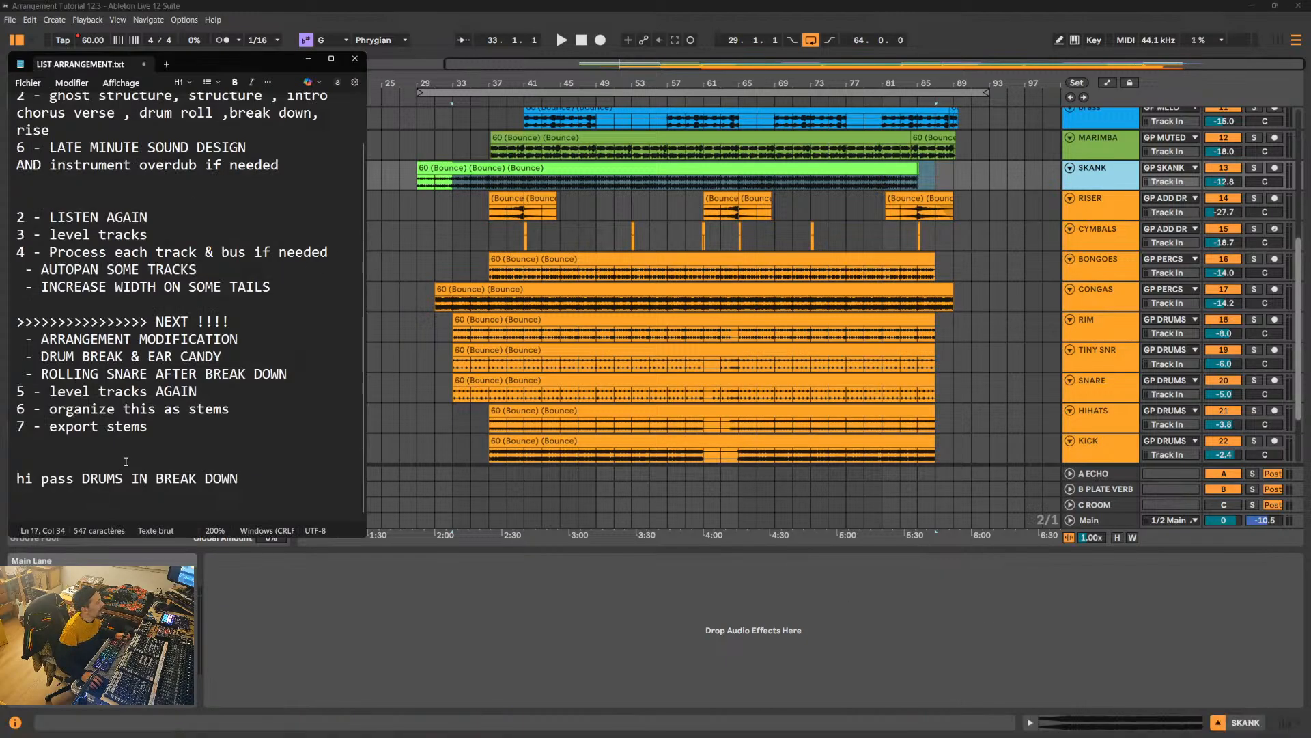
pyautogui.tripleClick(21, 322)
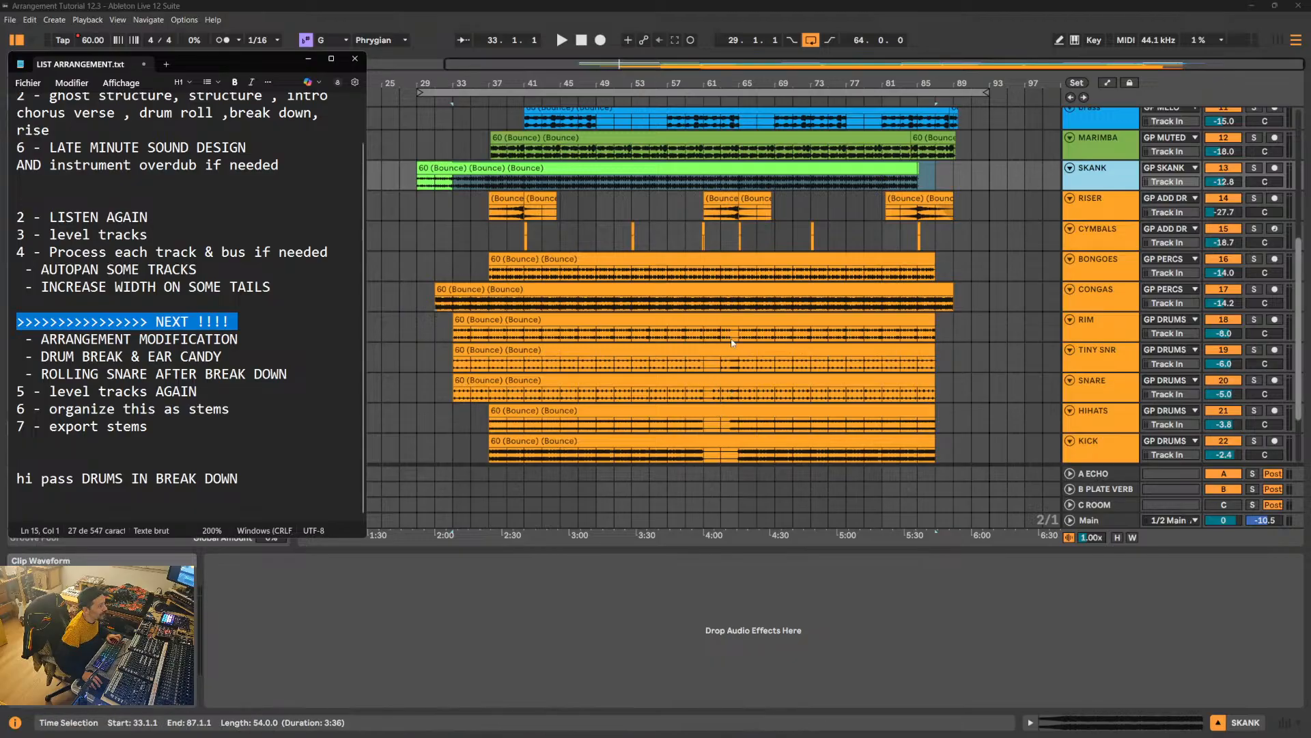
# - Return to the Ableton Live arrangement and play it from just before the break down, around bar 60
pyautogui.click(698, 366)
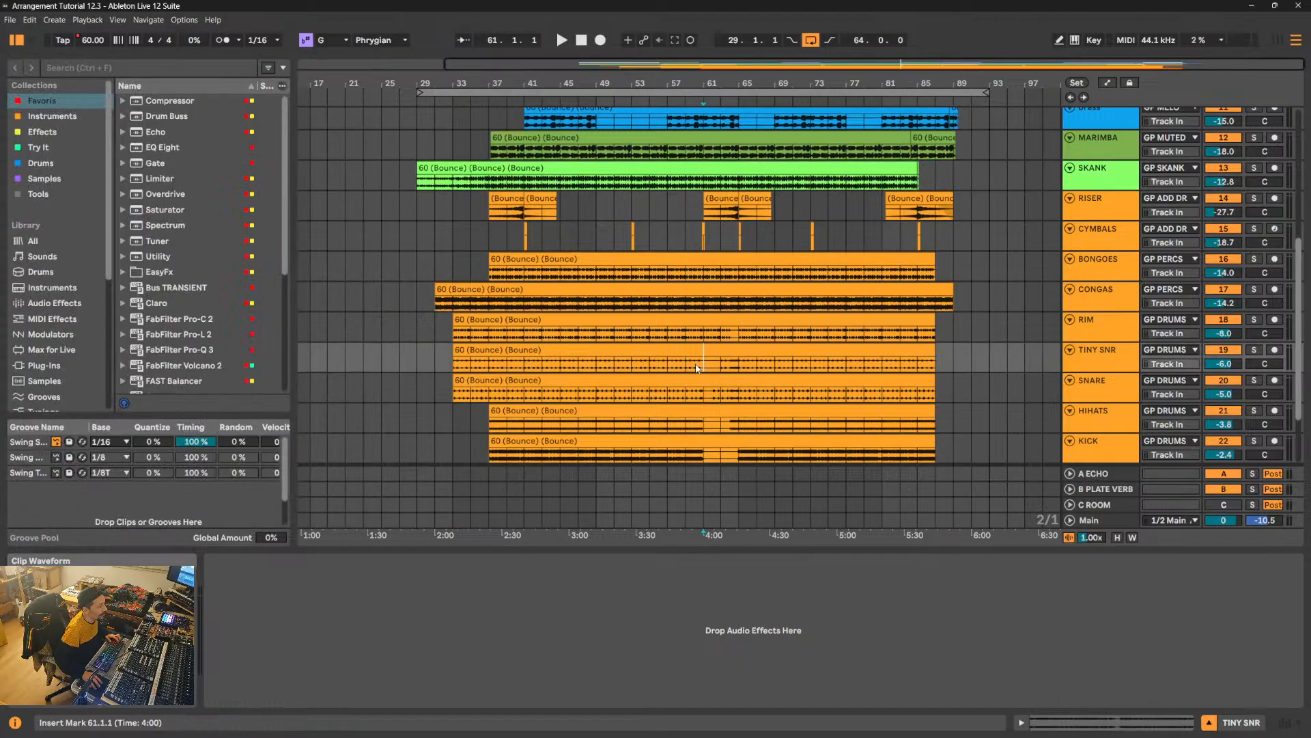
pyautogui.click(697, 368)
pyautogui.press('space')
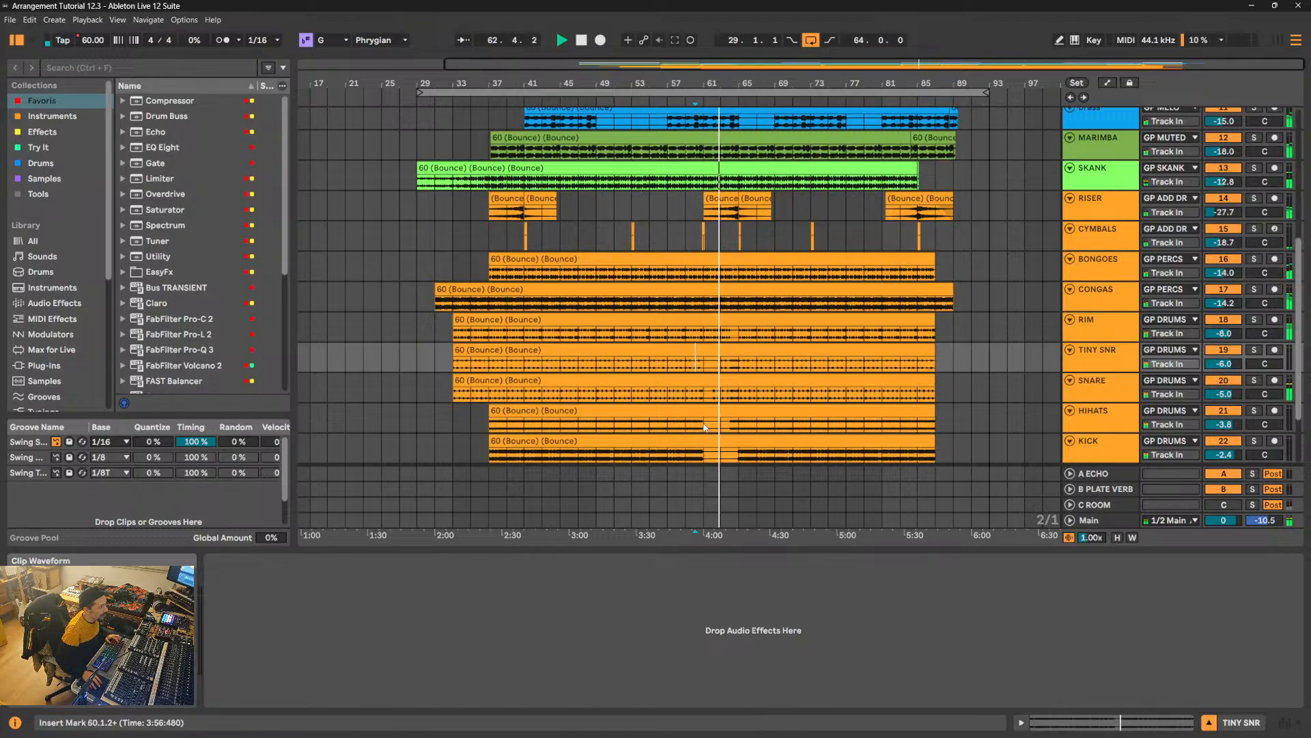
# - Select bars 61 to 65 on the HIHATS track, unfold the structure track and select its BREAK DOWN clip
pyautogui.moveTo(707, 430); pyautogui.dragTo(735, 424)
pyautogui.scroll(3, 736, 424)
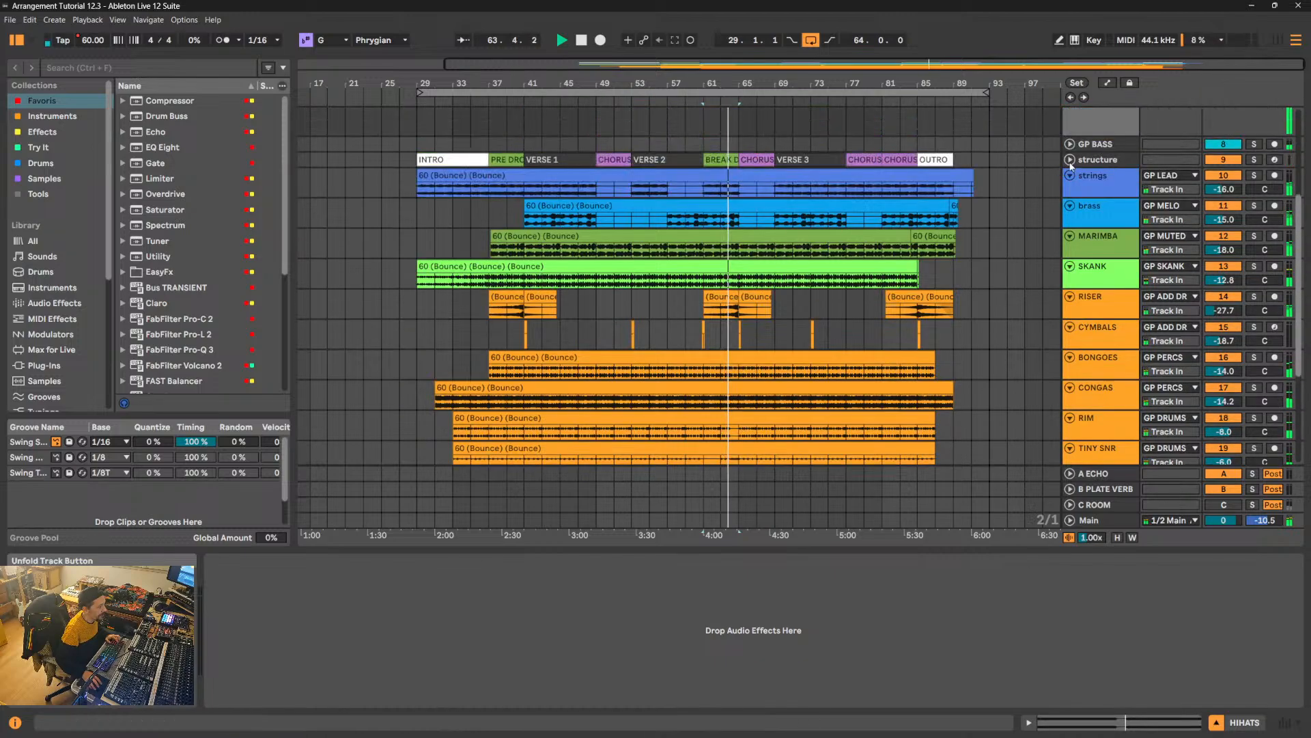
pyautogui.click(1069, 160)
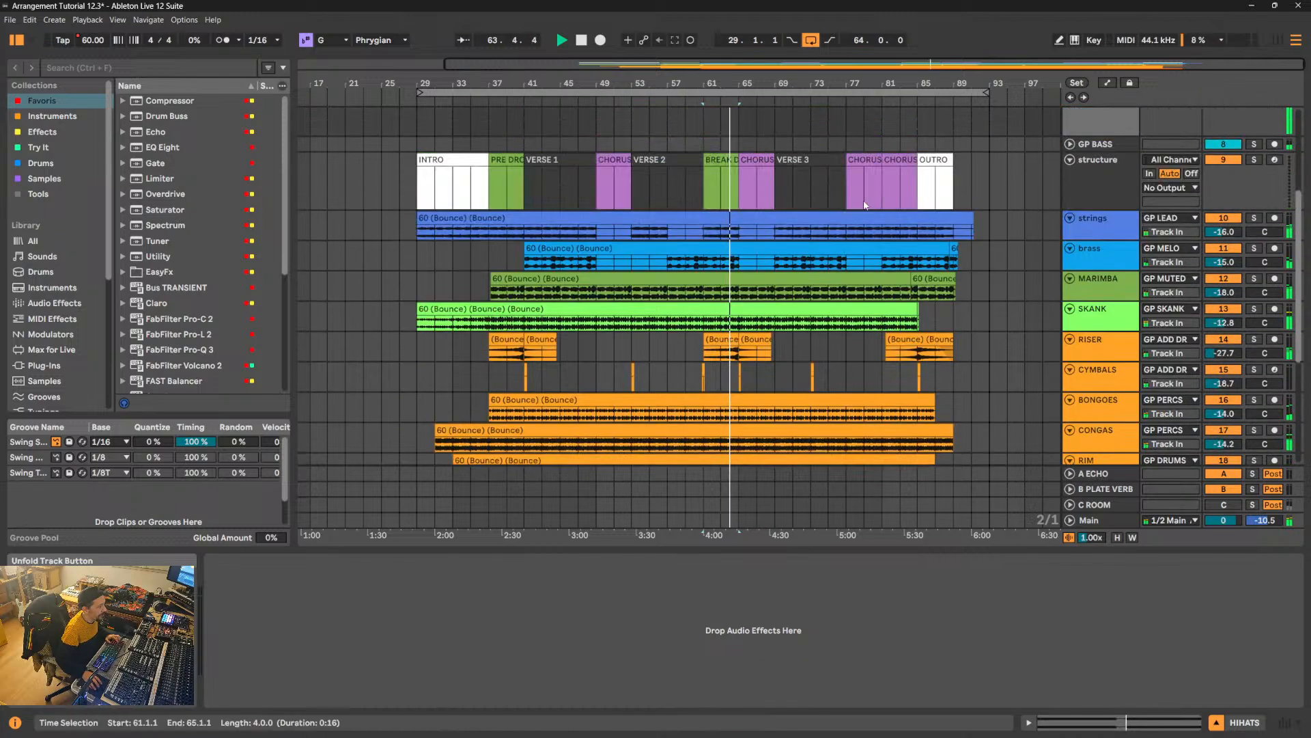
pyautogui.click(728, 188)
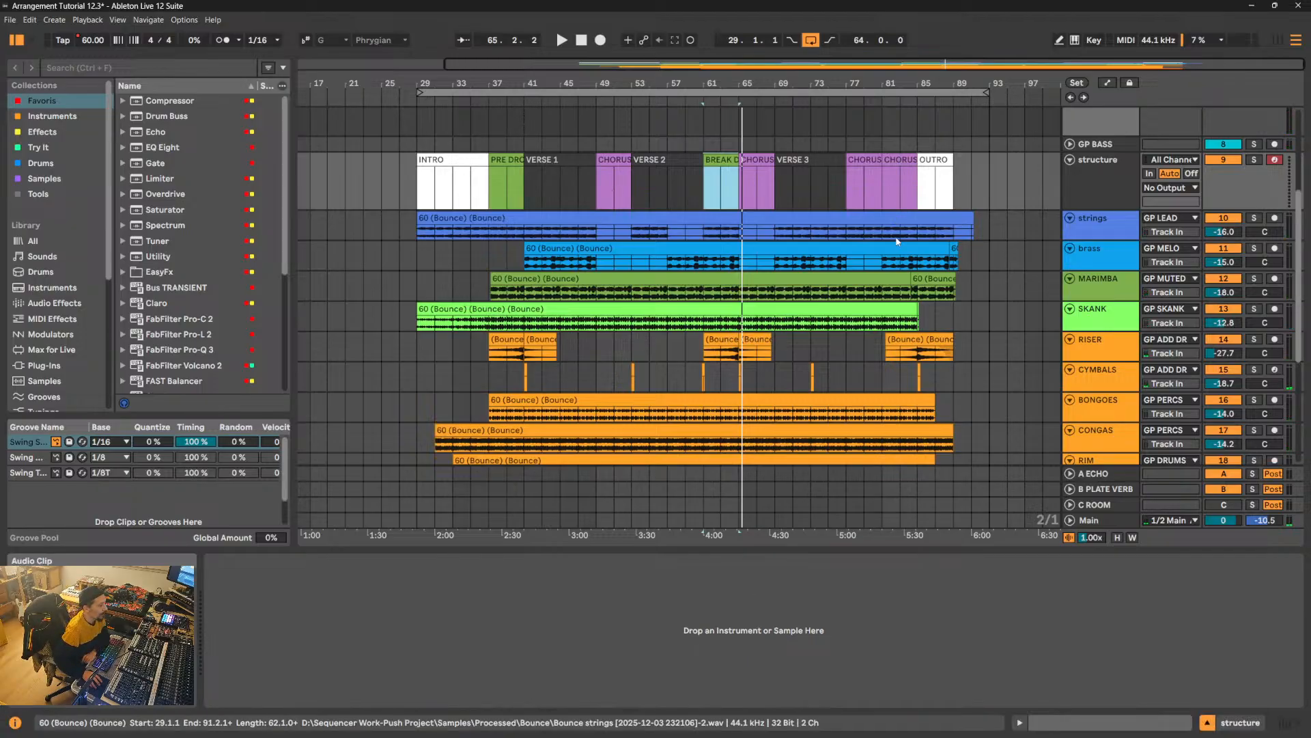
# - Select Verse 1, bars 41 to 49, across the strings, brass and MARIMBA tracks for a closer look
pyautogui.moveTo(521, 237); pyautogui.dragTo(600, 294)
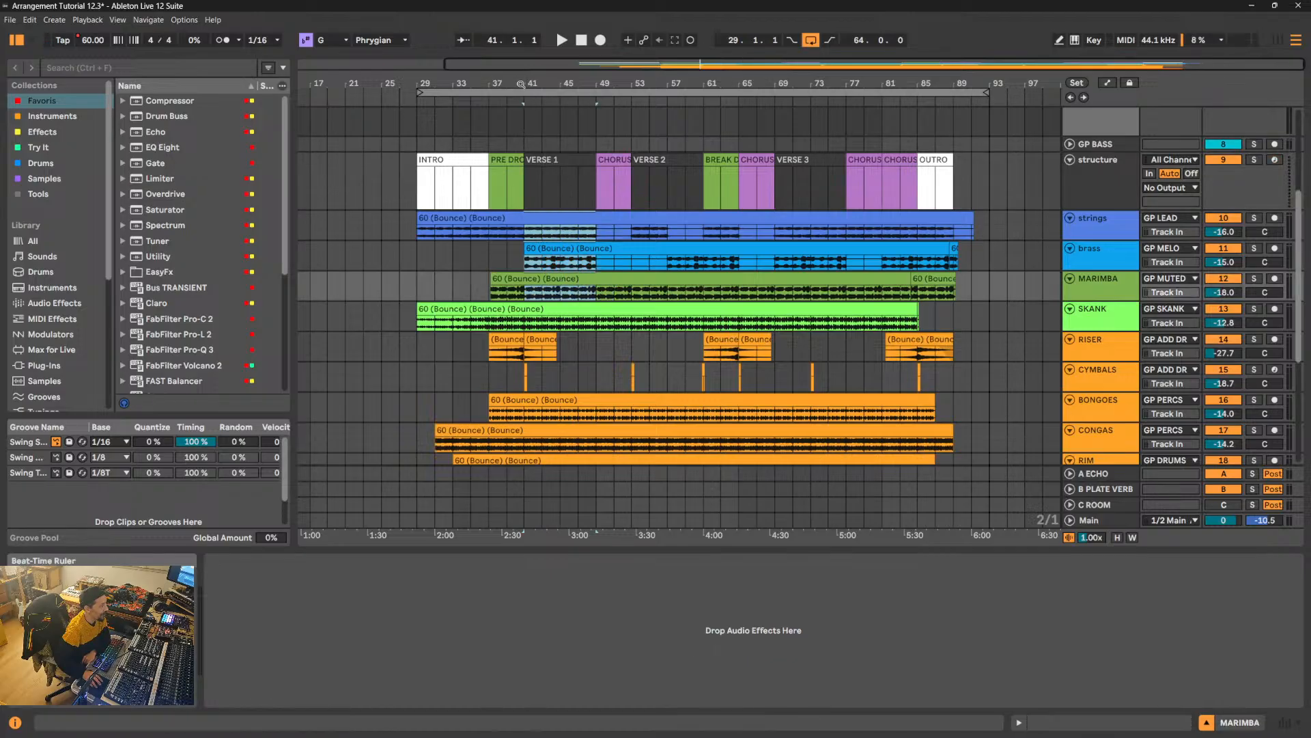
pyautogui.moveTo(522, 83); pyautogui.dragTo(614, 294)
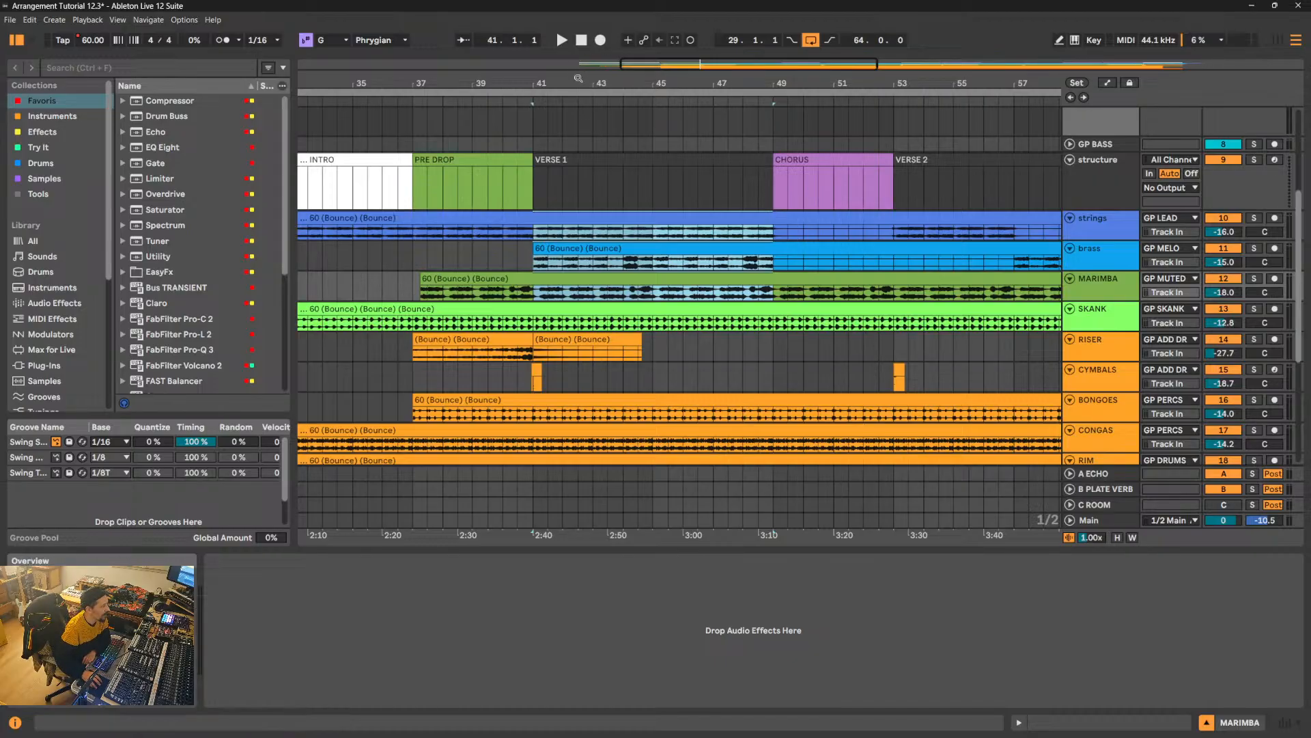
pyautogui.moveTo(577, 81); pyautogui.dragTo(541, 75)
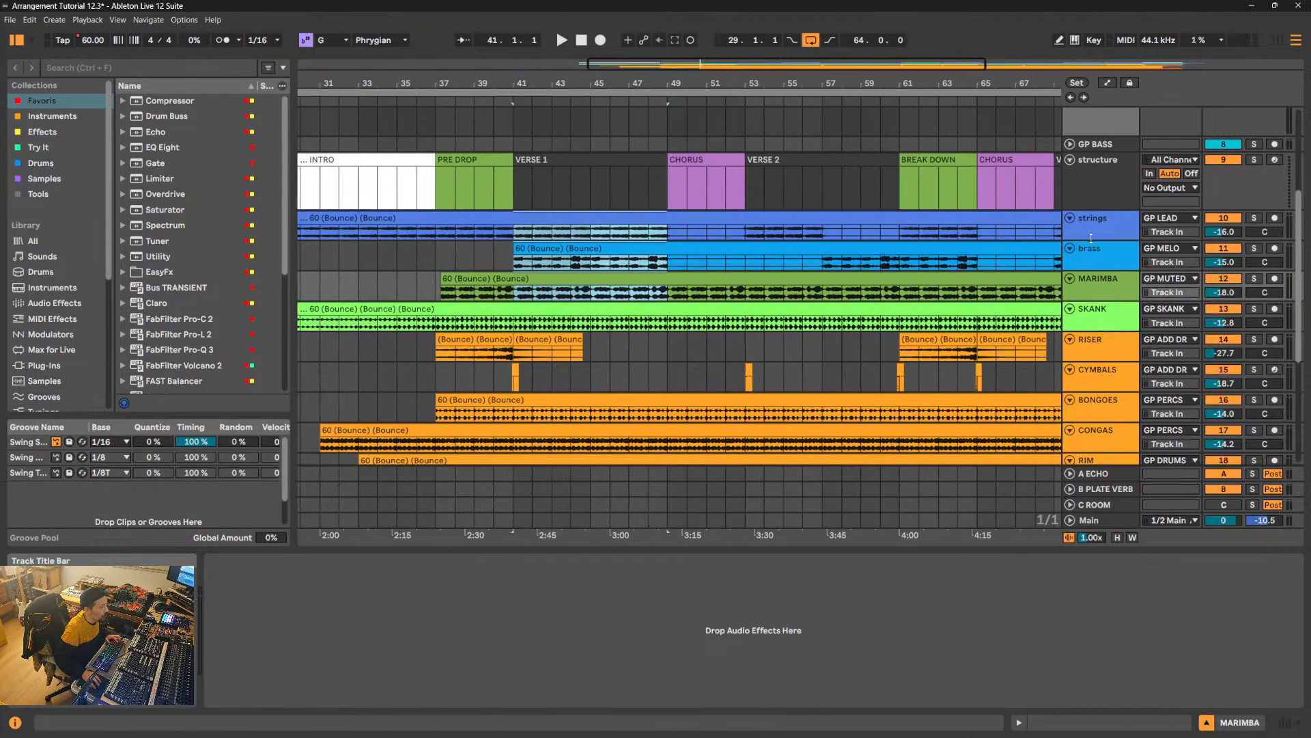
# - Enlarge the strings track and select its Verse 1 section from bar 41 to bar 49
pyautogui.moveTo(1091, 238); pyautogui.dragTo(1091, 280)
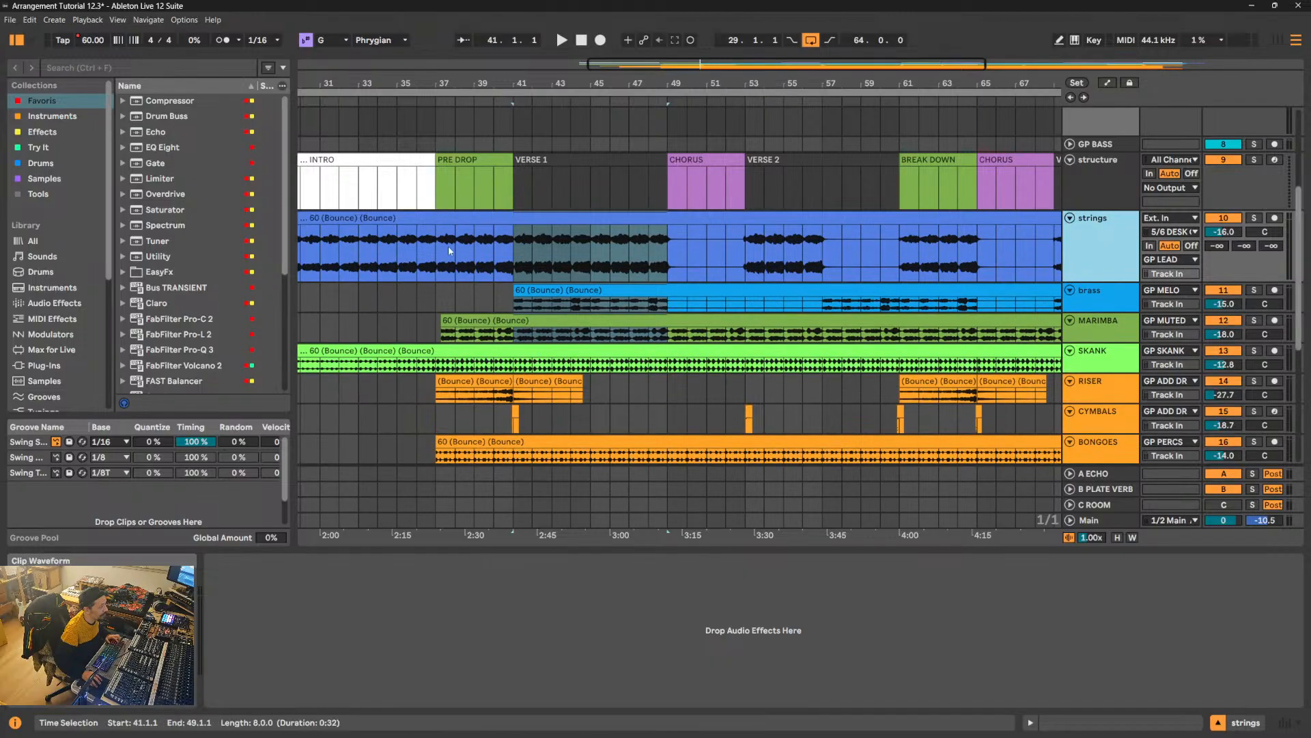
pyautogui.click(474, 262)
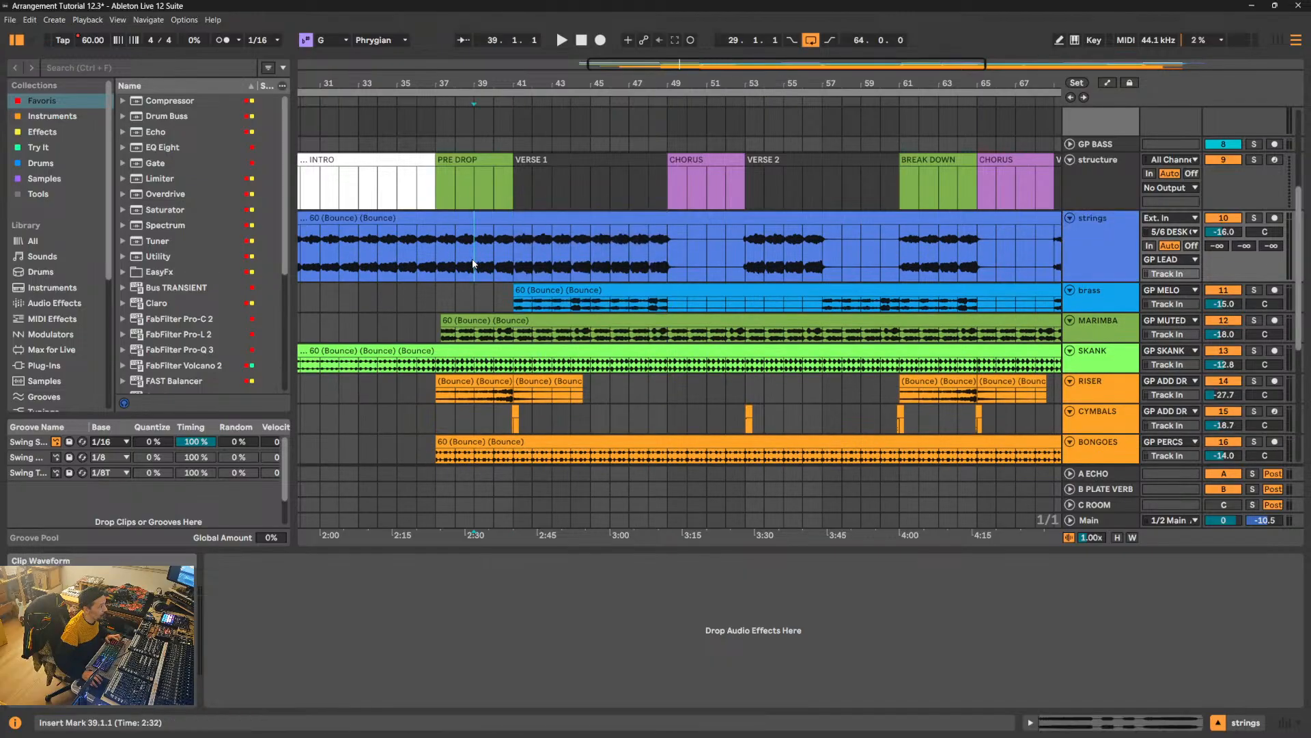
pyautogui.click(514, 257)
pyautogui.moveTo(514, 256); pyautogui.dragTo(661, 255)
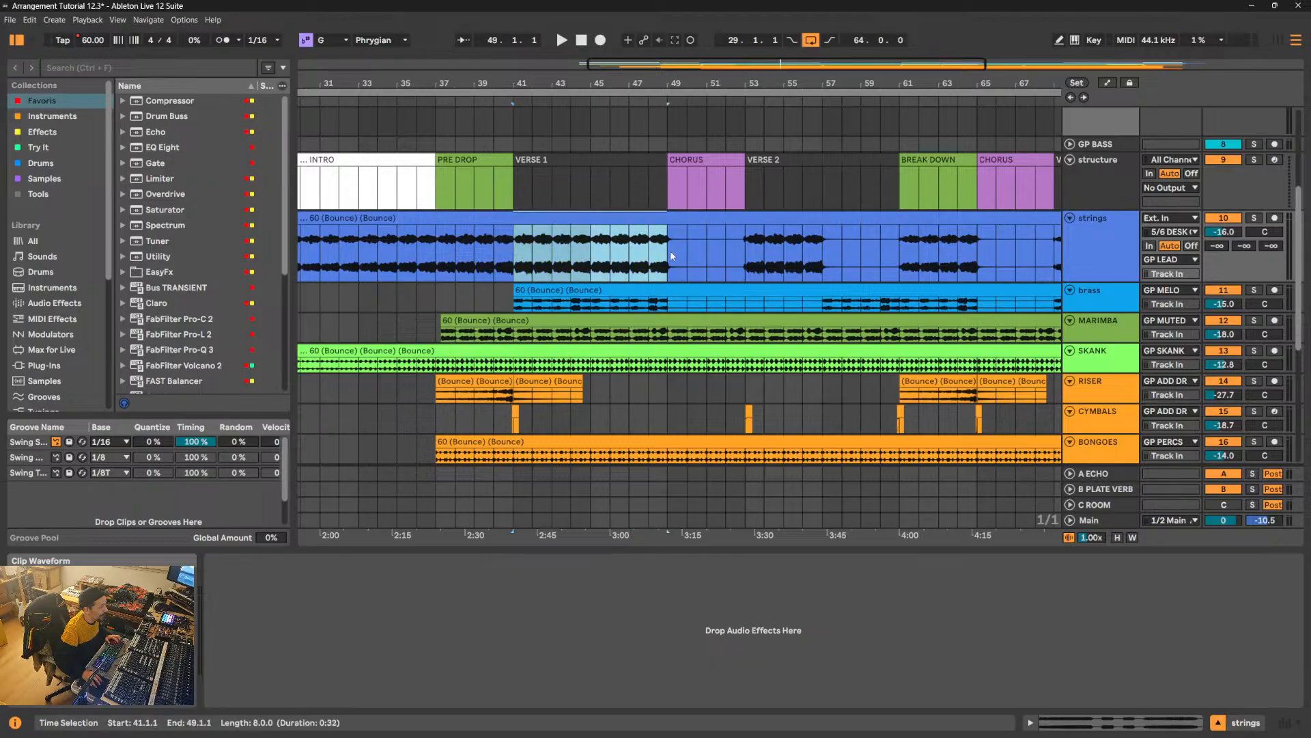
# - Select the brass clip and increase the brass track's height so its waveform is readable
pyautogui.click(571, 289)
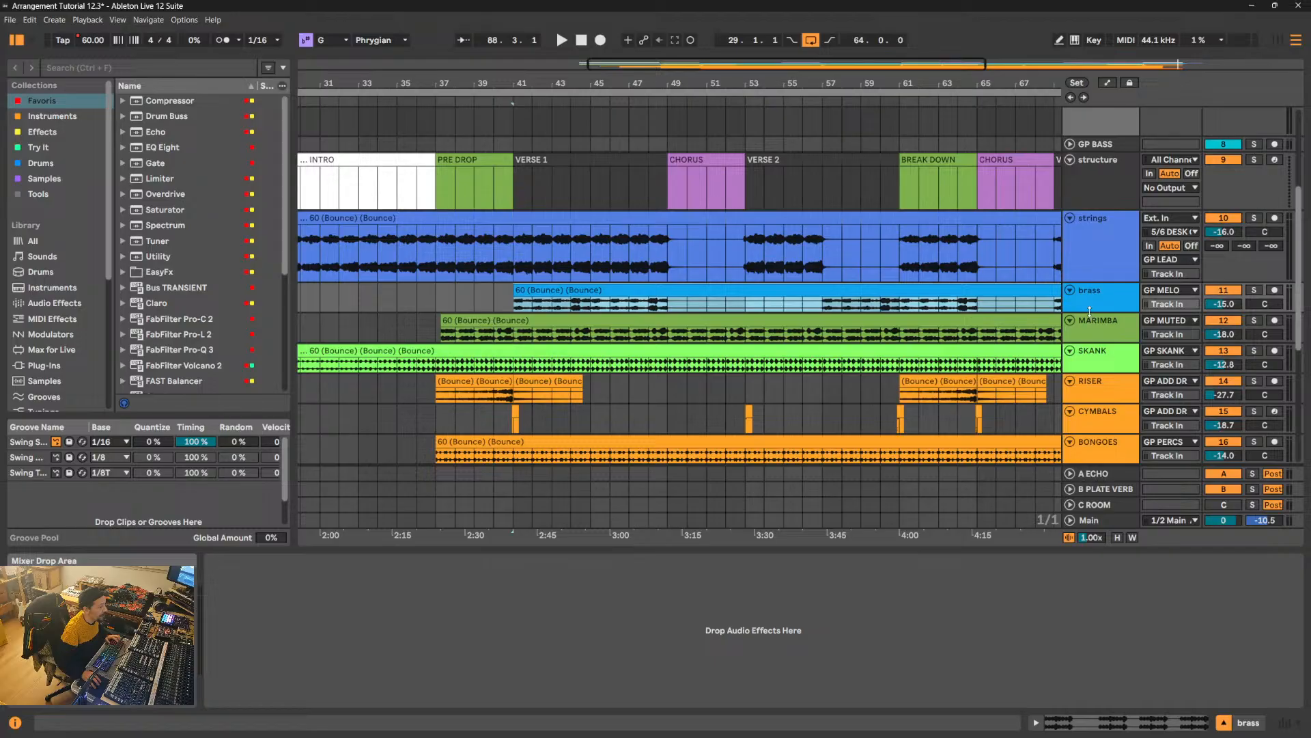
pyautogui.moveTo(1090, 311); pyautogui.dragTo(1089, 380)
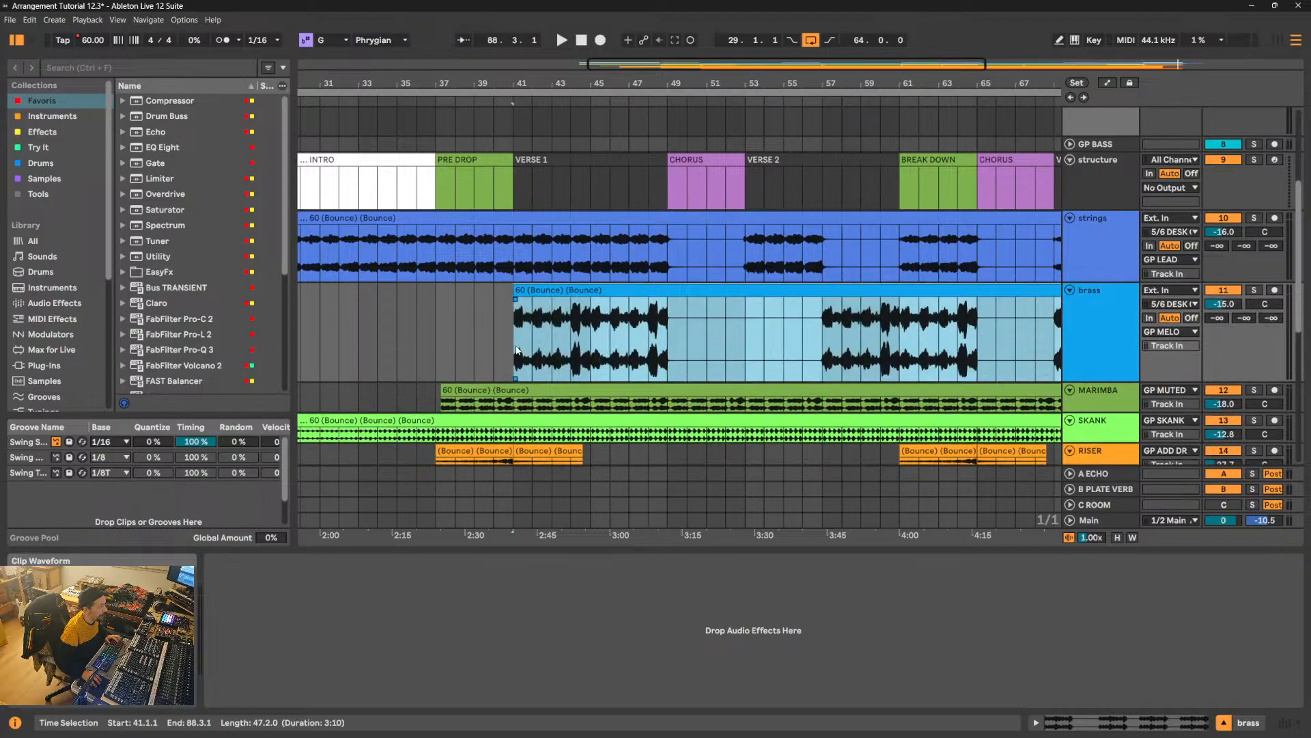
# - Play from bar 40 and set the strings track's volume to -14.6 dB
pyautogui.click(491, 341)
pyautogui.press('space')
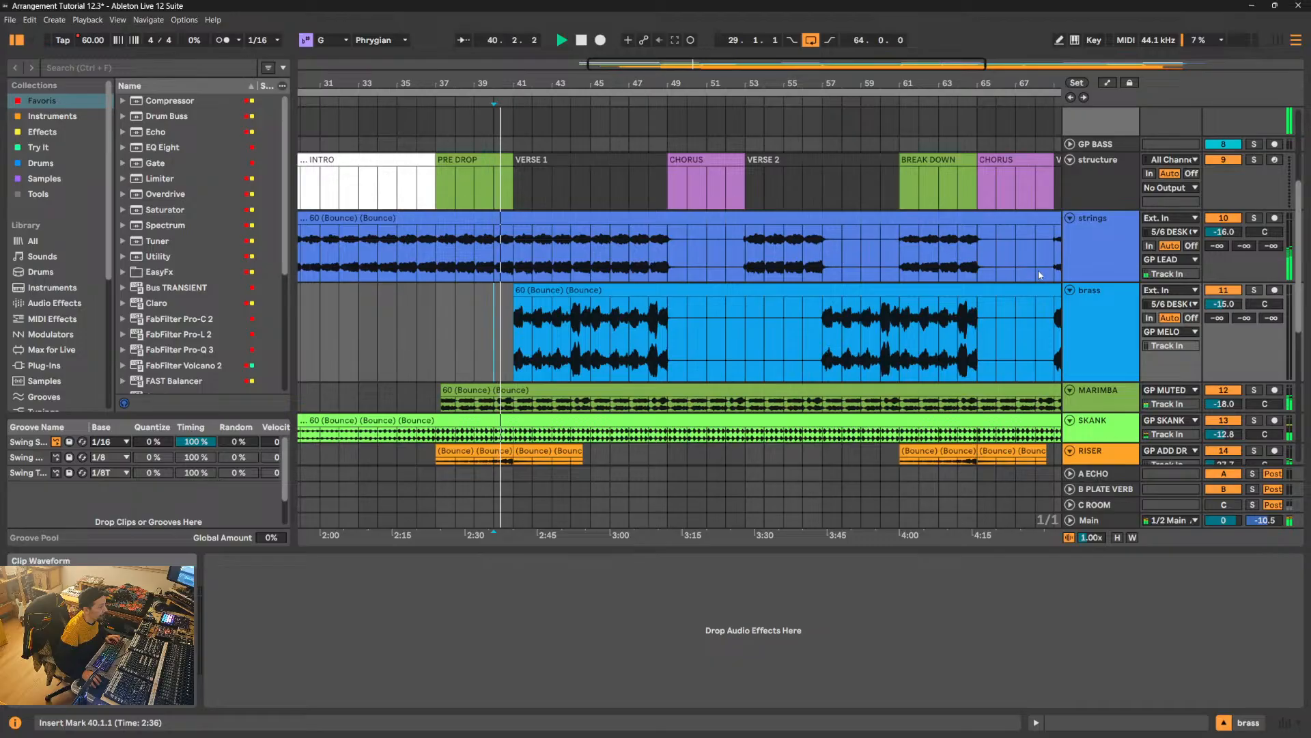
pyautogui.moveTo(1224, 231); pyautogui.dragTo(1224, 225)
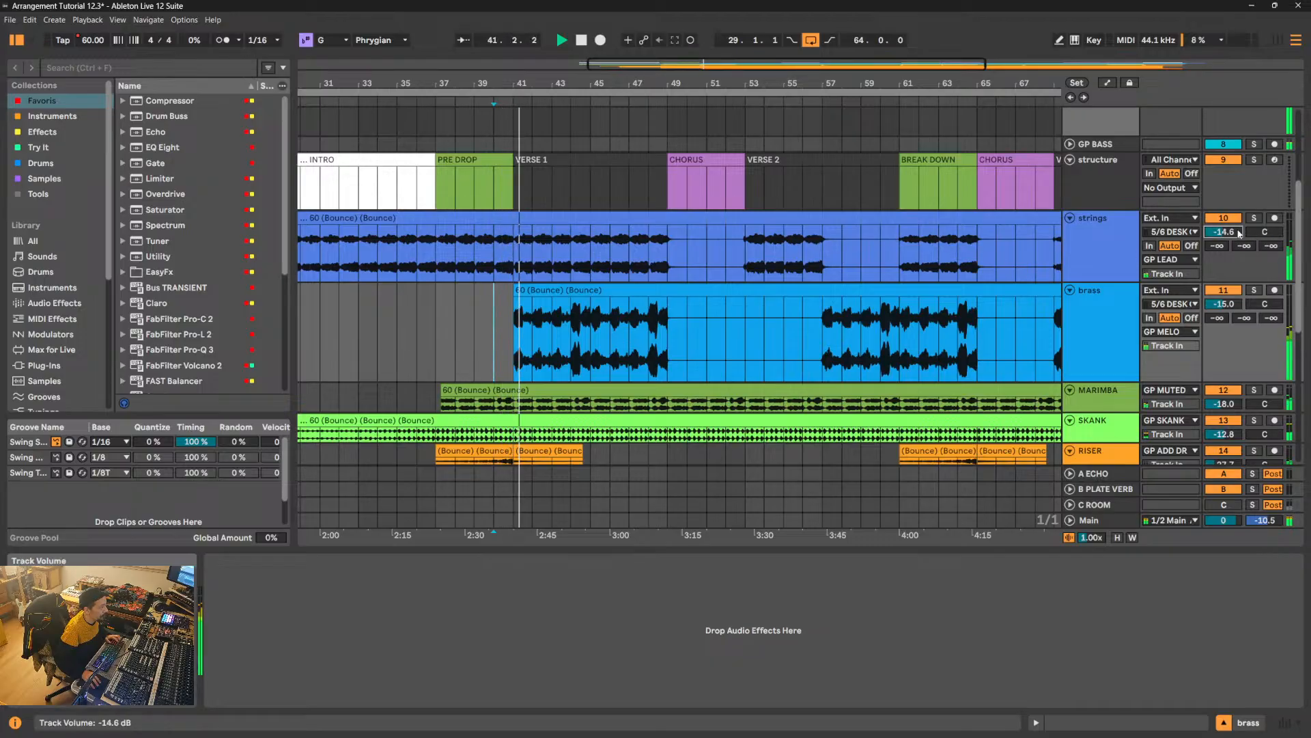
# - While playing from bar 37, move the strings' Verse 1 section to start at bar 49 and extend its end to bar 60
pyautogui.click(440, 311)
pyautogui.press('space')
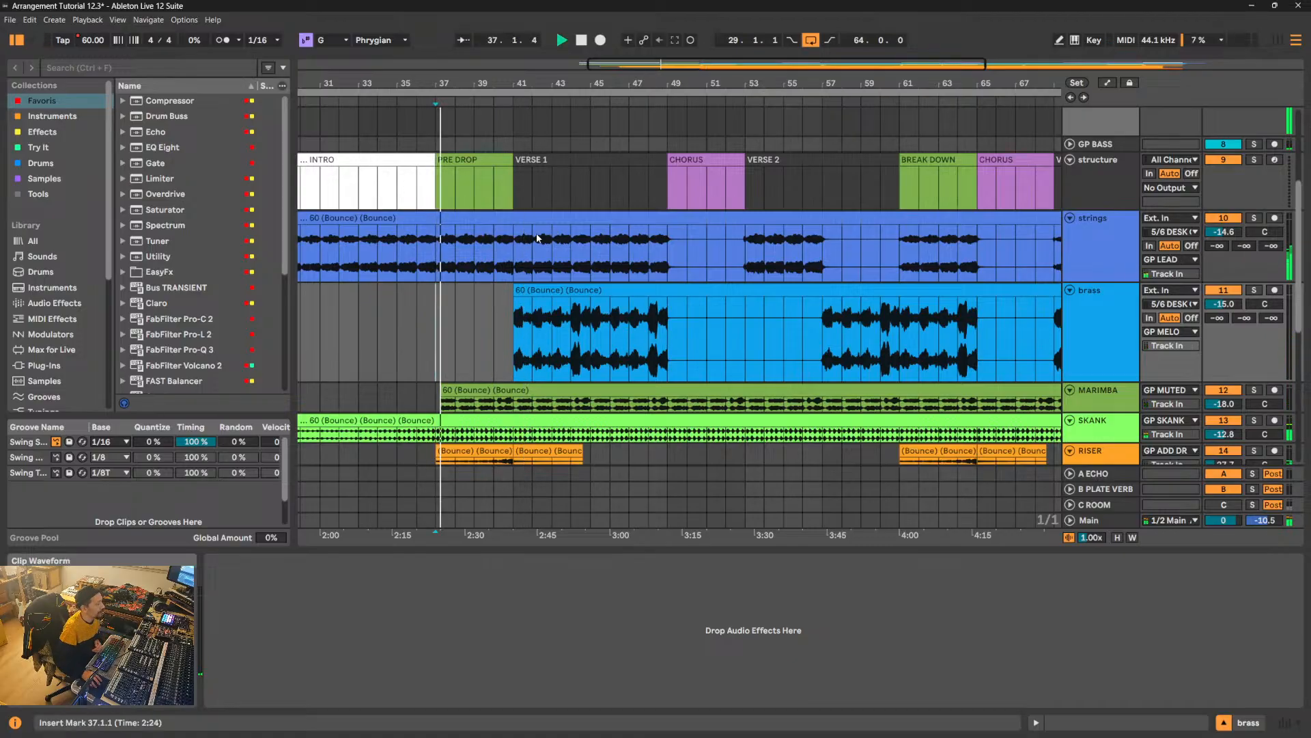
pyautogui.moveTo(514, 247); pyautogui.dragTo(668, 256)
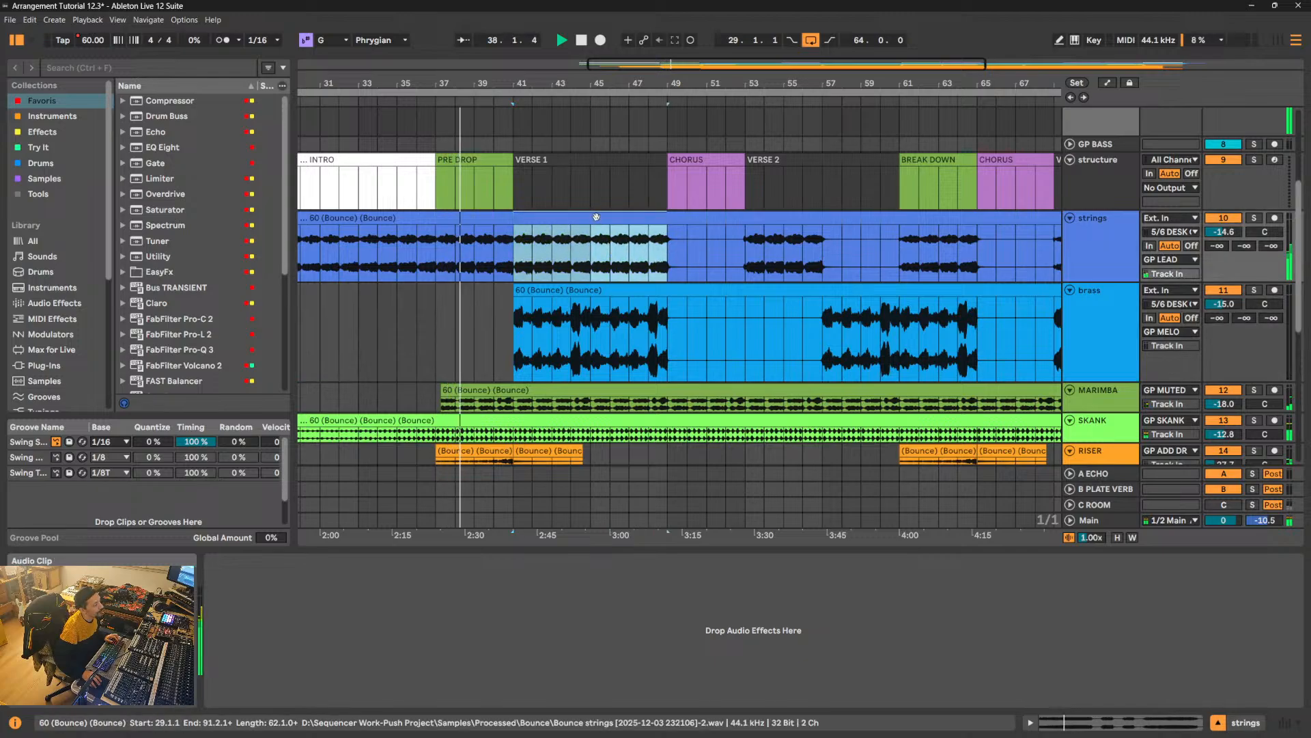
pyautogui.moveTo(596, 216); pyautogui.dragTo(745, 234)
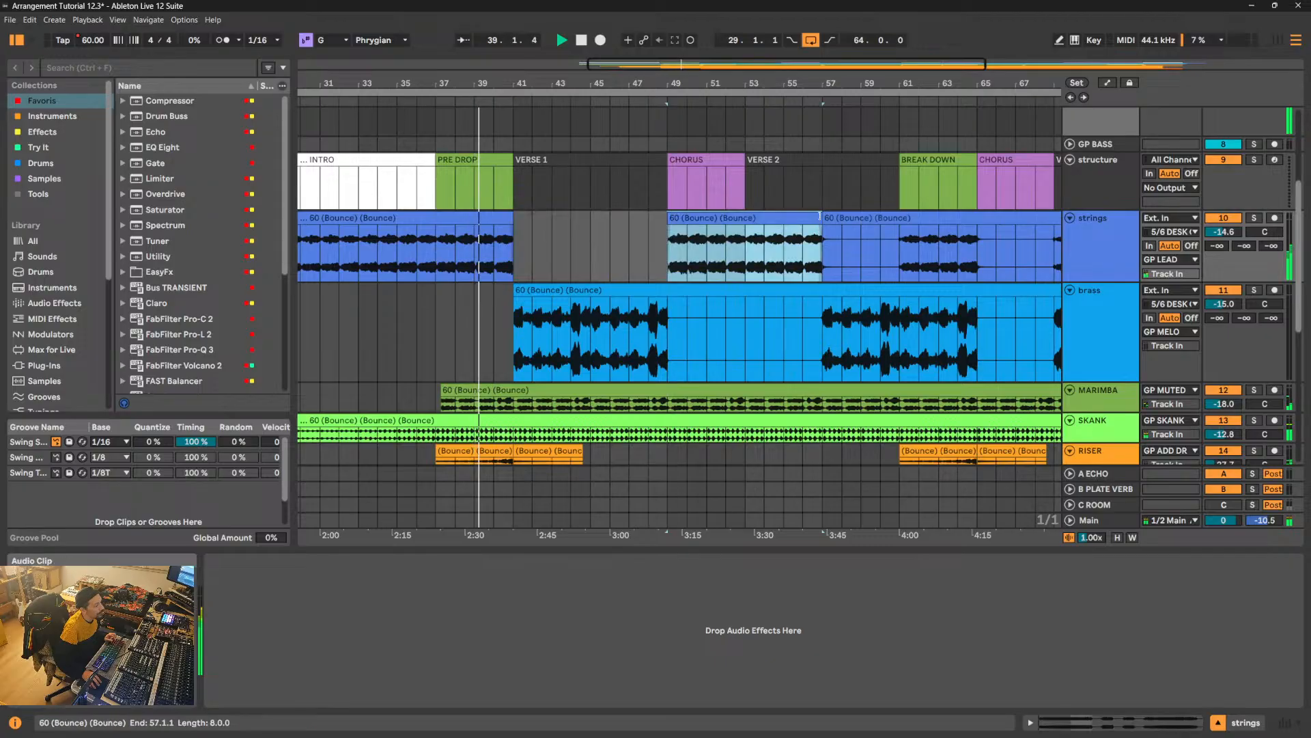
pyautogui.moveTo(819, 216); pyautogui.dragTo(873, 221)
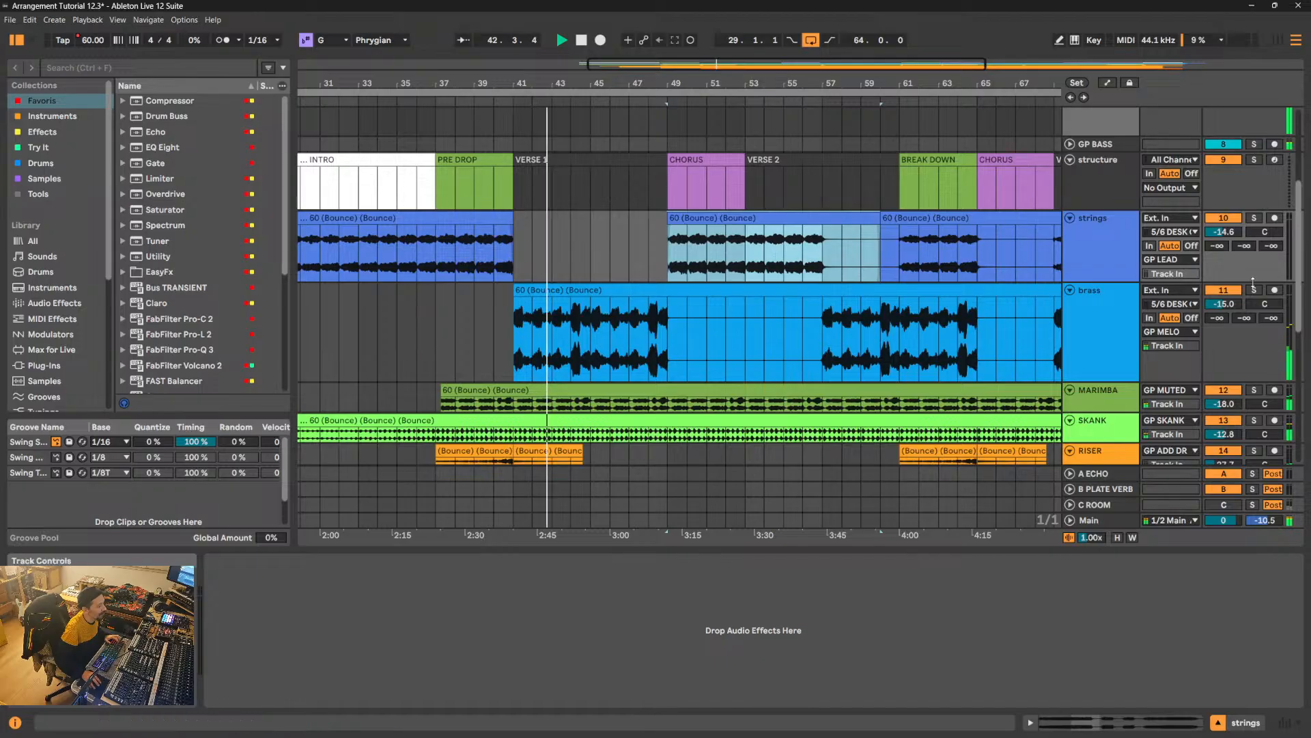
# - Set the brass track's volume to -12.9 dB and enlarge the MARIMBA track
pyautogui.moveTo(1224, 304); pyautogui.dragTo(1224, 290)
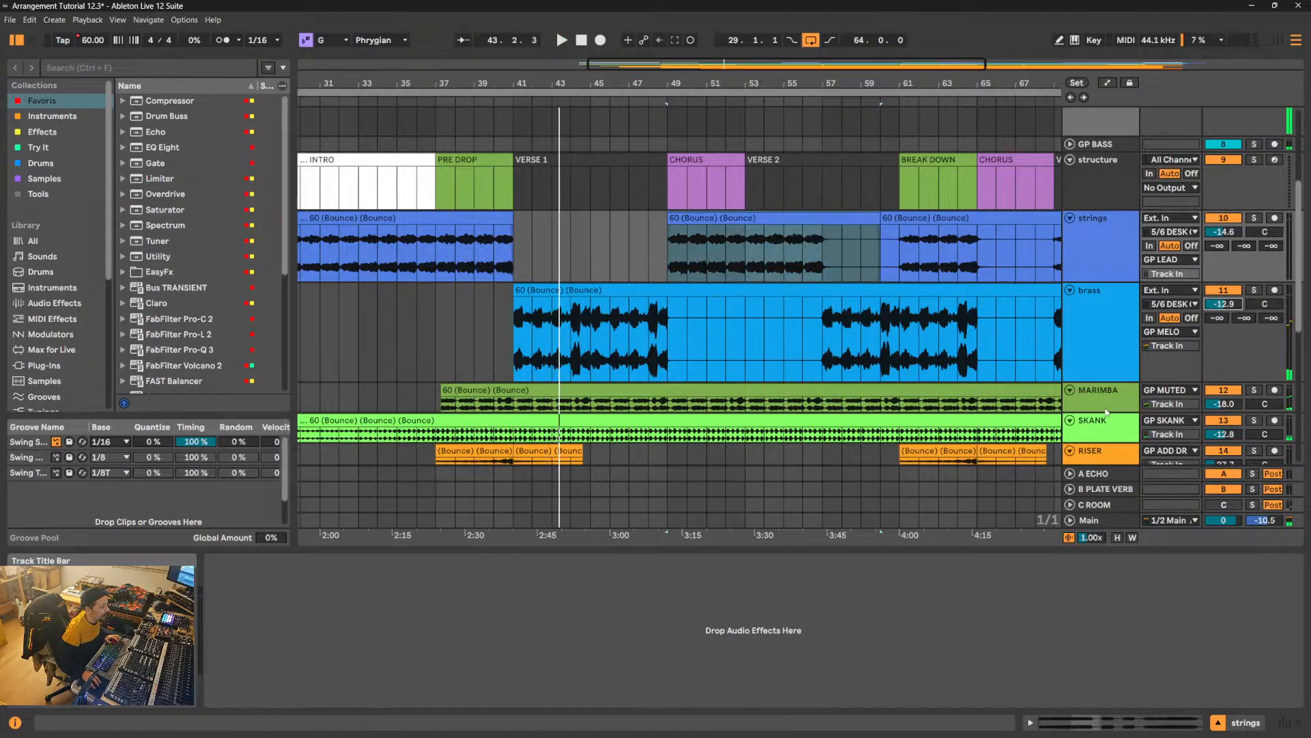
pyautogui.moveTo(1107, 412); pyautogui.dragTo(1111, 439)
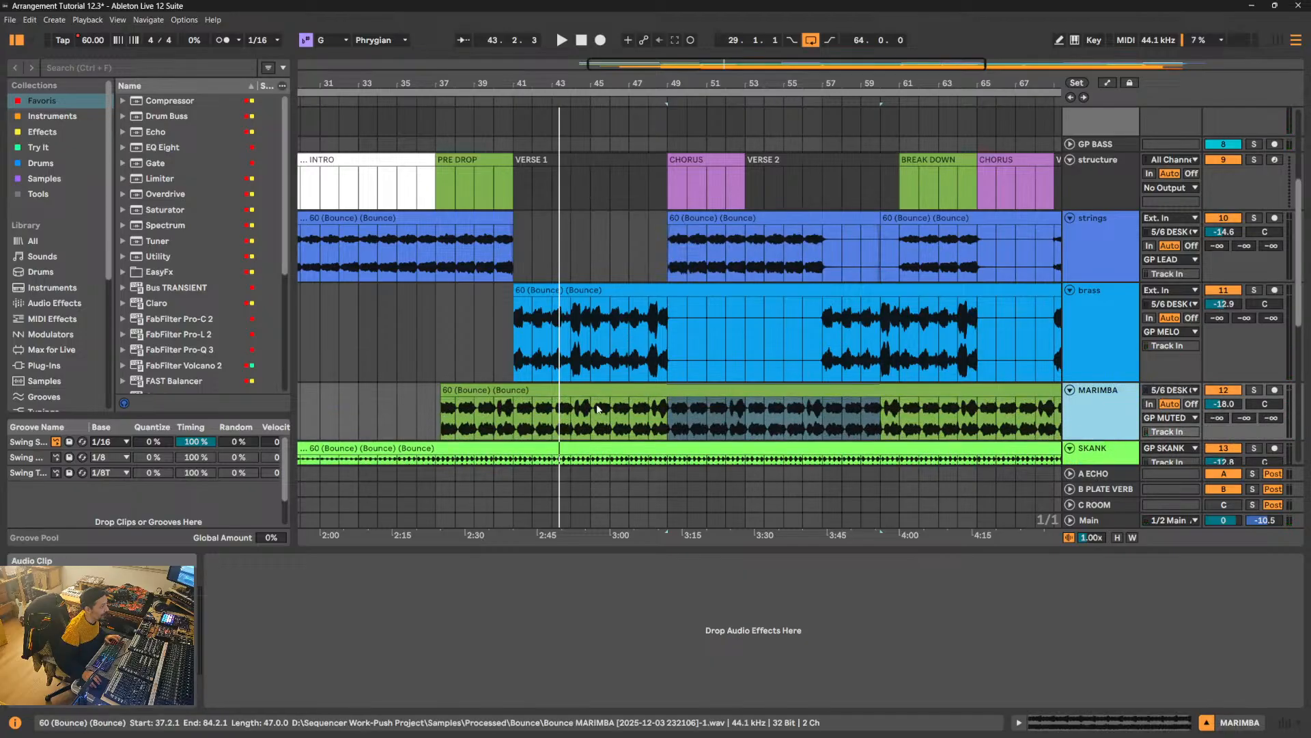
# - Play from bar 40 and split the MARIMBA clip at 41.2.1, just after Verse 1 begins
pyautogui.click(494, 102)
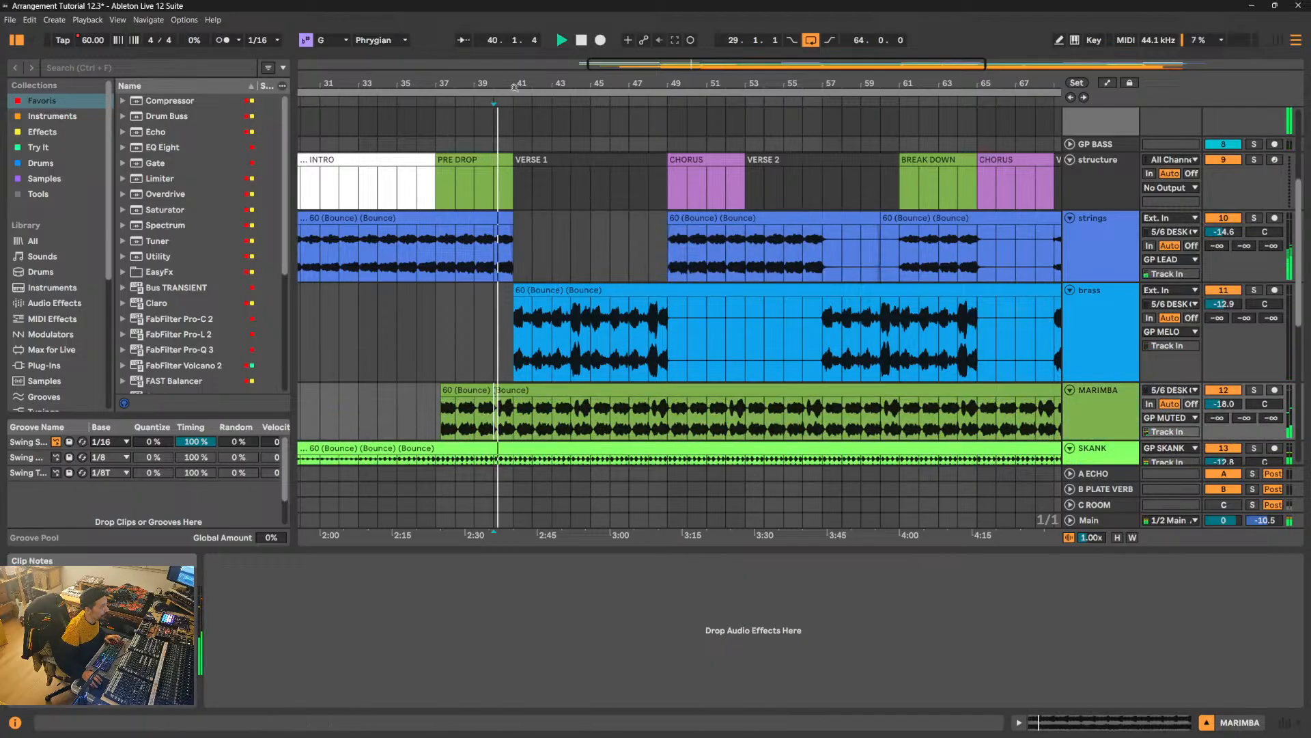
pyautogui.moveTo(515, 86); pyautogui.dragTo(514, 116)
pyautogui.moveTo(519, 83); pyautogui.dragTo(519, 74)
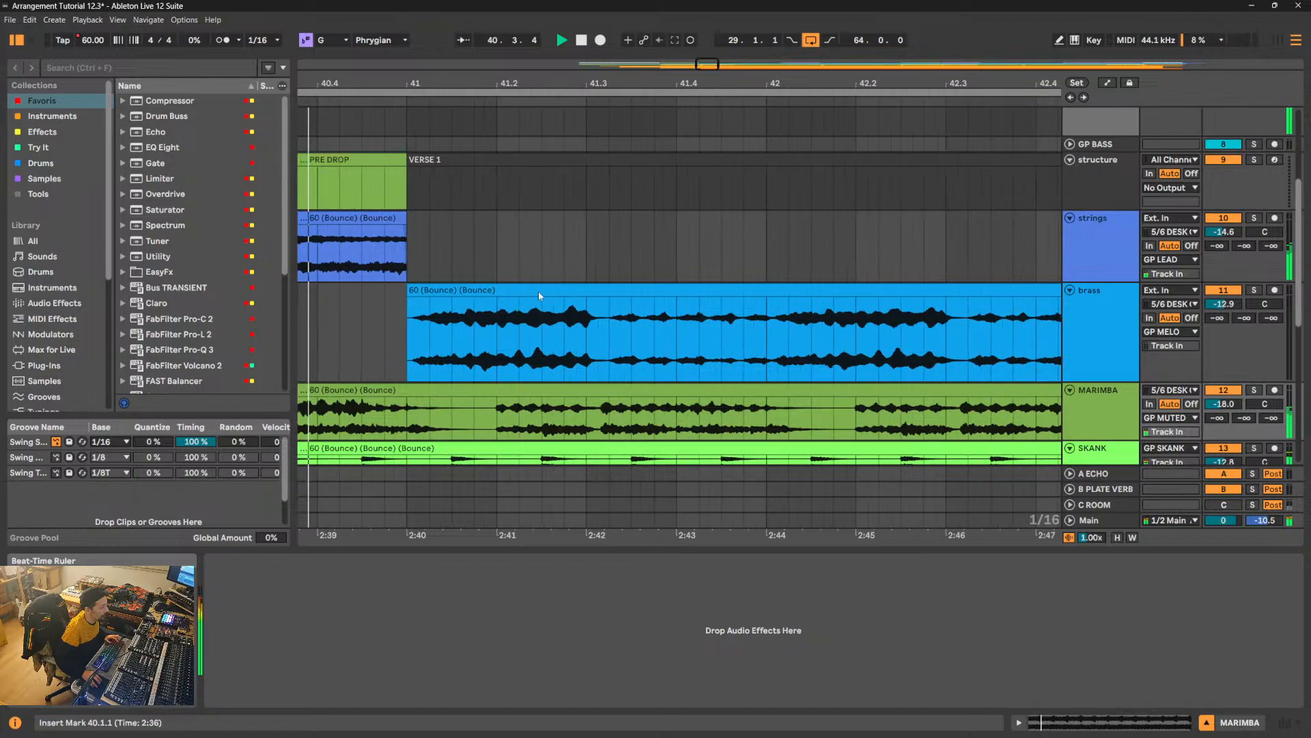
pyautogui.click(497, 419)
pyautogui.hotkey('ctrl', 'e')
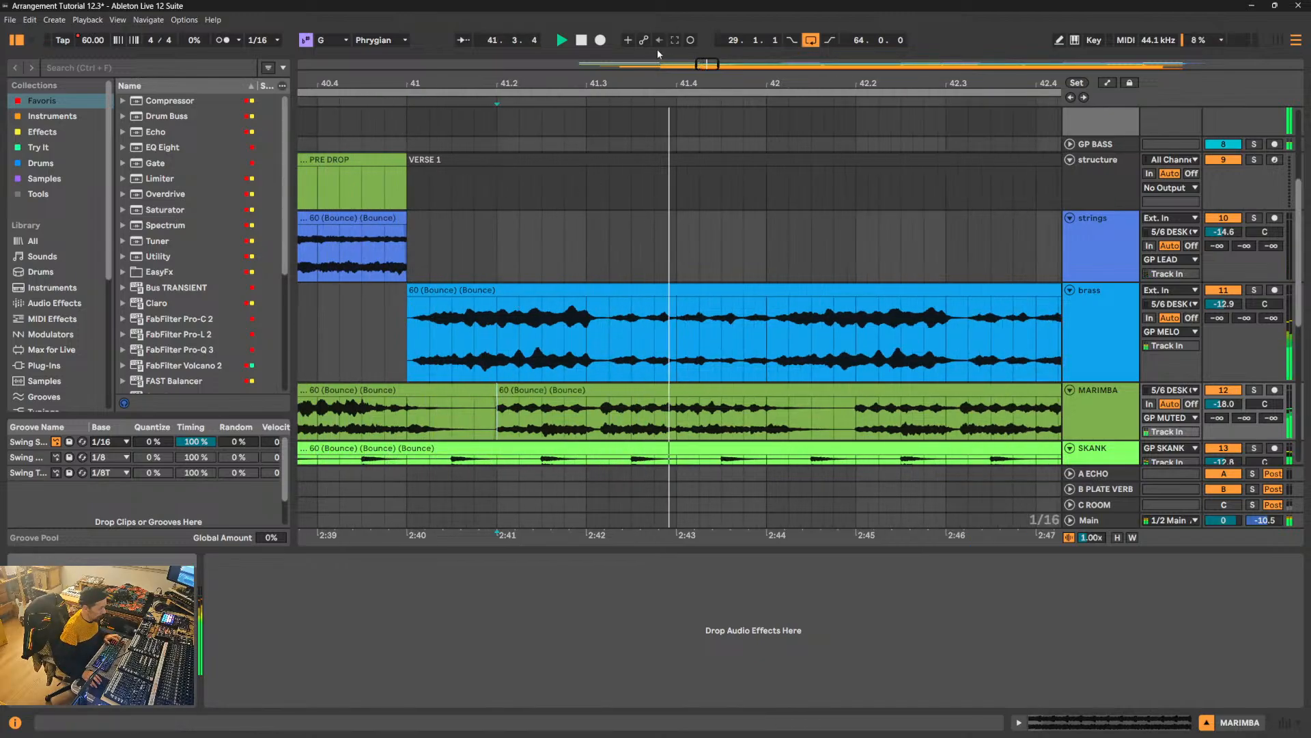
# - Split the MARIMBA clip at 49.2.1 and deactivate the section between 41.2.1 and 49.2.1
pyautogui.moveTo(615, 85); pyautogui.dragTo(615, 55)
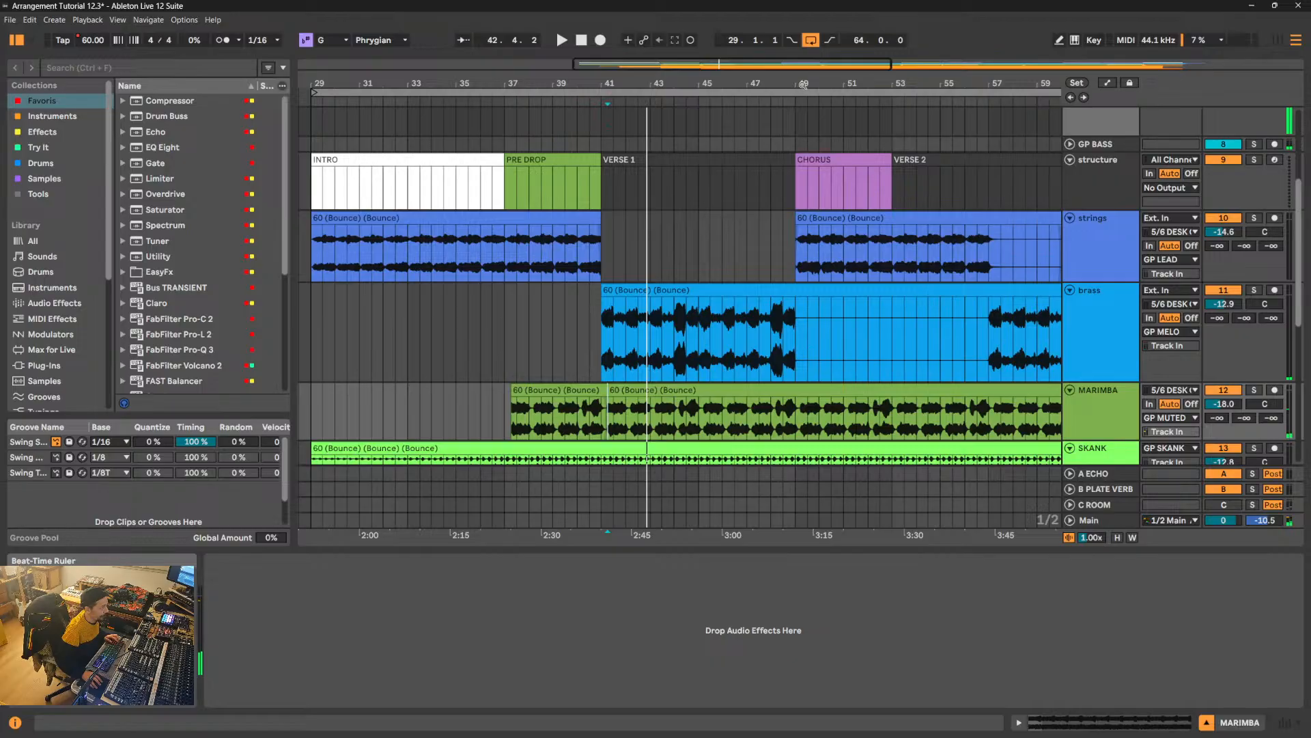
pyautogui.moveTo(803, 83); pyautogui.dragTo(790, 420)
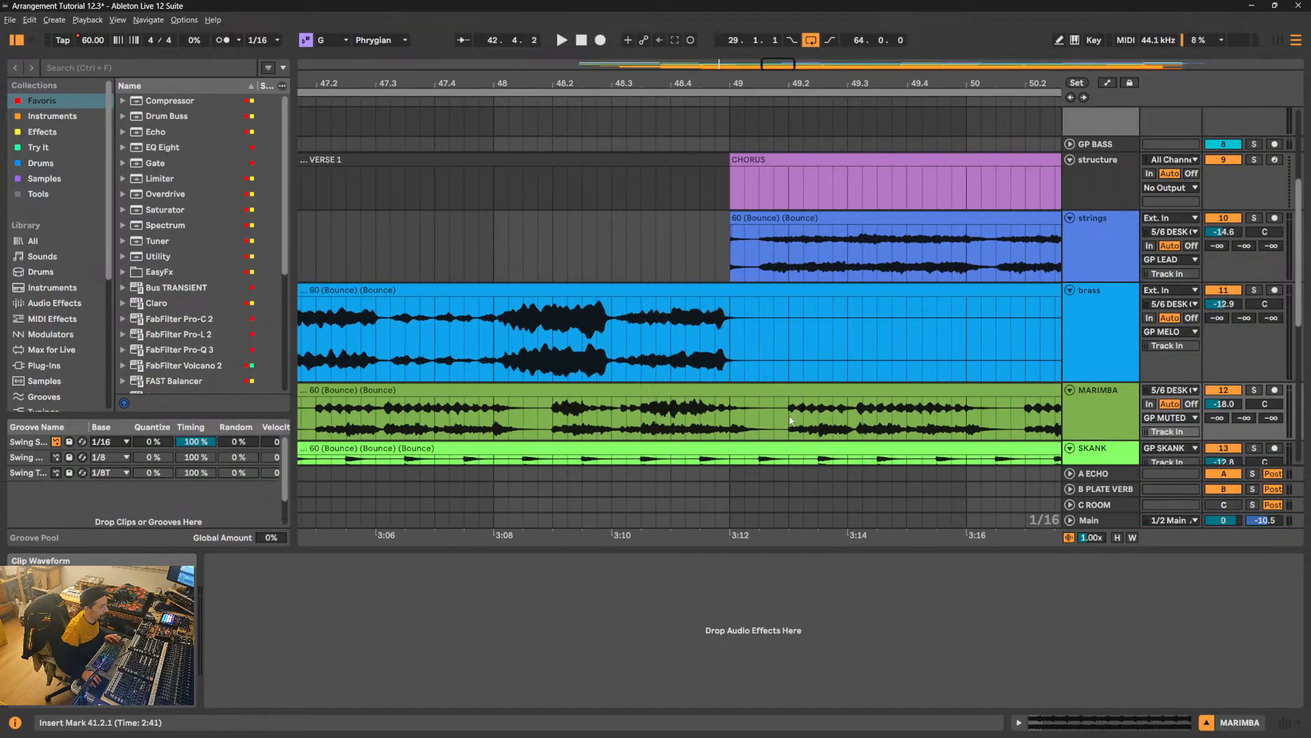
pyautogui.hotkey('ctrl', 'e')
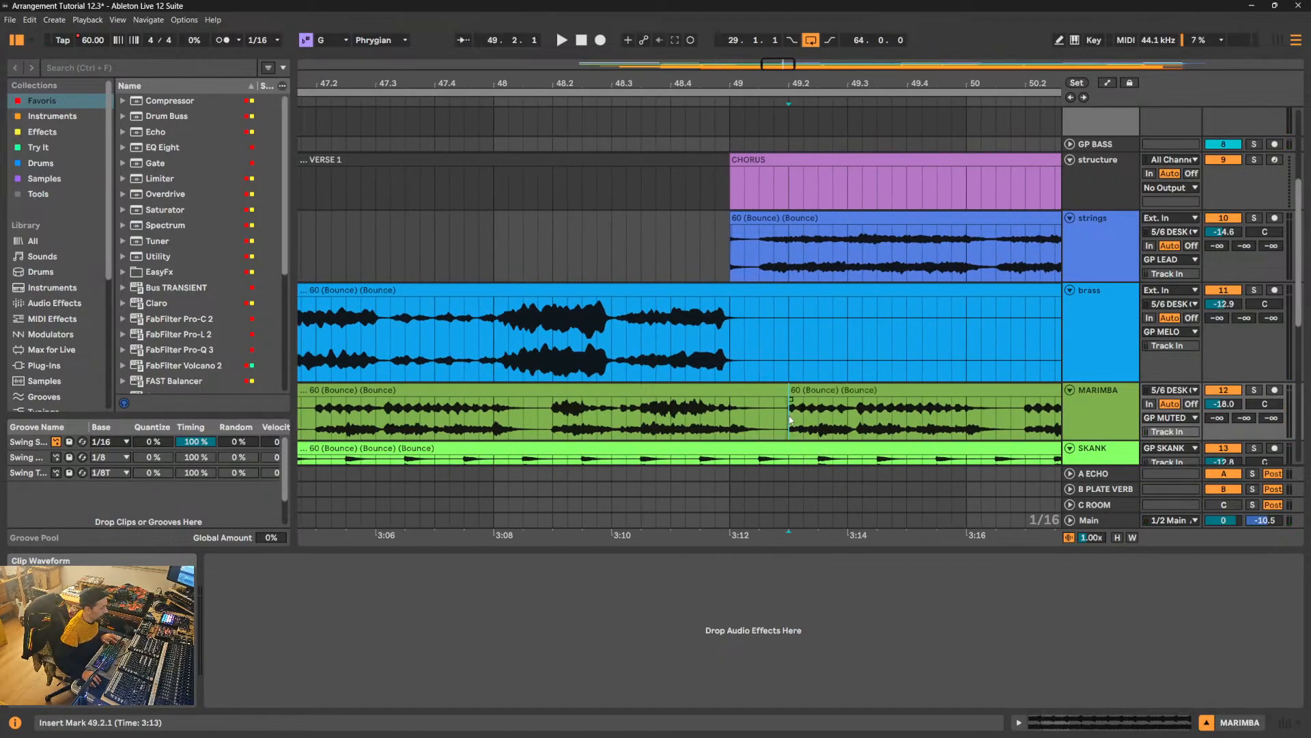
pyautogui.moveTo(691, 80)
pyautogui.mouseDown()
pyautogui.moveTo(692, 34)
pyautogui.moveTo(695, 86)
pyautogui.mouseUp()
pyautogui.click(636, 390)
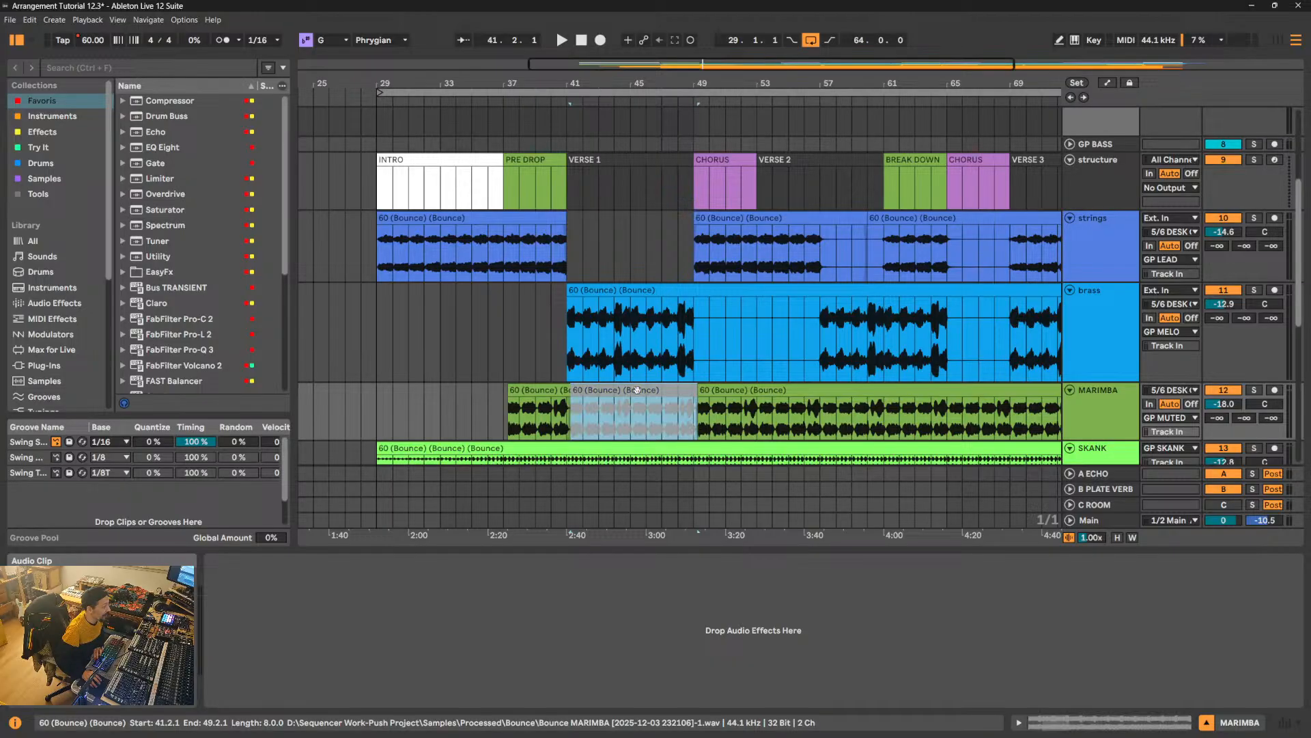
# - Solo and play the SKANK track, and increase its height so the waveform is readable
pyautogui.scroll(-3, 652, 344)
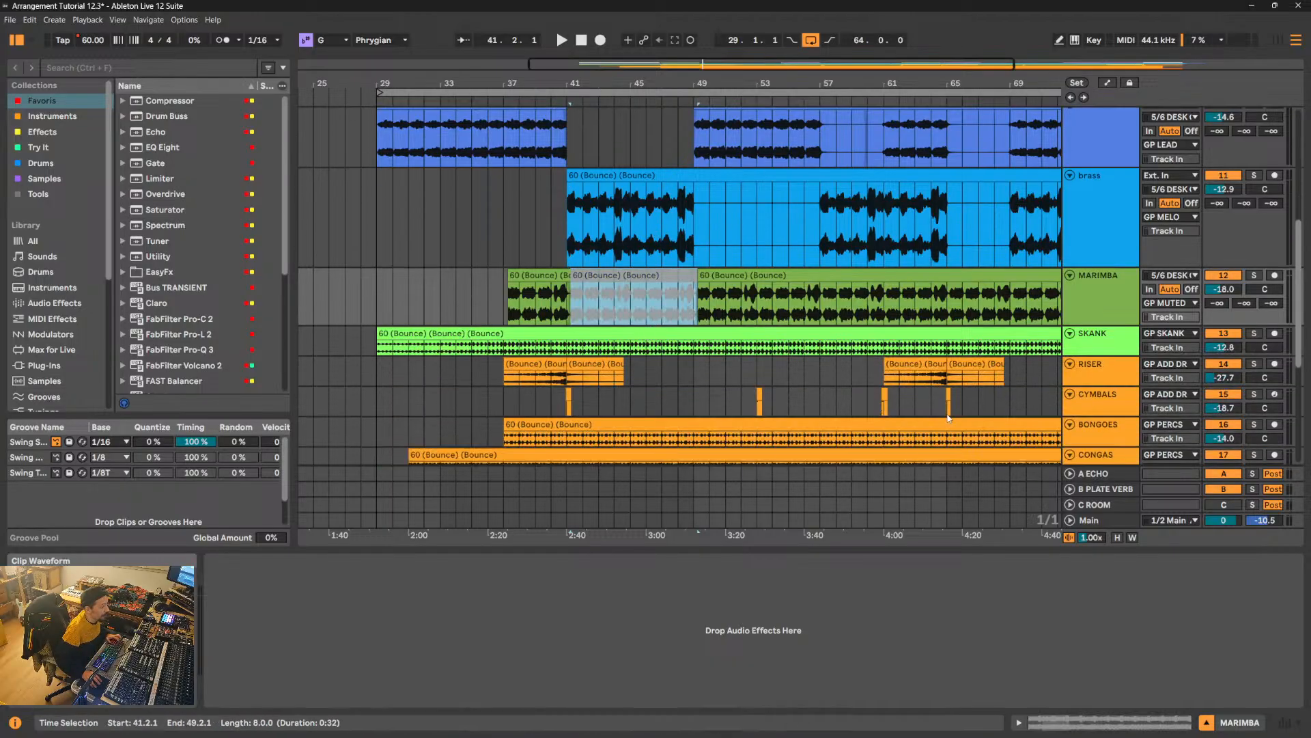
pyautogui.scroll(-7, 948, 418)
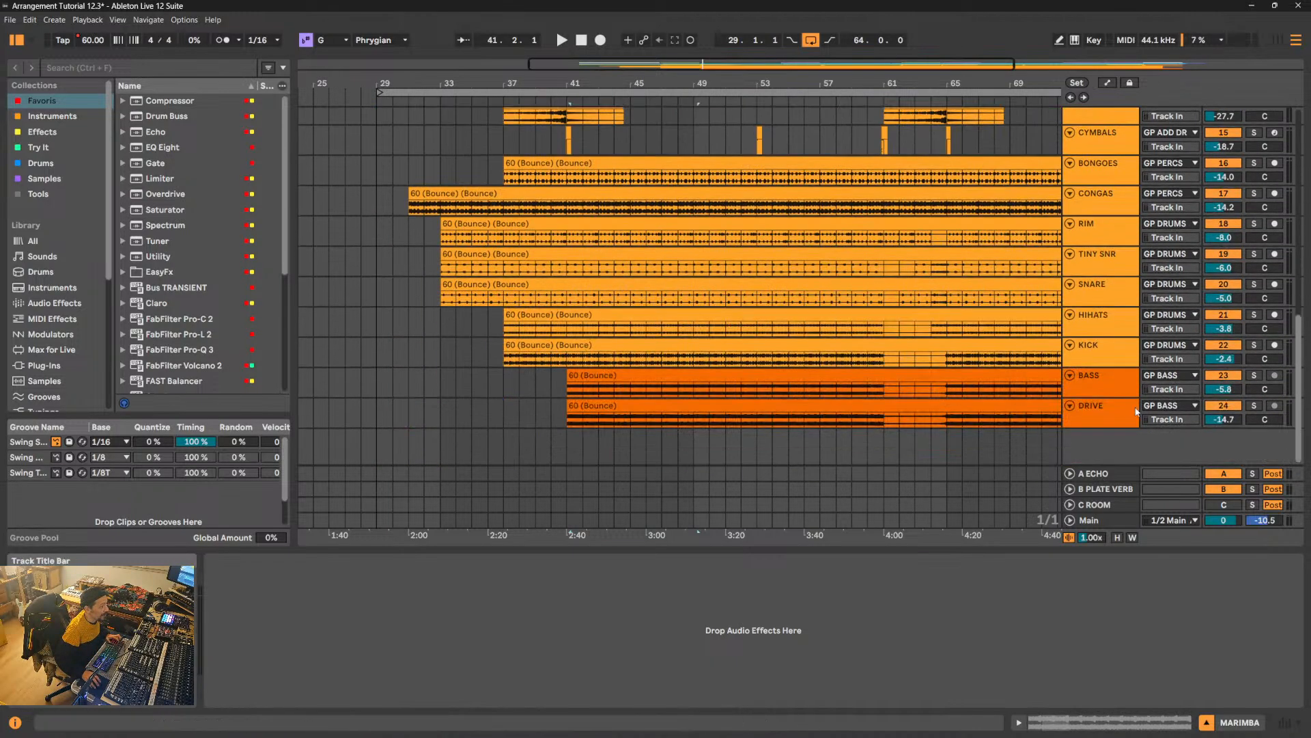
pyautogui.scroll(3, 1082, 198)
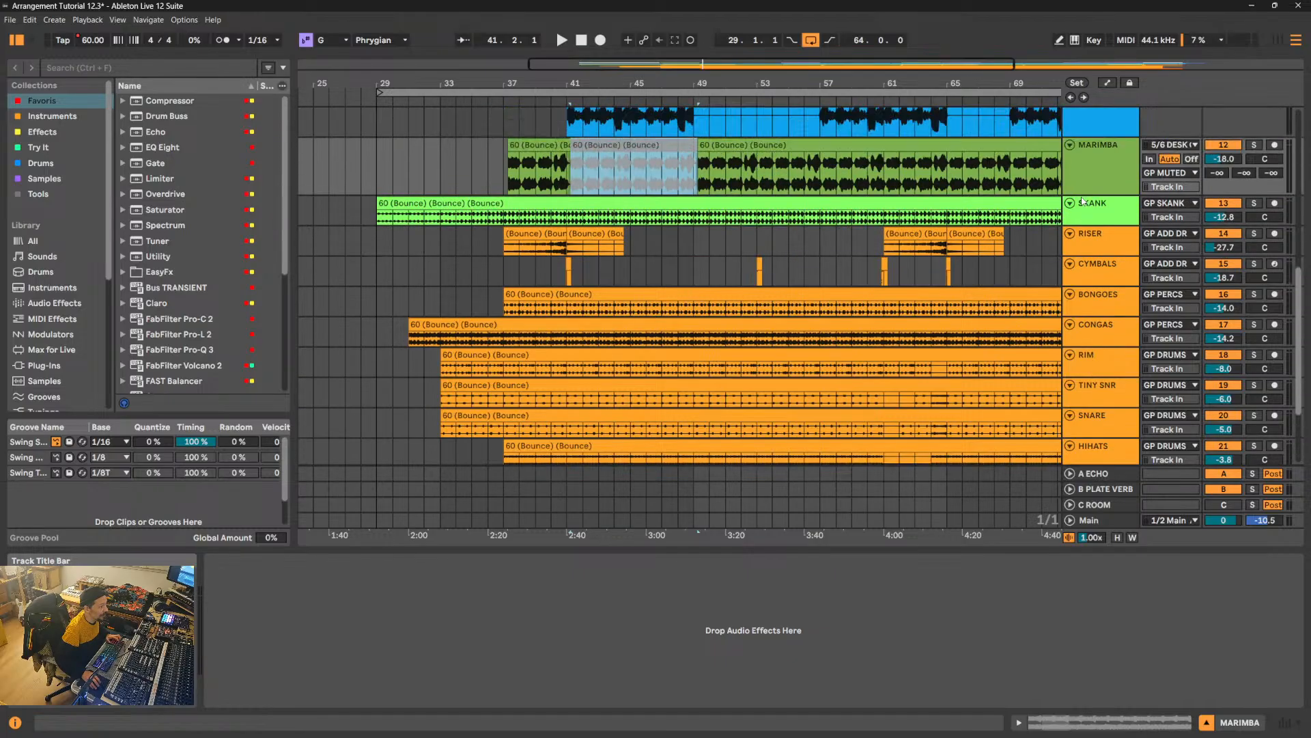
pyautogui.click(1254, 204)
pyautogui.press('space')
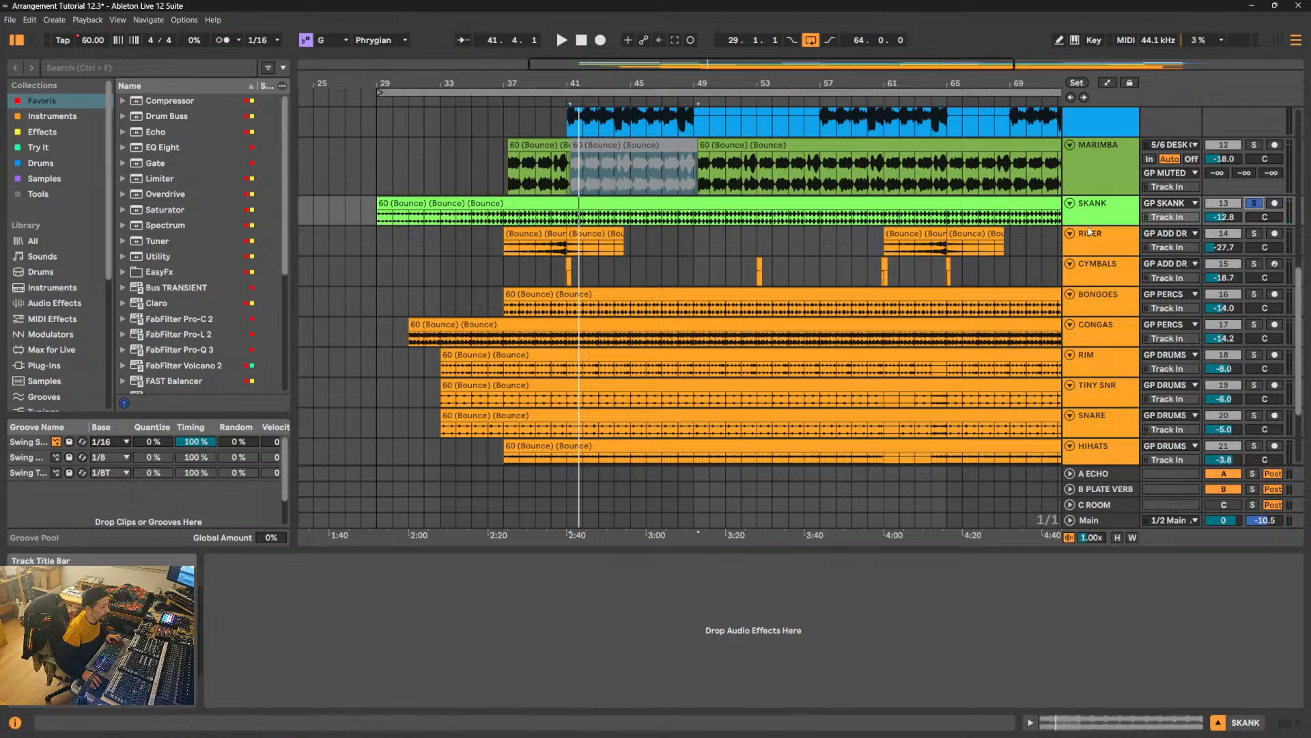
pyautogui.moveTo(1090, 224); pyautogui.dragTo(1097, 260)
pyautogui.scroll(4, 1096, 261)
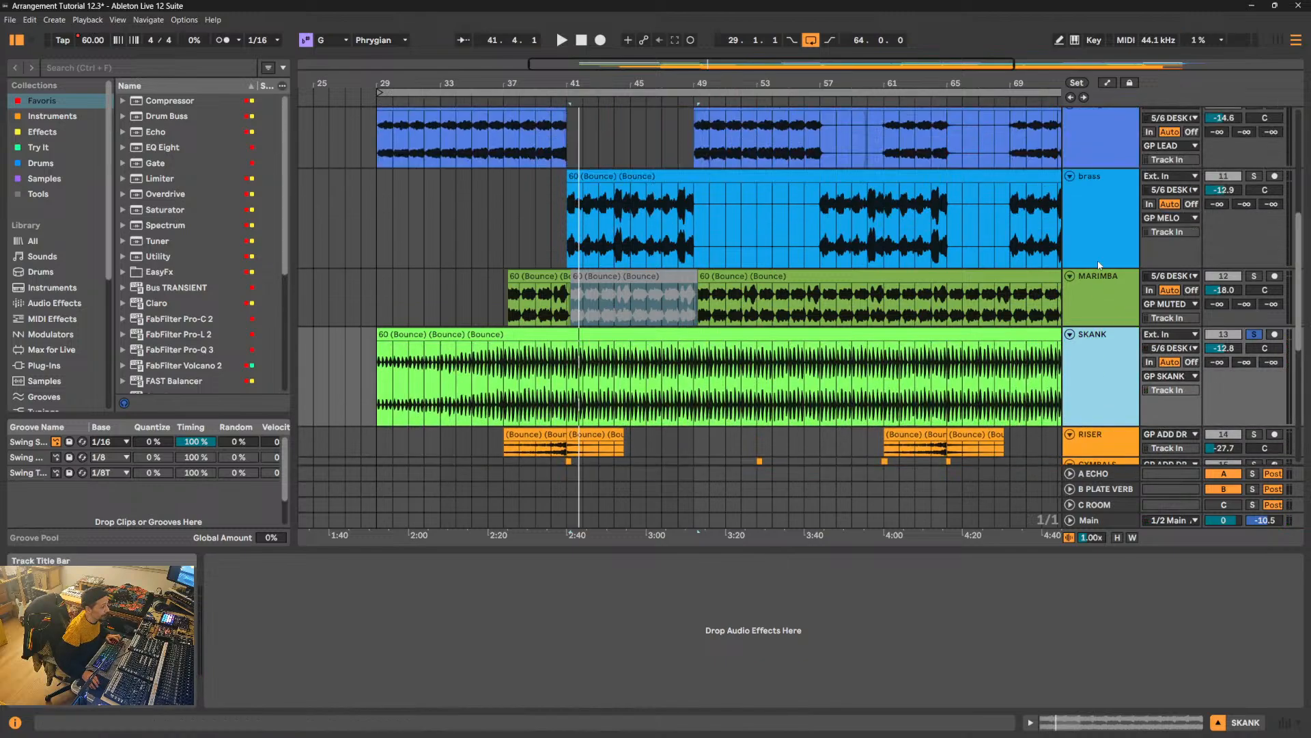
# - Recolor the strings, brass and MARIMBA tracks bright blue and assign the track color to their clips
pyautogui.click(503, 151)
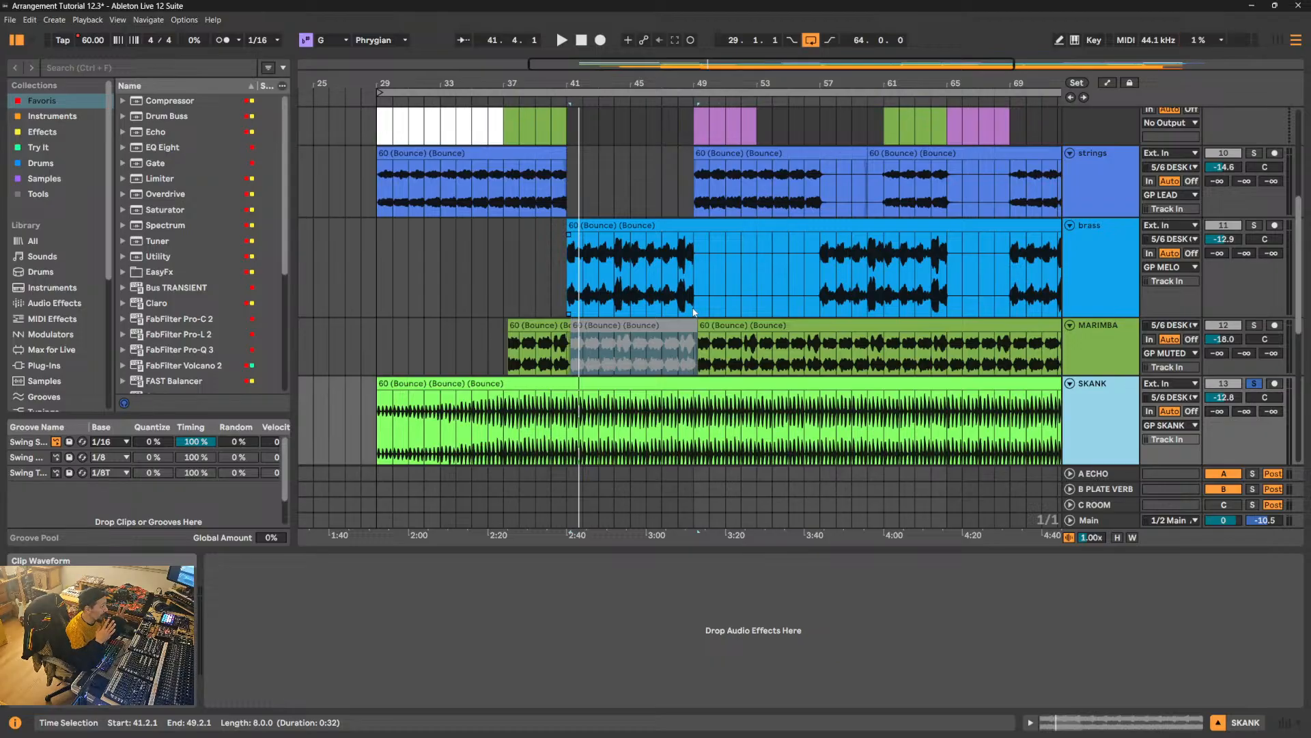
pyautogui.click(1104, 355)
pyautogui.click(1077, 169)
pyautogui.rightClick(1080, 166)
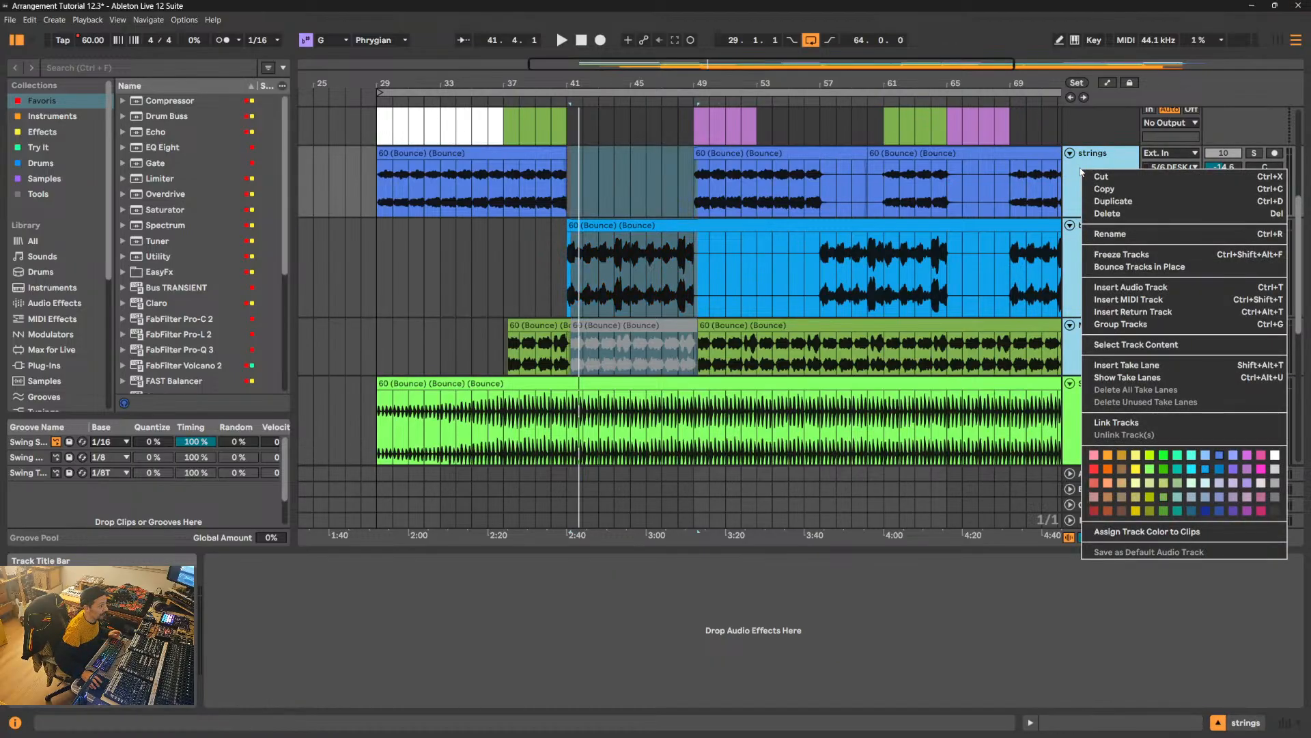
pyautogui.click(1206, 468)
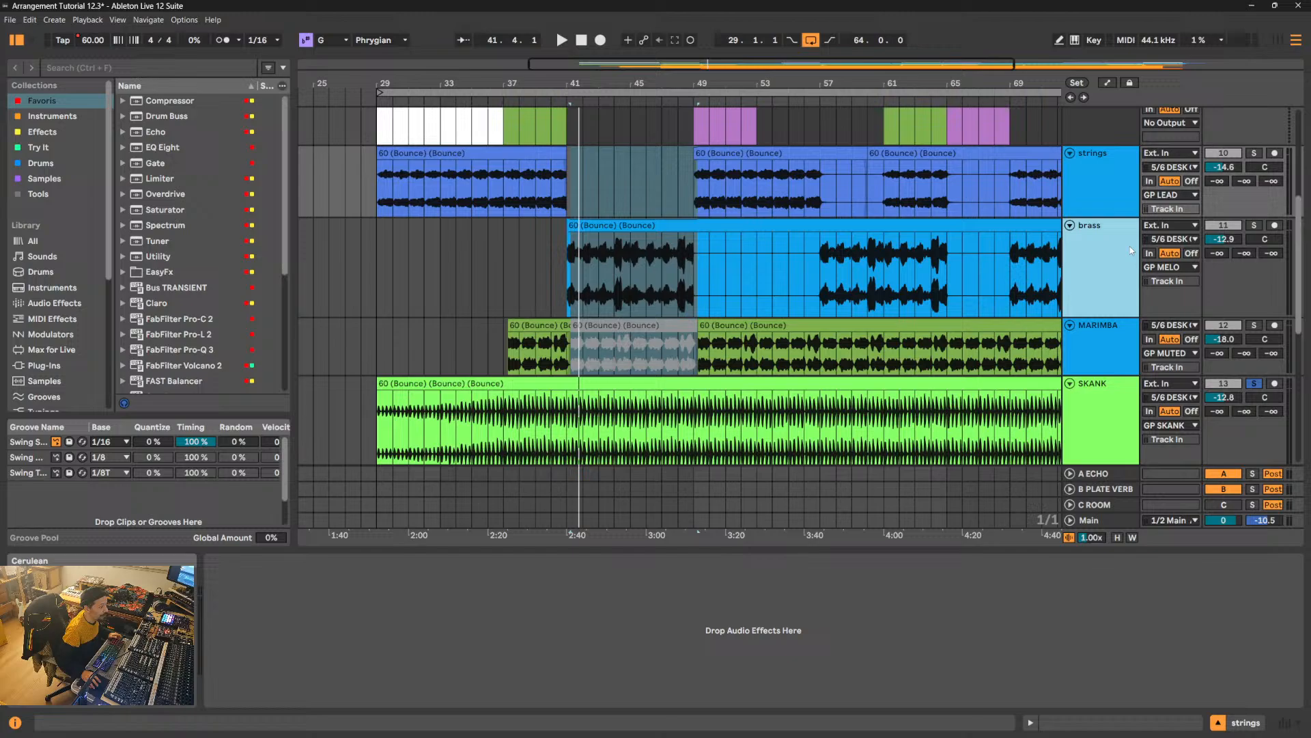
pyautogui.rightClick(1089, 190)
pyautogui.click(1156, 547)
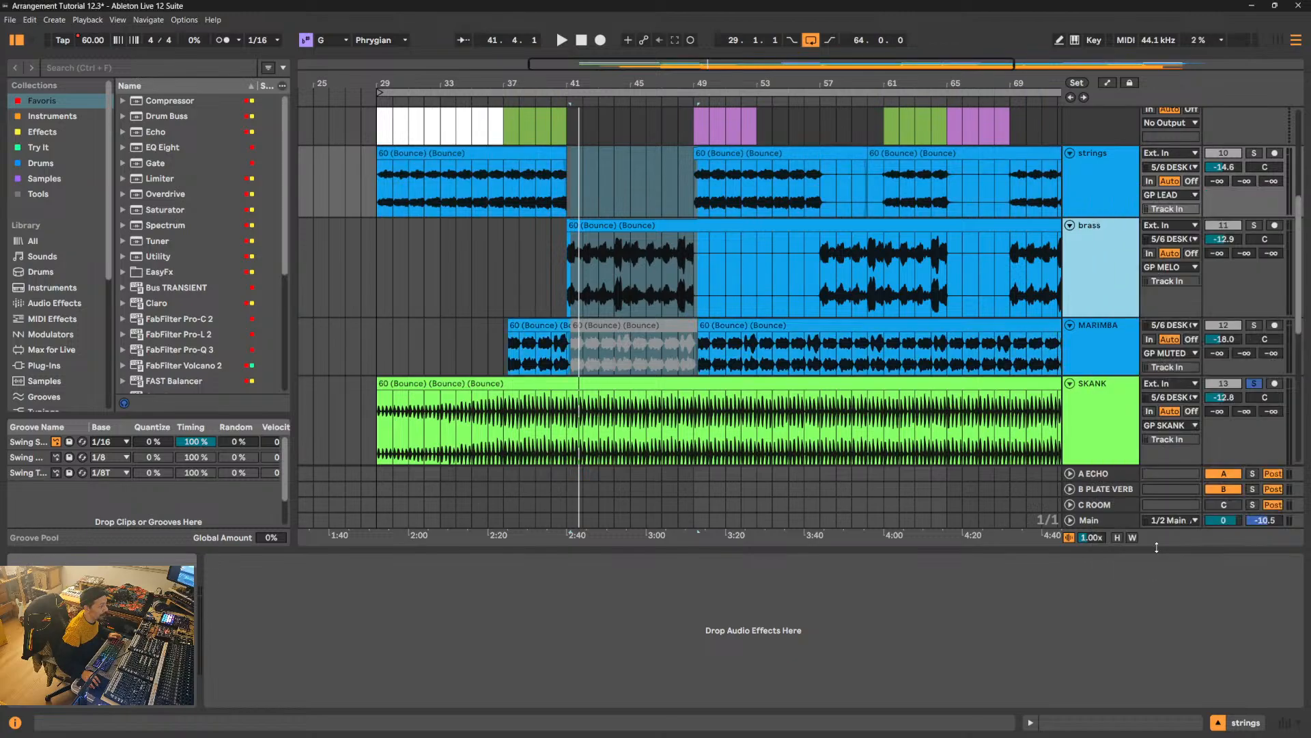
# - Solo the strings, brass and MARIMBA tracks and play their pre-drop section from bar 37
pyautogui.click(758, 301)
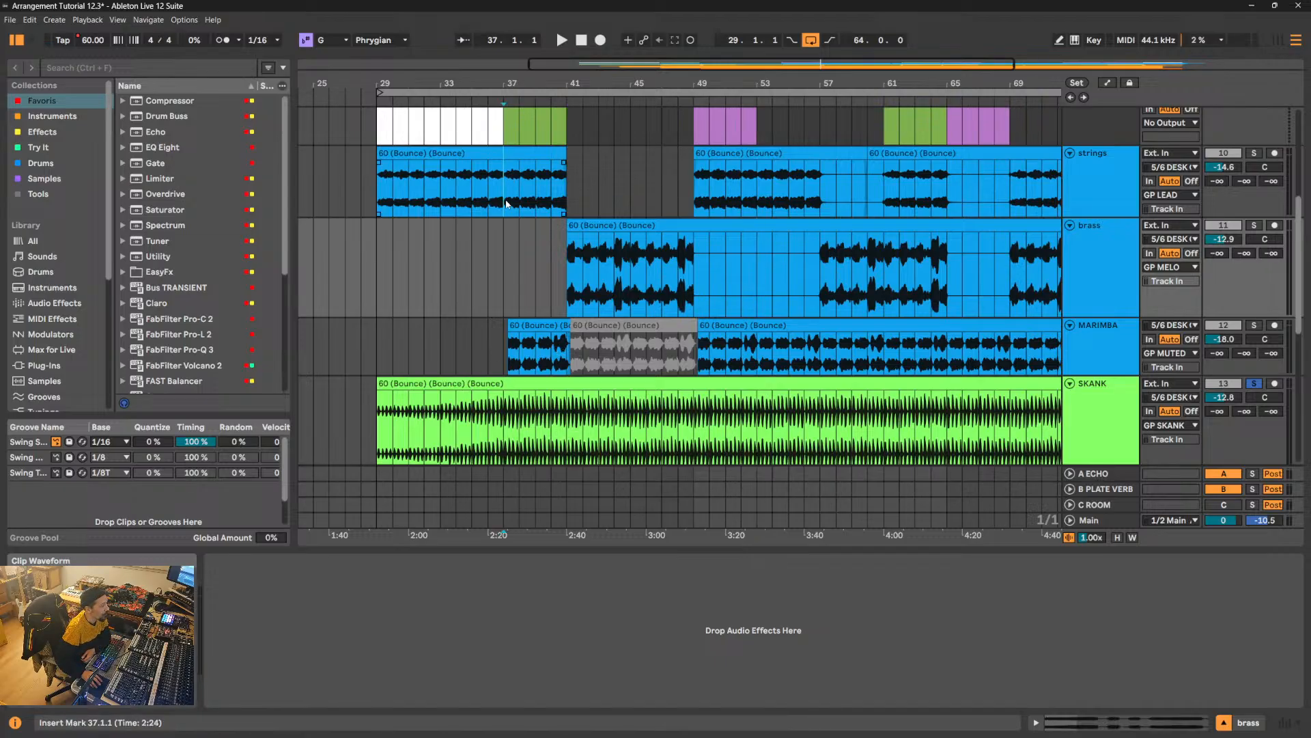
pyautogui.moveTo(502, 205); pyautogui.dragTo(561, 338)
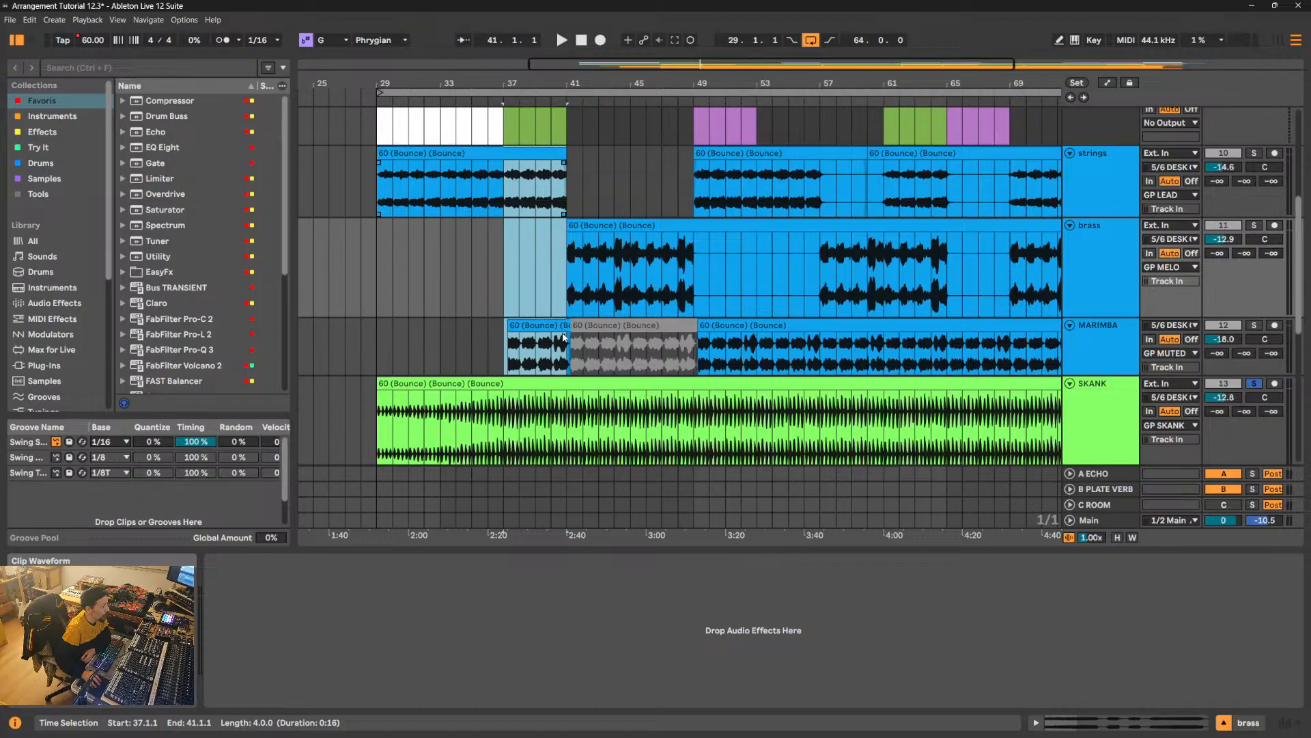
pyautogui.click(505, 256)
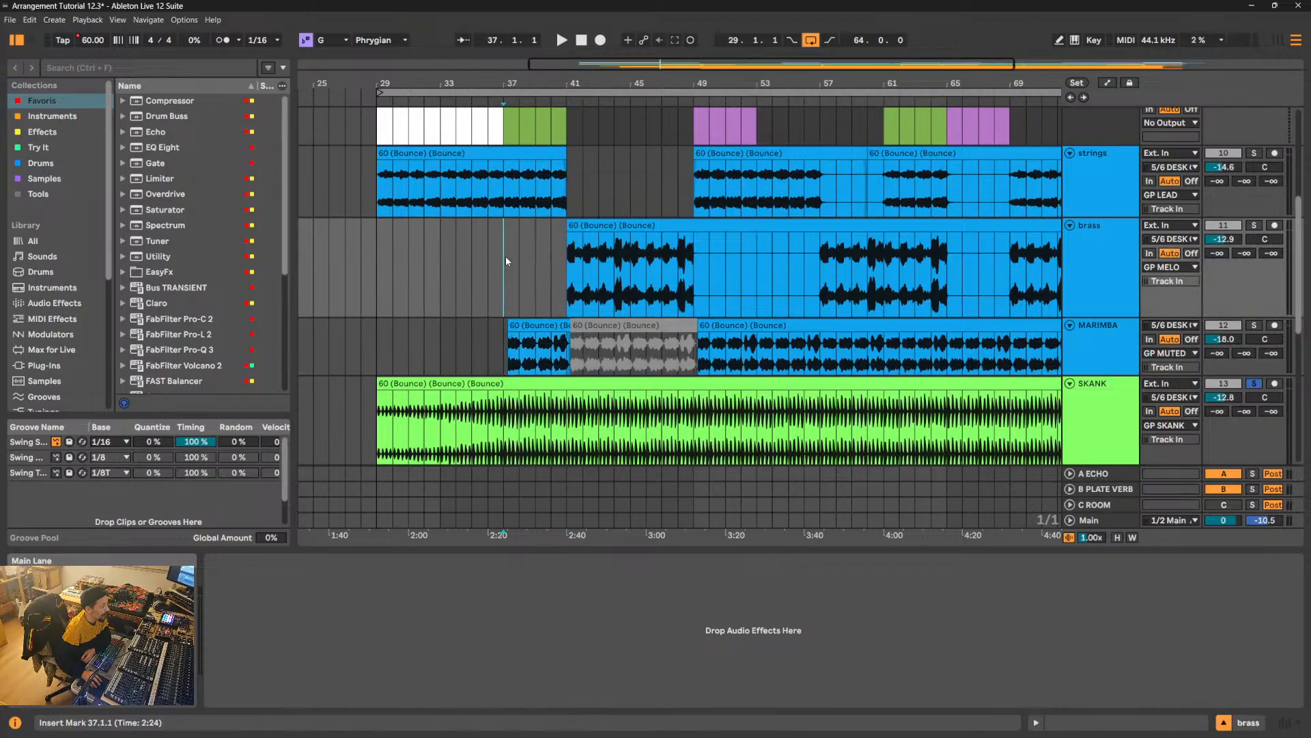
pyautogui.moveTo(504, 196); pyautogui.dragTo(573, 337)
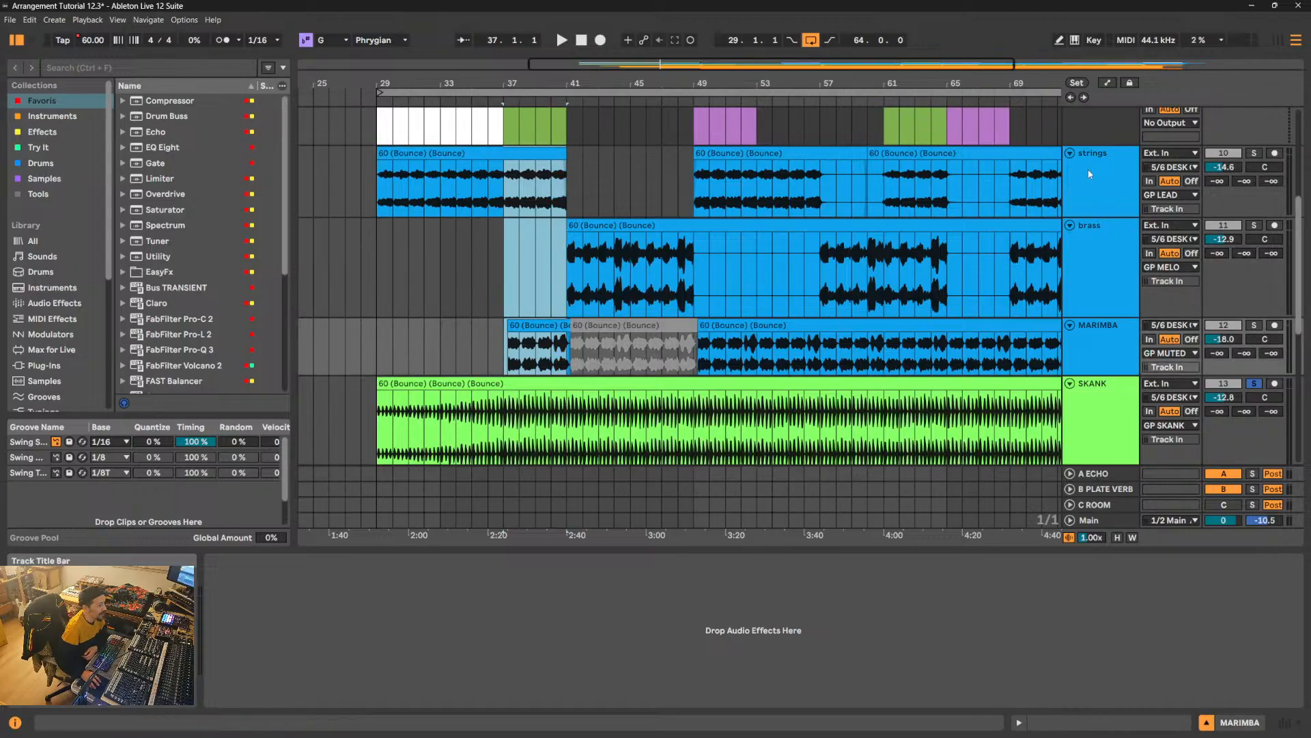
pyautogui.click(1110, 165)
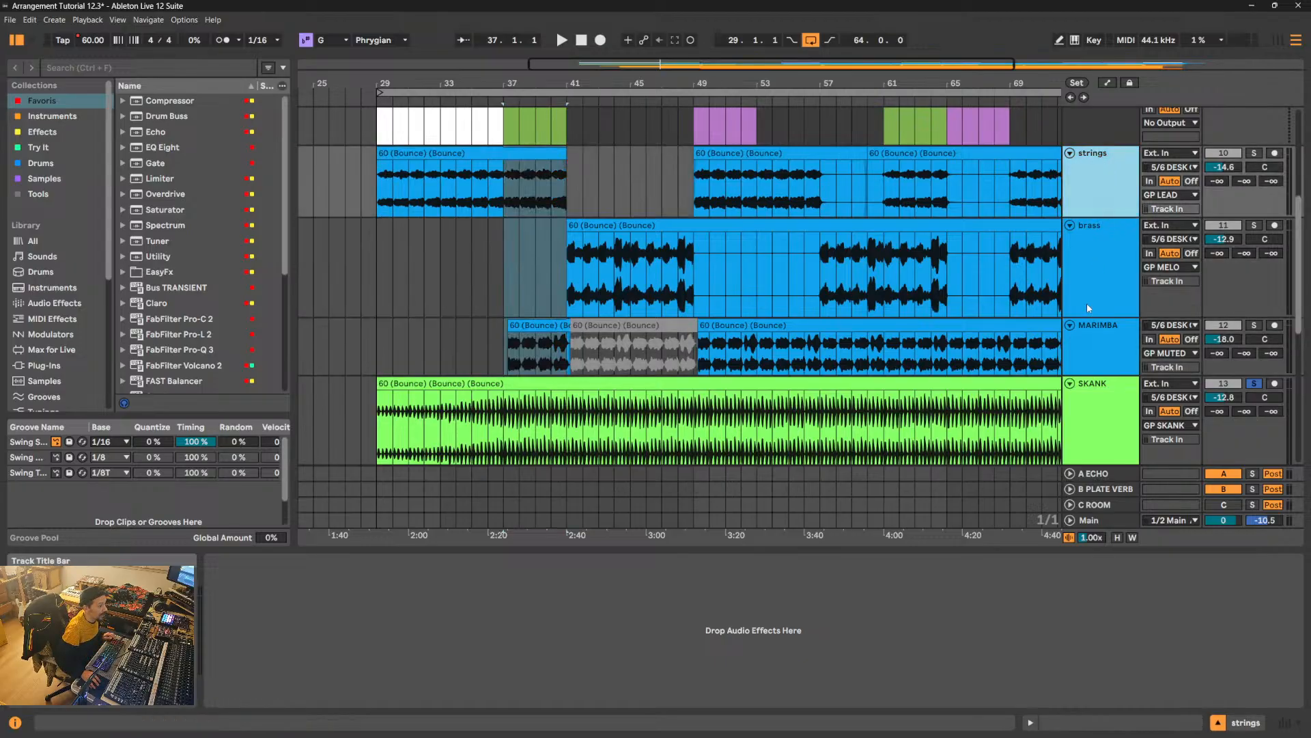
pyautogui.keyDown('shift'); pyautogui.click(1103, 335); pyautogui.keyUp('shift')
pyautogui.click(1254, 328)
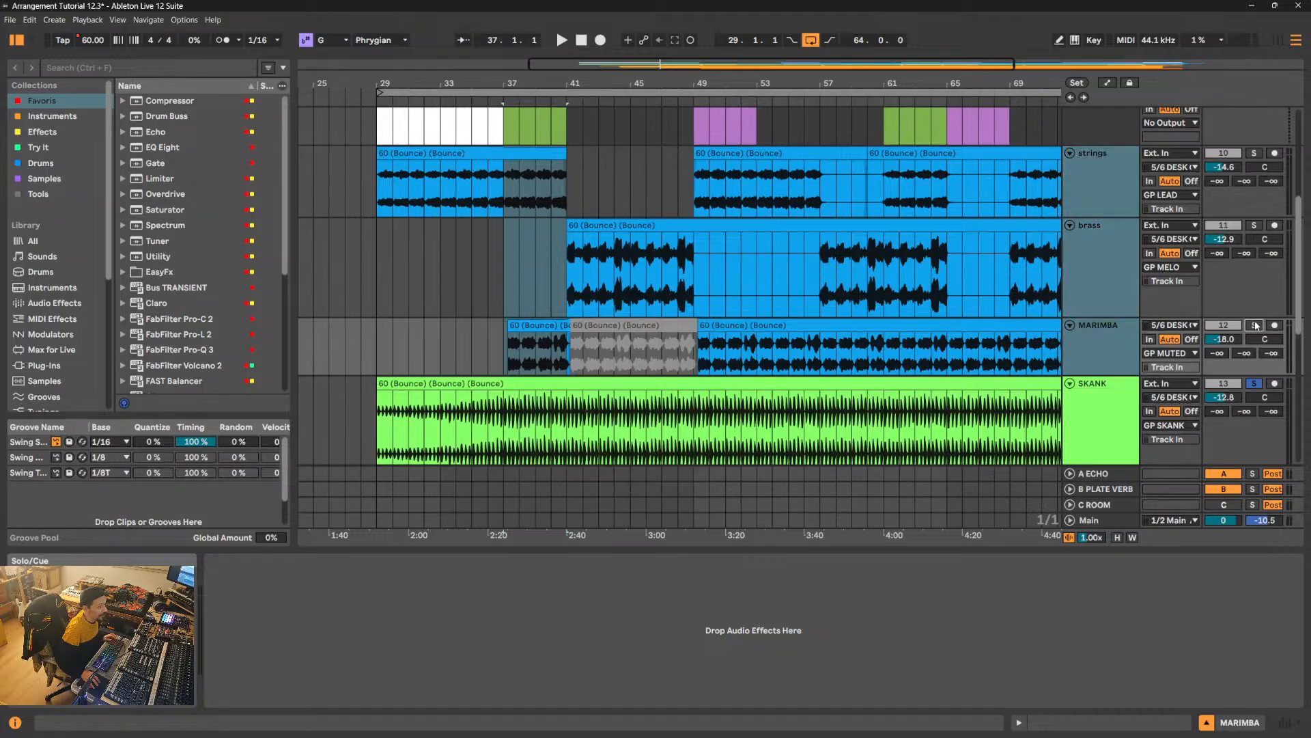
pyautogui.click(506, 202)
pyautogui.press('space')
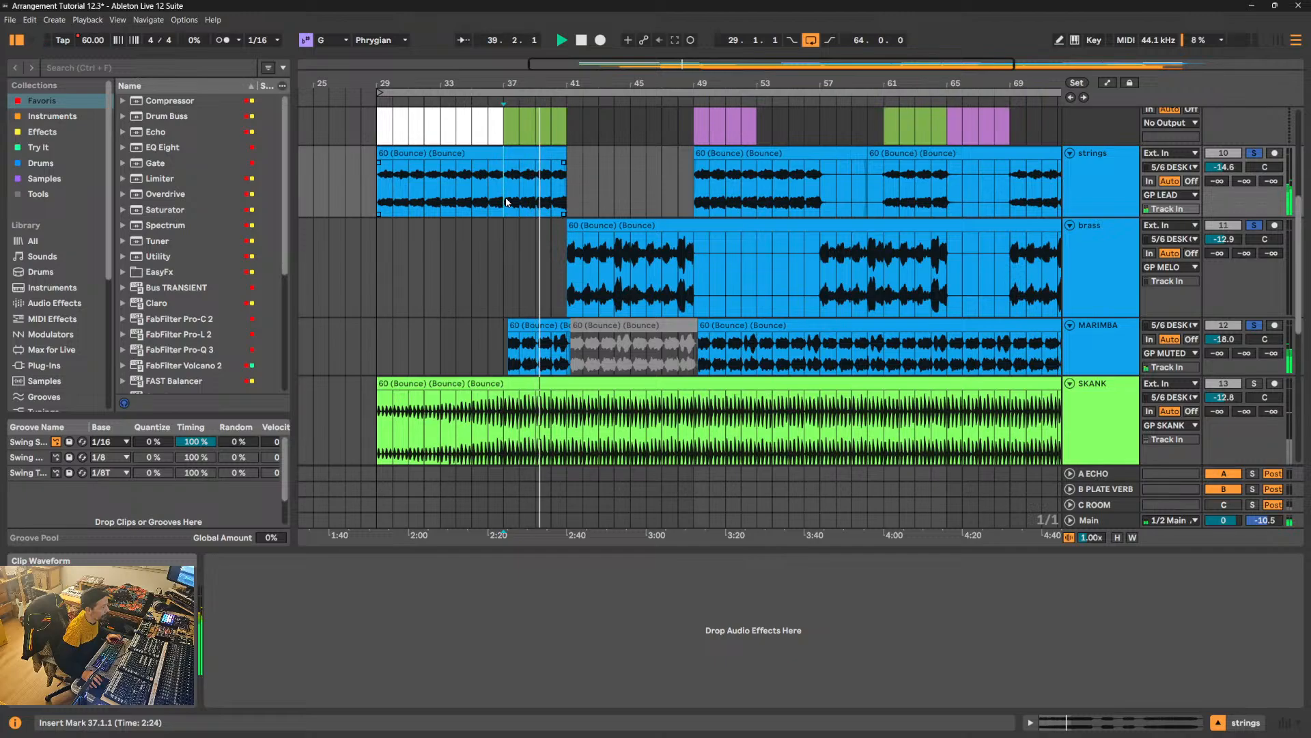
# - Reactivate the MARIMBA clip at 41.2.1 to hear it with the brass, and deactivate it again for comparison
pyautogui.click(600, 331)
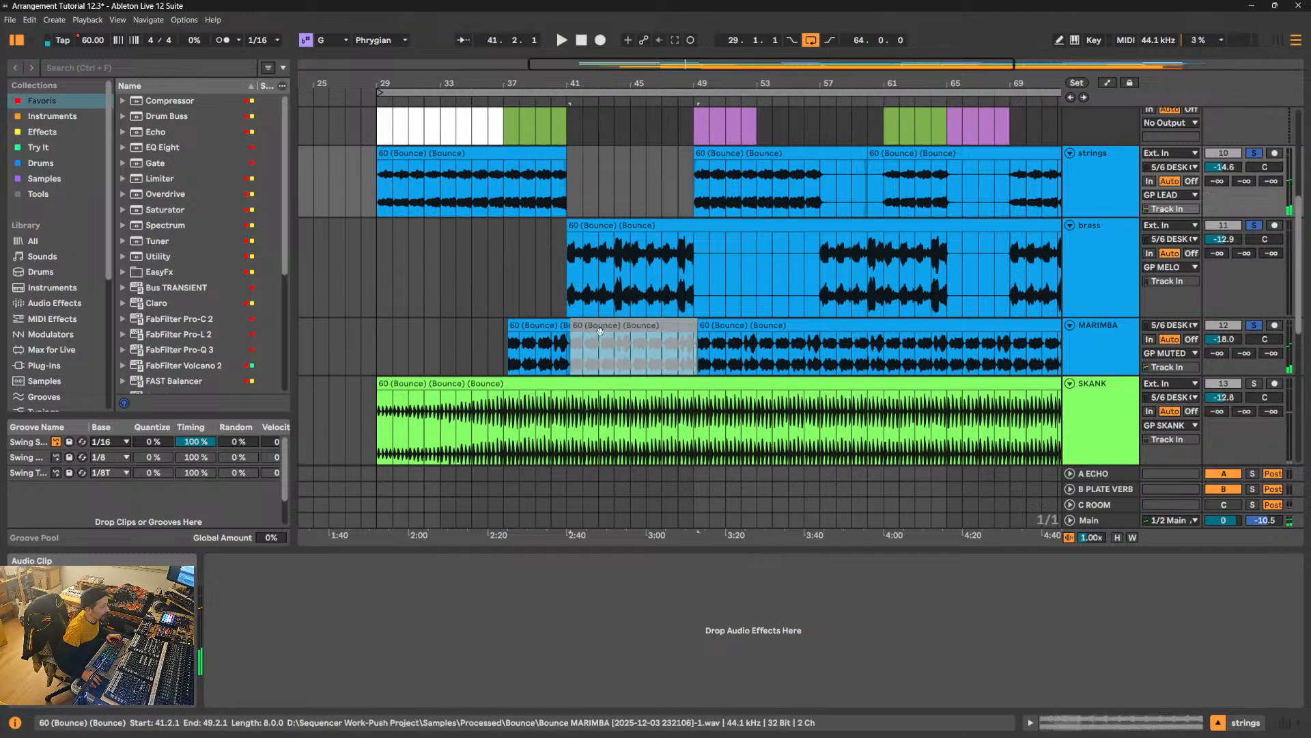
pyautogui.press('0')
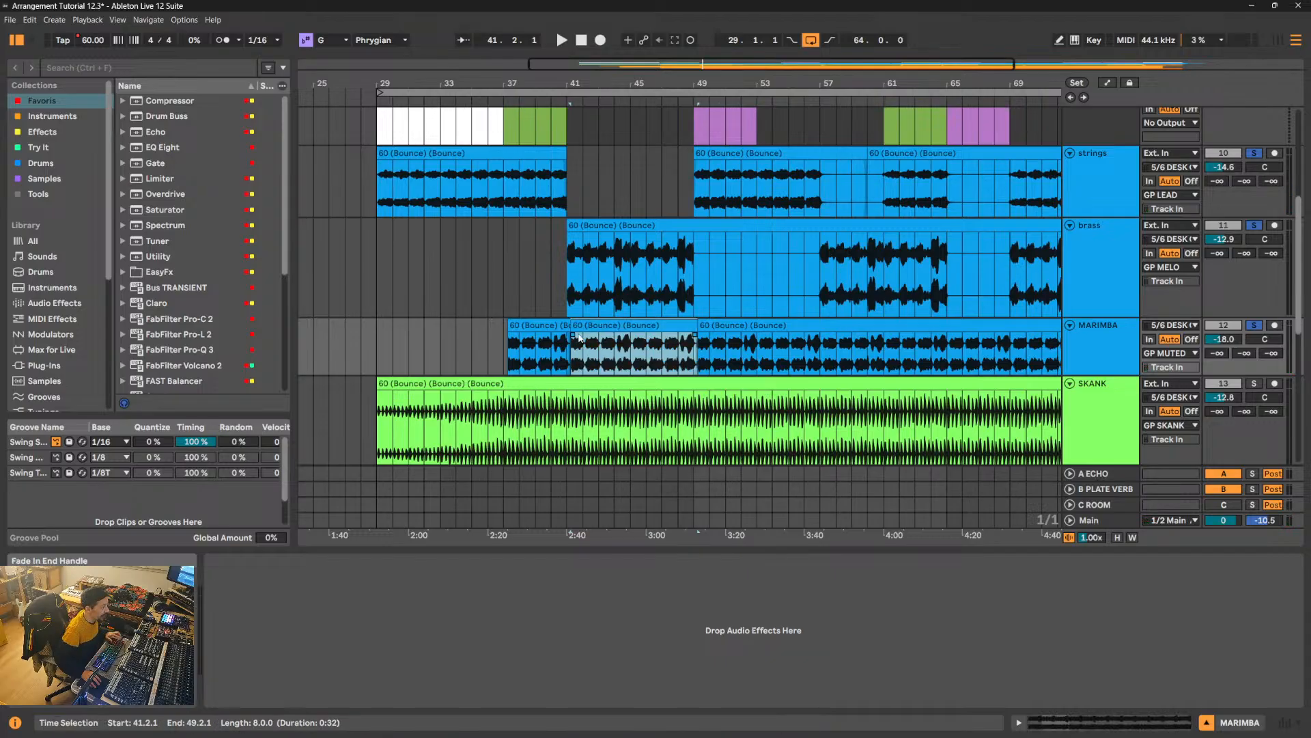
pyautogui.press('space')
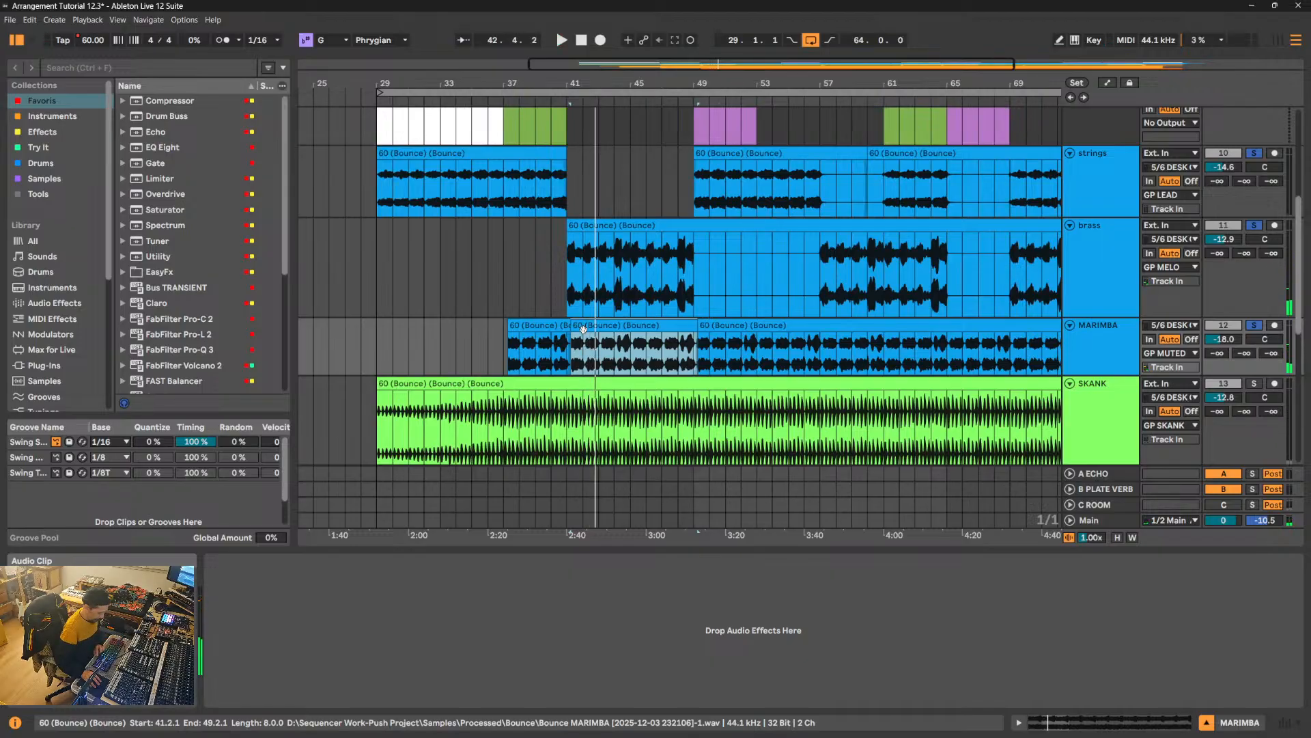
pyautogui.press('0')
pyautogui.press('space')
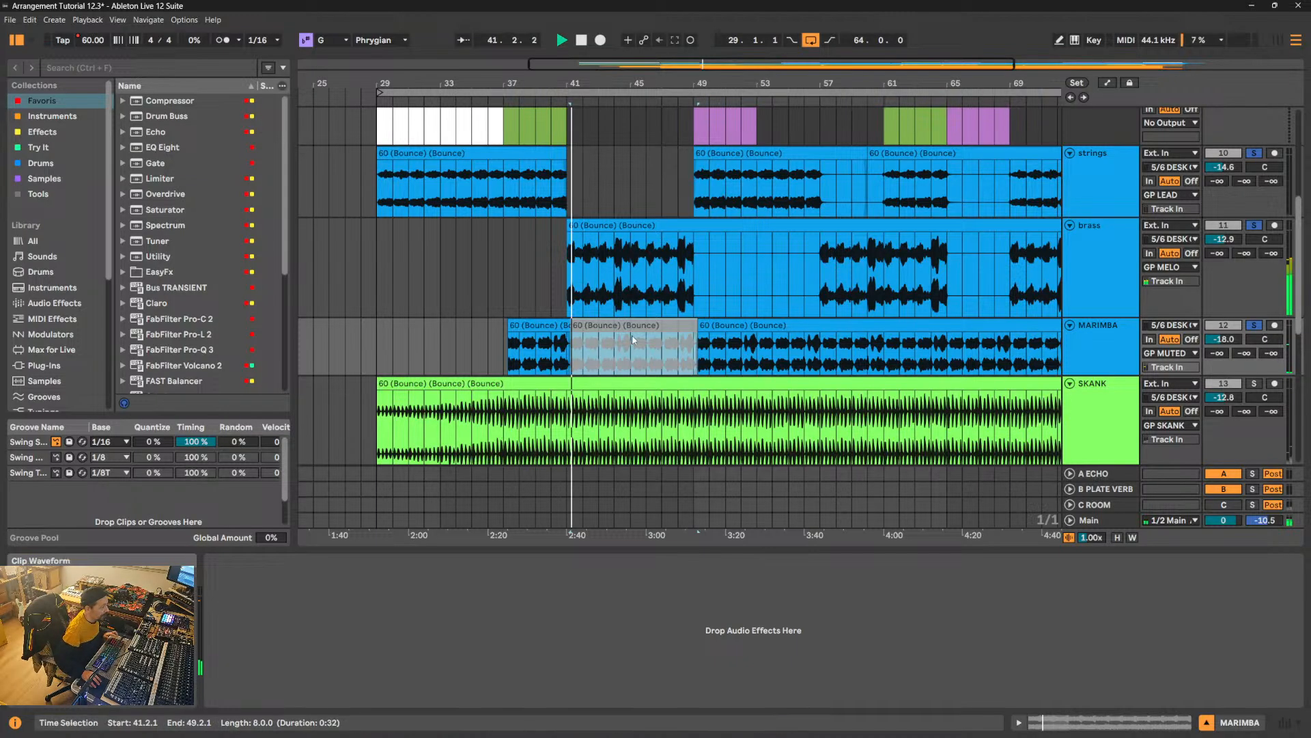
# - Unsolo the three melodic tracks and, while playing from bar 48, extend the deactivated MARIMBA clip's end to bar 53
pyautogui.click(1255, 325)
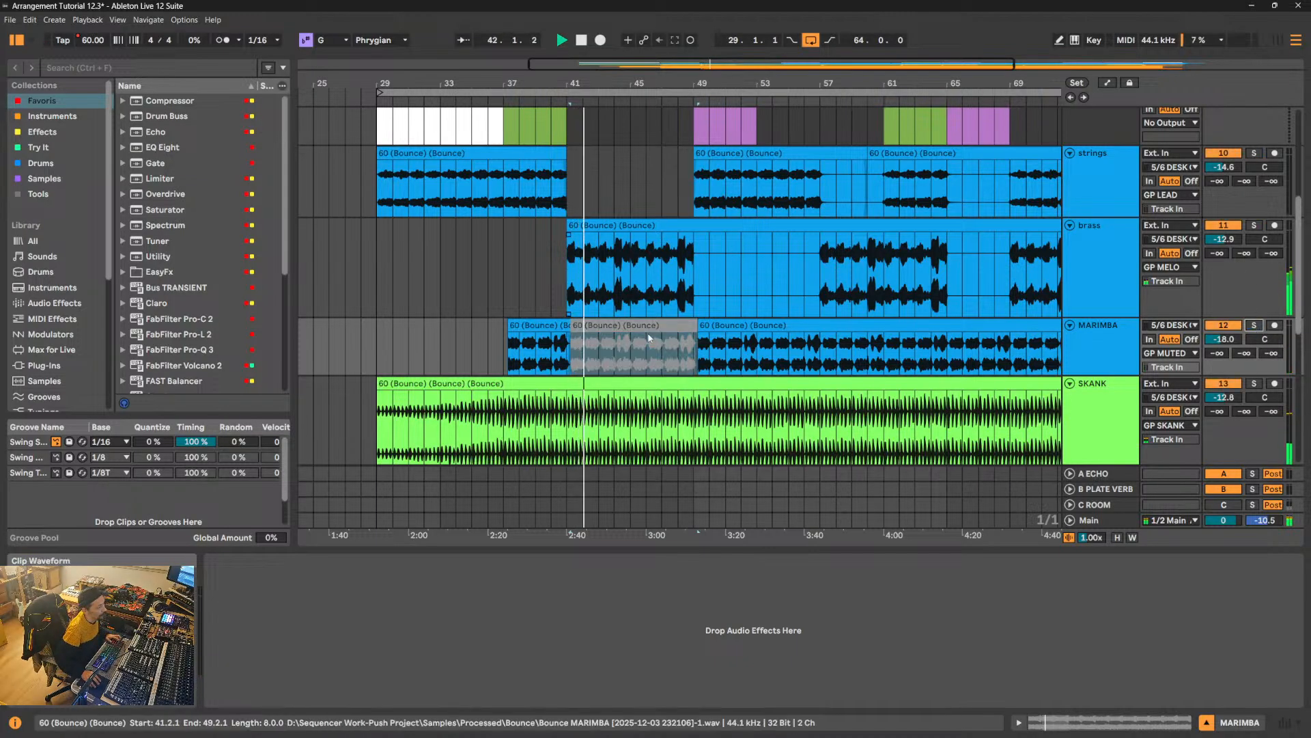
pyautogui.click(681, 279)
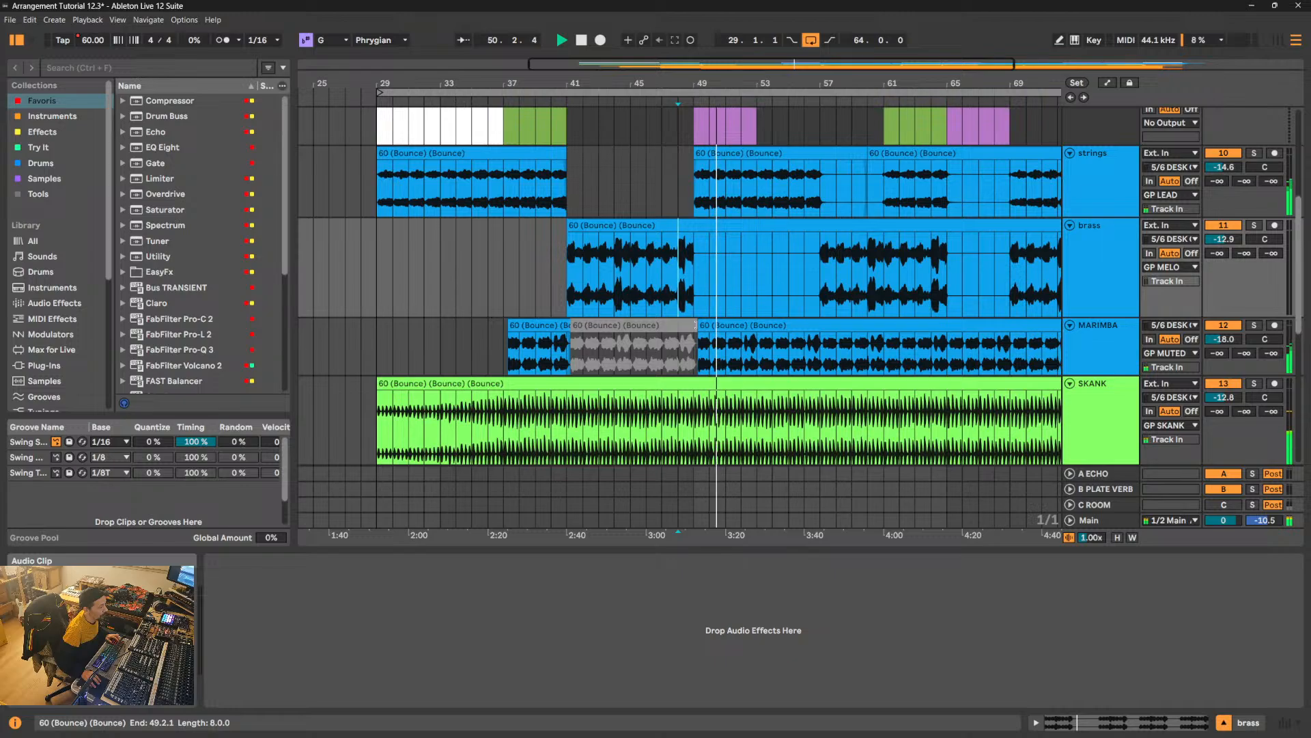
pyautogui.moveTo(691, 325); pyautogui.dragTo(757, 326)
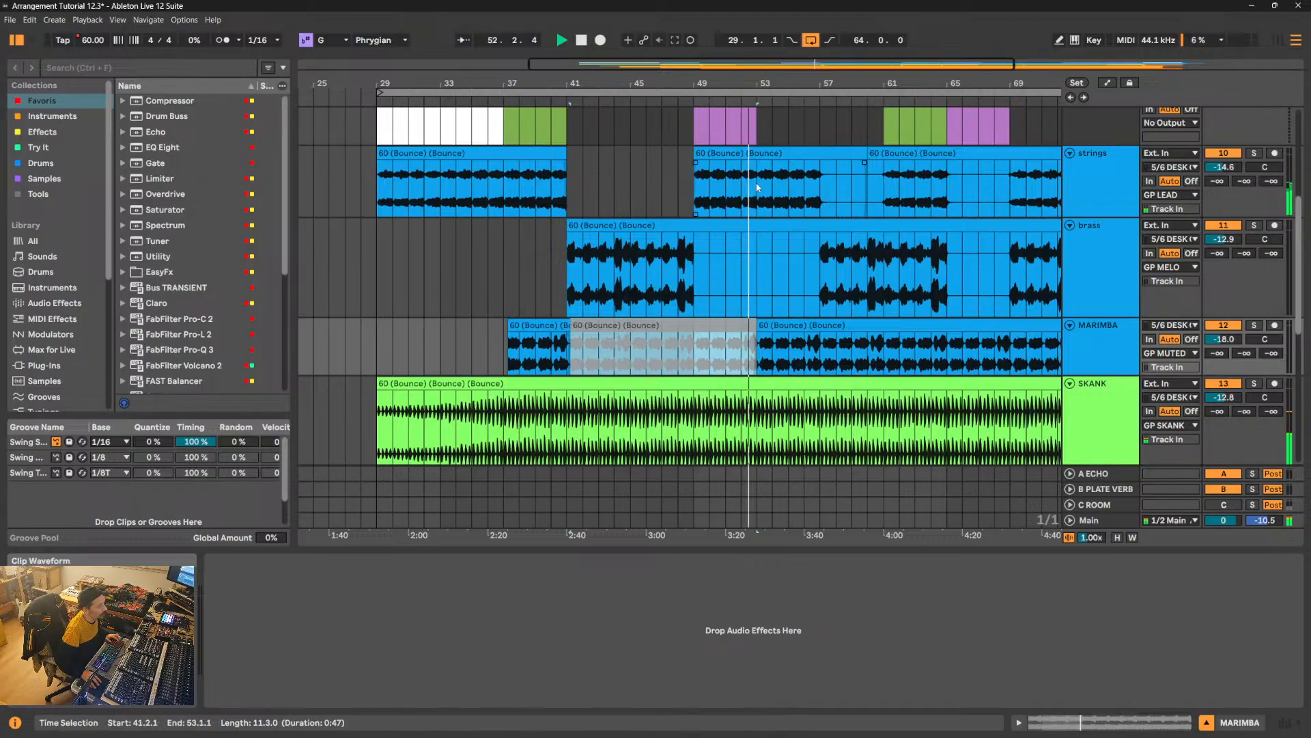
# - While playing Verse 2 with the strings and MARIMBA, delete the brass section from bar 57 to bar 66
pyautogui.moveTo(757, 180); pyautogui.dragTo(835, 180)
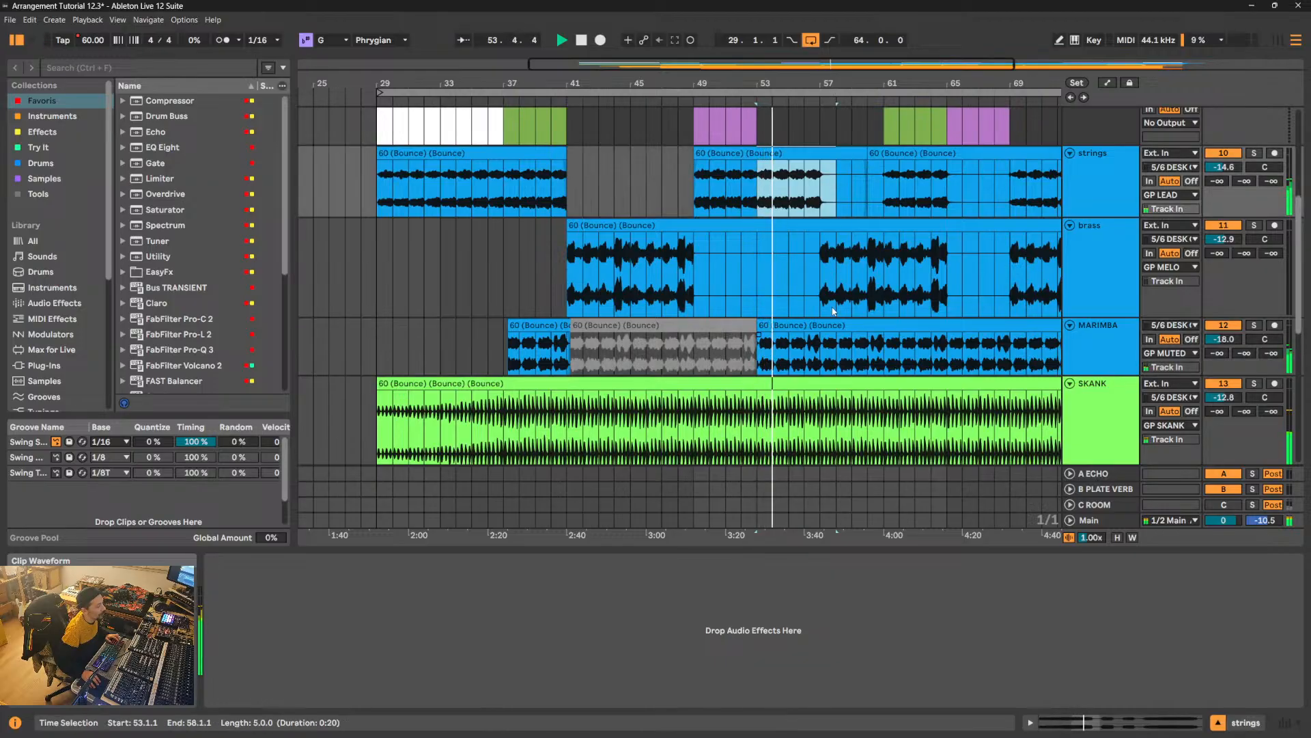
pyautogui.moveTo(803, 82); pyautogui.dragTo(622, 82)
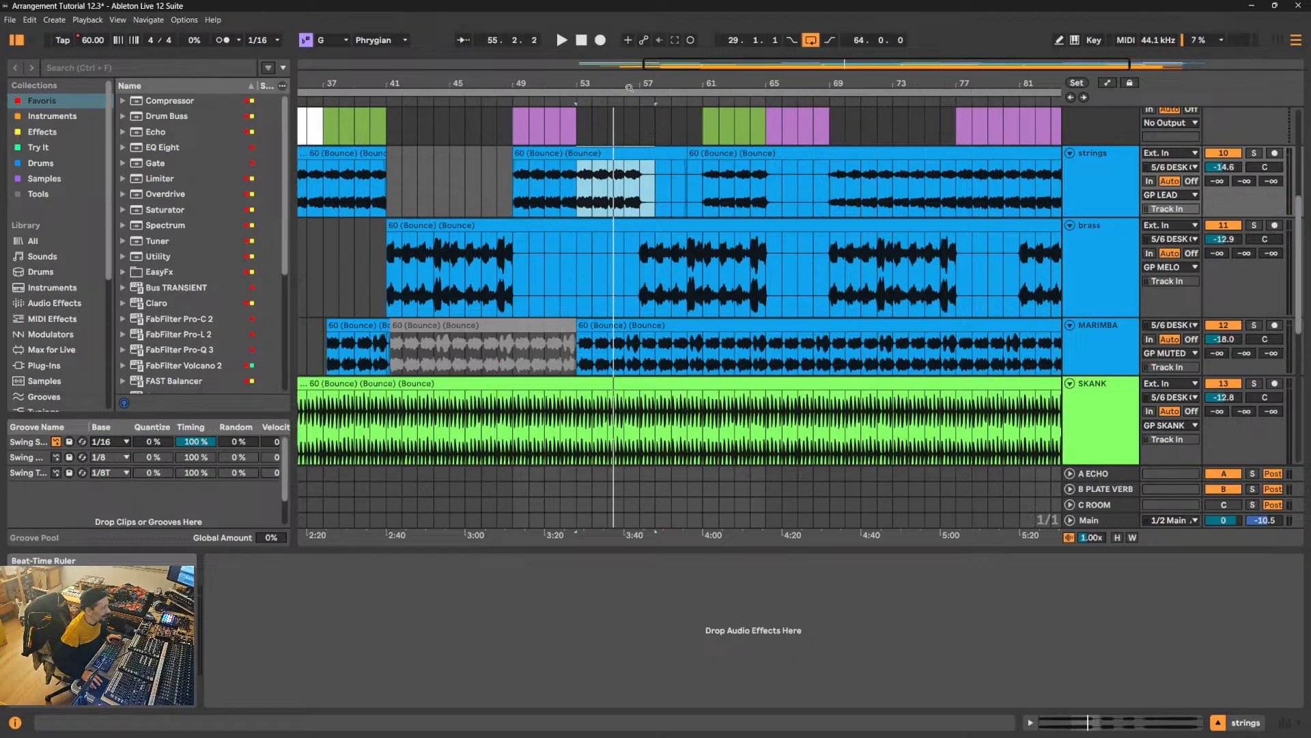
pyautogui.click(605, 329)
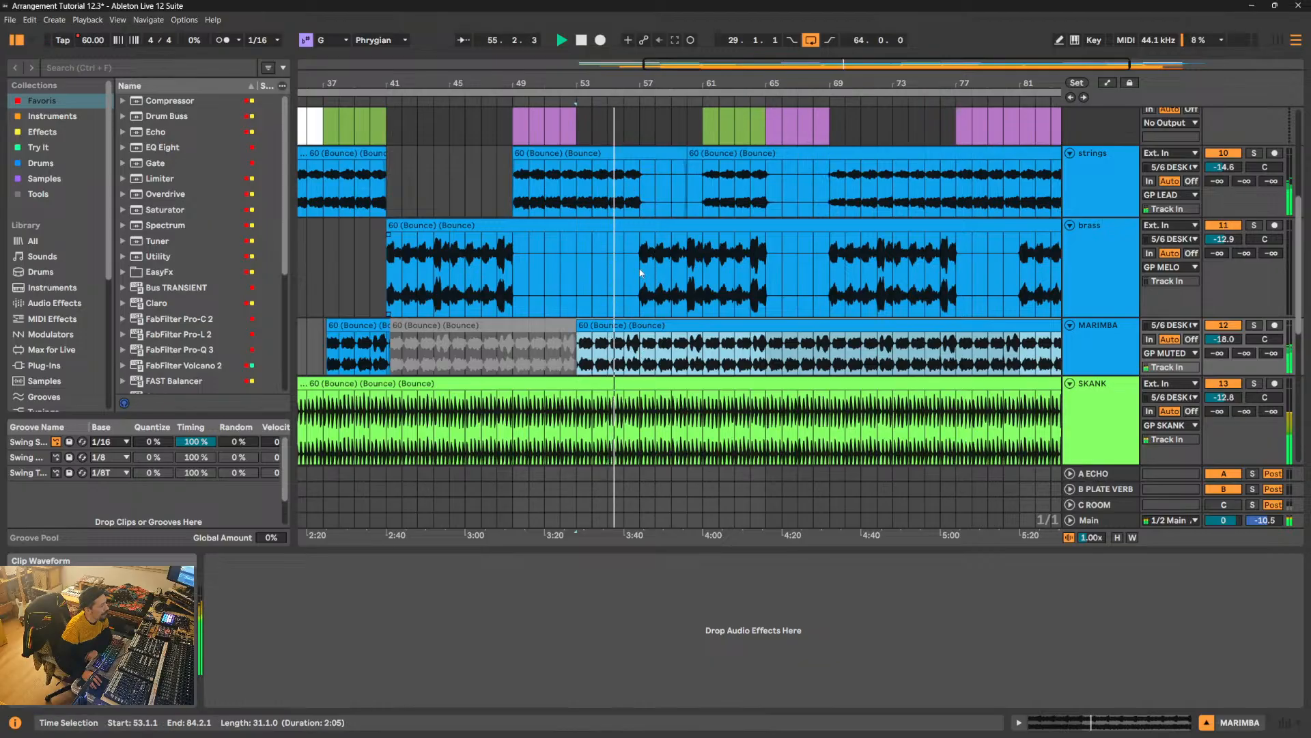
pyautogui.moveTo(641, 275); pyautogui.dragTo(778, 257)
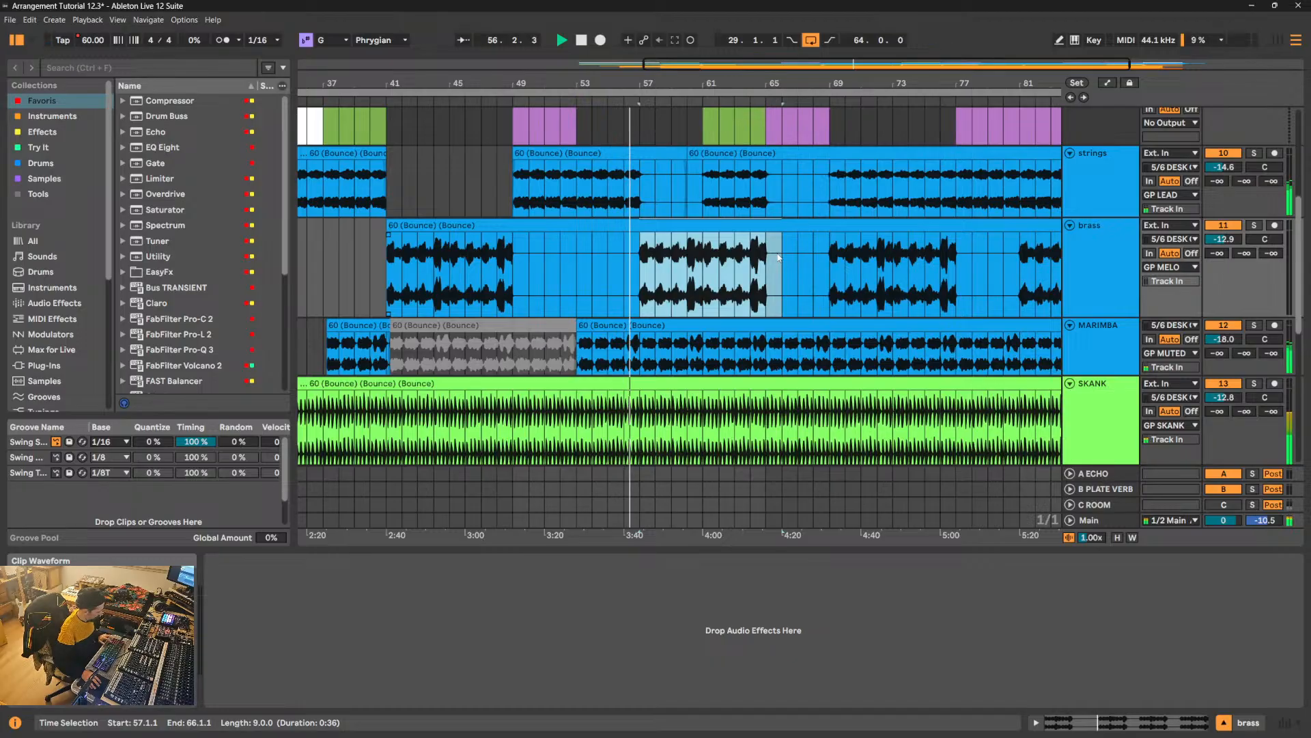
pyautogui.press('Delete')
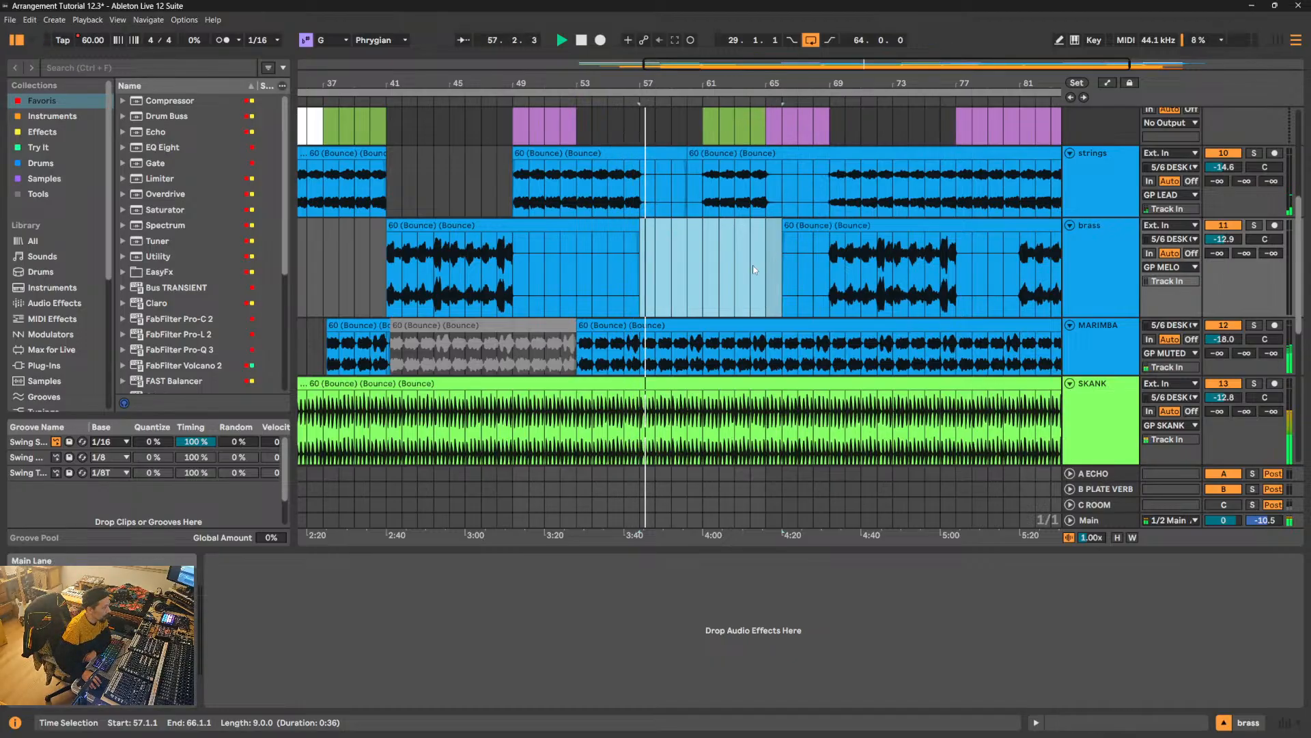
# - Paste the brass section into the brass track at 61.1.1, the start of the Break Down
pyautogui.click(704, 233)
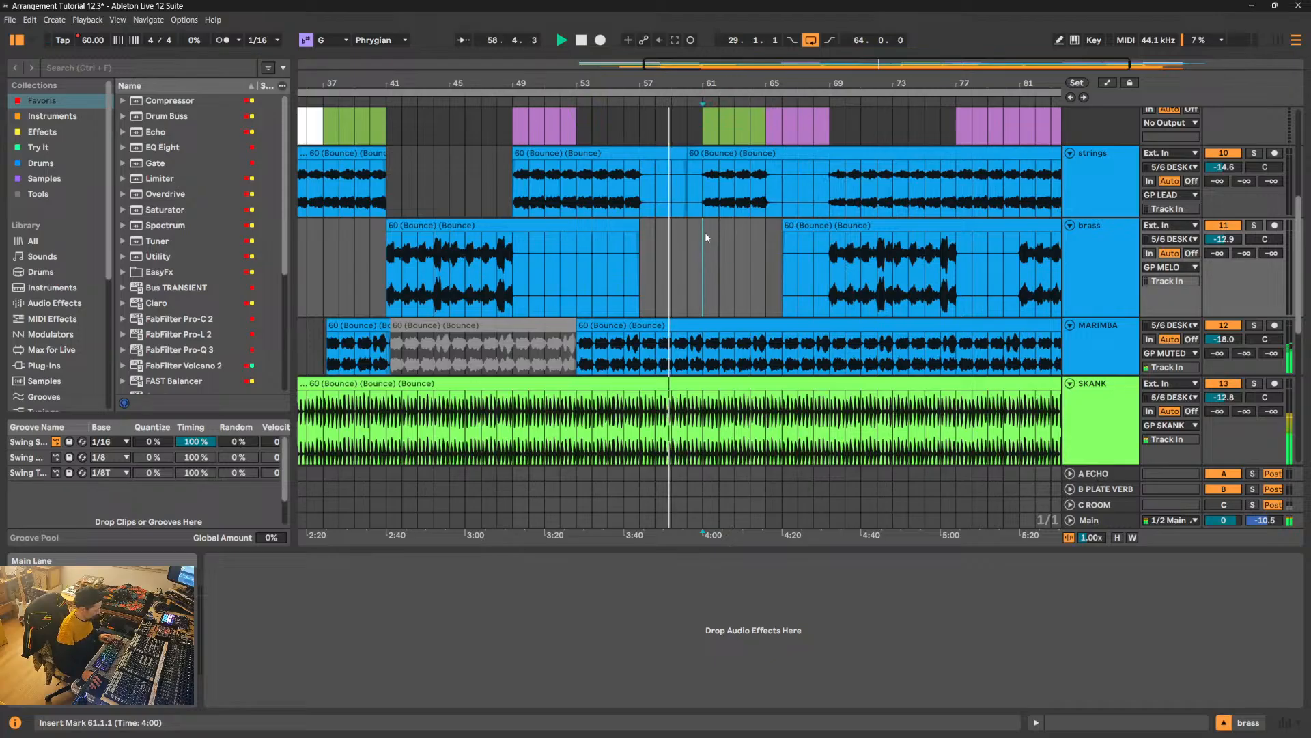
pyautogui.hotkey('ctrl', 'v')
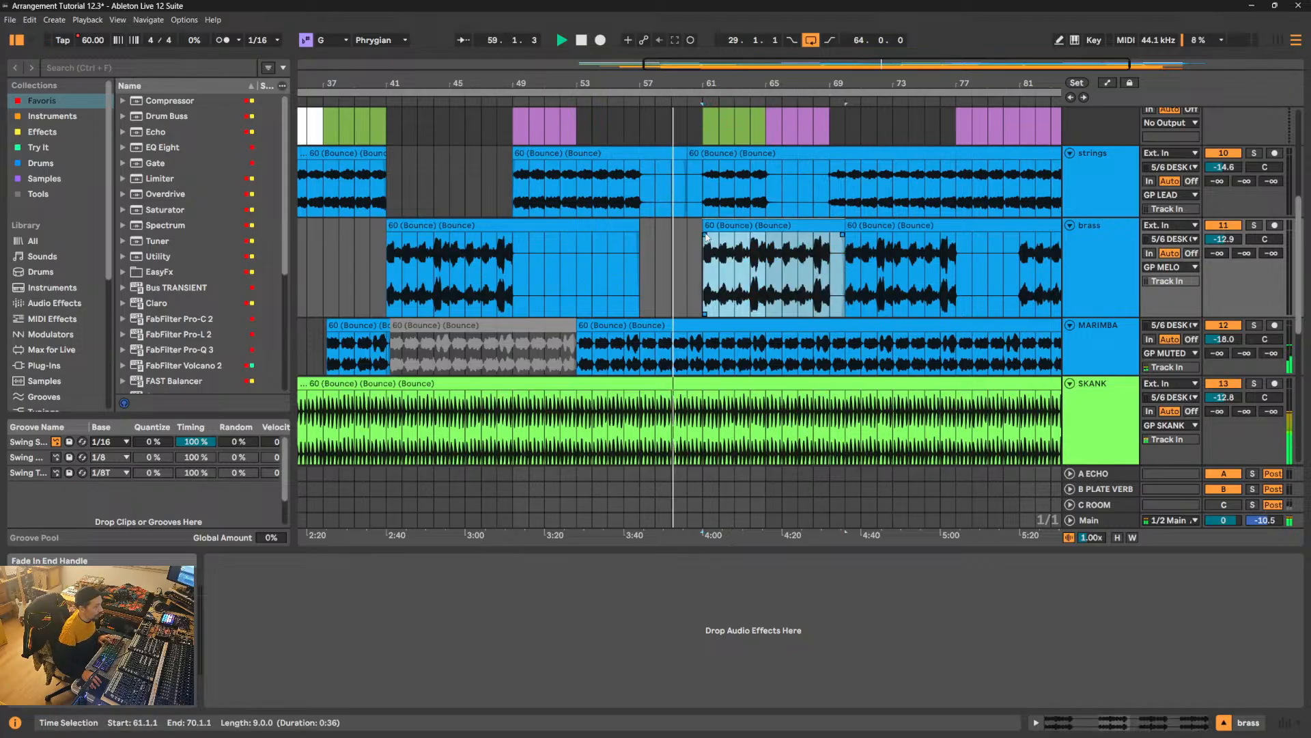
# - Split the MARIMBA clip at 61.2.1, deactivate the part after it, and listen on into the Chorus
pyautogui.moveTo(706, 83); pyautogui.dragTo(751, 290)
pyautogui.click(710, 355)
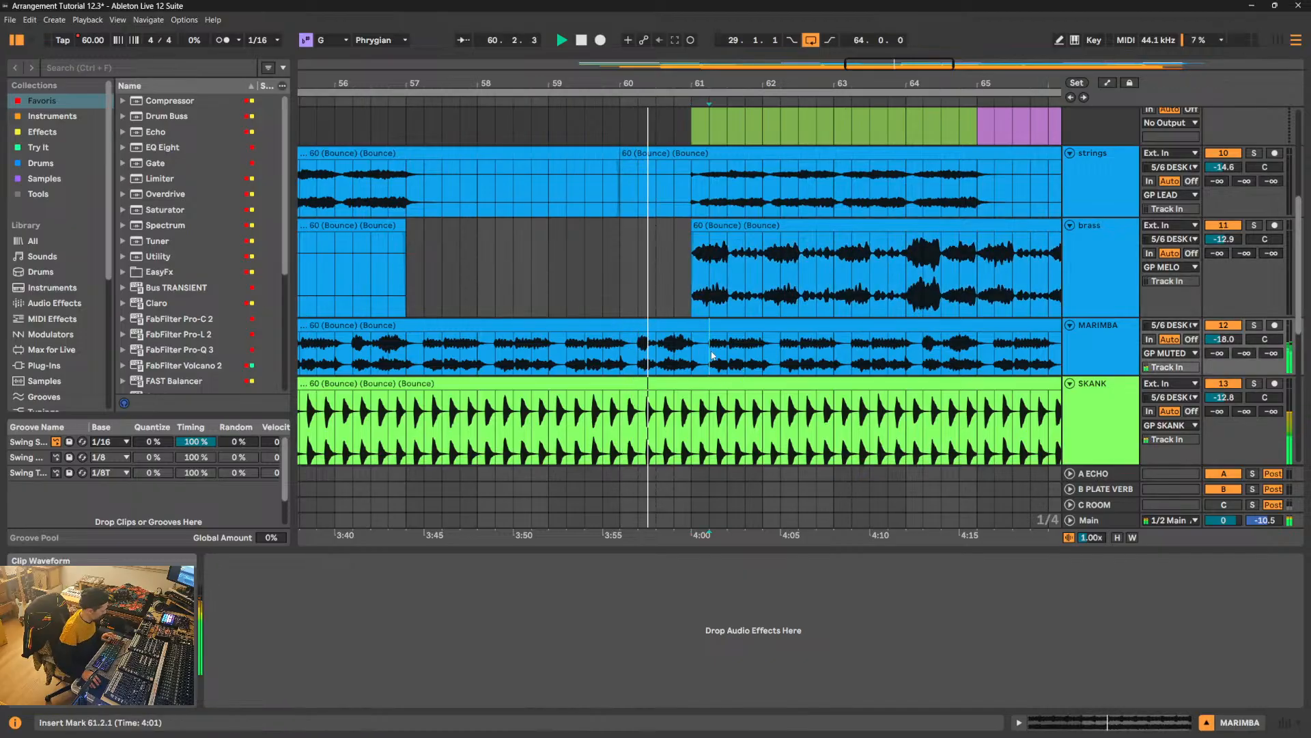
pyautogui.hotkey('ctrl', 'e')
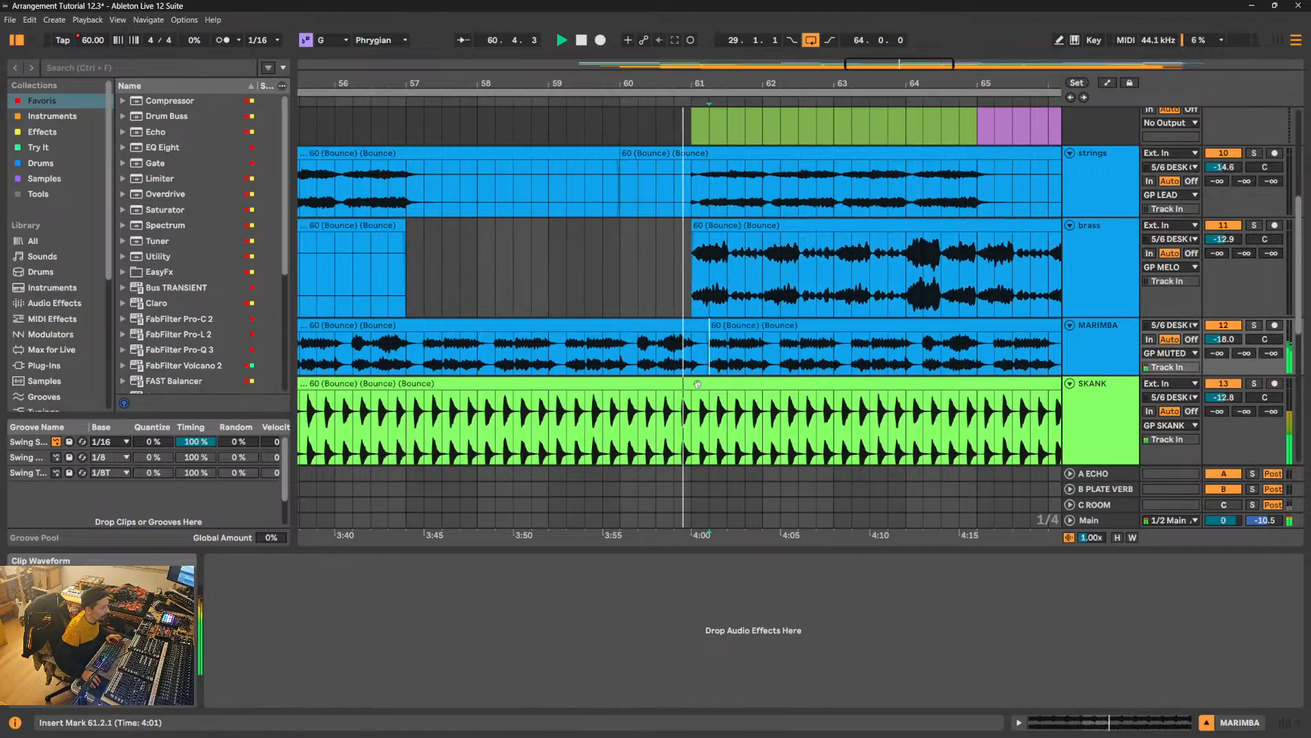
pyautogui.click(738, 330)
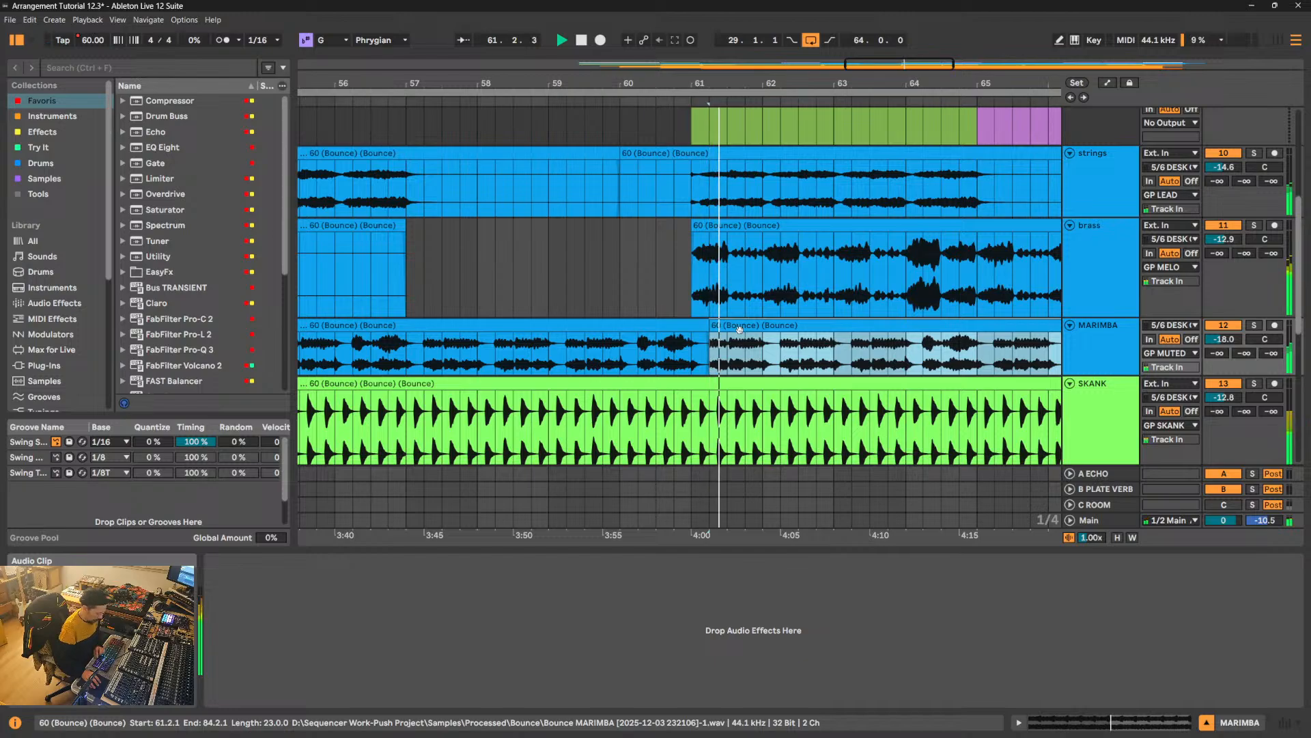
pyautogui.press('0')
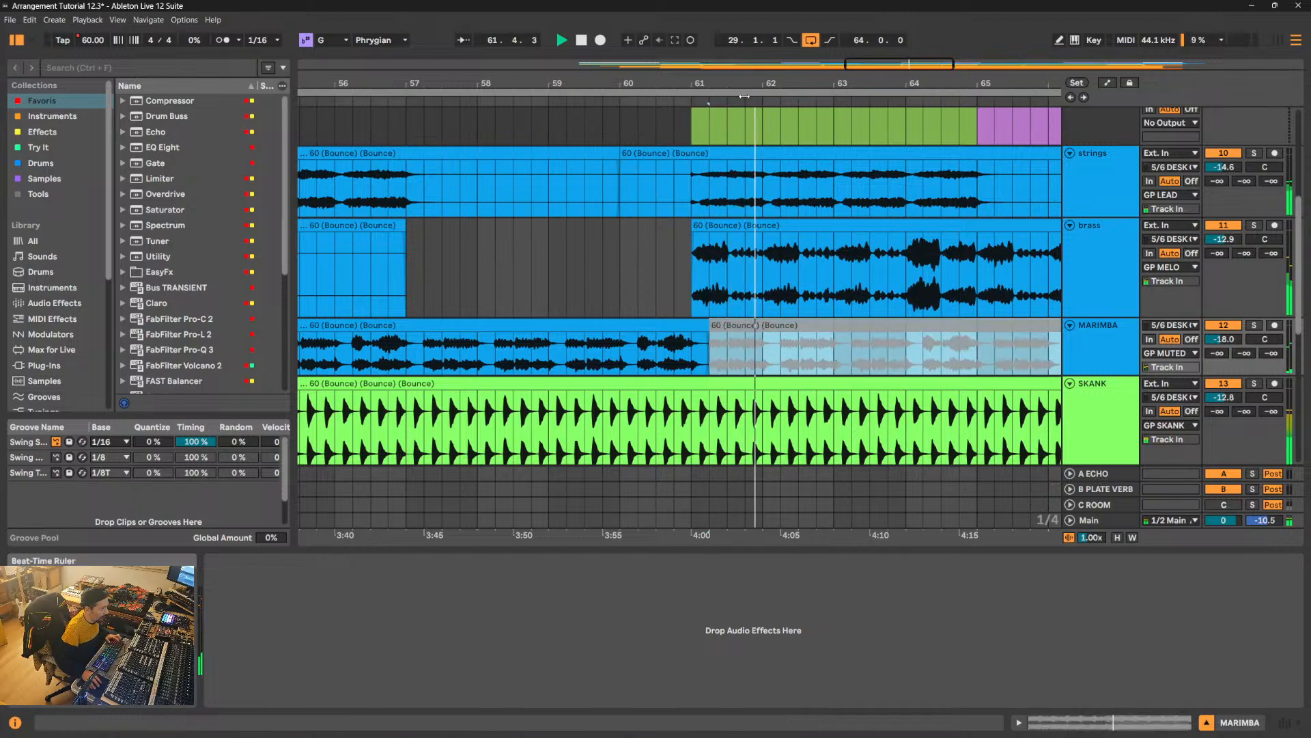
pyautogui.moveTo(765, 82); pyautogui.dragTo(520, 50)
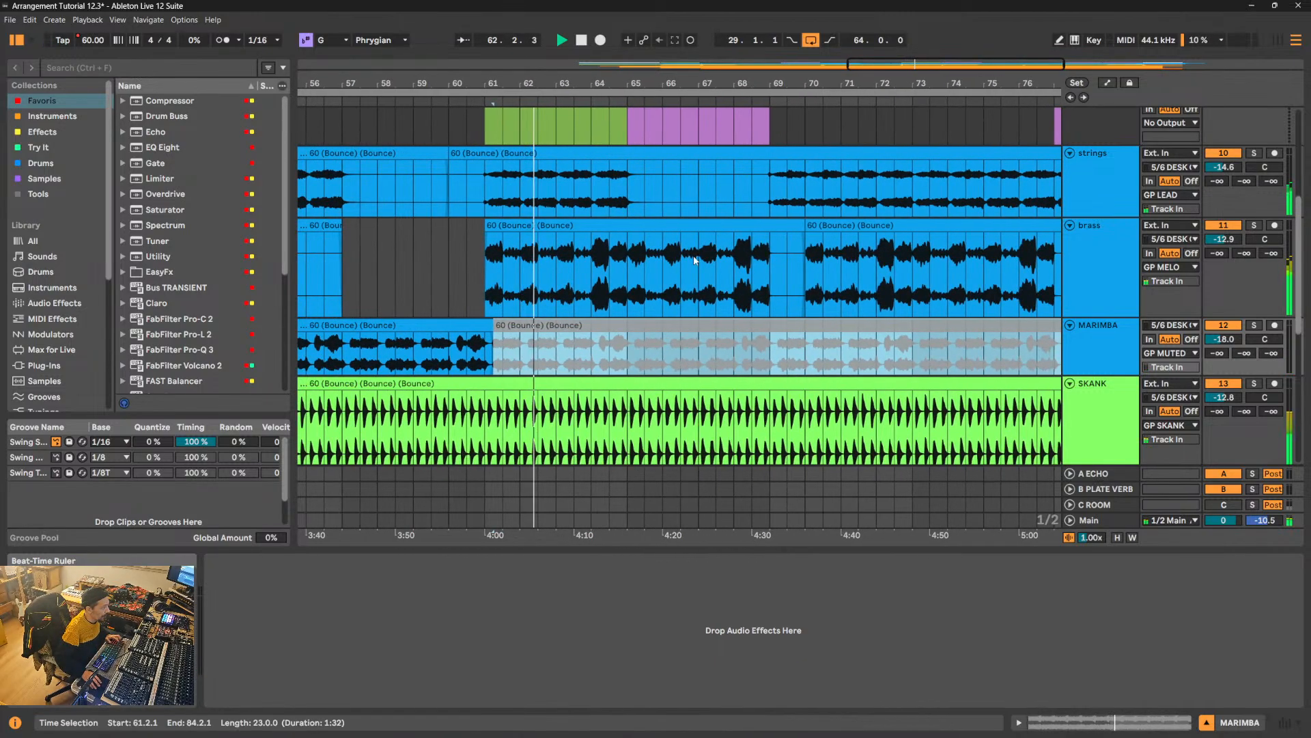
pyautogui.scroll(2, 691, 287)
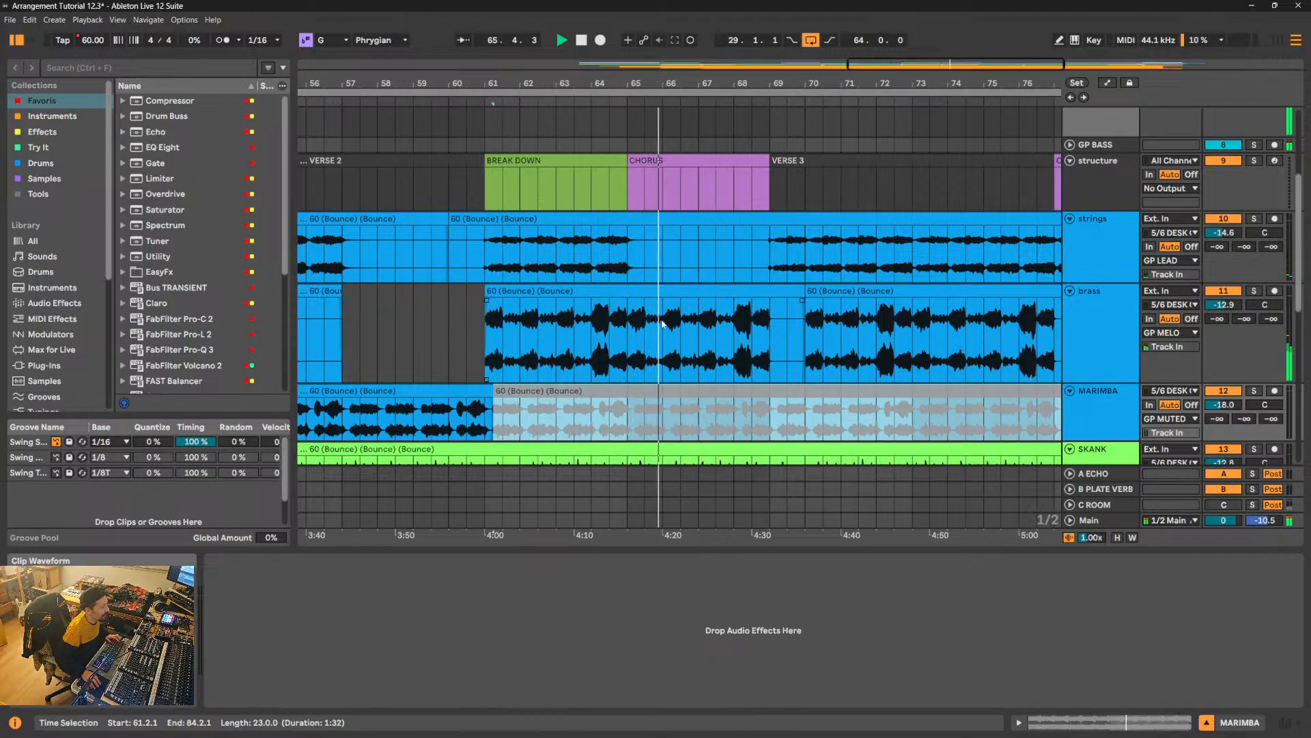
pyautogui.press('space')
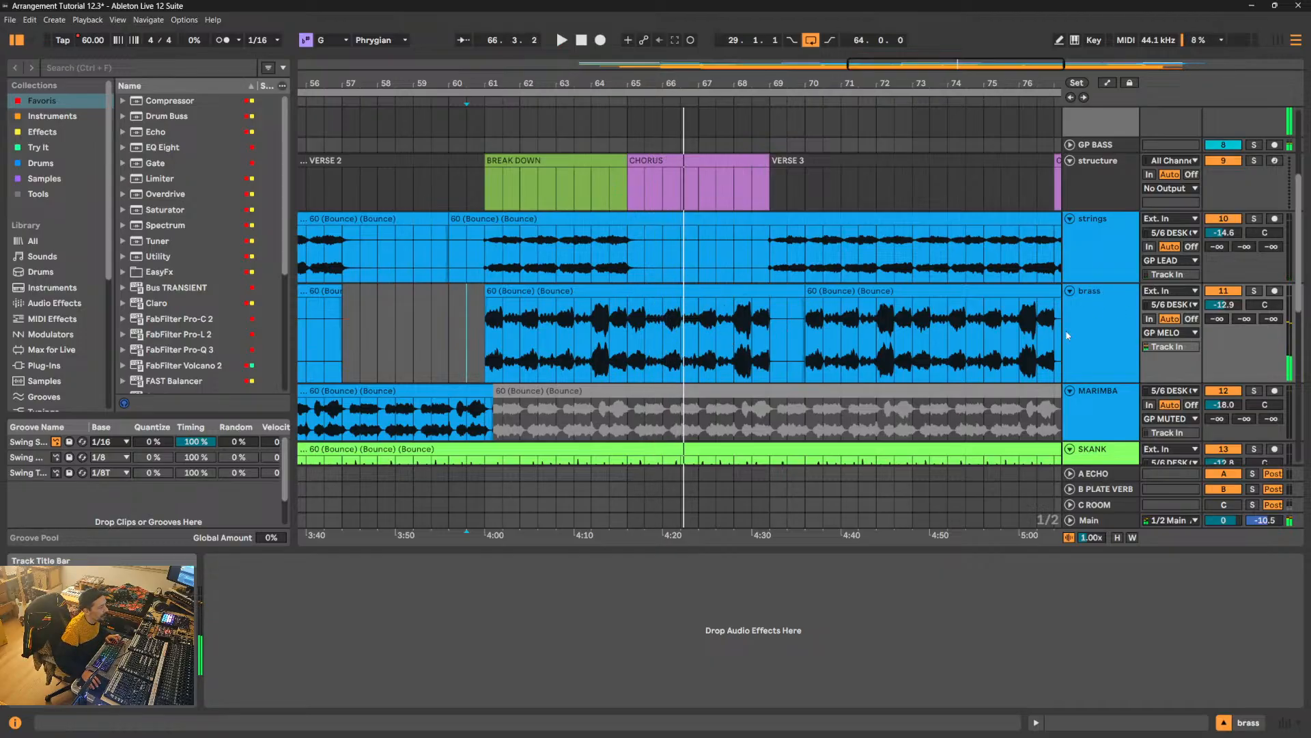
# - Solo the brass track, enlarge its height, and play the quiet passage from 65.3.1
pyautogui.click(1123, 305)
pyautogui.click(1254, 292)
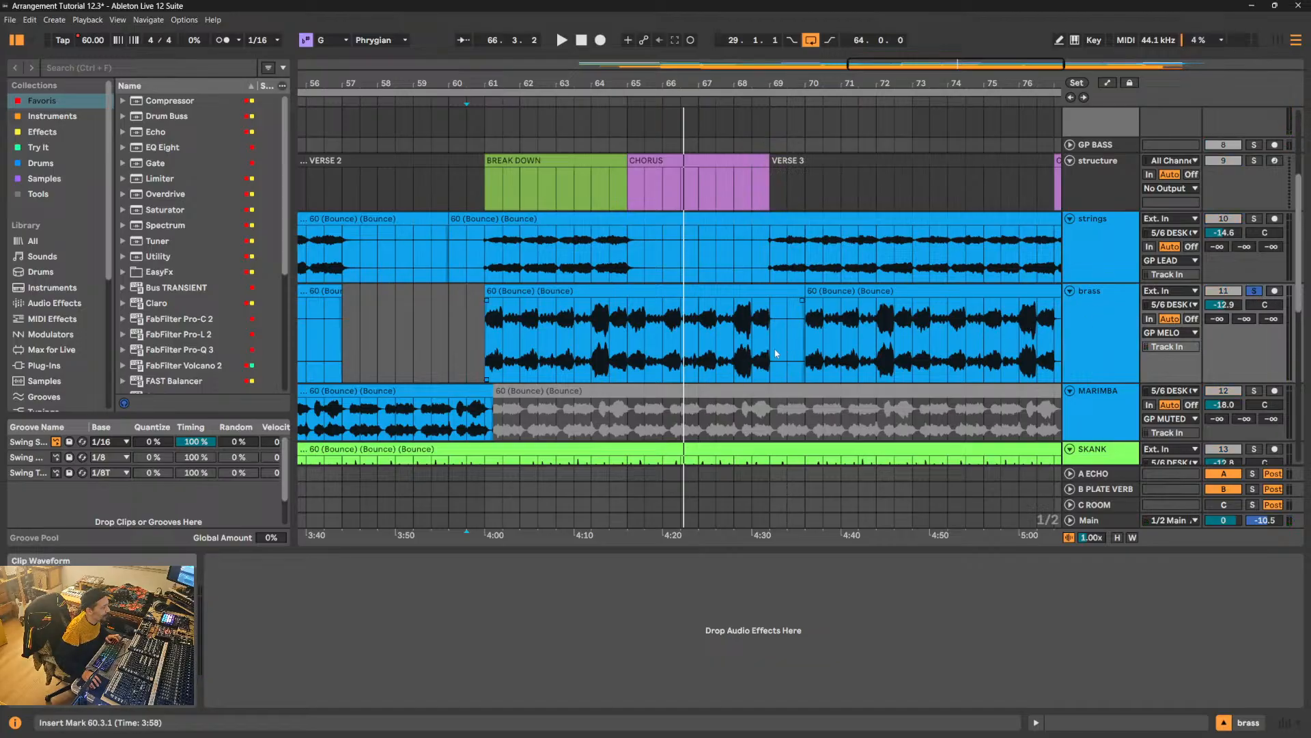
pyautogui.moveTo(1120, 383); pyautogui.dragTo(1117, 480)
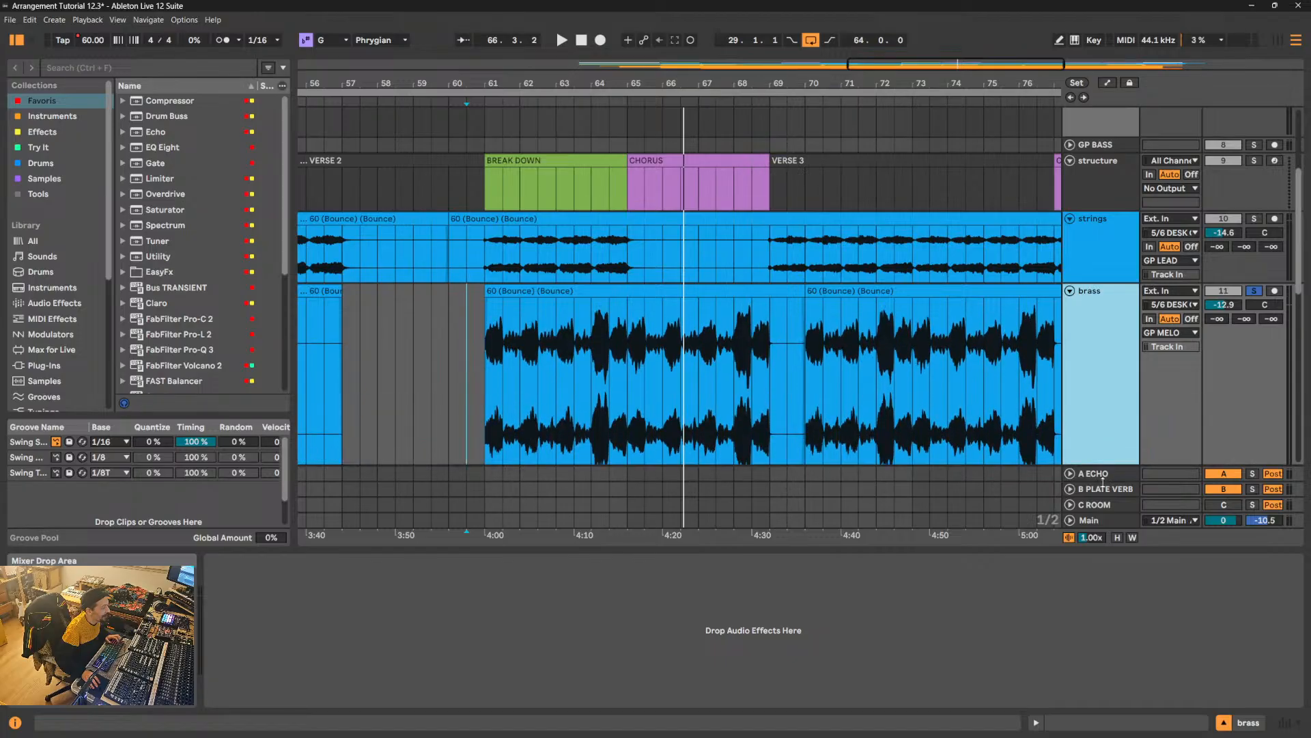
pyautogui.scroll(-1, 685, 309)
pyautogui.moveTo(592, 292); pyautogui.dragTo(607, 293)
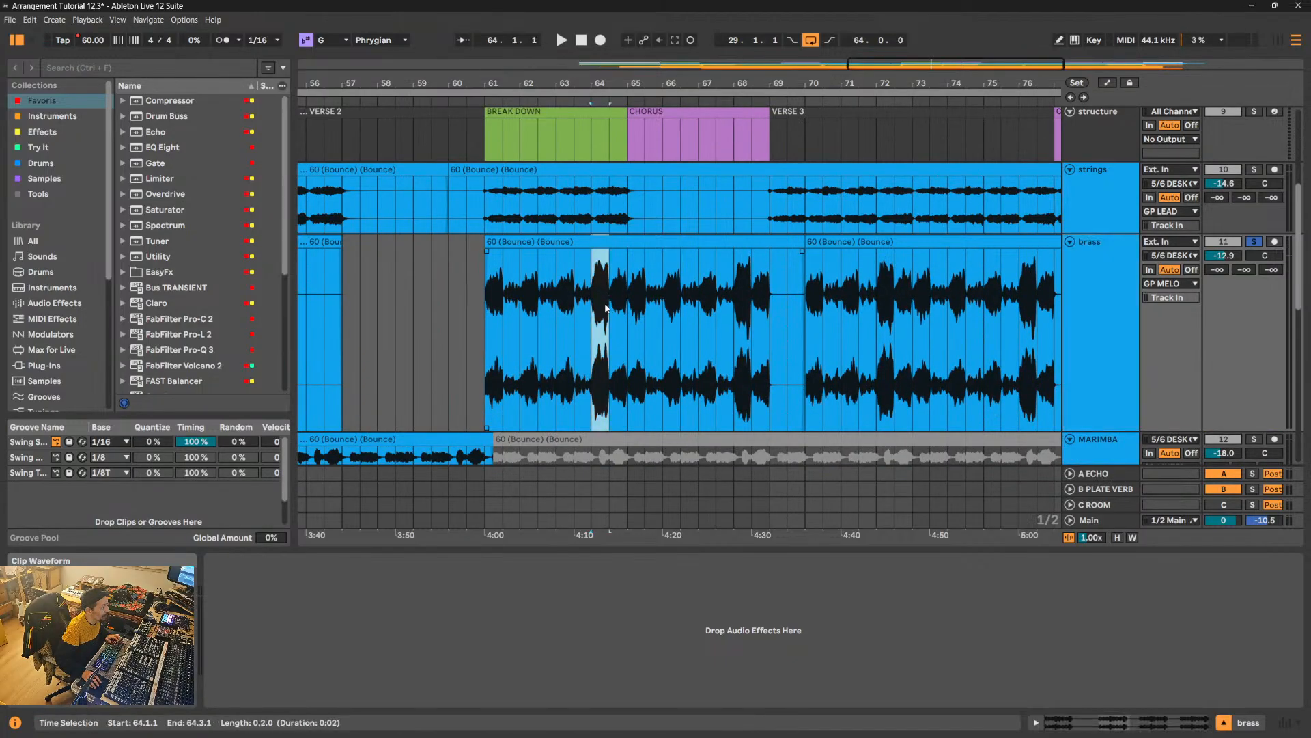
pyautogui.moveTo(611, 330); pyautogui.dragTo(658, 332)
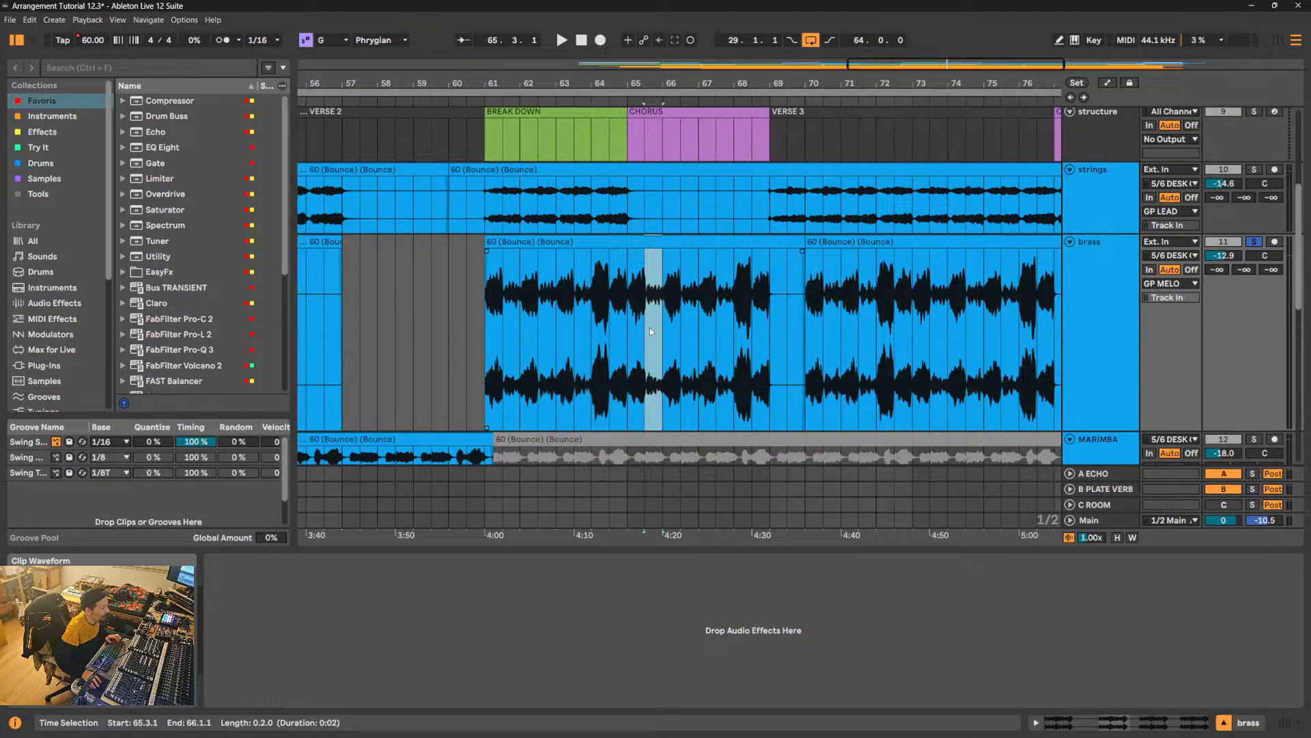
pyautogui.press('space')
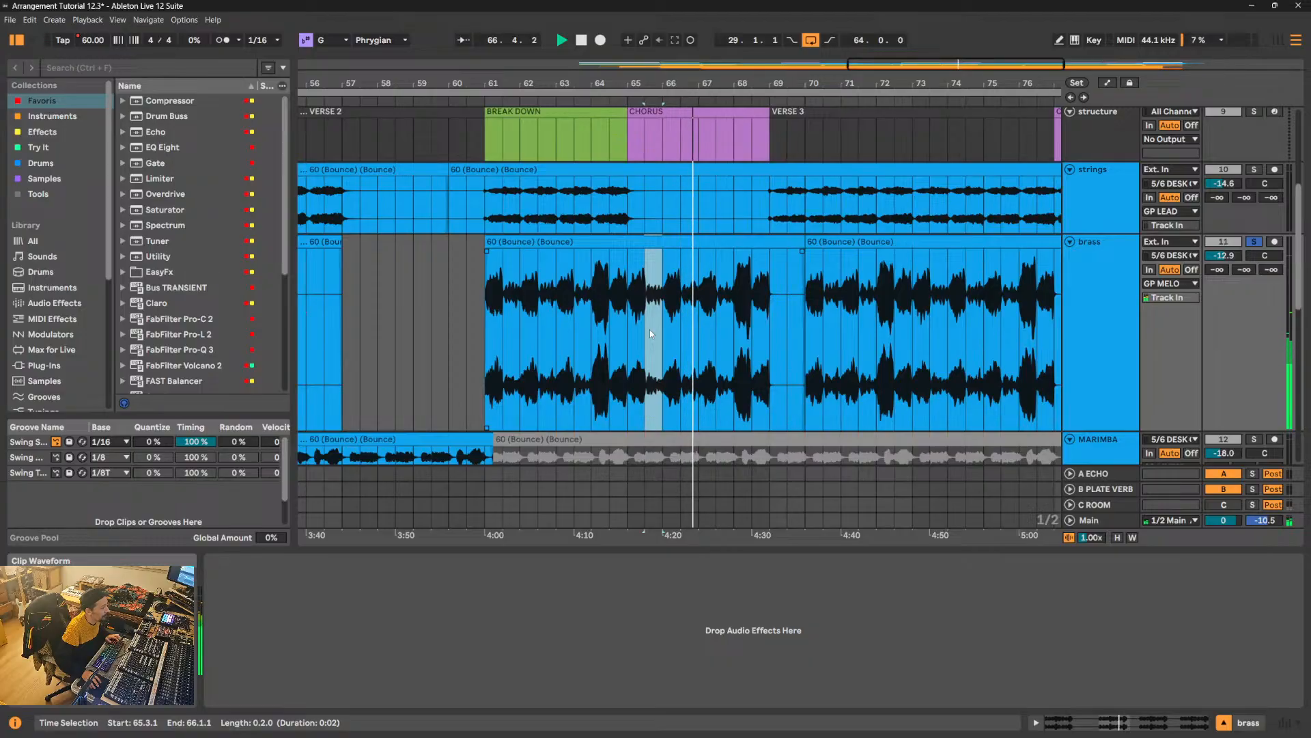
pyautogui.press('space')
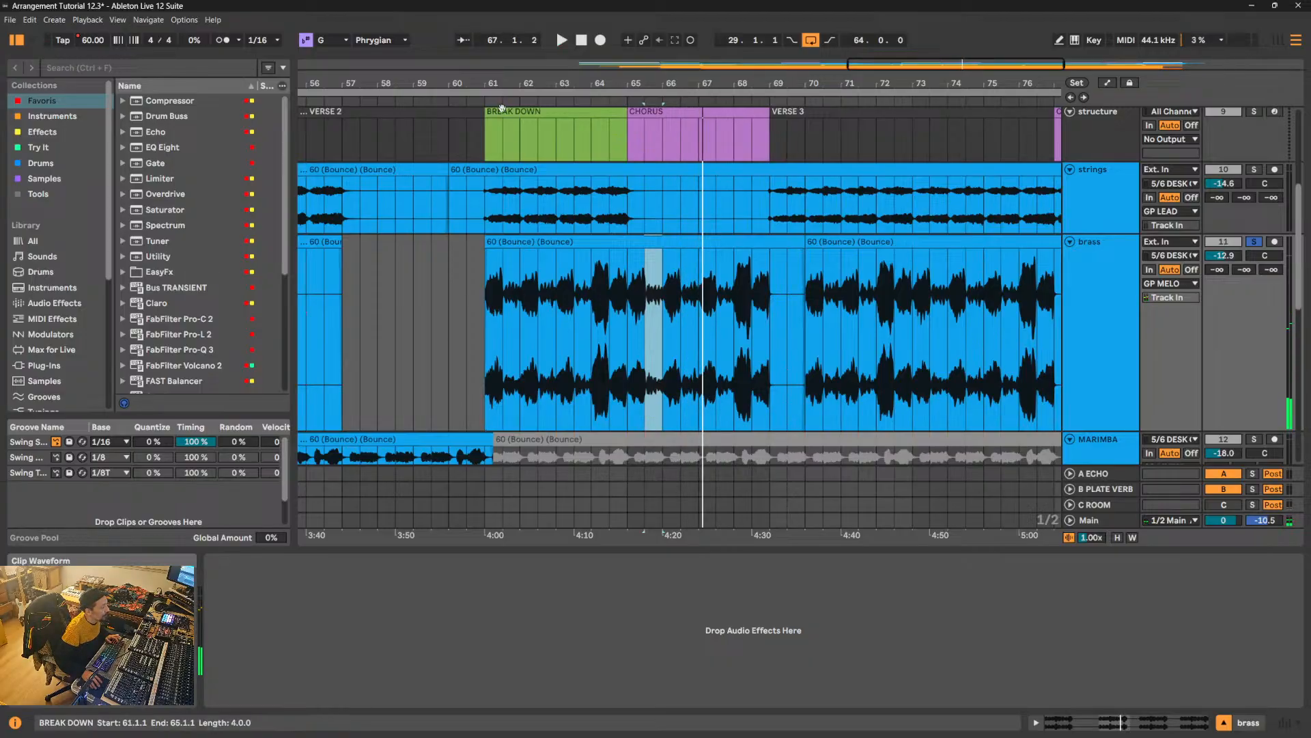
# - Split off the quiet brass phrase from 61.3.2 to just past bar 62 and set its clip gain to 6 dB
pyautogui.moveTo(500, 84); pyautogui.dragTo(511, 123)
pyautogui.moveTo(533, 312); pyautogui.dragTo(665, 314)
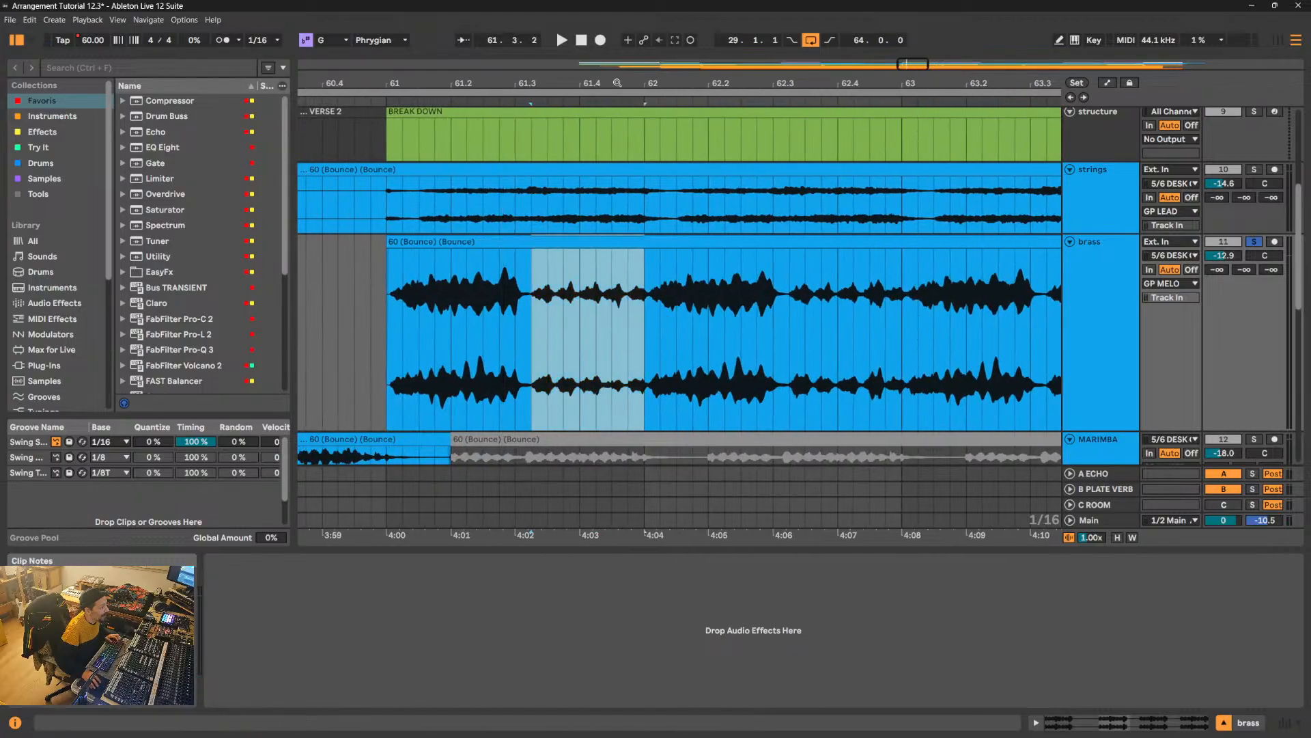
pyautogui.moveTo(617, 84); pyautogui.dragTo(626, 114)
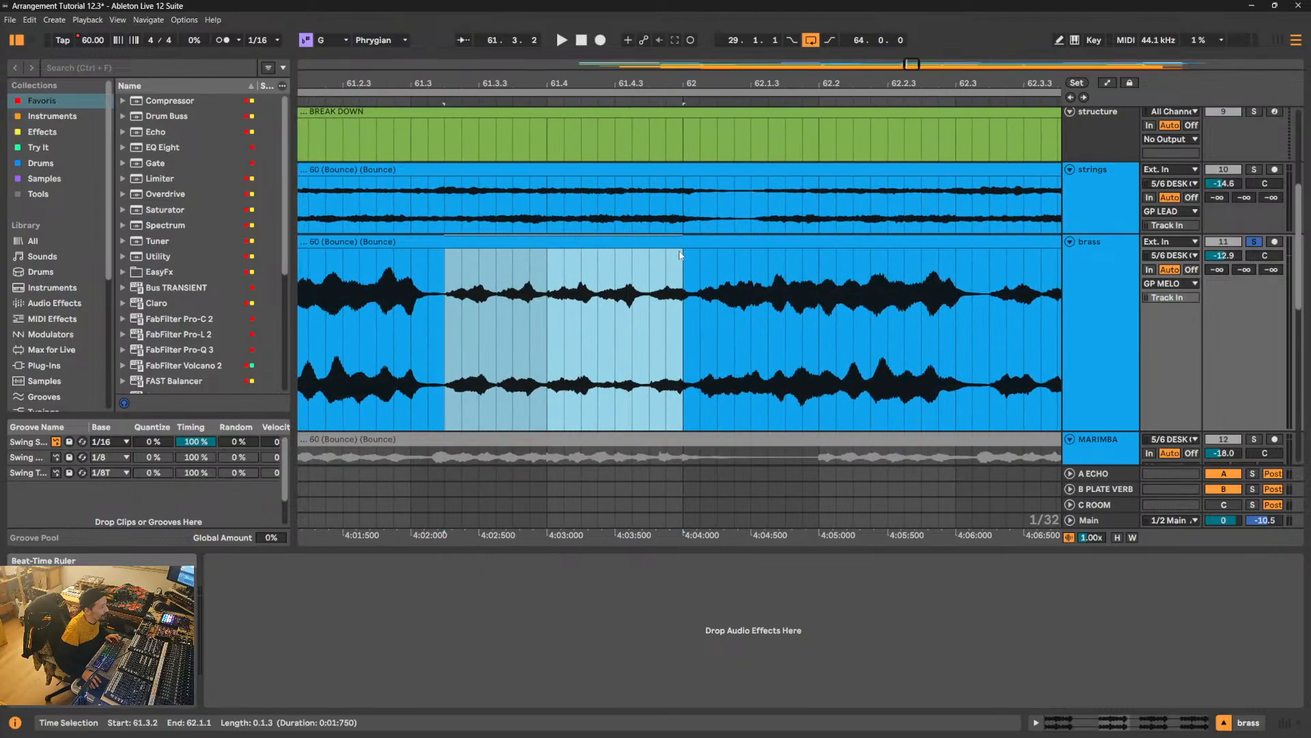
pyautogui.moveTo(702, 309); pyautogui.dragTo(445, 315)
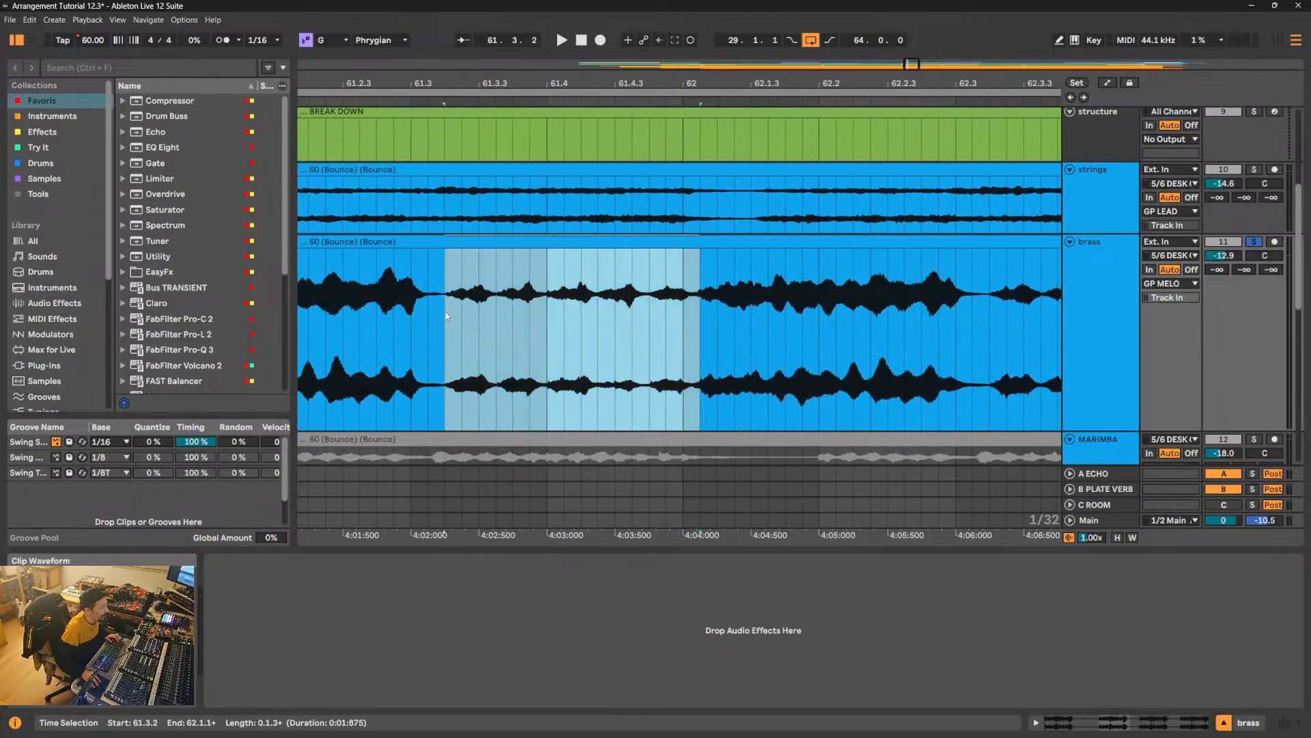
pyautogui.press('0')
pyautogui.press('0')
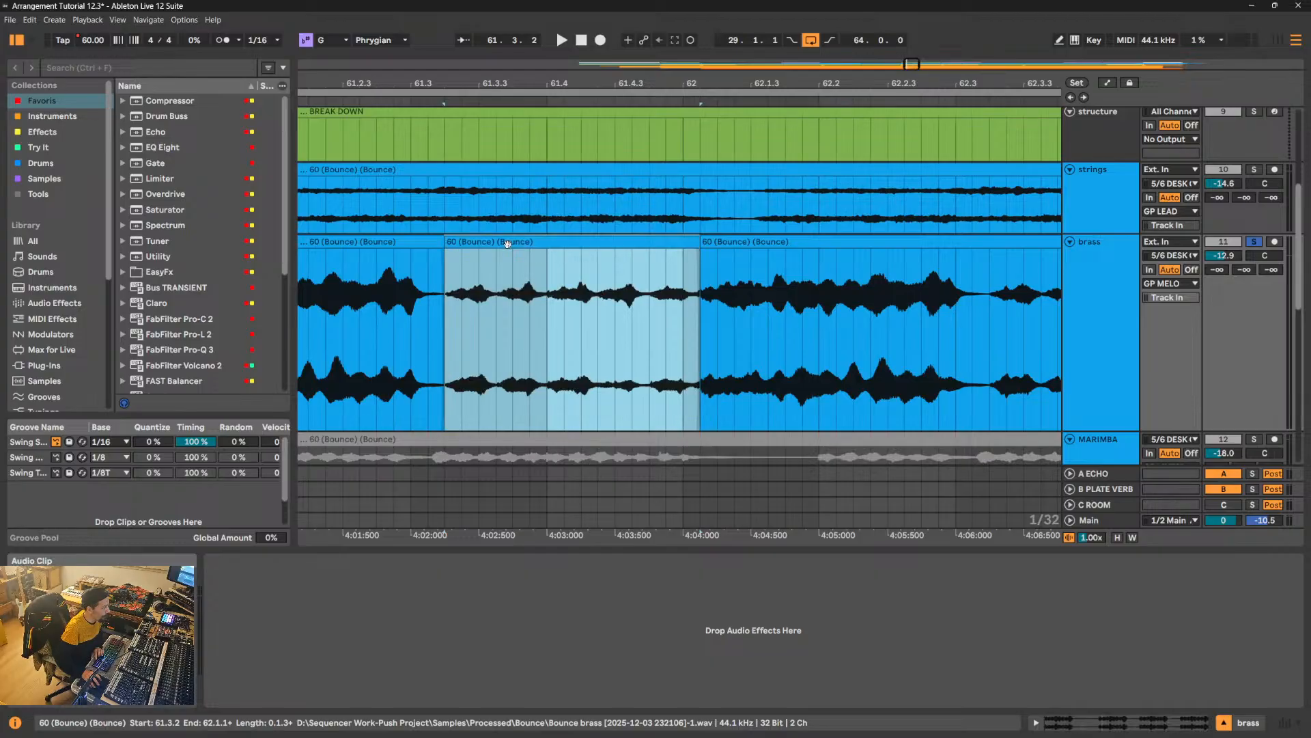
pyautogui.doubleClick(506, 241)
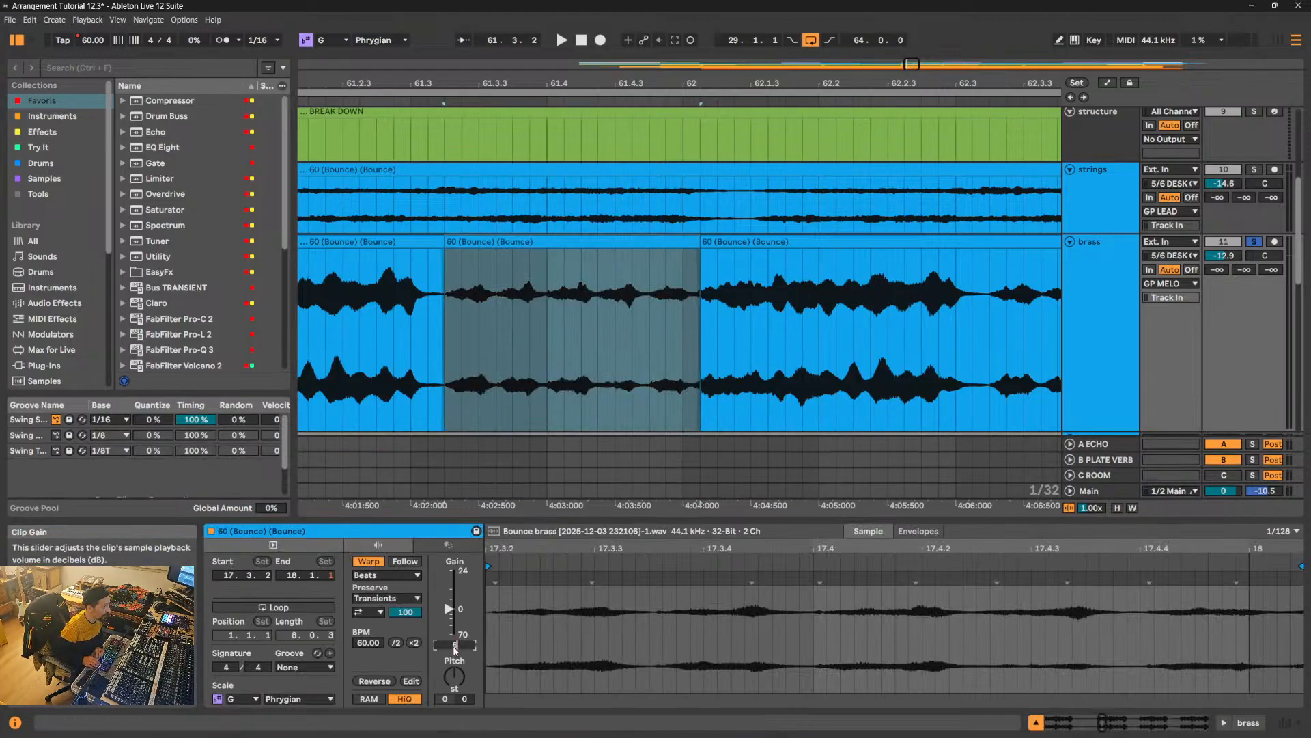
pyautogui.press('Return')
# - Play the brass in the Break Down and set the brass track volume to -11.0 dB
pyautogui.click(561, 39)
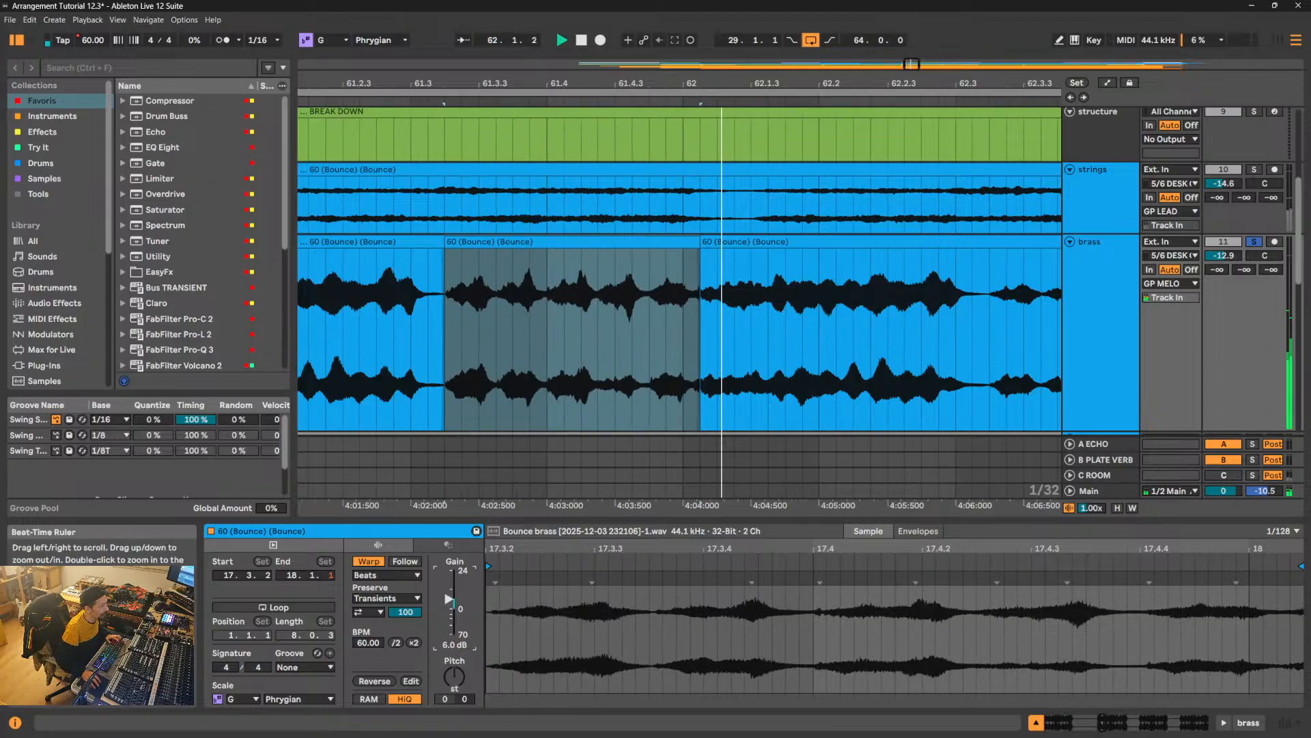
pyautogui.moveTo(602, 95); pyautogui.dragTo(602, 55)
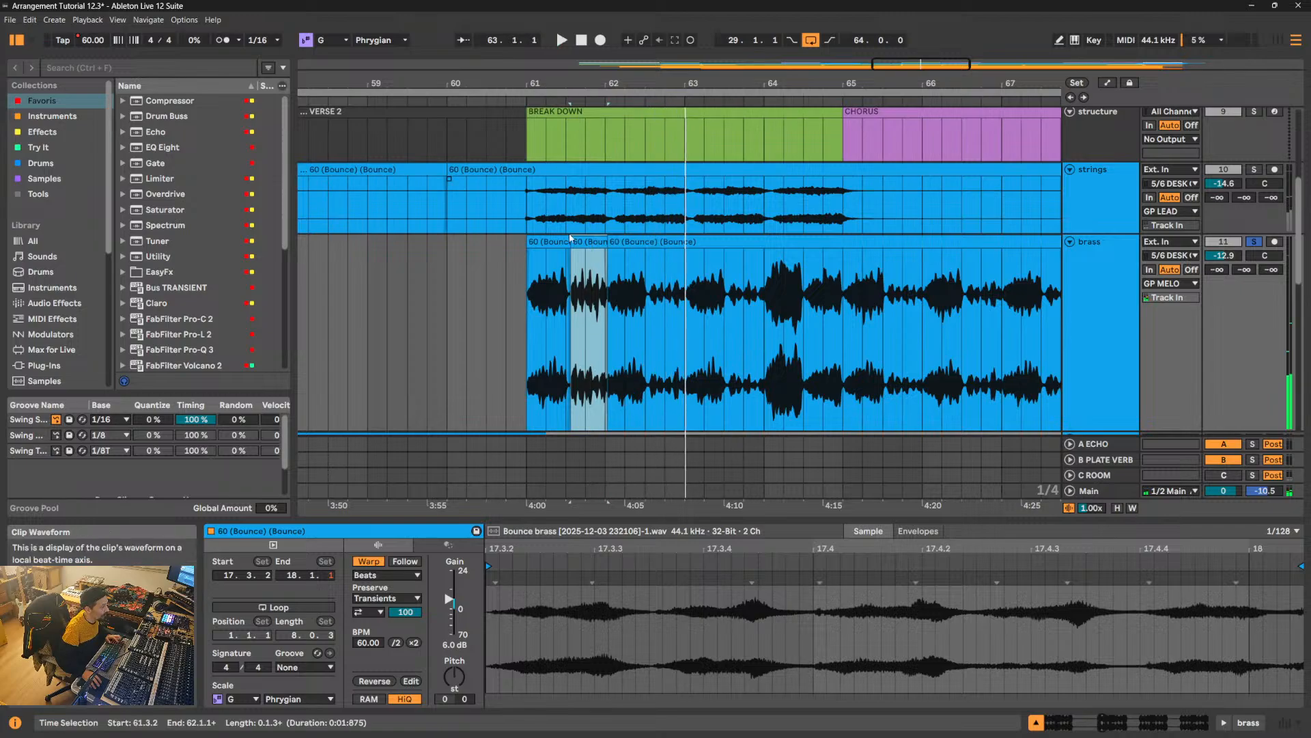
pyautogui.click(549, 238)
pyautogui.press('space')
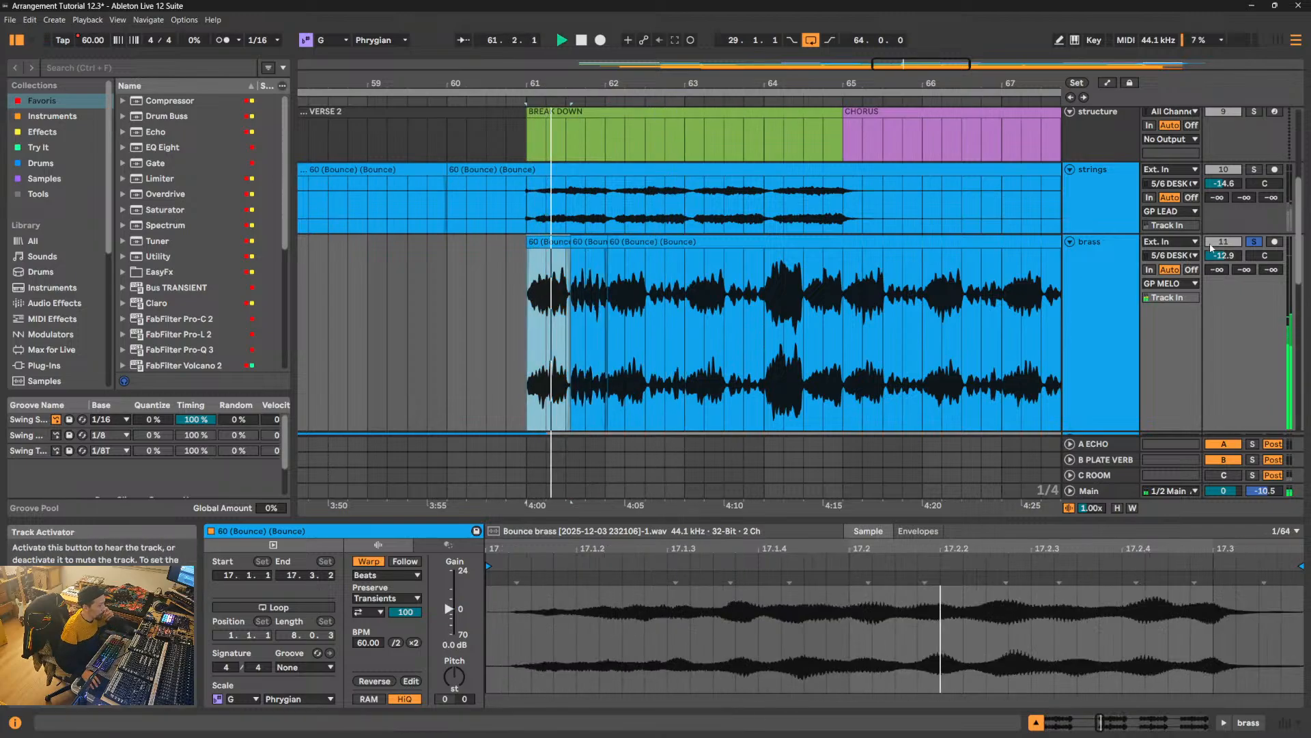
pyautogui.moveTo(1222, 261); pyautogui.dragTo(1222, 254)
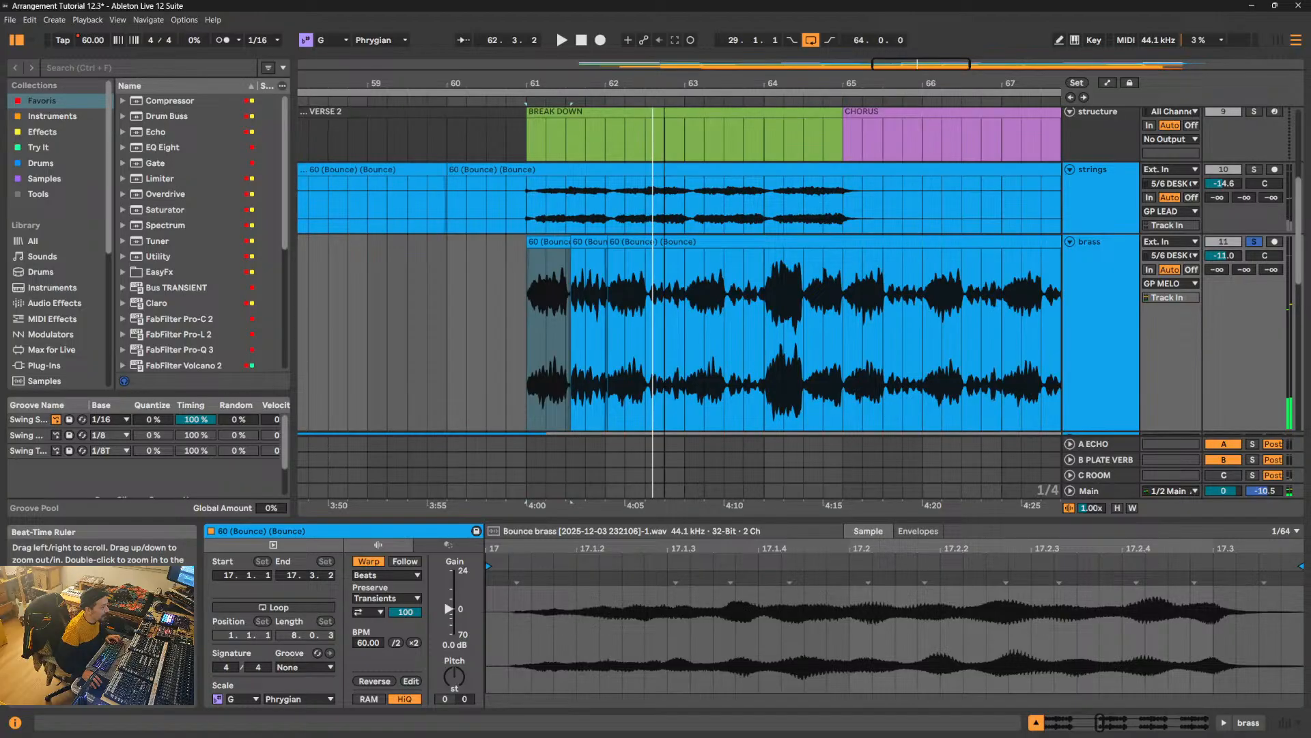
# - Split off the quiet brass phrase from 62.3.2 to 63.1.1 and set its clip gain to 6 dB
pyautogui.moveTo(664, 83); pyautogui.dragTo(663, 137)
pyautogui.moveTo(622, 327); pyautogui.dragTo(737, 331)
pyautogui.press('space')
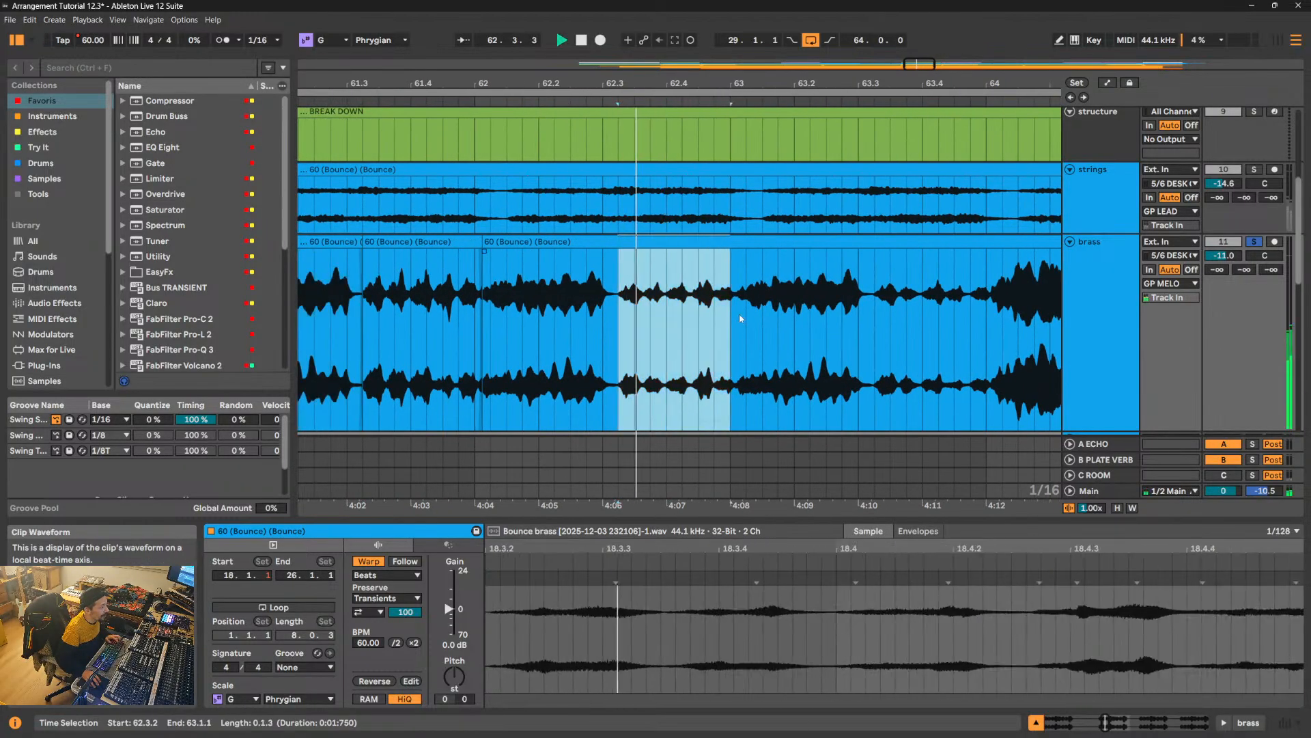
pyautogui.moveTo(760, 84)
pyautogui.mouseDown()
pyautogui.moveTo(760, 123)
pyautogui.moveTo(749, 83)
pyautogui.mouseUp()
pyautogui.press('space')
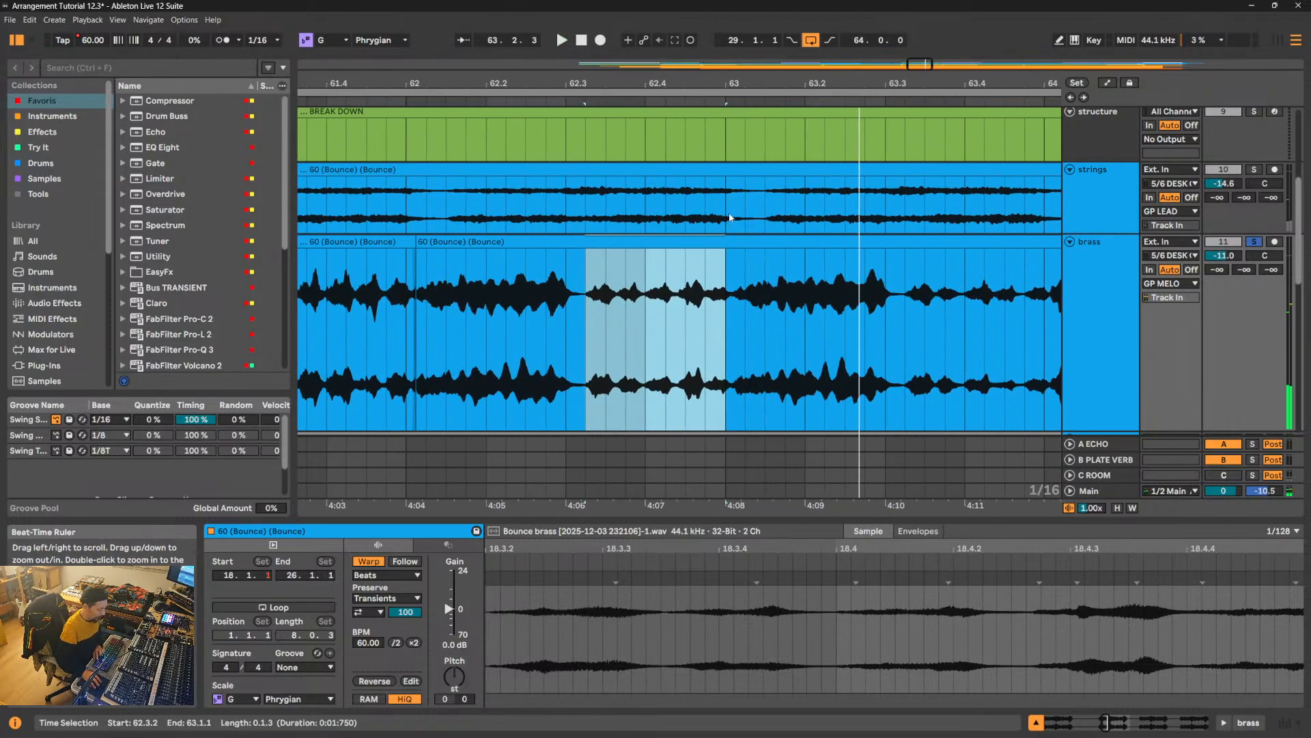
pyautogui.hotkey('ctrl', 'e')
pyautogui.click(451, 646)
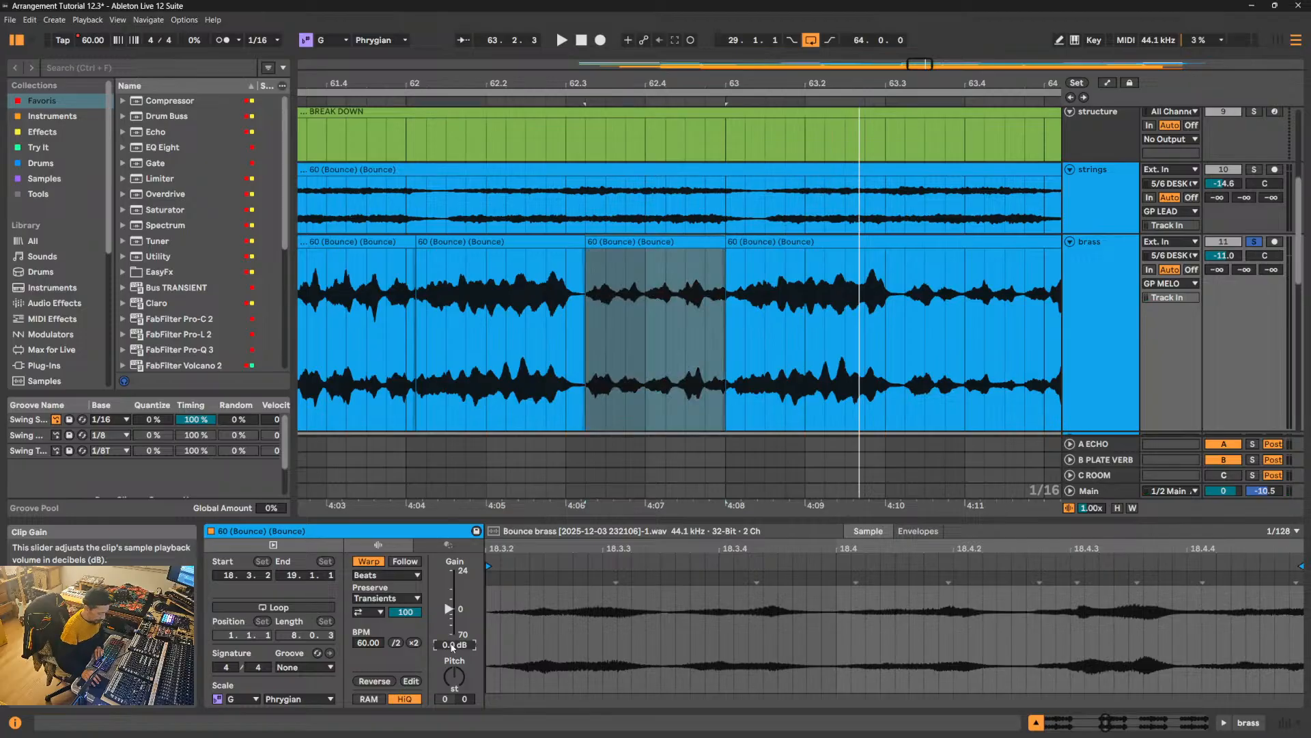
pyautogui.write('6')
pyautogui.press('Return')
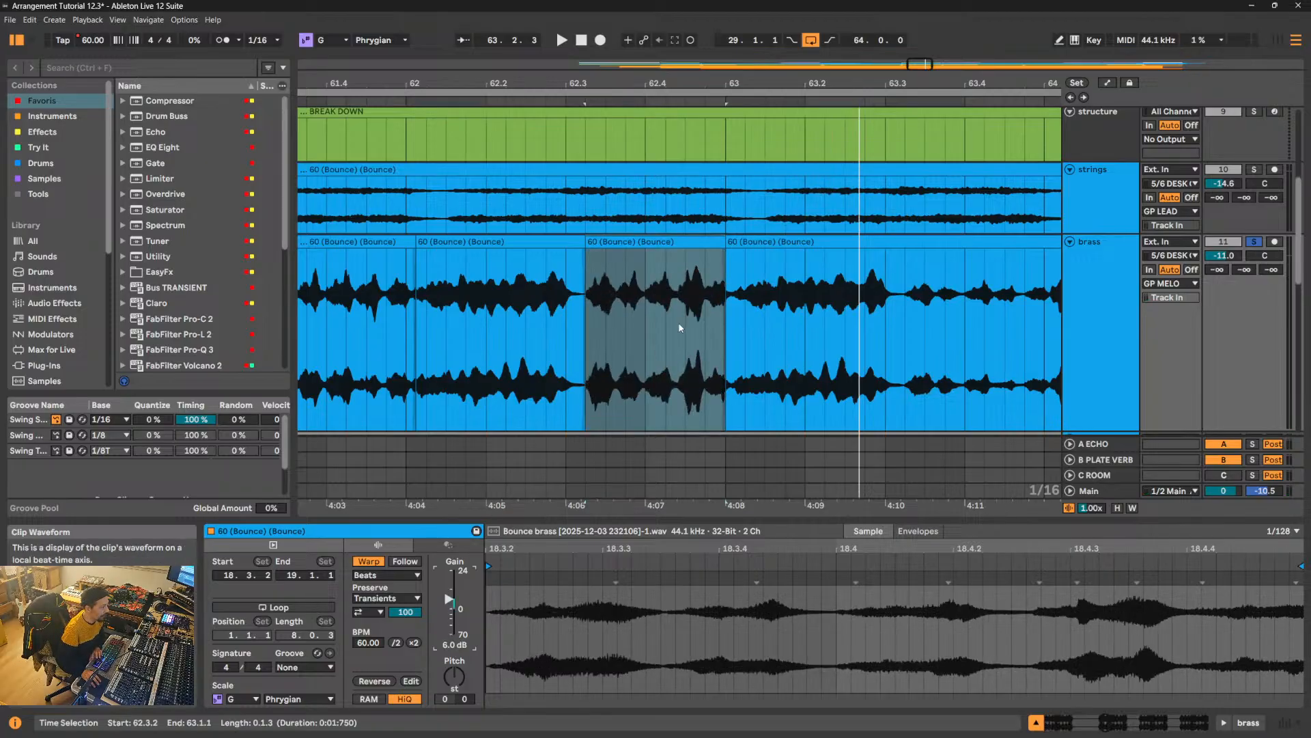
# - Add short crossfades at both edges of the brass clip starting at 62.3.2 and play the transitions
pyautogui.click(728, 252)
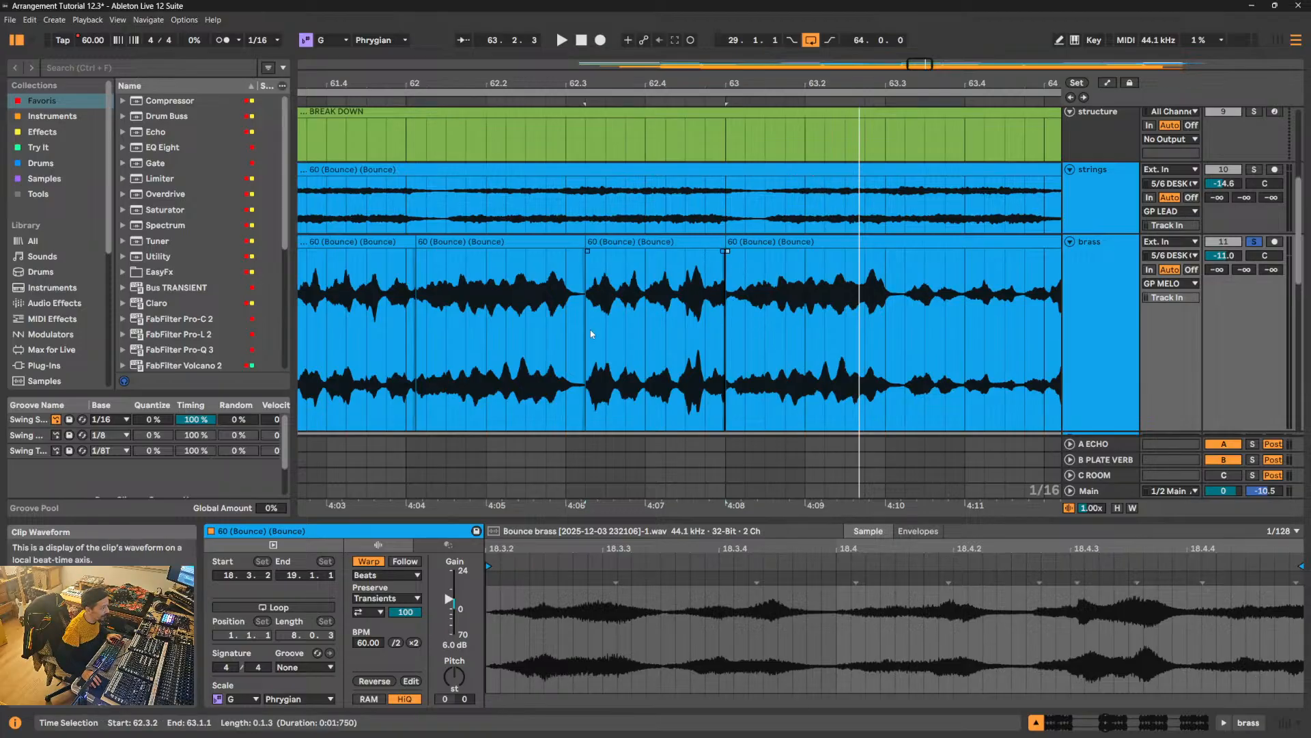
pyautogui.moveTo(580, 330); pyautogui.dragTo(727, 325)
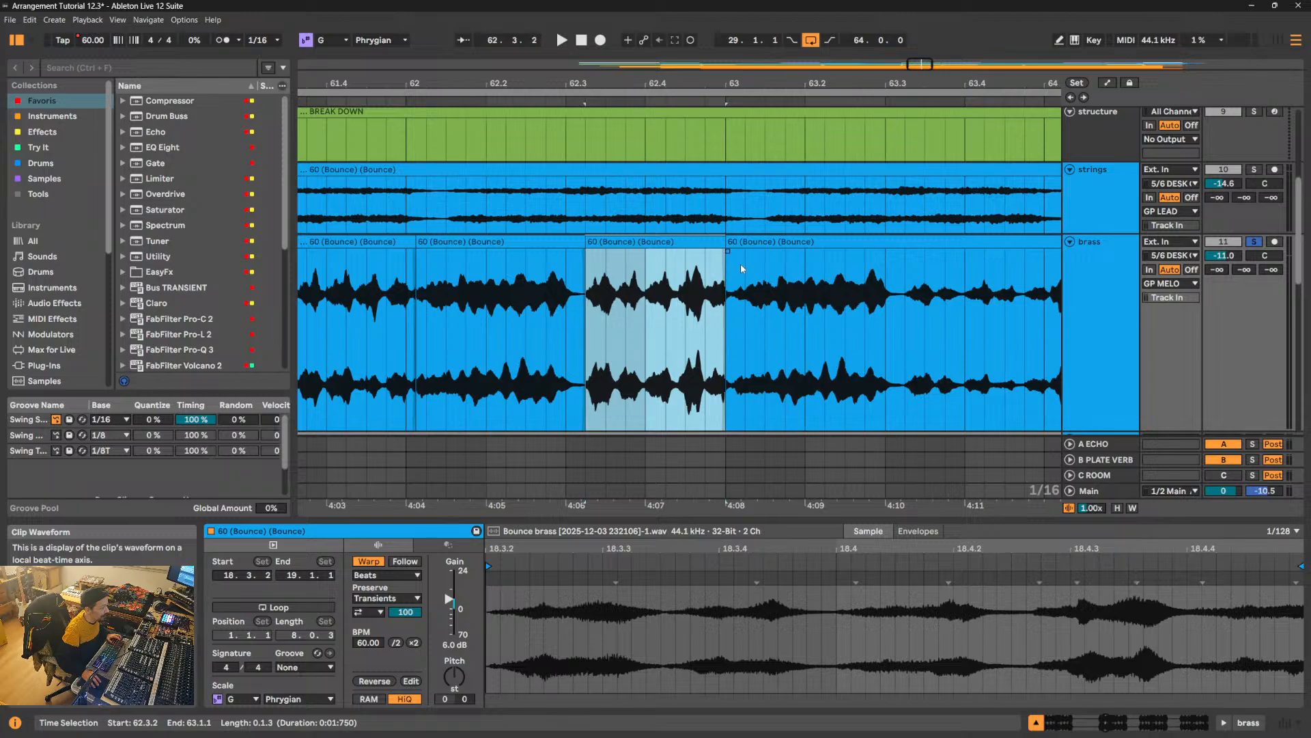
pyautogui.moveTo(727, 251); pyautogui.dragTo(752, 254)
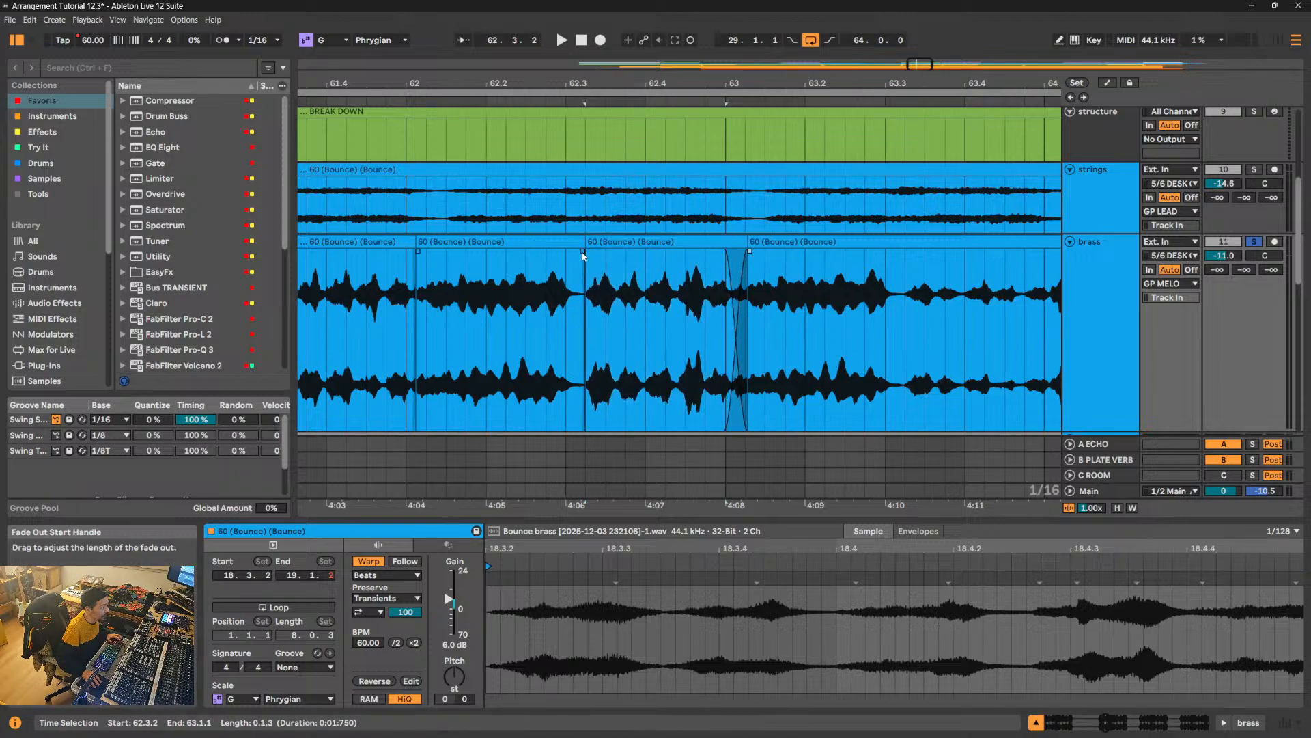
pyautogui.moveTo(584, 252); pyautogui.dragTo(567, 254)
pyautogui.click(466, 326)
pyautogui.press('space')
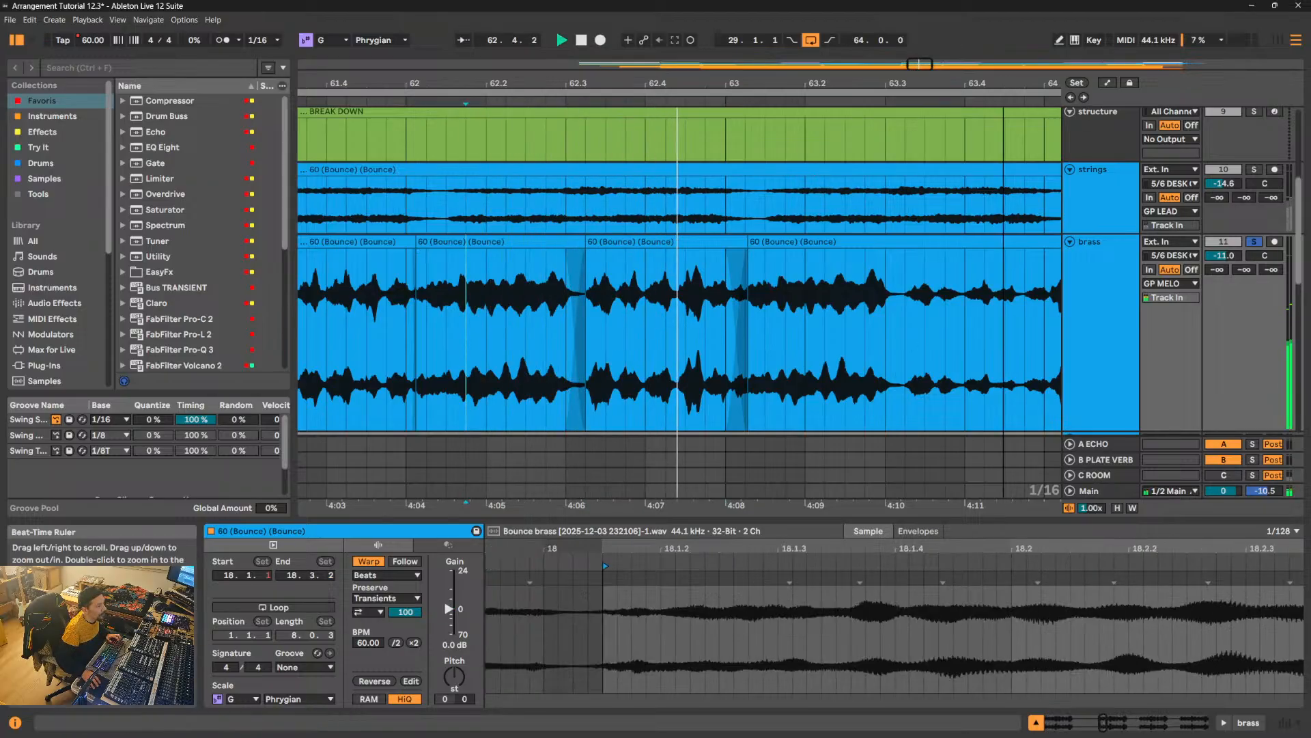
# - Split off the brass phrase from 63.3.2 to 64.1.1, giving it 6 dB of clip gain and short crossfades at both edges
pyautogui.moveTo(627, 329); pyautogui.dragTo(769, 328)
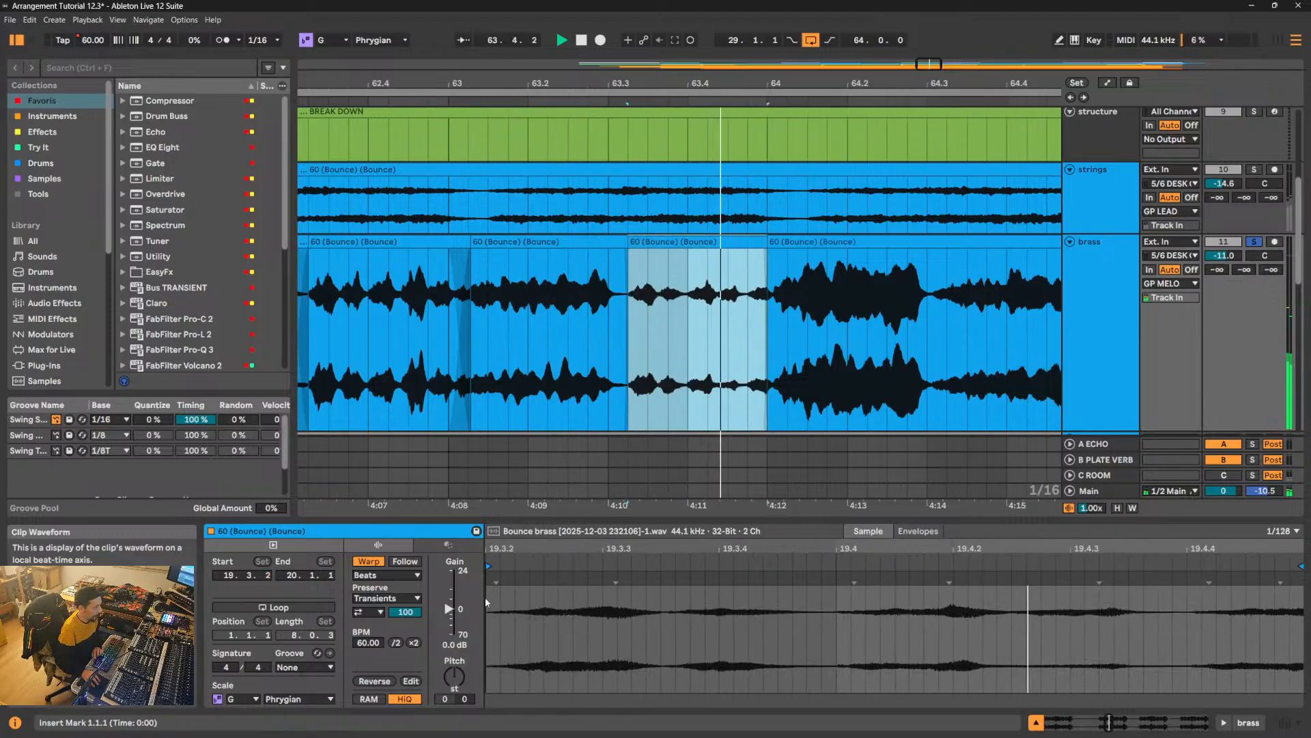
pyautogui.hotkey('ctrl', 'e')
pyautogui.write('6')
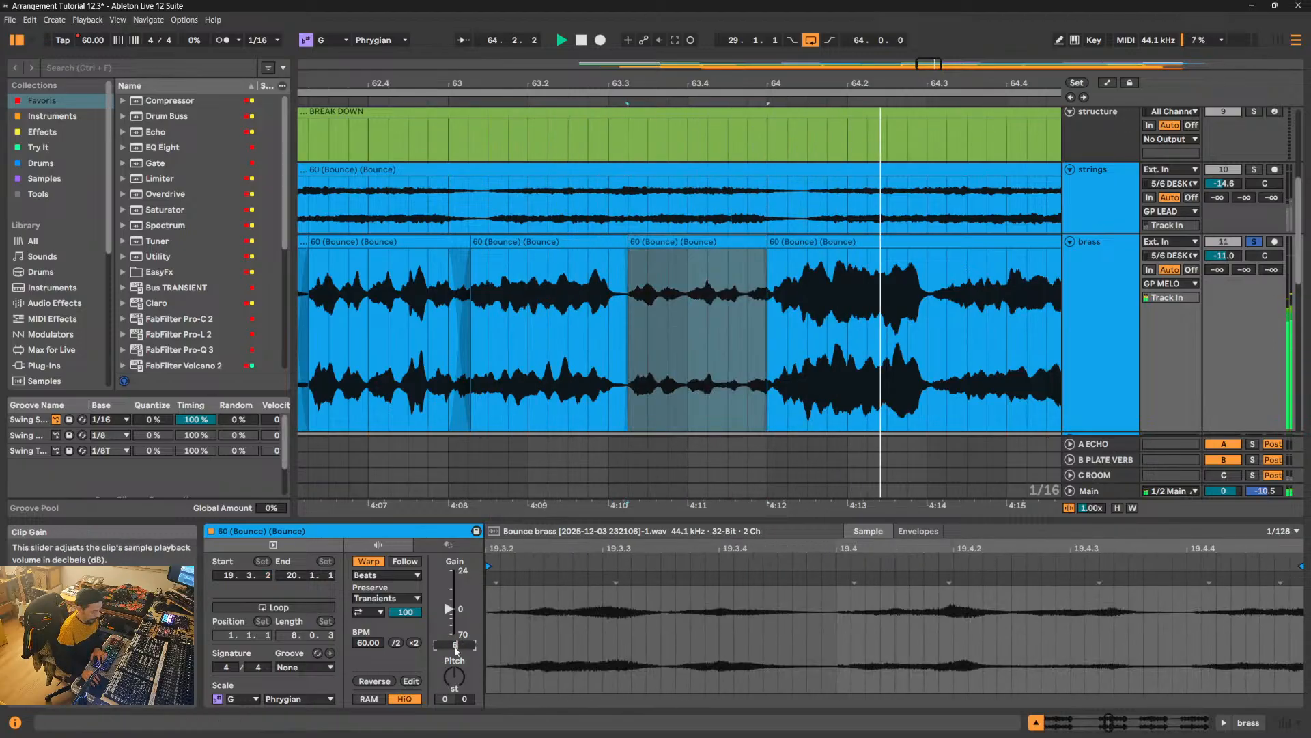
pyautogui.press('Return')
pyautogui.moveTo(770, 250); pyautogui.dragTo(781, 254)
pyautogui.moveTo(627, 251); pyautogui.dragTo(617, 252)
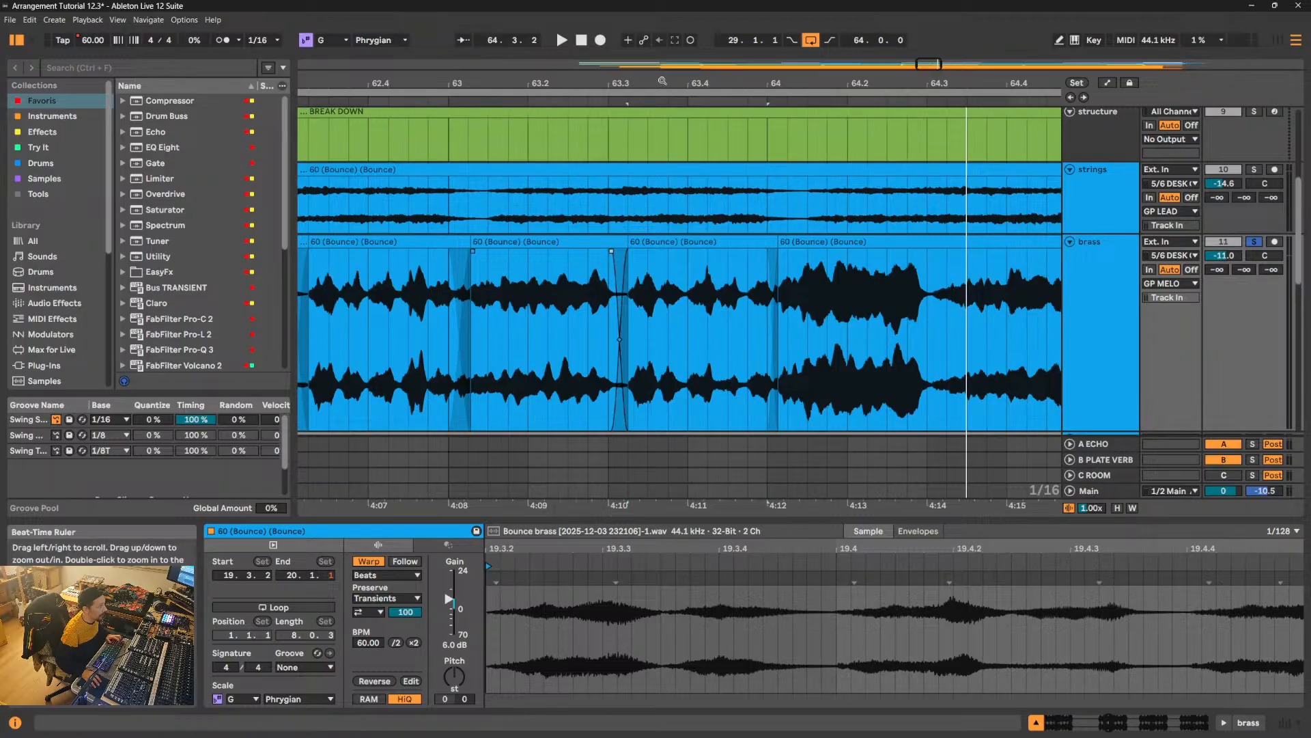
# - Split off the loud brass phrase from 64.1.1 to 64.3.1, set its clip gain to -3 dB and crossfade its end
pyautogui.moveTo(661, 83); pyautogui.dragTo(465, 98)
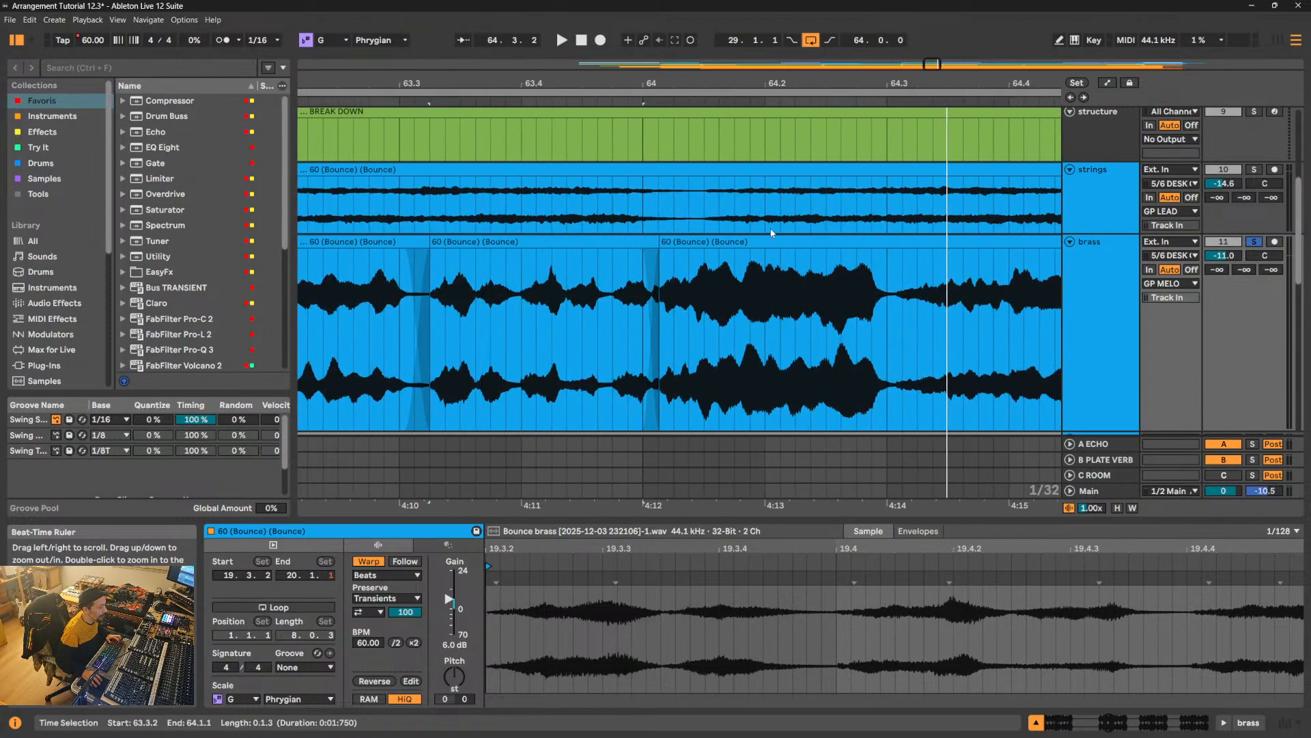
pyautogui.press('alt')
pyautogui.click(905, 313)
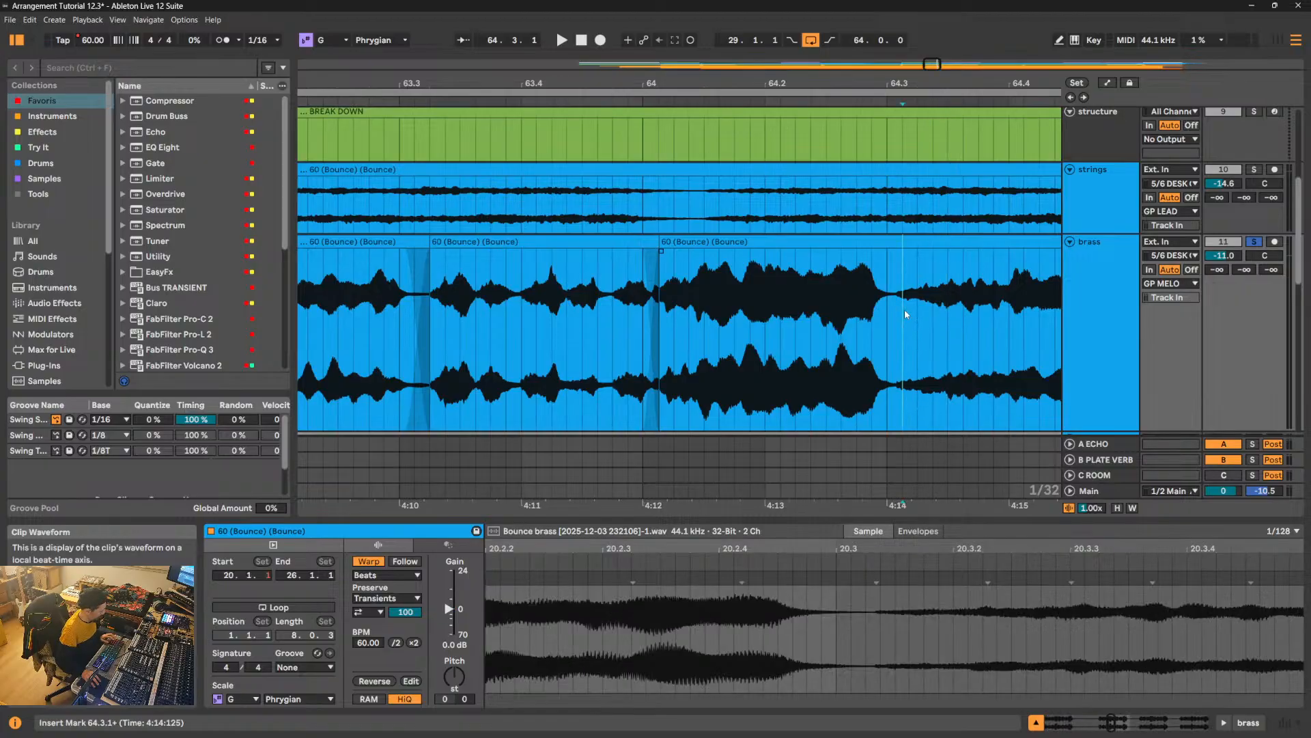
pyautogui.hotkey('ctrl', 'e')
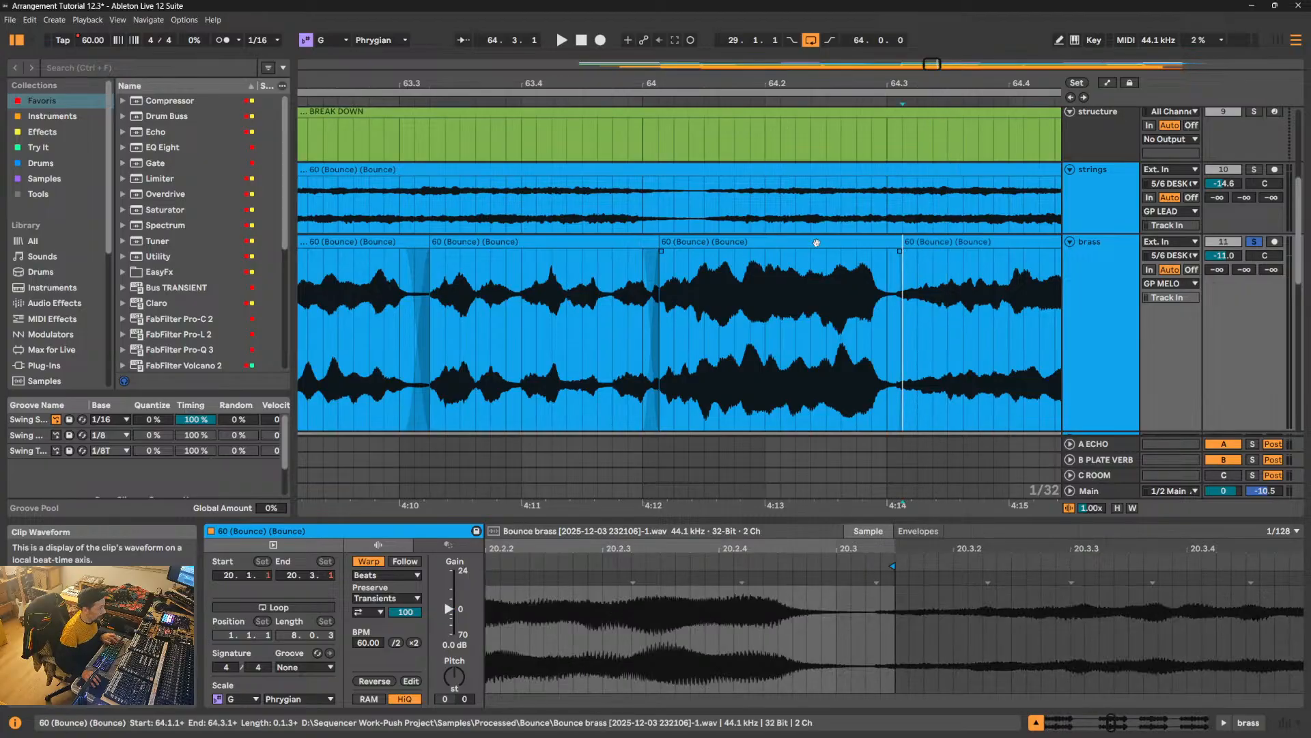
pyautogui.click(456, 645)
pyautogui.write('-3')
pyautogui.press('Return')
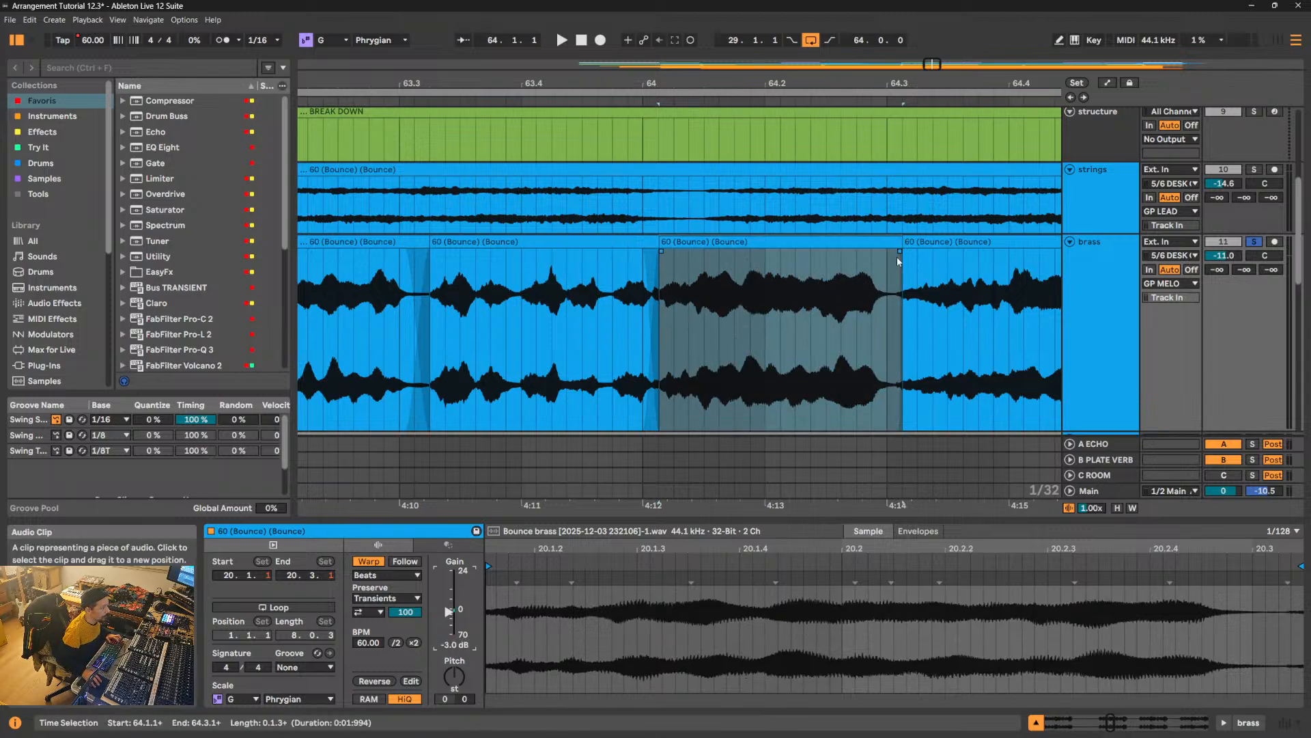
pyautogui.moveTo(898, 255); pyautogui.dragTo(873, 251)
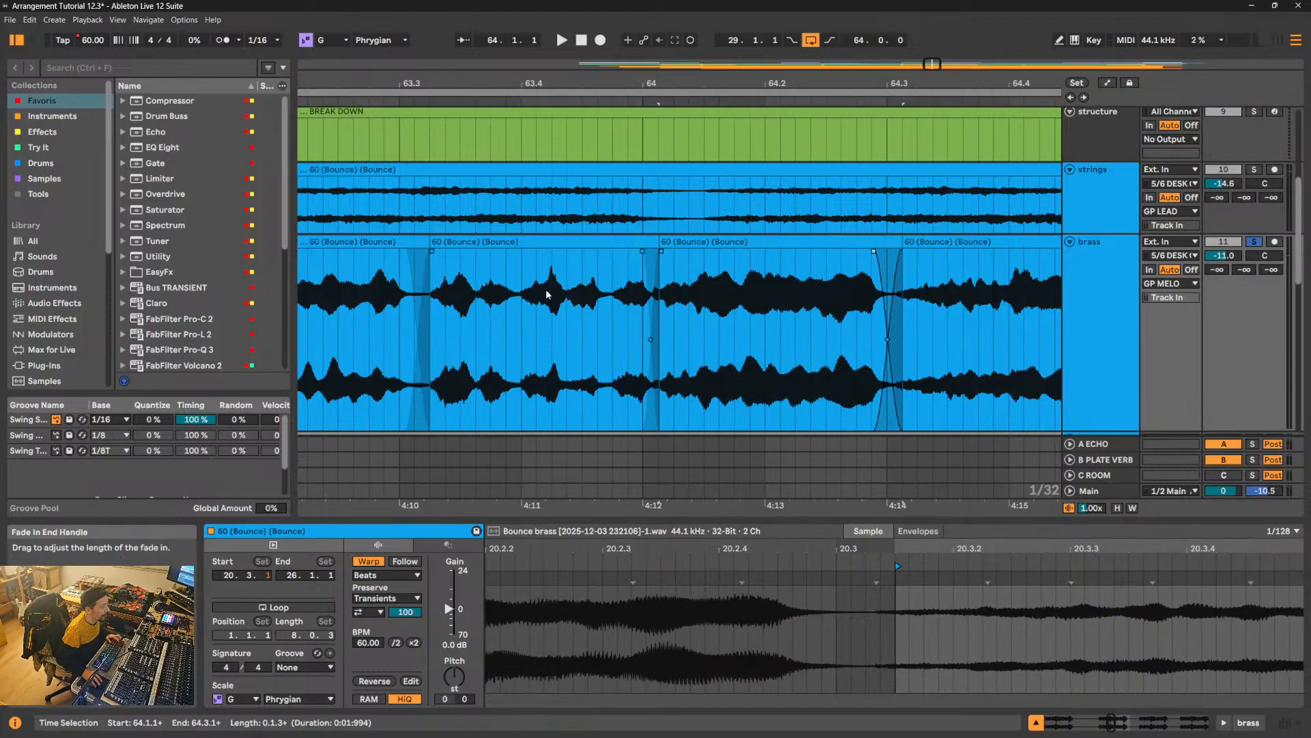
# - Play the brass from 63.3.3 through the adjusted clips into the start of the Chorus, then stop playback
pyautogui.click(476, 324)
pyautogui.press('space')
pyautogui.moveTo(665, 84); pyautogui.dragTo(629, 27)
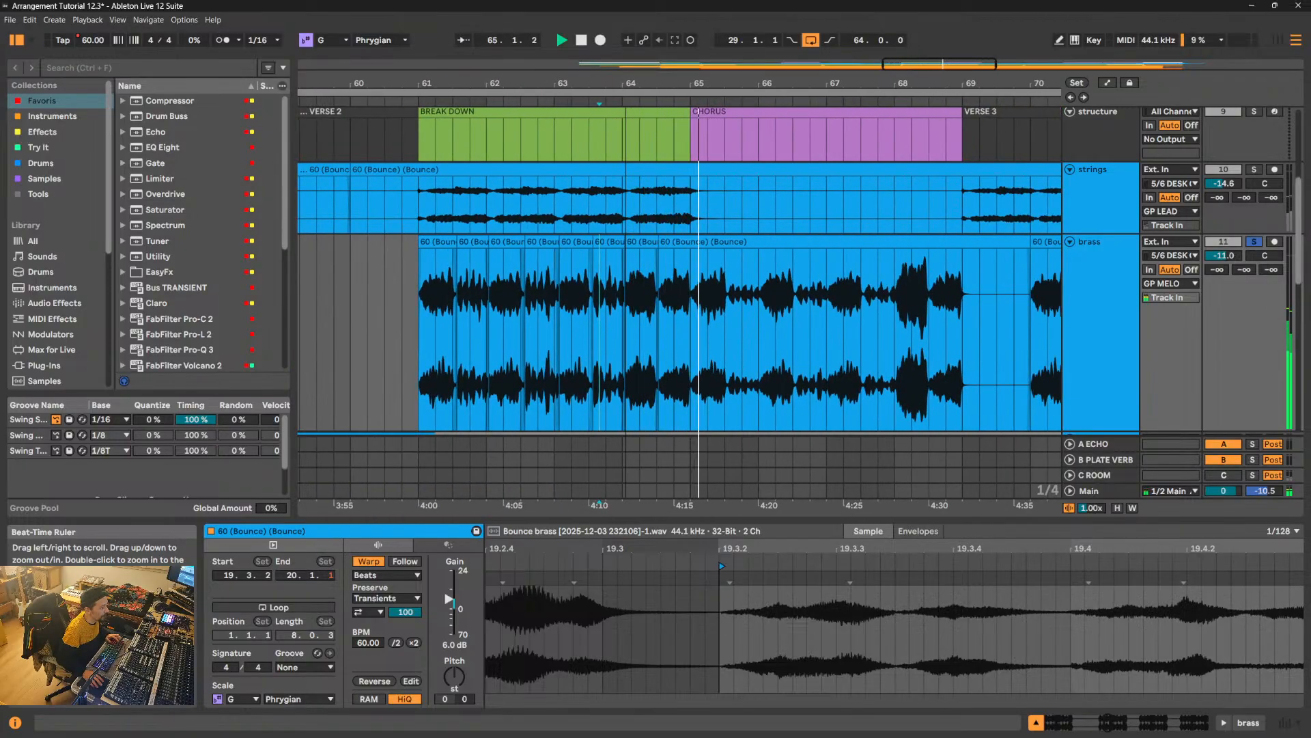
pyautogui.moveTo(626, 83); pyautogui.dragTo(413, 113)
pyautogui.press('space')
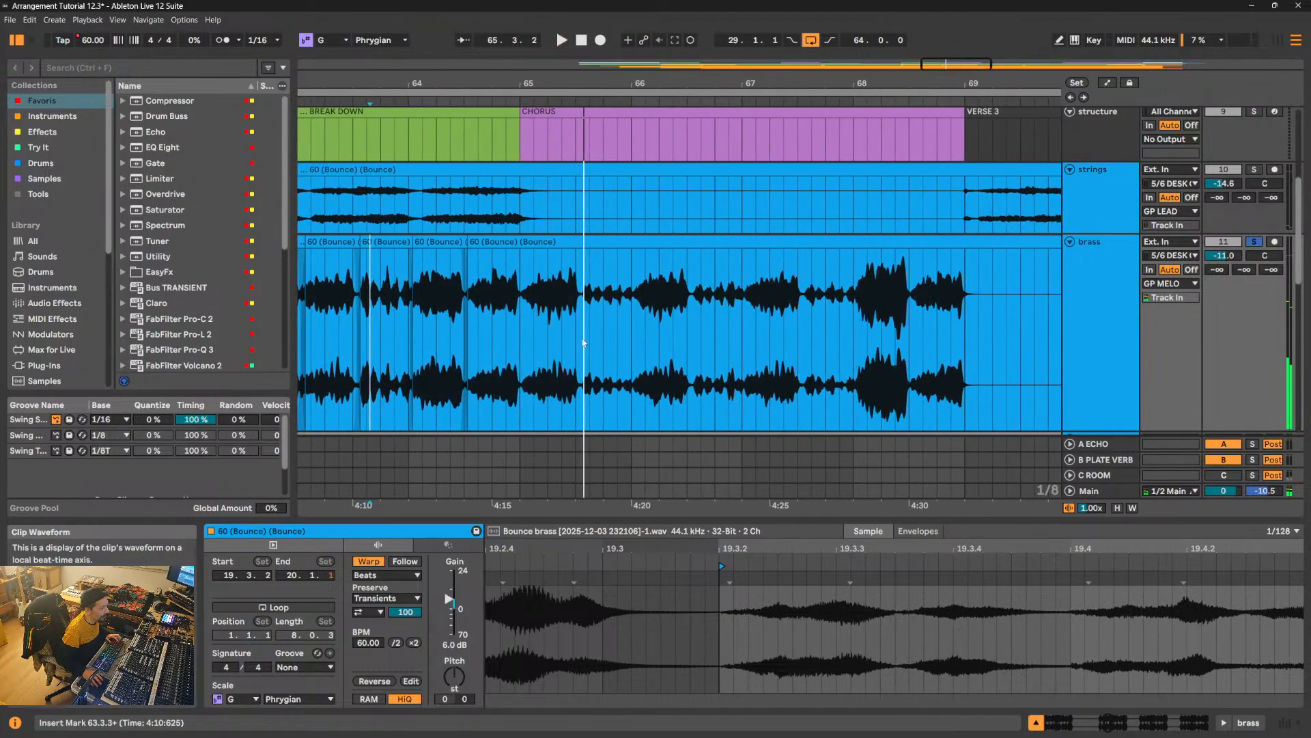
# - Split off the quiet Chorus brass phrase from 65.3.2 to 66.1.1, giving it 6 dB of clip gain and short crossfades at both edges
pyautogui.moveTo(666, 84); pyautogui.dragTo(665, 142)
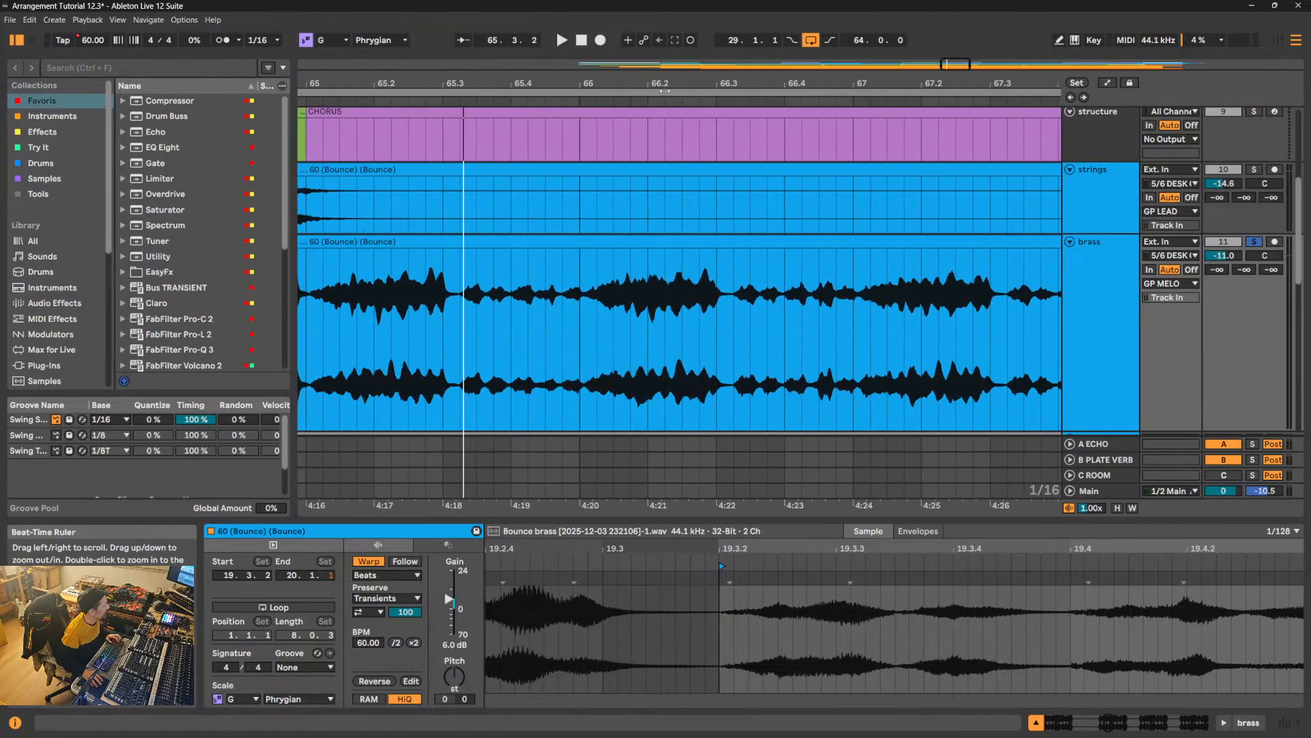
pyautogui.moveTo(460, 324); pyautogui.dragTo(577, 320)
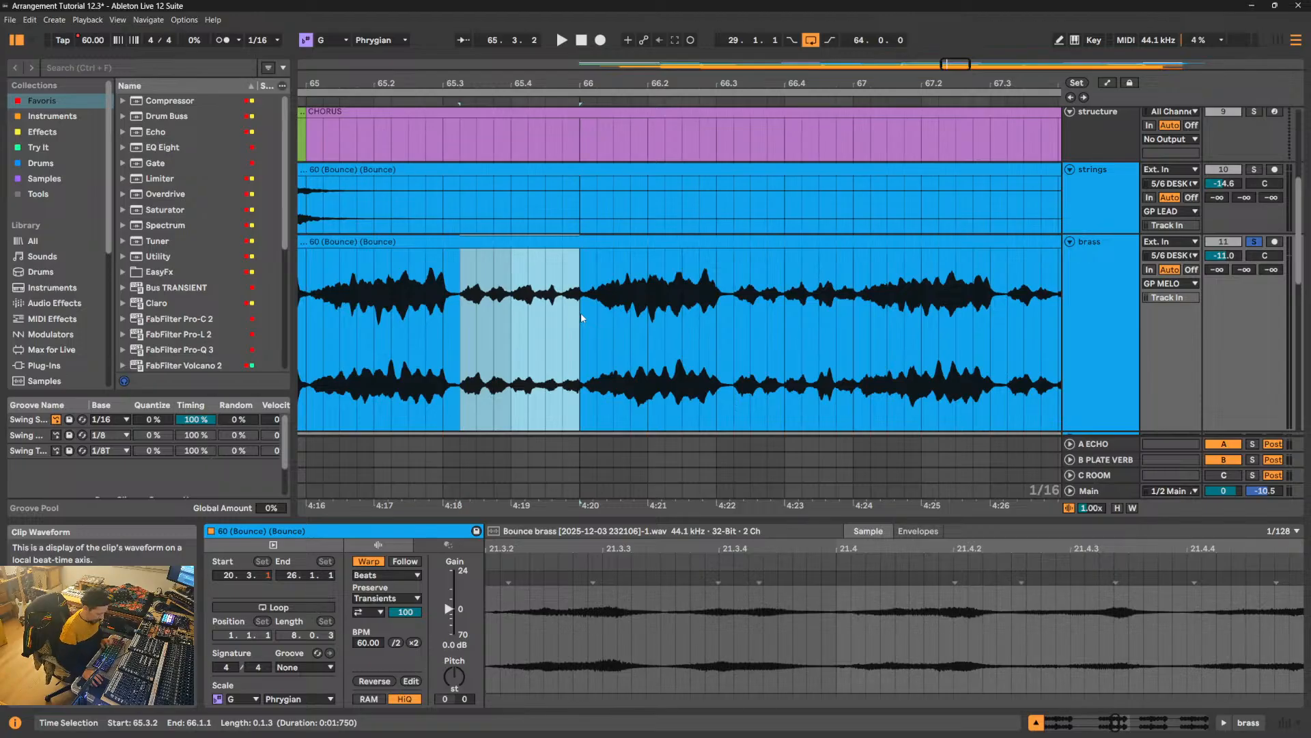
pyautogui.hotkey('ctrl', 'e')
pyautogui.click(460, 646)
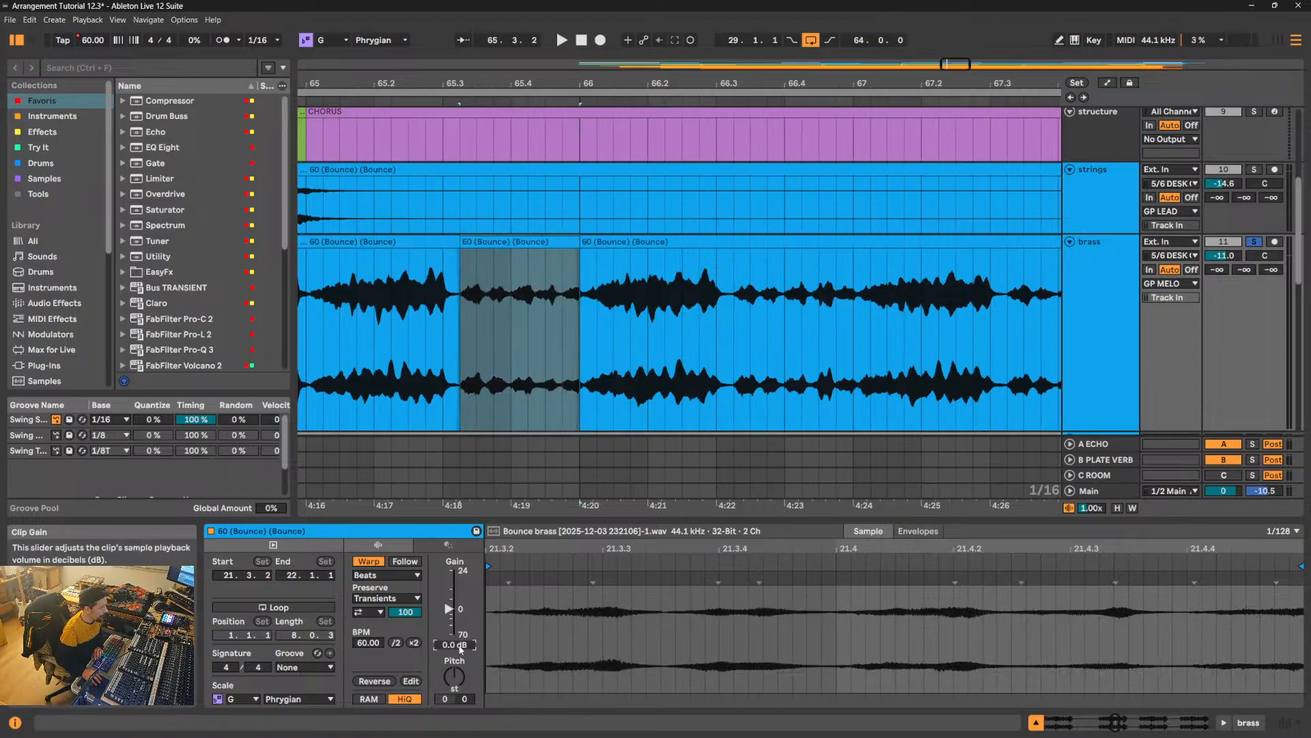
pyautogui.write('6')
pyautogui.press('Return')
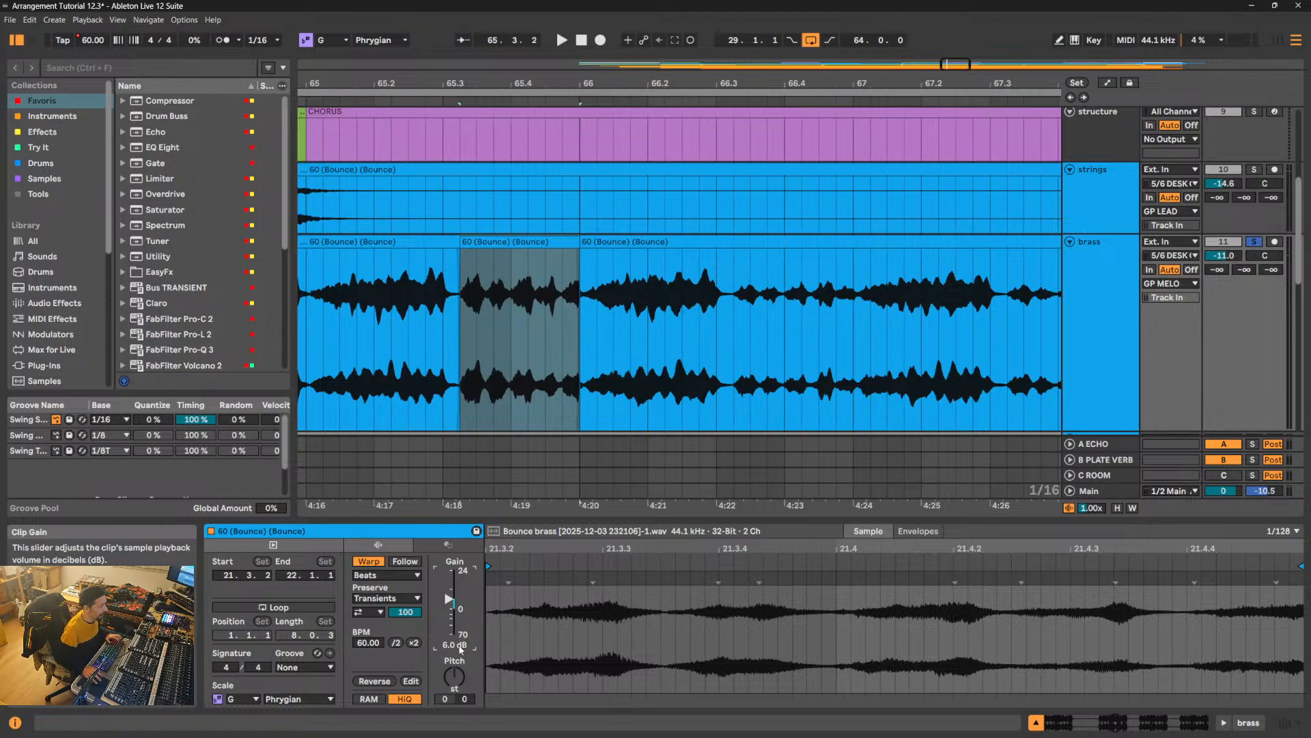
pyautogui.moveTo(578, 251); pyautogui.dragTo(597, 255)
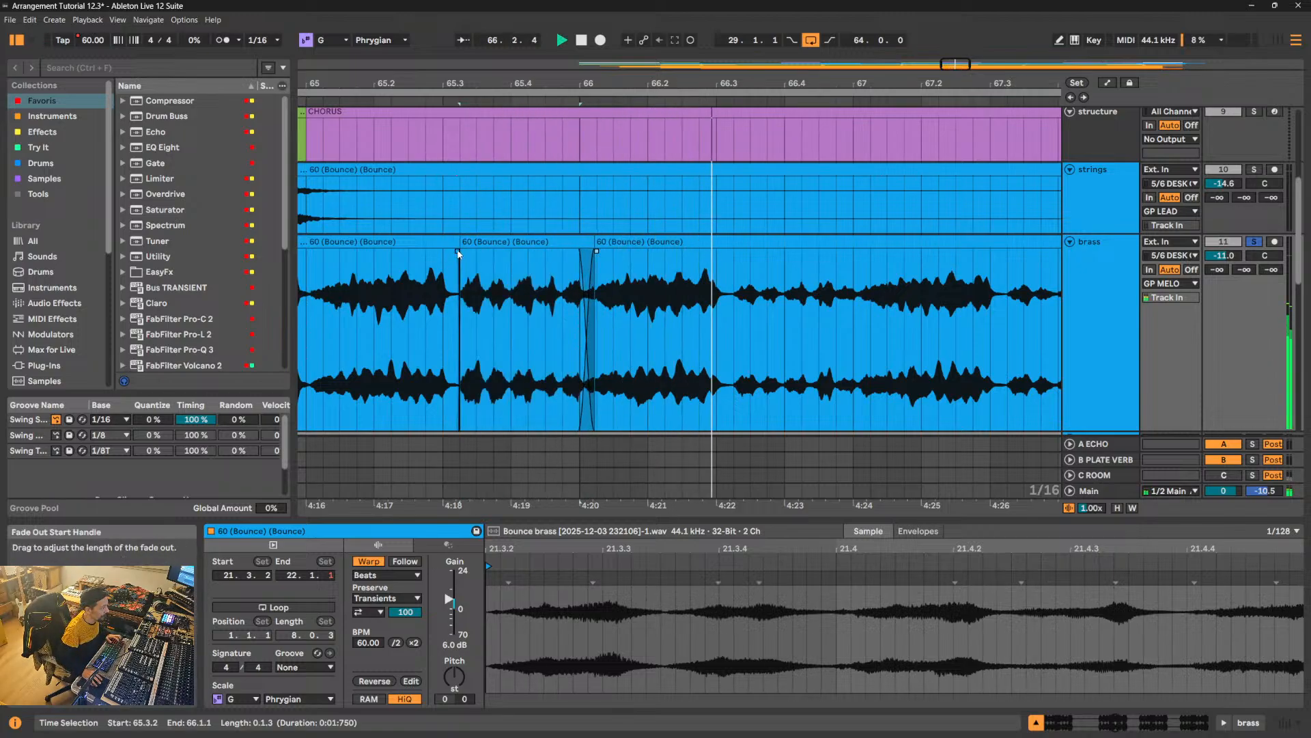
pyautogui.moveTo(459, 252); pyautogui.dragTo(444, 253)
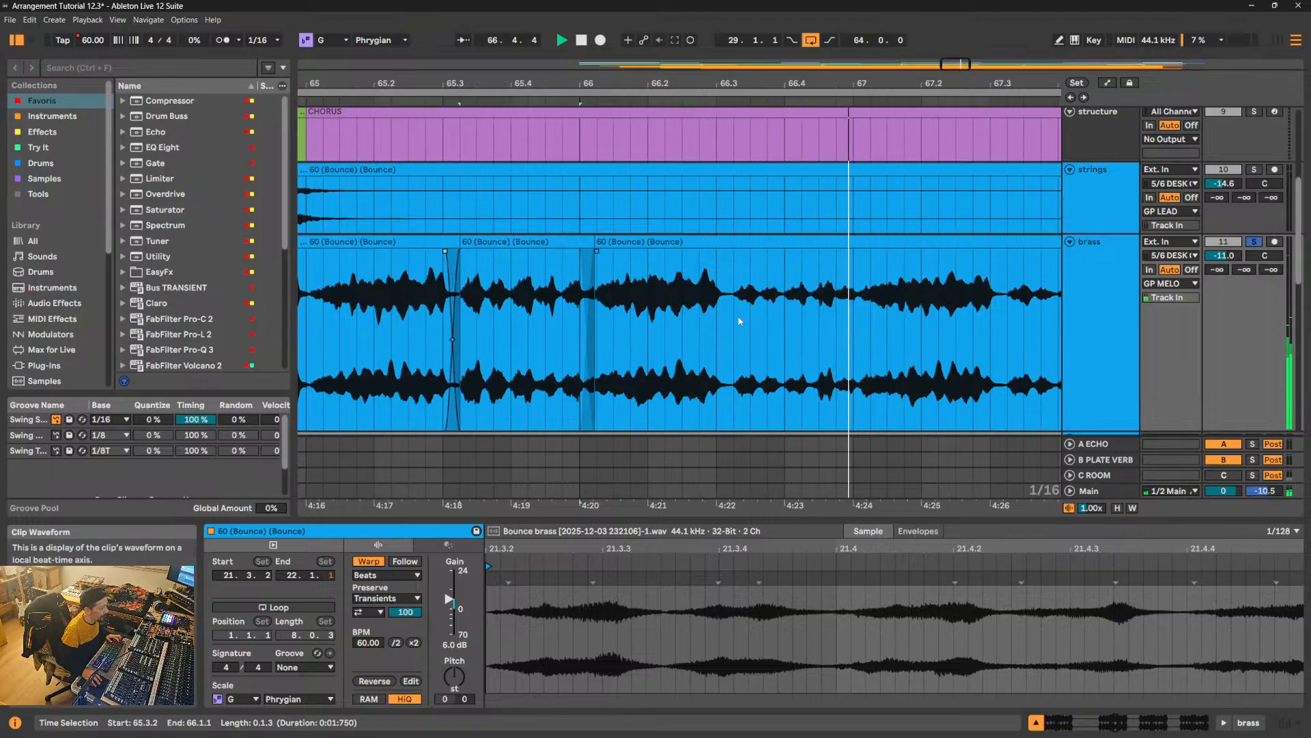
# - Split off the brass phrase from 66.3.2 to 67.1.1, giving it 6 dB of clip gain and short crossfades at both edges
pyautogui.moveTo(735, 321); pyautogui.dragTo(853, 314)
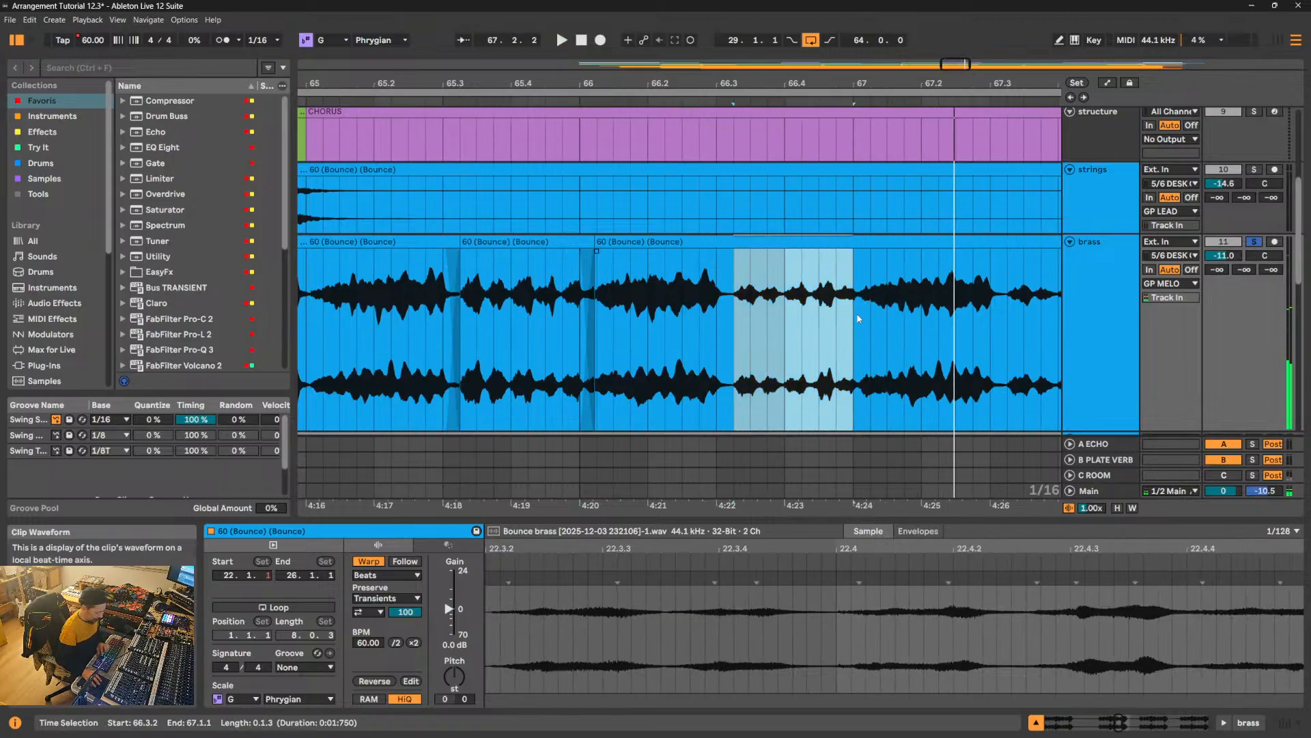
pyautogui.hotkey('ctrl', 'e')
pyautogui.click(458, 644)
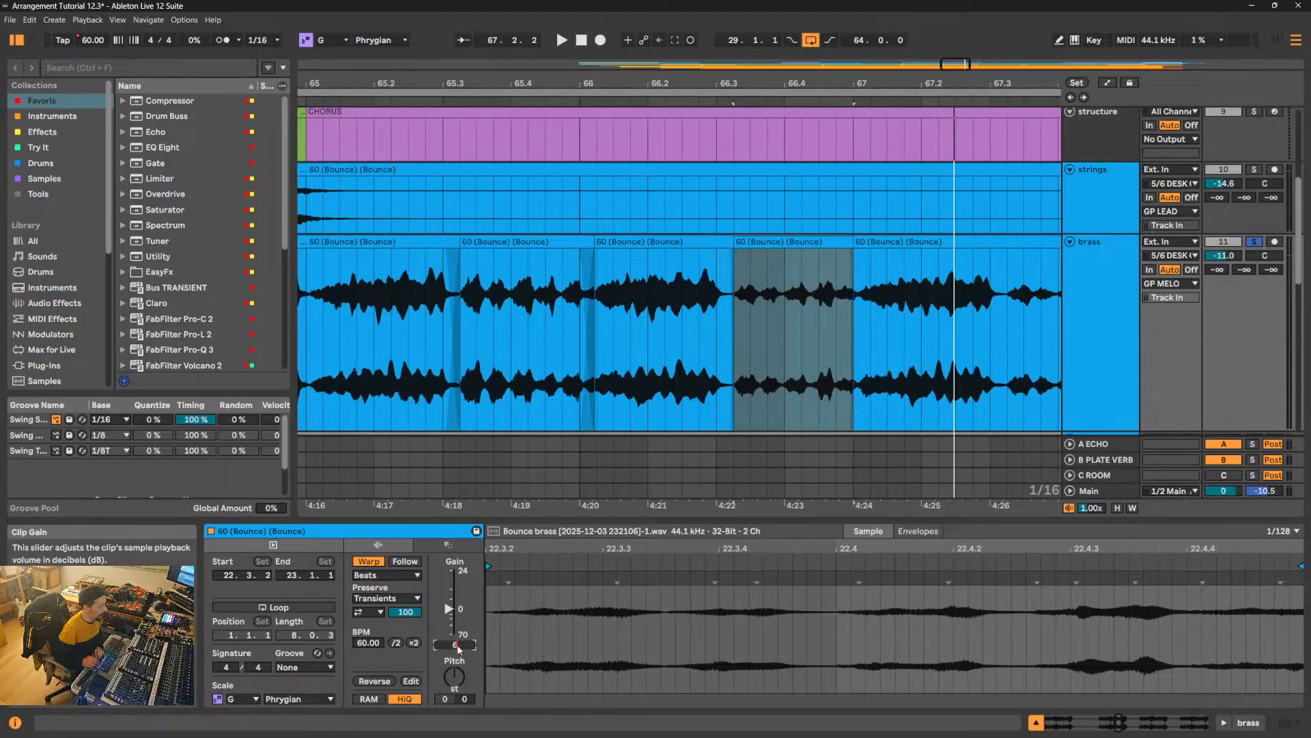
pyautogui.write('6')
pyautogui.press('Return')
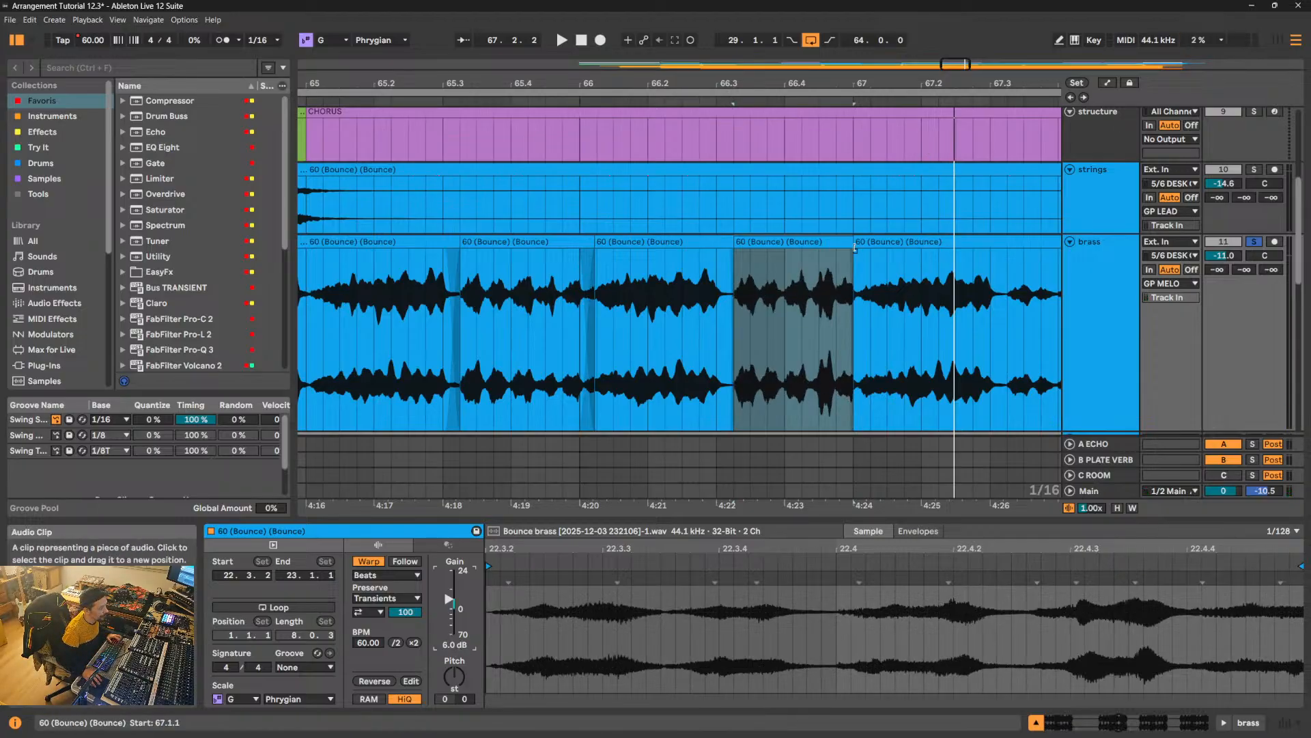
pyautogui.moveTo(855, 251); pyautogui.dragTo(863, 253)
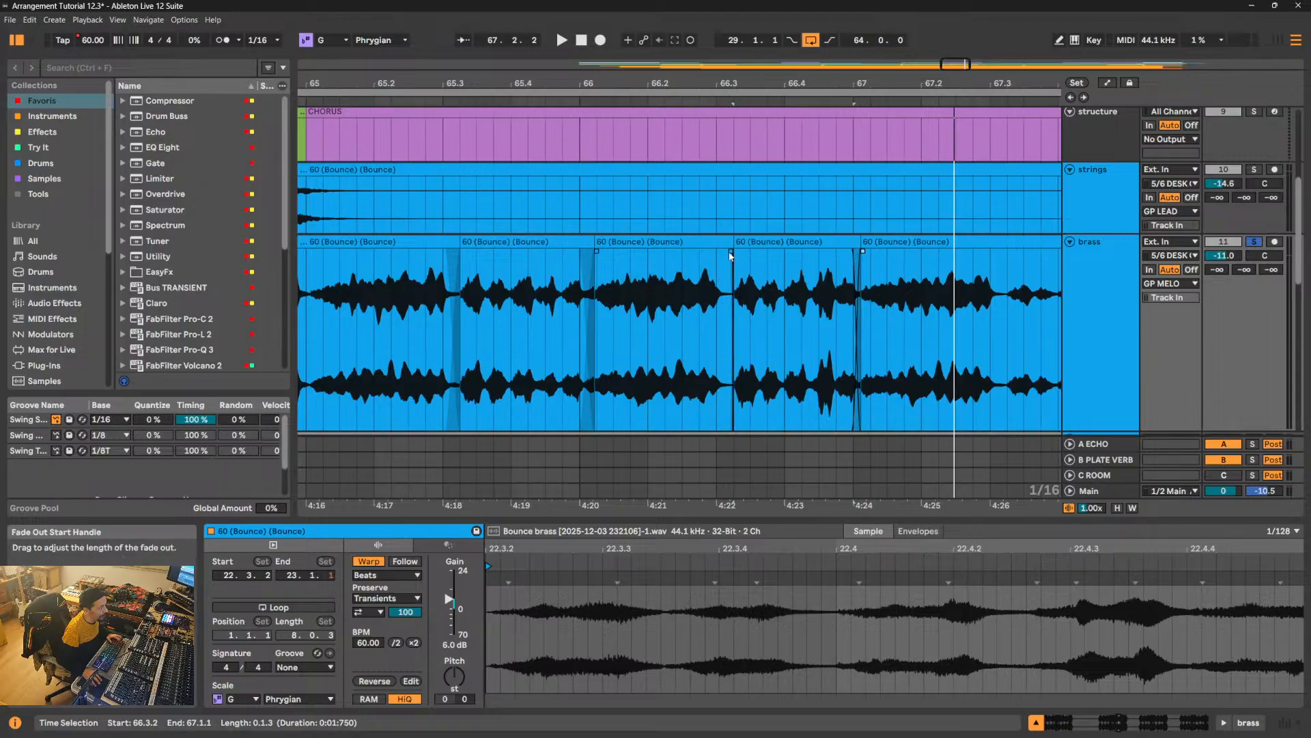
pyautogui.moveTo(730, 250); pyautogui.dragTo(713, 251)
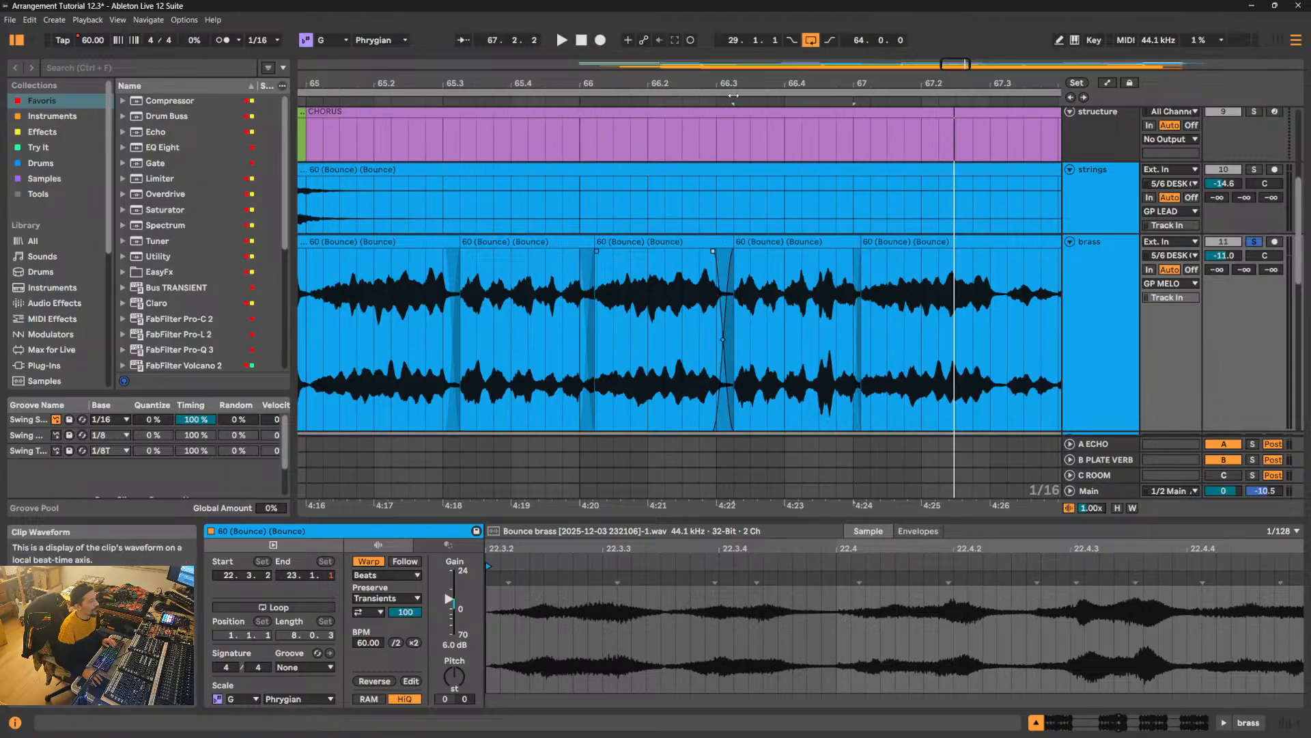
pyautogui.click(690, 100)
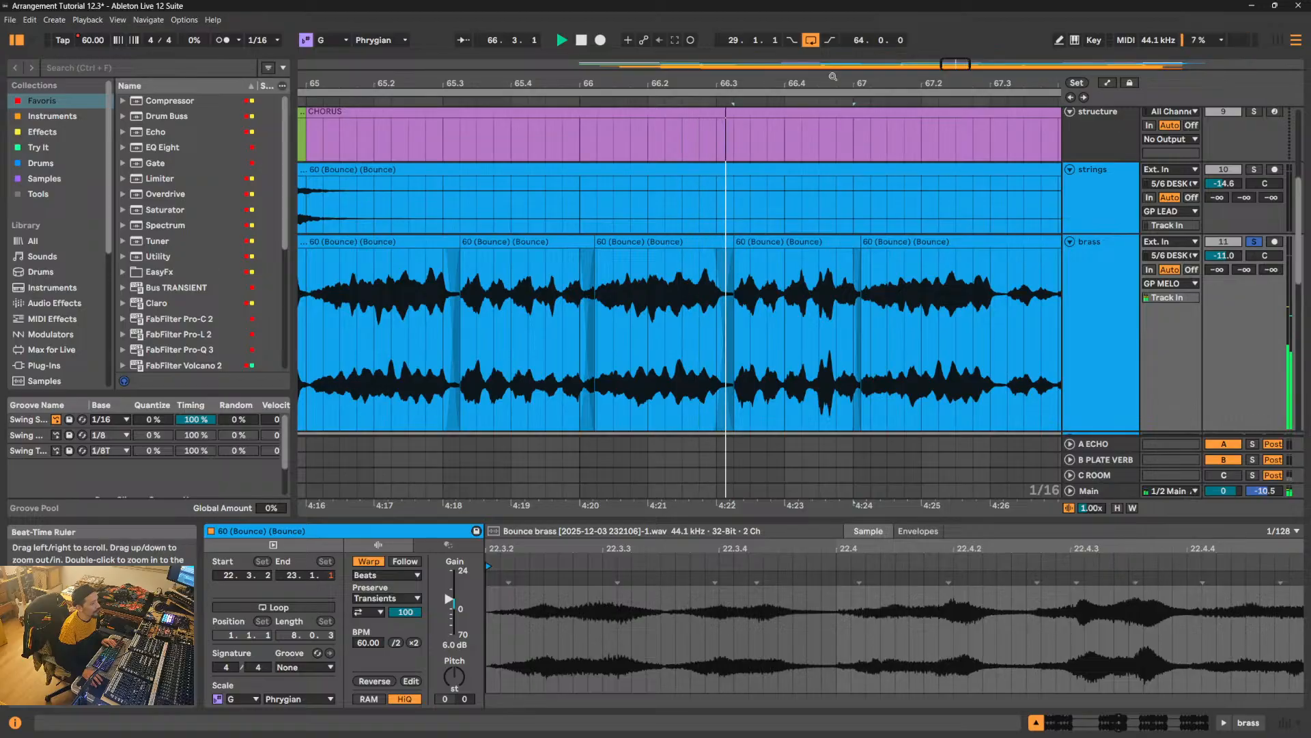
# - Split off the quiet brass phrase from 67.3.2 to 68.1.1 and set its clip gain to 6 dB
pyautogui.moveTo(832, 76); pyautogui.dragTo(833, 62)
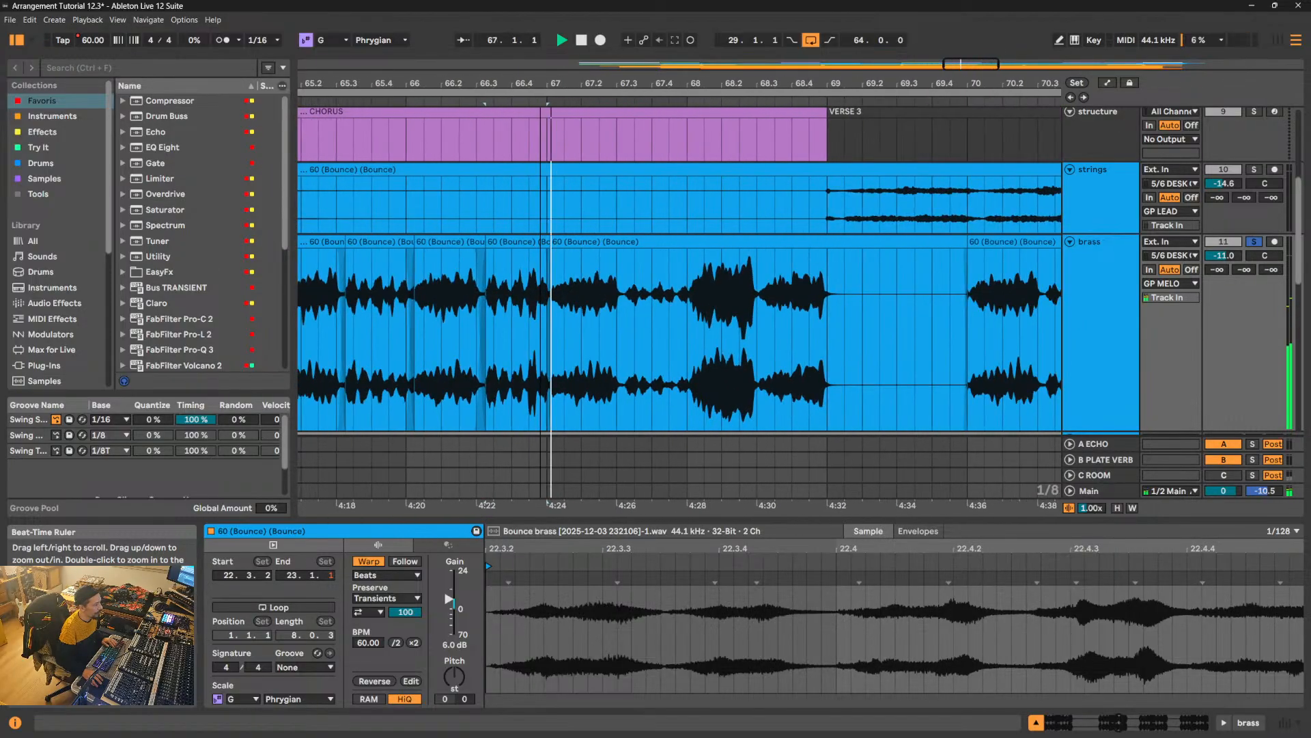
pyautogui.moveTo(633, 83); pyautogui.dragTo(478, 113)
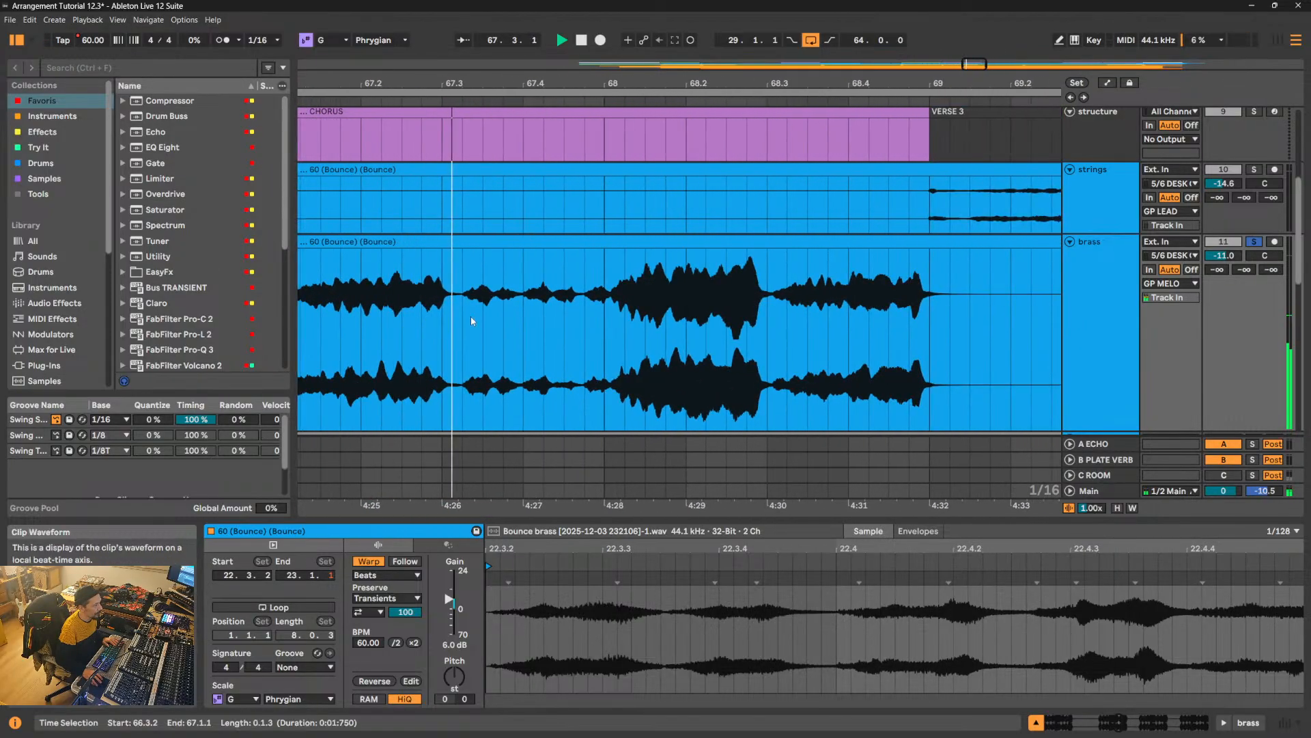
pyautogui.moveTo(461, 326); pyautogui.dragTo(605, 321)
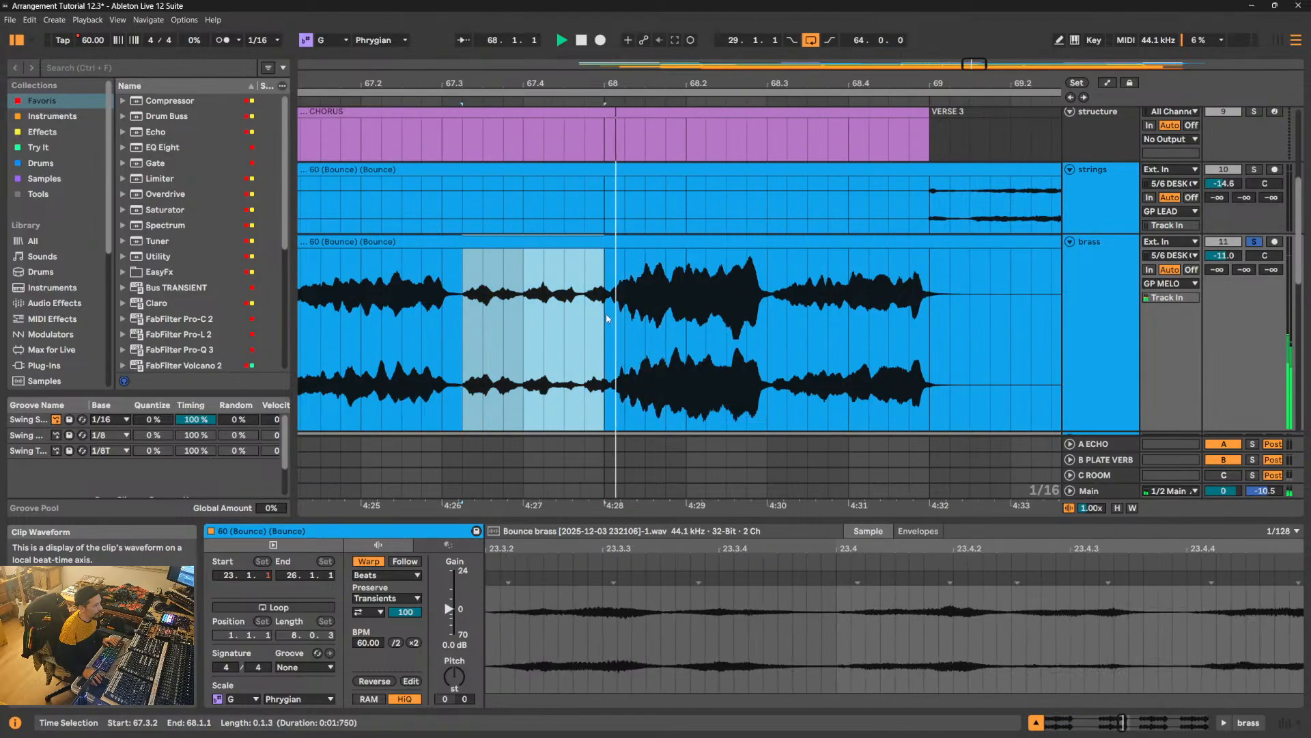
pyautogui.hotkey('ctrl', 'e')
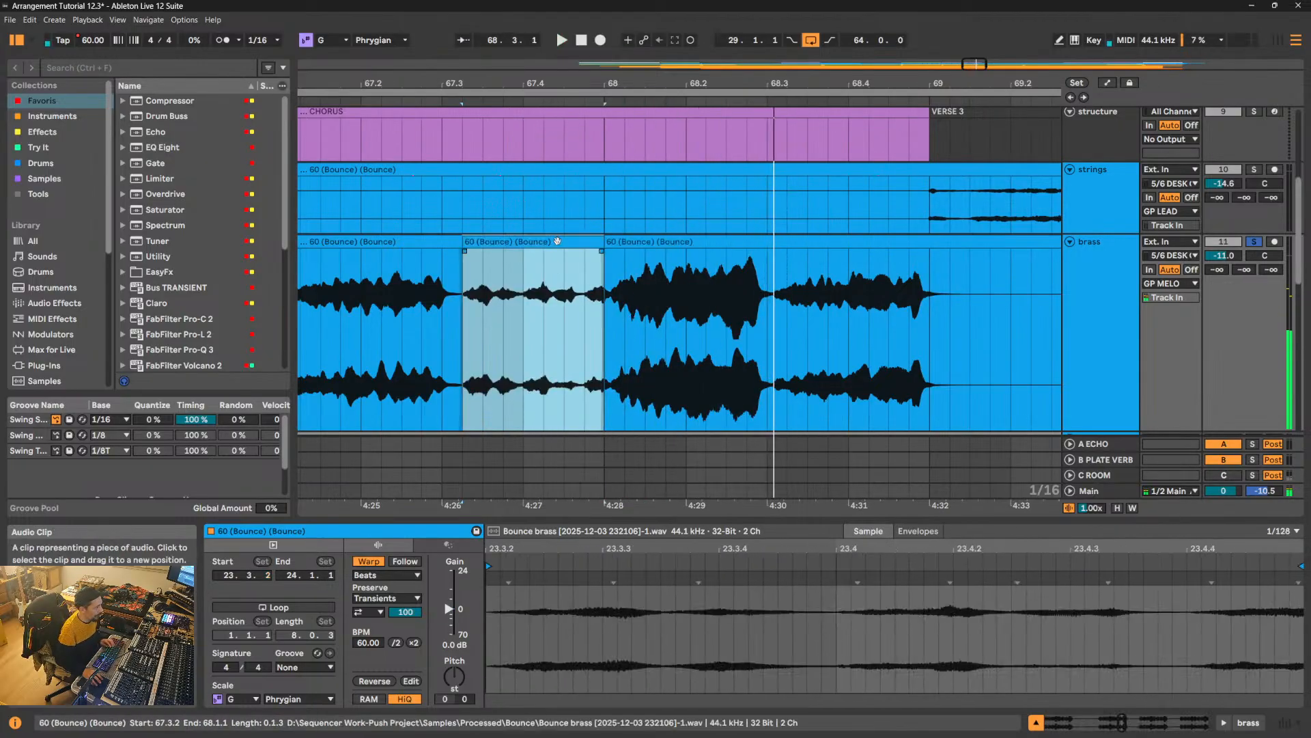
pyautogui.click(447, 646)
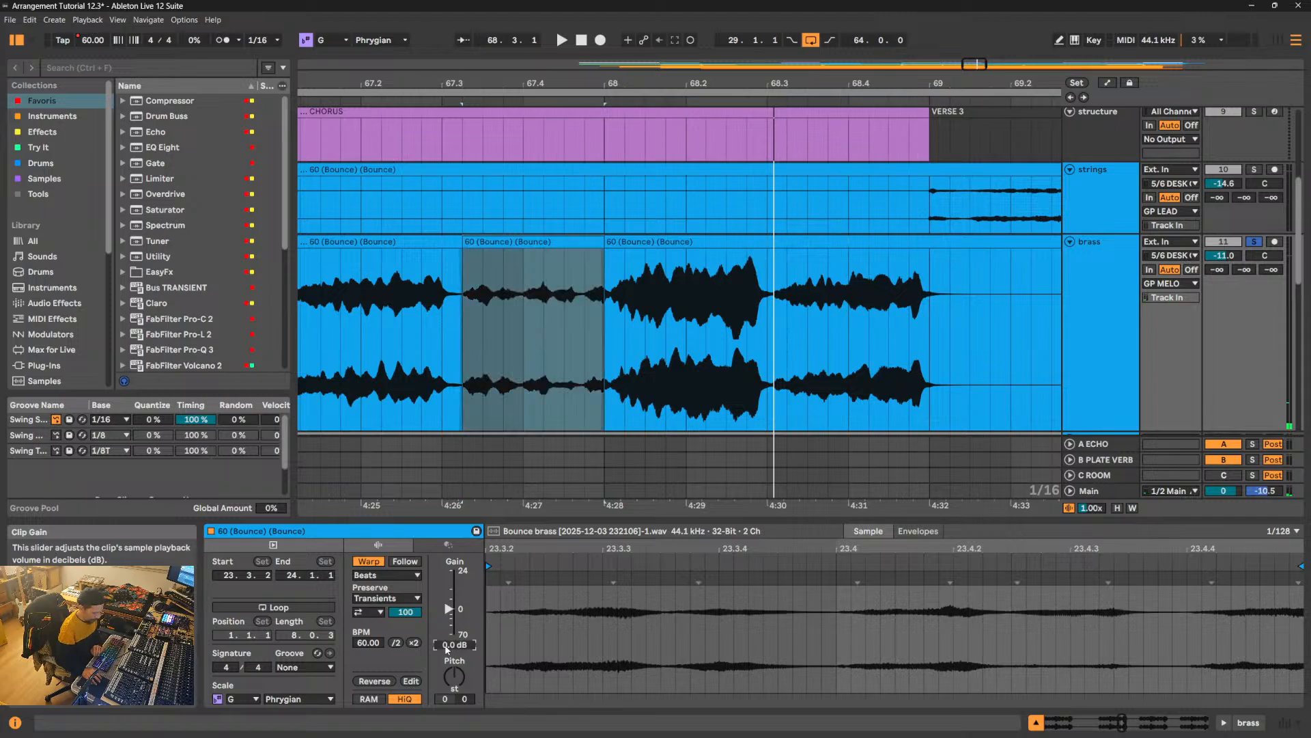
pyautogui.press('Return')
# - Split the brass at 68.3.1 and set the clip gain of the loud phrase starting at 68.1.1 to -3 dB
pyautogui.click(770, 326)
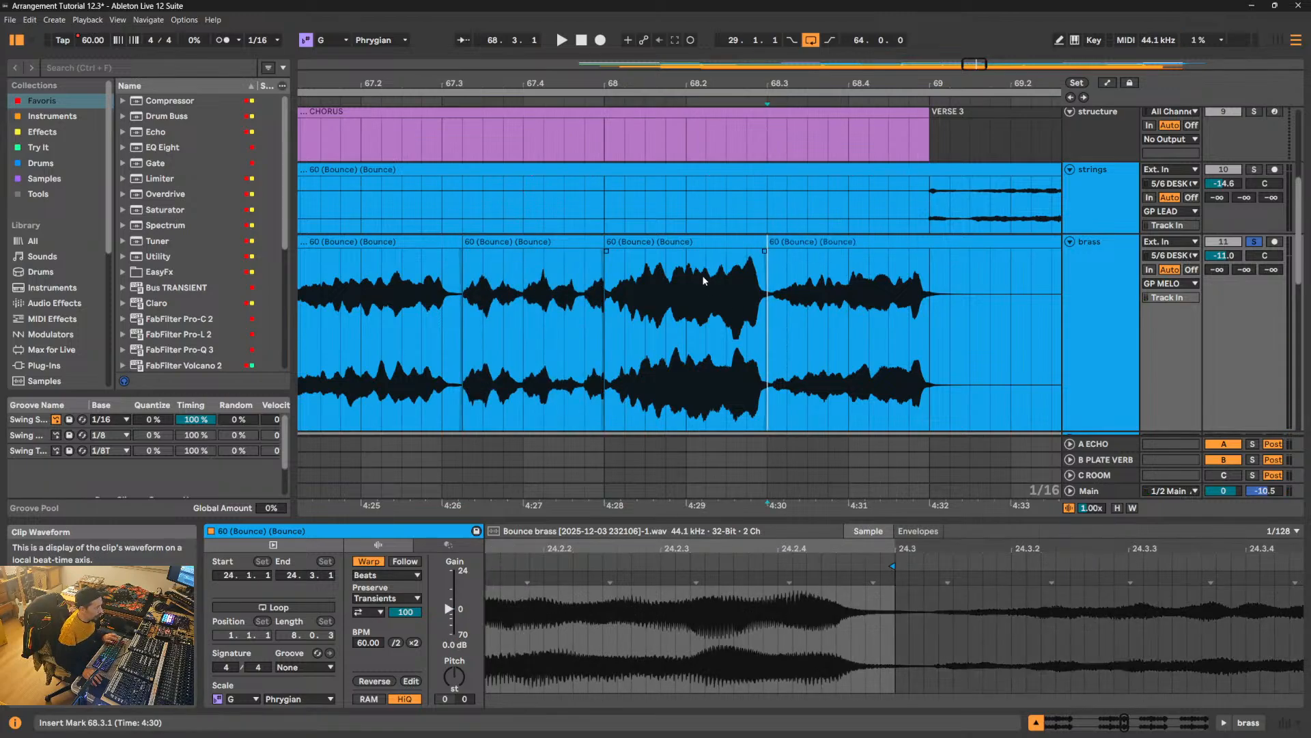
pyautogui.hotkey('ctrl', 'e')
pyautogui.click(709, 241)
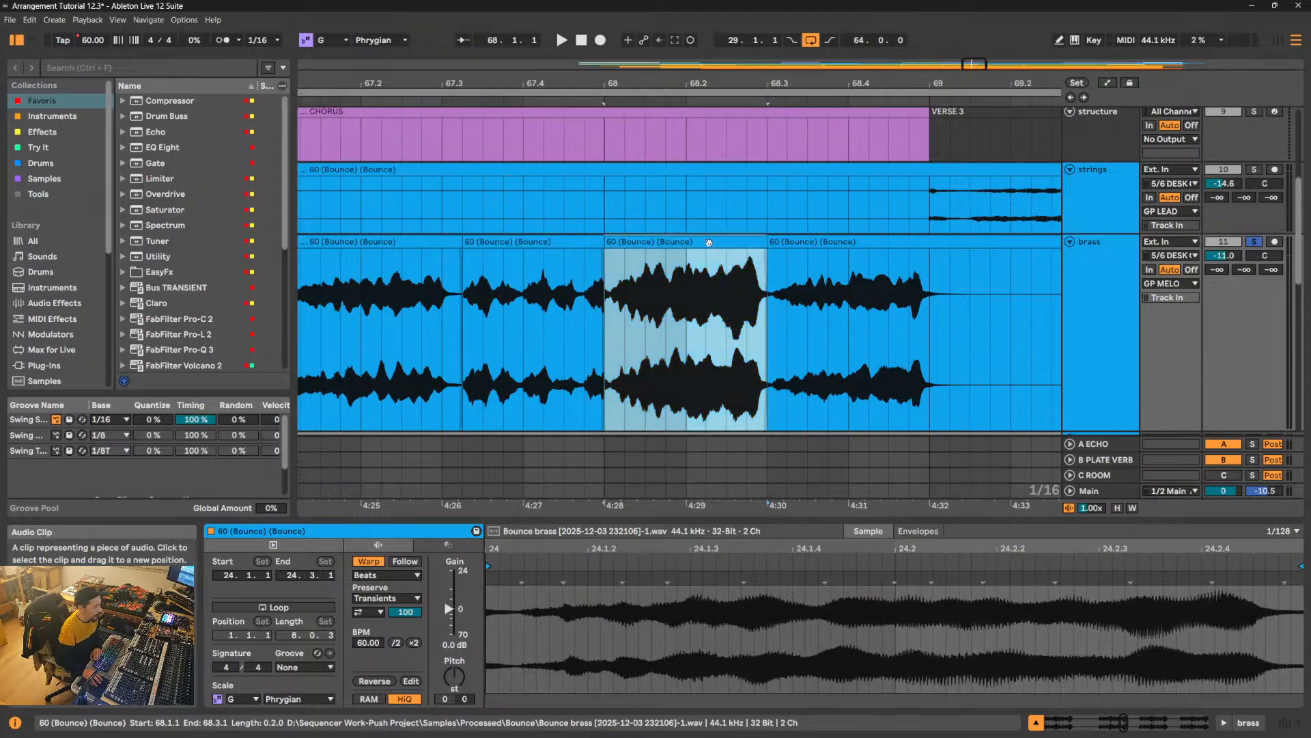
pyautogui.click(451, 645)
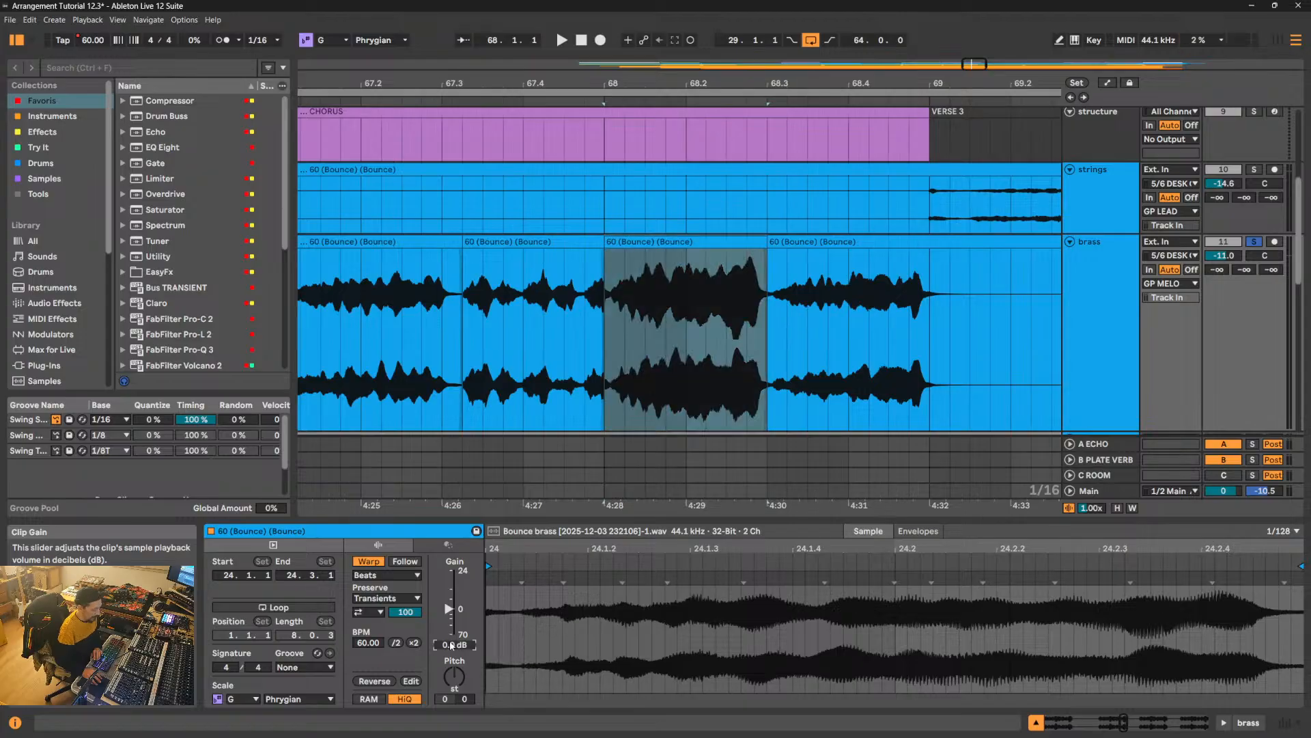
pyautogui.write('-3')
pyautogui.press('Return')
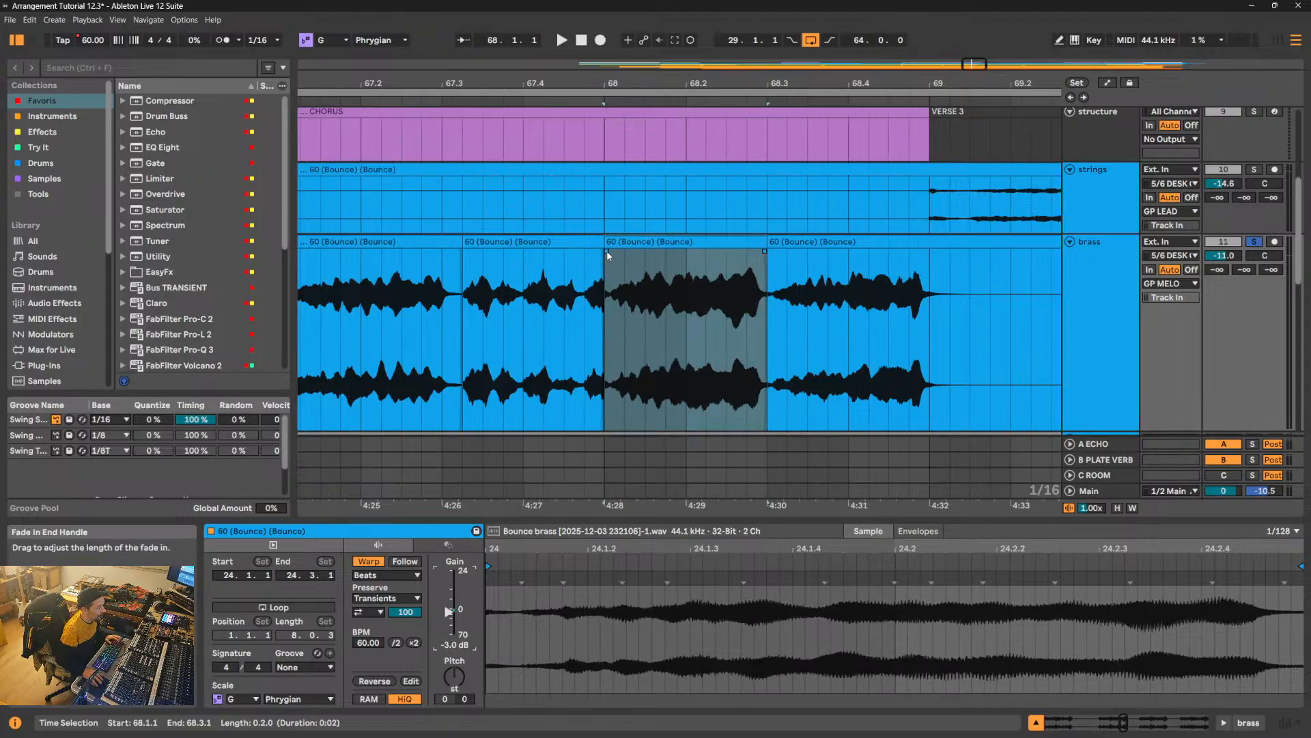
# - Add short crossfades at both edges of the brass clip starting at 68.1.1 and play it from 68.2.3
pyautogui.moveTo(605, 250); pyautogui.dragTo(612, 252)
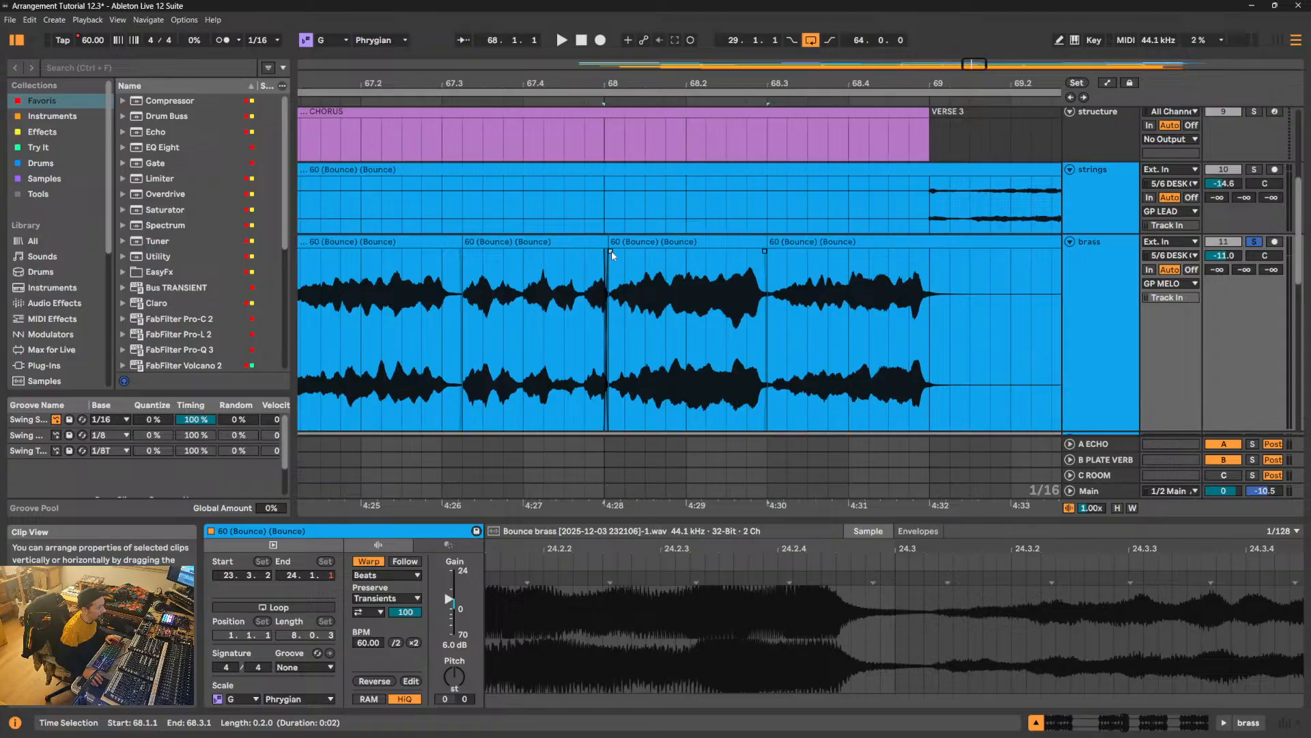
pyautogui.click(765, 253)
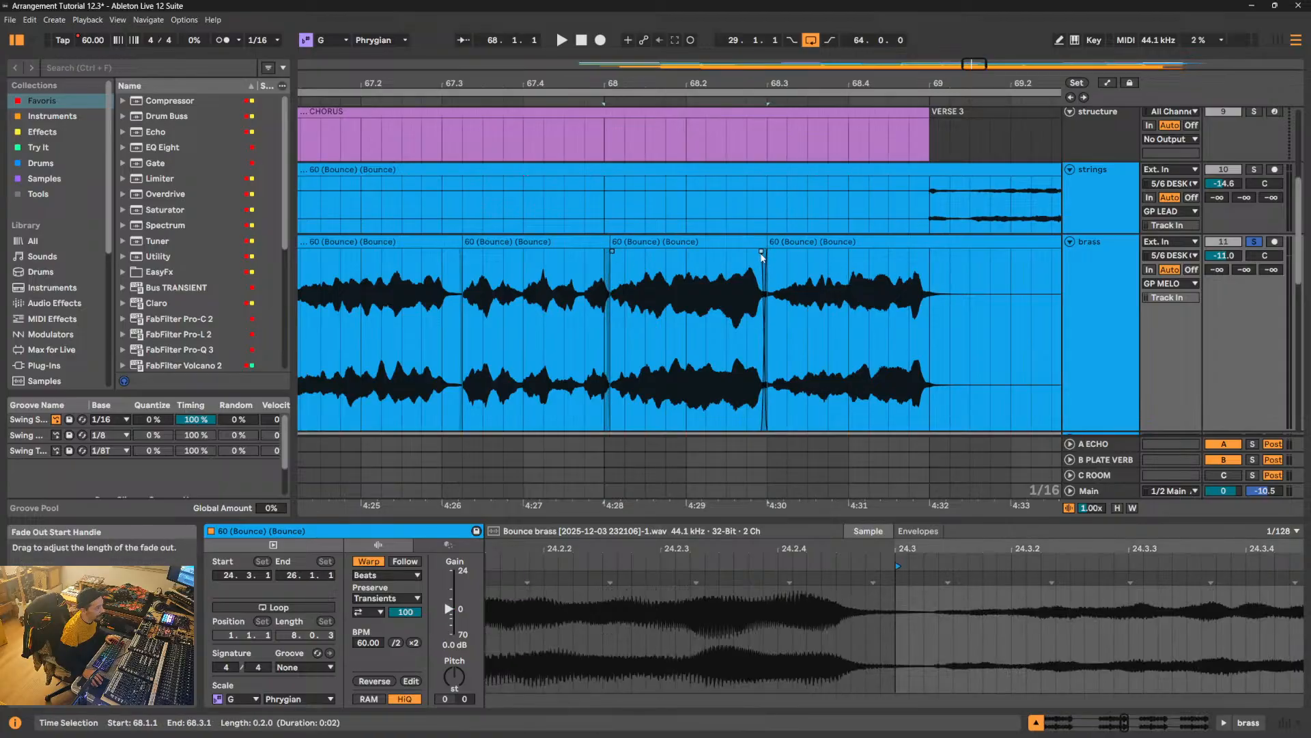
pyautogui.moveTo(772, 254); pyautogui.dragTo(779, 255)
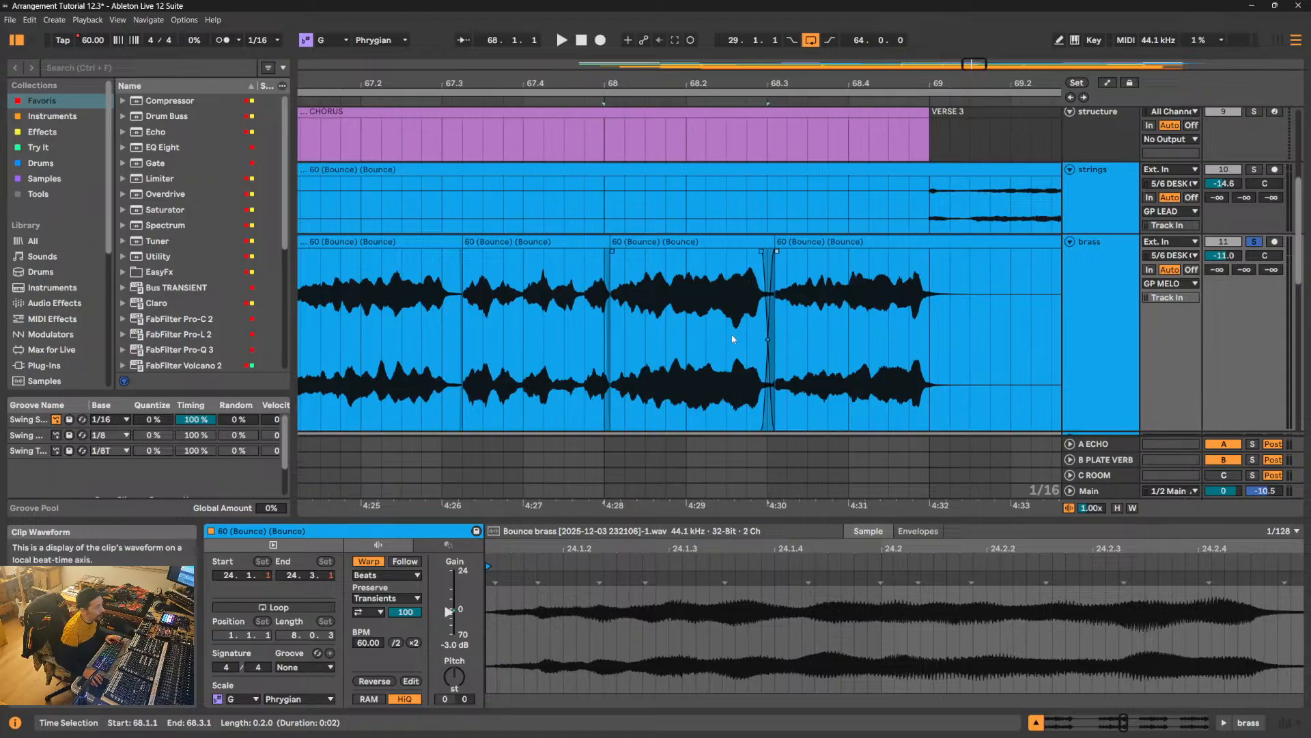
pyautogui.click(732, 336)
pyautogui.press('space')
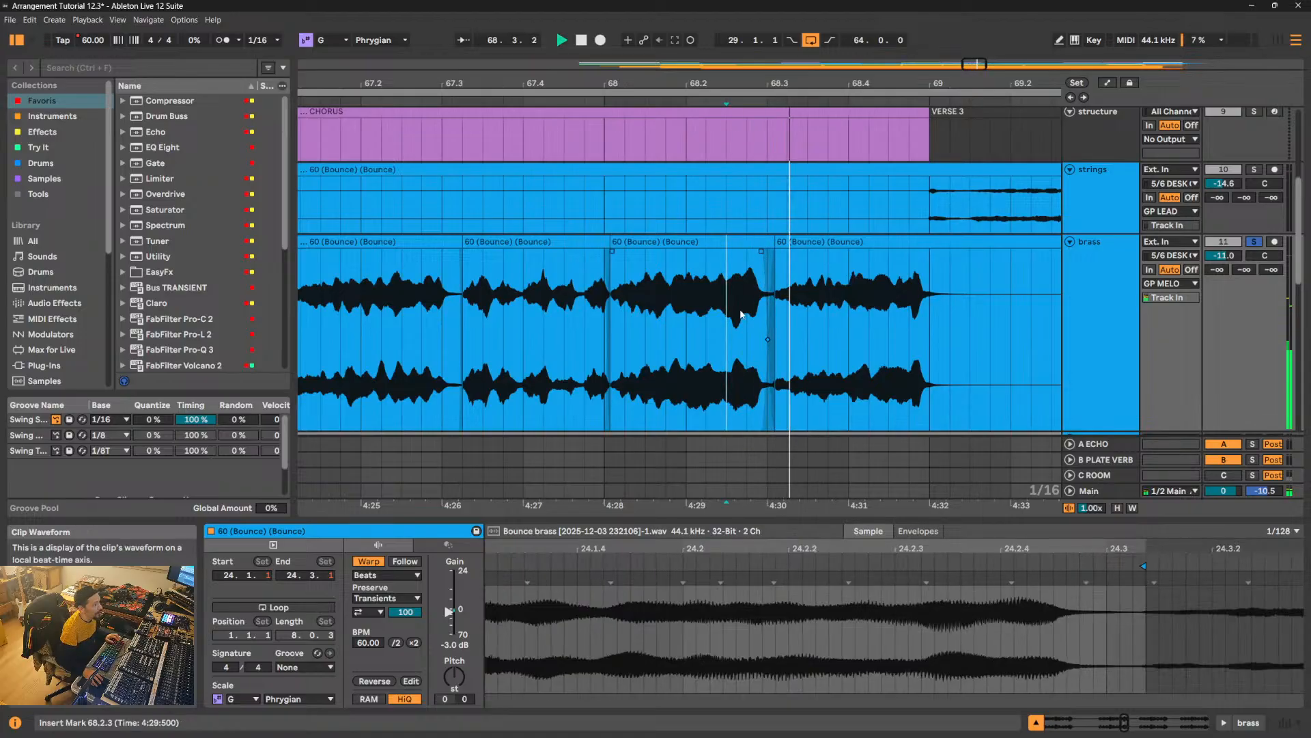
# - Consolidate the brass clips from 61.1.1 to 69.3.1, across the Break Down and Chorus, into one clip
pyautogui.moveTo(746, 83); pyautogui.dragTo(746, 30)
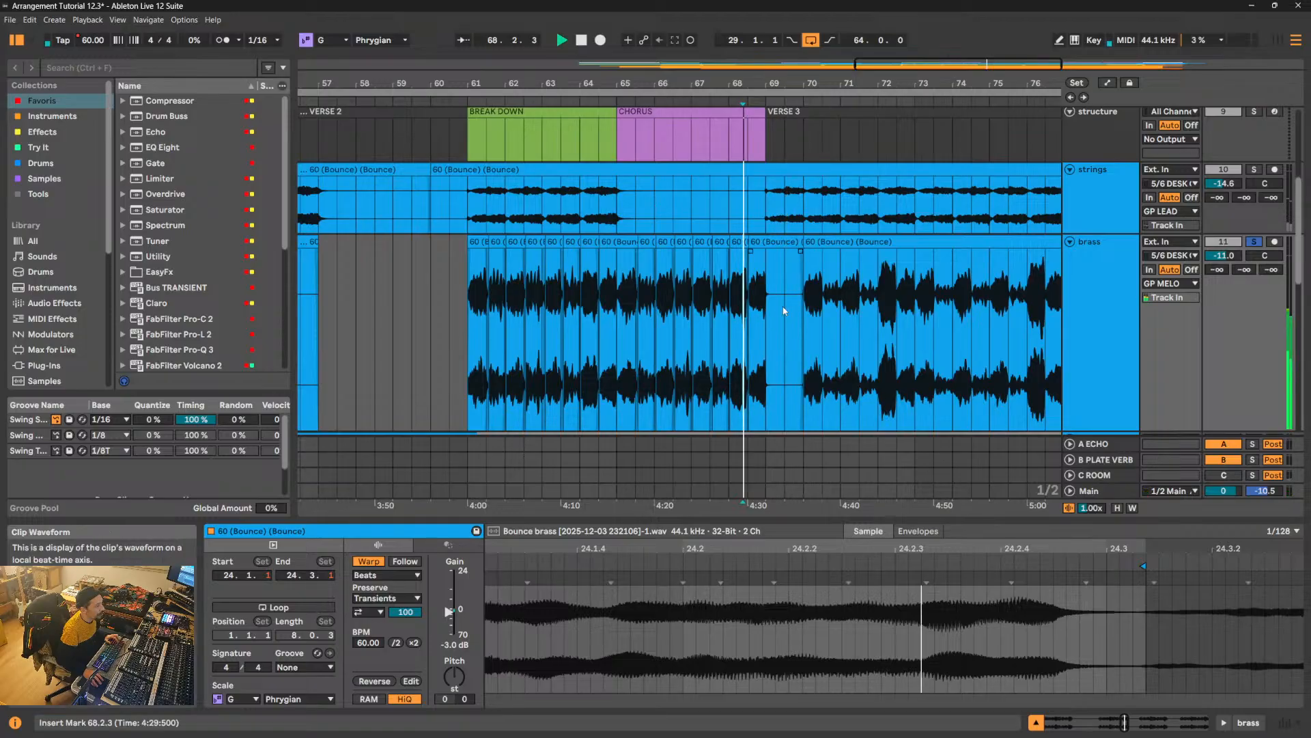
pyautogui.moveTo(784, 306); pyautogui.dragTo(480, 325)
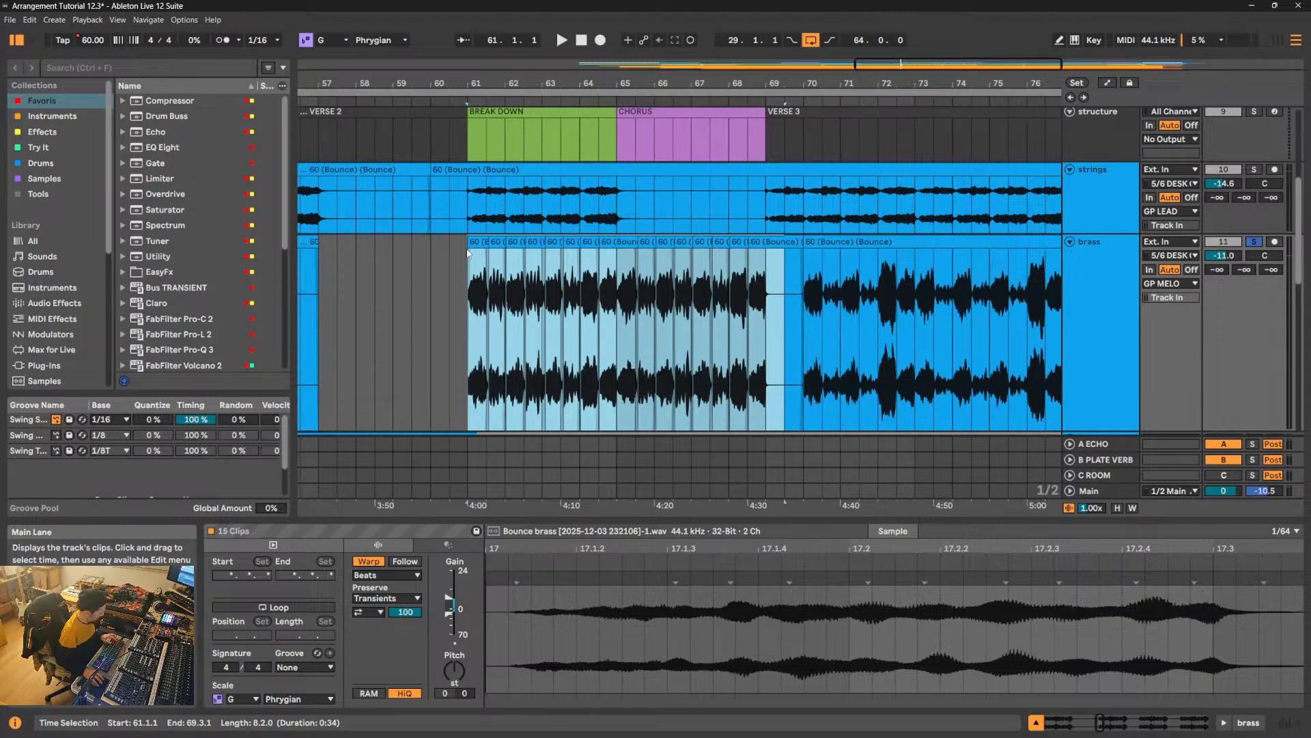
pyautogui.hotkey('ctrl', 'j')
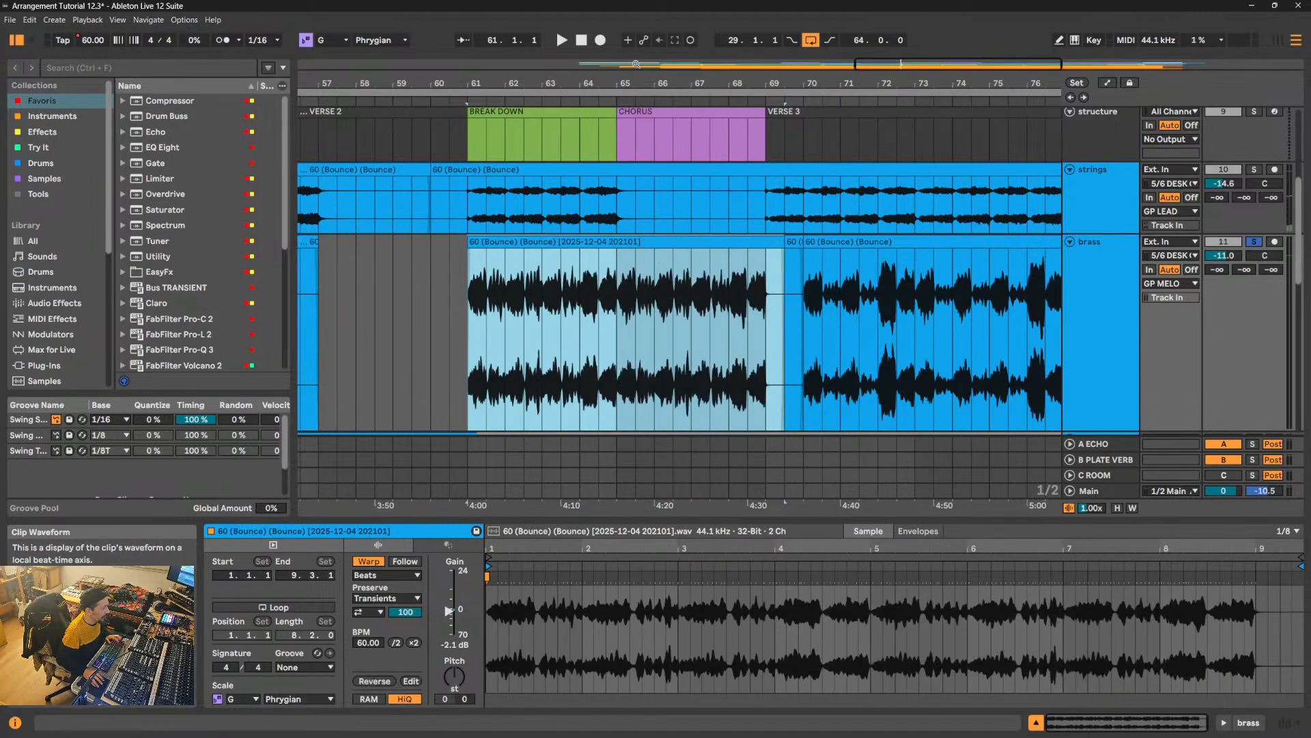
pyautogui.moveTo(817, 80); pyautogui.dragTo(819, 73)
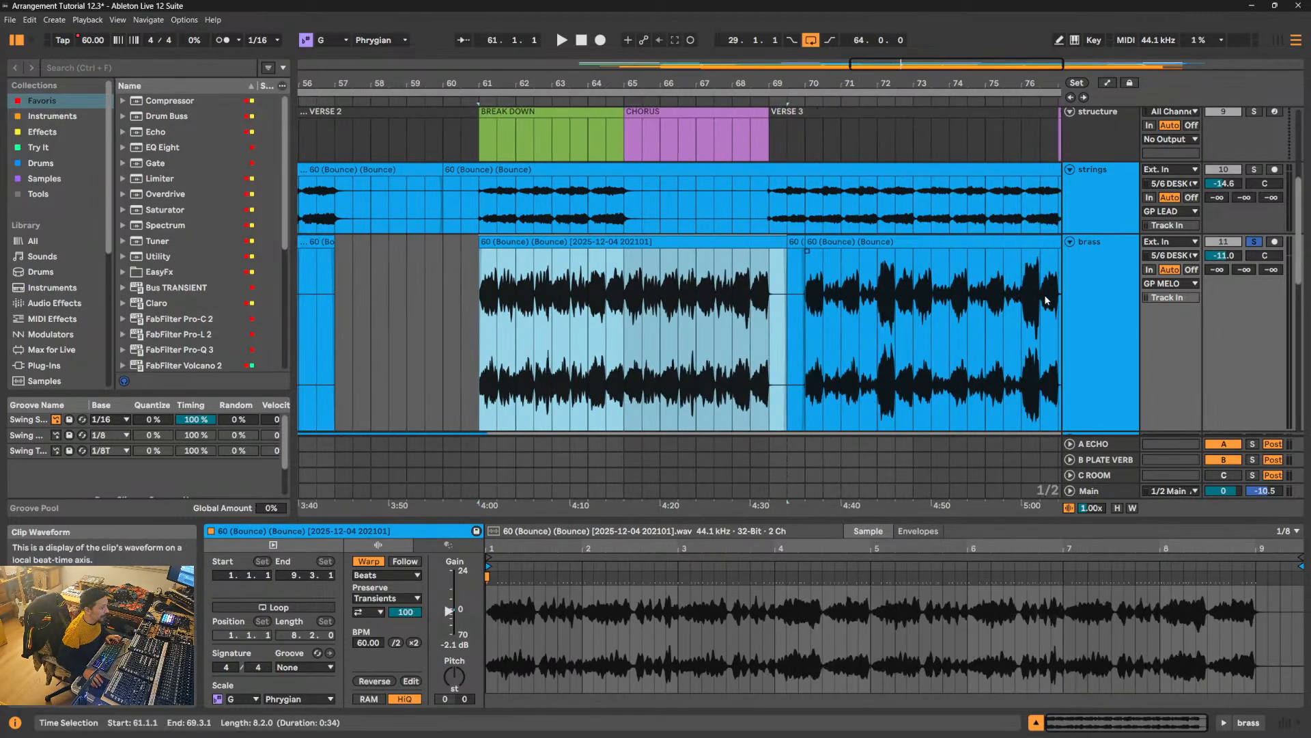
# - Enlarge the brass track and play the consolidated brass clip from 61.1.1
pyautogui.scroll(-3, 1045, 300)
pyautogui.moveTo(1091, 331); pyautogui.dragTo(1090, 401)
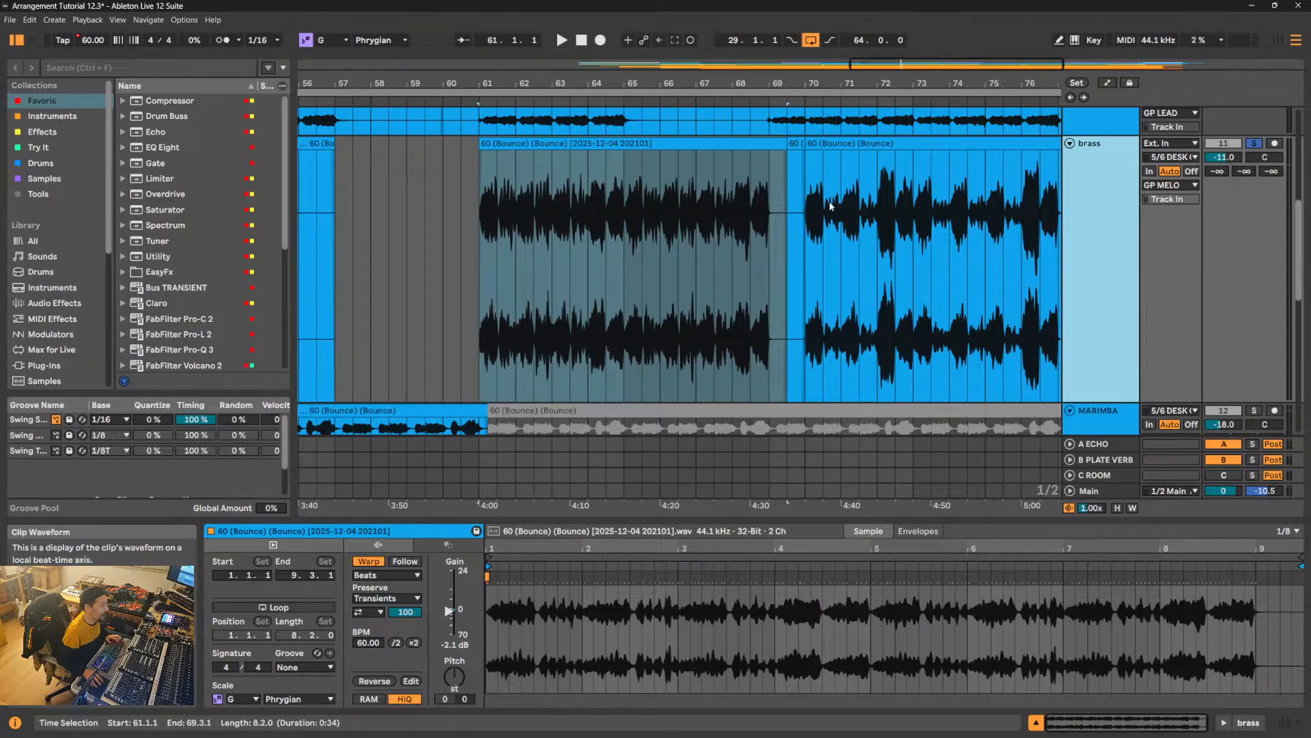
pyautogui.moveTo(587, 83)
pyautogui.mouseDown()
pyautogui.moveTo(587, 143)
pyautogui.moveTo(587, 53)
pyautogui.moveTo(587, 109)
pyautogui.moveTo(587, 87)
pyautogui.mouseUp()
pyautogui.click(510, 144)
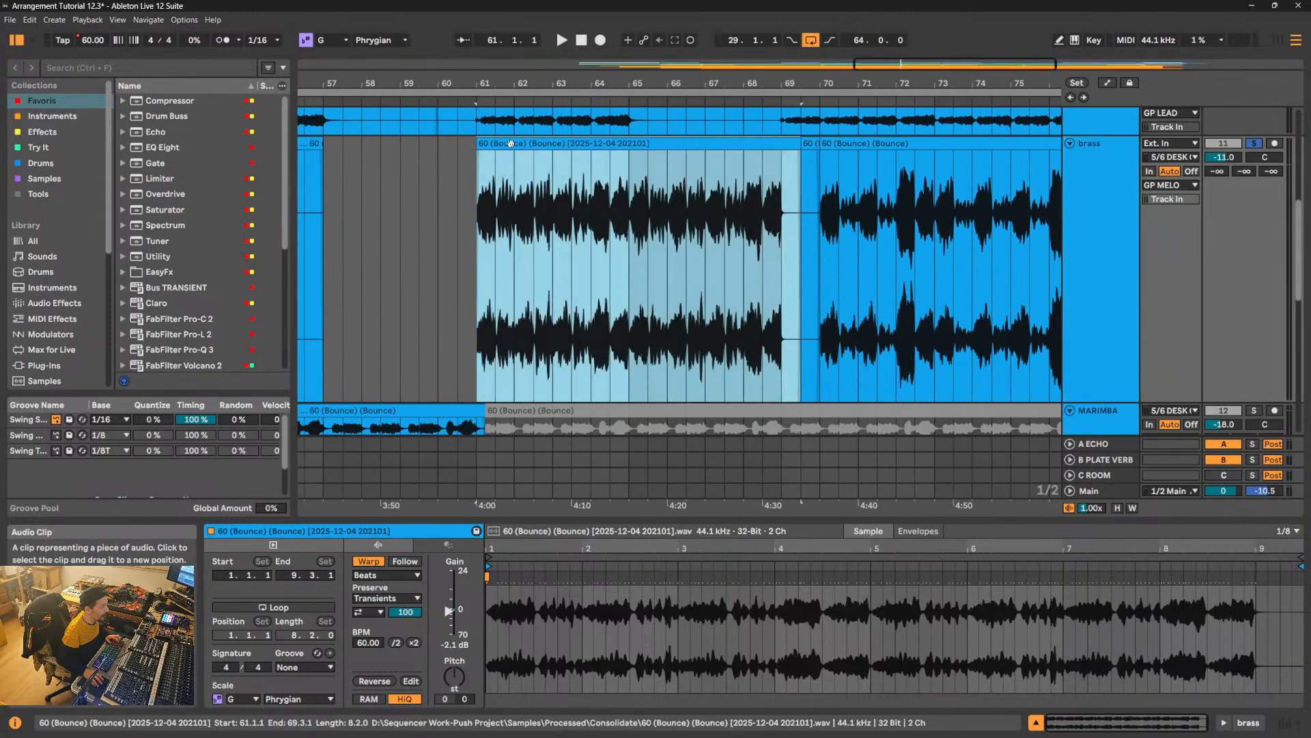
pyautogui.press('space')
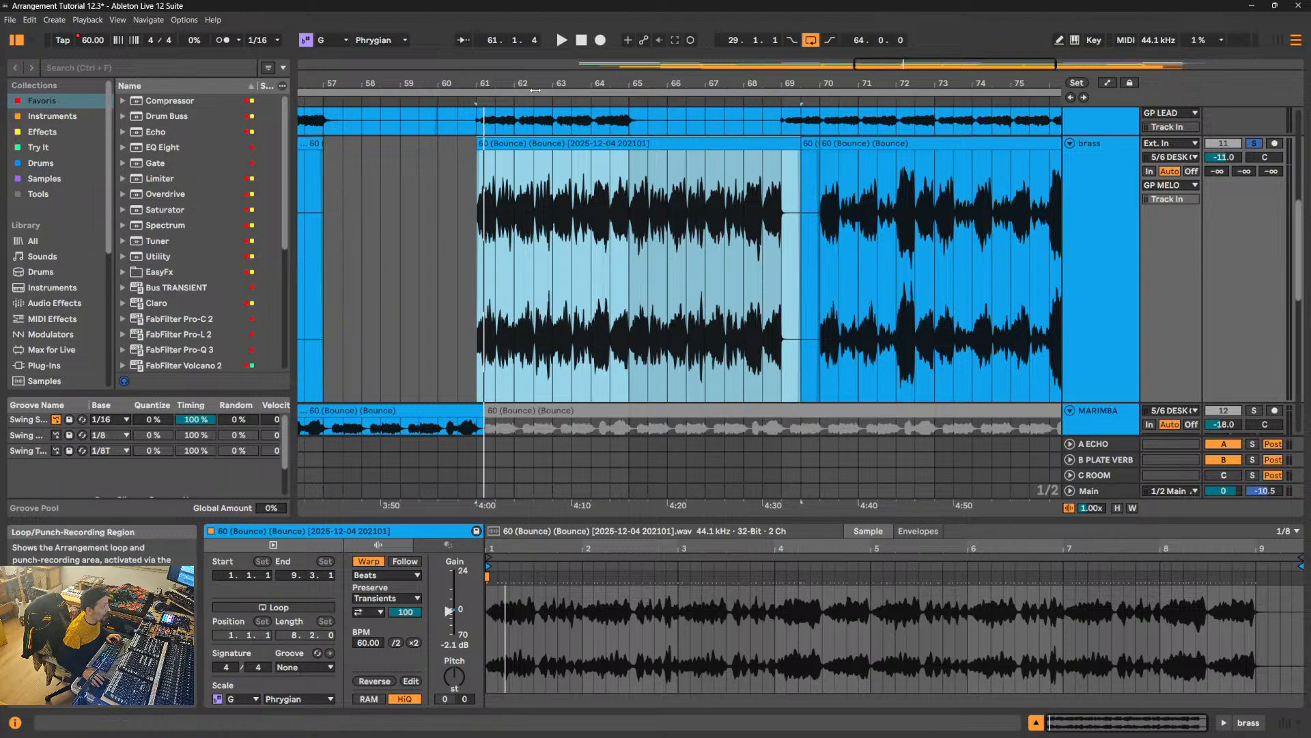
# - Add a Compressor to the brass track and set its threshold to -15.2 dB and output gain to 3 dB during playback
pyautogui.moveTo(554, 85); pyautogui.dragTo(526, 70)
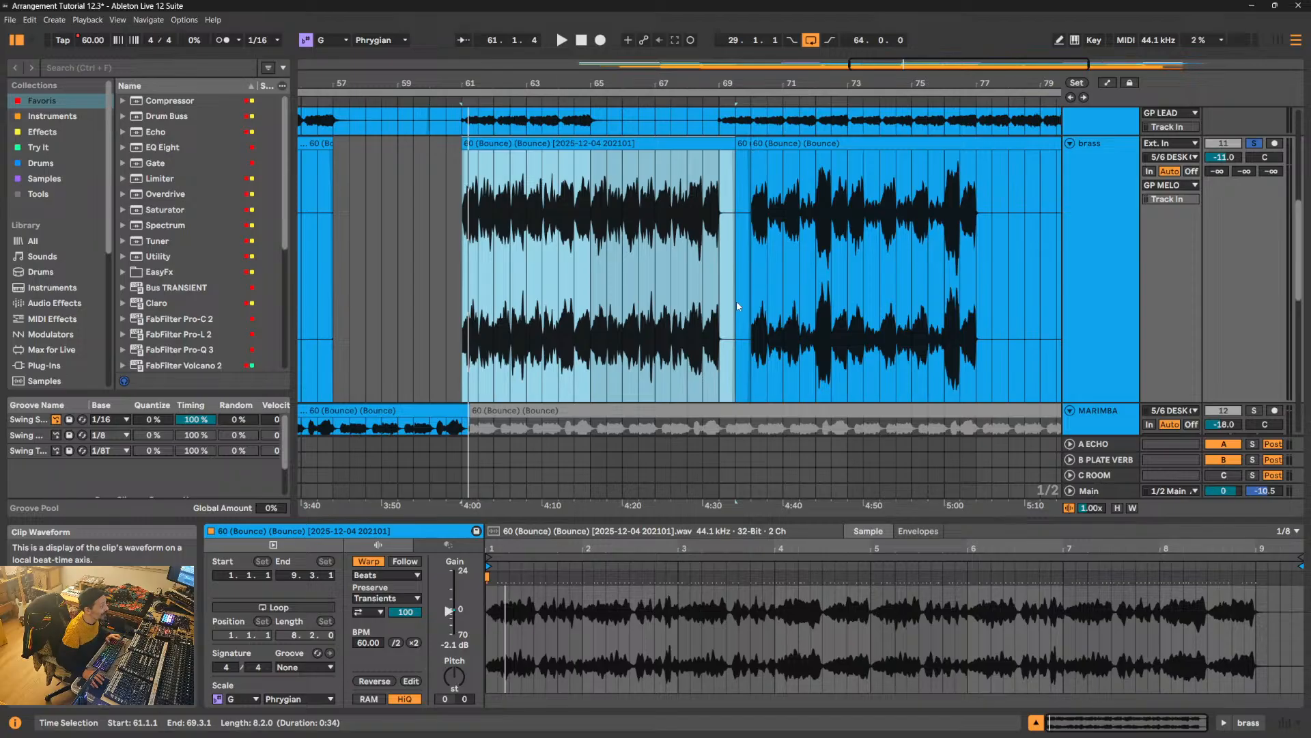
pyautogui.click(1087, 201)
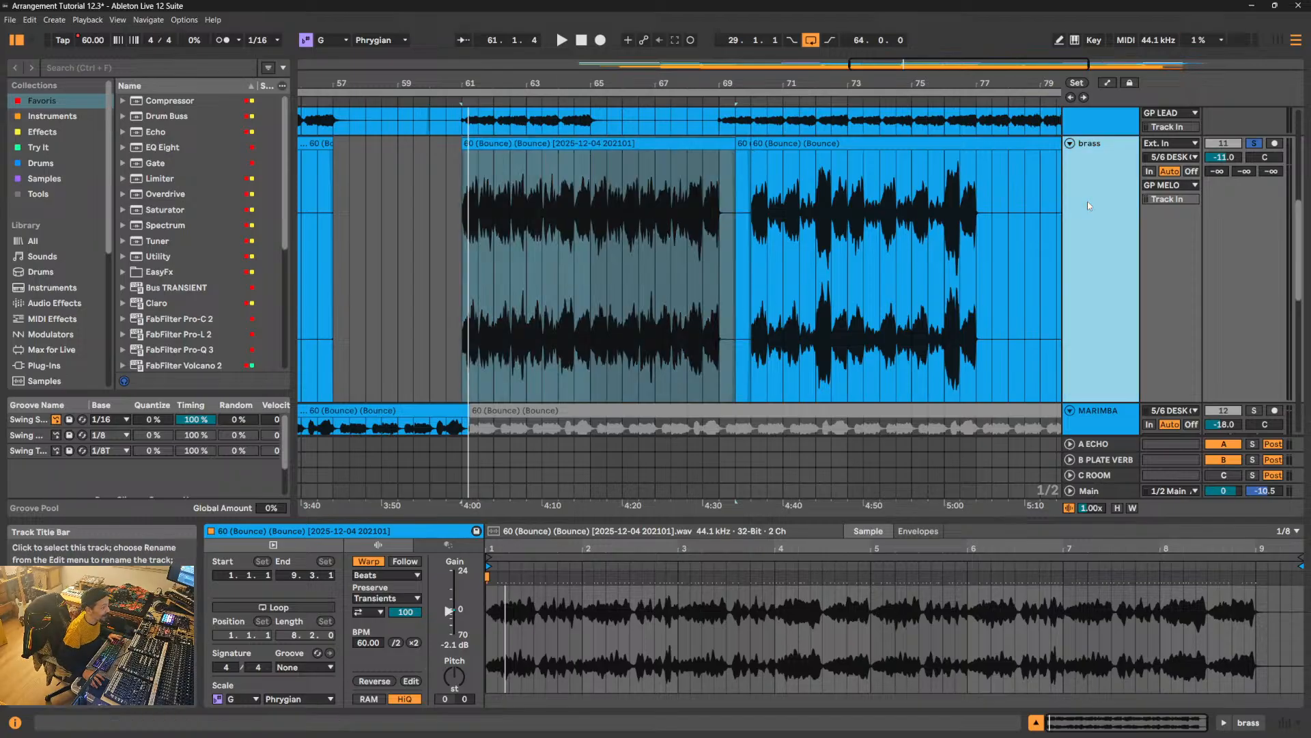
pyautogui.moveTo(169, 100); pyautogui.dragTo(472, 628)
pyautogui.press('space')
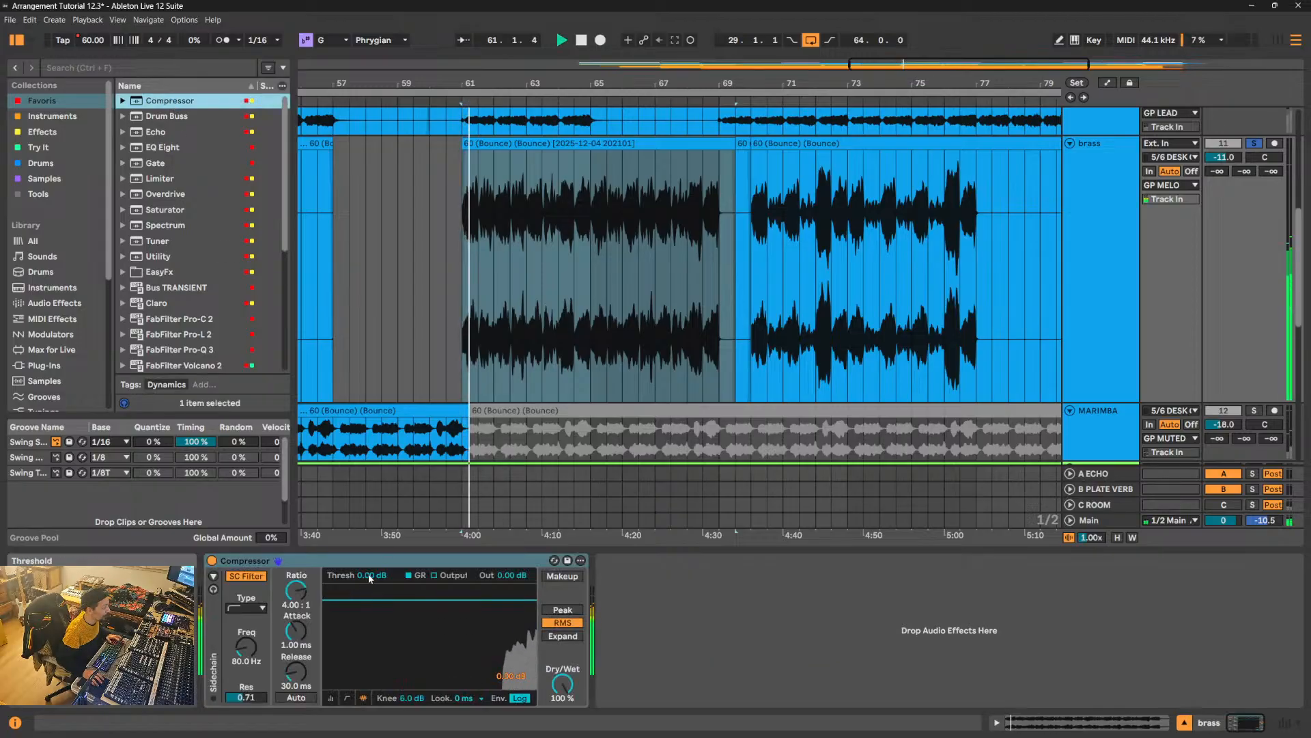
pyautogui.moveTo(363, 599); pyautogui.dragTo(363, 640)
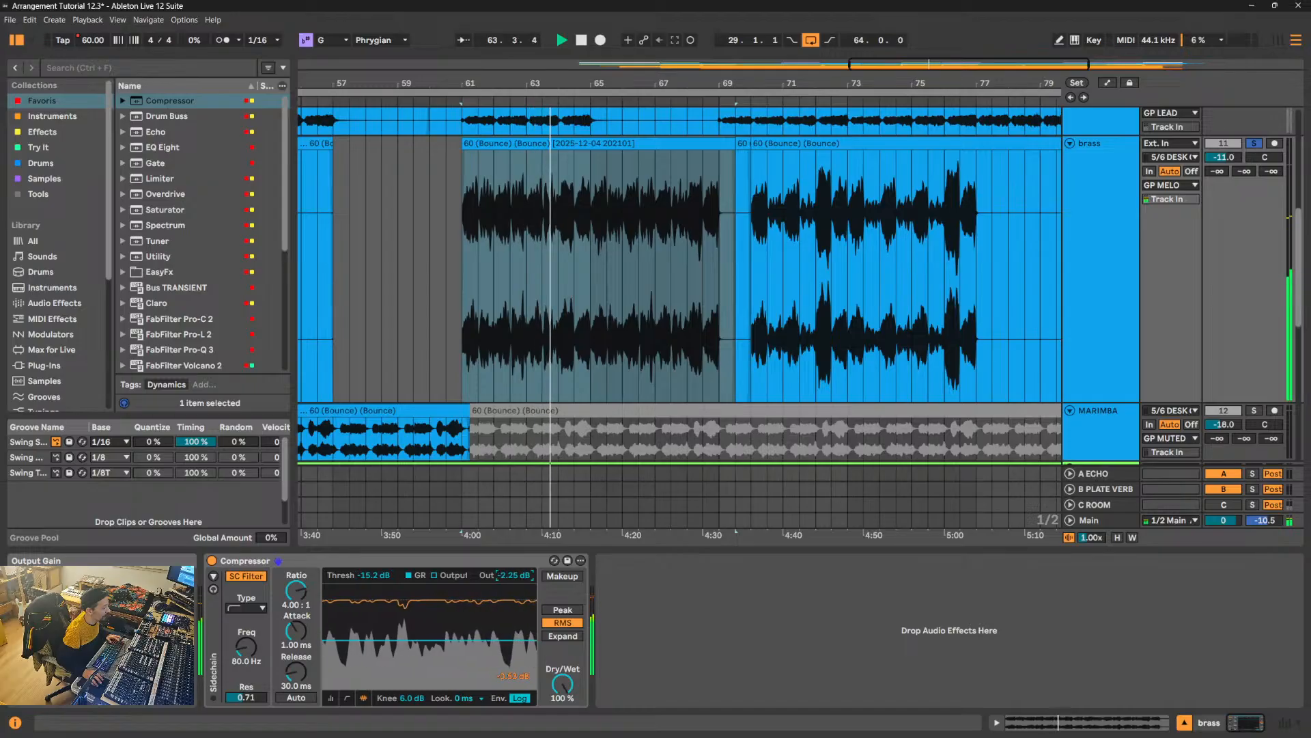
pyautogui.write('3')
pyautogui.press('Return')
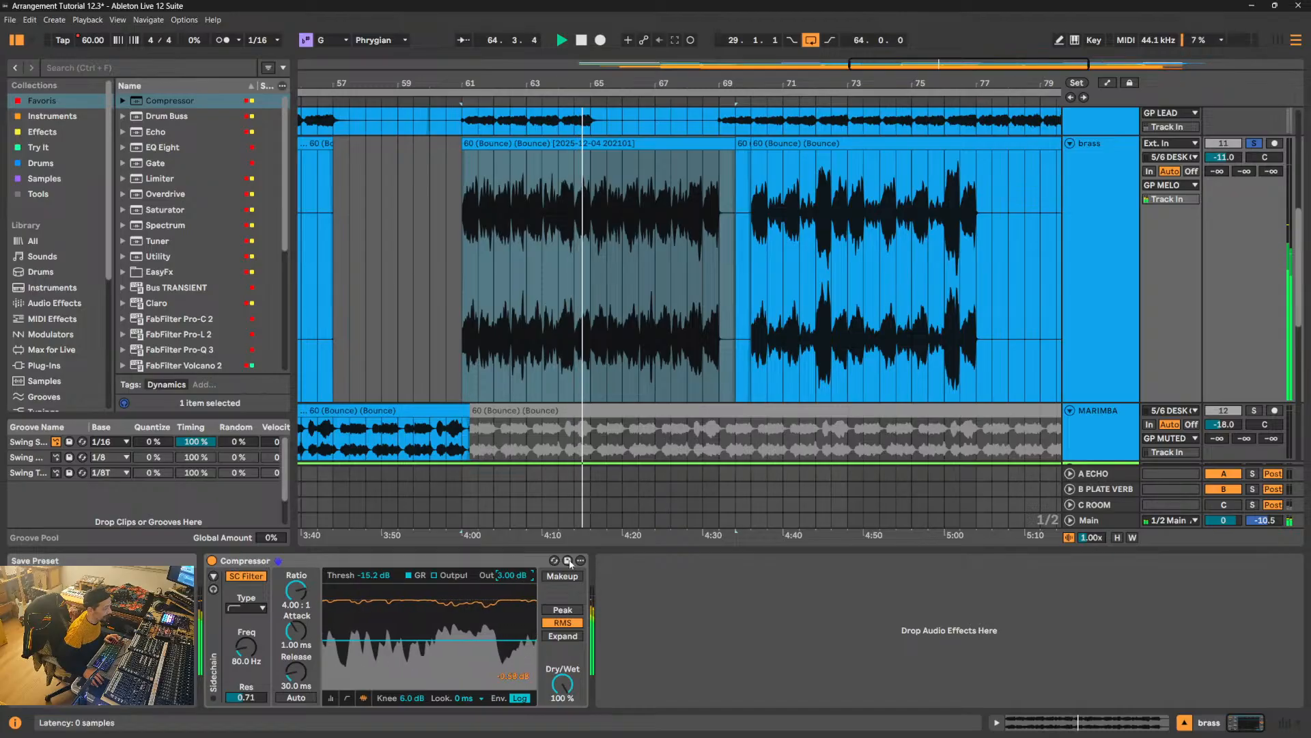
pyautogui.click(676, 191)
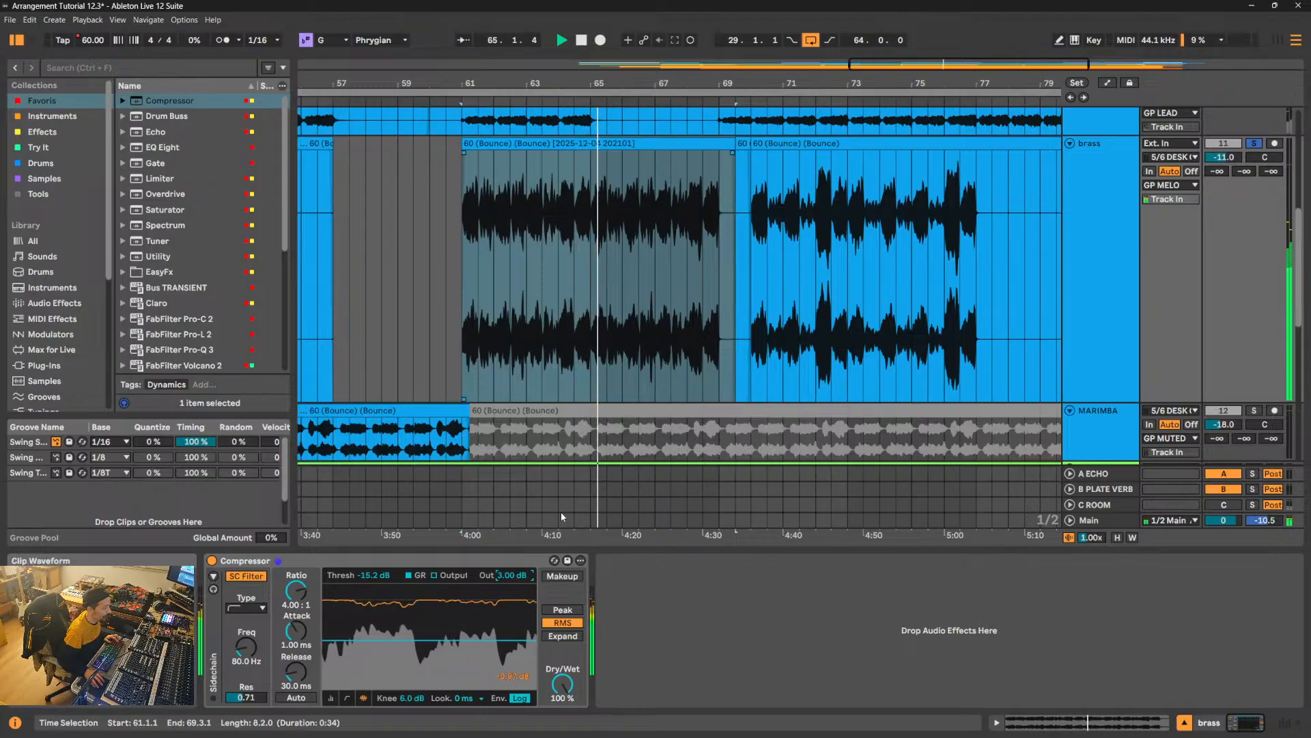
# - Set the brass Compressor's ratio to 5.25:1 and attack to 0.02 ms, and compare the sound with it bypassed and active
pyautogui.moveTo(296, 591); pyautogui.dragTo(296, 579)
pyautogui.moveTo(296, 630); pyautogui.dragTo(296, 645)
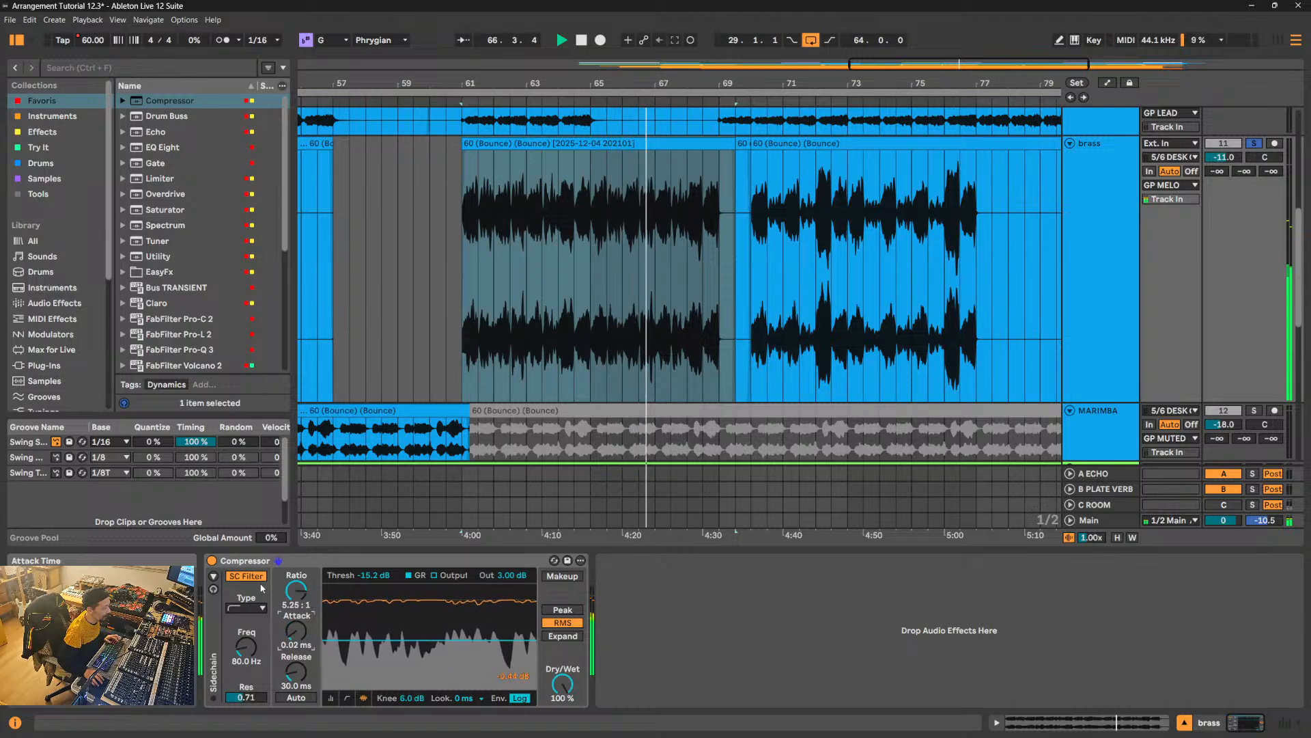
pyautogui.click(211, 560)
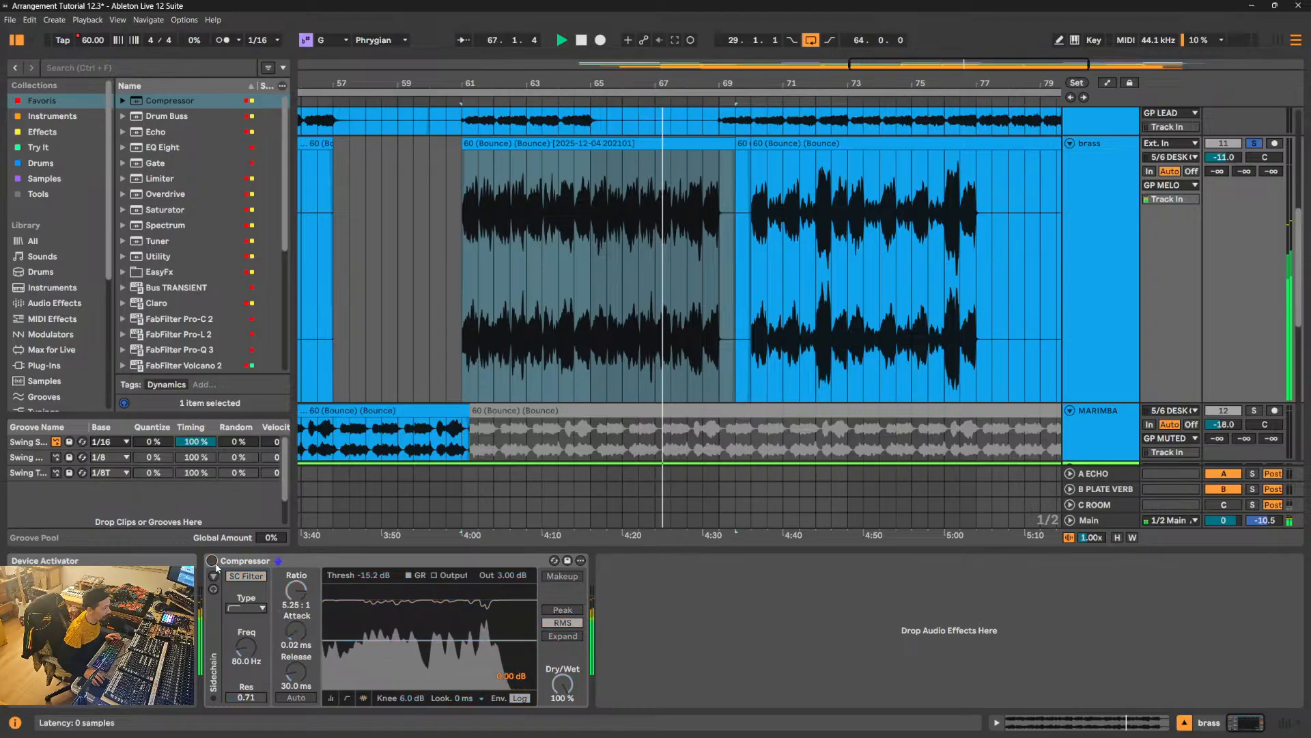
pyautogui.click(212, 560)
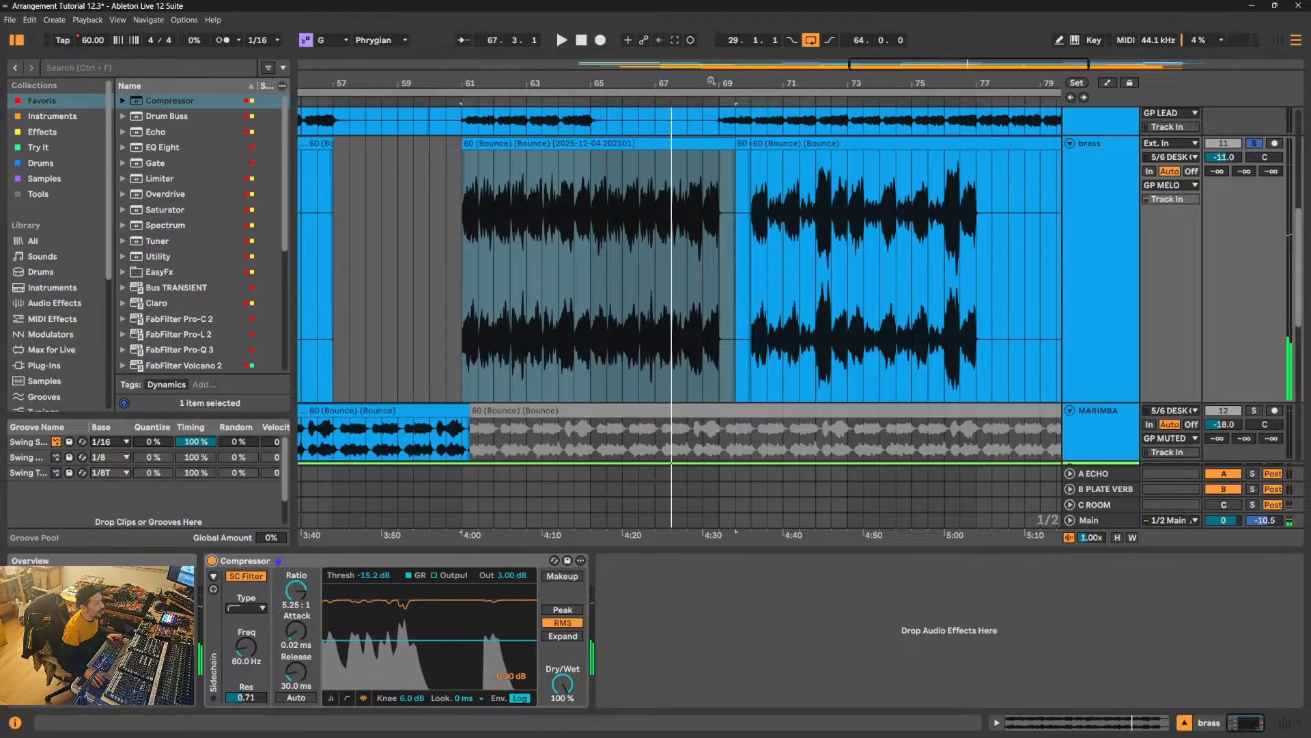
# - Recolour the consolidated brass clip at 61.1.1 aqua green
pyautogui.moveTo(711, 80); pyautogui.dragTo(710, 49)
pyautogui.rightClick(685, 144)
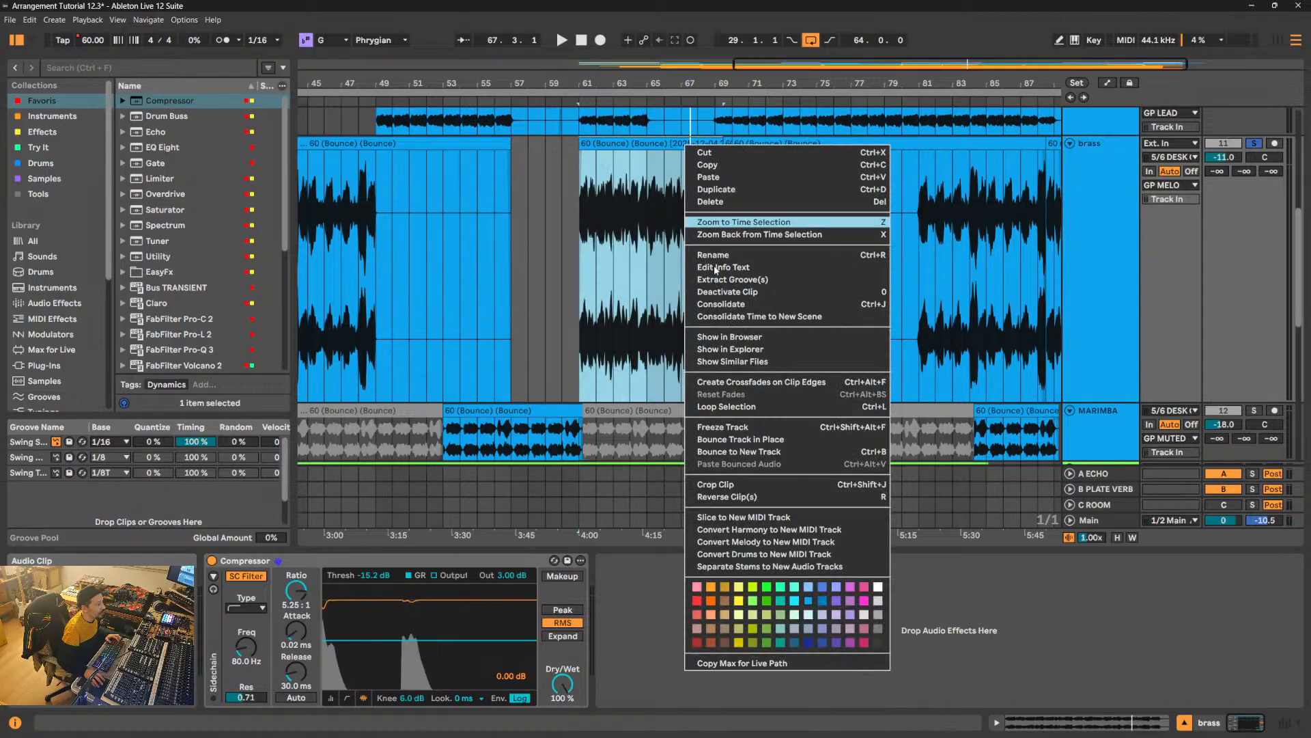
pyautogui.click(796, 590)
# - Copy the aqua brass clip to 41.1.1 over the Verse 1 brass, and turn off solo on the brass track
pyautogui.moveTo(687, 83); pyautogui.dragTo(722, 54)
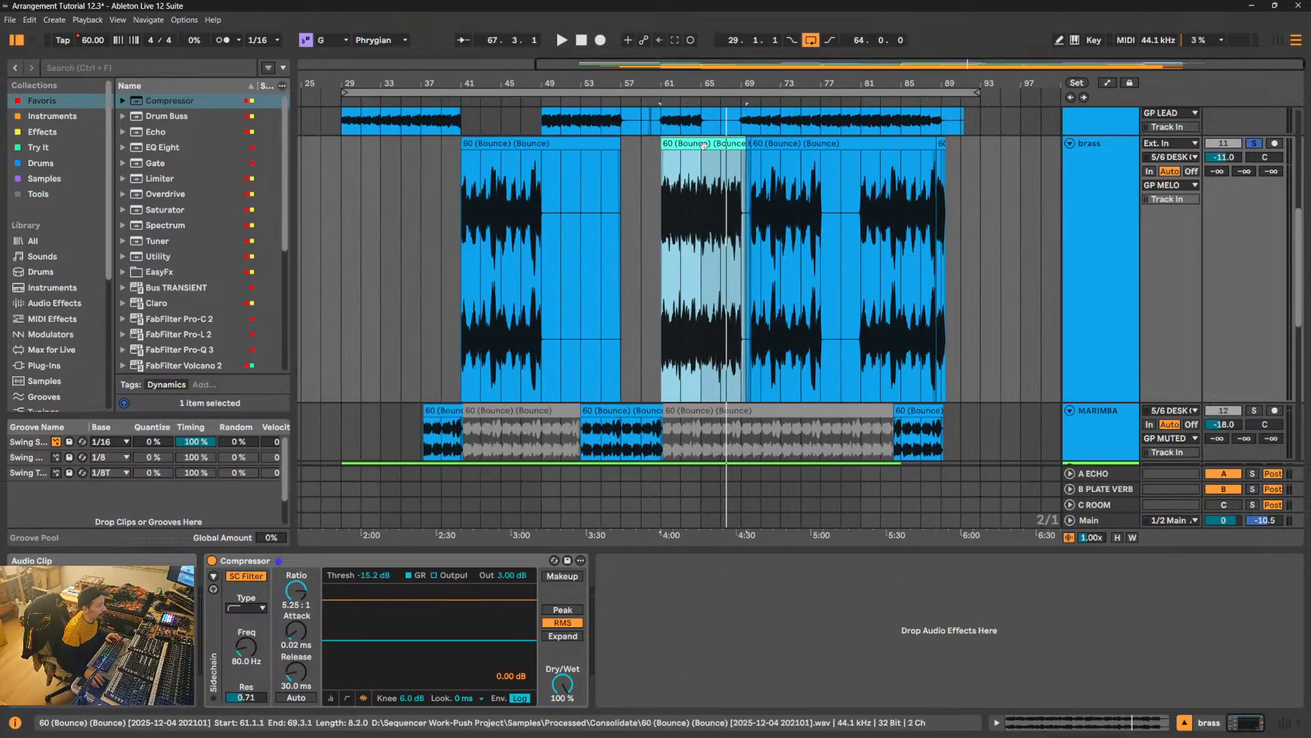
pyautogui.moveTo(703, 145); pyautogui.dragTo(506, 154)
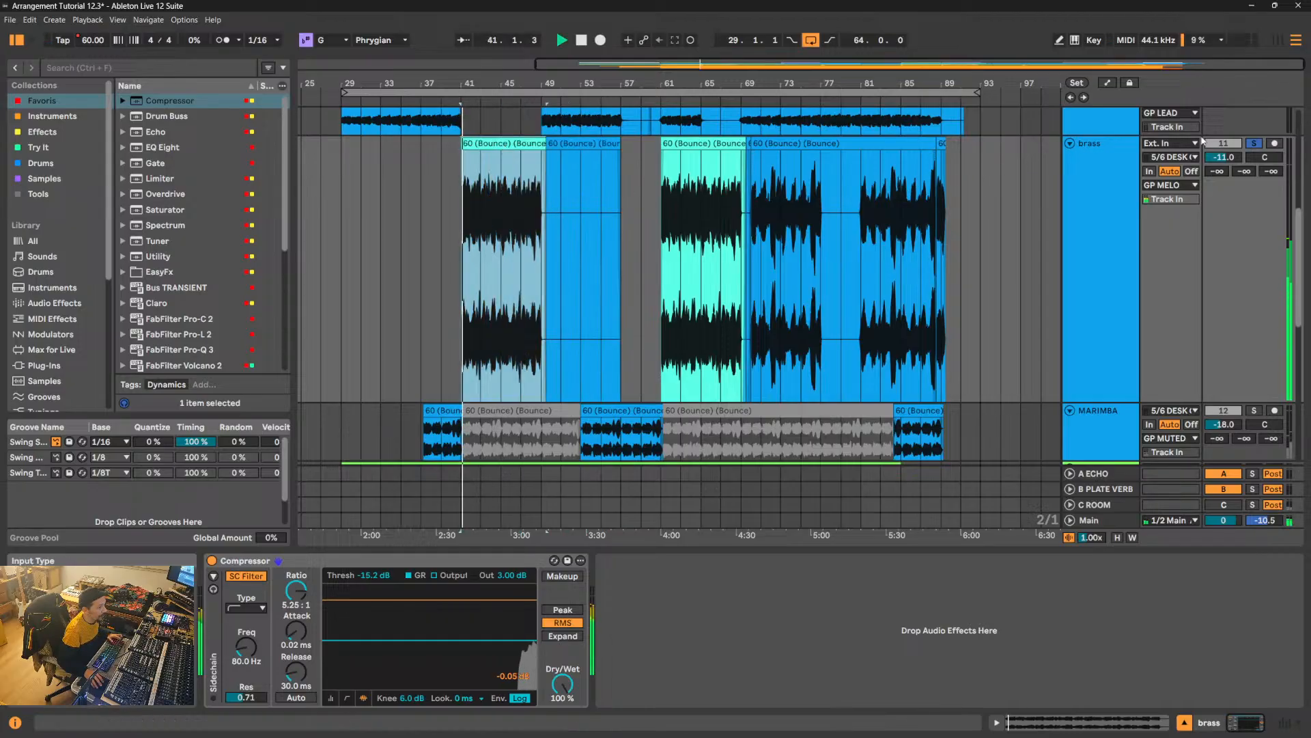
pyautogui.click(1255, 144)
pyautogui.press('space')
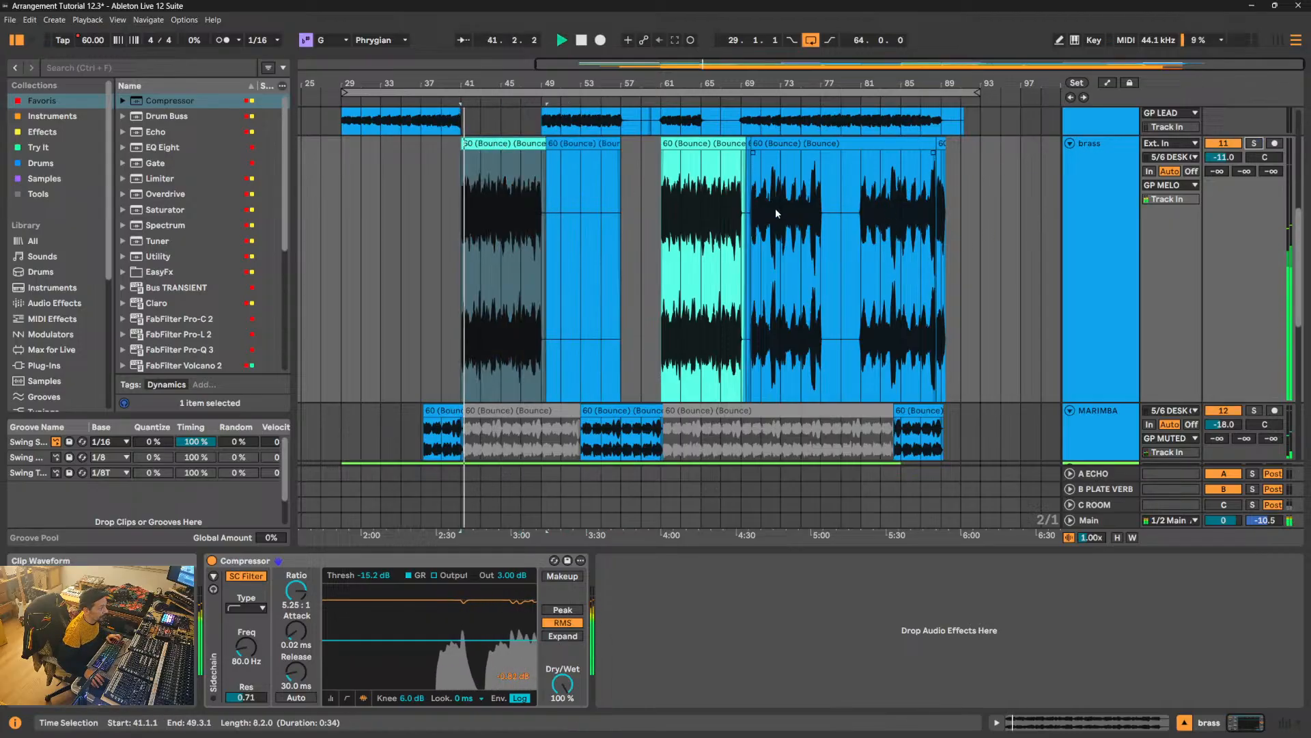
pyautogui.press('space')
# - Reduce the height of the brass track so that the neighbouring tracks fit in view
pyautogui.scroll(3, 761, 232)
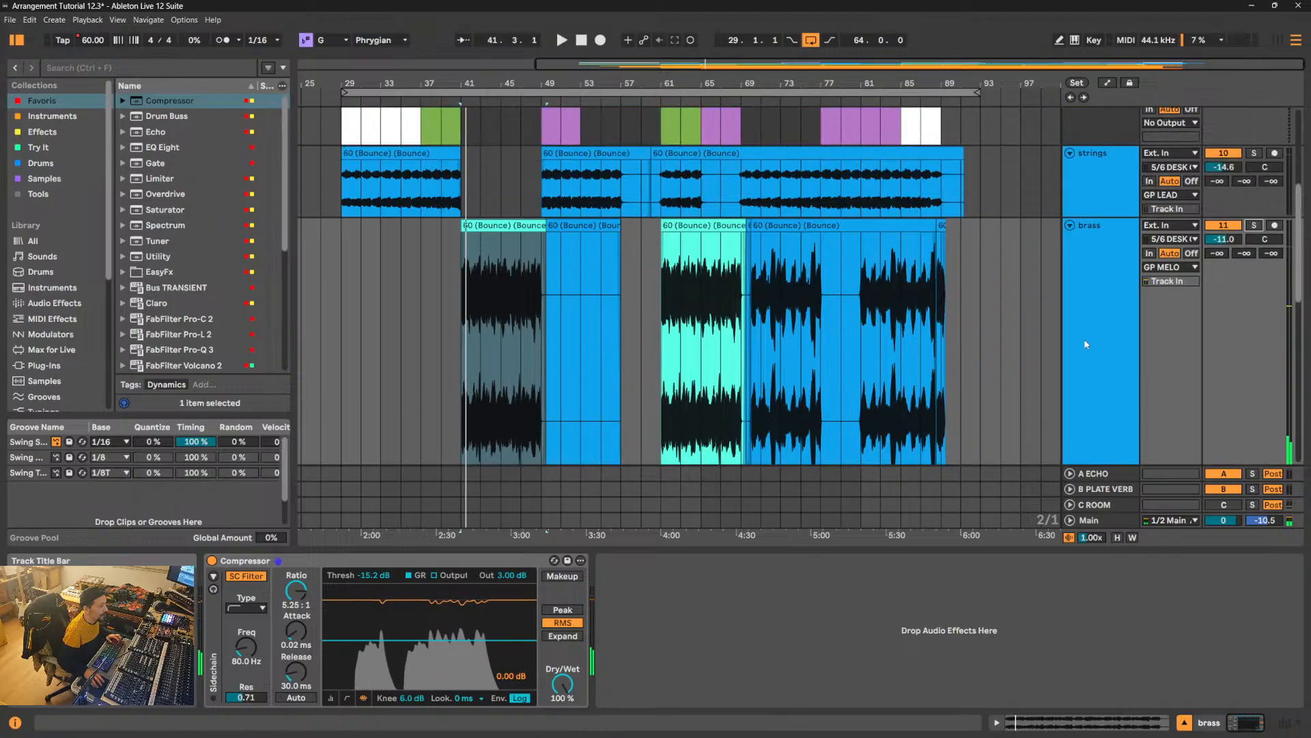
pyautogui.scroll(-4, 1087, 344)
pyautogui.moveTo(1099, 384); pyautogui.dragTo(1100, 241)
pyautogui.scroll(5, 767, 276)
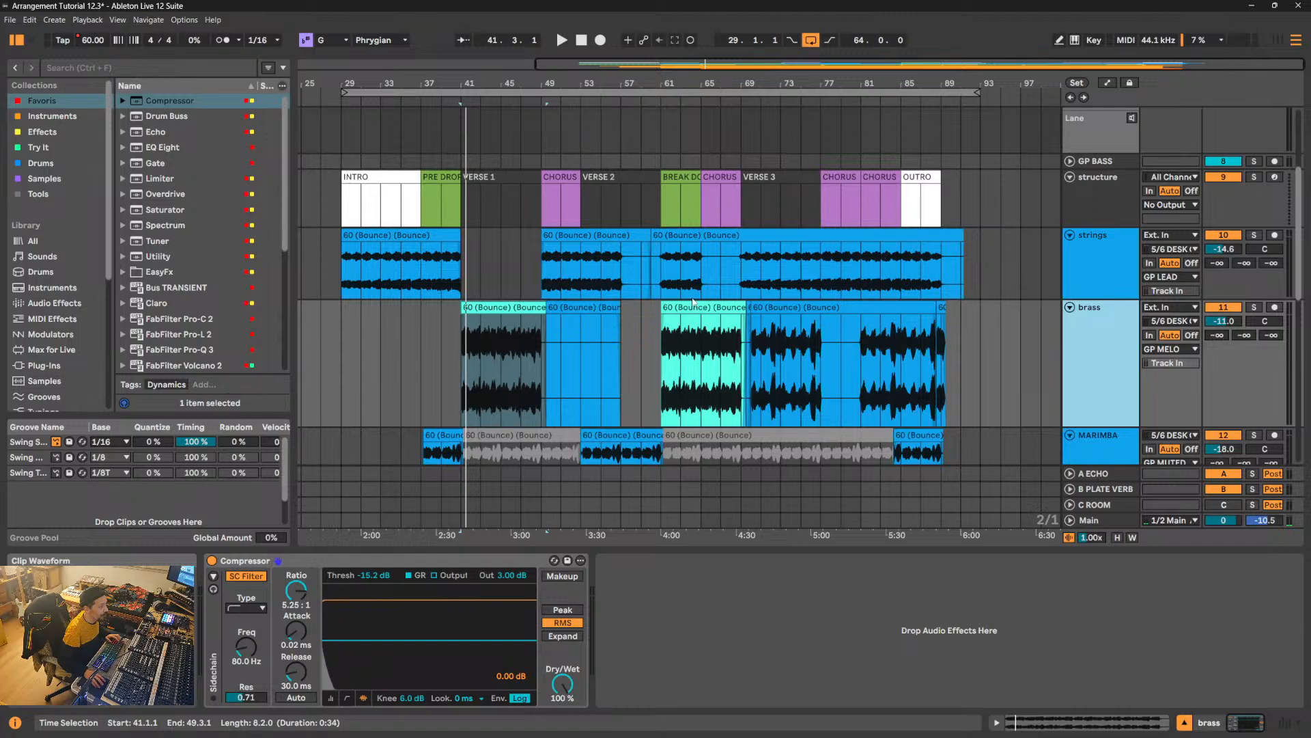
# - Play the full arrangement from the Break Down at 61.1.1
pyautogui.scroll(-1, 767, 276)
pyautogui.scroll(-1, 767, 276)
pyautogui.click(719, 285)
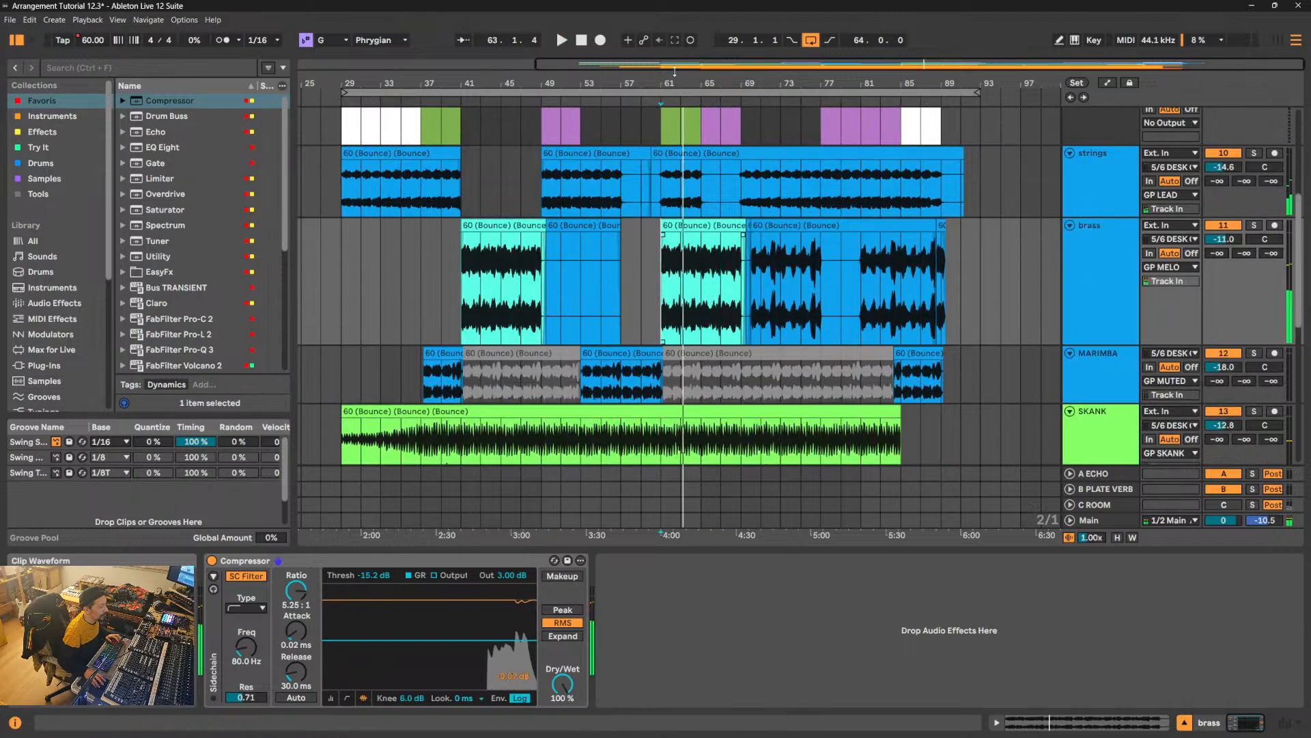
pyautogui.press('space')
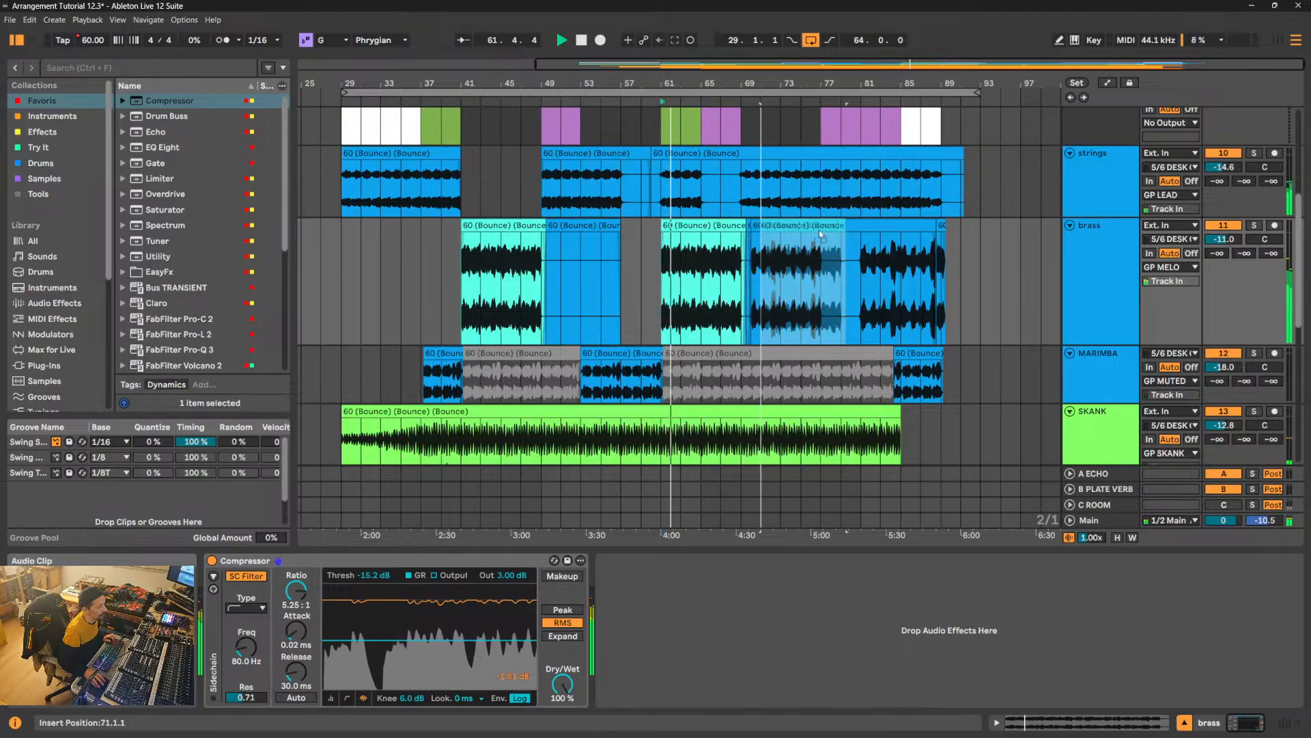
# - Place a copy of the aqua brass clip at 81.1.1 and remove the old brass from 70.1.1 to 78.1.1
pyautogui.click(898, 237)
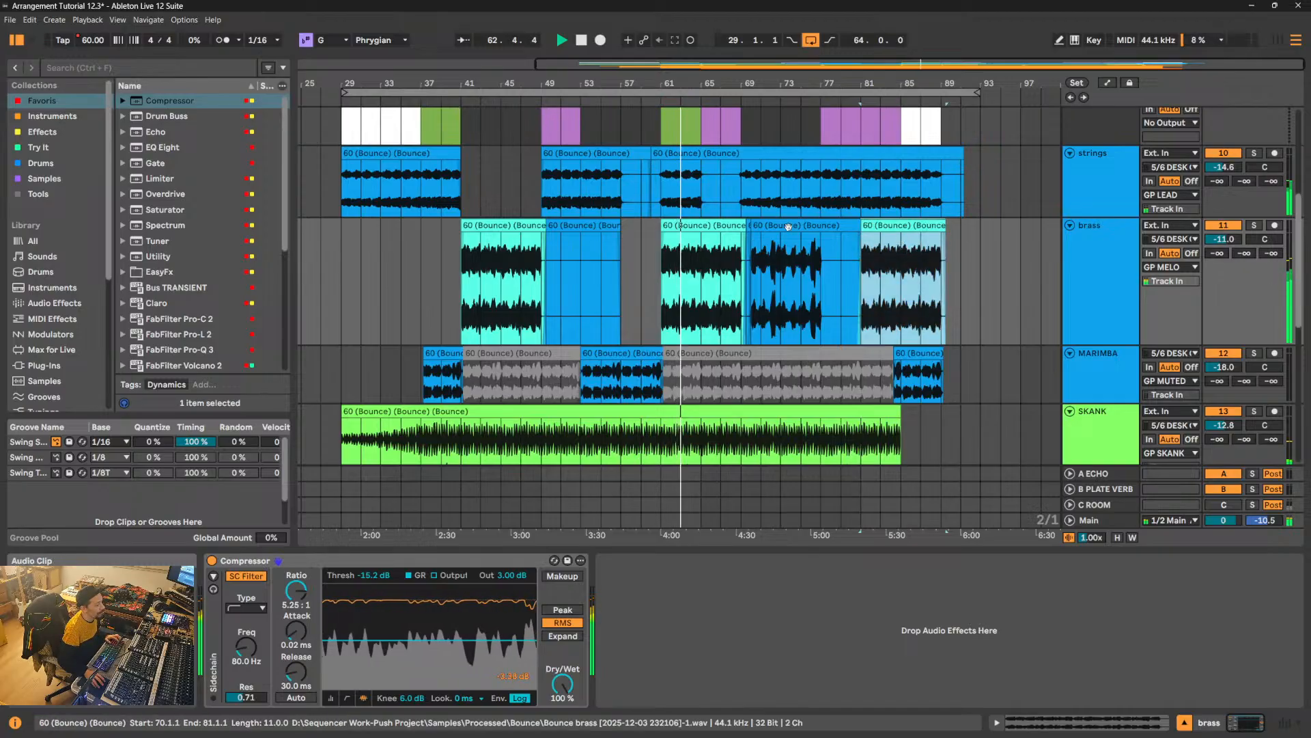
pyautogui.moveTo(766, 228); pyautogui.dragTo(847, 228)
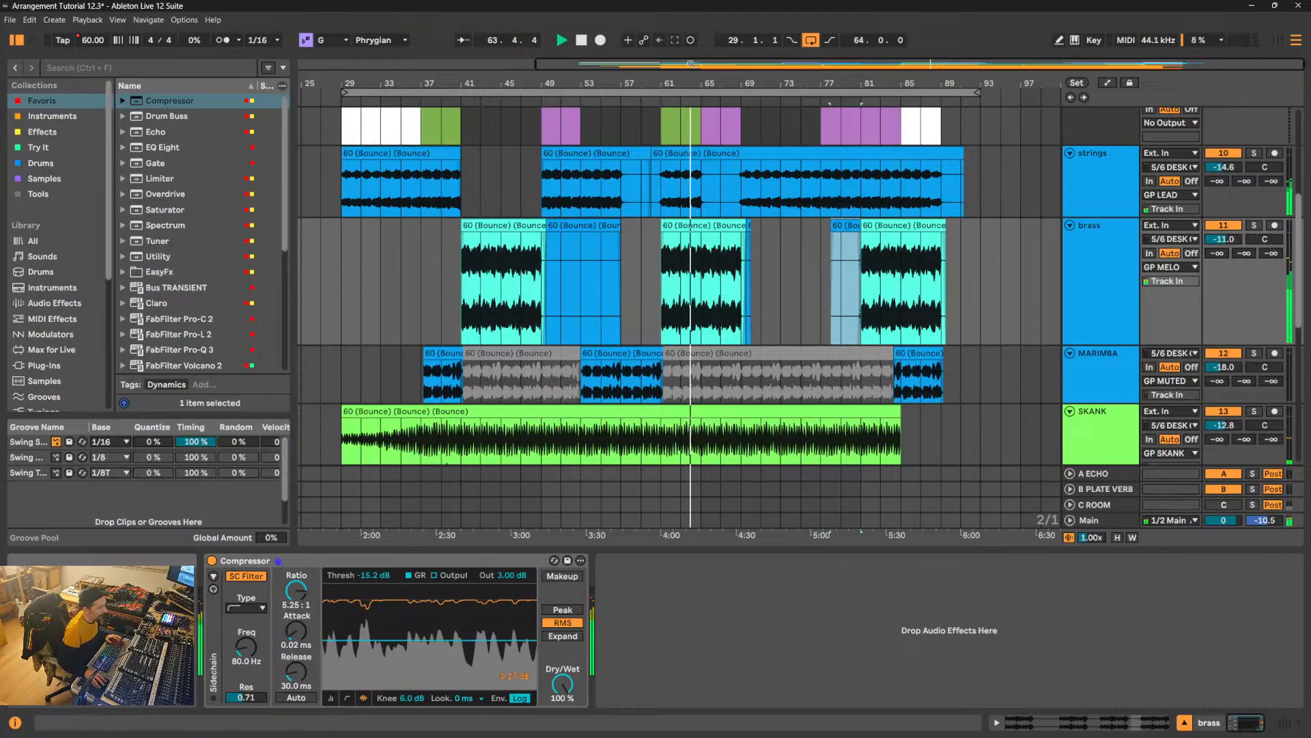
# - Try removing the brass from 61.1.1 to 65.1.1 and moving the remaining Chorus brass clip back to 61.1.1
pyautogui.moveTo(693, 83); pyautogui.dragTo(726, 106)
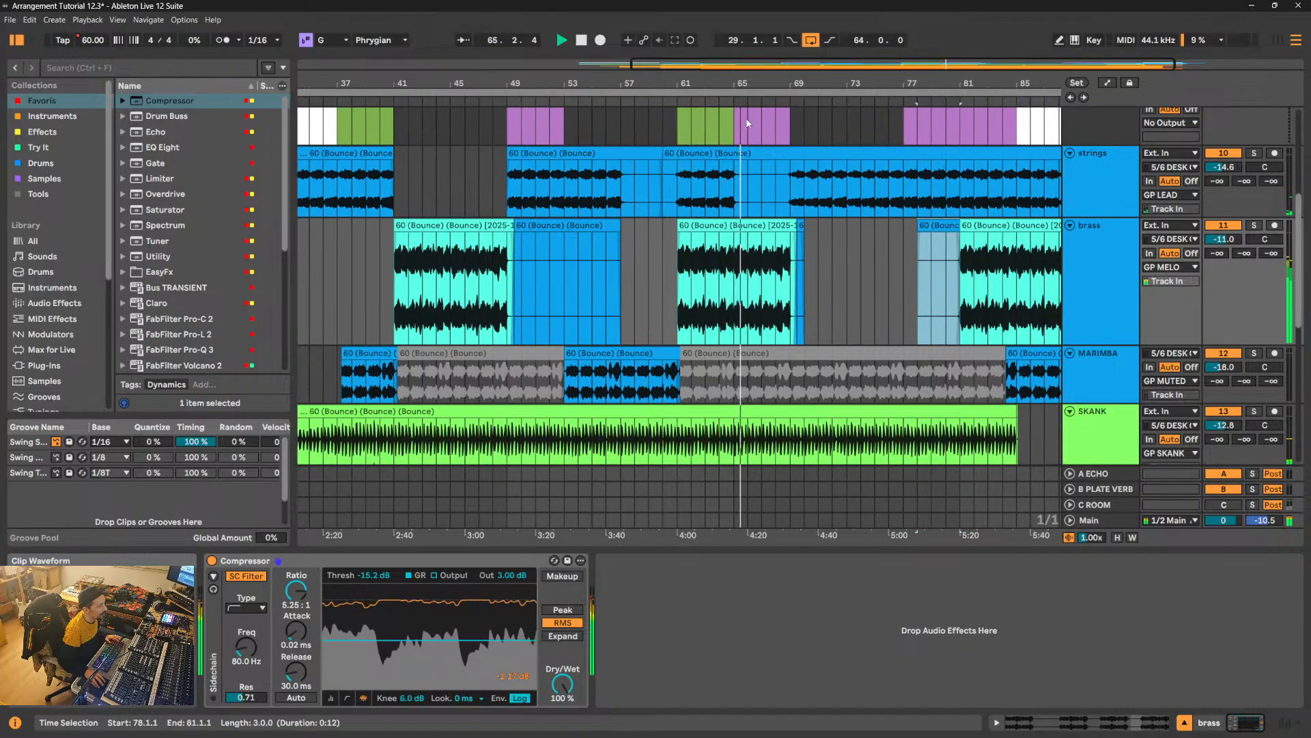
pyautogui.moveTo(726, 83); pyautogui.dragTo(725, 101)
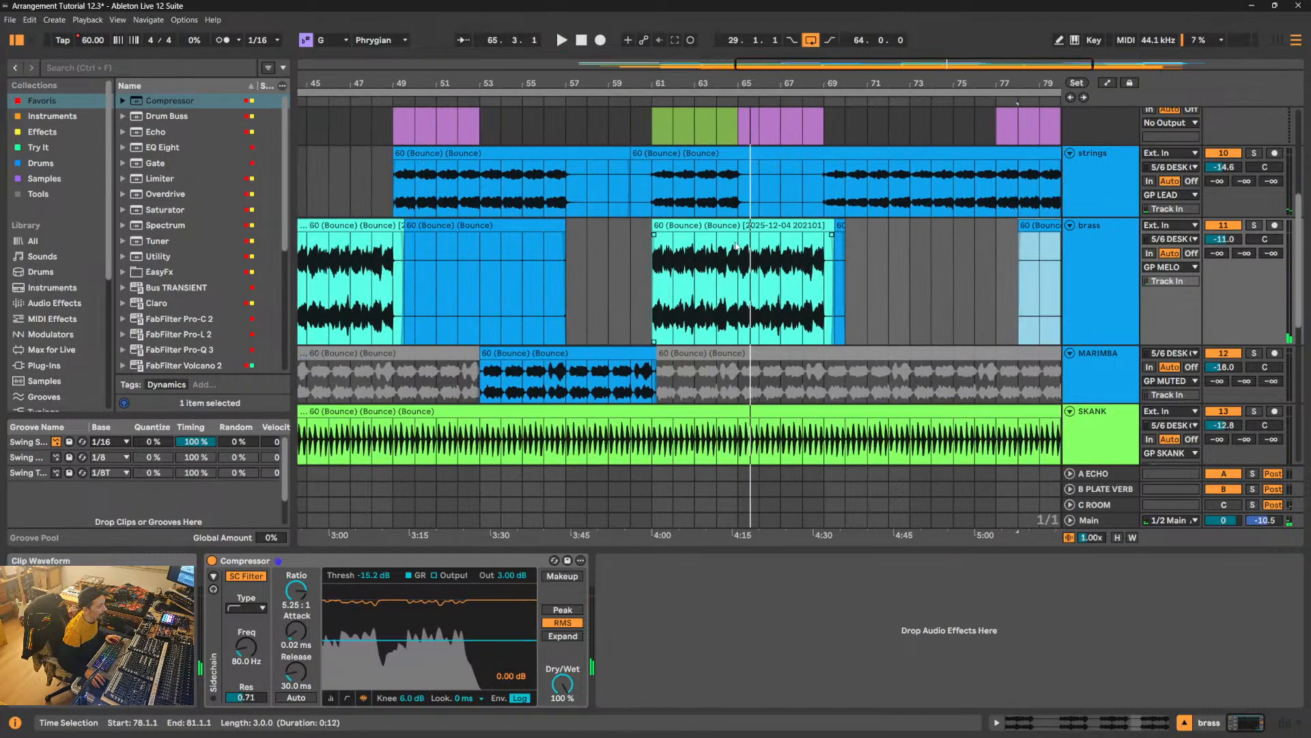
pyautogui.moveTo(736, 246); pyautogui.dragTo(667, 245)
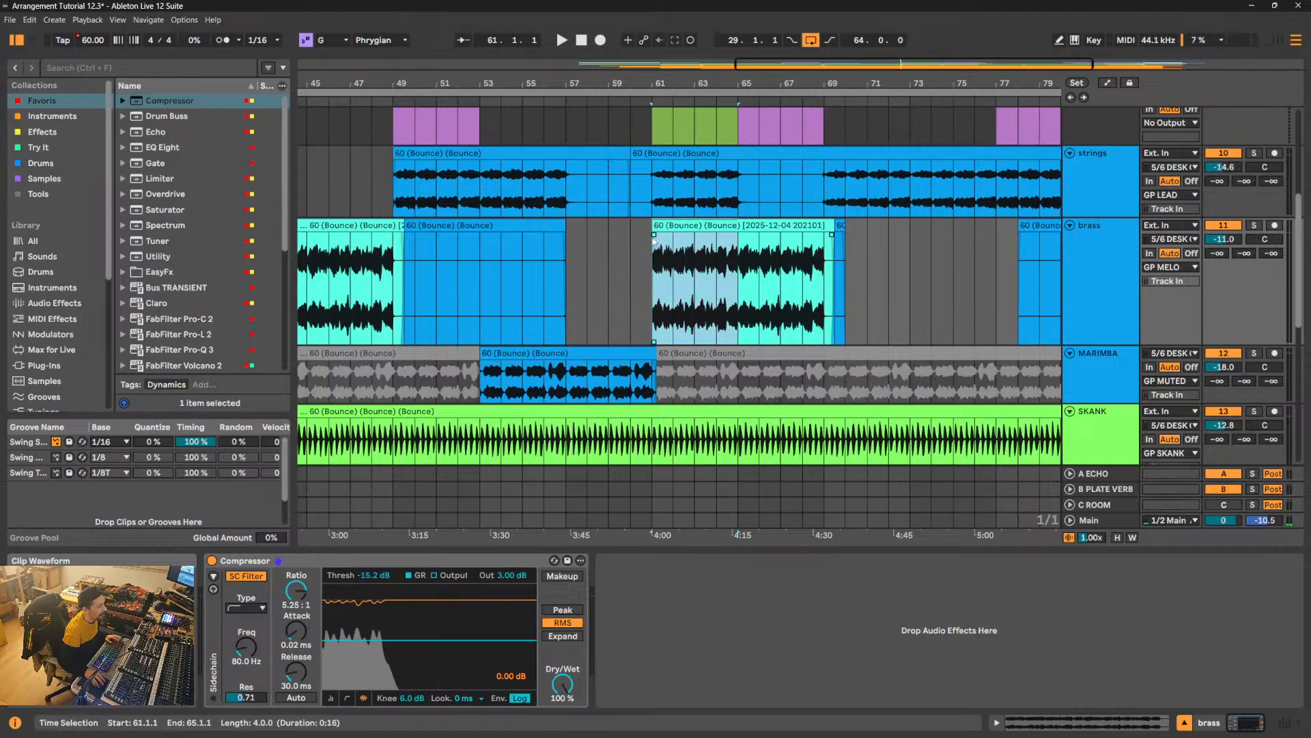
pyautogui.press('Delete')
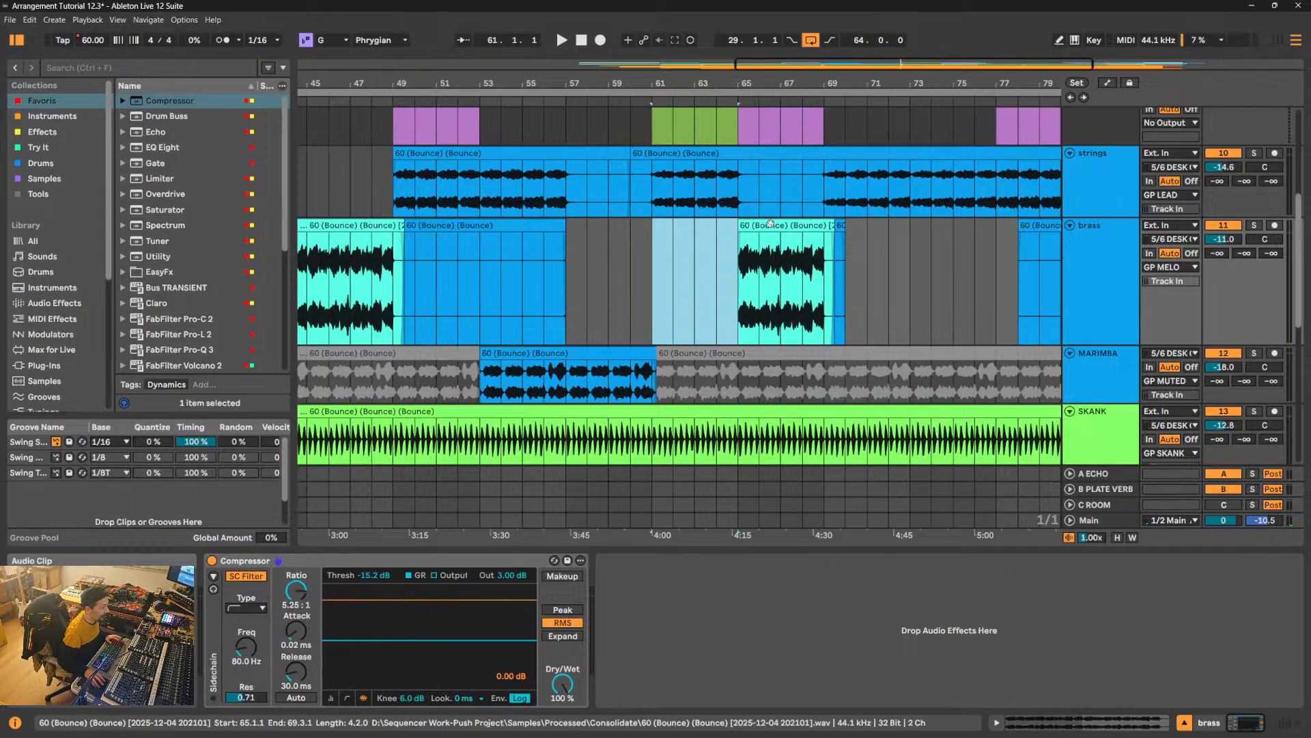
pyautogui.moveTo(770, 224); pyautogui.dragTo(687, 236)
# - Play the brass clip moved under the Break Down, and undo both its move and the preceding brass deletion
pyautogui.press('space')
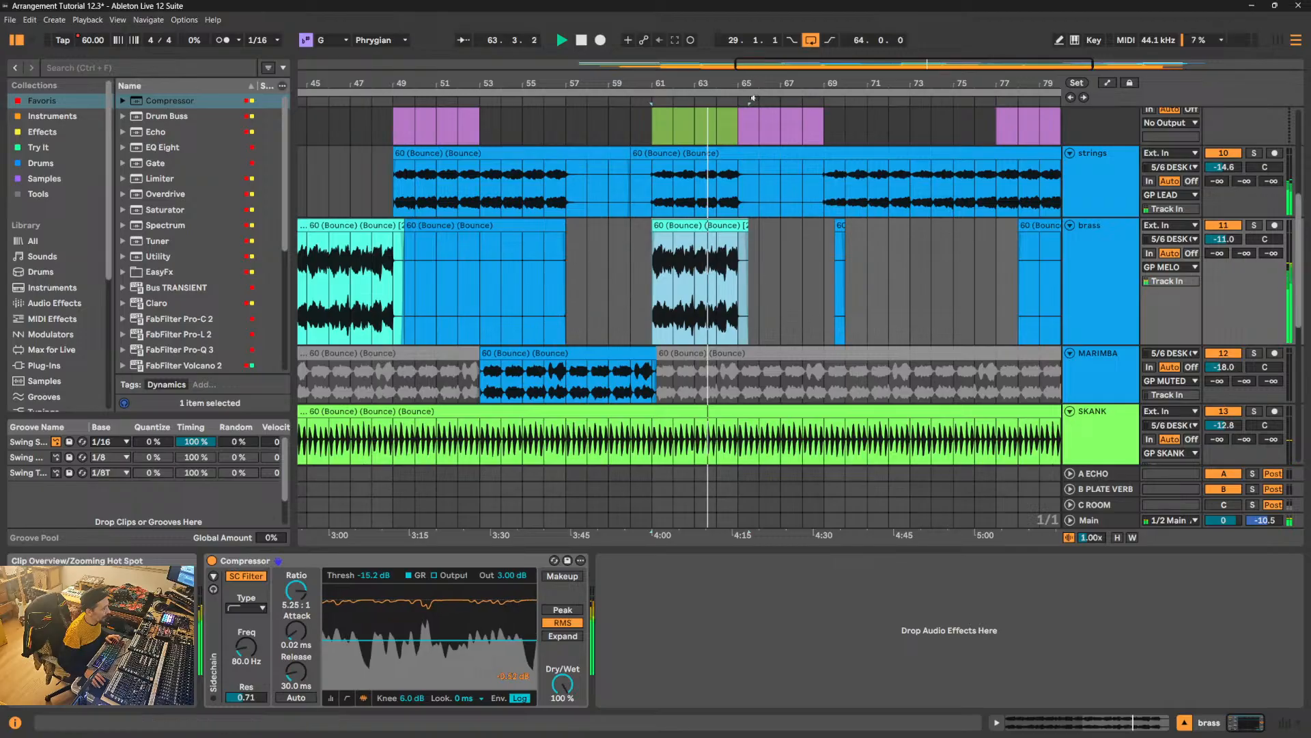
pyautogui.press('z')
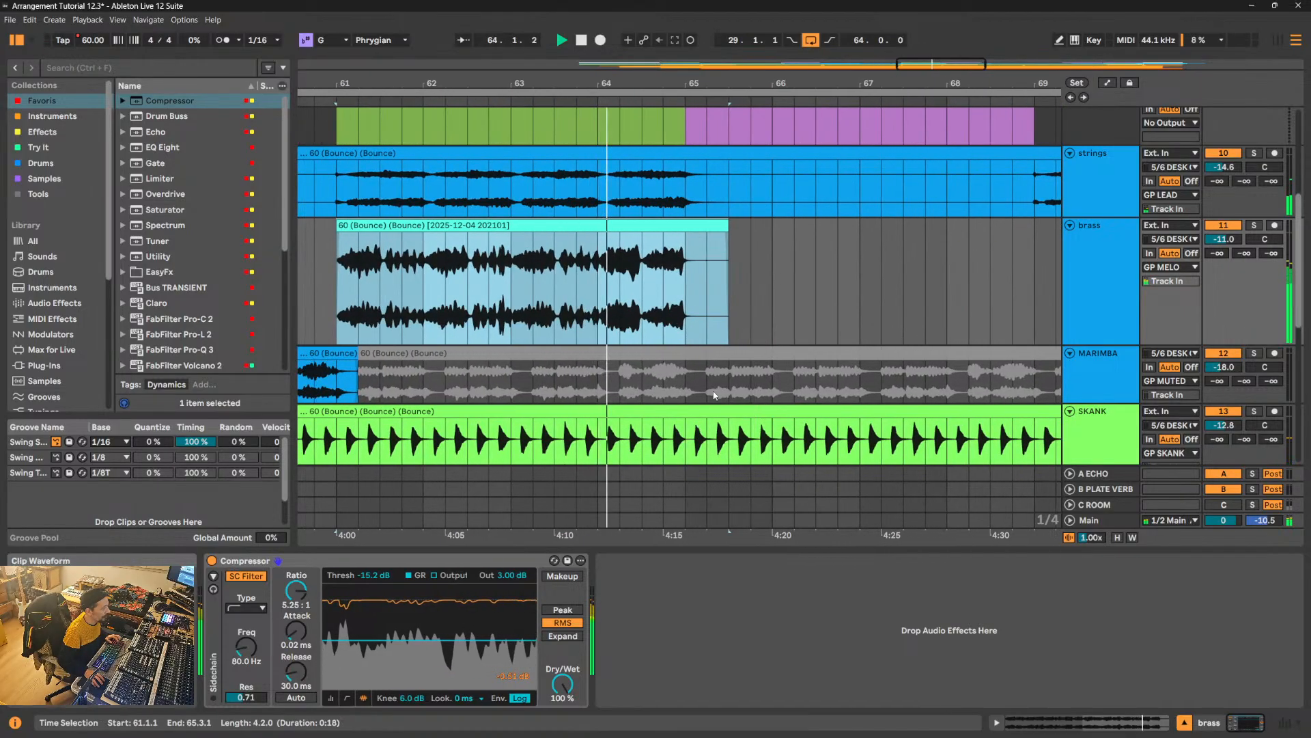
pyautogui.click(707, 381)
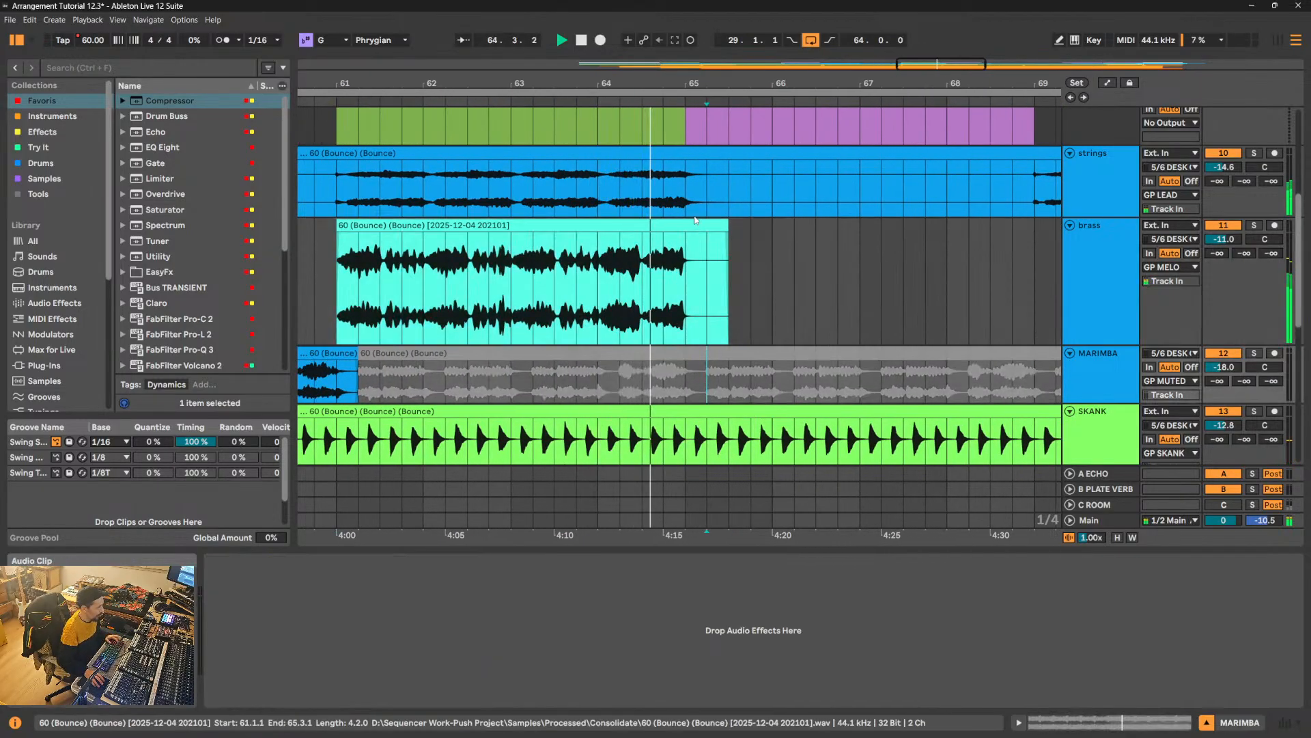
pyautogui.press('x')
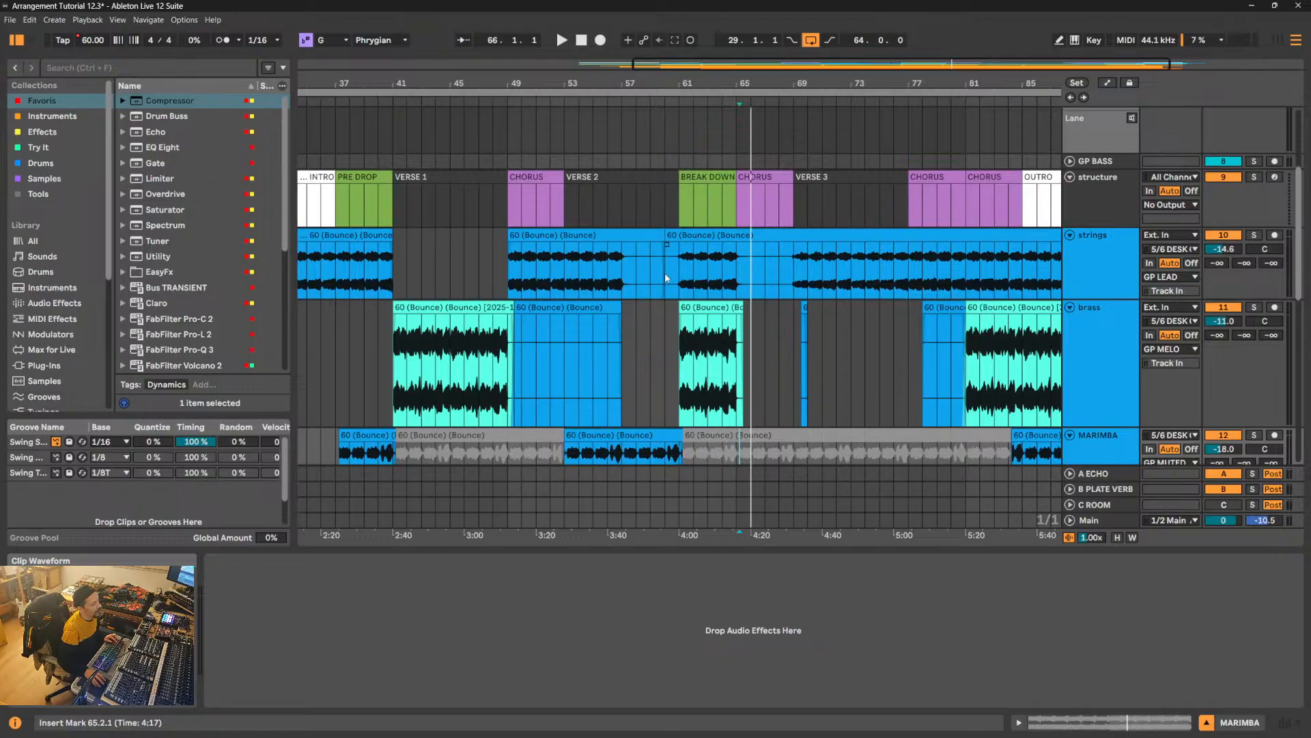
pyautogui.hotkey('ctrl', 'z')
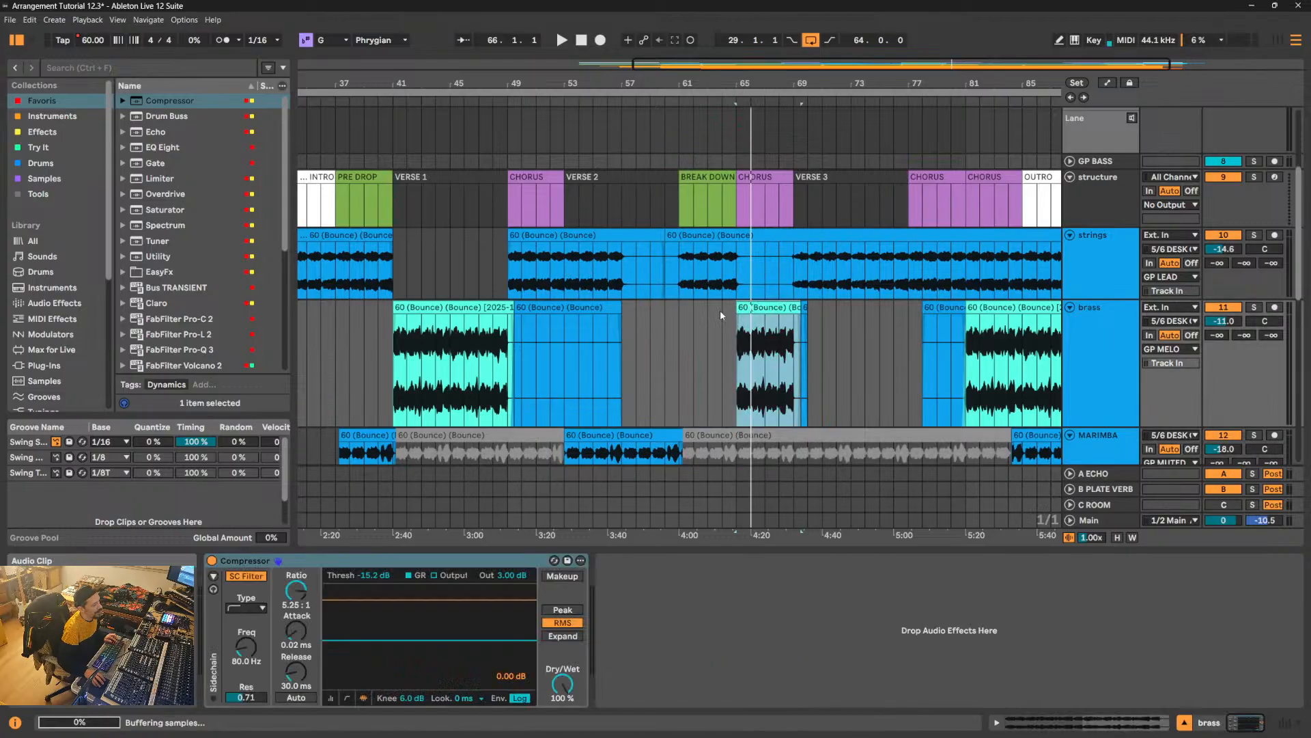
pyautogui.hotkey('ctrl', 'z')
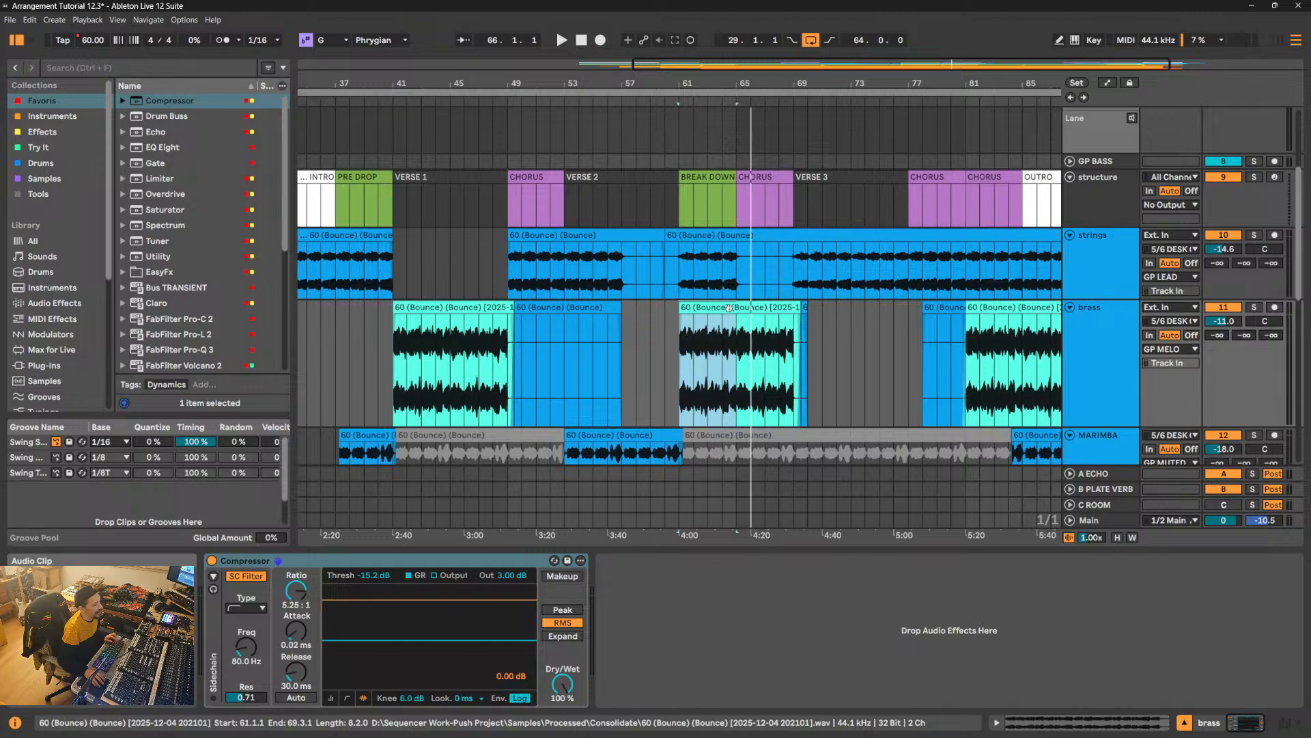
# - Delete the brass from 61.1.1 to 65.1.1 under the Break Down, keeping the Chorus part in place
pyautogui.click(729, 308)
pyautogui.moveTo(732, 320); pyautogui.dragTo(676, 331)
pyautogui.press('Delete')
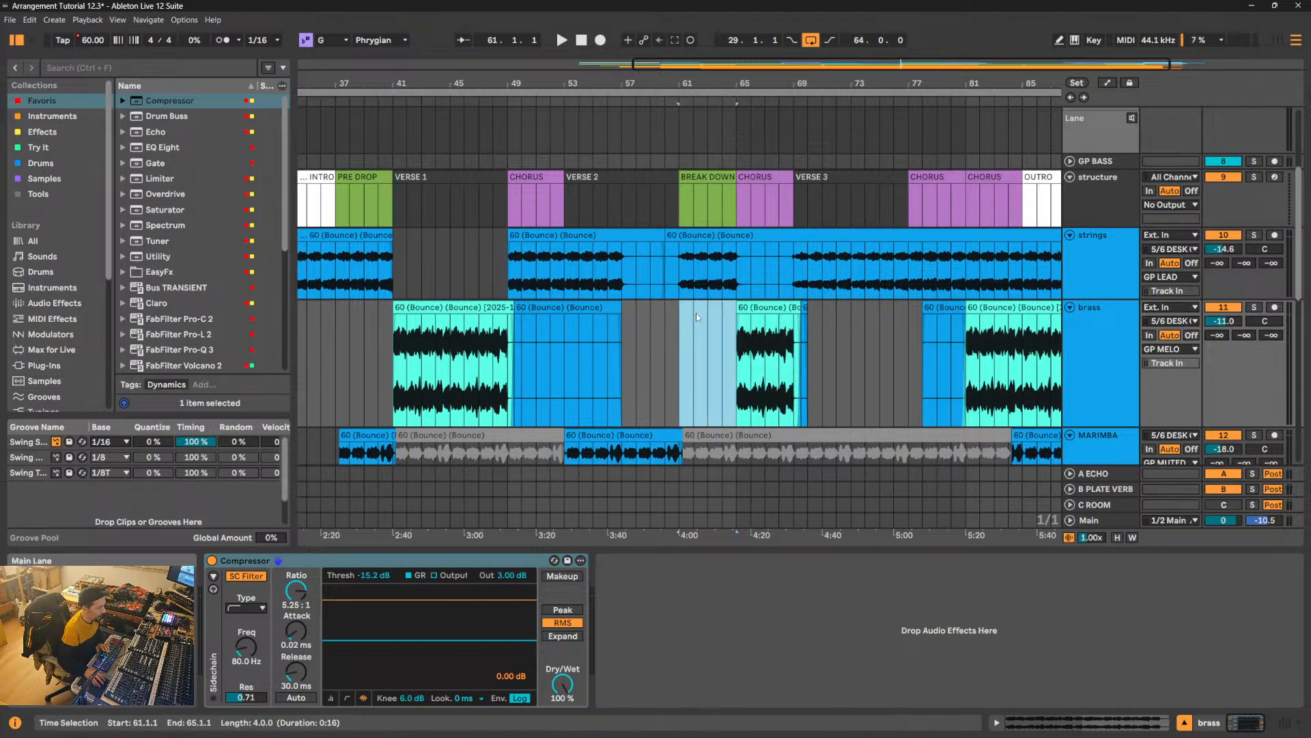
# - Play from 64.1.1 to hear the brass enter at 65.1.1, between the Break Down and the Chorus
pyautogui.click(723, 331)
pyautogui.press('space')
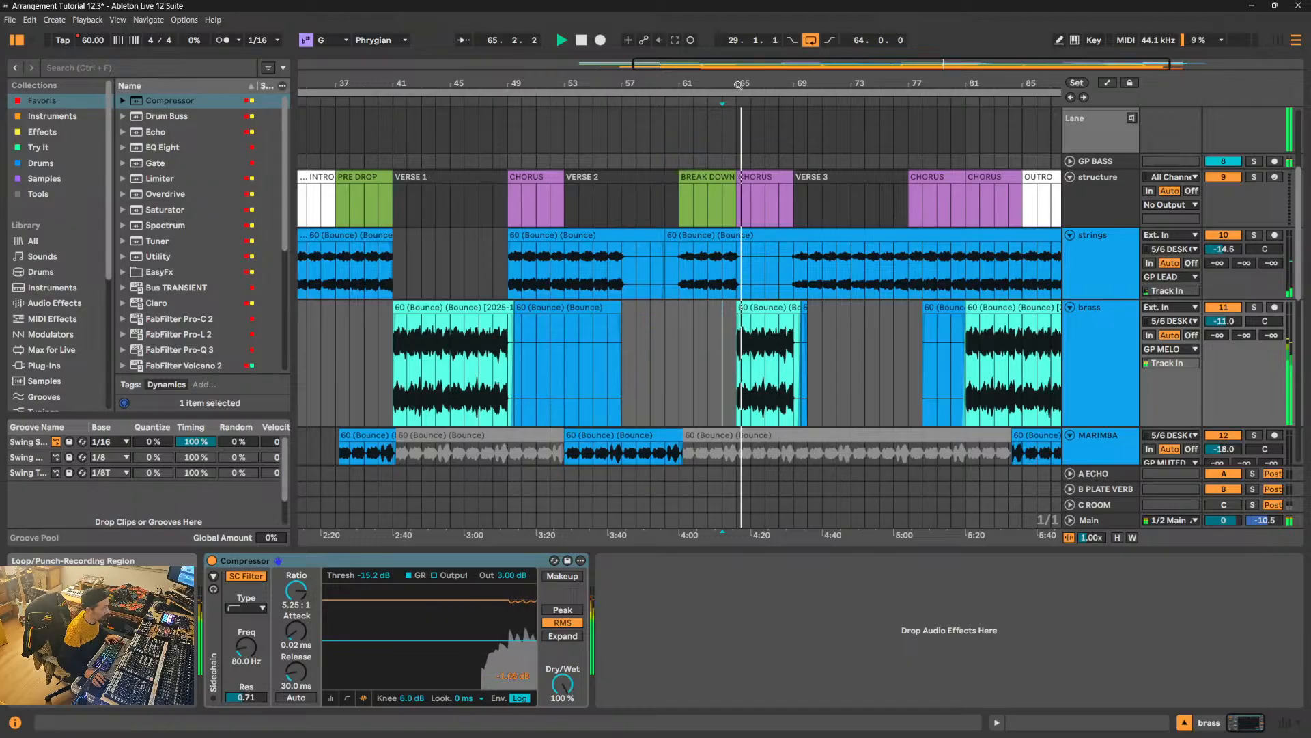
pyautogui.moveTo(738, 84); pyautogui.dragTo(739, 205)
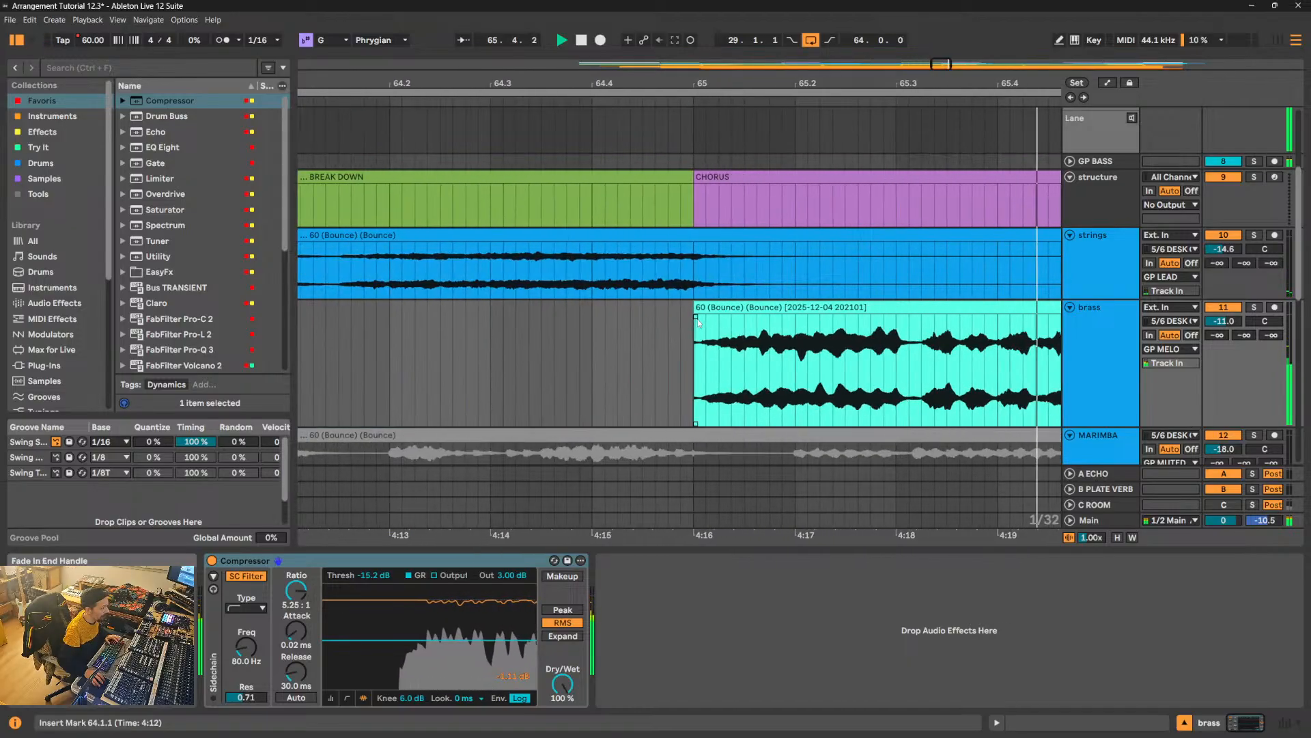
pyautogui.moveTo(693, 84); pyautogui.dragTo(599, 2)
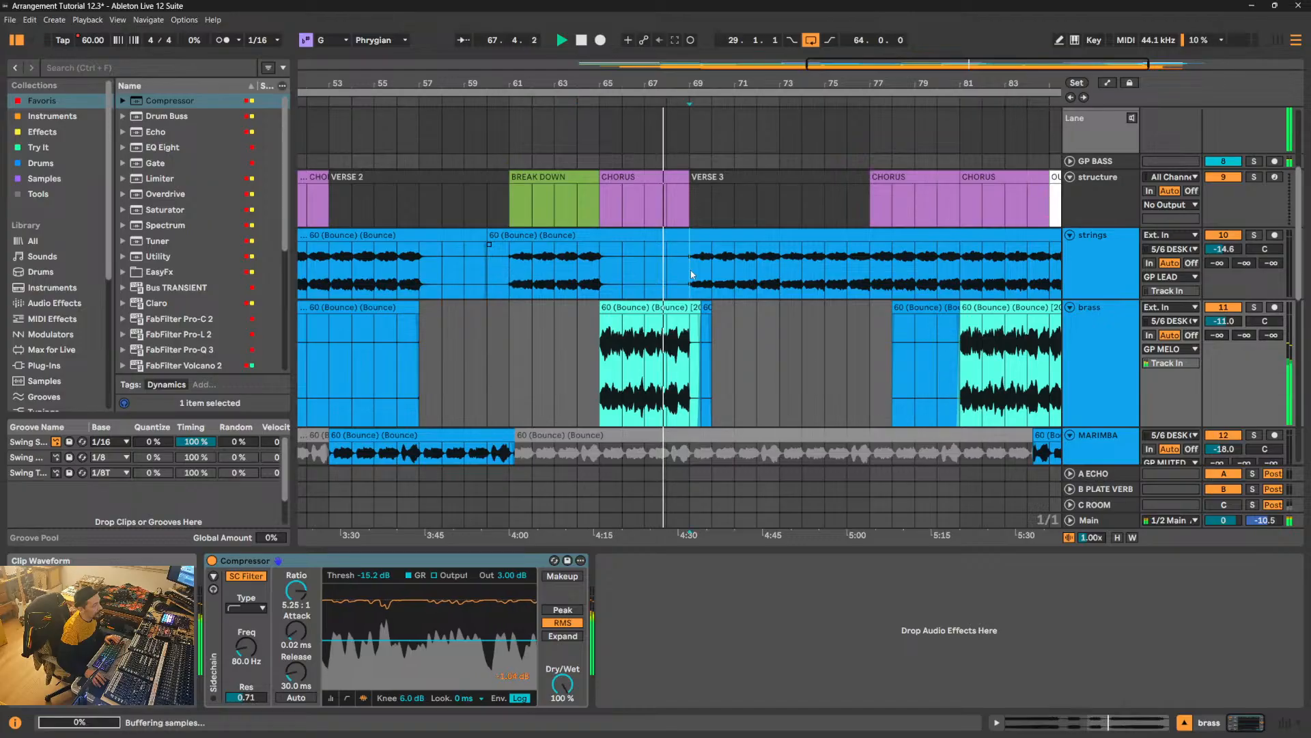
# - Try deleting the strings from 69.1.1 to 73.1.1 at the start of Verse 3, and undo the deletion
pyautogui.moveTo(690, 269); pyautogui.dragTo(771, 270)
pyautogui.press('Delete')
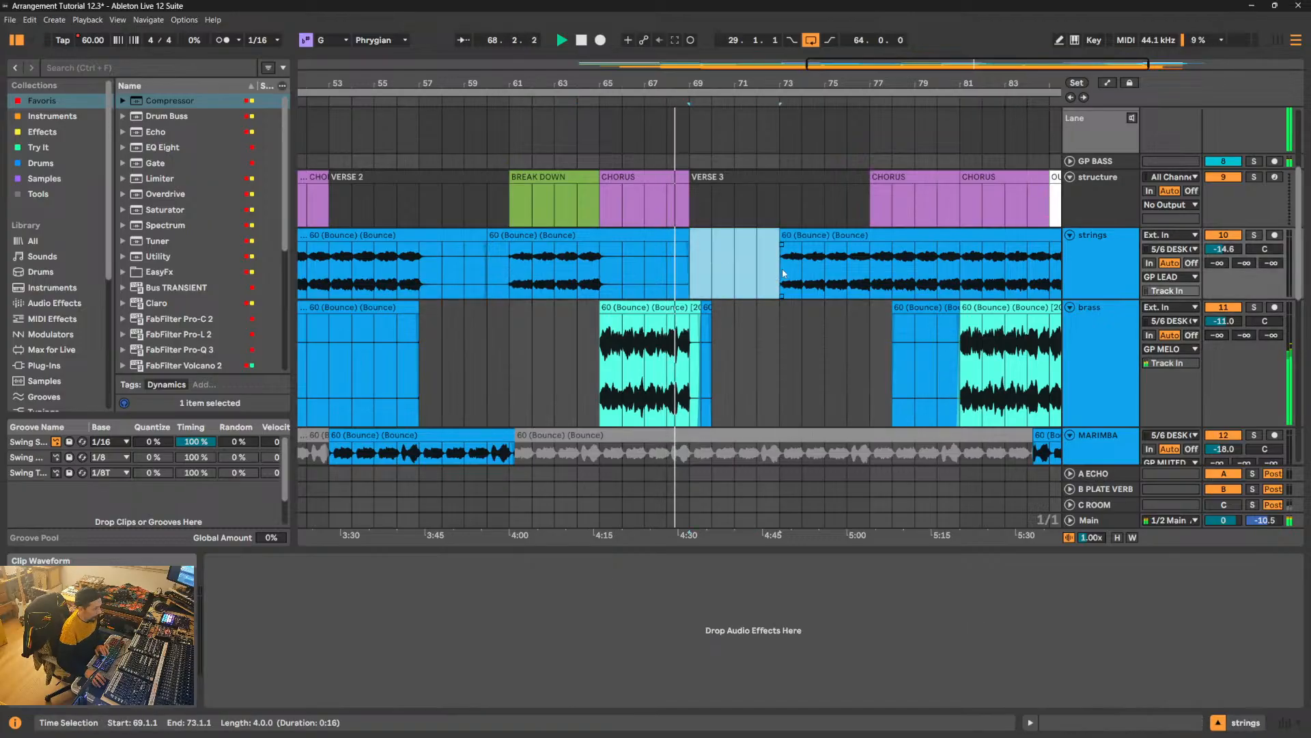
pyautogui.scroll(-3, 716, 381)
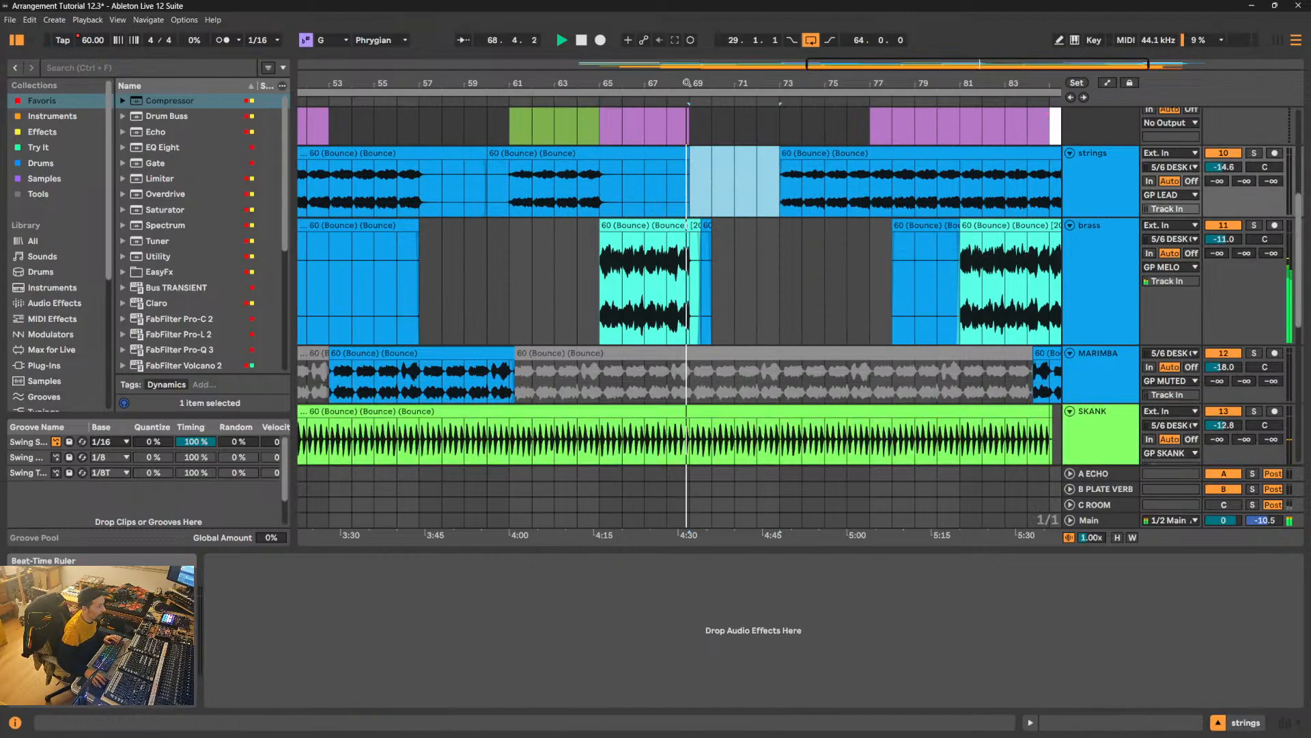
pyautogui.moveTo(701, 83); pyautogui.dragTo(701, 140)
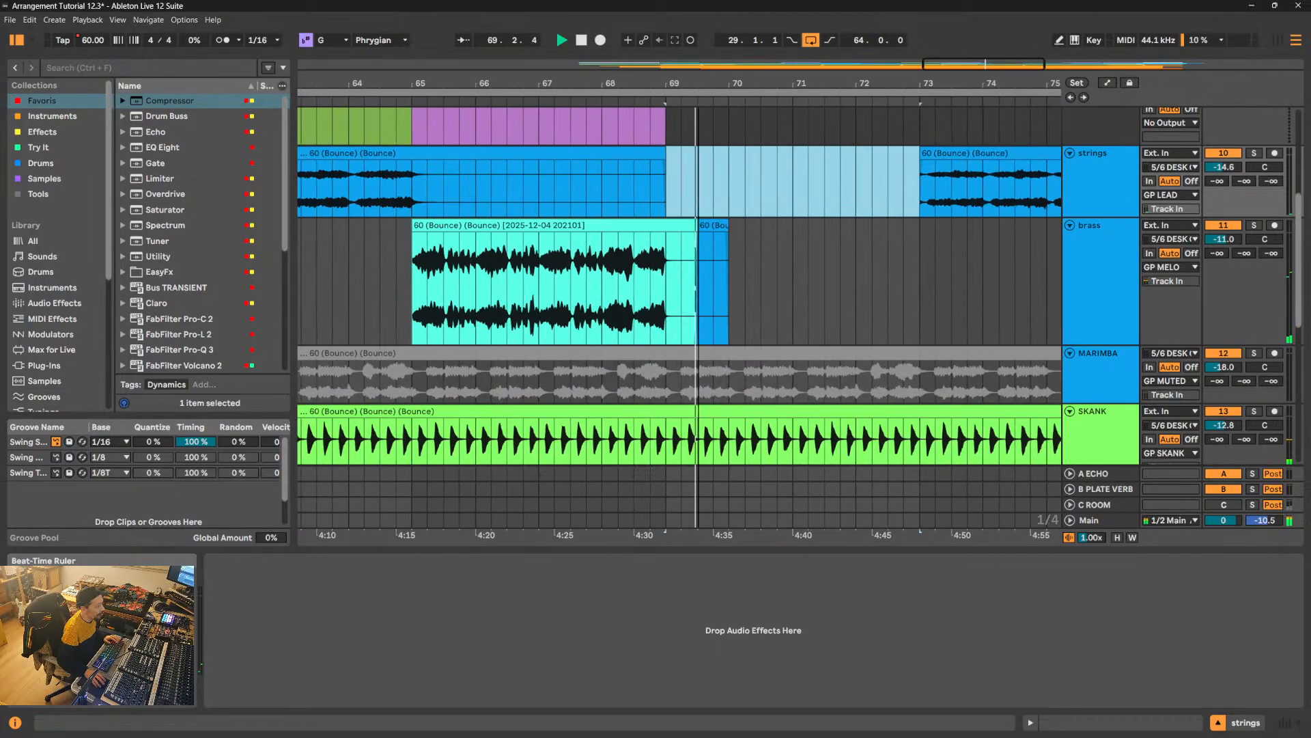
pyautogui.press('space')
pyautogui.click(681, 385)
pyautogui.hscroll(-3, 679, 382)
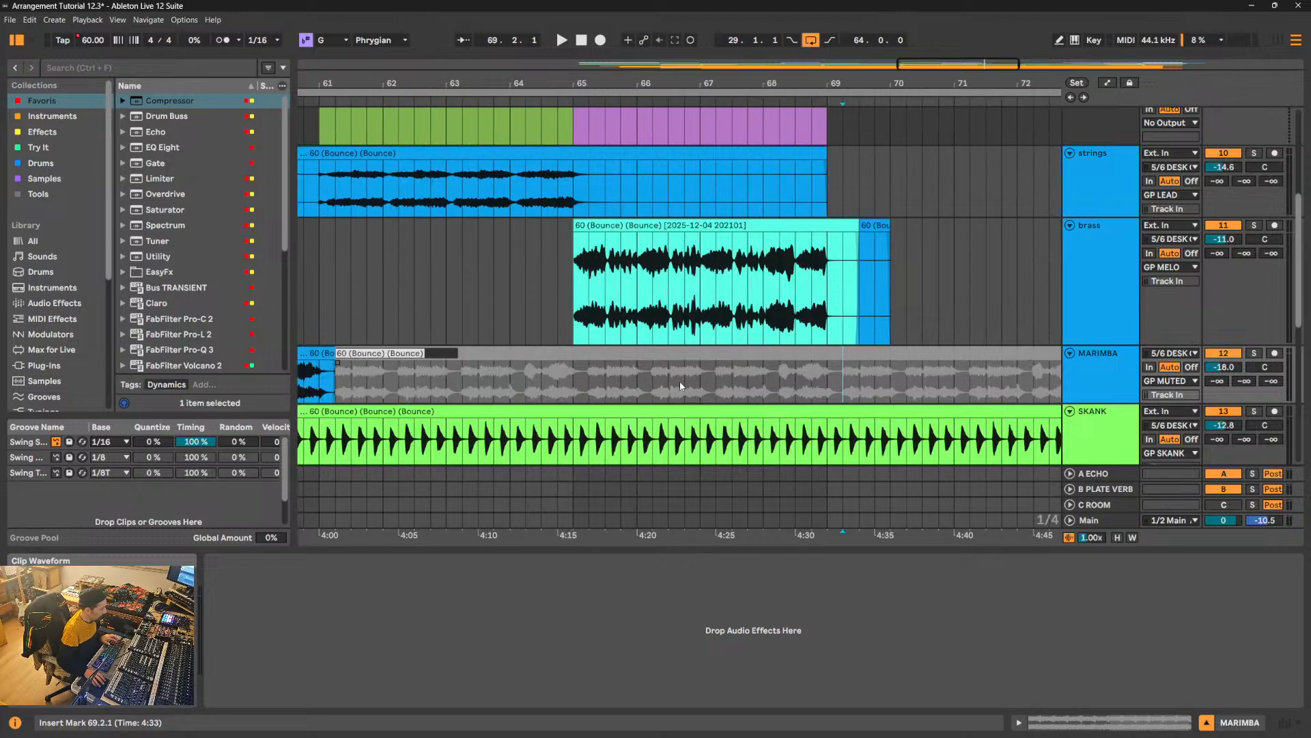
pyautogui.hotkey('ctrl', 'z')
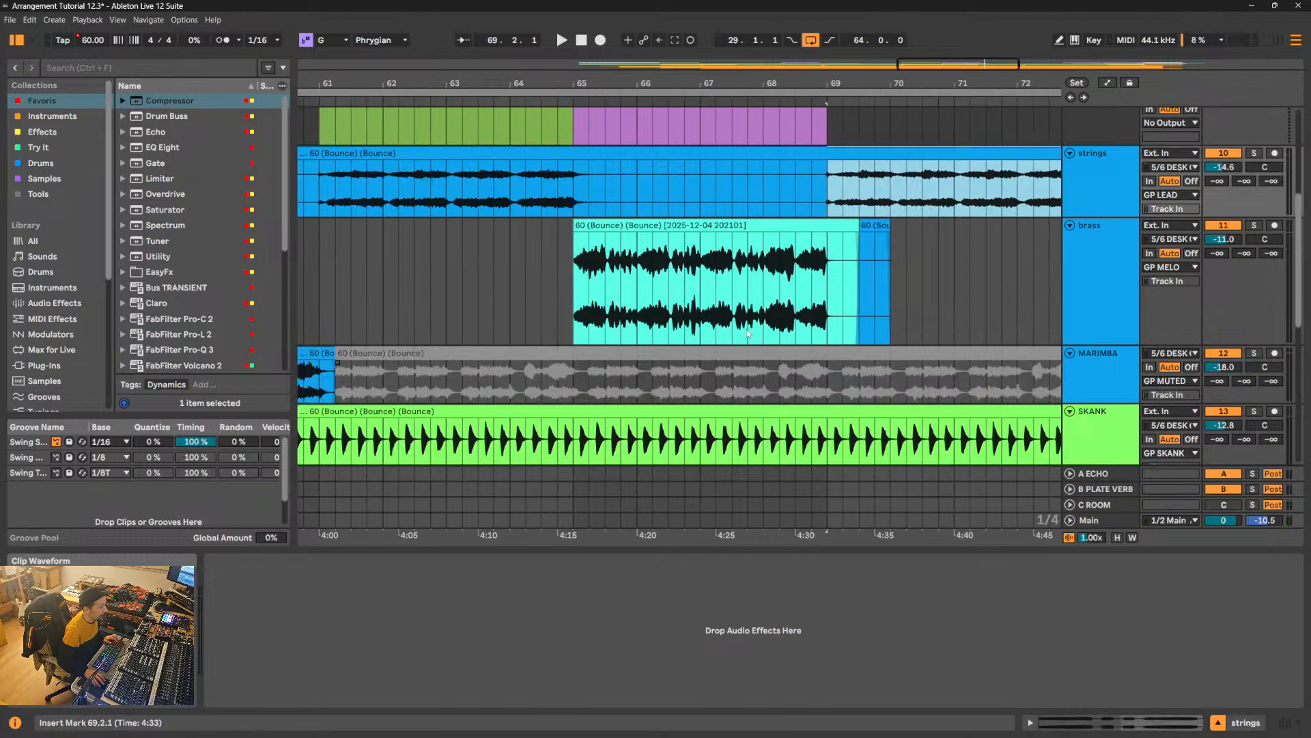
# - Split the deactivated marimba clip at 69.2.1 and reactivate the part from there to 84.2.1
pyautogui.click(842, 384)
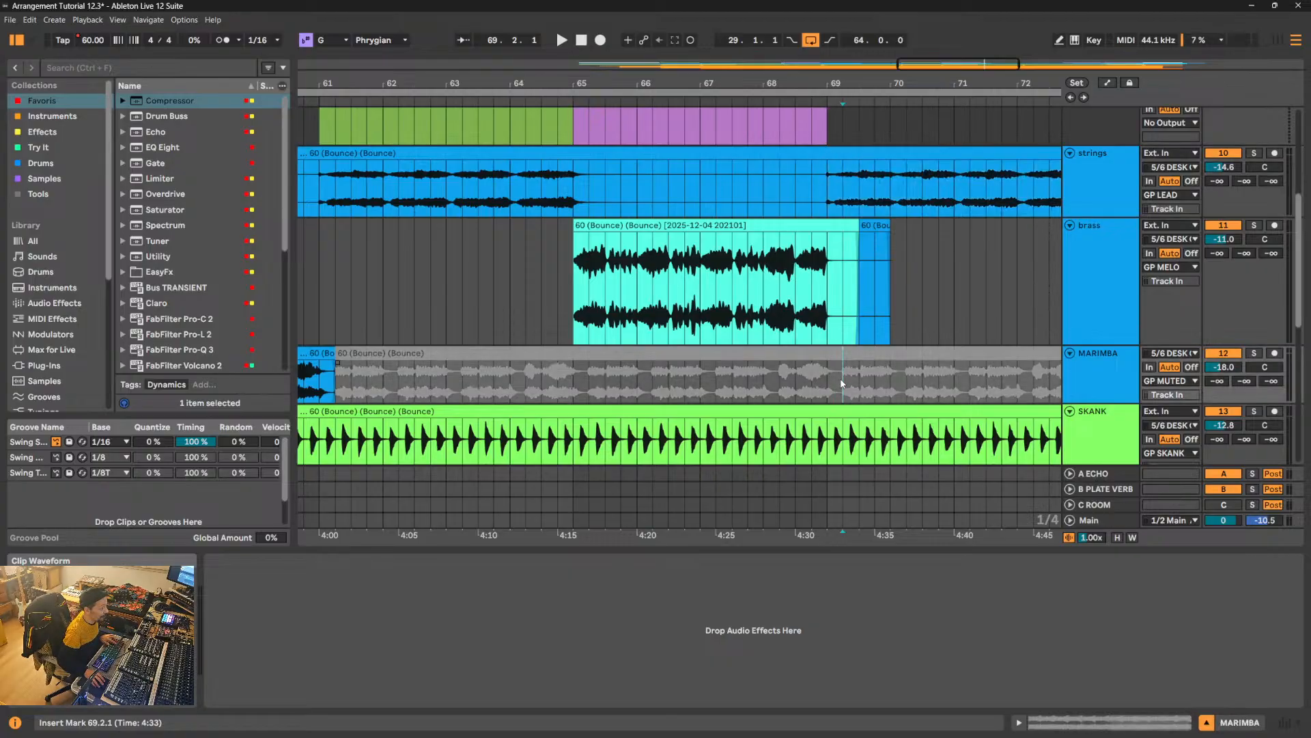
pyautogui.hotkey('ctrl', 'e')
pyautogui.click(862, 353)
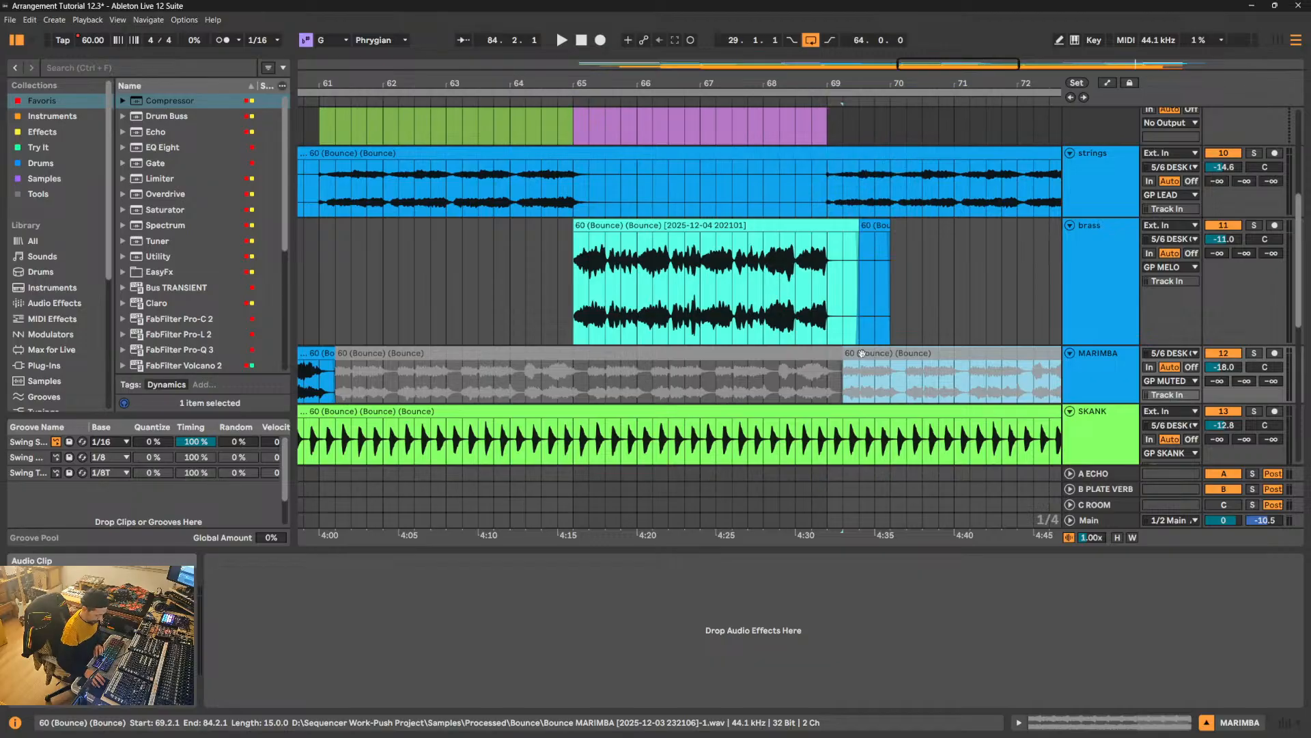
pyautogui.press('0')
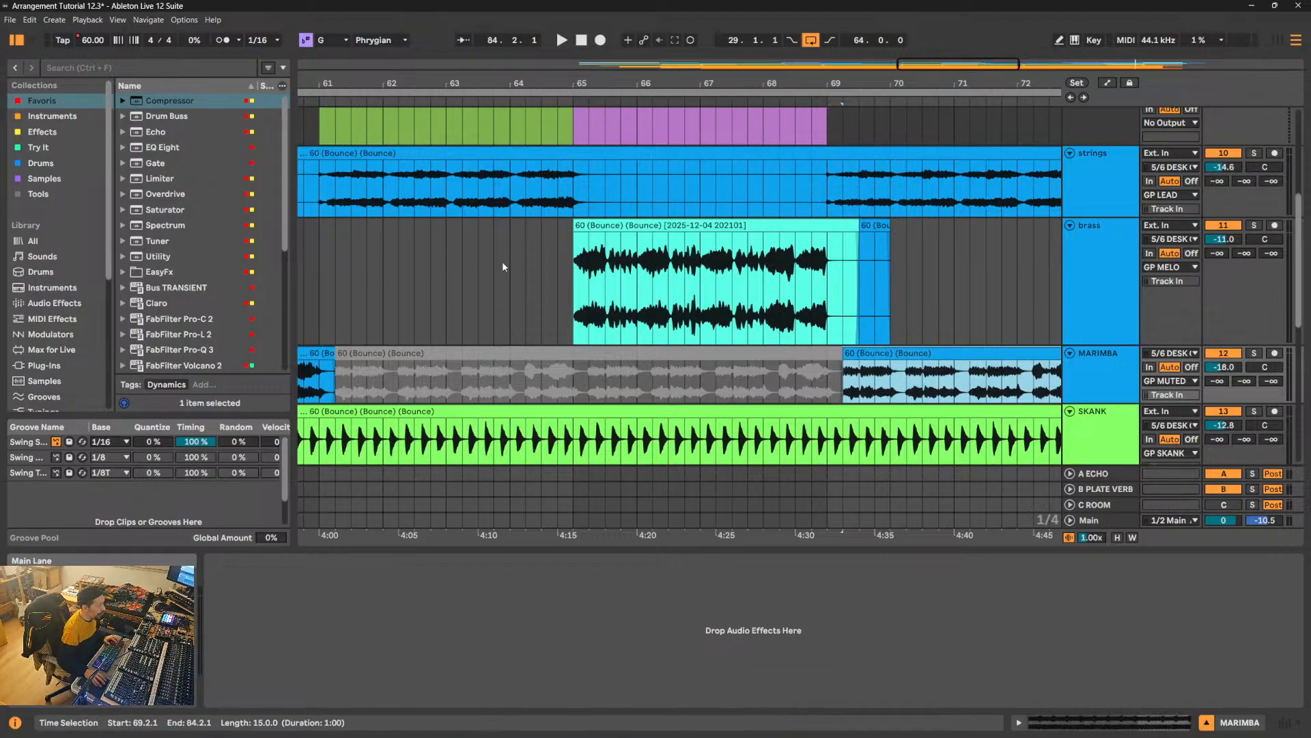
# - Play from 64.1.1 to hear the brass Chorus pass into the marimba at Verse 3
pyautogui.click(504, 265)
pyautogui.press('space')
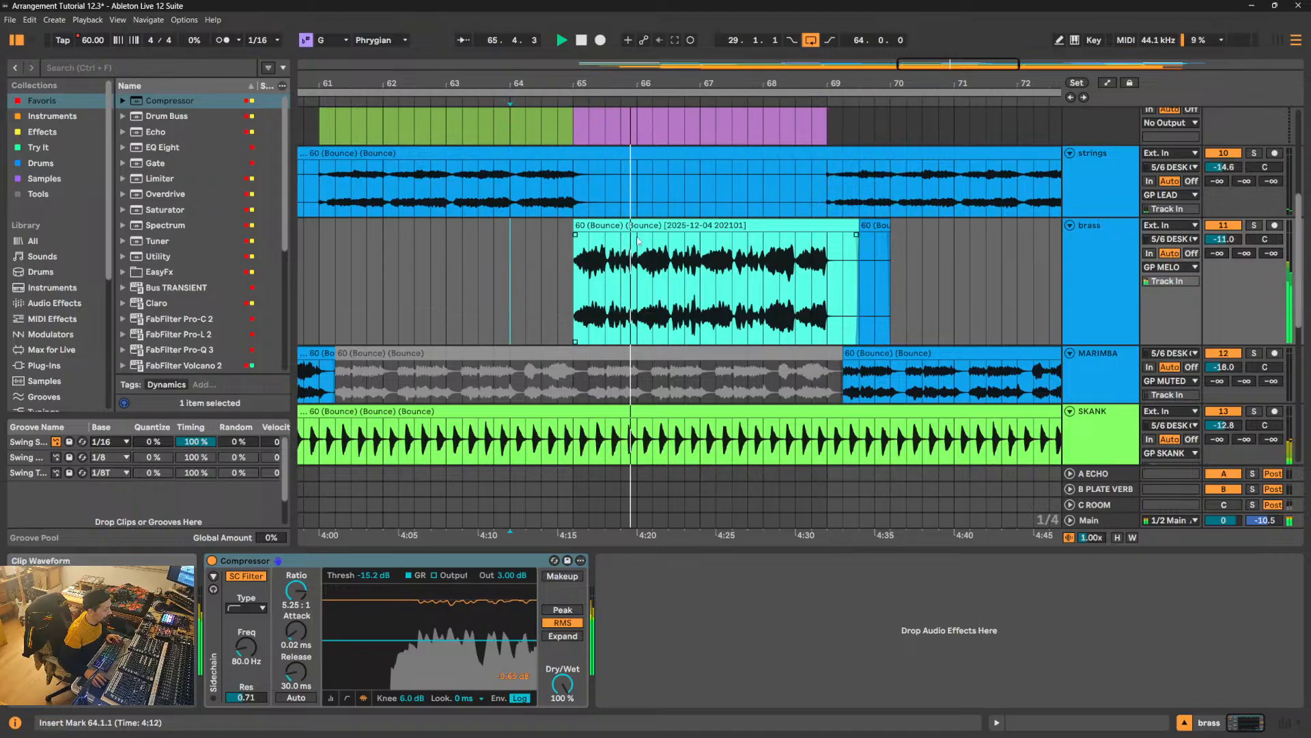
pyautogui.moveTo(614, 83); pyautogui.dragTo(506, 34)
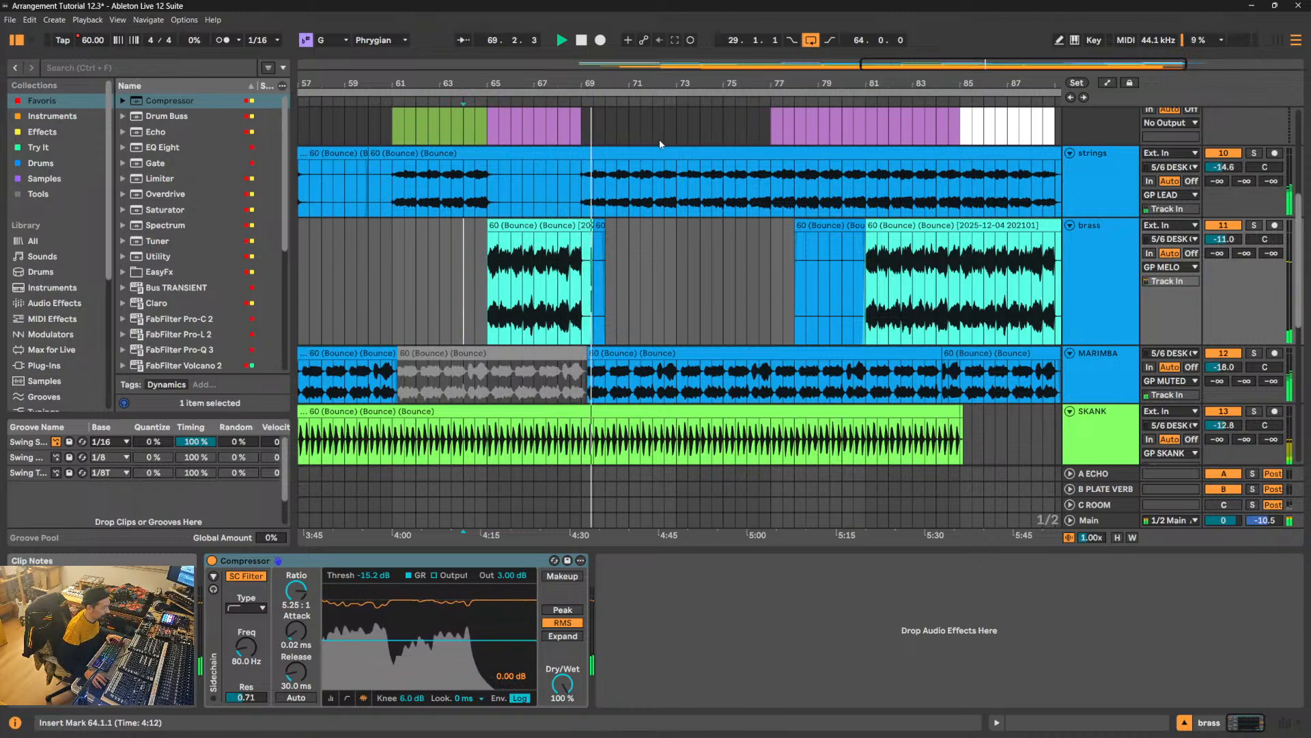
# - Delete the strings from 69.1.1 to 73.1.1 so the marimba plays without them at the start of Verse 3
pyautogui.click(583, 178)
pyautogui.moveTo(583, 182); pyautogui.dragTo(675, 184)
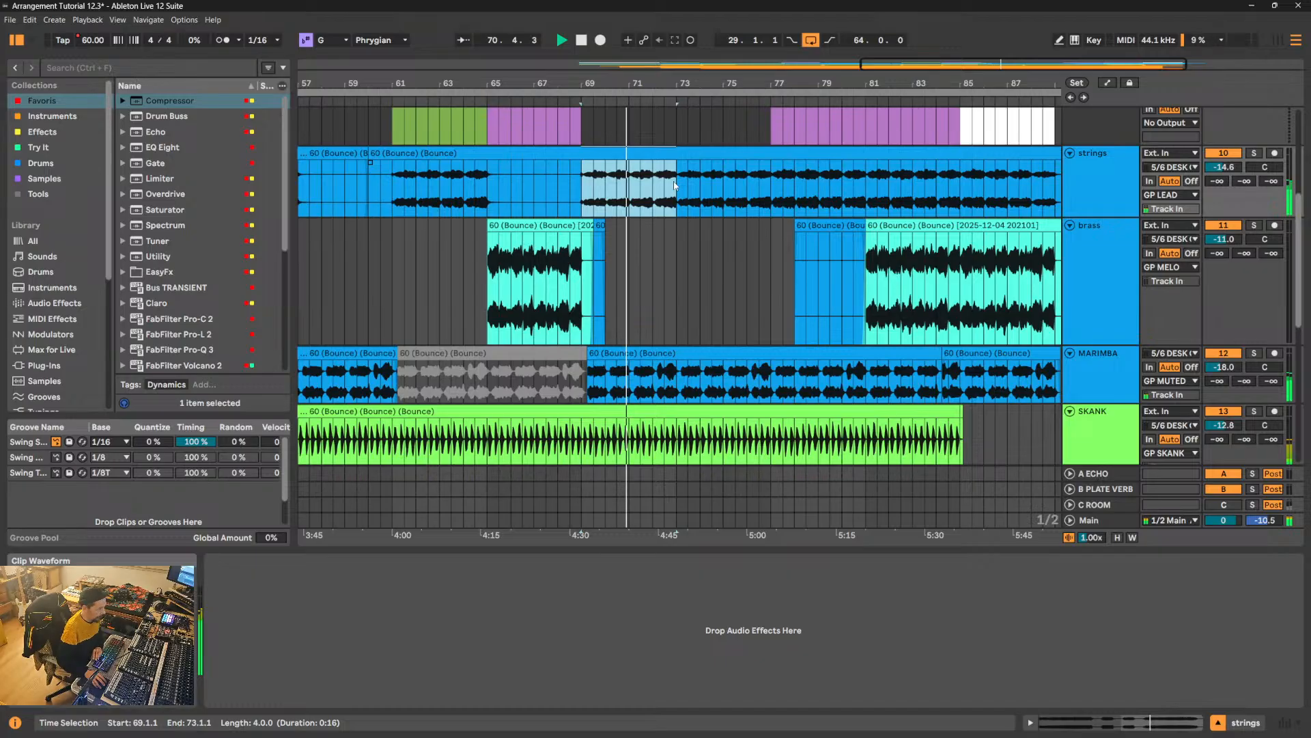
pyautogui.press('Delete')
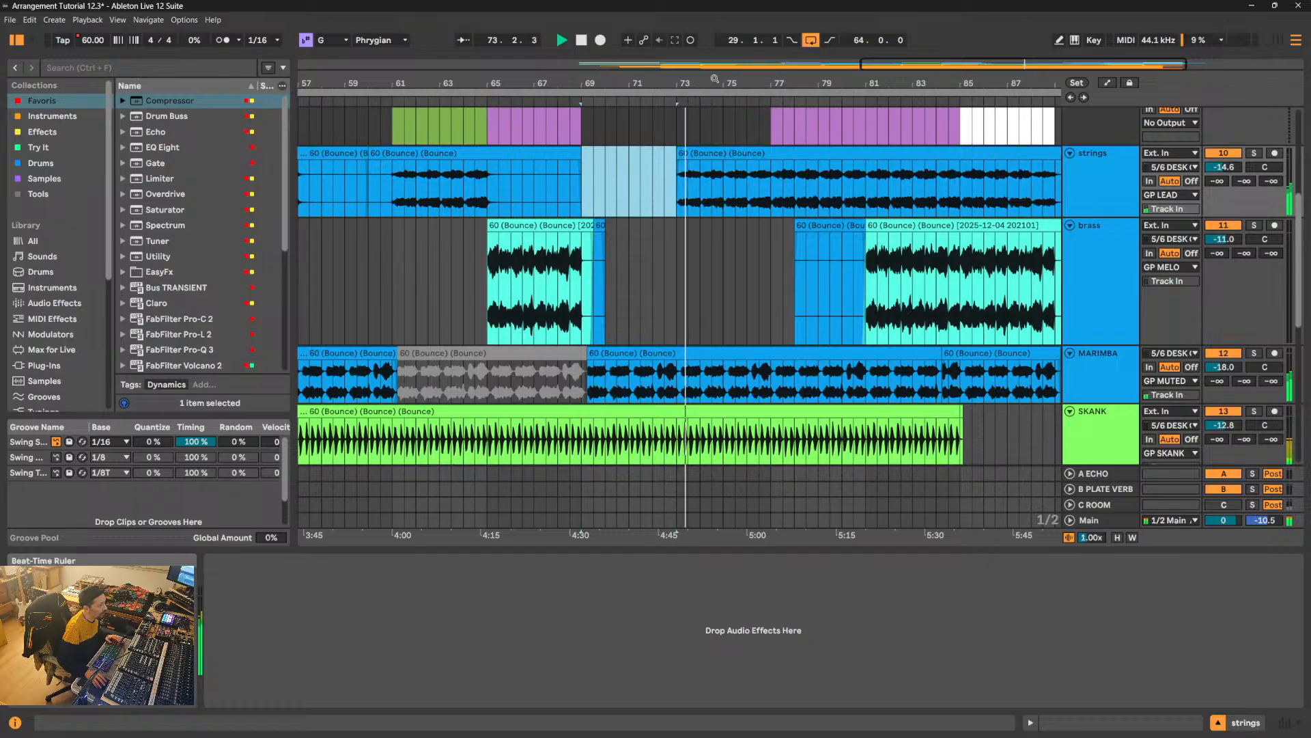
# - Set the strings track volume to -14.0 and listen through the rest of Verse 3 and the final Choruses
pyautogui.moveTo(714, 78); pyautogui.dragTo(714, 34)
pyautogui.moveTo(714, 82); pyautogui.dragTo(653, 95)
pyautogui.click(1214, 168)
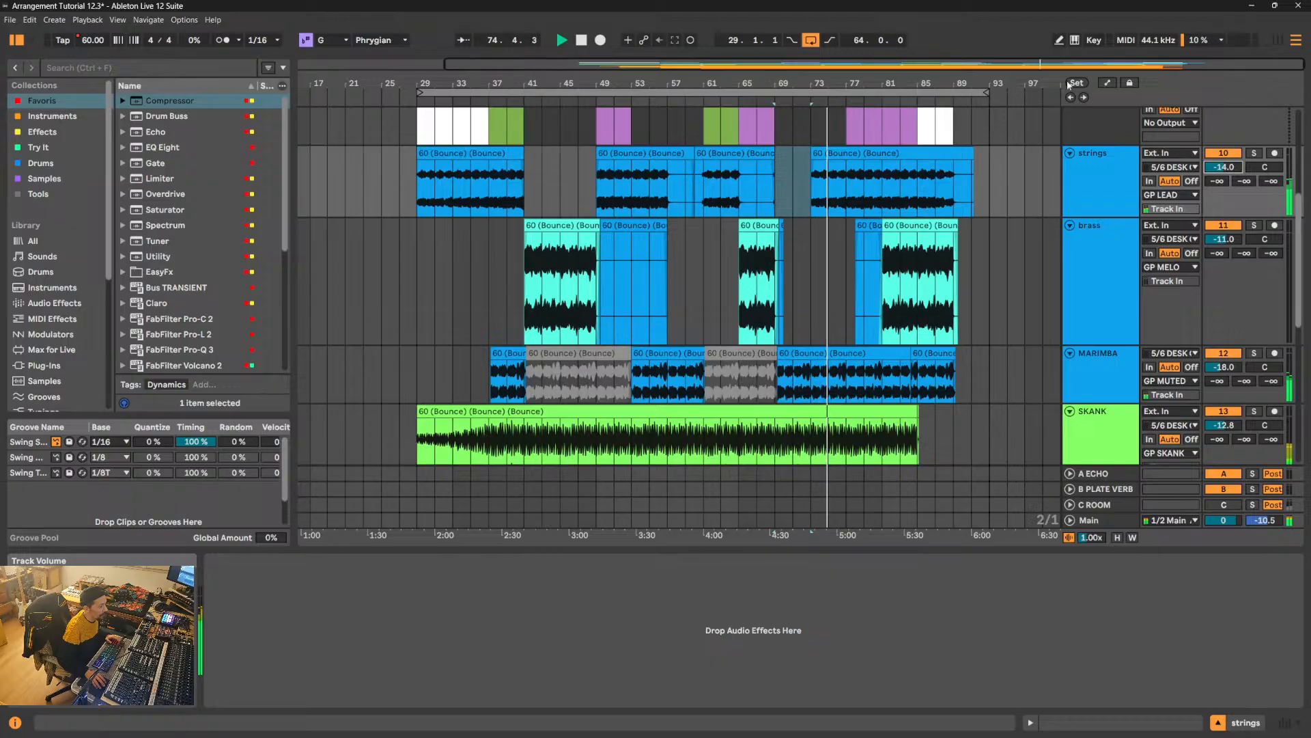
pyautogui.moveTo(911, 82); pyautogui.dragTo(808, 113)
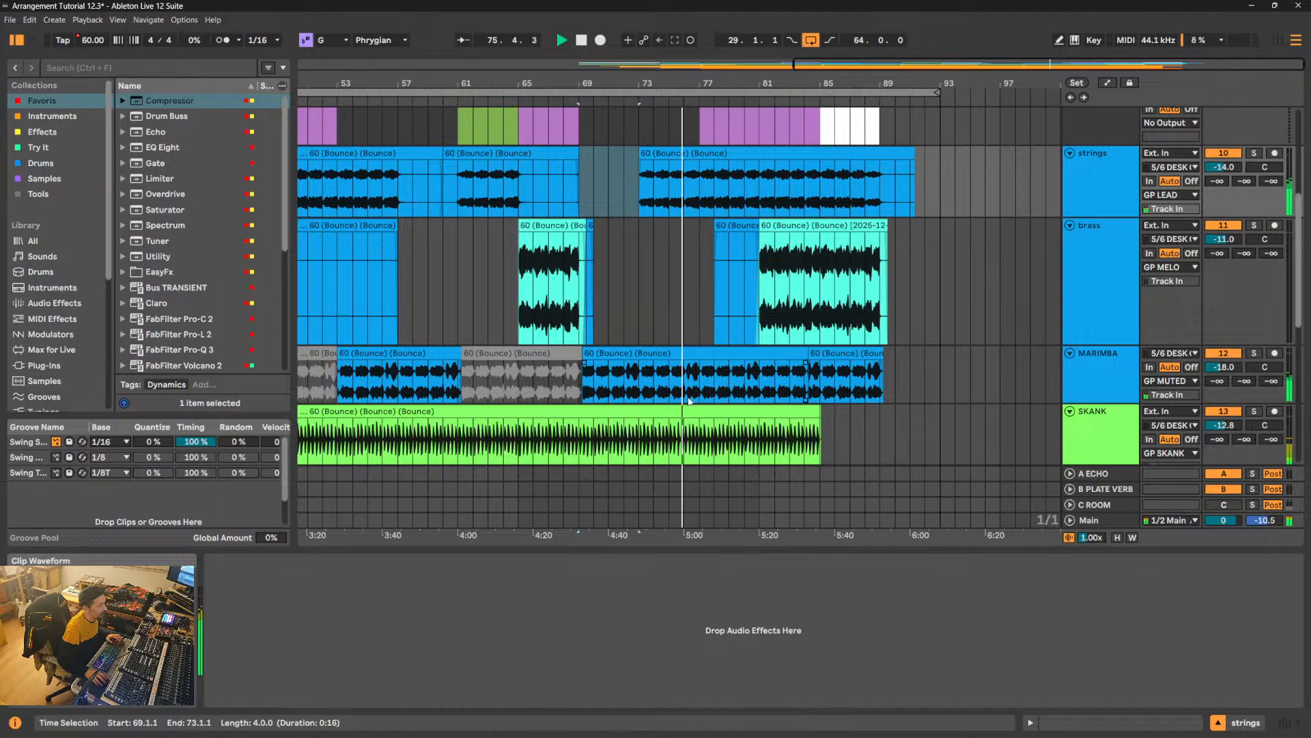
pyautogui.moveTo(685, 84); pyautogui.dragTo(612, 127)
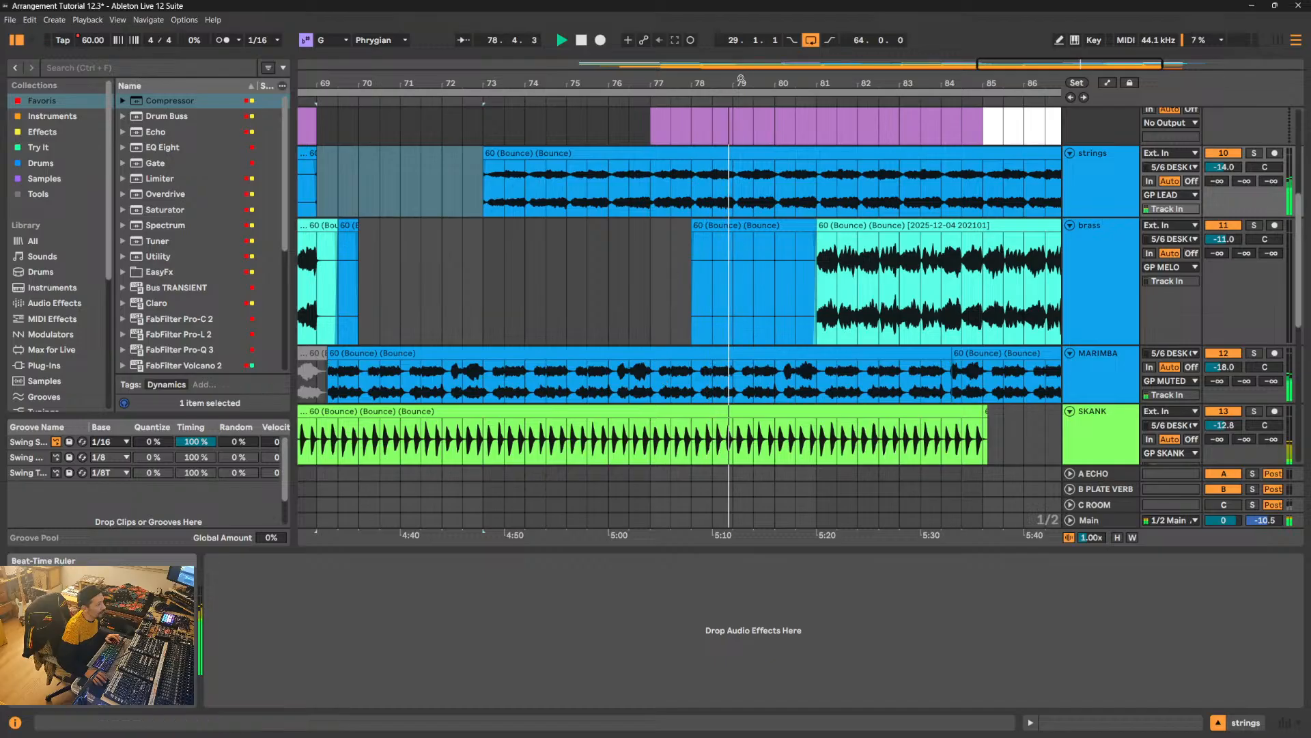
pyautogui.moveTo(740, 83); pyautogui.dragTo(674, 41)
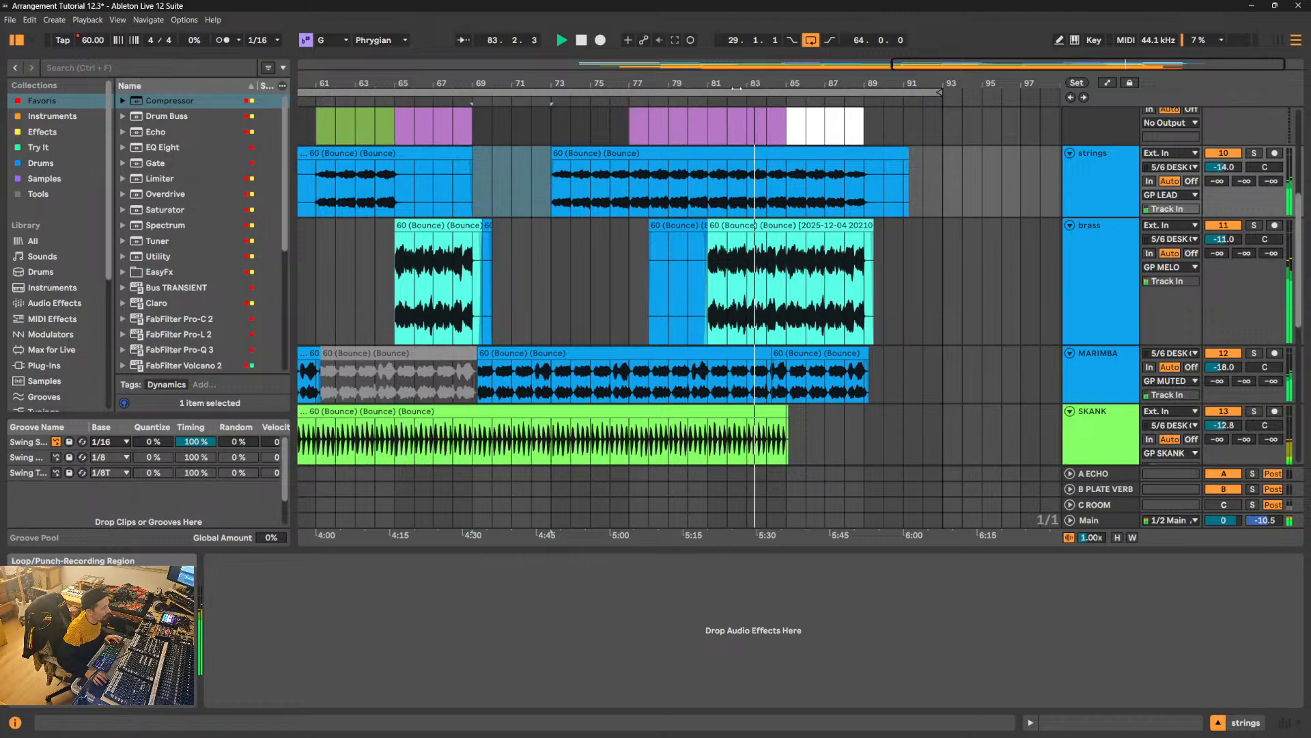
# - Stop playback, split the marimba clip at 81.2.1 and deactivate the part from 81.2.1 to 84.2.1
pyautogui.press('space')
pyautogui.moveTo(755, 84); pyautogui.dragTo(727, 93)
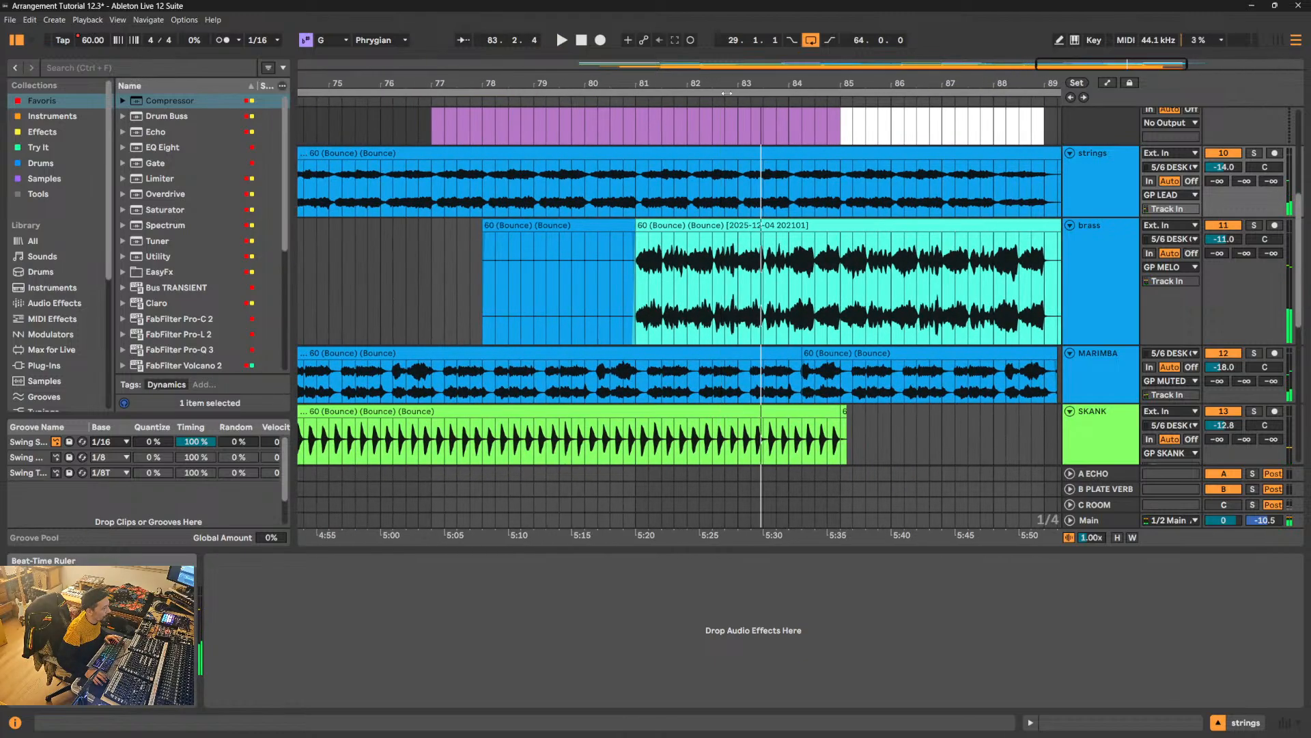
pyautogui.click(648, 386)
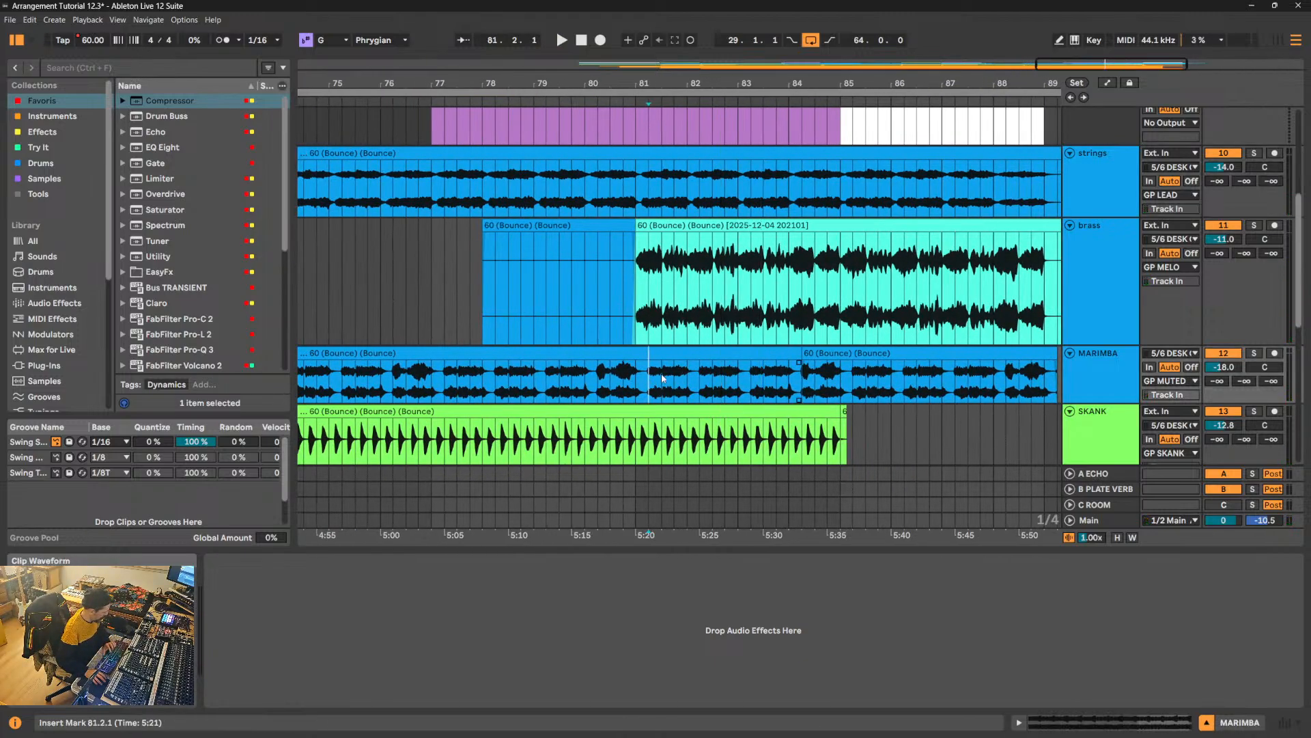
pyautogui.hotkey('ctrl', 'e')
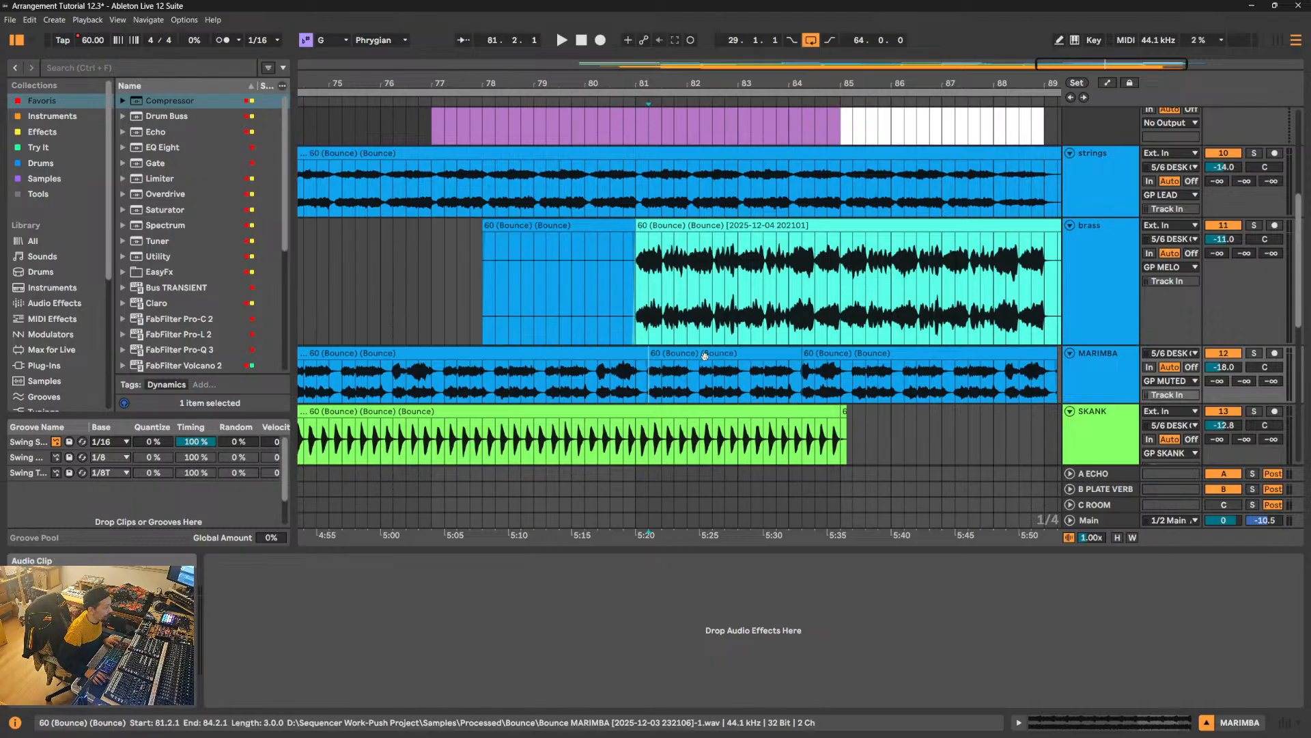
pyautogui.click(704, 355)
pyautogui.press('0')
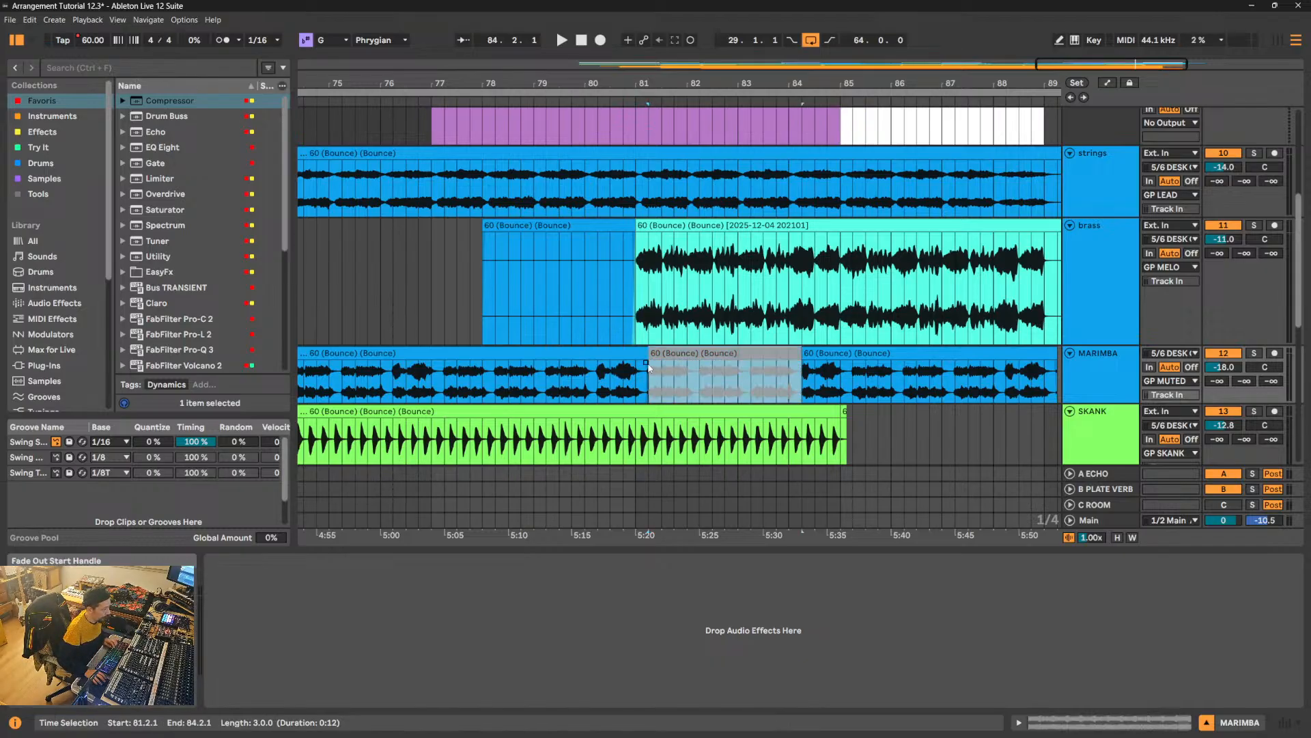
# - Extend the deactivated marimba clip to 85.1.2 during playback and deactivate the remaining marimba up to 89.2.1
pyautogui.press('space')
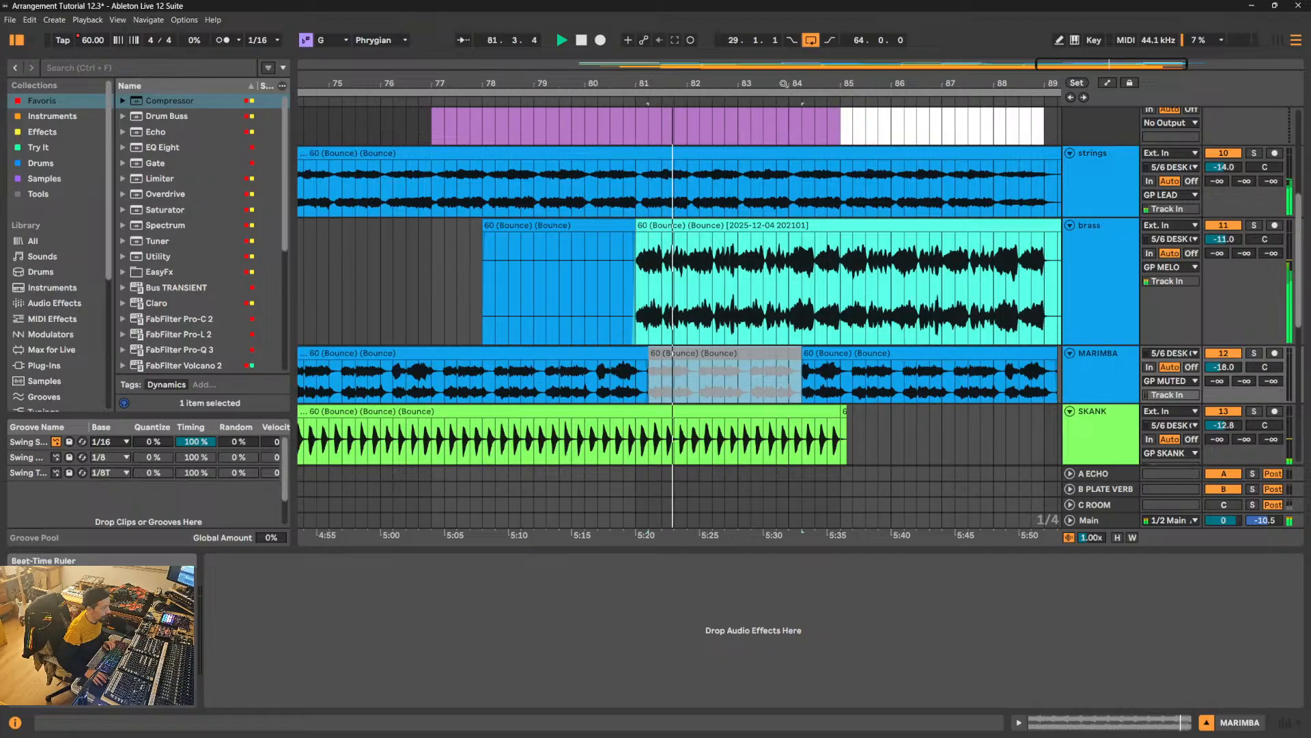
pyautogui.moveTo(783, 83); pyautogui.dragTo(655, 42)
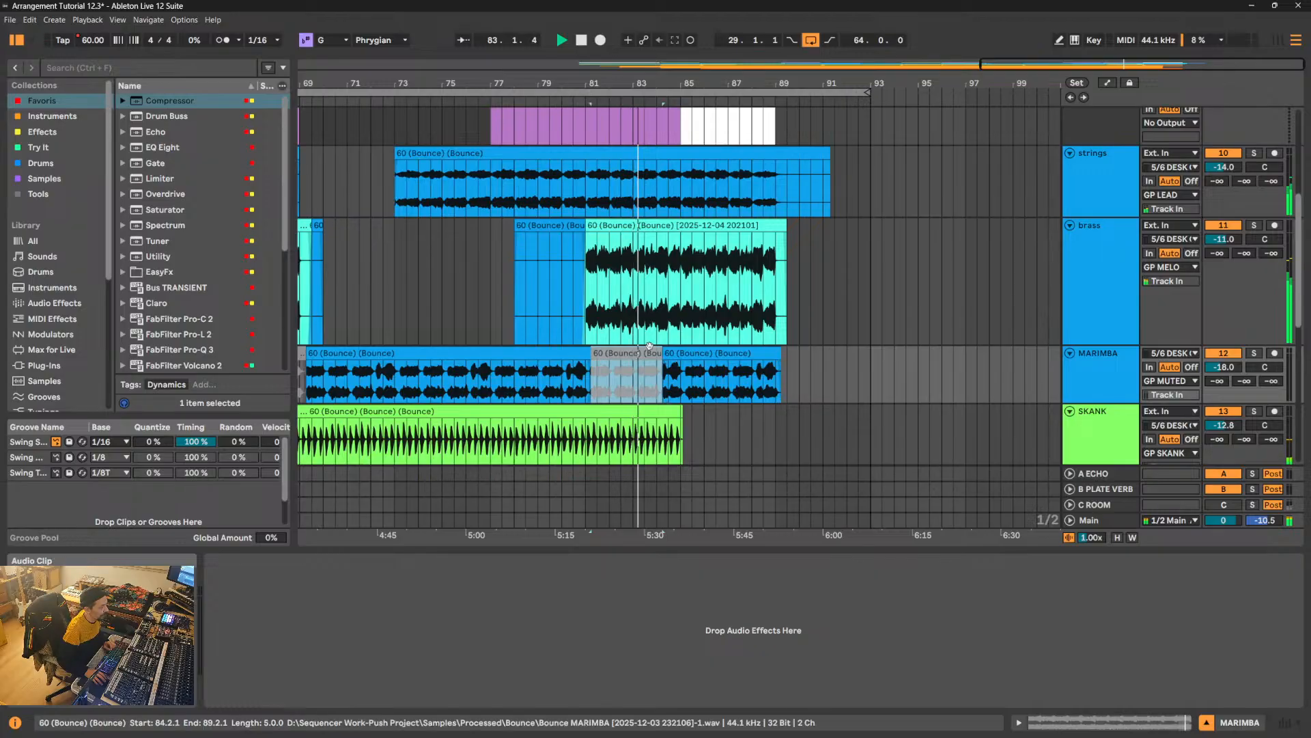
pyautogui.moveTo(662, 355); pyautogui.dragTo(781, 359)
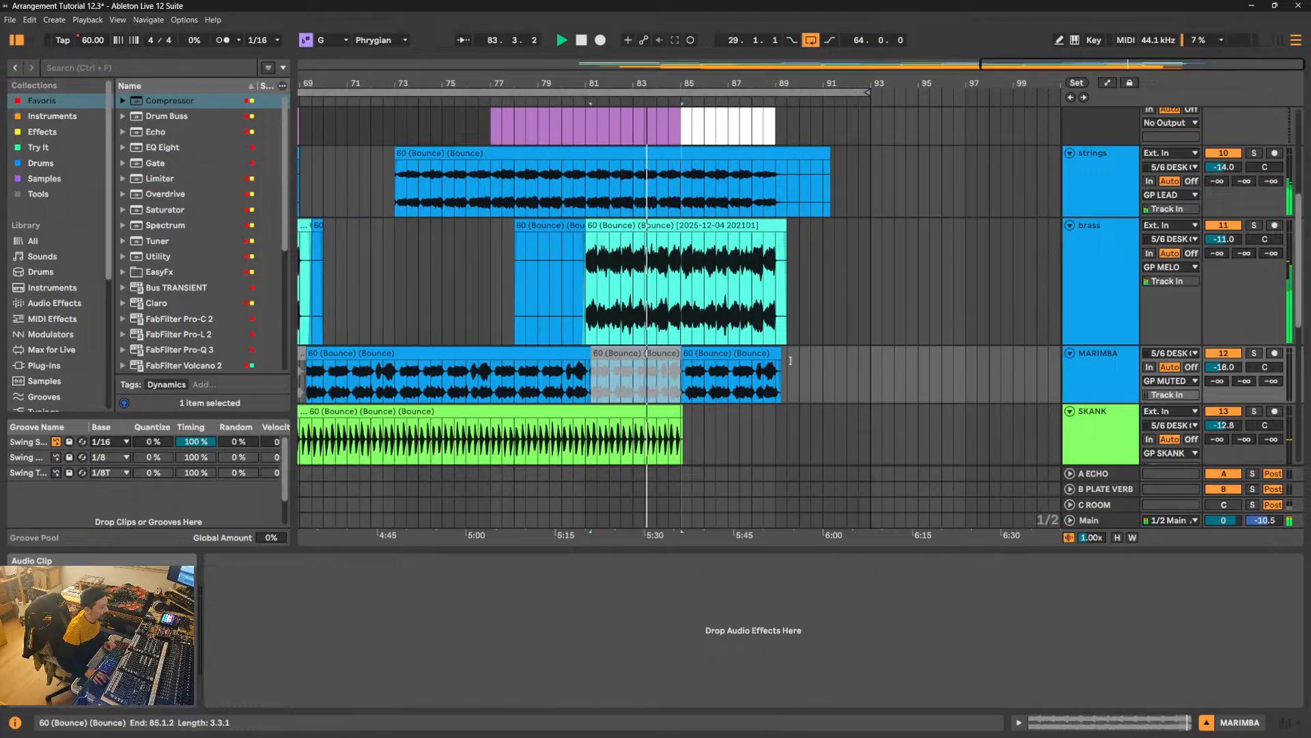
pyautogui.click(752, 353)
pyautogui.press('0')
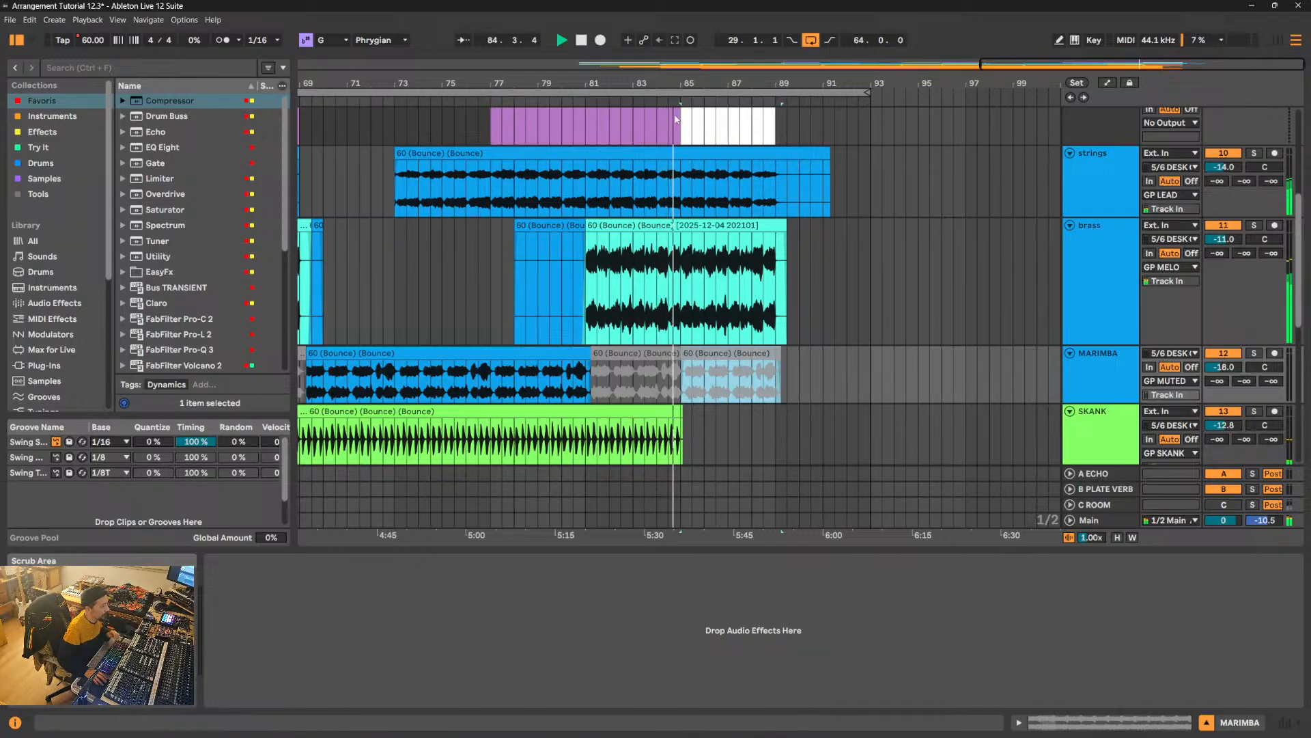
# - Copy the brass phrase starting at 85.1.1 to the end of the Outro, filling 89.1.1 to 89.3.1
pyautogui.moveTo(695, 82); pyautogui.dragTo(690, 83)
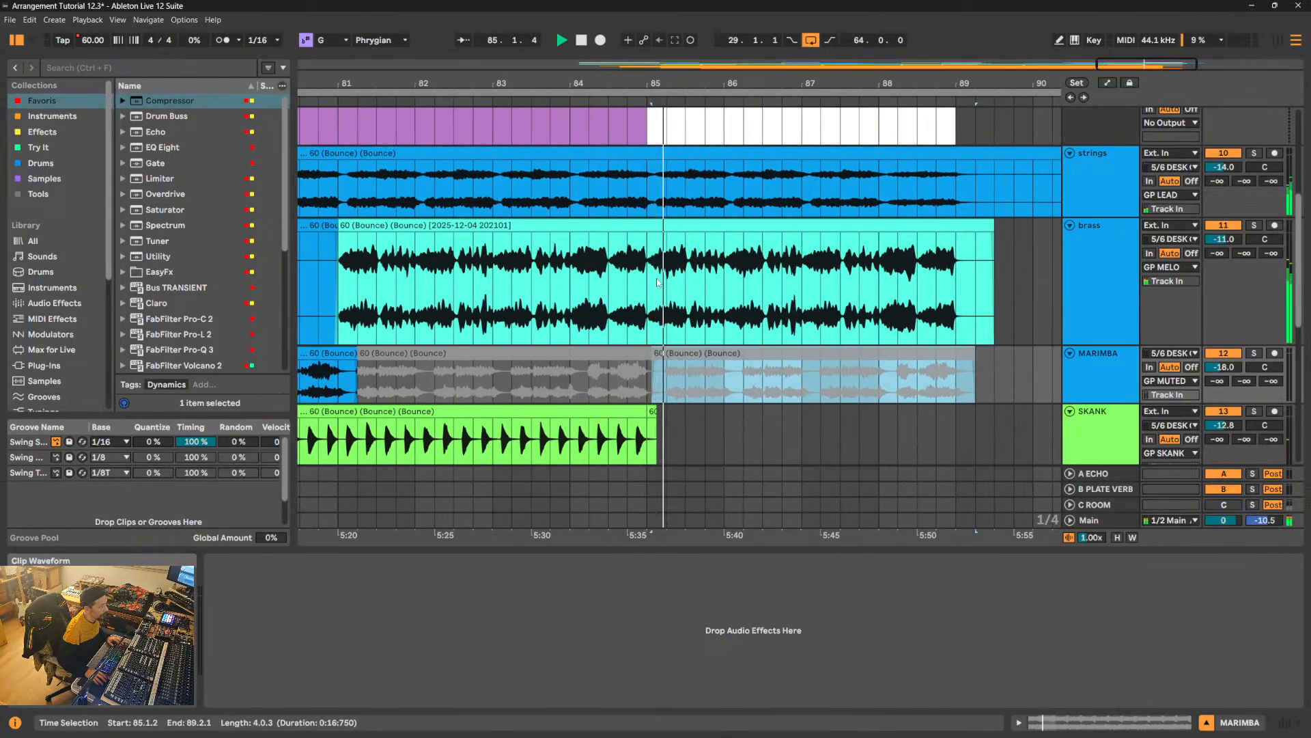
pyautogui.moveTo(649, 294); pyautogui.dragTo(680, 293)
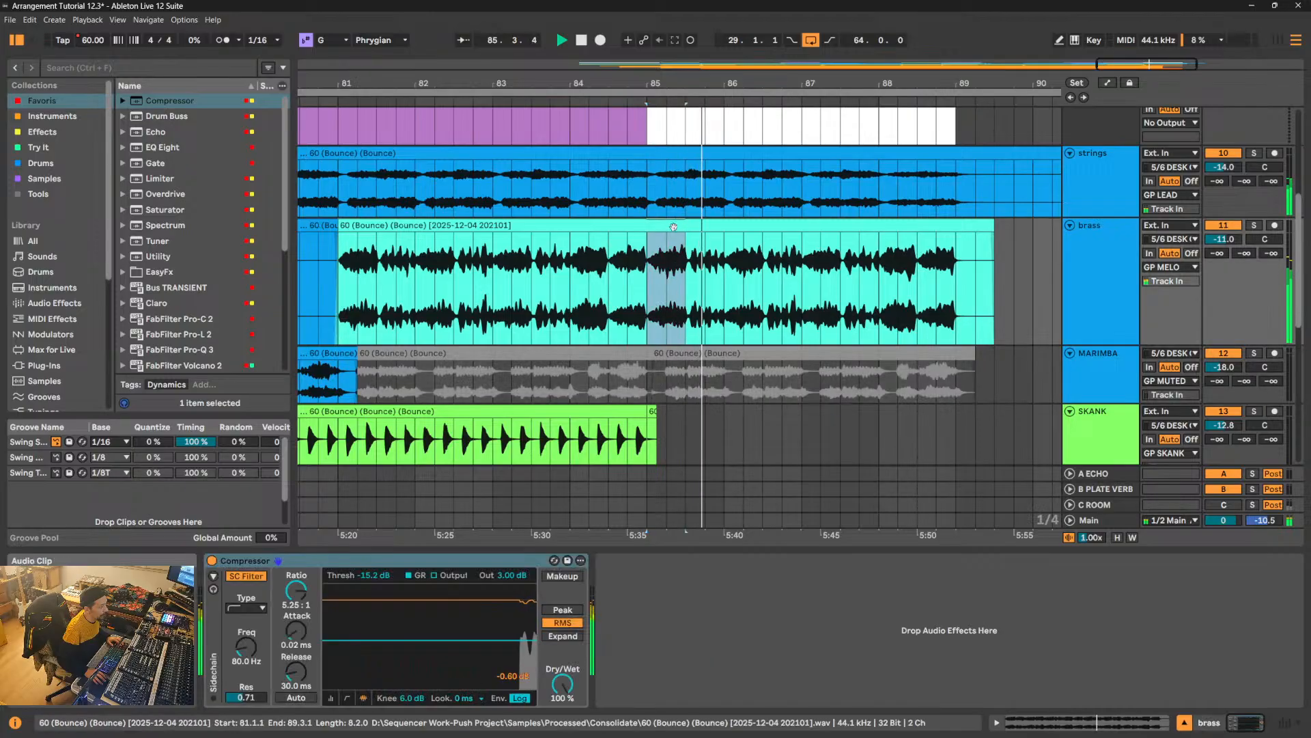
pyautogui.moveTo(842, 263); pyautogui.dragTo(987, 267)
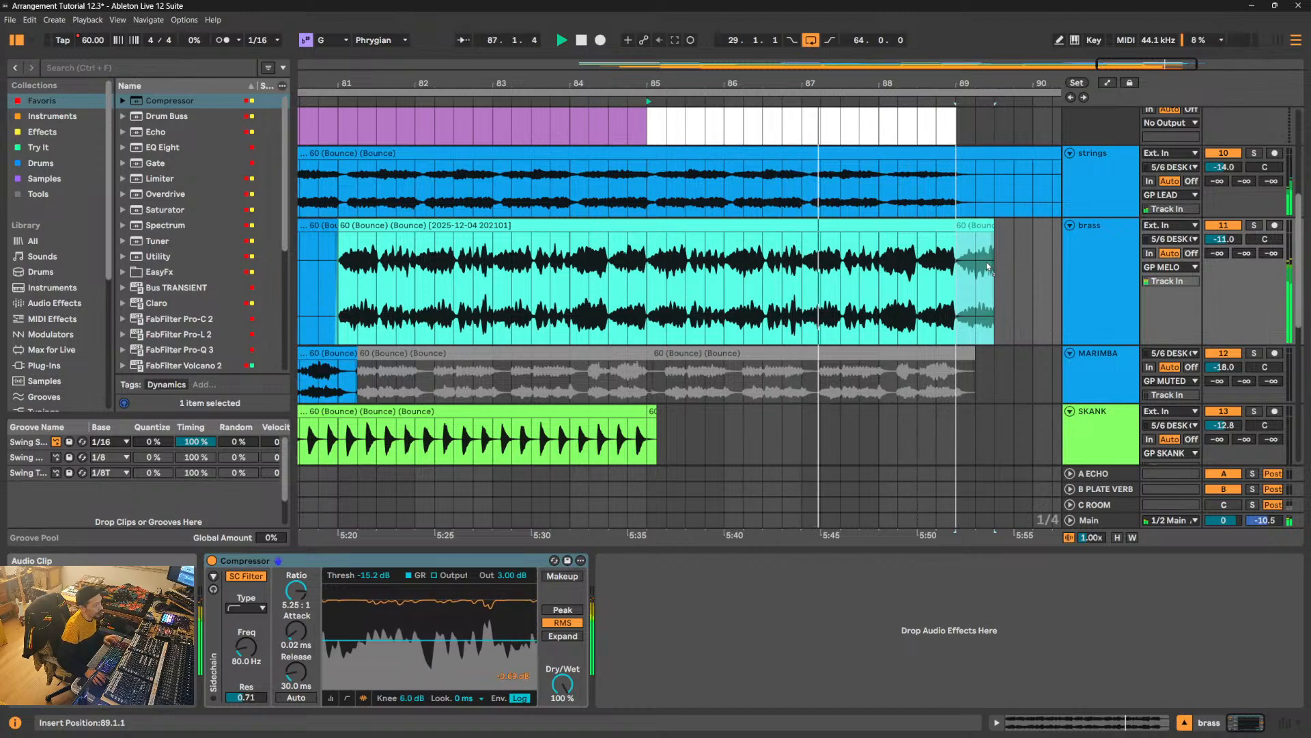
pyautogui.moveTo(987, 267); pyautogui.dragTo(986, 266)
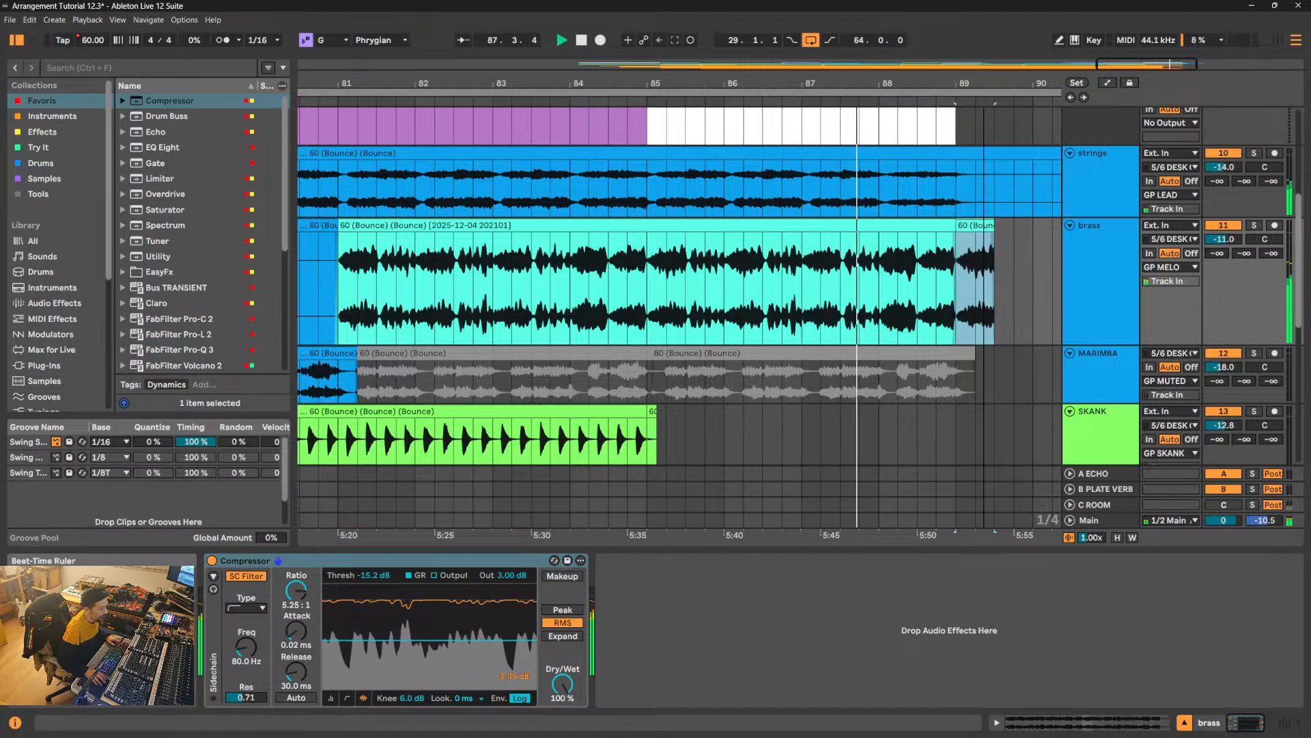
# - Crossfade the copied brass phrase with the preceding clip at 89.1.1 and add a long fade-out ending at 89.3.1
pyautogui.scroll(5, 987, 266)
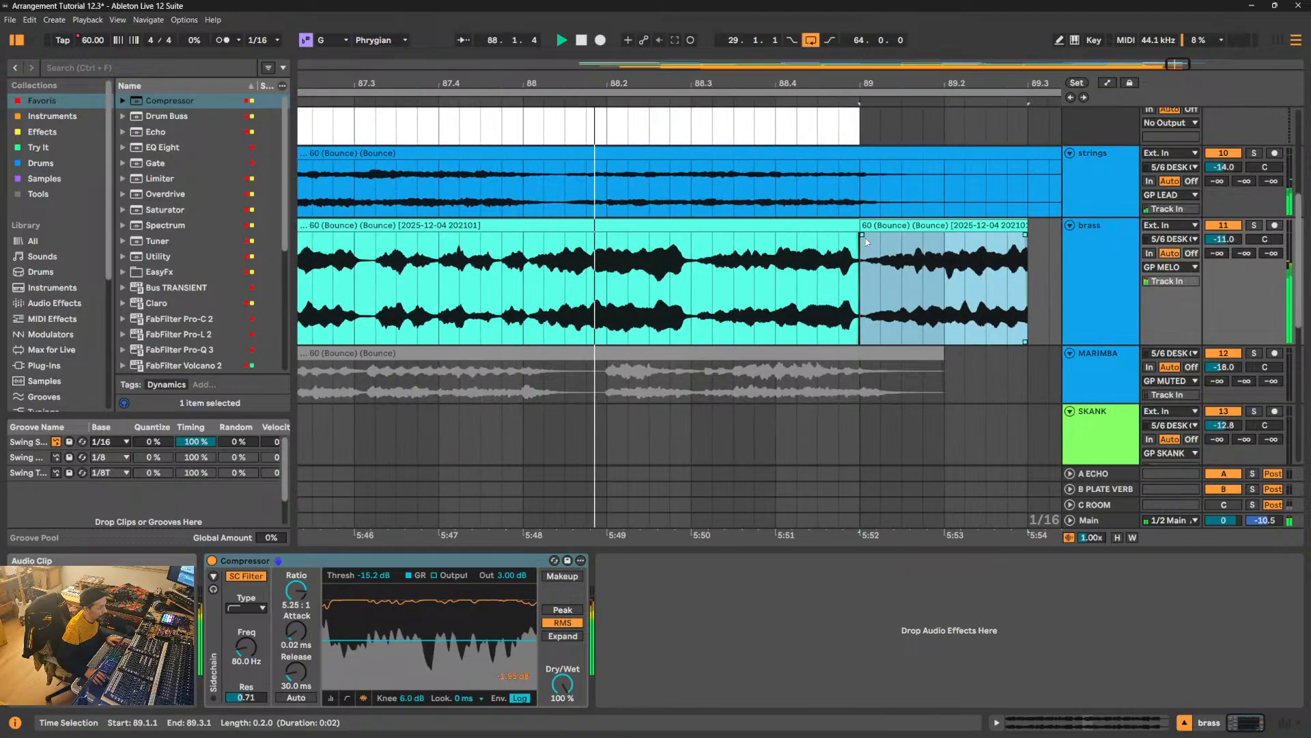
pyautogui.moveTo(864, 237); pyautogui.dragTo(872, 239)
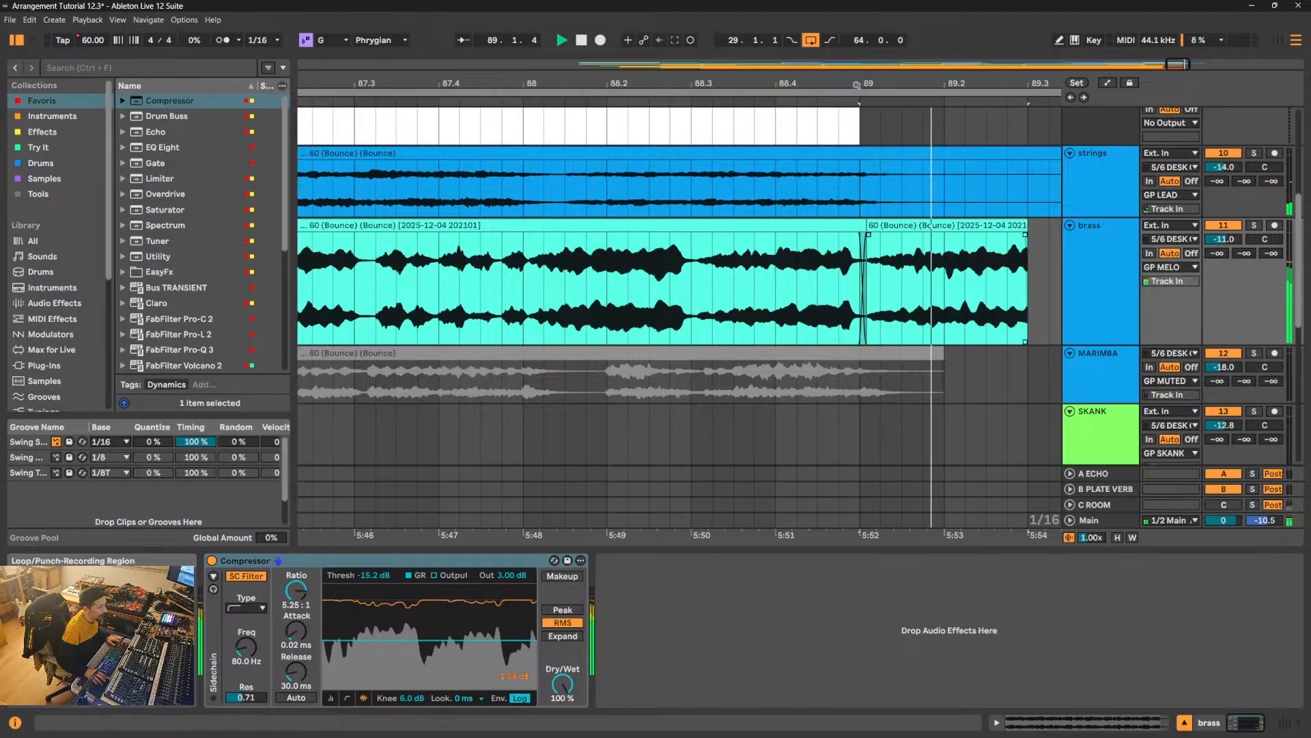
pyautogui.moveTo(857, 85); pyautogui.dragTo(709, 66)
pyautogui.press('space')
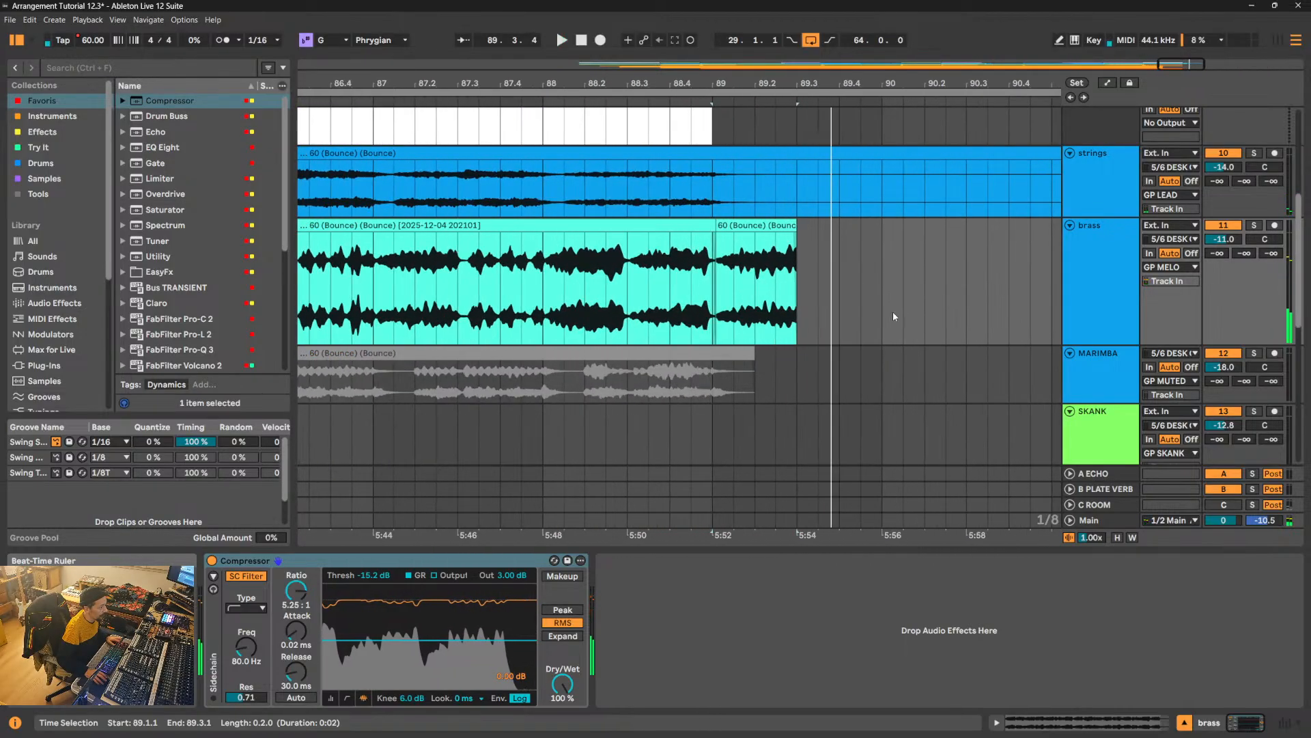
pyautogui.click(787, 260)
pyautogui.moveTo(794, 238); pyautogui.dragTo(735, 243)
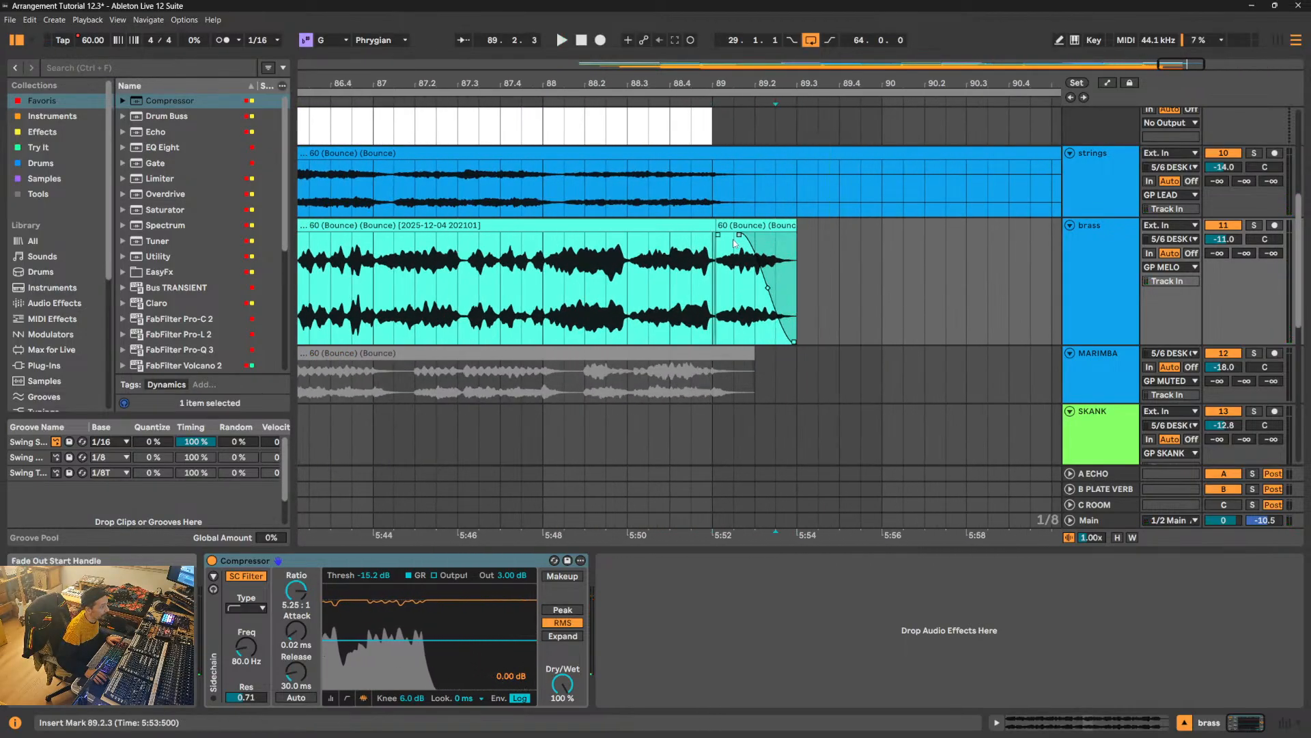
# - Apply the brass track's colour to all of its clips
pyautogui.moveTo(783, 84); pyautogui.dragTo(986, 15)
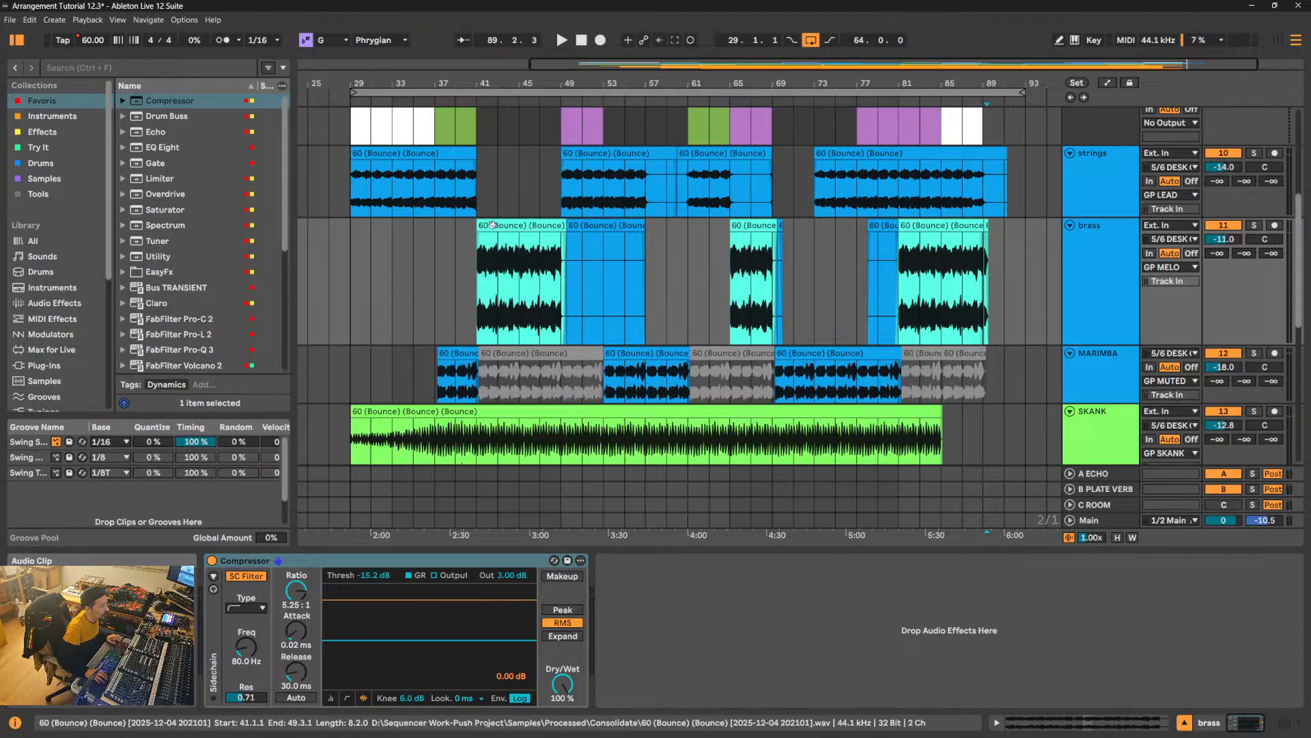
pyautogui.rightClick(1110, 259)
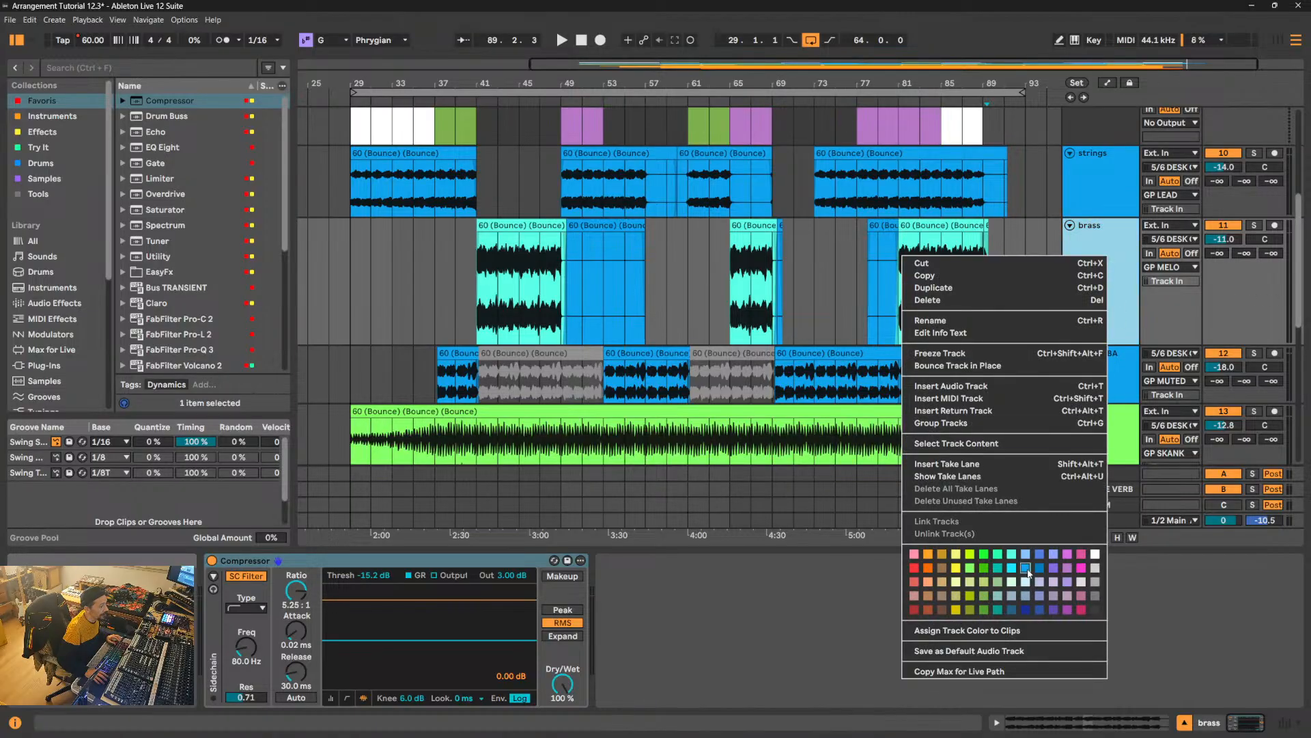
pyautogui.click(995, 635)
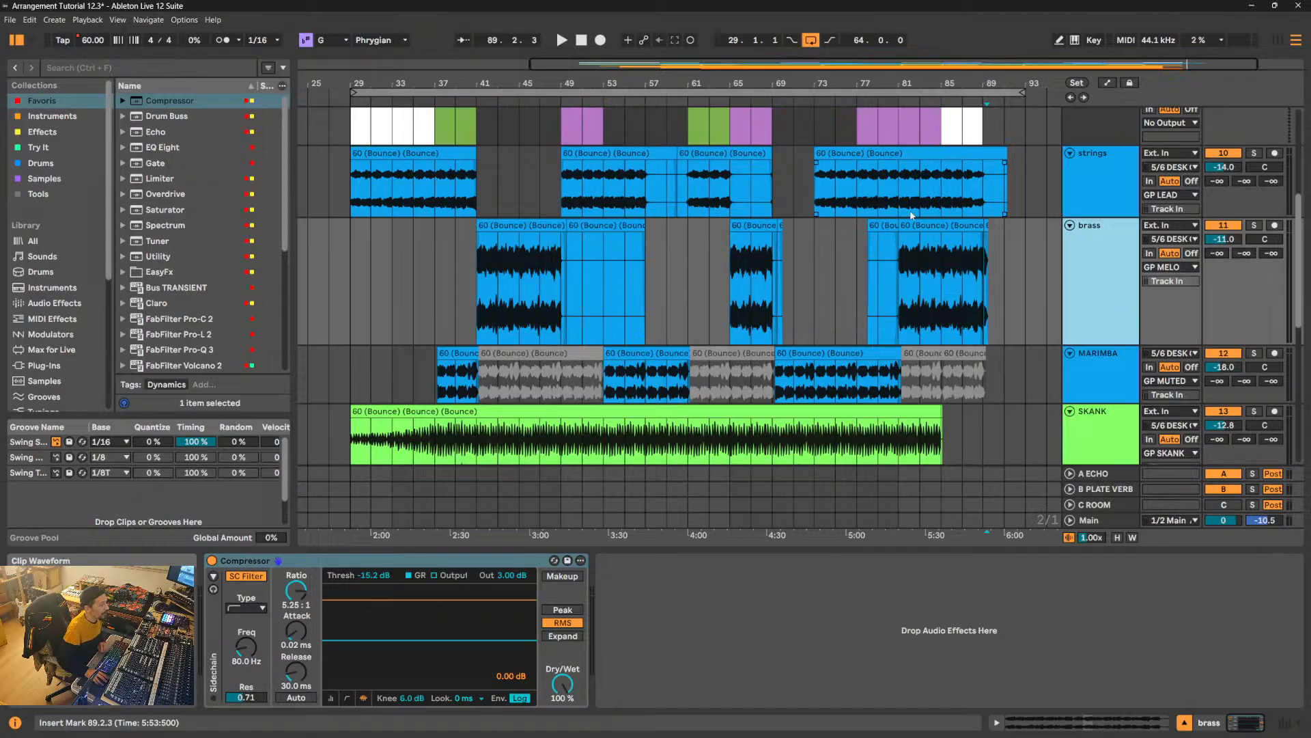
# - Delete the silent brass clips after 49.3.1, at 69.3.1 and at 78.1.1
pyautogui.click(779, 226)
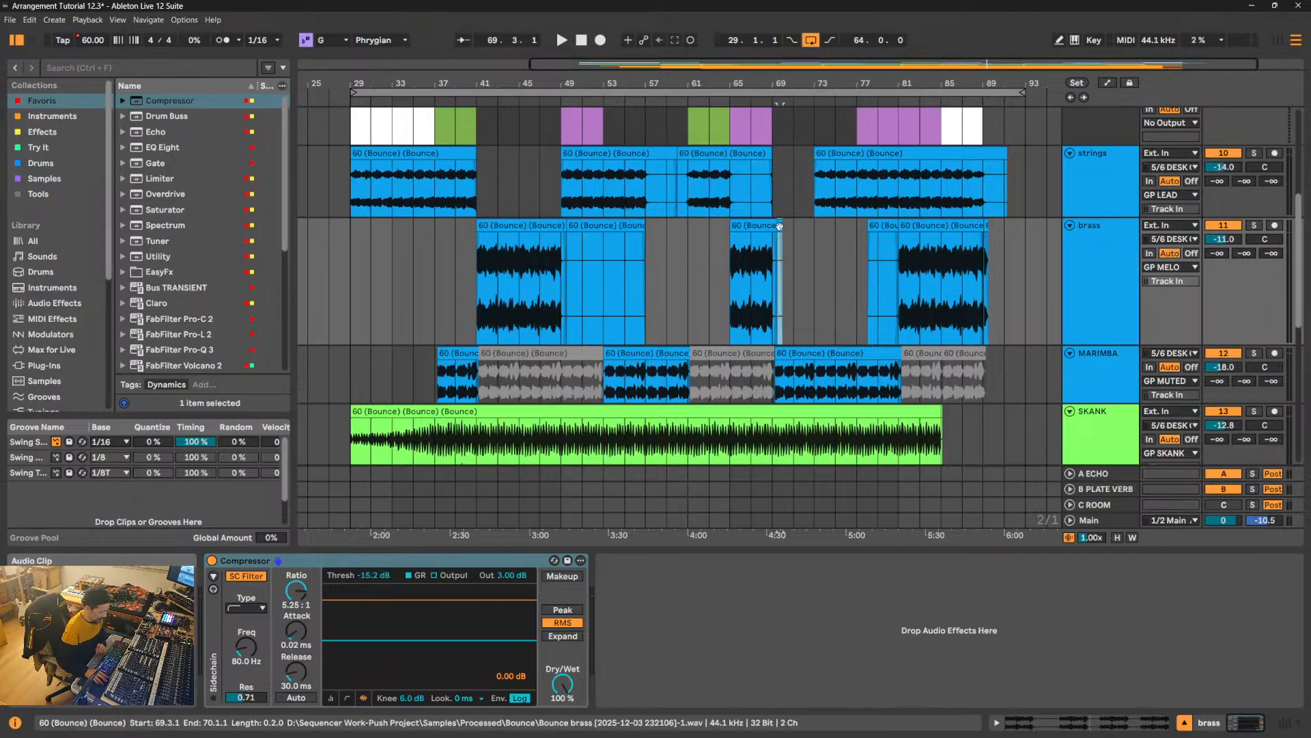
pyautogui.click(613, 238)
pyautogui.press('Delete')
pyautogui.click(877, 242)
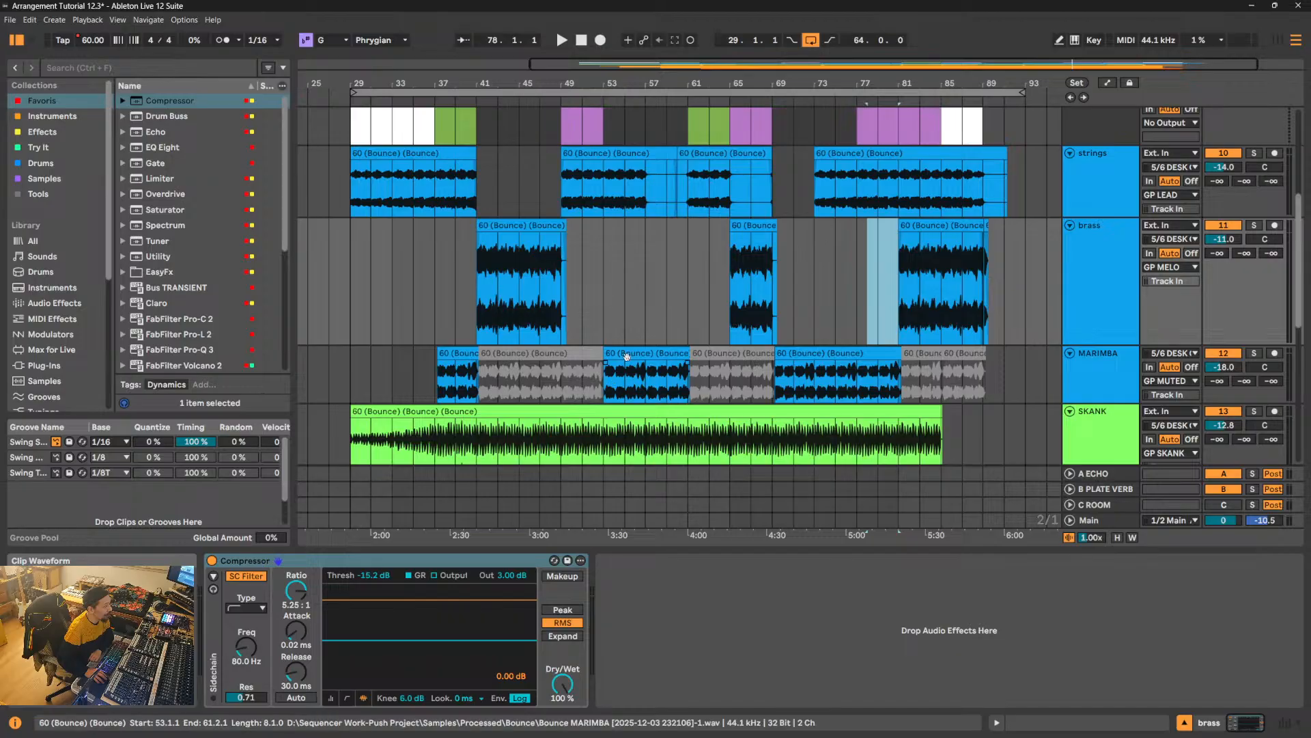
# - Reduce the brass track's height and select the marimba section from 53.1.1 to 61.1.1
pyautogui.click(644, 352)
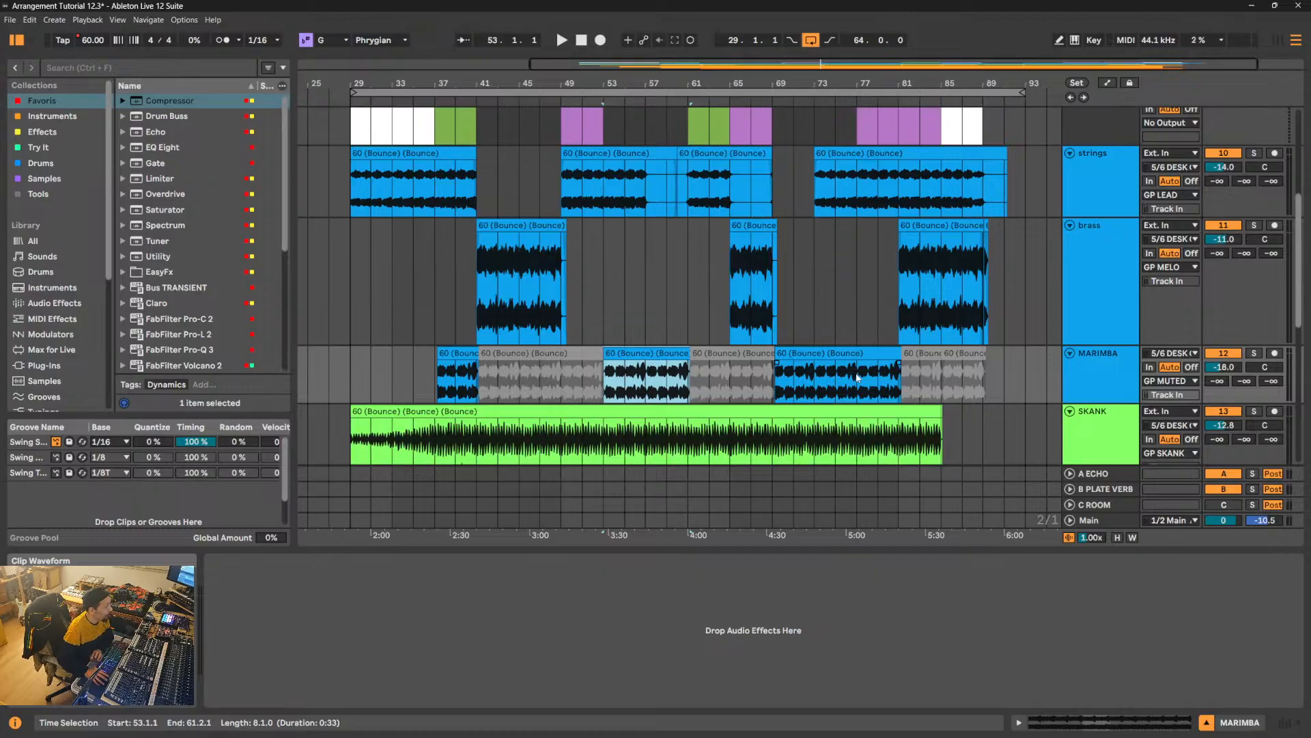
pyautogui.moveTo(1110, 345); pyautogui.dragTo(1110, 288)
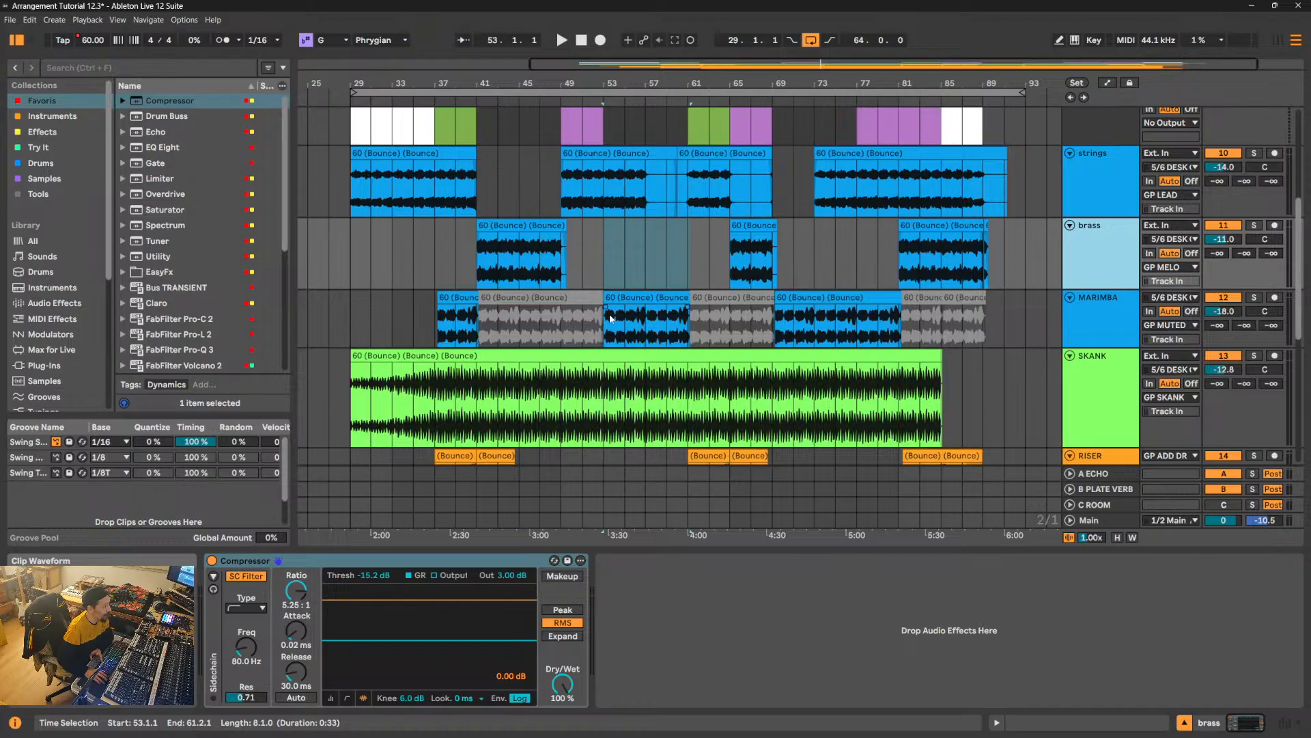
pyautogui.moveTo(604, 323); pyautogui.dragTo(677, 323)
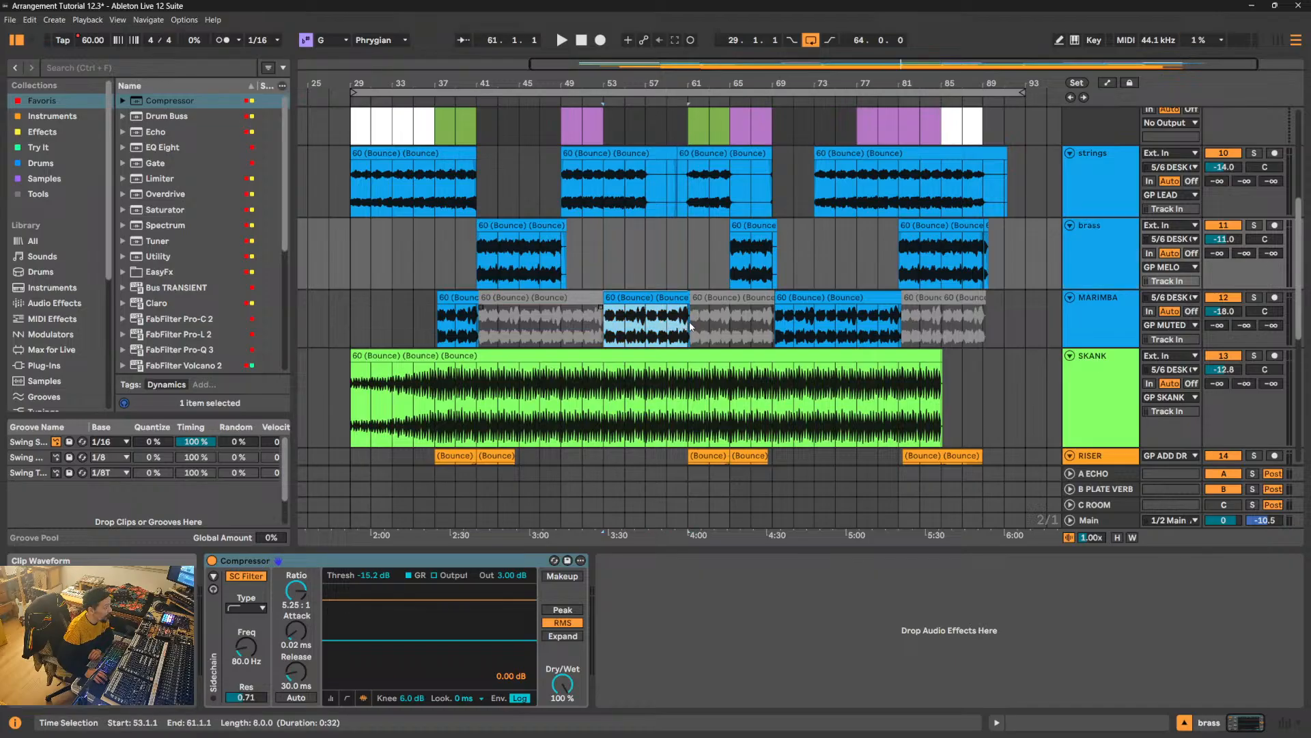
pyautogui.click(691, 321)
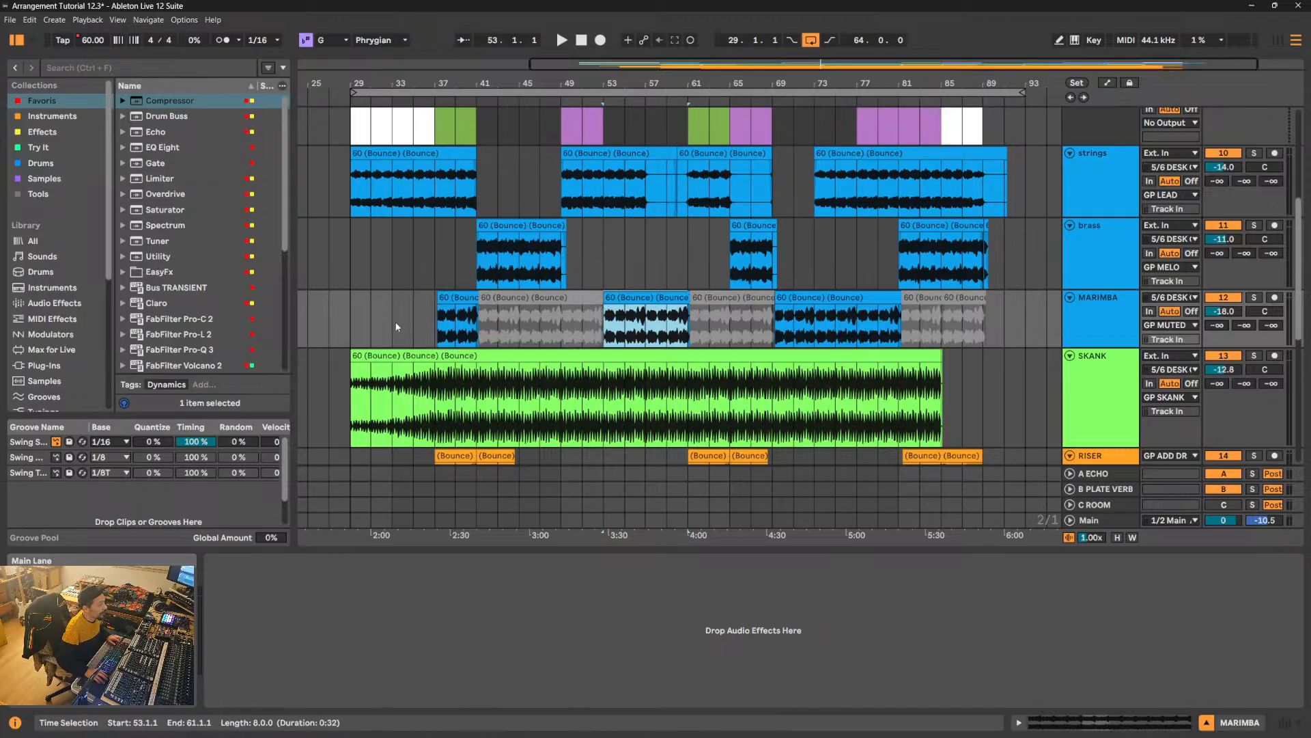
# - Play the arrangement from 29.1.1, collapse all tracks and expand only the SKANK track
pyautogui.click(418, 318)
pyautogui.press('space')
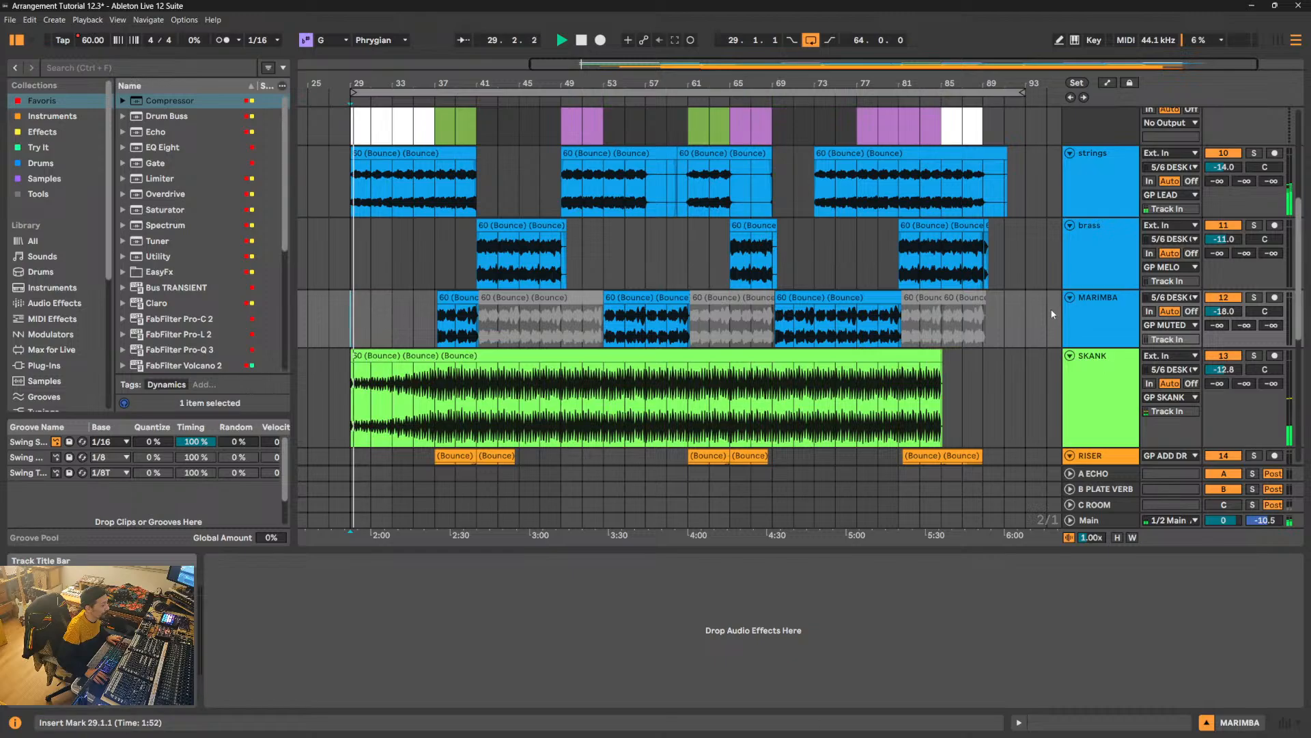
pyautogui.keyDown('alt'); pyautogui.click(1071, 225); pyautogui.keyUp('alt')
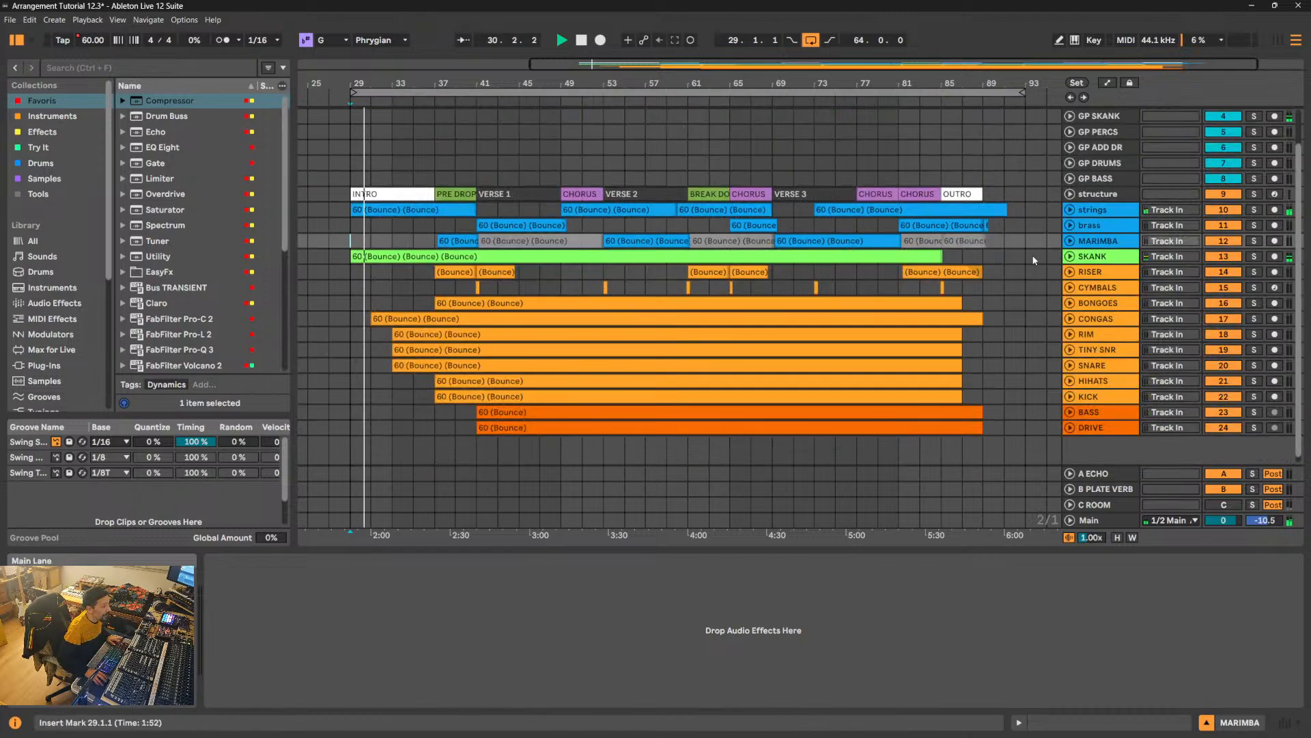
pyautogui.click(1070, 257)
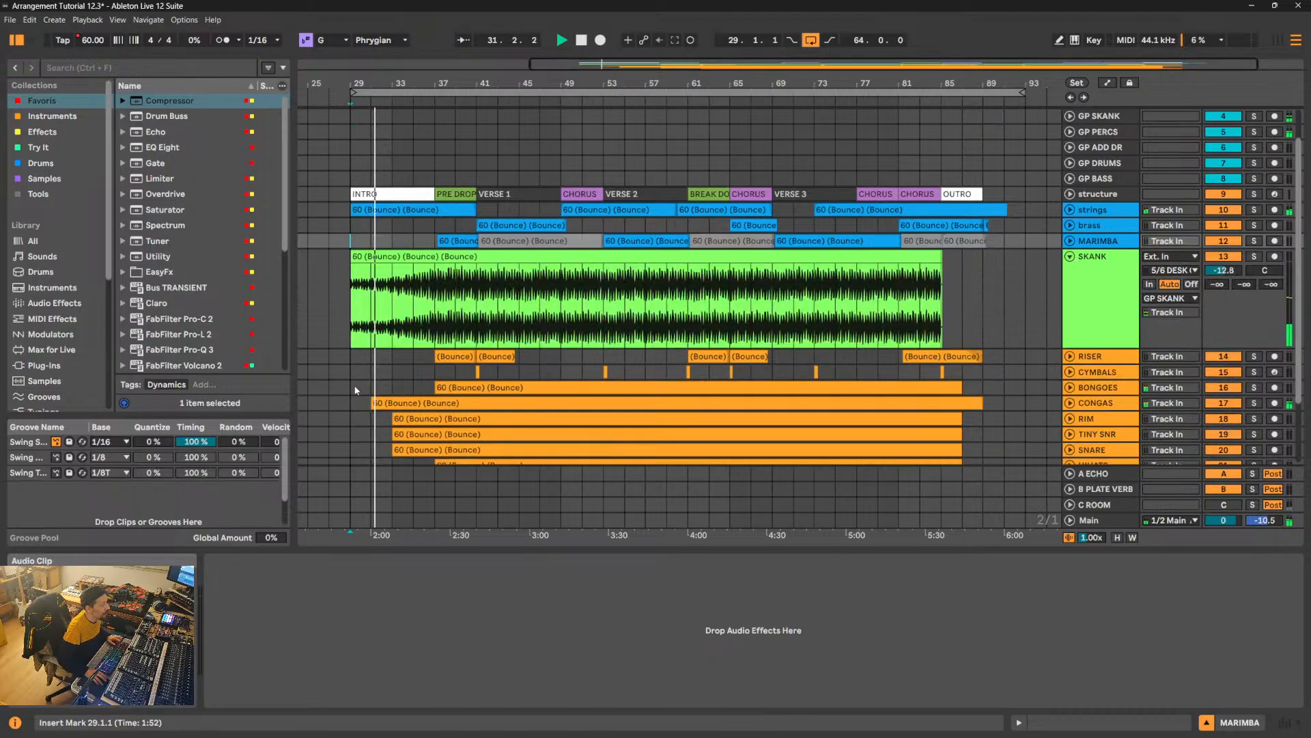
# - Split the SKANK clip at 33.1.3 and deactivate its part from 29.1.1 to 33.1.3
pyautogui.click(371, 259)
pyautogui.press('space')
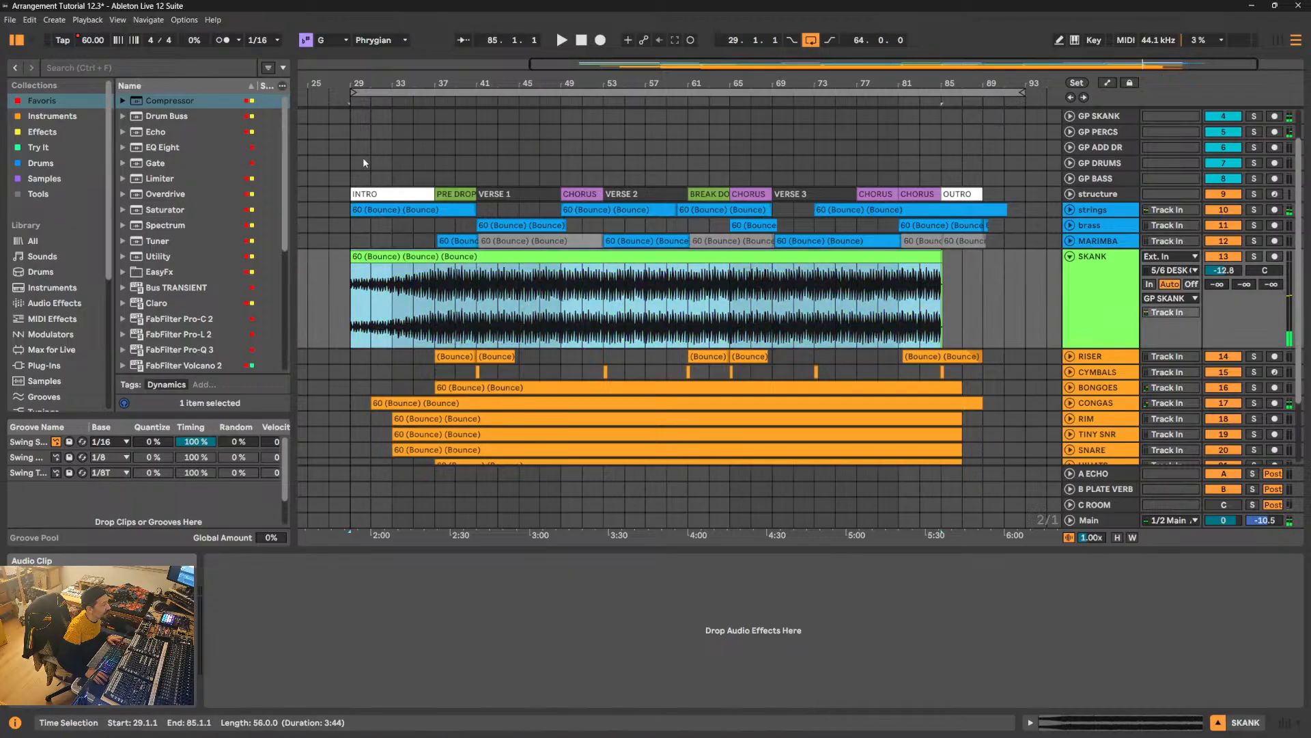
pyautogui.moveTo(345, 85); pyautogui.dragTo(344, 137)
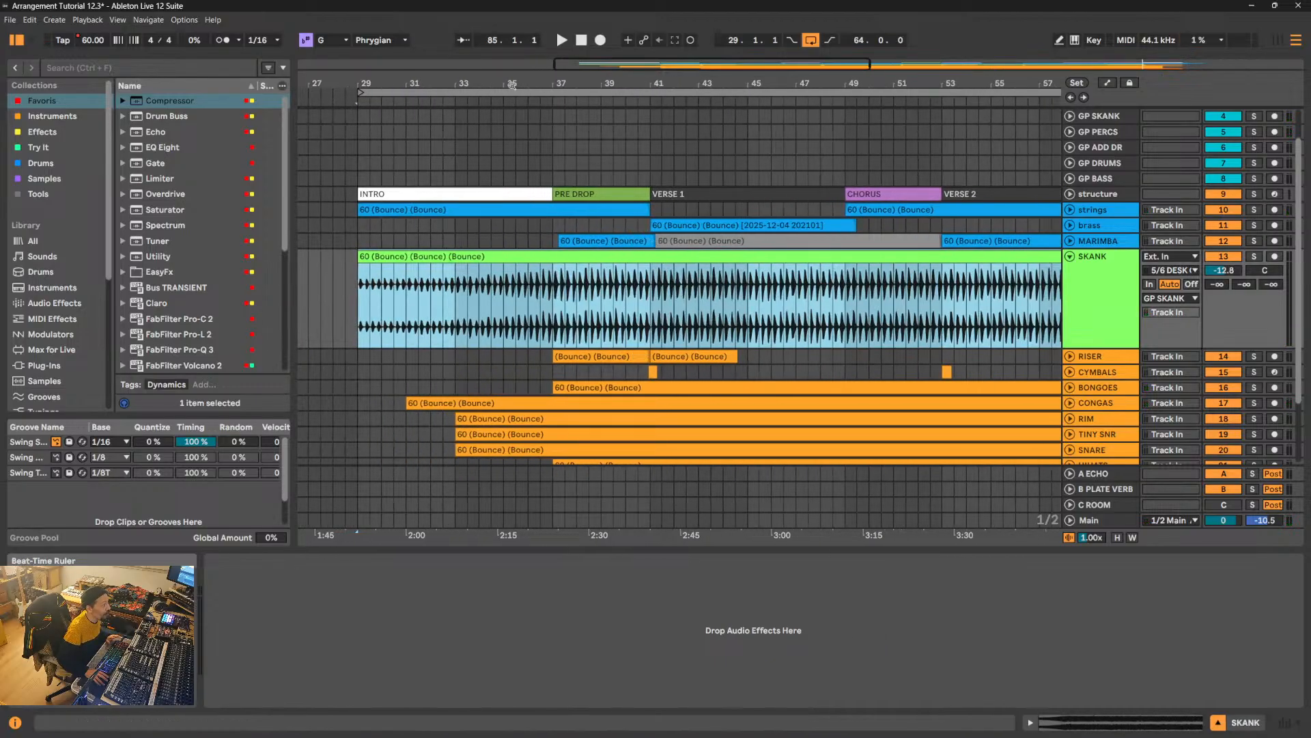
pyautogui.moveTo(454, 82); pyautogui.dragTo(610, 273)
pyautogui.press('space')
pyautogui.click(630, 312)
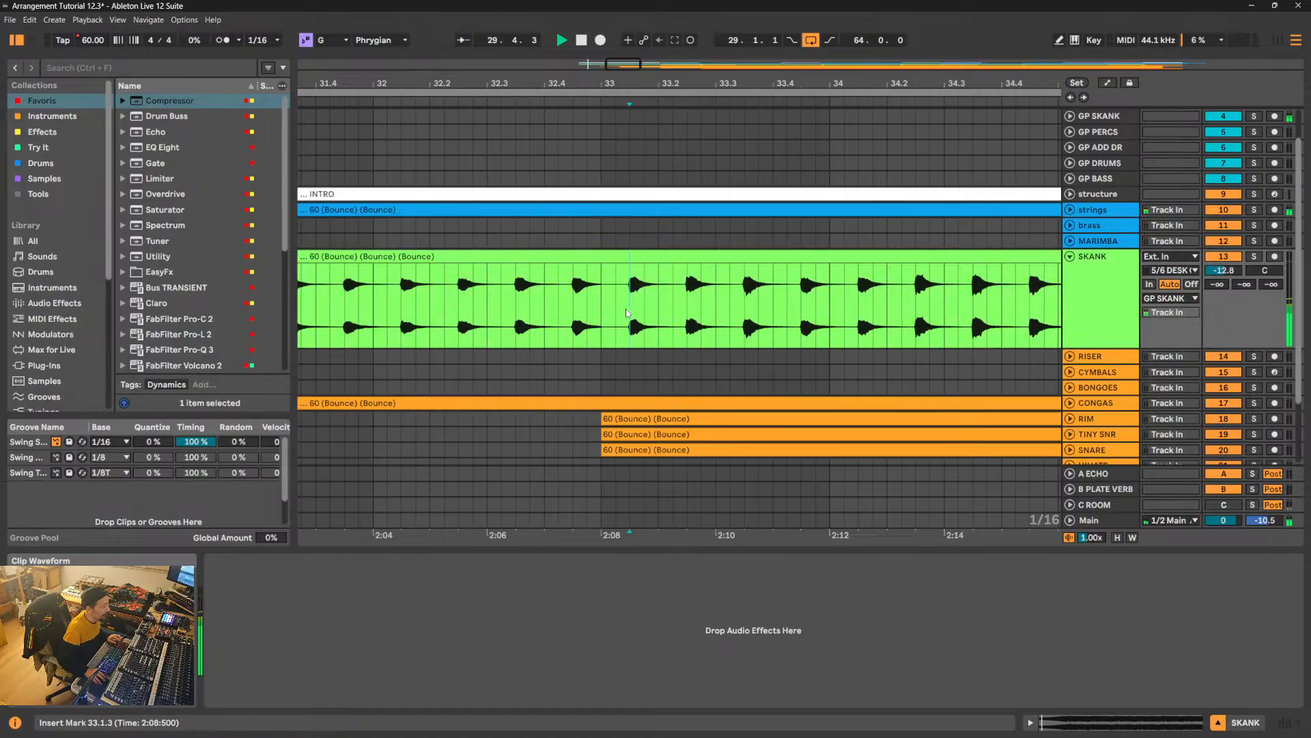
pyautogui.hotkey('ctrl', 'e')
pyautogui.click(580, 258)
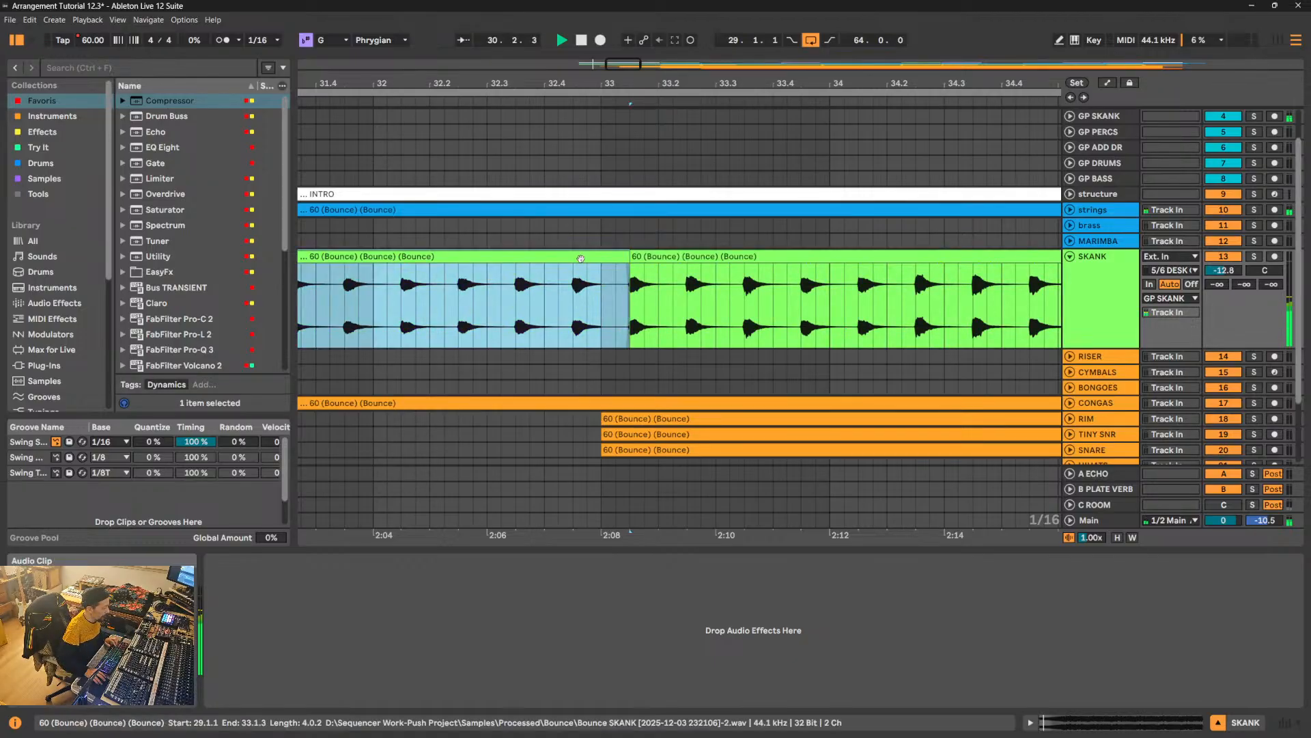
pyautogui.press('0')
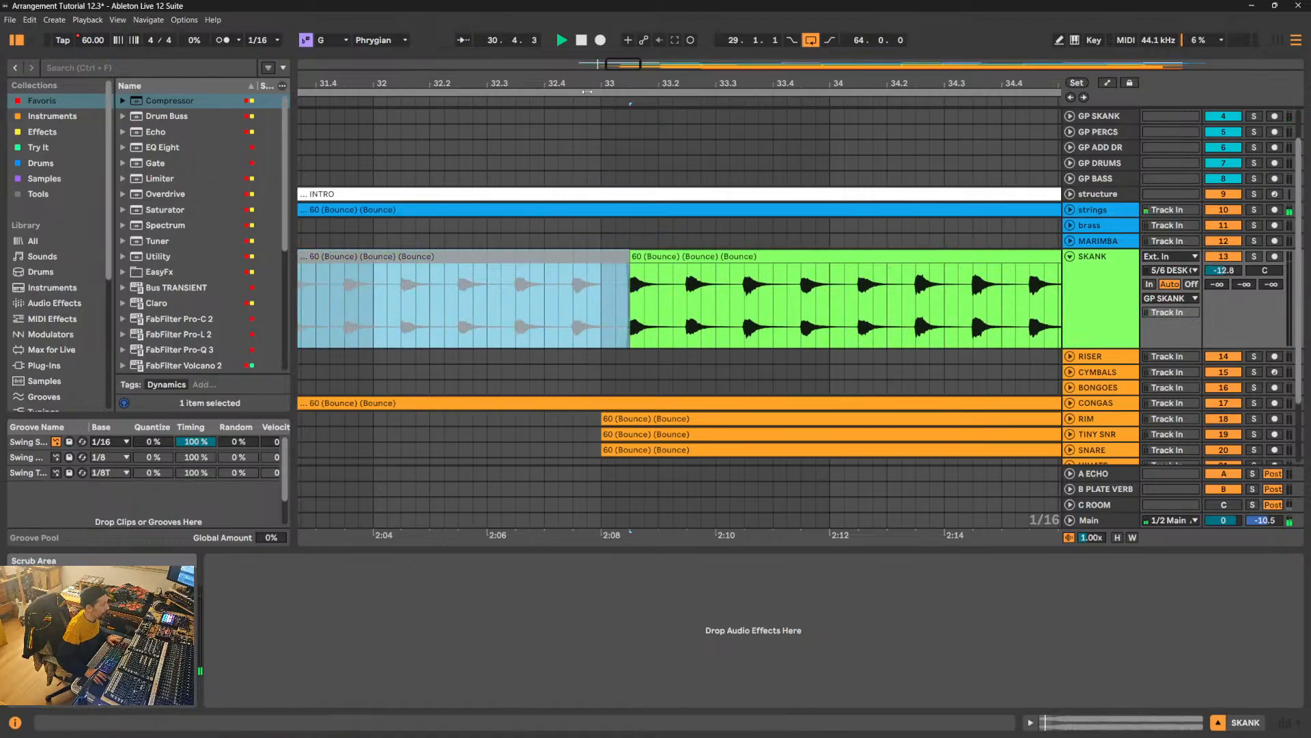
# - Listen to the skank's entry at 33.1.3, stop playback and inspect the strings clip spanning 29.1.1 to 41.1.1
pyautogui.moveTo(592, 82); pyautogui.dragTo(592, 51)
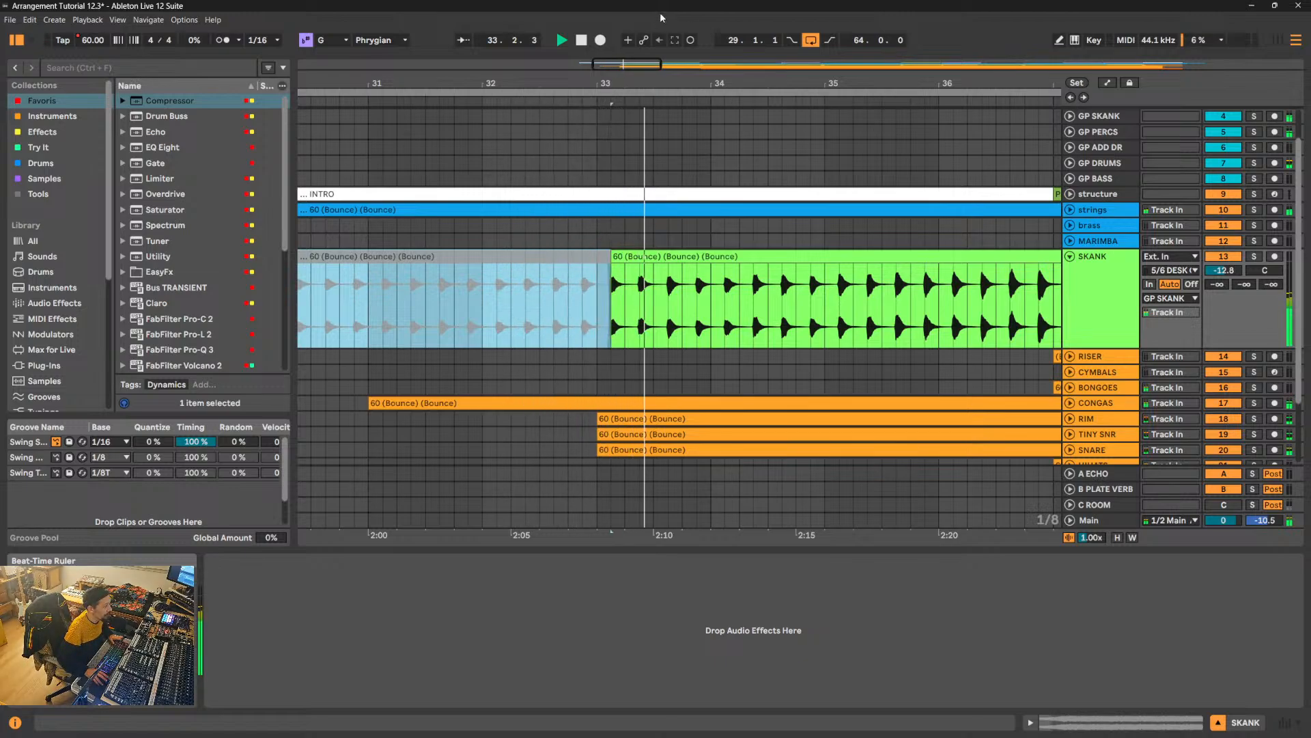
pyautogui.moveTo(687, 83); pyautogui.dragTo(690, 41)
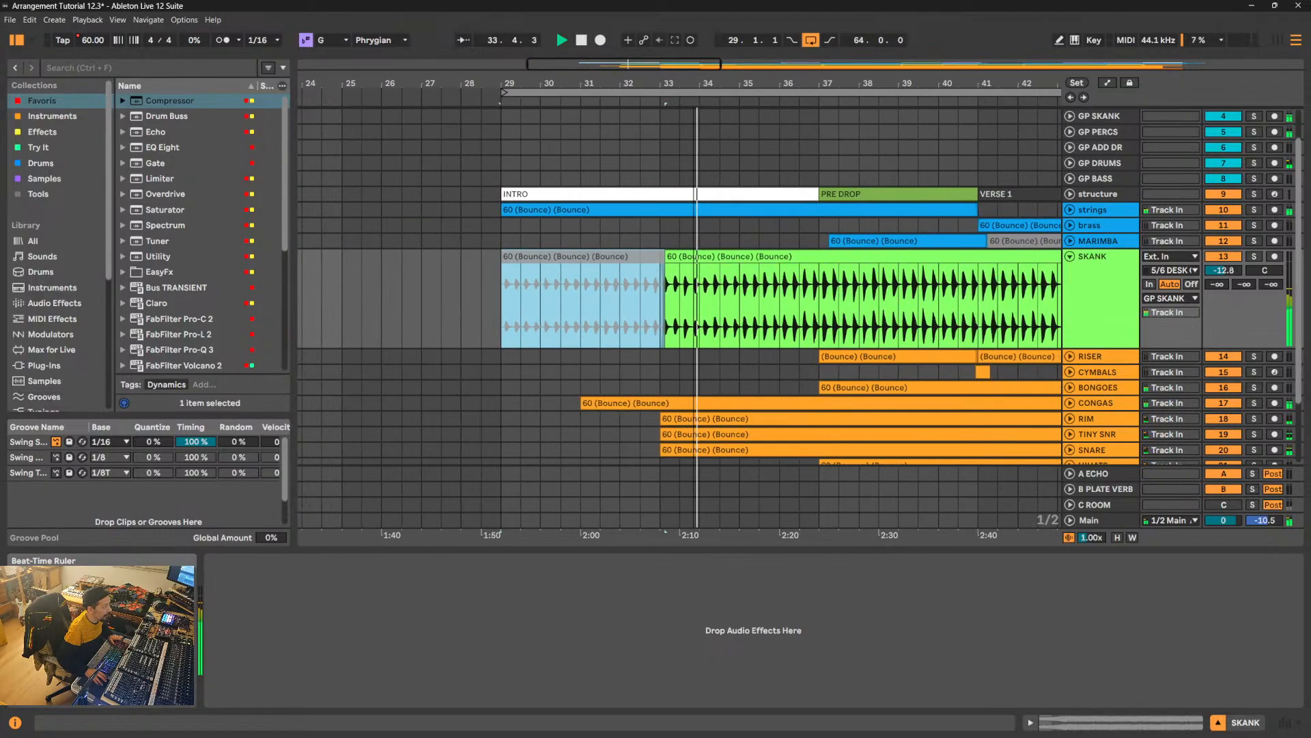
pyautogui.click(527, 209)
pyautogui.press('space')
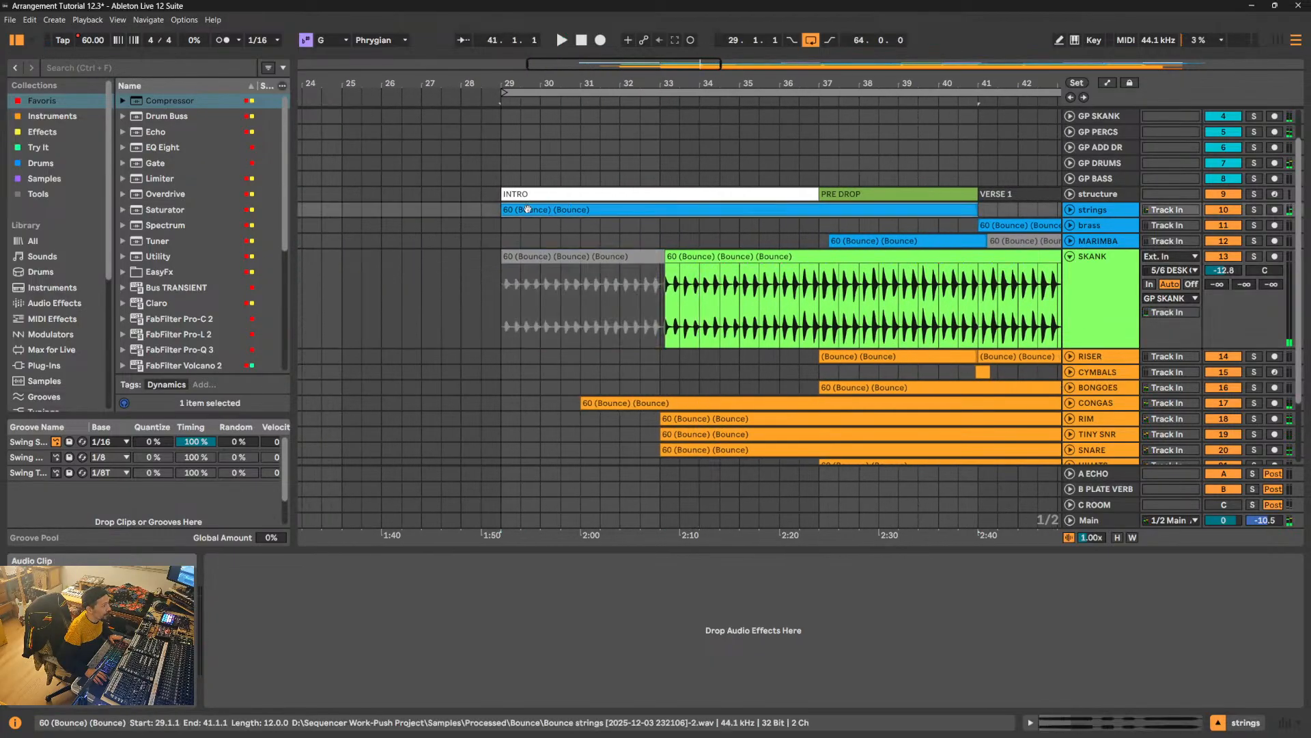
pyautogui.click(1075, 214)
pyautogui.click(1094, 224)
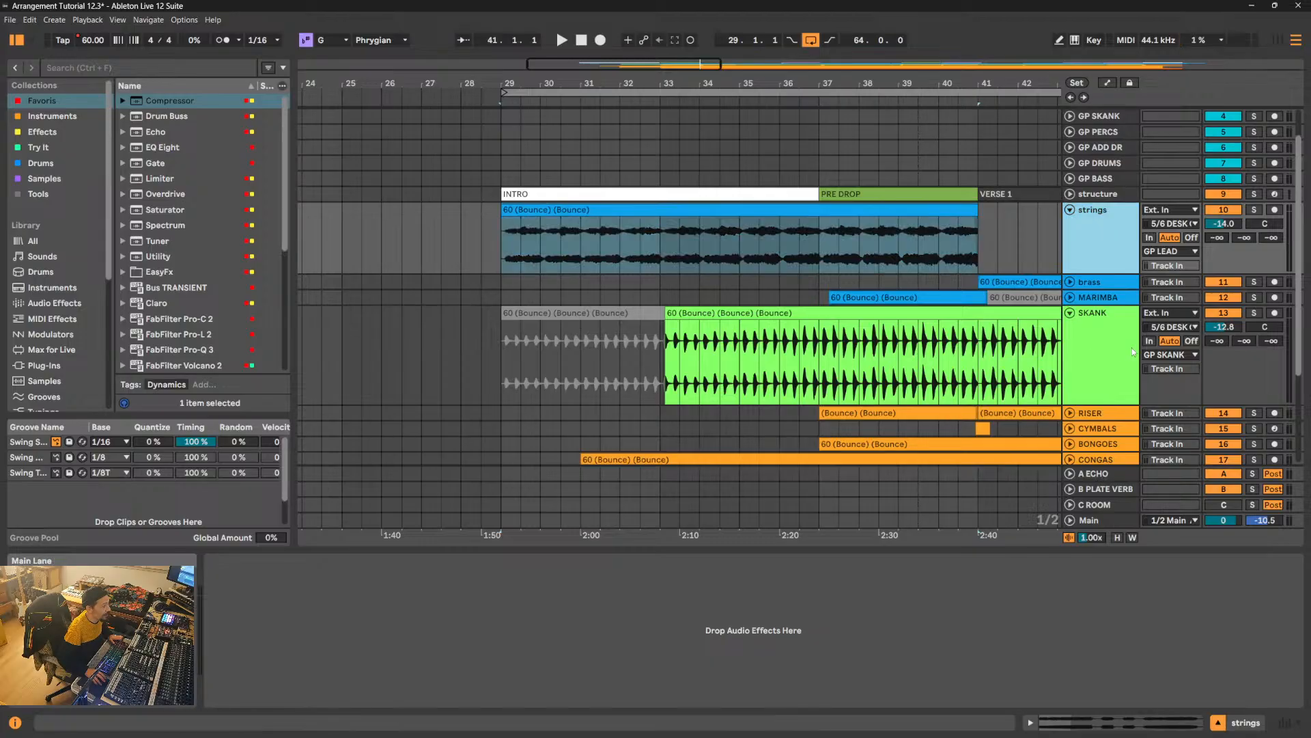
pyautogui.click(1069, 210)
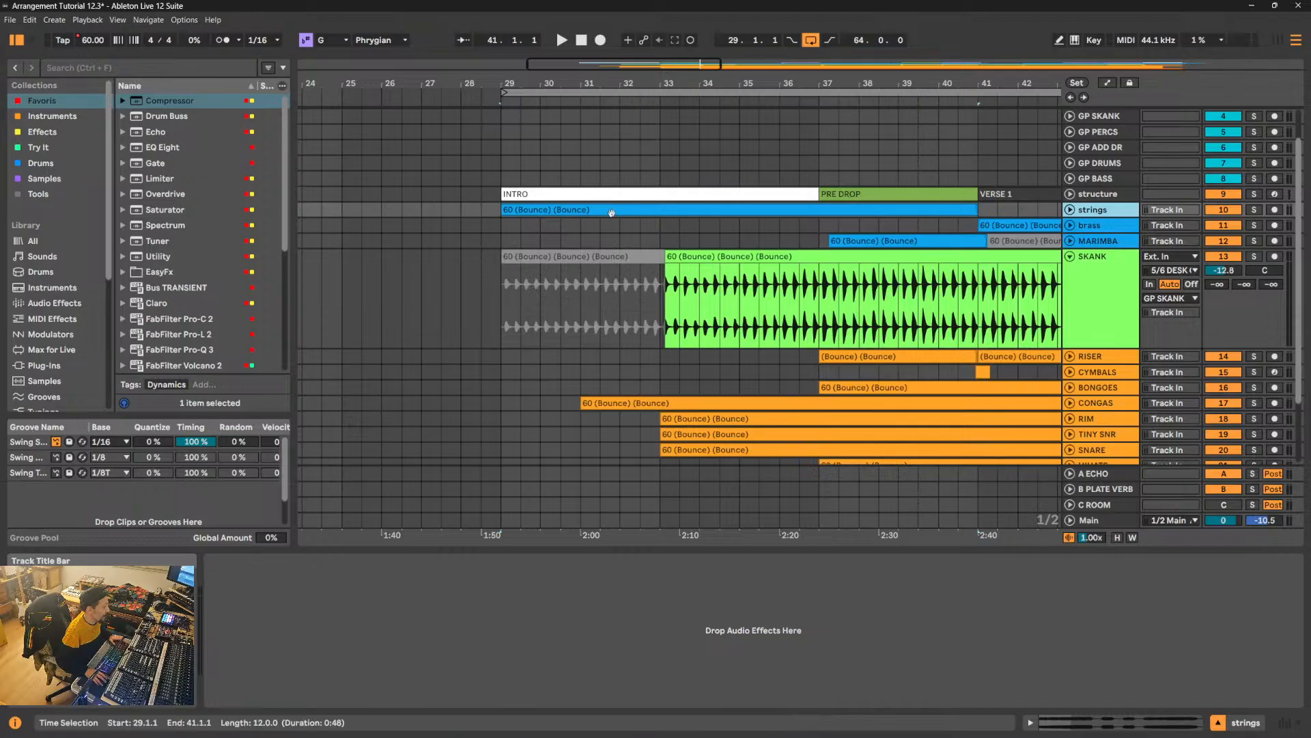
# - Play the Intro and review the devices on the brass track and the group tracks from GP LEAD to GP PERCS
pyautogui.press('space')
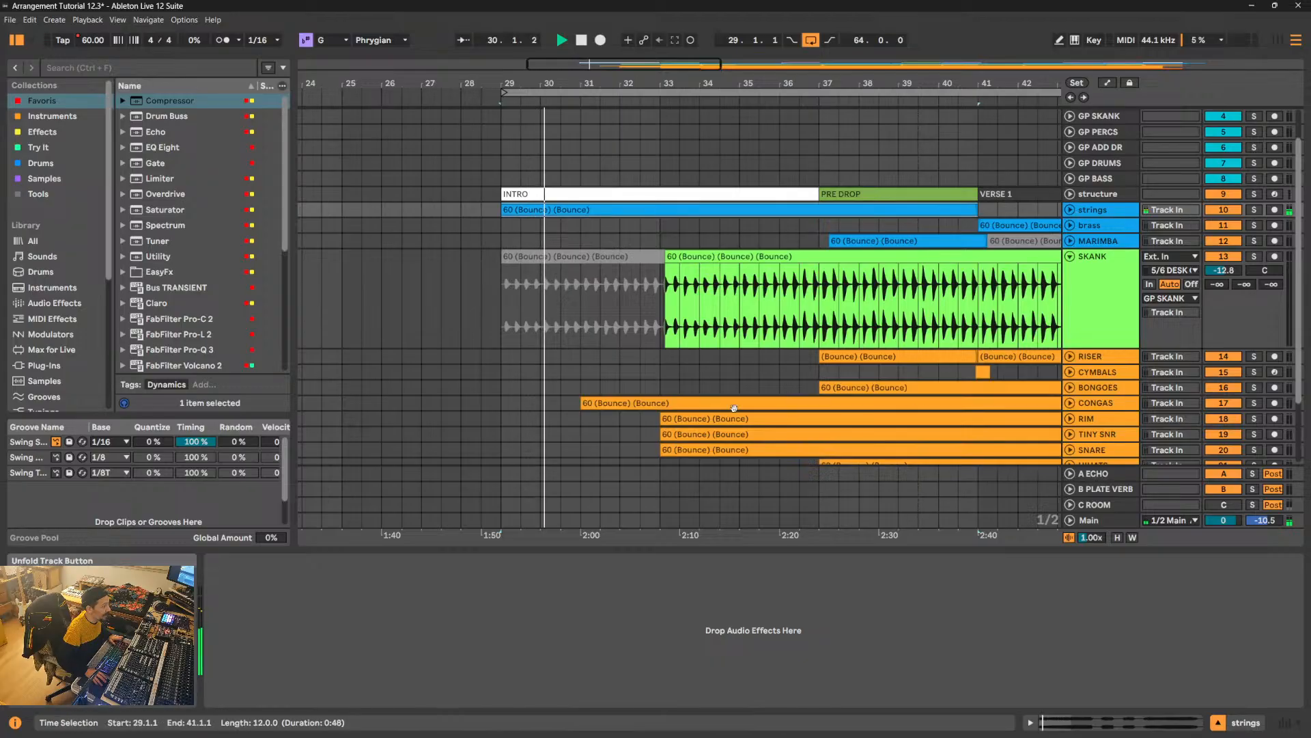
pyautogui.click(1093, 270)
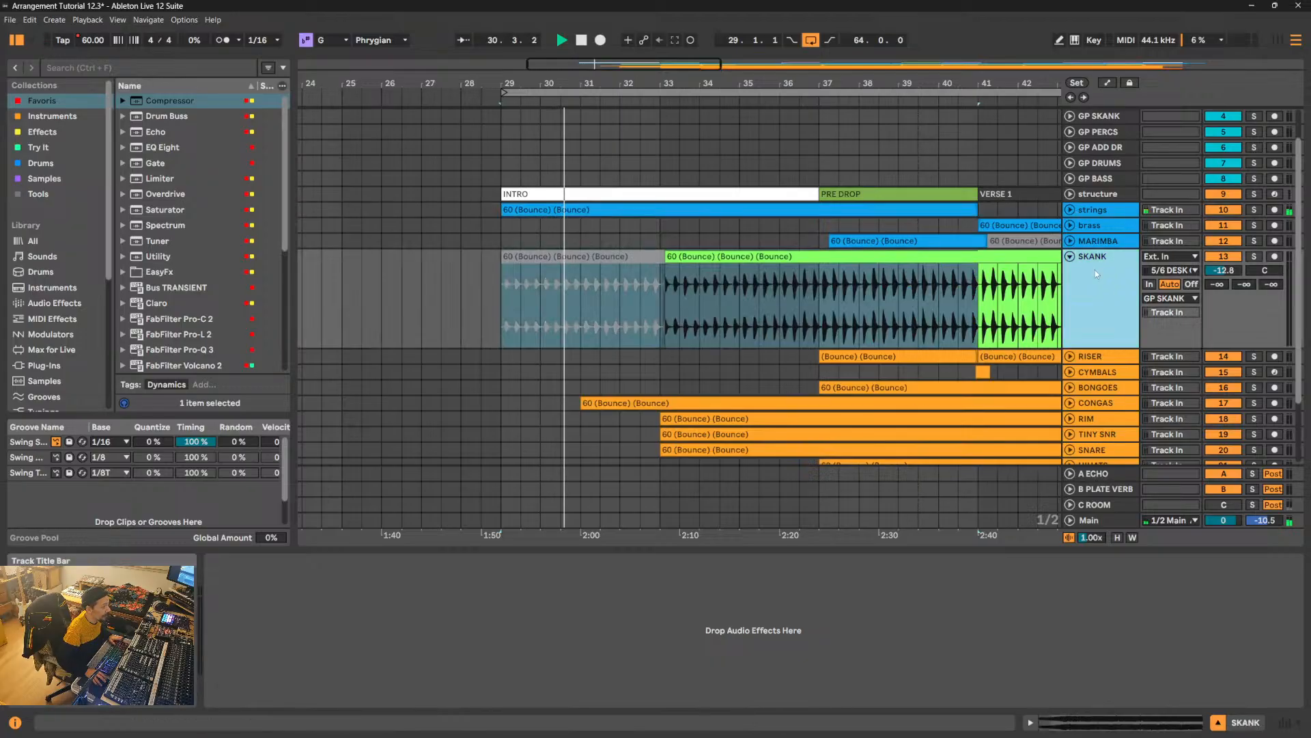
pyautogui.click(1101, 241)
pyautogui.click(1106, 228)
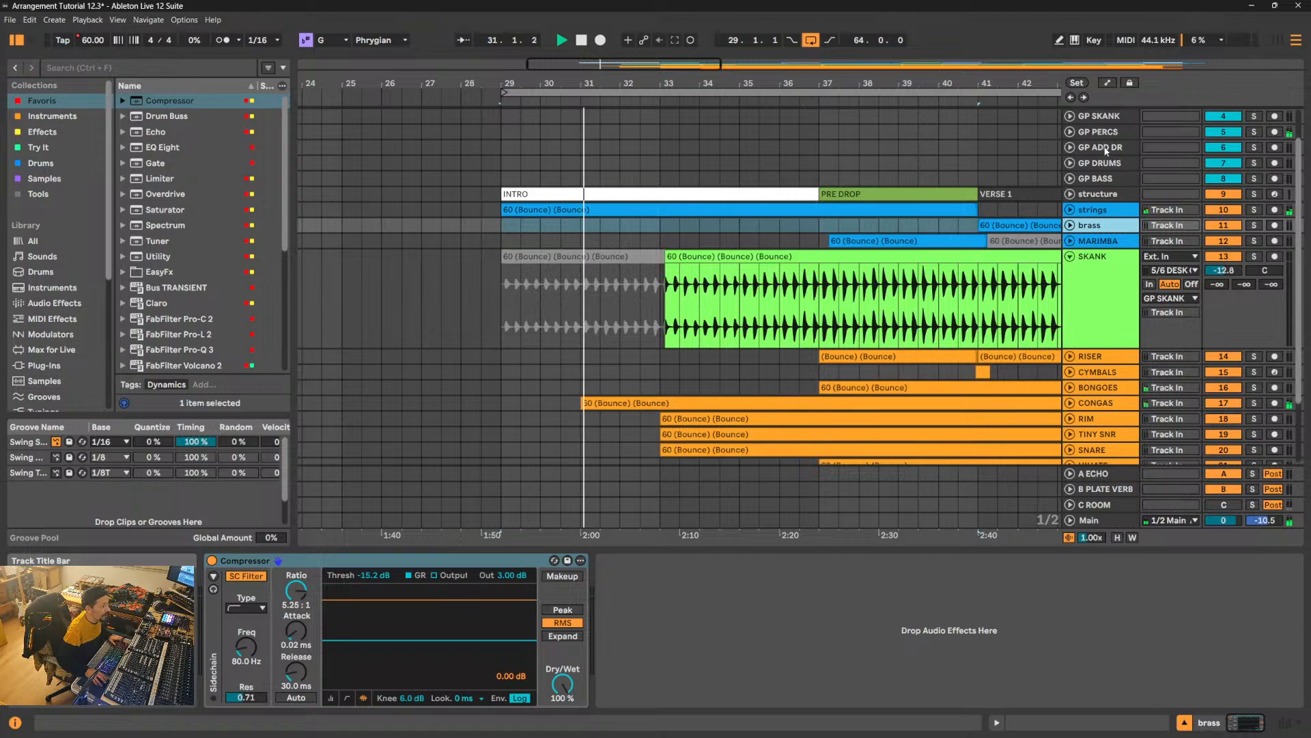
pyautogui.scroll(2, 1110, 147)
pyautogui.click(1117, 117)
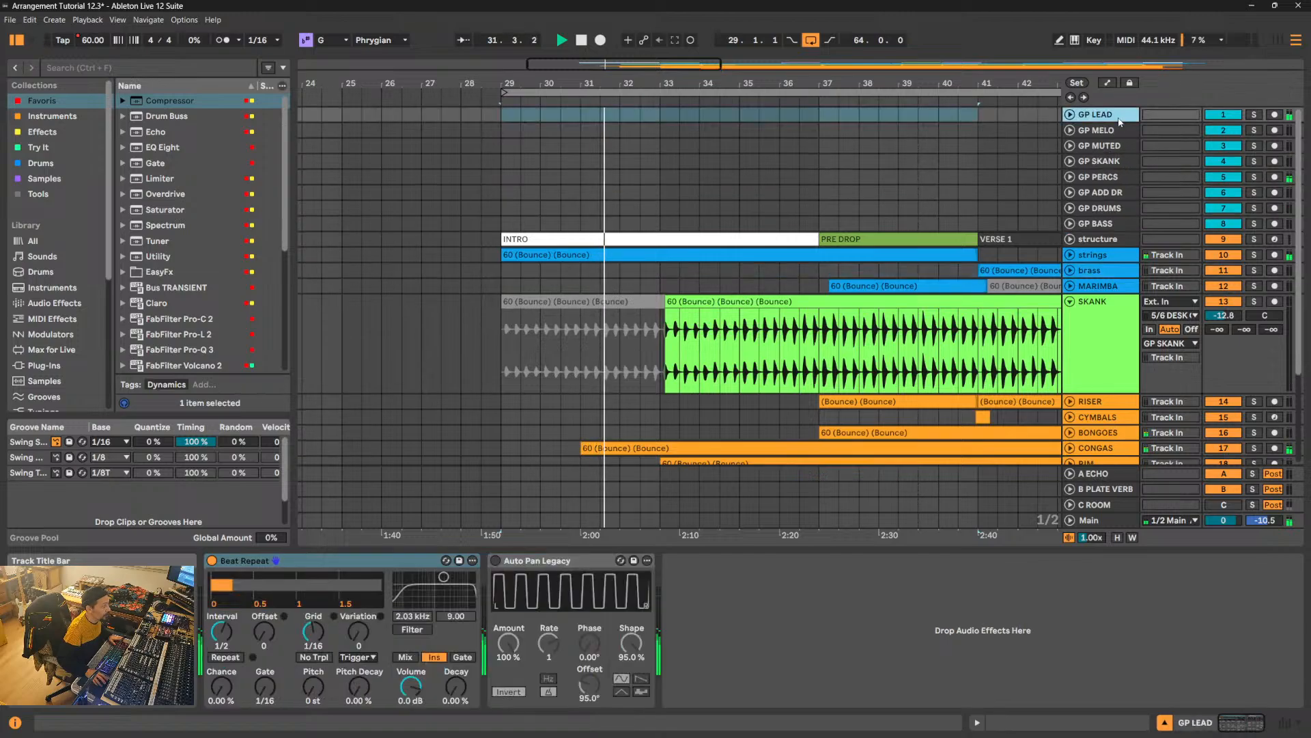
pyautogui.click(1118, 131)
pyautogui.click(1113, 147)
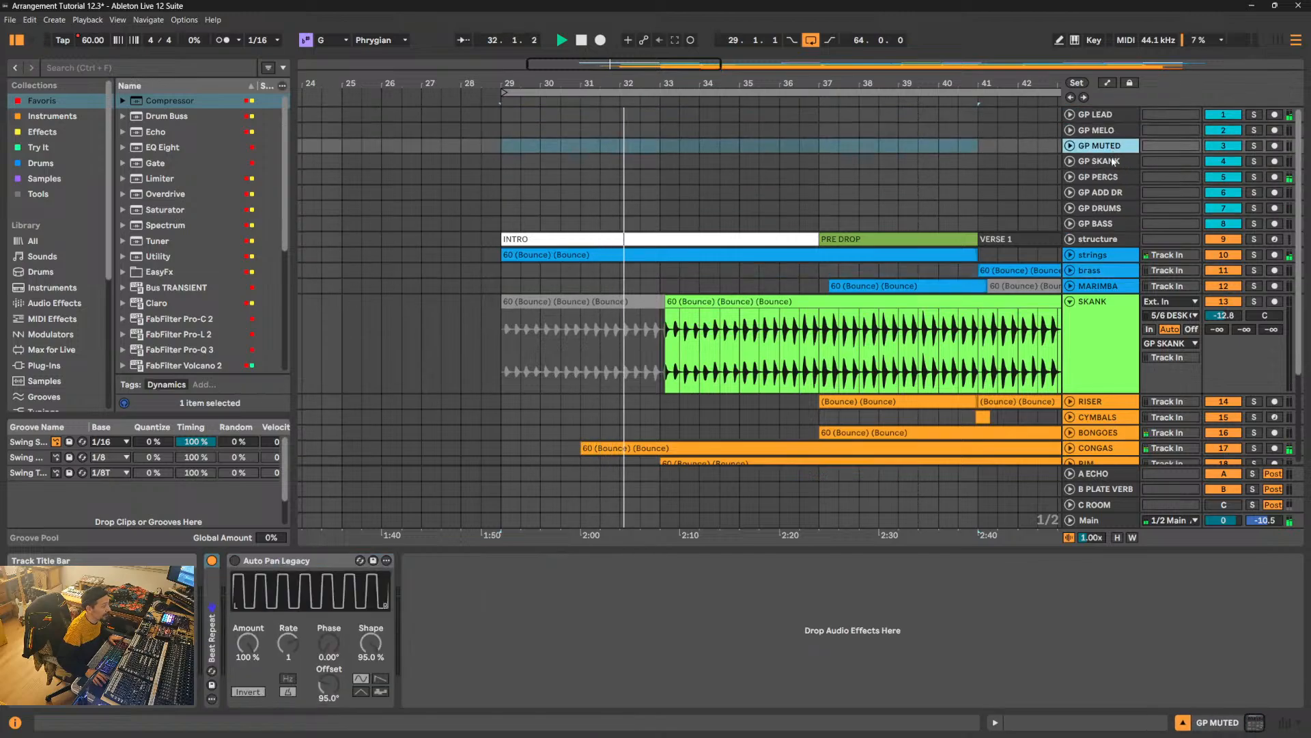
pyautogui.click(1109, 163)
pyautogui.click(1109, 177)
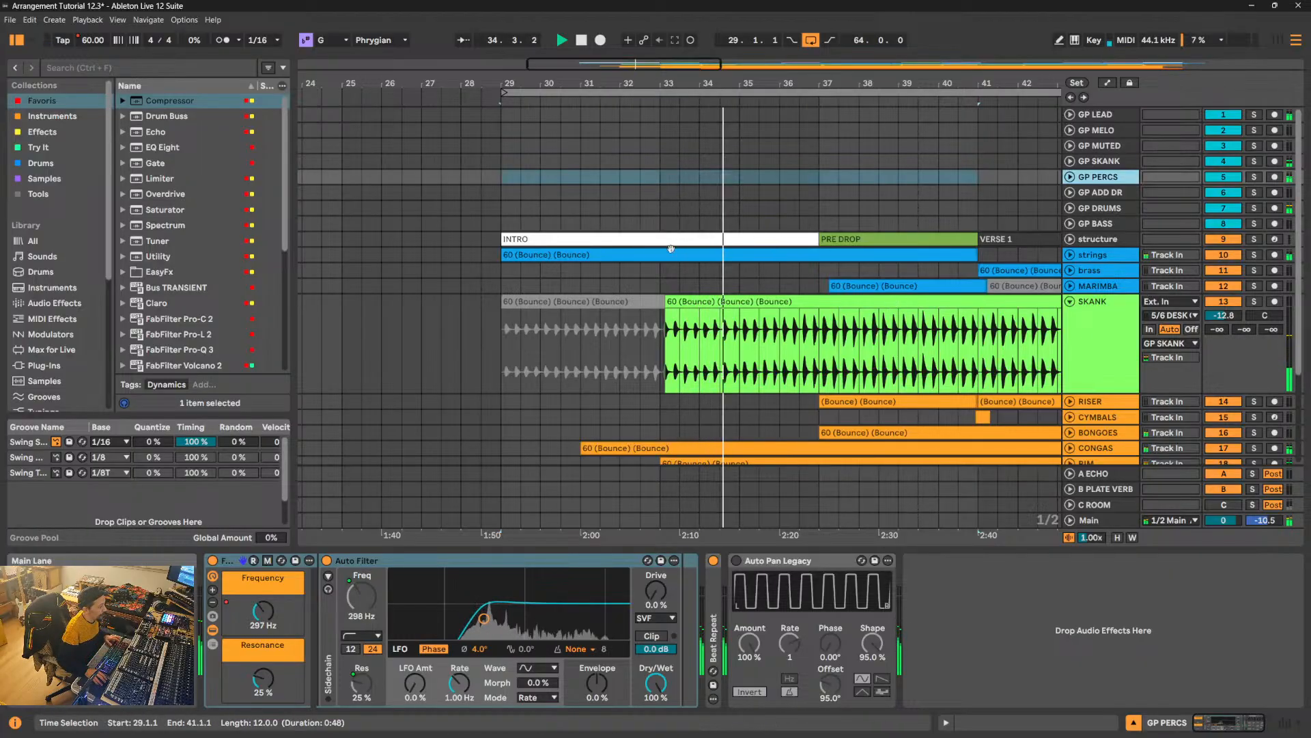
# - Expand the TINY SNR, SNARE, RIM and CONGAS tracks and play from the congas' entry at 31.1.1
pyautogui.scroll(-4, 670, 263)
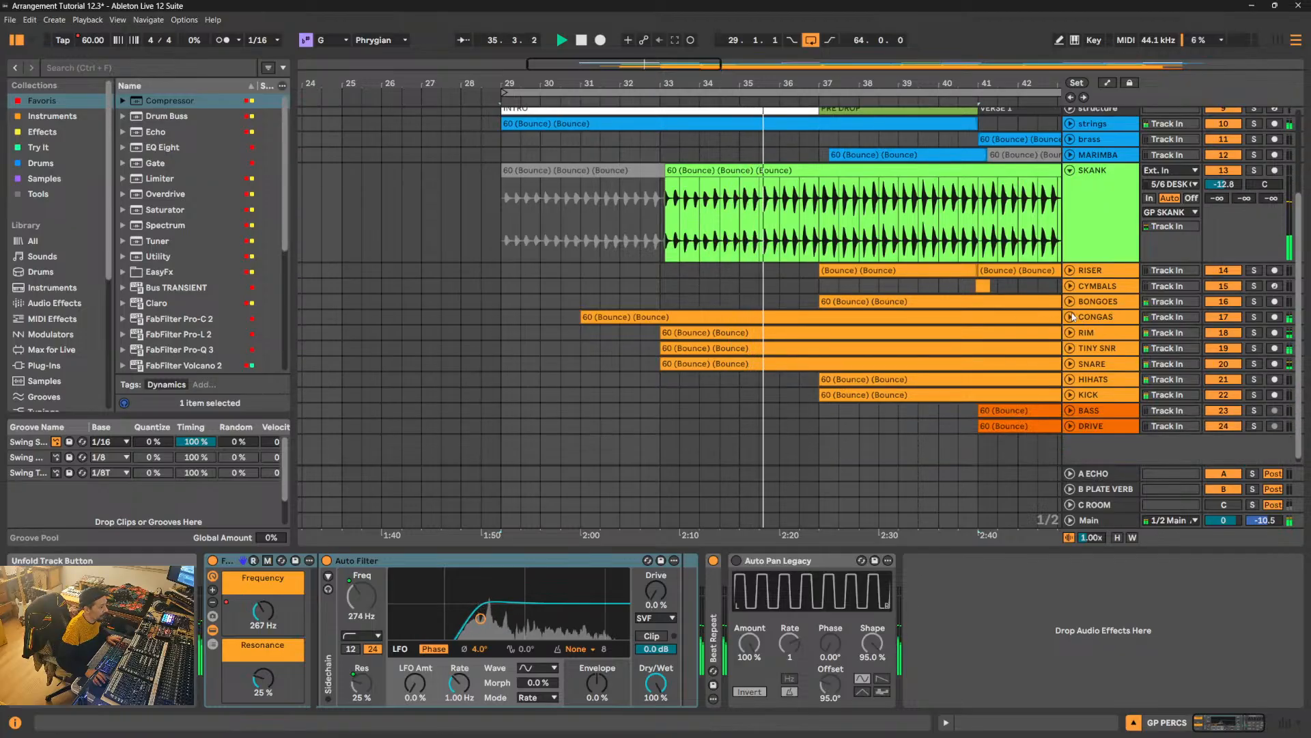
pyautogui.click(1070, 347)
pyautogui.click(654, 240)
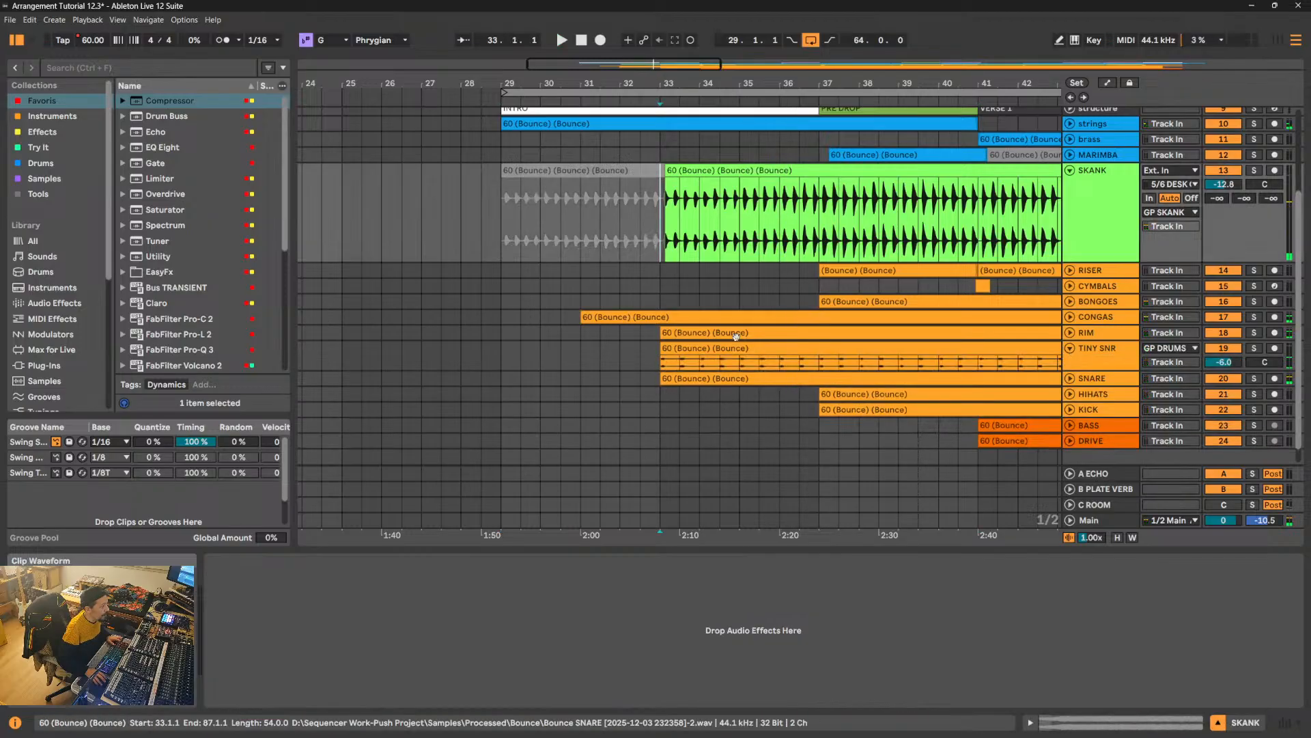
pyautogui.click(1070, 380)
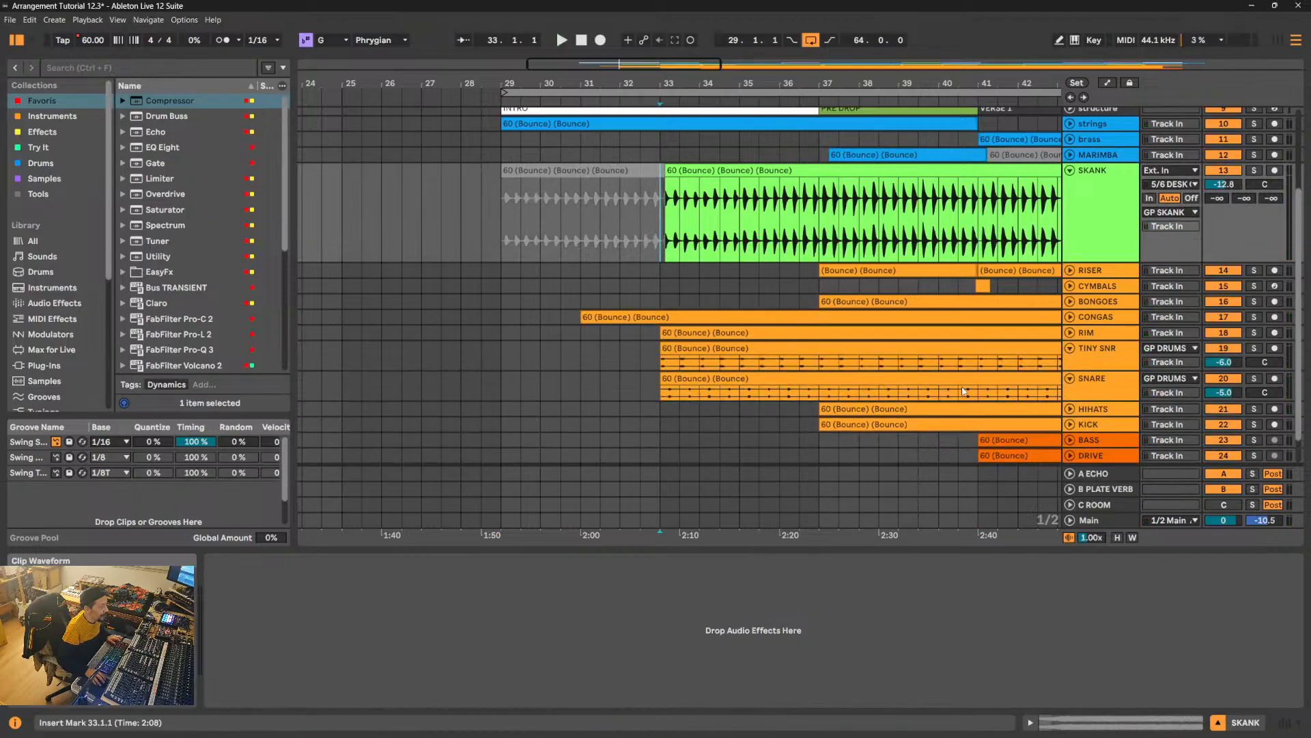
pyautogui.click(1070, 333)
pyautogui.click(1070, 317)
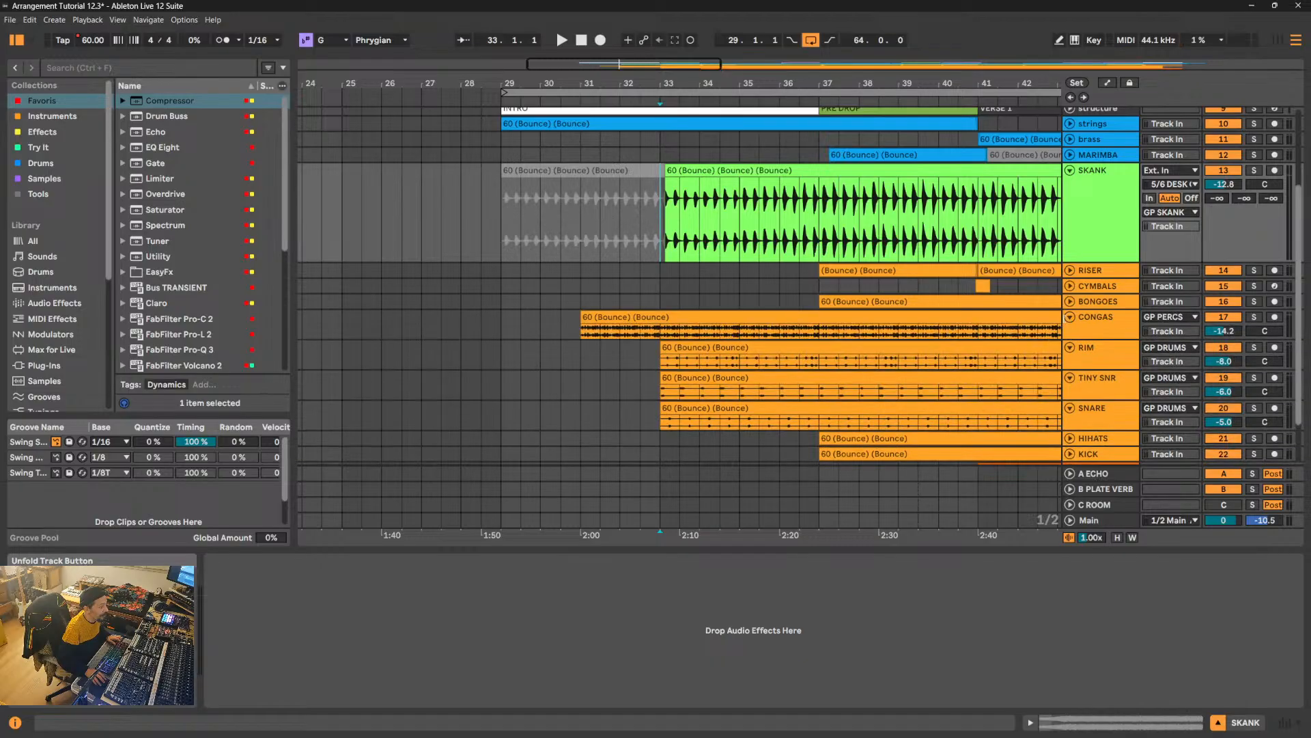
pyautogui.scroll(-3, 638, 255)
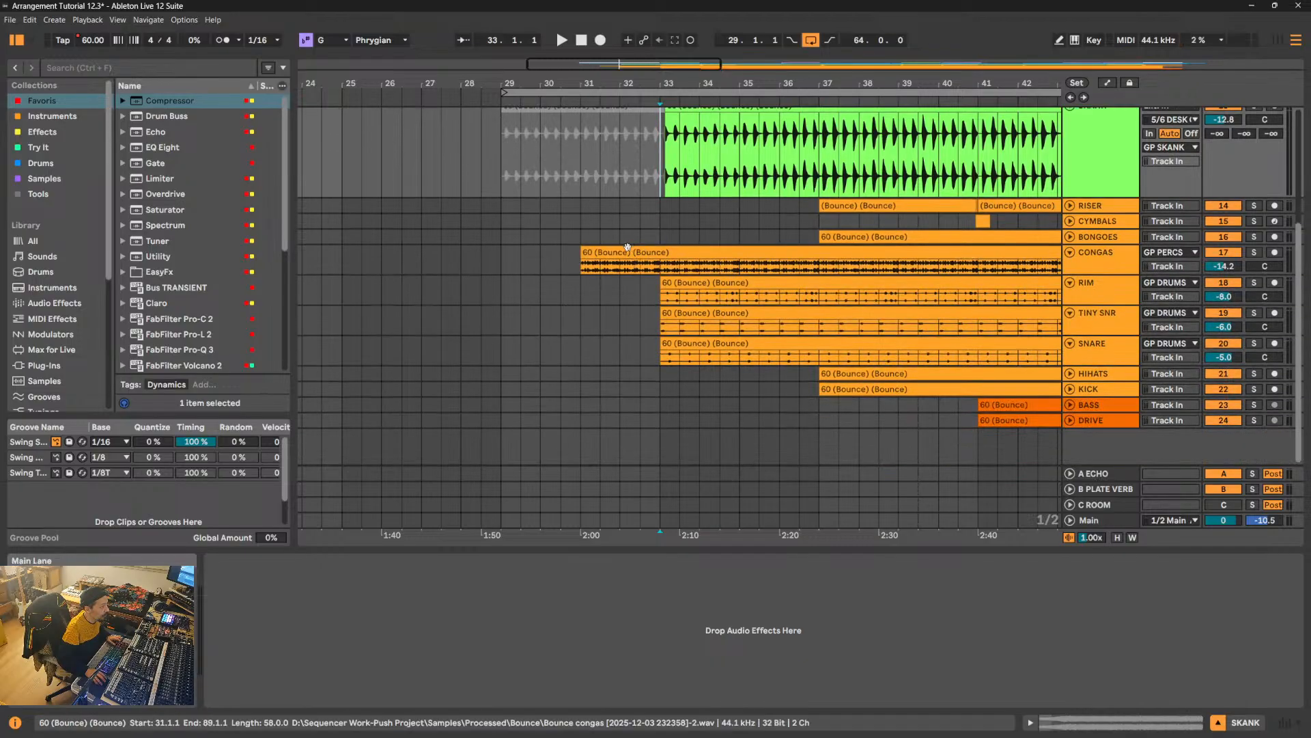
pyautogui.click(575, 264)
pyautogui.press('space')
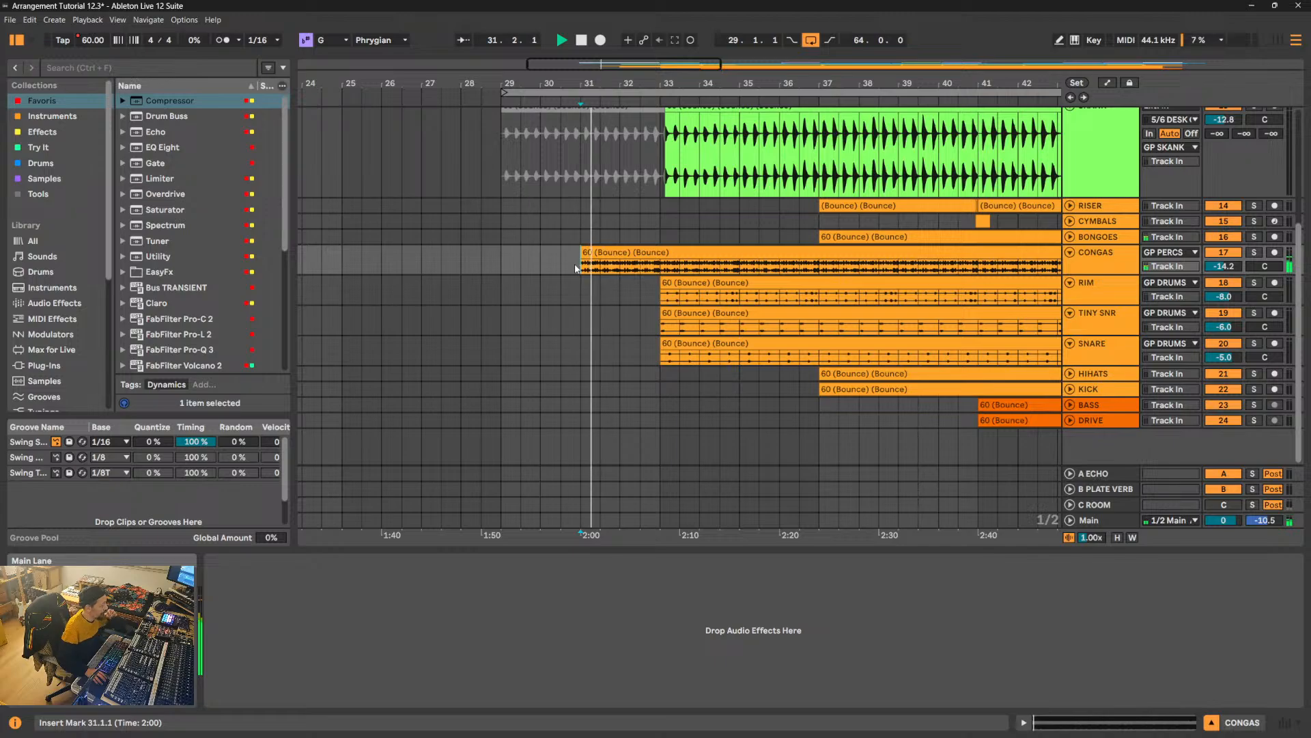
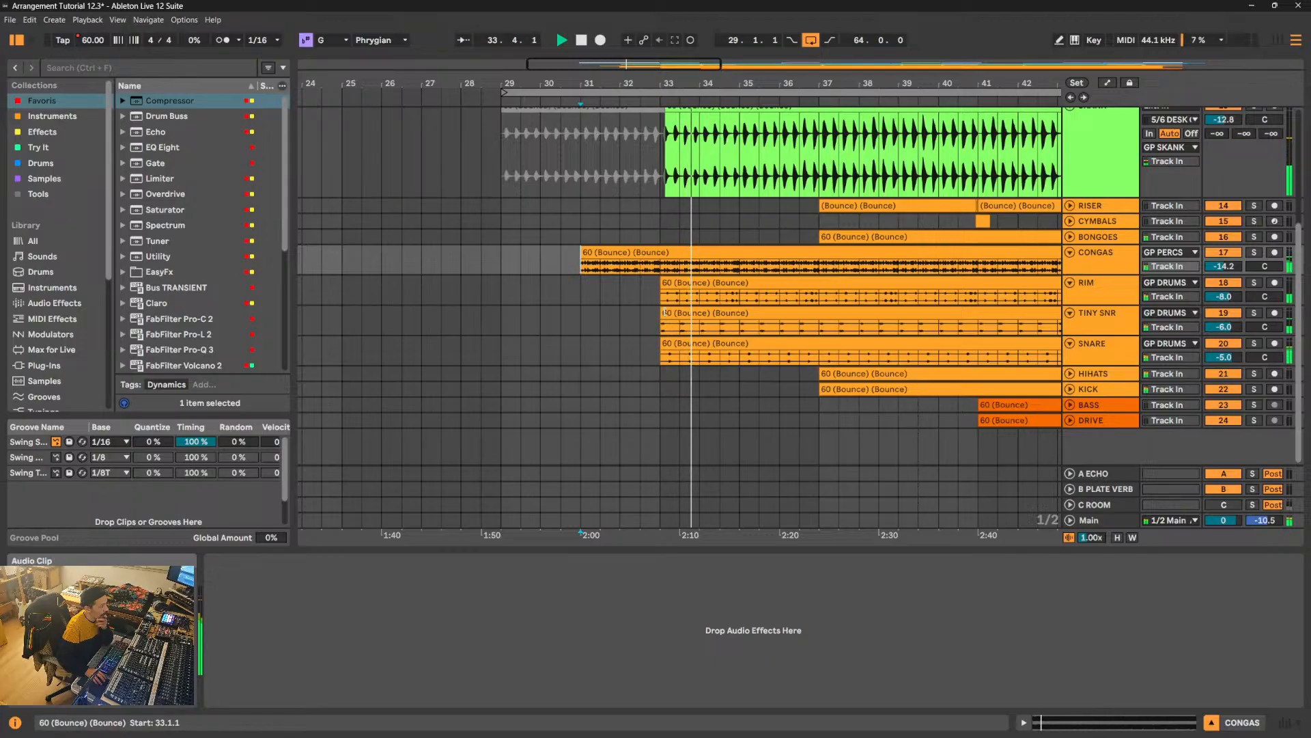
# - Trim the start of the TINY SNR clip to 37.1.1 and of the SNARE and RIM clips to 35.1.1
pyautogui.moveTo(662, 313); pyautogui.dragTo(820, 312)
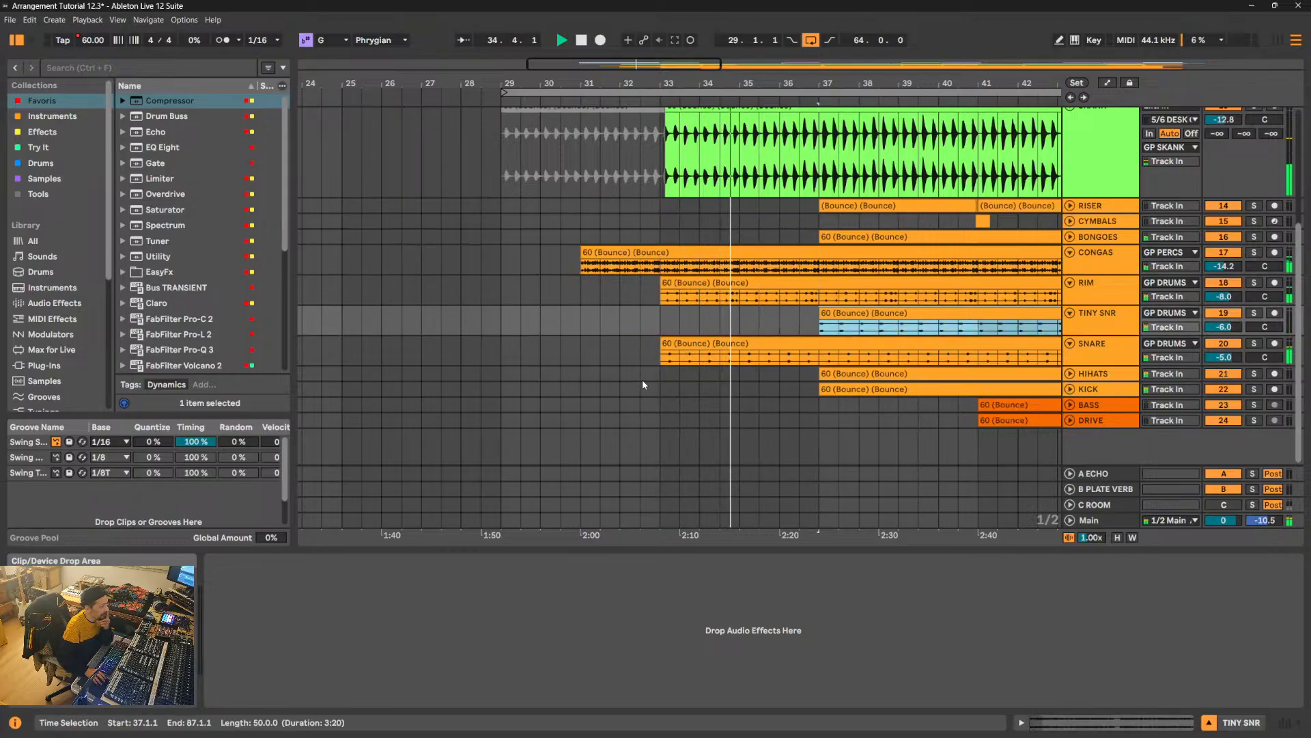
pyautogui.moveTo(663, 356); pyautogui.dragTo(731, 347)
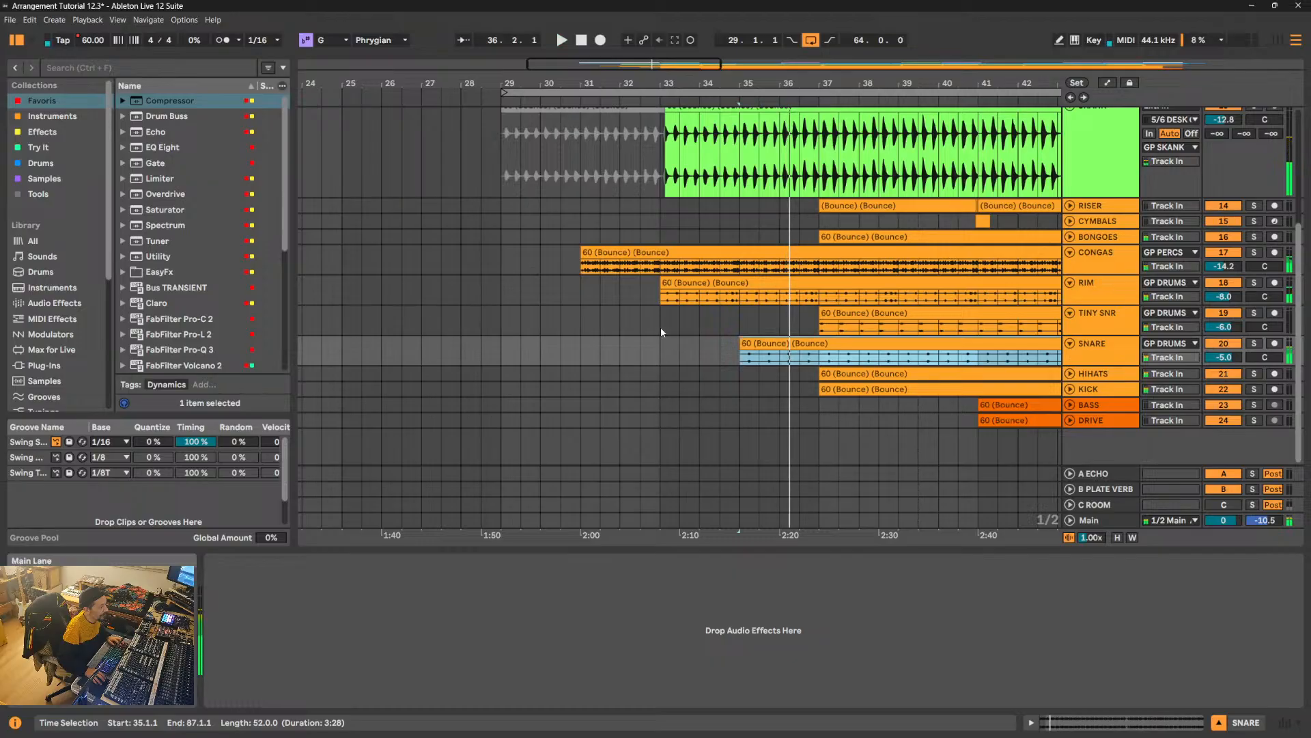
pyautogui.press('space')
pyautogui.click(620, 300)
pyautogui.press('space')
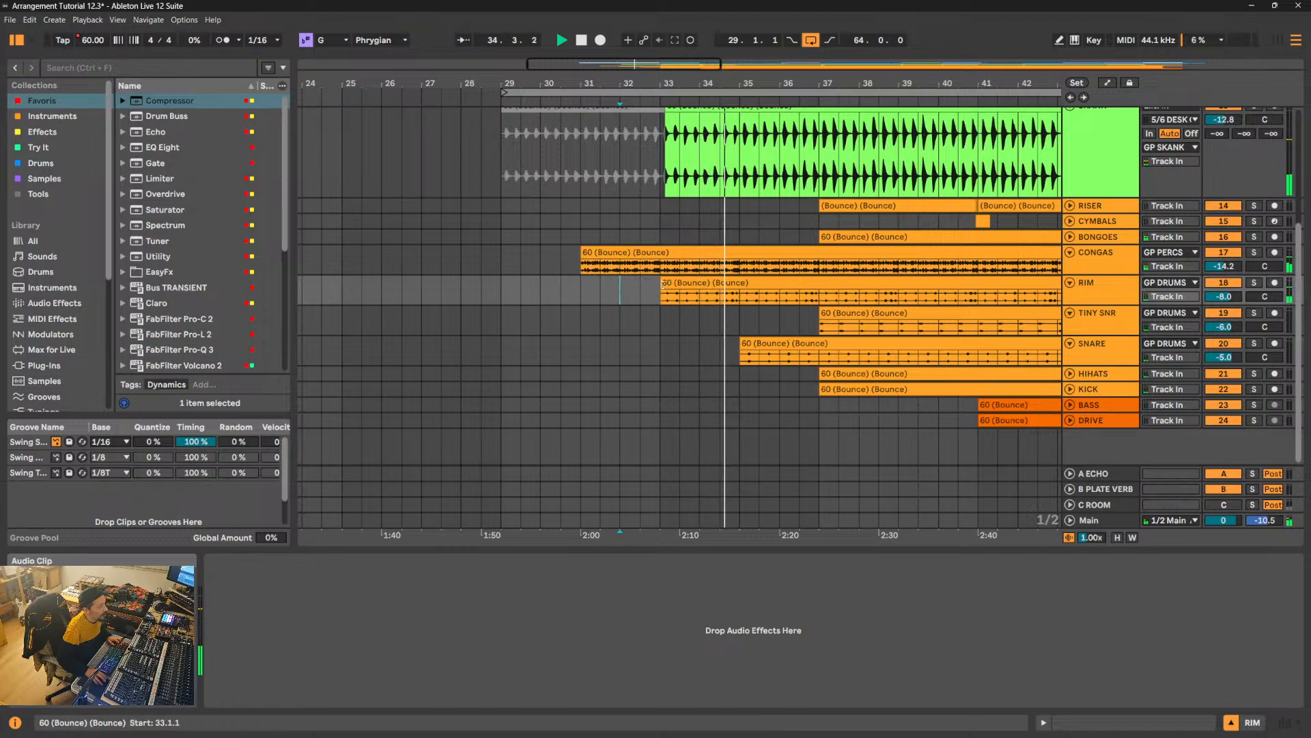
pyautogui.moveTo(663, 282); pyautogui.dragTo(740, 283)
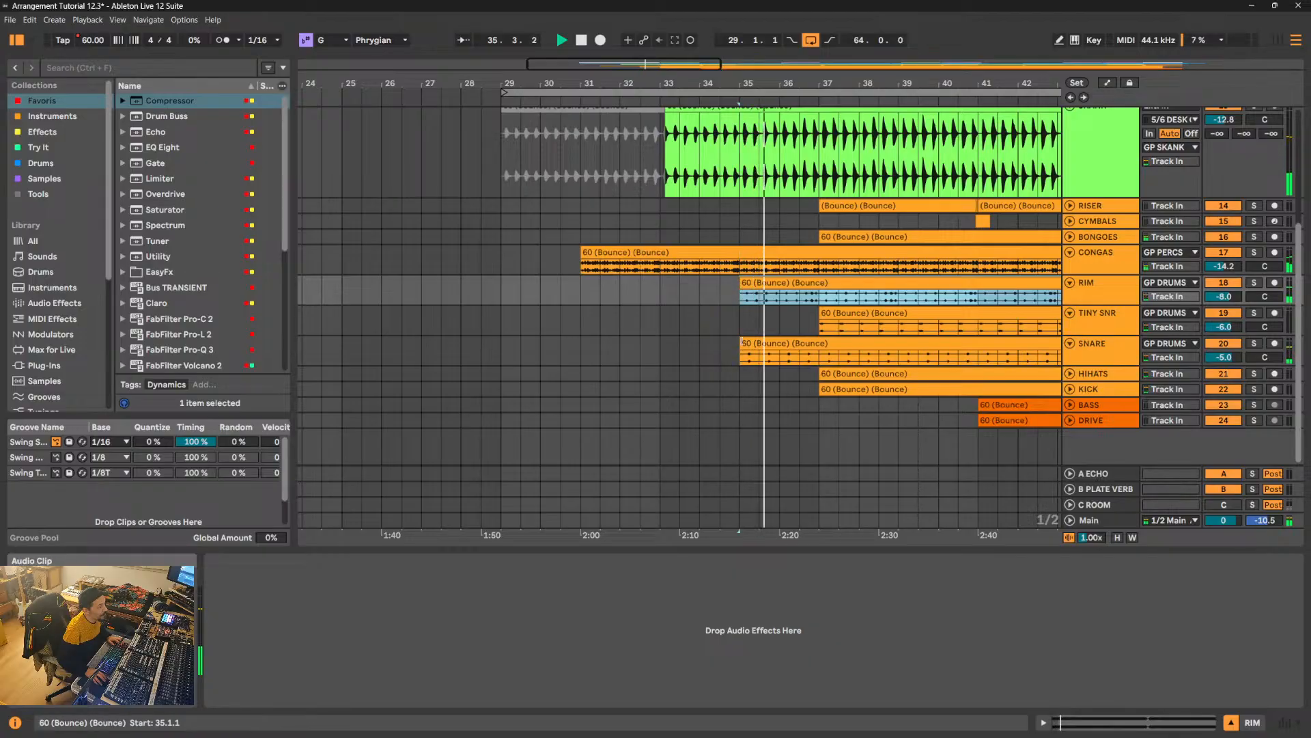
# - Review the staggered entry points of the skank, strings, congas and rim clips across the Intro
pyautogui.moveTo(659, 170); pyautogui.dragTo(735, 177)
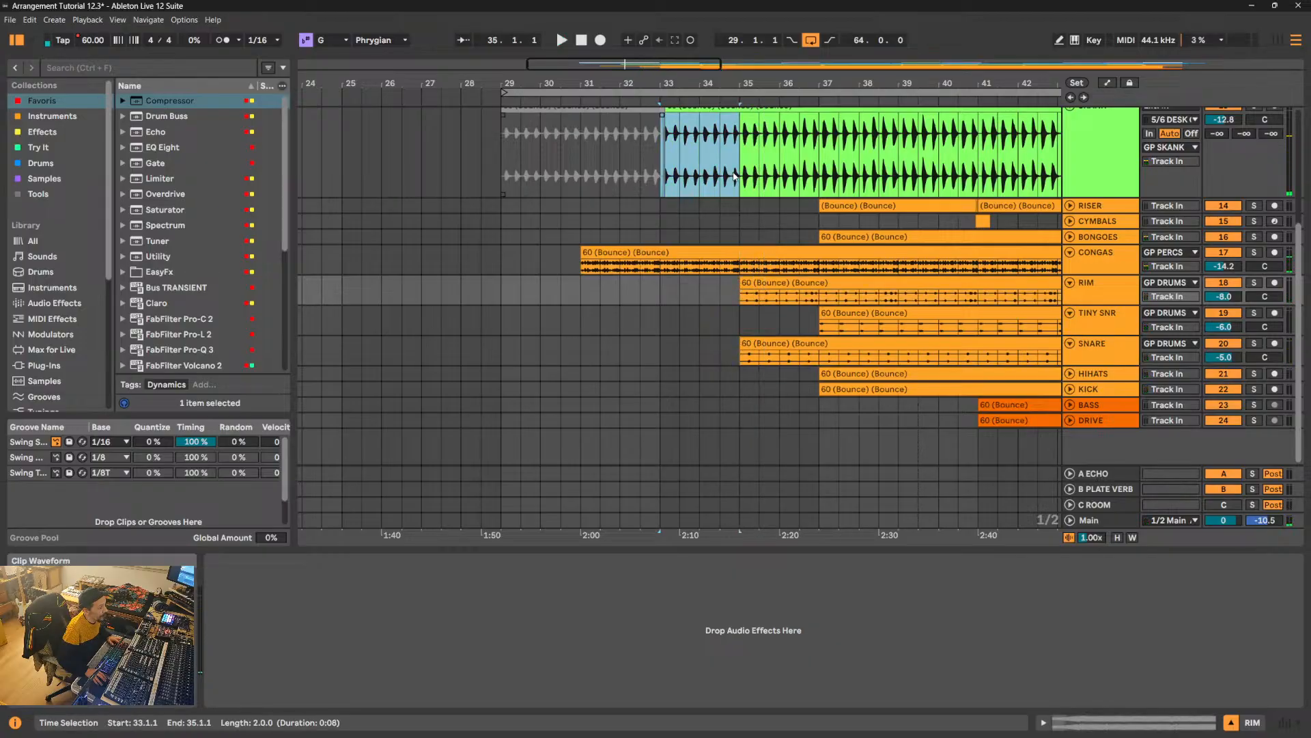
pyautogui.scroll(3, 727, 285)
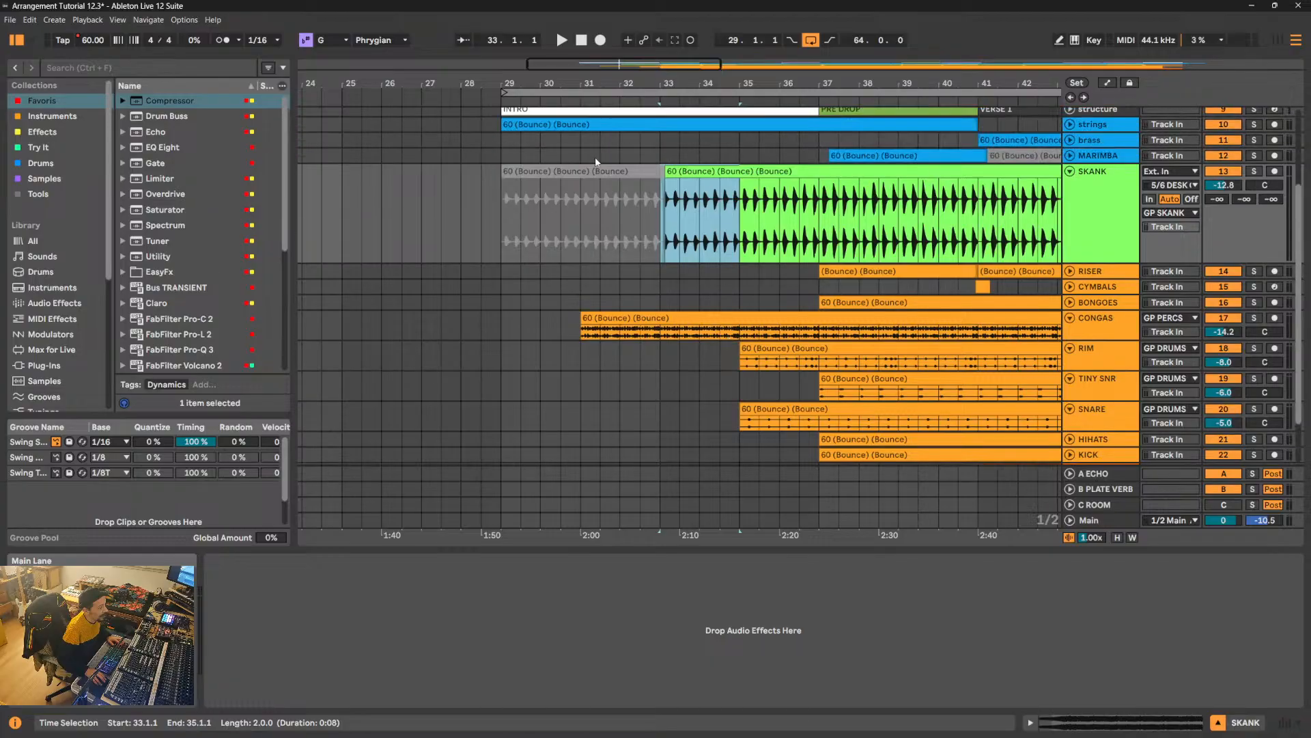
pyautogui.click(558, 125)
pyautogui.click(626, 318)
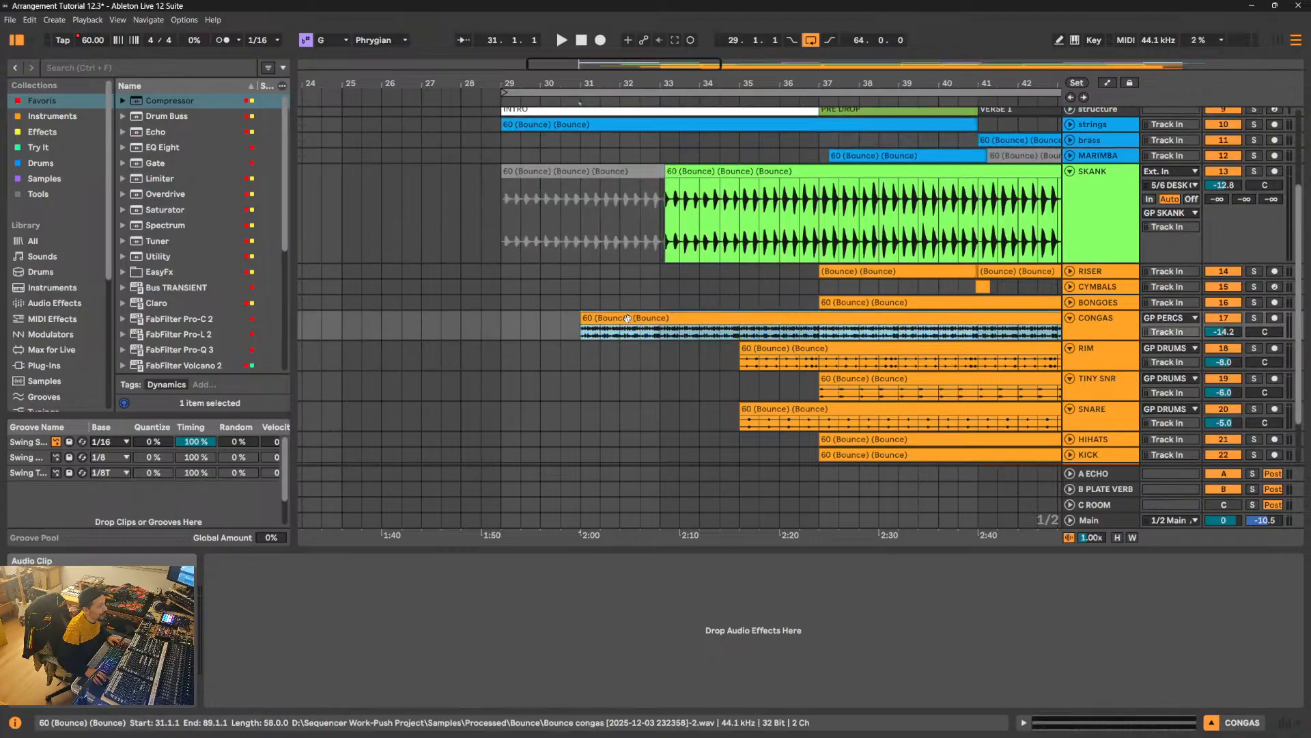
pyautogui.click(701, 172)
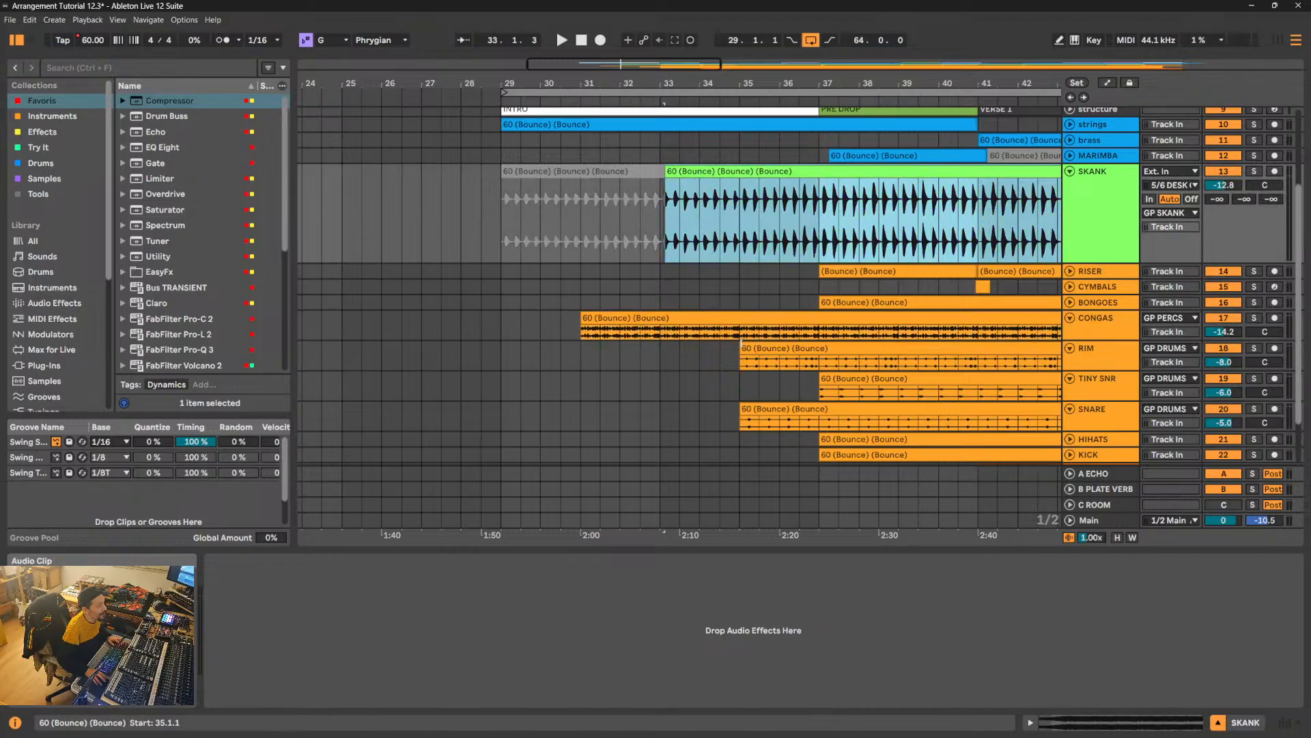
pyautogui.click(744, 348)
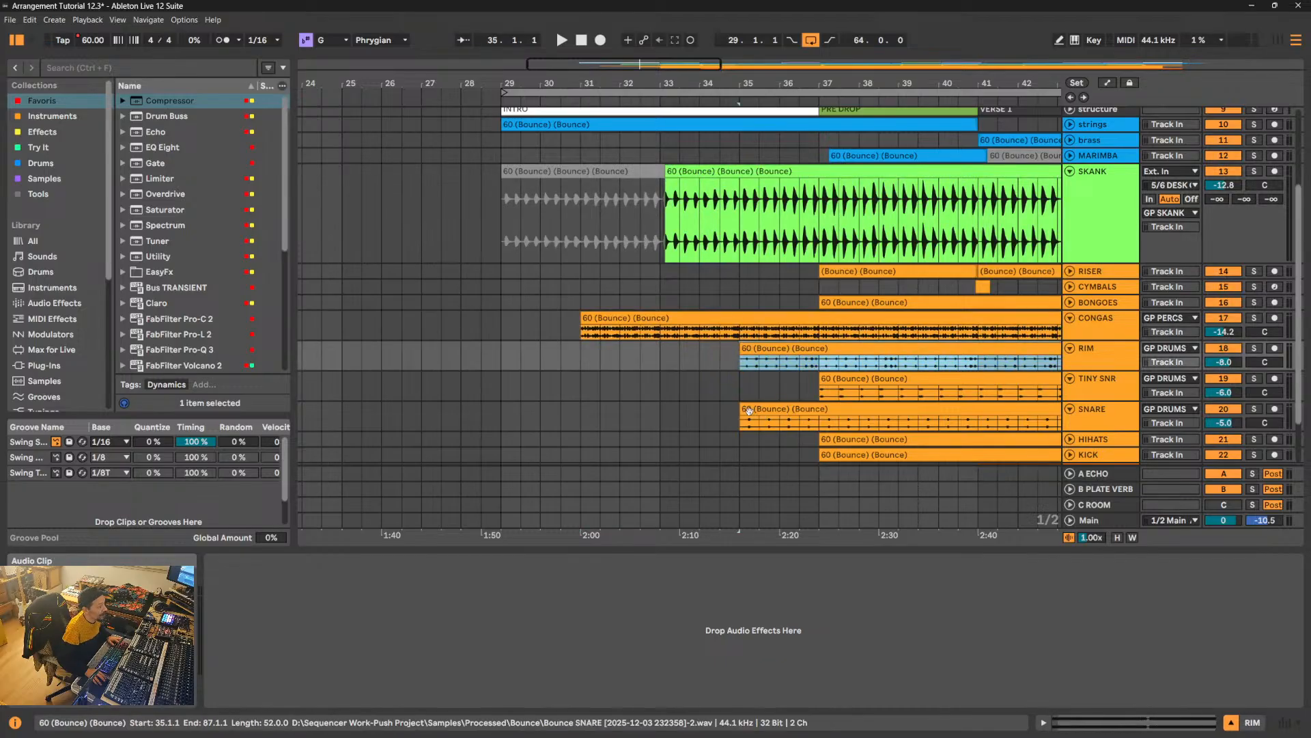
# - Trim the start of the SNARE clip to 37.1.1 and play from the beginning of the Pre Drop
pyautogui.moveTo(748, 407); pyautogui.dragTo(809, 396)
pyautogui.press('space')
pyautogui.click(814, 398)
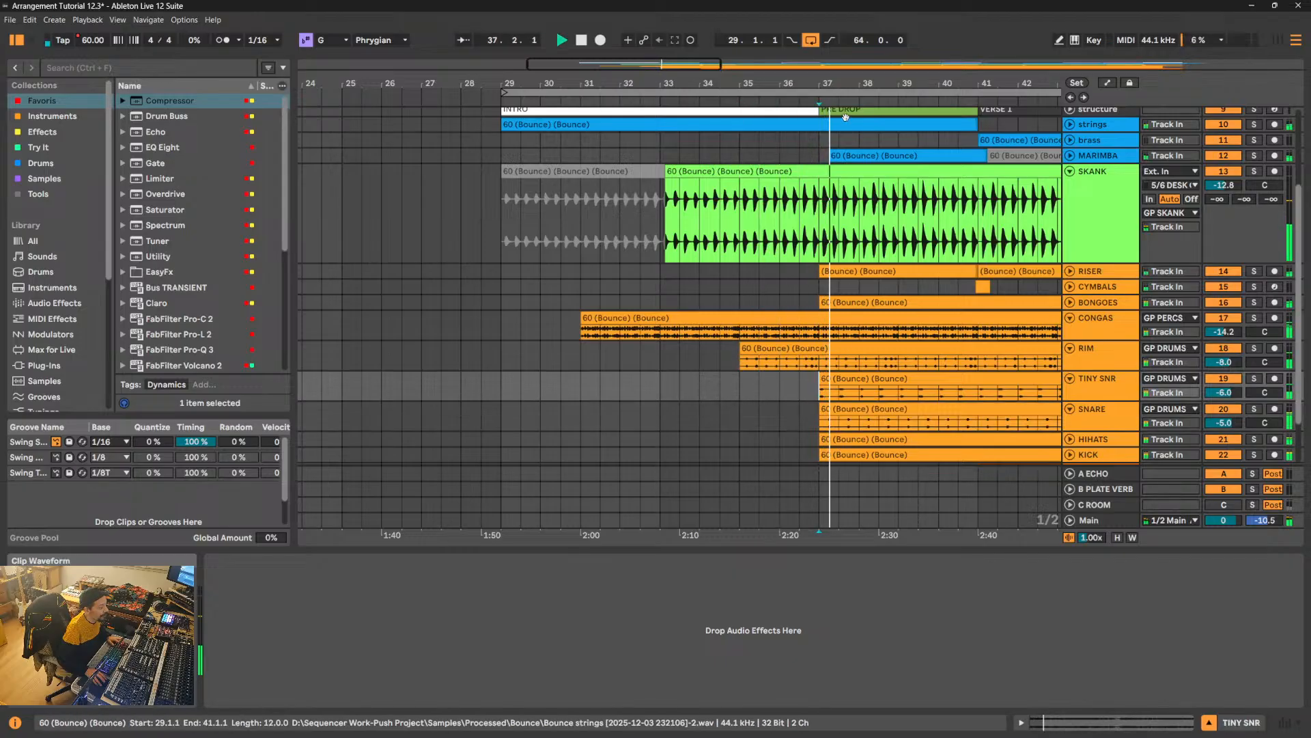
# - Trim the start of the SNARE clip to 41.1.1 and of the TINY SNR clip to 39.1.1
pyautogui.moveTo(841, 82); pyautogui.dragTo(603, 83)
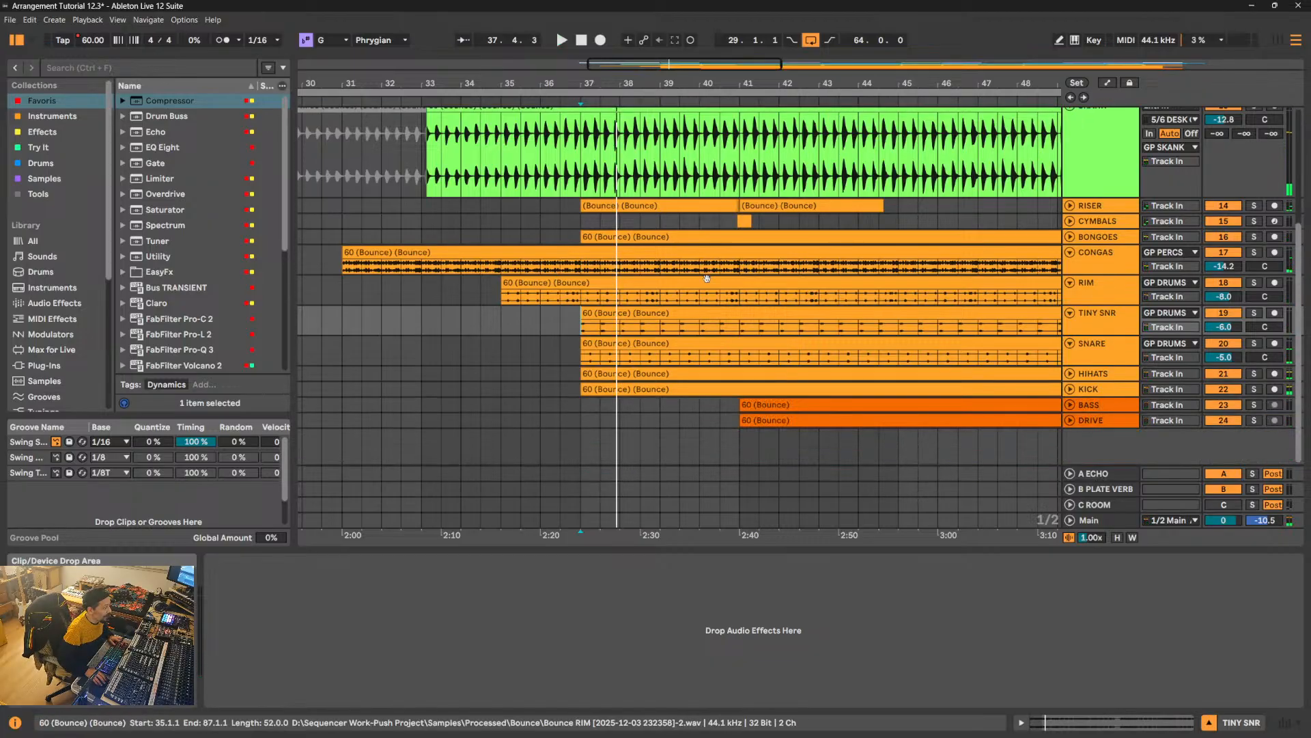
pyautogui.scroll(-2, 1097, 250)
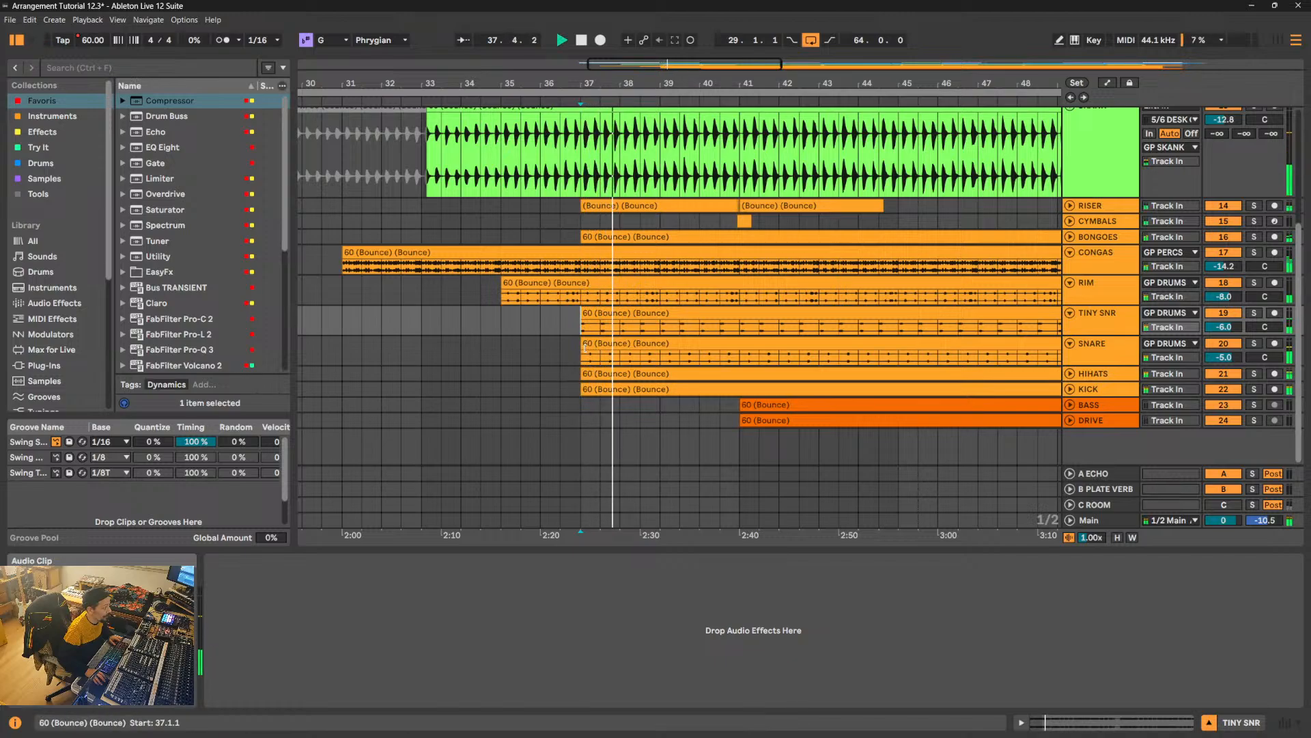
pyautogui.moveTo(584, 344); pyautogui.dragTo(740, 350)
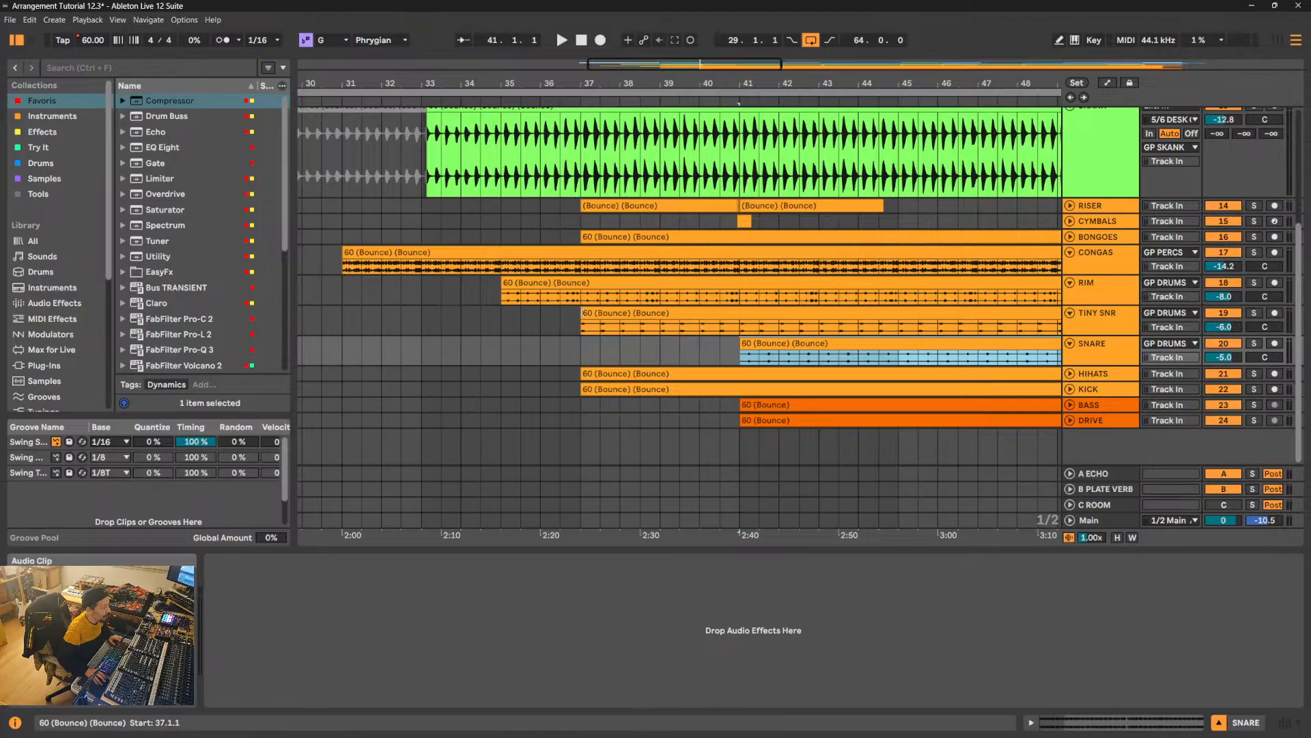
pyautogui.moveTo(582, 313); pyautogui.dragTo(652, 323)
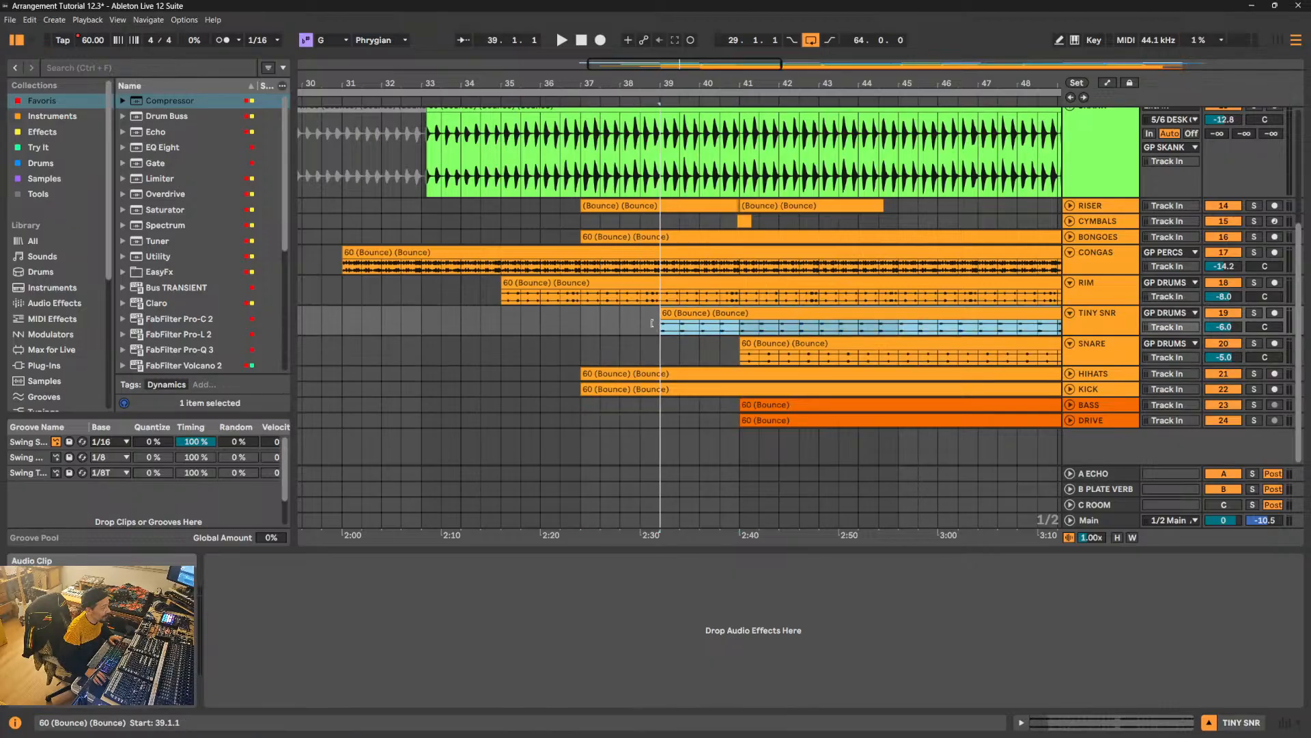
# - Audition the TINY SNR track in solo, unsolo it and play the full mix from the rim's entry at 35.1.1
pyautogui.click(1255, 314)
pyautogui.press('space')
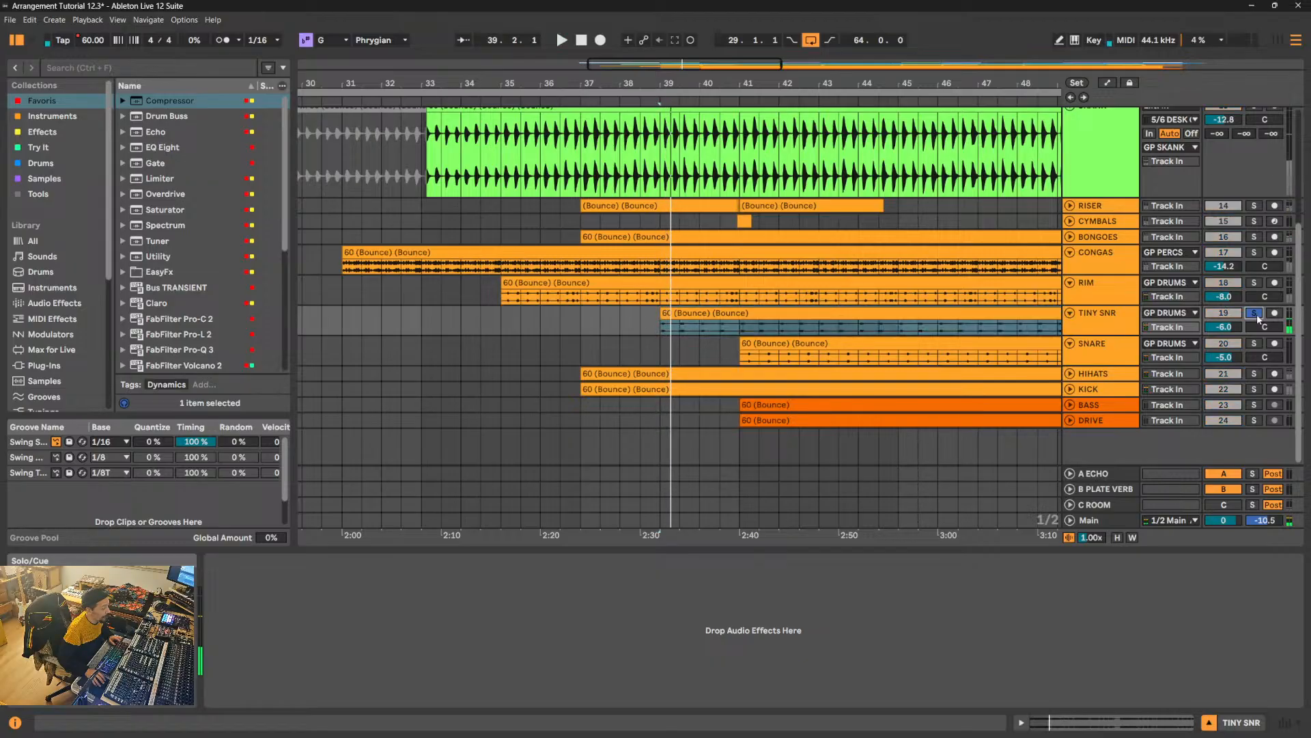
pyautogui.click(1255, 315)
pyautogui.press('space')
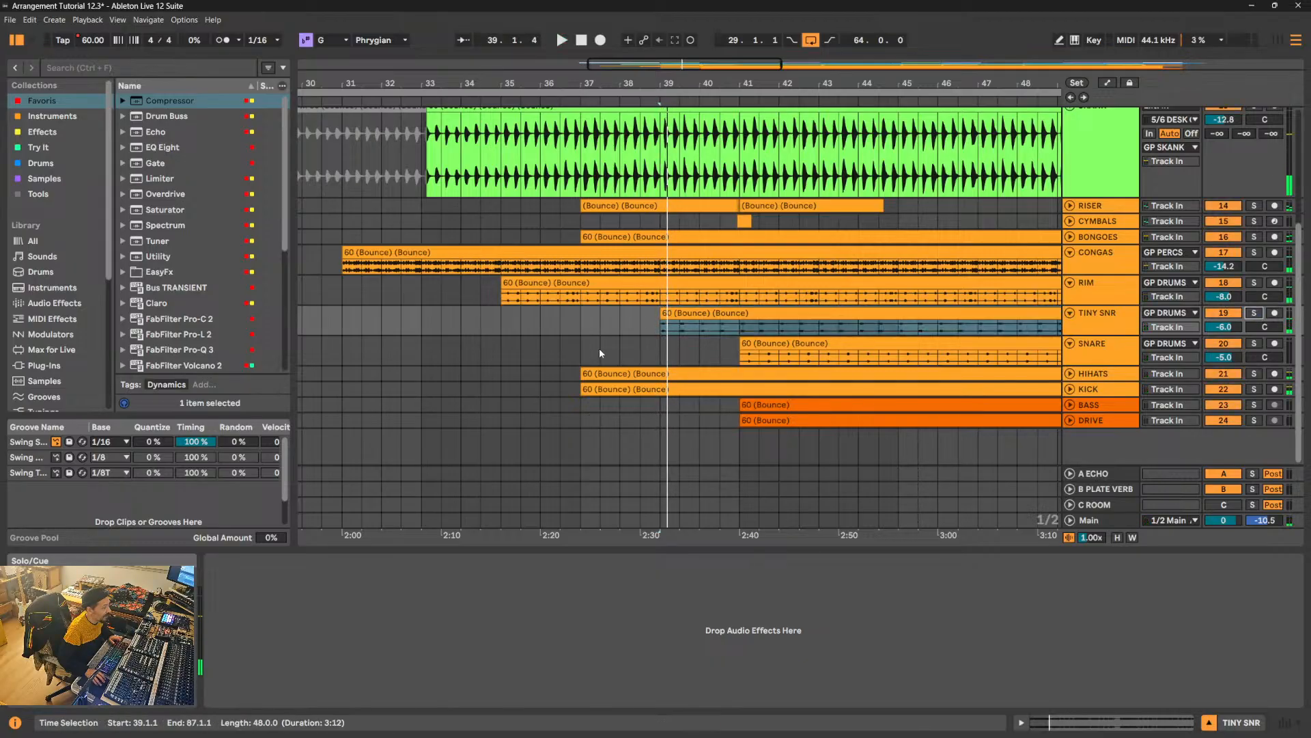
pyautogui.click(500, 306)
pyautogui.press('space')
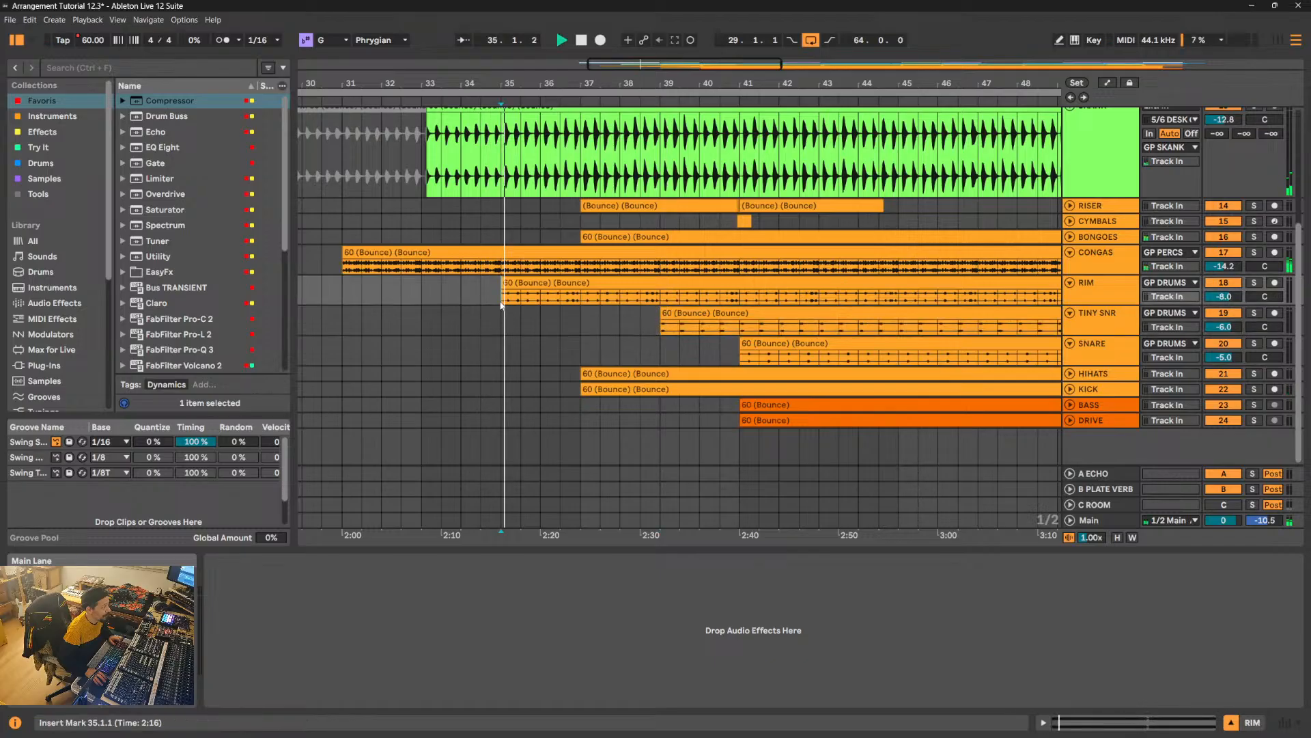
pyautogui.click(564, 318)
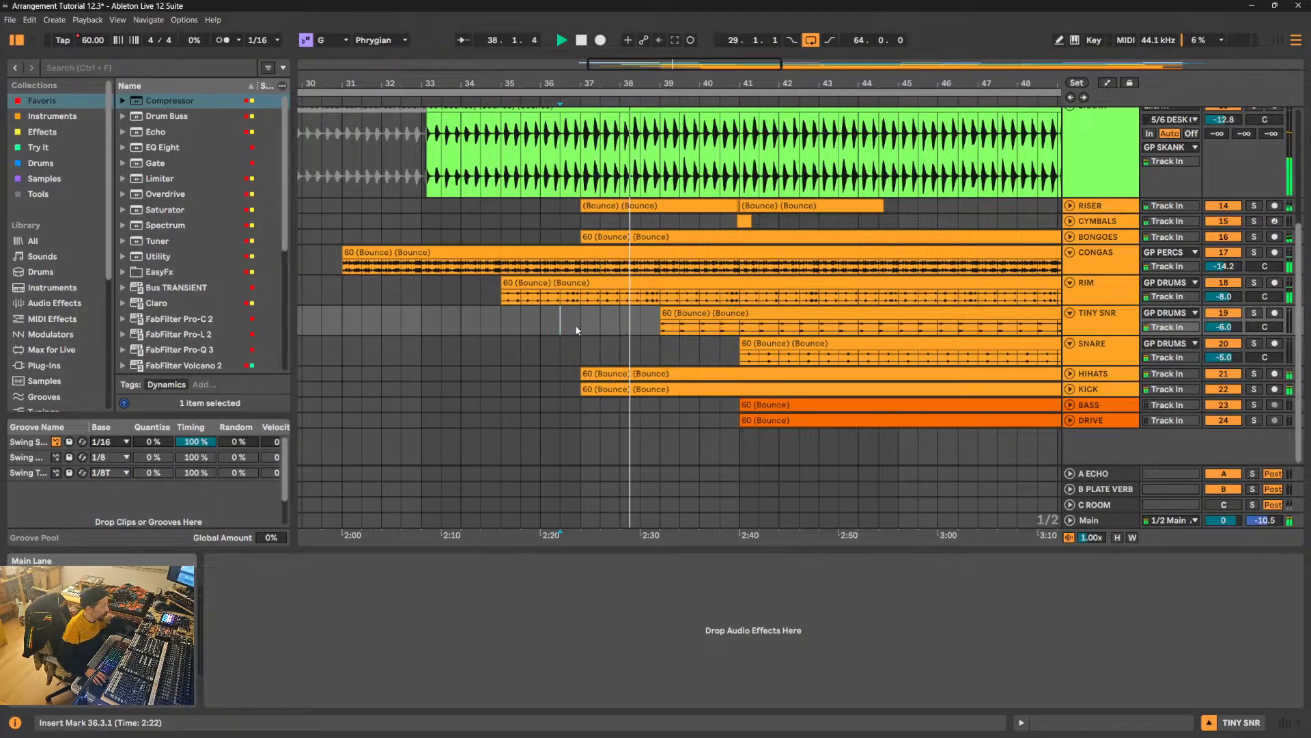
# - Expand the strings track and set its volume to -12.4 dB
pyautogui.scroll(6, 1081, 287)
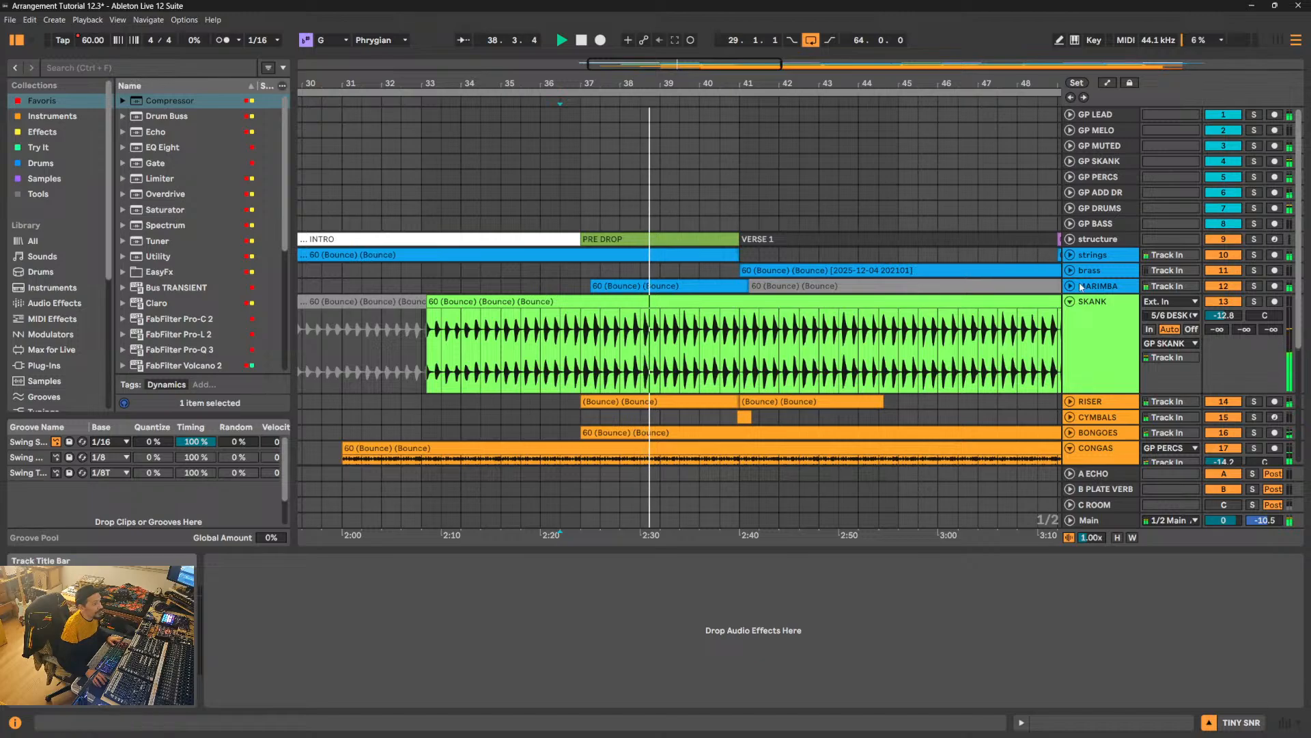
pyautogui.click(1069, 255)
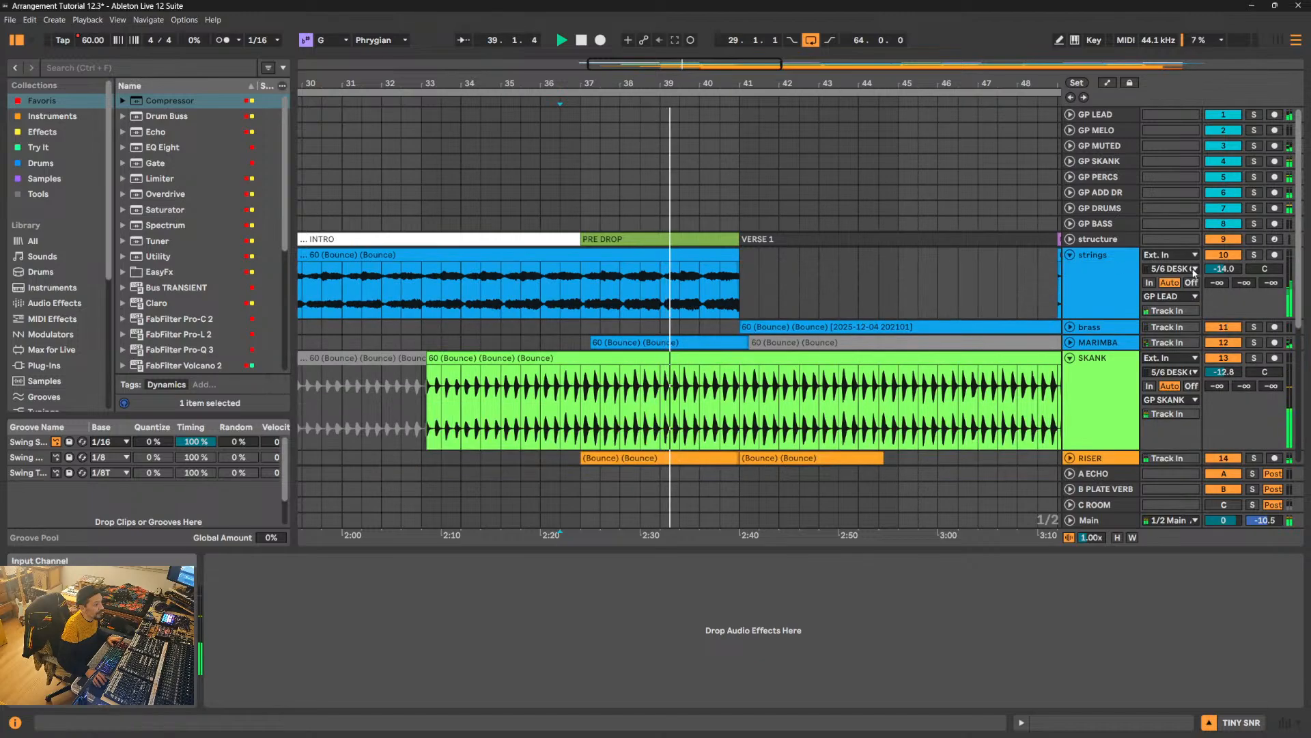
pyautogui.moveTo(1223, 269); pyautogui.dragTo(1223, 258)
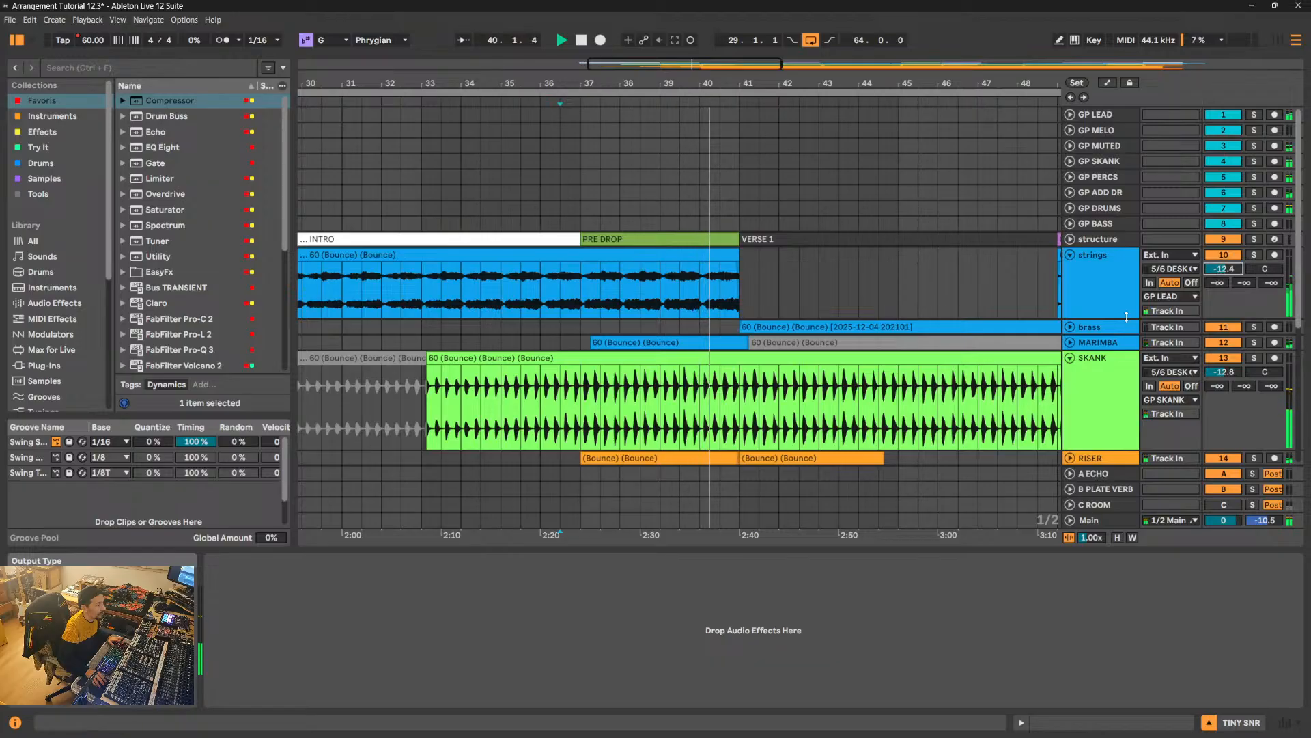
# - Expand the MARIMBA and brass tracks and listen to how their clips play through Verse 1
pyautogui.click(1070, 342)
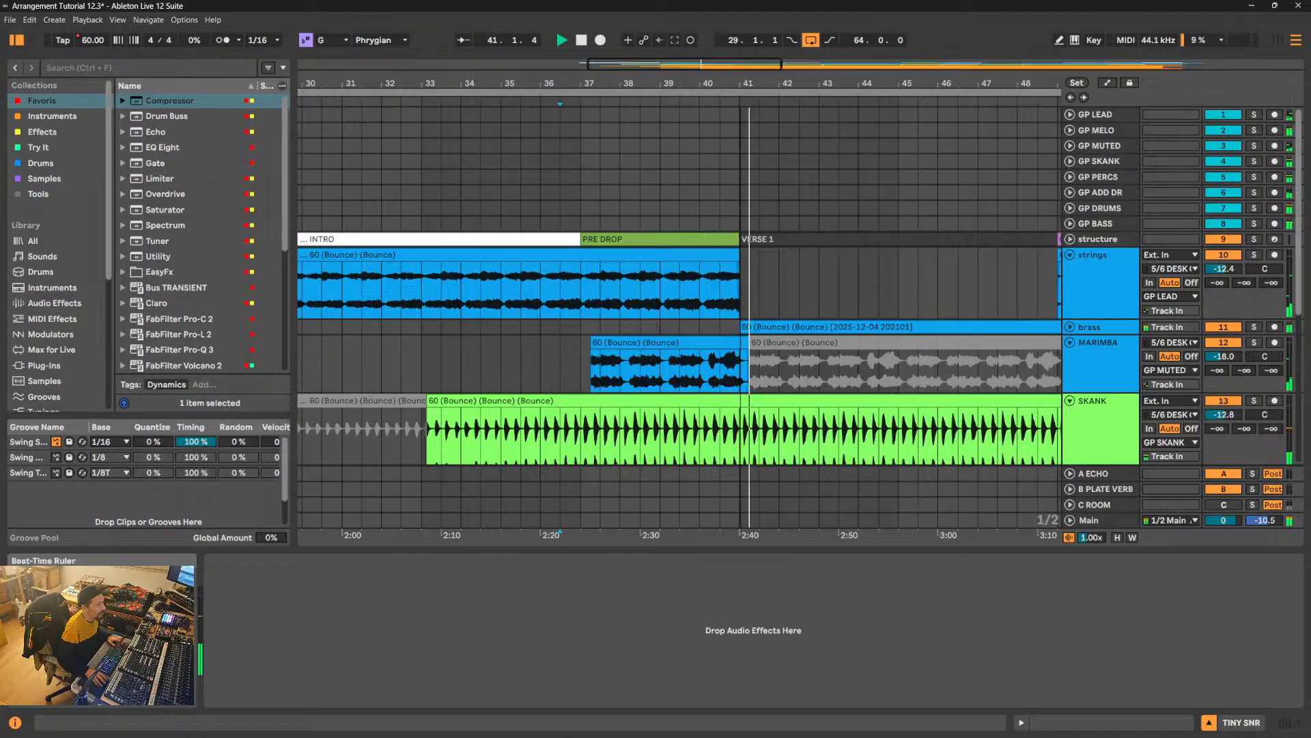
pyautogui.moveTo(723, 84); pyautogui.dragTo(872, 58)
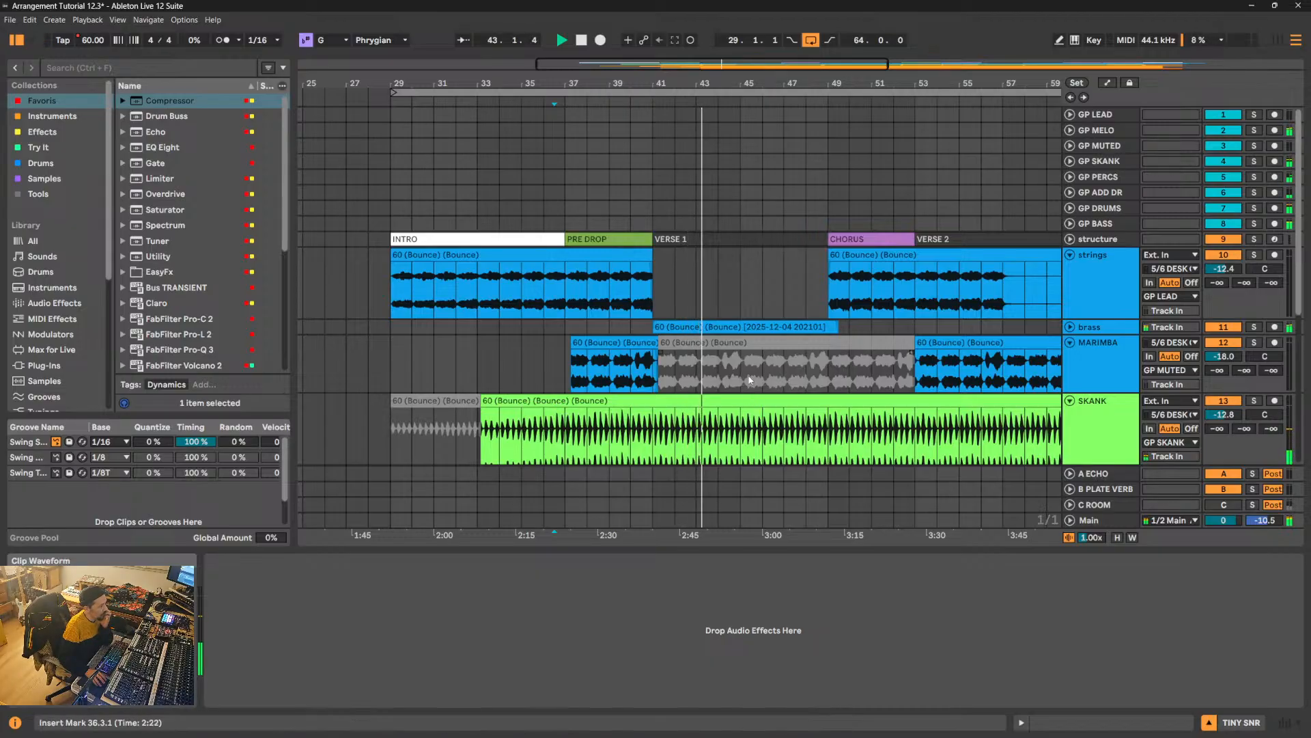
pyautogui.click(1069, 328)
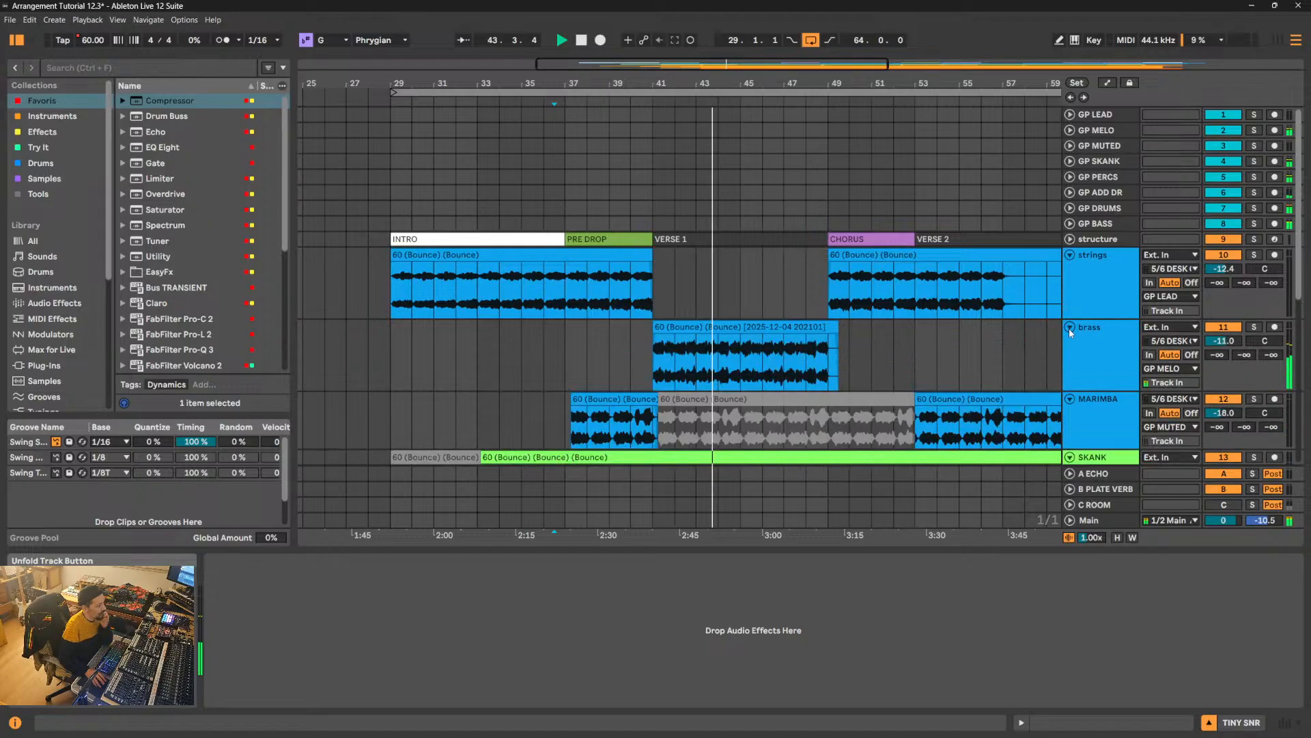
pyautogui.scroll(-2, 849, 362)
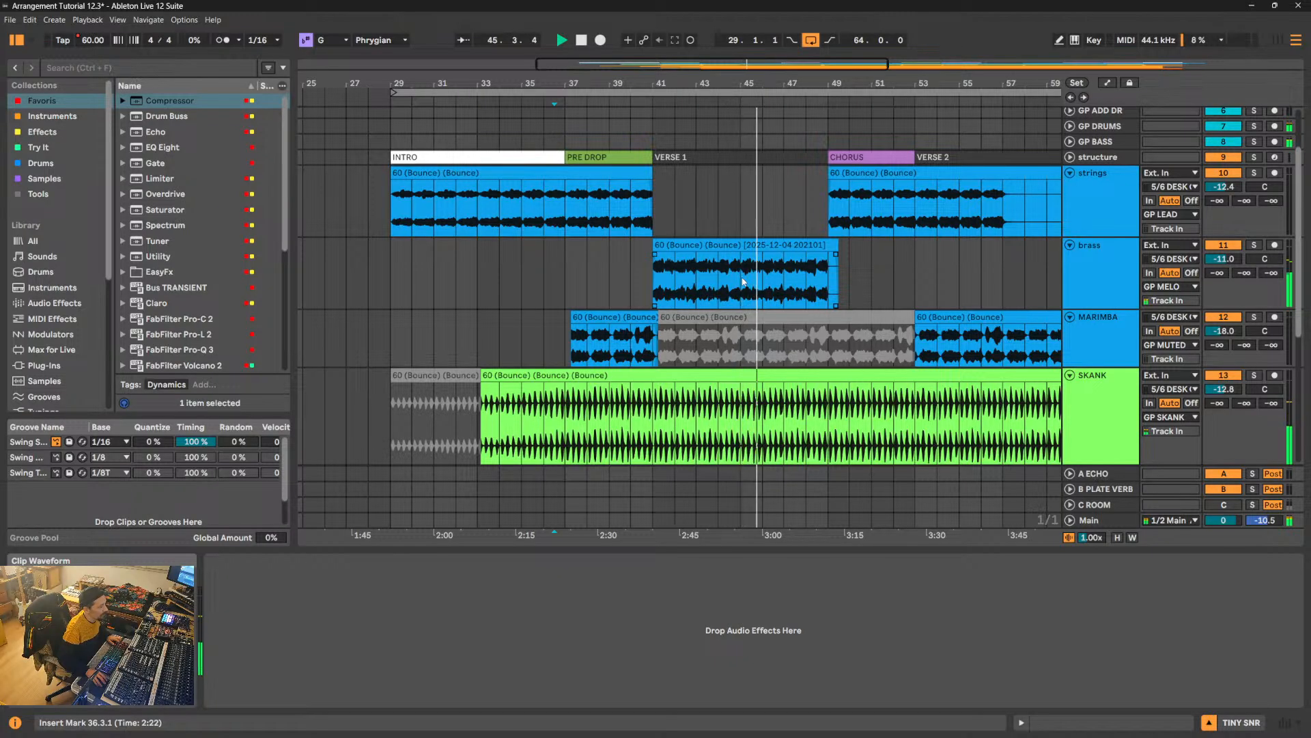
# - Split the deactivated MARIMBA clip at 45.2.1, reactivate the part up to 53.1.1 and listen to its entry
pyautogui.moveTo(749, 81); pyautogui.dragTo(601, 353)
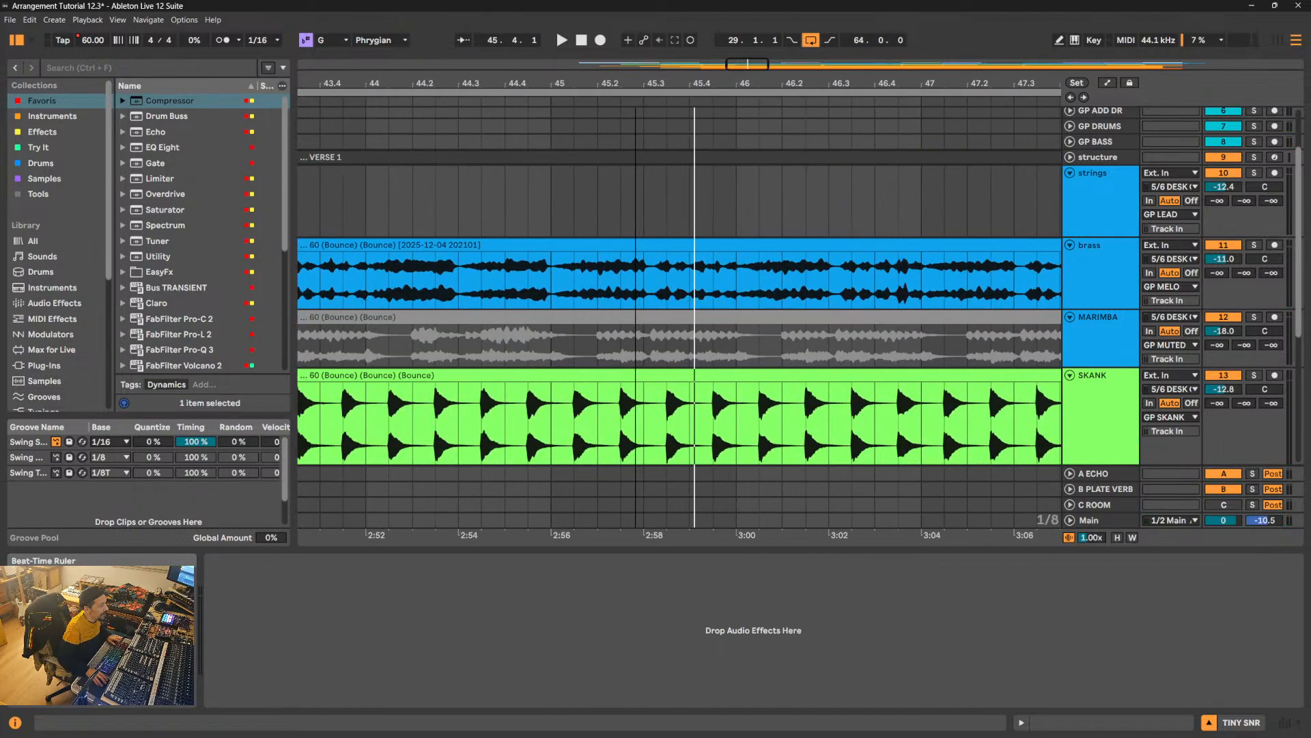
pyautogui.click(601, 353)
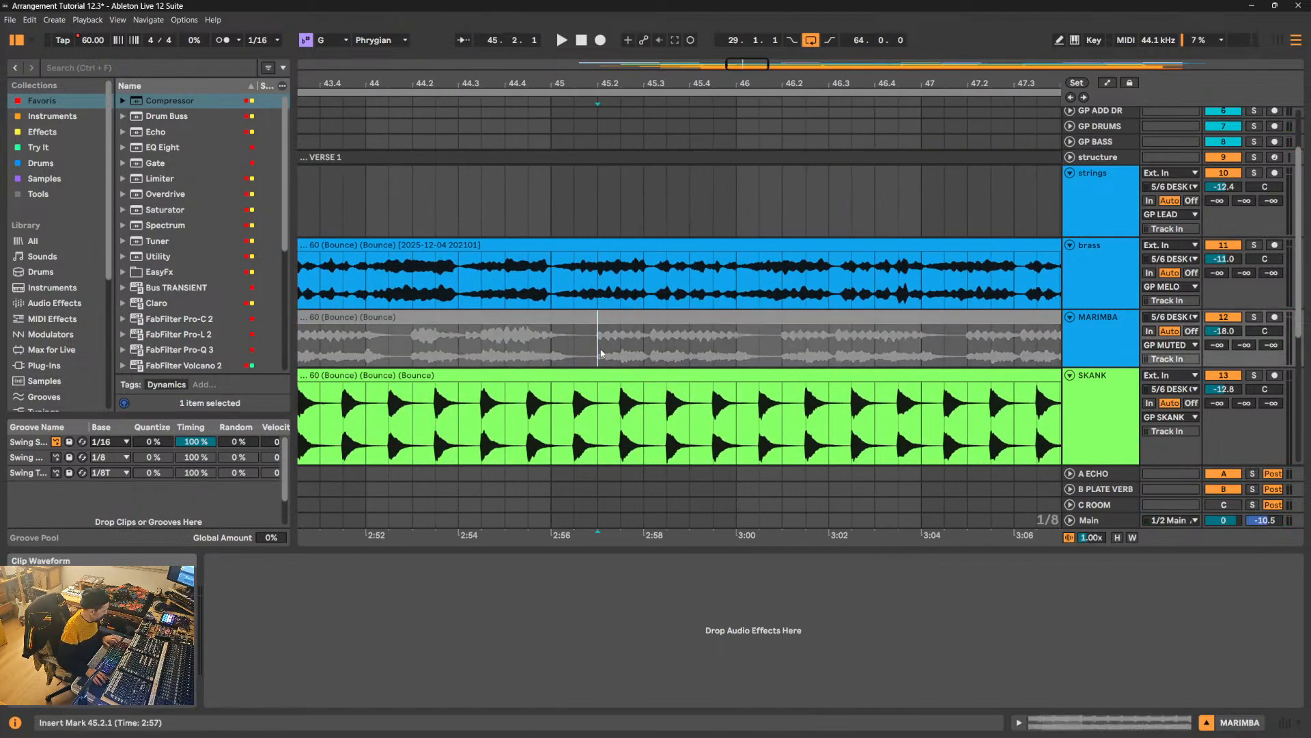
pyautogui.click(637, 317)
pyautogui.click(518, 301)
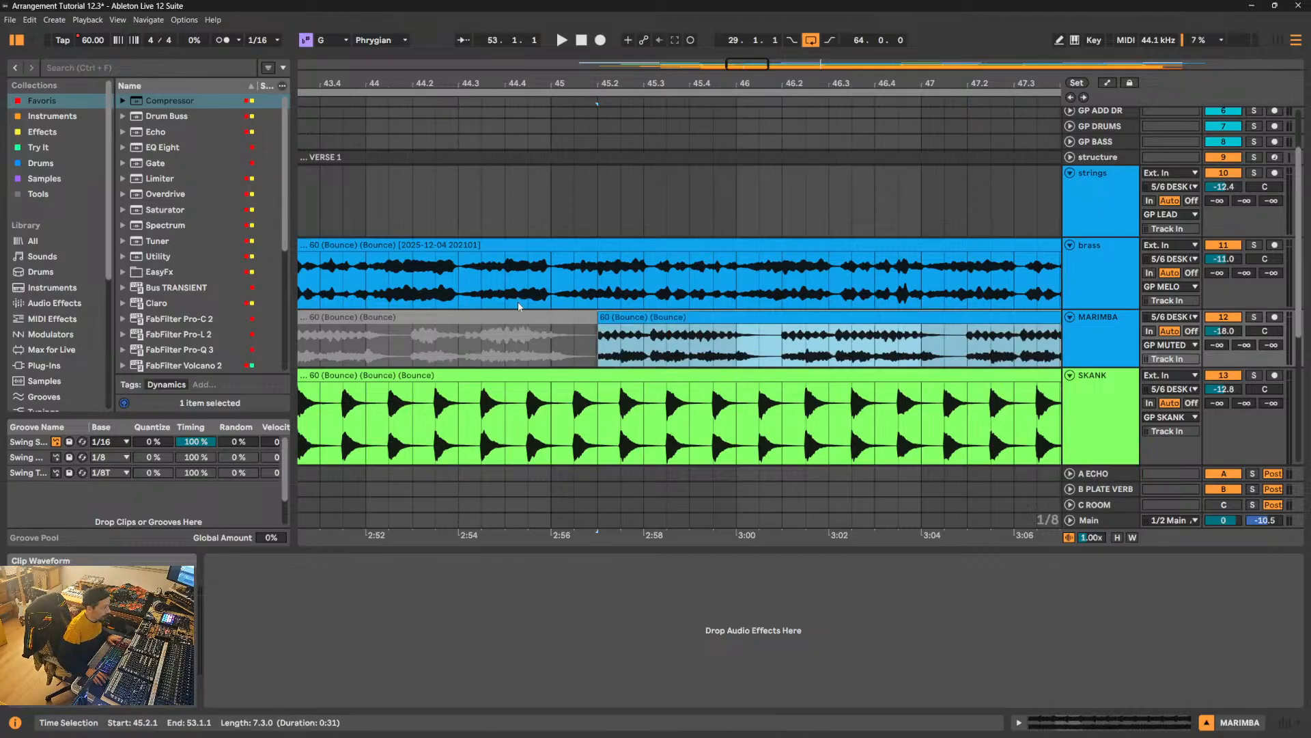
pyautogui.press('space')
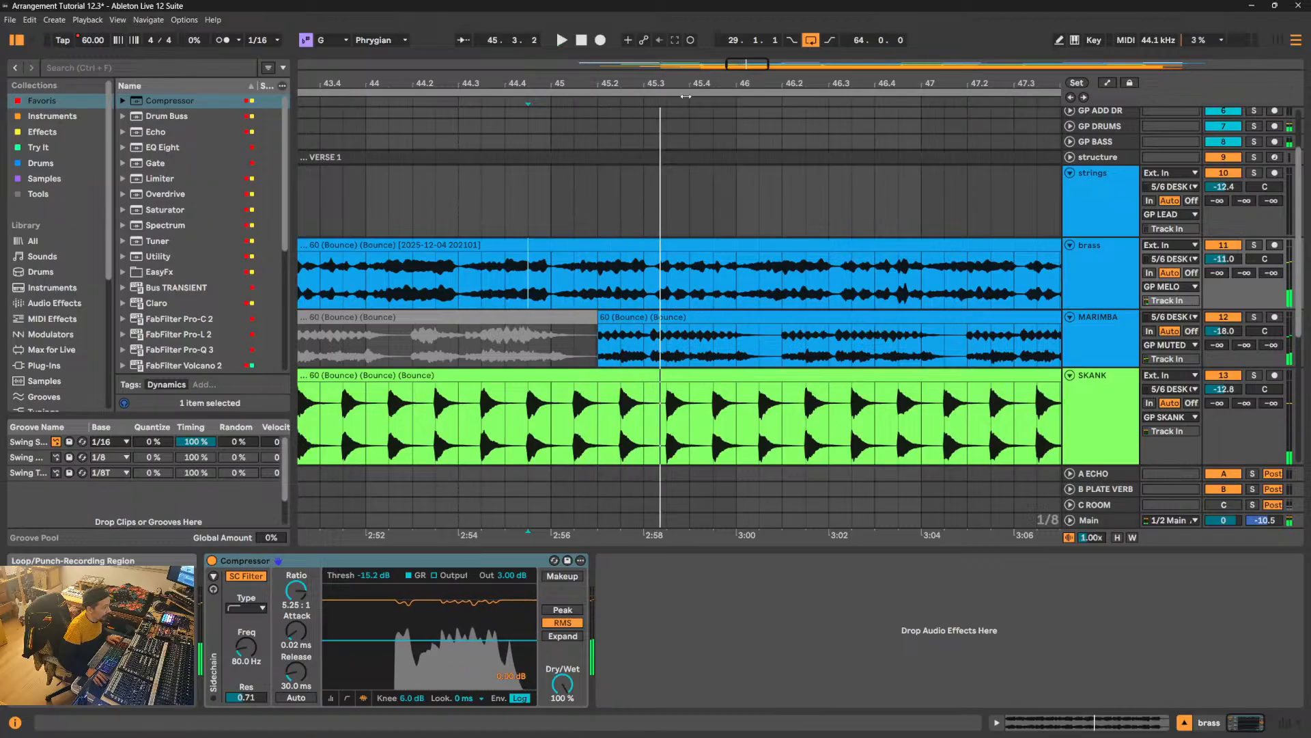
# - Split the brass clip at 45.3.2 and trim the start of its second part to 46.1.1
pyautogui.moveTo(686, 96); pyautogui.dragTo(668, 124)
pyautogui.click(630, 274)
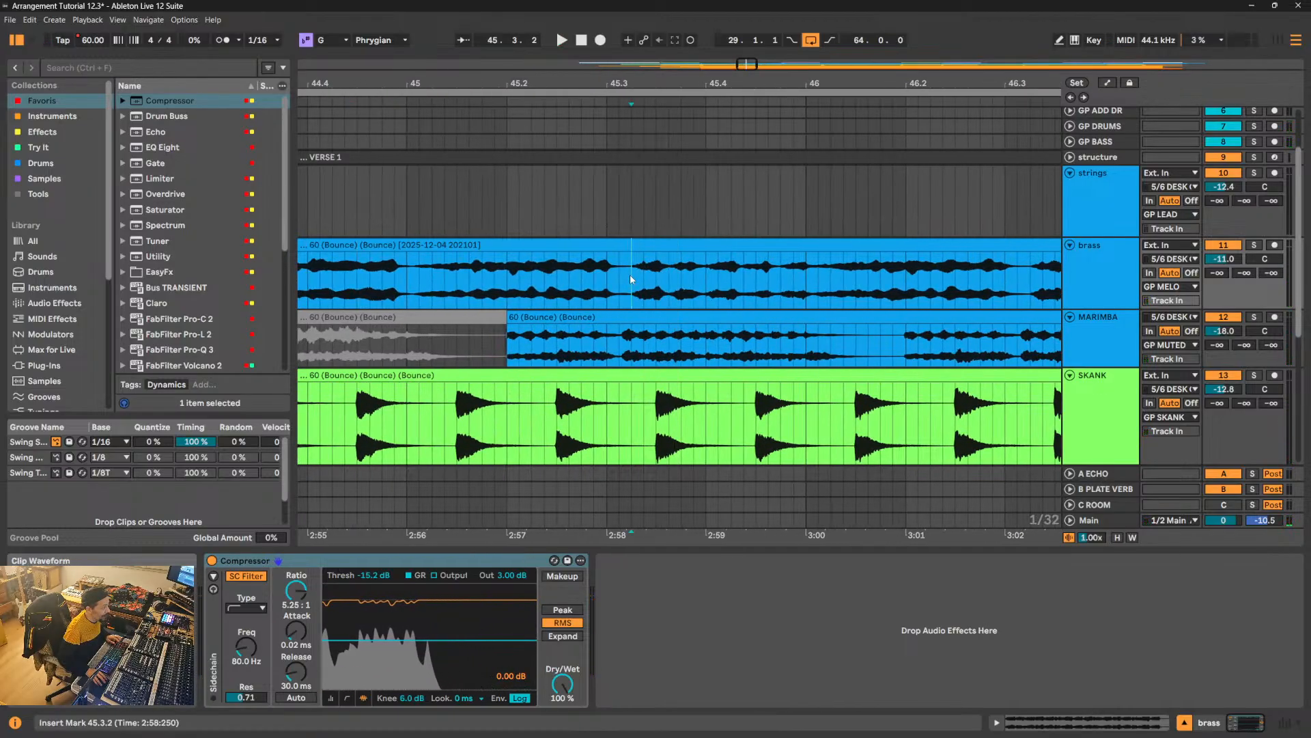
pyautogui.hotkey('ctrl', 'e')
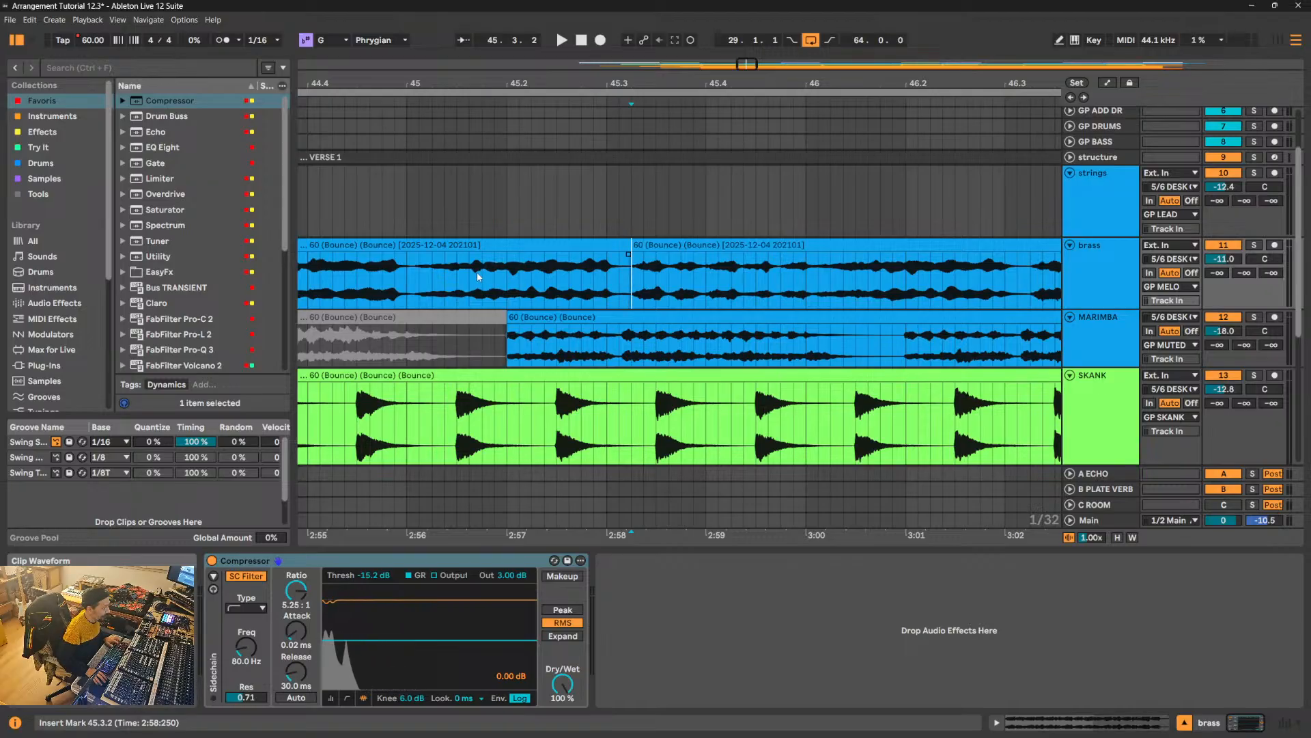
pyautogui.click(410, 280)
pyautogui.press('space')
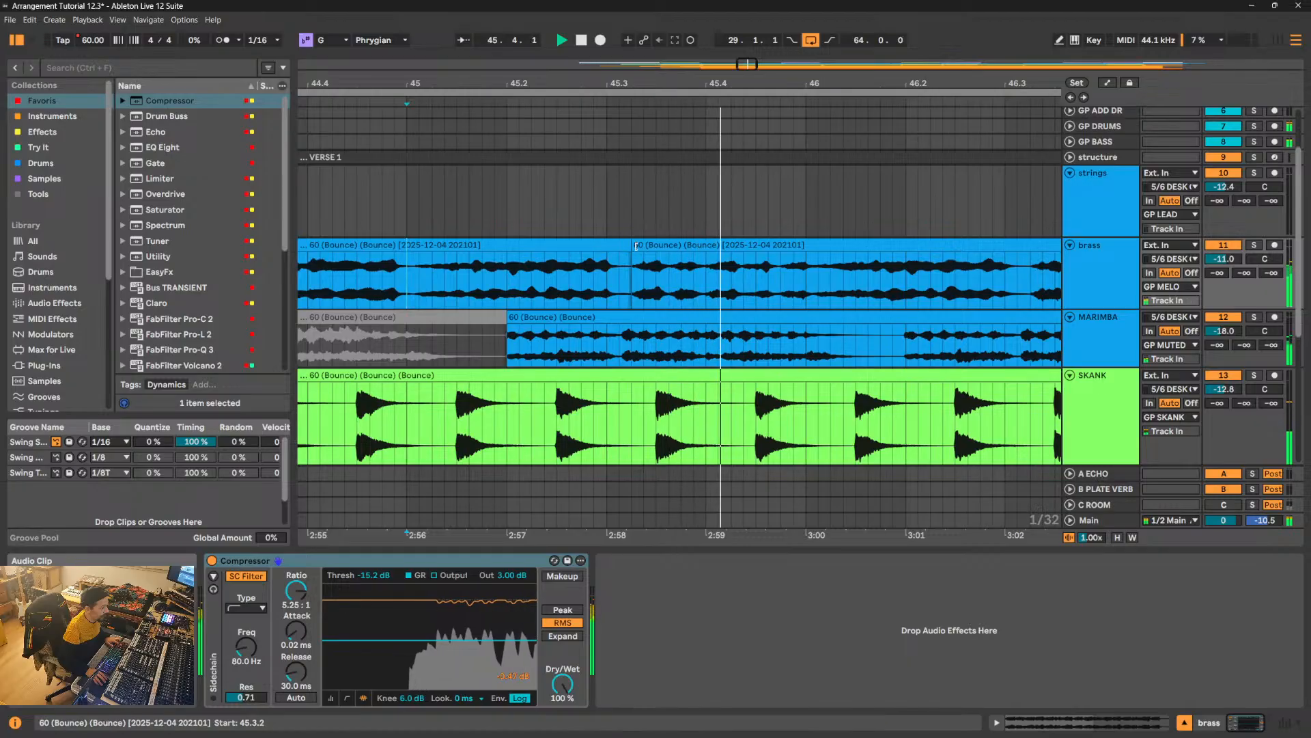
pyautogui.moveTo(633, 247); pyautogui.dragTo(816, 258)
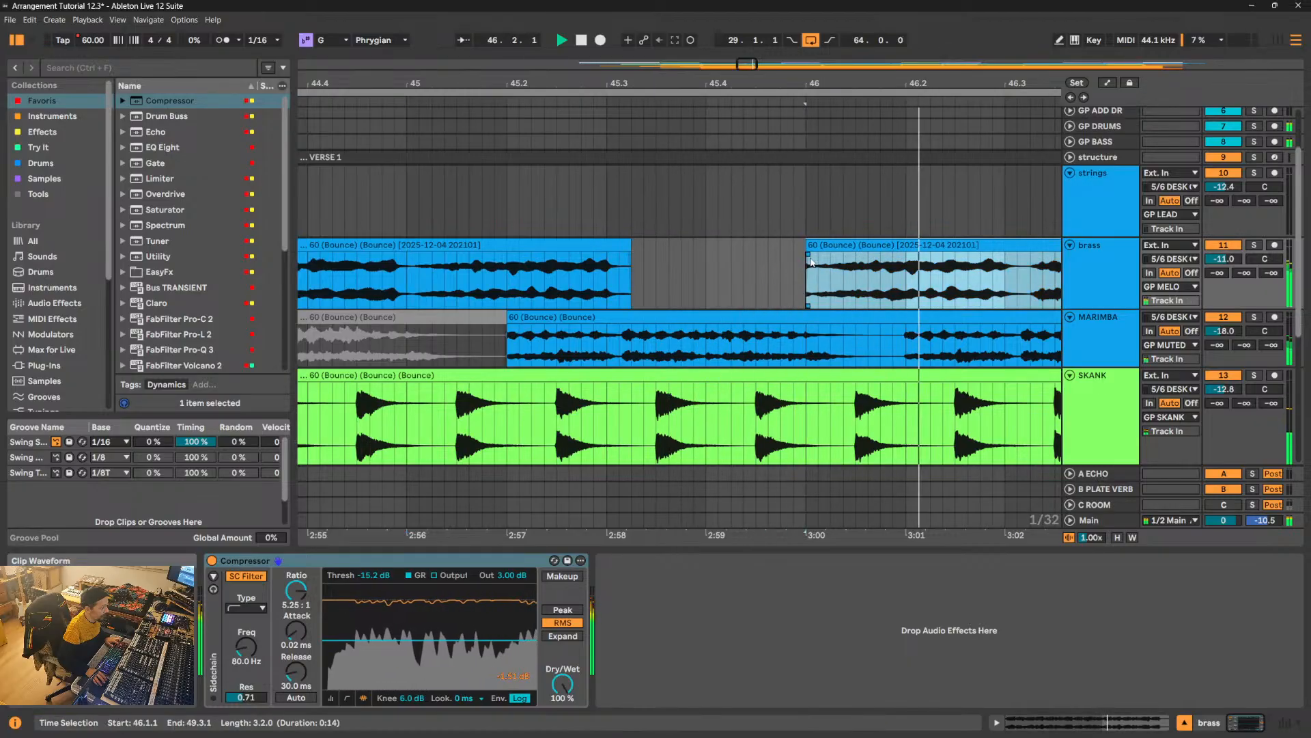
# - Play from just before bar 45 to check the marimba against the brass gap ending at 46.1.1
pyautogui.click(395, 277)
pyautogui.press('space')
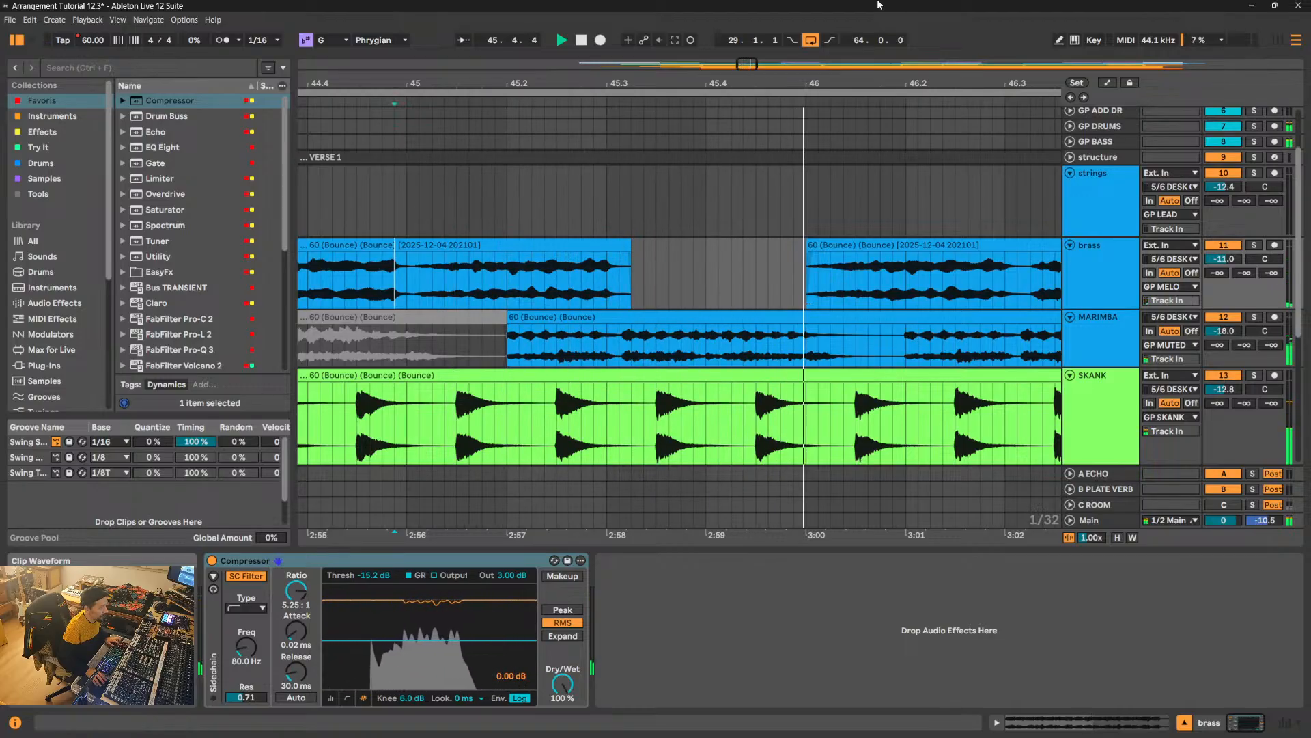
pyautogui.press('space')
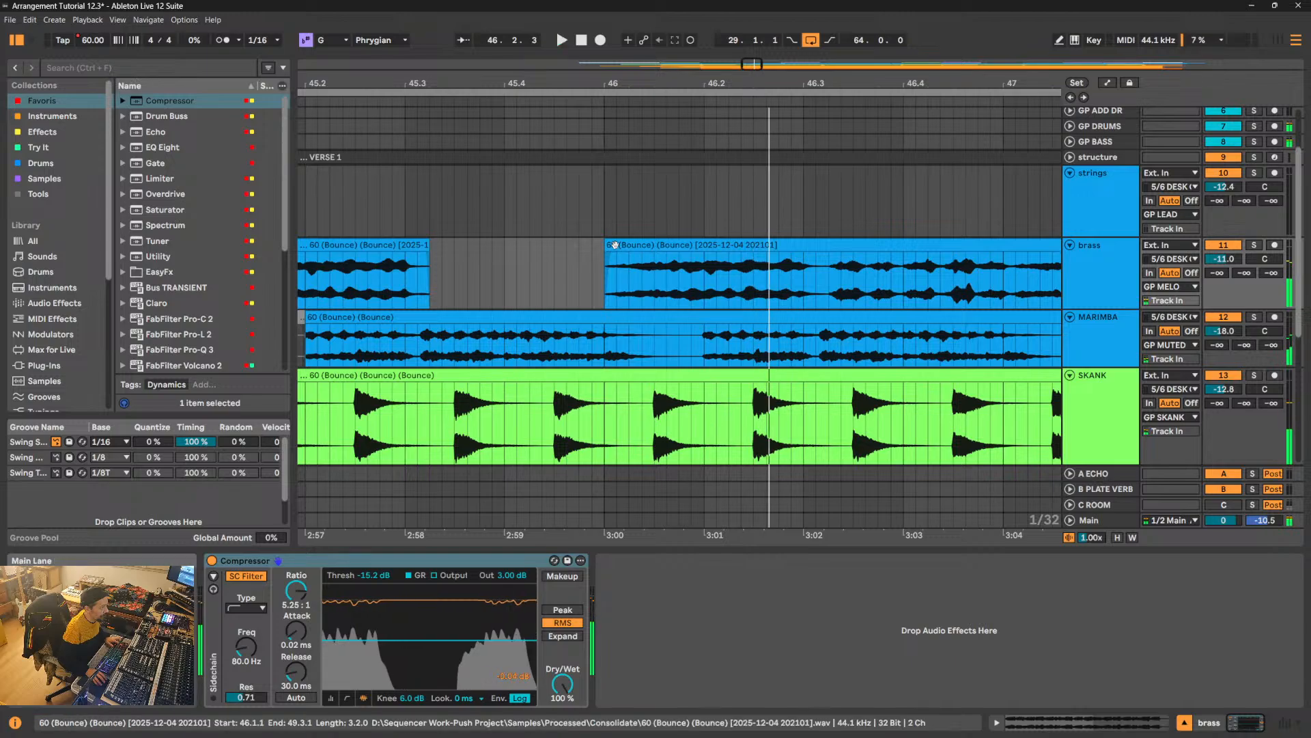
# - Trim the brass clip's start slightly past 46.1.1 and delete the brass from 46.3.2 to just after 47.1.1 during playback
pyautogui.moveTo(606, 246); pyautogui.dragTo(618, 245)
pyautogui.click(601, 261)
pyautogui.press('space')
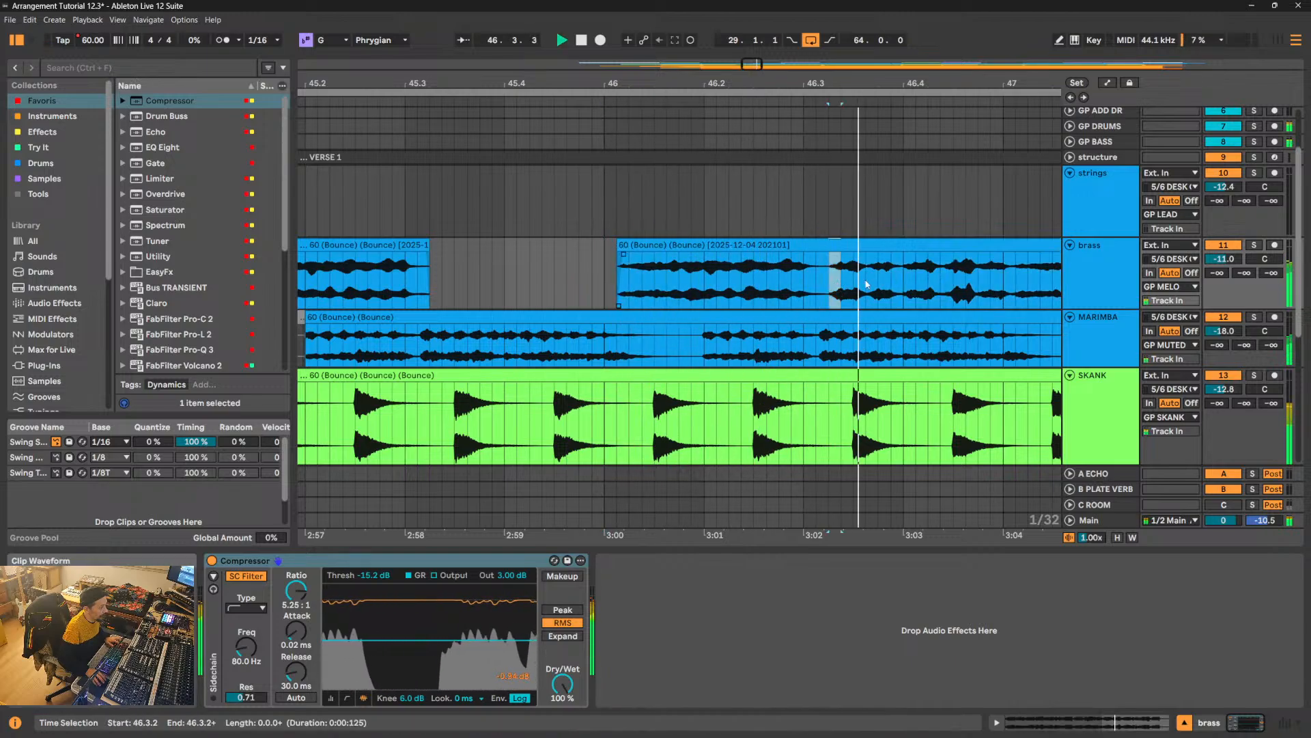
pyautogui.moveTo(838, 292); pyautogui.dragTo(1013, 286)
pyautogui.press('Delete')
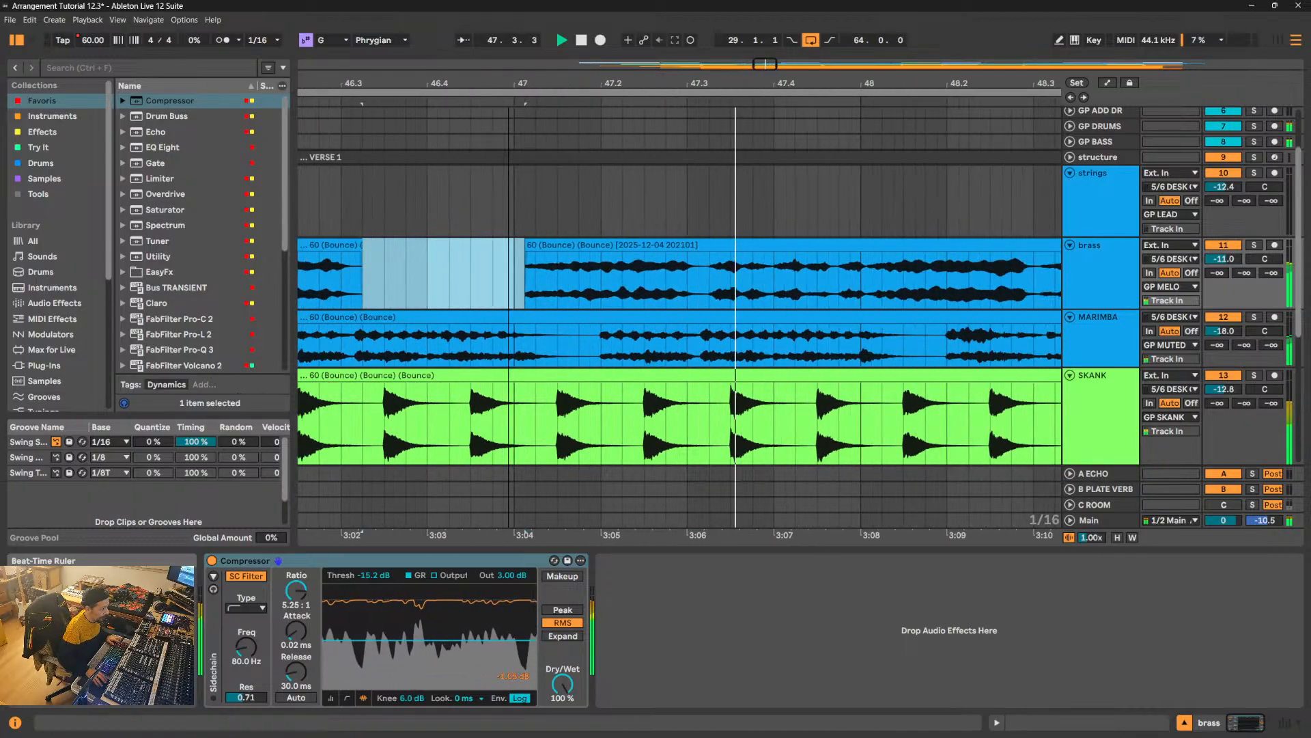
# - Delete the brass from 47.3.2 to 48.1.1 and trim the start of the following clip slightly later
pyautogui.click(726, 282)
pyautogui.moveTo(728, 283); pyautogui.dragTo(853, 288)
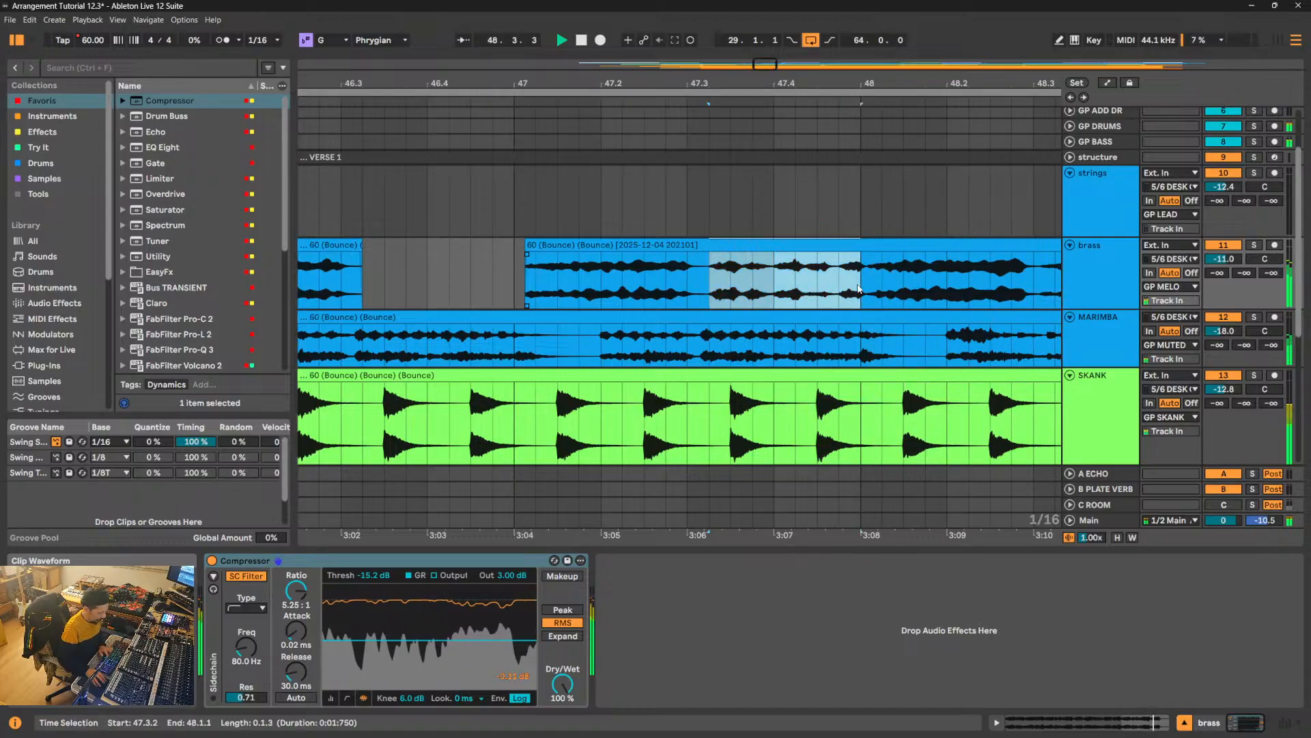
pyautogui.press('Delete')
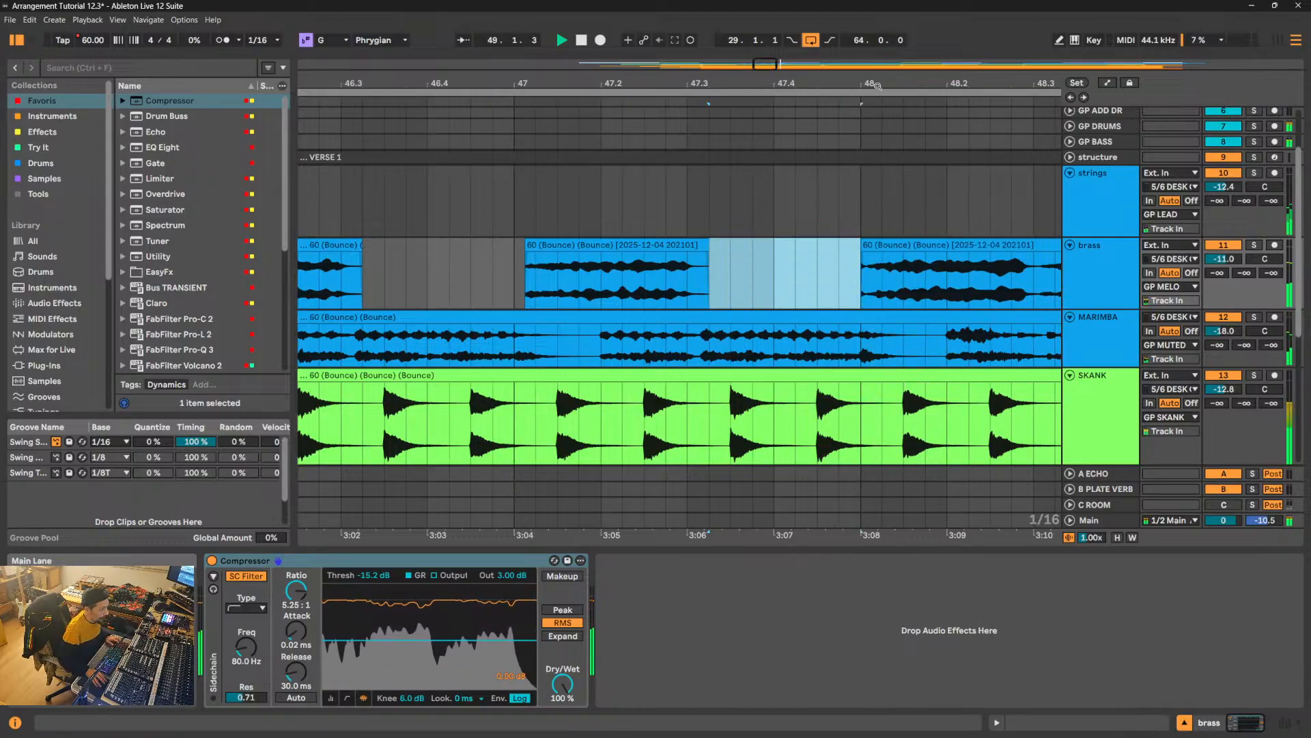
pyautogui.scroll(4, 846, 273)
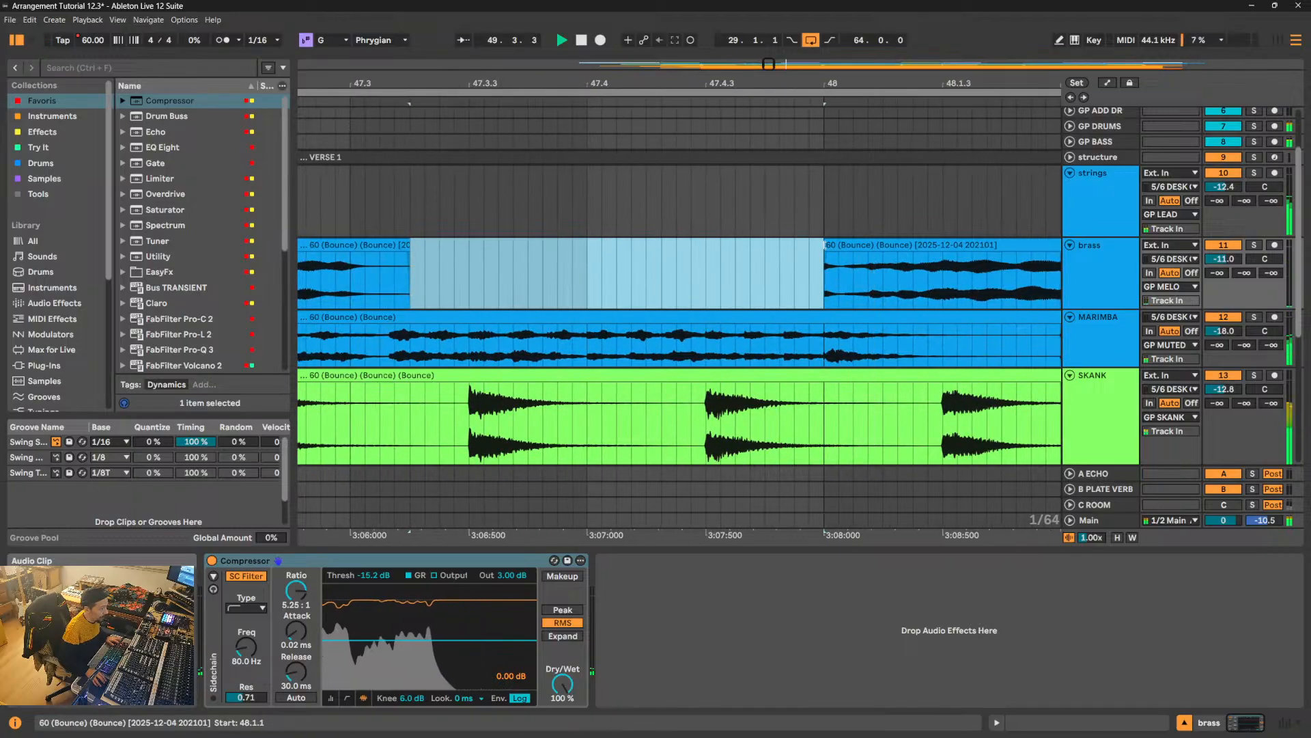
pyautogui.moveTo(825, 244); pyautogui.dragTo(839, 245)
# - Delete the brass from just past 48.3.1 to 49.1.2 and give the clip before the gap a short fade-out
pyautogui.moveTo(953, 83); pyautogui.dragTo(686, 237)
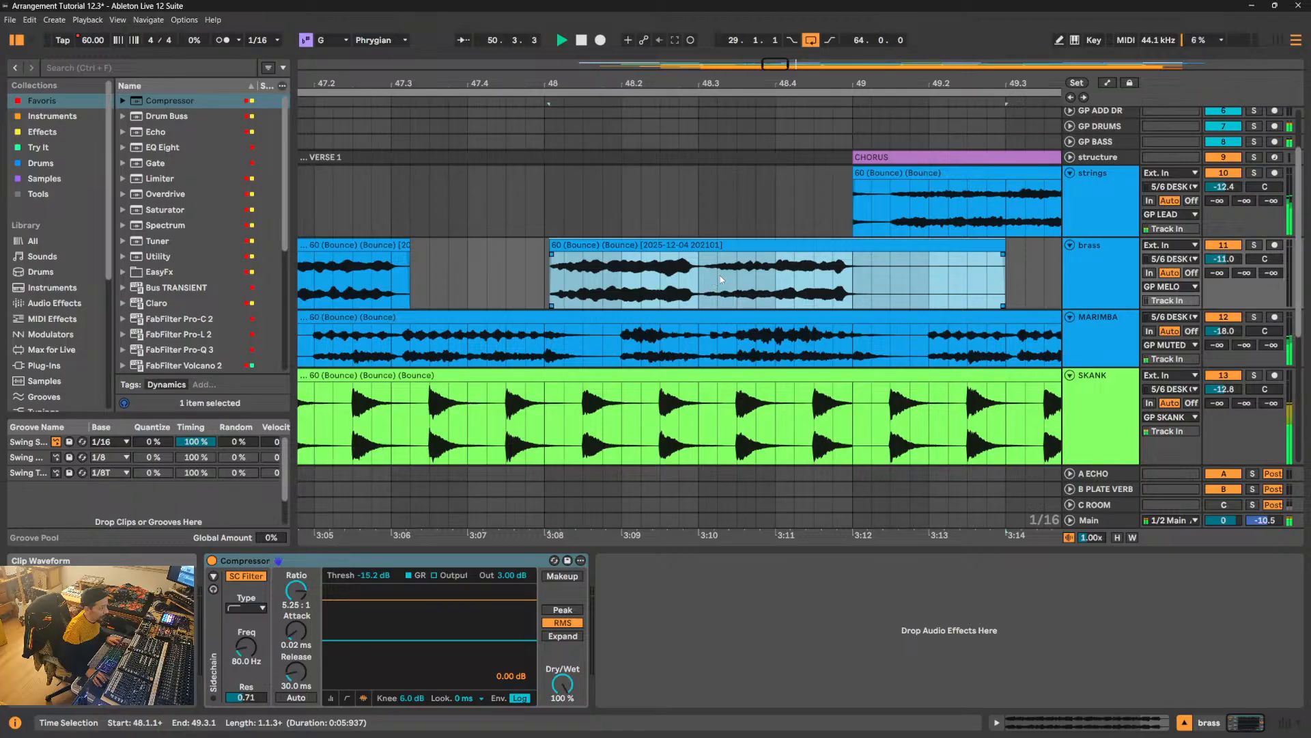
pyautogui.moveTo(777, 84); pyautogui.dragTo(765, 205)
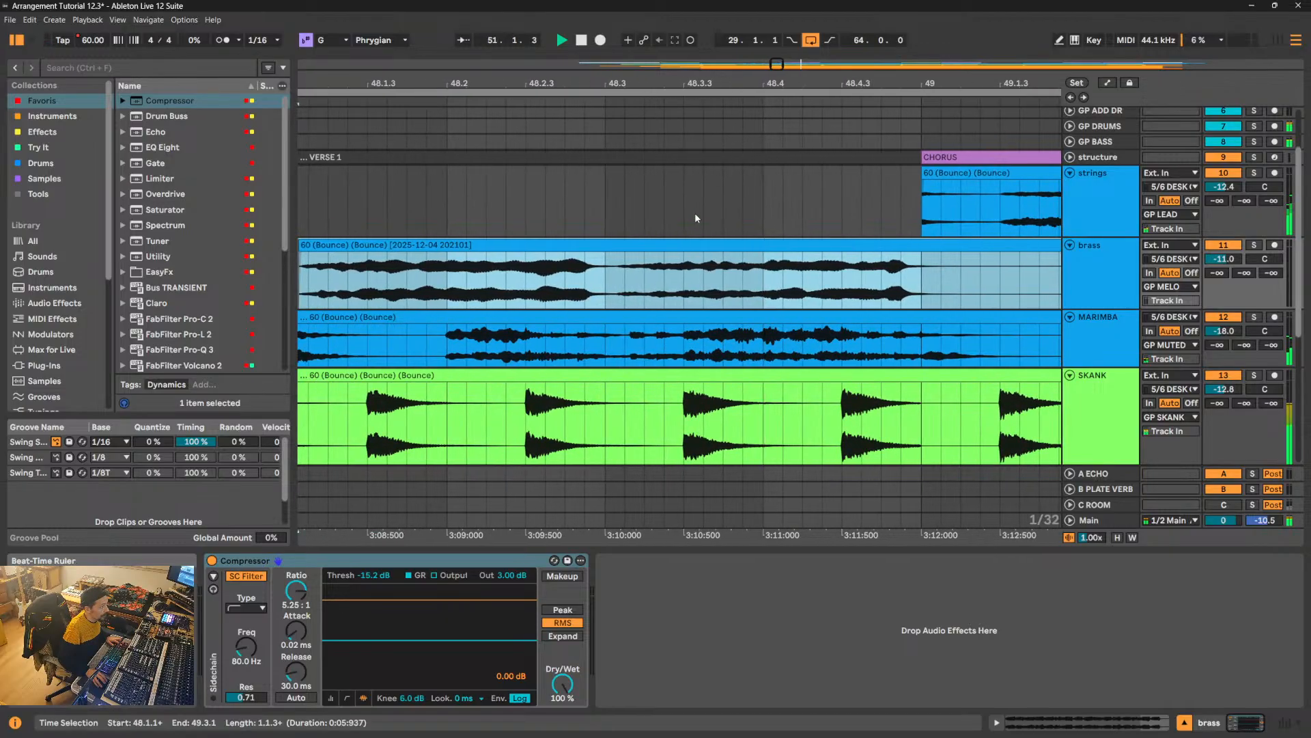
pyautogui.moveTo(629, 290); pyautogui.dragTo(956, 284)
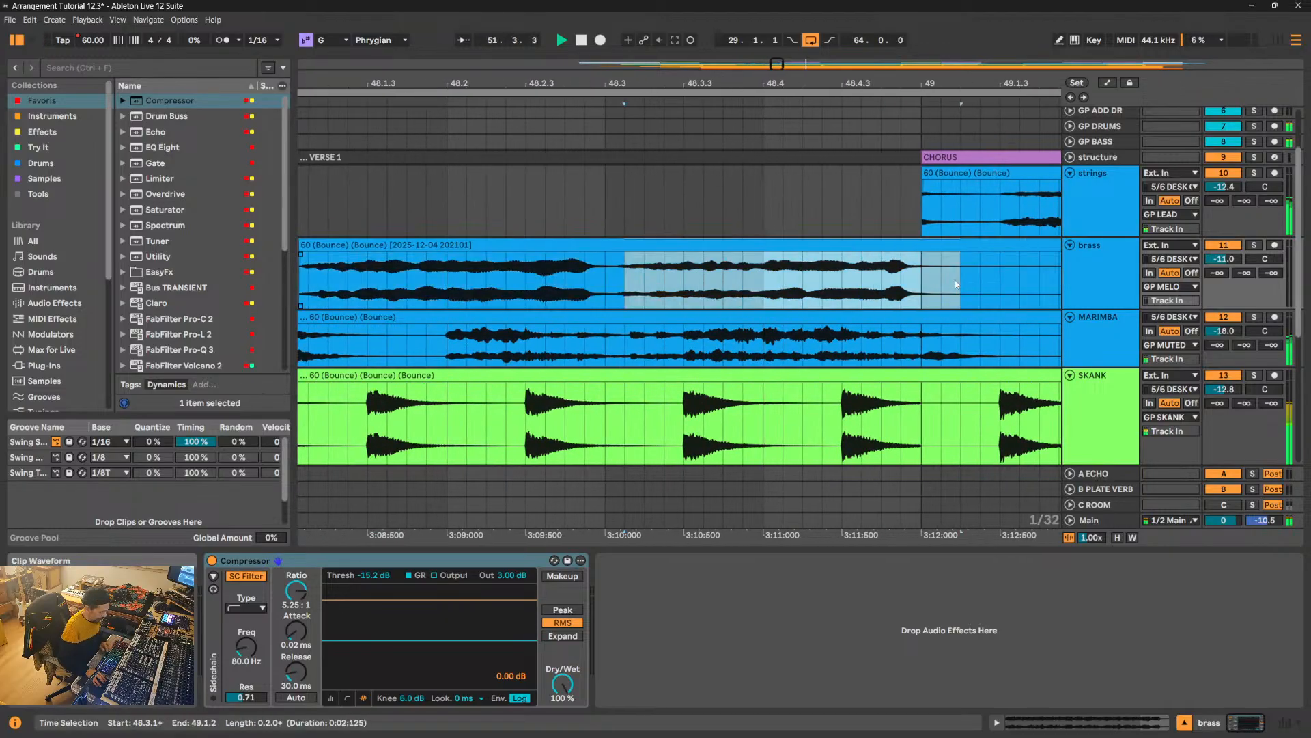
pyautogui.press('Delete')
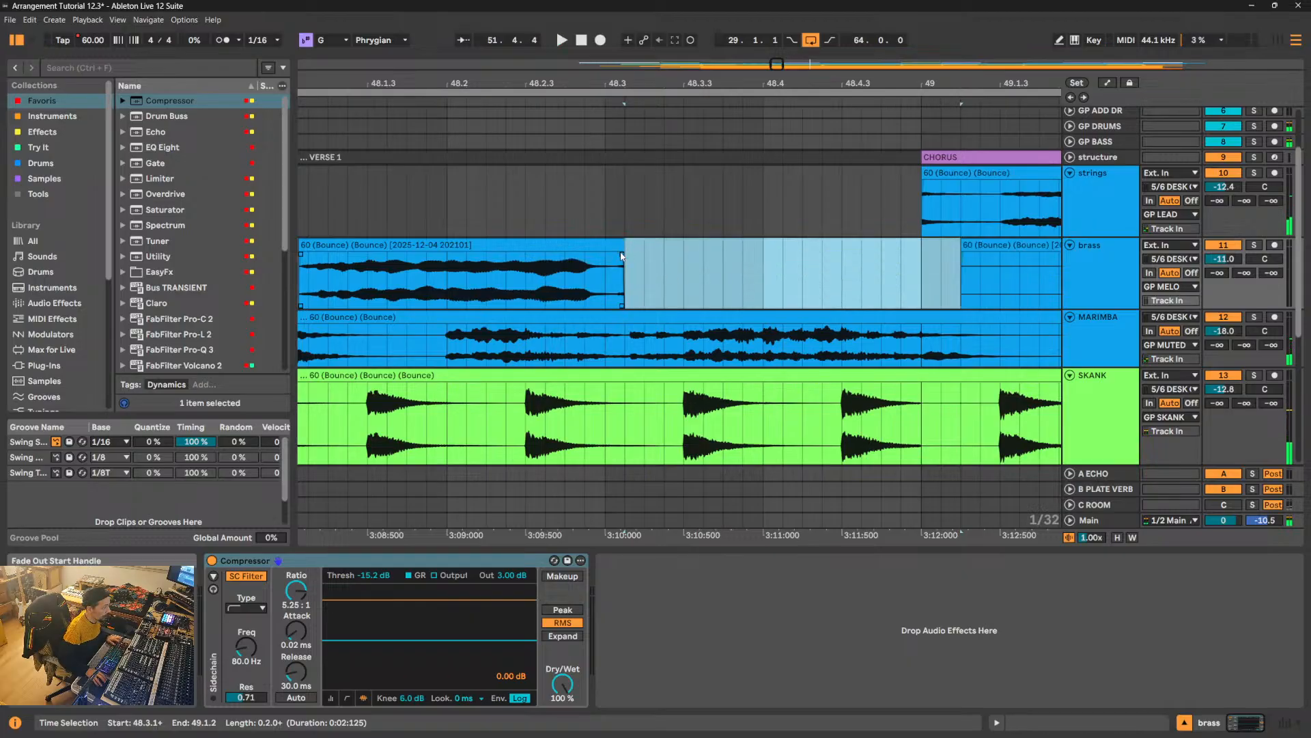
pyautogui.moveTo(622, 256); pyautogui.dragTo(615, 257)
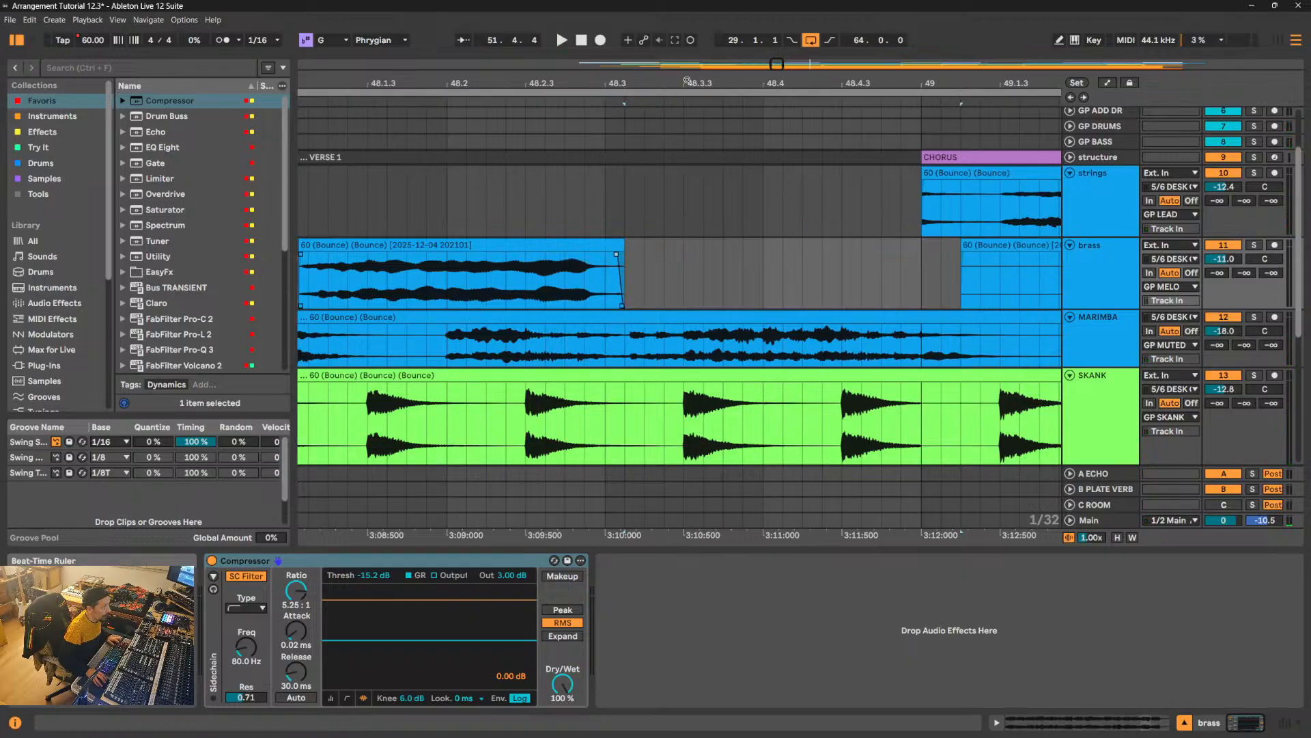
# - Play from 45.2.1 and listen to how the brass phrases alternate with the marimba up to the Chorus
pyautogui.moveTo(687, 81); pyautogui.dragTo(698, 22)
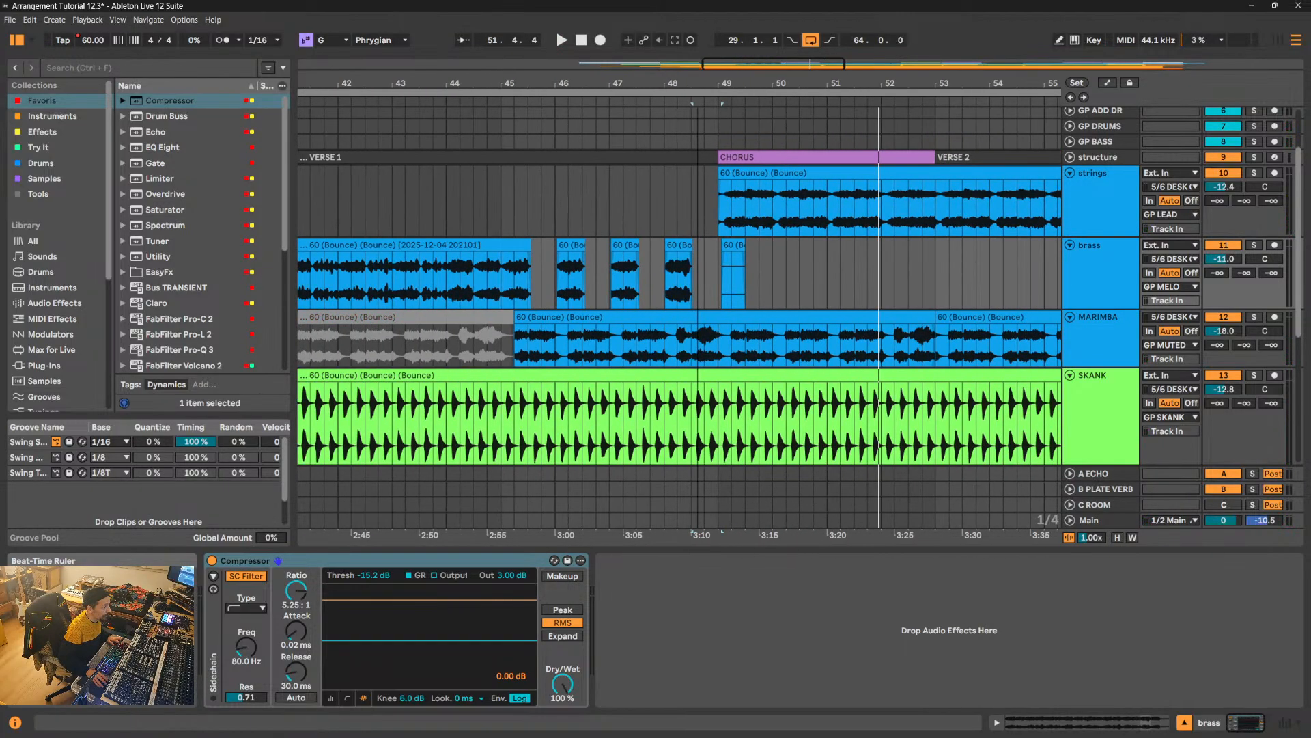
pyautogui.click(514, 294)
pyautogui.press('space')
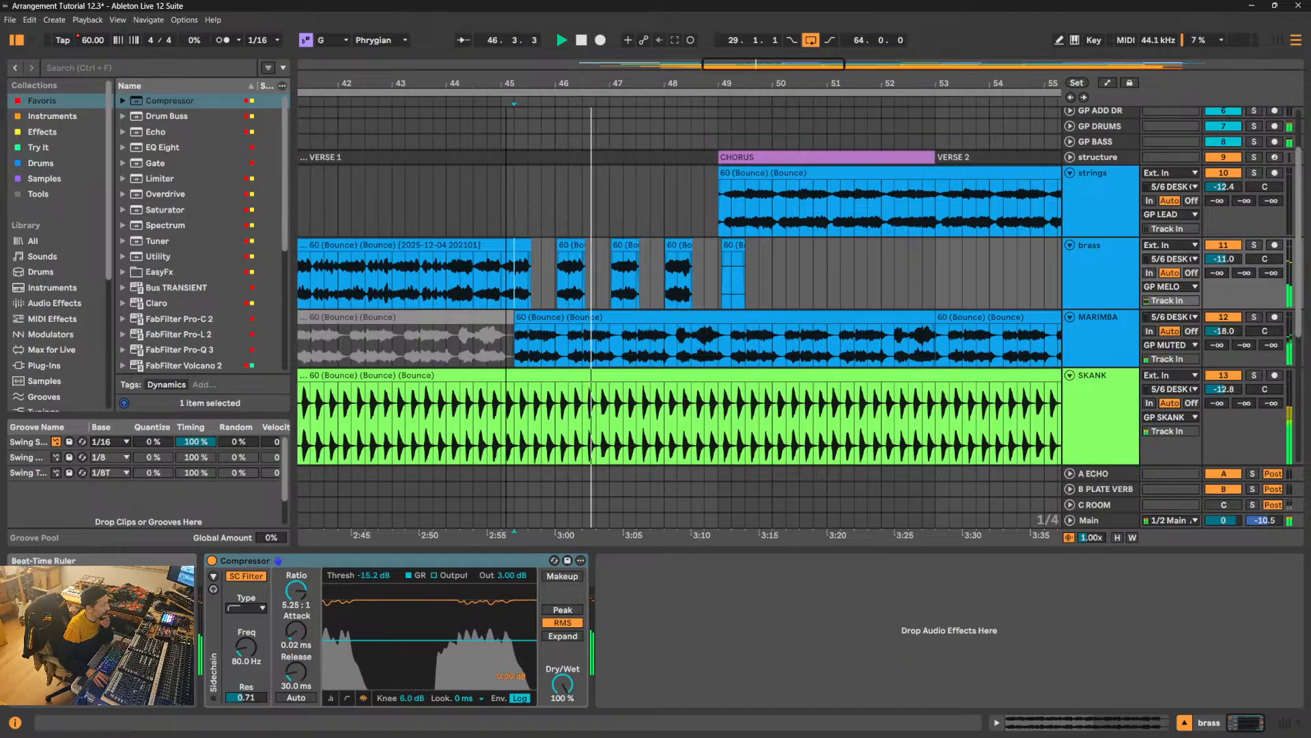
pyautogui.moveTo(506, 83); pyautogui.dragTo(506, 178)
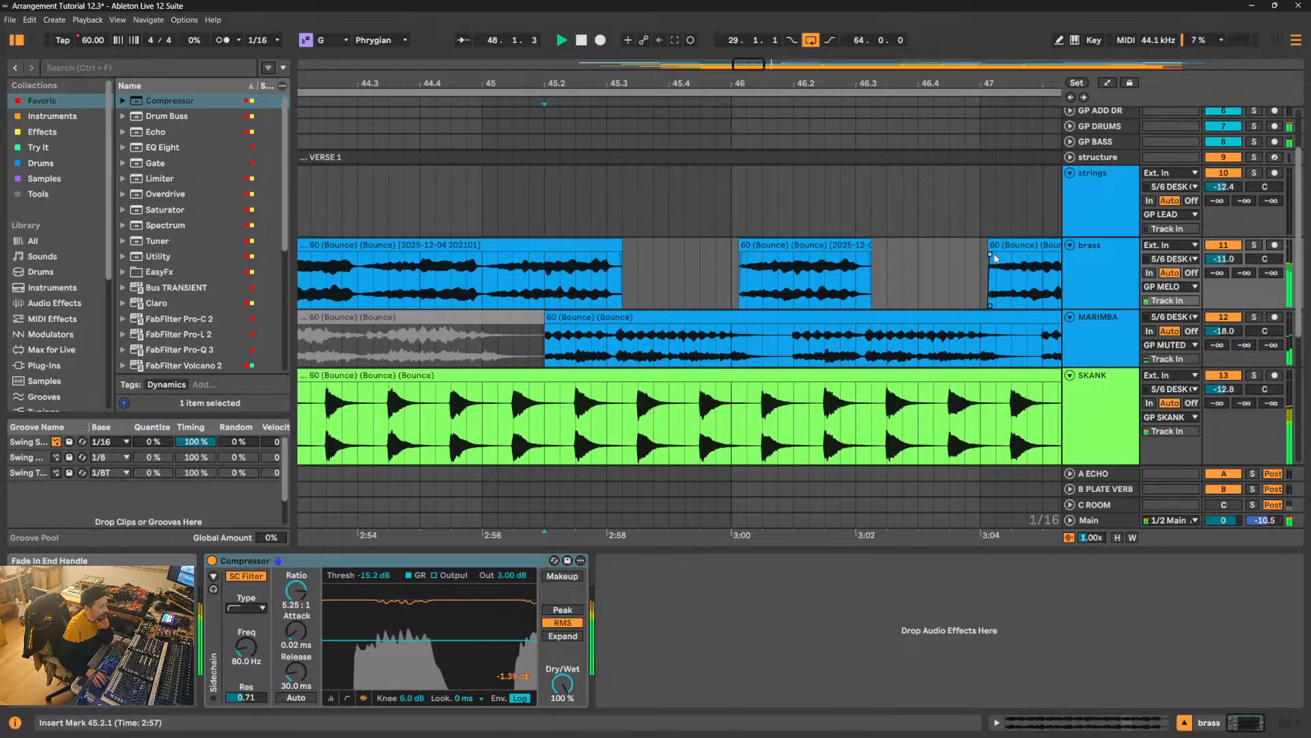
pyautogui.moveTo(960, 84); pyautogui.dragTo(653, 153)
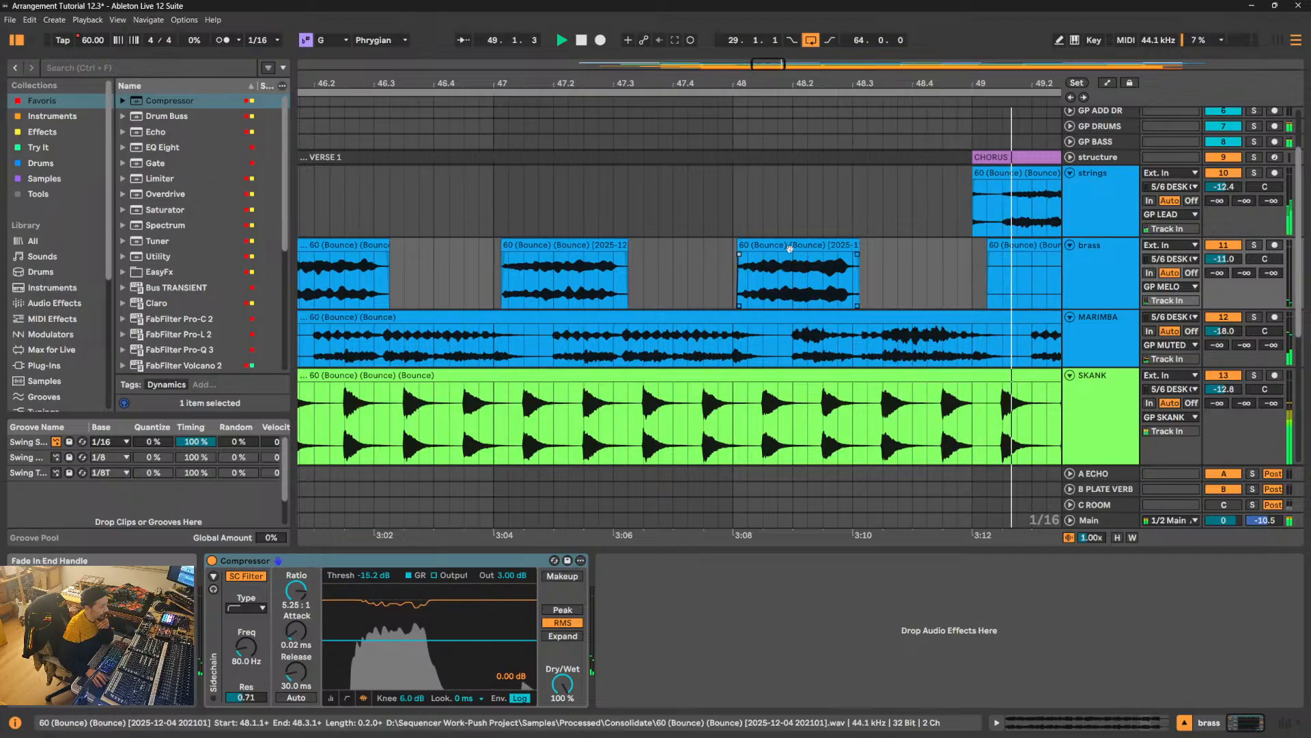
# - Extend the end of the brass clip at bar 48 to 49.1.4 and play it from 48.3.1
pyautogui.press('space')
pyautogui.moveTo(859, 259); pyautogui.dragTo(1016, 246)
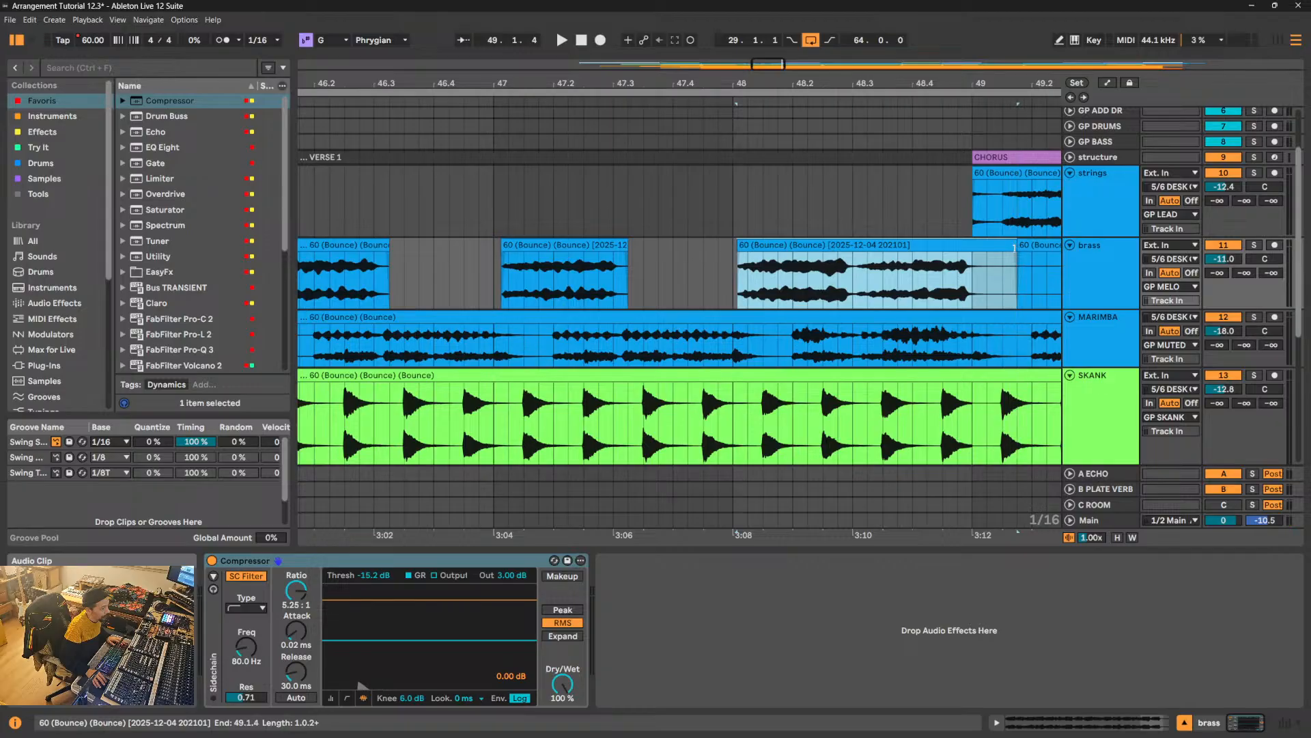
pyautogui.click(853, 284)
pyautogui.press('space')
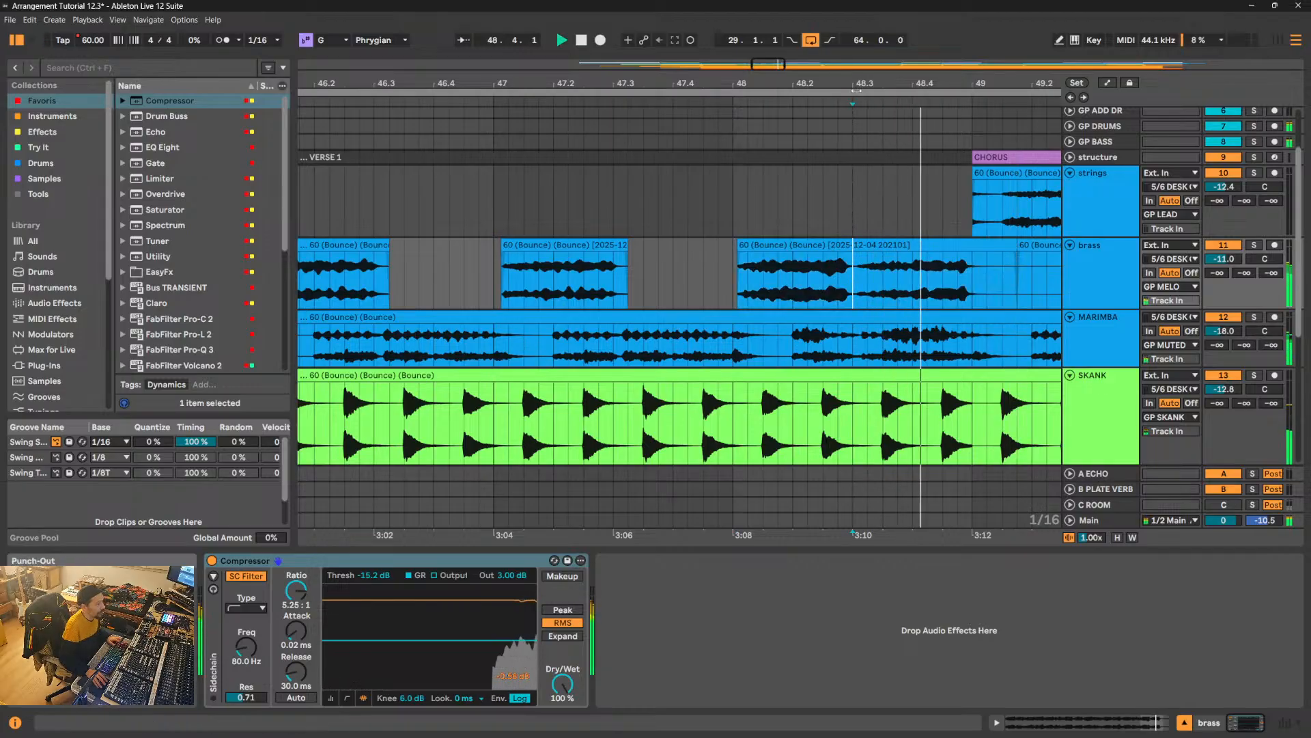
# - Split the MARIMBA clip at 49.2.1 and delete its Chorus part up to 53.1.1
pyautogui.moveTo(862, 83); pyautogui.dragTo(620, 2)
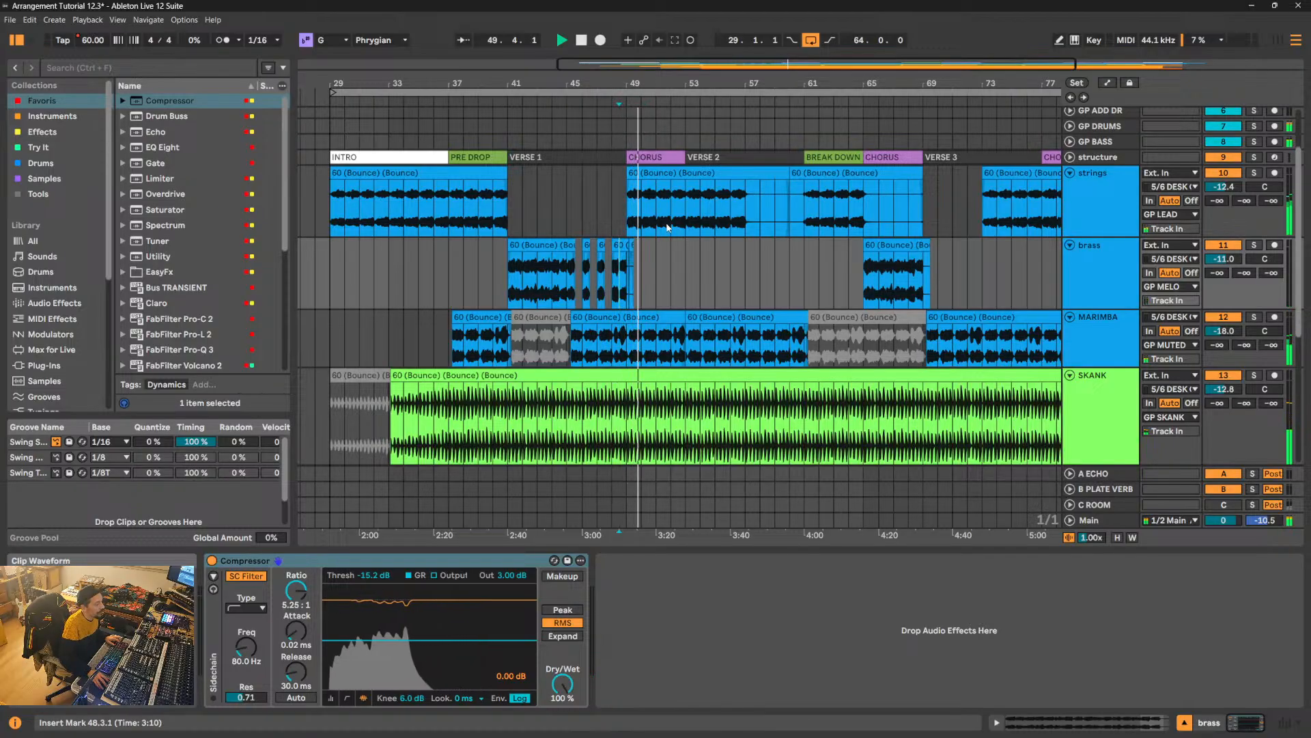
pyautogui.moveTo(620, 79); pyautogui.dragTo(549, 160)
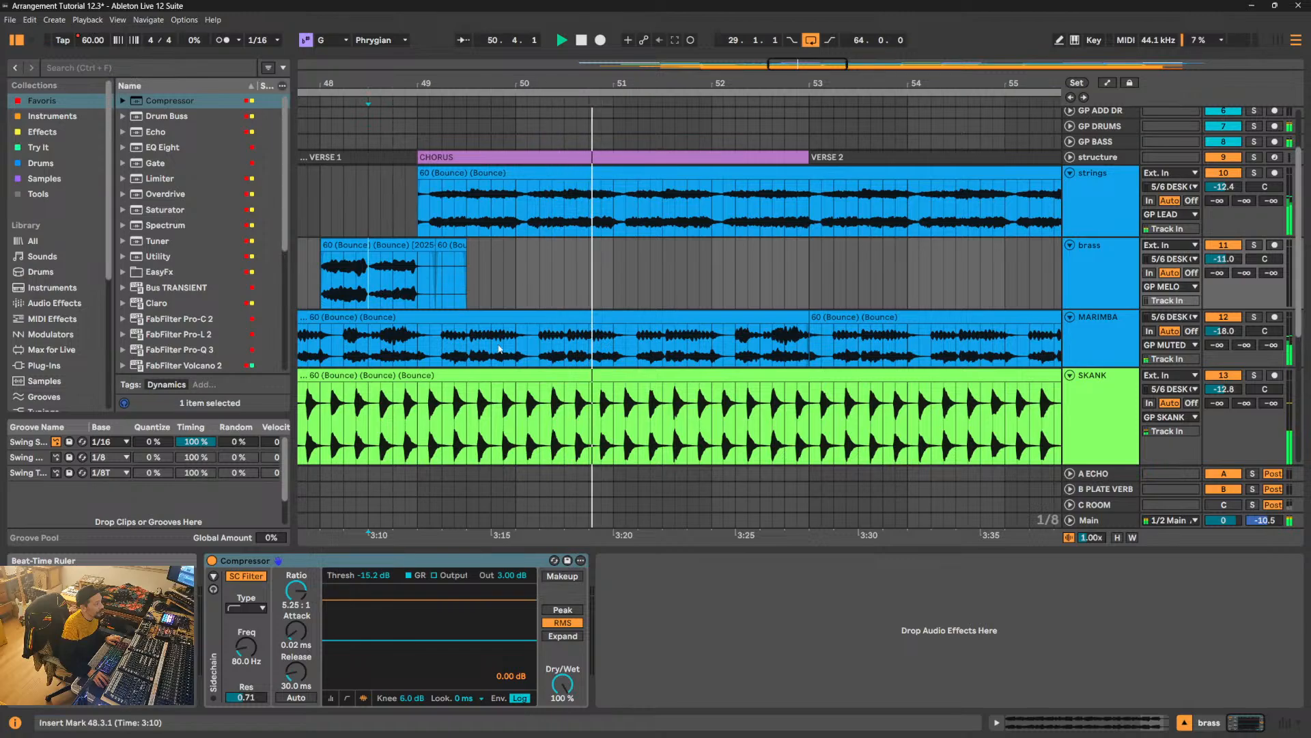
pyautogui.click(442, 342)
pyautogui.hotkey('ctrl', 'e')
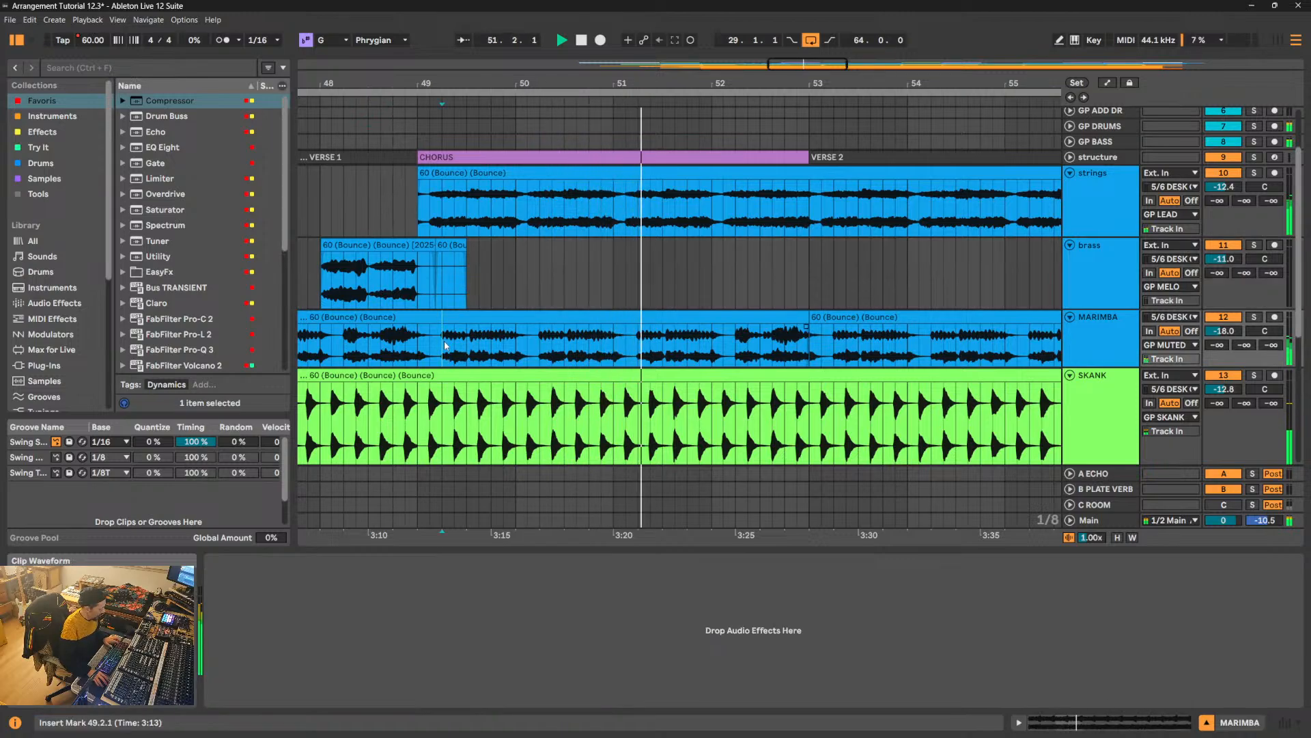
pyautogui.moveTo(809, 87); pyautogui.dragTo(809, 65)
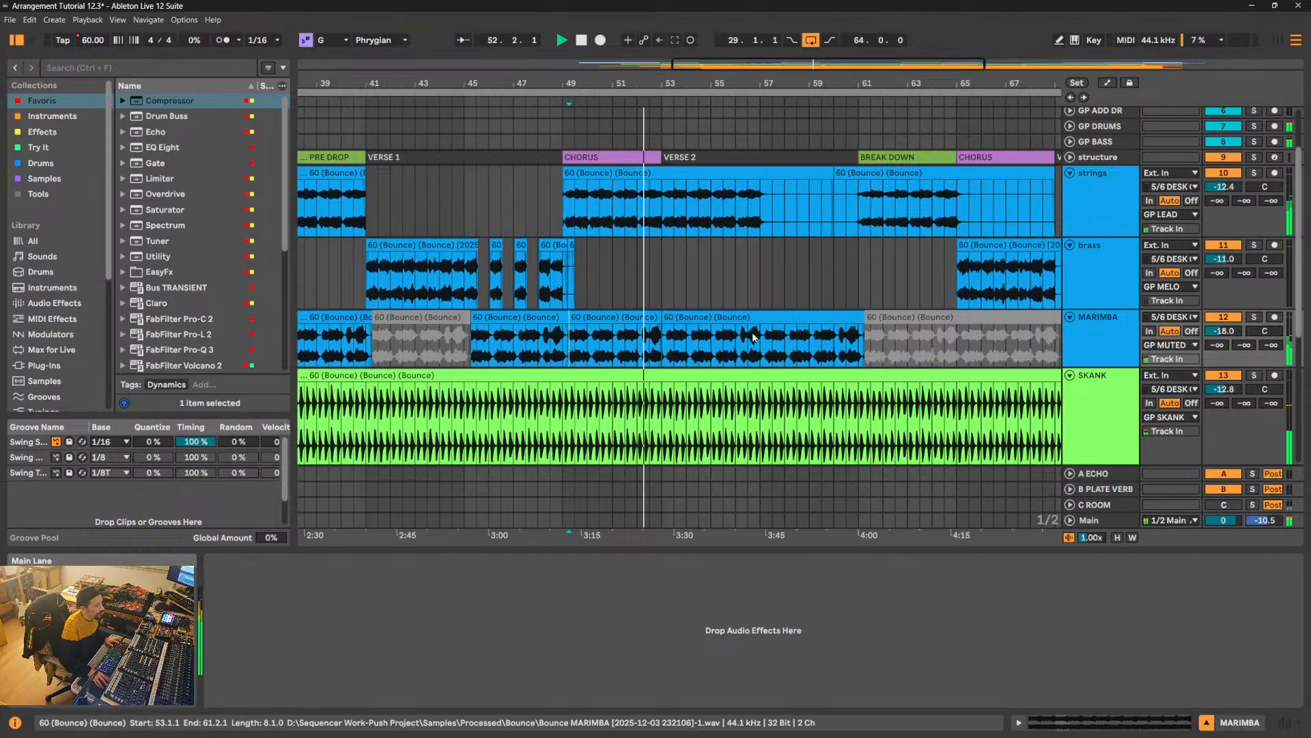
pyautogui.click(645, 318)
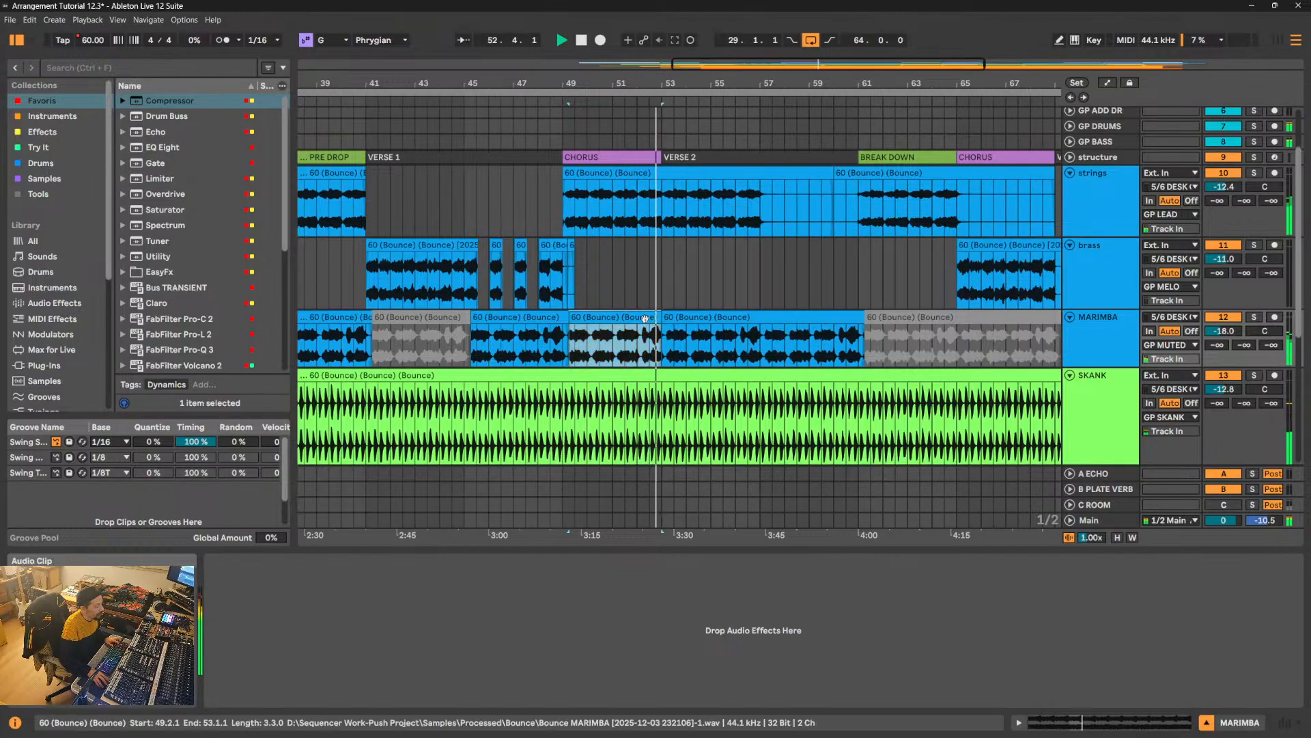
pyautogui.press('Delete')
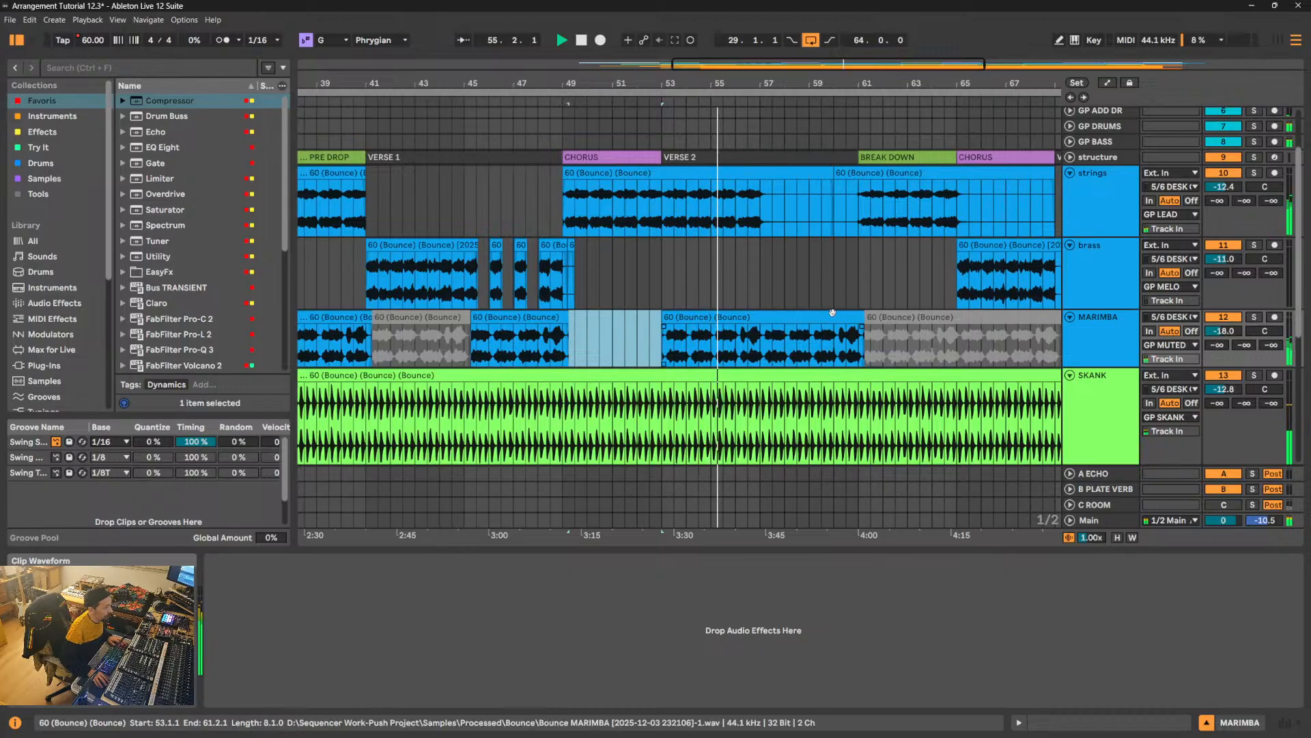
# - Stop playback and fold all the tracks with the full arrangement in view
pyautogui.moveTo(615, 83); pyautogui.dragTo(698, 36)
pyautogui.moveTo(812, 84); pyautogui.dragTo(798, 122)
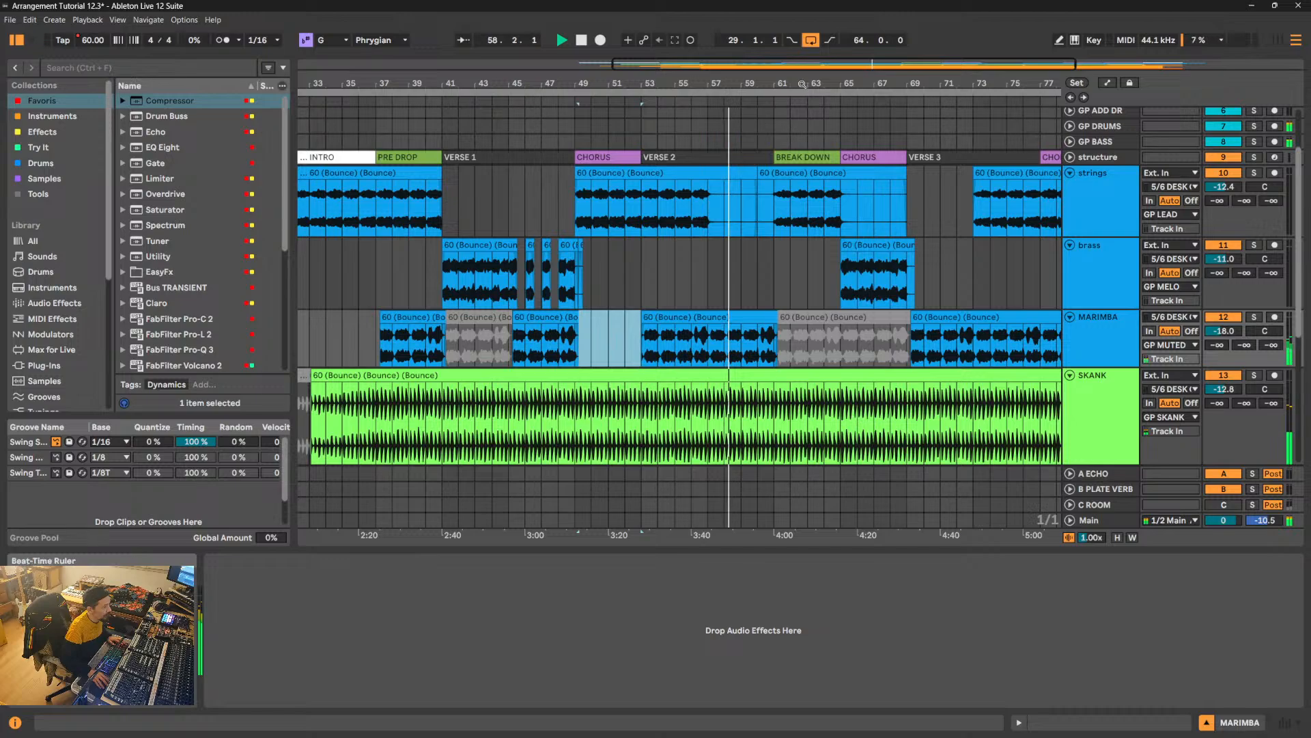
pyautogui.moveTo(802, 83); pyautogui.dragTo(800, 55)
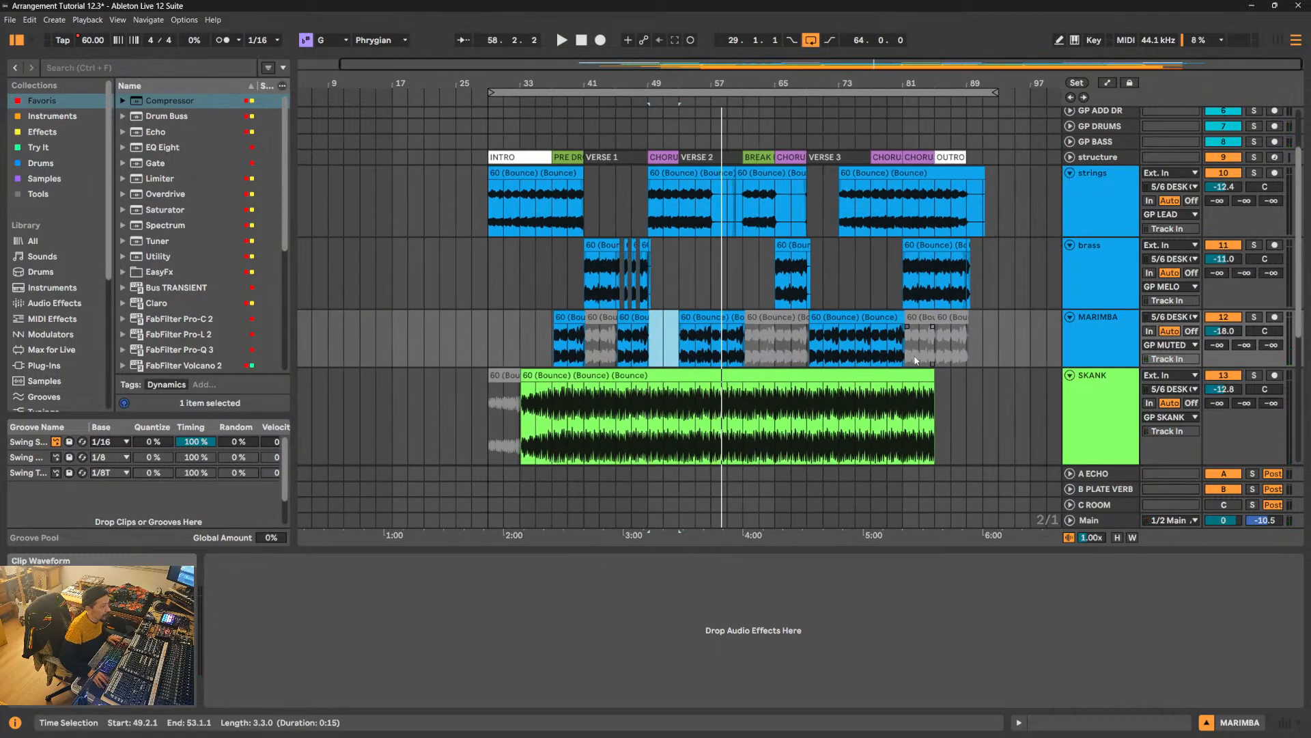
pyautogui.keyDown('alt'); pyautogui.click(1069, 173); pyautogui.keyUp('alt')
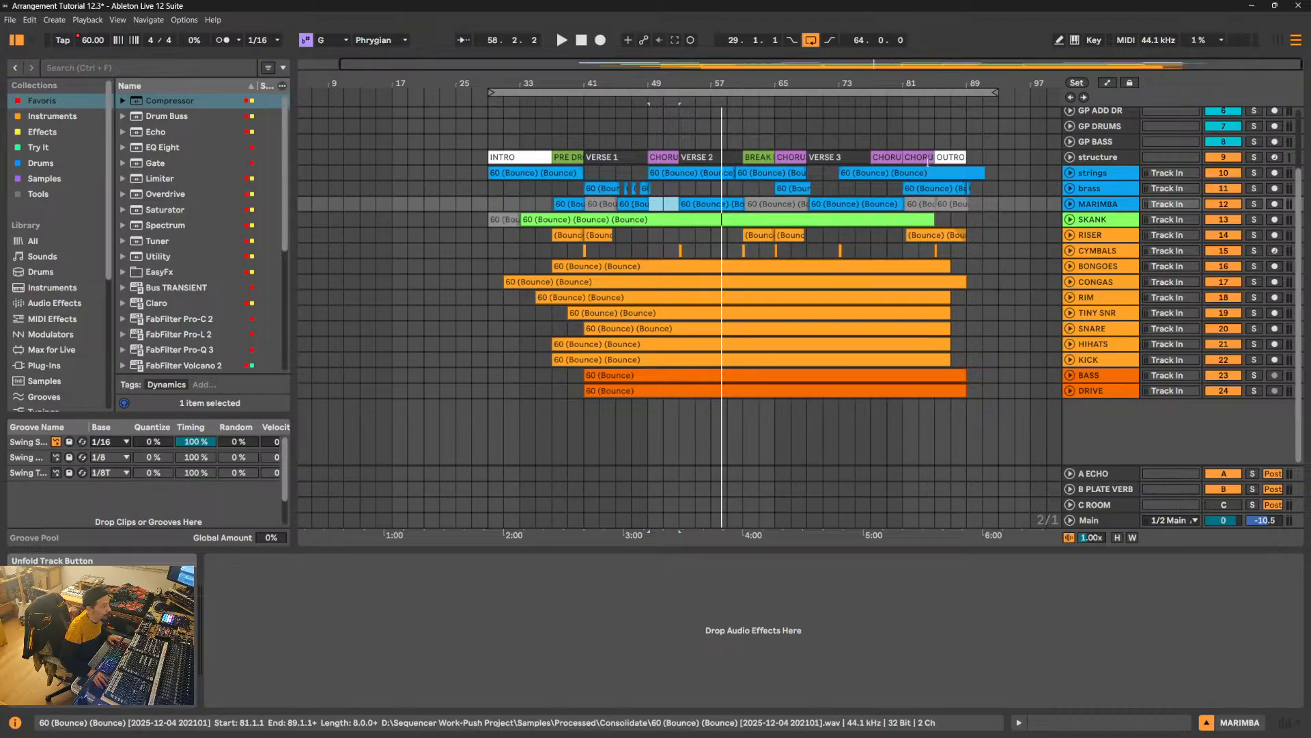
# - Play the transition from the Break Down into the Chorus at bar 65
pyautogui.moveTo(775, 81); pyautogui.dragTo(671, 173)
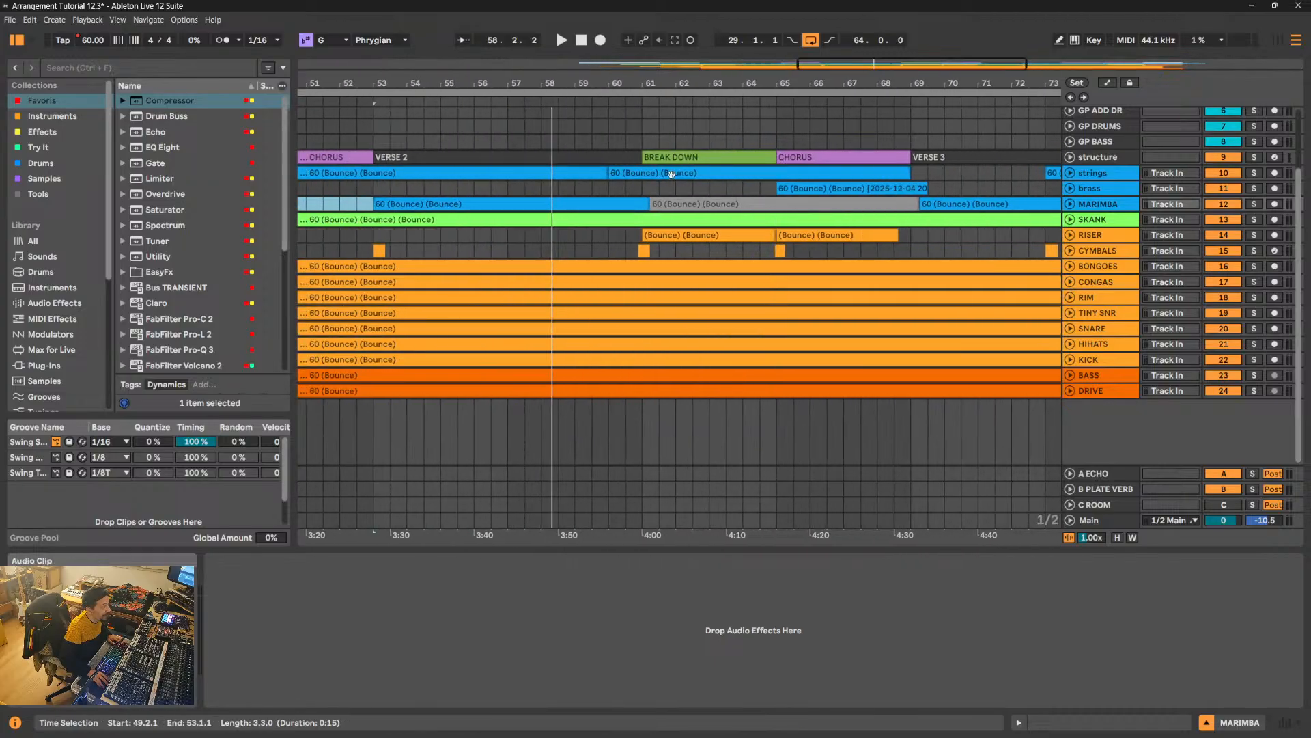
pyautogui.click(764, 193)
pyautogui.press('space')
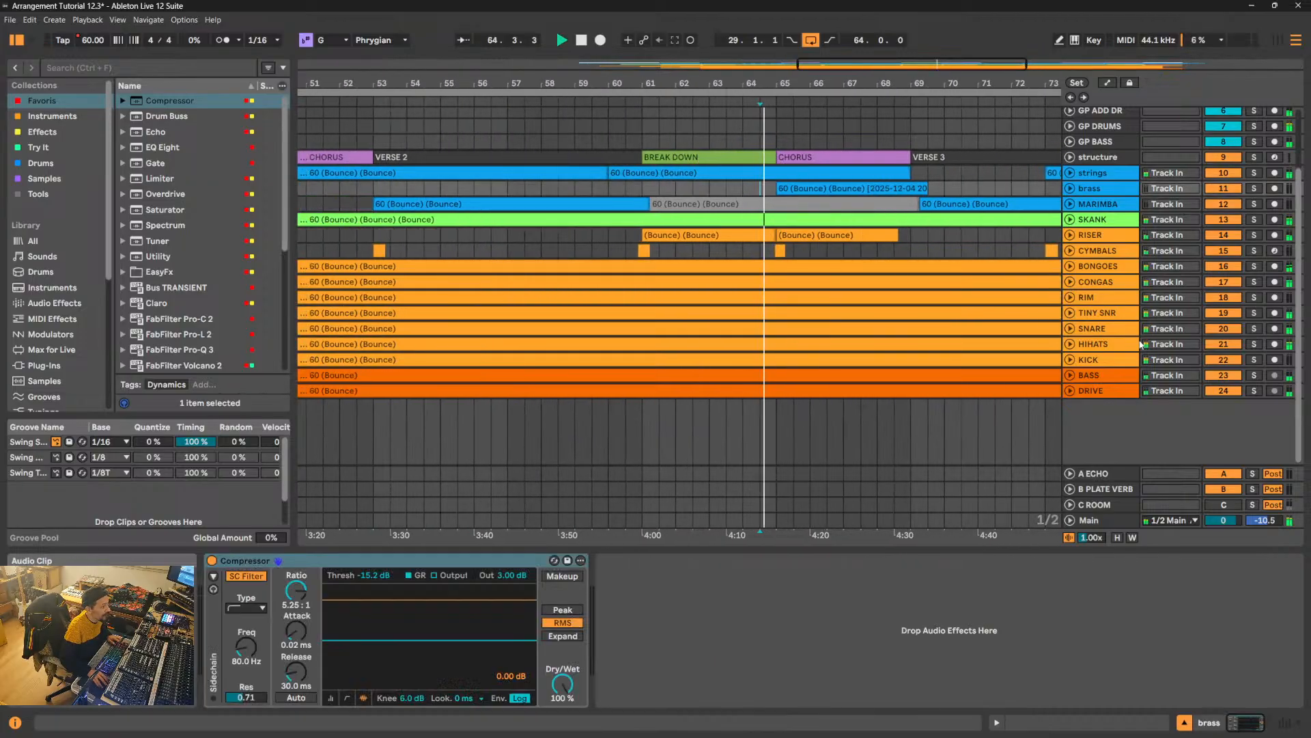
# - Unfold the TINY SNR track and enlarge it to show its waveform around bar 65
pyautogui.click(1070, 315)
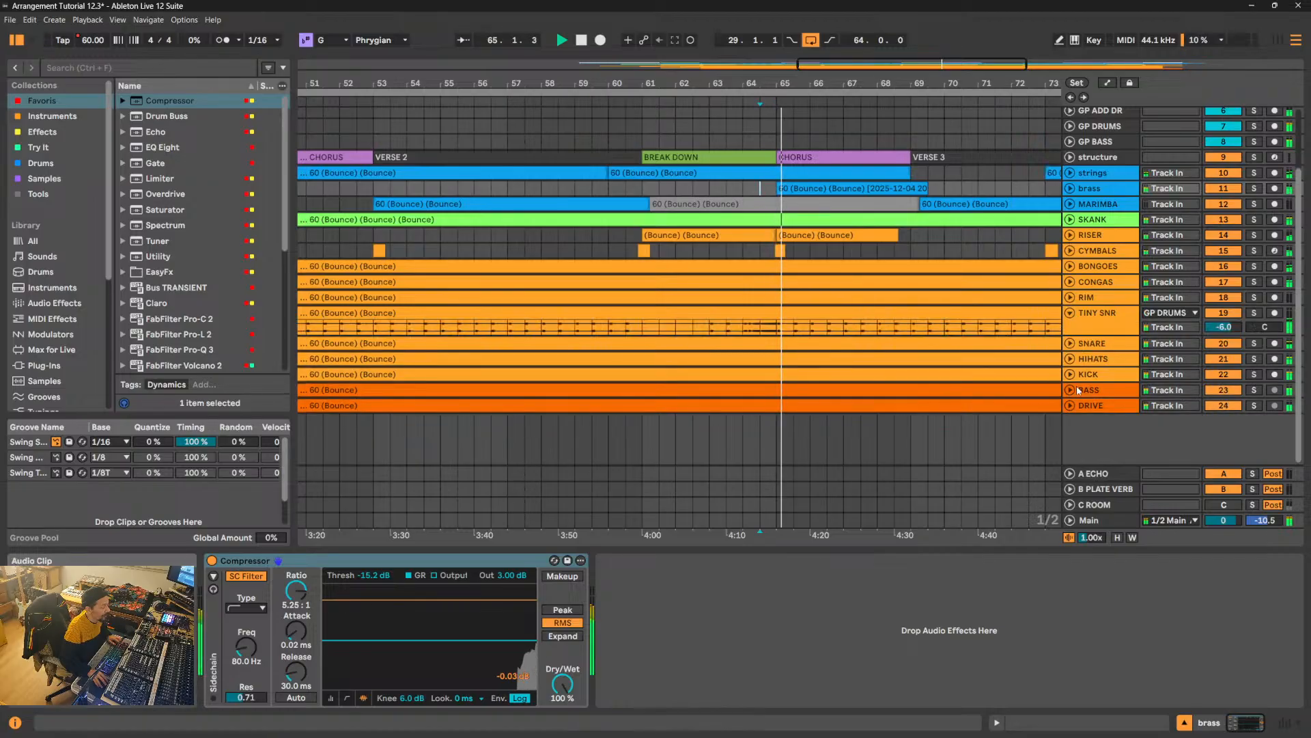
pyautogui.moveTo(1077, 336); pyautogui.dragTo(1077, 391)
pyautogui.press('space')
pyautogui.moveTo(817, 84); pyautogui.dragTo(757, 147)
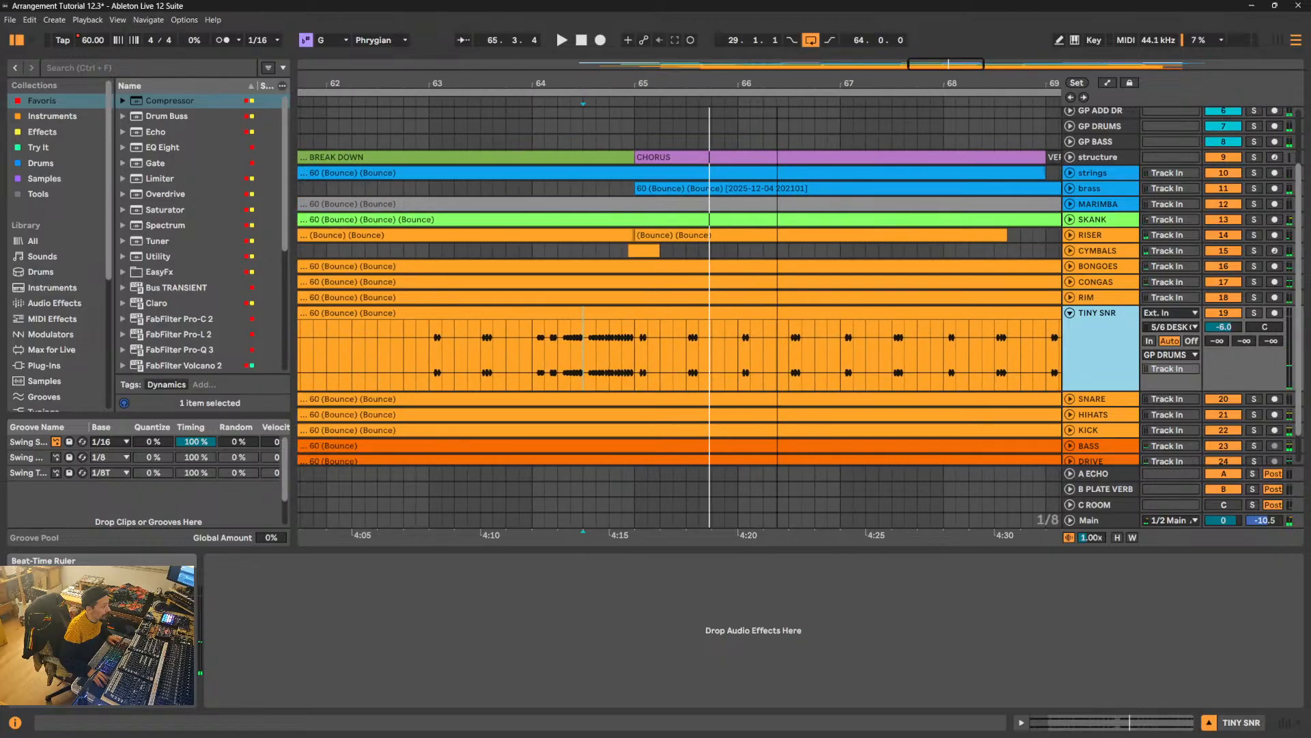
pyautogui.moveTo(1104, 398); pyautogui.dragTo(1104, 467)
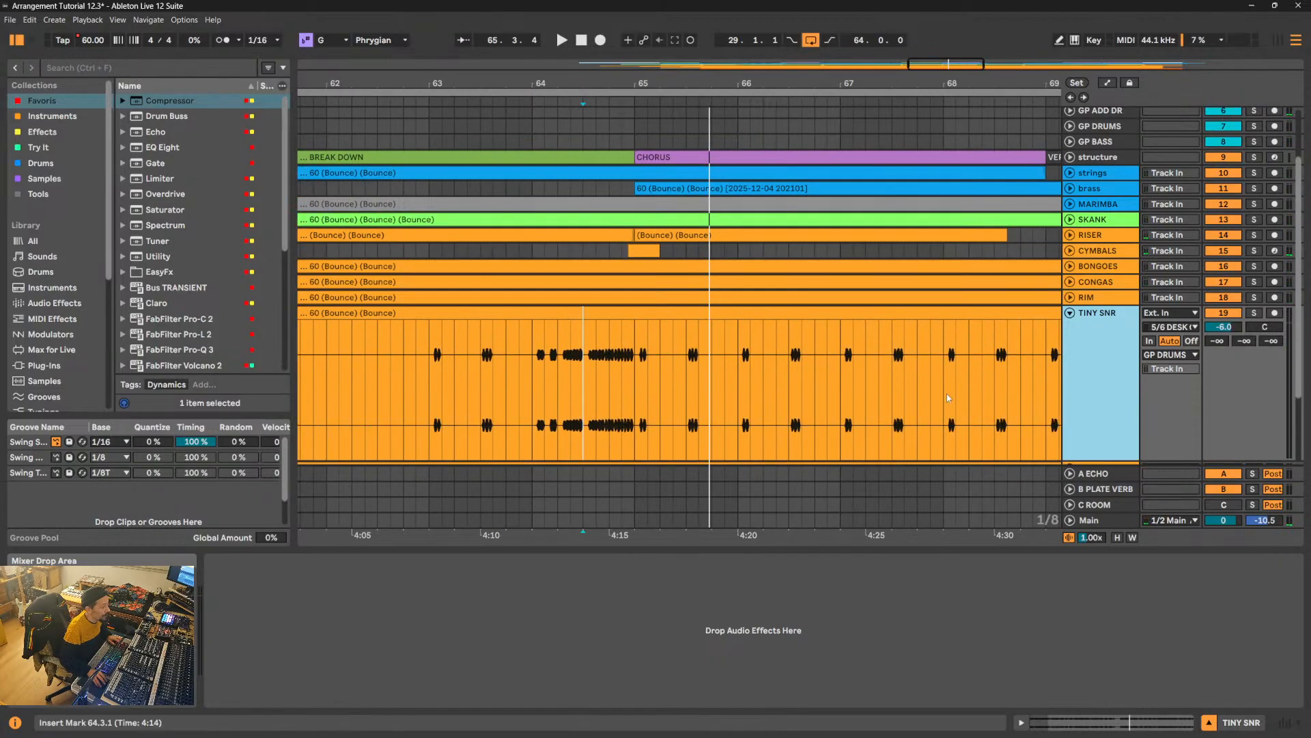
# - Play the TINY SNR roll from 64.3.3 into the Chorus, and replay its hits from 65.1.1
pyautogui.scroll(-3, 946, 394)
pyautogui.click(595, 277)
pyautogui.press('space')
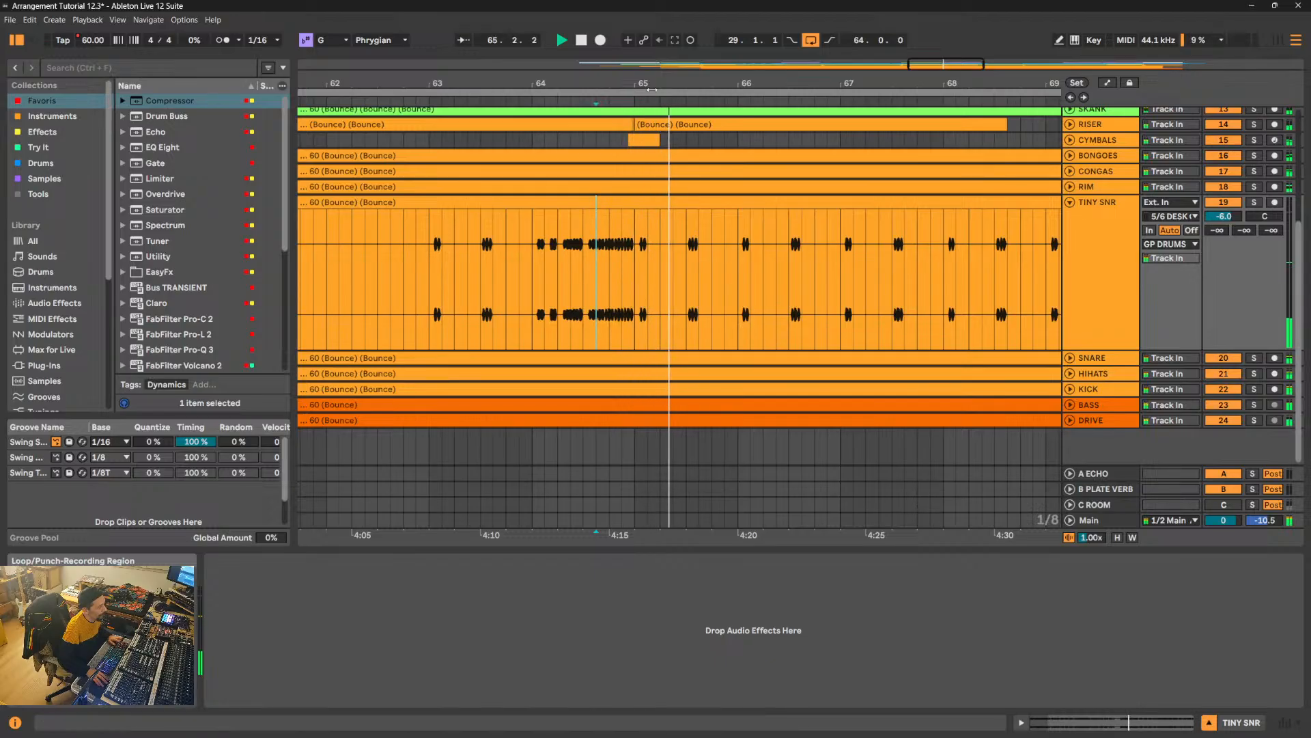
pyautogui.moveTo(664, 84); pyautogui.dragTo(656, 147)
pyautogui.press('space')
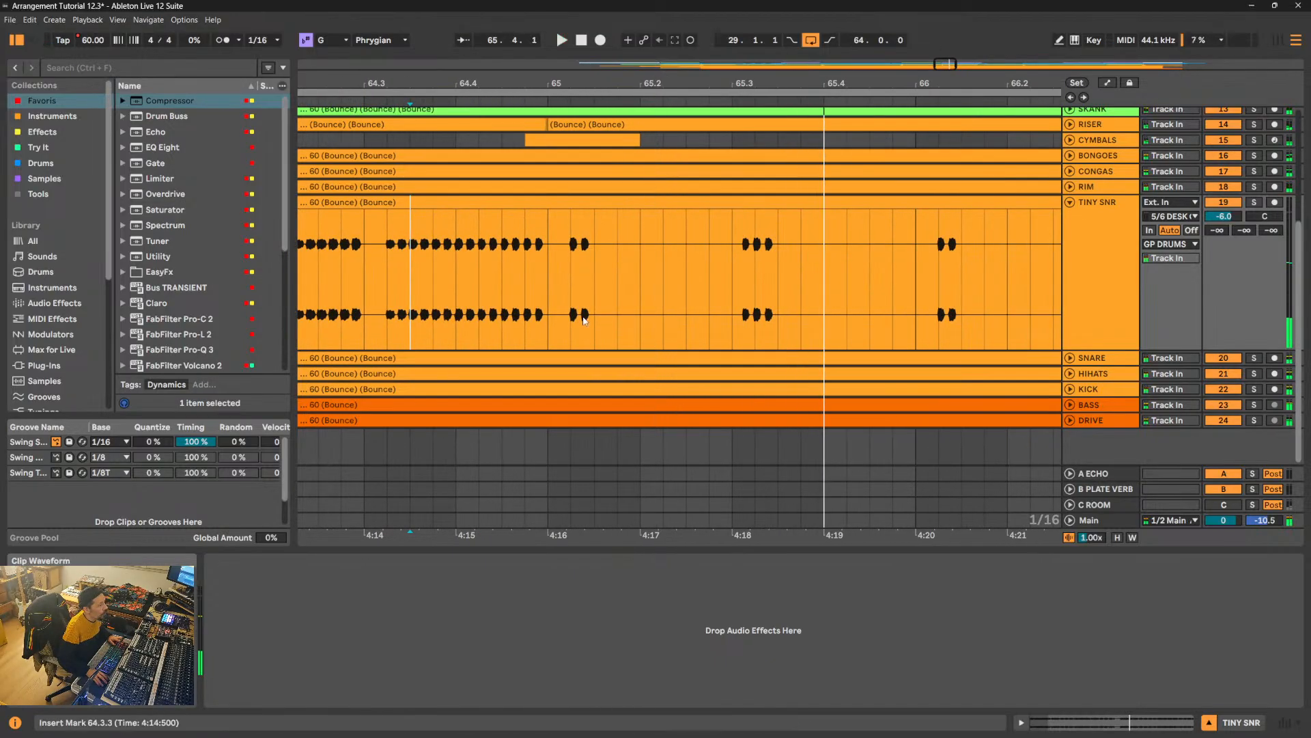
pyautogui.click(539, 269)
pyautogui.press('space')
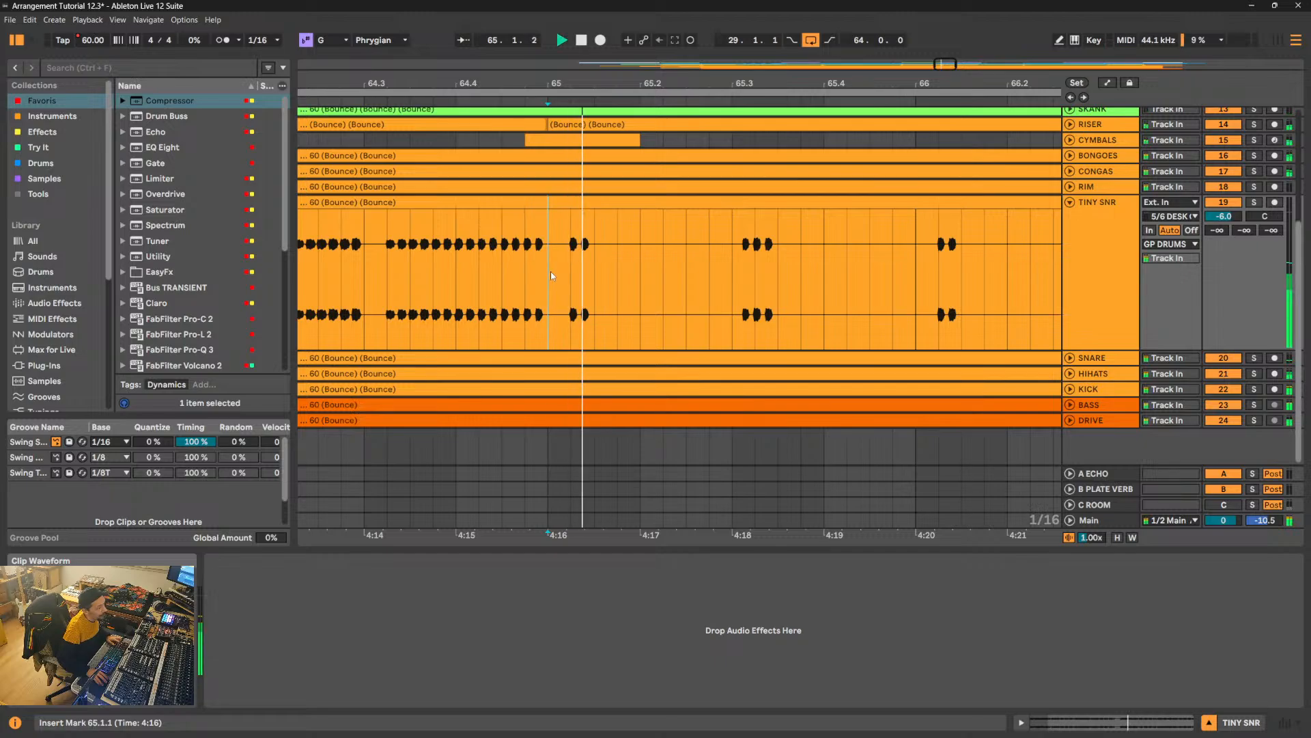
pyautogui.press('space')
# - Duplicate the TINY SNR segment from 65.1.1 to 65.1.3 three times, filling the track up to 65.3.1
pyautogui.moveTo(593, 267); pyautogui.dragTo(550, 263)
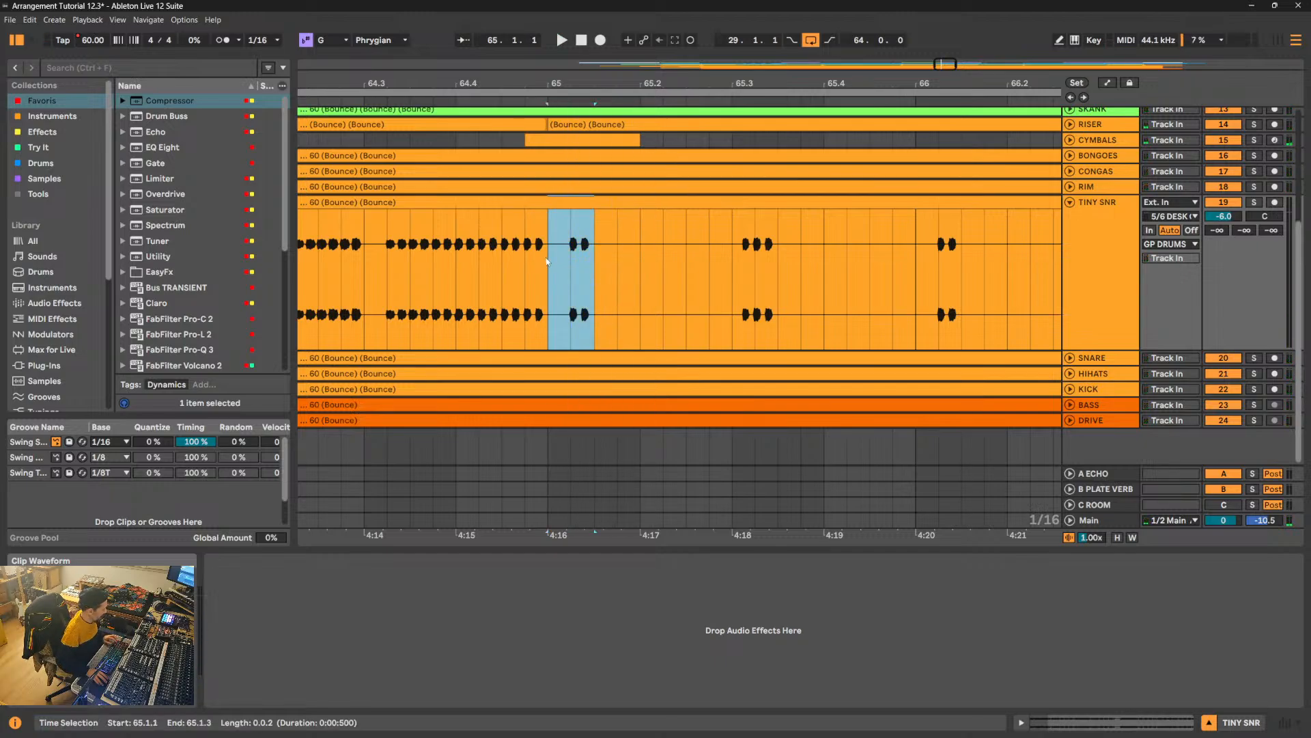
pyautogui.hotkey('ctrl', 'd')
pyautogui.hotkey('ctrl', 'd')
pyautogui.hotkey('ctrl', 'd')
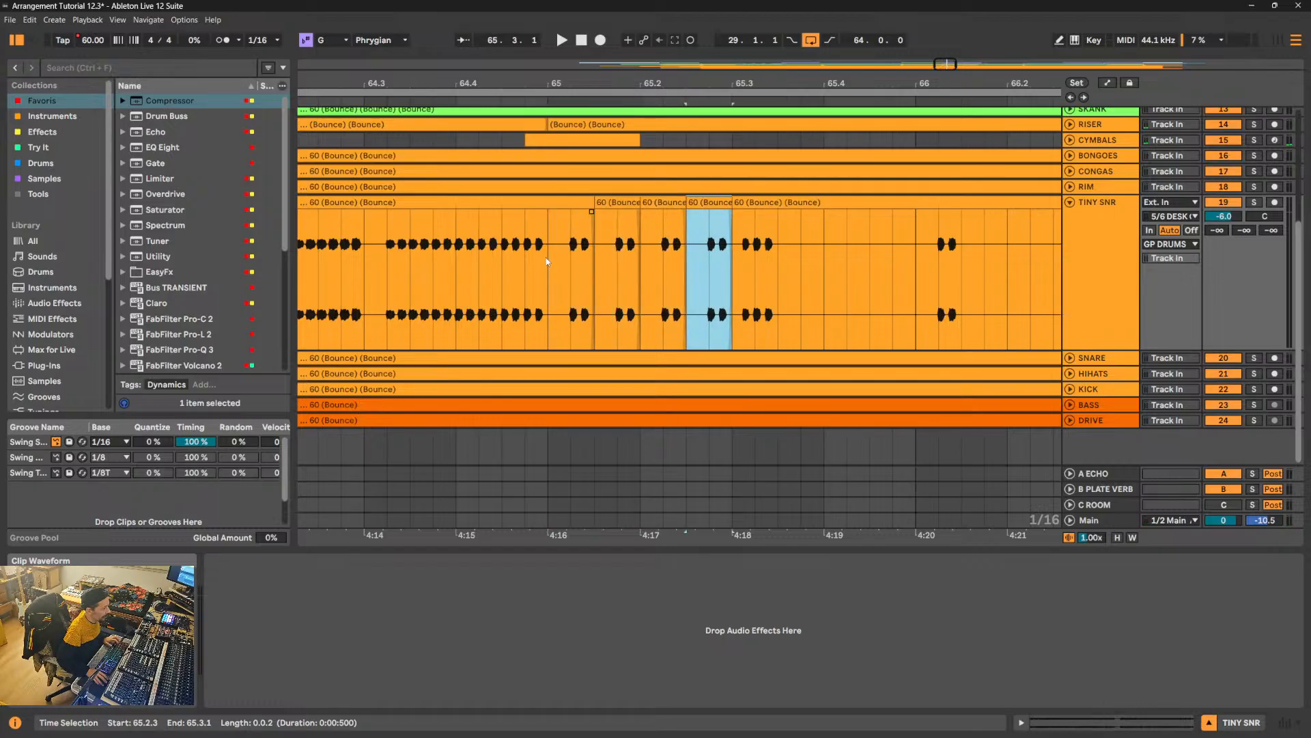
# - Play the repeated TINY SNR hits from 65.1.1 to hear the filled pattern
pyautogui.click(551, 270)
pyautogui.press('space')
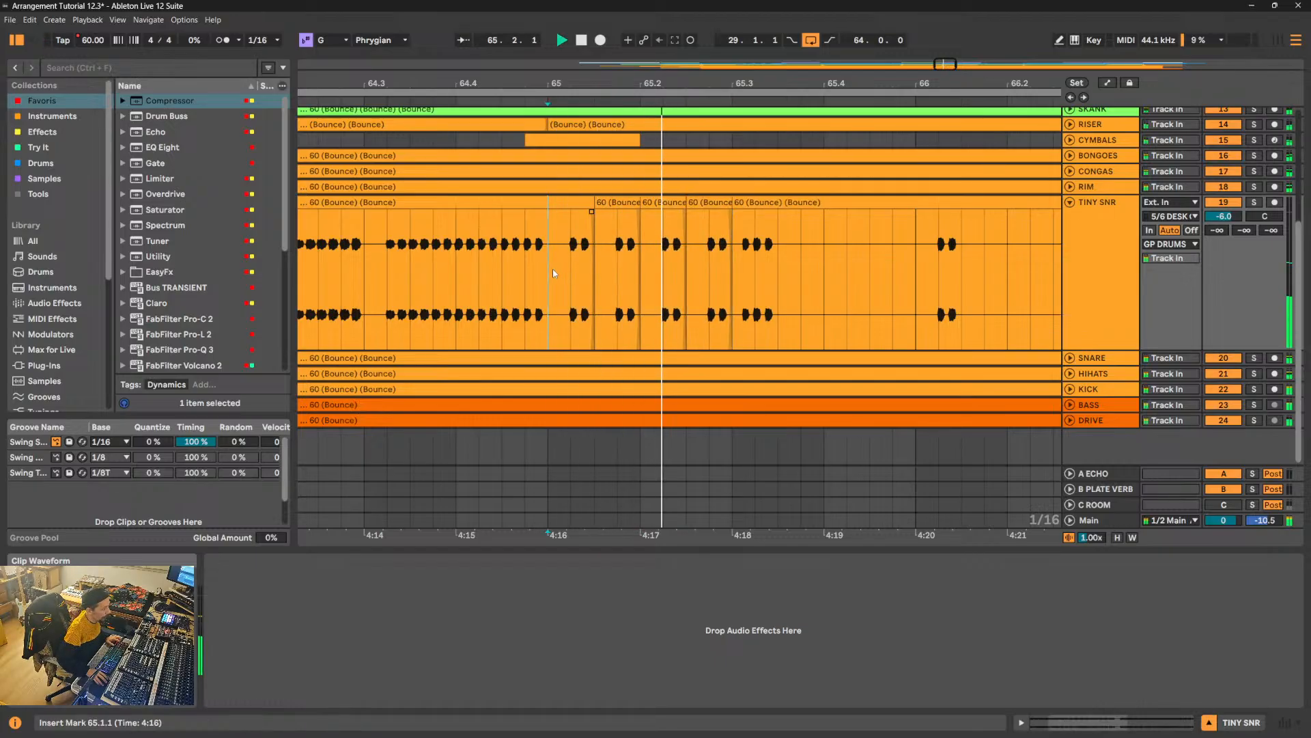
pyautogui.press('space')
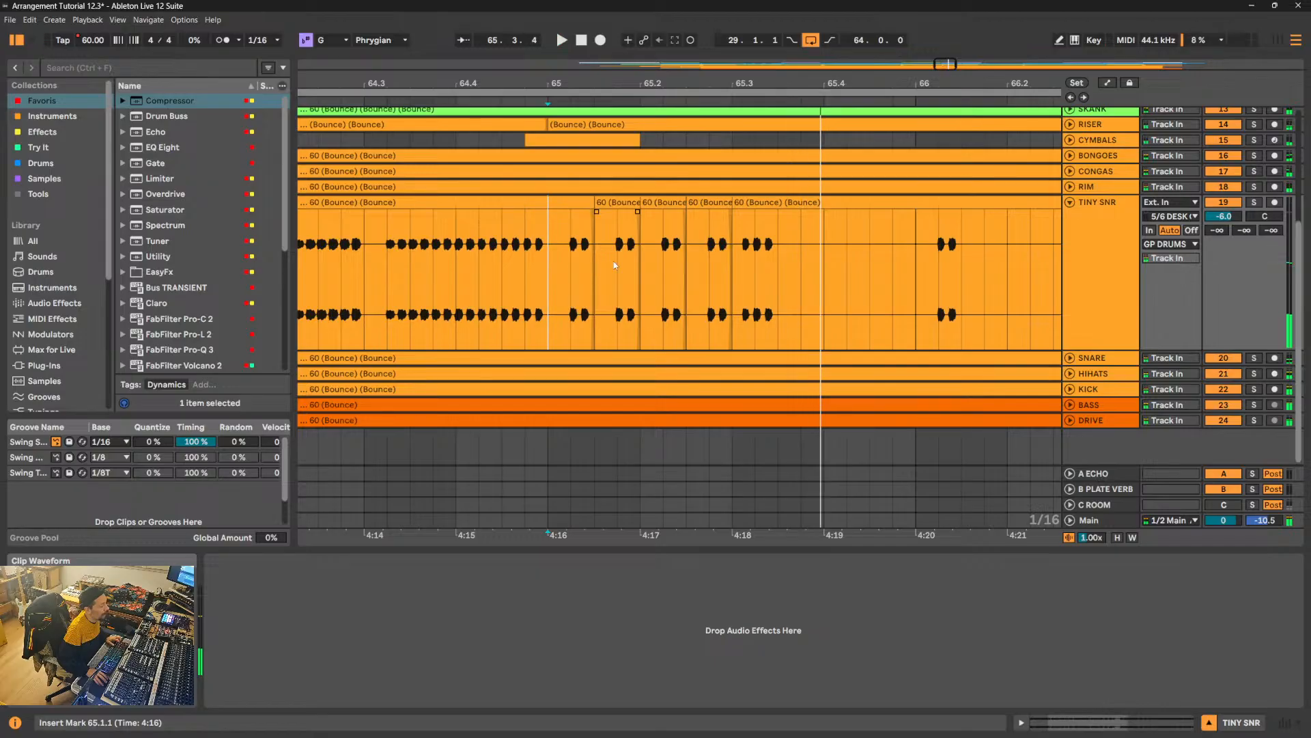
# - Delete the TINY SNR segment containing the triple hit from 65.3.1 to 65.3.3
pyautogui.moveTo(735, 213); pyautogui.dragTo(790, 226)
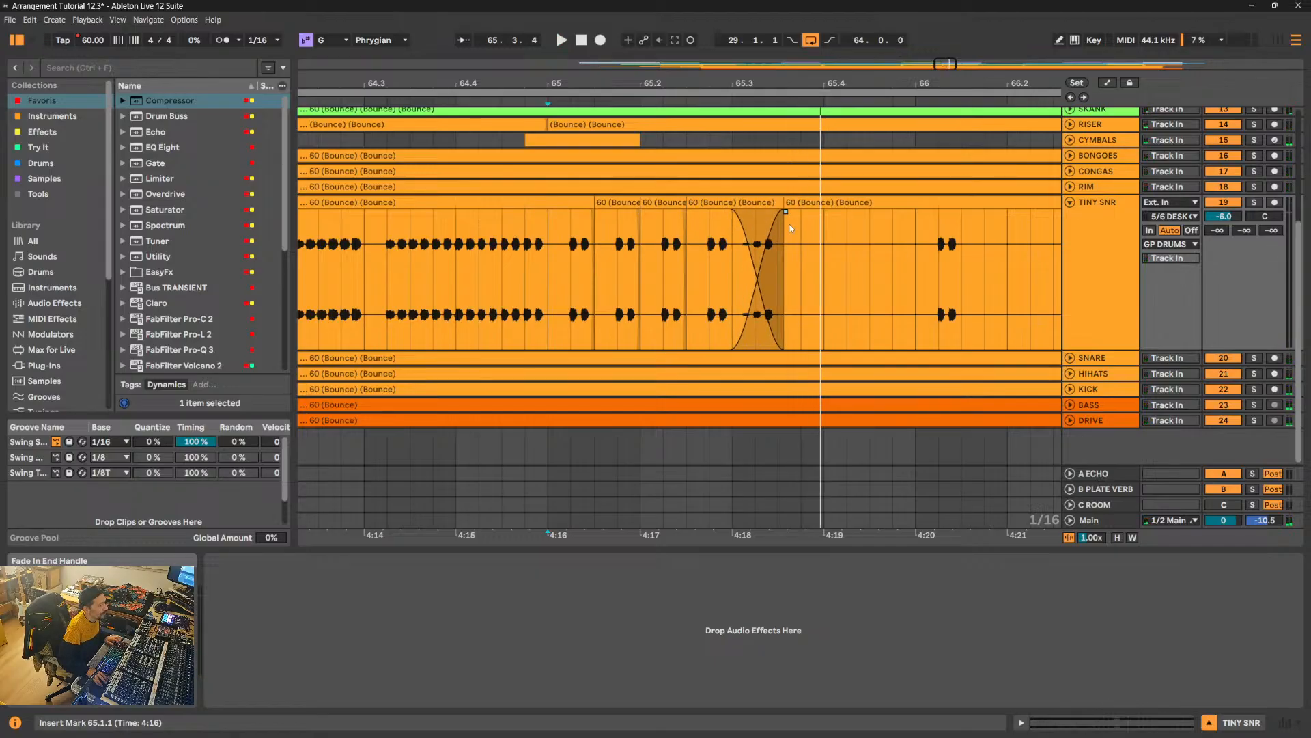
pyautogui.hotkey('ctrl', 'z')
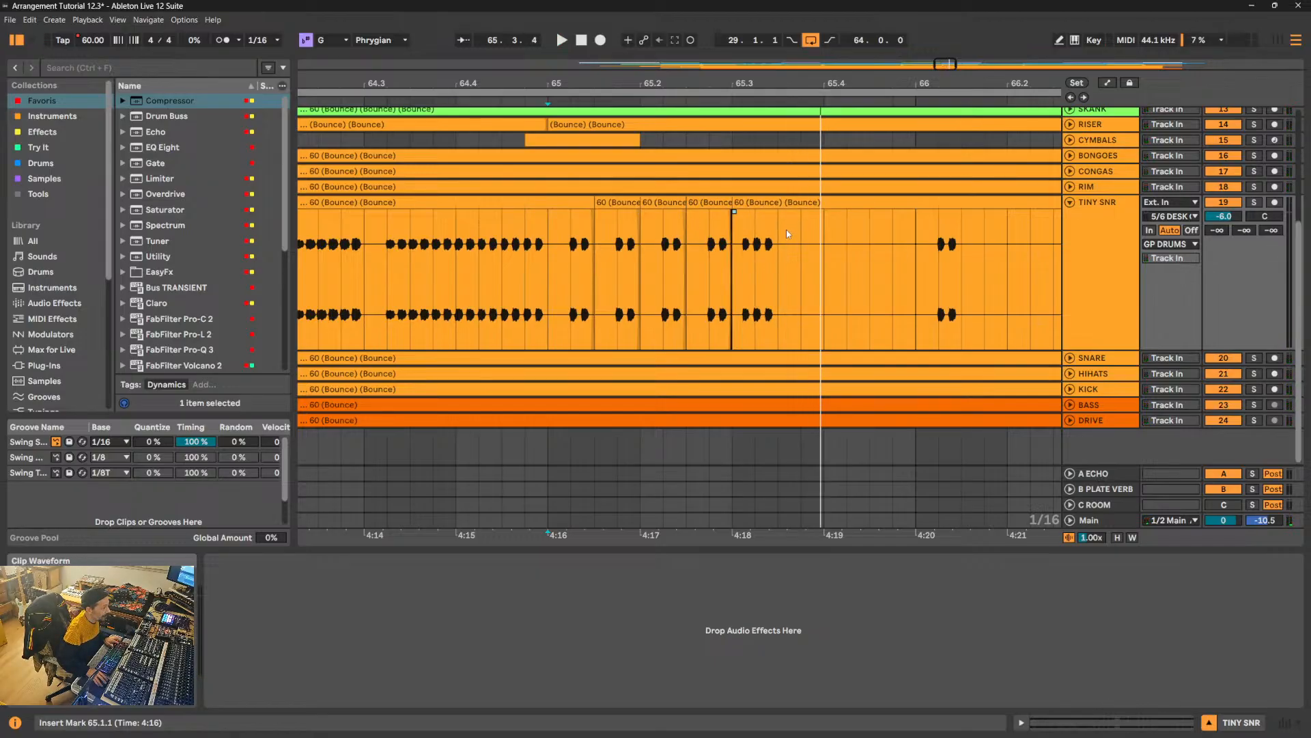
pyautogui.moveTo(733, 243); pyautogui.dragTo(760, 246)
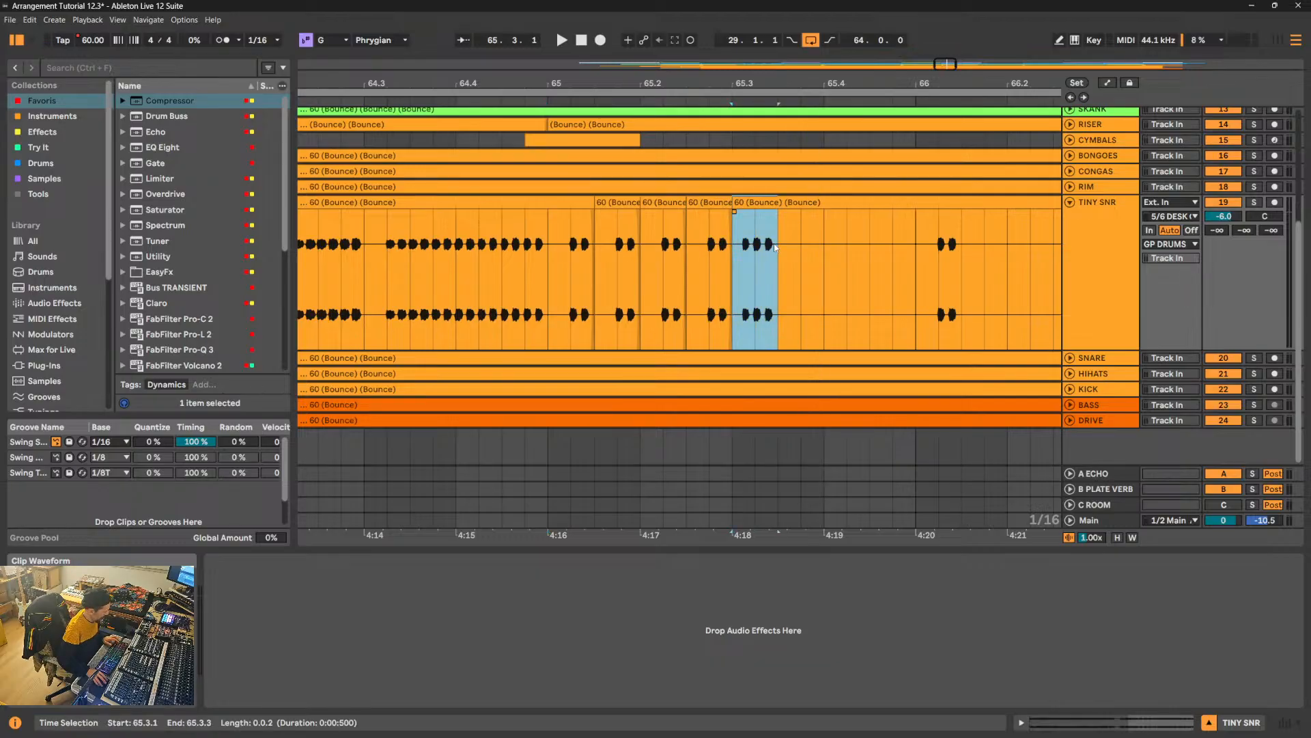
# - Deactivate the strings, brass, MARIMBA and SKANK tracks together
pyautogui.scroll(5, 1109, 214)
pyautogui.click(1109, 213)
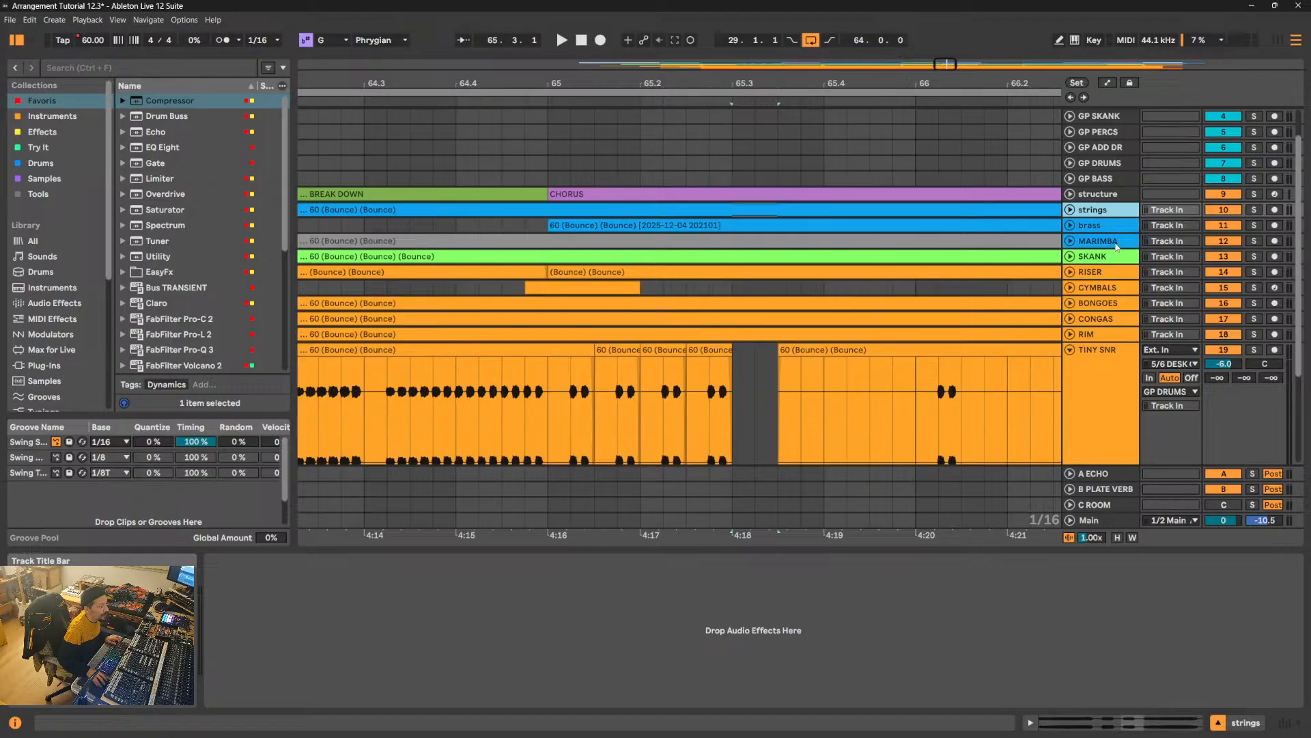
pyautogui.keyDown('shift'); pyautogui.click(1117, 258); pyautogui.keyUp('shift')
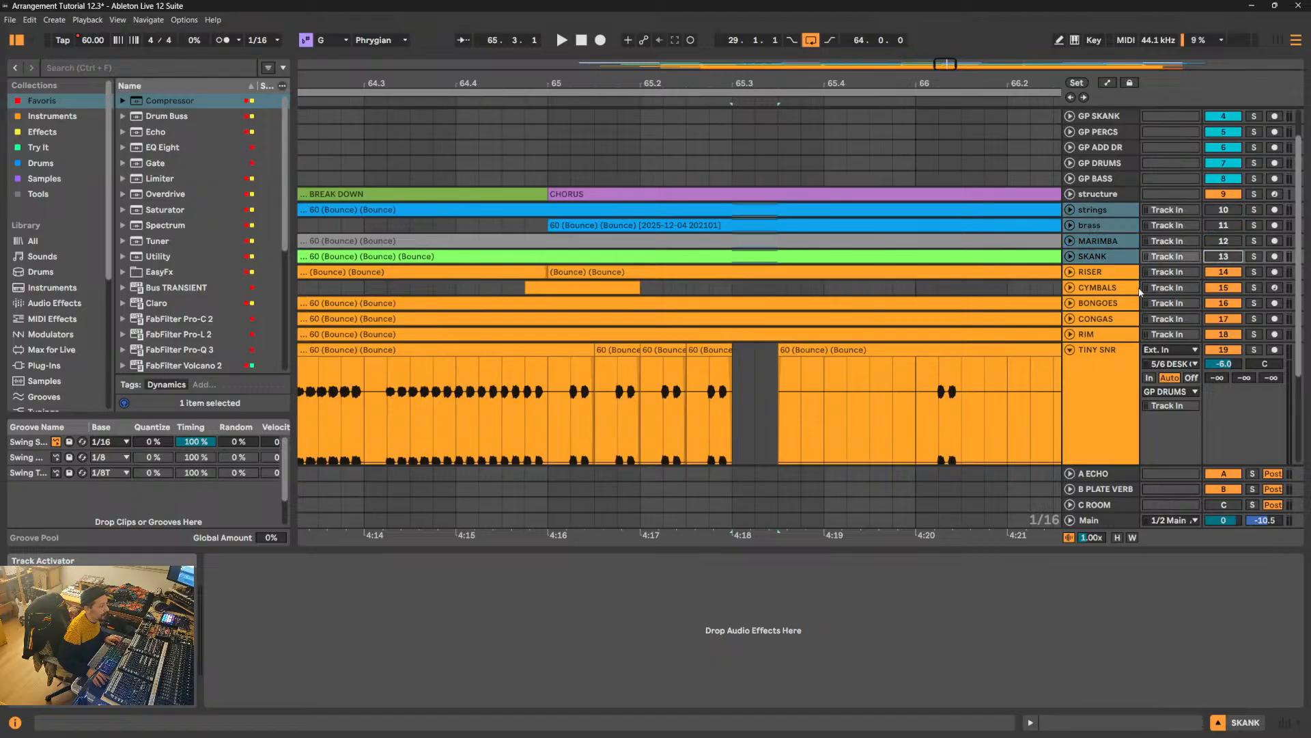
# - Play the drums from 64.3.2 into the Chorus to hear the TINY SNR with the gap at 65.3.1
pyautogui.click(546, 379)
pyautogui.press('space')
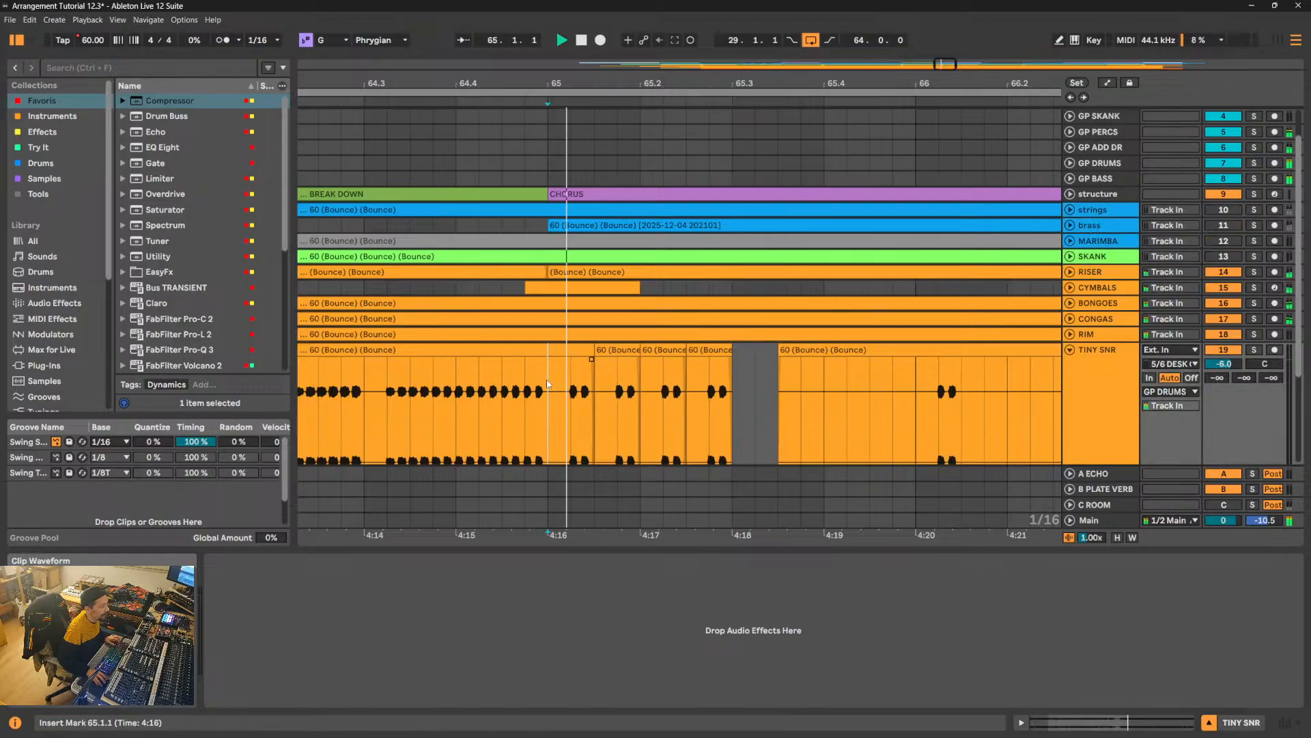
pyautogui.click(386, 418)
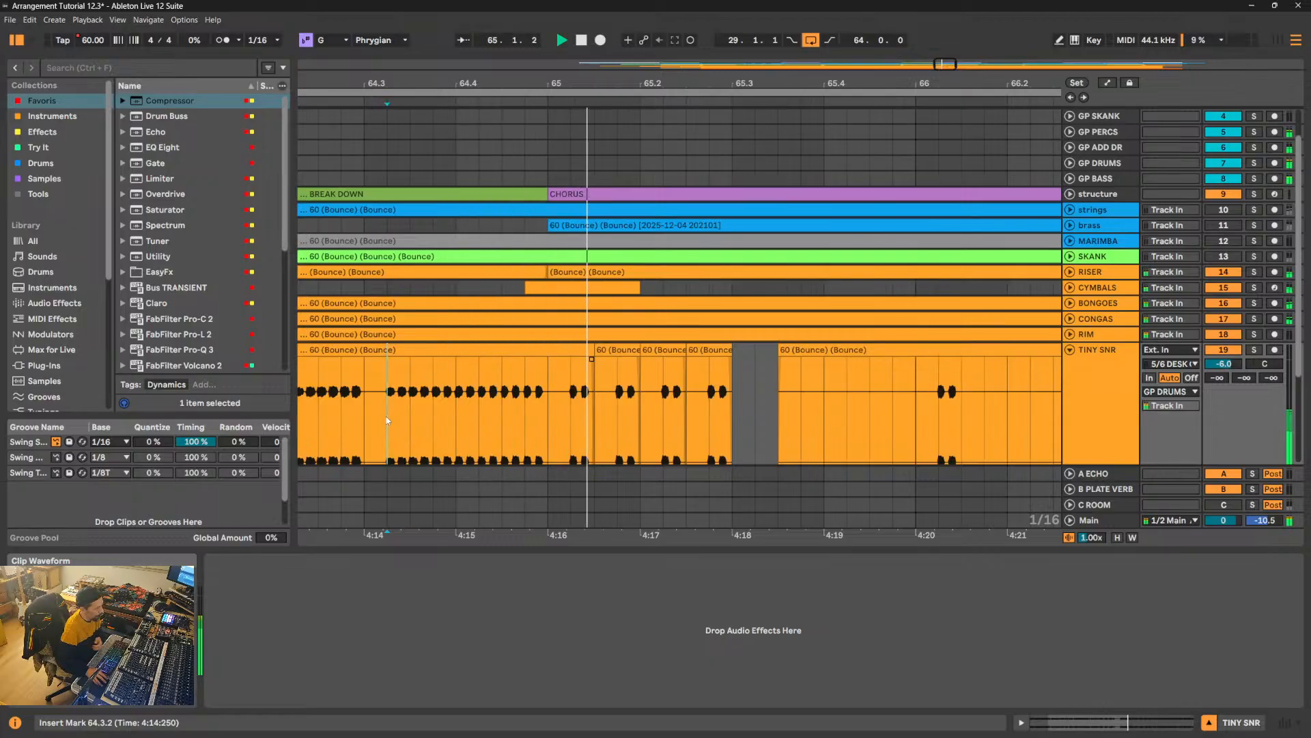
pyautogui.click(436, 418)
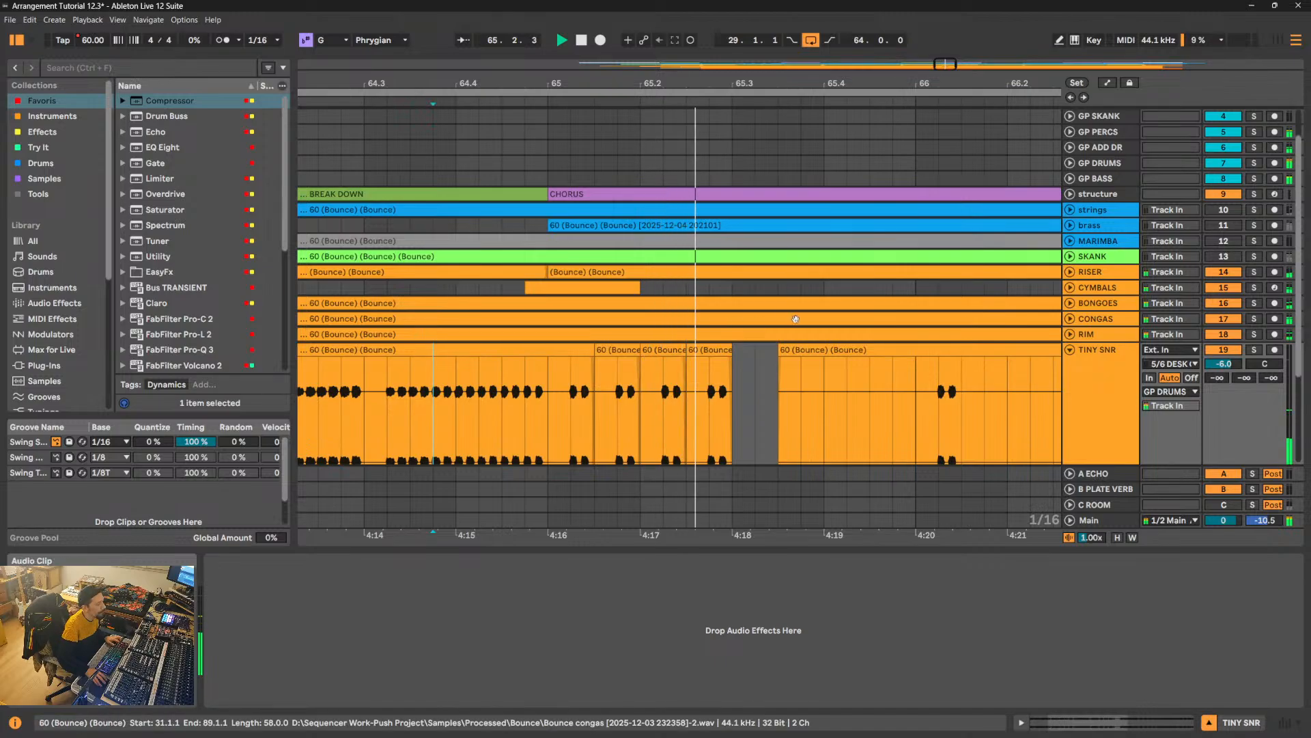
# - Duplicate the two-hit TINY SNR clip from 65.2.3 into the gap at 65.3.1, and place the triple-hit segment at 65.3.3
pyautogui.click(722, 350)
pyautogui.press('space')
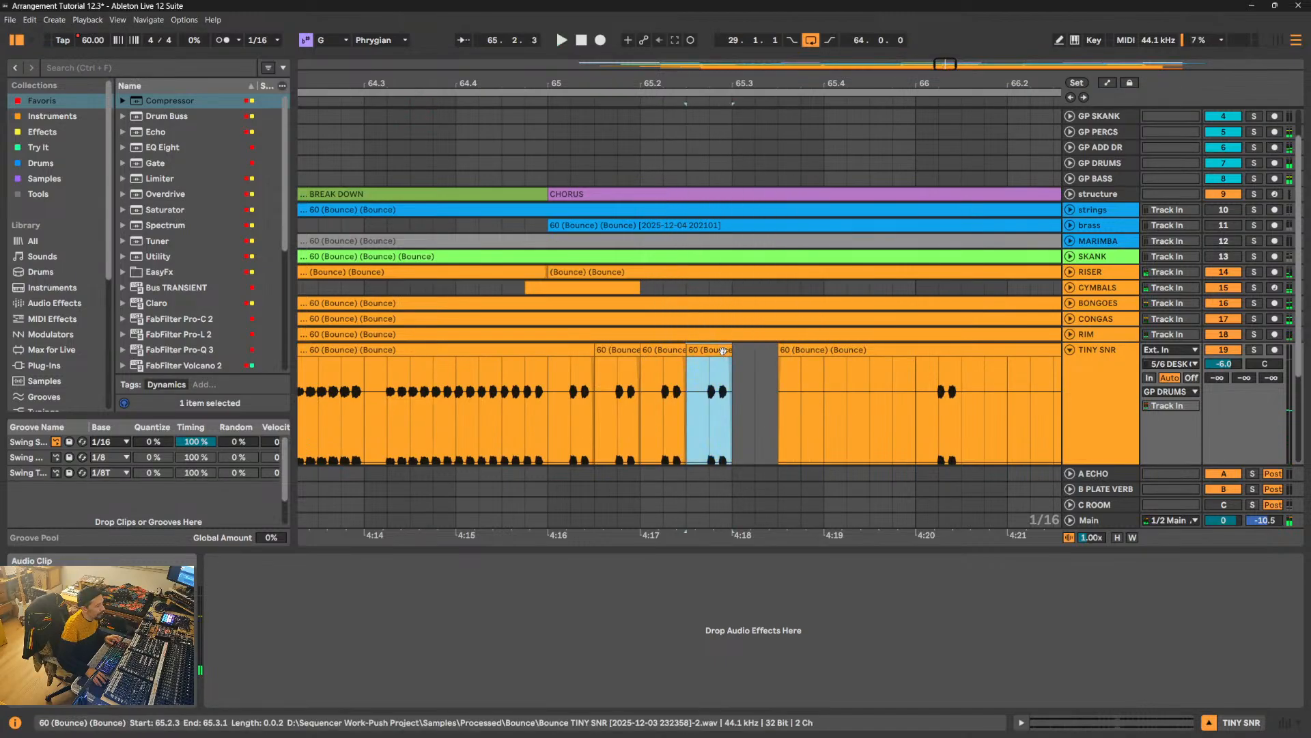
pyautogui.hotkey('ctrl', 'd')
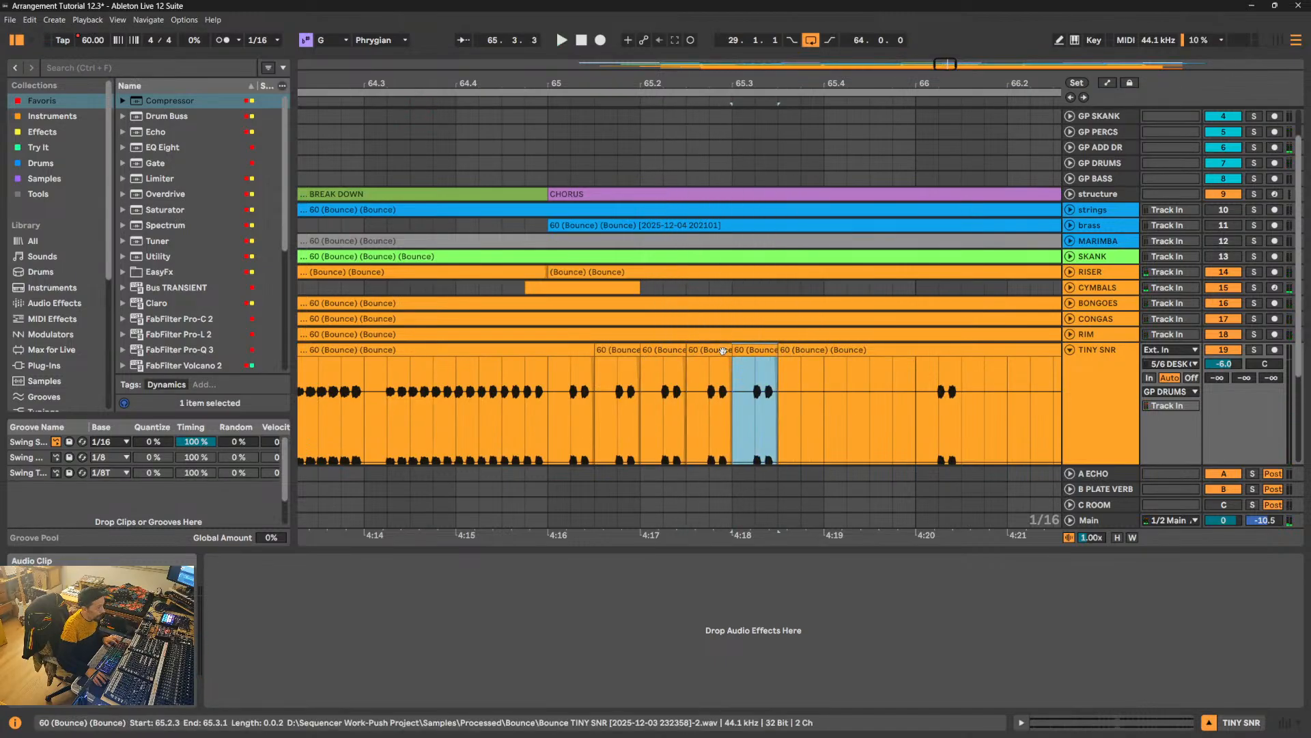
pyautogui.click(801, 349)
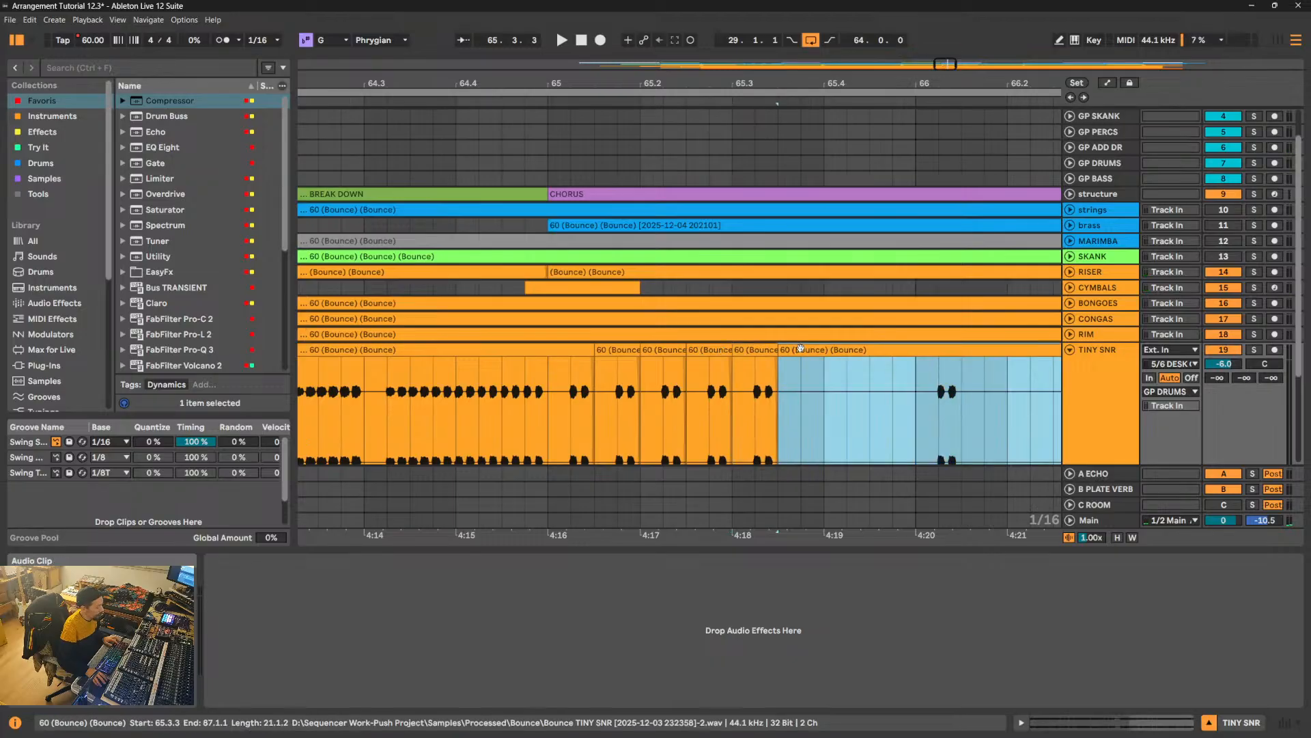
pyautogui.hotkey('ctrl', 'z')
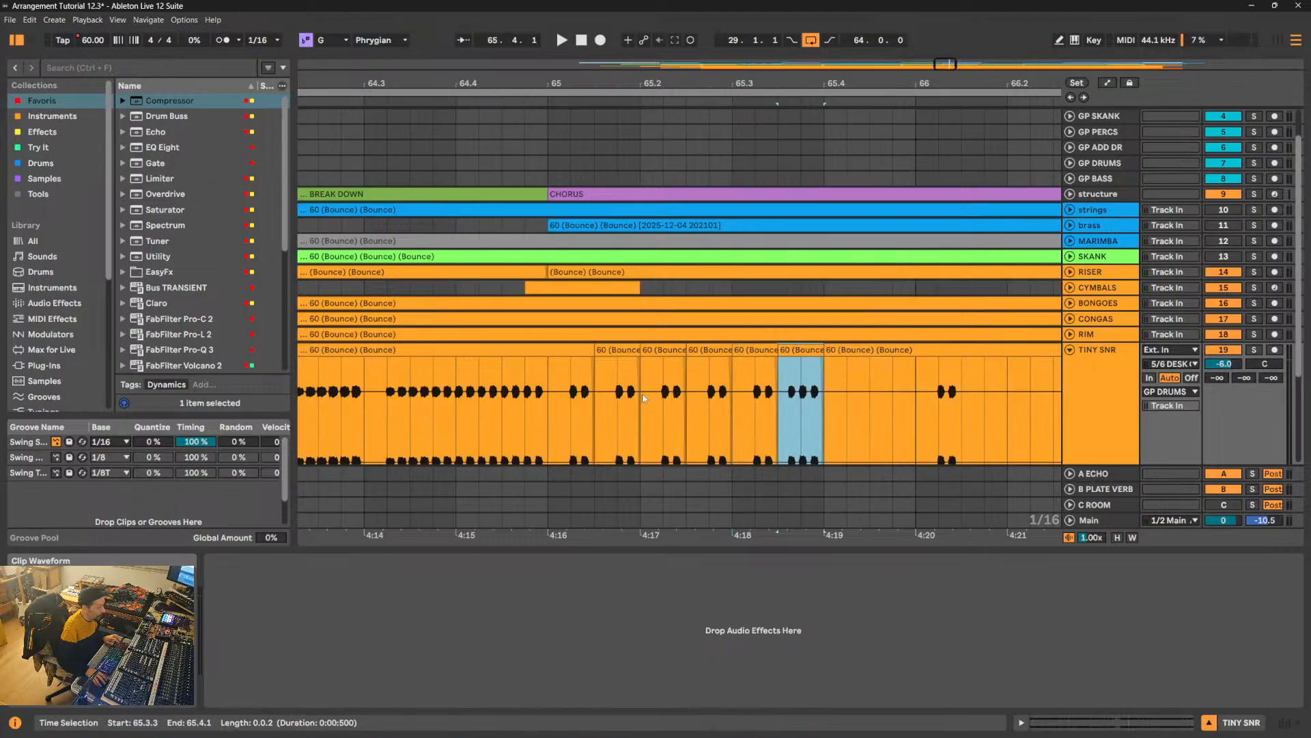
# - Play the bar from 65.1.1, and fill TINY SNR at 65.4.1 and 65.4.3 with copies of the two-hit clip
pyautogui.click(550, 402)
pyautogui.press('space')
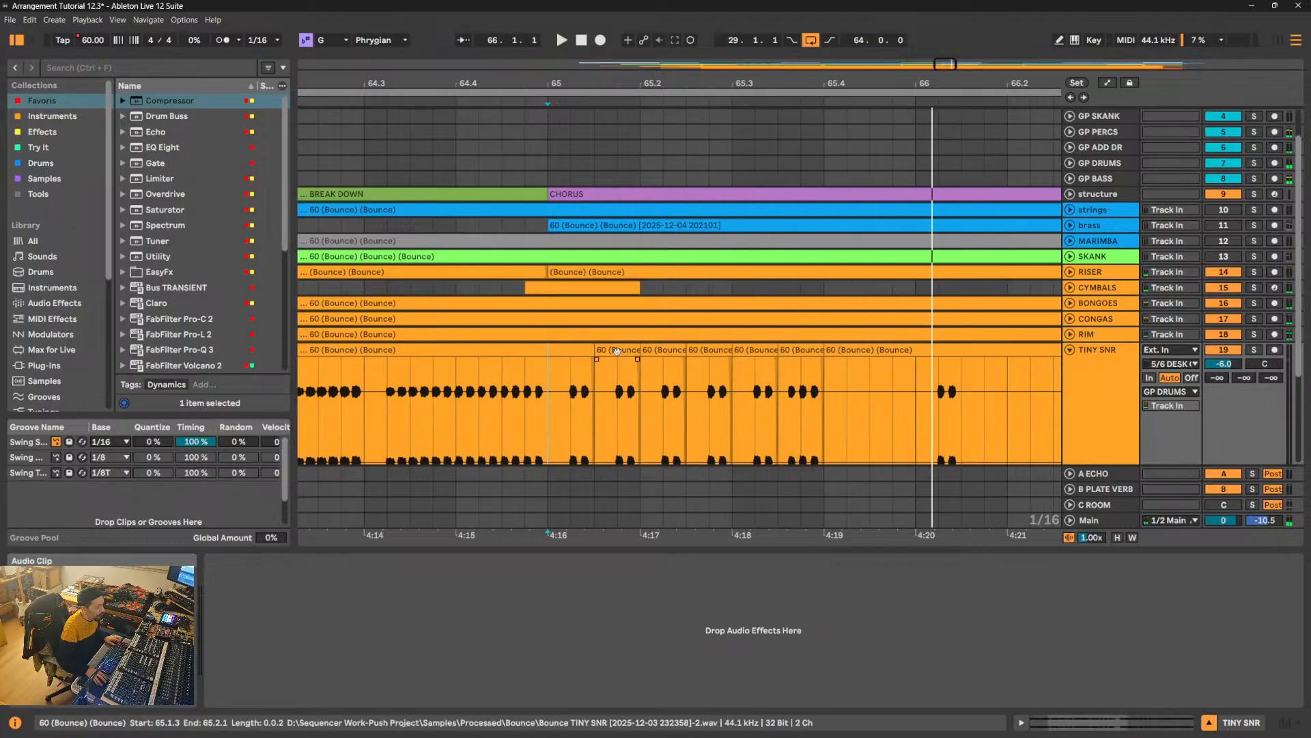
pyautogui.moveTo(615, 349); pyautogui.dragTo(846, 369)
pyautogui.click(747, 400)
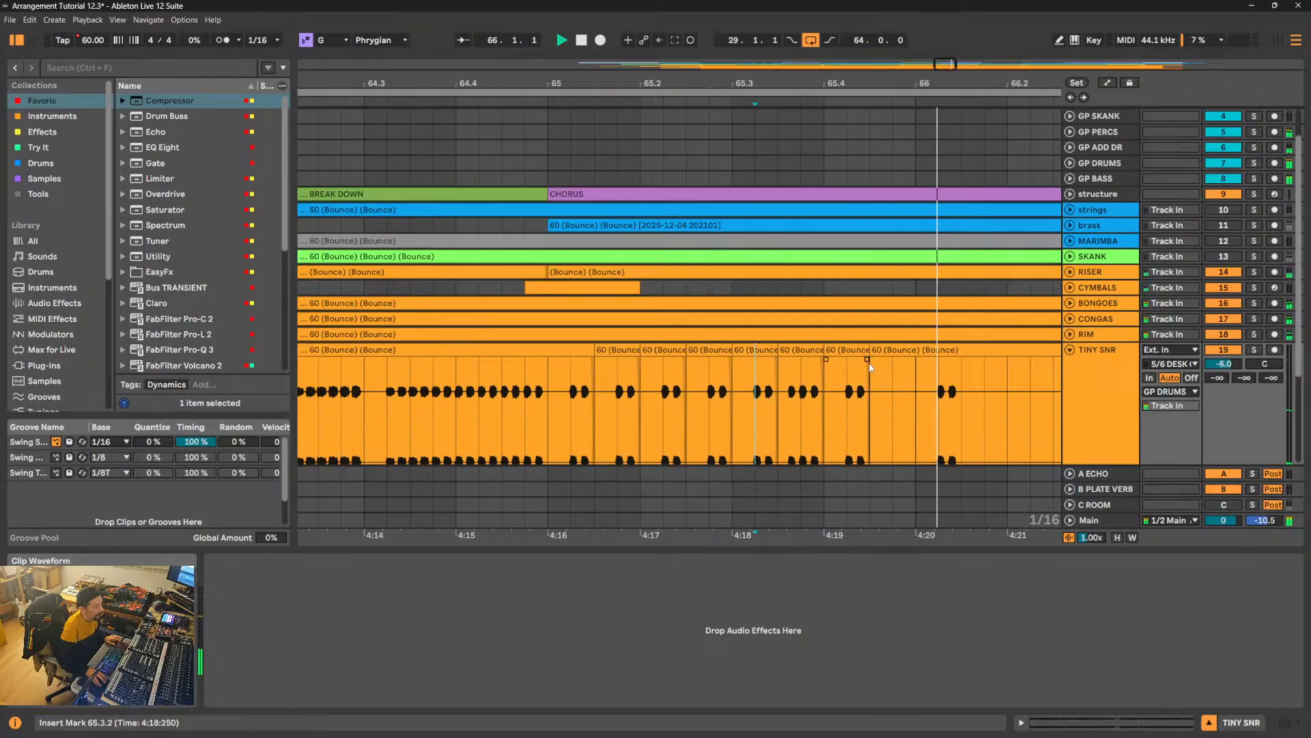
pyautogui.moveTo(843, 349); pyautogui.dragTo(890, 356)
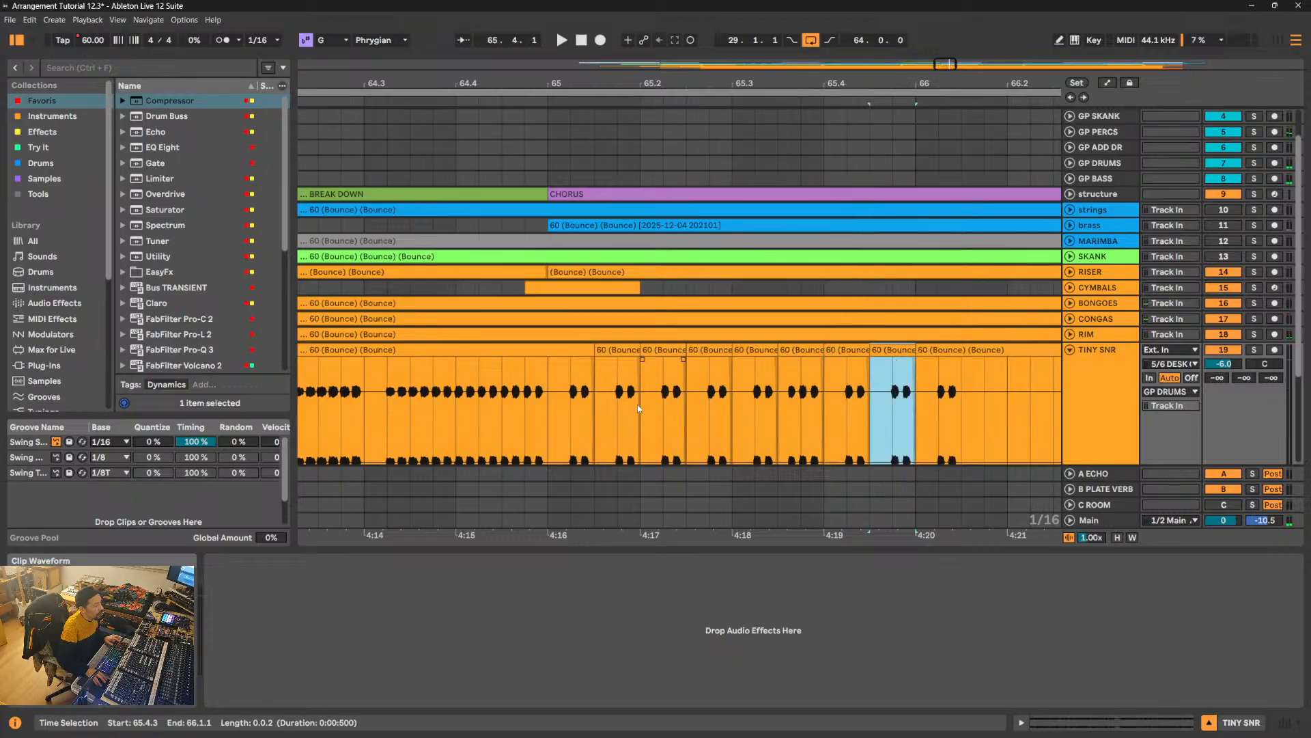
# - Play the full TINY SNR bar from 65.1.1 into bar 66
pyautogui.click(543, 417)
pyautogui.press('space')
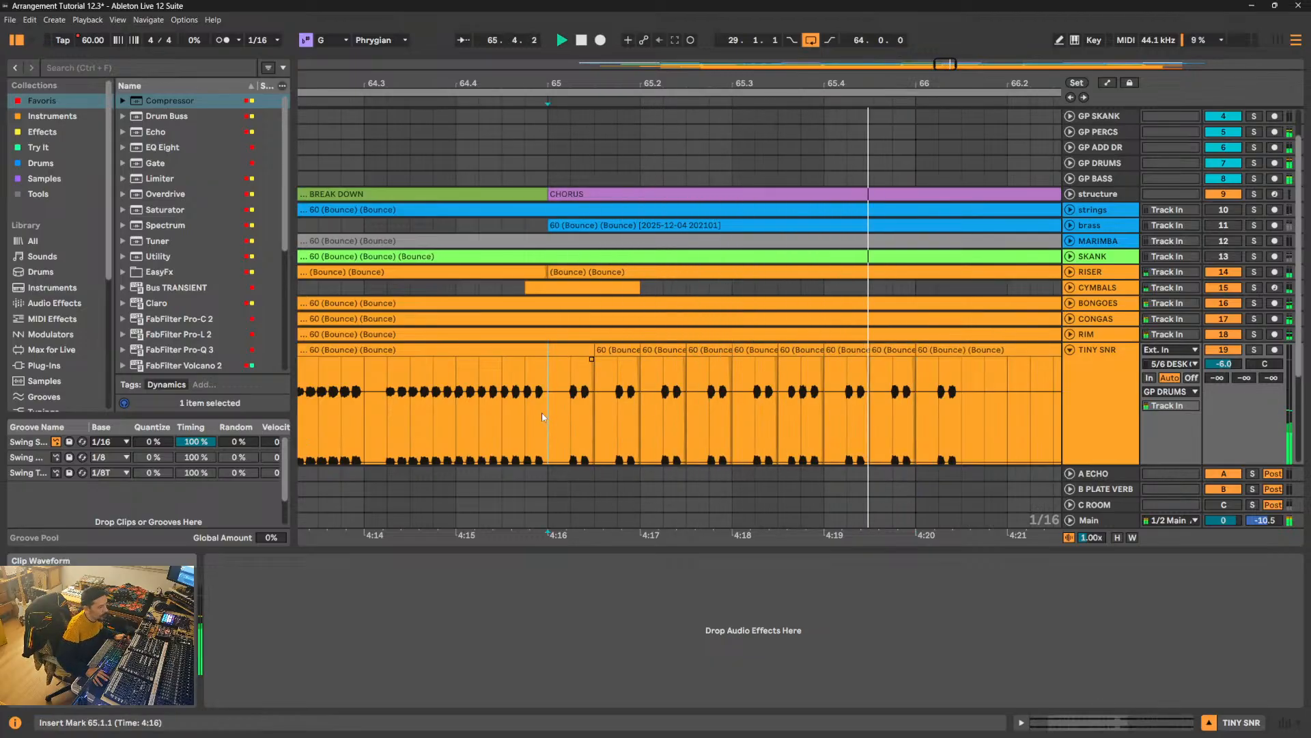
pyautogui.click(855, 417)
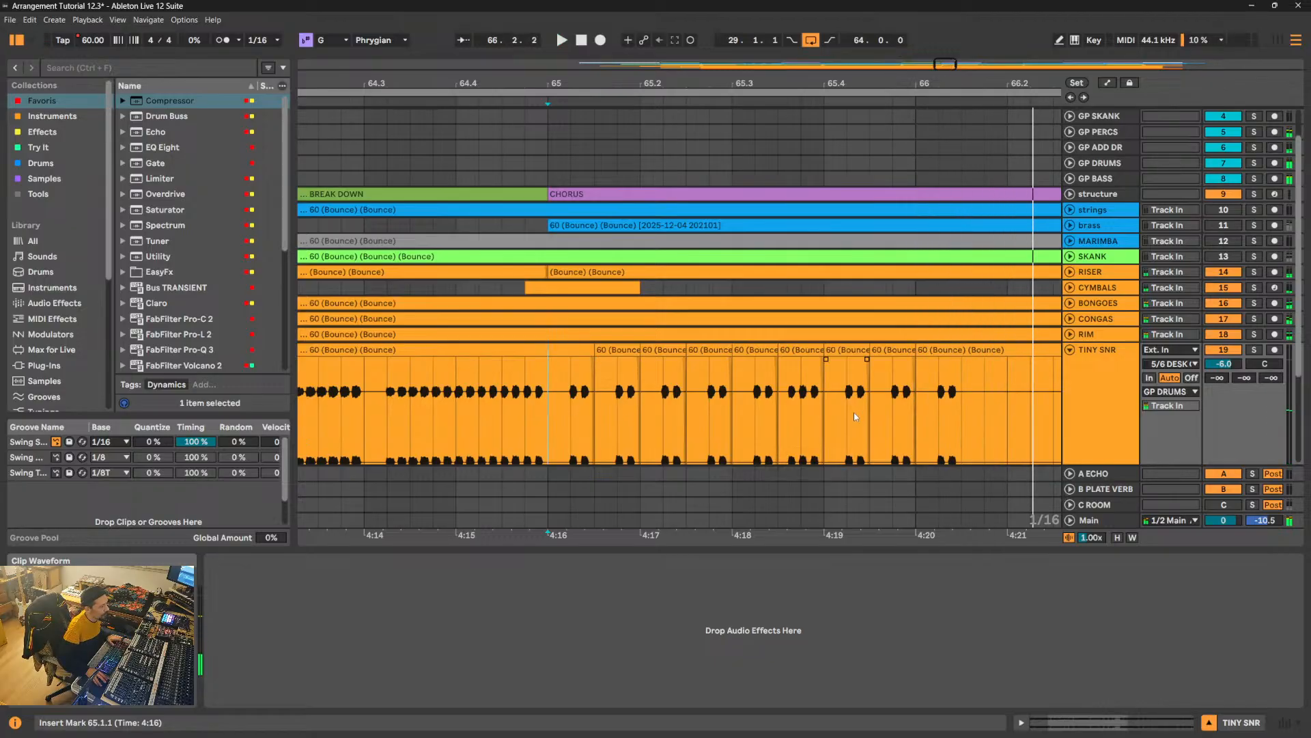
# - Move the triple-hit TINY SNR clip to 65.4.1, and copy the two-hit clip from 65.3.1 to 65.3.3
pyautogui.click(808, 351)
pyautogui.moveTo(808, 349); pyautogui.dragTo(854, 350)
pyautogui.press('space')
pyautogui.click(765, 350)
pyautogui.hotkey('ctrl', 'd')
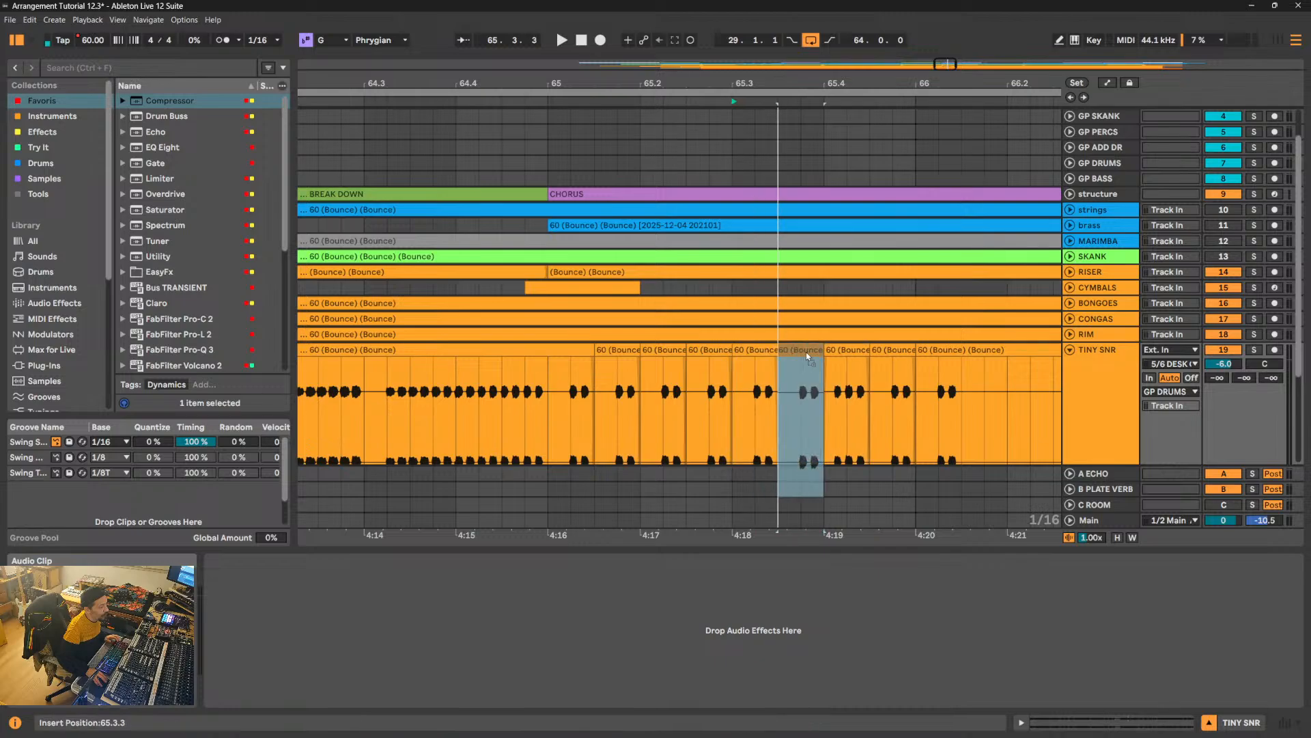
# - Play the pattern from 65.1.2, and move the triple-hit TINY SNR clip from 65.4.1 to 65.4.3
pyautogui.click(572, 405)
pyautogui.press('space')
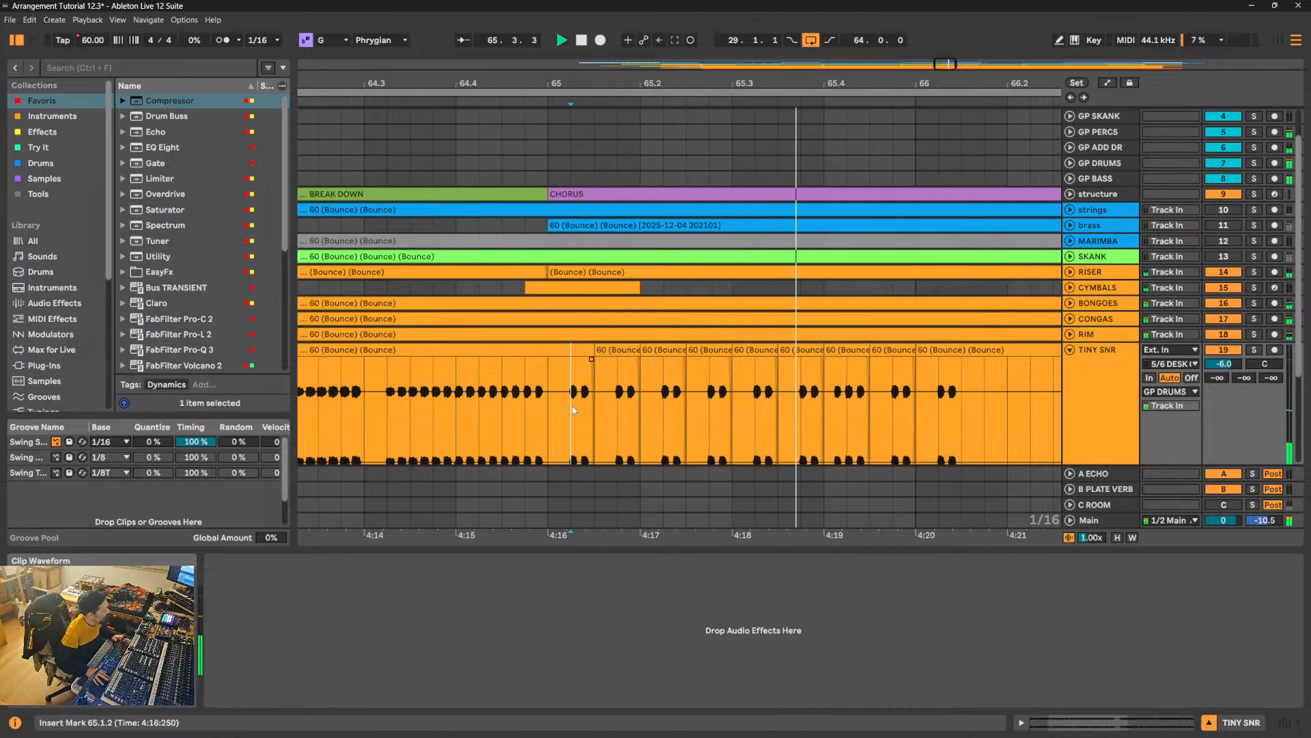
pyautogui.press('space')
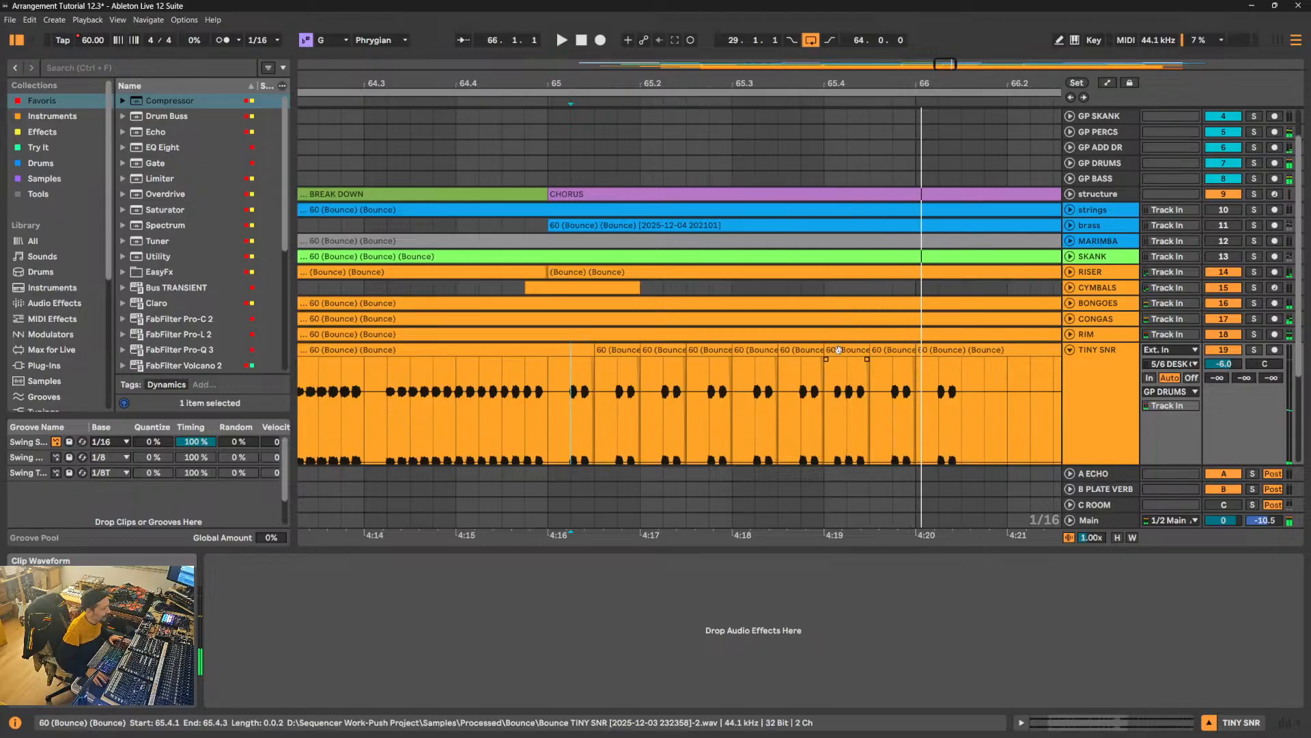
pyautogui.moveTo(838, 350); pyautogui.dragTo(887, 363)
pyautogui.keyDown('shift'); pyautogui.click(802, 351); pyautogui.keyUp('shift')
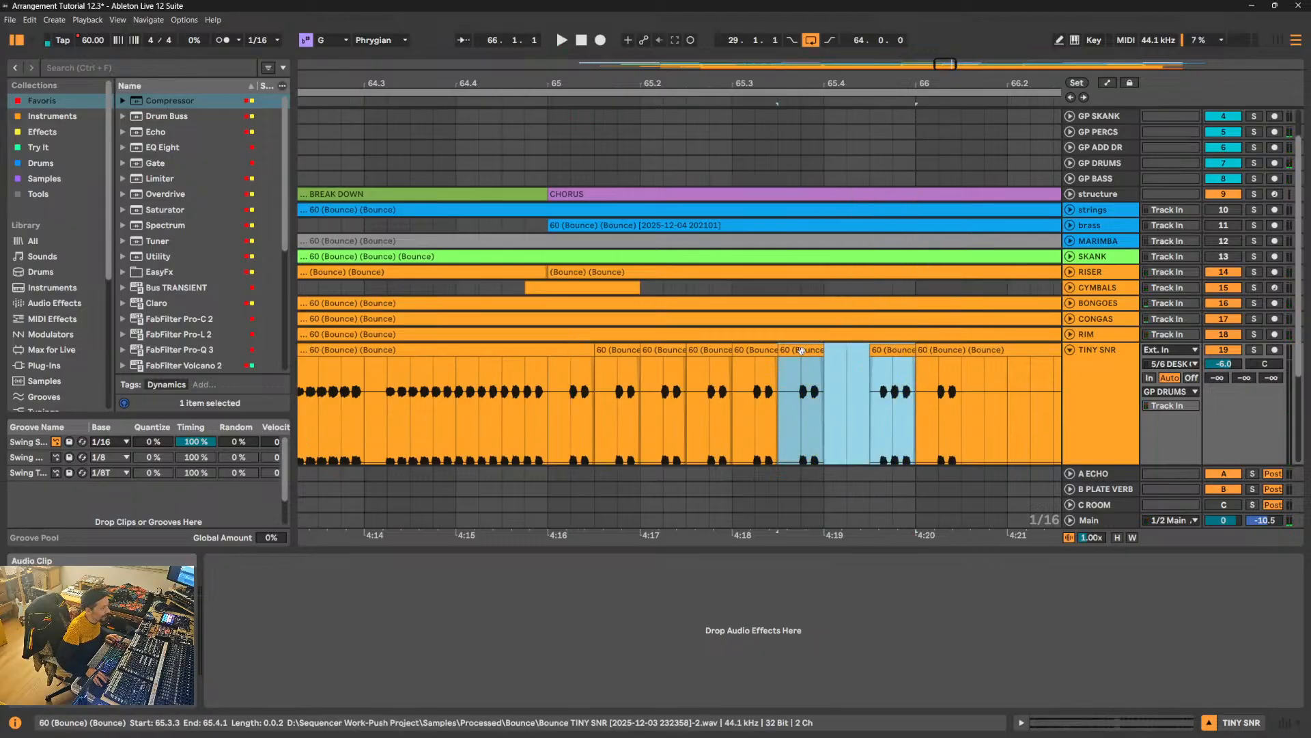
pyautogui.moveTo(802, 350); pyautogui.dragTo(848, 359)
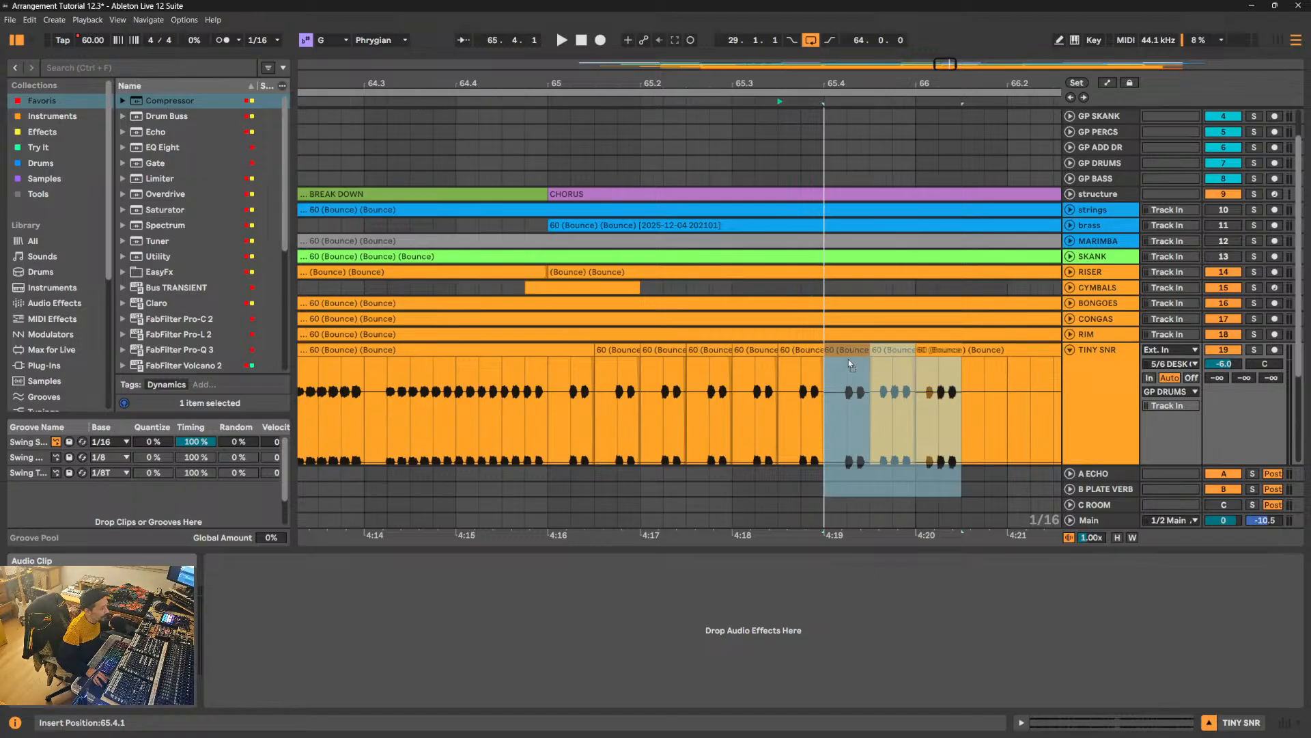
pyautogui.moveTo(849, 363); pyautogui.dragTo(849, 363)
pyautogui.hotkey('ctrl', 'z')
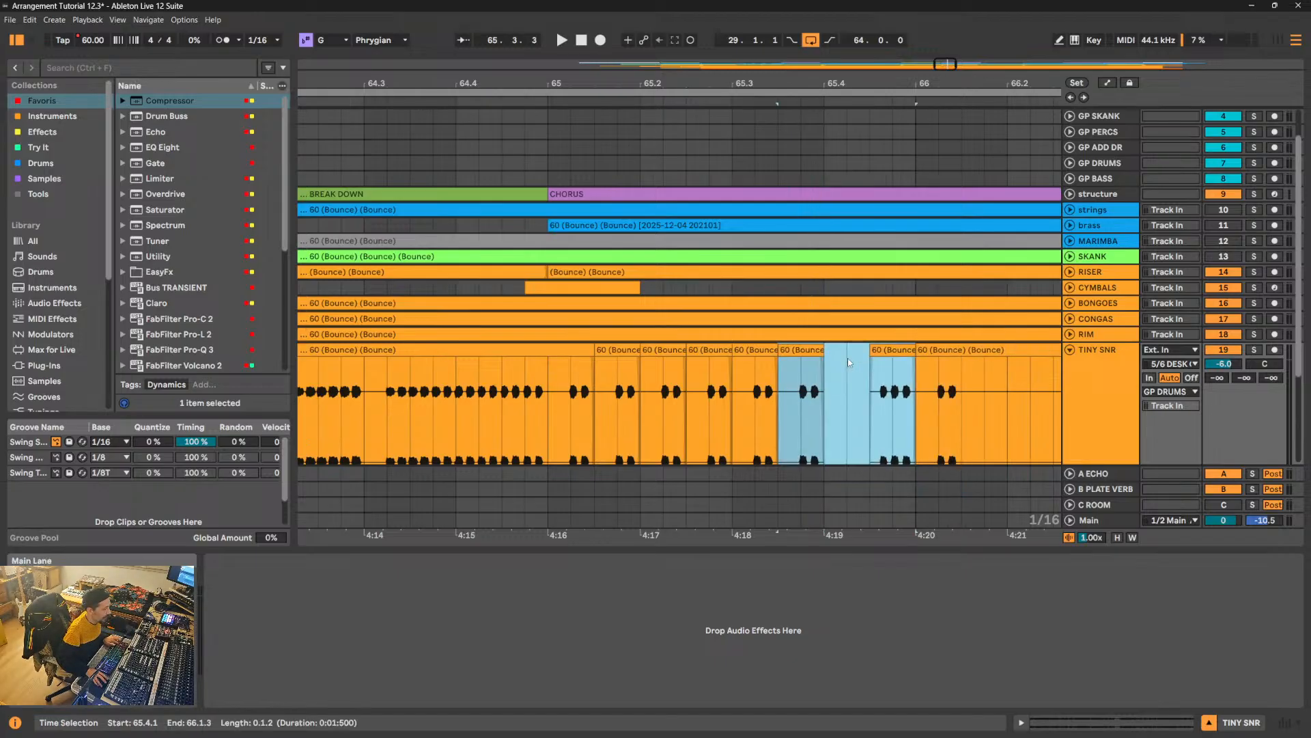
# - Copy the two-hit TINY SNR clip from 65.3.3 into the gap at 65.4.1, and play the bar with its lead-in
pyautogui.doubleClick(803, 351)
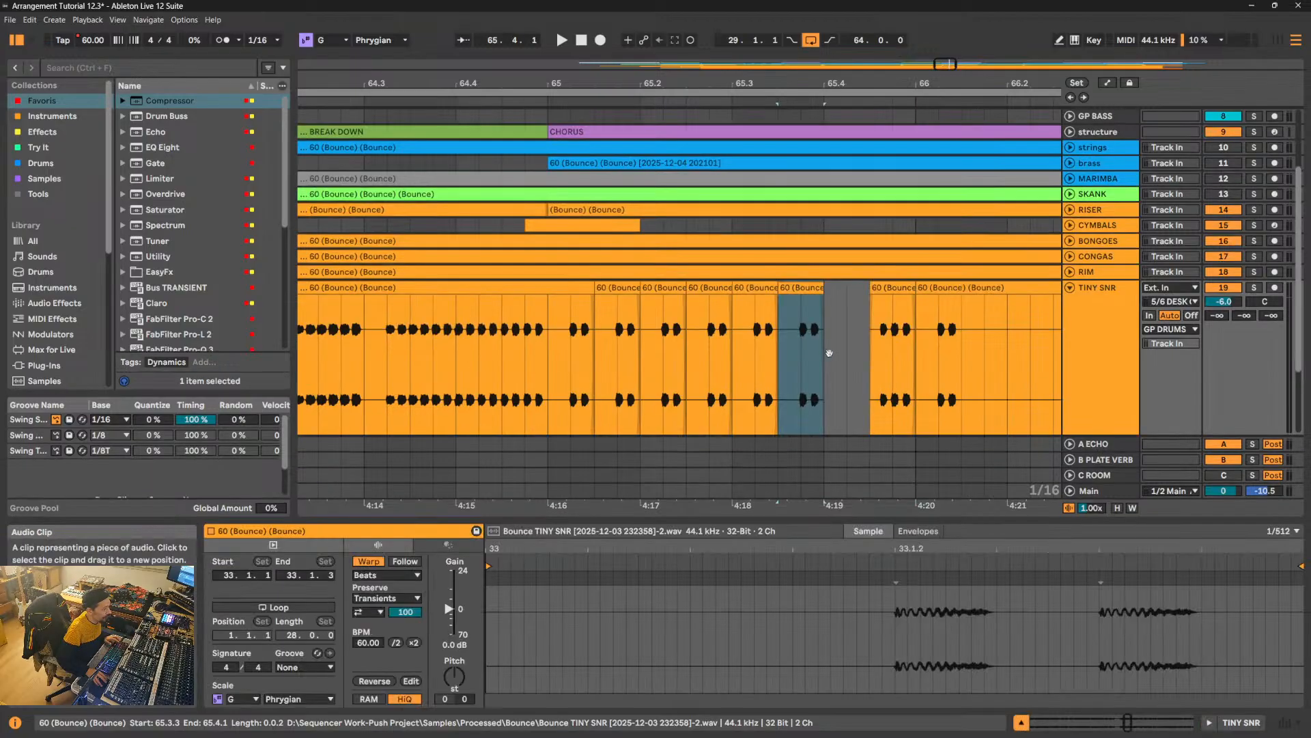
pyautogui.moveTo(801, 292); pyautogui.dragTo(843, 293)
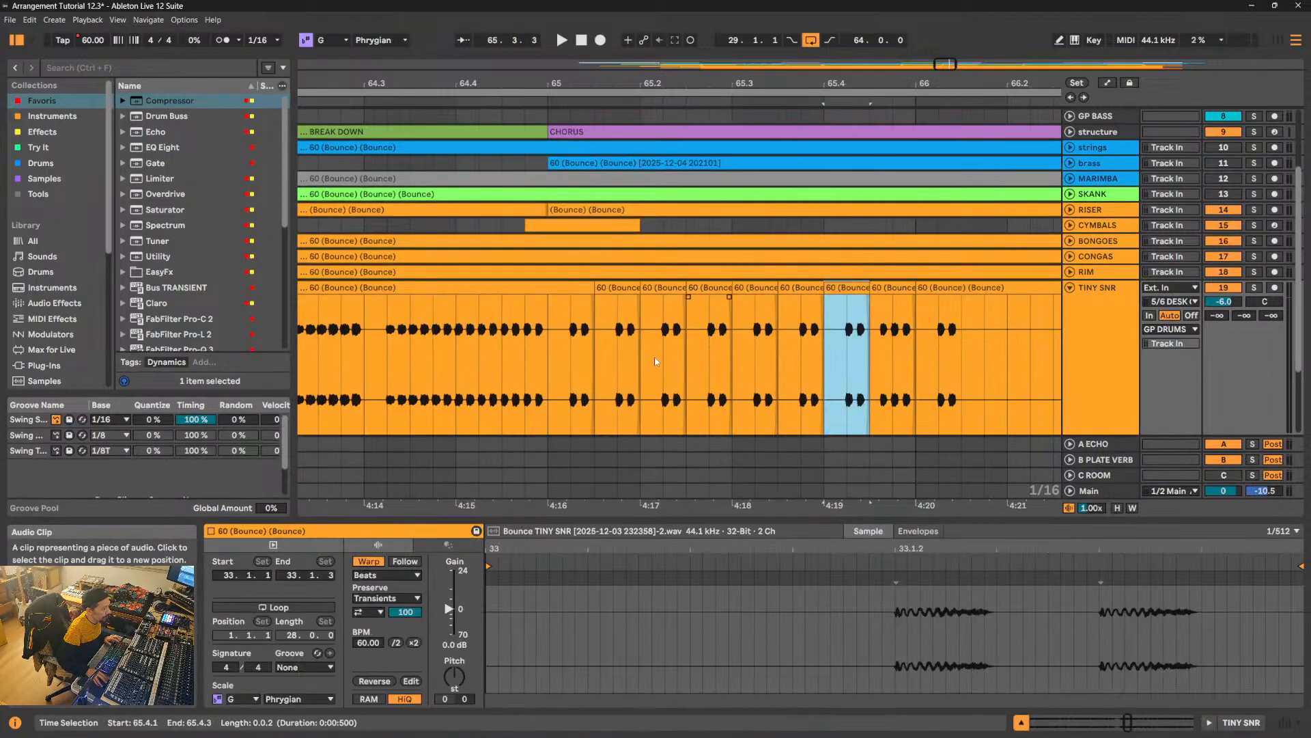
pyautogui.click(532, 372)
pyautogui.press('space')
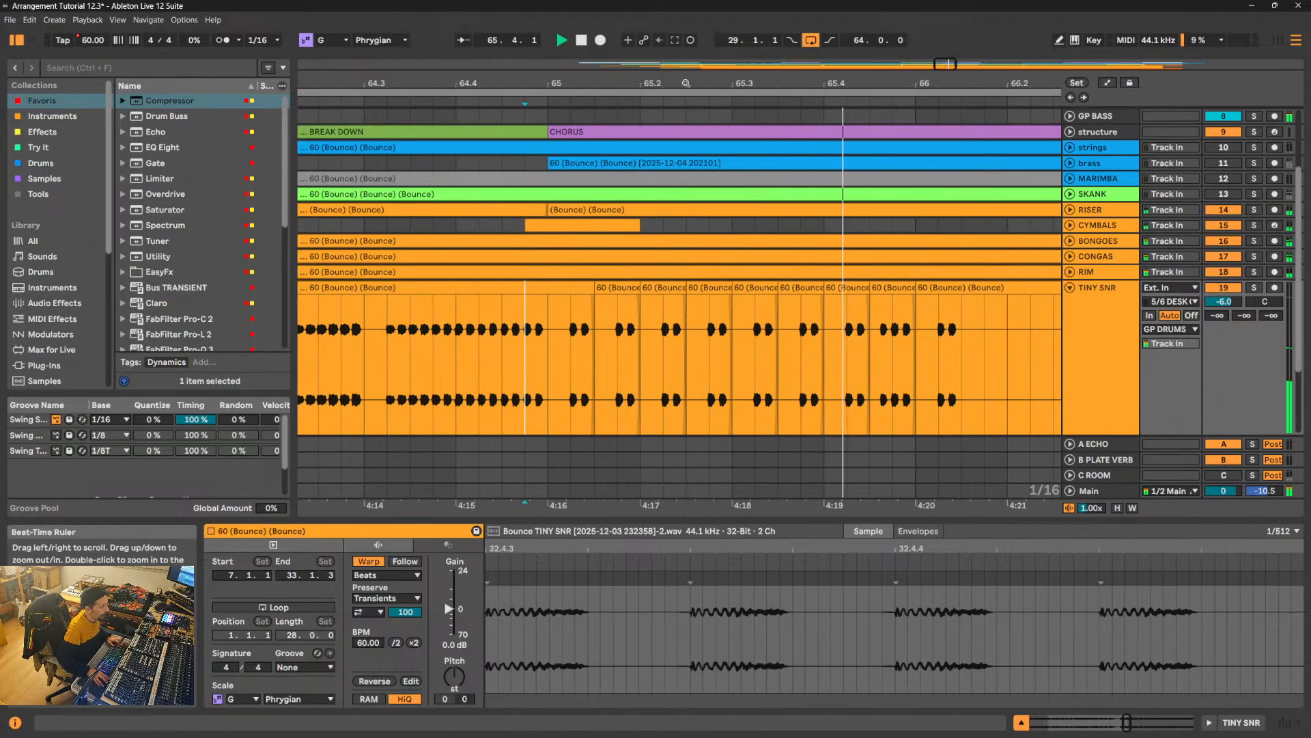
pyautogui.moveTo(686, 83); pyautogui.dragTo(686, 68)
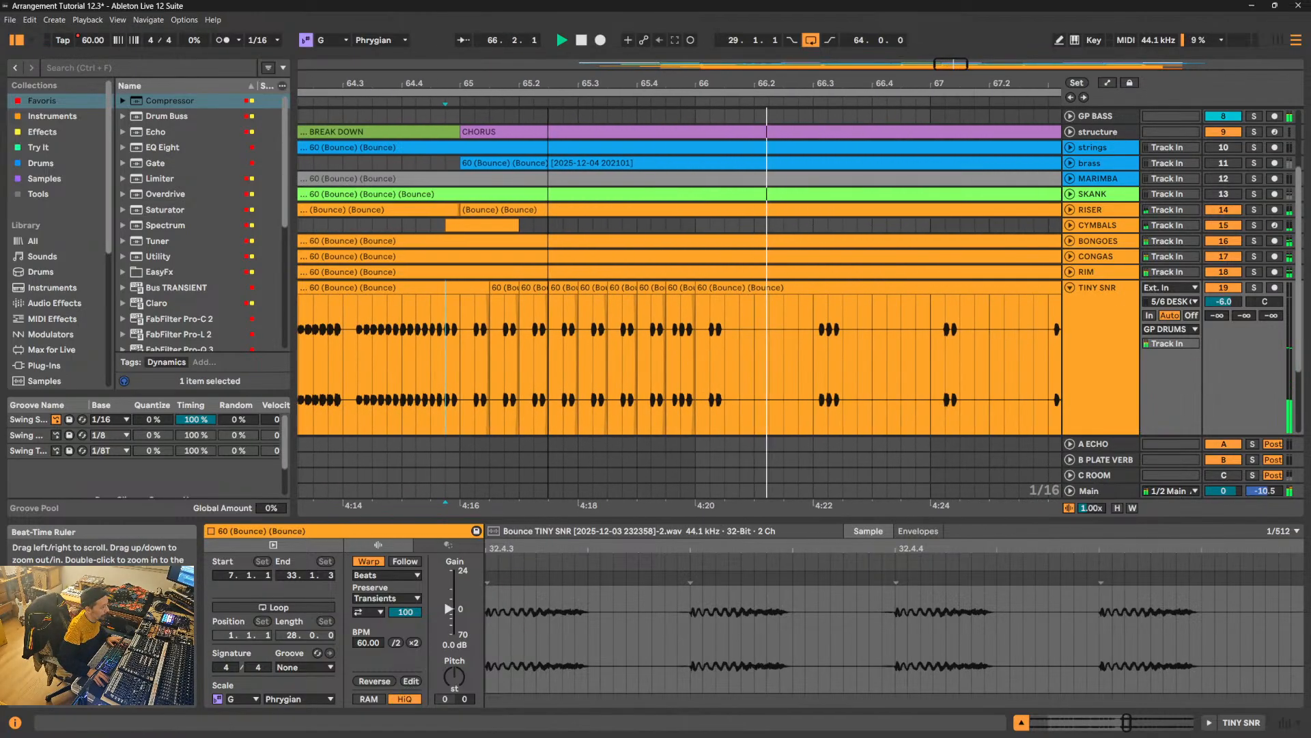
pyautogui.click(473, 364)
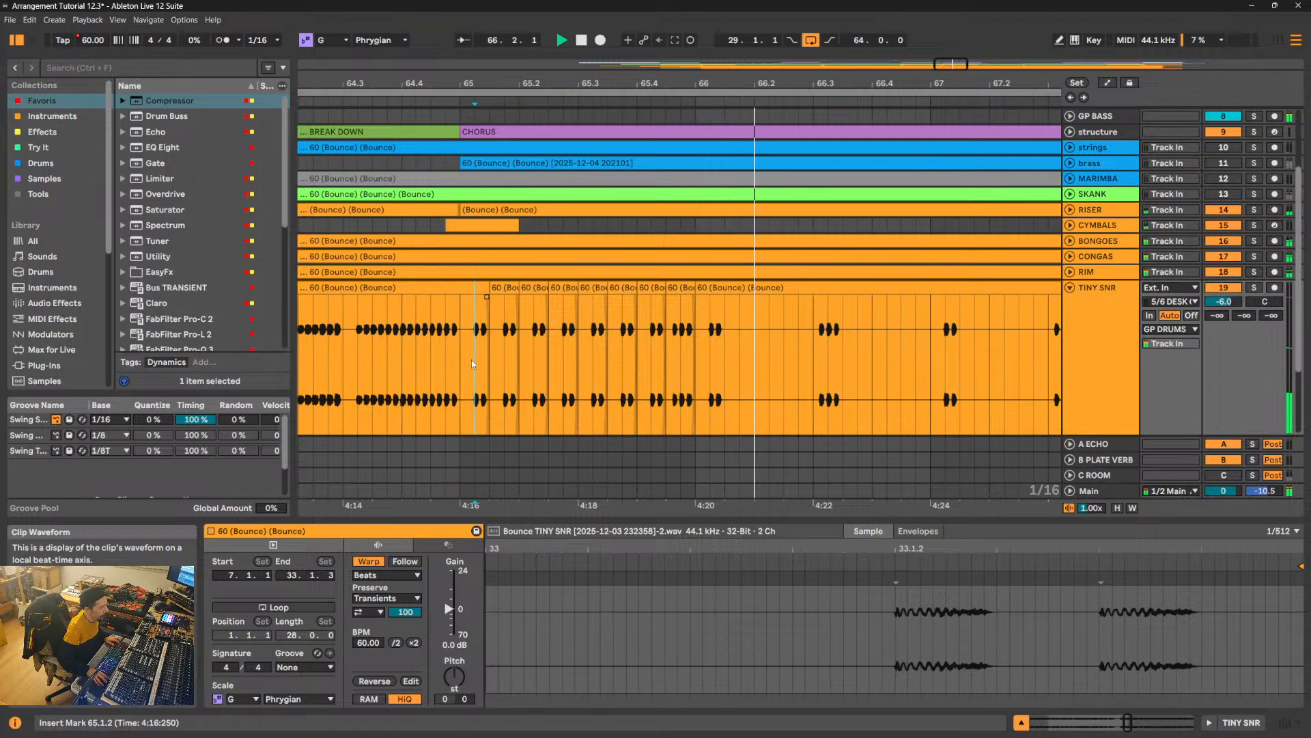
pyautogui.press('space')
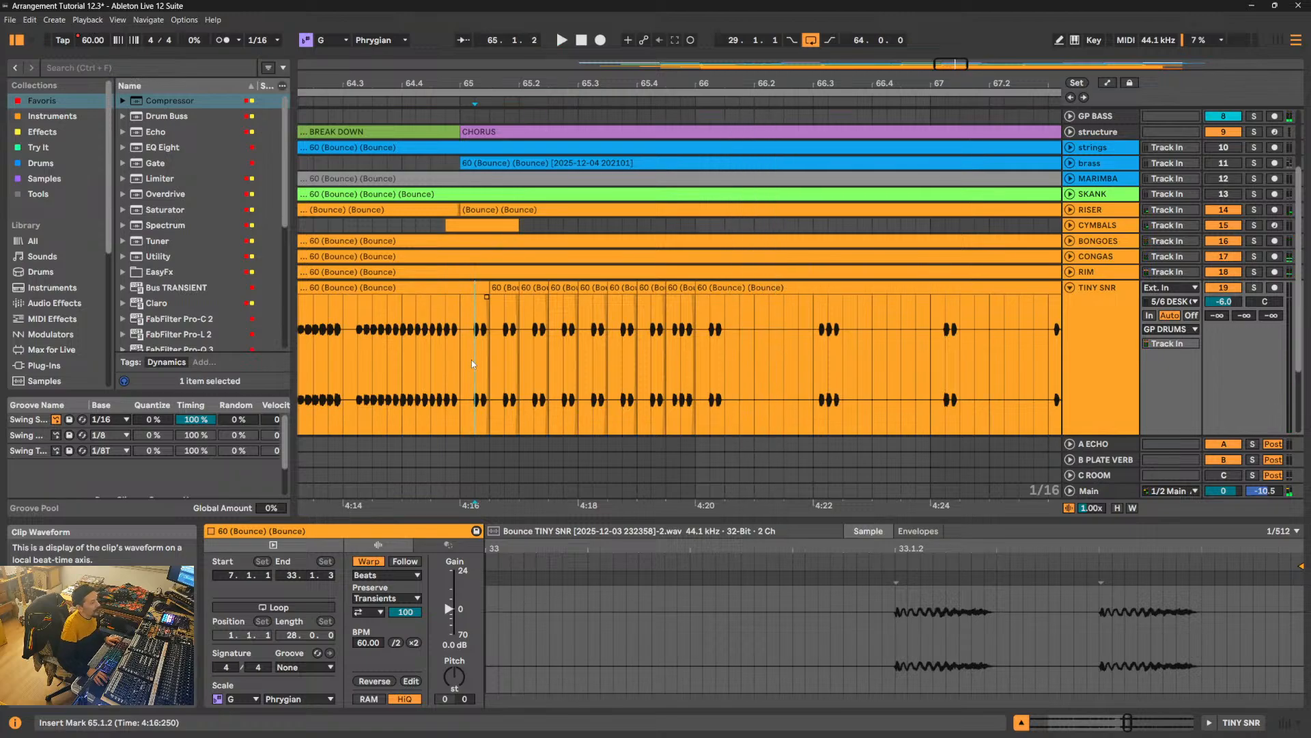
# - Duplicate the one-bar TINY SNR pattern from 65.1.1 to 66.1.1 repeatedly along the track up to 74.1.1
pyautogui.moveTo(700, 428); pyautogui.dragTo(685, 426)
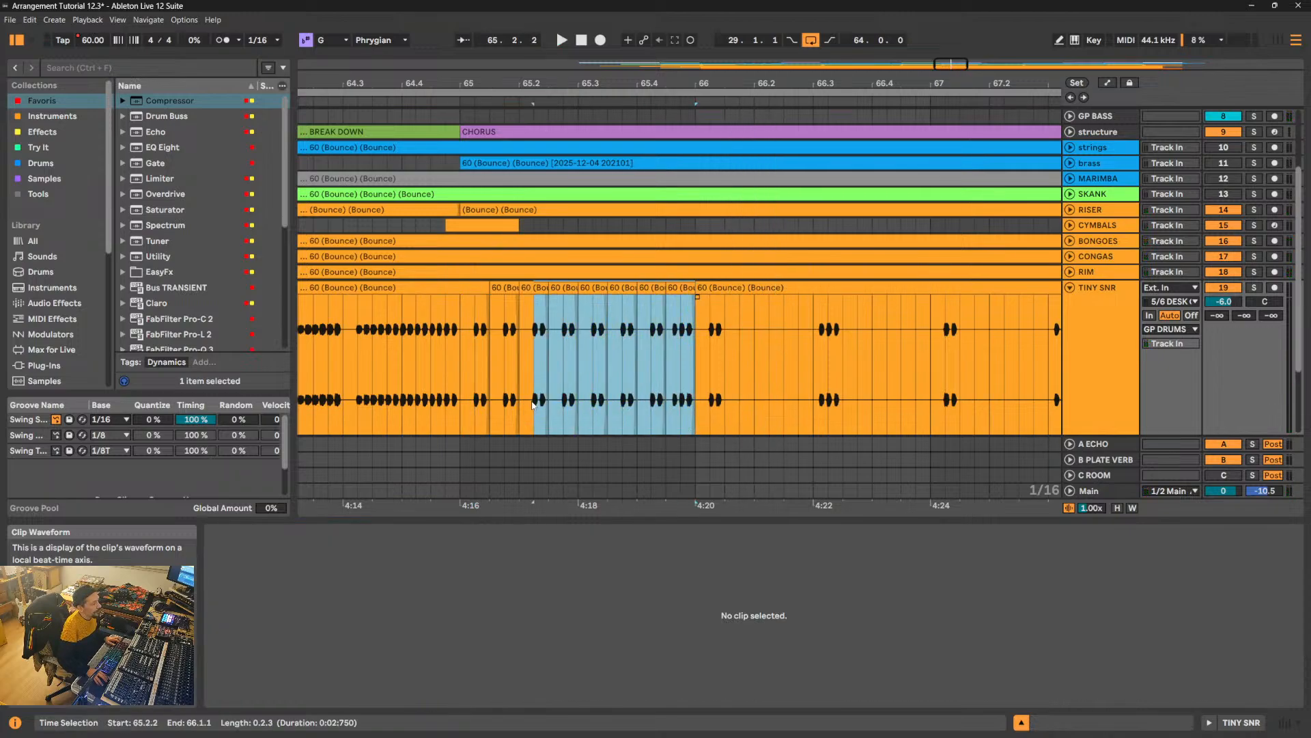
pyautogui.moveTo(467, 398); pyautogui.dragTo(461, 390)
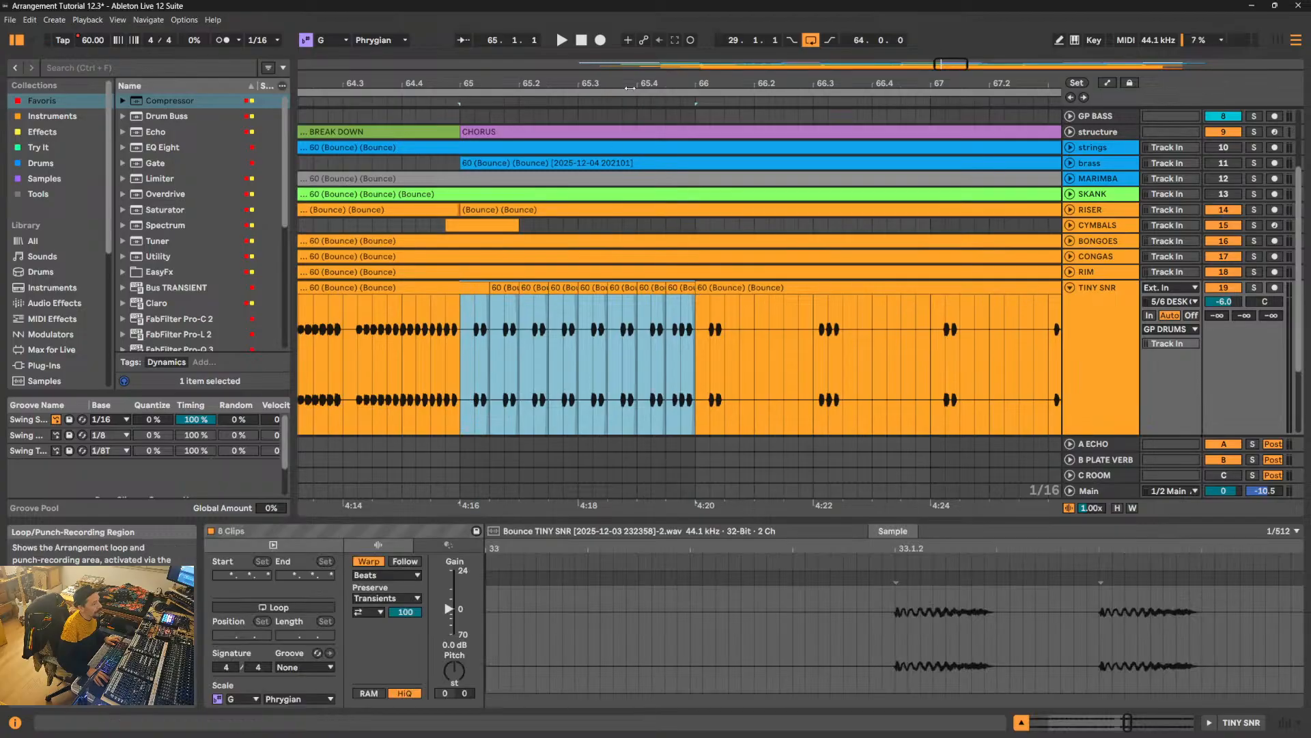
pyautogui.moveTo(601, 83); pyautogui.dragTo(448, 83)
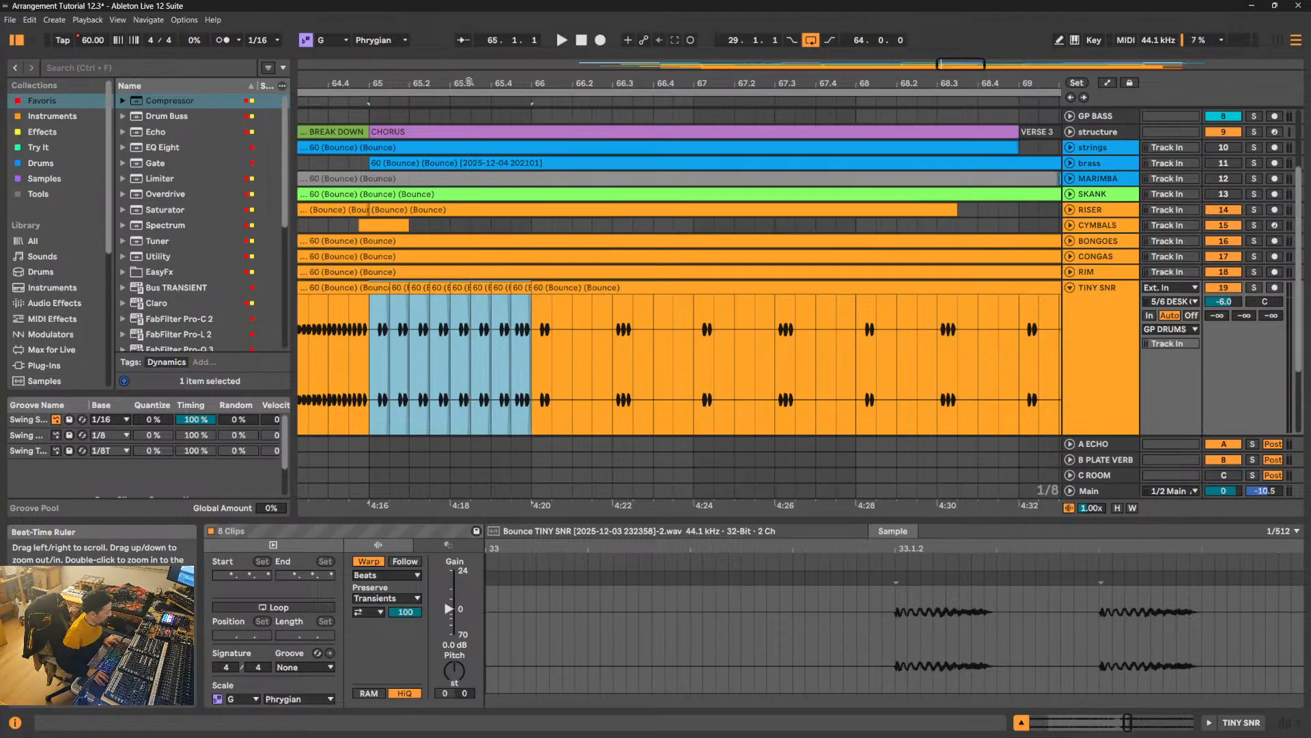
pyautogui.hotkey('ctrl', 'd')
pyautogui.hotkey('ctrl', 'd')
pyautogui.hotkey('ctrl', 'd')
pyautogui.hotkey('ctrl', 'd')
pyautogui.hotkey('ctrl', 'd')
pyautogui.hotkey('ctrl', 'd')
pyautogui.hotkey('ctrl', 'd')
pyautogui.hotkey('ctrl', 'd')
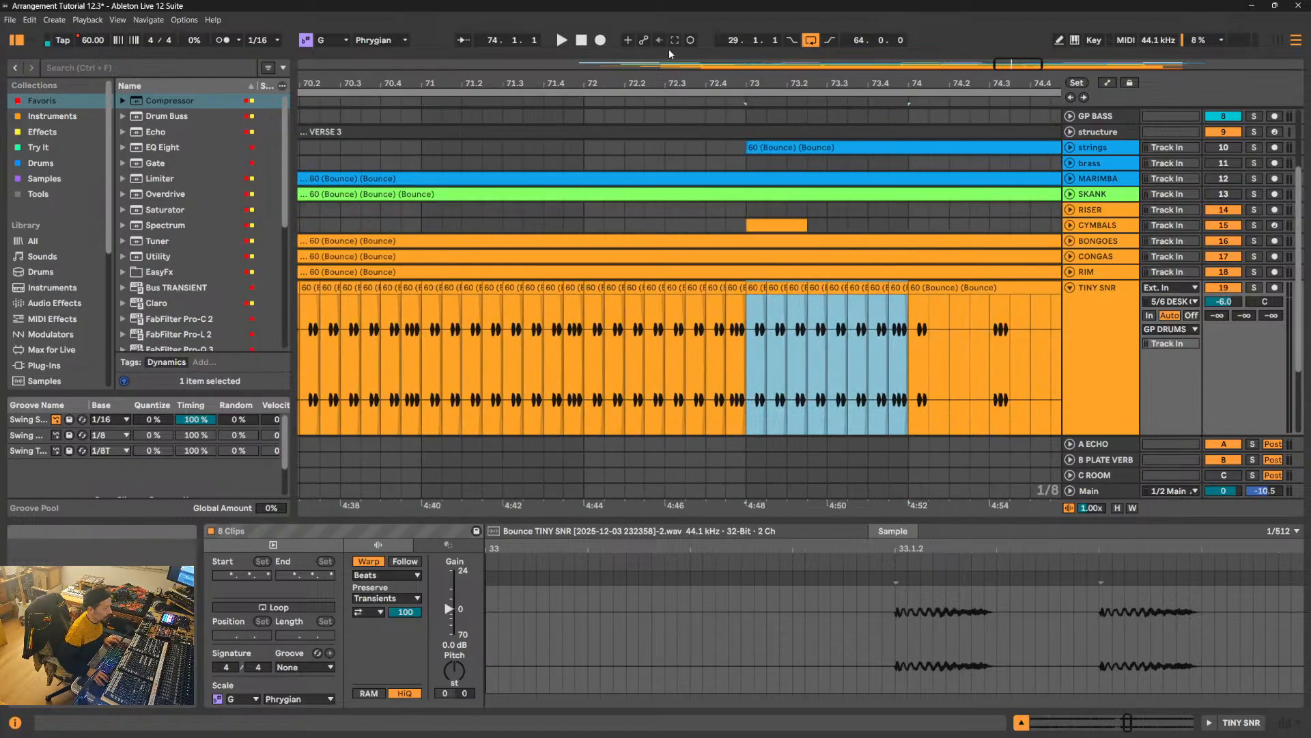
# - Continue duplicating the one-bar TINY SNR pattern from 74.1.1 until it ends at 87.1.1, undoing the extra copy past that point
pyautogui.hotkey('ctrl', 'd')
pyautogui.hotkey('ctrl', 'd')
pyautogui.hotkey('ctrl', 'd')
pyautogui.hotkey('ctrl', 'd')
pyautogui.hotkey('ctrl', 'd')
pyautogui.hotkey('ctrl', 'd')
pyautogui.hotkey('ctrl', 'd')
pyautogui.hotkey('ctrl', 'd')
pyautogui.hotkey('ctrl', 'd')
pyautogui.hotkey('ctrl', 'd')
pyautogui.hotkey('ctrl', 'd')
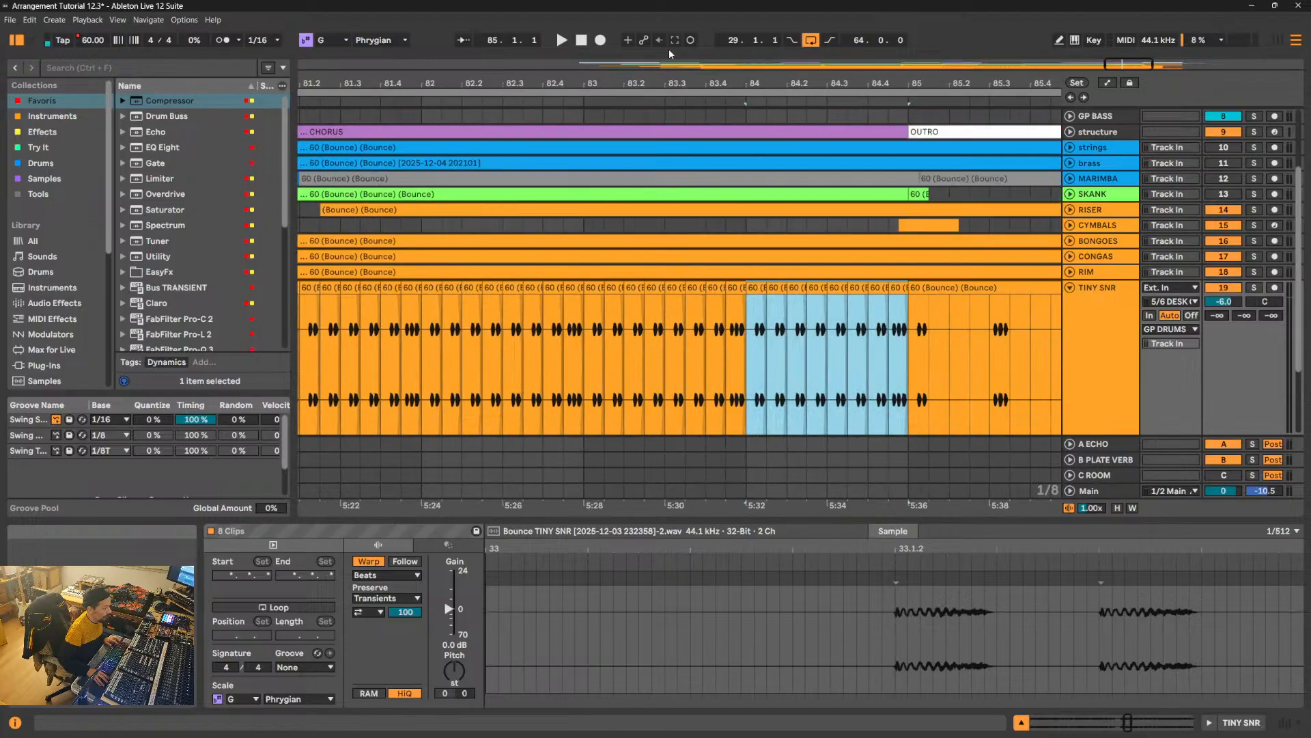
pyautogui.hotkey('ctrl', 'd')
pyautogui.hotkey('ctrl', 'd')
pyautogui.hotkey('ctrl', 'd')
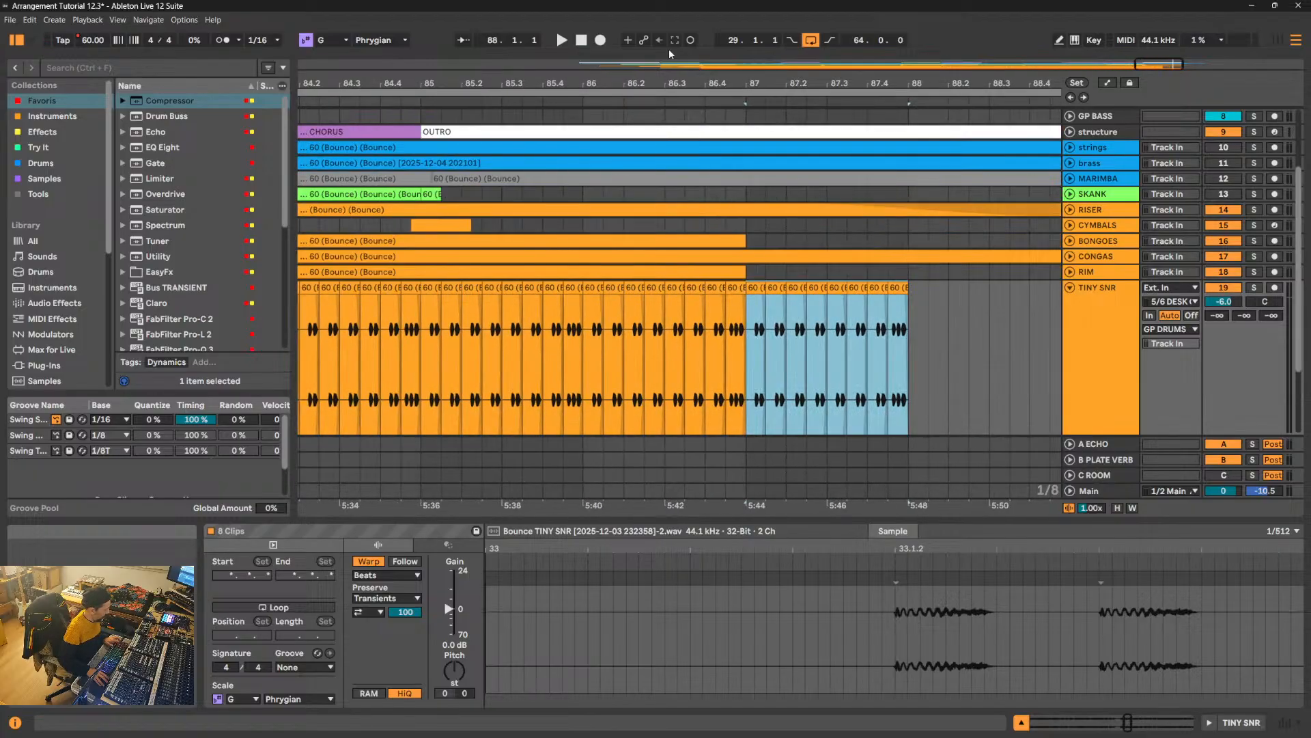
pyautogui.hotkey('ctrl', 'z')
# - Play the arrangement from bar 59, just before the Break Down, and set the TINY SNR track's volume to -4.4 dB
pyautogui.moveTo(860, 83); pyautogui.dragTo(890, 18)
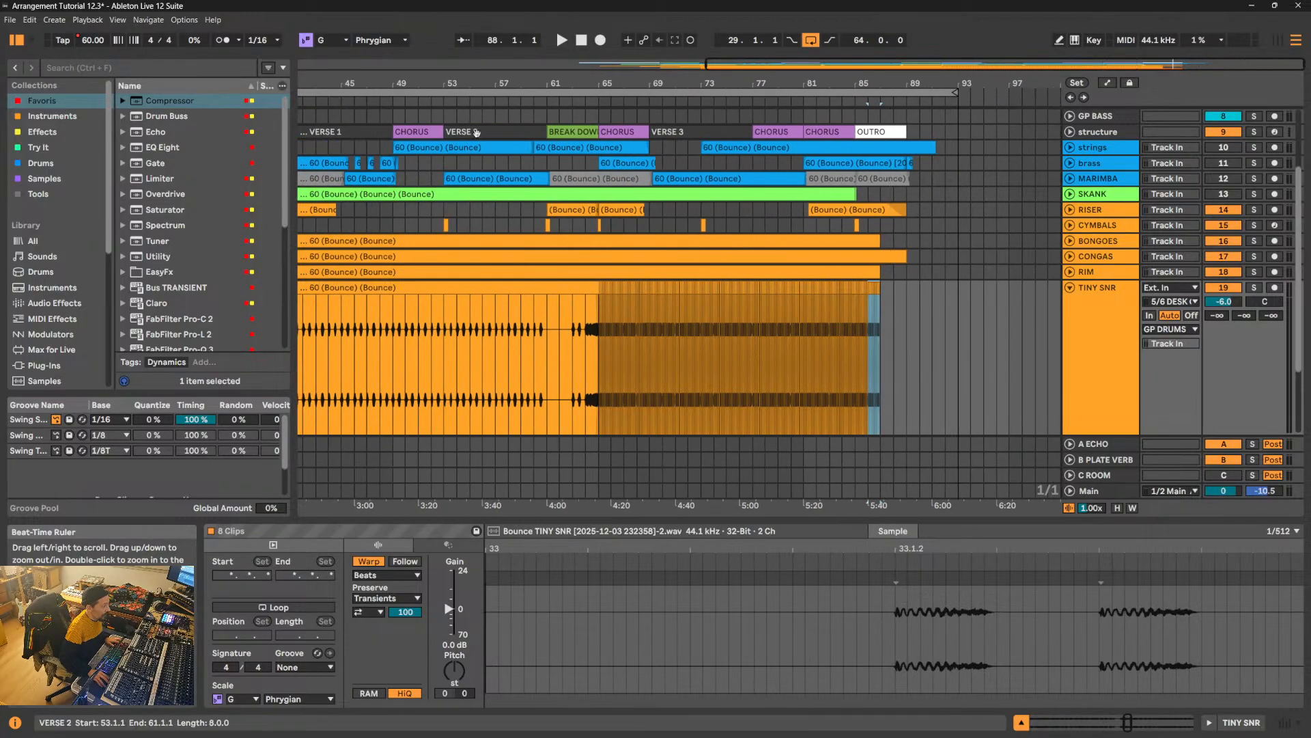
pyautogui.click(522, 102)
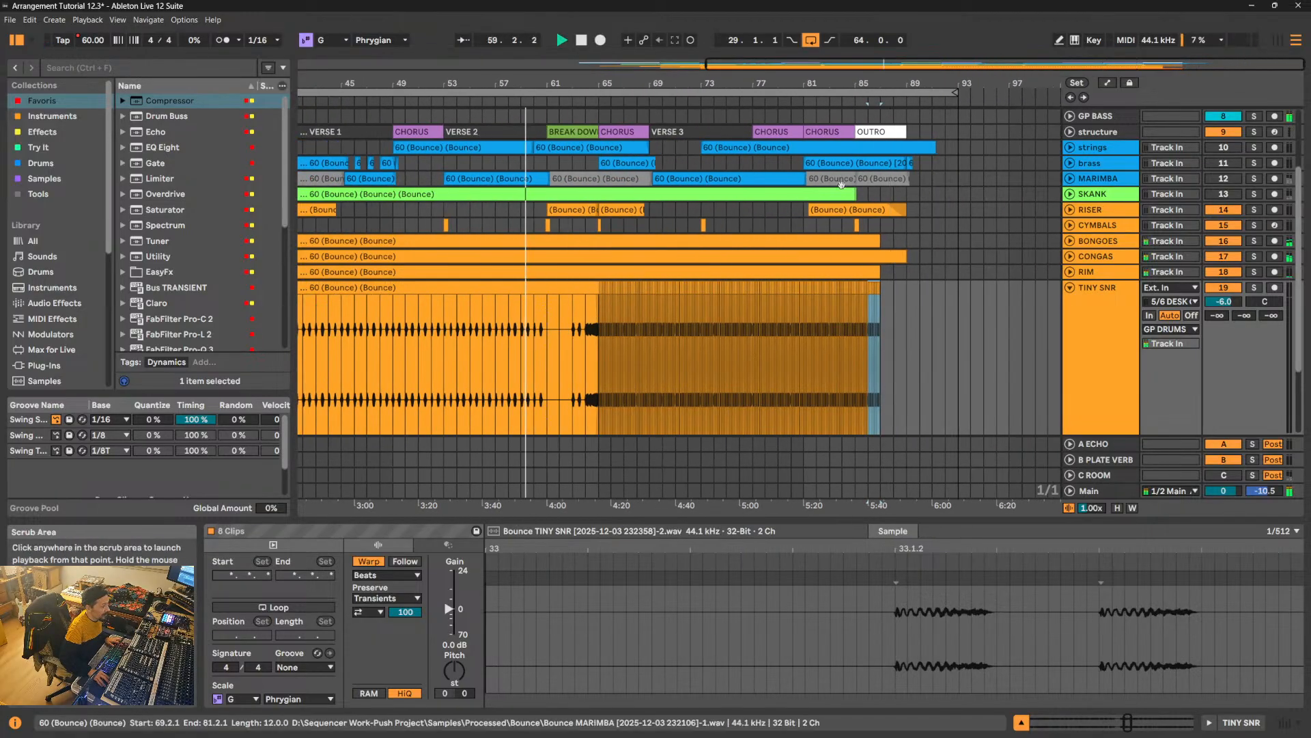
pyautogui.moveTo(1224, 301); pyautogui.dragTo(1224, 290)
pyautogui.click(1223, 194)
pyautogui.click(1223, 179)
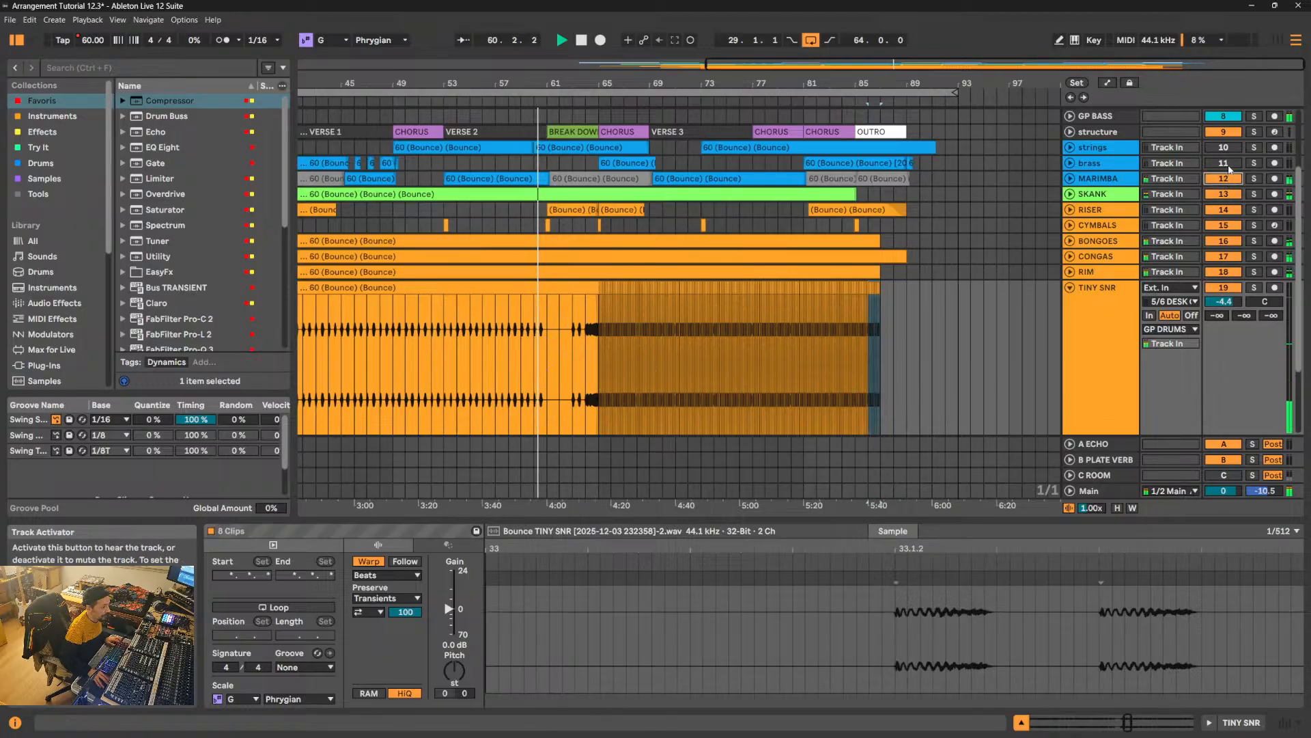
# - Save the Live Set and listen on into the Chorus at bar 65 while looking over the surrounding tracks
pyautogui.click(10, 20)
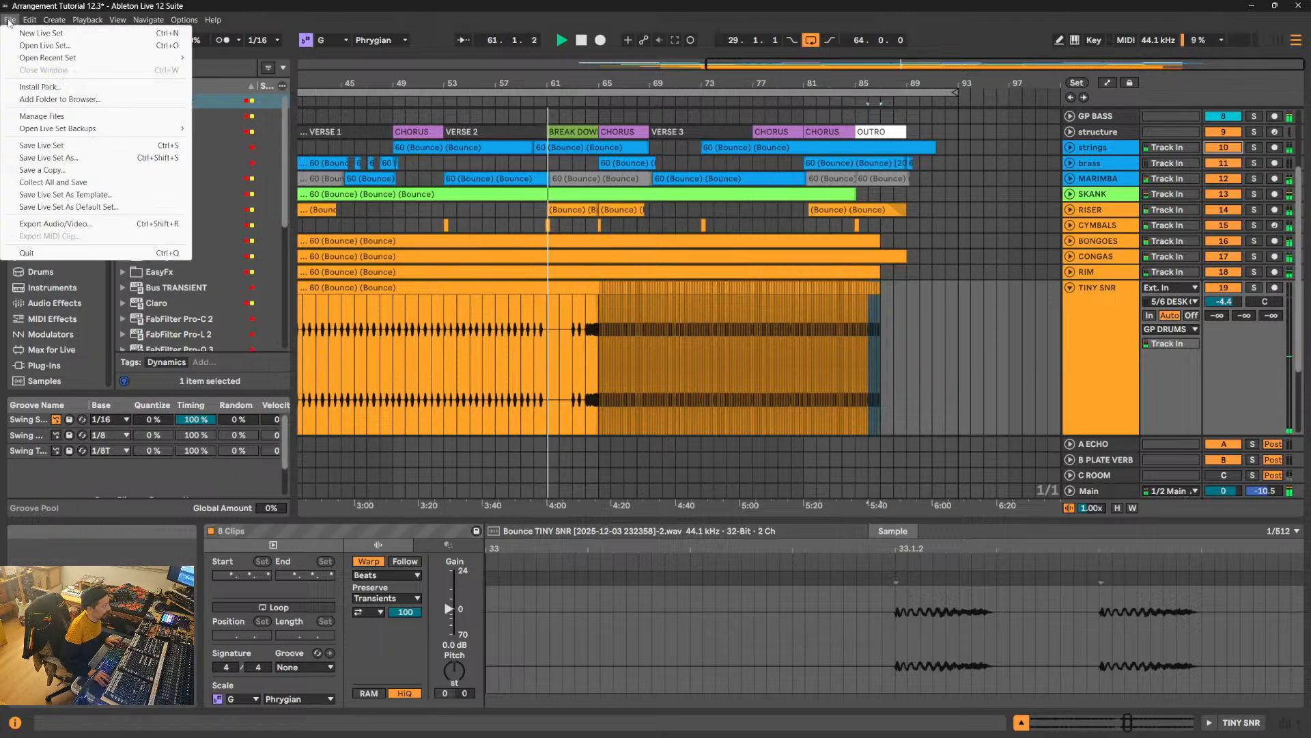
pyautogui.click(56, 146)
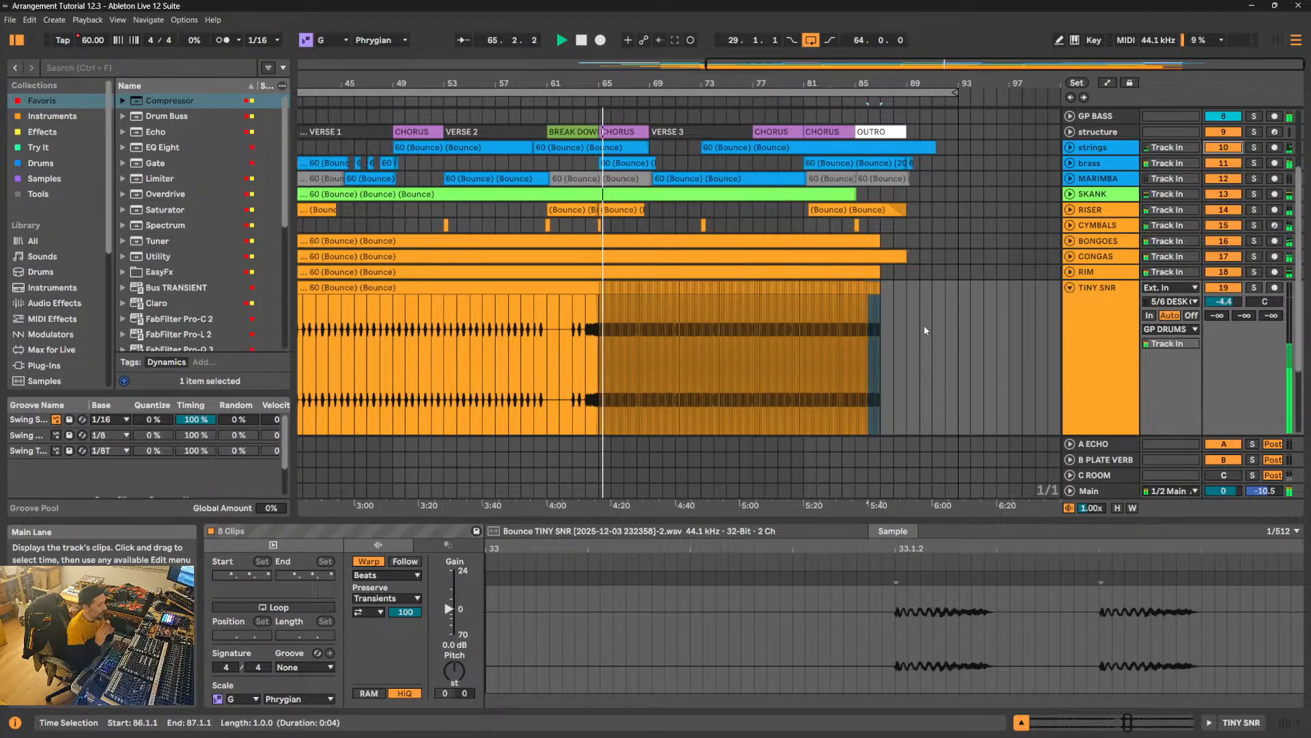
pyautogui.scroll(1, 954, 305)
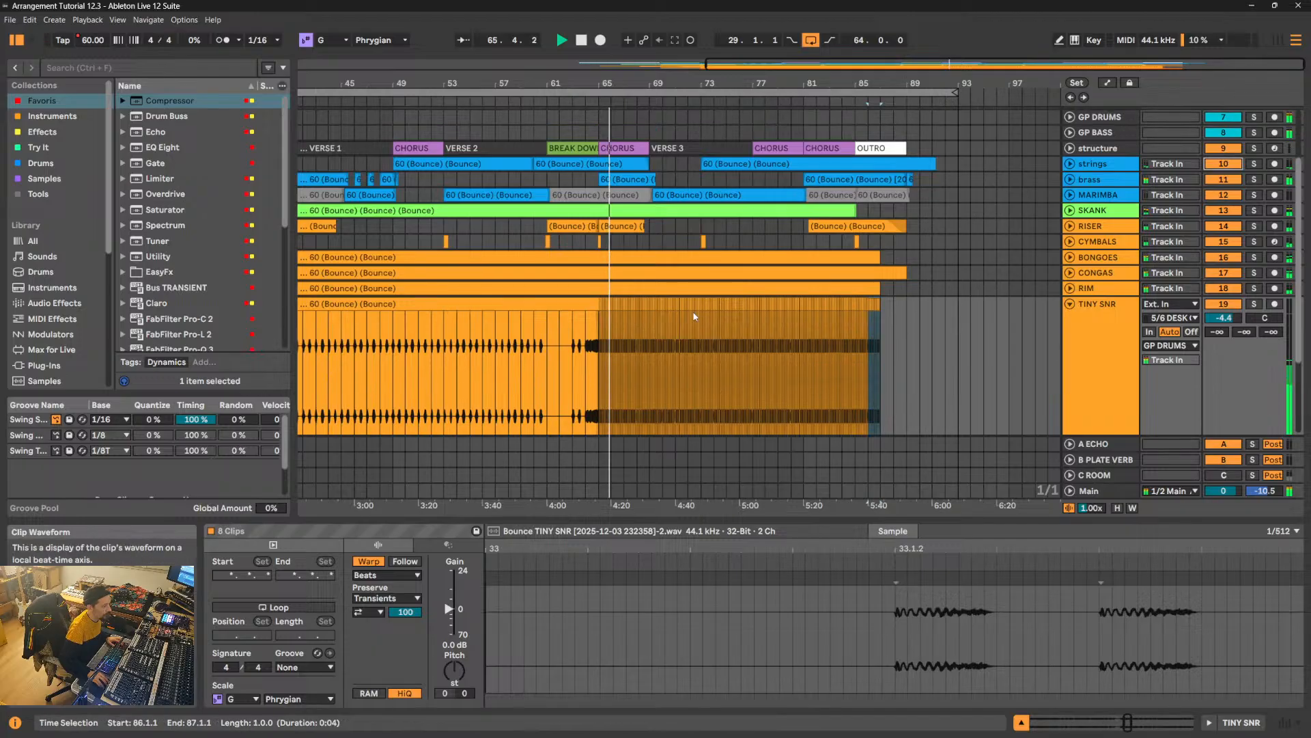
pyautogui.scroll(-5, 693, 310)
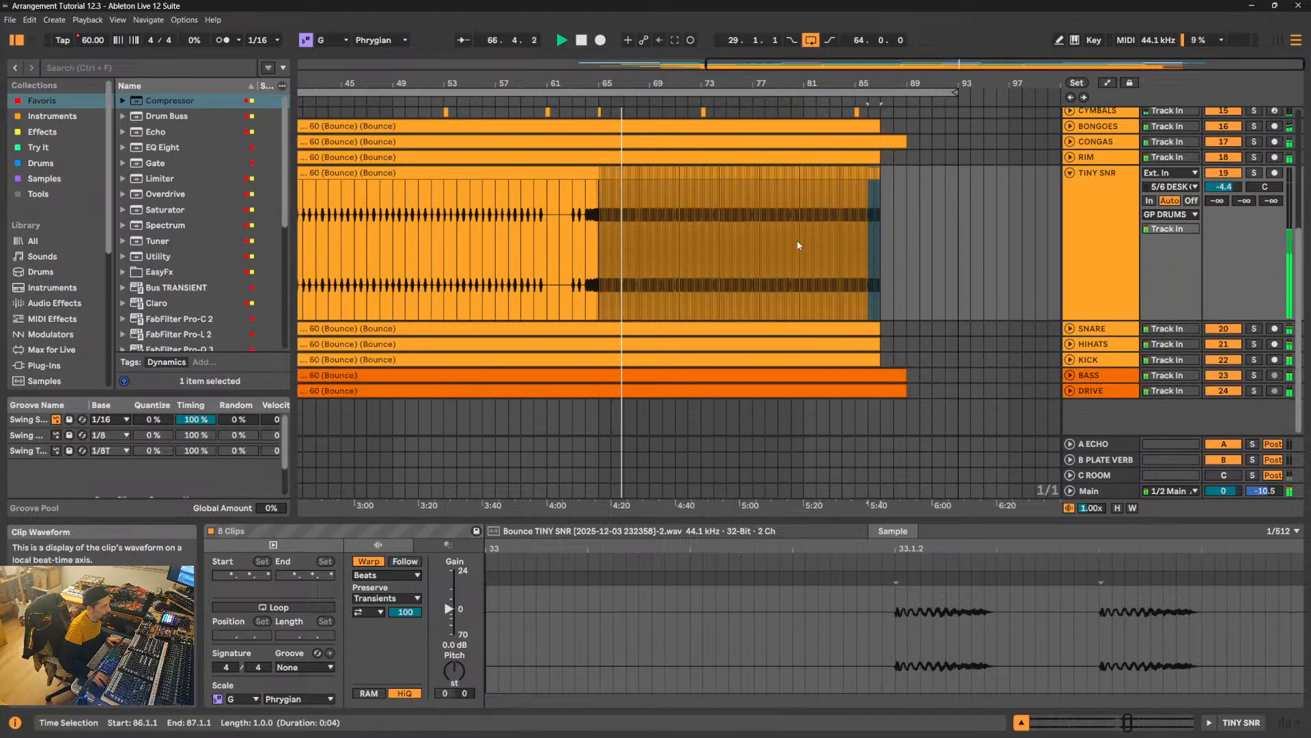
pyautogui.scroll(8, 799, 245)
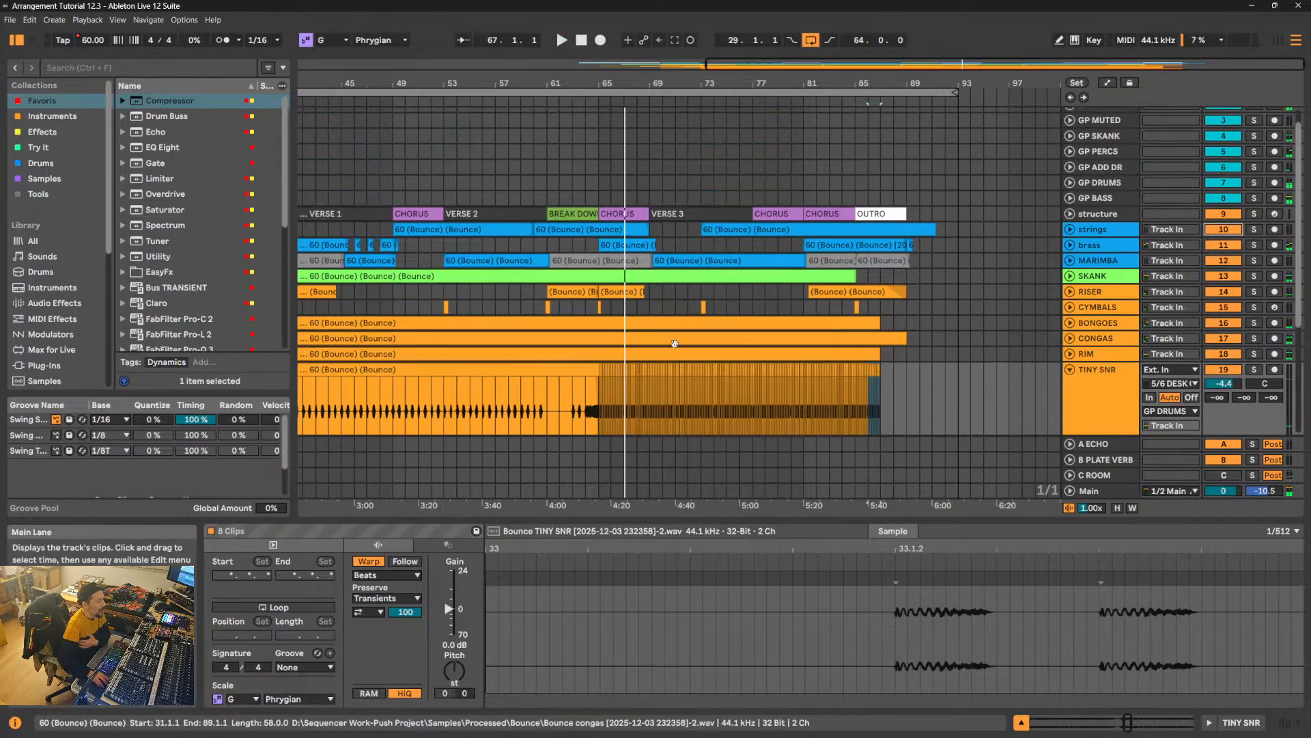
# - Examine the arrangement from Intro to Outro, comparing it with the TINY SNR track folded and unfolded
pyautogui.moveTo(582, 83); pyautogui.dragTo(713, 82)
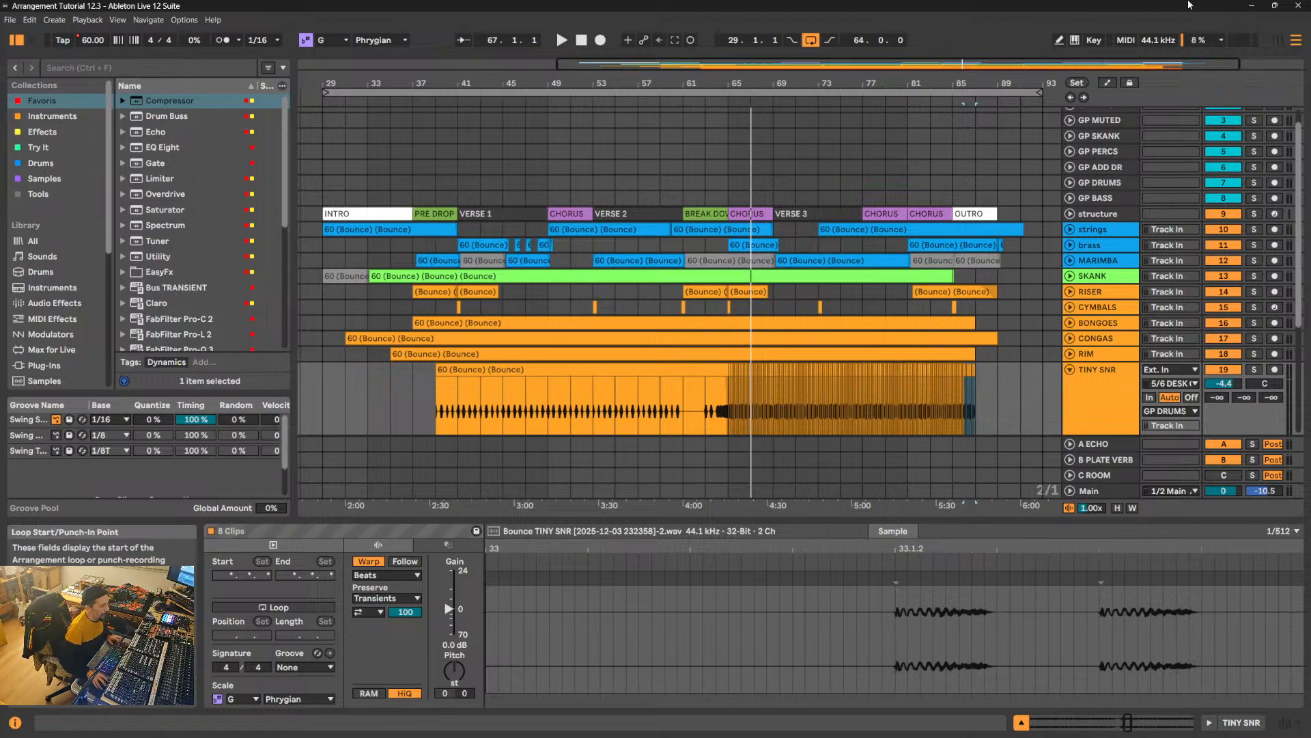
pyautogui.scroll(-3, 1070, 291)
pyautogui.click(1070, 289)
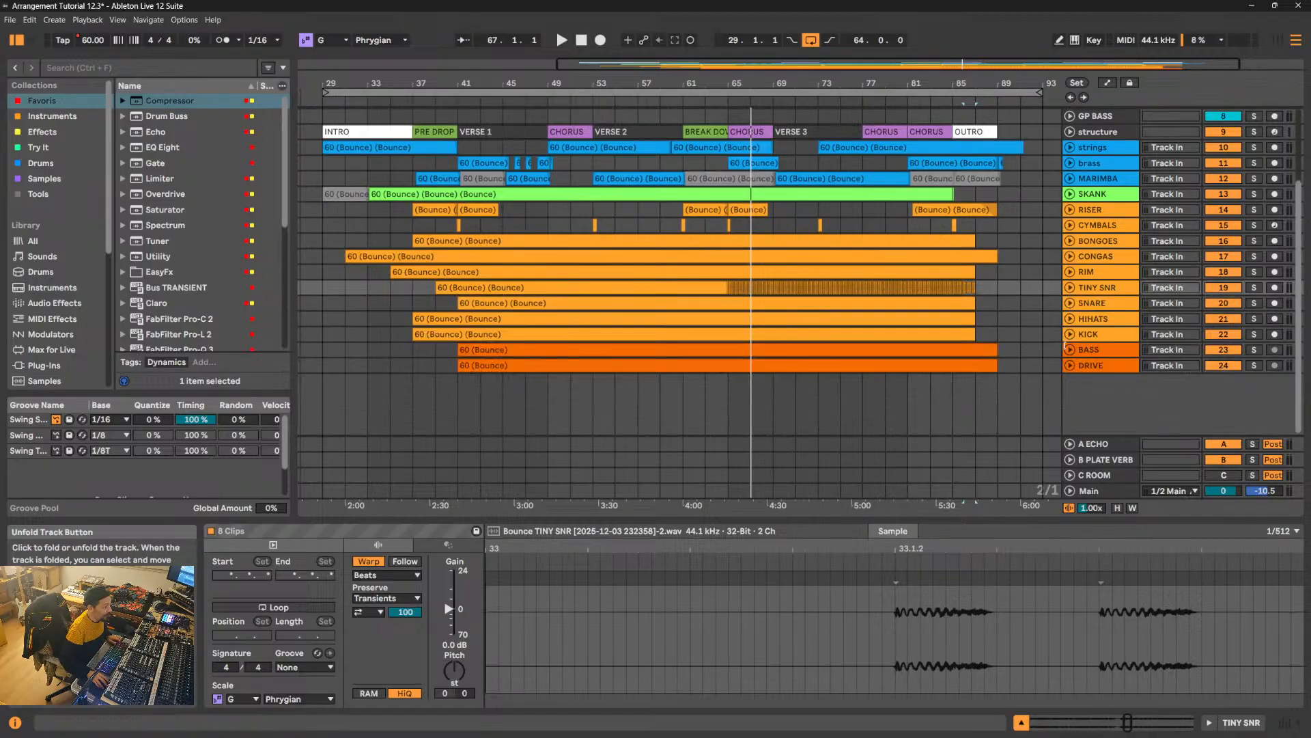
pyautogui.click(1071, 290)
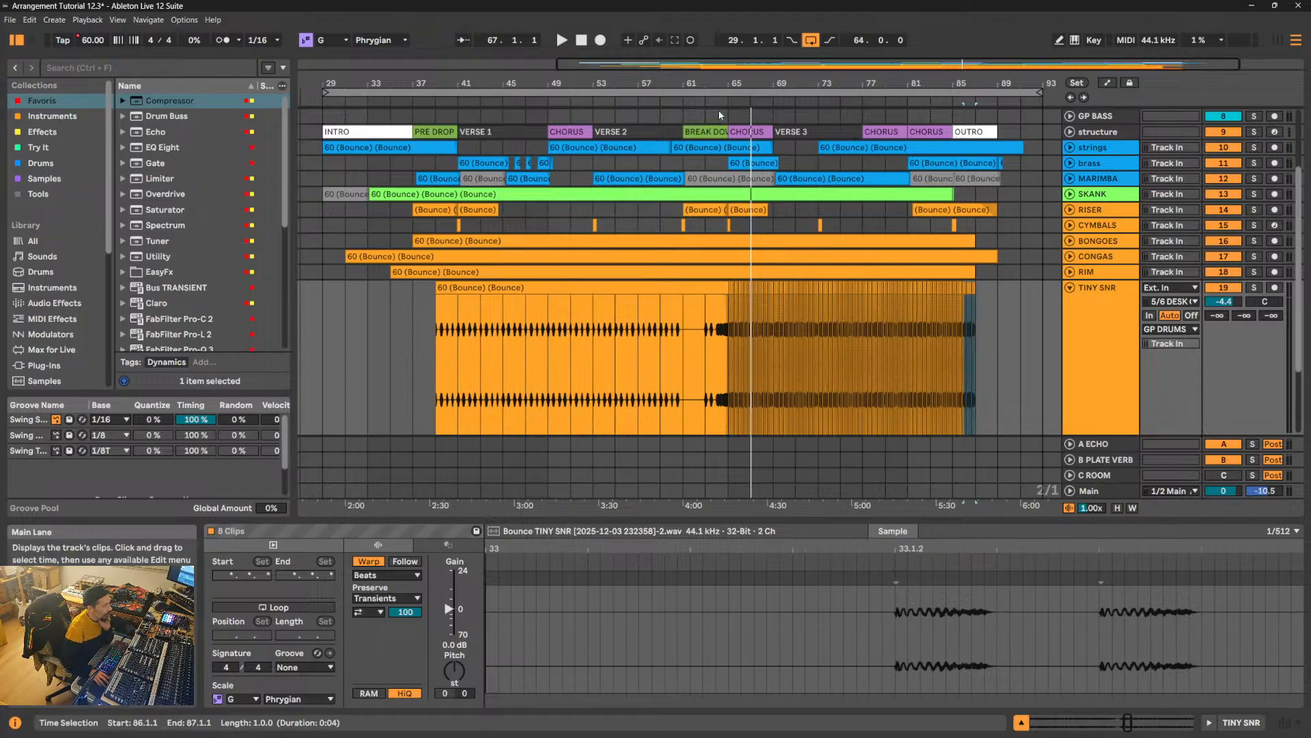
pyautogui.moveTo(722, 83); pyautogui.dragTo(722, 154)
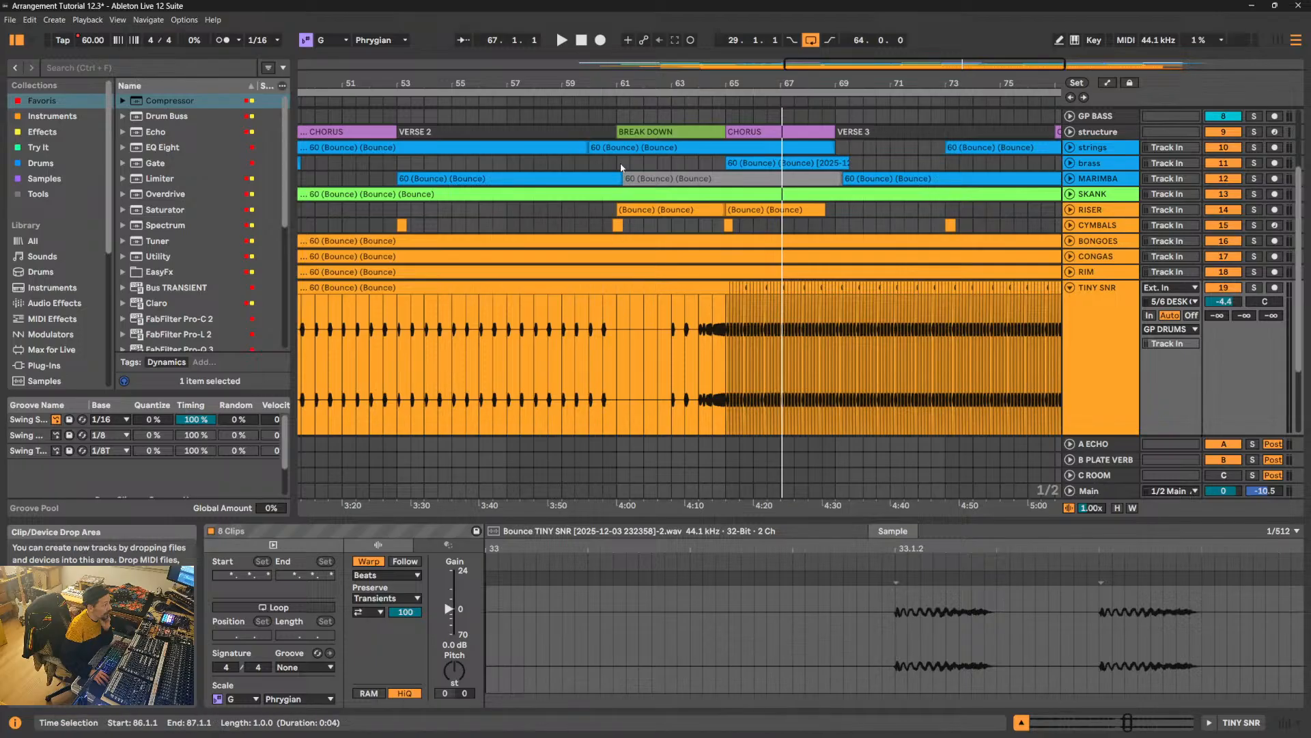
# - Mark the Break Down from 61.1.1 to 65.1.1 on the brass track, play from its start, and select the same range on TINY SNR
pyautogui.moveTo(615, 163); pyautogui.dragTo(725, 162)
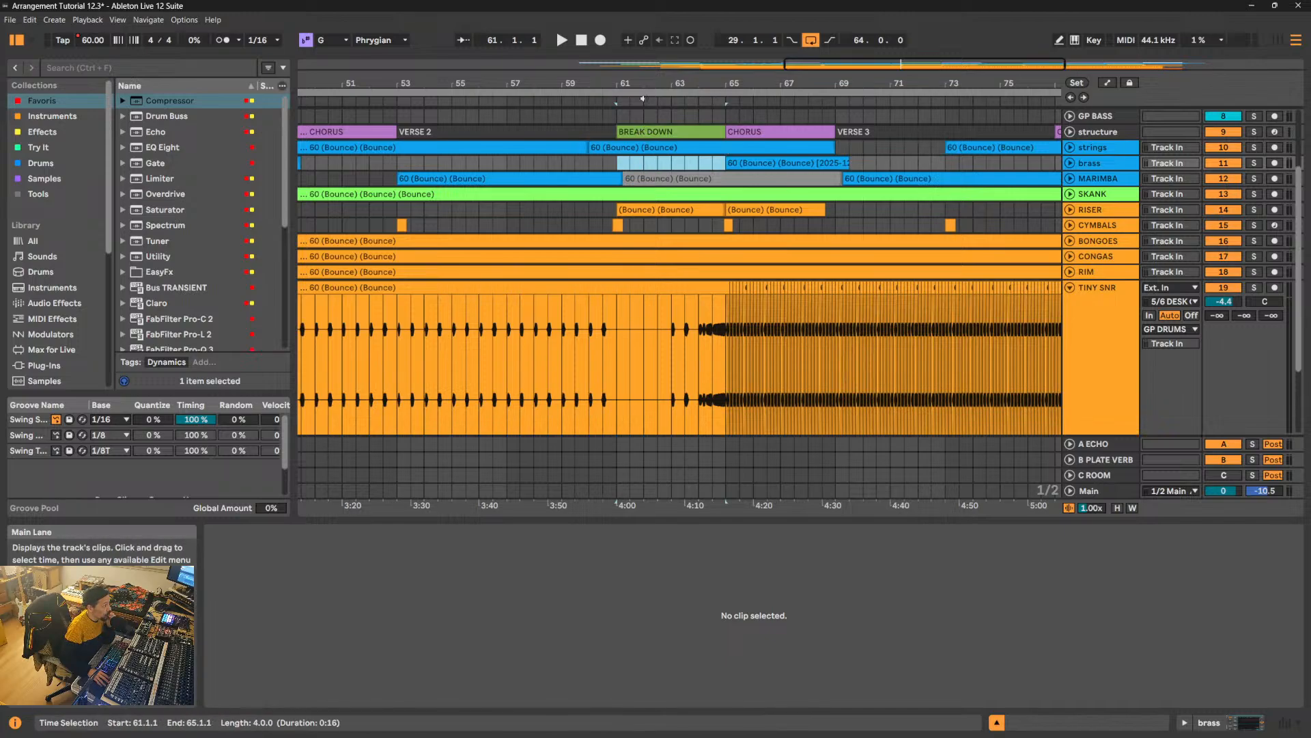
pyautogui.moveTo(648, 83); pyautogui.dragTo(622, 92)
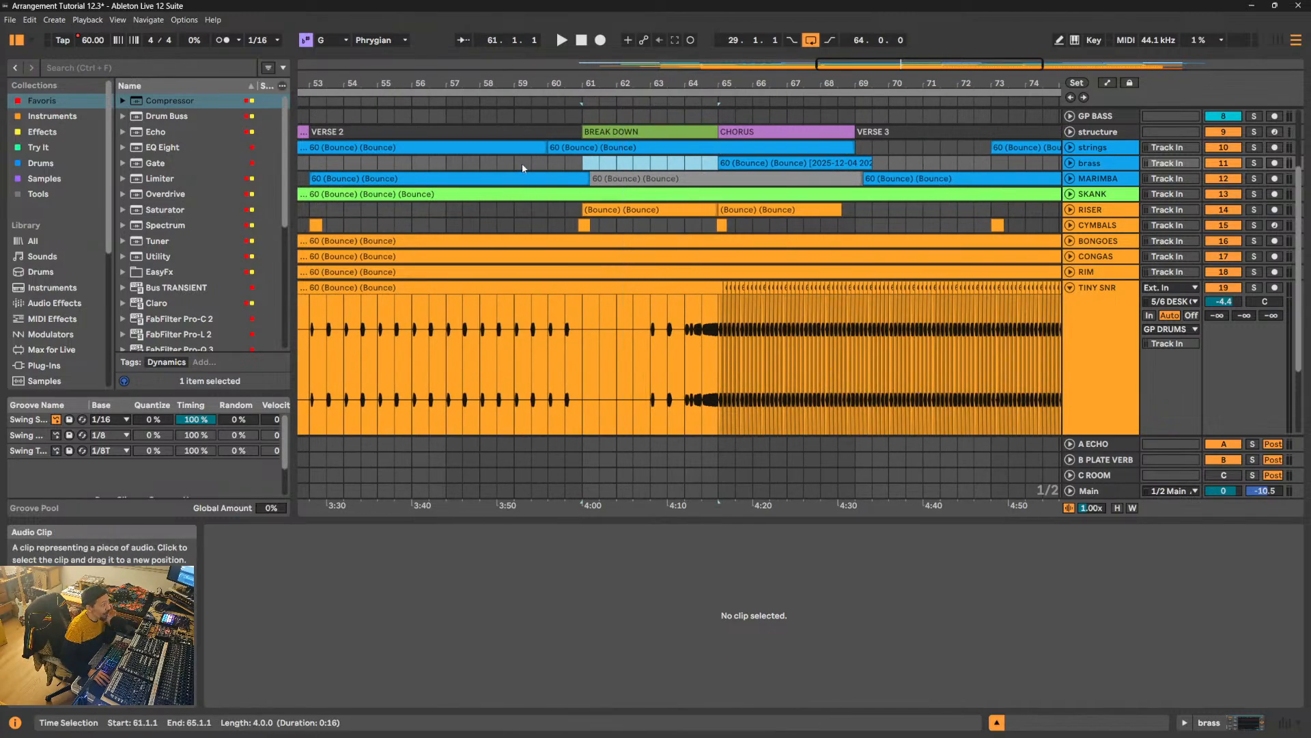
pyautogui.click(662, 132)
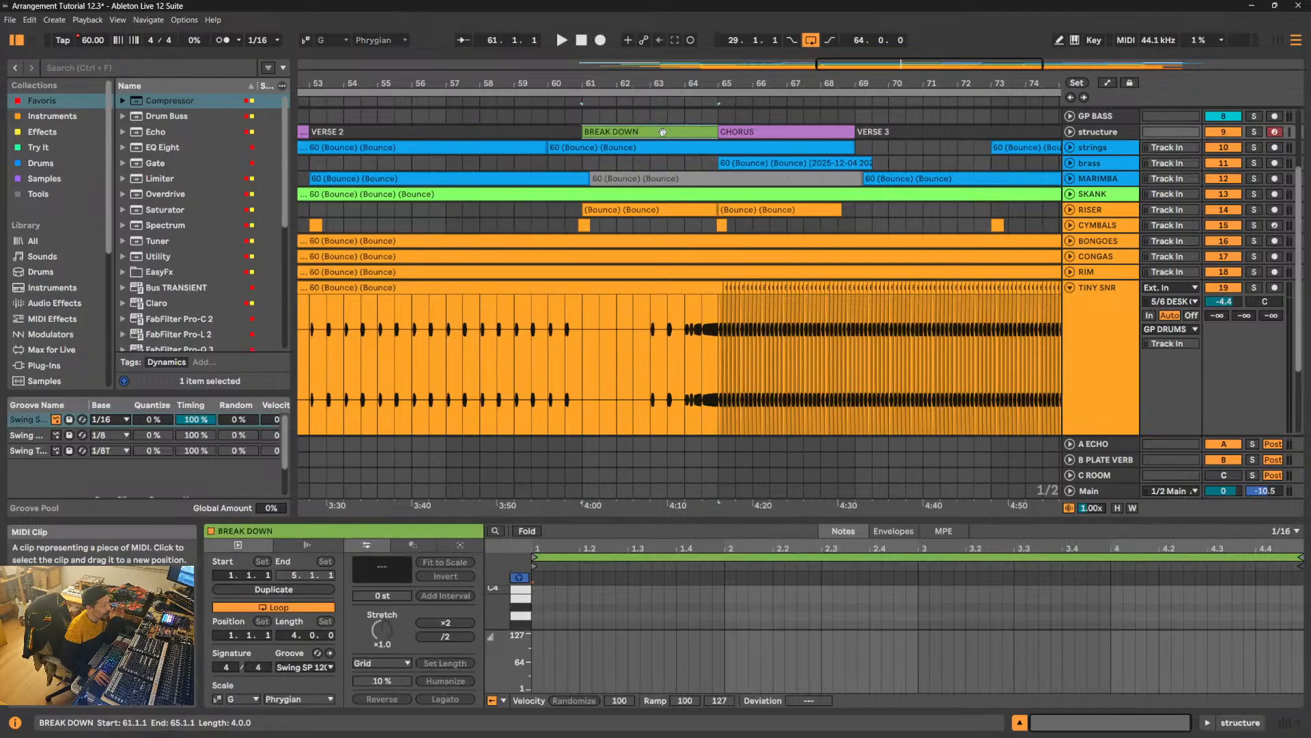
pyautogui.moveTo(618, 89); pyautogui.dragTo(617, 92)
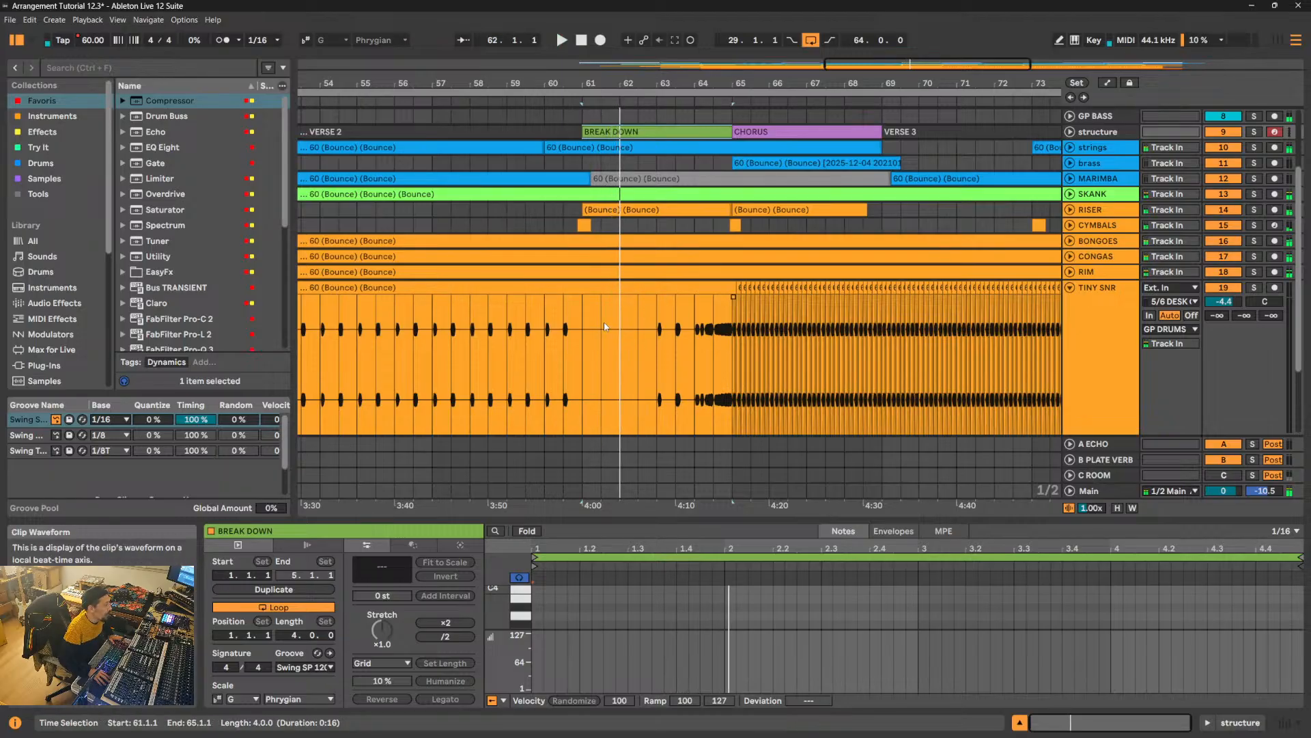
pyautogui.moveTo(584, 312); pyautogui.dragTo(732, 325)
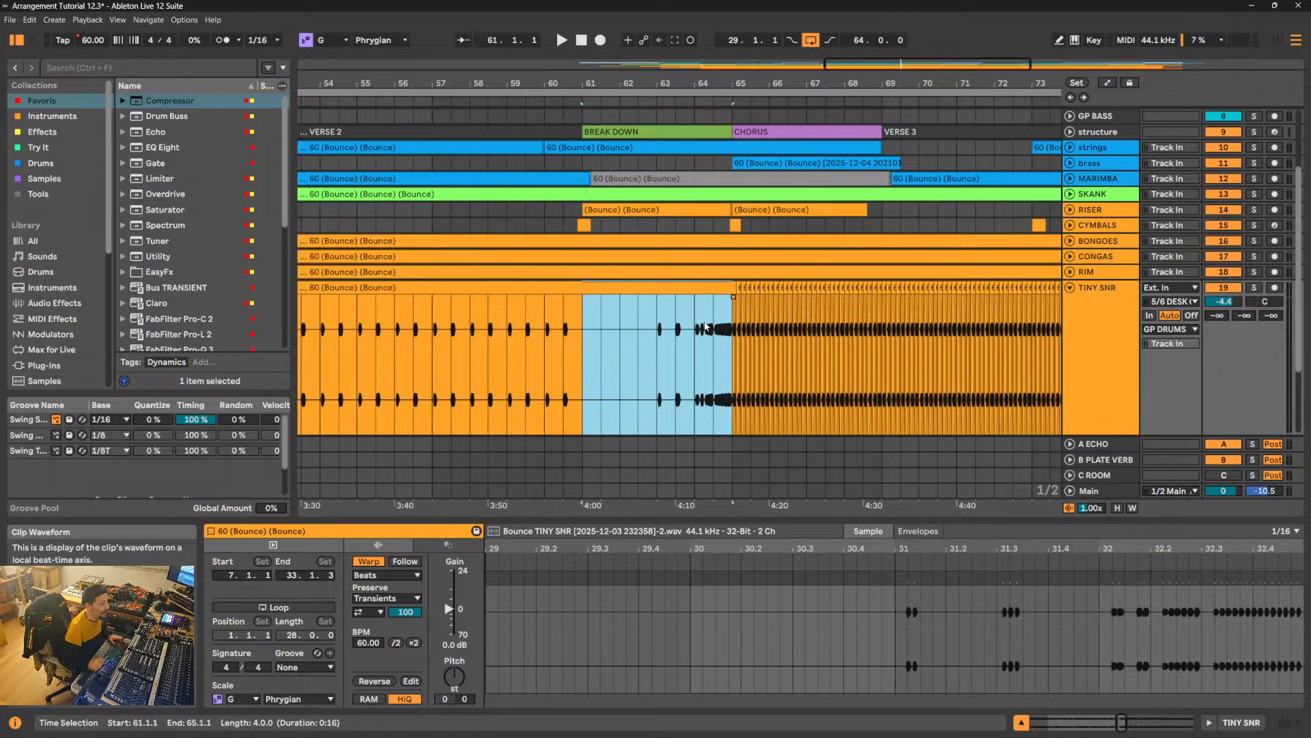
# - Compare the TINY SNR track's Break Down and Chorus sections with the full arrangement, and leave the track folded
pyautogui.click(1070, 288)
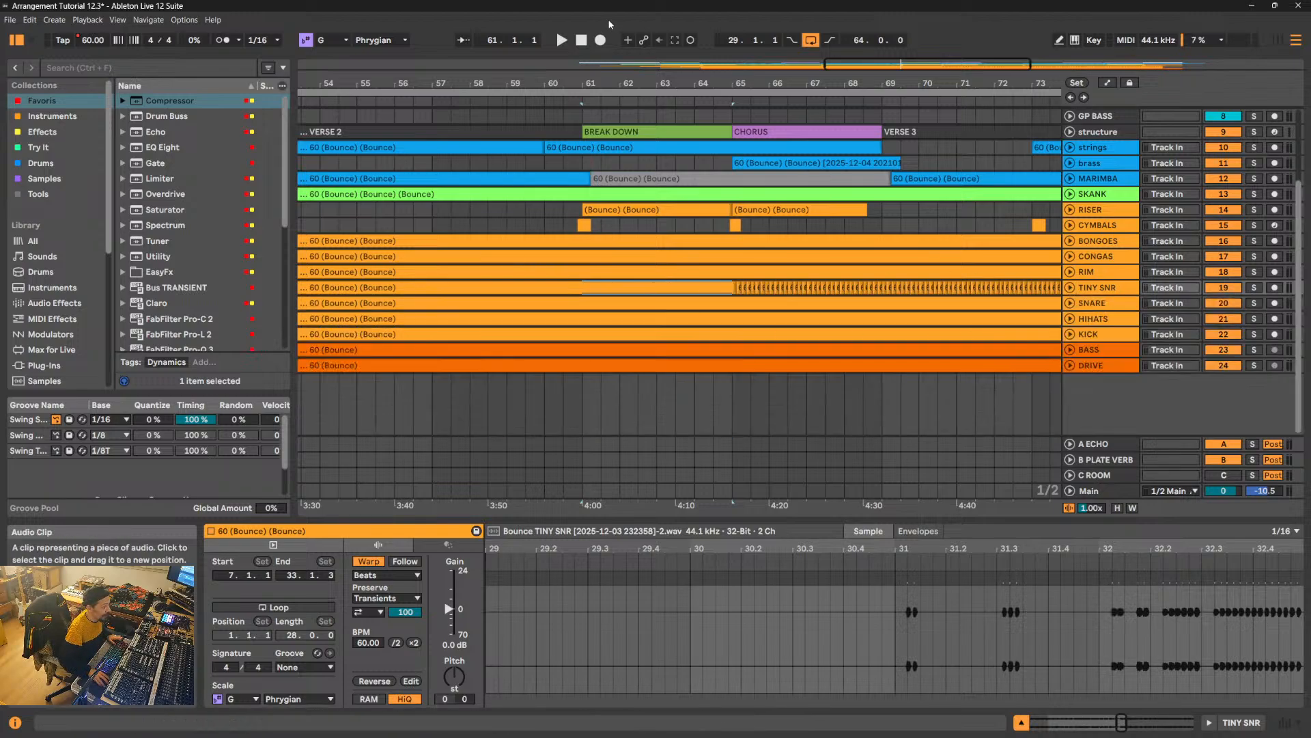
pyautogui.moveTo(655, 81); pyautogui.dragTo(654, 13)
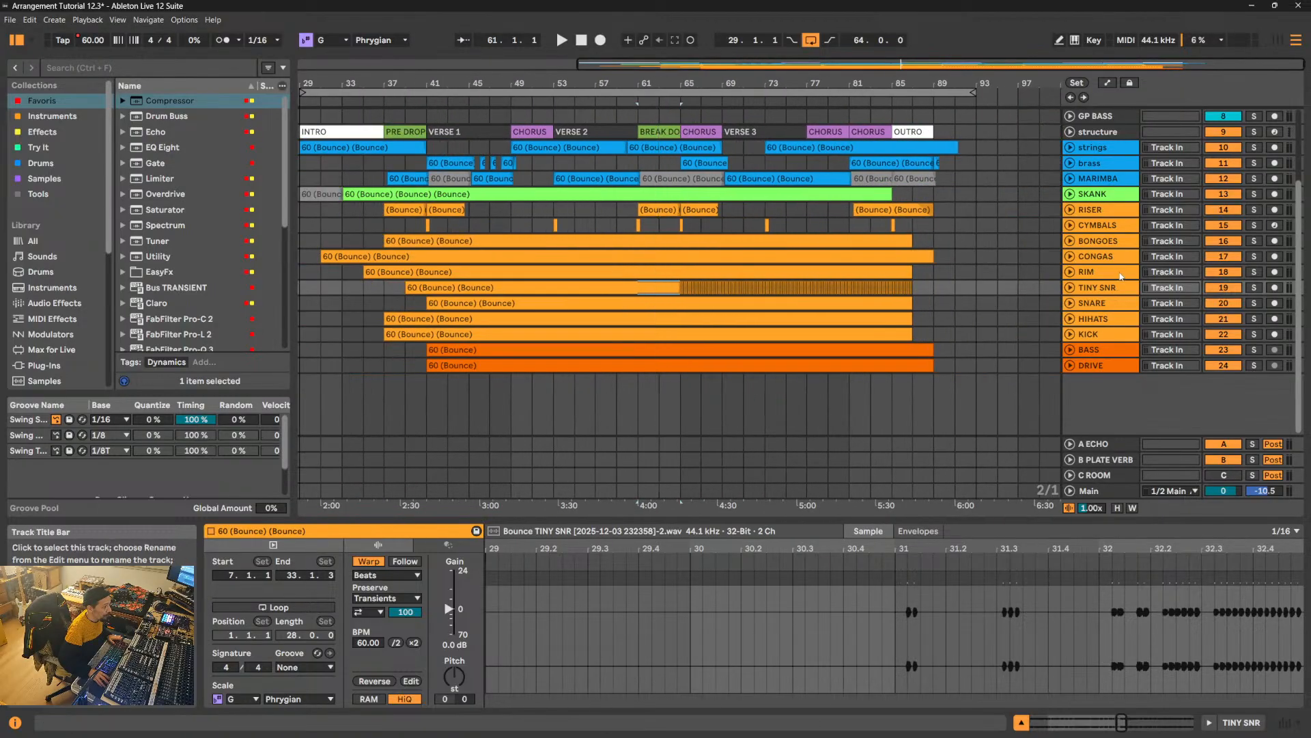
pyautogui.click(1070, 287)
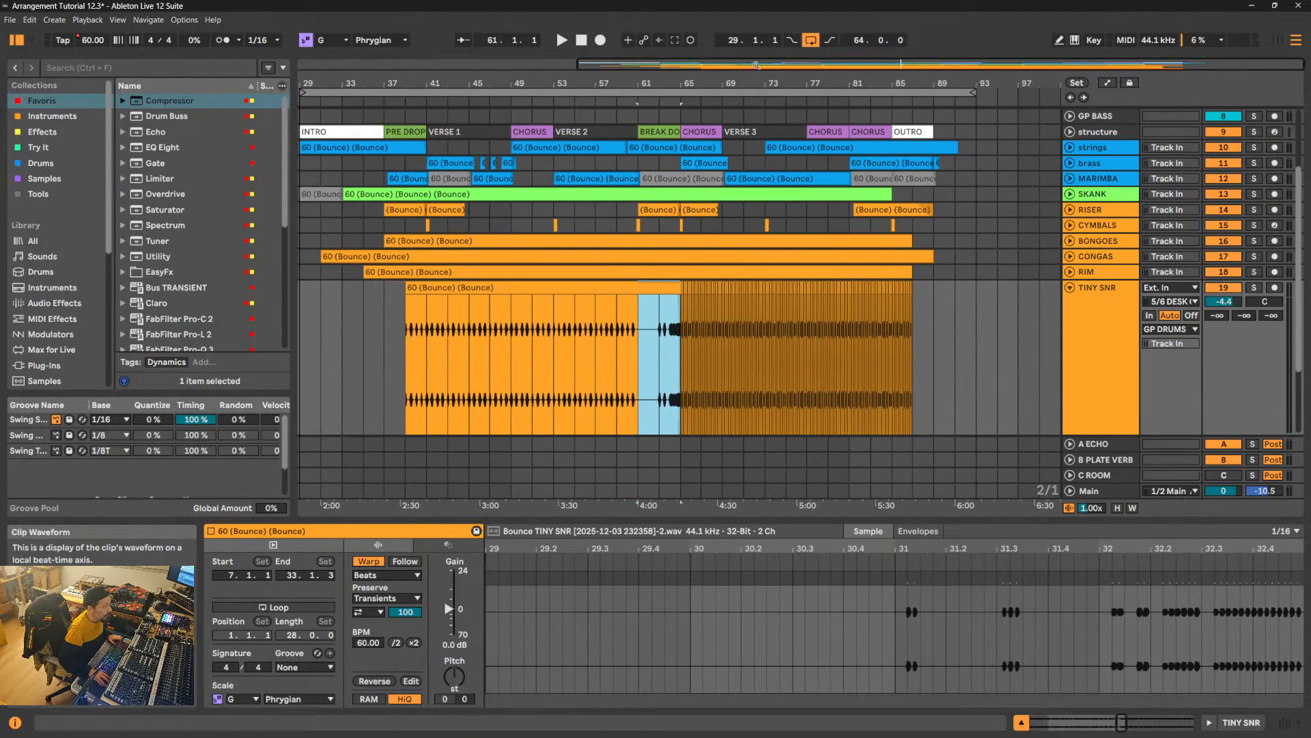
pyautogui.moveTo(749, 80)
pyautogui.mouseDown()
pyautogui.moveTo(749, 229)
pyautogui.moveTo(749, 102)
pyautogui.mouseUp()
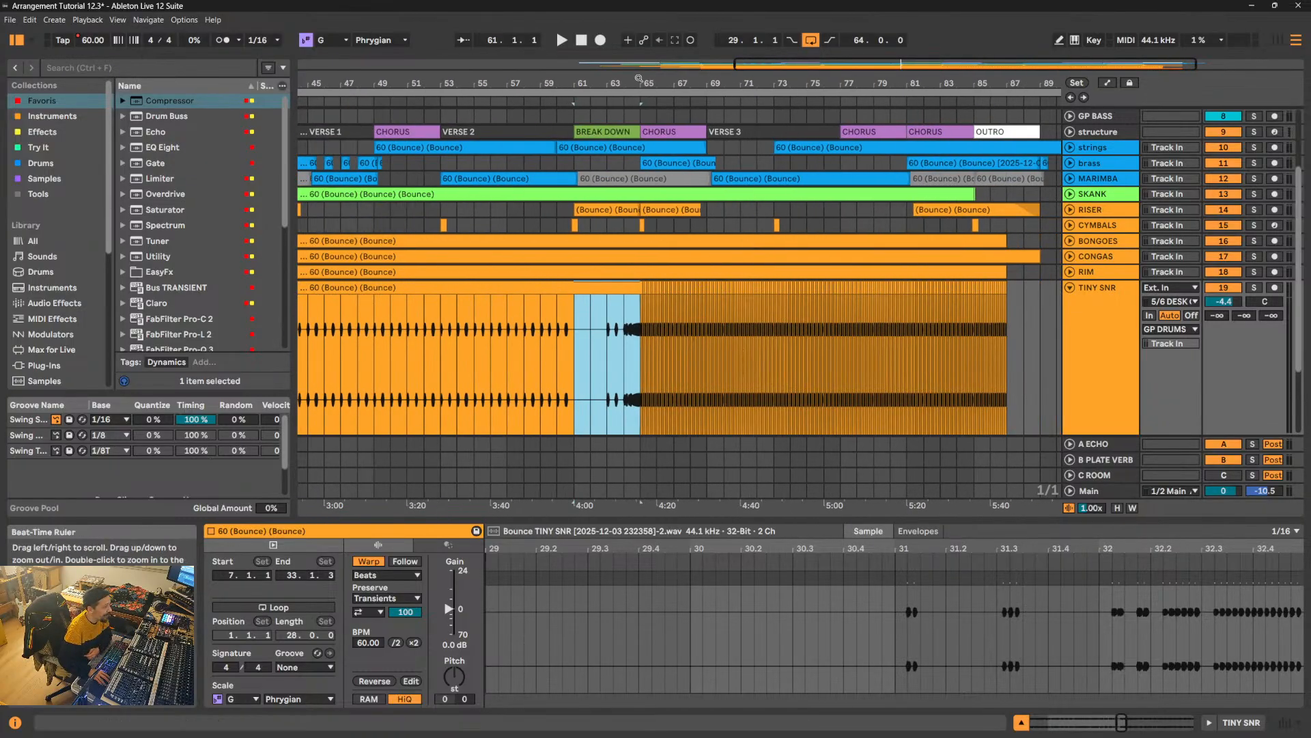
pyautogui.moveTo(645, 80); pyautogui.dragTo(645, 110)
pyautogui.click(1070, 287)
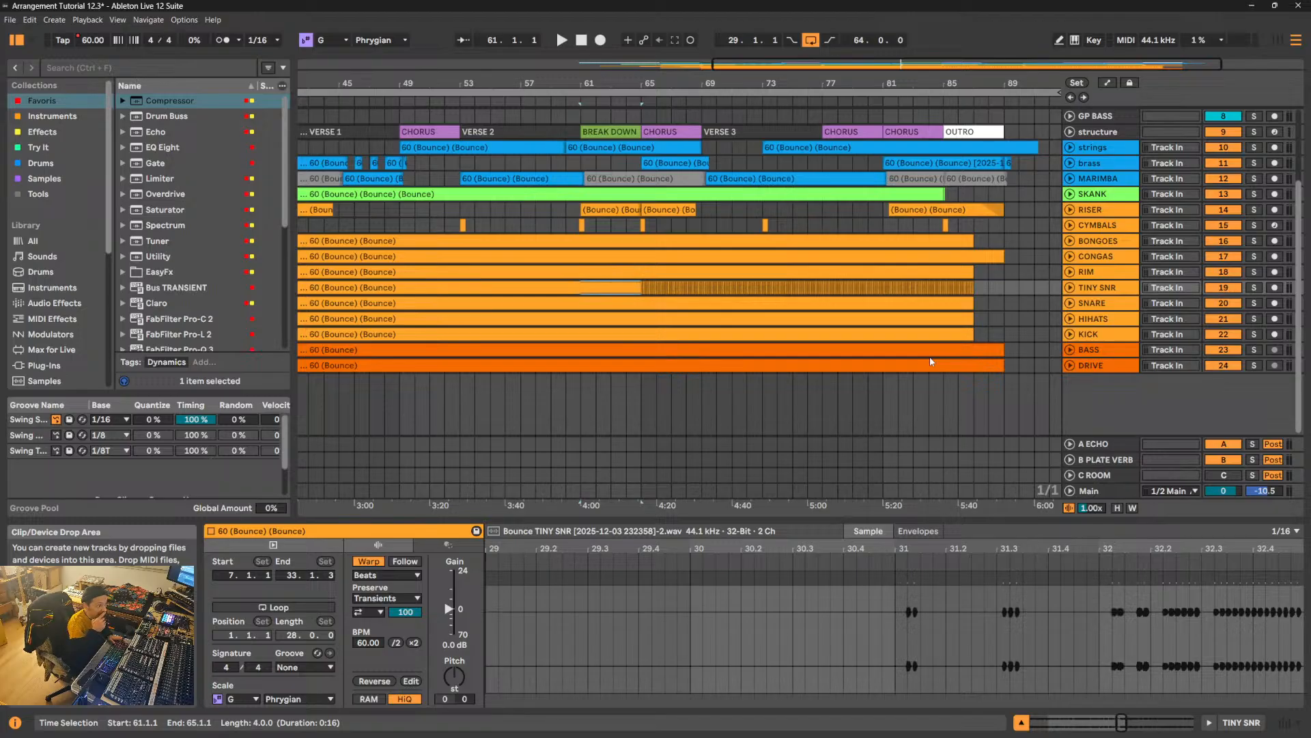
# - Unfold the BASS and KICK tracks and enlarge both to show their waveforms around the Chorus start at bar 65
pyautogui.click(1070, 350)
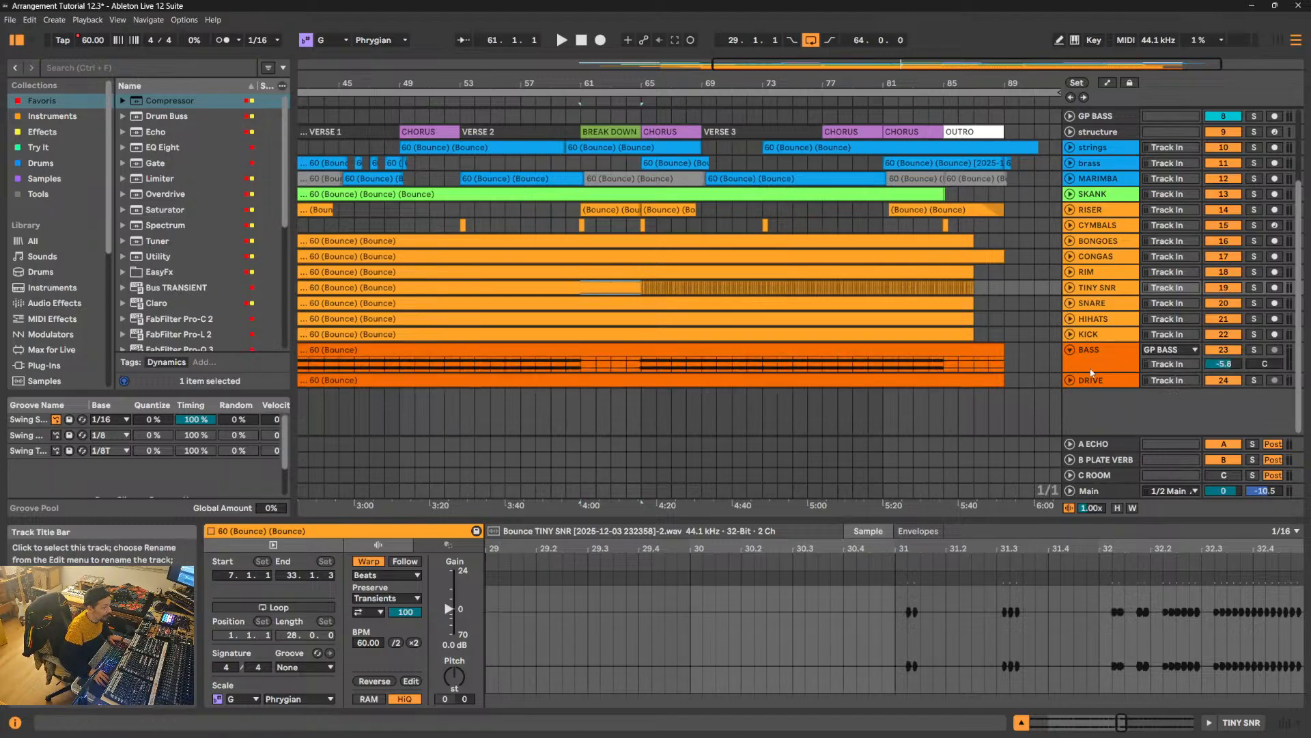
pyautogui.click(1090, 370)
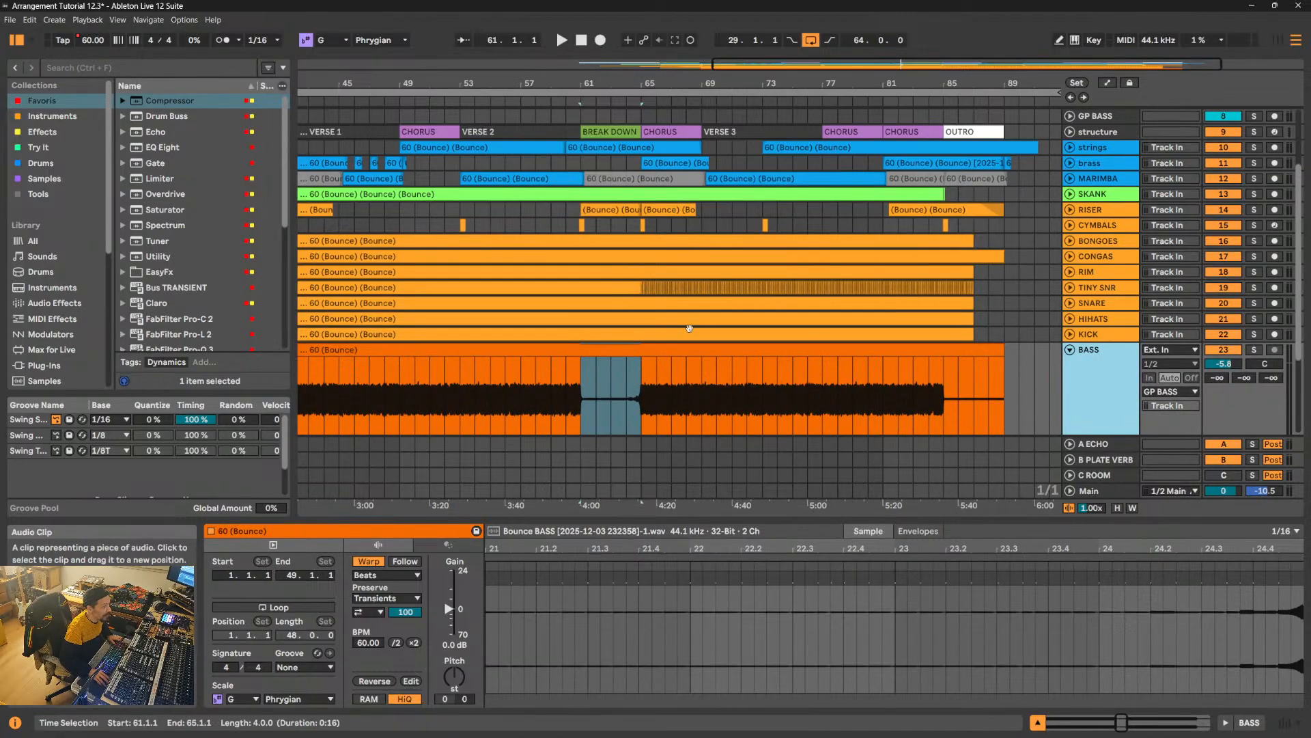
pyautogui.click(1070, 334)
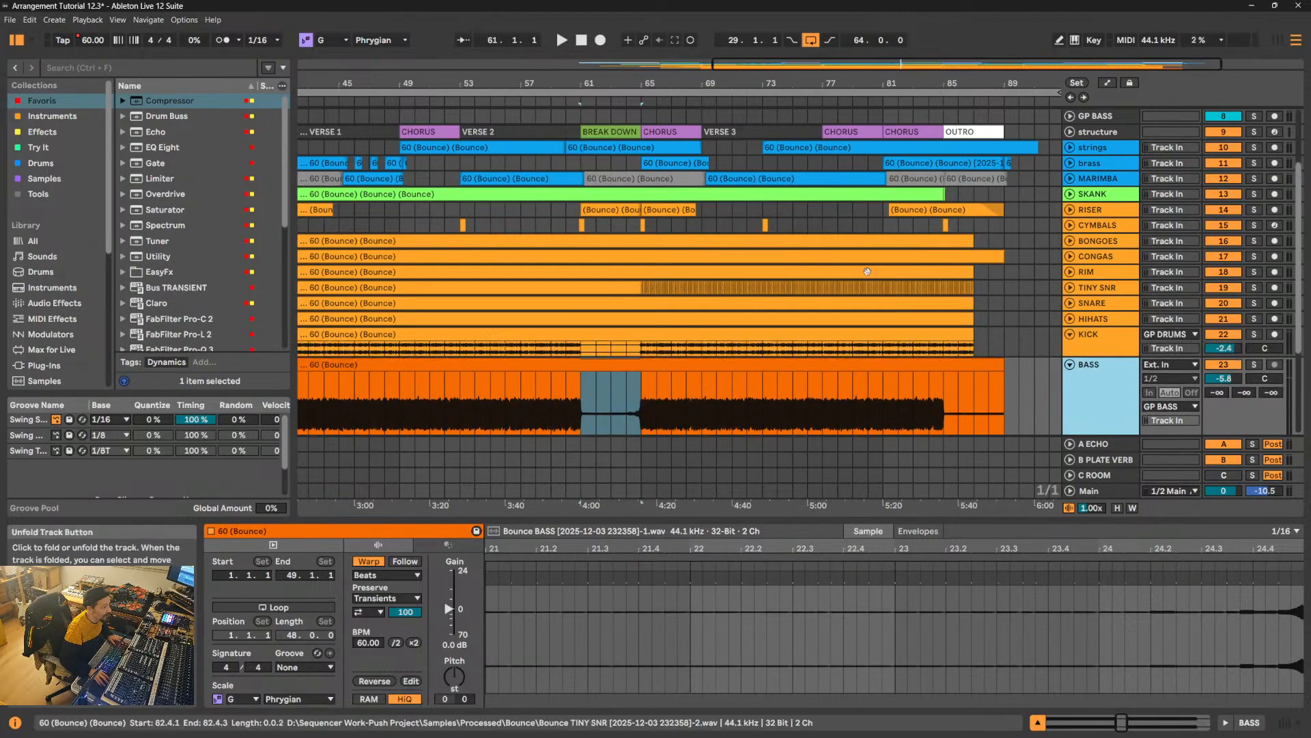
pyautogui.scroll(-5, 656, 152)
pyautogui.moveTo(641, 84); pyautogui.dragTo(645, 162)
pyautogui.moveTo(1097, 196); pyautogui.dragTo(1099, 360)
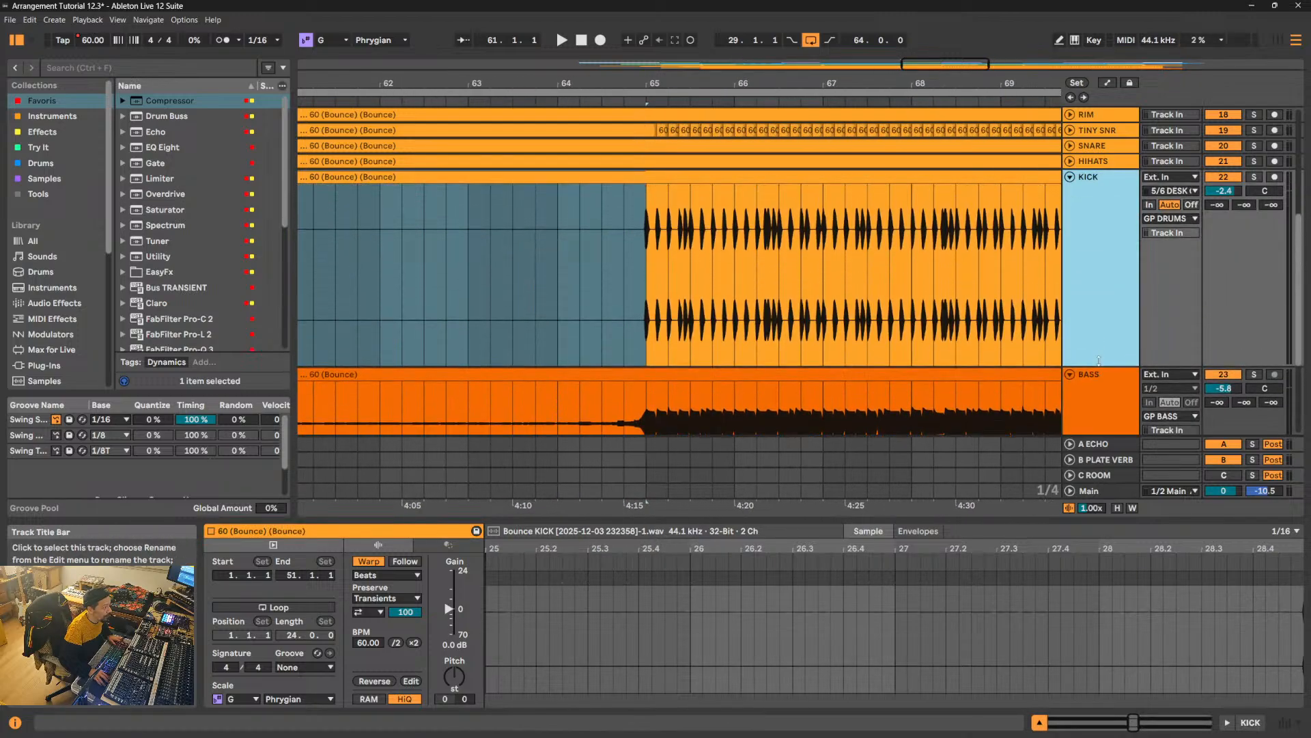
# - Select the first kick hit at 65.1.1 and inspect its waveform close up against the bass
pyautogui.click(625, 243)
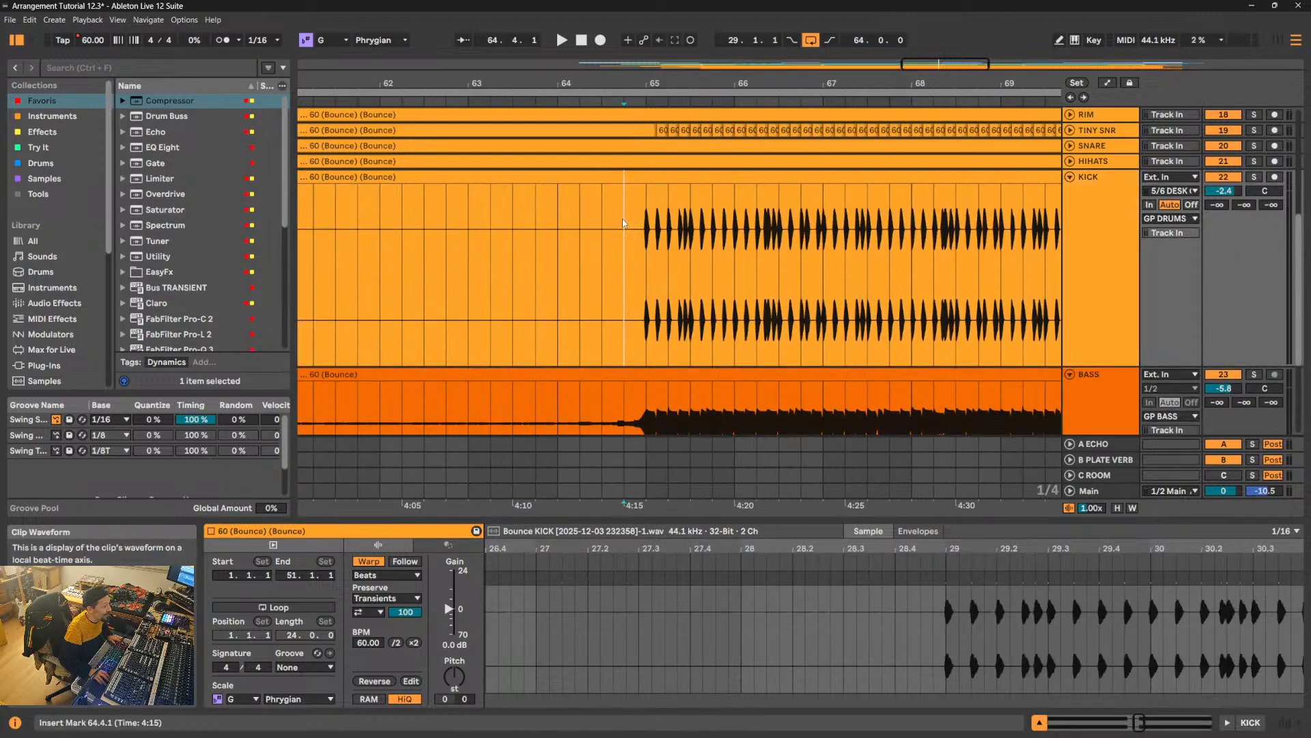
pyautogui.moveTo(660, 85); pyautogui.dragTo(660, 136)
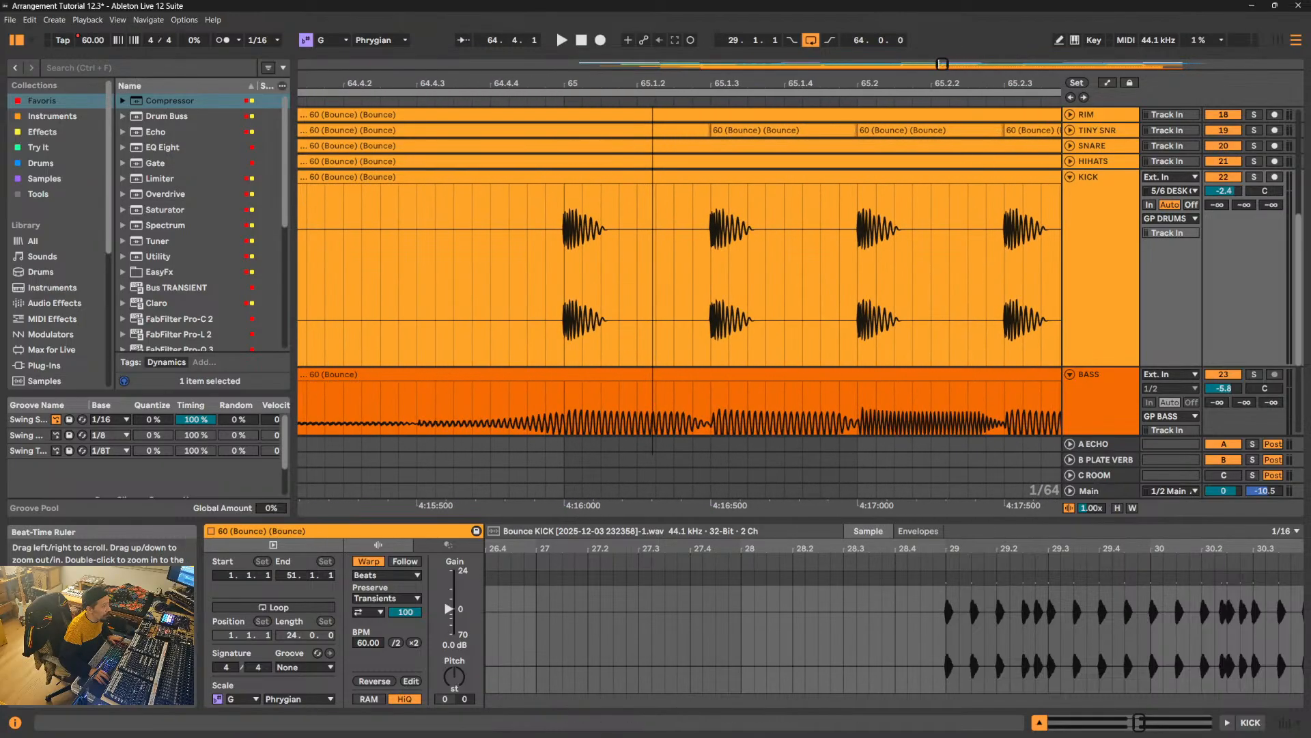
pyautogui.click(565, 252)
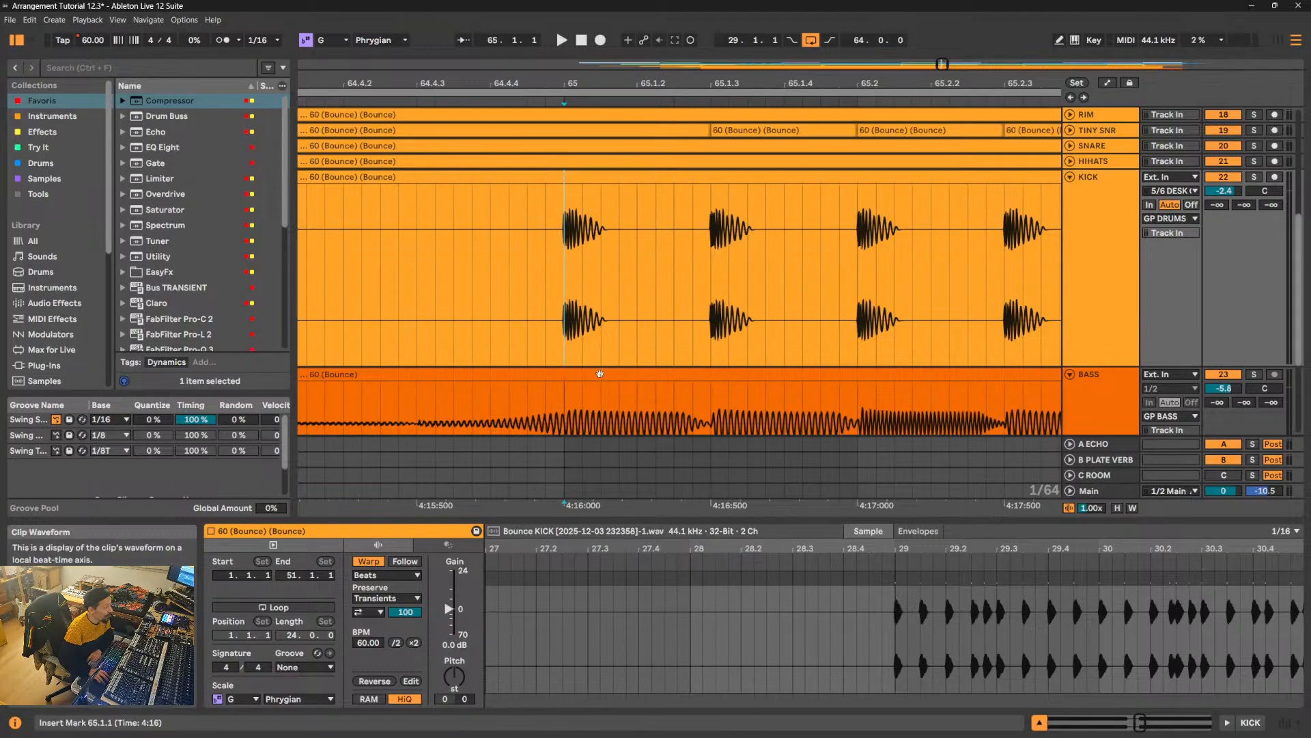
pyautogui.moveTo(571, 284); pyautogui.dragTo(602, 285)
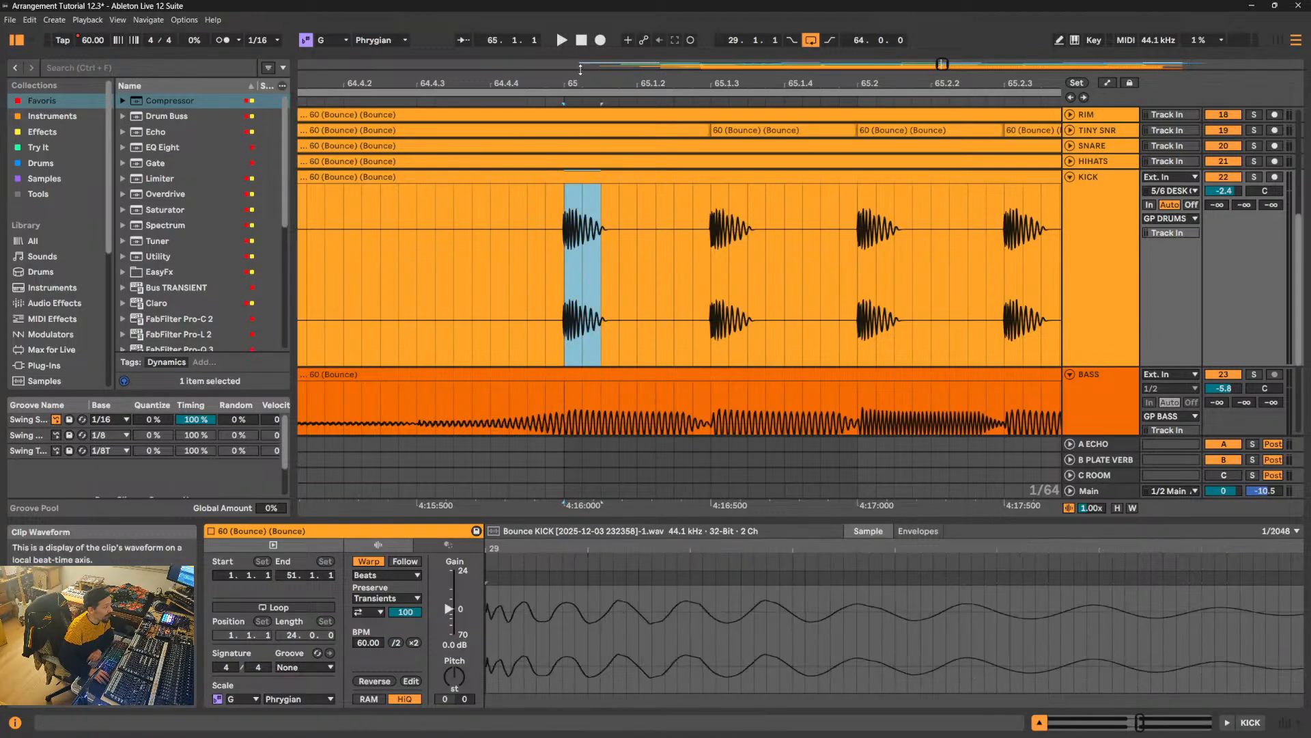
pyautogui.moveTo(584, 80); pyautogui.dragTo(686, 82)
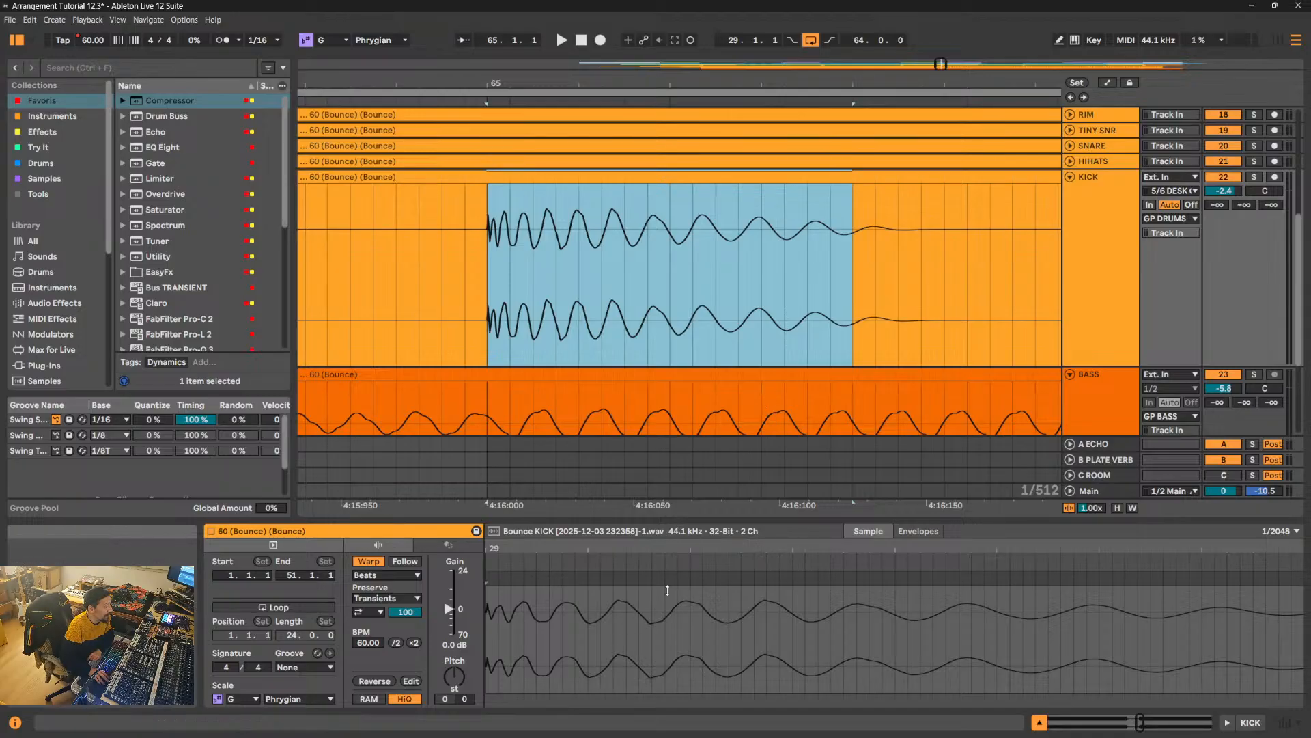
# - Return to the wide arrangement view to compare the enlarged KICK and BASS waveforms, and restore the clip view below
pyautogui.moveTo(667, 590); pyautogui.dragTo(662, 663)
pyautogui.press('x')
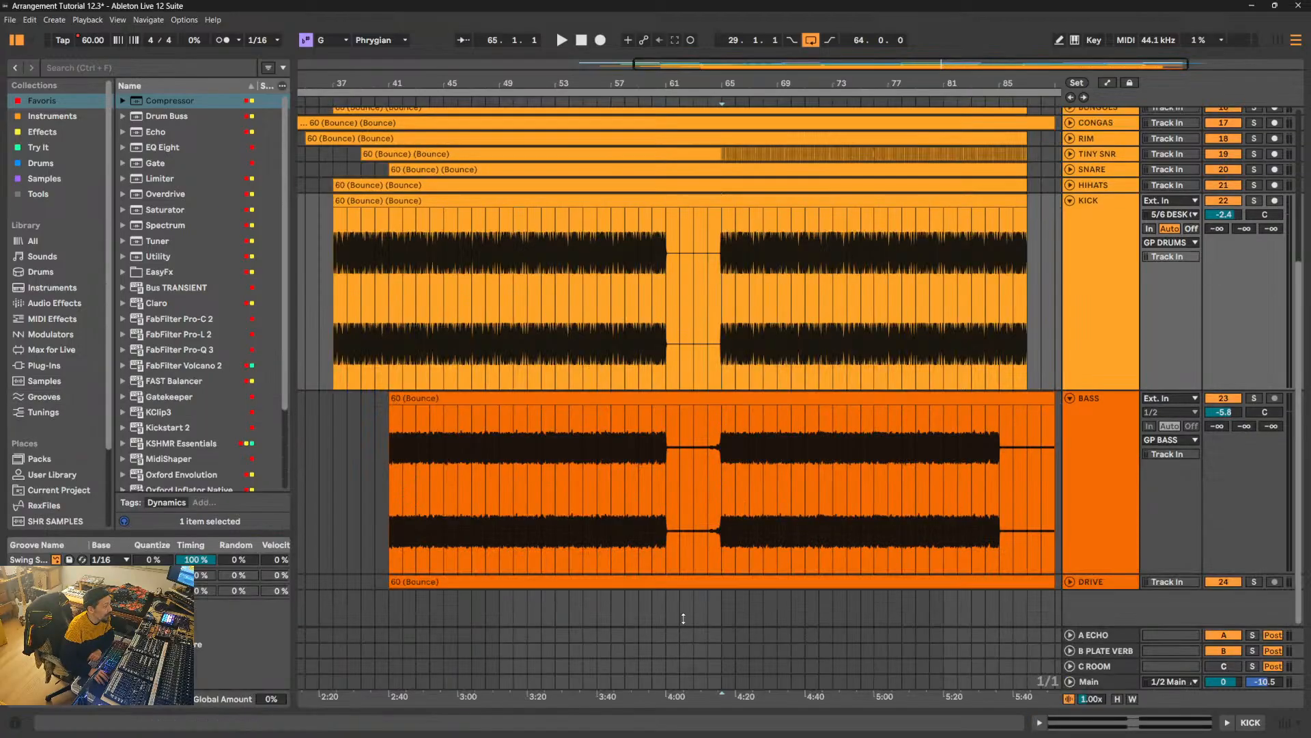
pyautogui.moveTo(683, 618); pyautogui.dragTo(691, 585)
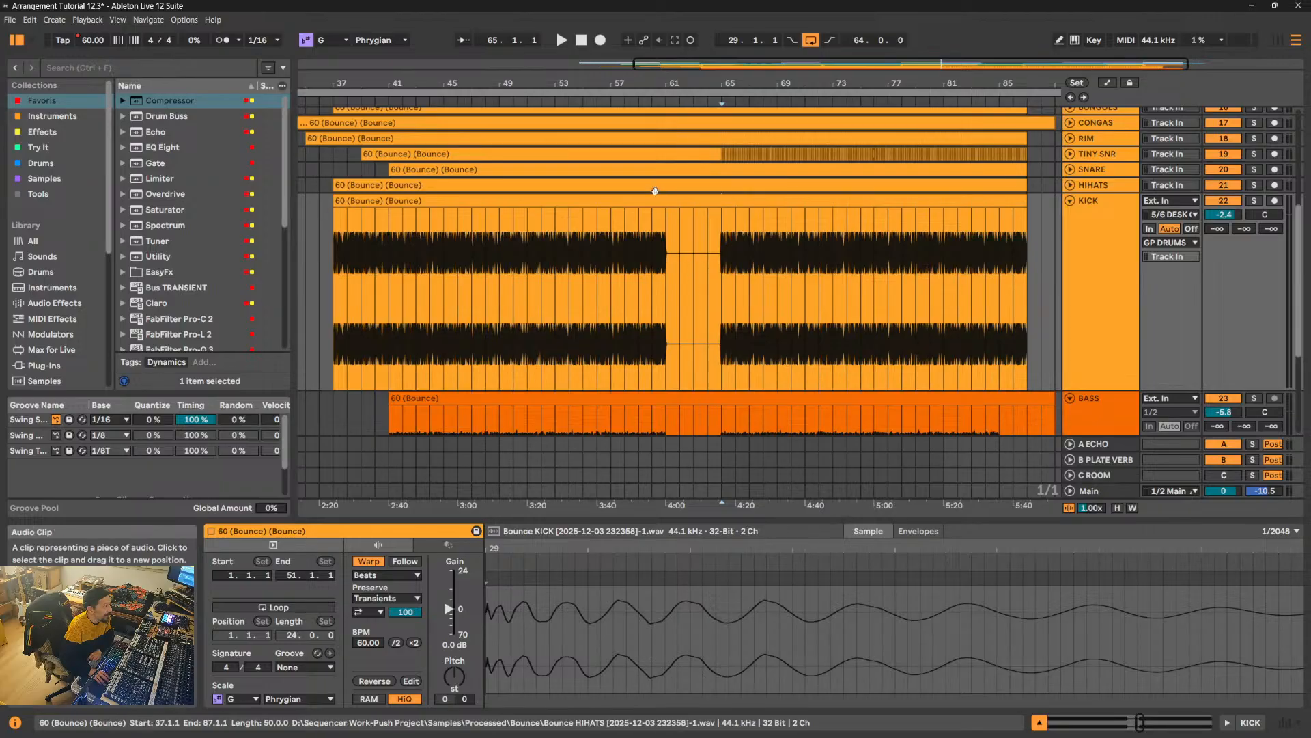
# - Split the bass section beneath the kick hit at 60.3.3 into its own clip and lower its gain to -30.1 dB
pyautogui.press('z')
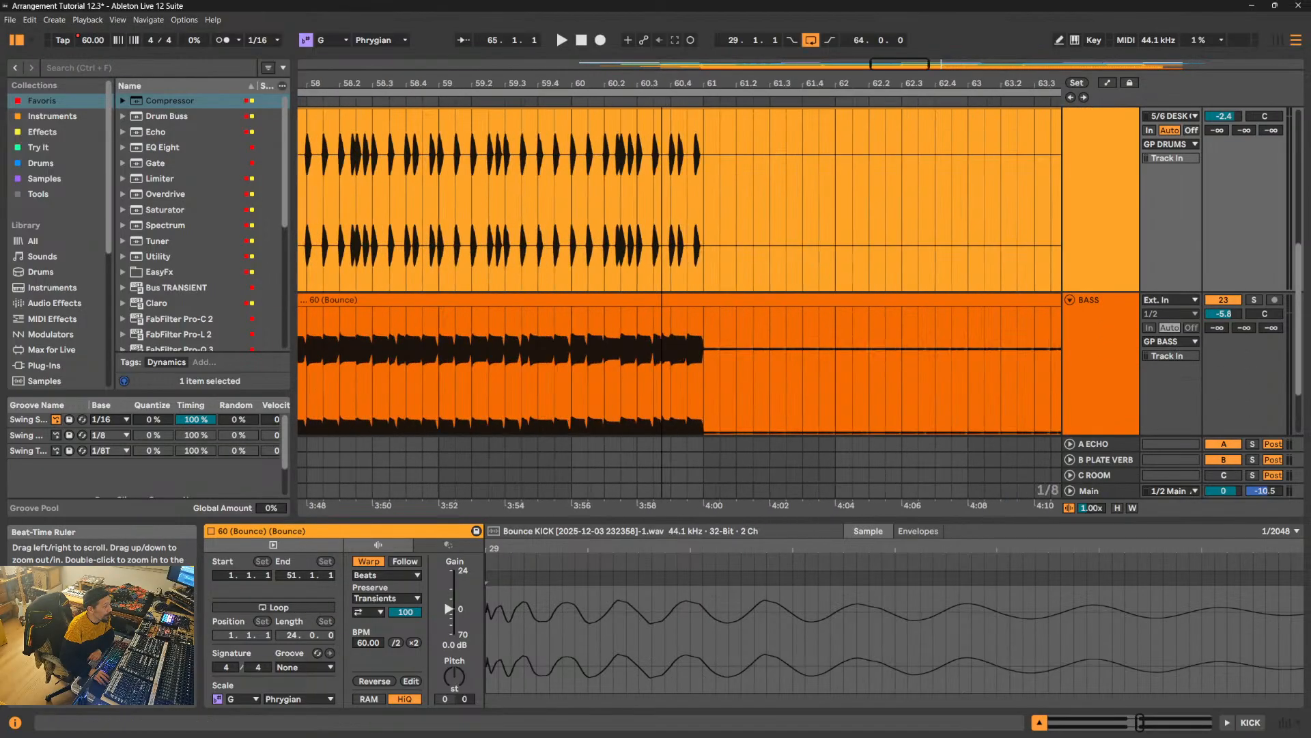
pyautogui.moveTo(662, 83); pyautogui.dragTo(662, 256)
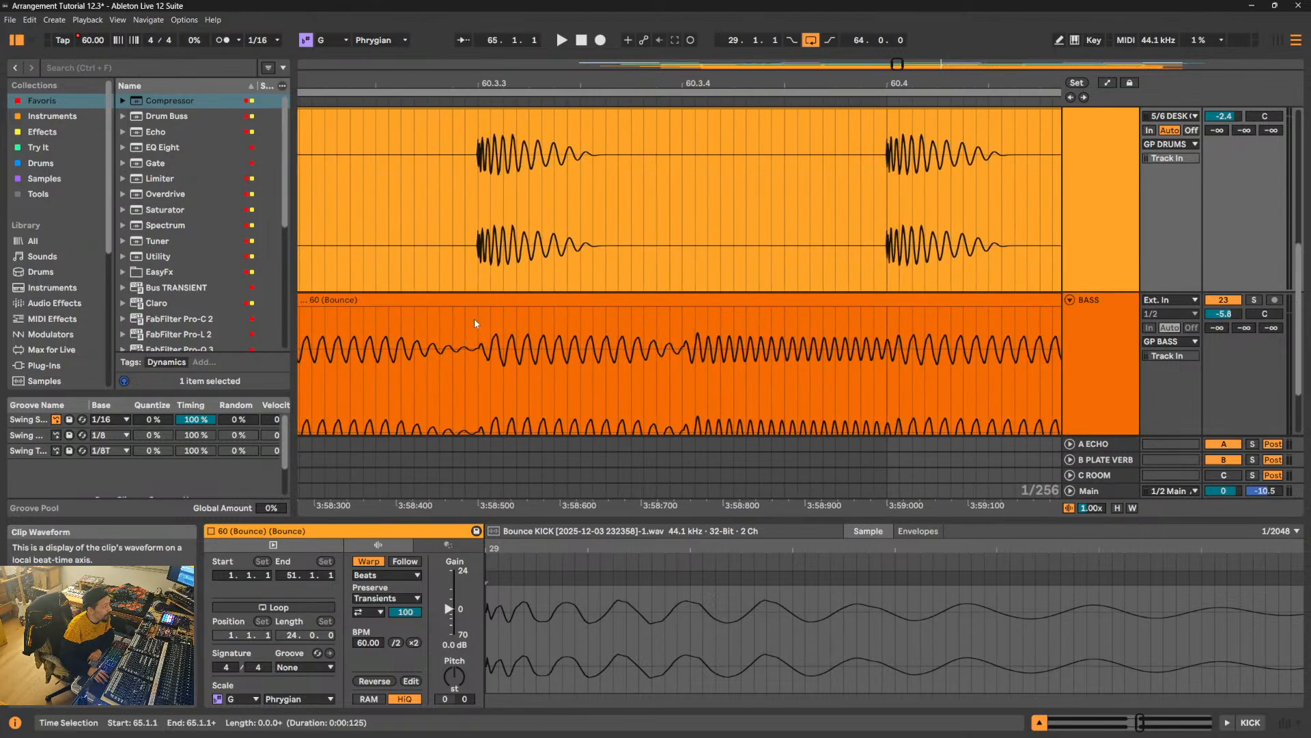
pyautogui.moveTo(475, 323); pyautogui.dragTo(602, 324)
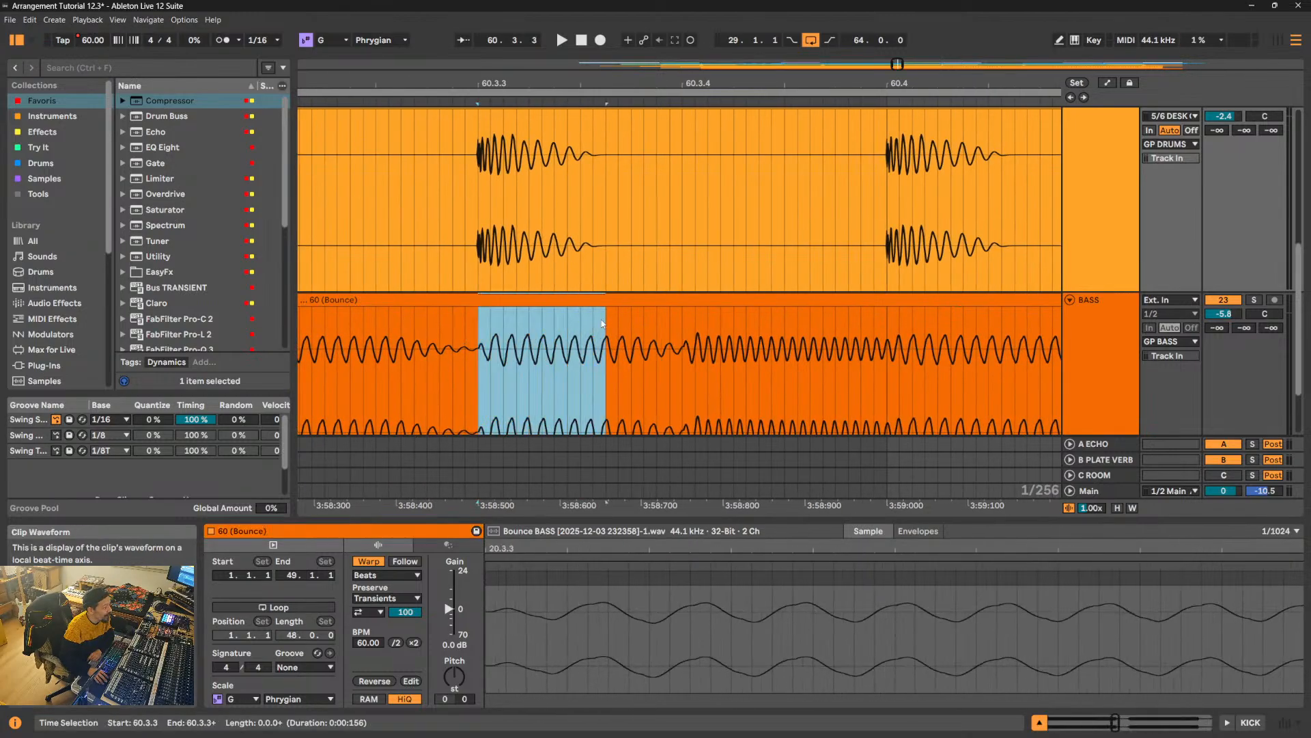
pyautogui.hotkey('ctrl', 'e')
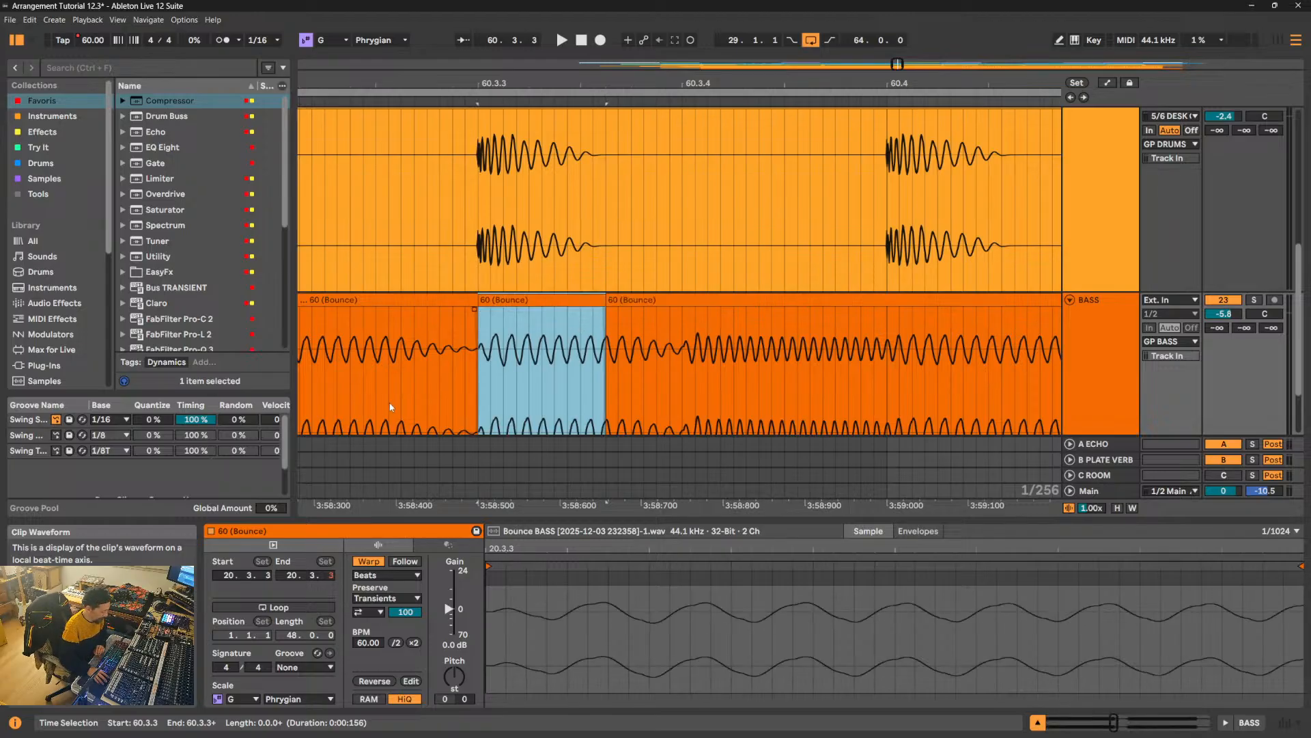
pyautogui.moveTo(449, 609); pyautogui.dragTo(449, 626)
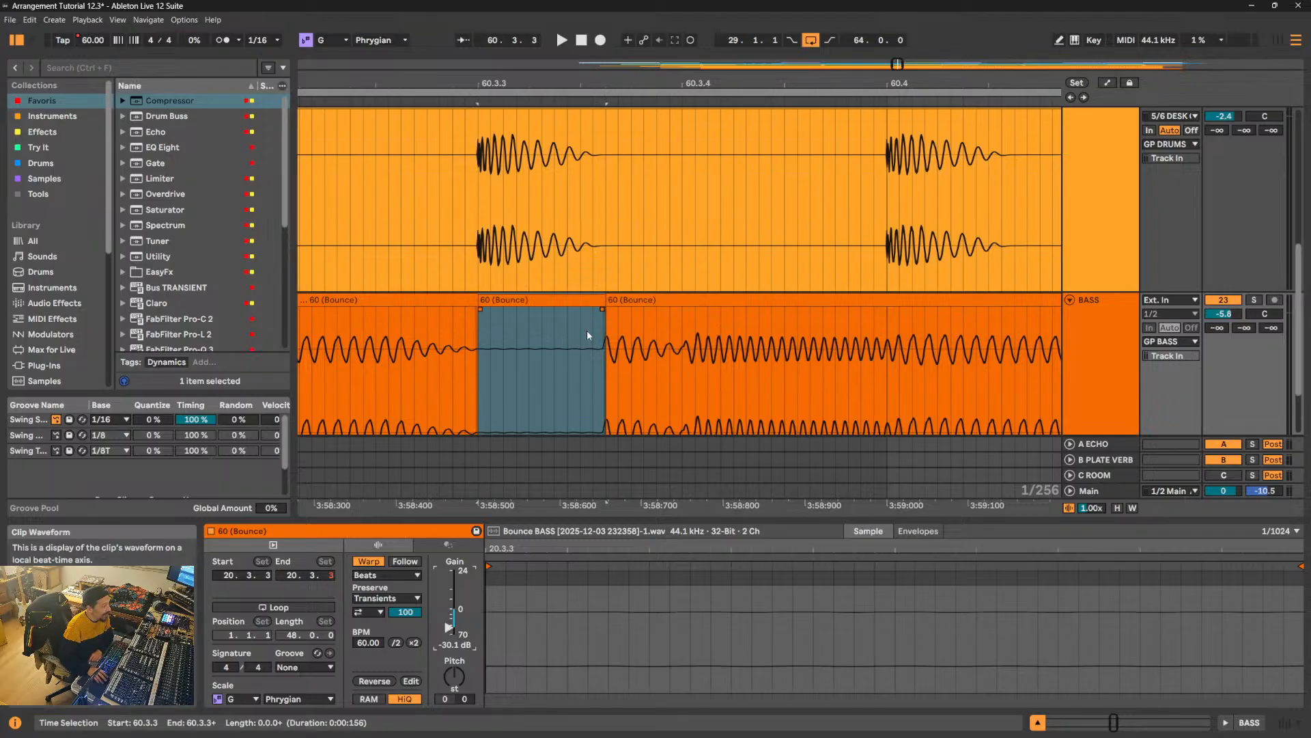
# - Add short crossfades at both edges of the quieted bass clip and compare the gap with the kick hit above
pyautogui.moveTo(608, 310); pyautogui.dragTo(616, 310)
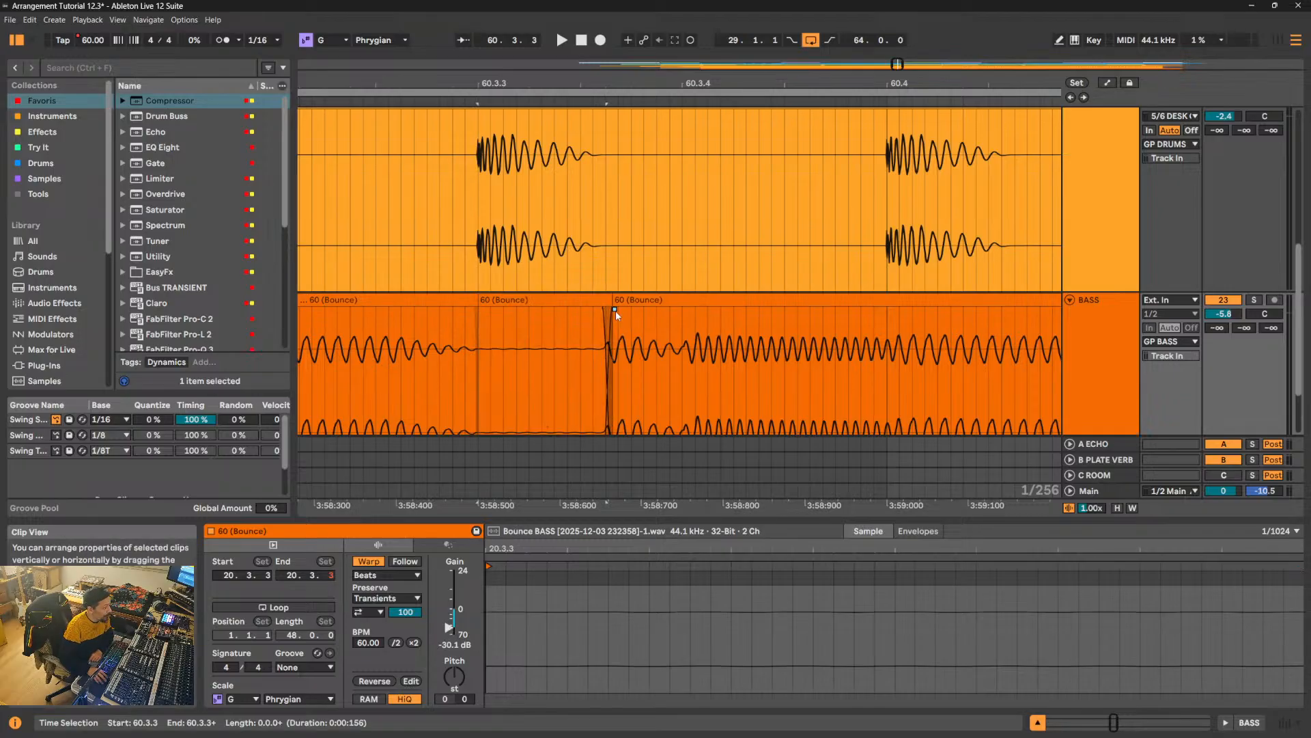
pyautogui.moveTo(474, 309); pyautogui.dragTo(462, 309)
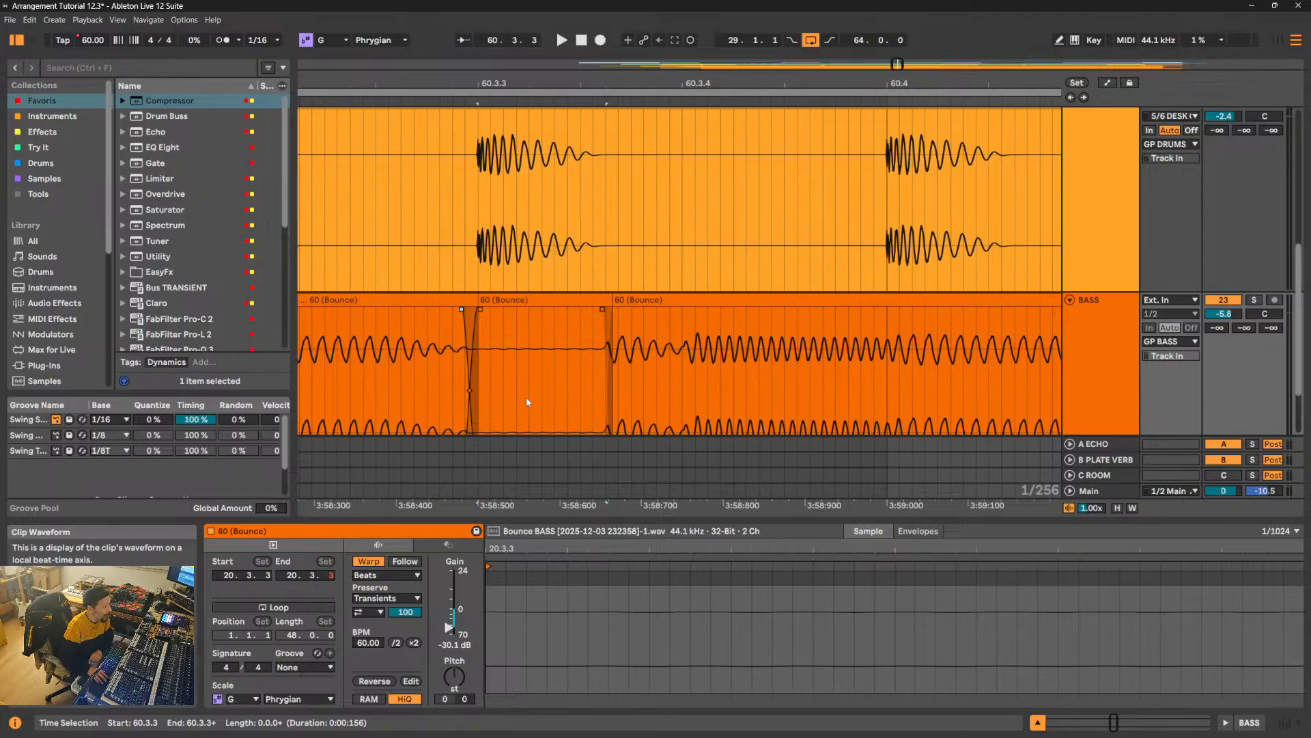
pyautogui.click(478, 215)
pyautogui.moveTo(477, 215); pyautogui.dragTo(606, 233)
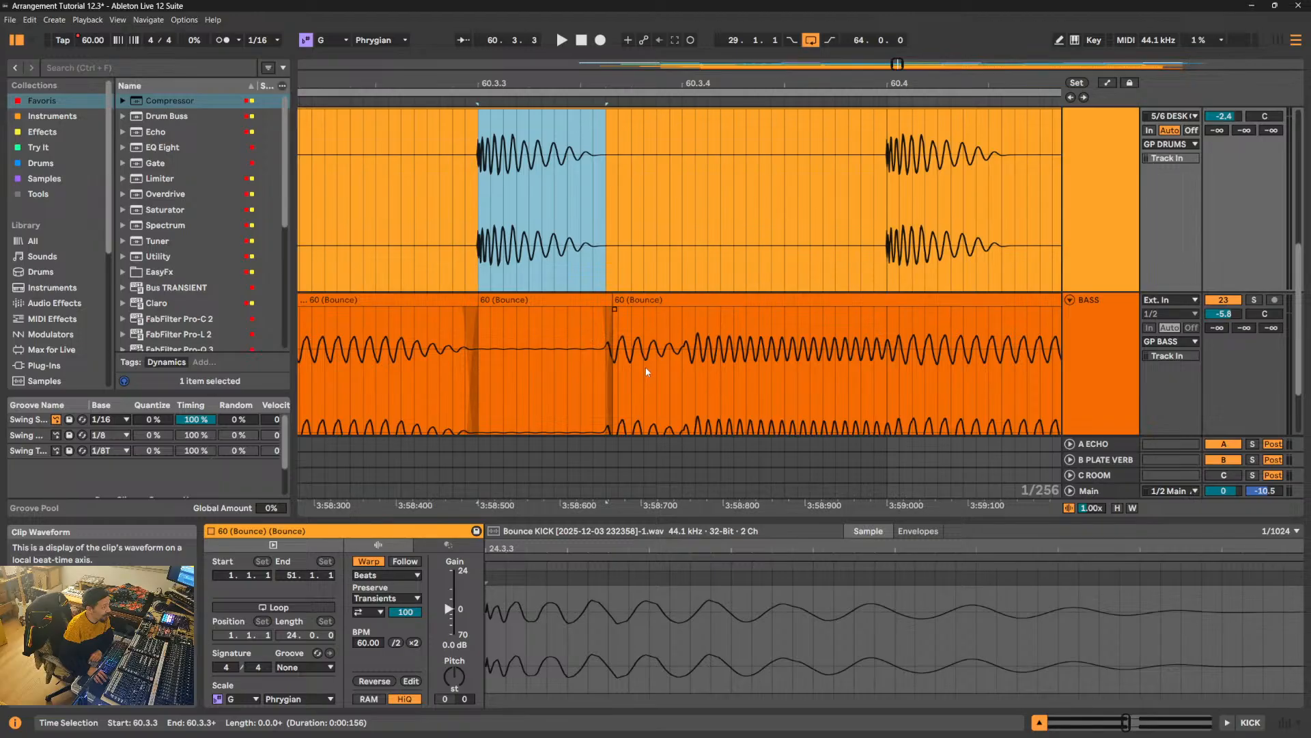
pyautogui.click(567, 363)
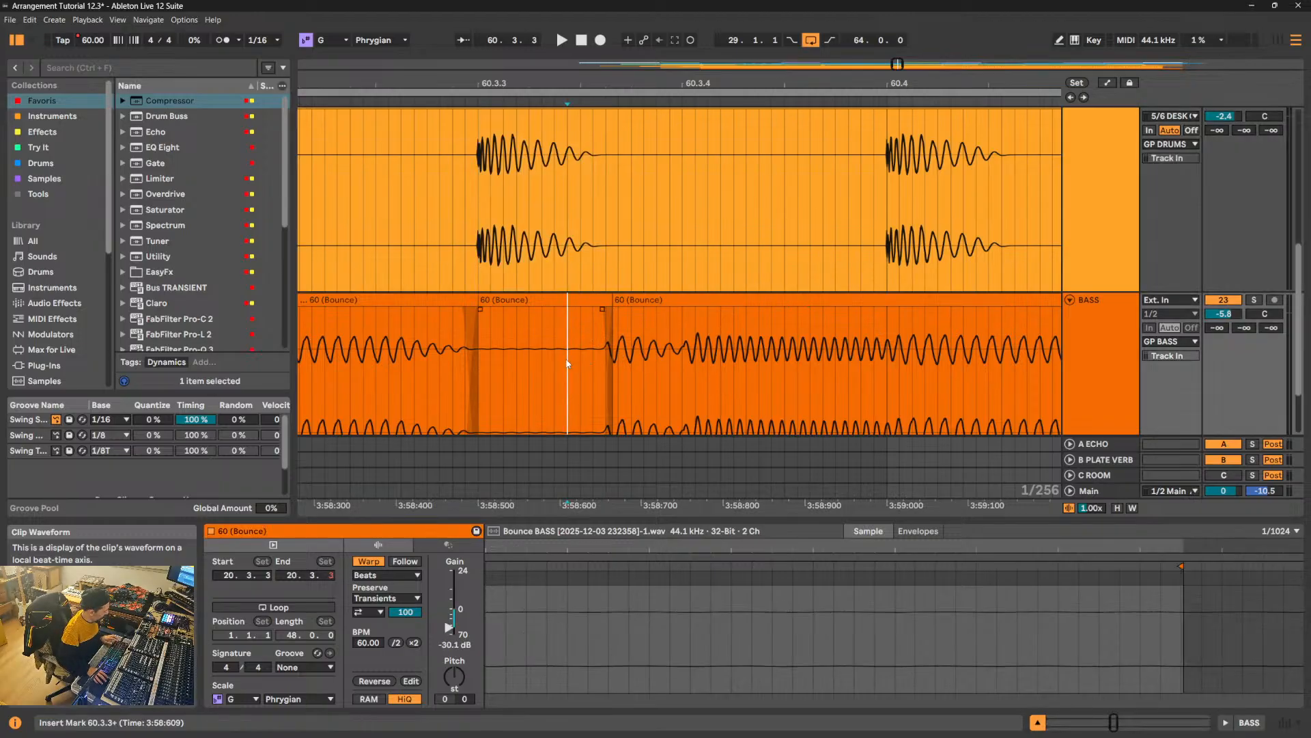
# - Undo the crossfades, gain reduction and split on the bass clip at 60.3.3
pyautogui.hotkey('ctrl', 'z')
pyautogui.hotkey('ctrl', 'z')
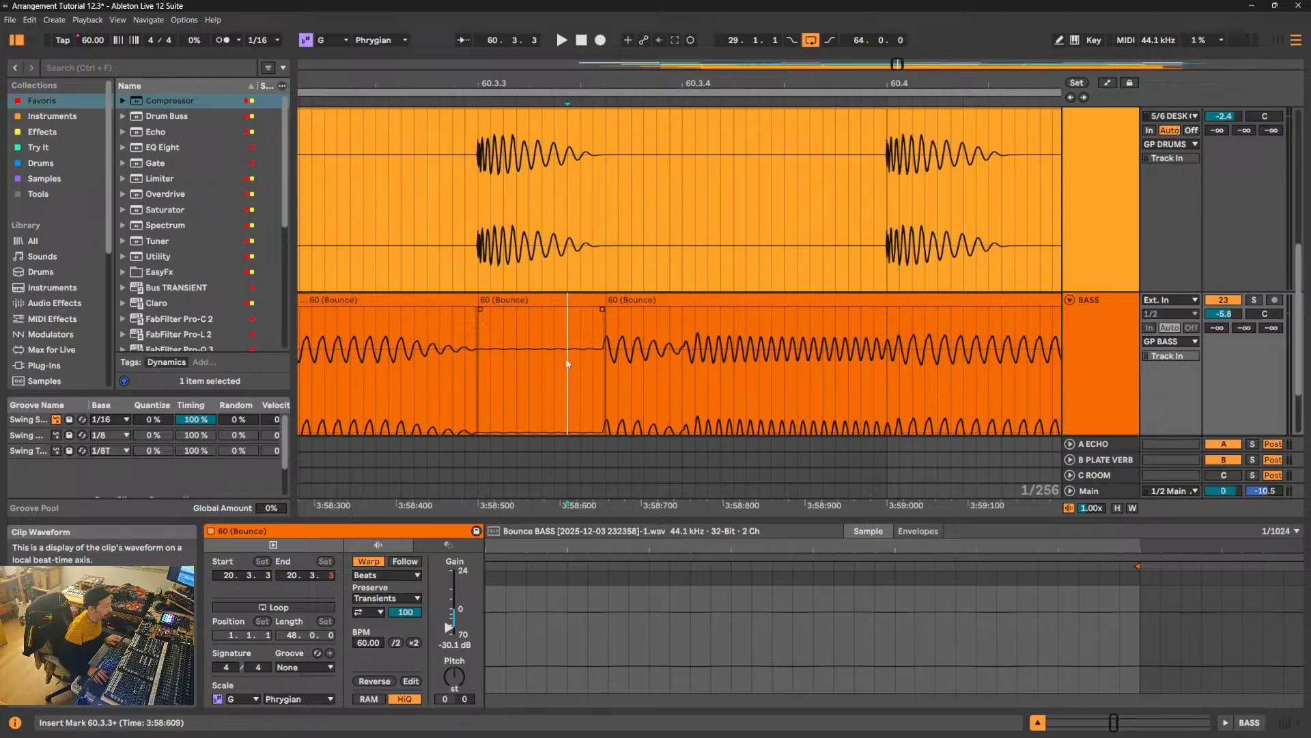
pyautogui.hotkey('ctrl', 'z')
pyautogui.hotkey('ctrl', 'z')
pyautogui.hotkey('ctrl', 'z')
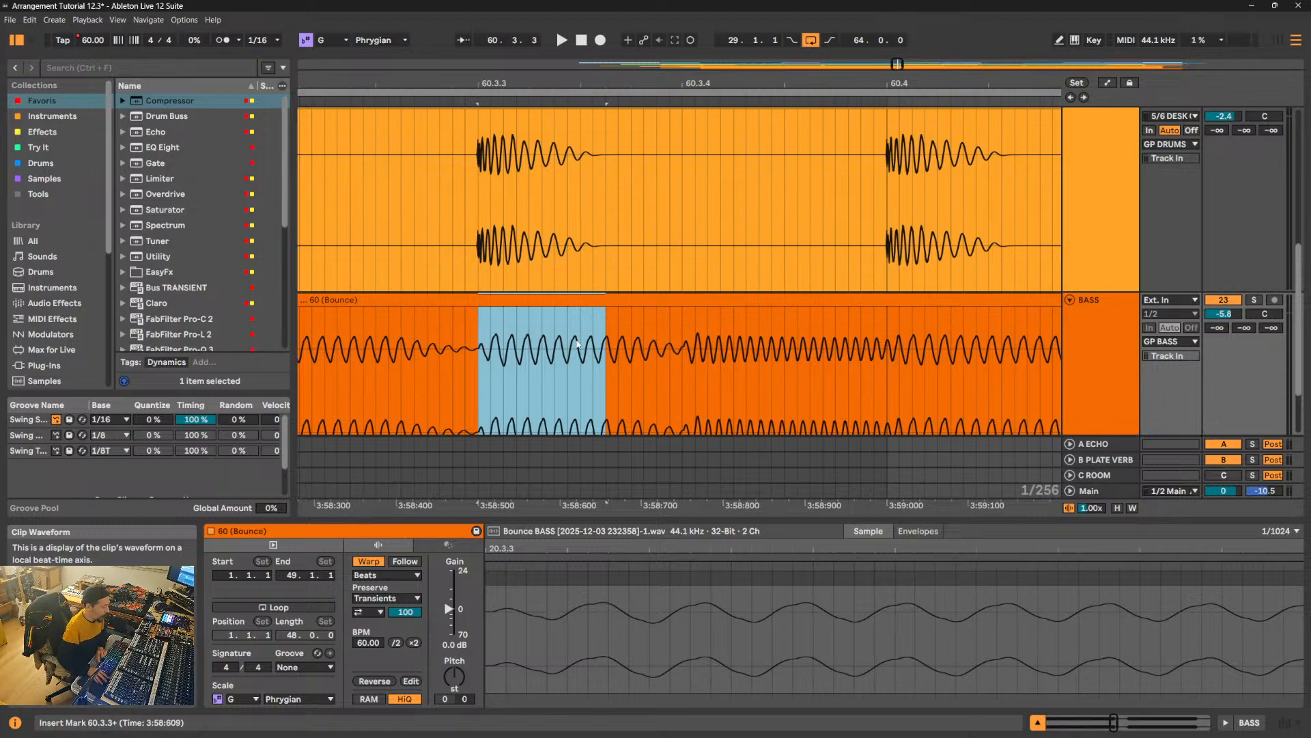
# - Split the selected bass section again with its gain at -7.9 dB, and try shaping long fades on it
pyautogui.hotkey('ctrl', 'e')
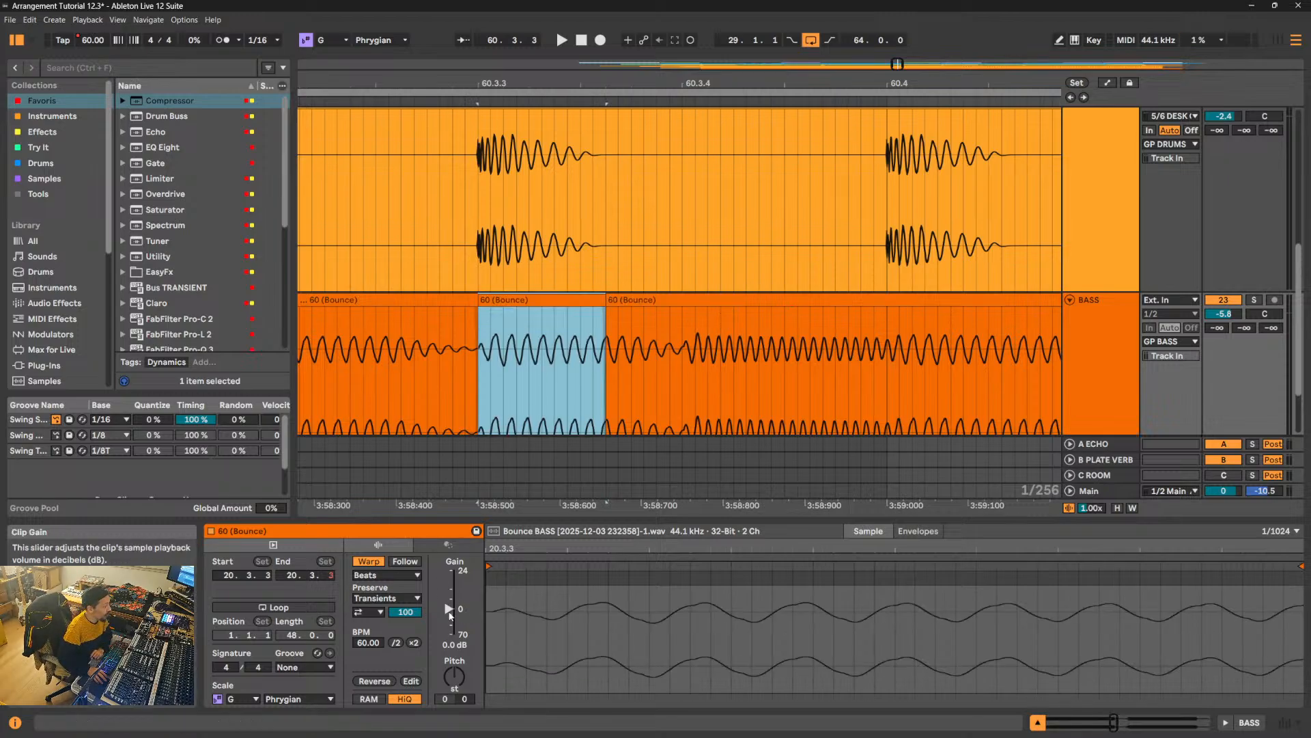
pyautogui.moveTo(449, 608); pyautogui.dragTo(448, 615)
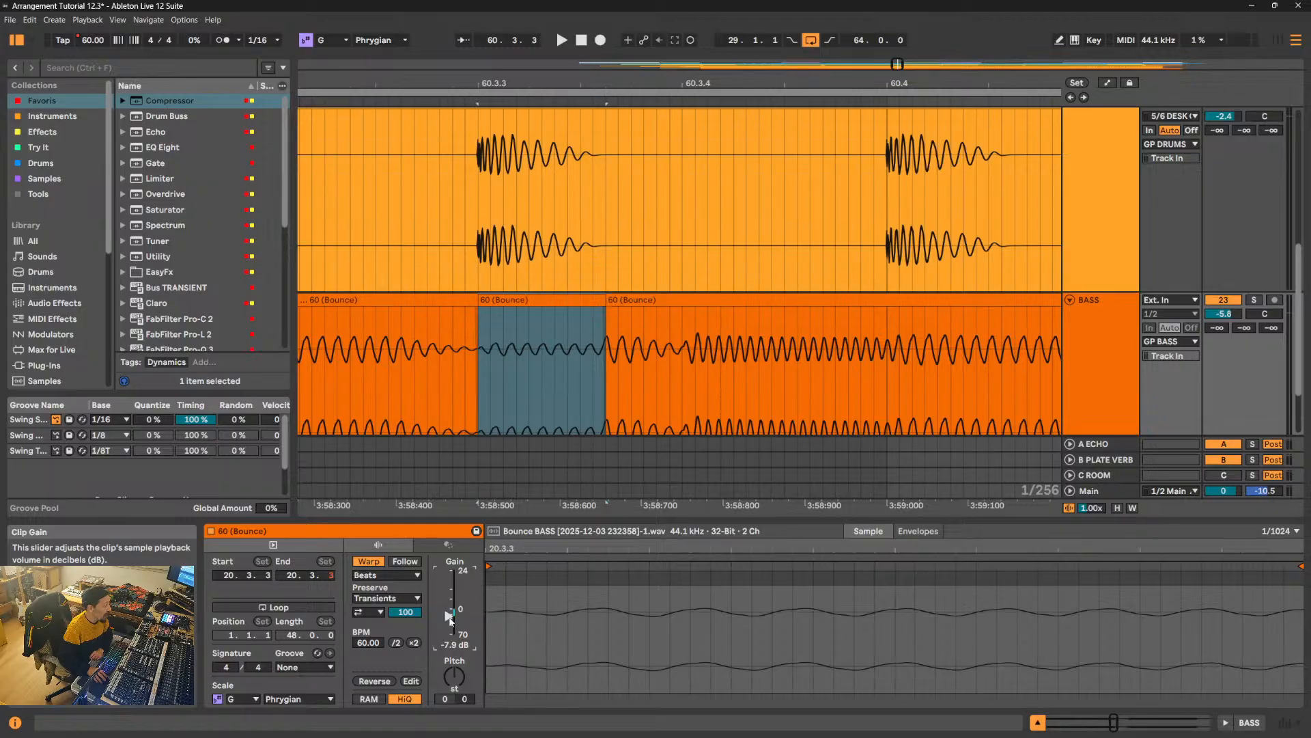
pyautogui.click(488, 414)
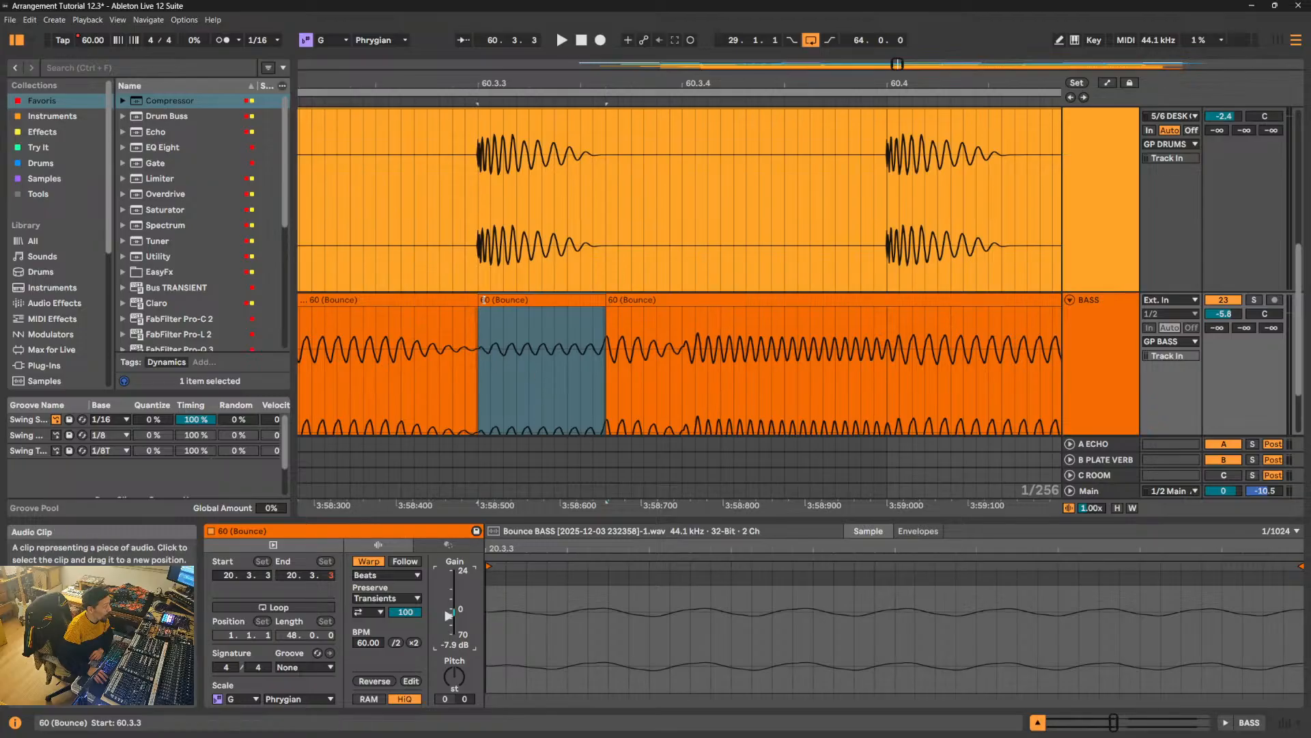
pyautogui.moveTo(479, 306); pyautogui.dragTo(561, 308)
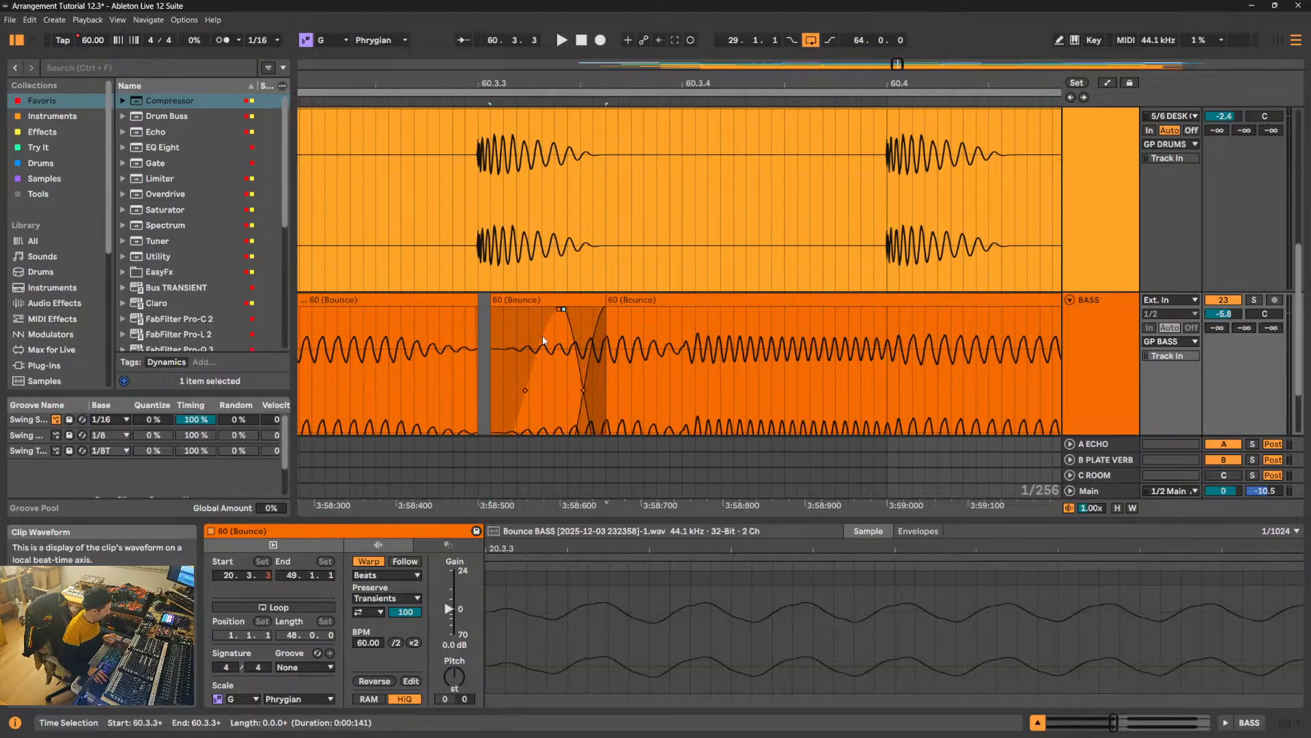
# - Undo the fade edits, the -7.9 dB gain change and the second split of the bass clip
pyautogui.hotkey('ctrl', 'z')
pyautogui.hotkey('ctrl', 'z')
pyautogui.hotkey('ctrl', 'z')
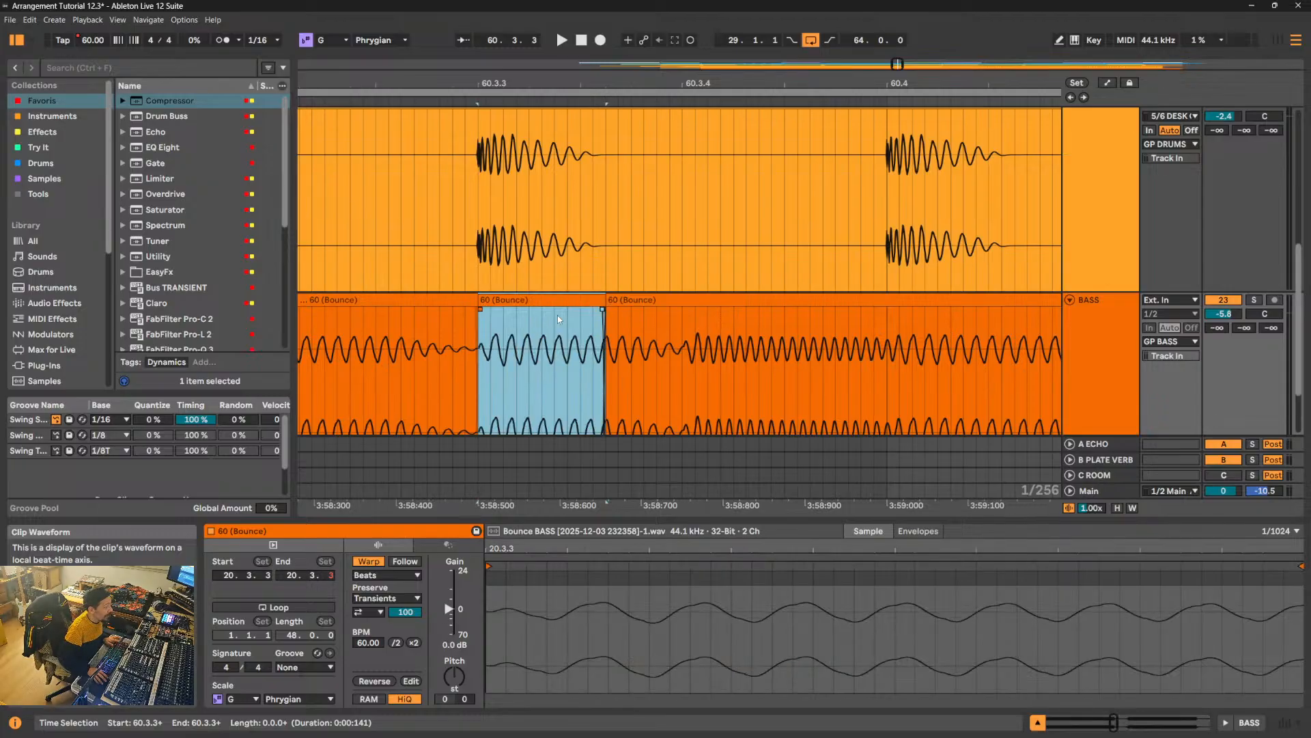
pyautogui.hotkey('ctrl', 'z')
pyautogui.hotkey('ctrl', 'z')
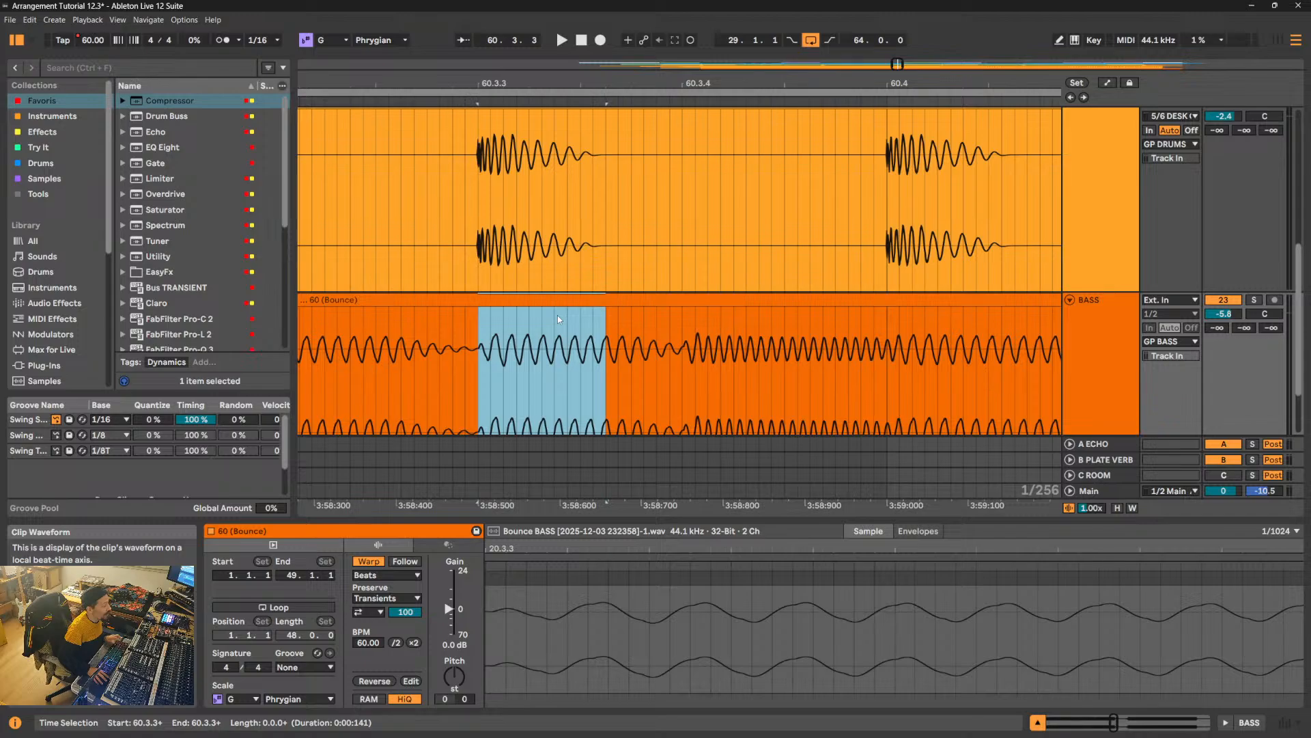
# - Examine the kick hit at 60.3.3 and its tail close up, and hide the clip view to show the full bass waveform
pyautogui.moveTo(506, 83); pyautogui.dragTo(506, 123)
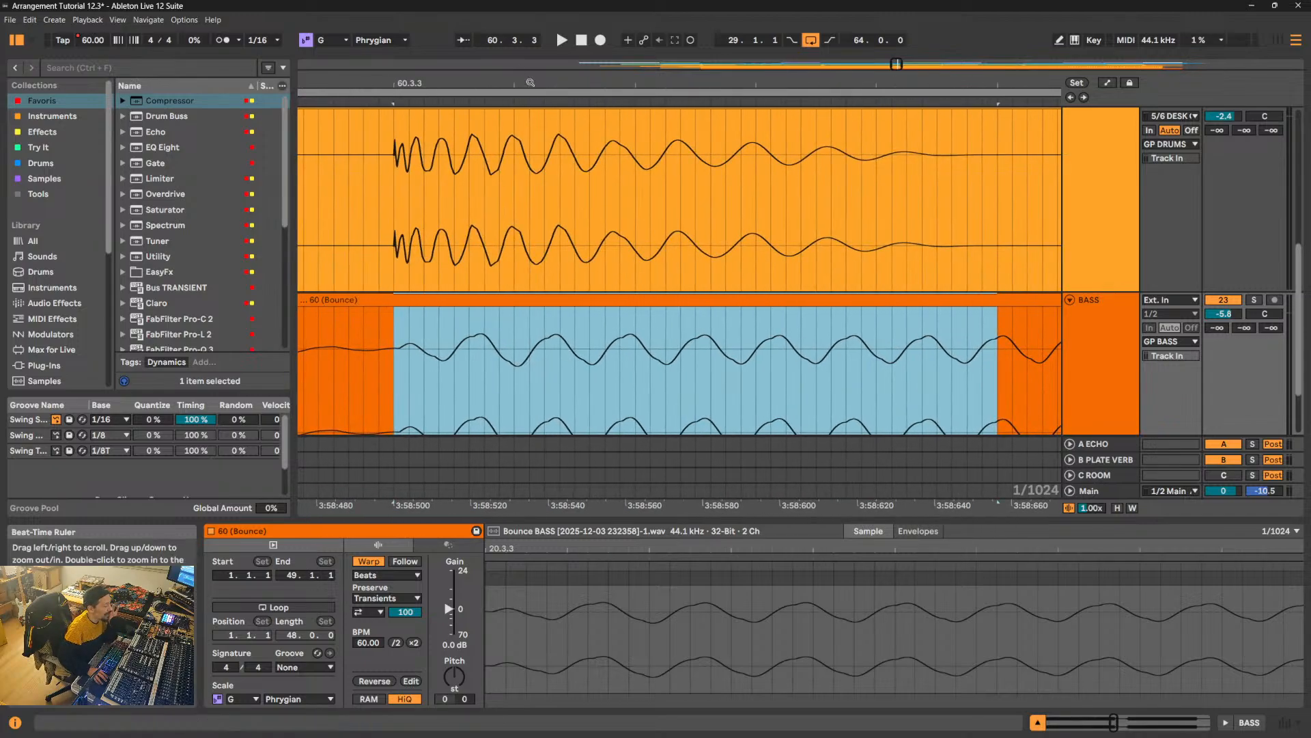
pyautogui.moveTo(393, 207); pyautogui.dragTo(921, 208)
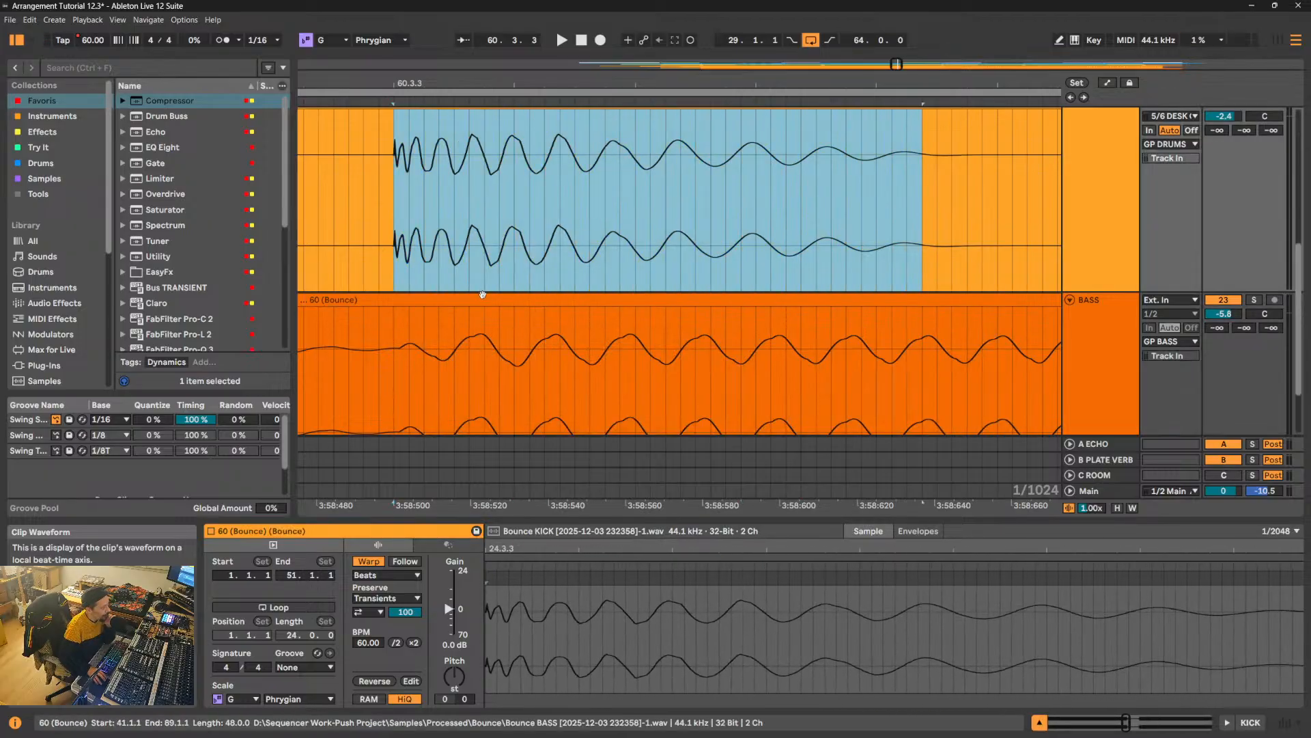
pyautogui.moveTo(559, 194); pyautogui.dragTo(924, 210)
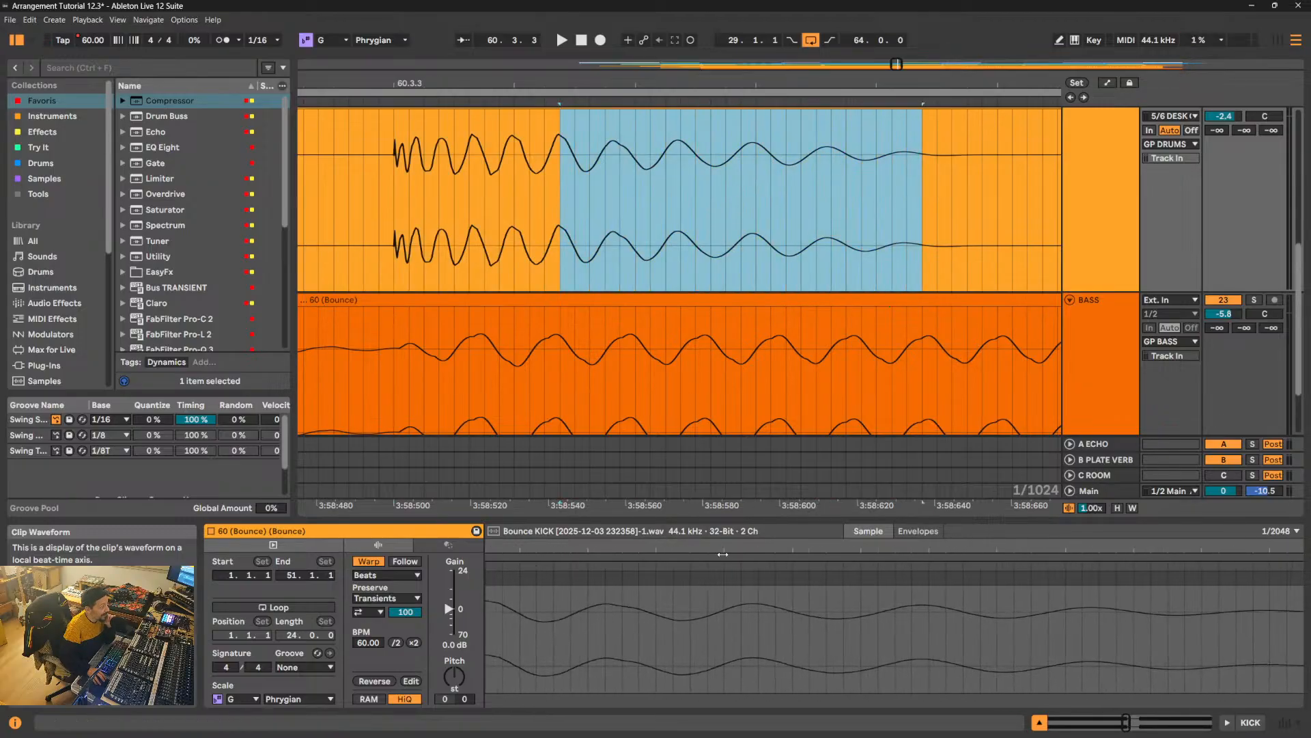
pyautogui.moveTo(726, 599); pyautogui.dragTo(729, 656)
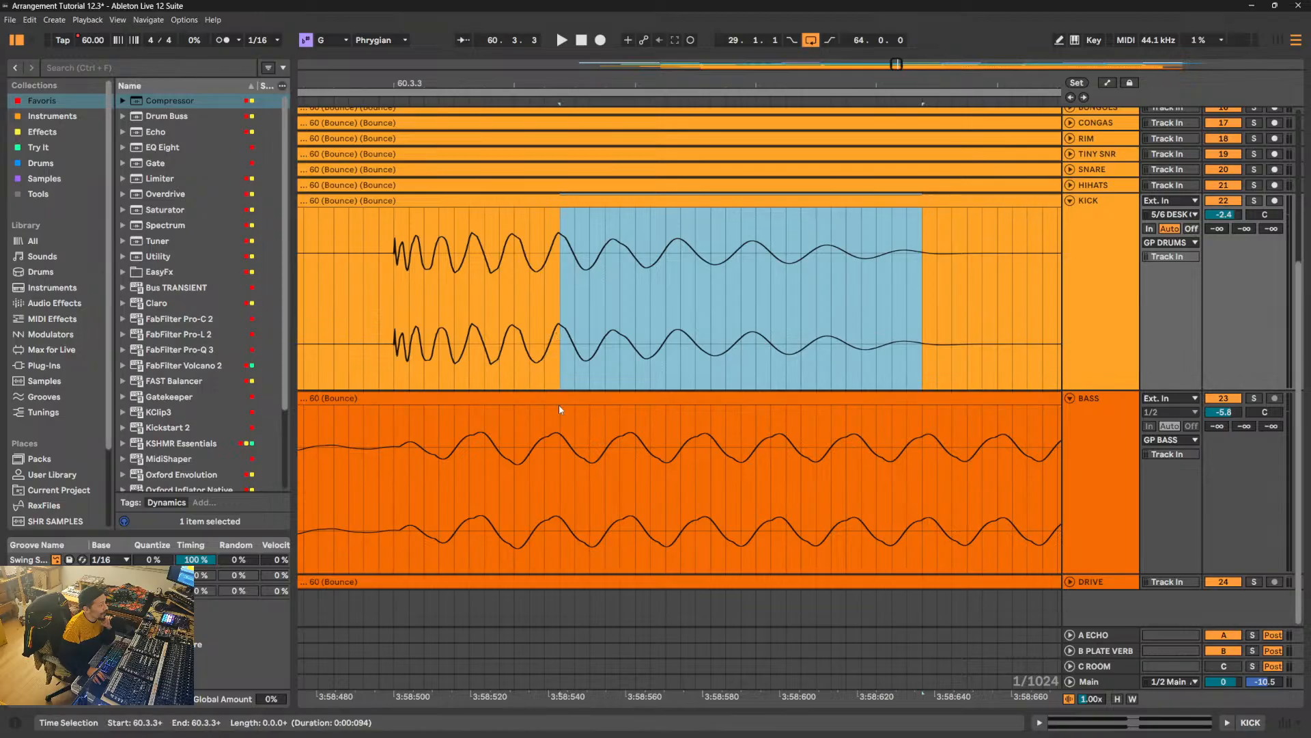
# - Compare individual wave cycles in the kick hit's tail with the bass waveform directly beneath them
pyautogui.click(556, 449)
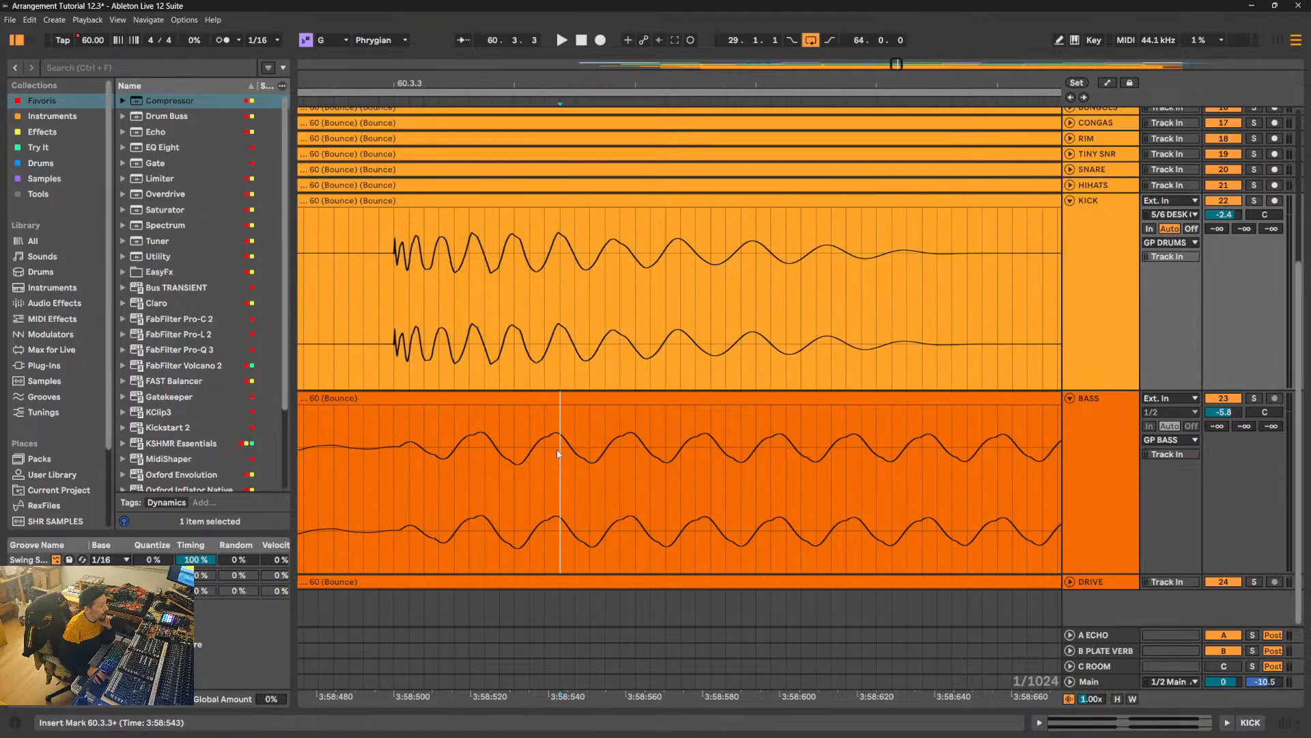
pyautogui.moveTo(566, 376); pyautogui.dragTo(616, 367)
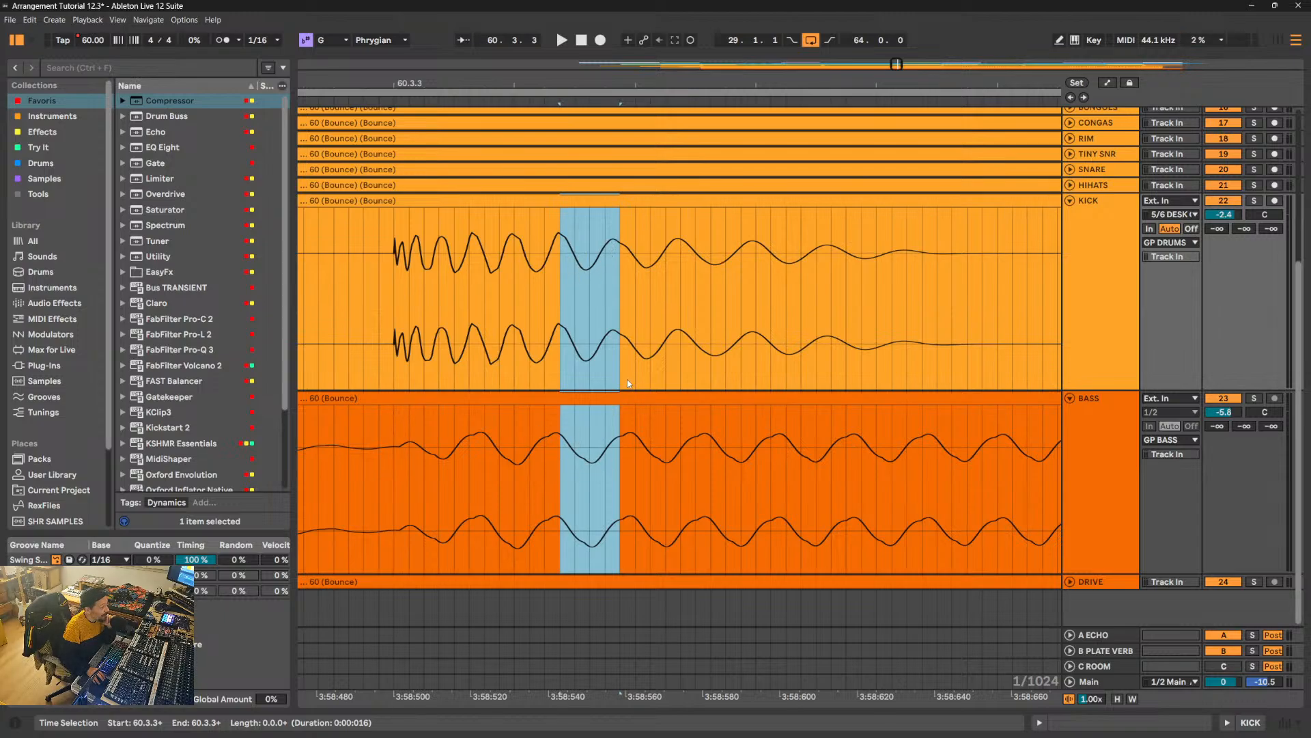
pyautogui.moveTo(624, 371); pyautogui.dragTo(705, 363)
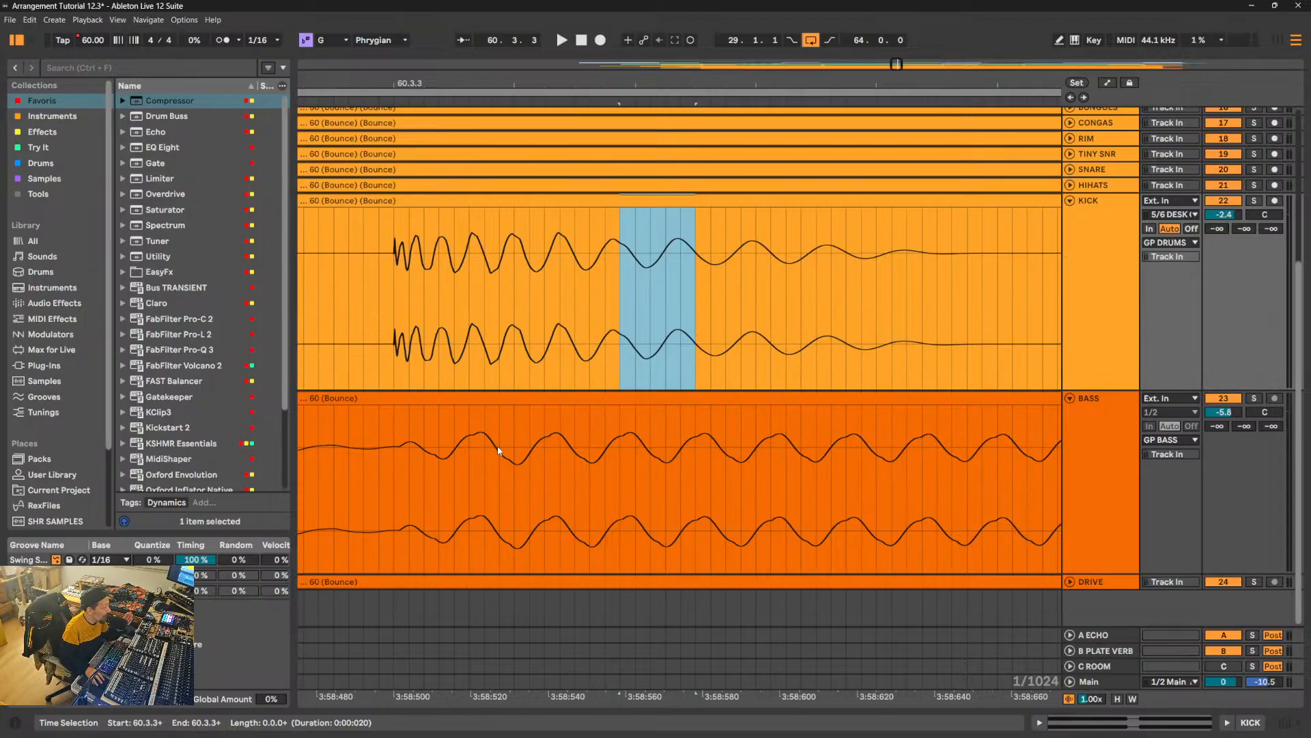
pyautogui.click(631, 313)
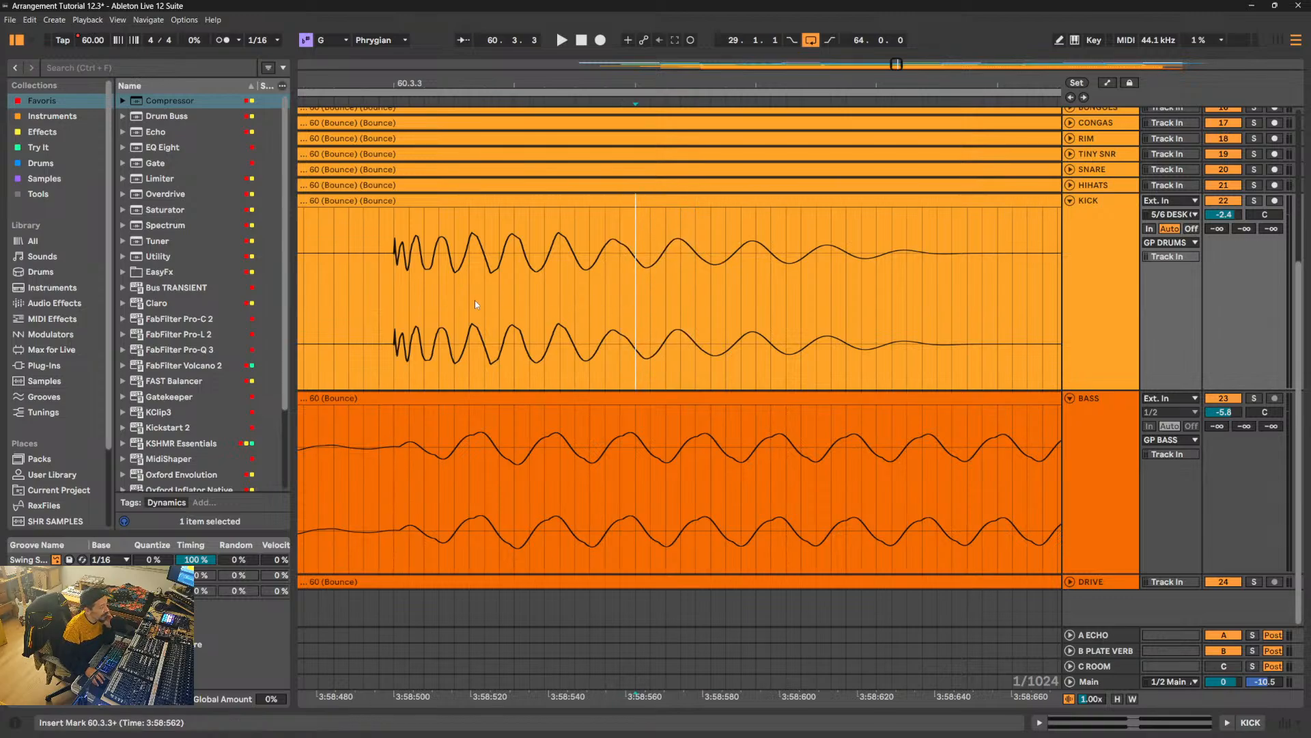
pyautogui.moveTo(394, 305); pyautogui.dragTo(958, 301)
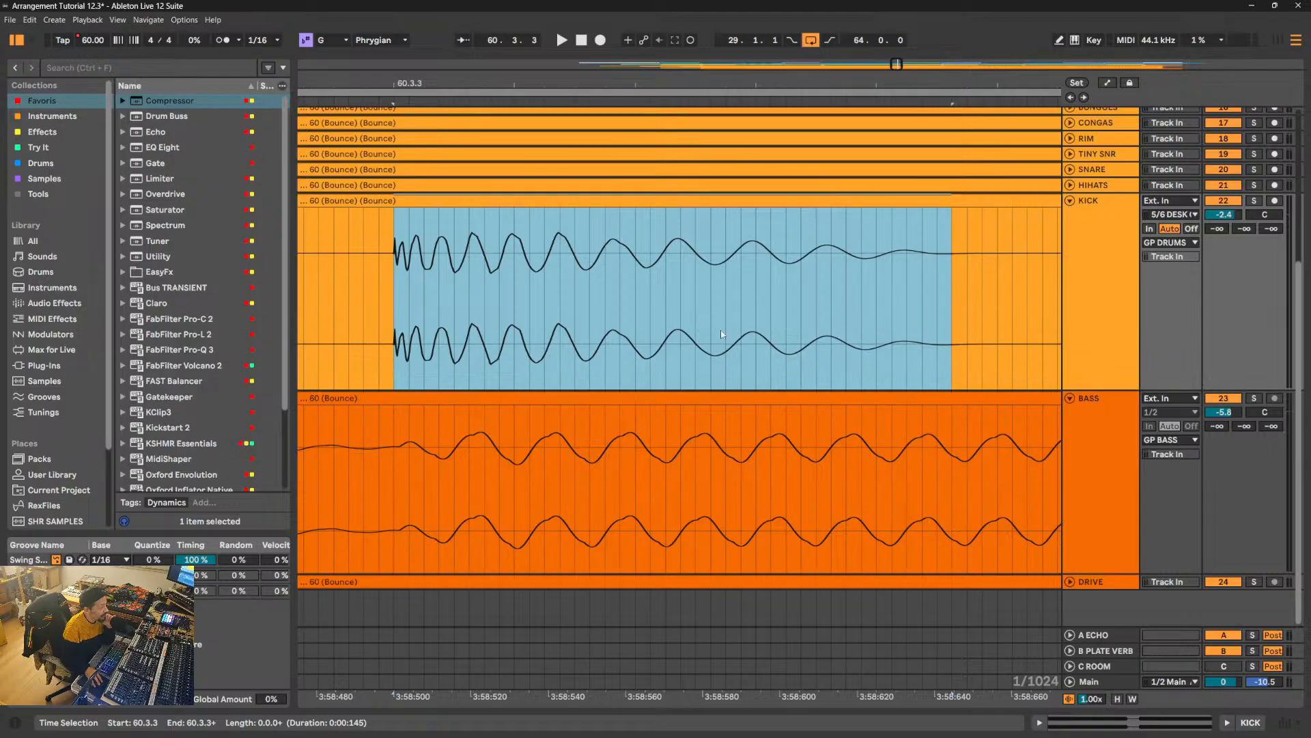
pyautogui.click(817, 315)
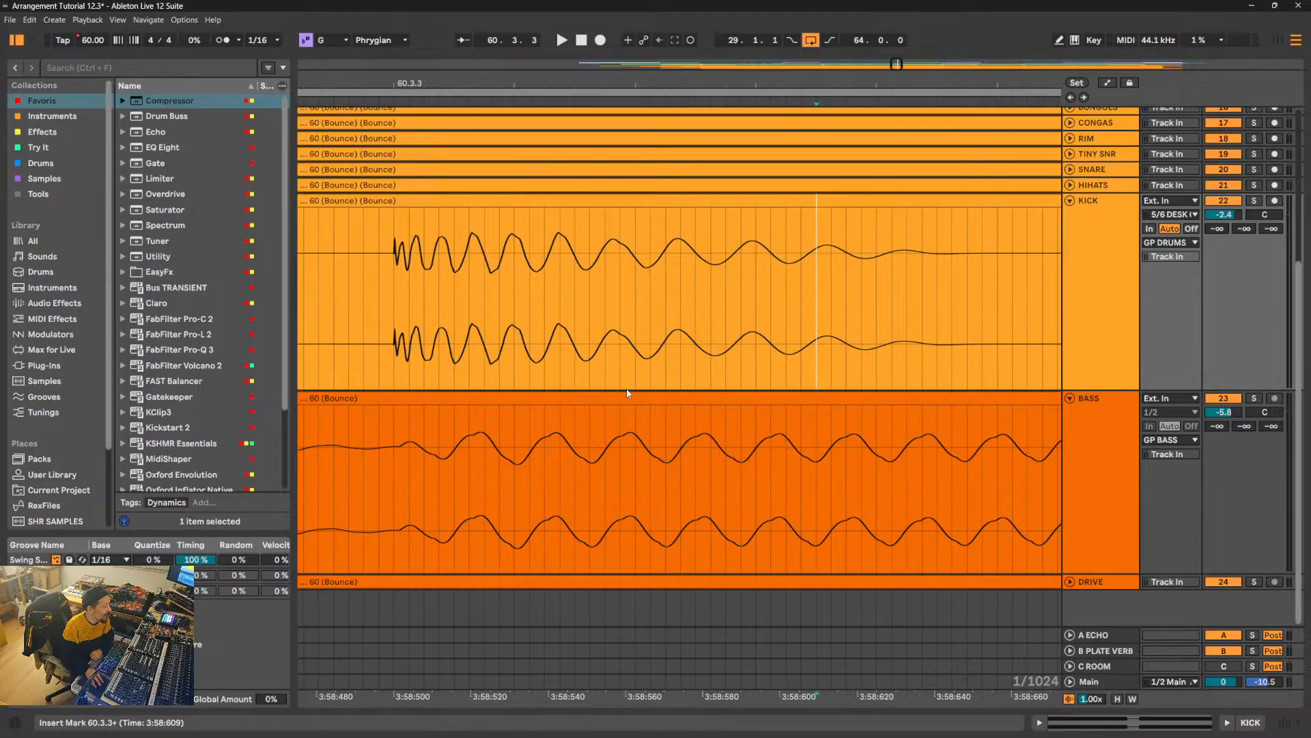
pyautogui.moveTo(614, 375); pyautogui.dragTo(678, 403)
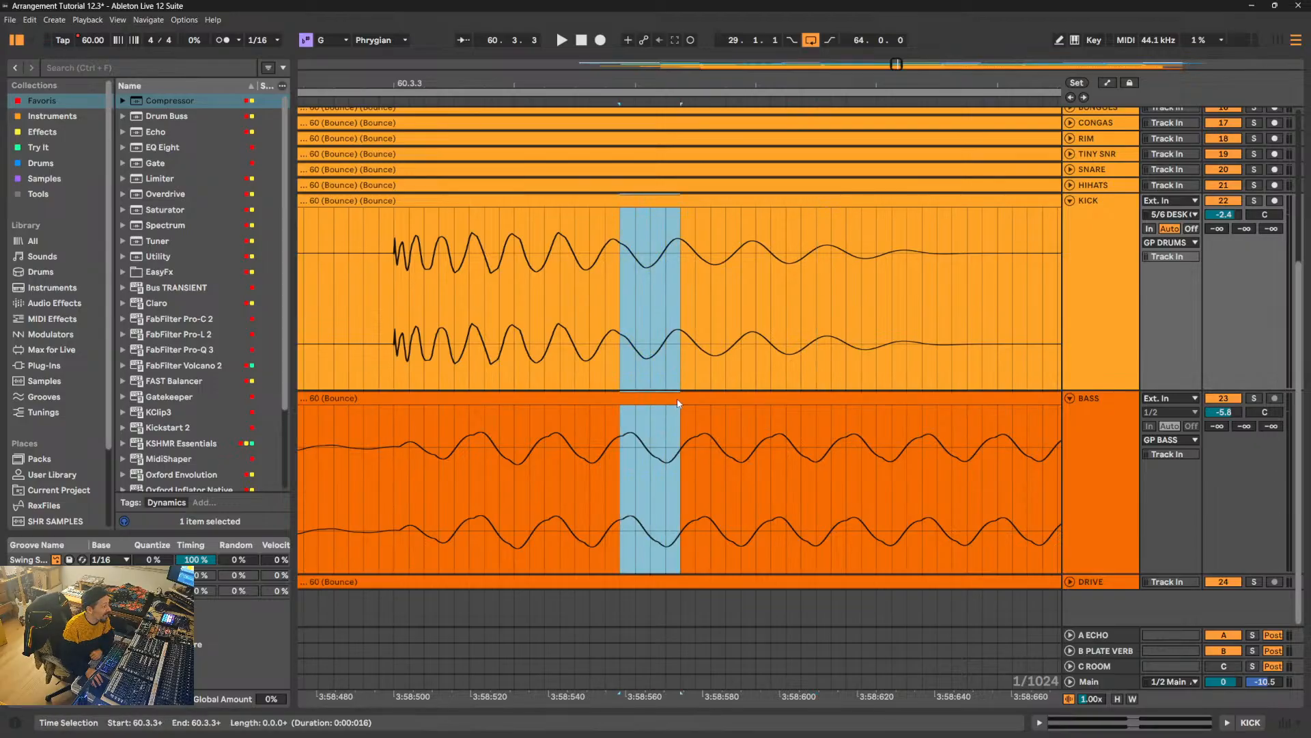
# - Try shifting a short bass section just after 60.3.3 slightly later against the kick's wave cycles, and undo the move
pyautogui.moveTo(575, 454); pyautogui.dragTo(710, 437)
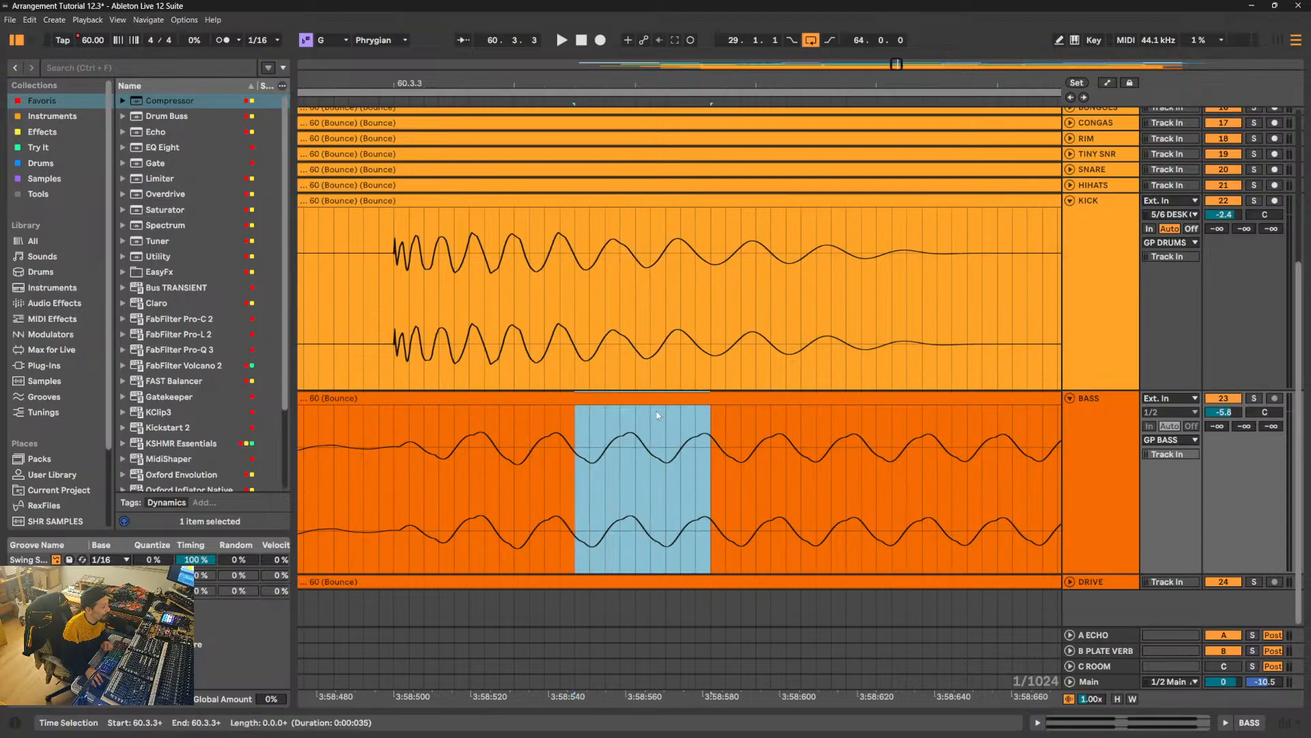
pyautogui.moveTo(646, 399); pyautogui.dragTo(662, 401)
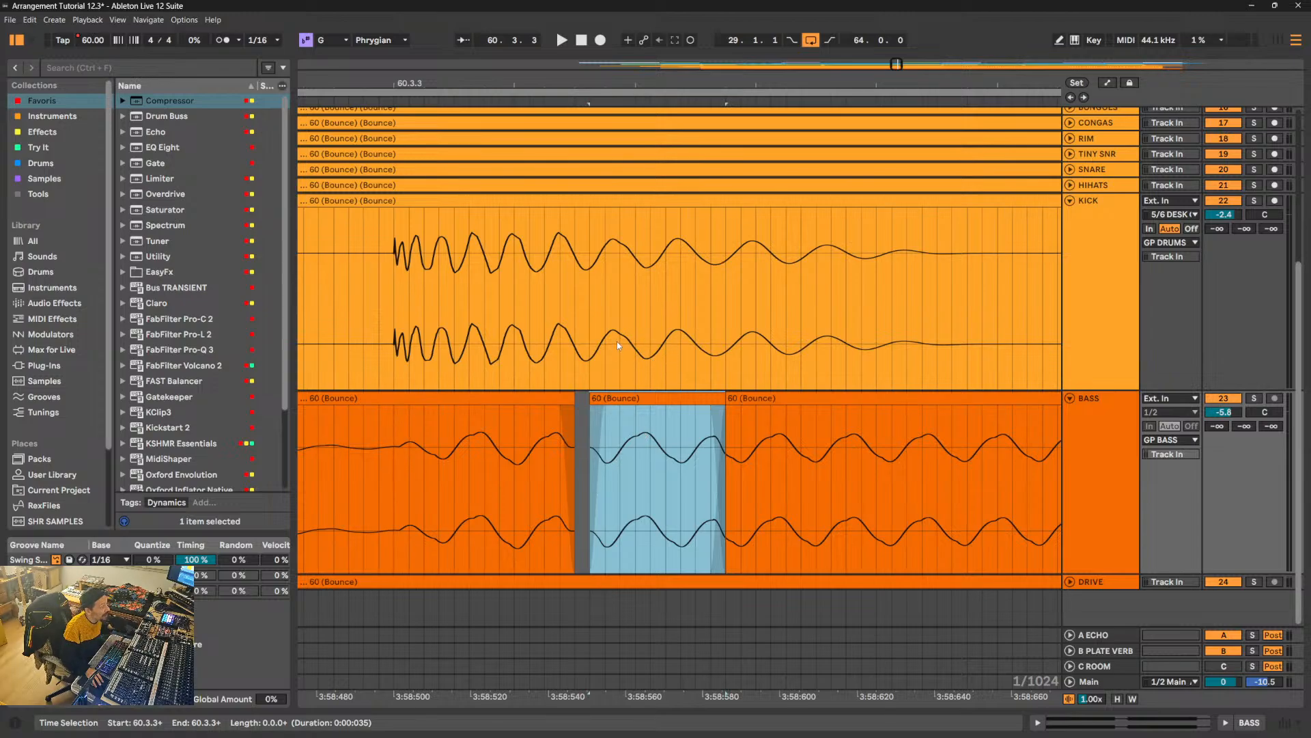
pyautogui.moveTo(620, 449)
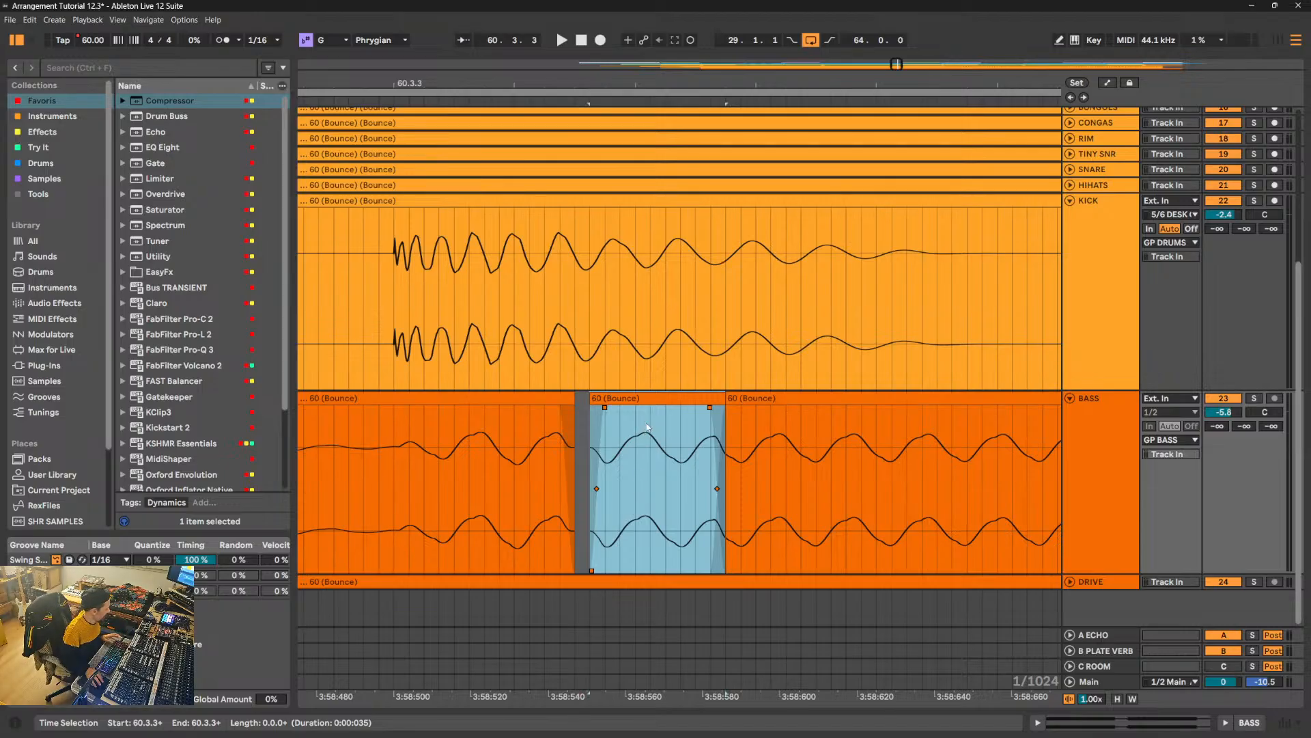
pyautogui.hotkey('ctrl', 'z')
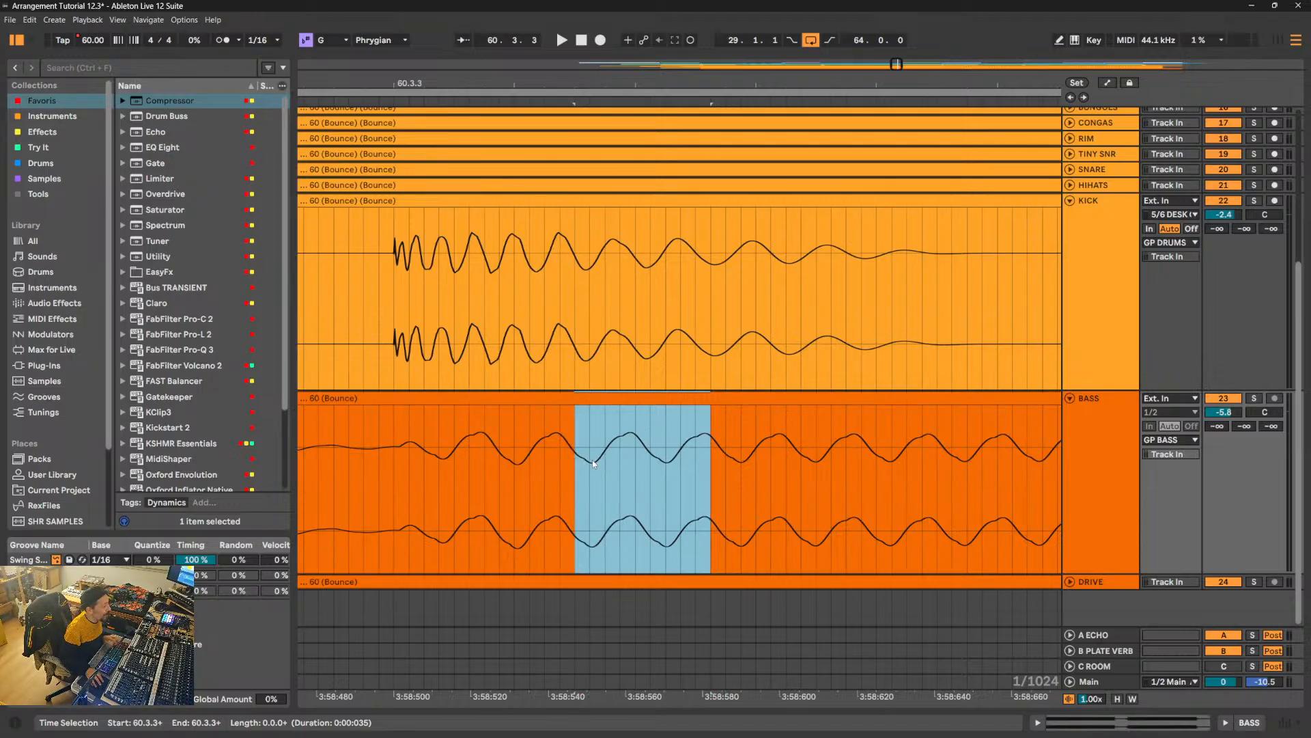
# - Place the insert marker at 60.3.3 on the BASS track and reduce the KICK track's height in a wider view
pyautogui.click(531, 469)
pyautogui.click(394, 449)
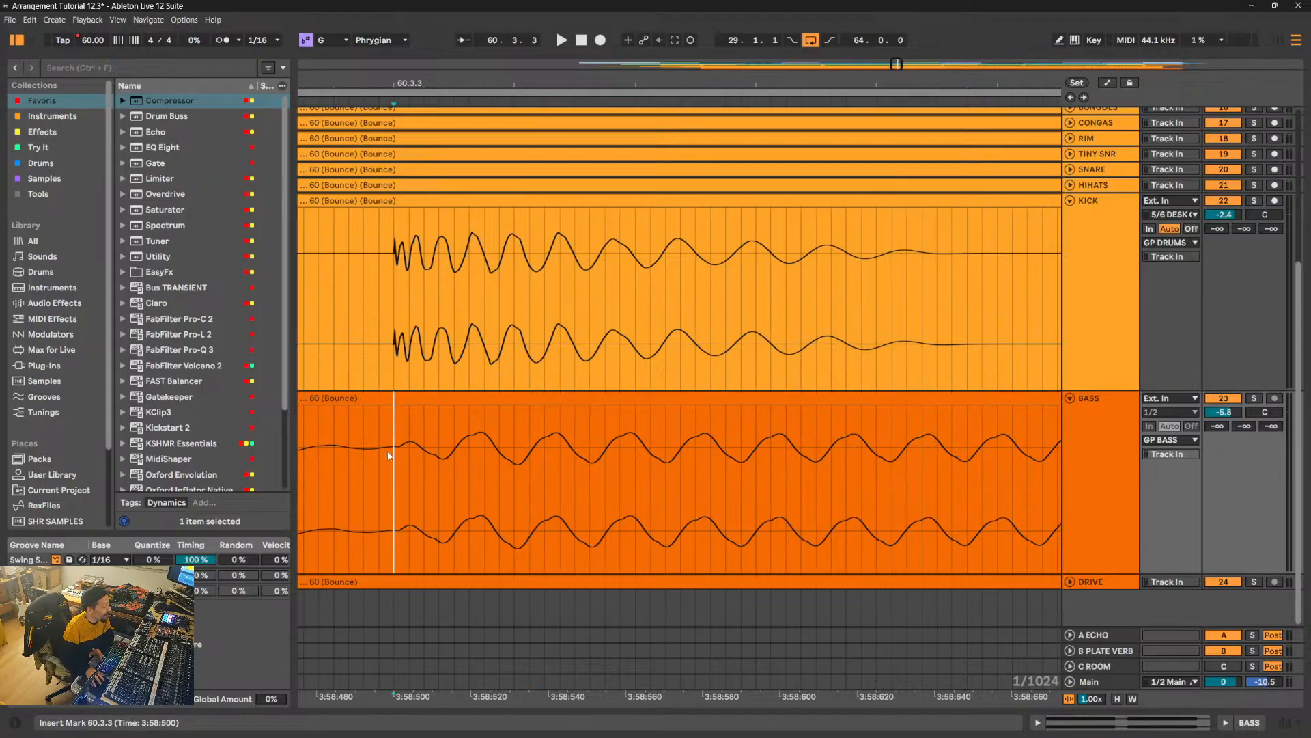
pyautogui.moveTo(681, 83); pyautogui.dragTo(681, 10)
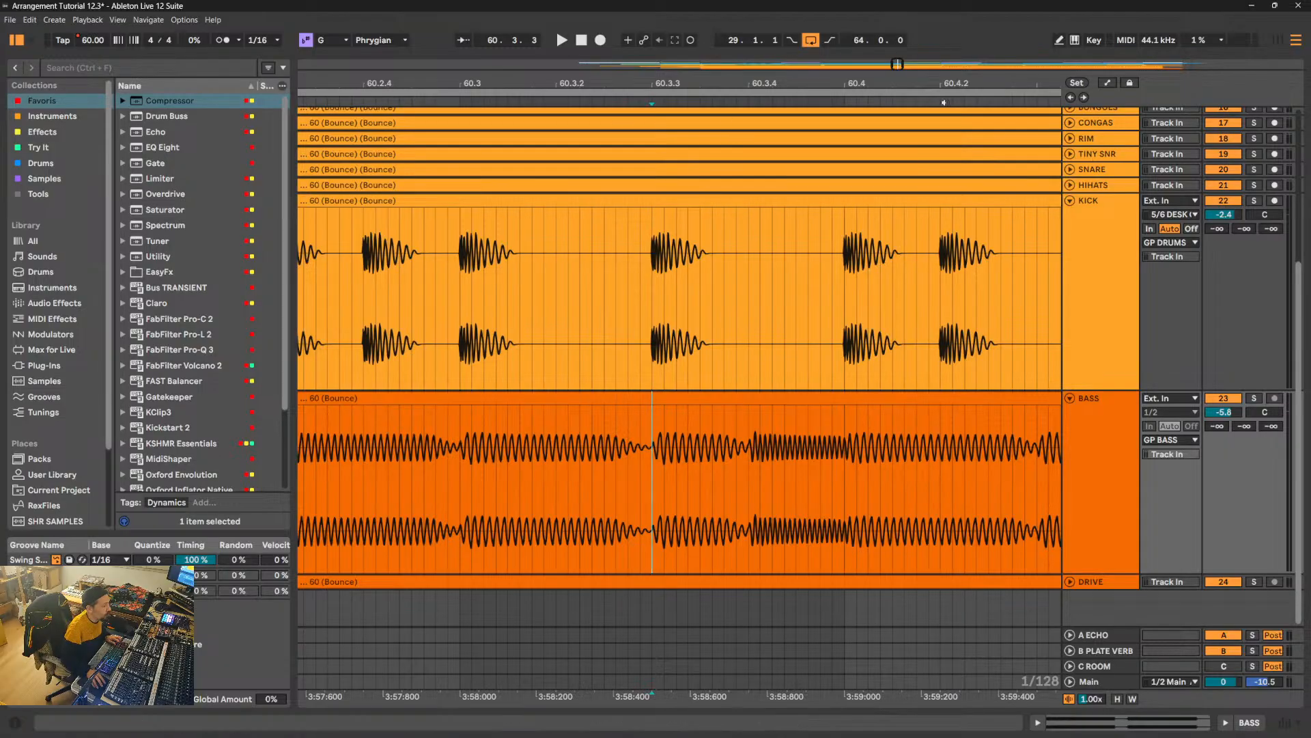
pyautogui.moveTo(1097, 391); pyautogui.dragTo(1097, 293)
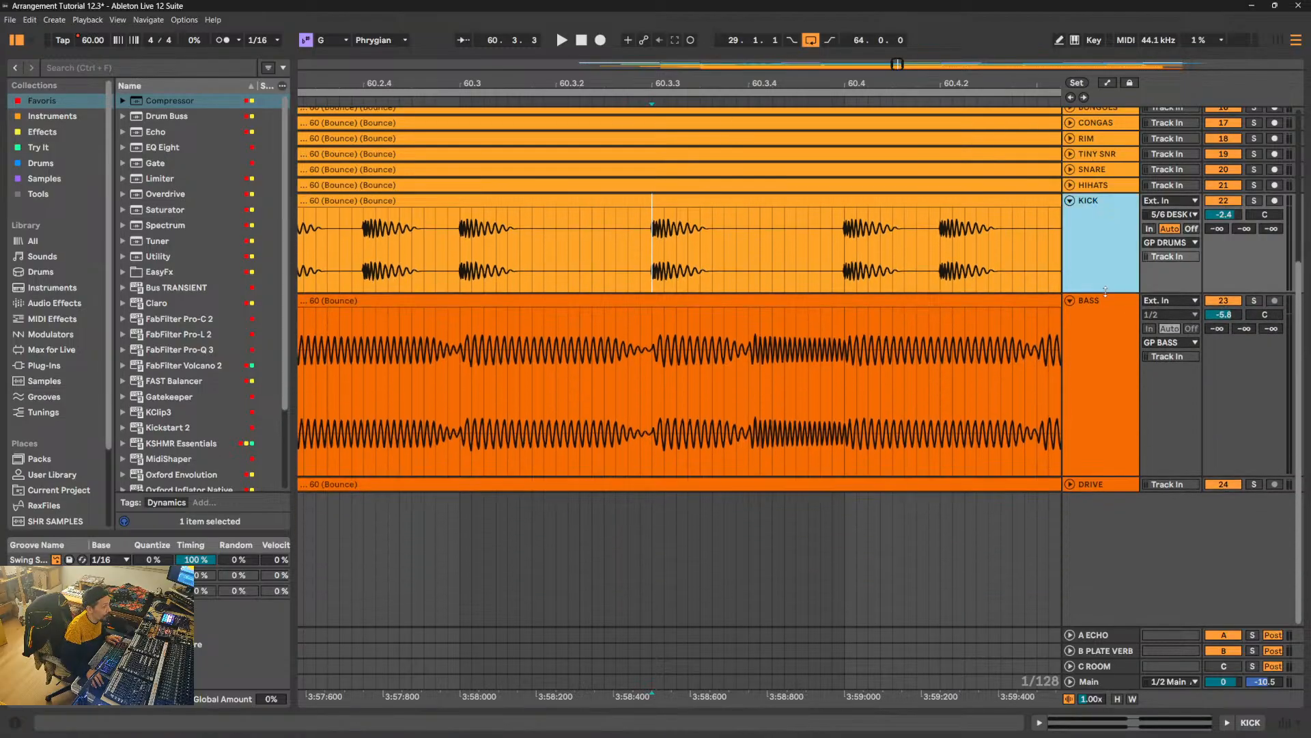
# - Reduce the BASS track's height to about that of the KICK track above it
pyautogui.click(1098, 394)
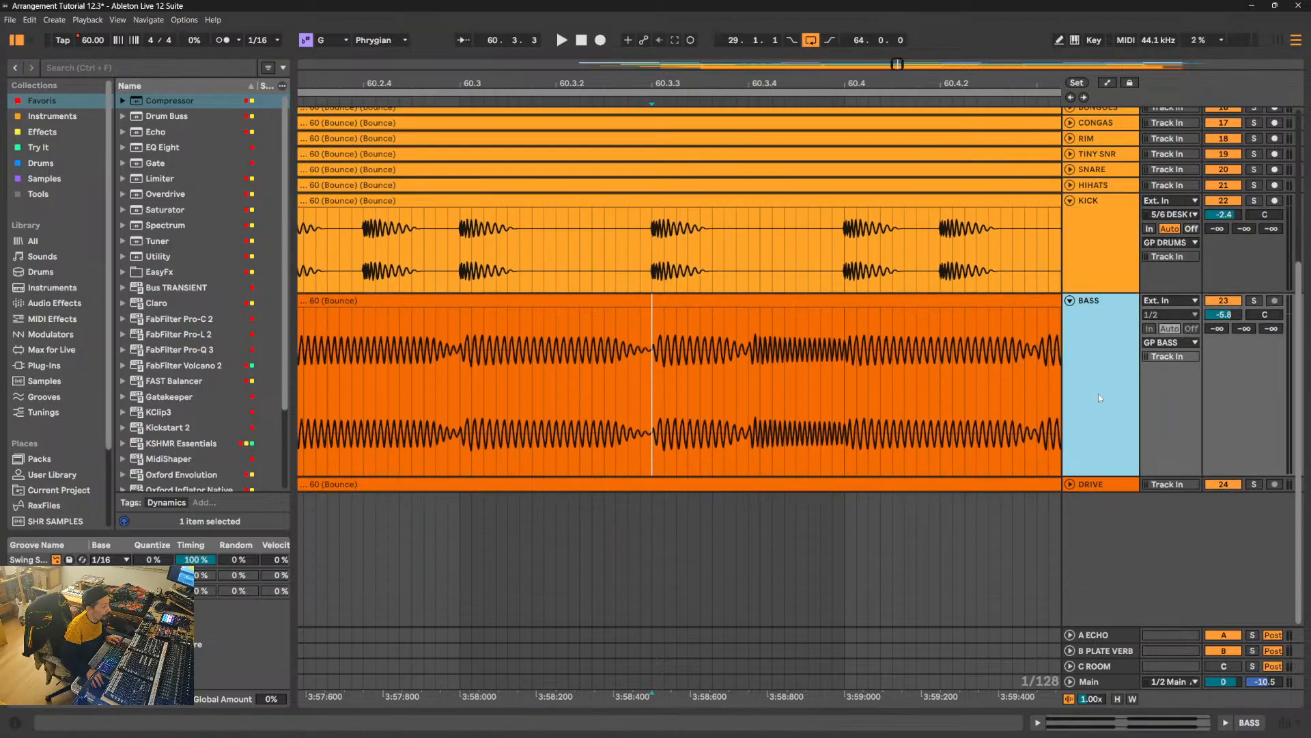
pyautogui.click(1120, 478)
pyautogui.click(1120, 453)
pyautogui.moveTo(1120, 475); pyautogui.dragTo(1120, 391)
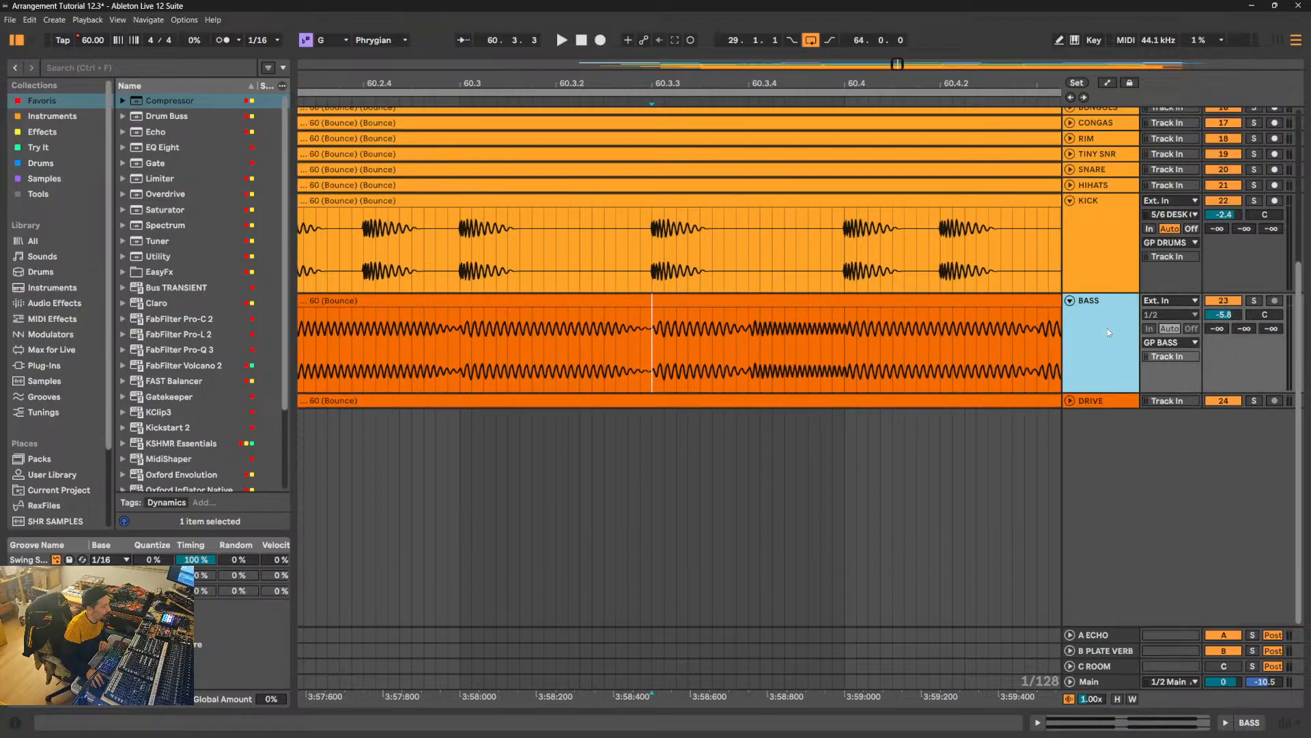
# - Solo the BASS track and listen to it from 60.3.3 and from bar 66 in a zoomed-out view
pyautogui.click(1260, 304)
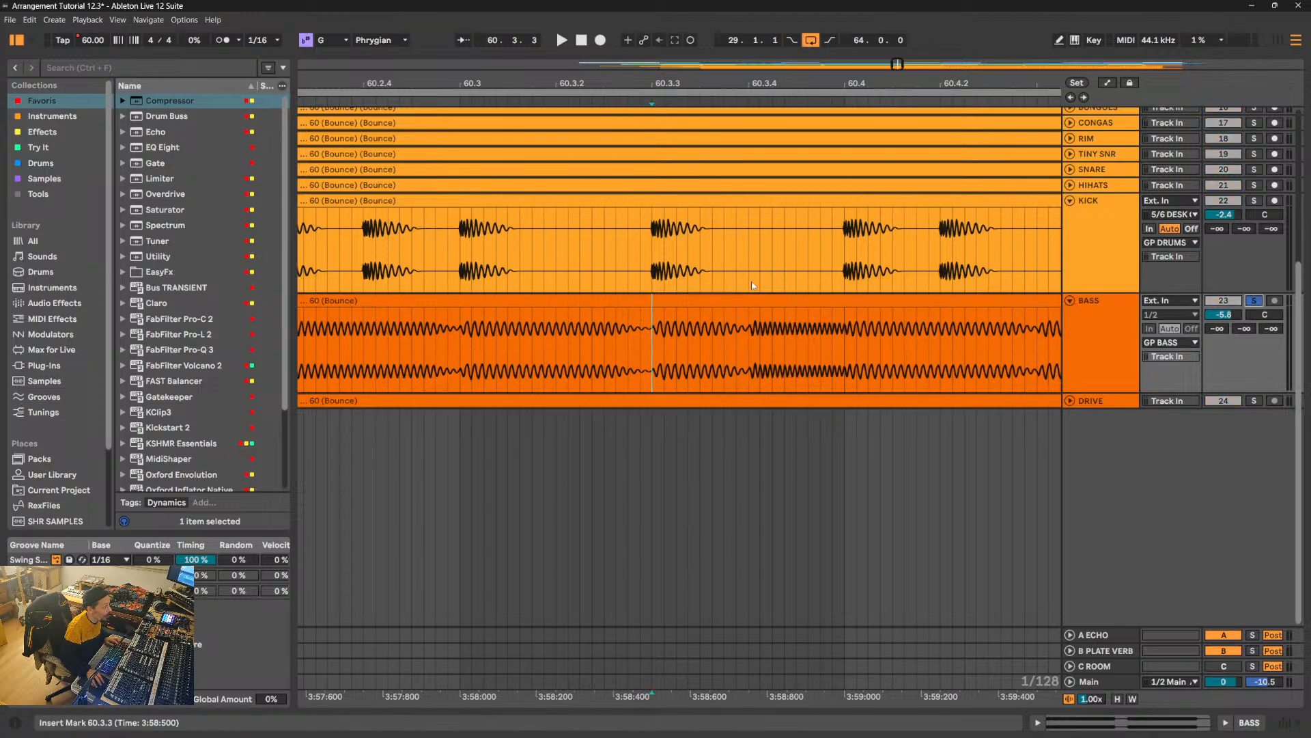
pyautogui.press('space')
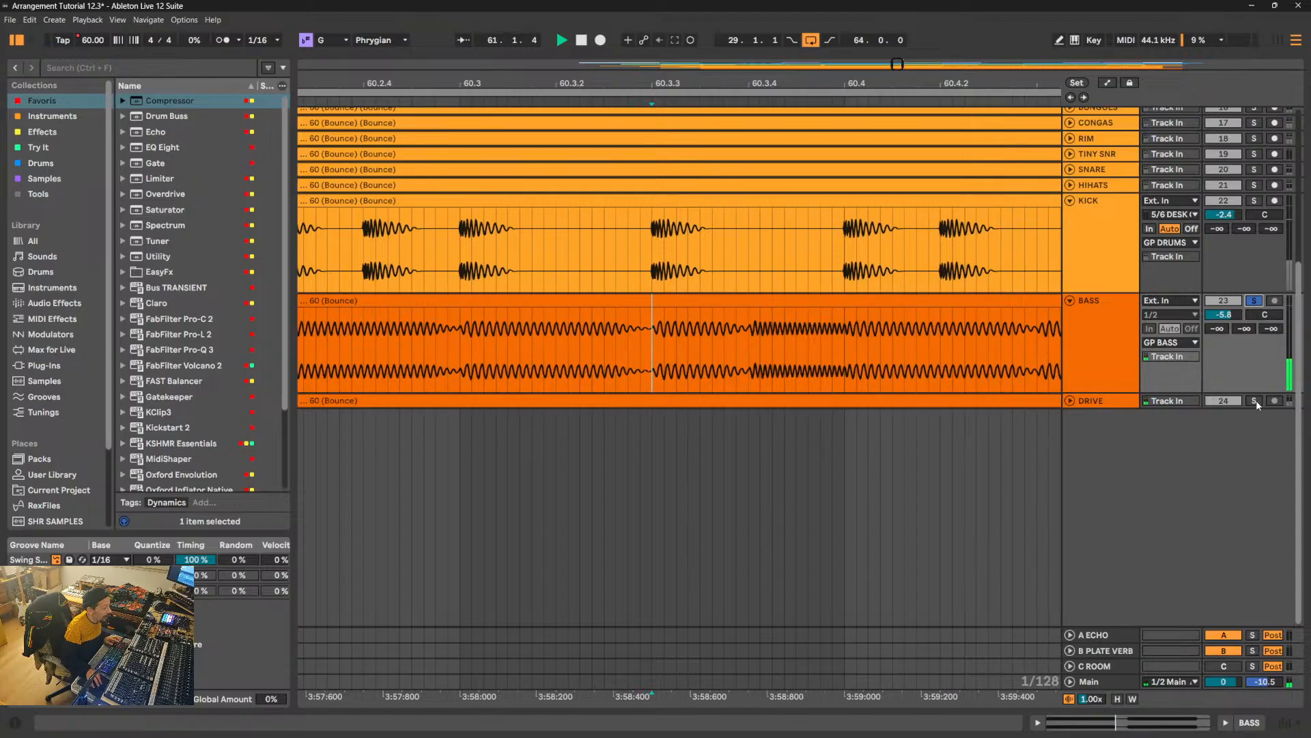
pyautogui.press('space')
pyautogui.moveTo(608, 85); pyautogui.dragTo(531, 14)
pyautogui.press('space')
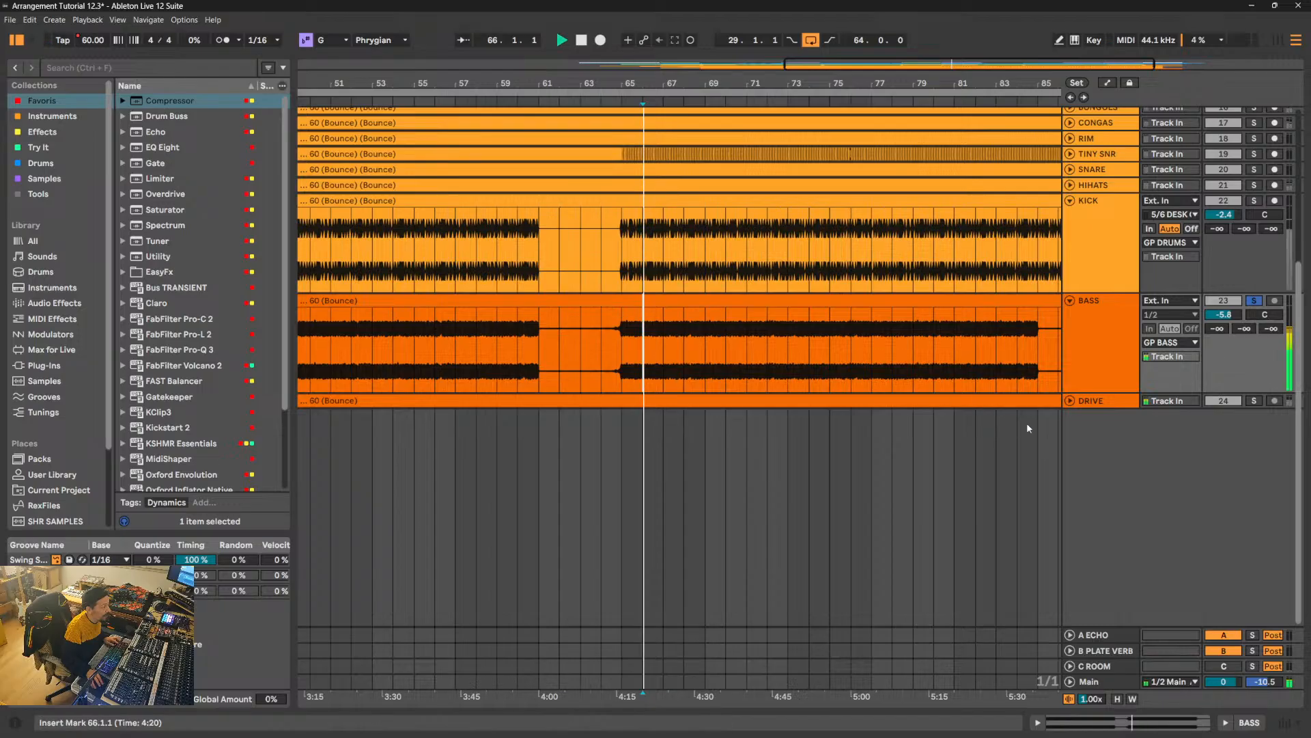
# - Unfold and enlarge the DRIVE track, and audition it soloed together with BASS and on its own
pyautogui.click(1070, 401)
pyautogui.click(1118, 413)
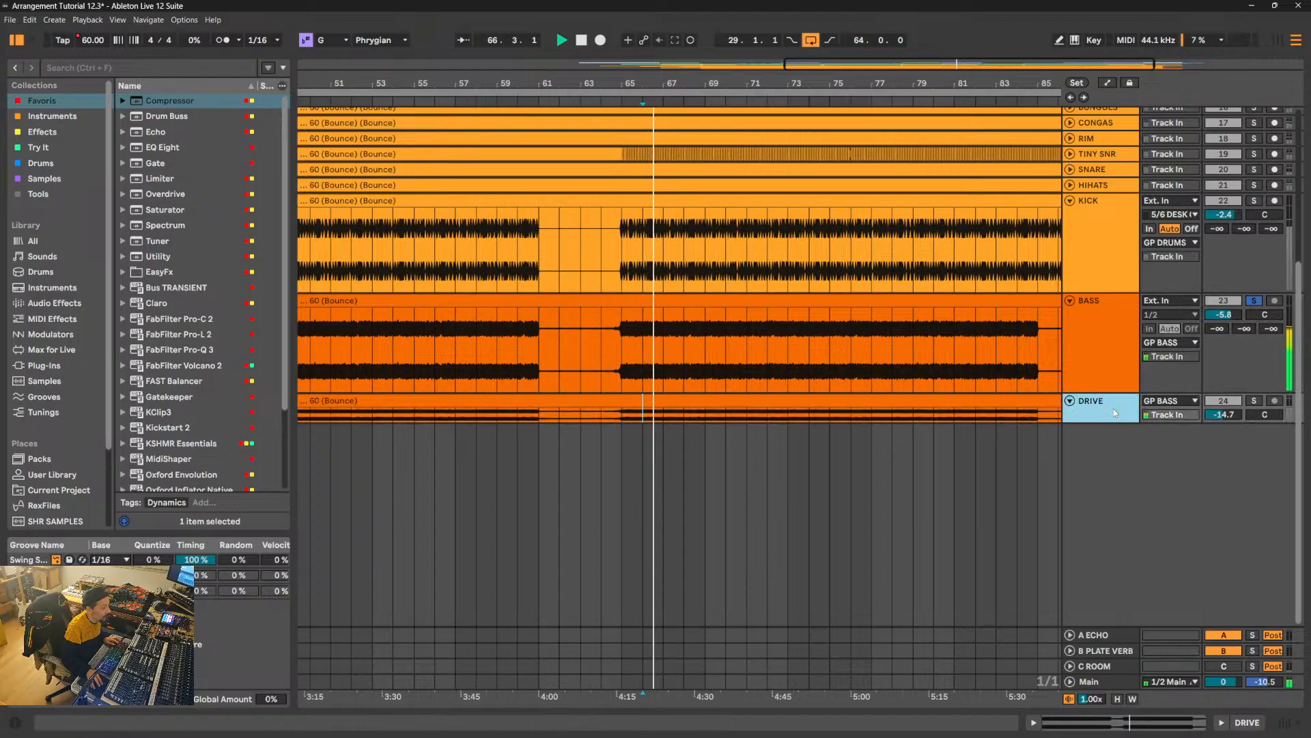
pyautogui.moveTo(1113, 423); pyautogui.dragTo(1114, 506)
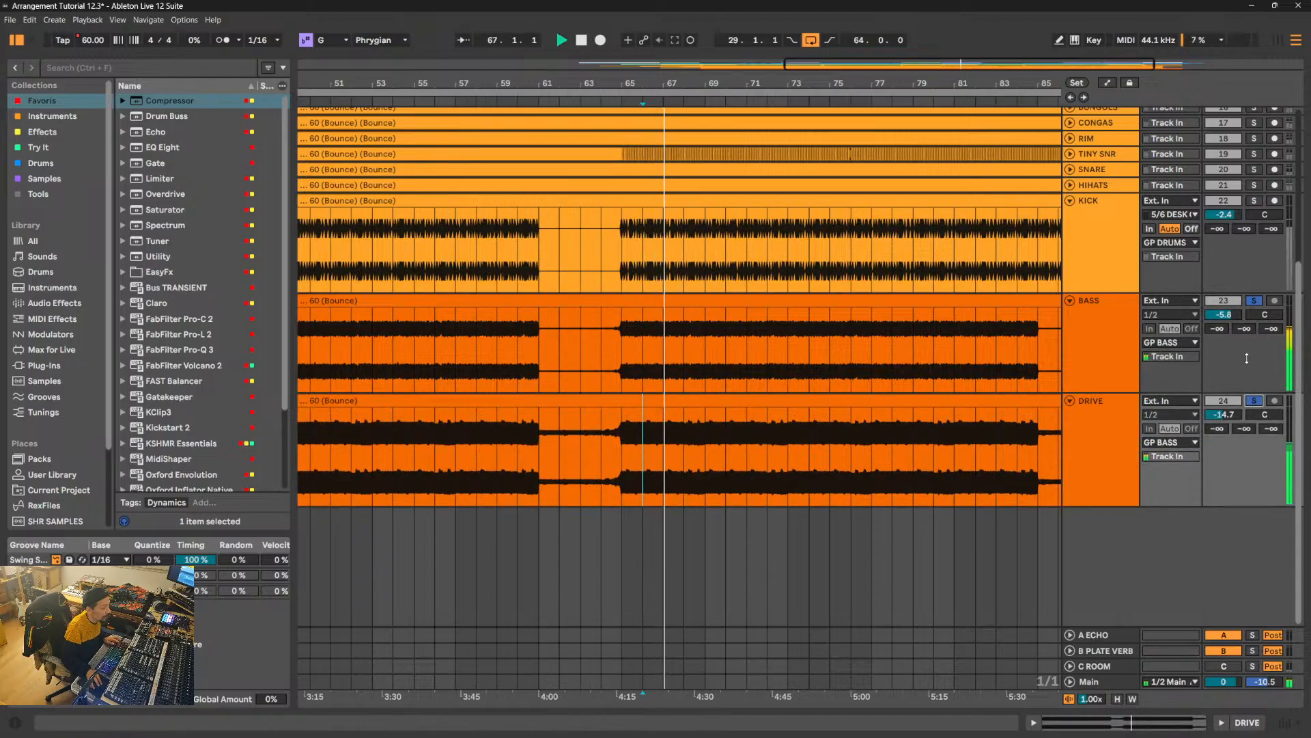
pyautogui.click(1255, 401)
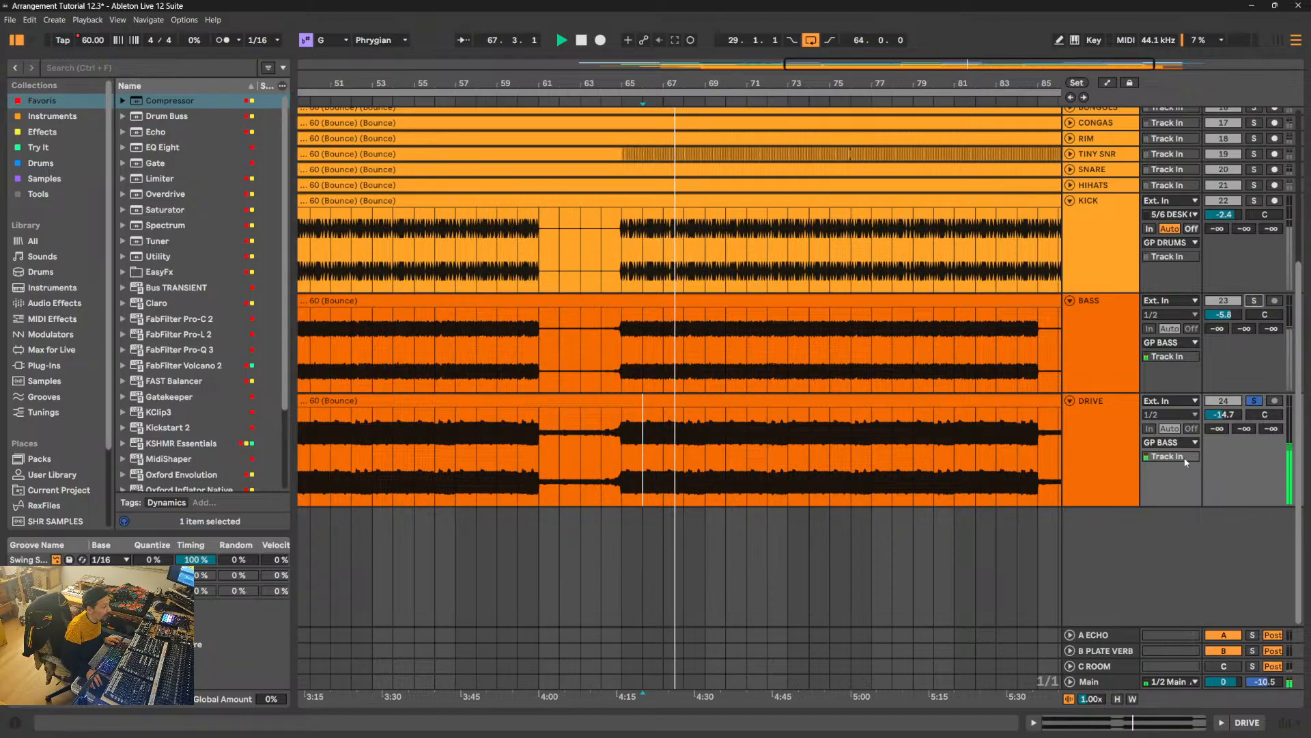
pyautogui.click(1253, 401)
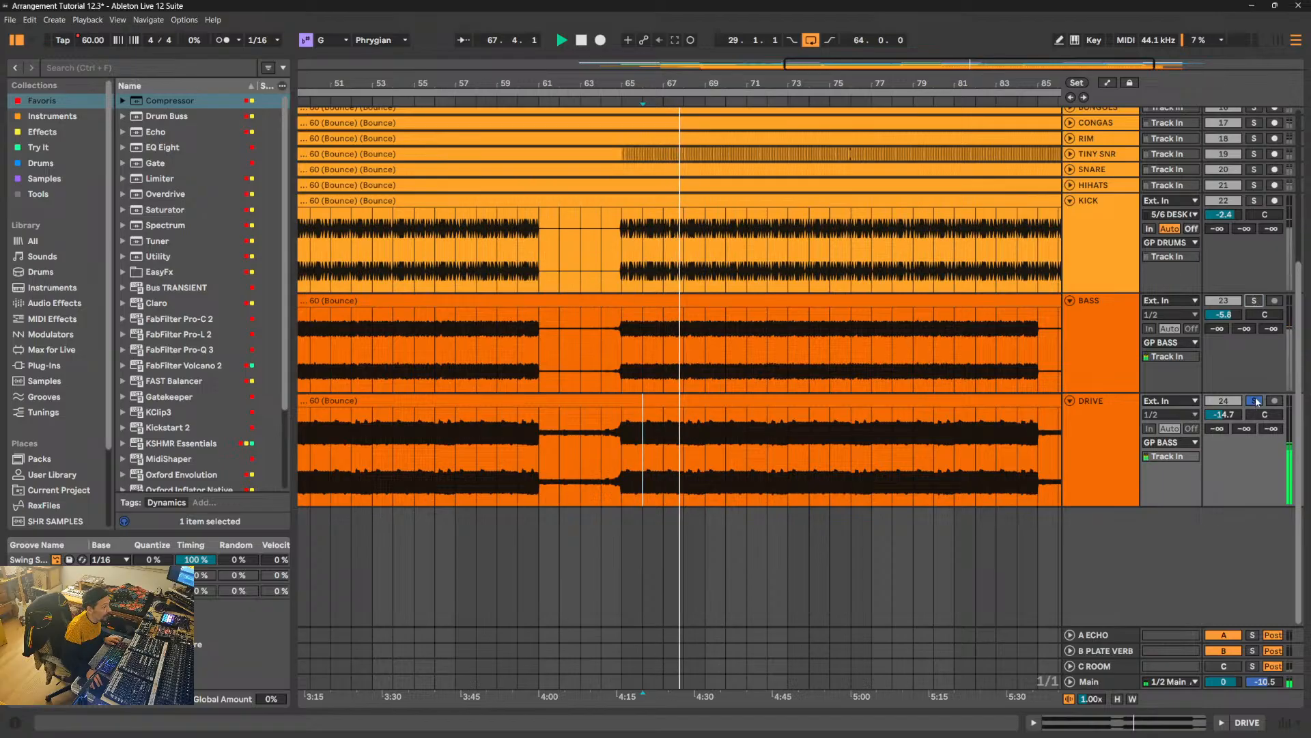
# - Solo only the BASS track and play it from 68.1.1
pyautogui.click(1253, 300)
pyautogui.click(683, 347)
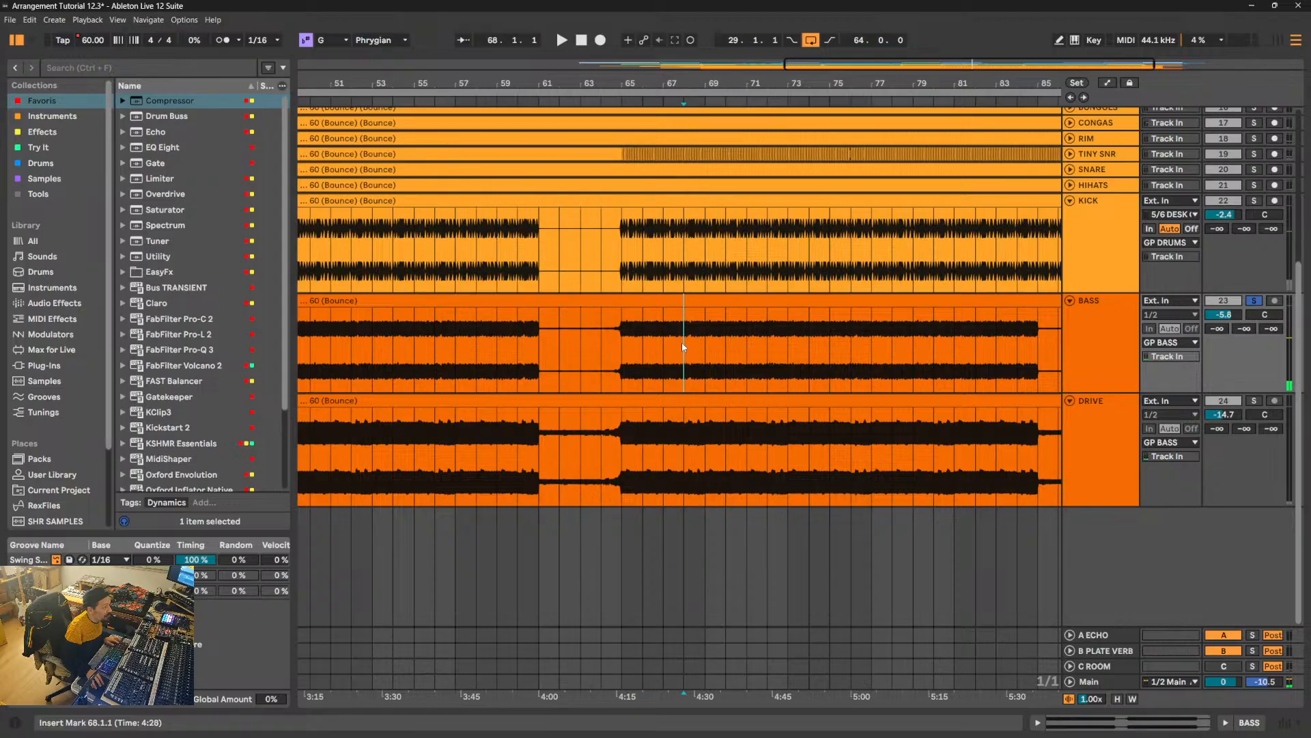
pyautogui.press('space')
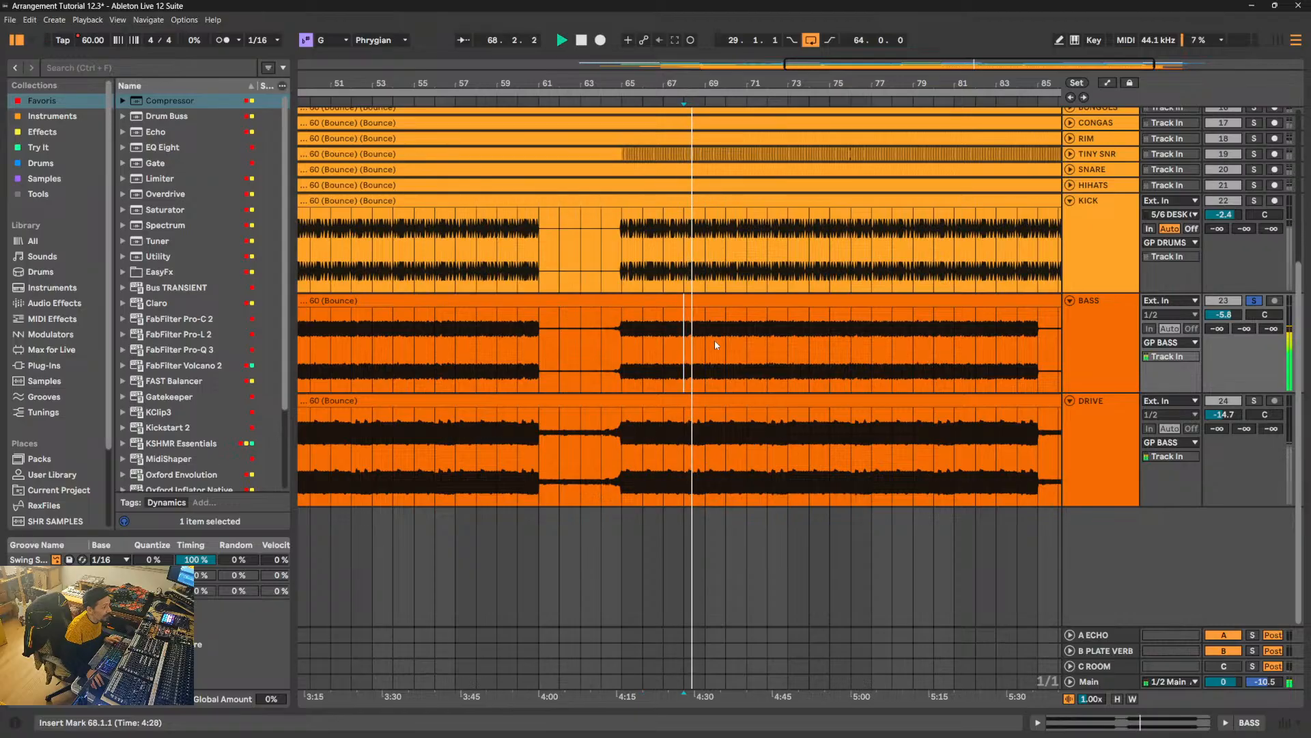
# - Solo the KICK, BASS and DRIVE tracks together
pyautogui.click(1258, 301)
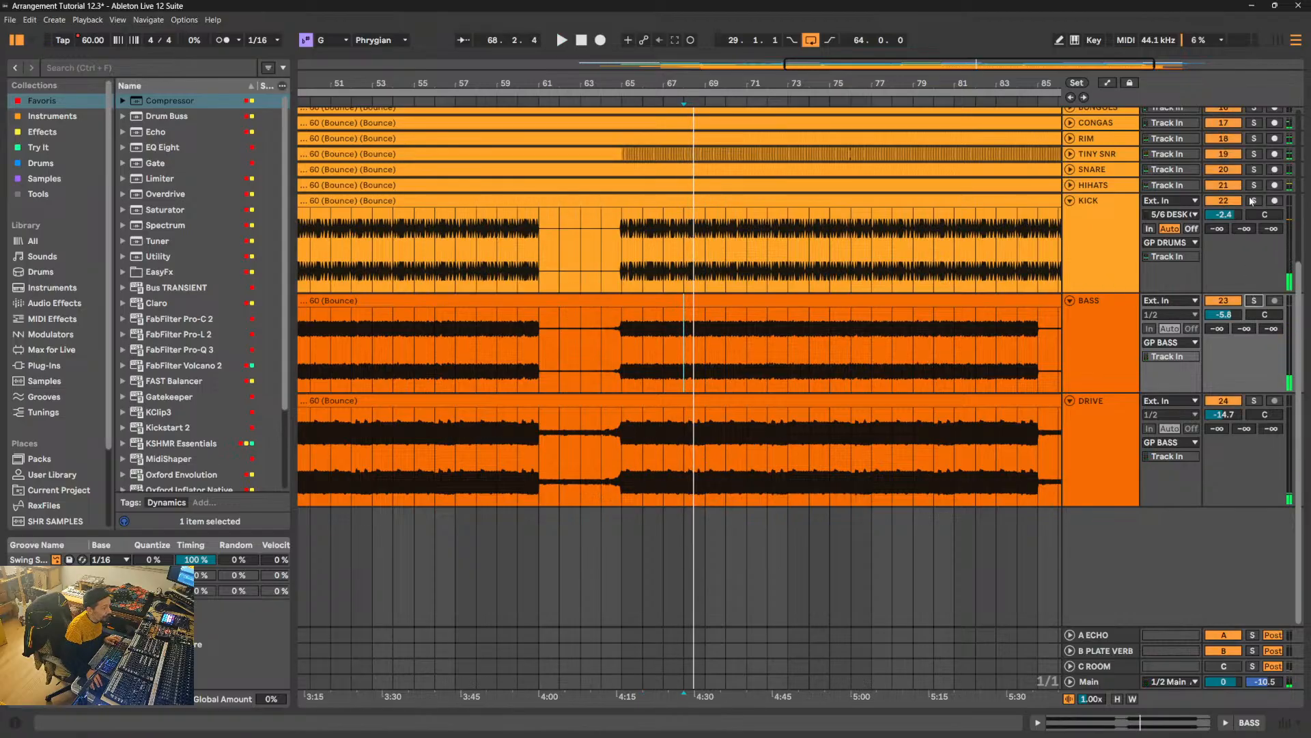
pyautogui.click(1254, 200)
pyautogui.click(1256, 301)
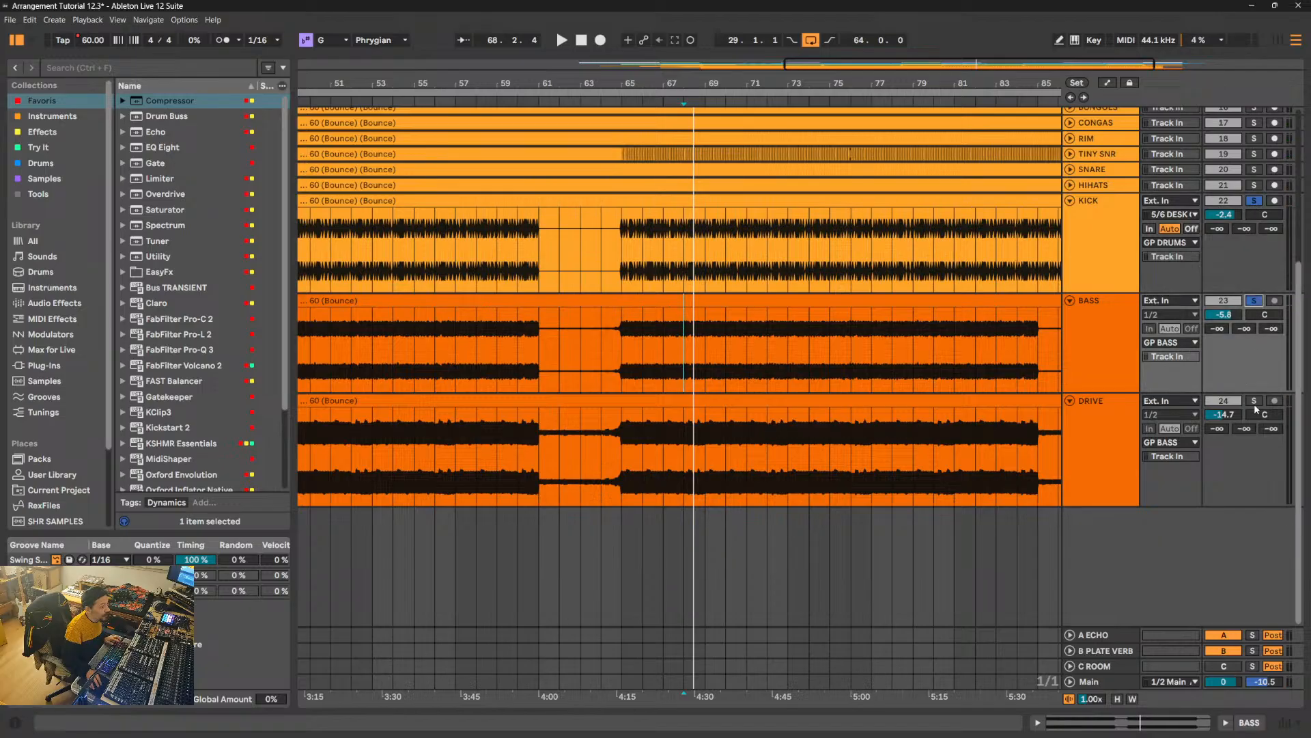
pyautogui.click(1254, 402)
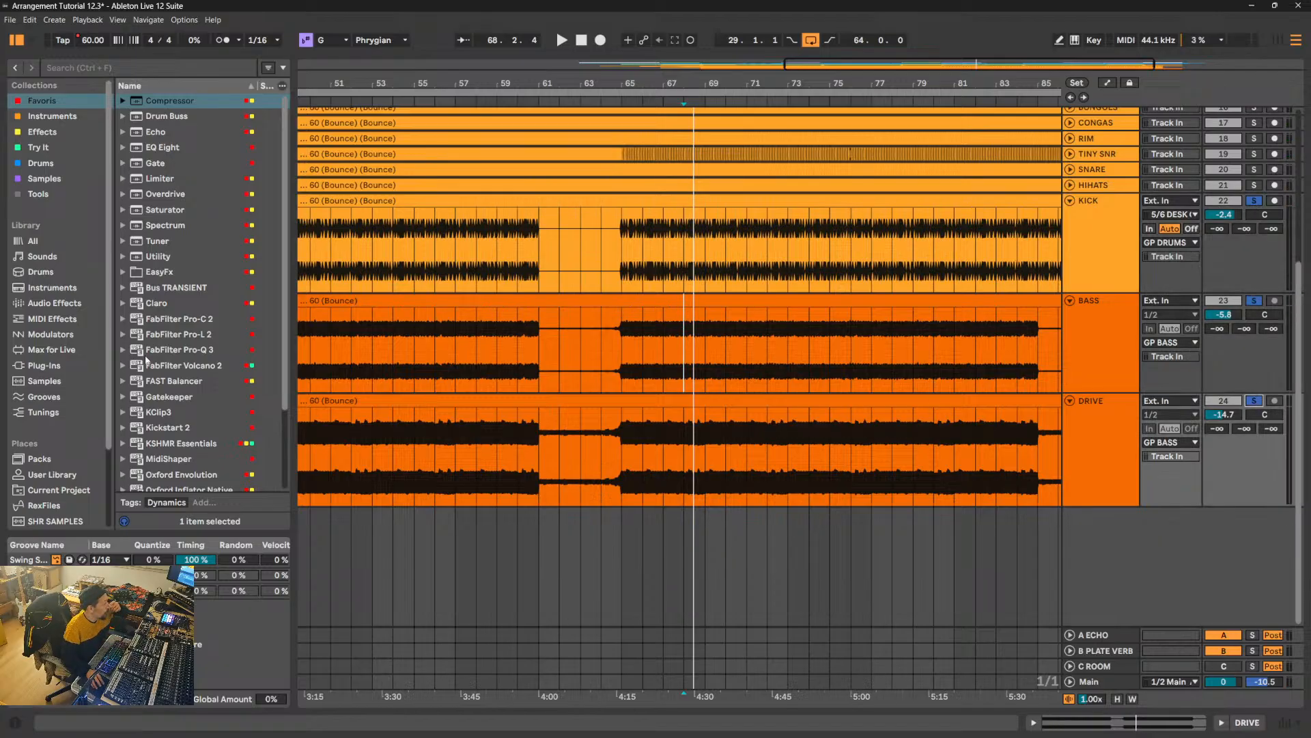
# - Load ShaperBox 3 onto the BASS track
pyautogui.scroll(-3, 196, 358)
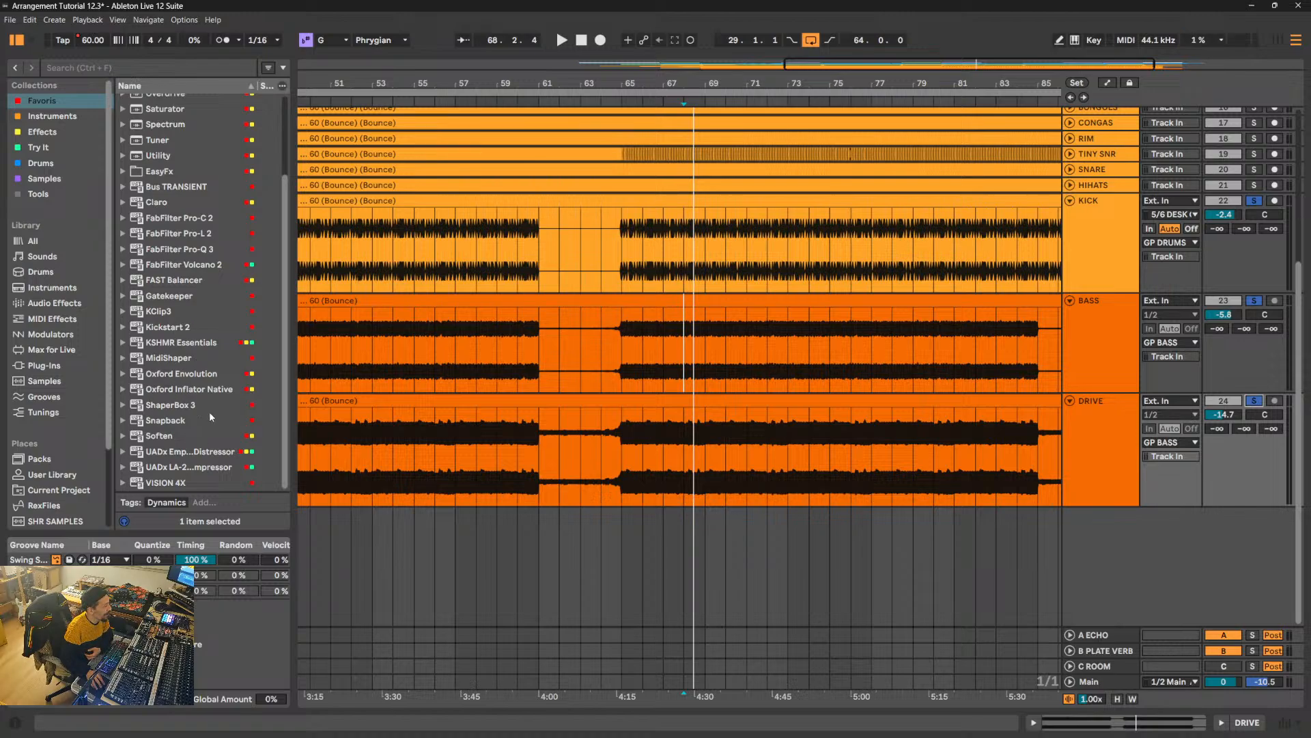
pyautogui.click(182, 407)
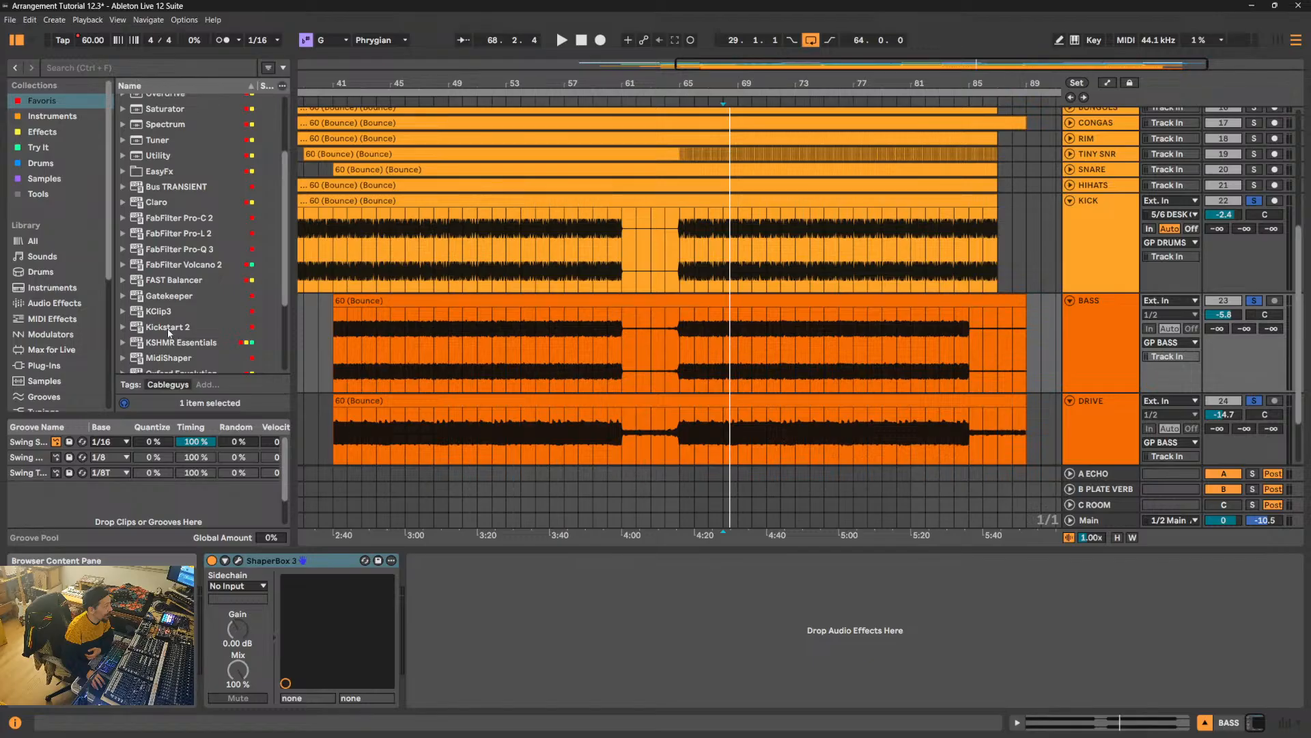
# - Add Kickstart 2 after ShaperBox 3 on the BASS track, view its ducking curve, and remove it
pyautogui.moveTo(169, 332); pyautogui.dragTo(569, 650)
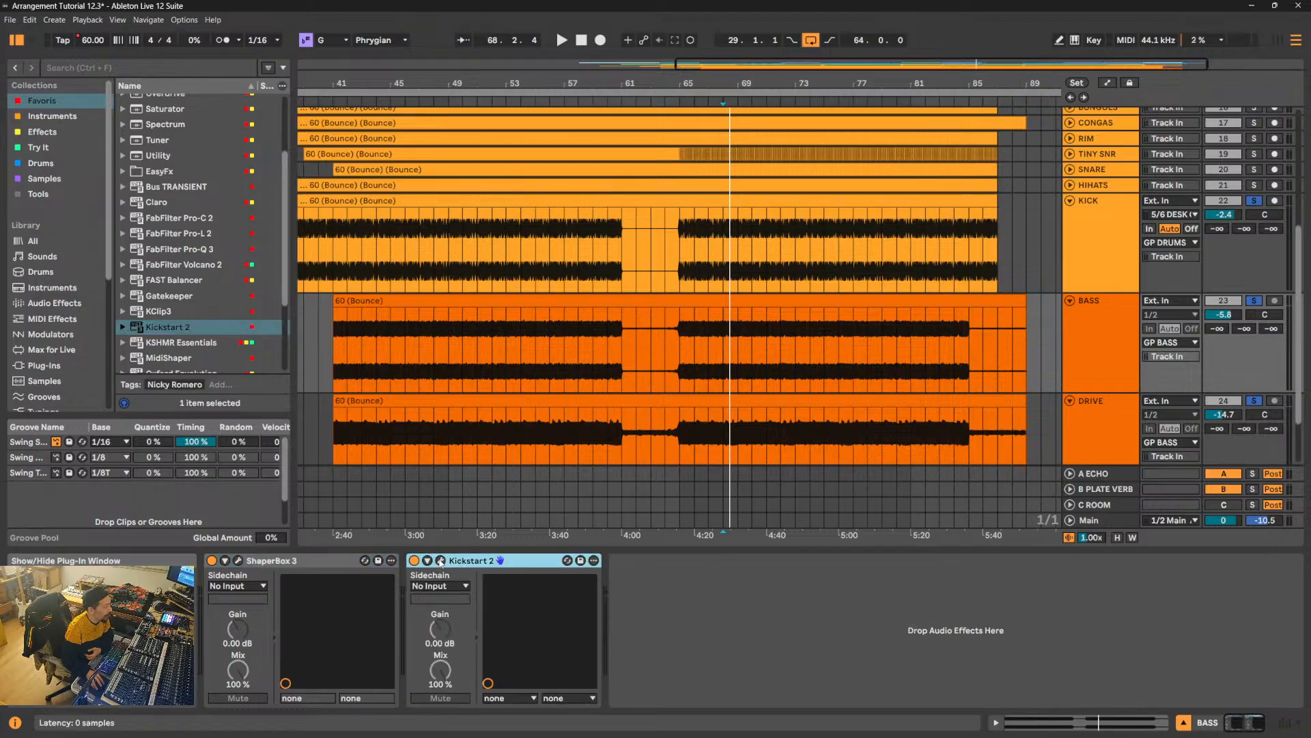
pyautogui.click(440, 560)
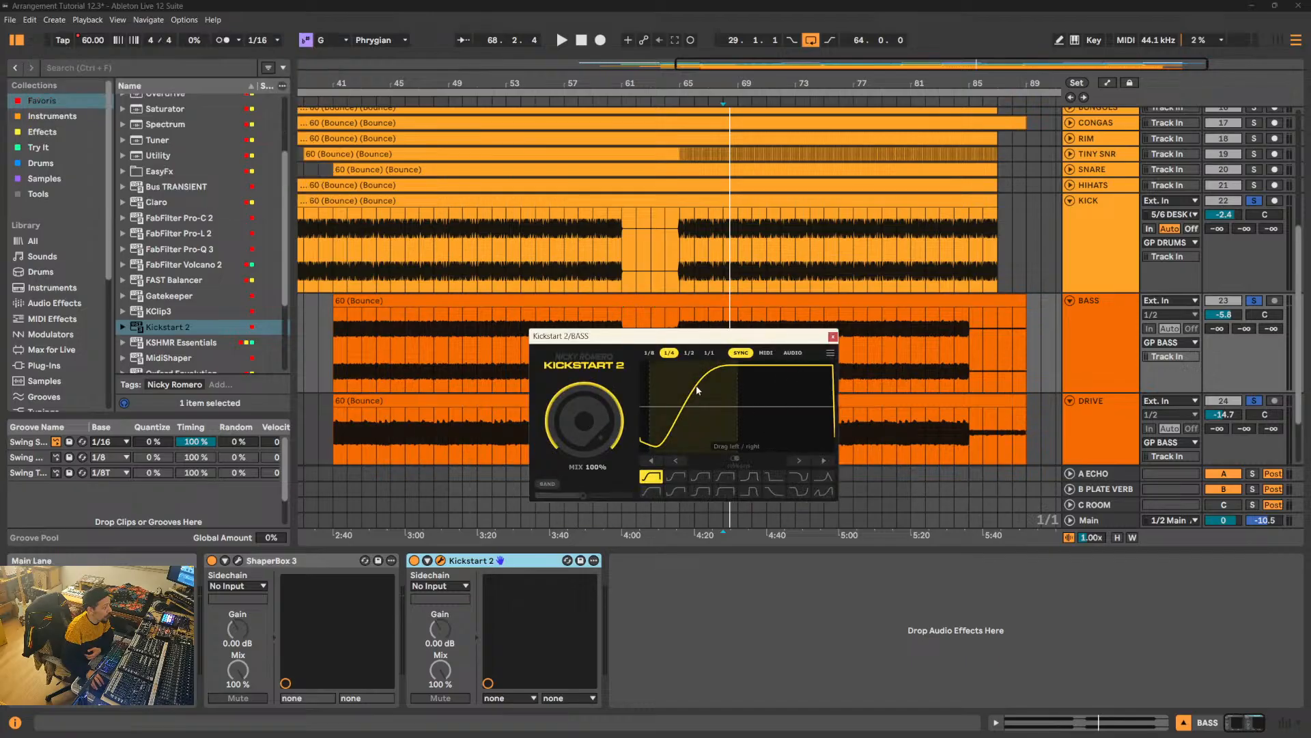
pyautogui.click(832, 337)
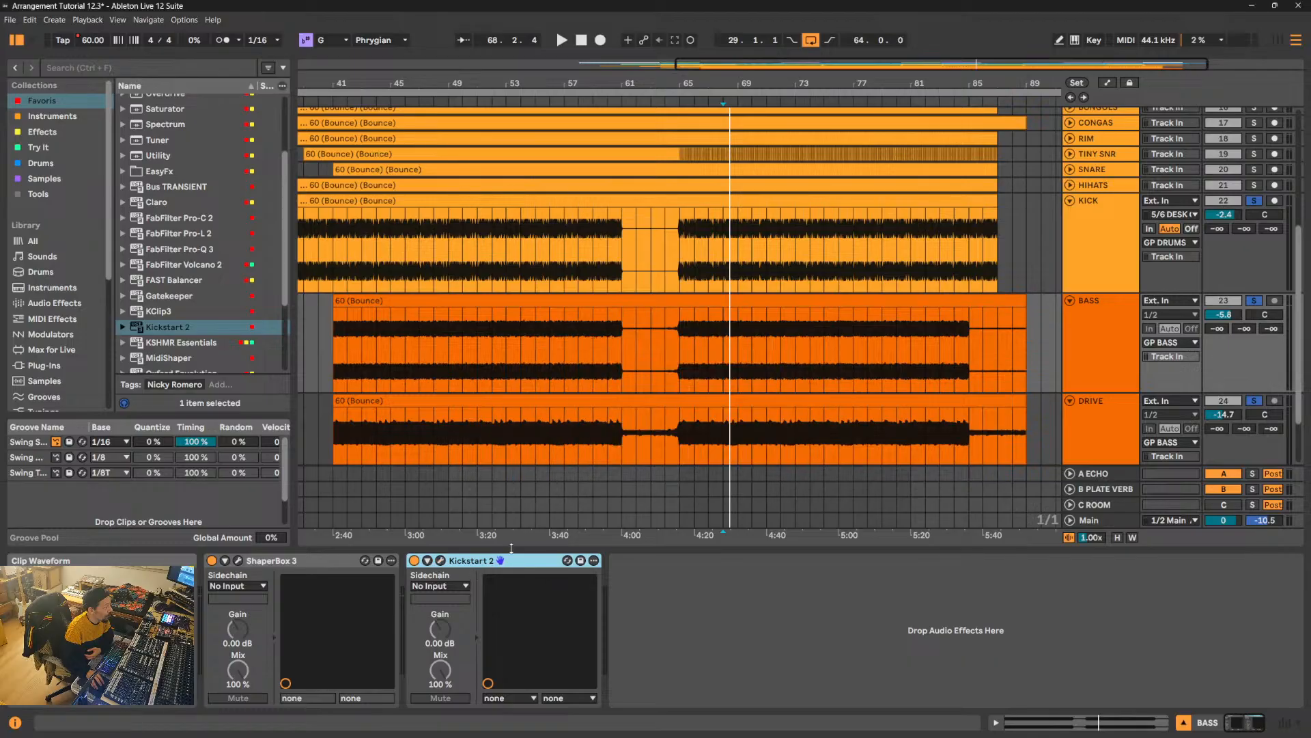
pyautogui.press('Delete')
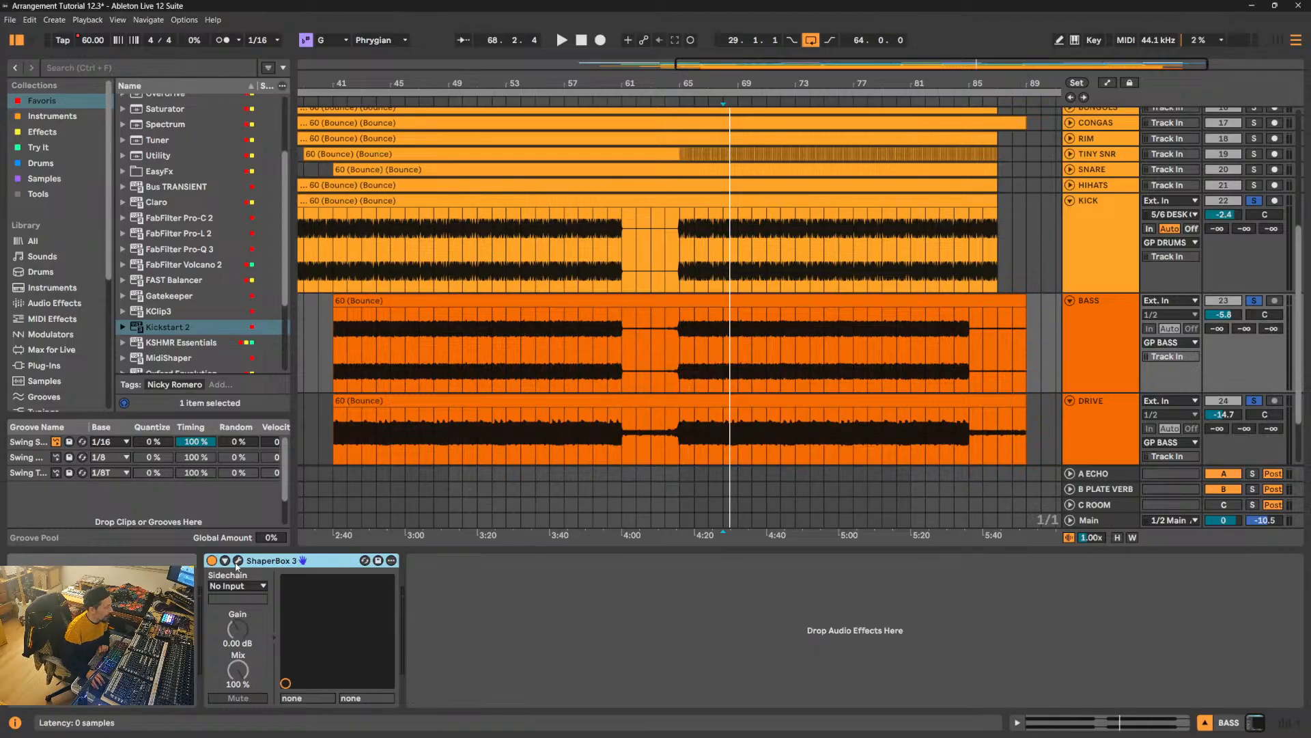
# - Replace the Compressor in ShaperBox 3 on the BASS track with the Volume shaper
pyautogui.click(238, 560)
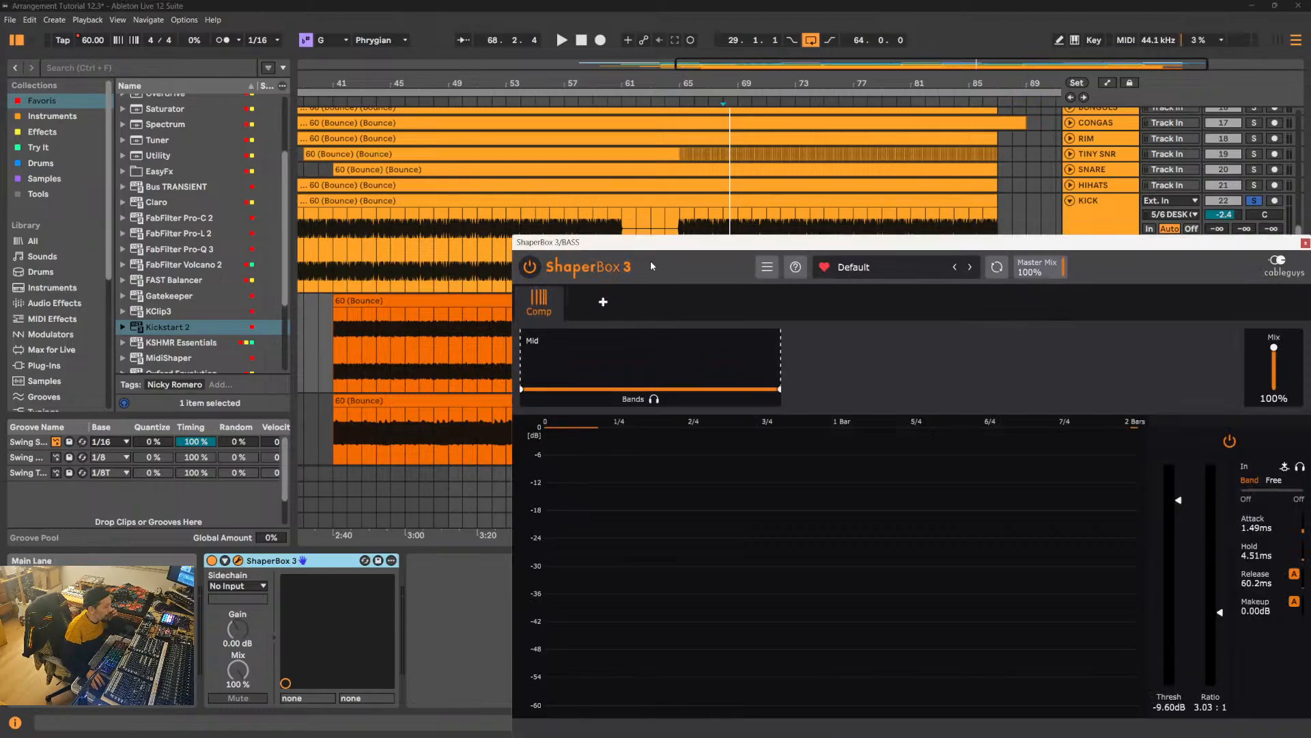
pyautogui.moveTo(661, 248); pyautogui.dragTo(399, 135)
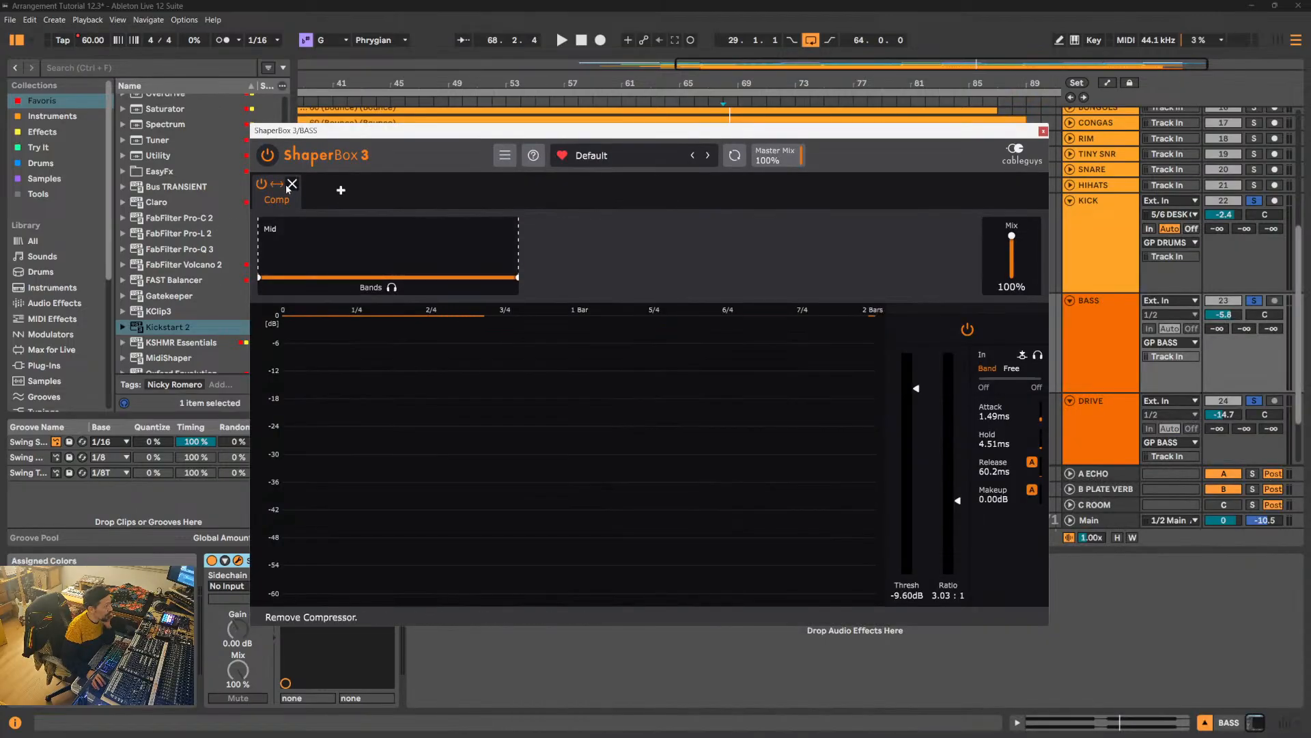
pyautogui.click(288, 182)
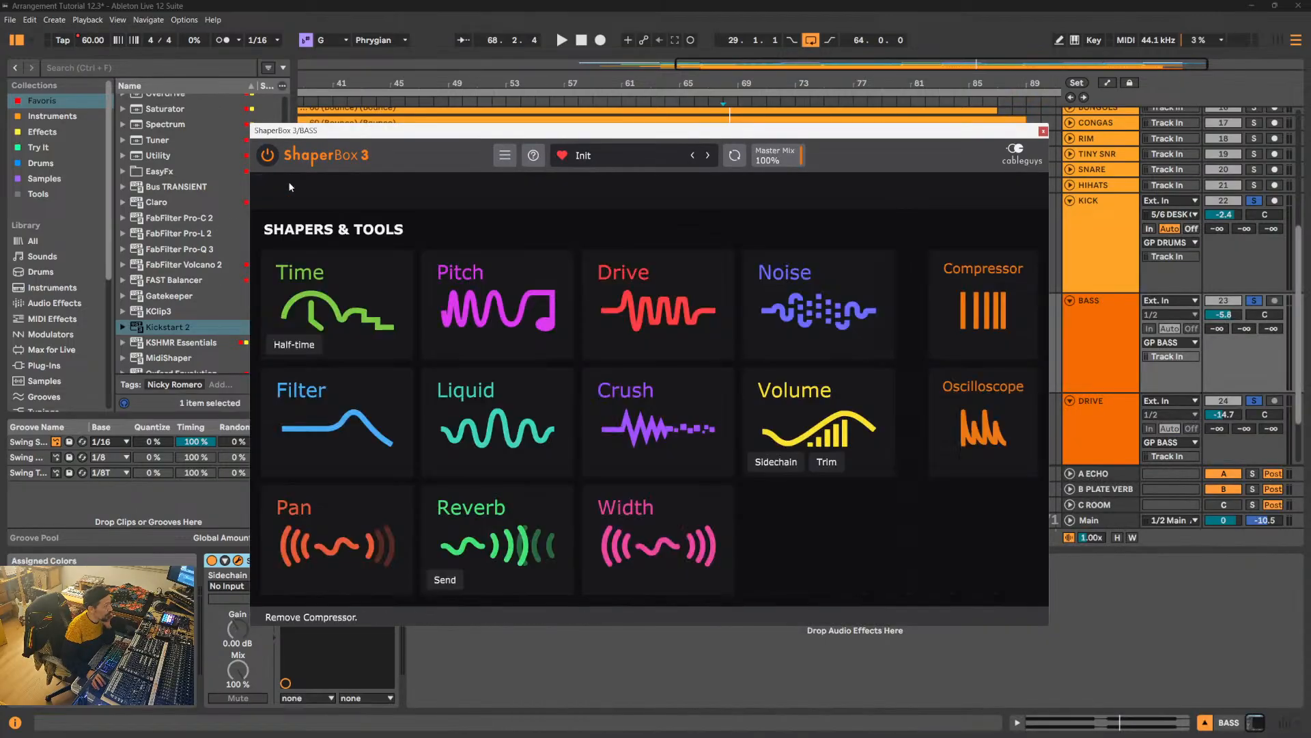
pyautogui.click(789, 411)
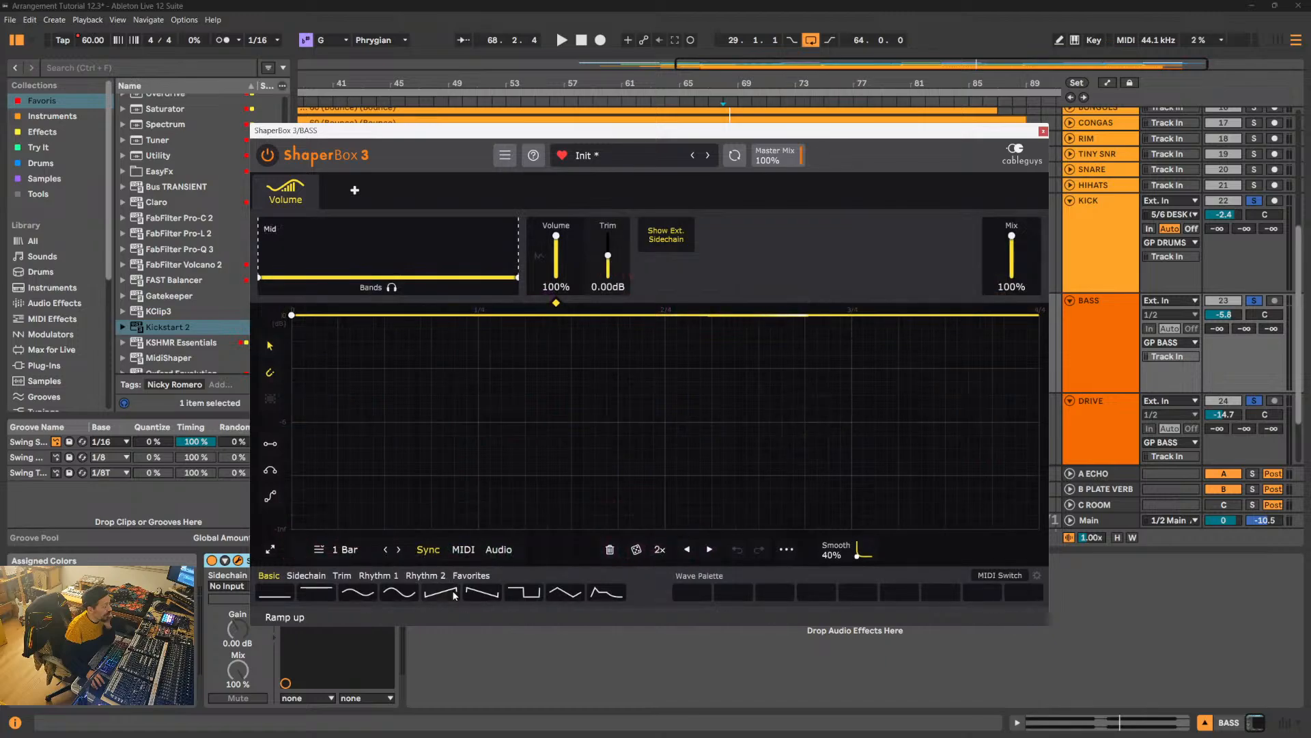
# - Set the Volume shaper to Audio triggering from an external sidechain, and choose KICK as the plug-in's sidechain source
pyautogui.moveTo(717, 130); pyautogui.dragTo(851, 129)
pyautogui.click(632, 548)
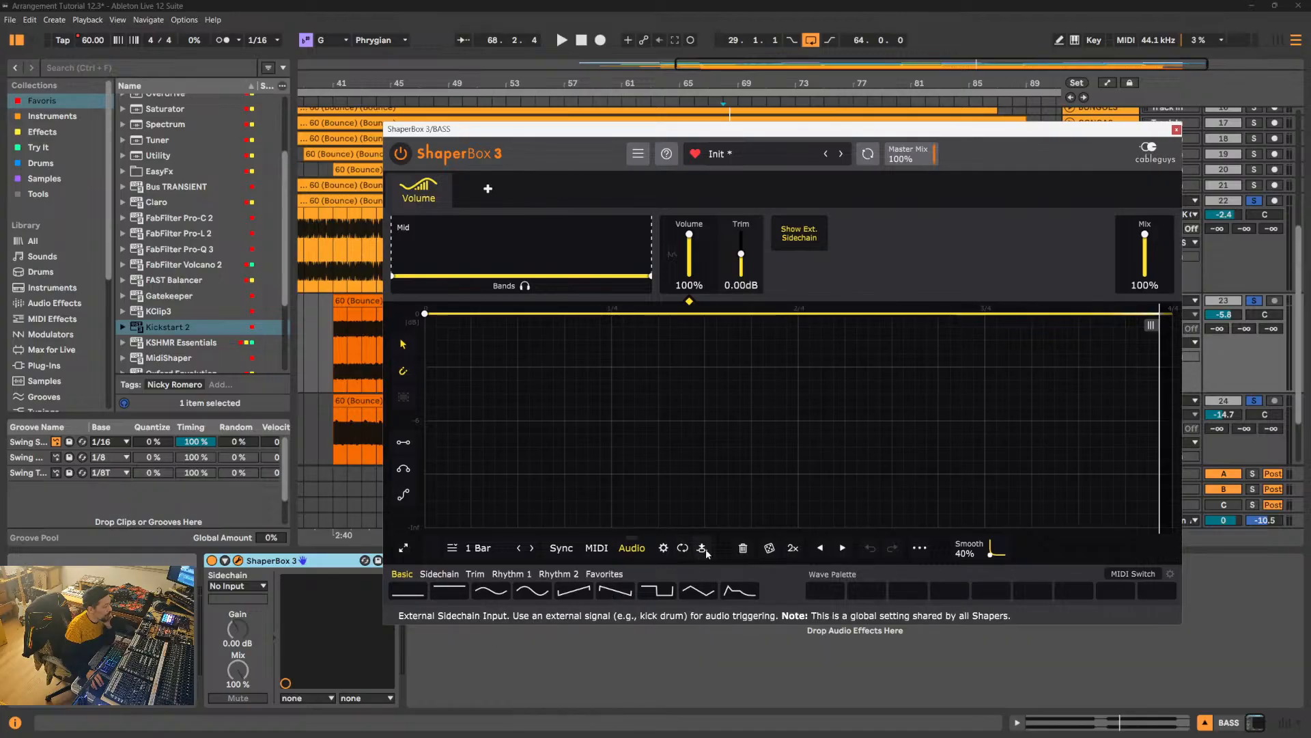
pyautogui.click(703, 550)
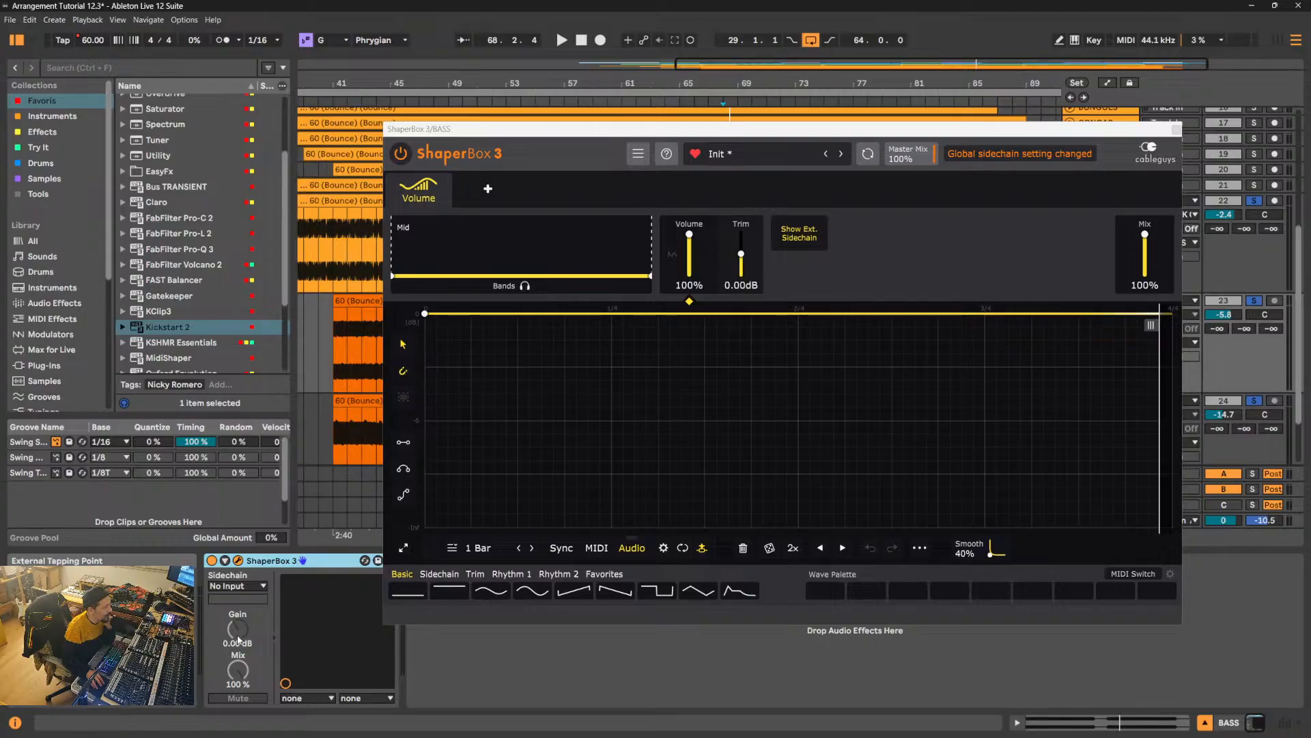
pyautogui.click(239, 586)
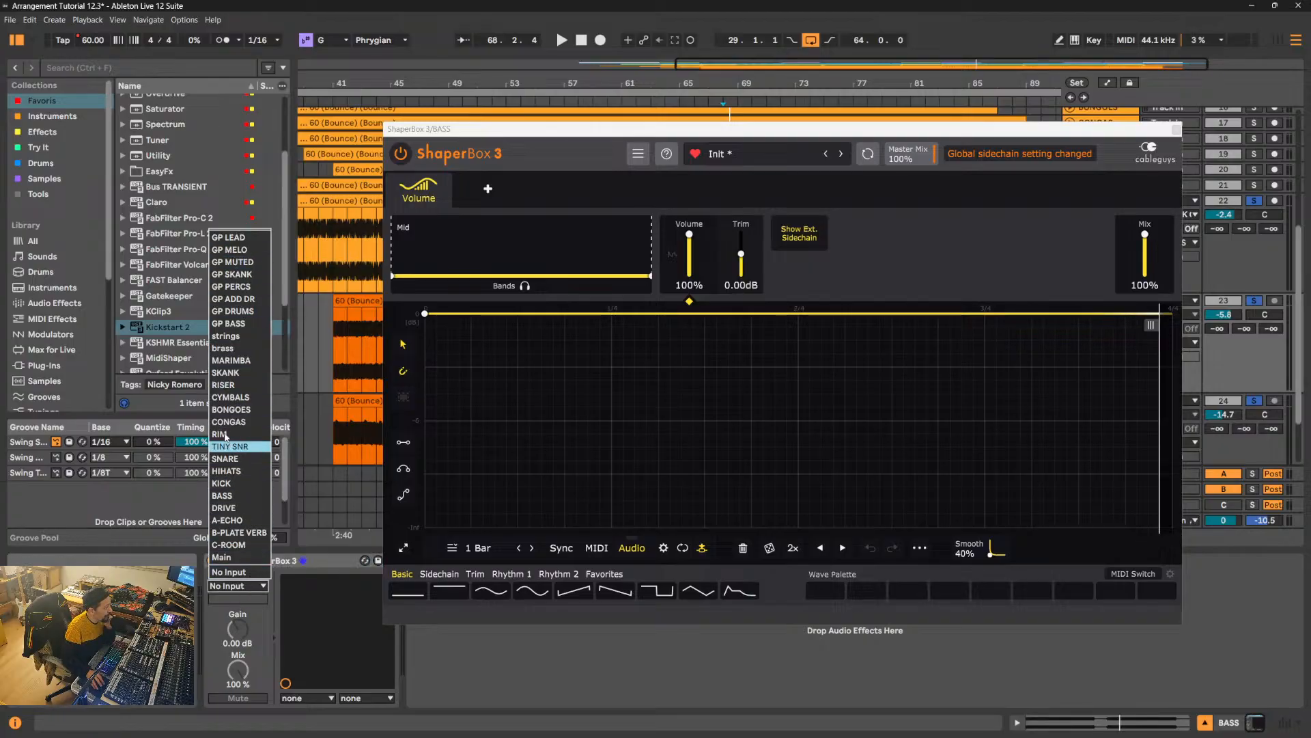
pyautogui.click(236, 483)
# - Play the kick and bass, shorten the Volume shaper's cycle to 1/8, and step through Sync and MIDI triggering back to Audio
pyautogui.press('space')
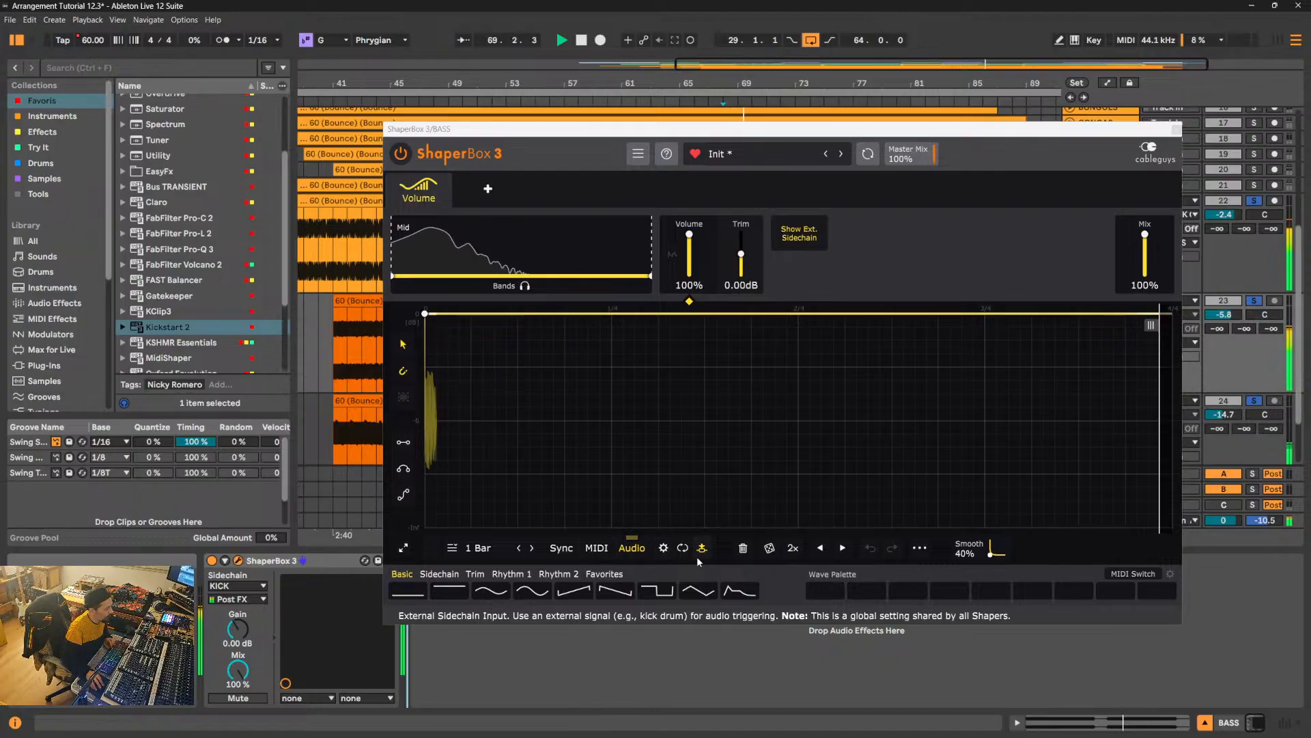
pyautogui.click(518, 548)
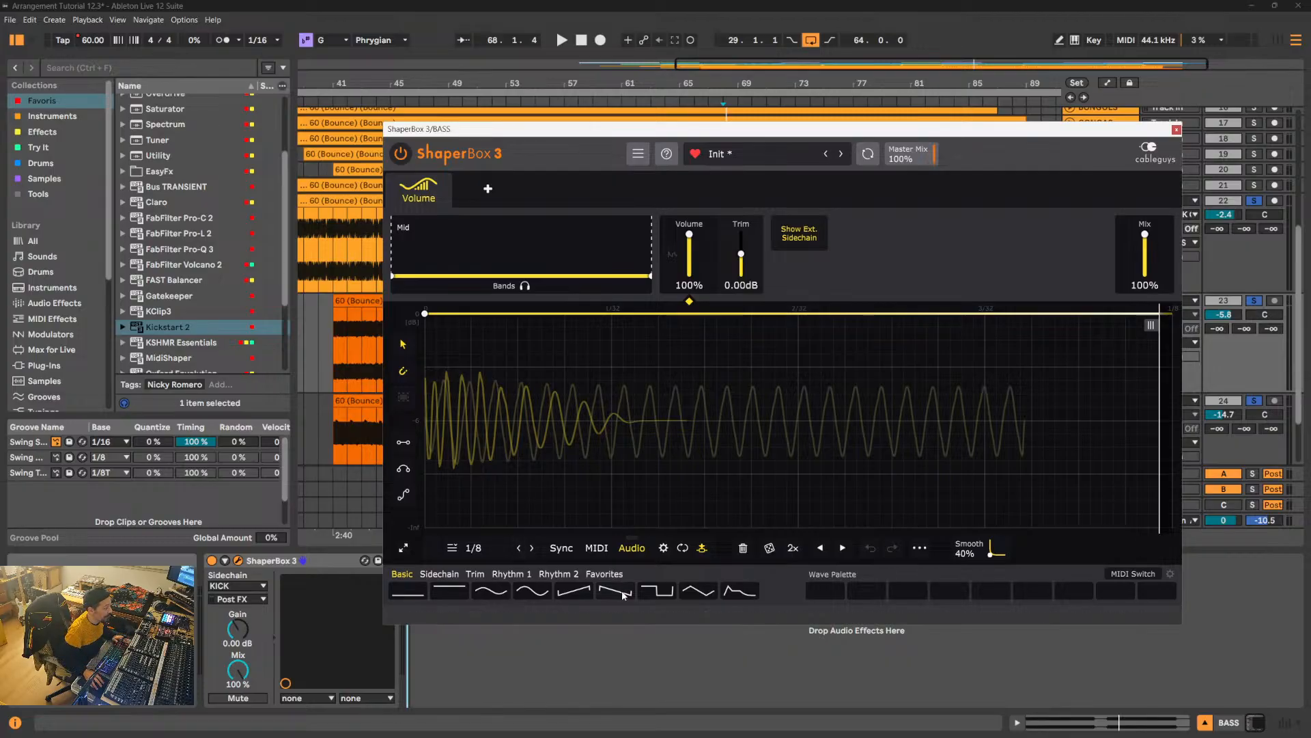
pyautogui.click(565, 551)
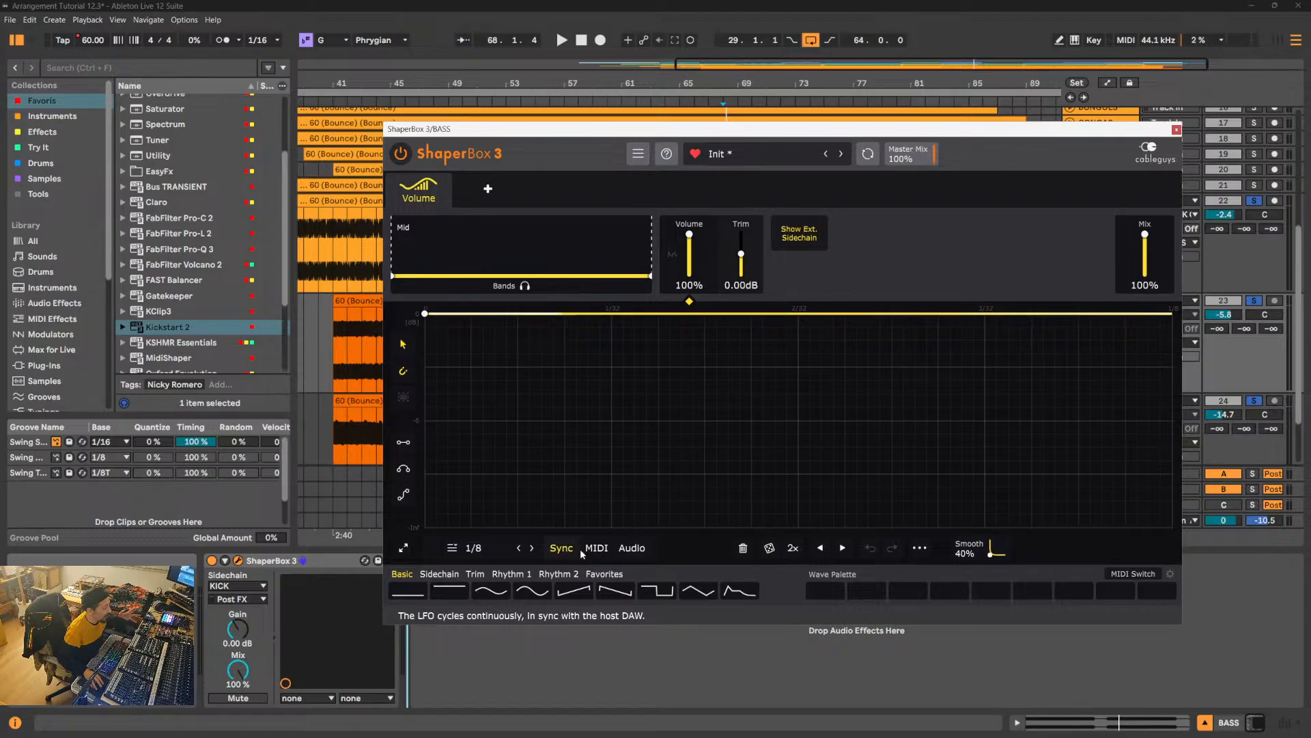
pyautogui.click(596, 548)
pyautogui.click(624, 550)
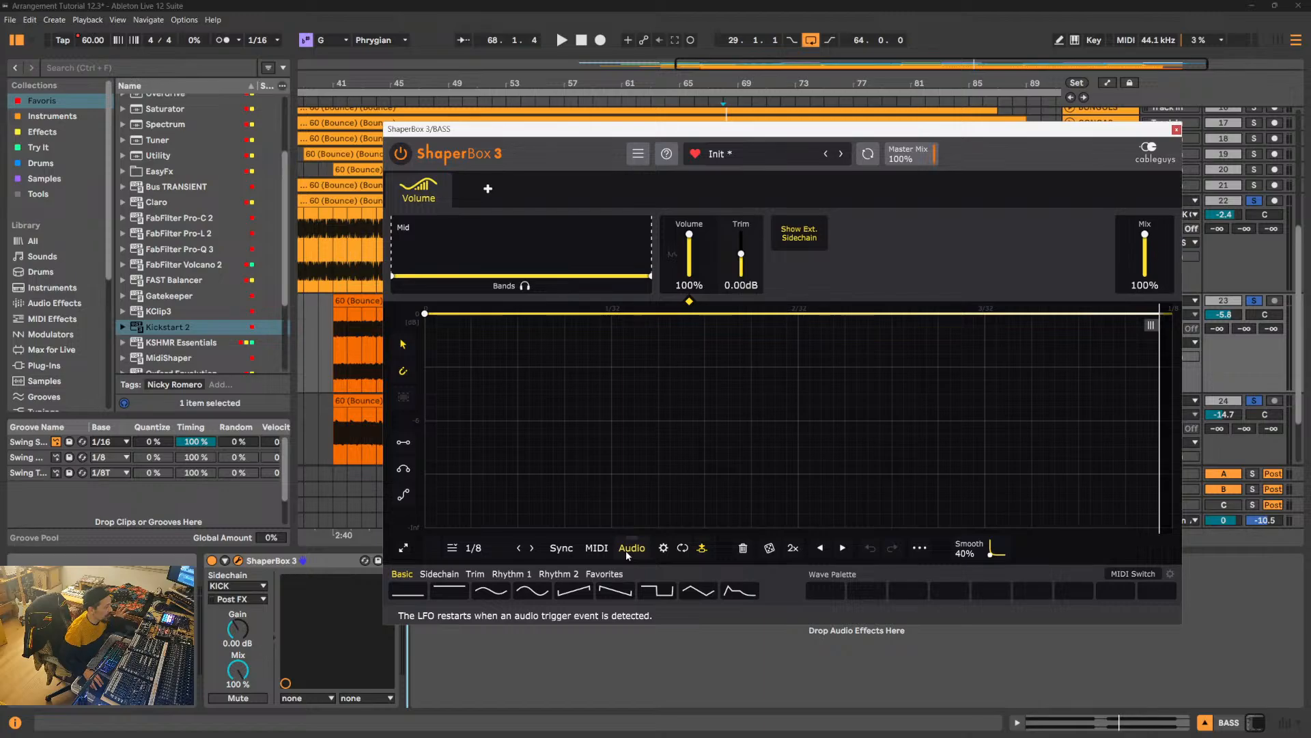
# - Play back with the global audio trigger settings shown, and shorten the Volume shaper's cycle to 1/16
pyautogui.press('space')
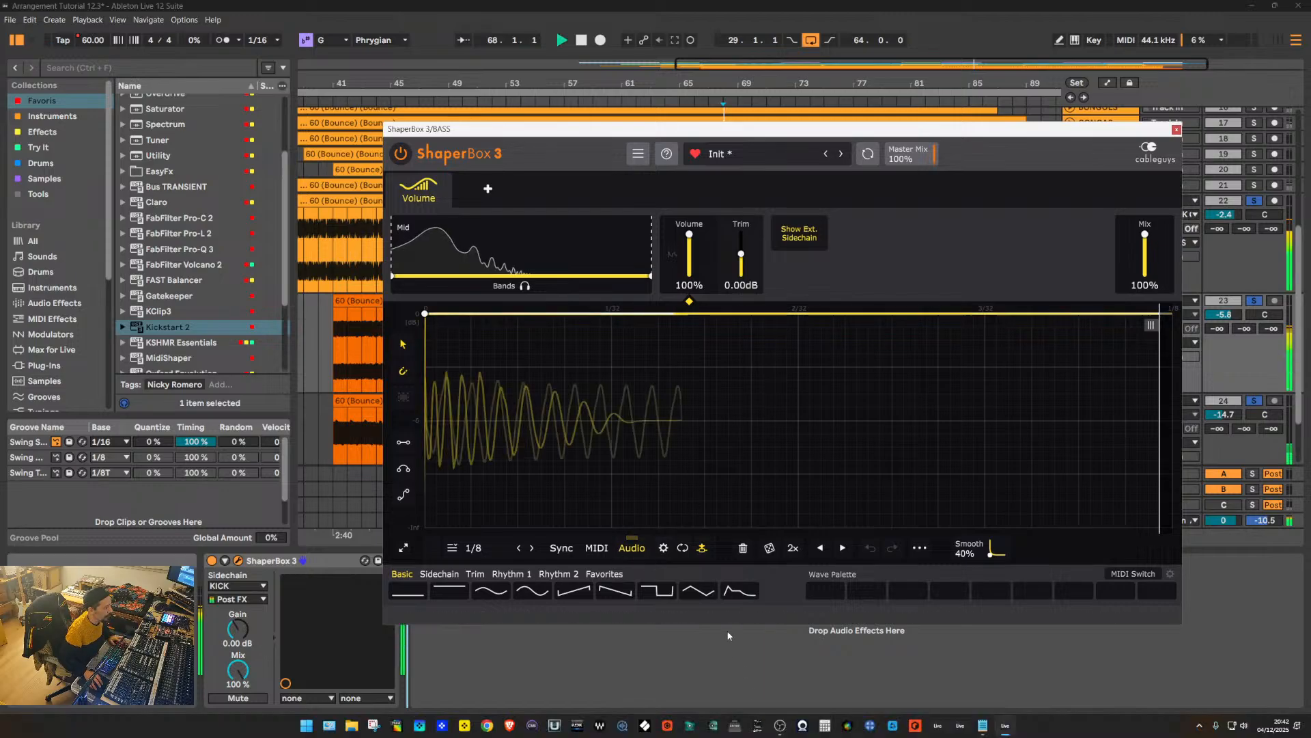
pyautogui.click(663, 549)
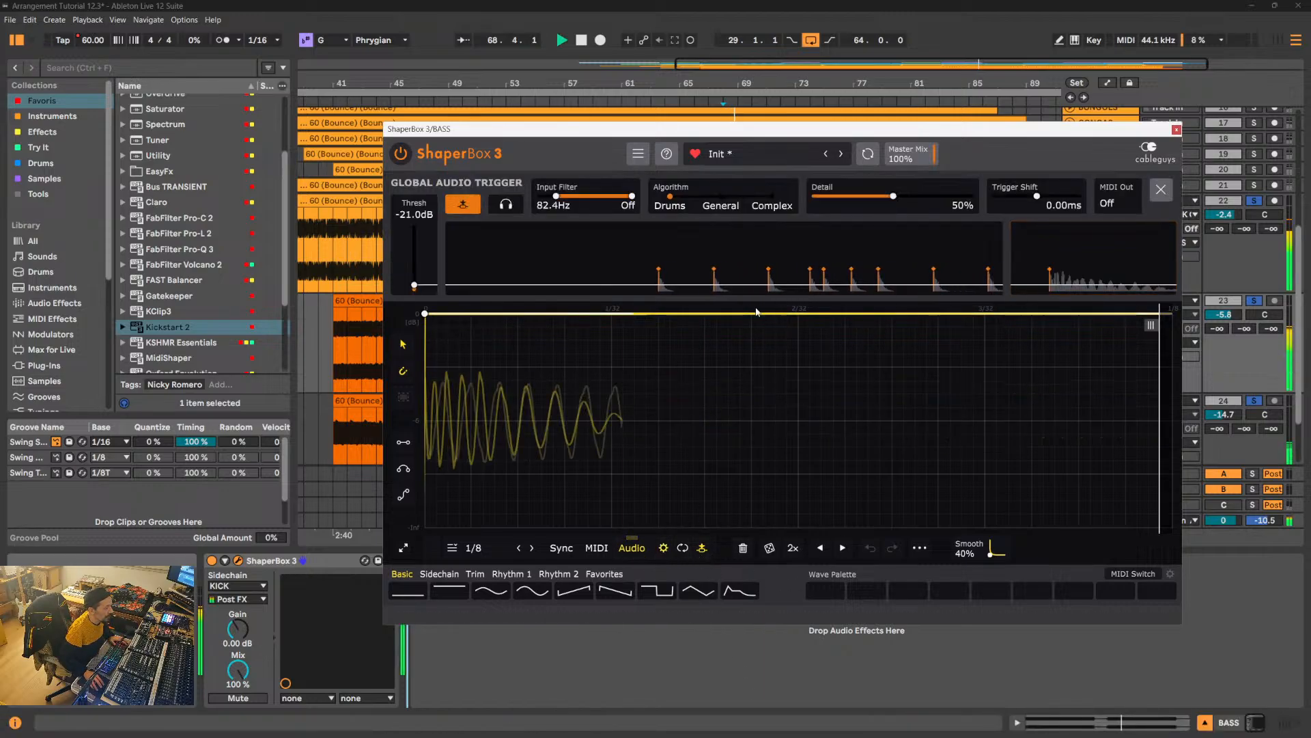
pyautogui.click(663, 549)
pyautogui.click(663, 549)
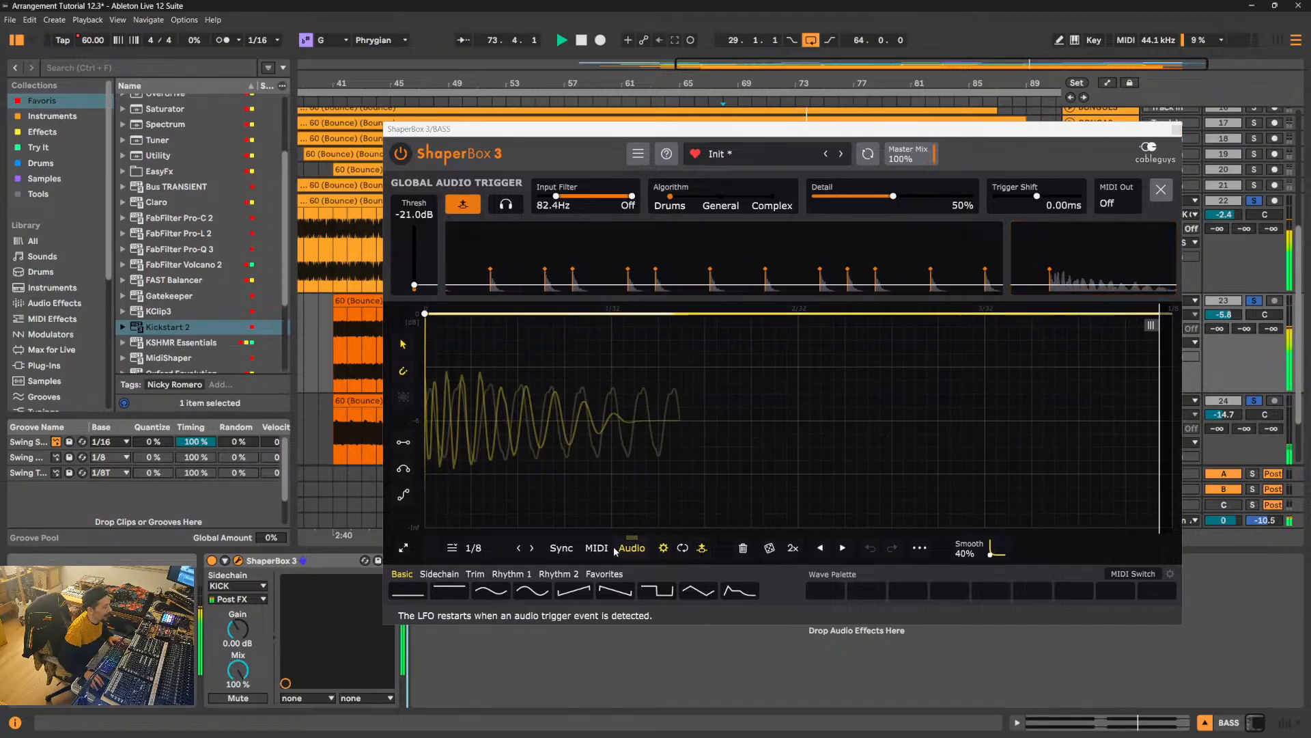
pyautogui.click(519, 548)
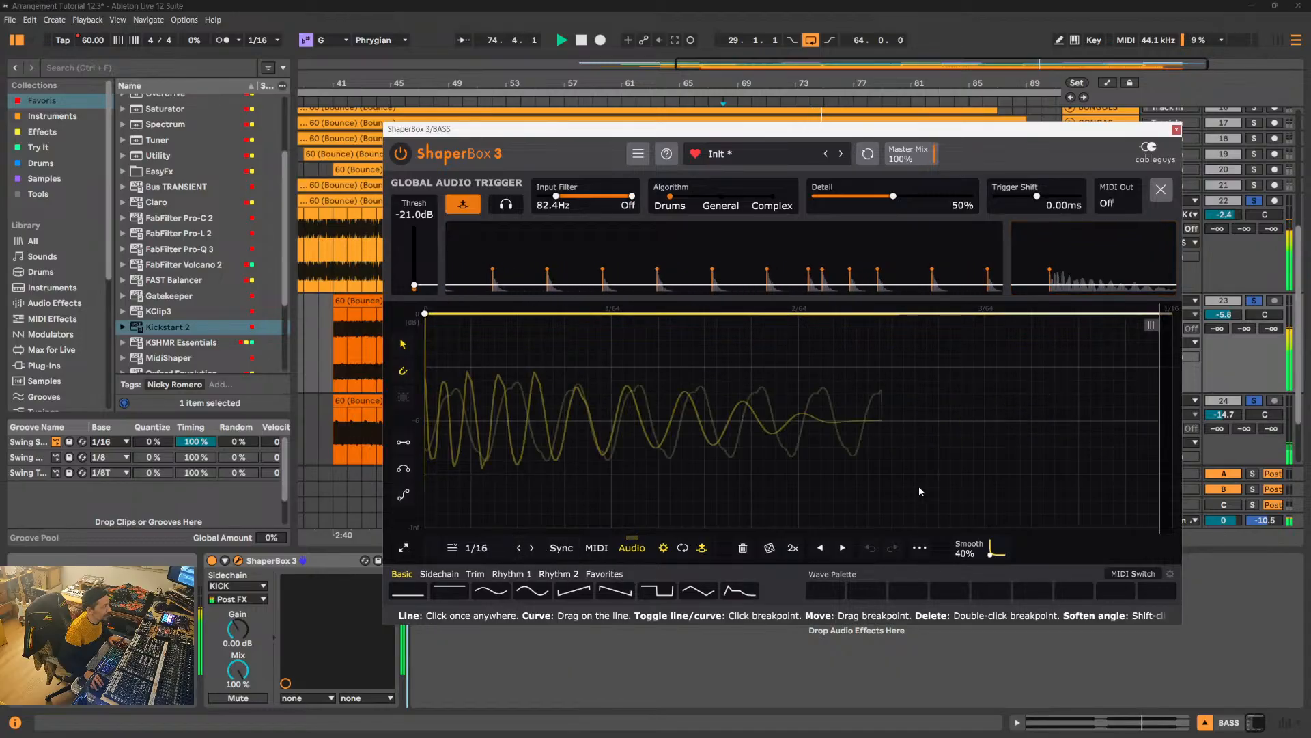
# - Close the global audio trigger settings and toggle the external sidechain waveform overlay off and back on to compare the kick and bass waveforms
pyautogui.click(1161, 190)
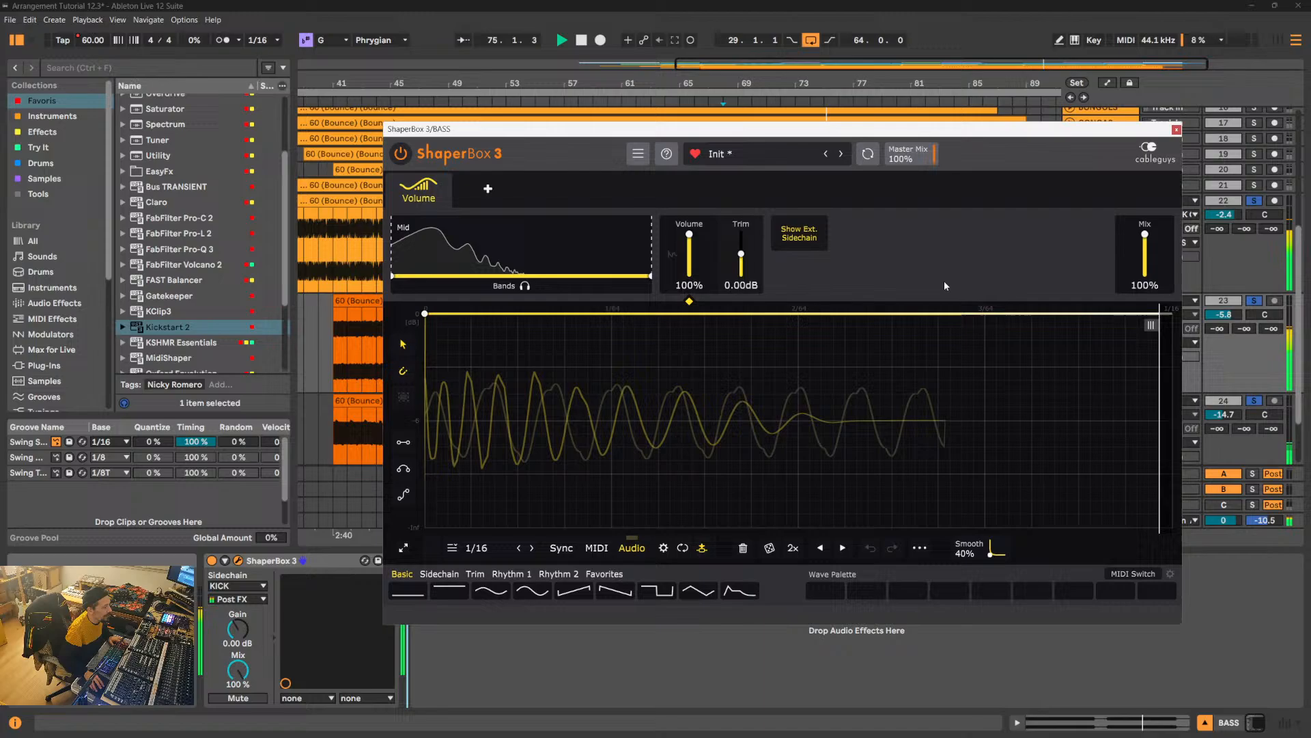
pyautogui.click(804, 242)
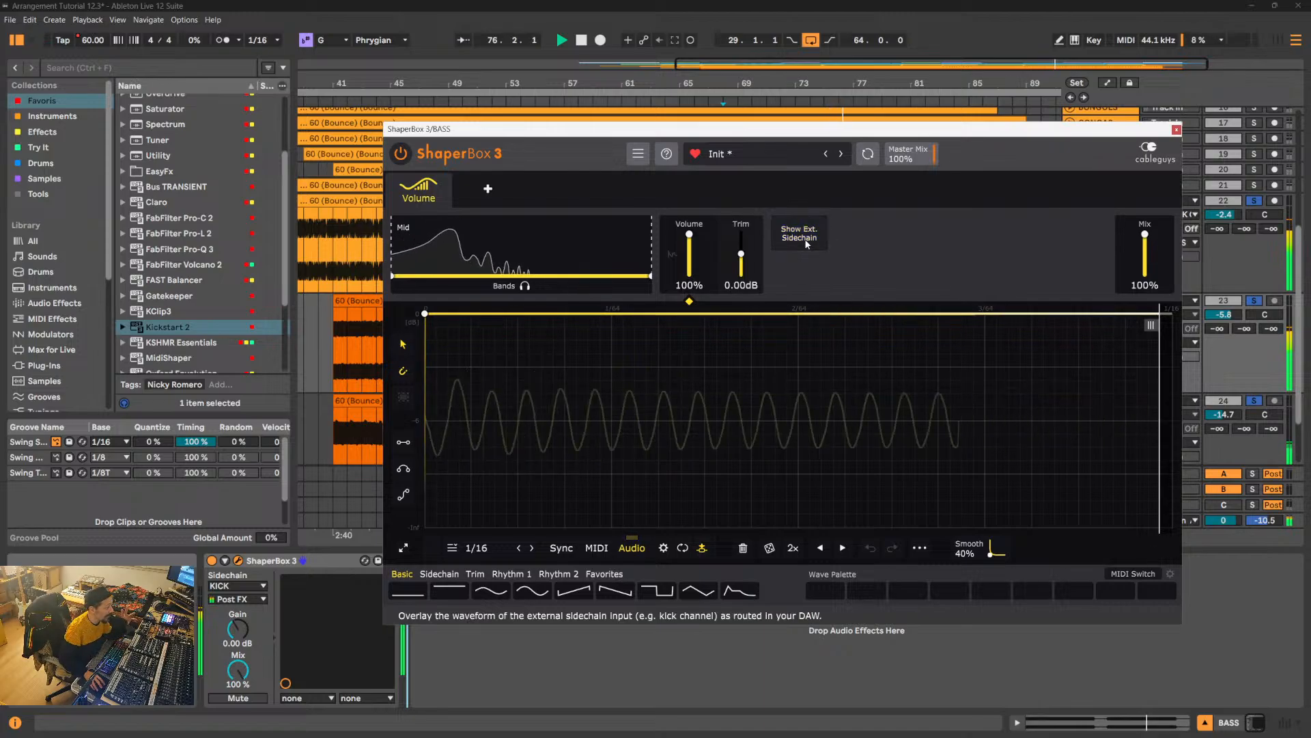
pyautogui.click(807, 244)
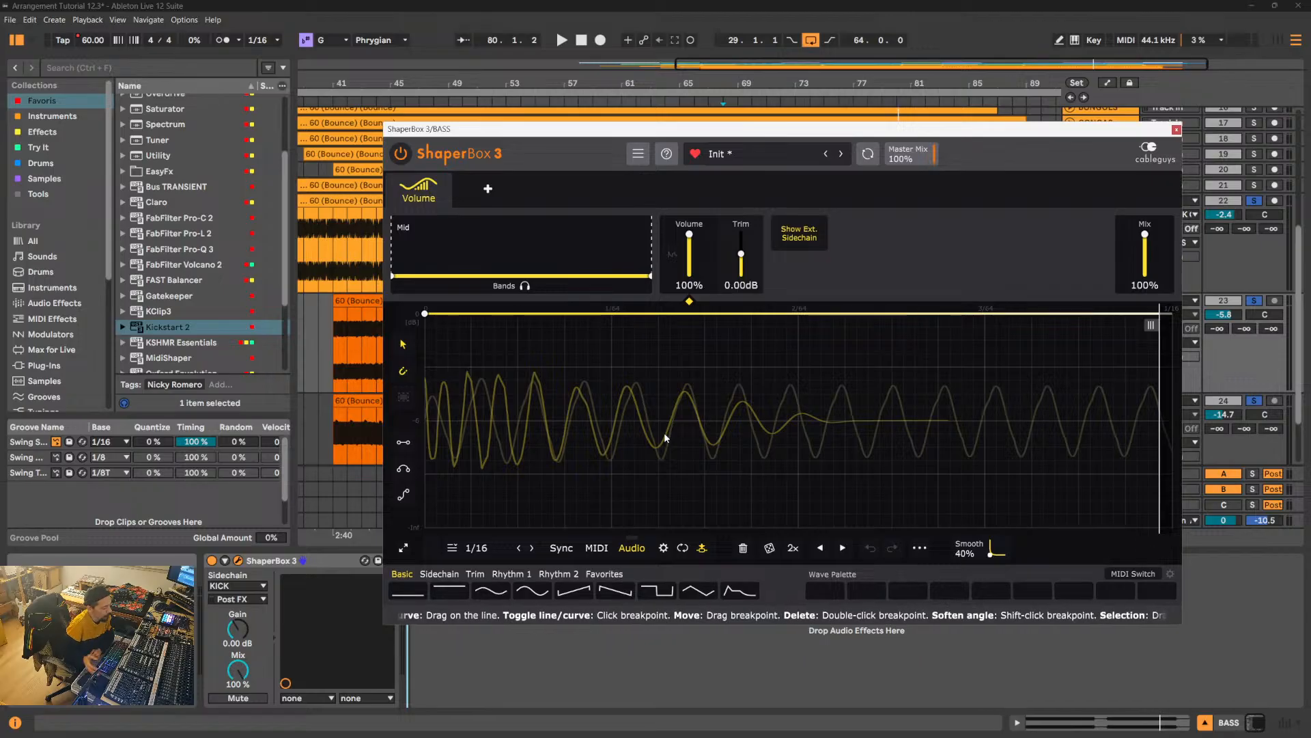
# - Try a breakpoint at -12.0 dB and position 0.75/64 on the volume curve, and delete it
pyautogui.click(565, 475)
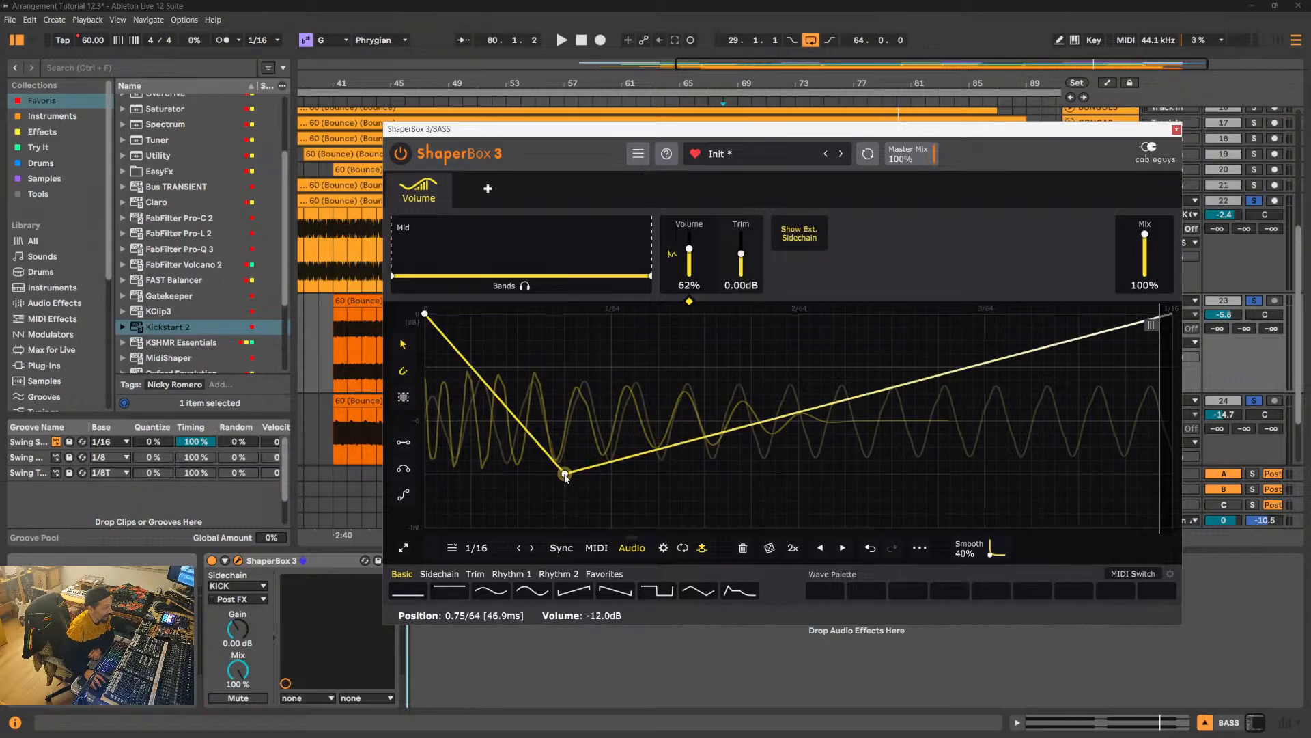
pyautogui.doubleClick(566, 475)
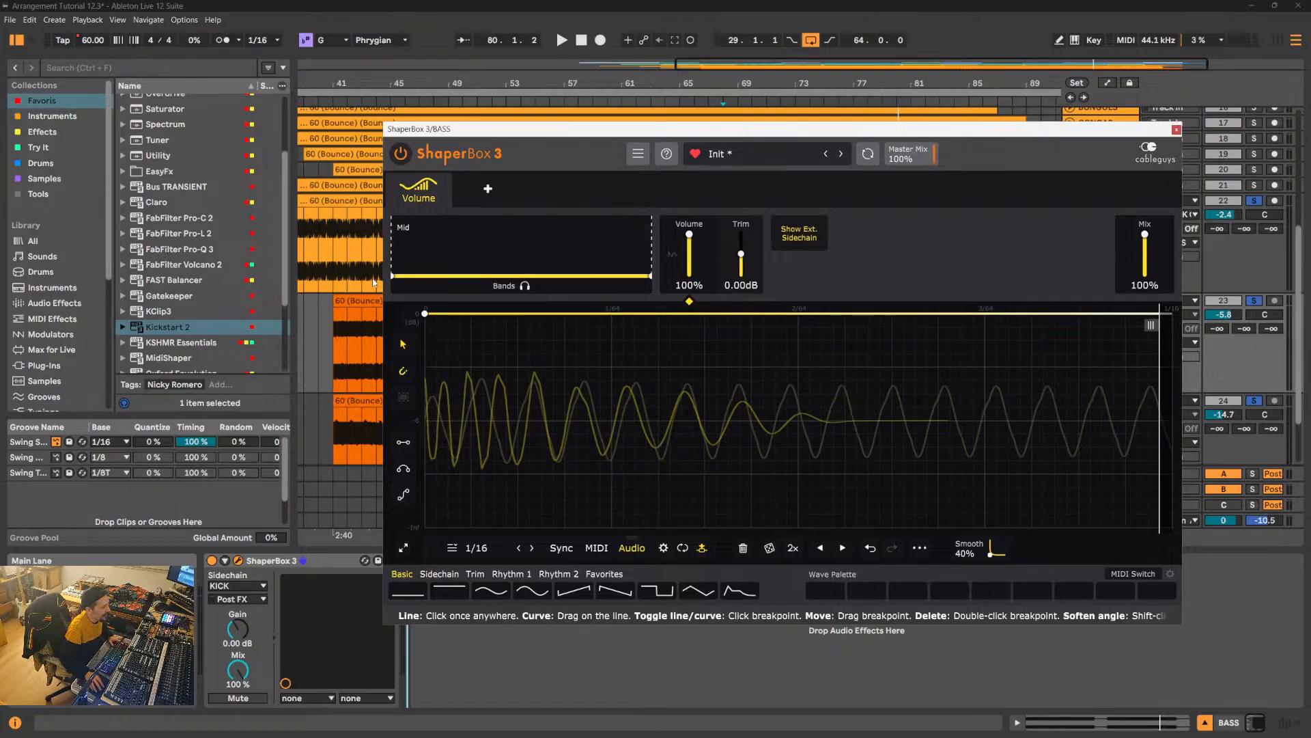
# - Play from bar 68, add a breakpoint just past 1/64 on the 0 dB line, and compare the 1/32 cycle before returning to 1/16
pyautogui.press('space')
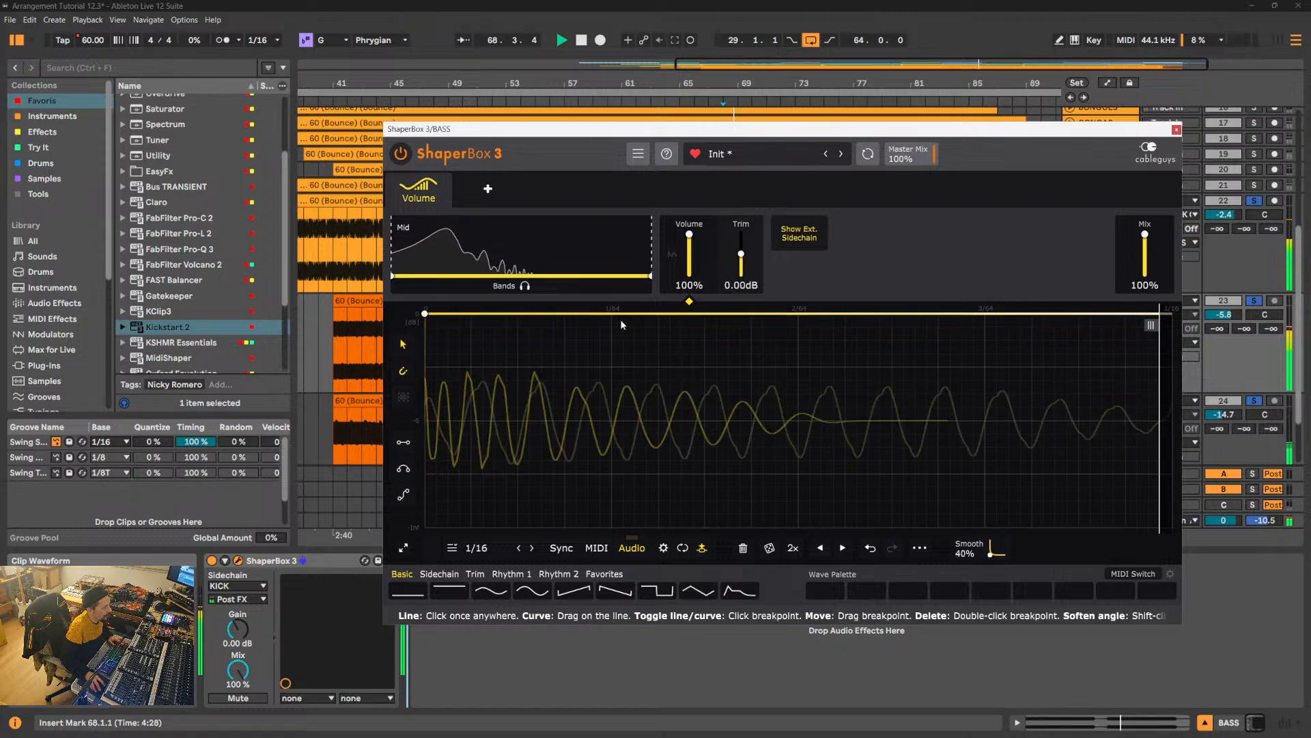
pyautogui.click(657, 314)
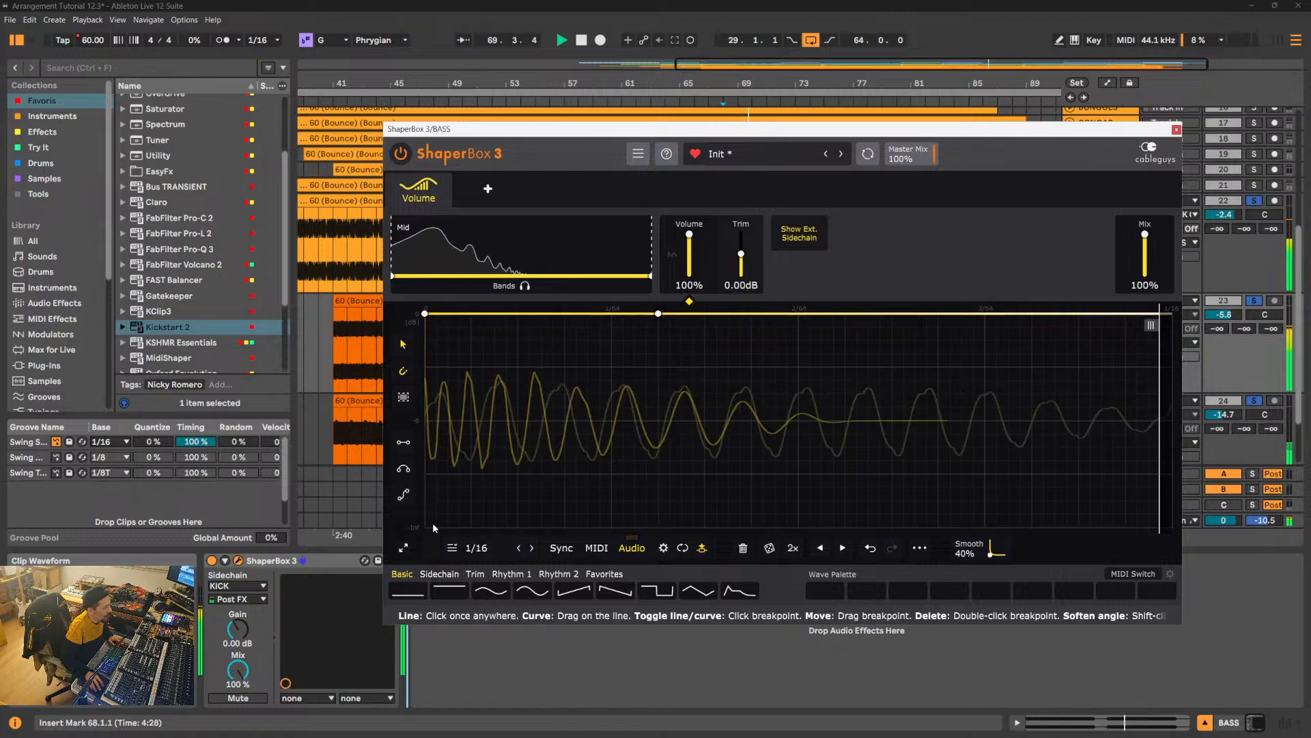
pyautogui.click(532, 548)
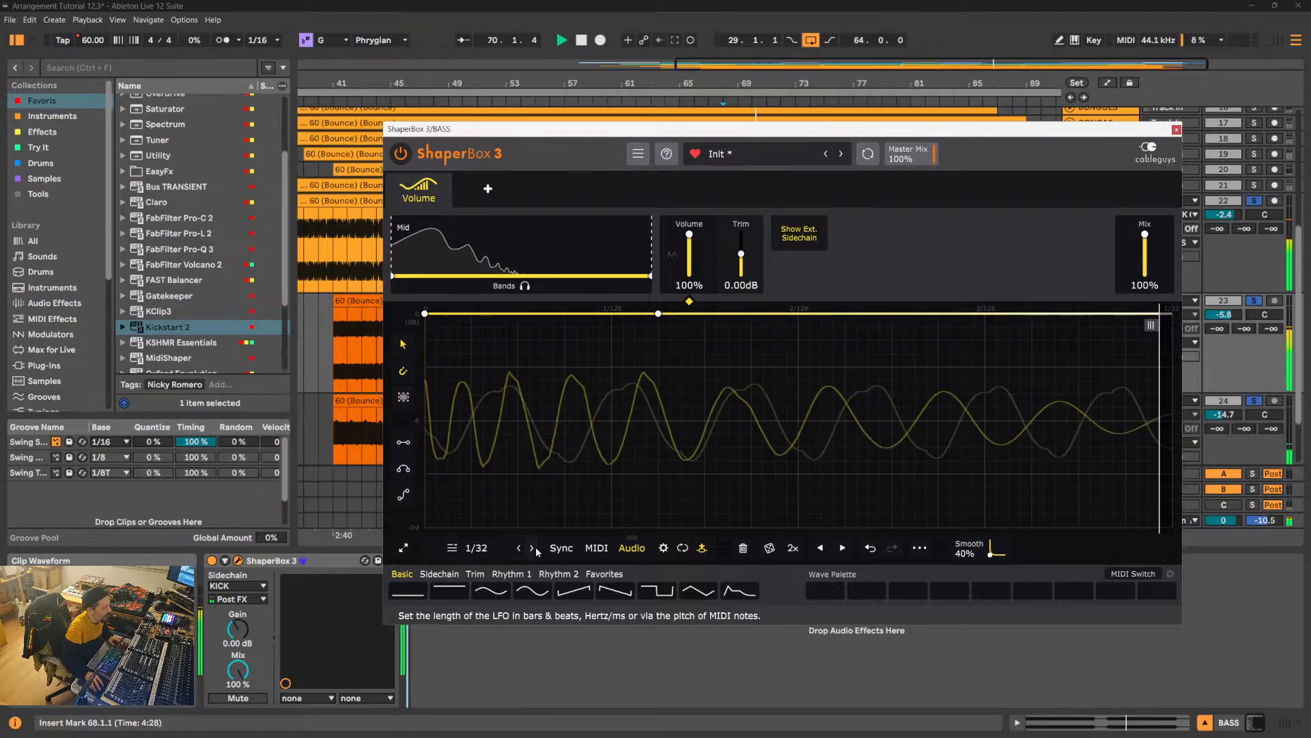
pyautogui.click(532, 548)
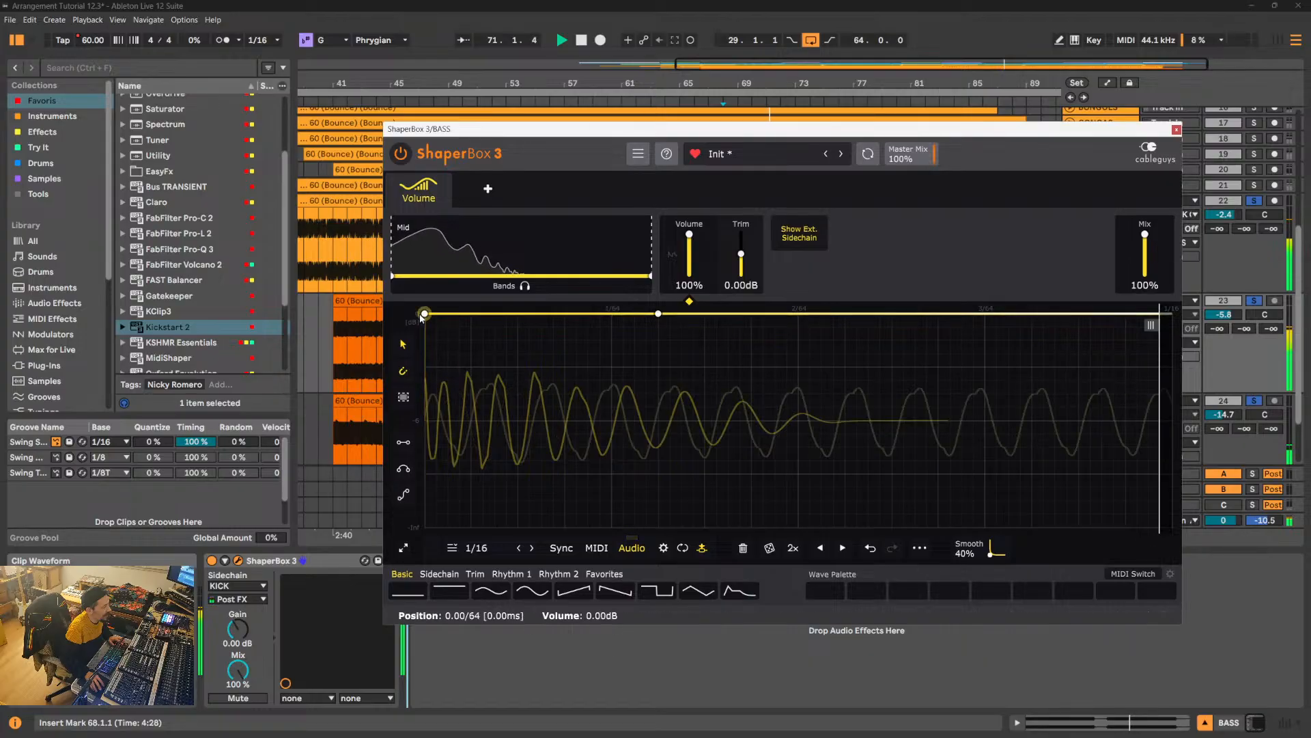
# - Shape the ducking curve from -Inf at the start through a bent rise, holding full volume up to a new breakpoint near the cycle's end
pyautogui.moveTo(424, 313); pyautogui.dragTo(424, 526)
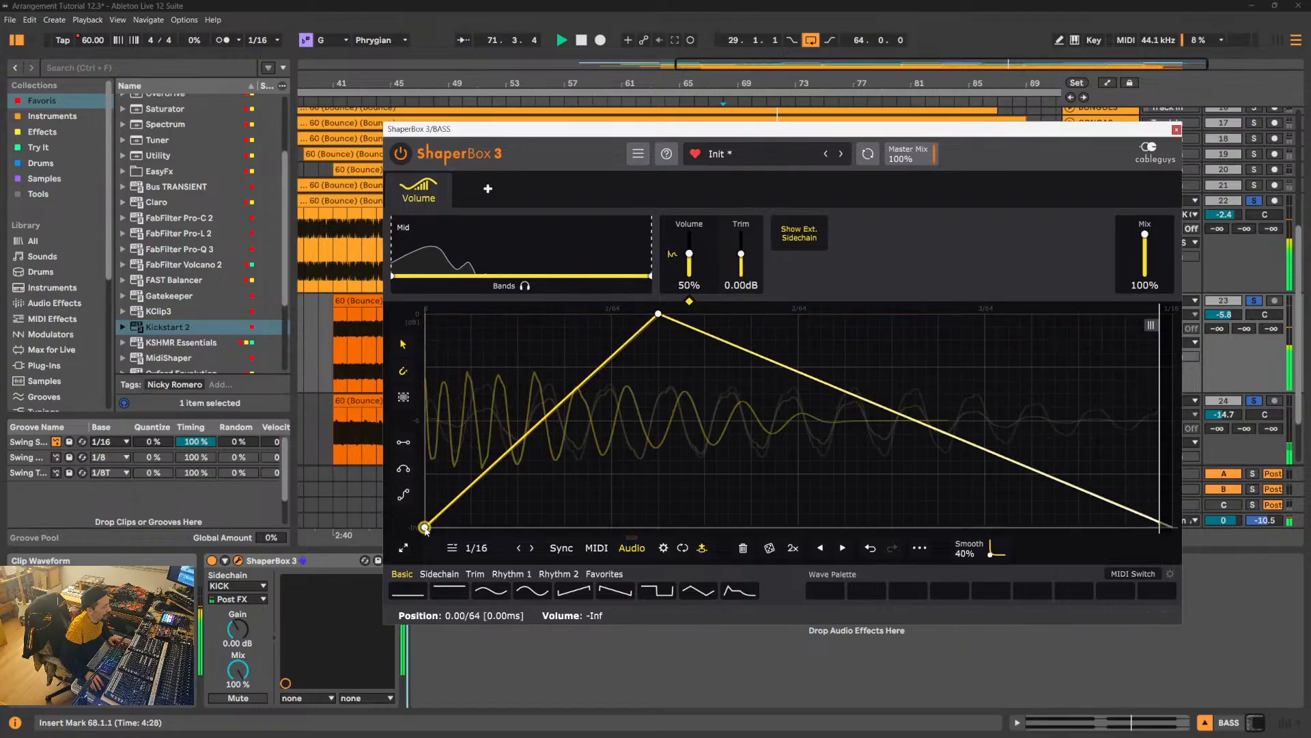
pyautogui.click(1031, 473)
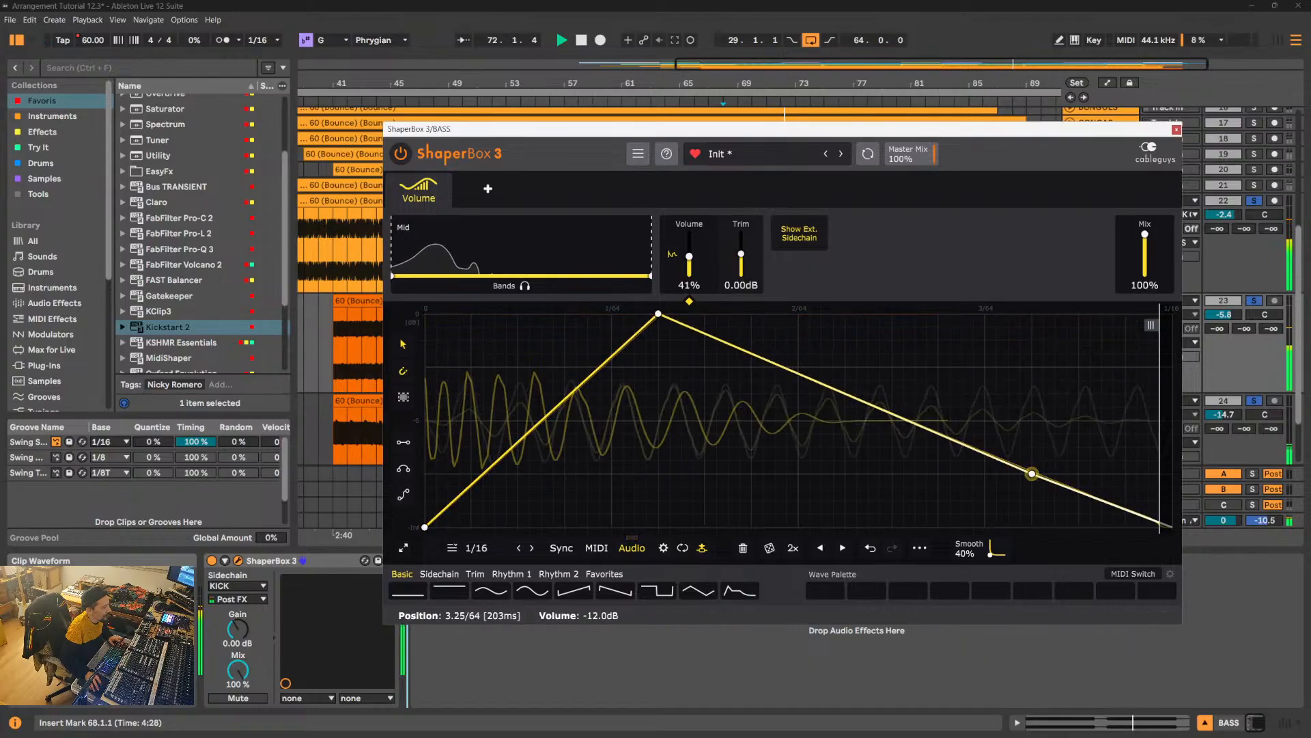
pyautogui.moveTo(1032, 473); pyautogui.dragTo(1148, 314)
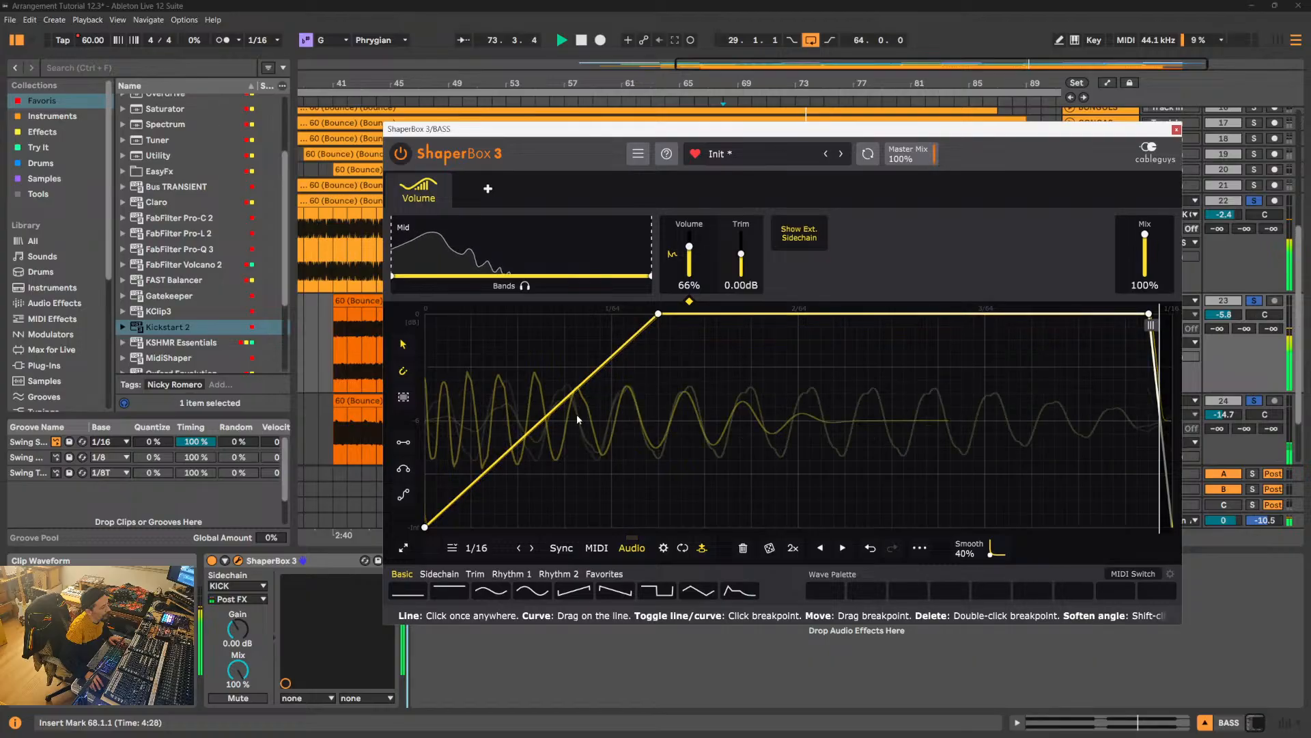
pyautogui.moveTo(576, 414); pyautogui.dragTo(611, 474)
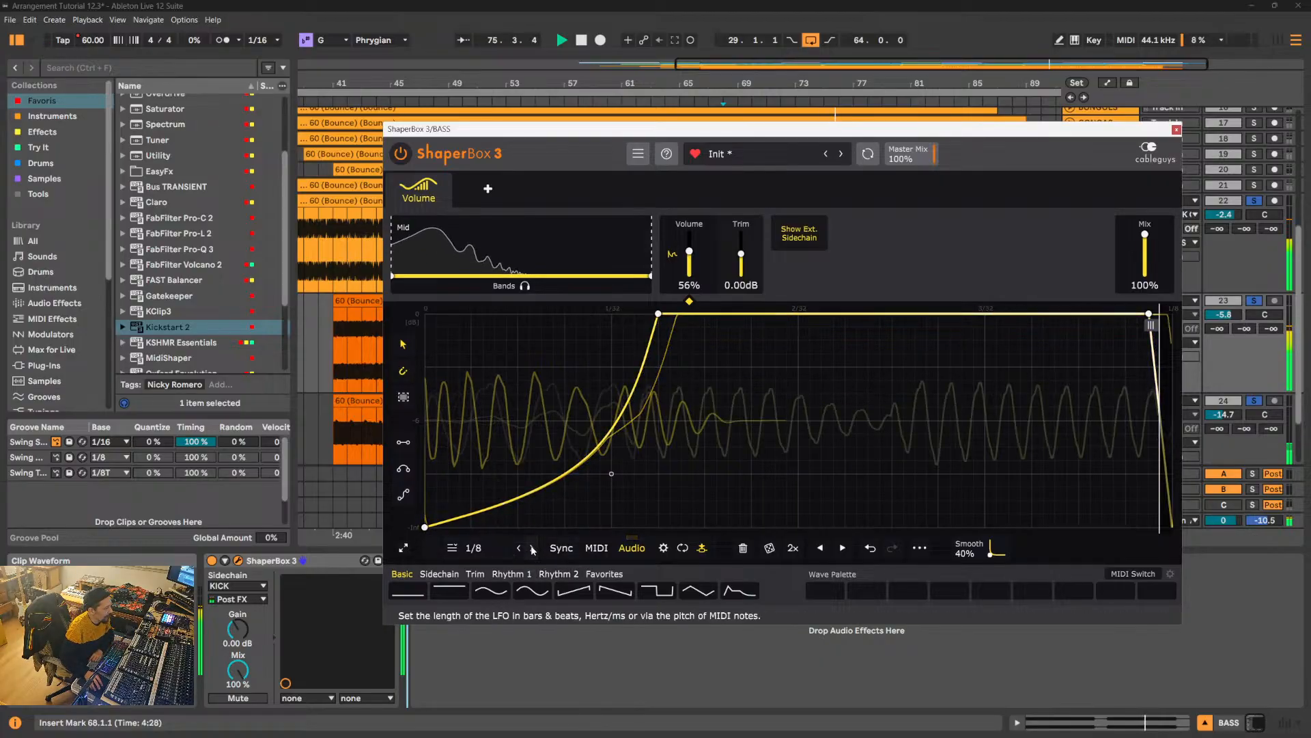
# - Lengthen the Volume shaper's cycle to 1/2 to view more of the kick and bass waveforms
pyautogui.click(532, 548)
pyautogui.click(533, 548)
pyautogui.click(533, 548)
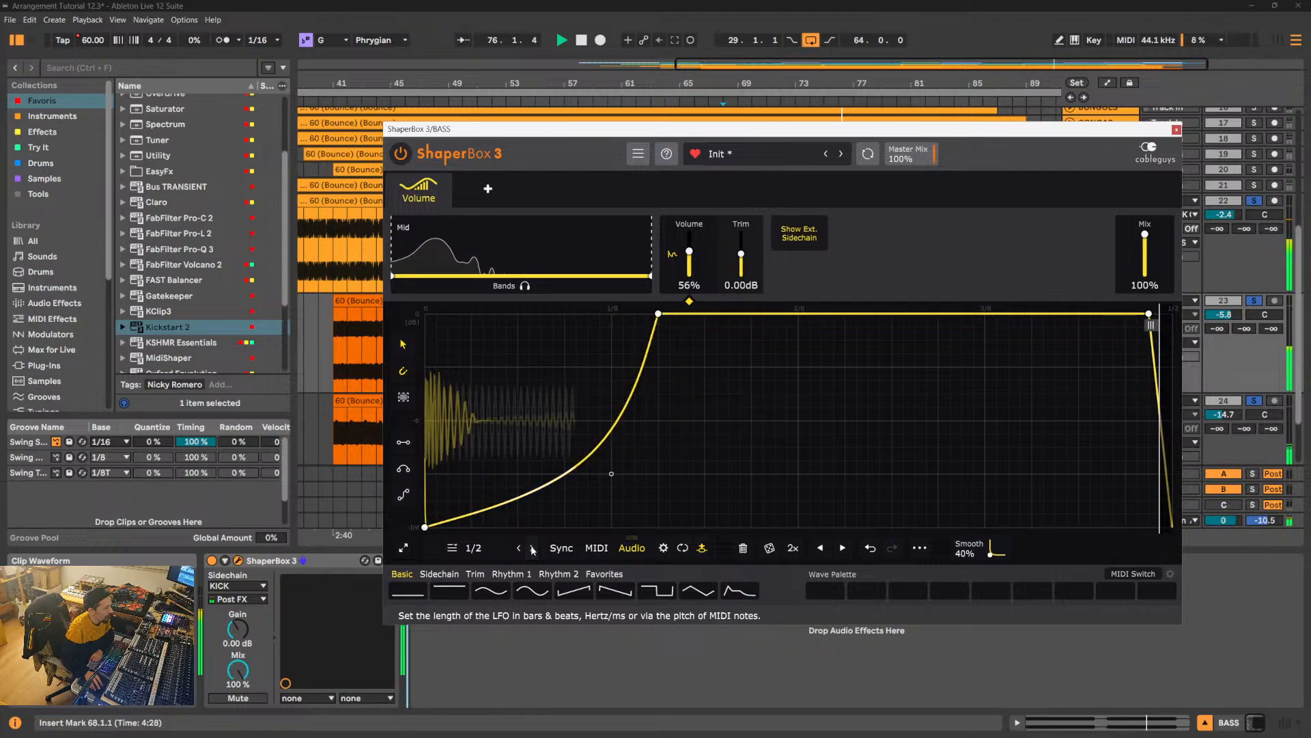
# - Move the plug-in window off the track controls, unsolo KICK and DRIVE, and reset the BASS track volume to 0 dB
pyautogui.moveTo(1070, 122); pyautogui.dragTo(863, 114)
pyautogui.click(1254, 201)
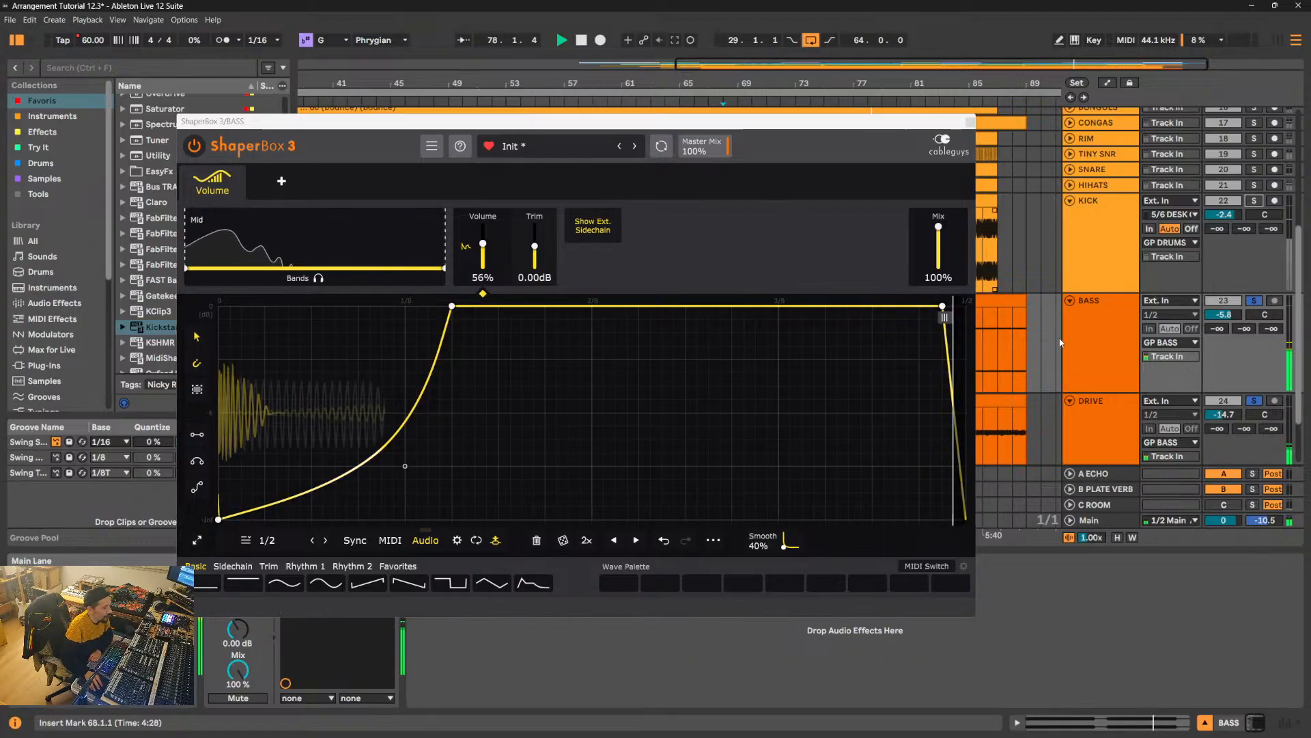
pyautogui.click(1253, 401)
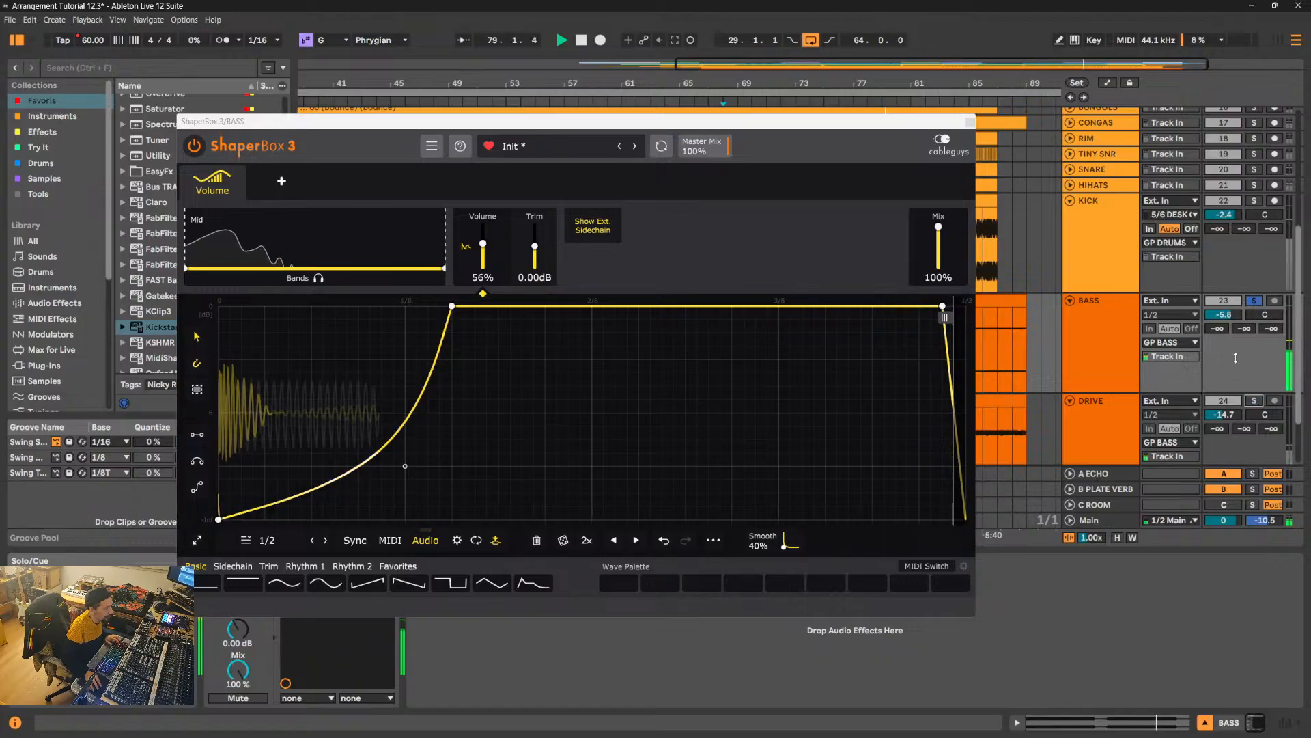
pyautogui.doubleClick(1232, 317)
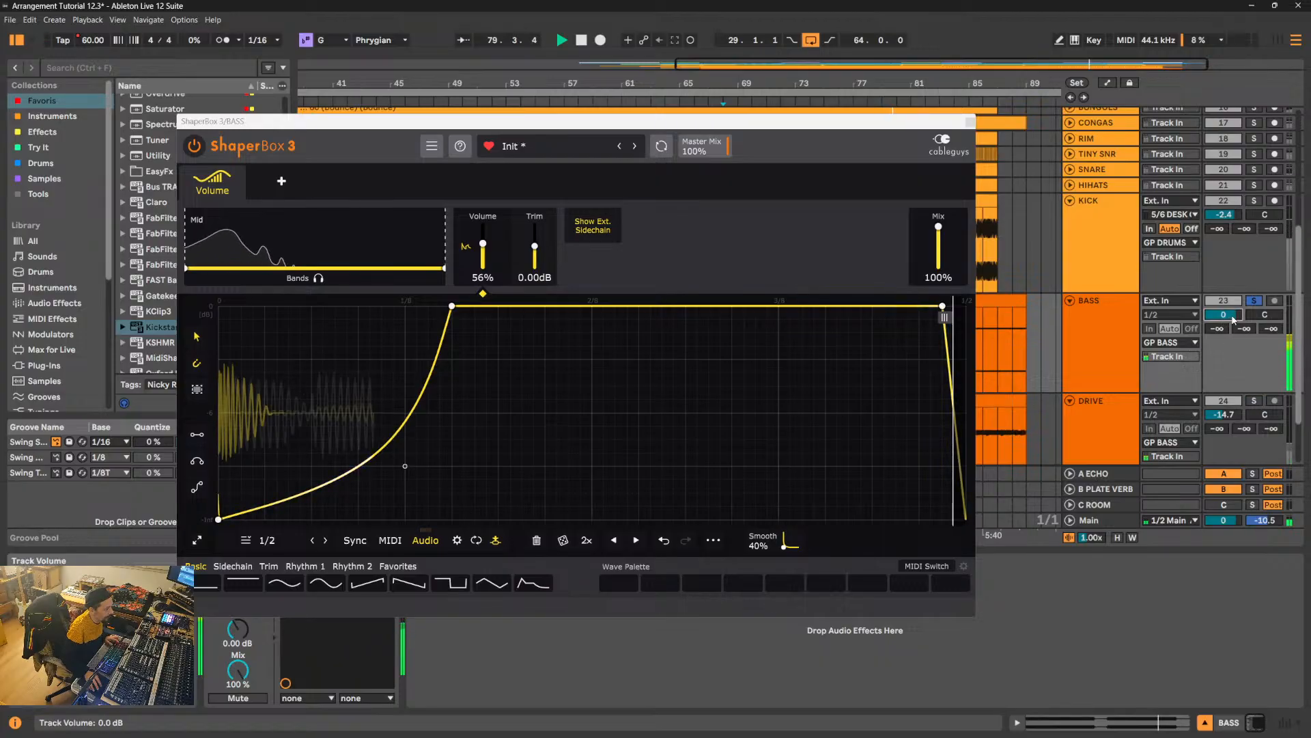
# - Shorten the Volume shaper's cycle to 1/16 and add a breakpoint that pulls the curve's end down to its floor
pyautogui.moveTo(744, 124); pyautogui.dragTo(1051, 152)
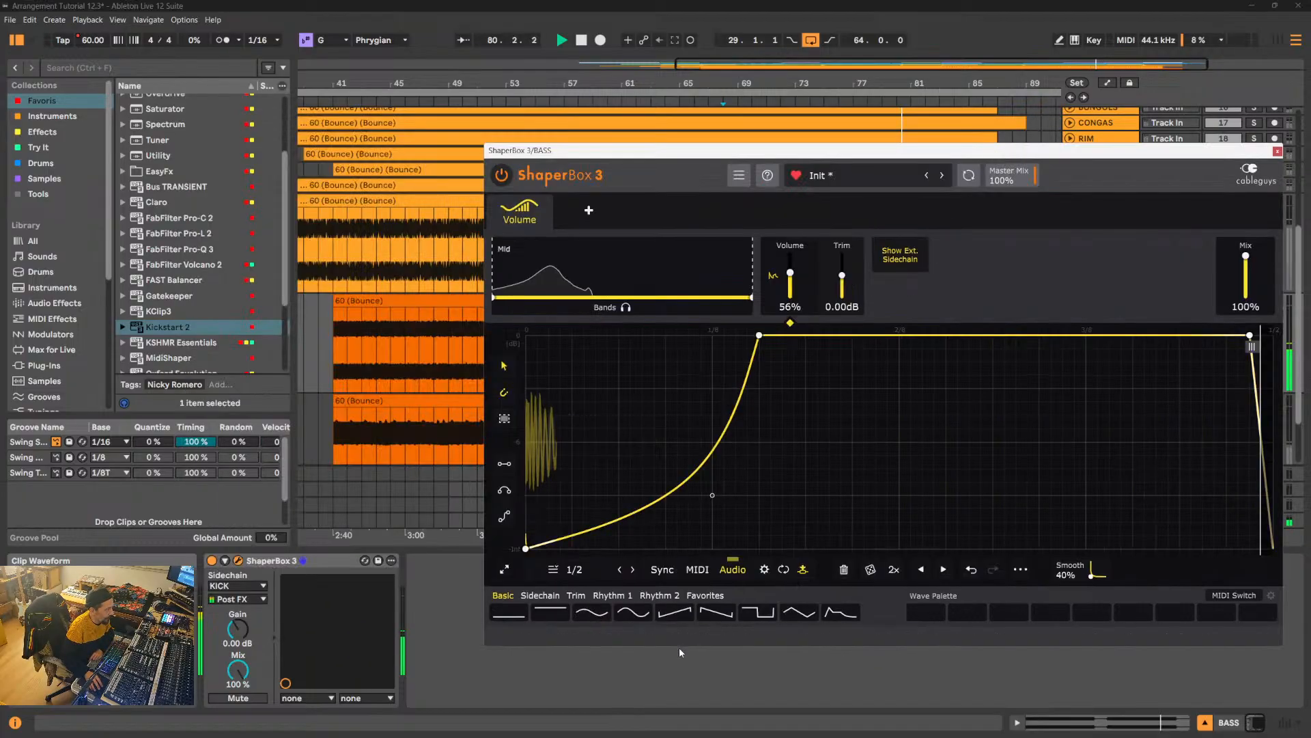
pyautogui.click(620, 569)
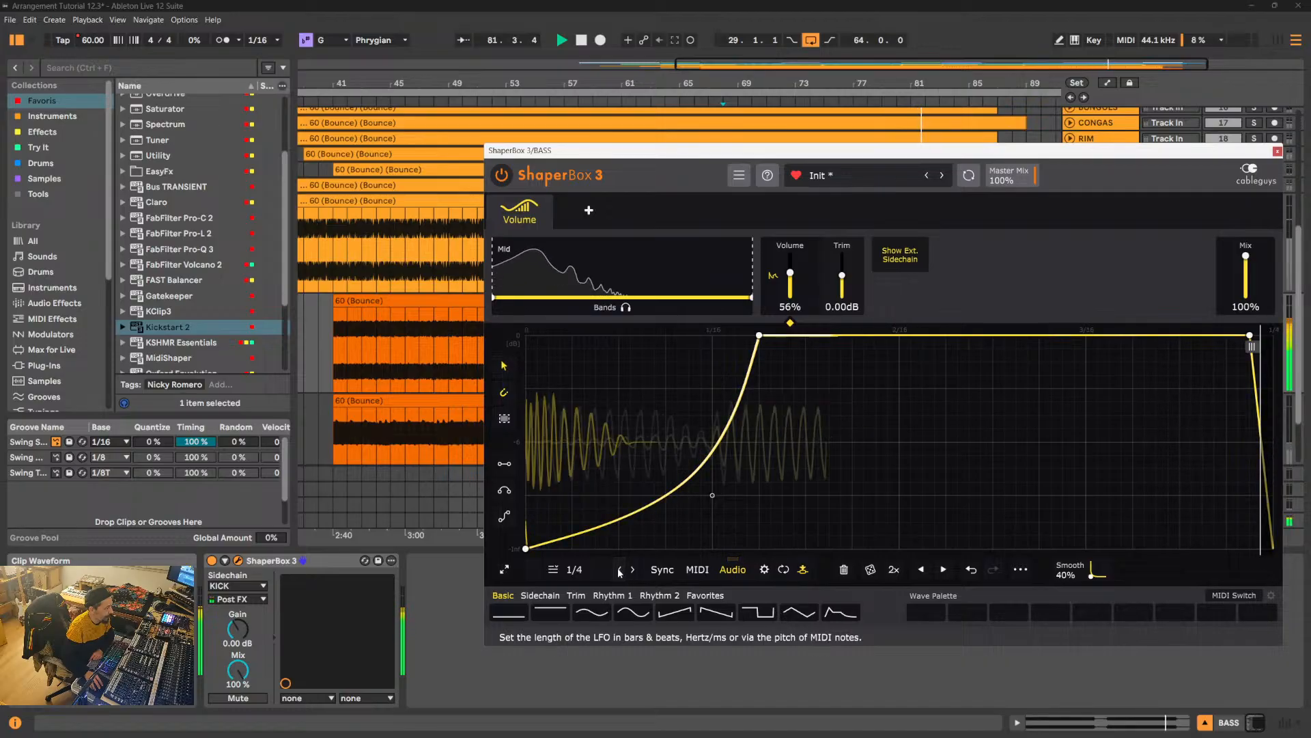
pyautogui.click(620, 570)
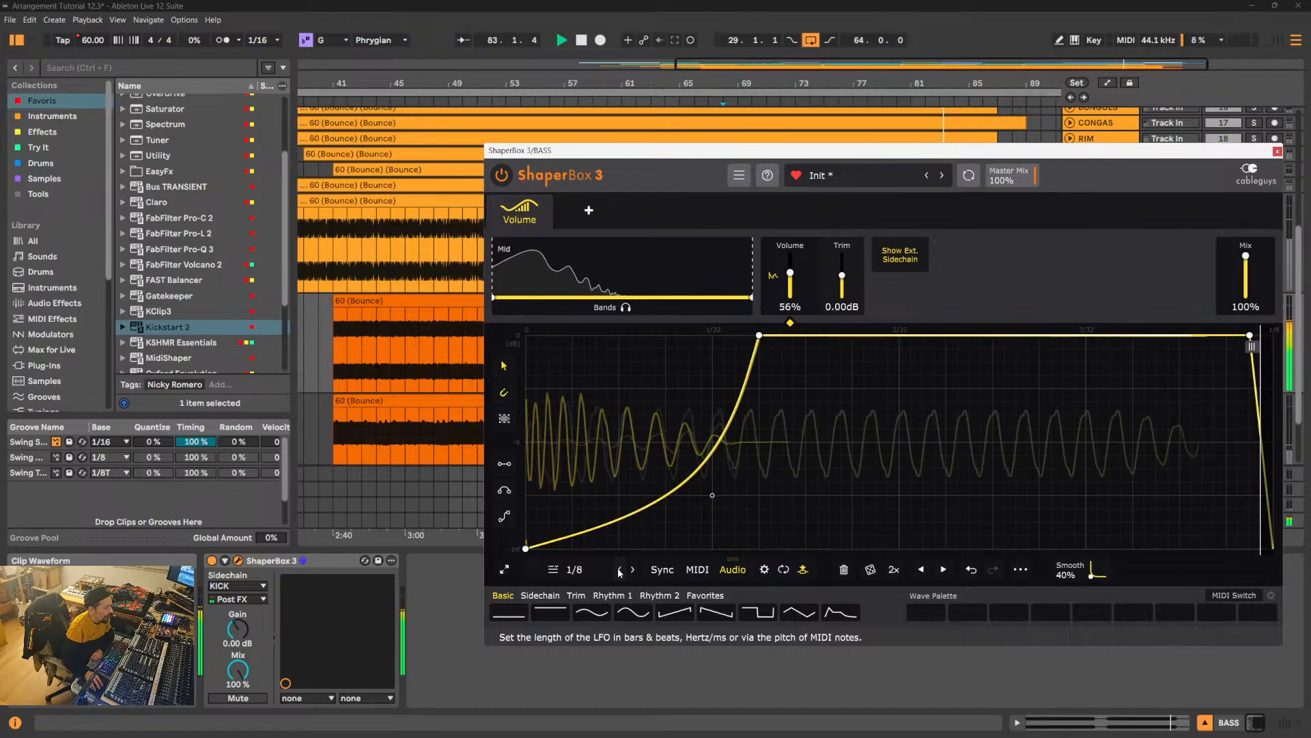
pyautogui.click(620, 570)
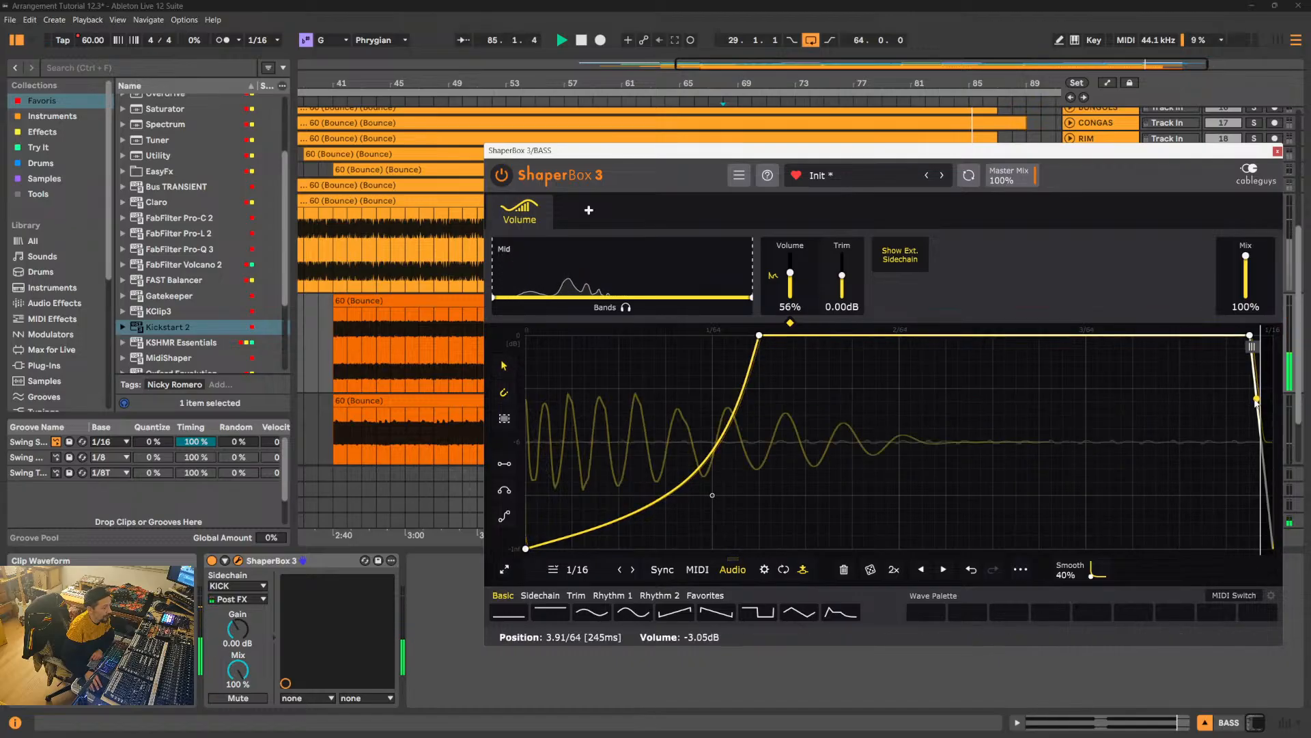
pyautogui.moveTo(1262, 404); pyautogui.dragTo(1260, 548)
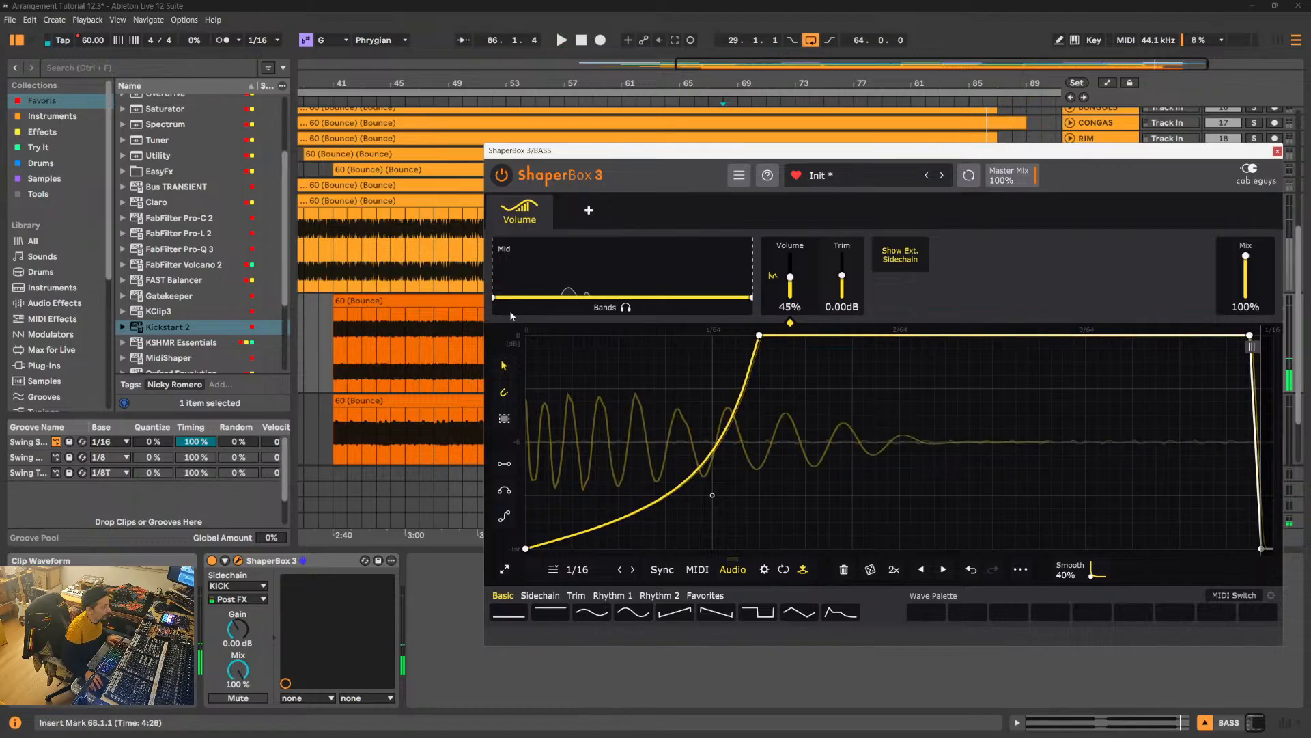
# - Play from bar 41, shift the breakpoint ending the rise slightly earlier, and raise the curve's start to the lower quarter gridline
pyautogui.press('space')
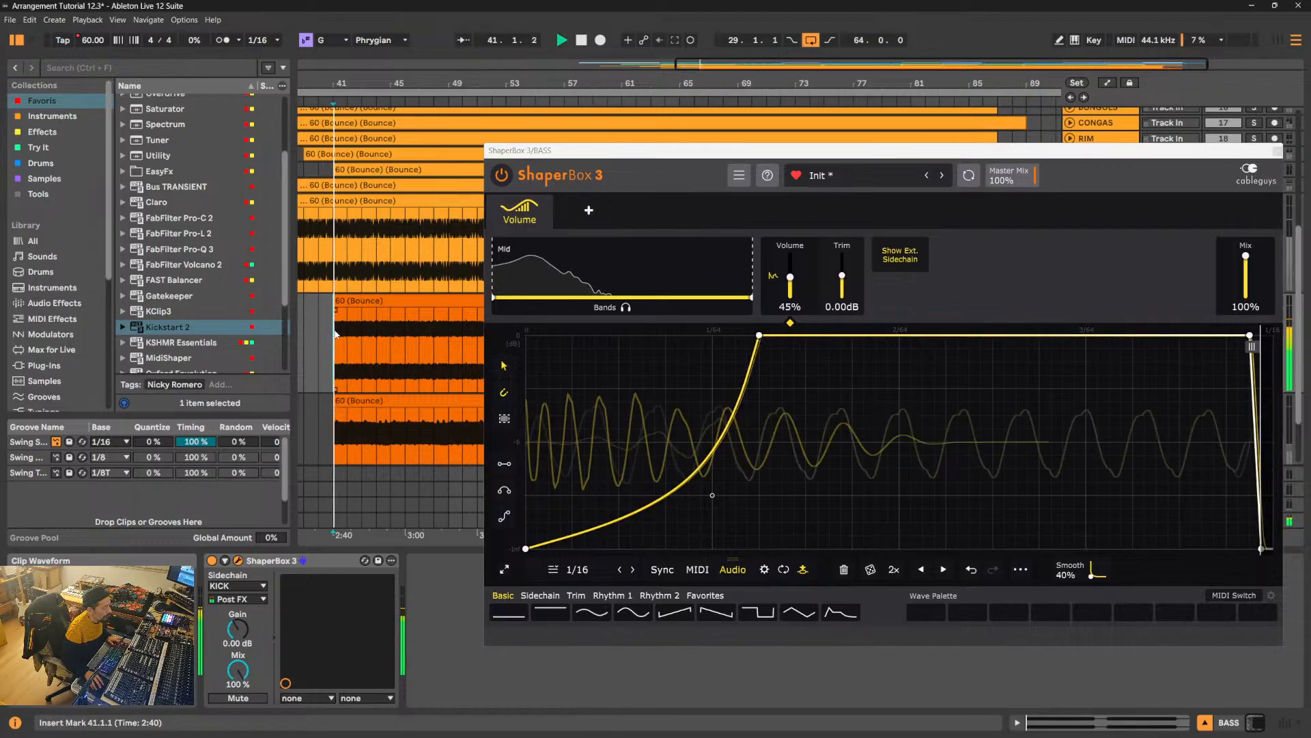
pyautogui.moveTo(759, 335); pyautogui.dragTo(747, 335)
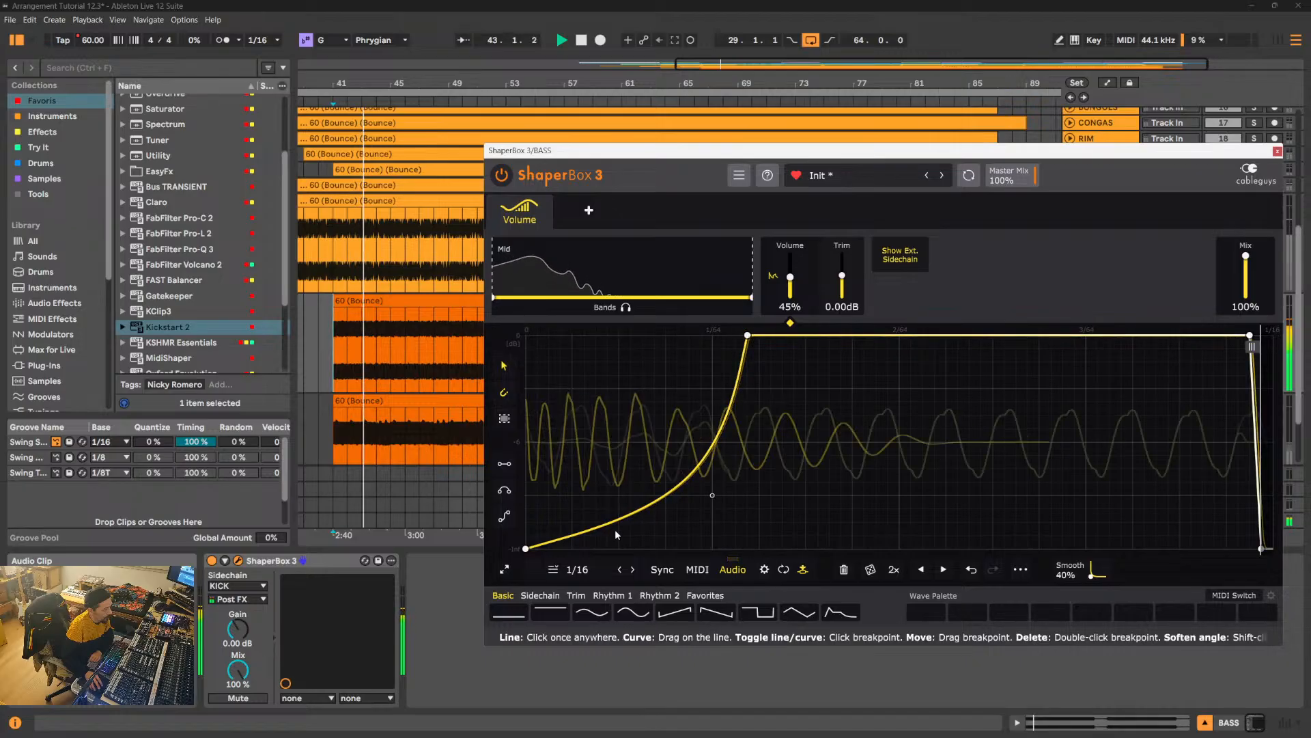
pyautogui.moveTo(526, 549); pyautogui.dragTo(525, 494)
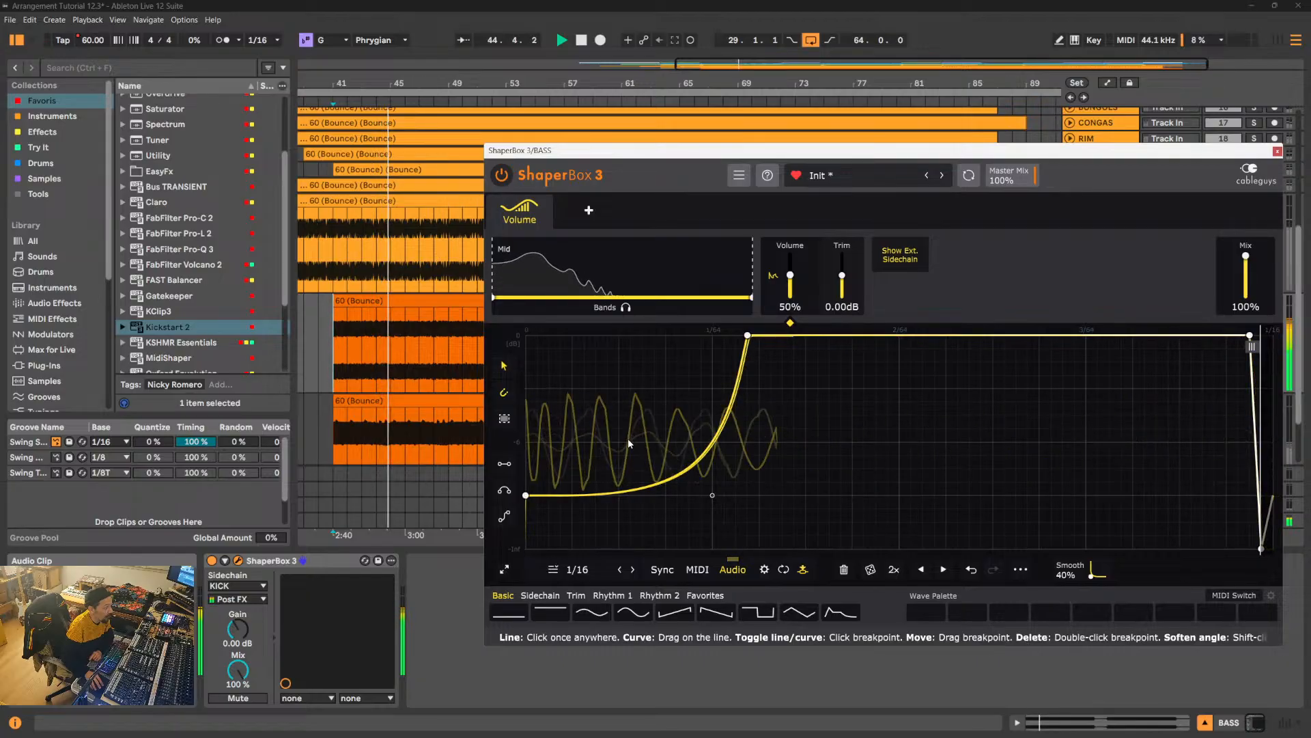
# - Close the ShaperBox 3 window and solo KICK together with BASS
pyautogui.click(1277, 151)
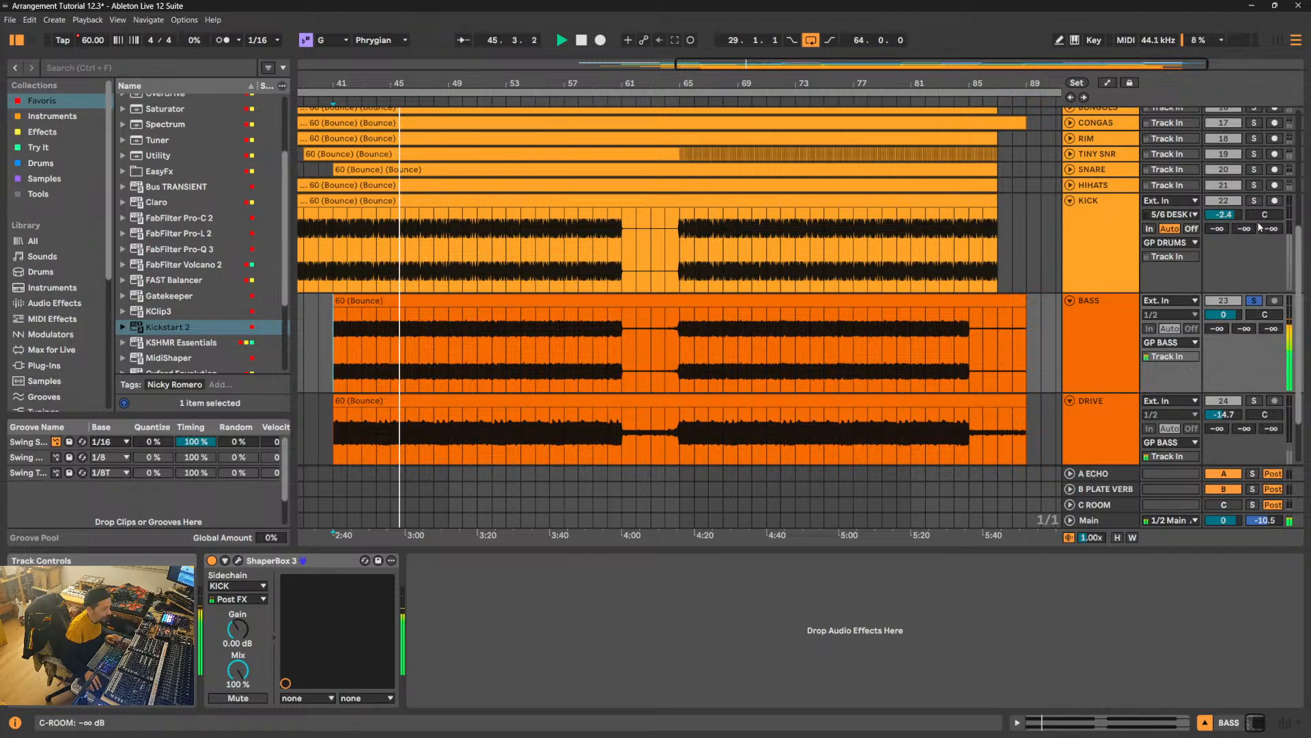
pyautogui.keyDown('ctrl'); pyautogui.click(1253, 200); pyautogui.keyUp('ctrl')
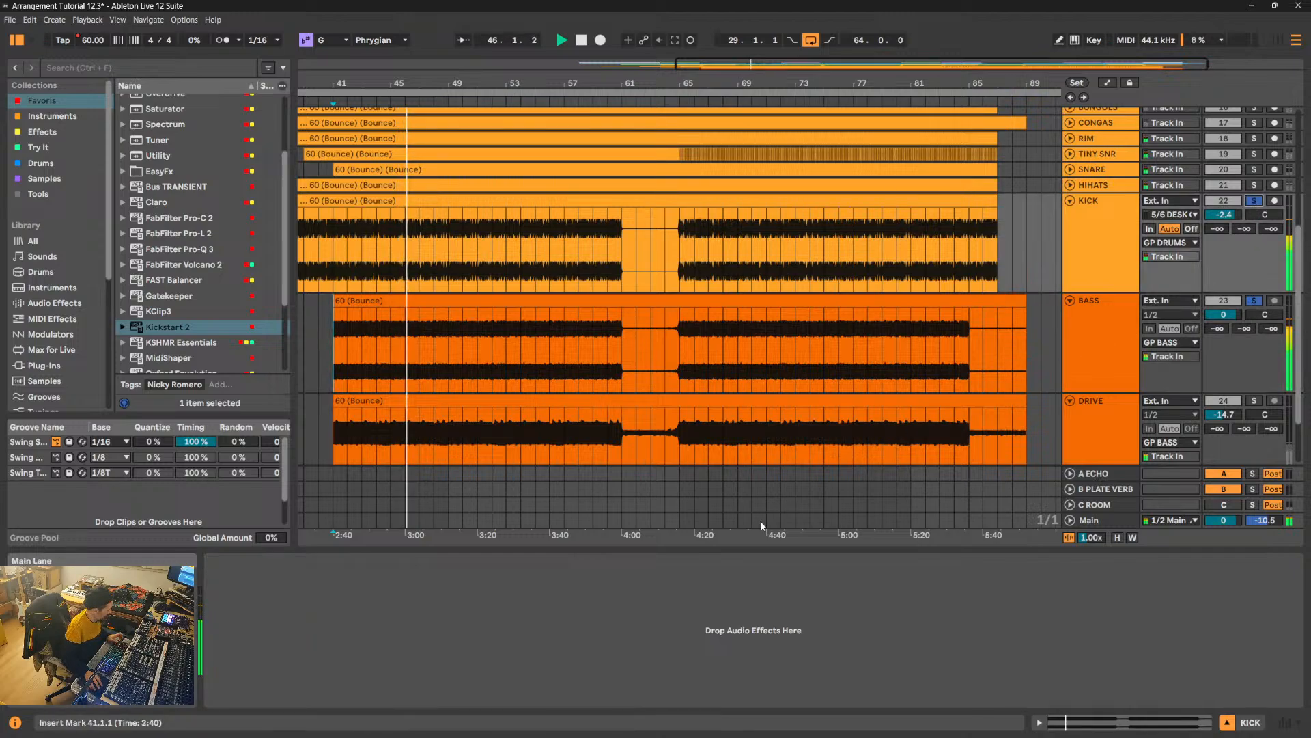
# - Switch to the Session View mixer, select the BASS track, and reopen its ShaperBox 3 window
pyautogui.press('Tab')
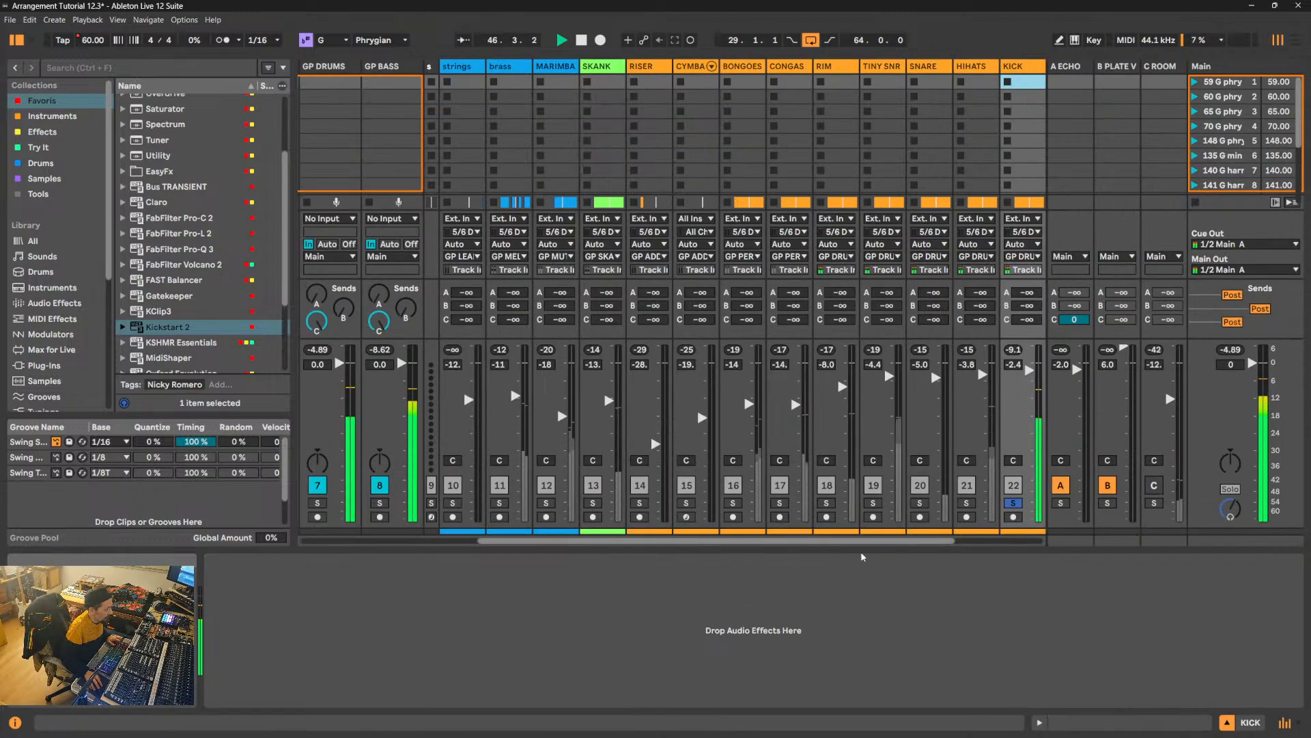
pyautogui.click(1029, 66)
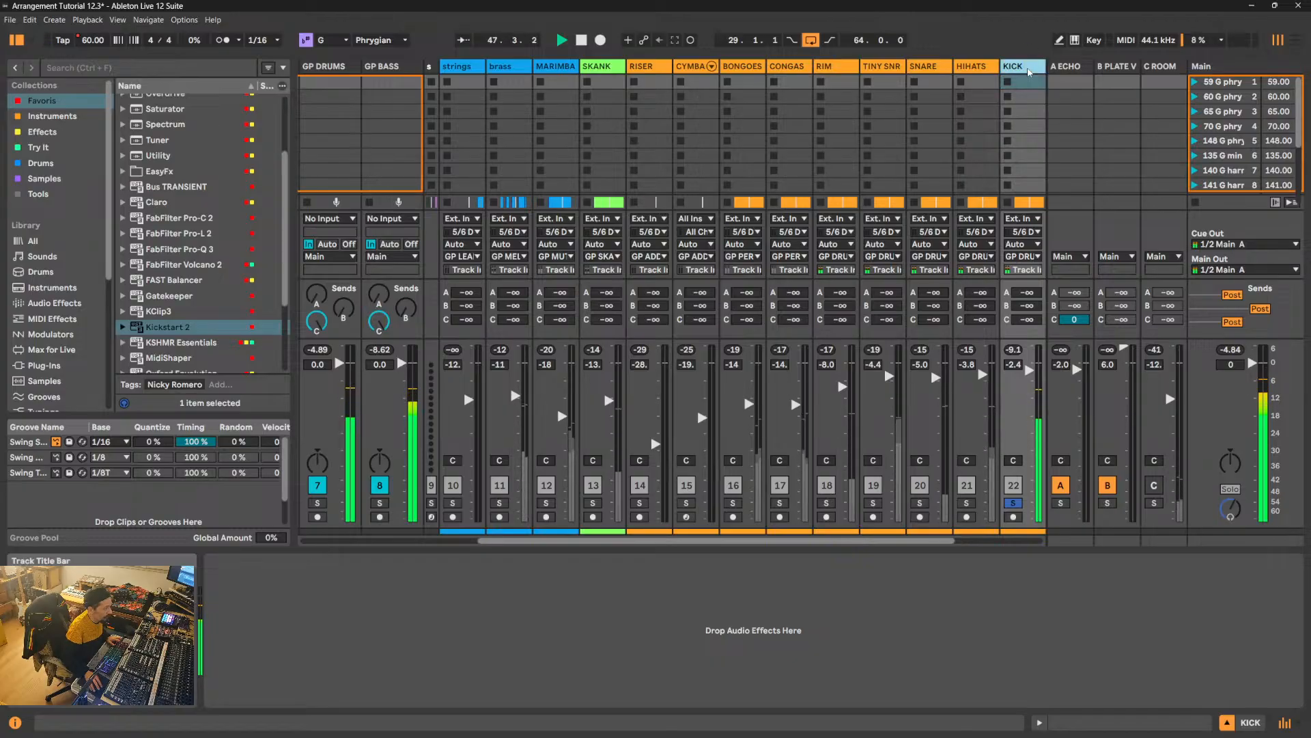
pyautogui.moveTo(949, 541); pyautogui.dragTo(1033, 541)
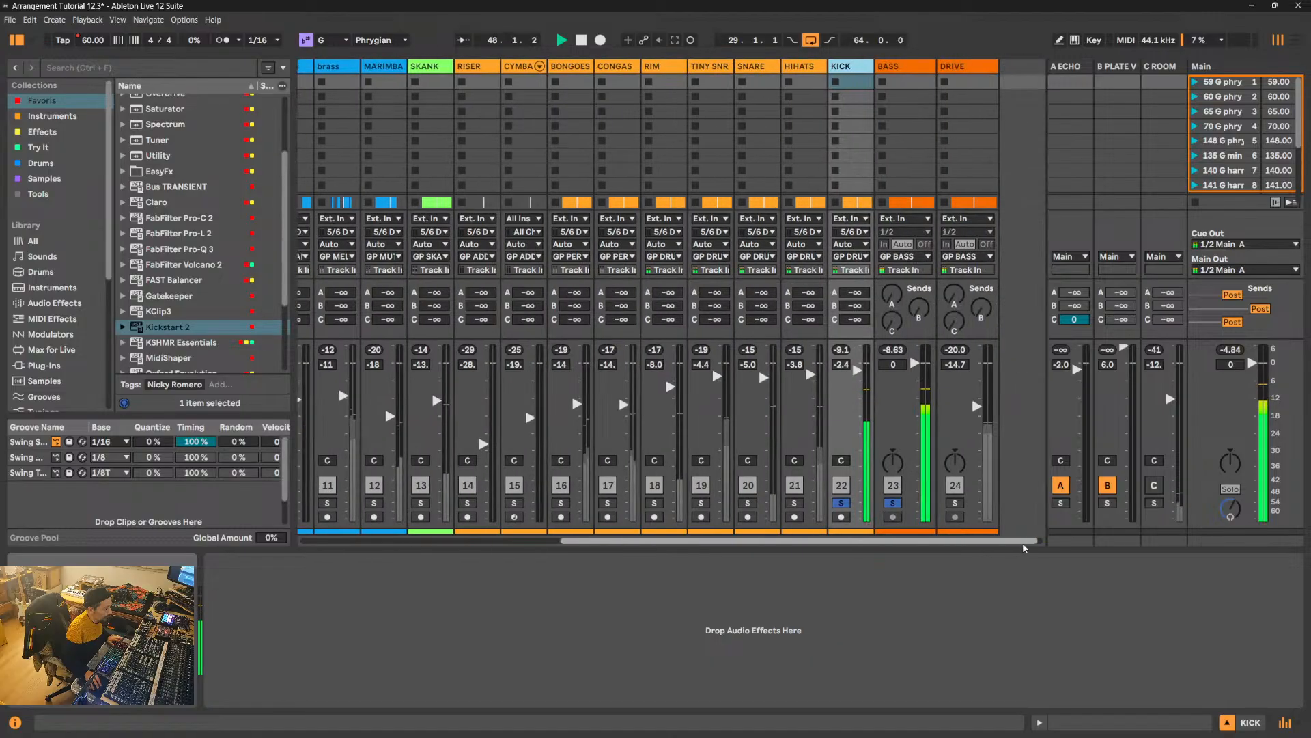
pyautogui.click(913, 73)
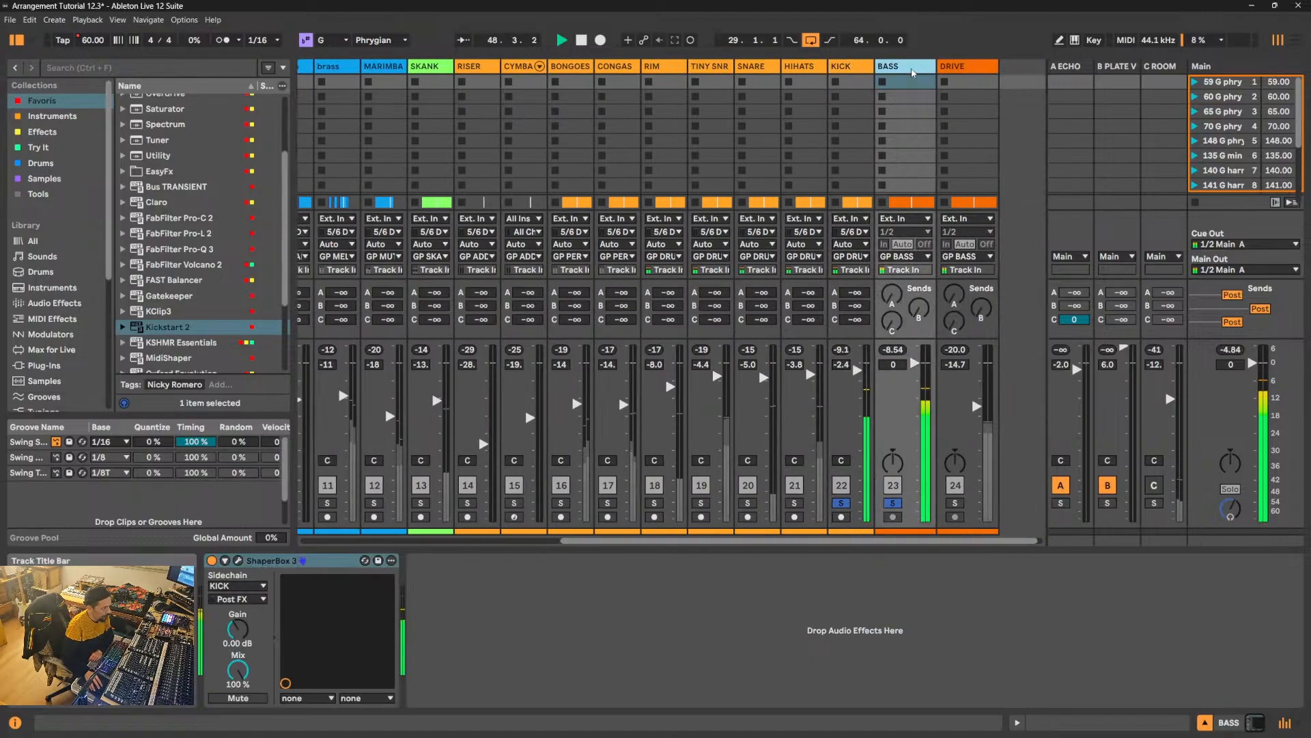
pyautogui.click(238, 560)
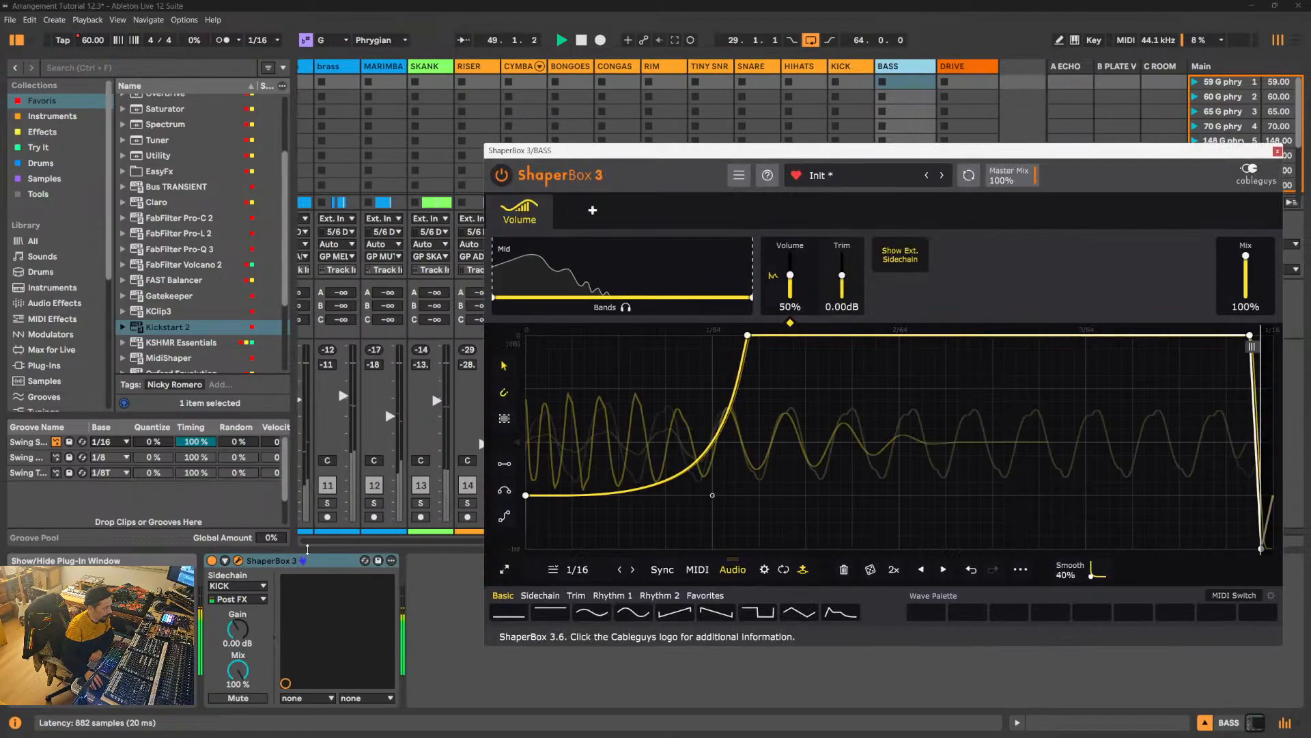
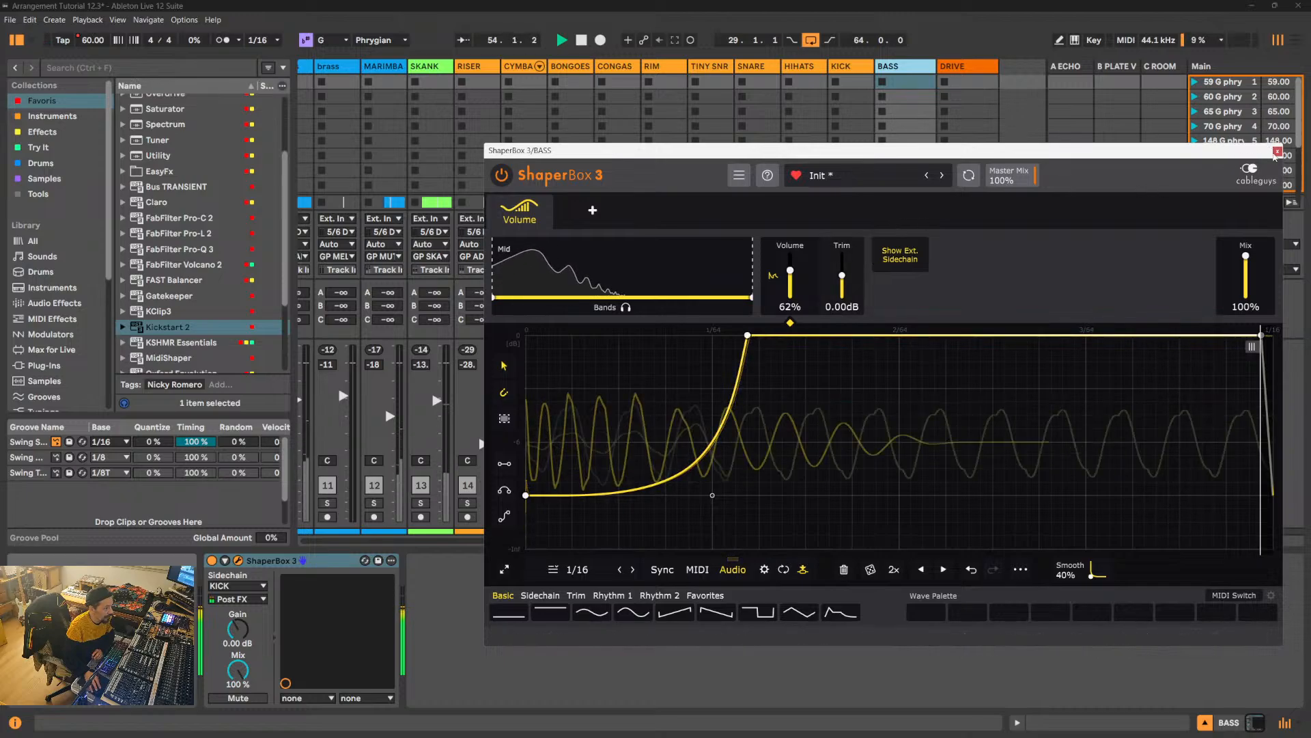
# - Close the ShaperBox 3 window and enlarge the Session View mixer section to make its level meters taller
pyautogui.click(1277, 151)
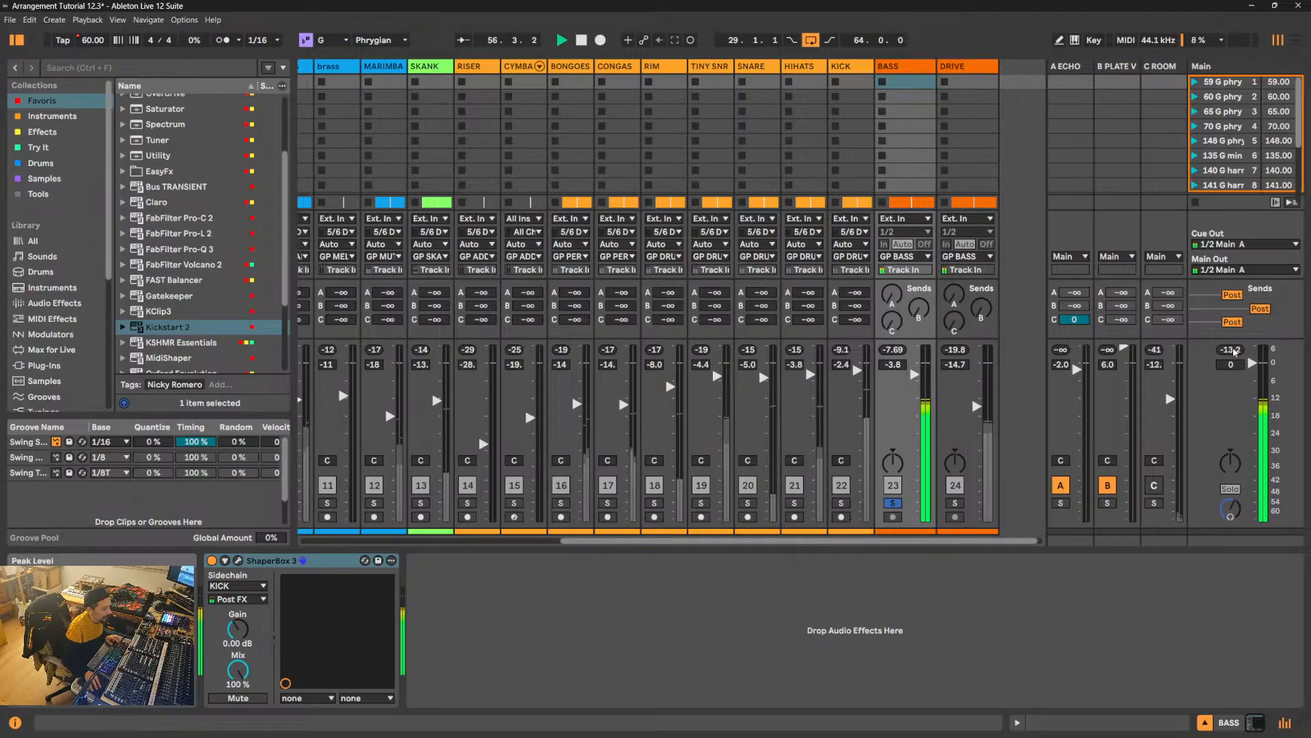
pyautogui.moveTo(1204, 338); pyautogui.dragTo(1194, 293)
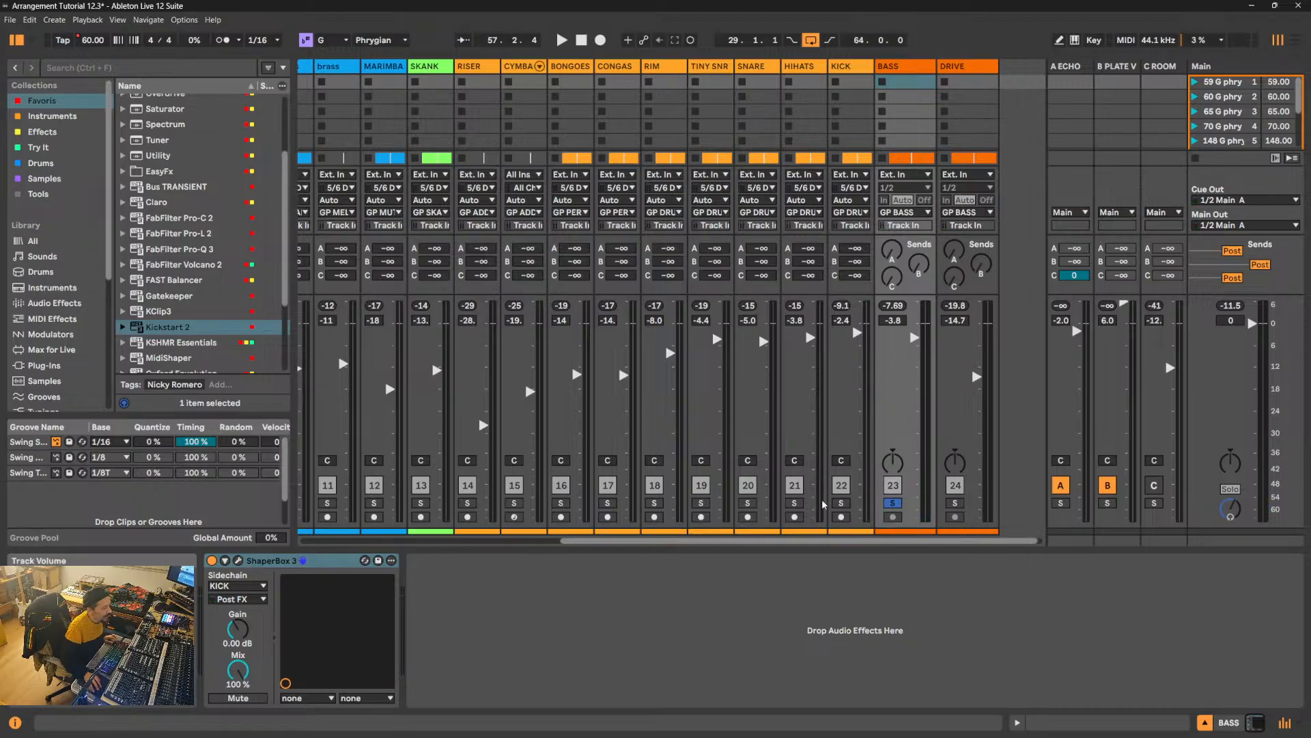
# - Solo KICK together with BASS and compare their playback with BASS's ShaperBox 3 switched off and back on
pyautogui.click(842, 503)
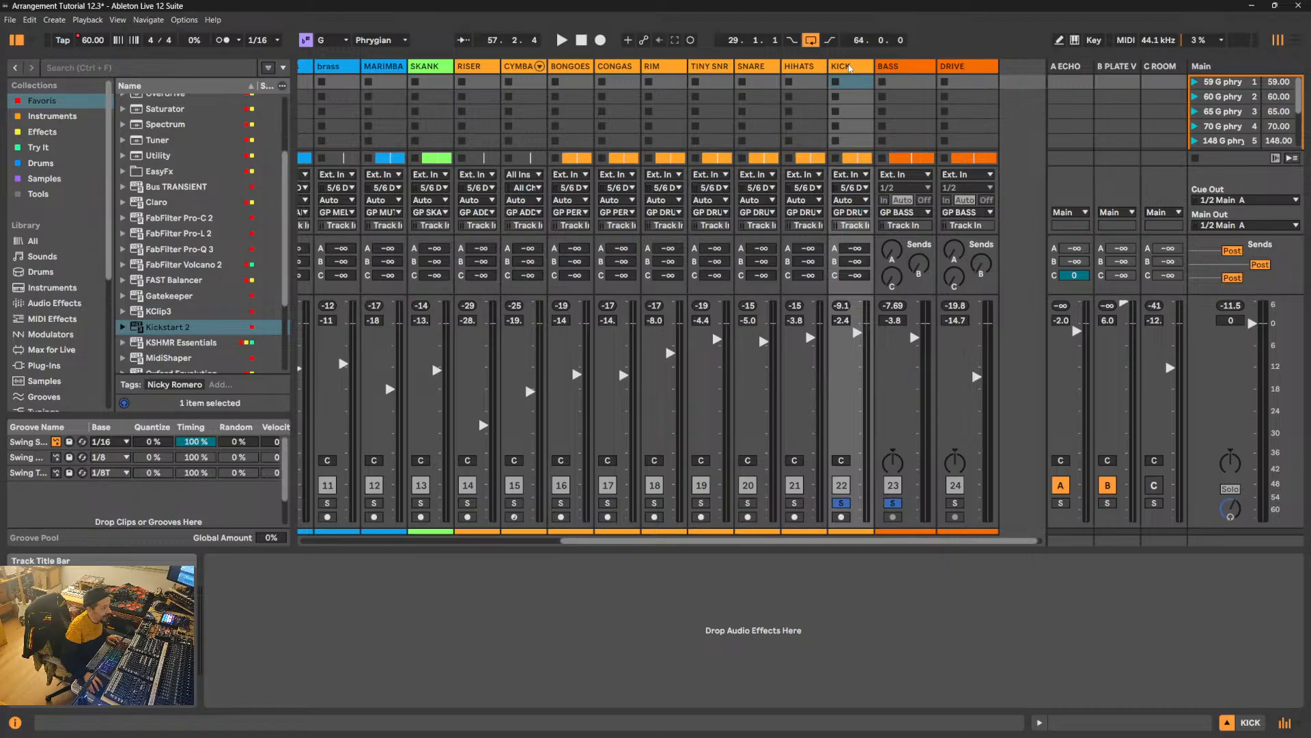
pyautogui.click(897, 68)
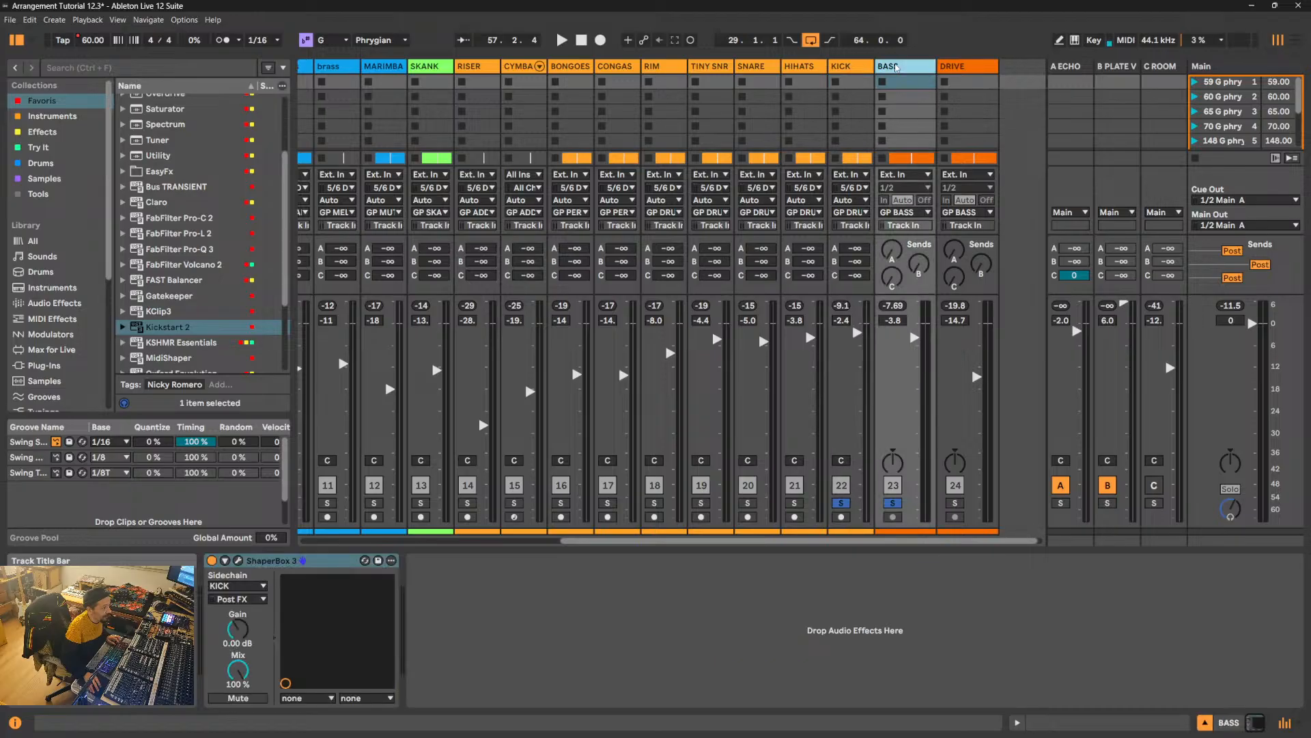
pyautogui.click(211, 560)
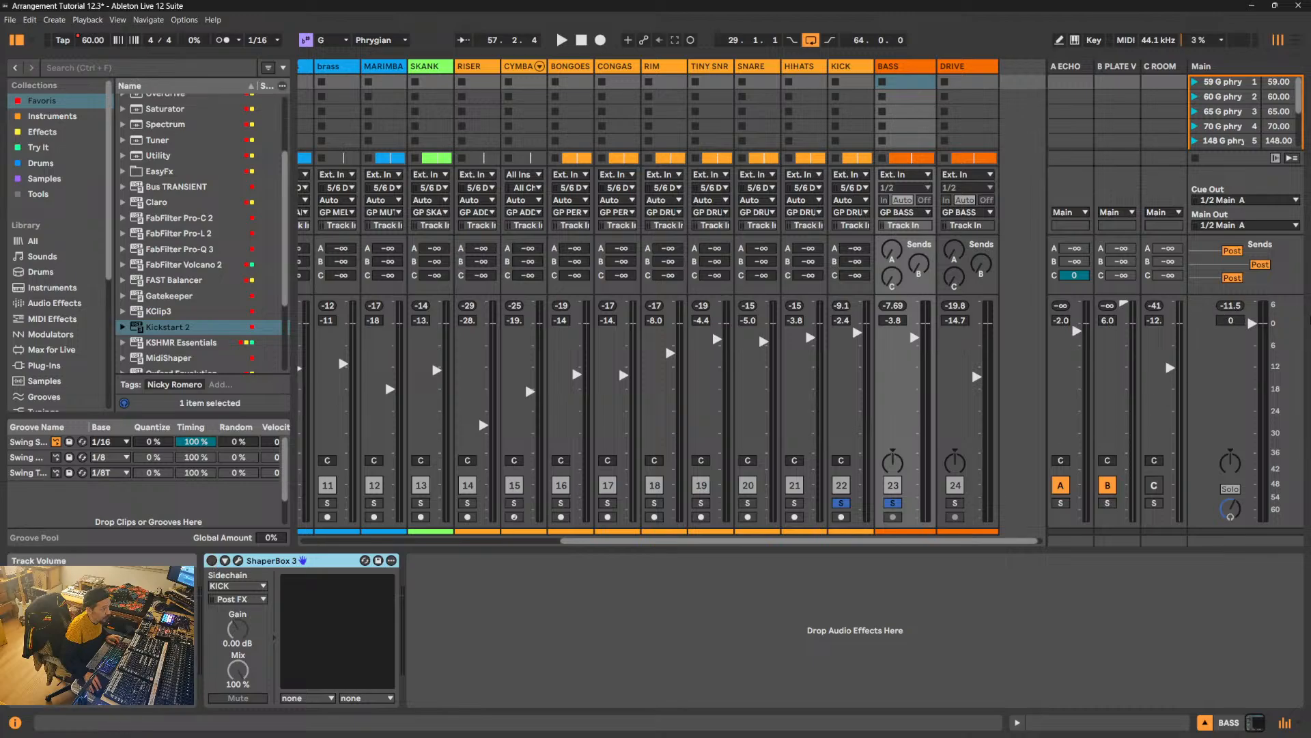
pyautogui.press('space')
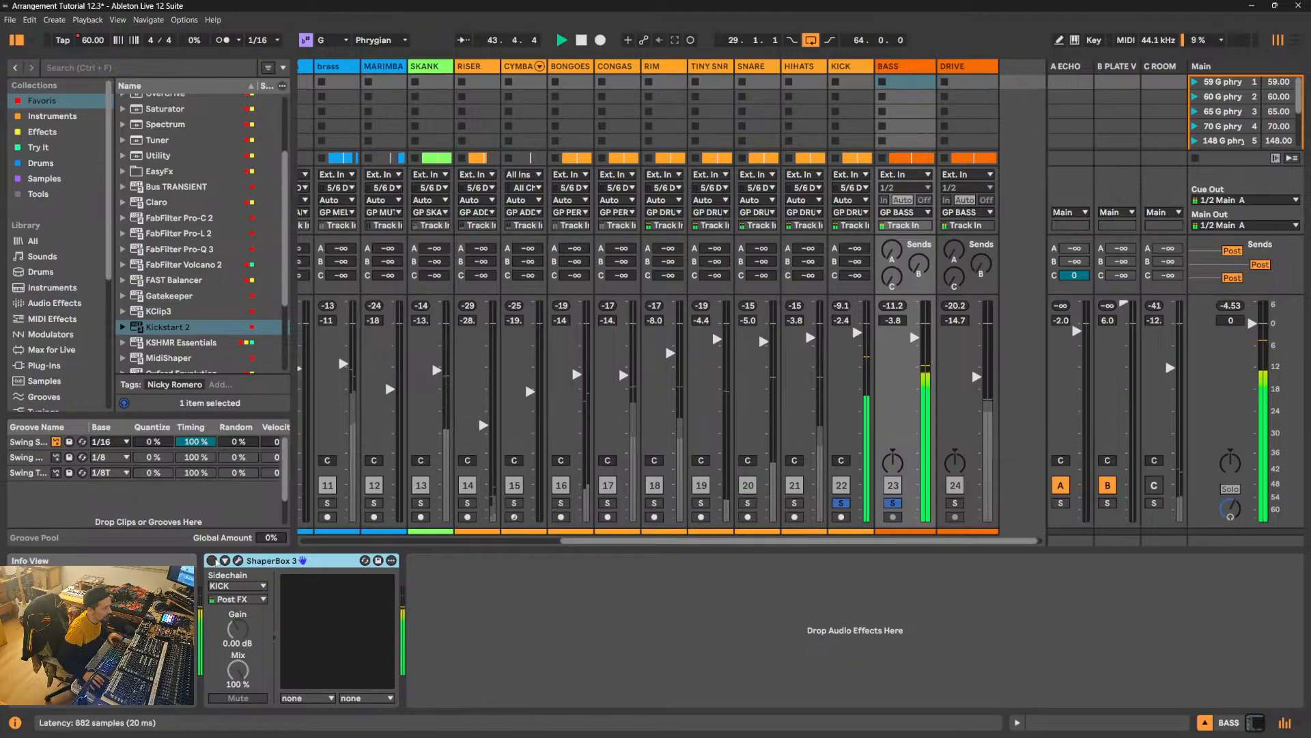
pyautogui.click(212, 560)
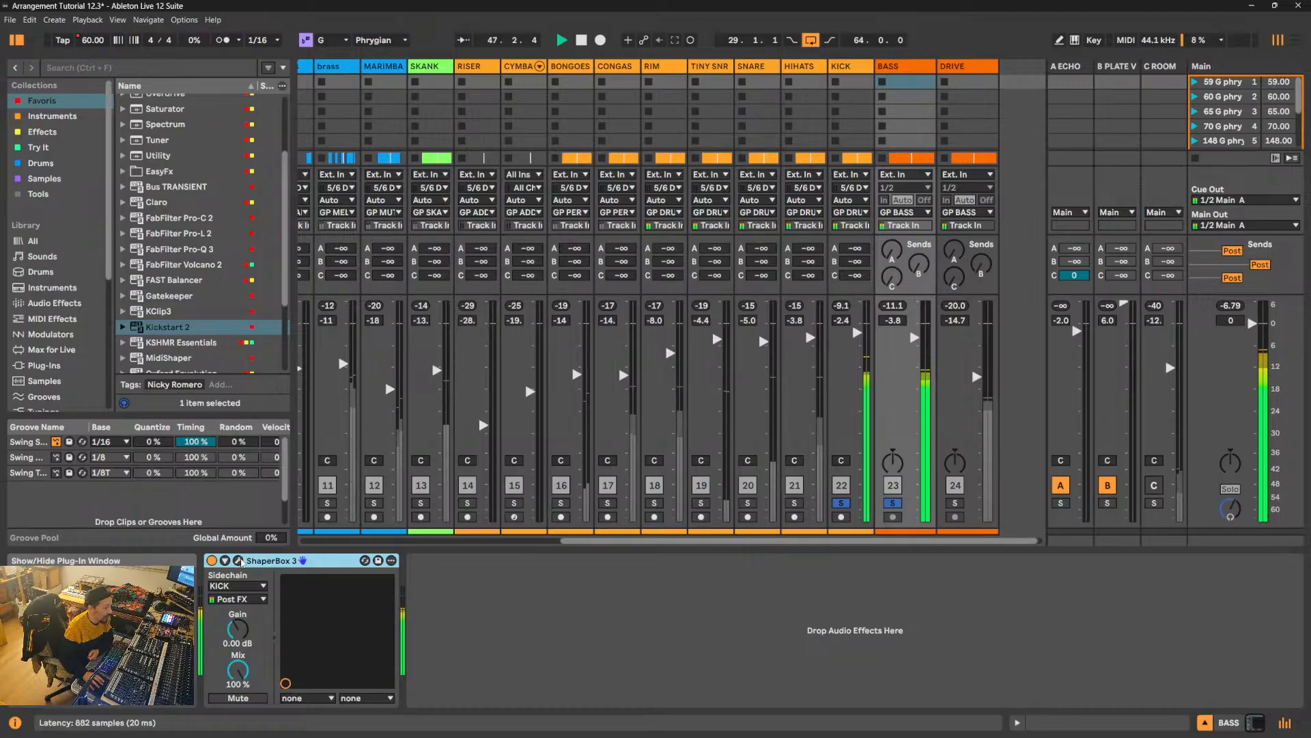
# - Lower the opening section of BASS's ShaperBox 3 Volume curve halfway from the lowest gridline to the floor, and close the plug-in window
pyautogui.click(241, 560)
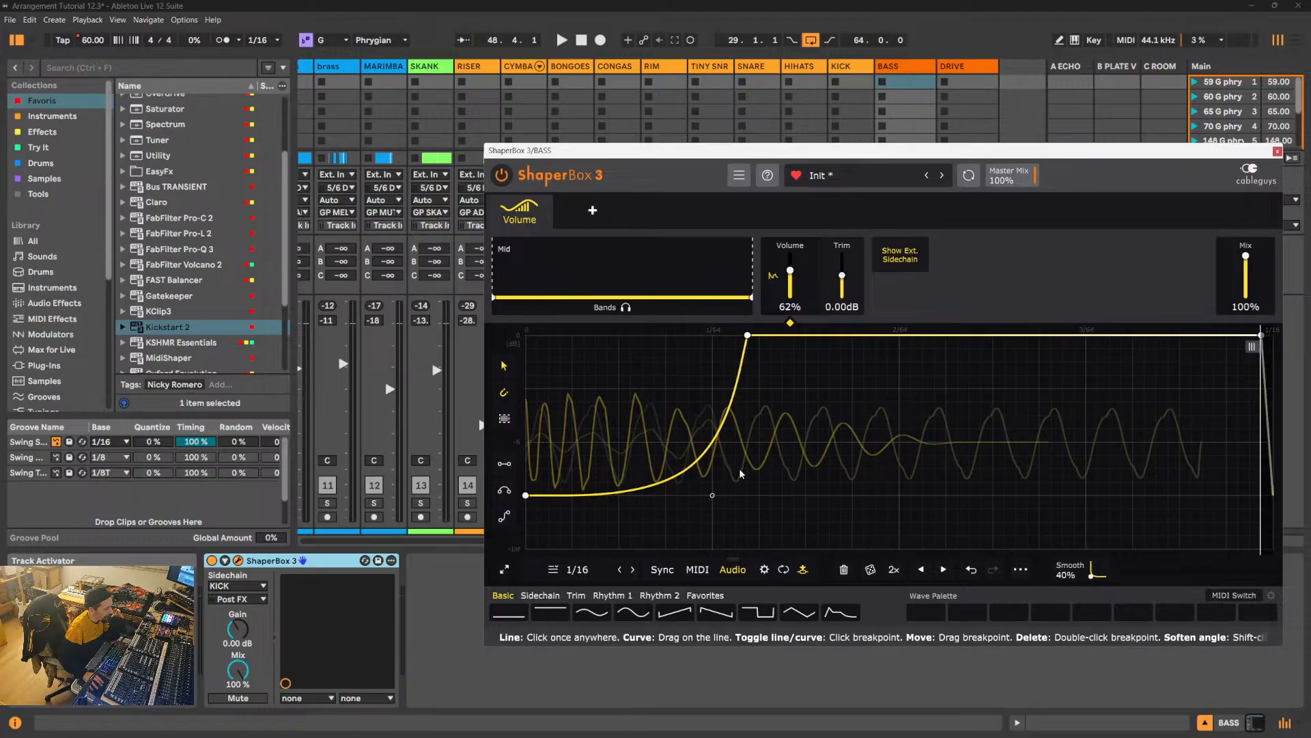
pyautogui.moveTo(741, 469); pyautogui.dragTo(438, 532)
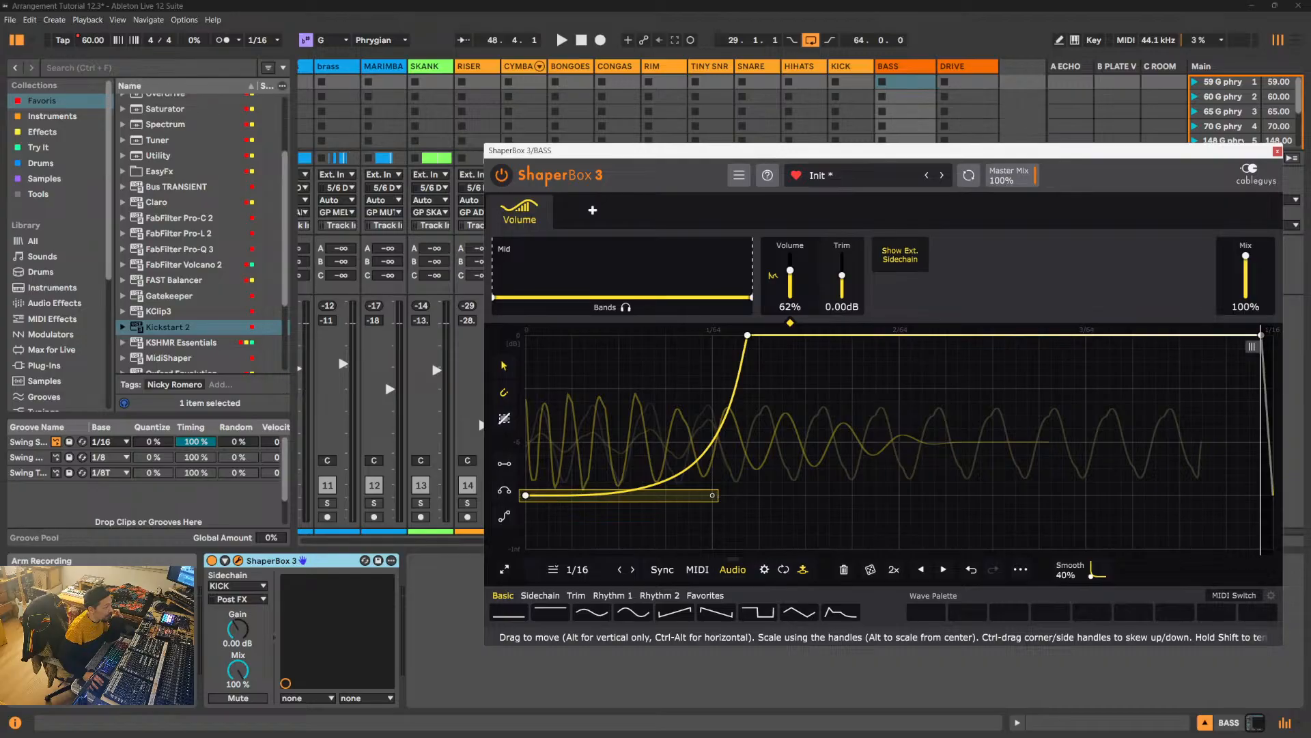
pyautogui.moveTo(556, 497); pyautogui.dragTo(555, 524)
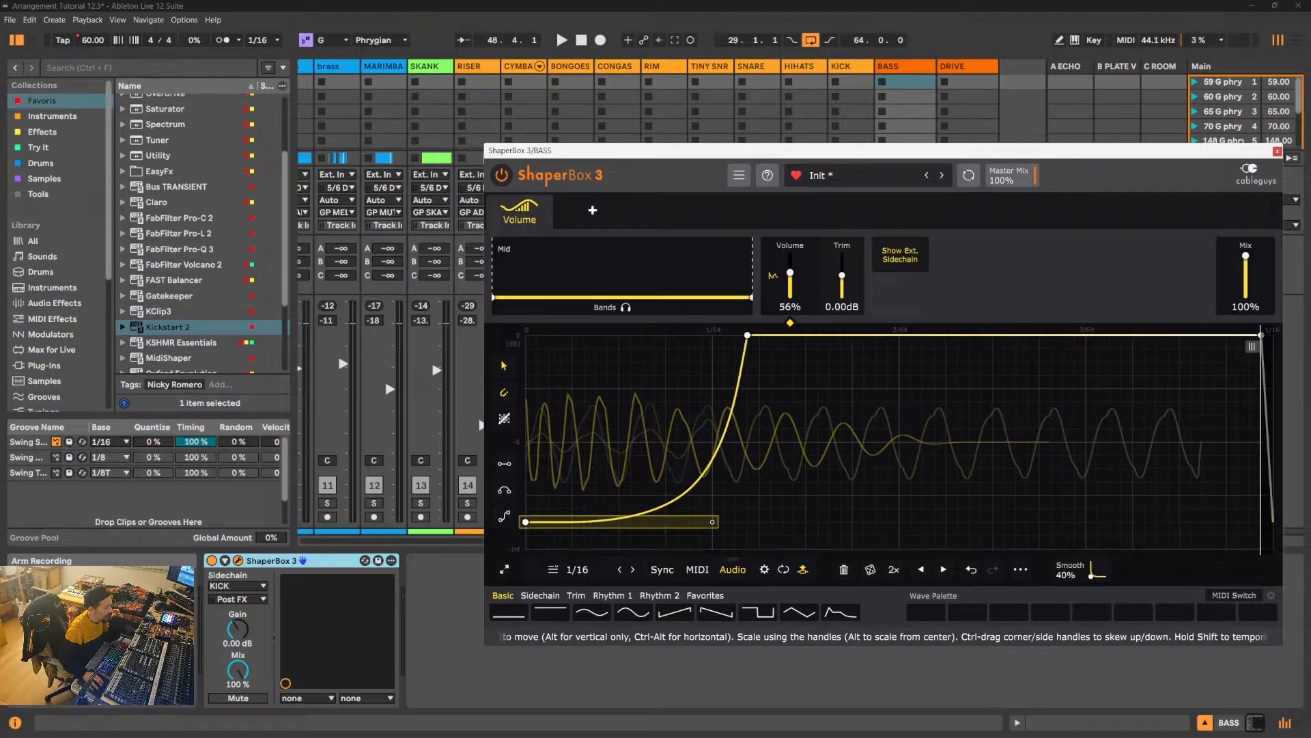
pyautogui.click(1277, 152)
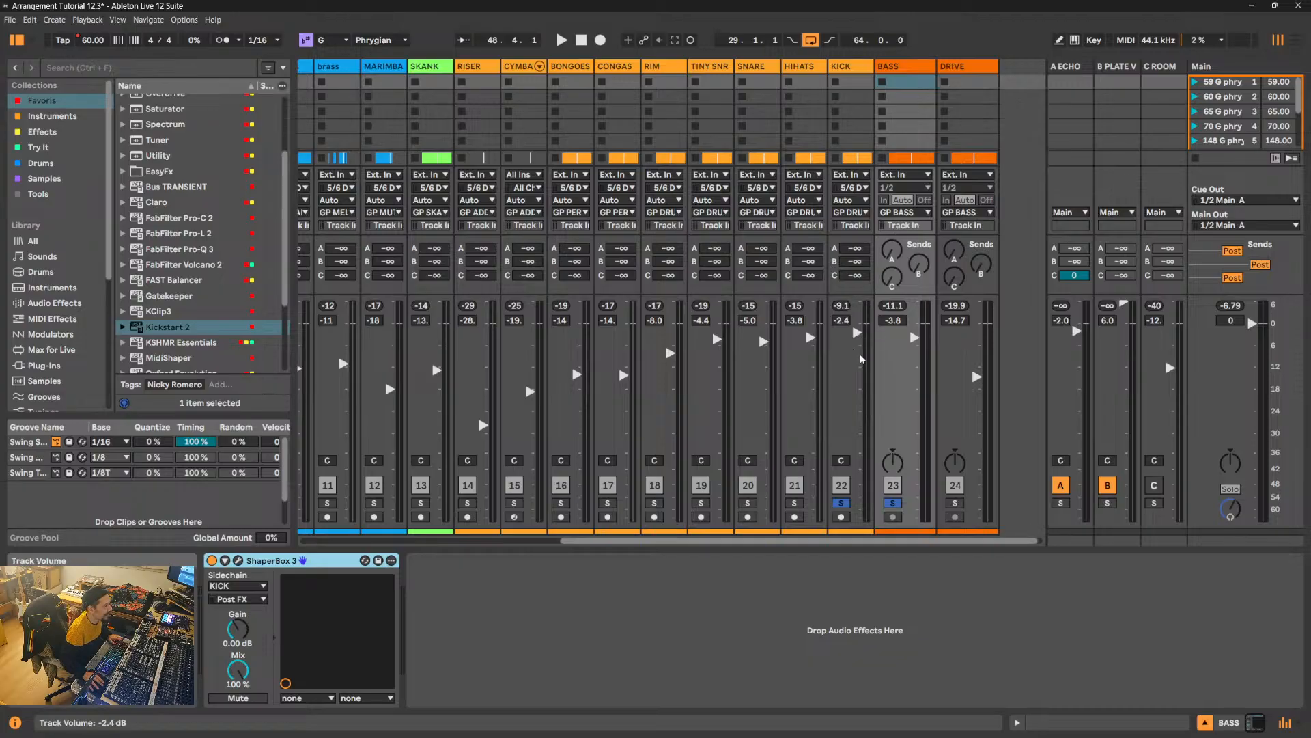
# - Play from bar 41 to compare soloed KICK and BASS with the full mix, then solo BASS alone
pyautogui.press('space')
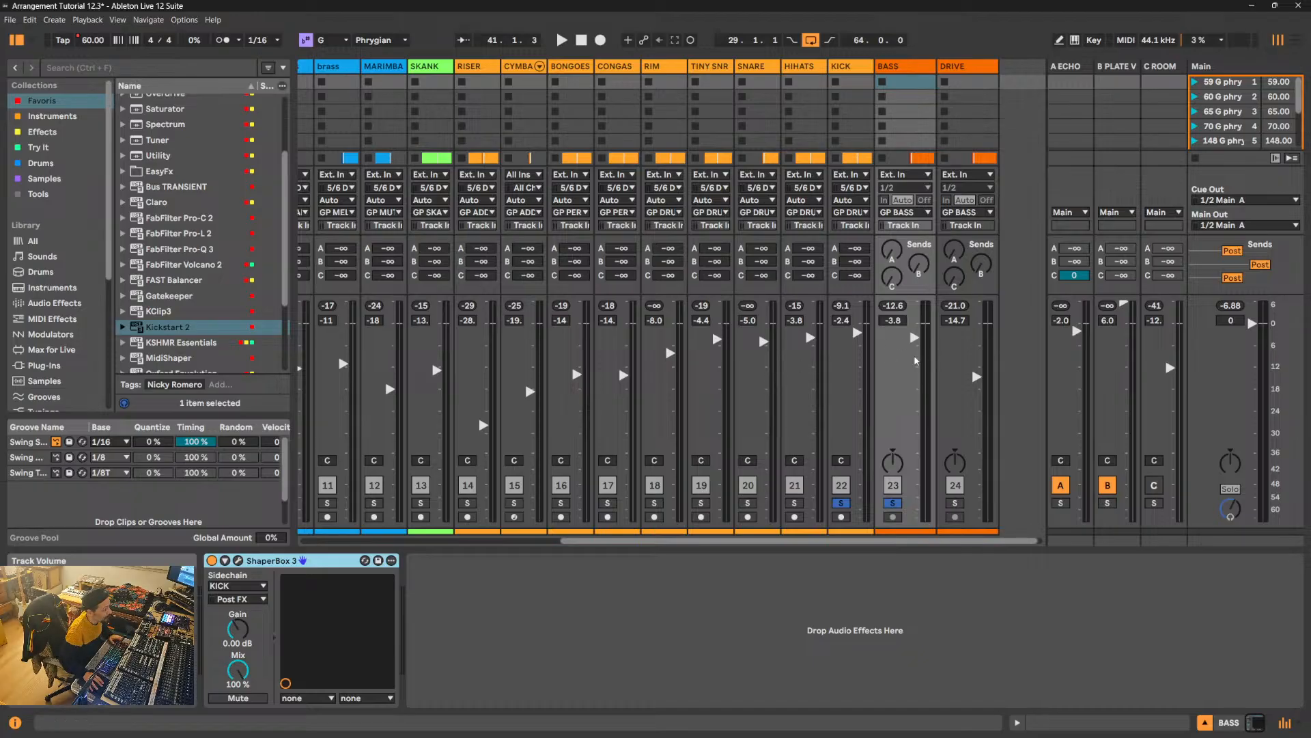
pyautogui.press('space')
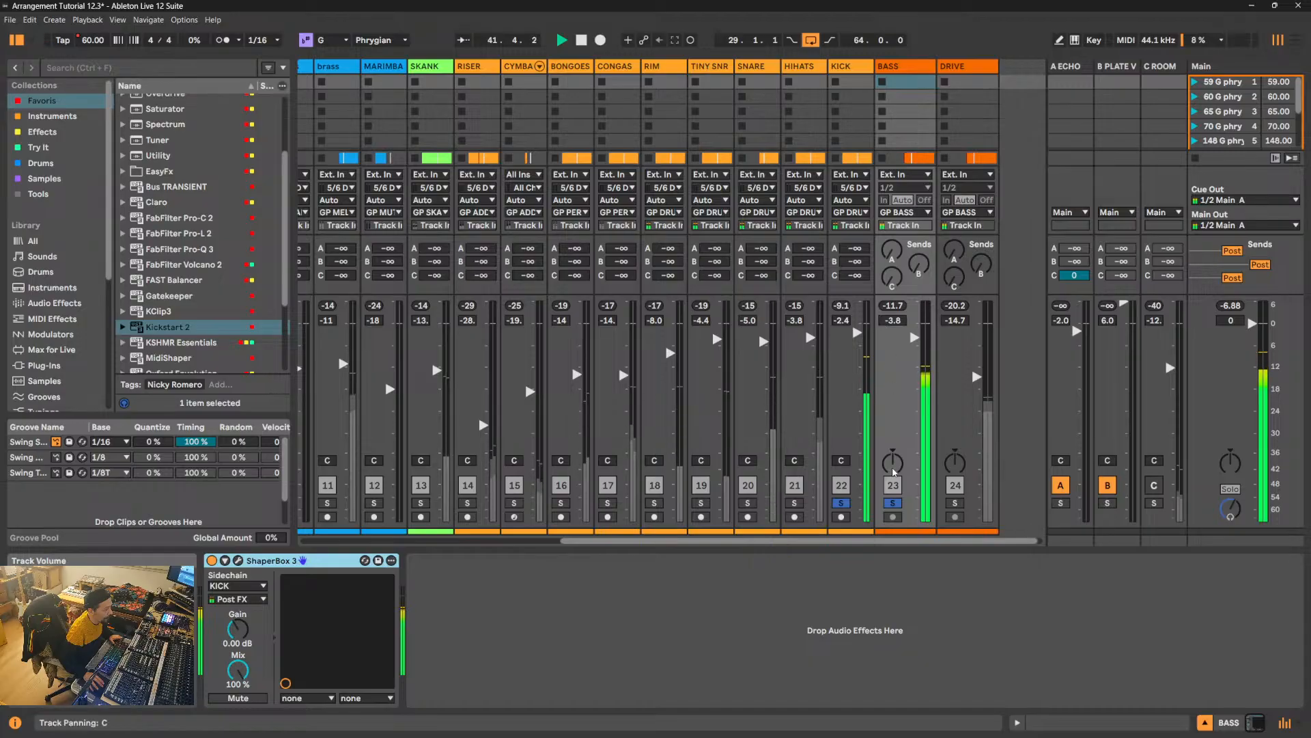
pyautogui.click(895, 504)
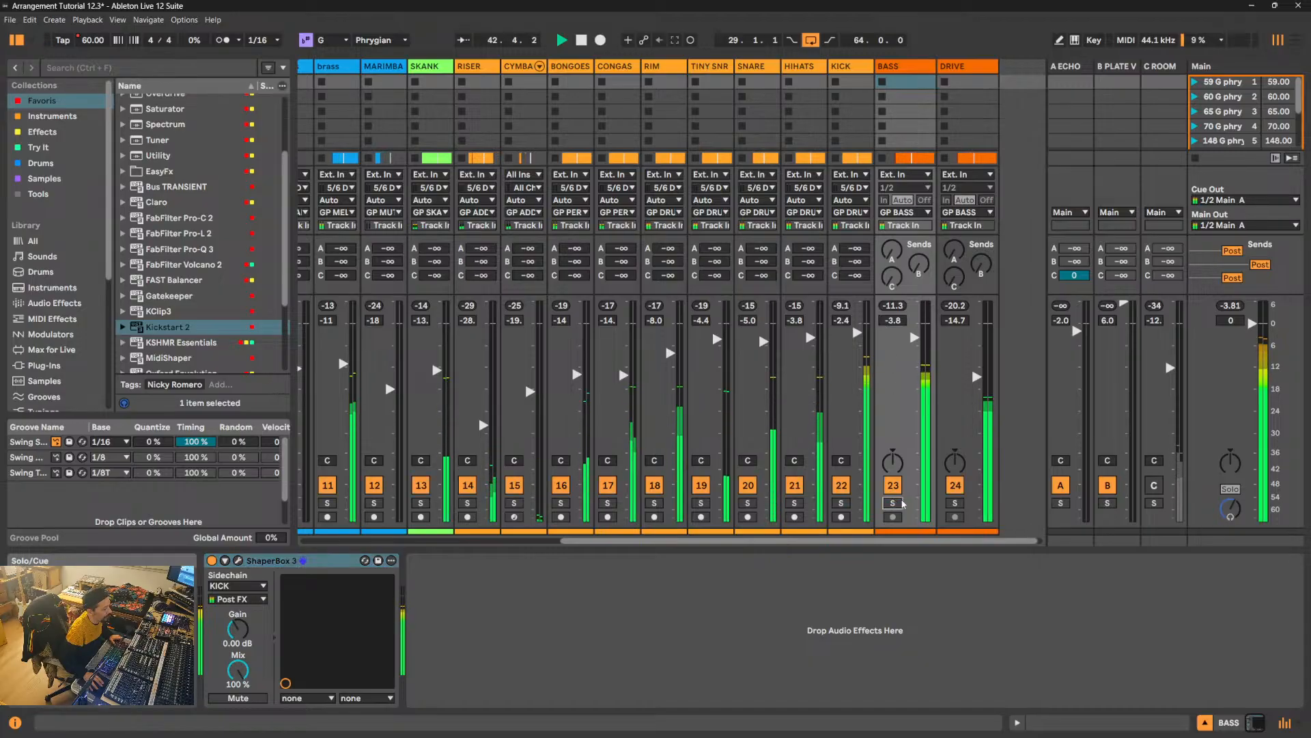
pyautogui.click(894, 504)
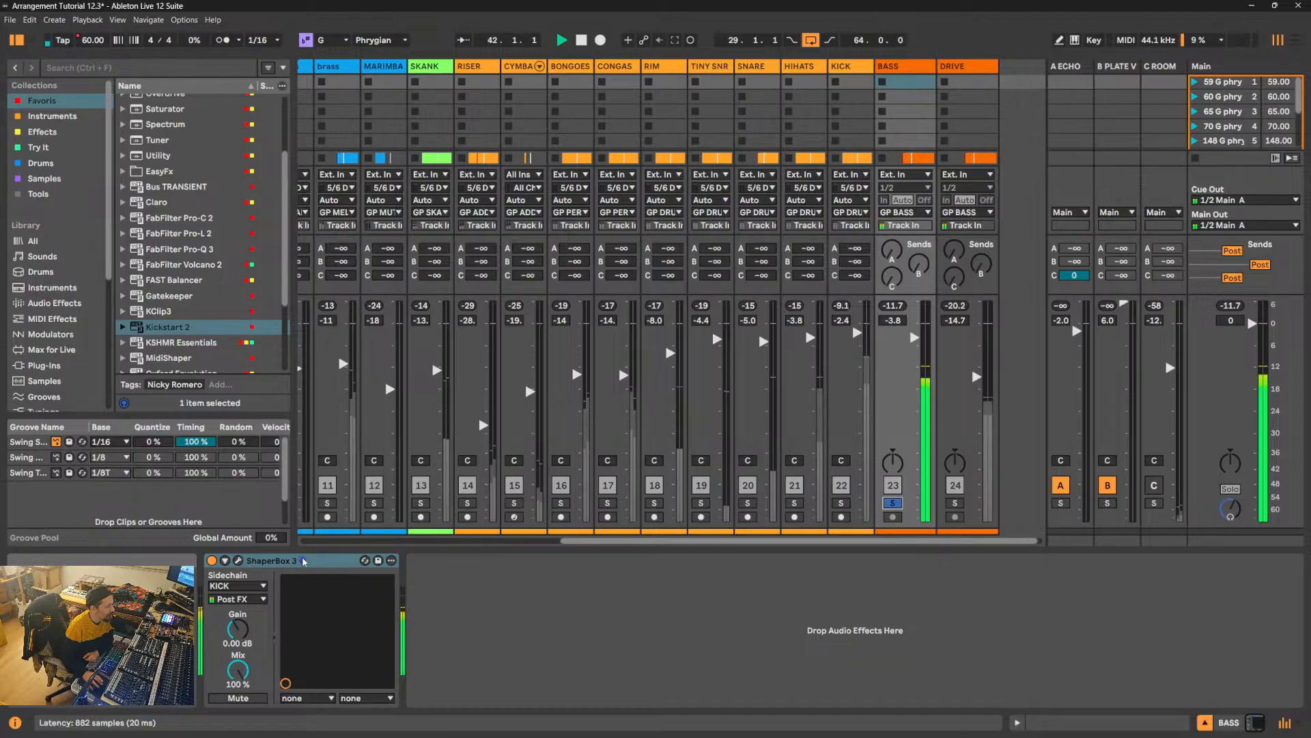
# - Reopen BASS's ShaperBox 3 window, split off a High band at 179 Hz, and audition that band in solo
pyautogui.click(238, 561)
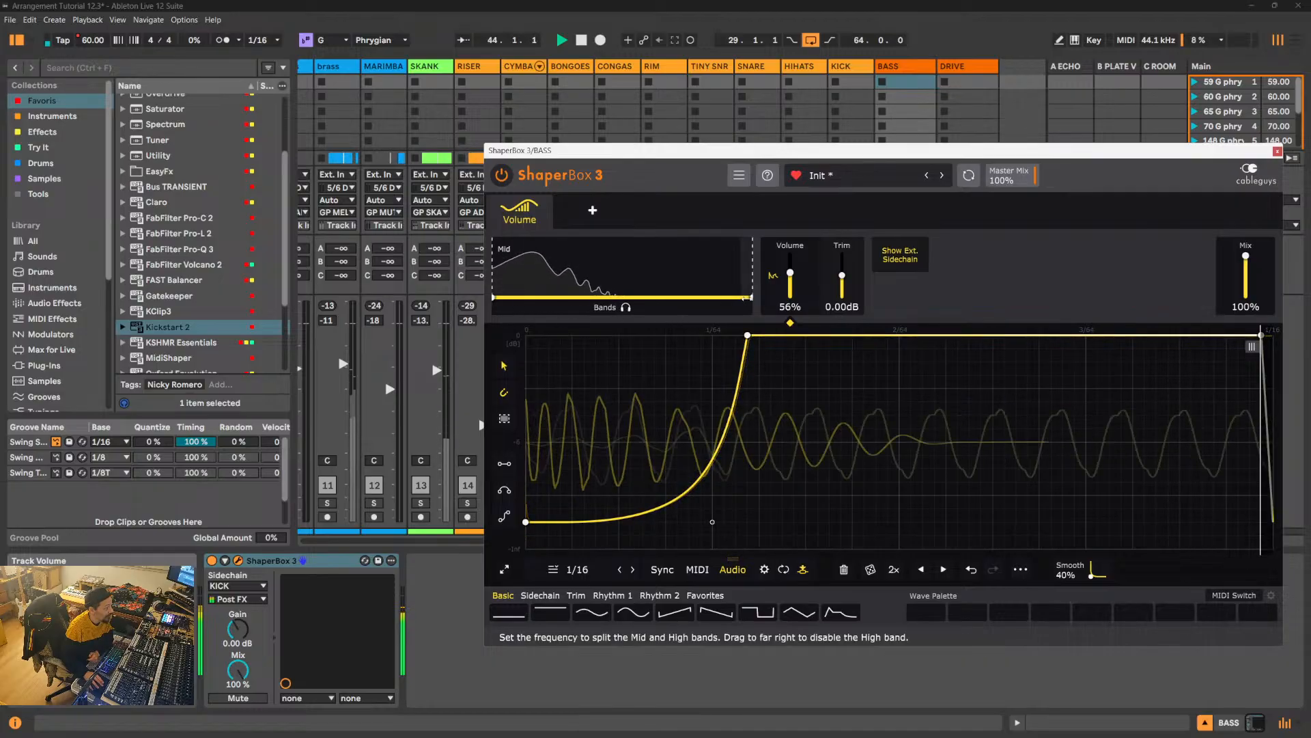
pyautogui.moveTo(745, 308); pyautogui.dragTo(570, 297)
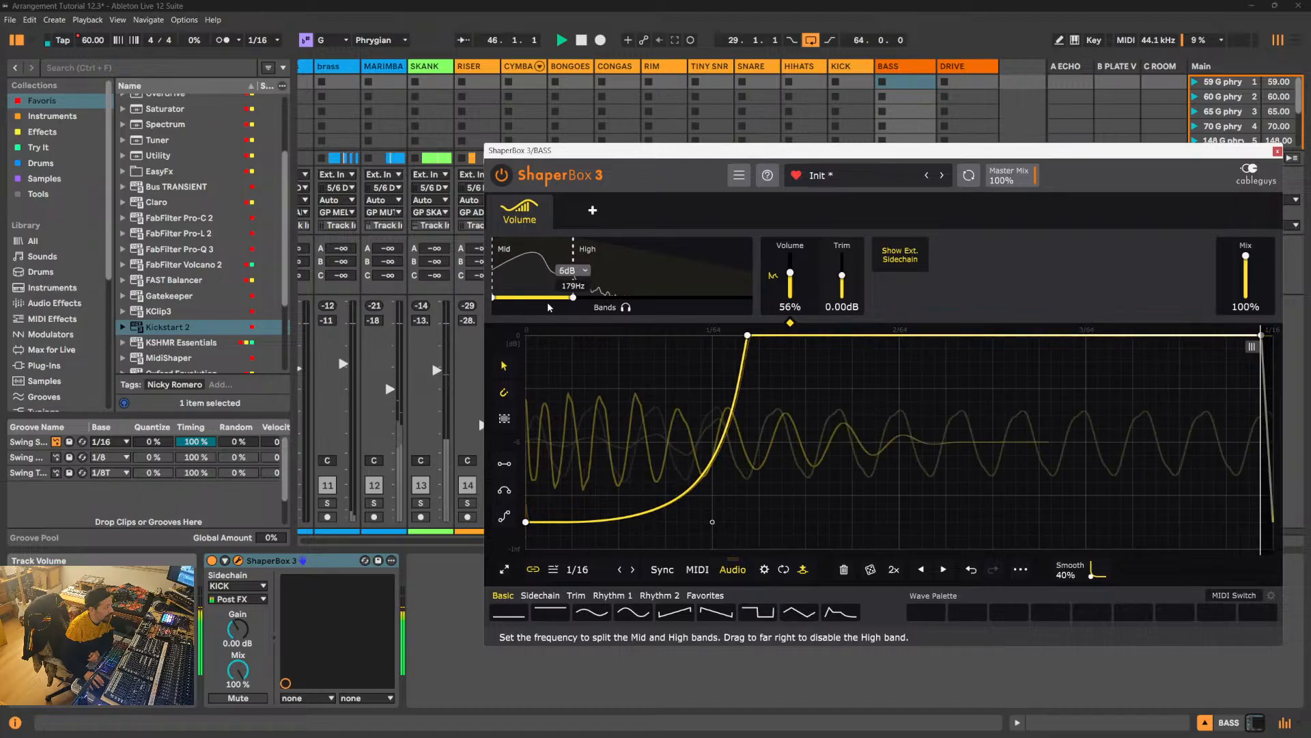
pyautogui.click(633, 307)
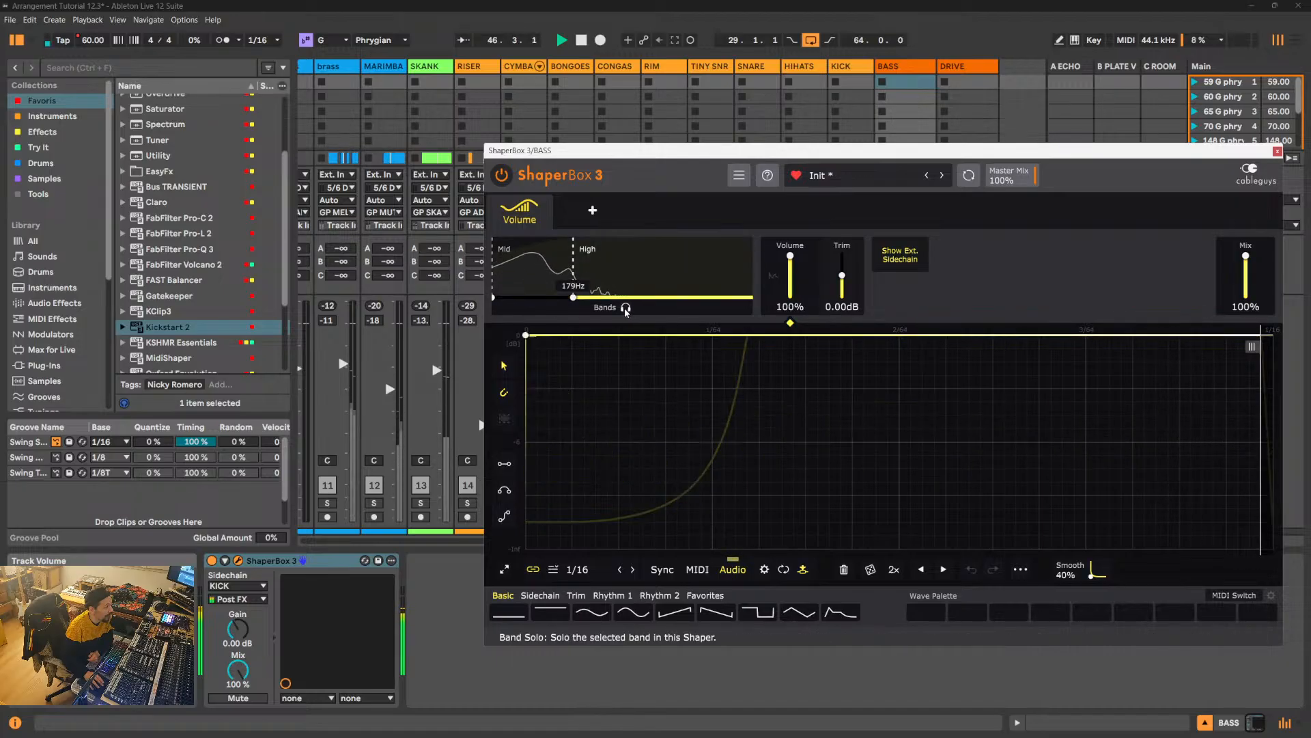
pyautogui.click(625, 308)
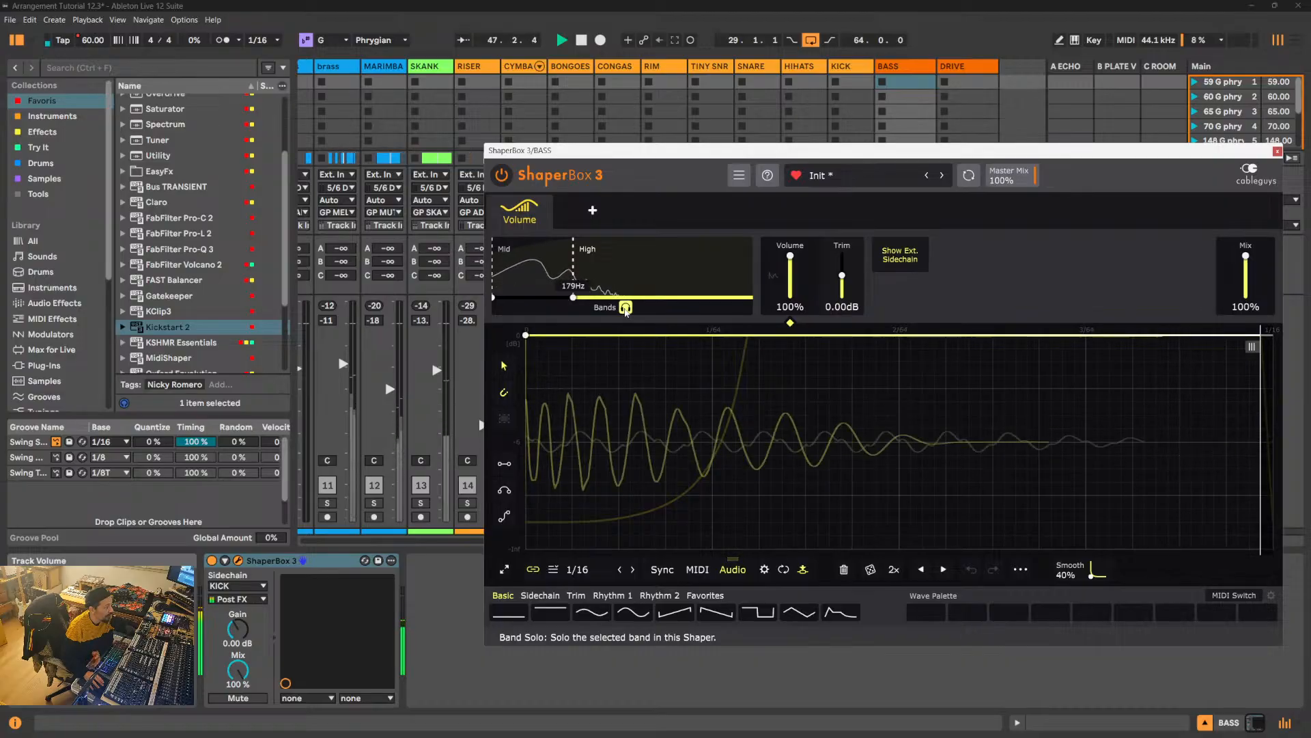
pyautogui.click(626, 309)
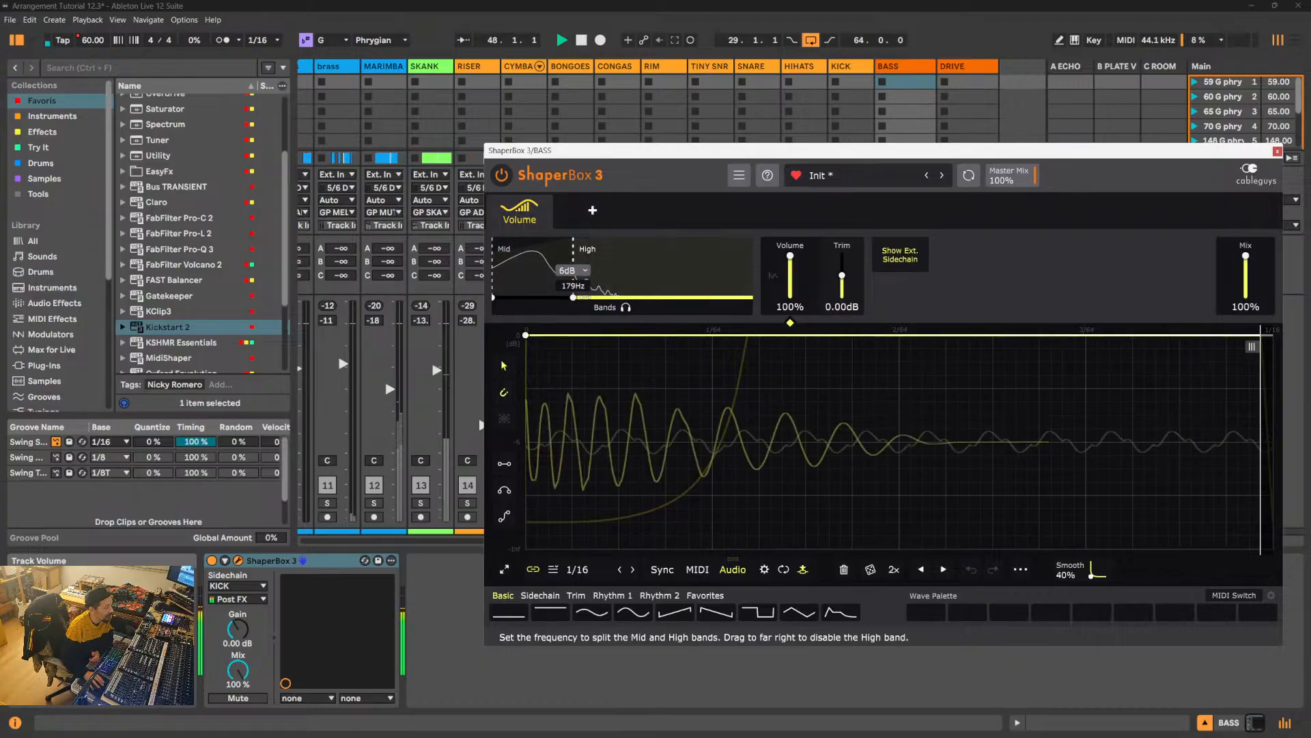
# - Compare a 219 Hz band split with no High band, set the split to 155 Hz, and close the ShaperBox 3 window
pyautogui.moveTo(578, 298); pyautogui.dragTo(581, 298)
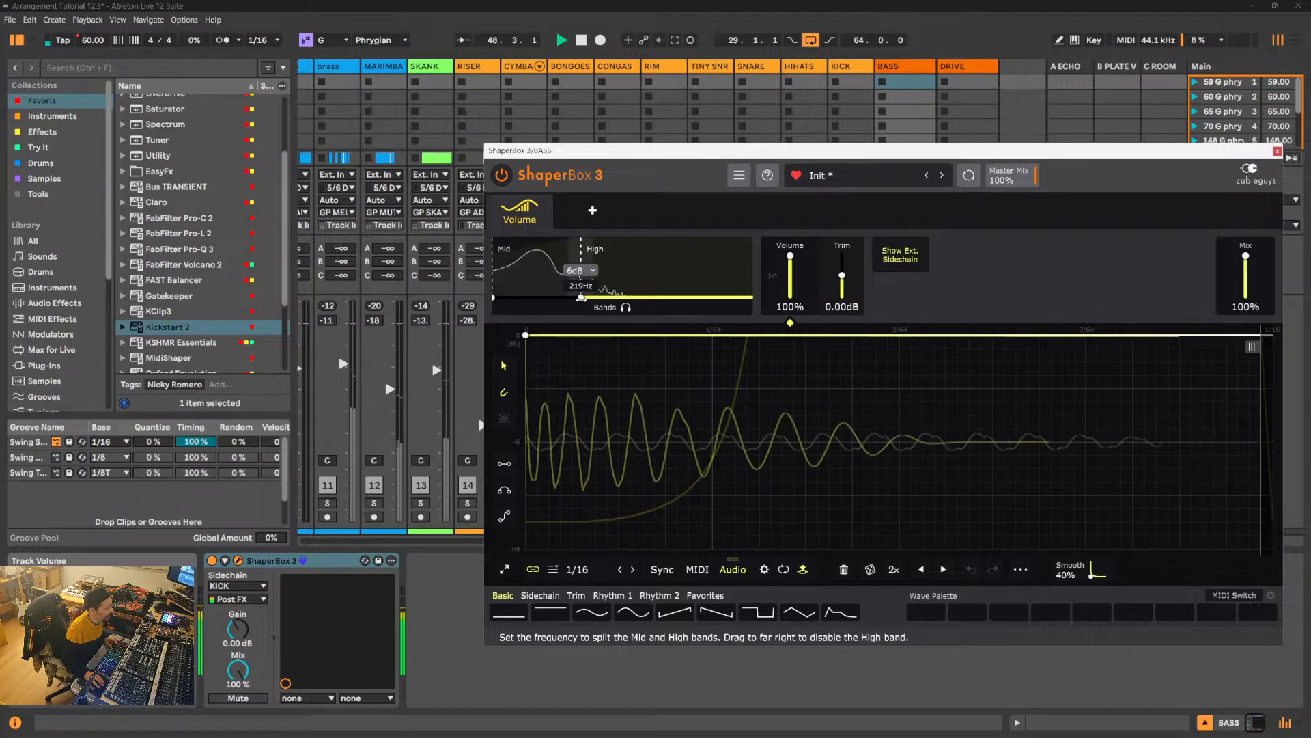
pyautogui.press('space')
pyautogui.press('space')
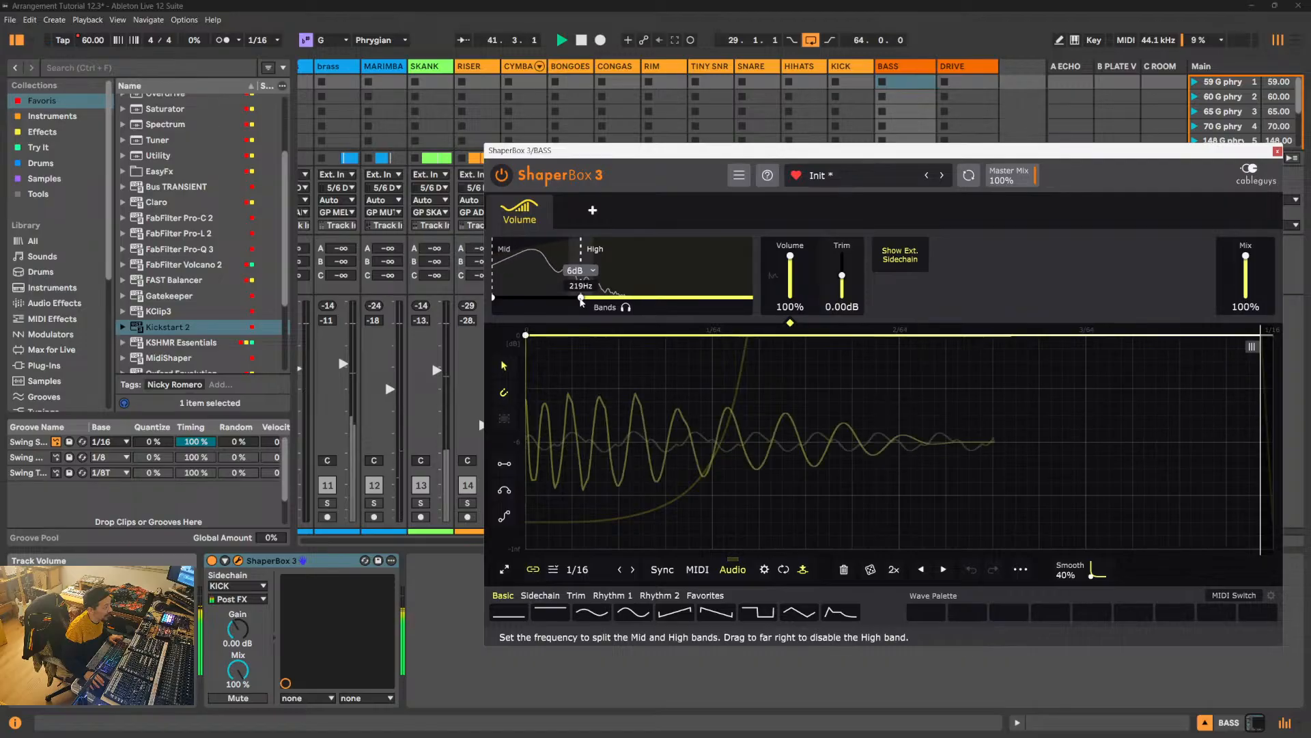
pyautogui.moveTo(582, 298); pyautogui.dragTo(753, 299)
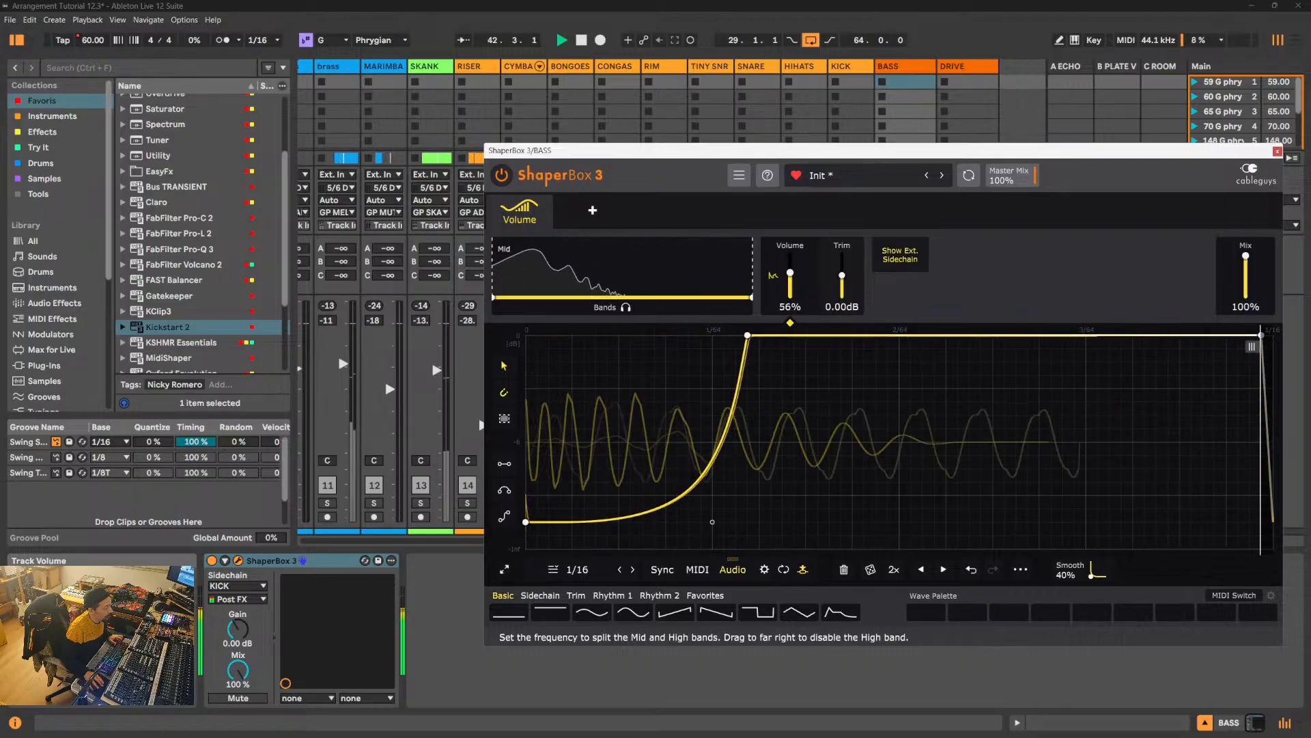
pyautogui.moveTo(752, 298); pyautogui.dragTo(567, 297)
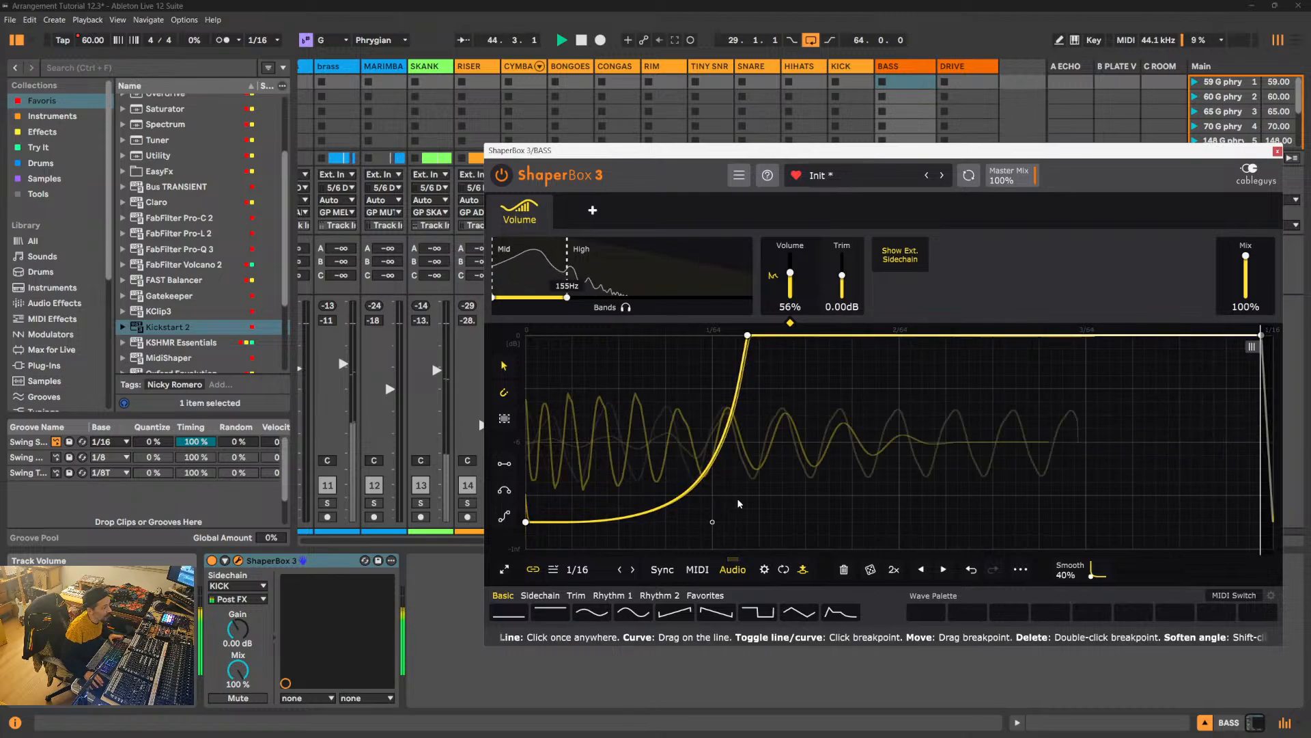
pyautogui.click(1278, 151)
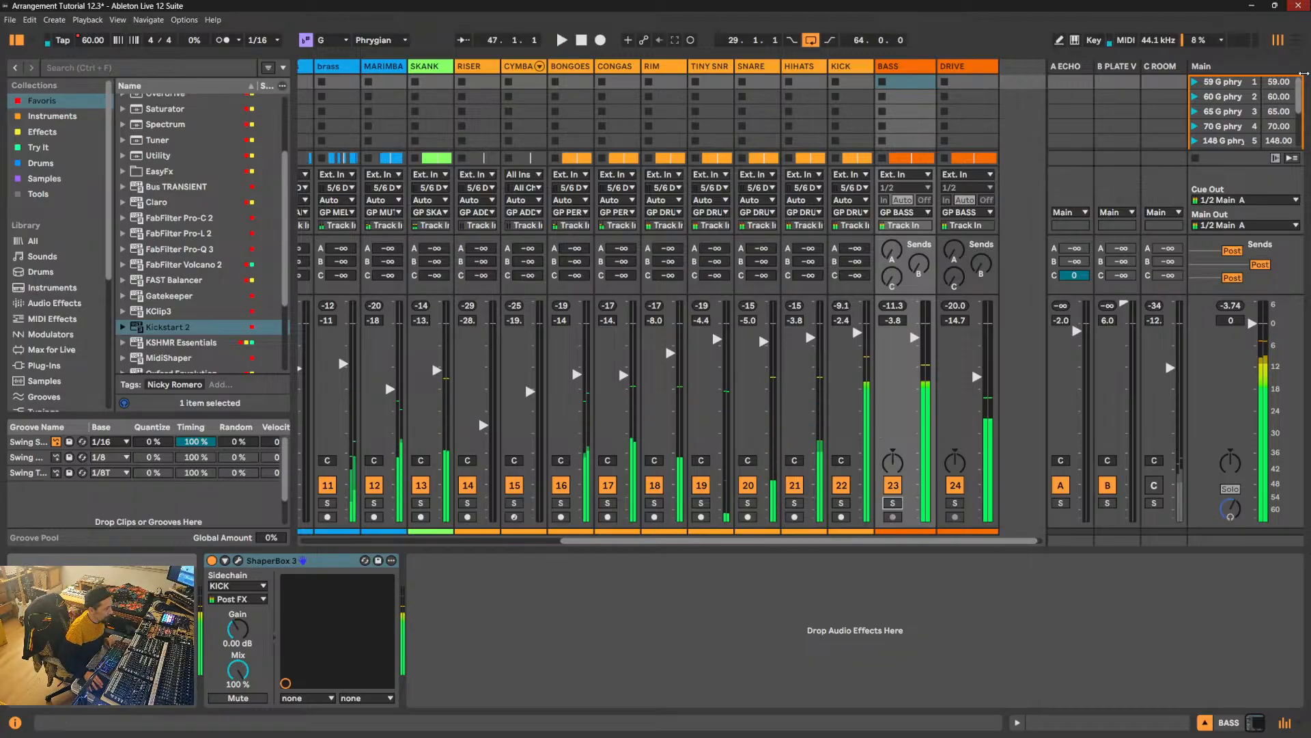
# - Switch to the Arrangement View, collapse all tracks, and unfold only CYMBALS and RISER
pyautogui.press('Tab')
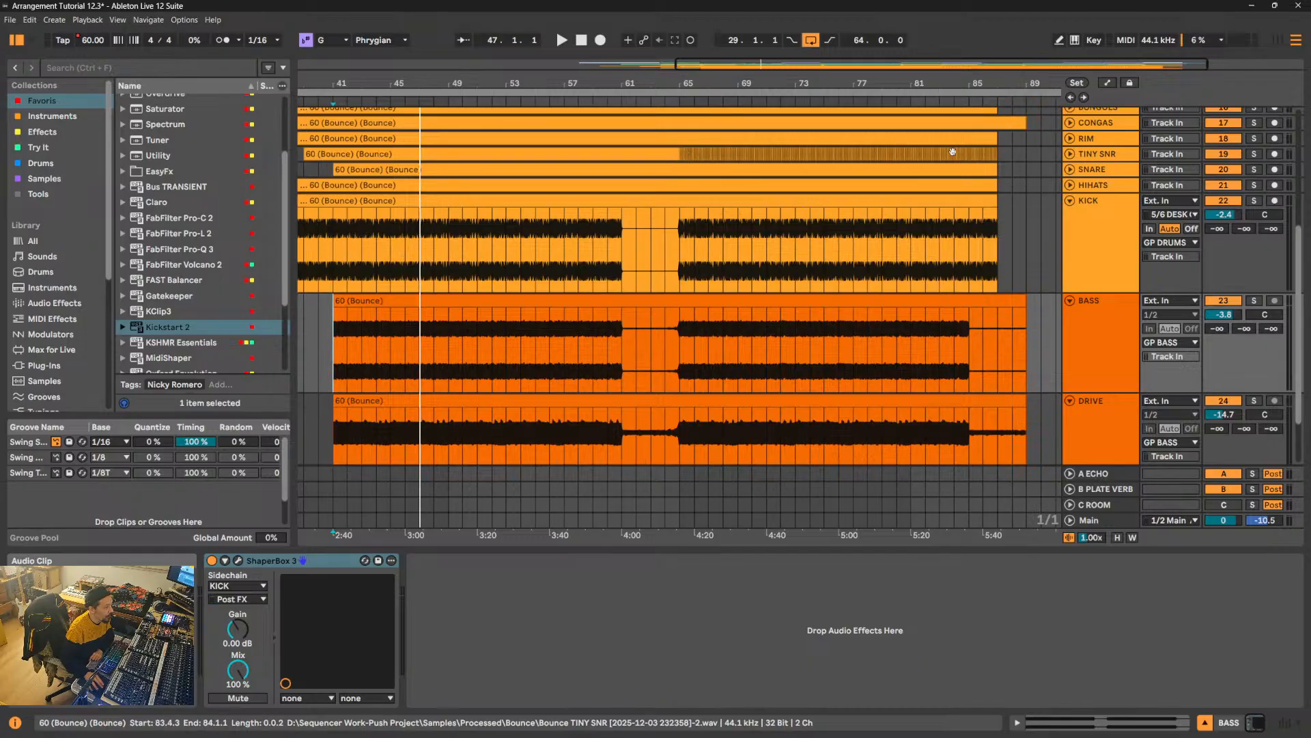
pyautogui.scroll(-2, 922, 264)
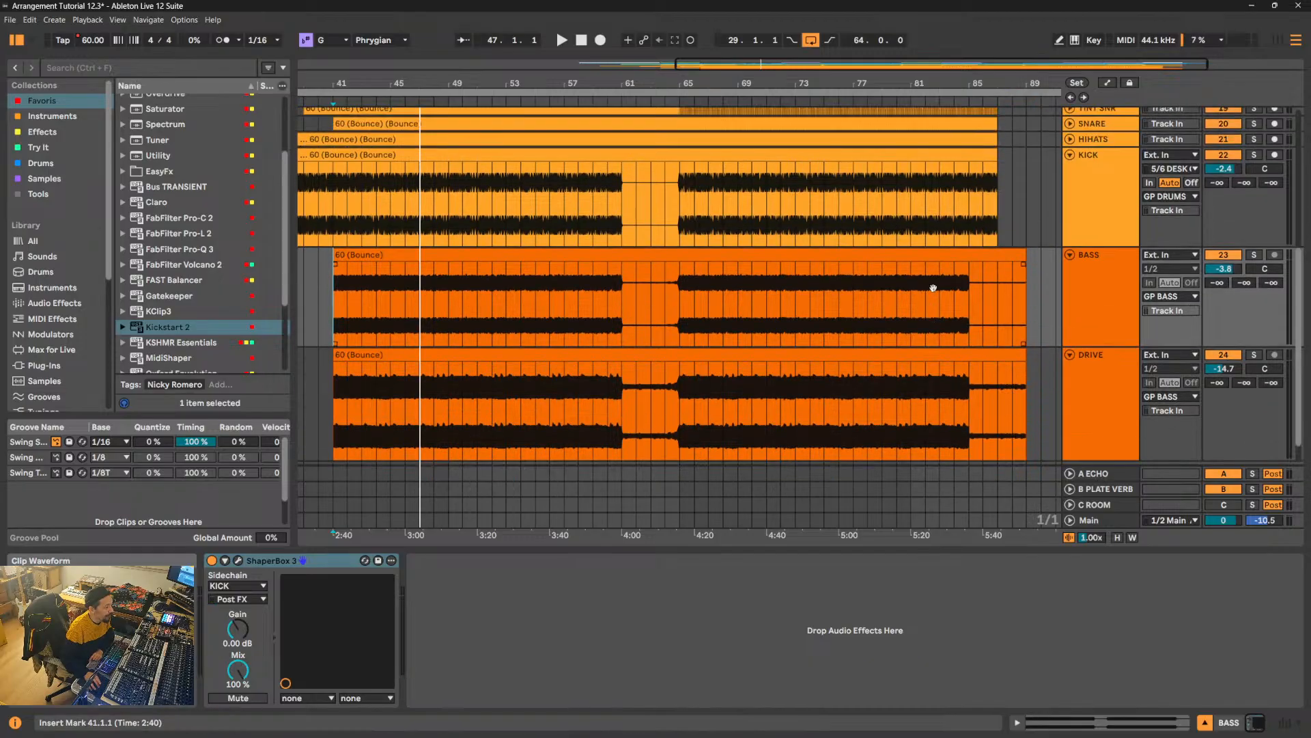
pyautogui.keyDown('alt'); pyautogui.click(1070, 188); pyautogui.keyUp('alt')
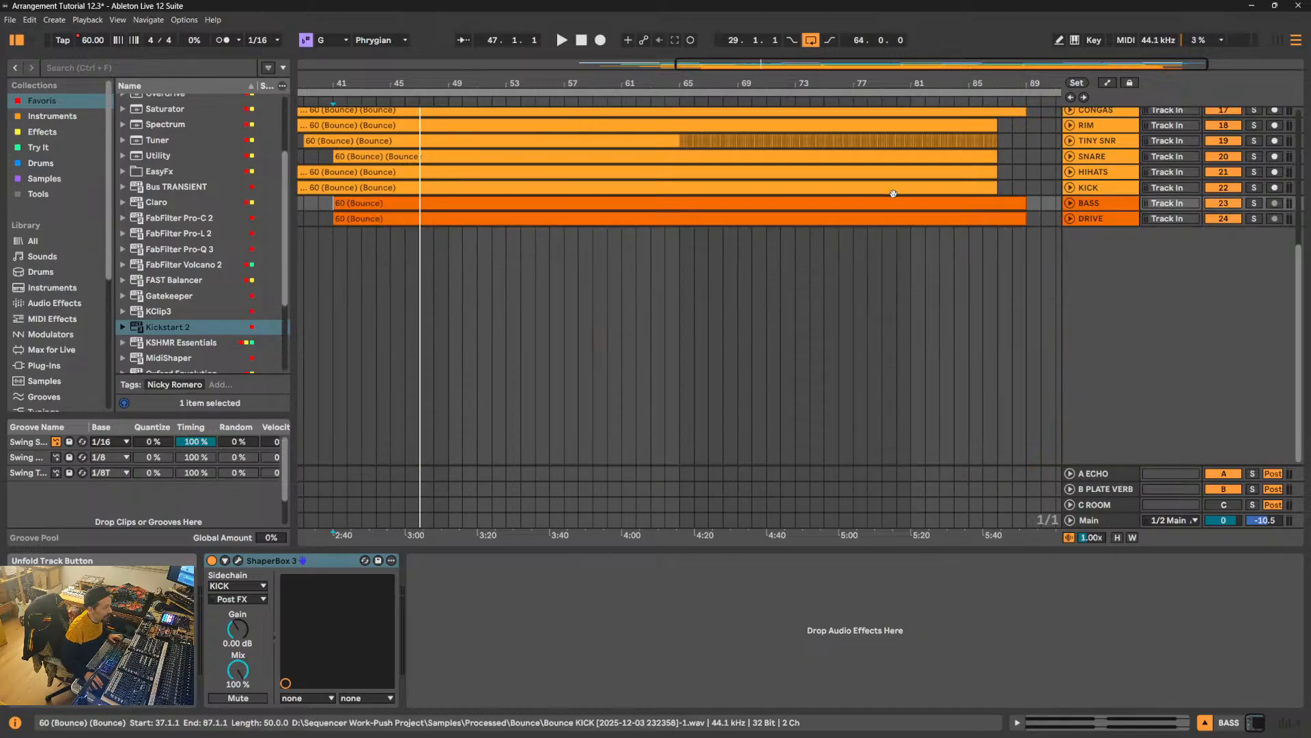
pyautogui.scroll(5, 1046, 198)
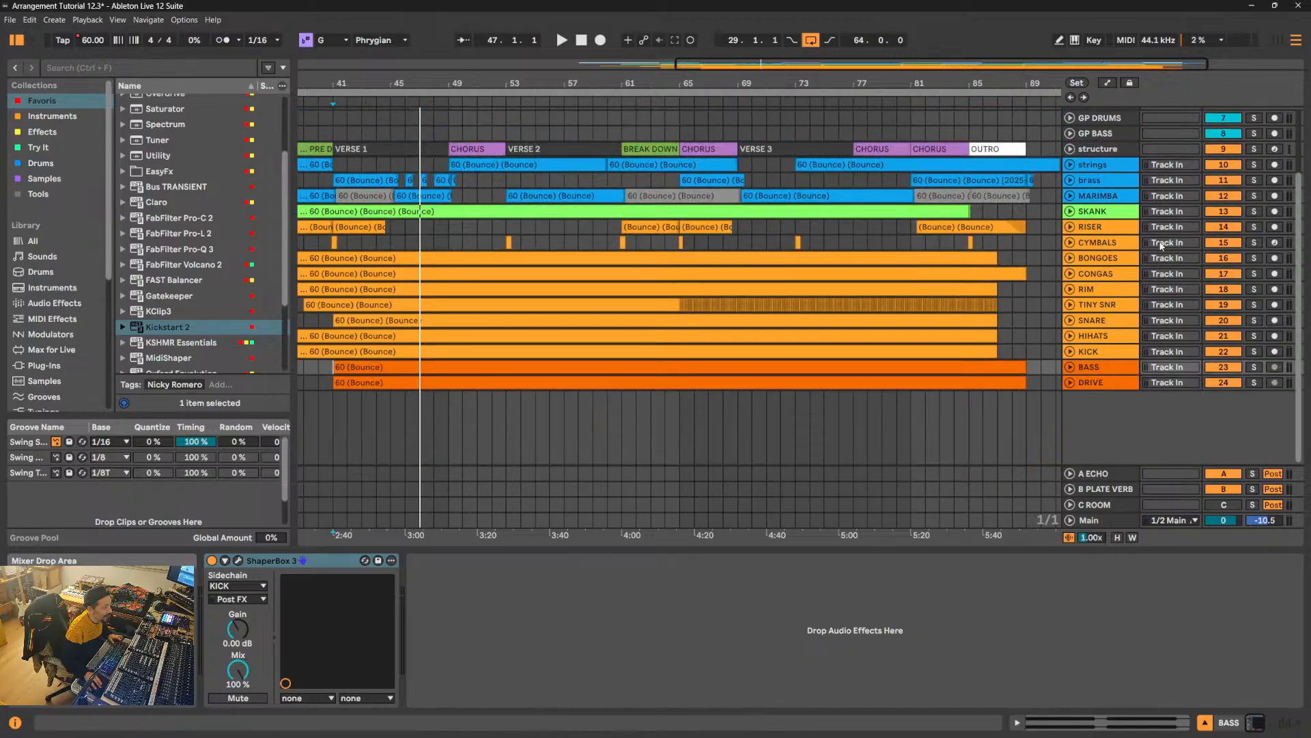
pyautogui.click(1070, 243)
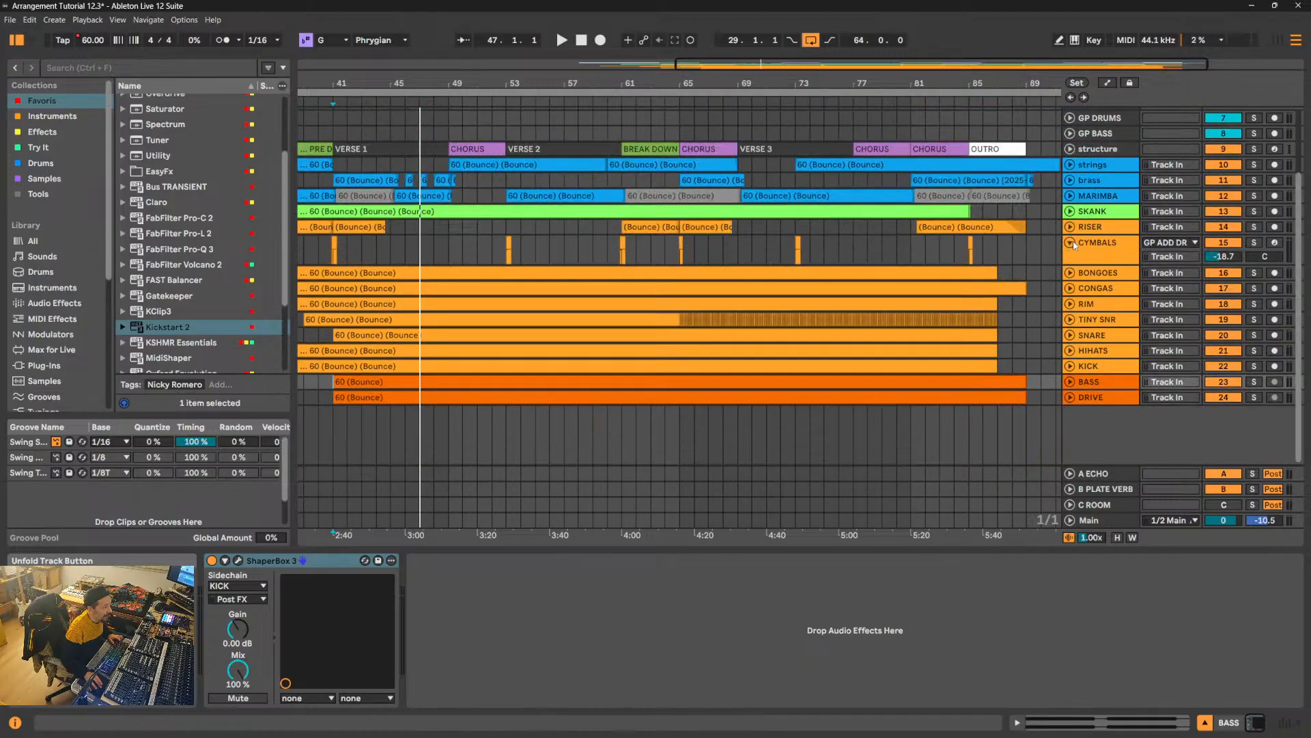
pyautogui.click(1071, 228)
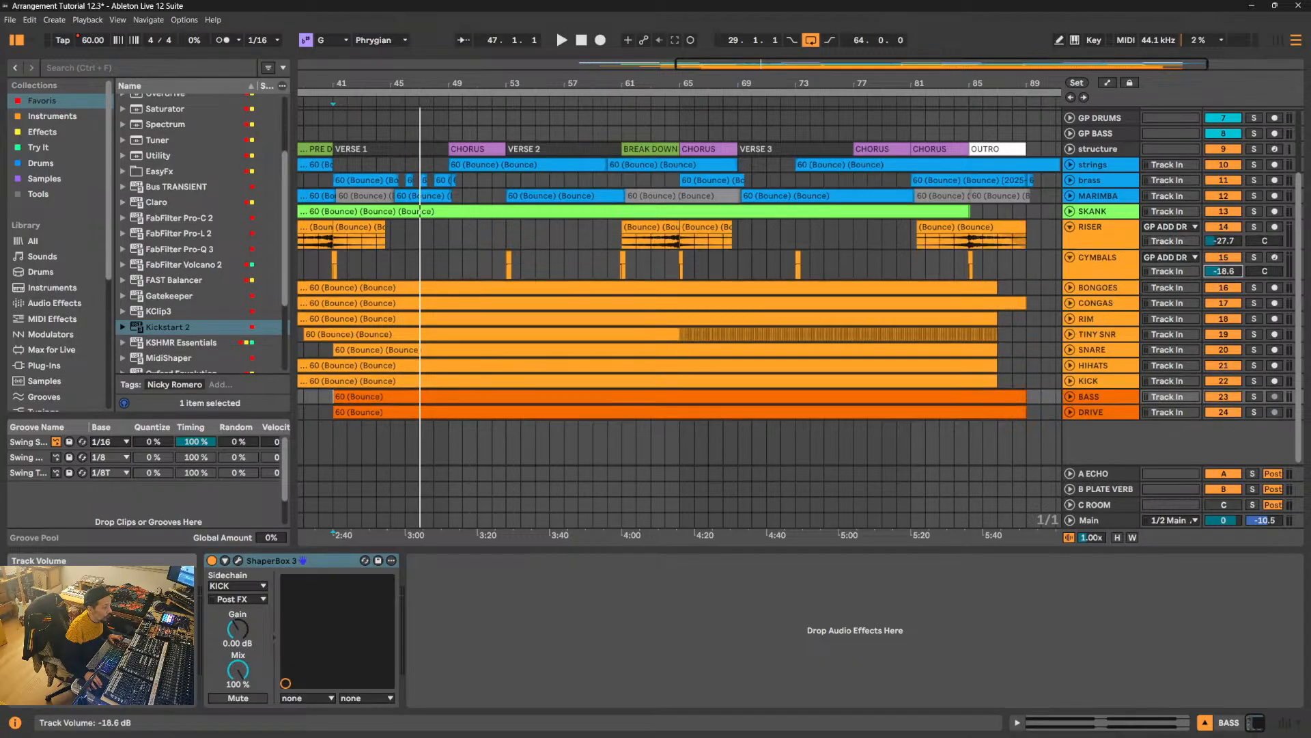
# - Play from bar 64 into the chorus and raise the CYMBALS track volume to -9.5 dB, checking the cymbal hit at bar 65
pyautogui.click(667, 266)
pyautogui.press('space')
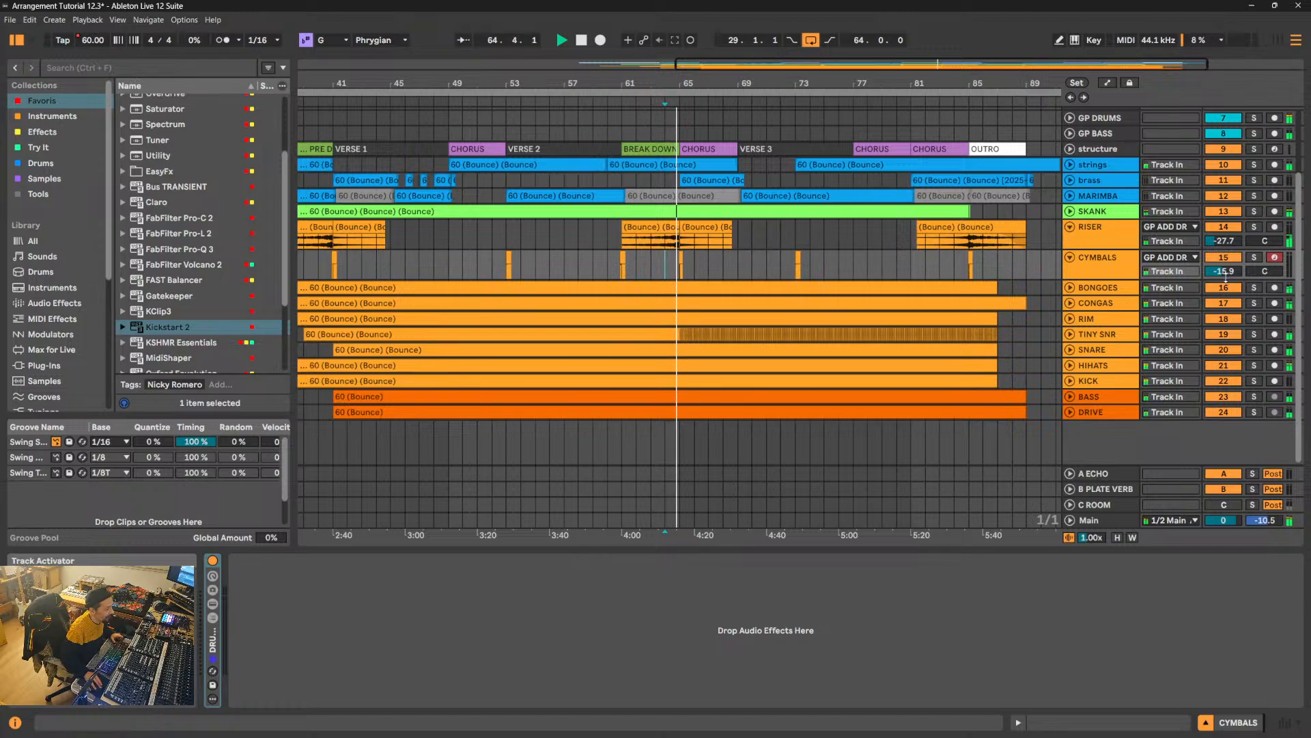
pyautogui.moveTo(1224, 272); pyautogui.dragTo(1225, 264)
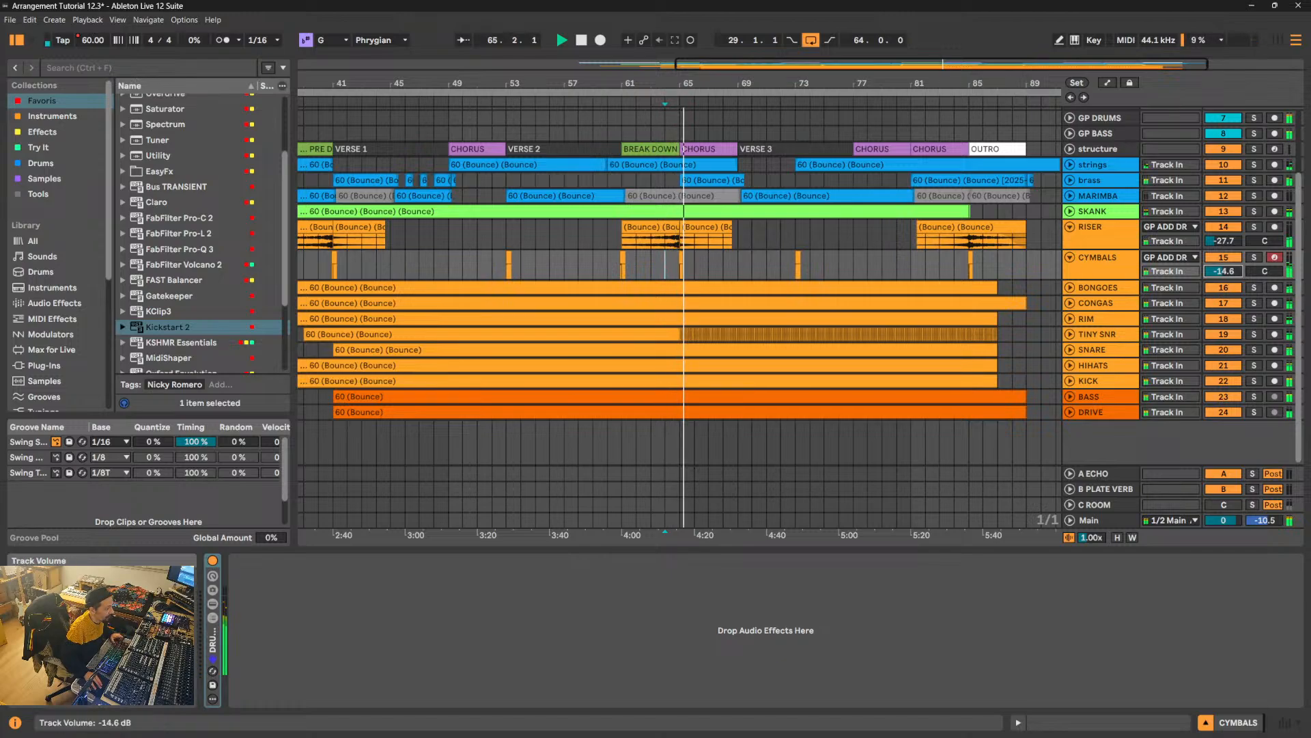
pyautogui.press('space')
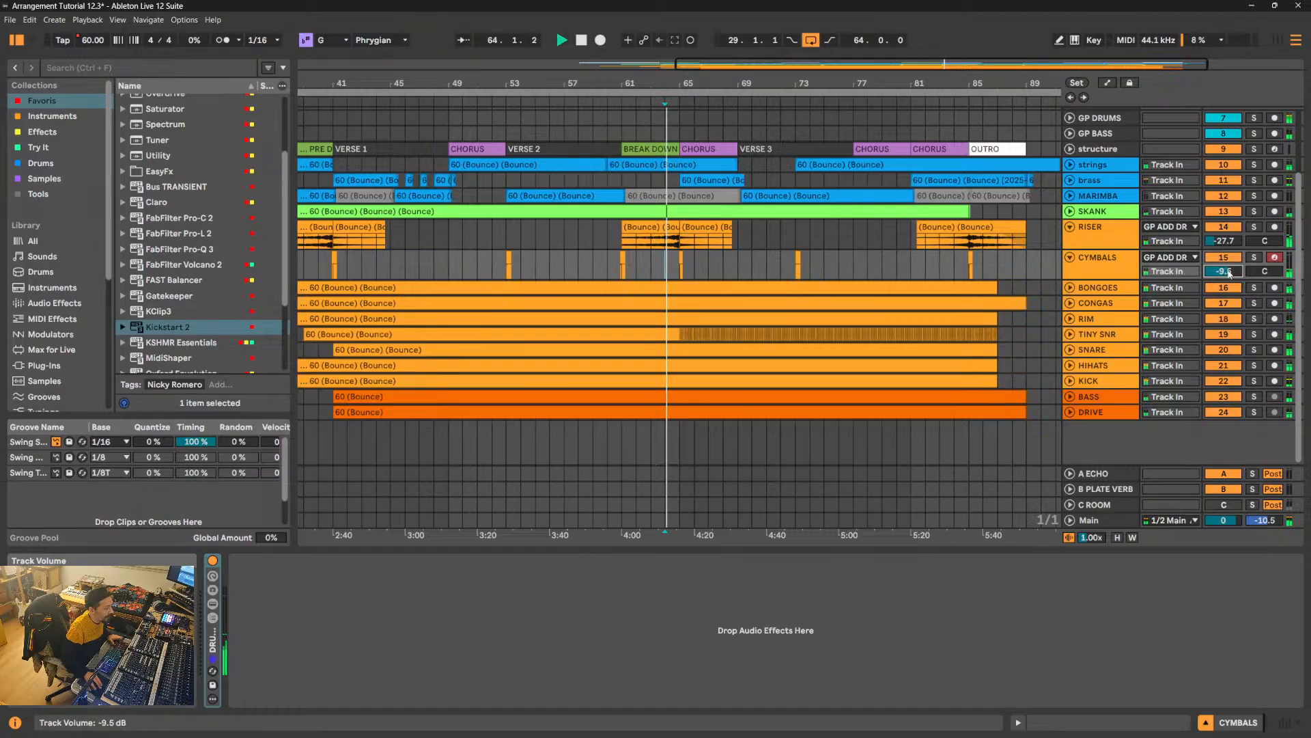
pyautogui.moveTo(683, 85); pyautogui.dragTo(688, 157)
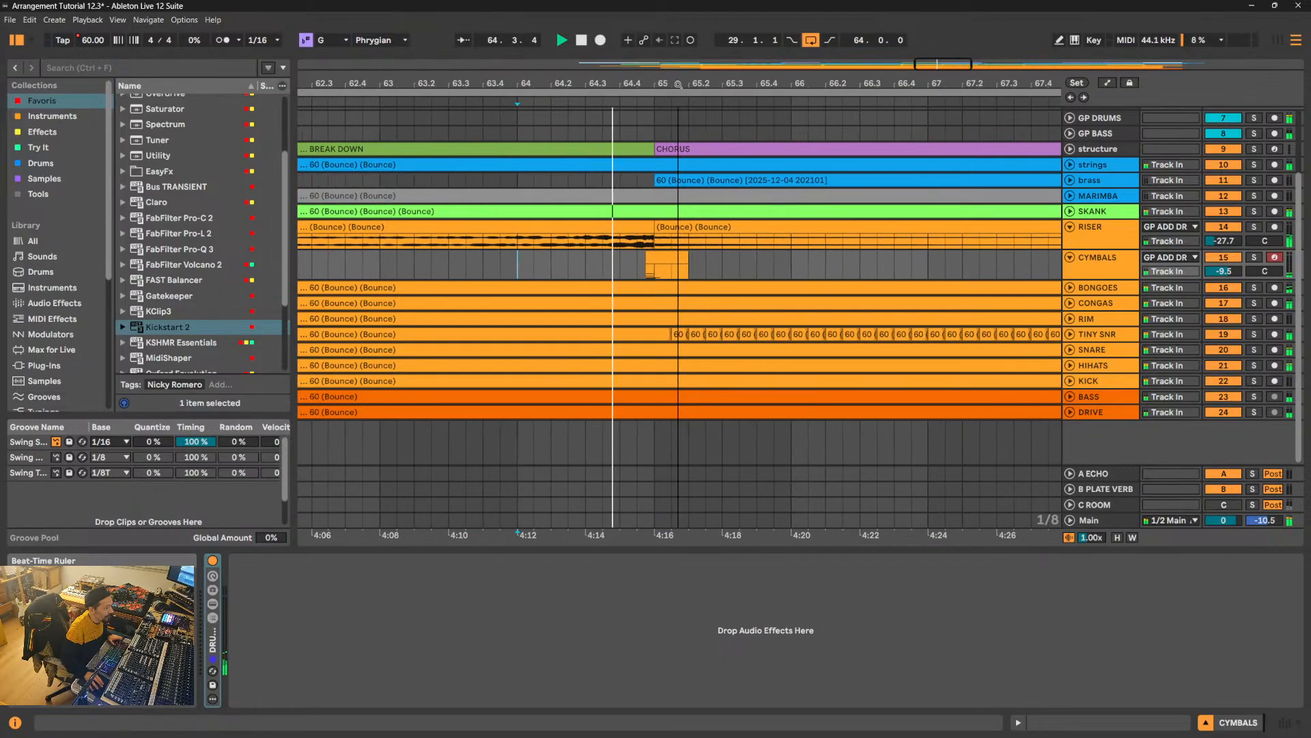
# - Reset the CYMBALS track volume to 0 dB, then show the cymbal rack's macros and device chain while playing into the chorus
pyautogui.click(1117, 274)
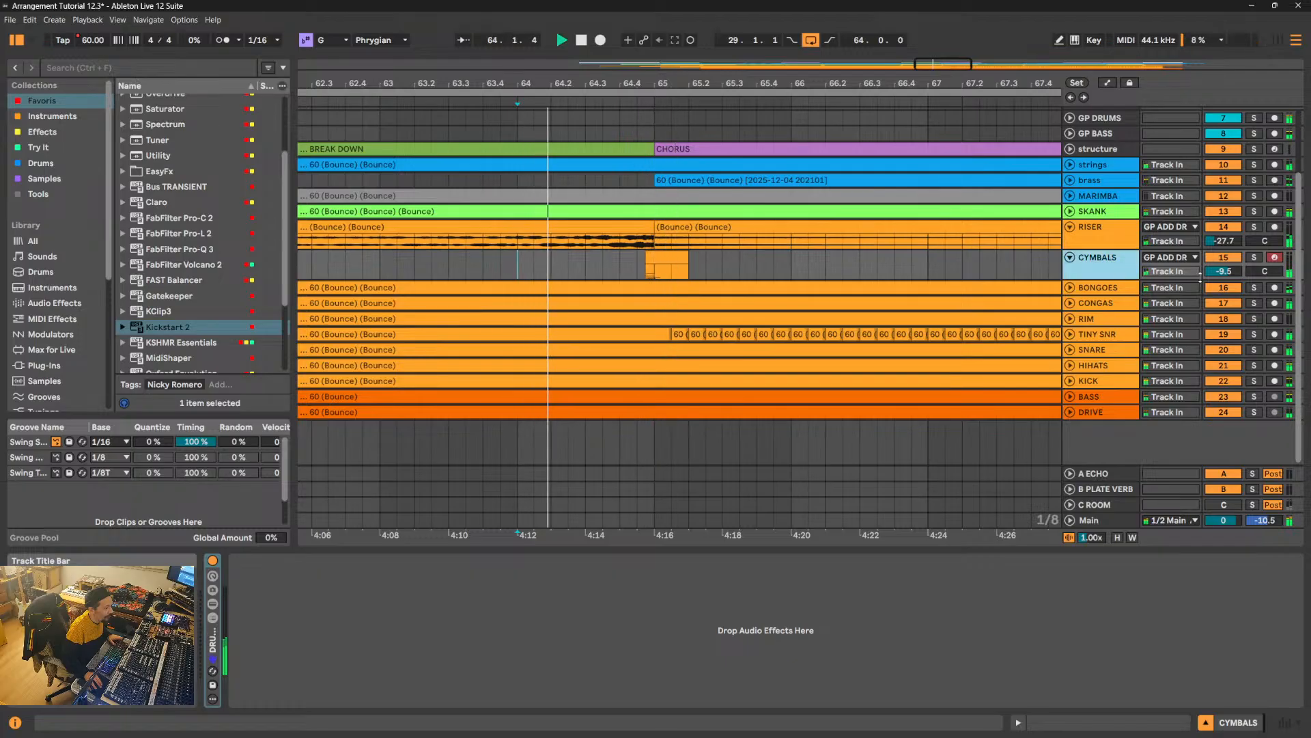
pyautogui.doubleClick(1225, 272)
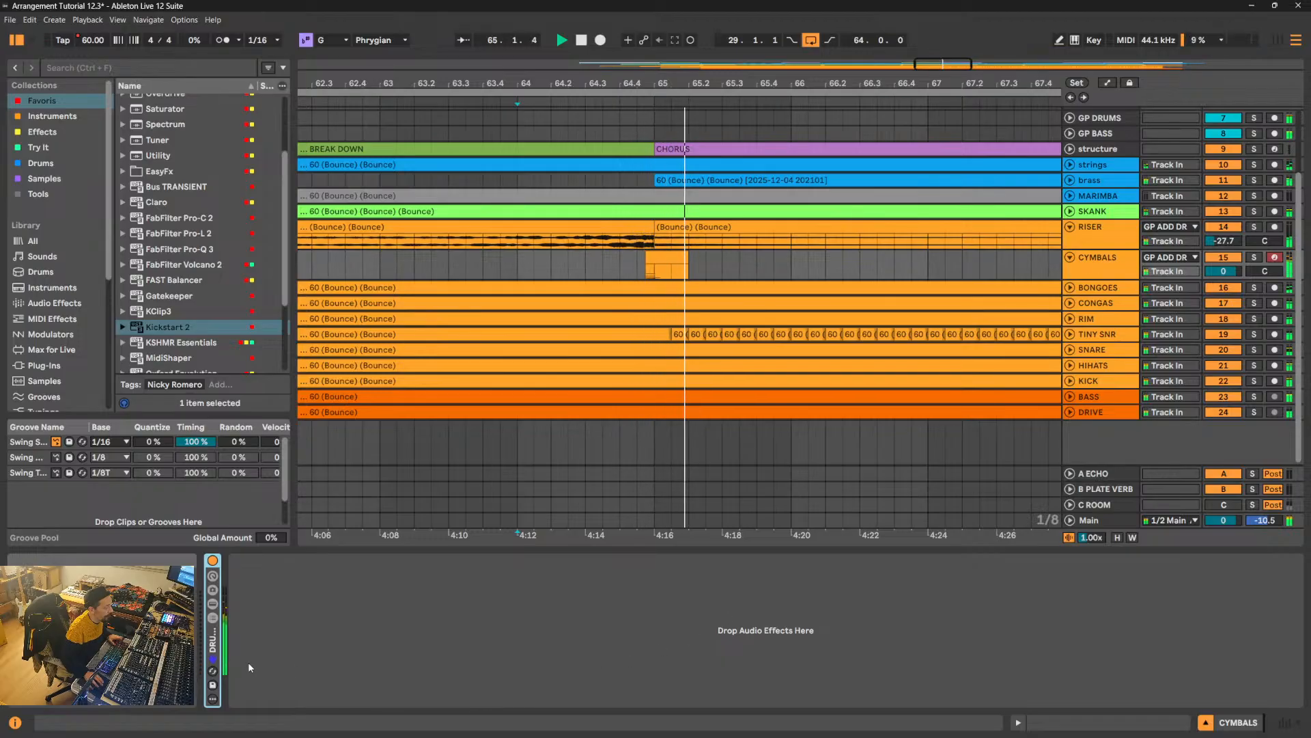
pyautogui.click(211, 580)
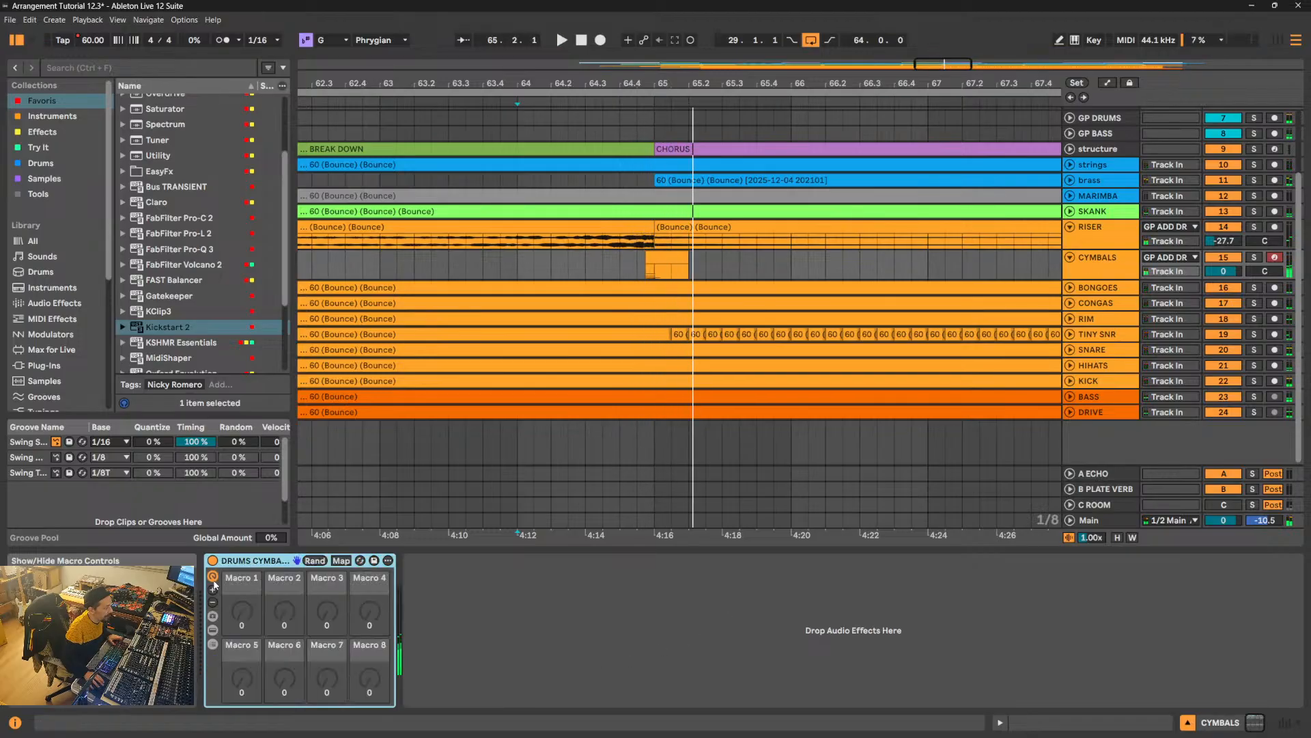
pyautogui.click(212, 630)
pyautogui.press('space')
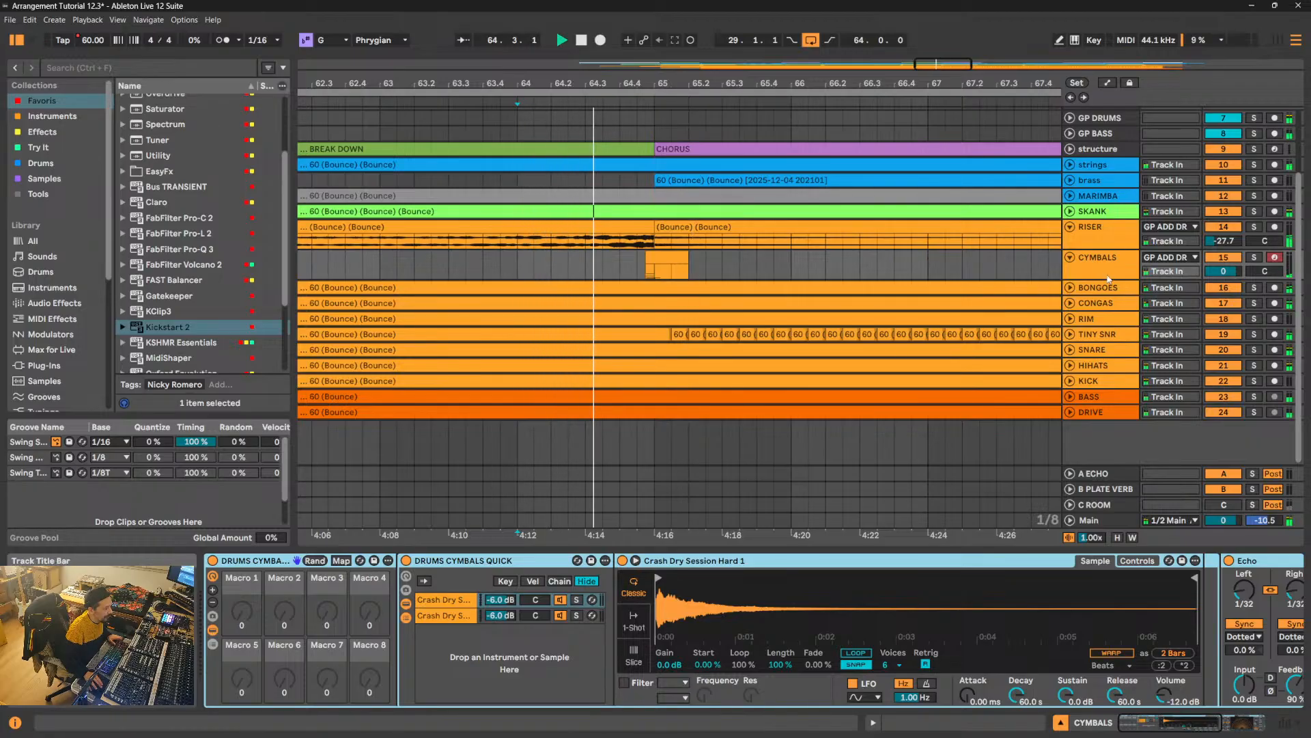
# - Enlarge the CYMBALS track, move the crash clip at 64.4.4 to start at 65.1.1, and play from there
pyautogui.moveTo(1097, 279); pyautogui.dragTo(1108, 322)
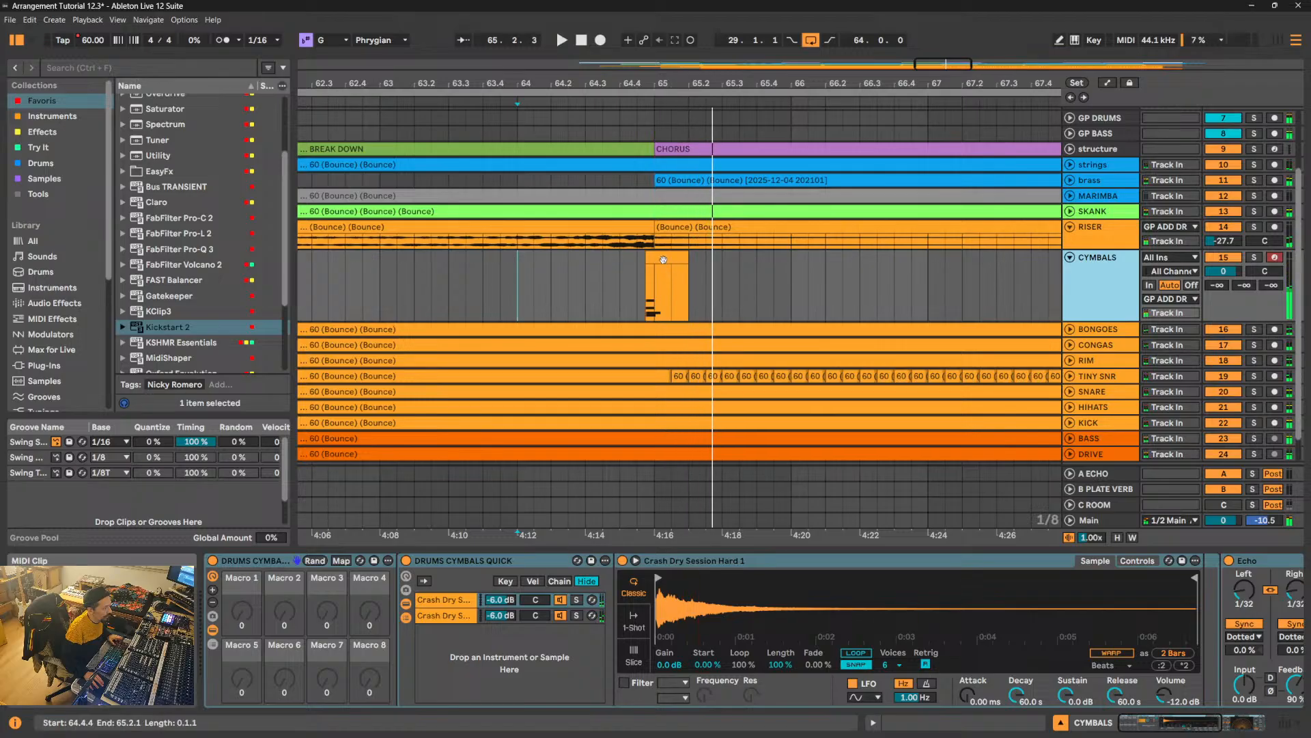
pyautogui.moveTo(663, 260); pyautogui.dragTo(669, 260)
pyautogui.click(646, 281)
pyautogui.press('space')
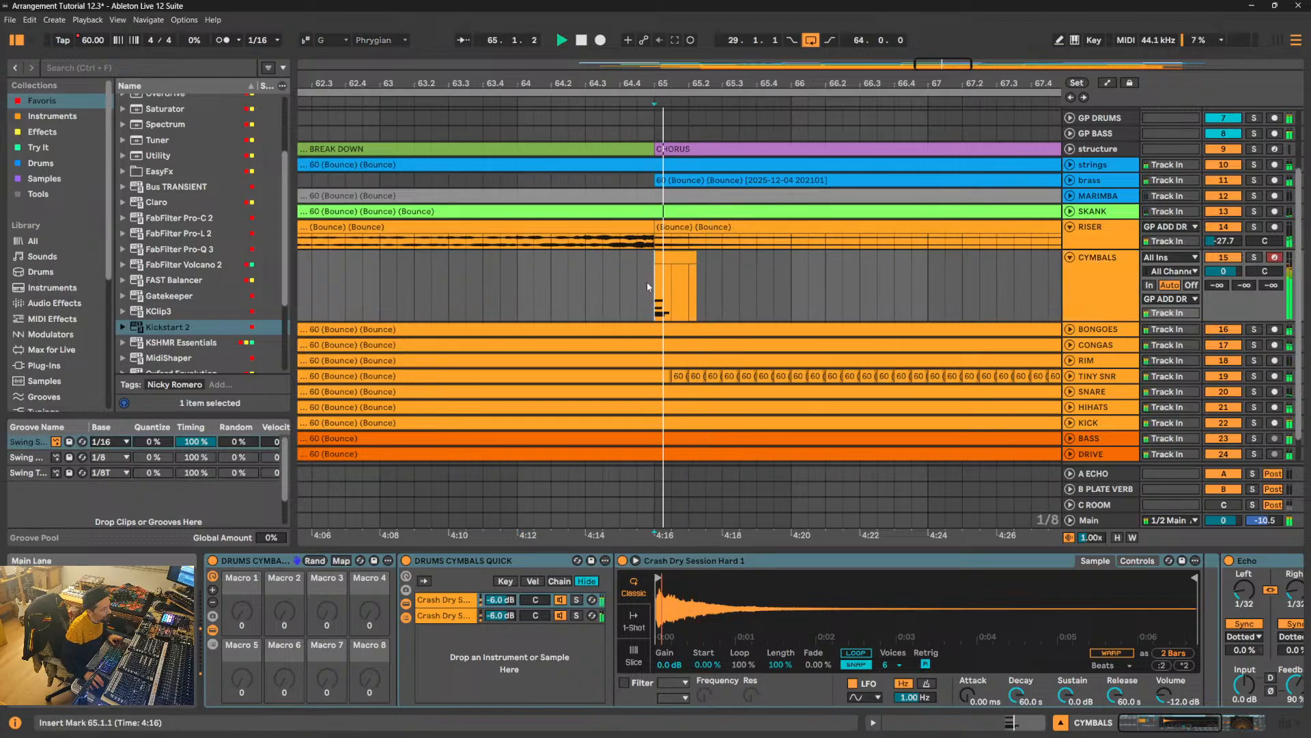
pyautogui.press('space')
# - Open the moved CYMBALS clip in an enlarged note editor and audition it, checking the G#1 and F1 notes
pyautogui.click(674, 259)
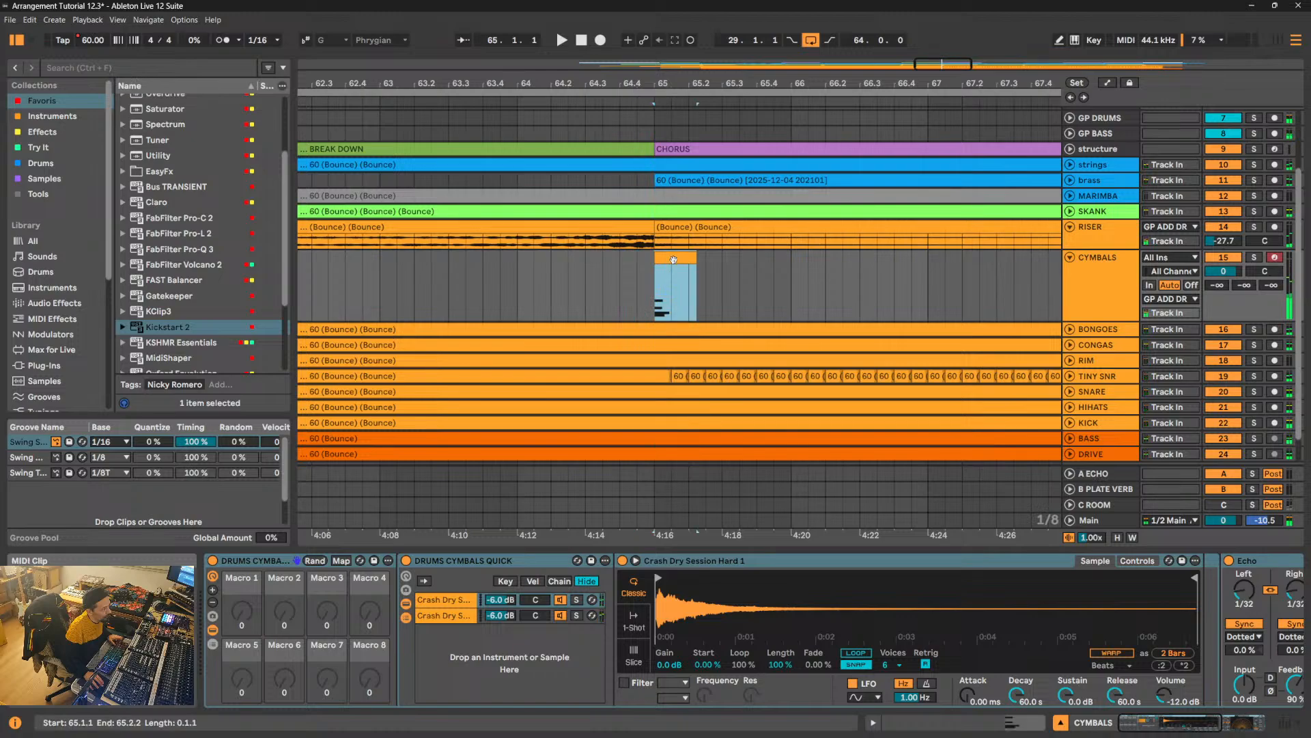
pyautogui.doubleClick(673, 259)
pyautogui.scroll(-3, 613, 447)
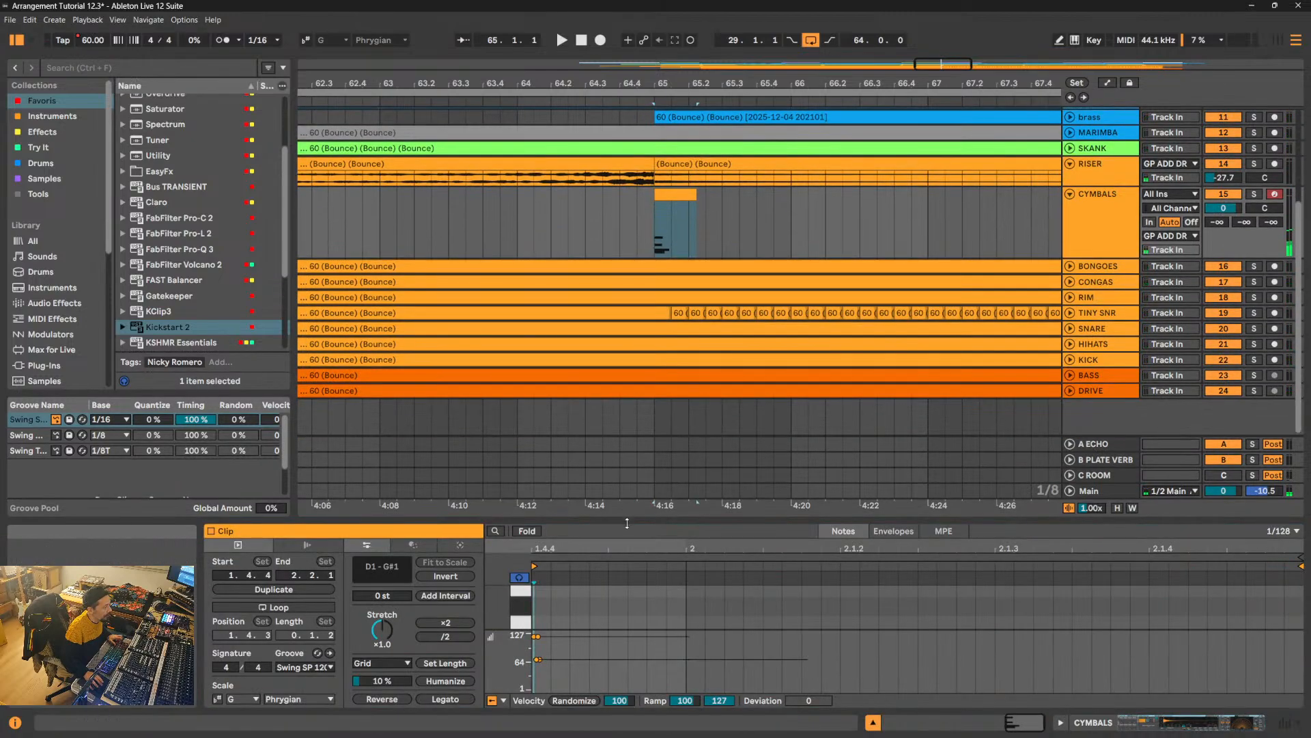
pyautogui.moveTo(627, 523); pyautogui.dragTo(627, 96)
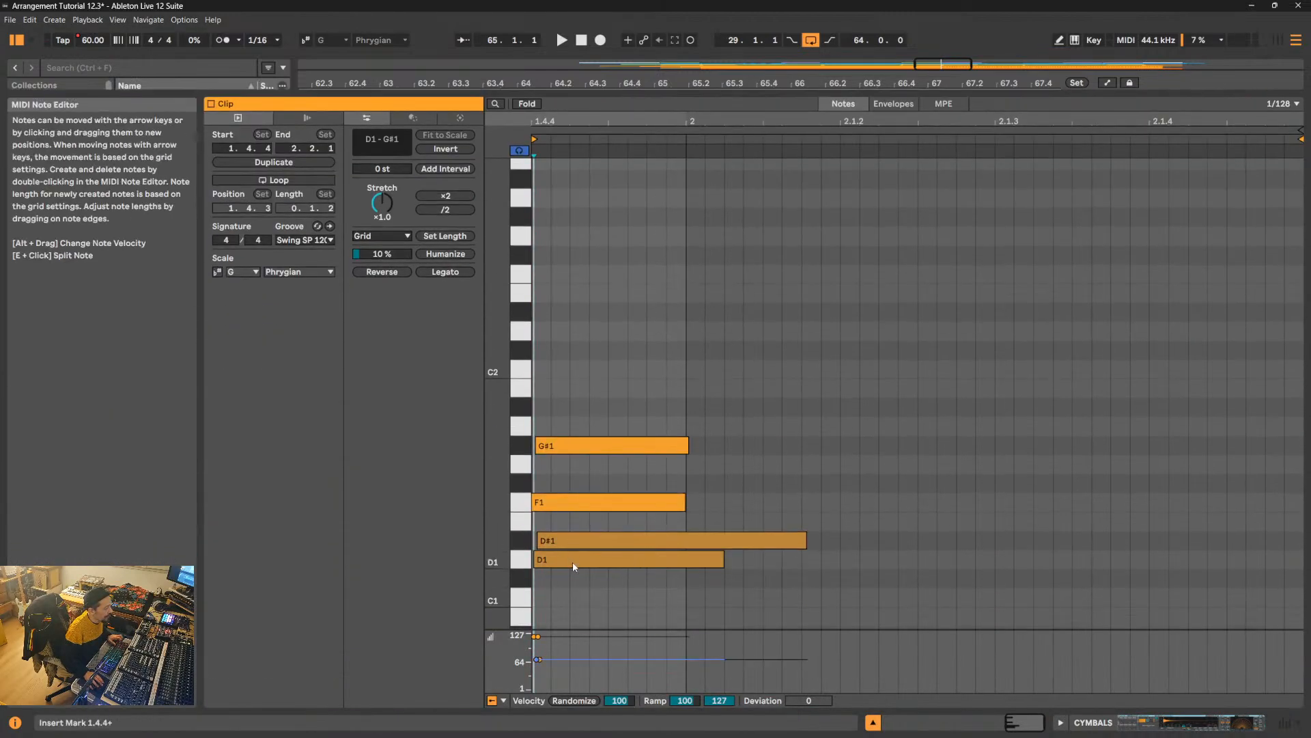
pyautogui.click(621, 446)
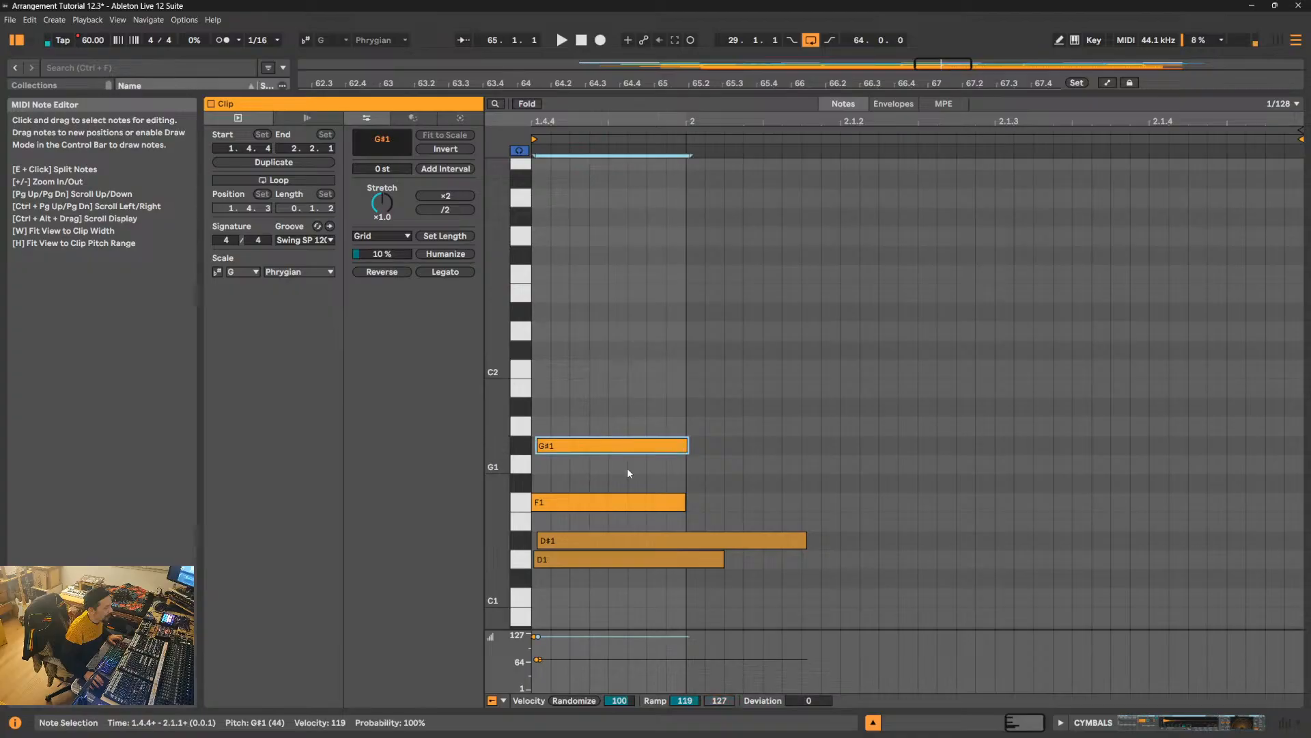
pyautogui.click(642, 502)
pyautogui.press('space')
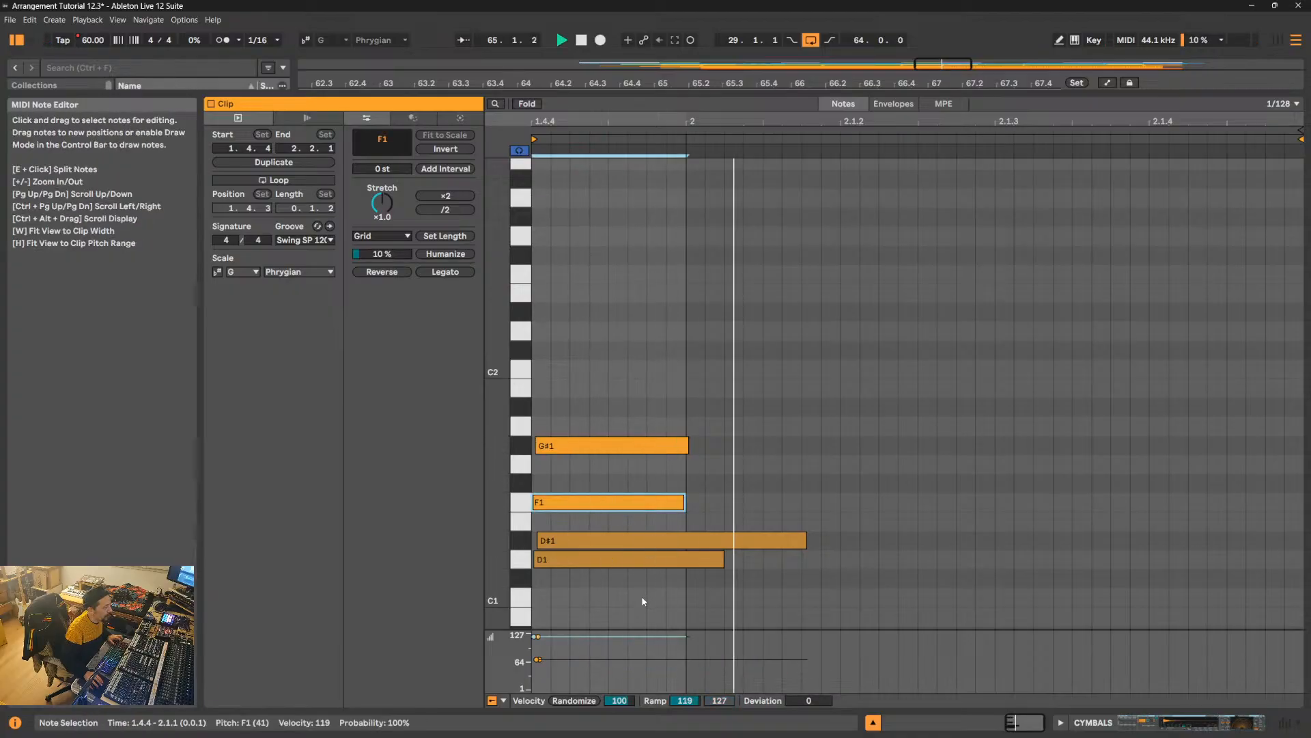
pyautogui.press('space')
# - Transpose all four cymbal notes up one octave to D2–G#2 and shrink the note editor again
pyautogui.moveTo(642, 594); pyautogui.dragTo(663, 426)
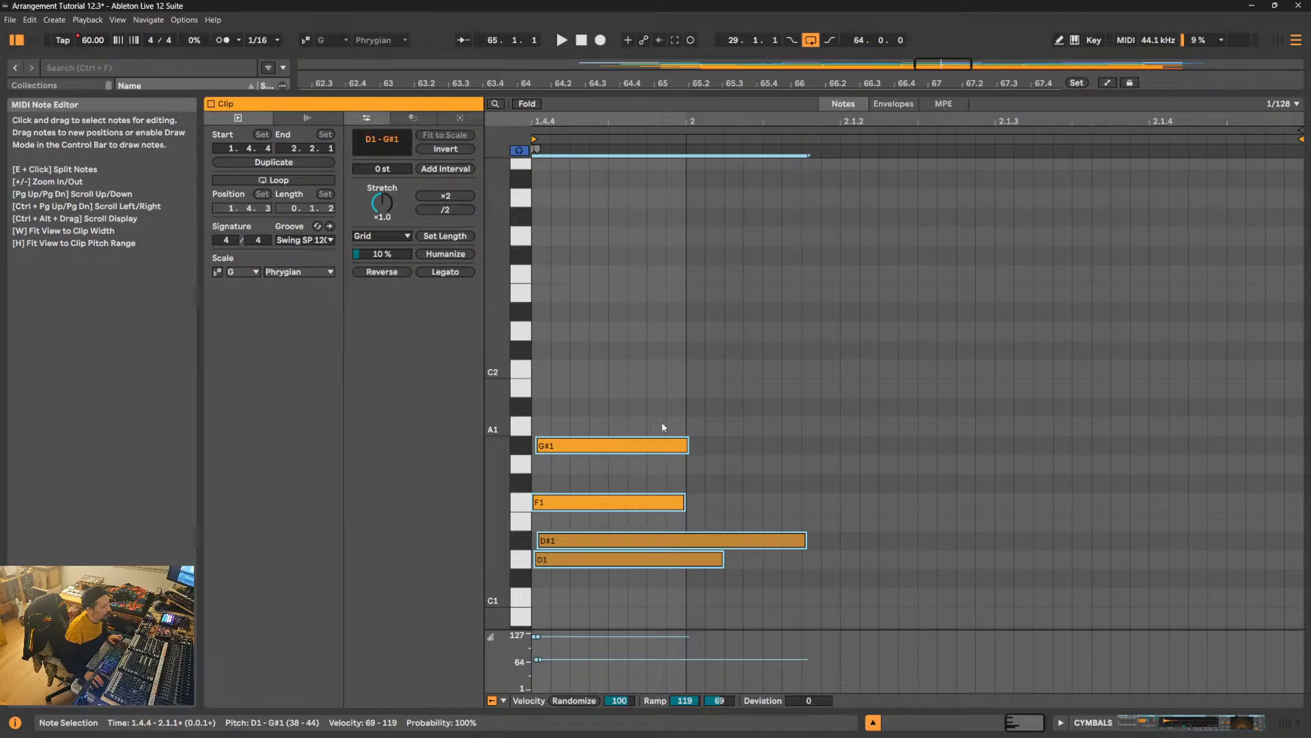
pyautogui.hotkey('shift', 'Up')
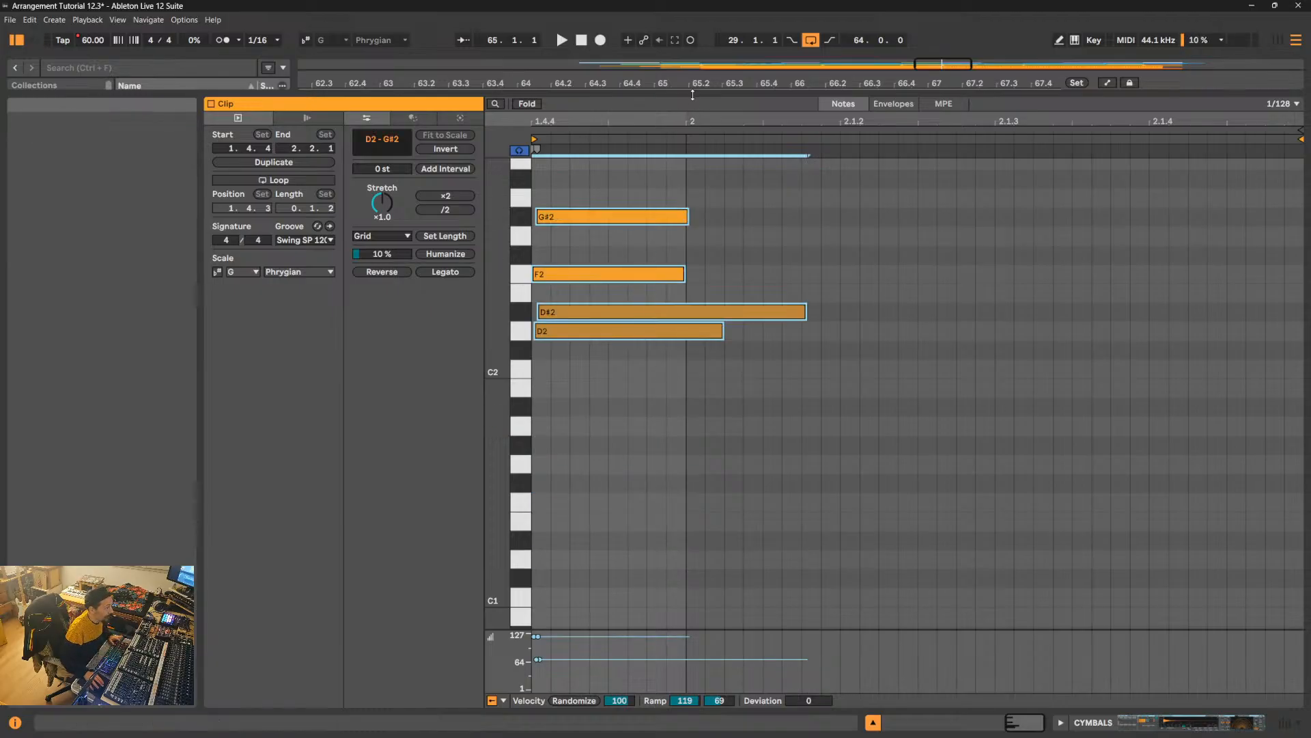
pyautogui.moveTo(686, 94); pyautogui.dragTo(758, 519)
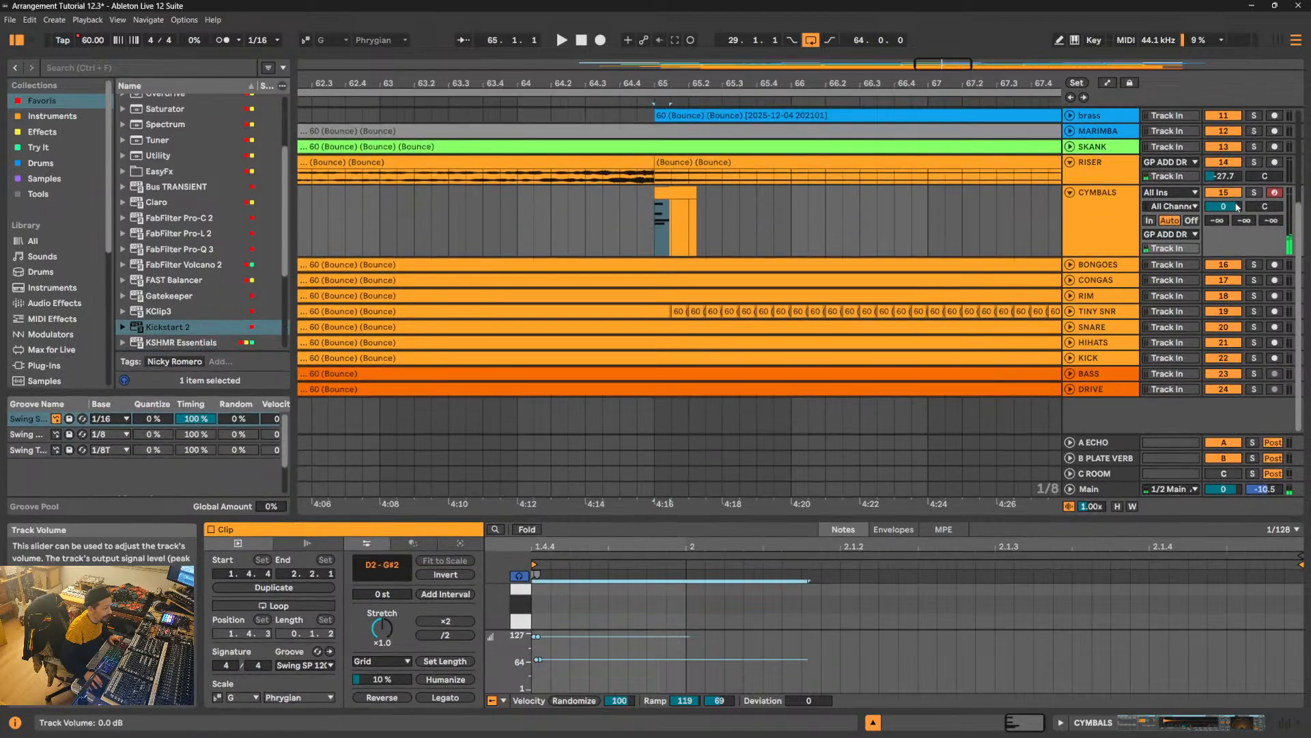
# - Try the CYMBALS track volume at 1.4 dB and examine the crash sampler and Echo in its device chain
pyautogui.moveTo(1223, 206); pyautogui.dragTo(1223, 210)
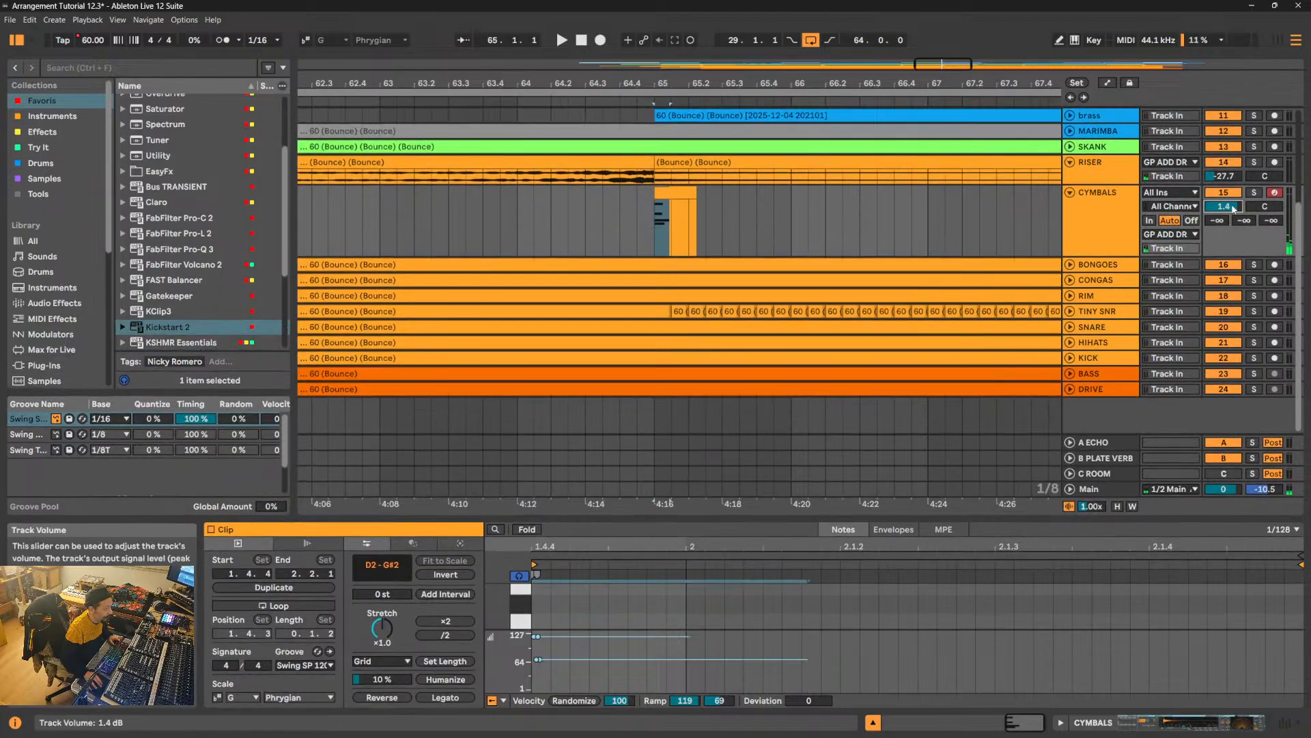
pyautogui.click(1101, 216)
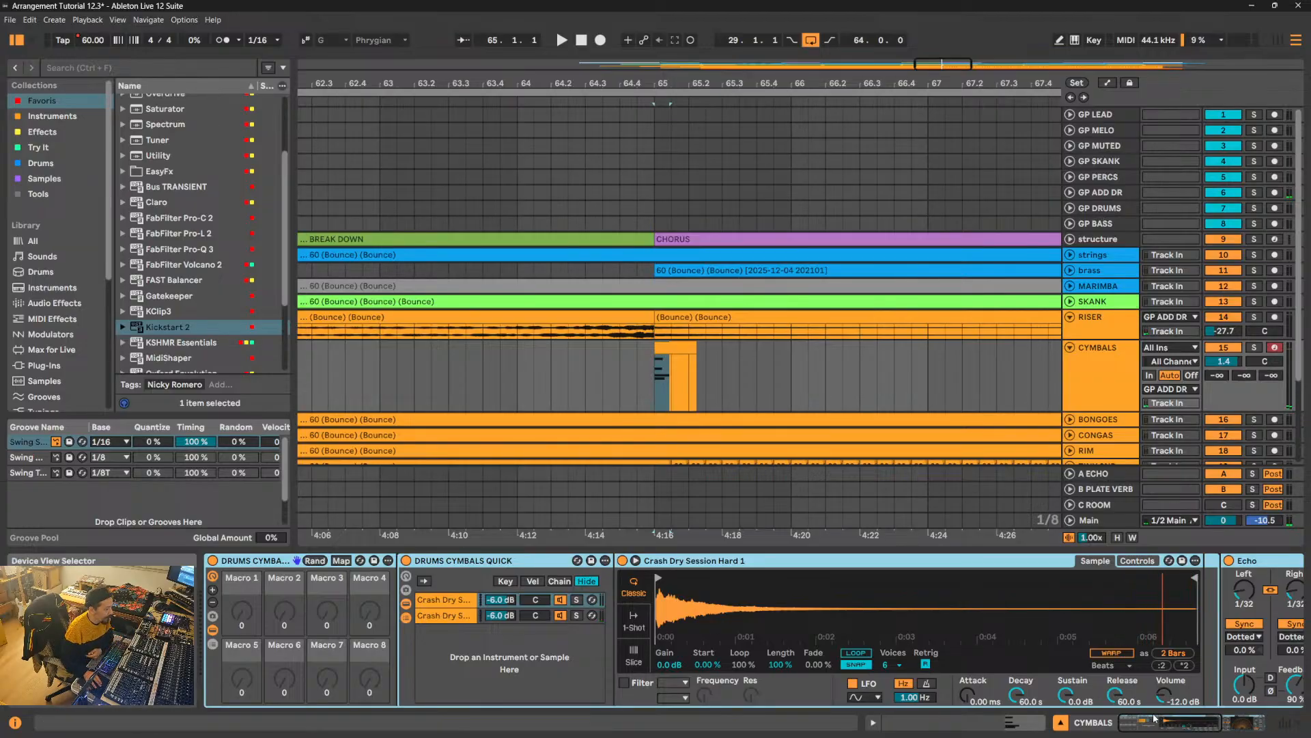
pyautogui.moveTo(1154, 726); pyautogui.dragTo(1188, 725)
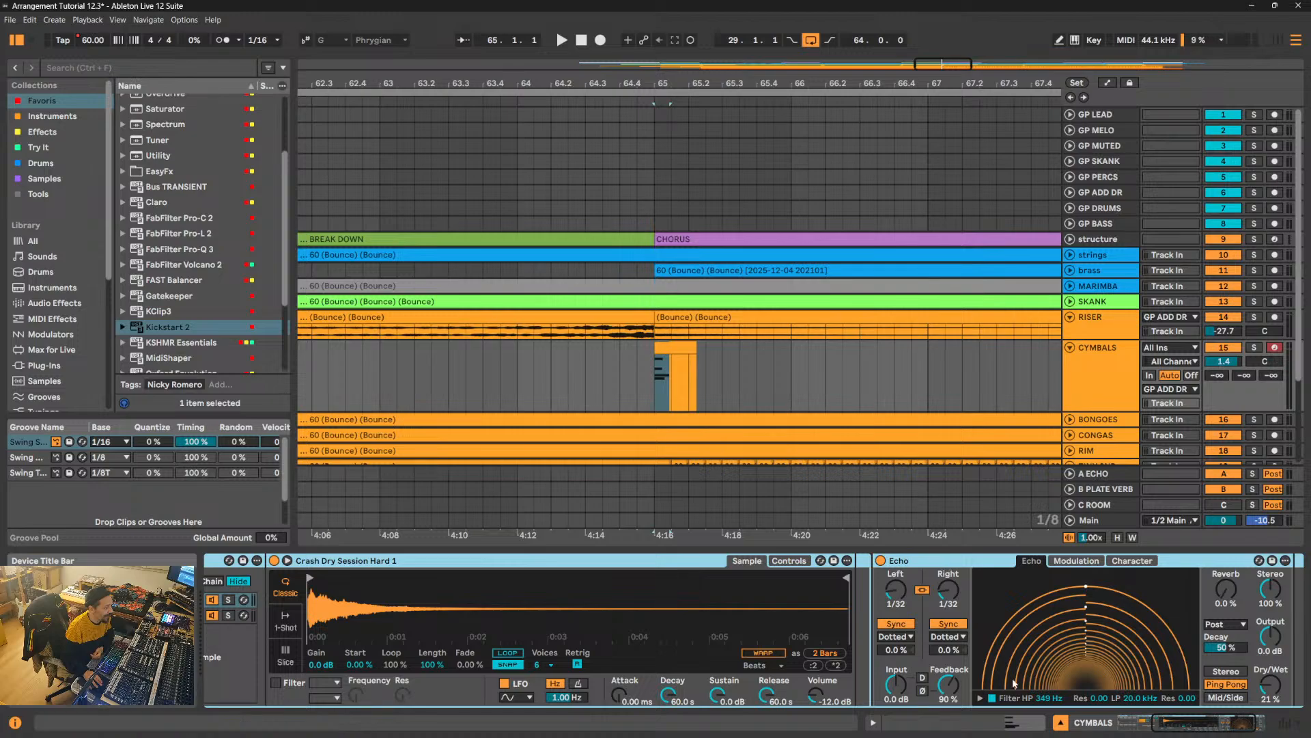
pyautogui.moveTo(1199, 724); pyautogui.dragTo(1287, 724)
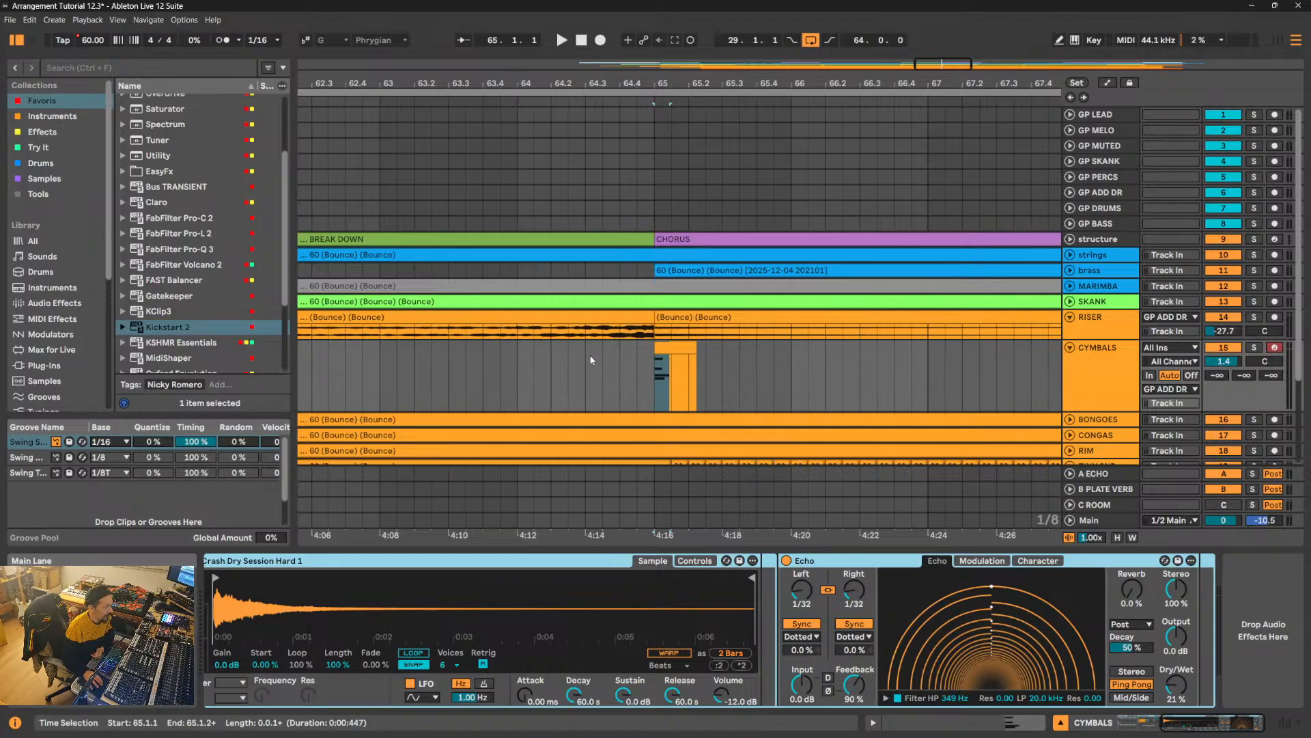
# - Set the CYMBALS track volume to -1.7 dB and play from 64.4.3 into the chorus
pyautogui.doubleClick(1218, 364)
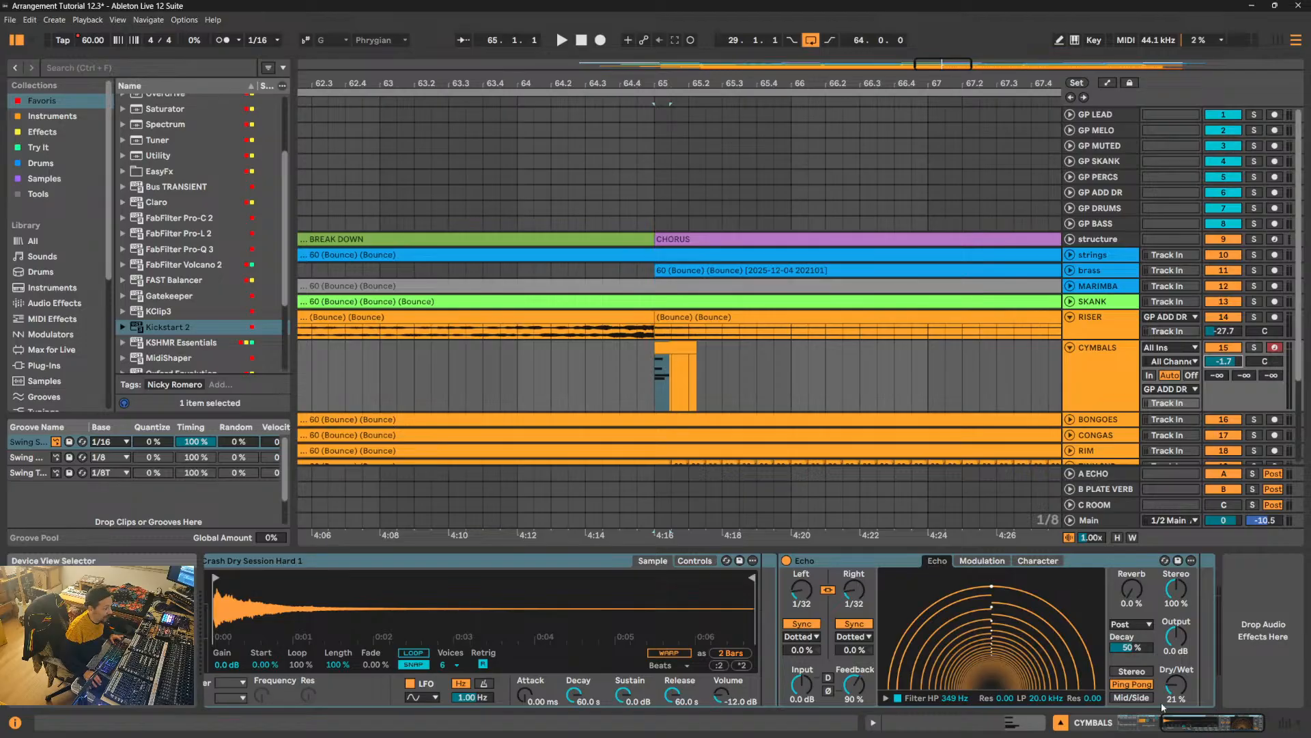
pyautogui.click(639, 382)
pyautogui.press('space')
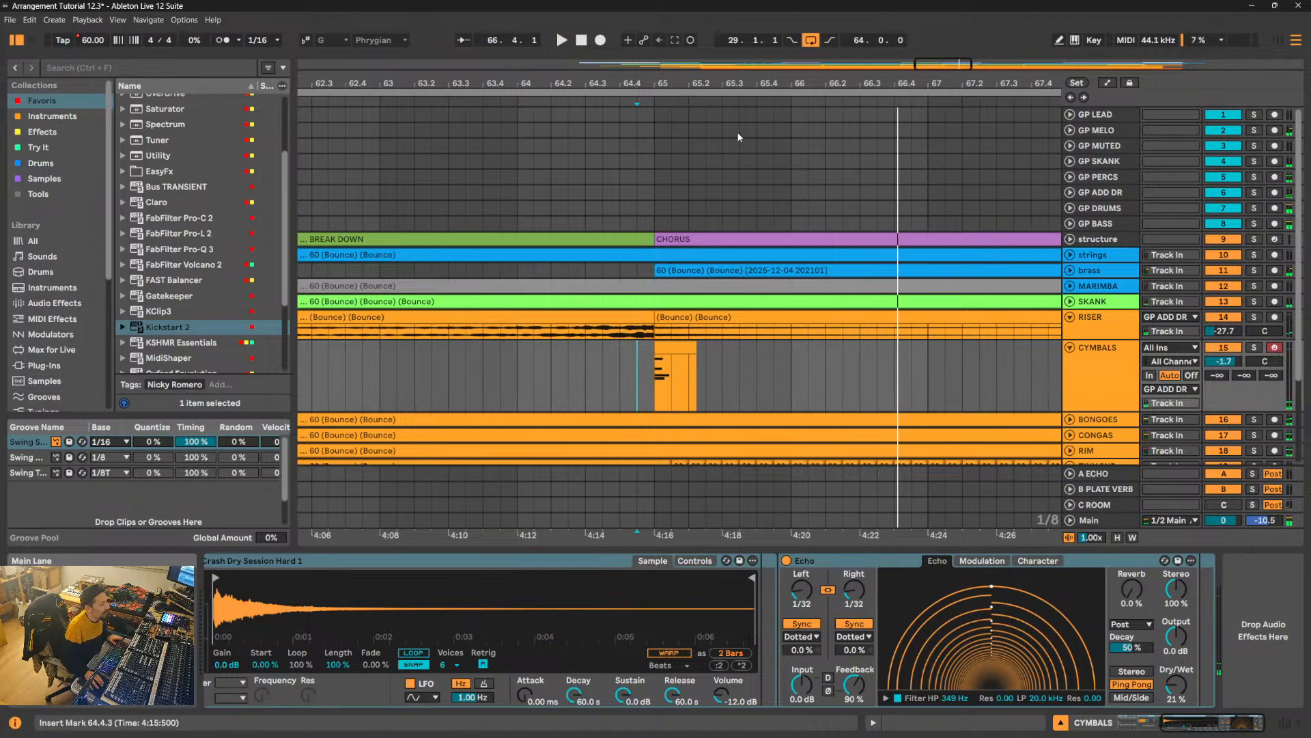
# - Show the whole arrangement and fold the CYMBALS track
pyautogui.doubleClick(630, 83)
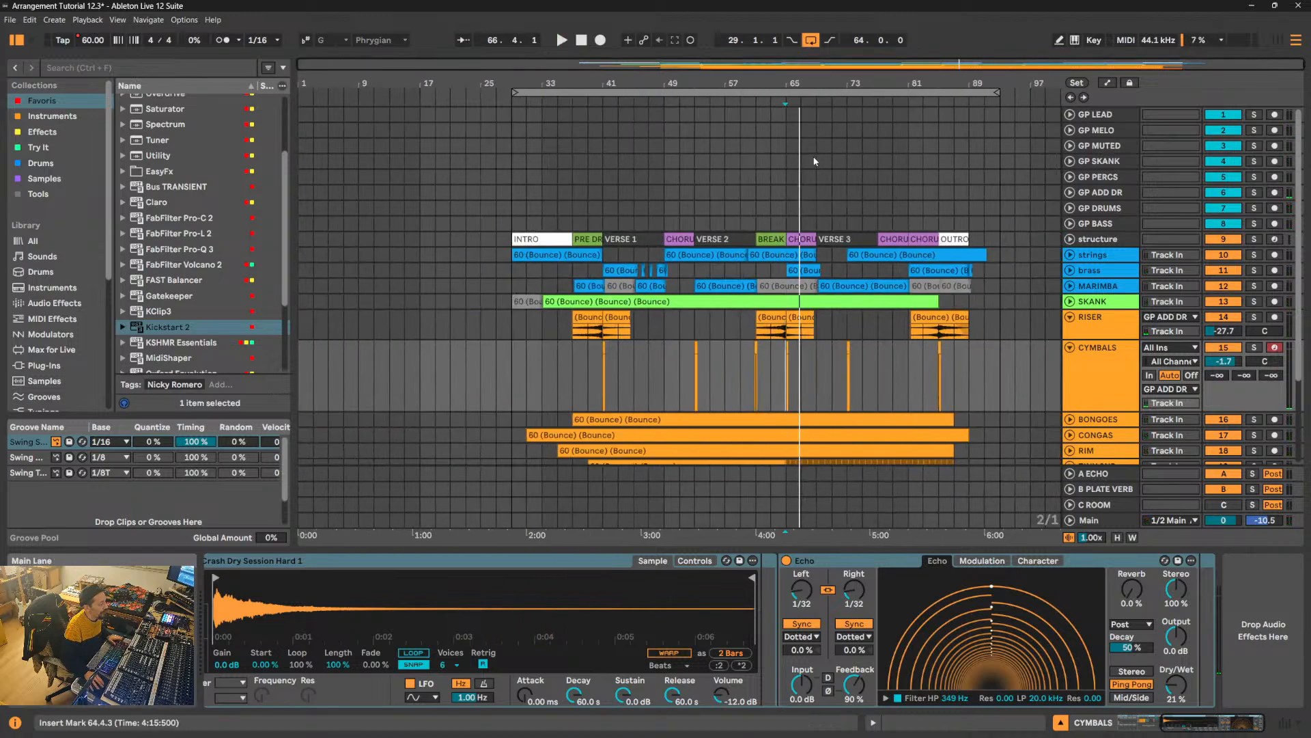
pyautogui.scroll(-3, 816, 154)
pyautogui.scroll(-1, 817, 150)
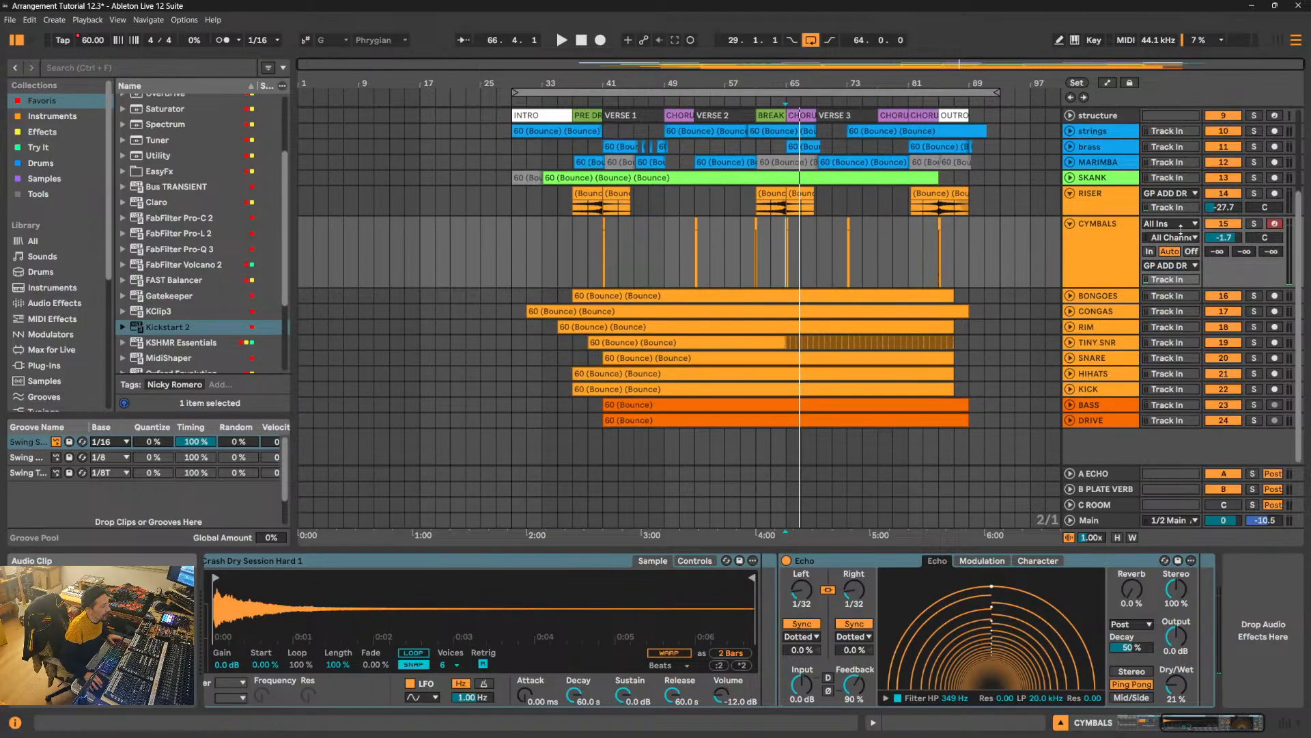
pyautogui.click(1069, 223)
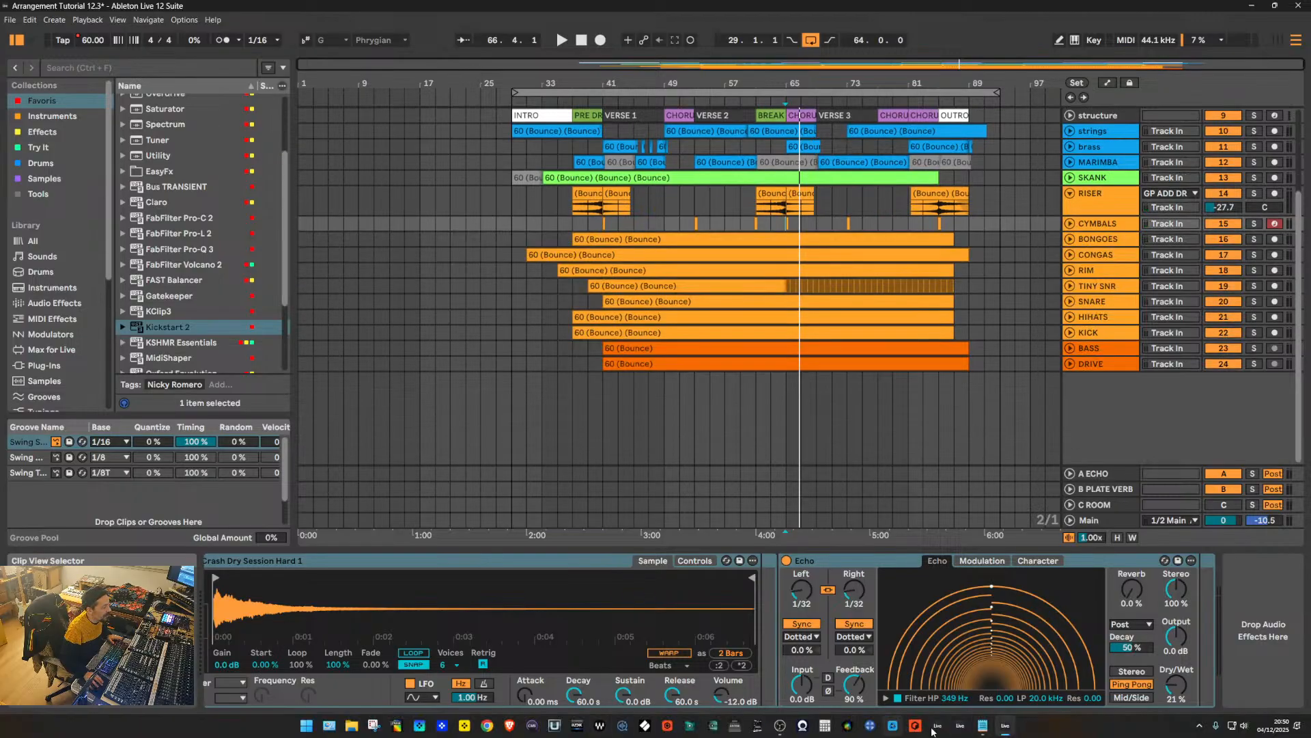
# - Switch to the LIST ARRANGEMENT.txt notes, review the arrangement, drum break and rolling snare tasks, and return to the arrangement
pyautogui.moveTo(984, 731)
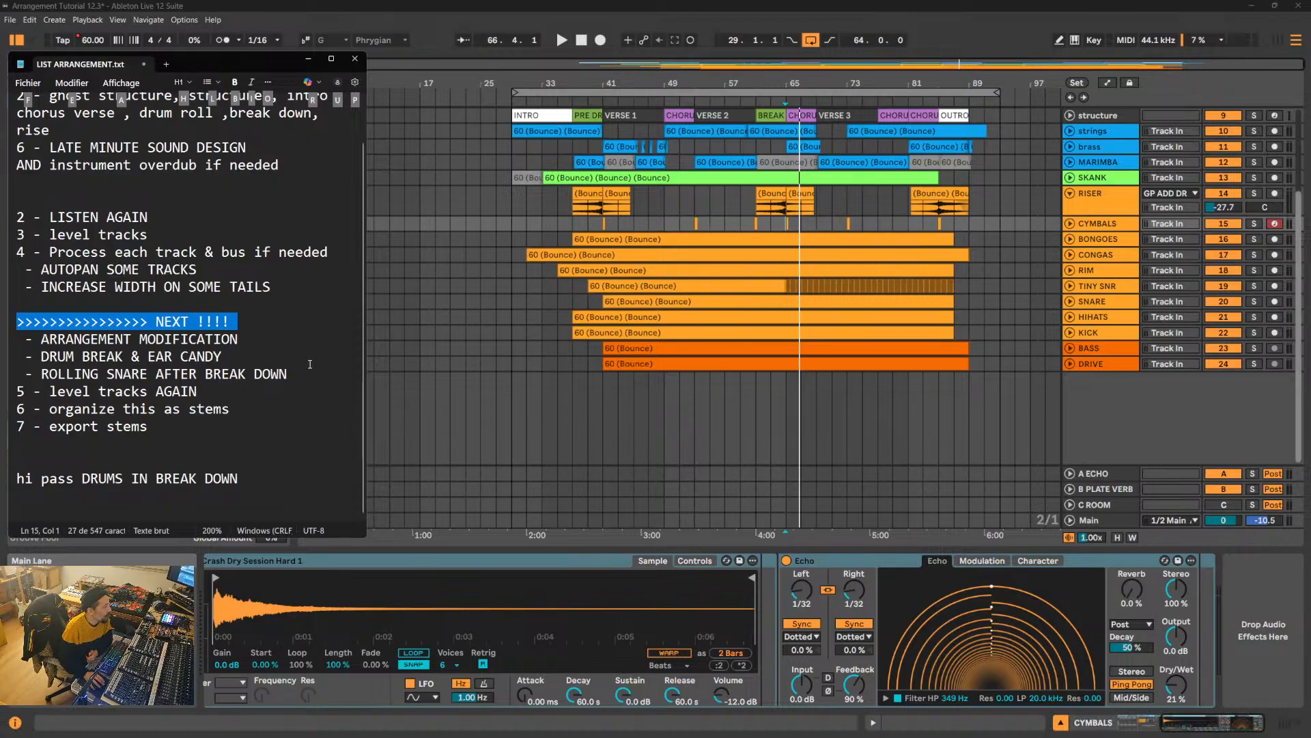
pyautogui.click(9, 341)
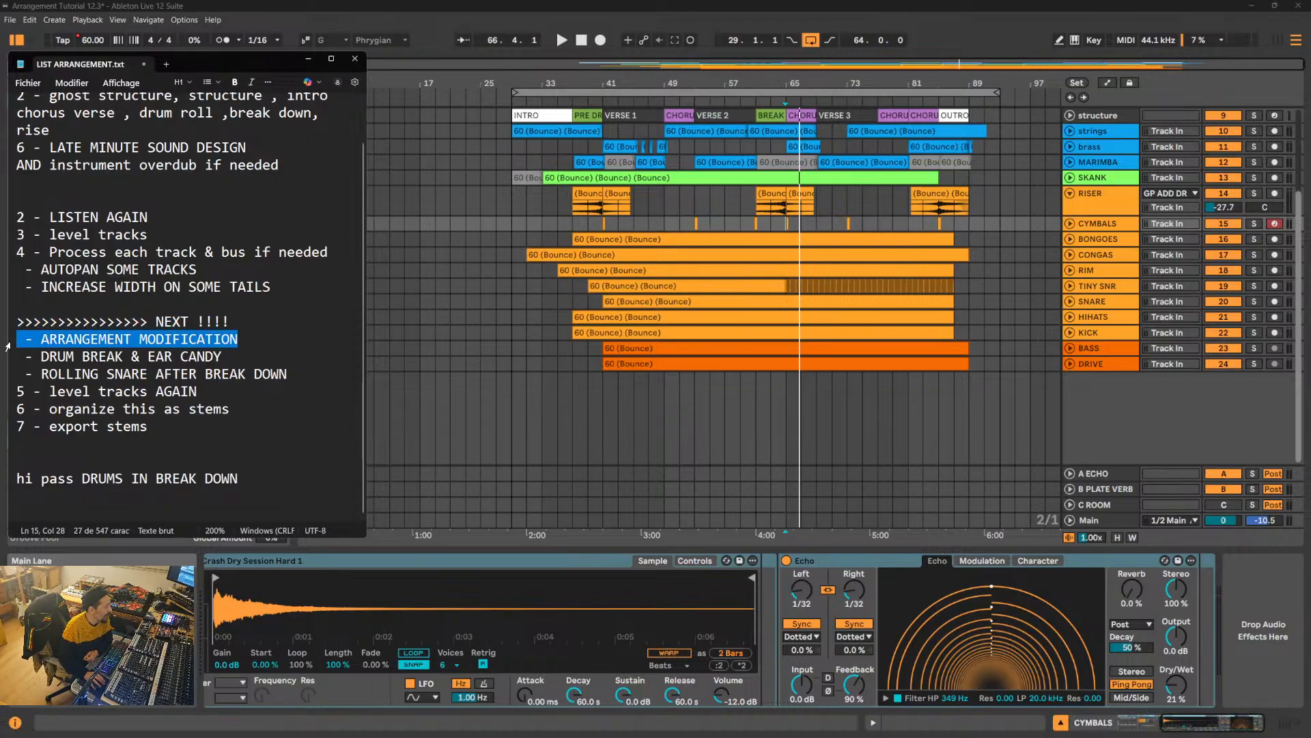
pyautogui.moveTo(225, 355); pyautogui.dragTo(26, 362)
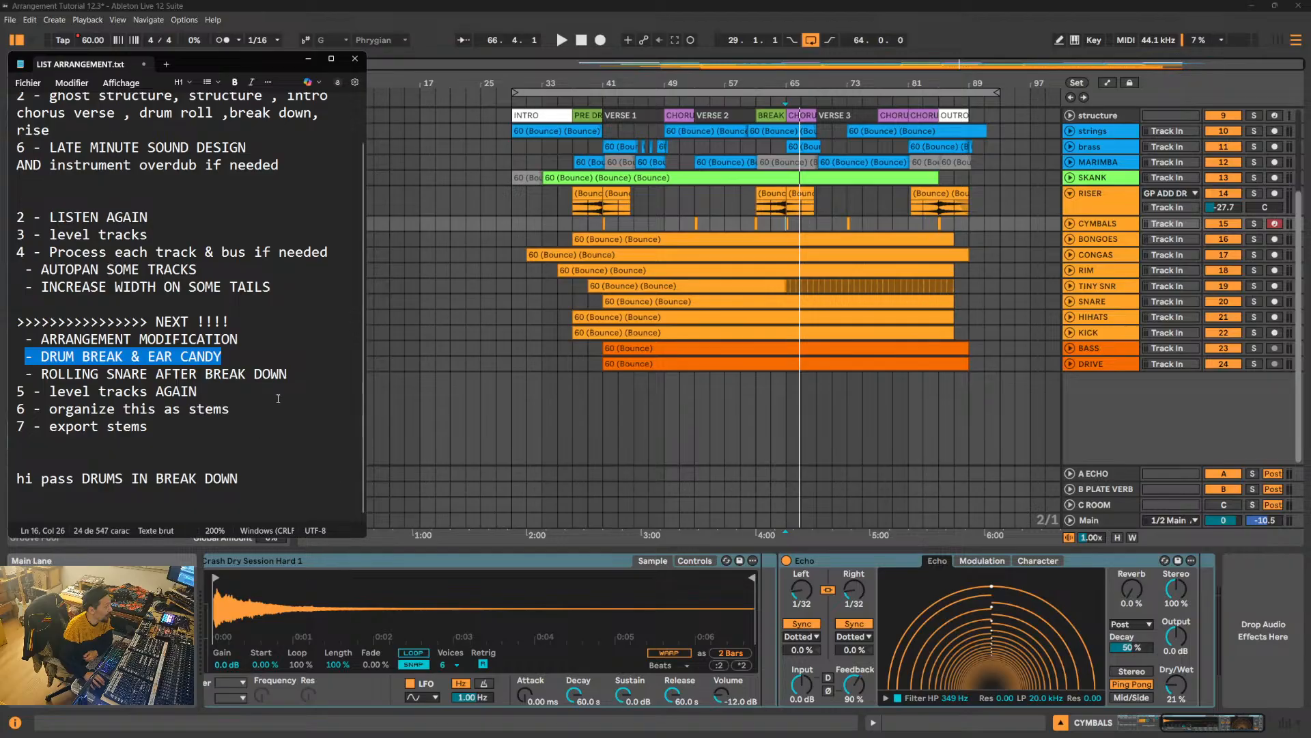
pyautogui.moveTo(294, 375); pyautogui.dragTo(36, 344)
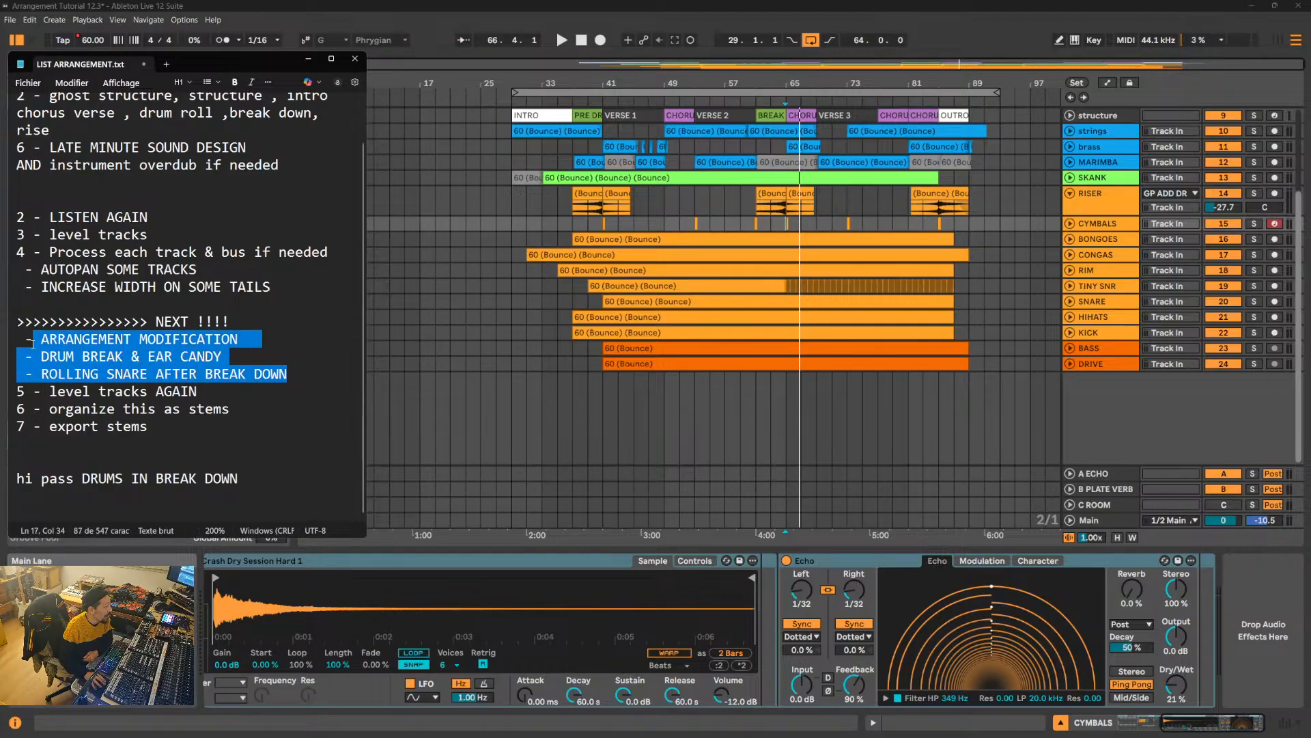
pyautogui.click(67, 409)
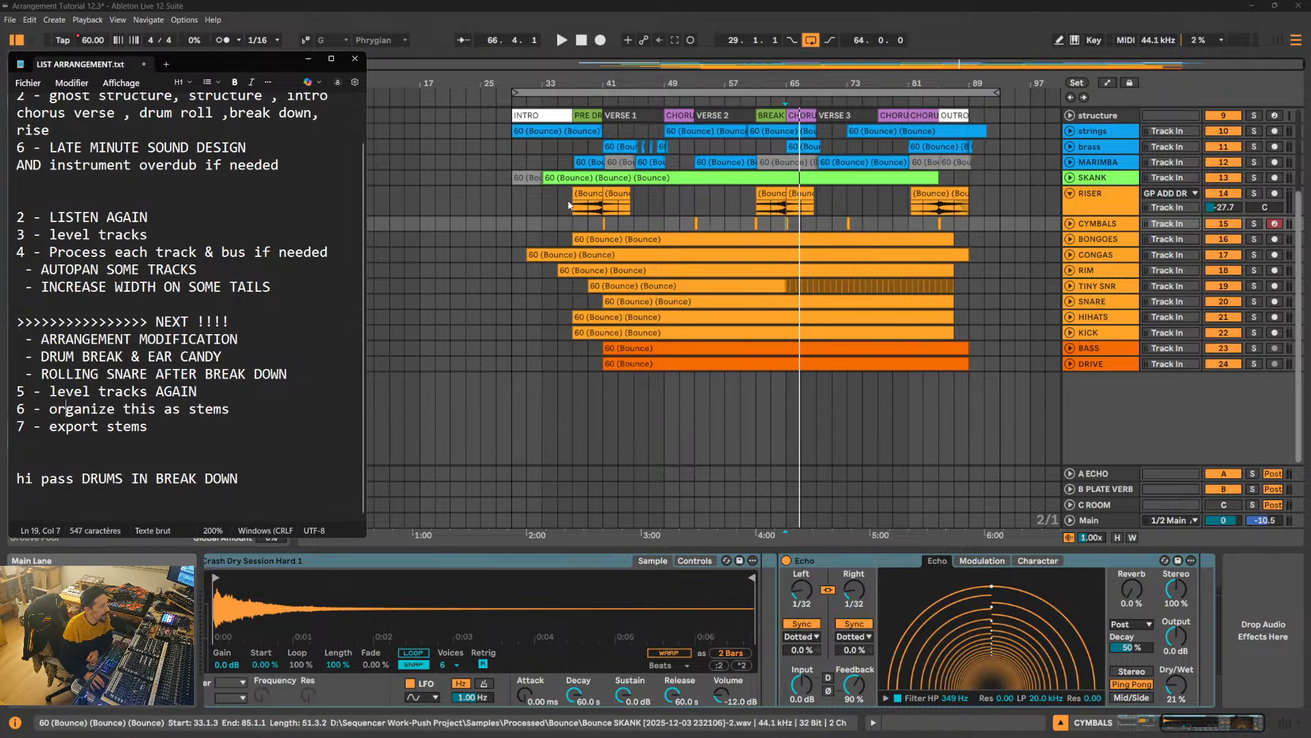
pyautogui.click(1112, 415)
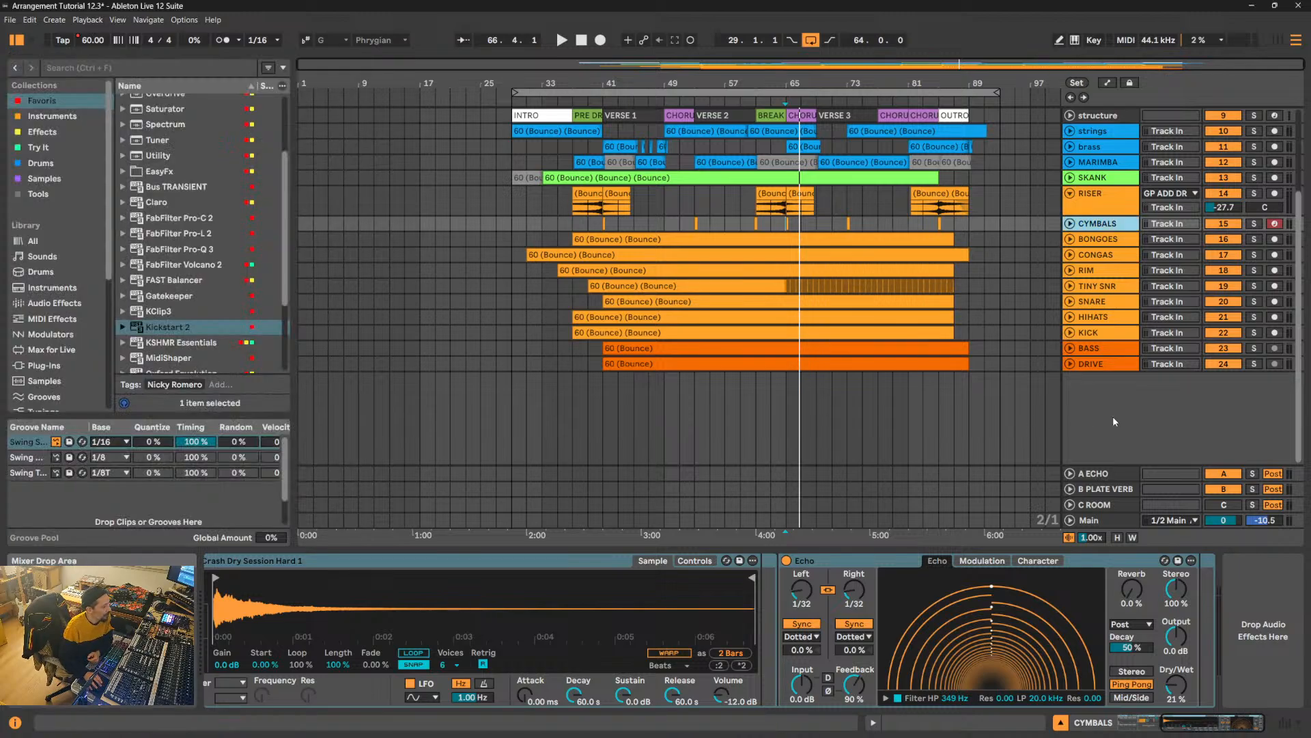
# - Examine the effect devices on the GP BASS, GP DRUMS, GP ADD DR and GP PERCS group tracks, then play the chorus start
pyautogui.scroll(3, 1114, 422)
pyautogui.scroll(1, 1115, 421)
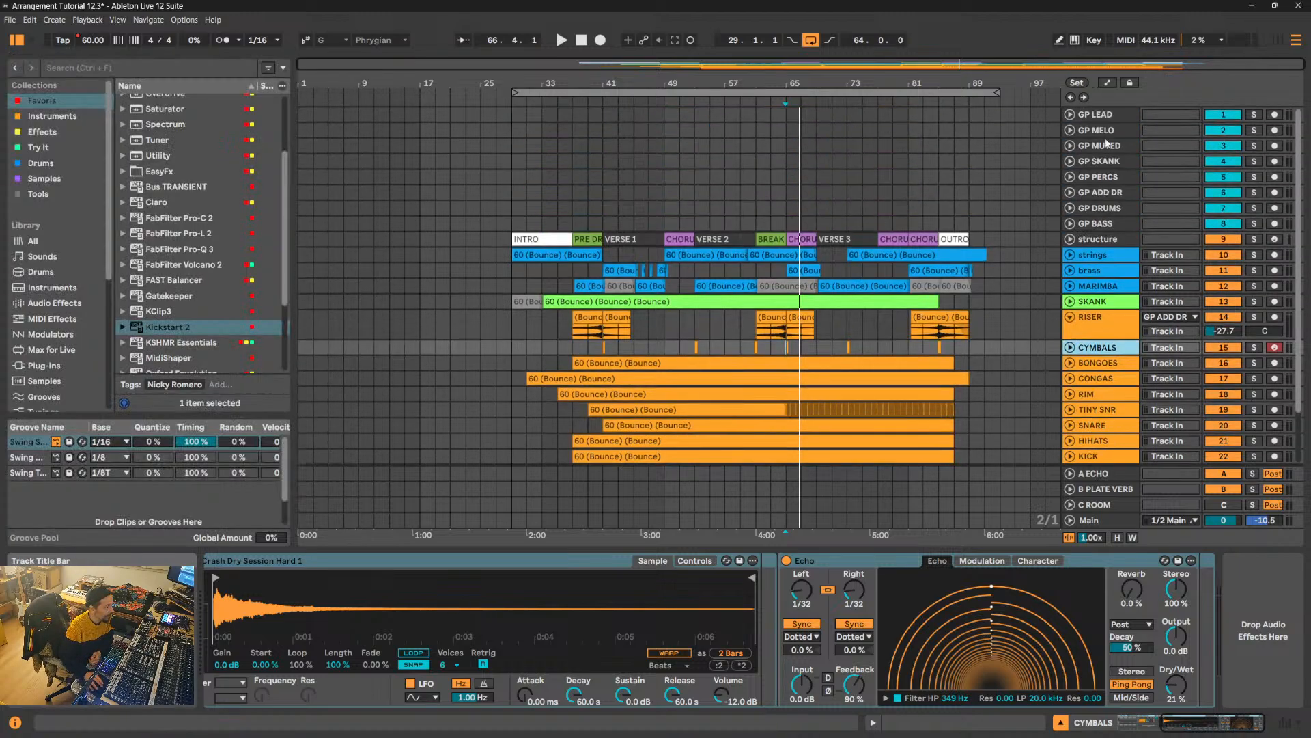
pyautogui.click(1109, 227)
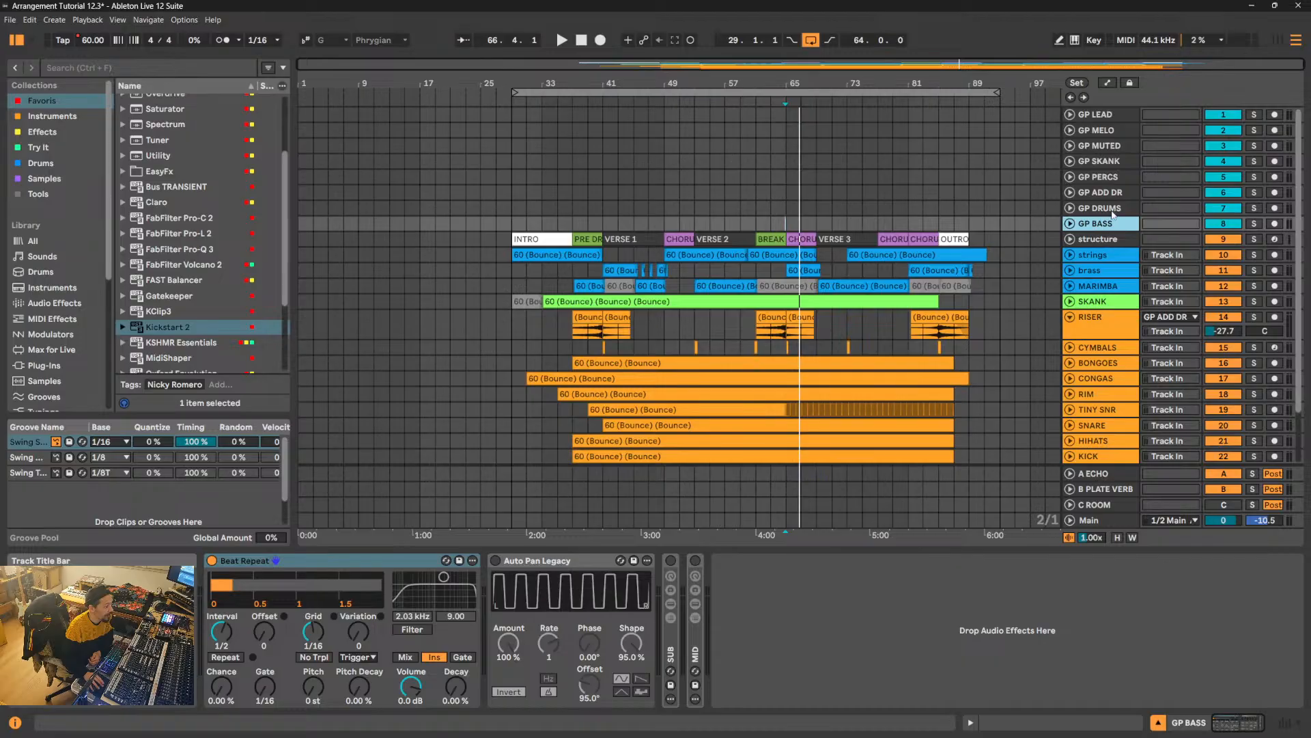
pyautogui.click(1113, 210)
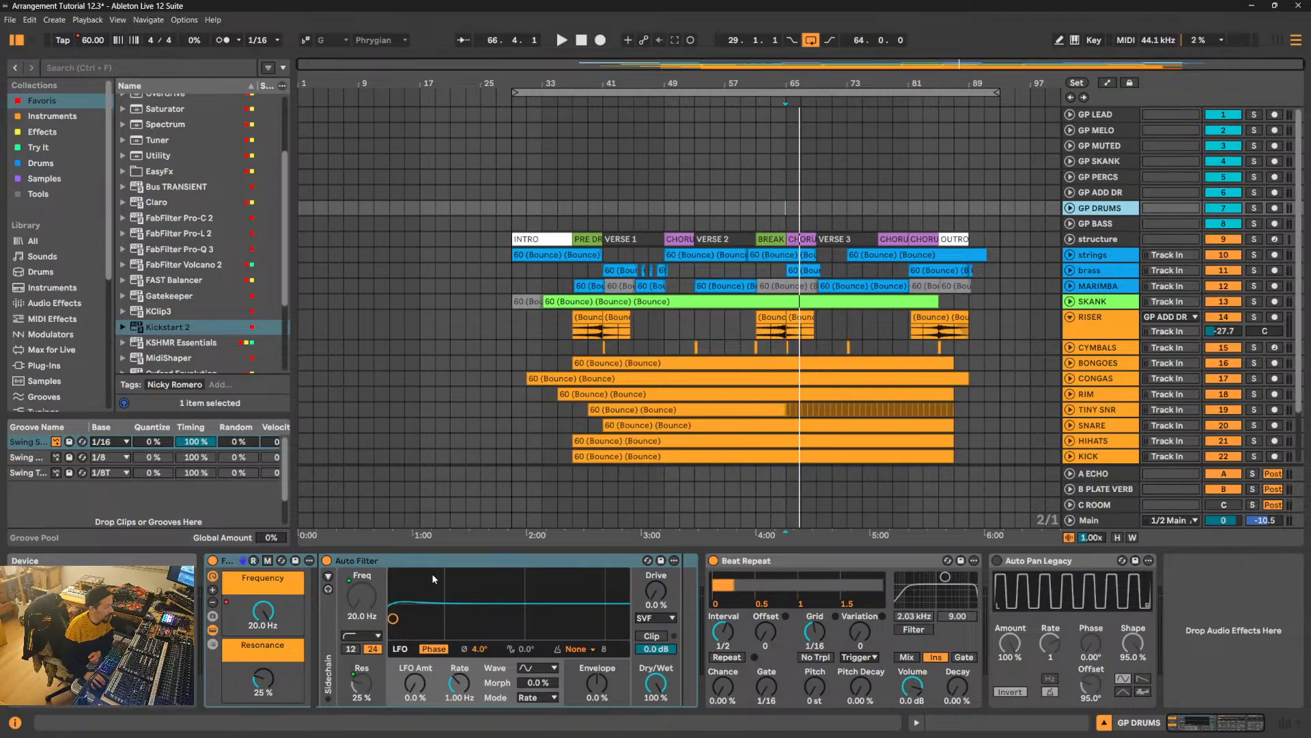
pyautogui.click(1116, 196)
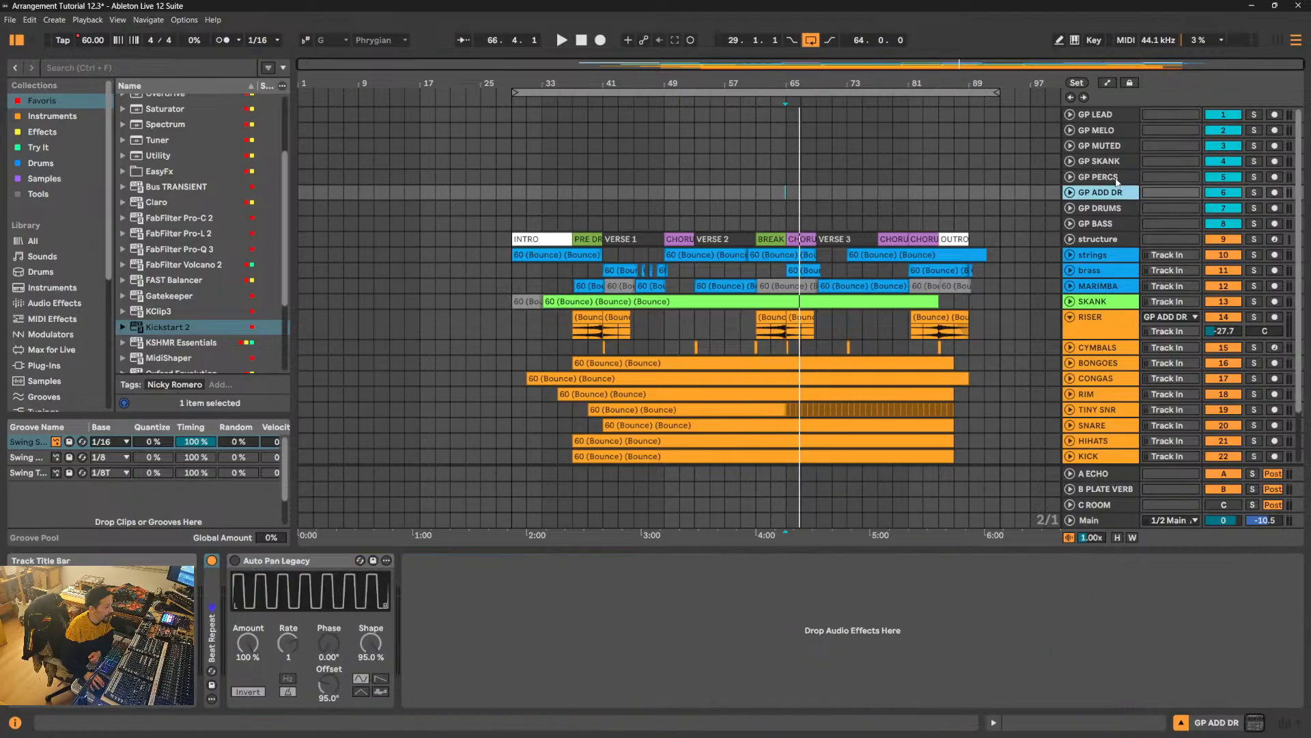
pyautogui.click(1118, 179)
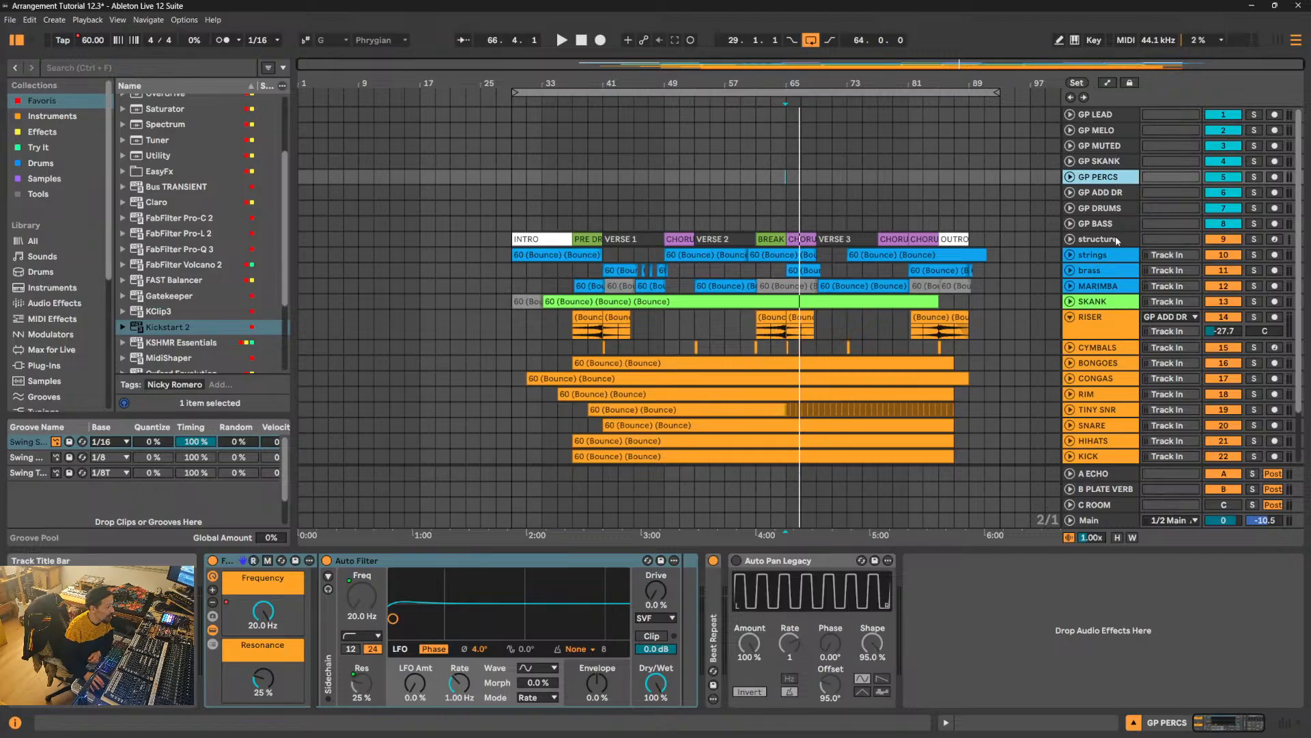
pyautogui.press('space')
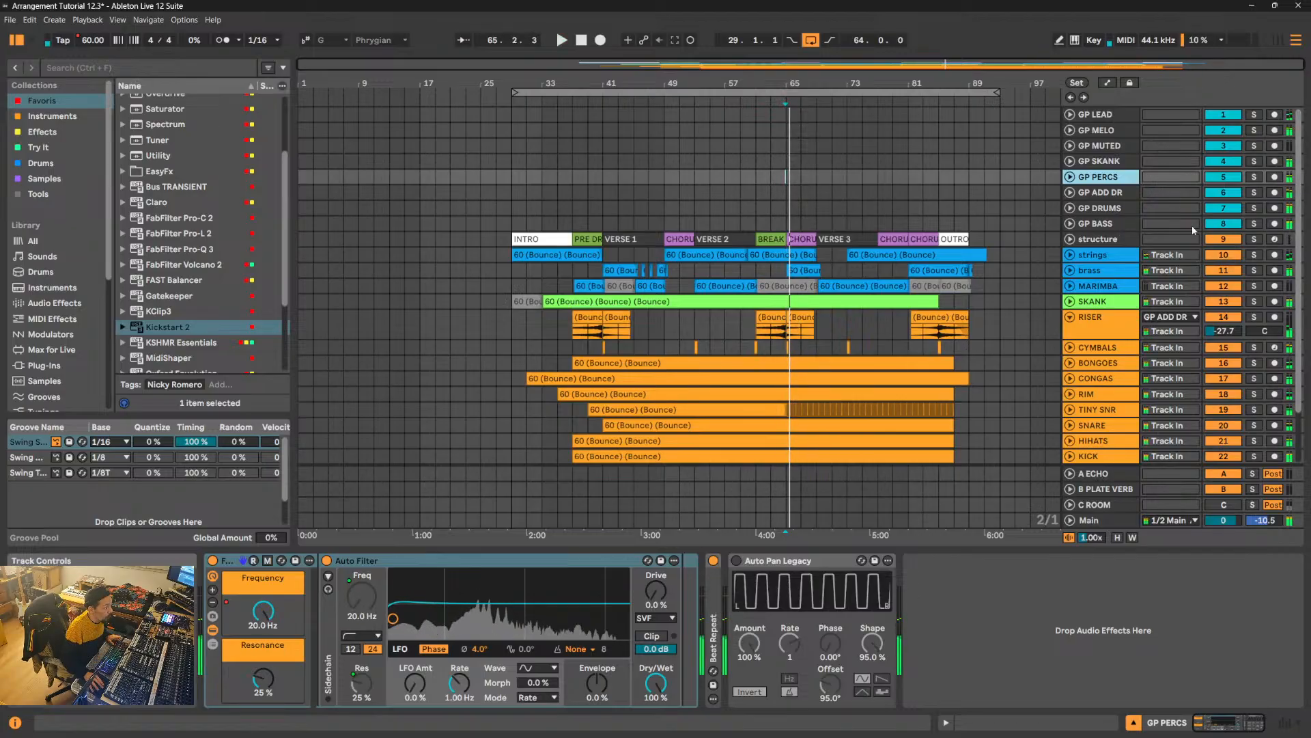
# - Set the CYMBALS track volume to -6 dB and fold the CYMBALS and RISER tracks
pyautogui.click(1069, 347)
pyautogui.click(1219, 364)
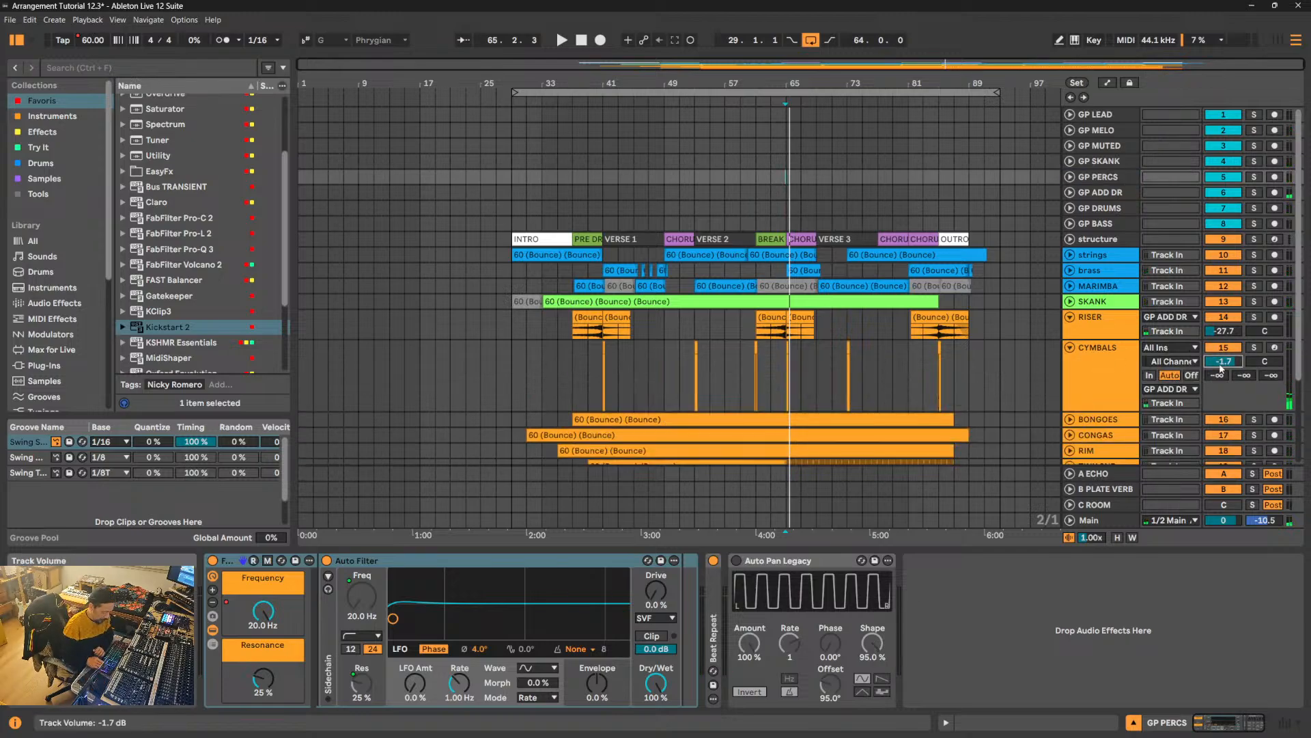
pyautogui.write('-6')
pyautogui.press('Return')
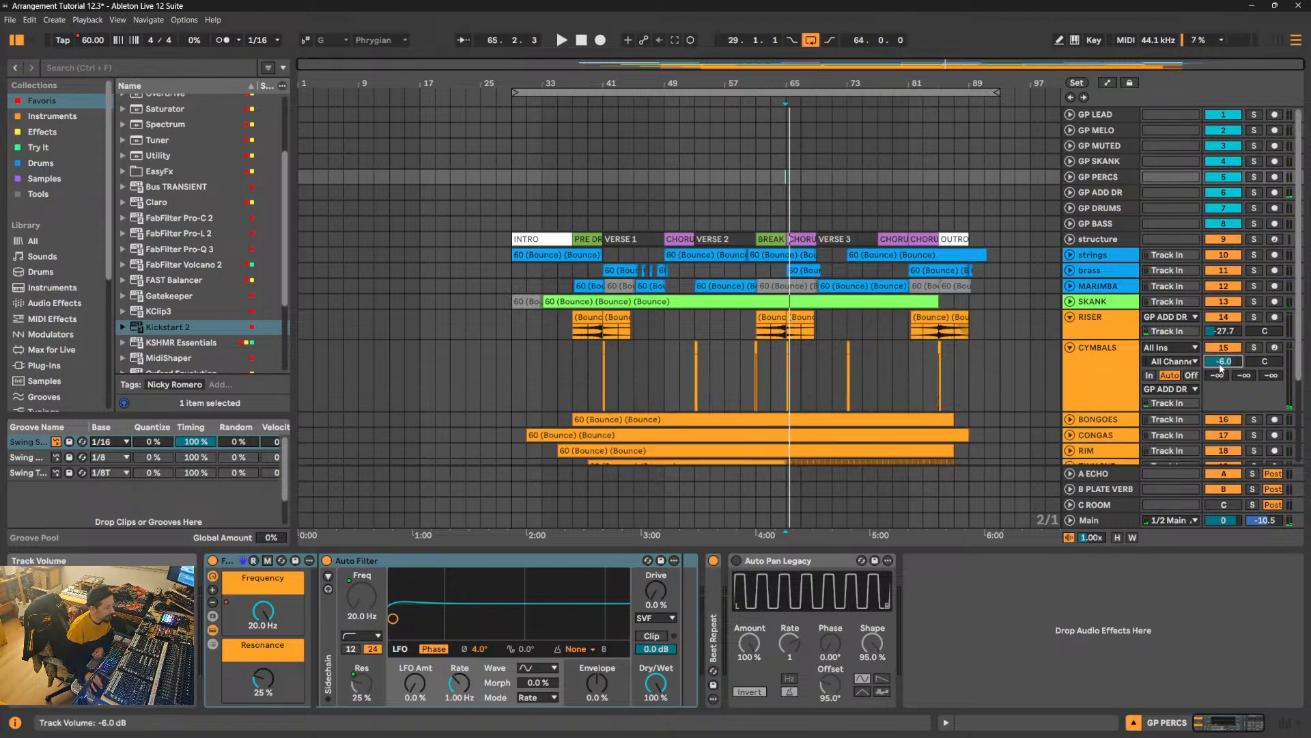
pyautogui.click(1070, 348)
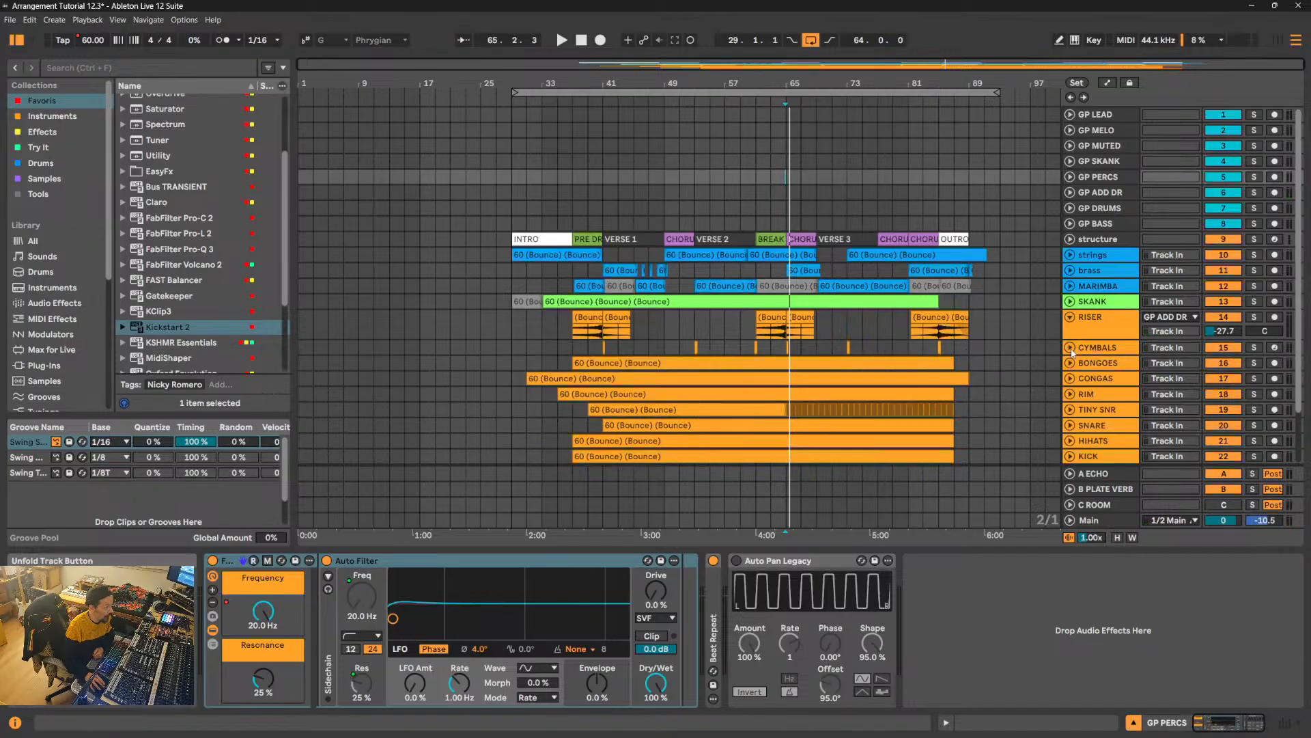
pyautogui.click(1070, 317)
# - Examine the clips and effect devices on the BASS, DRIVE, KICK, HIHATS and SNARE tracks
pyautogui.scroll(-3, 1107, 354)
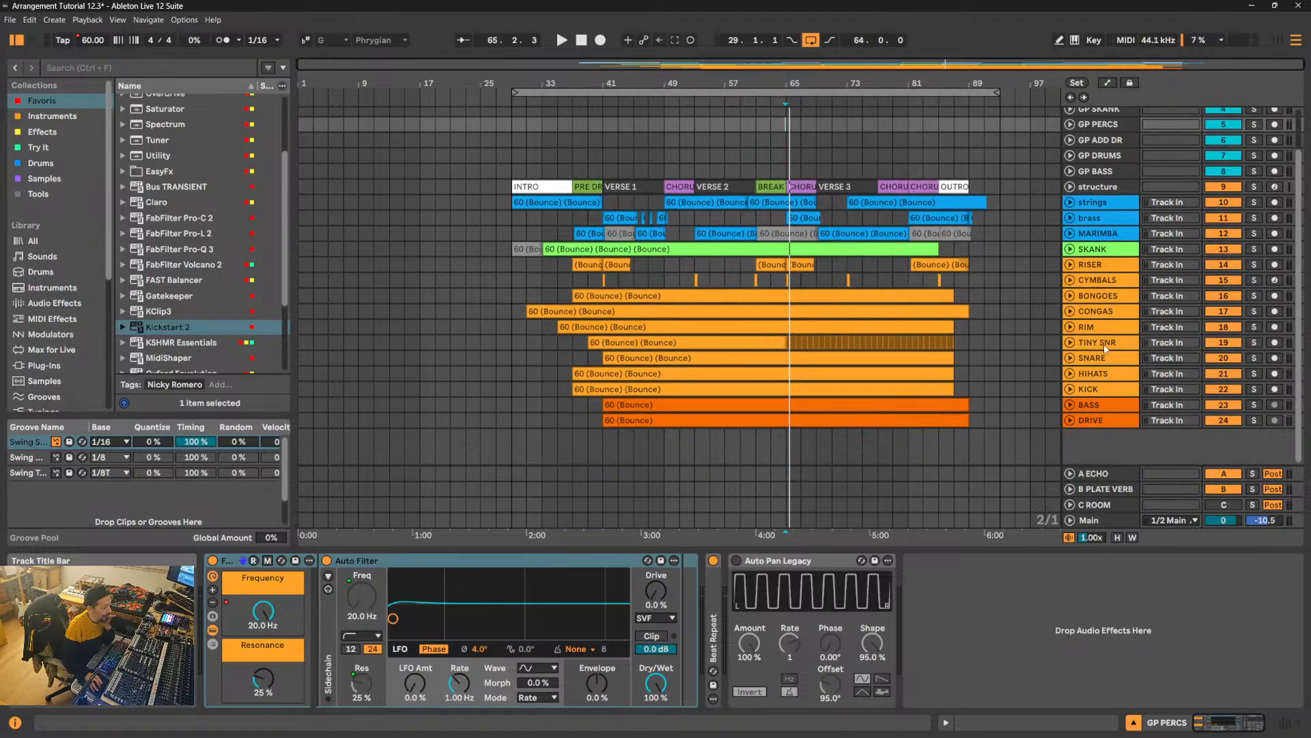
pyautogui.click(1111, 406)
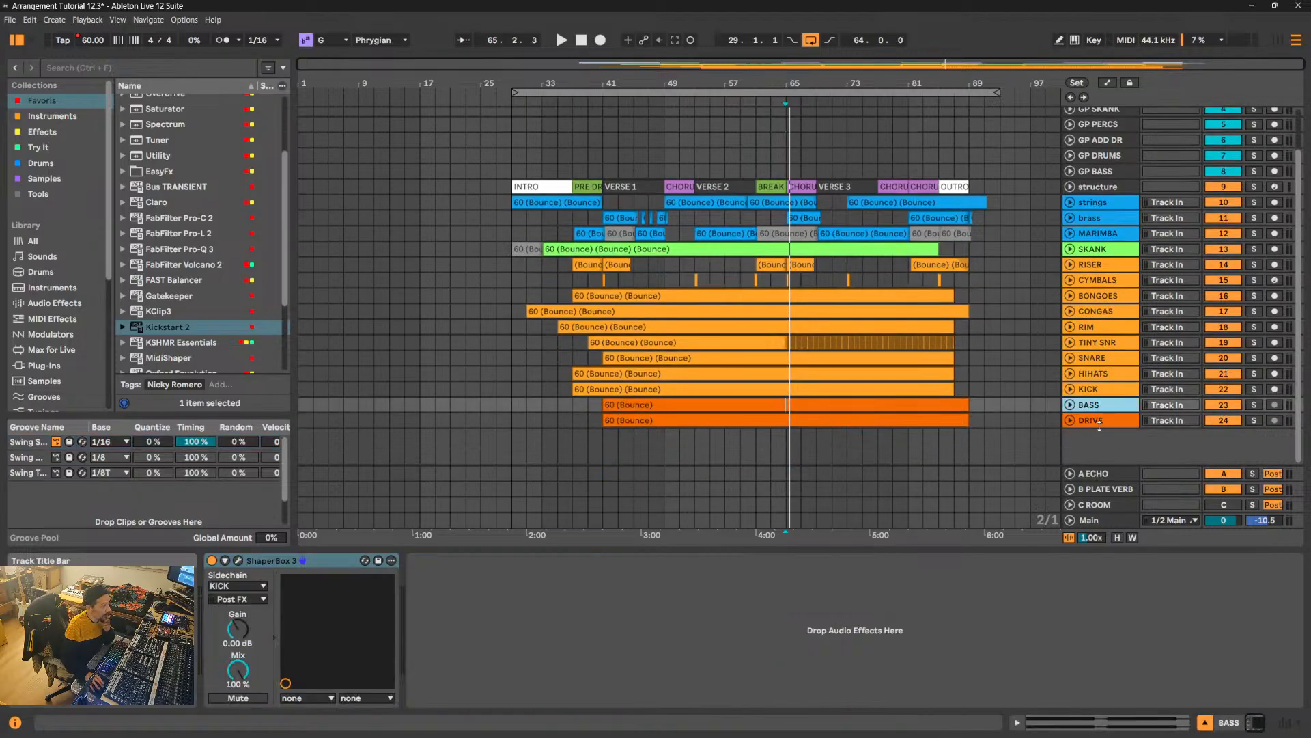
pyautogui.click(1100, 422)
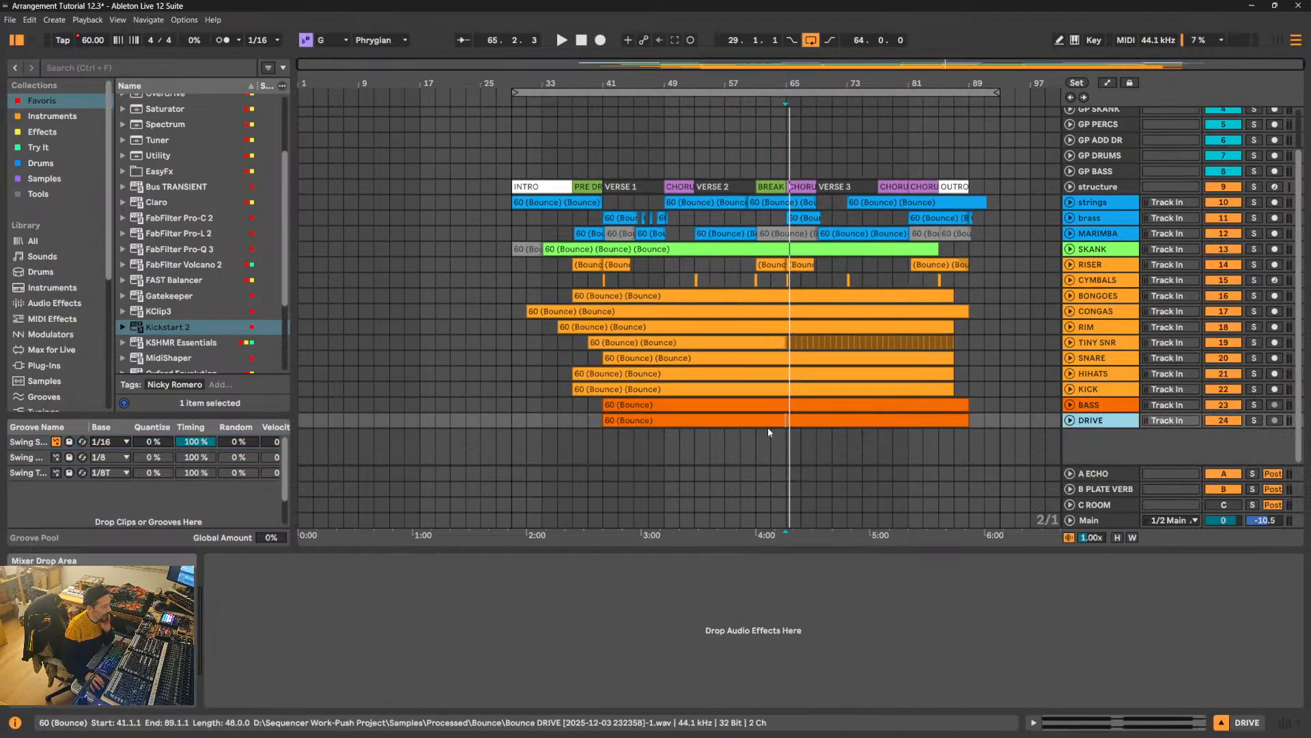
pyautogui.click(846, 404)
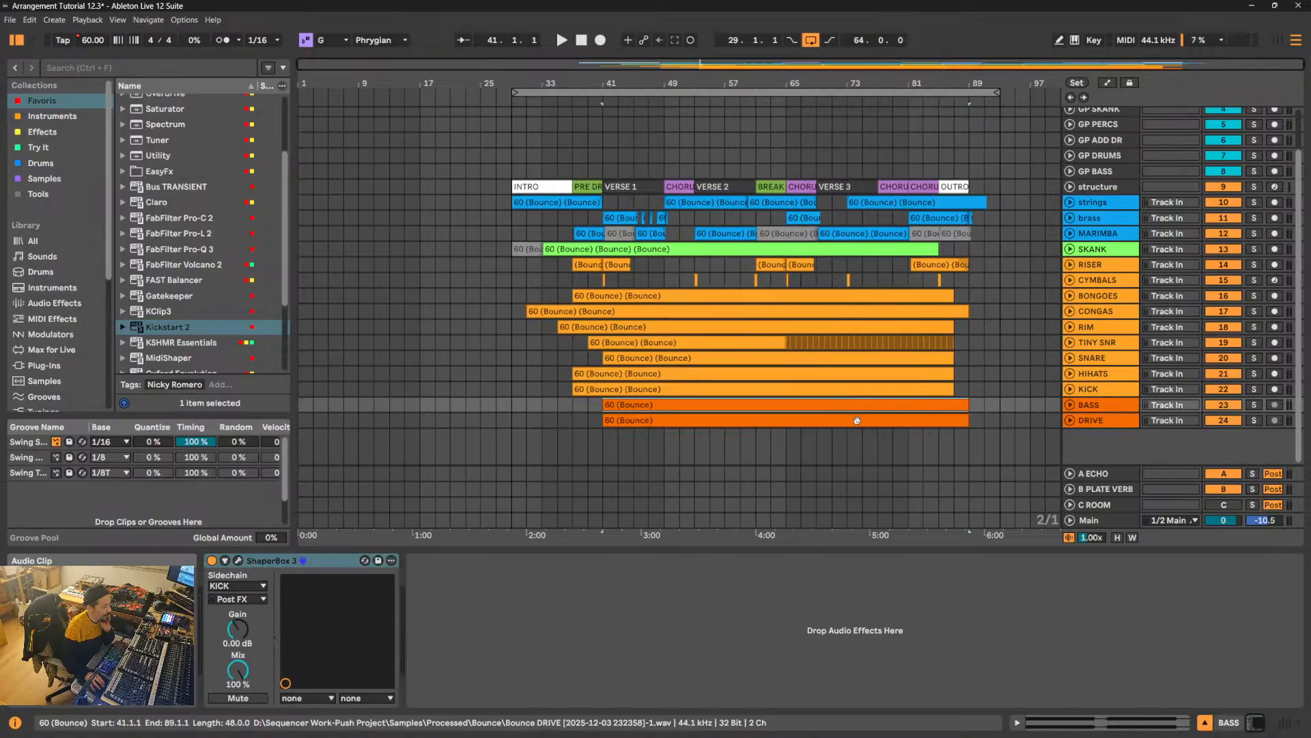
pyautogui.click(856, 419)
pyautogui.click(1090, 422)
pyautogui.click(1089, 405)
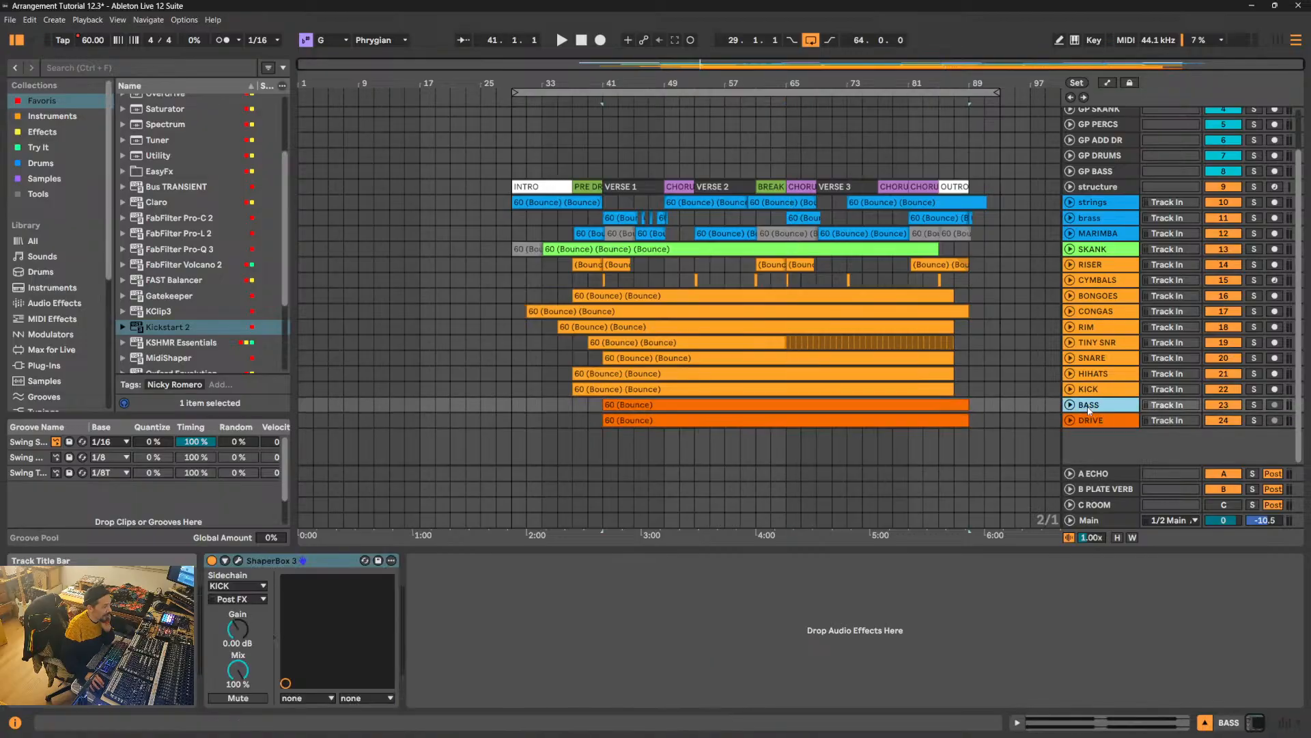
pyautogui.click(1070, 390)
pyautogui.click(1107, 393)
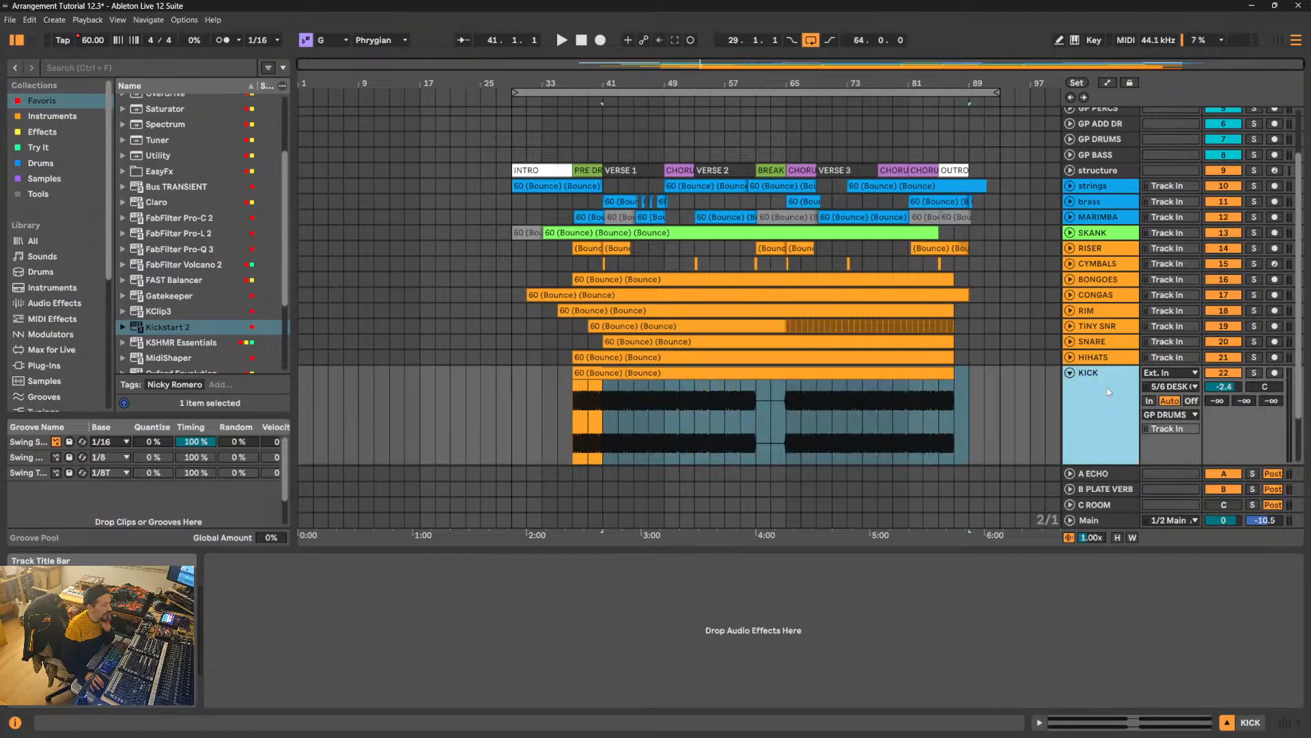
pyautogui.click(1070, 372)
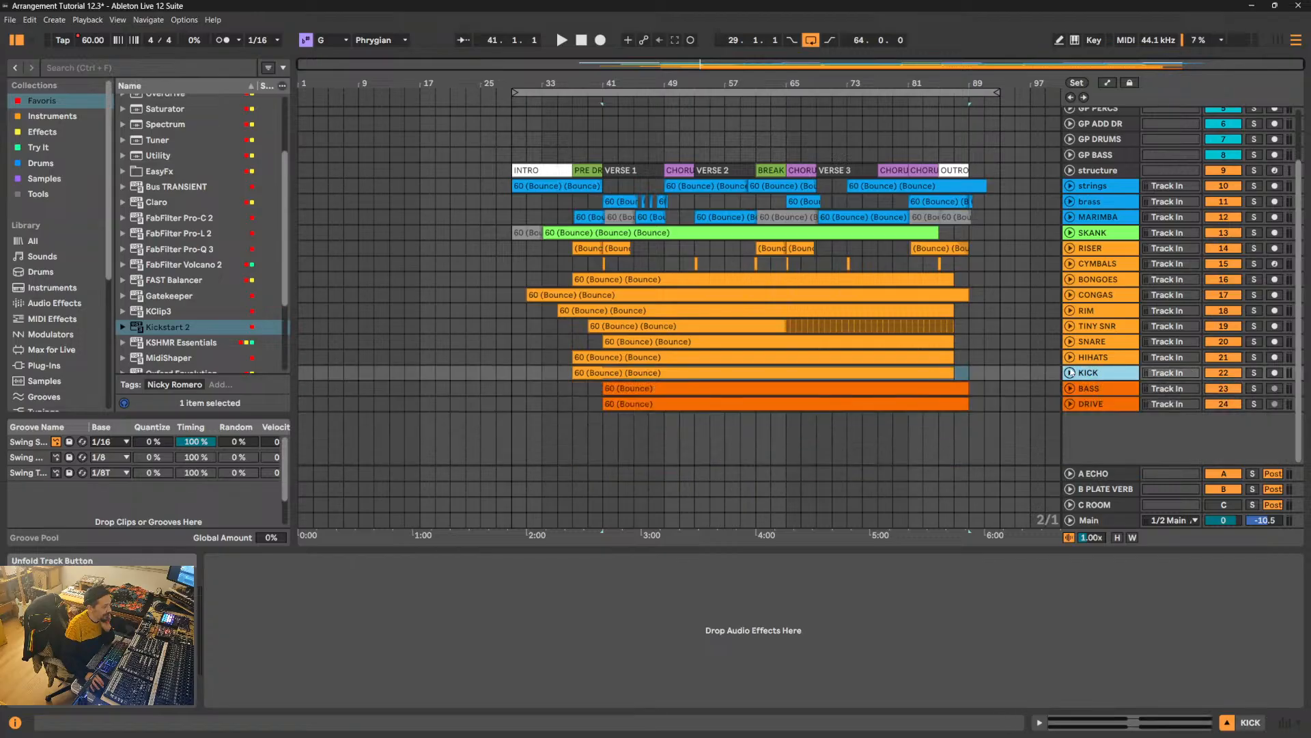
pyautogui.click(1068, 357)
pyautogui.click(1070, 358)
pyautogui.click(1088, 359)
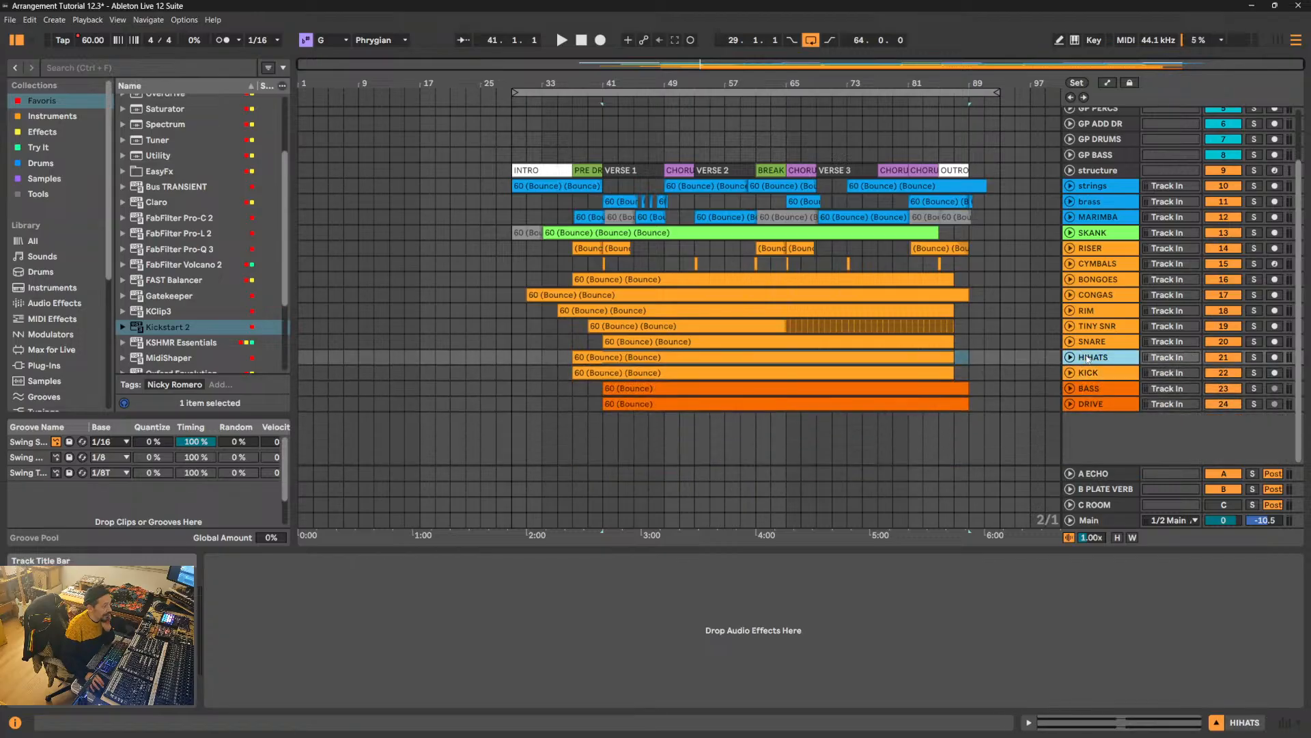
pyautogui.click(1100, 346)
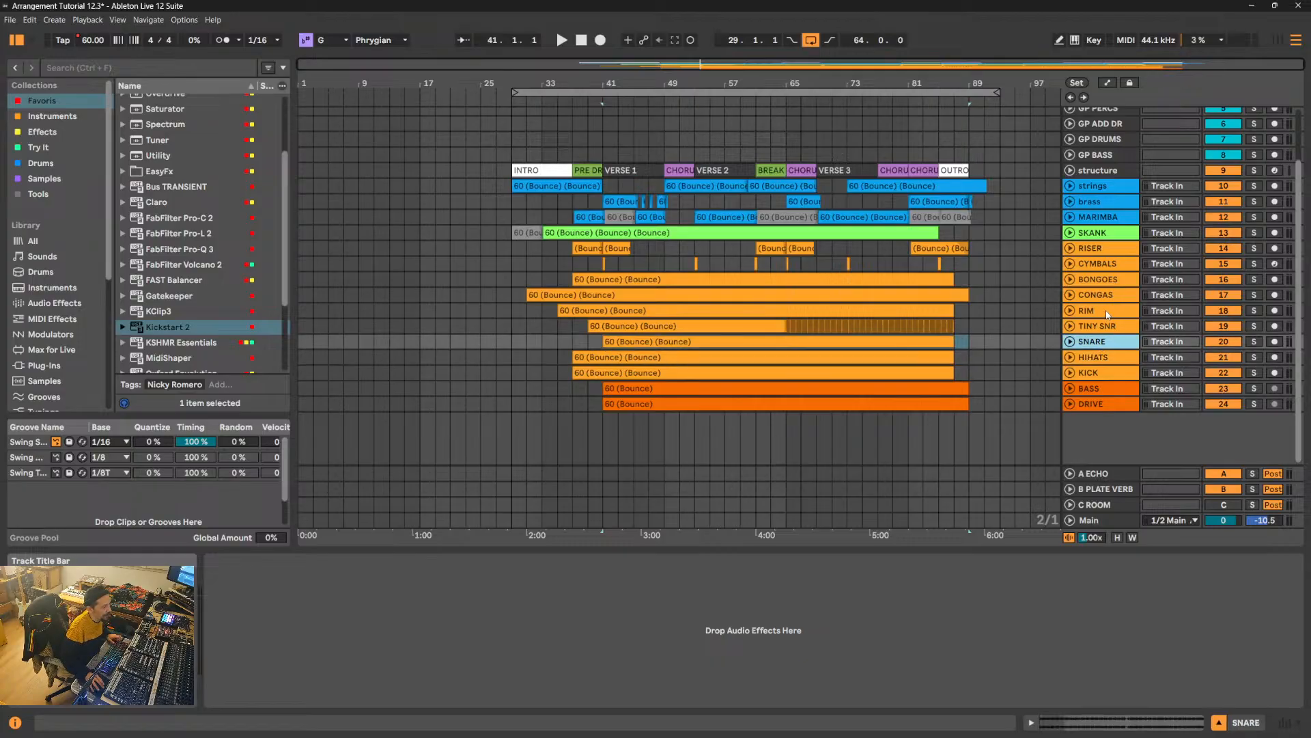
# - Move the RIM track below TINY SNR so it sits directly above SNARE
pyautogui.click(1107, 314)
pyautogui.moveTo(1108, 315); pyautogui.dragTo(1109, 332)
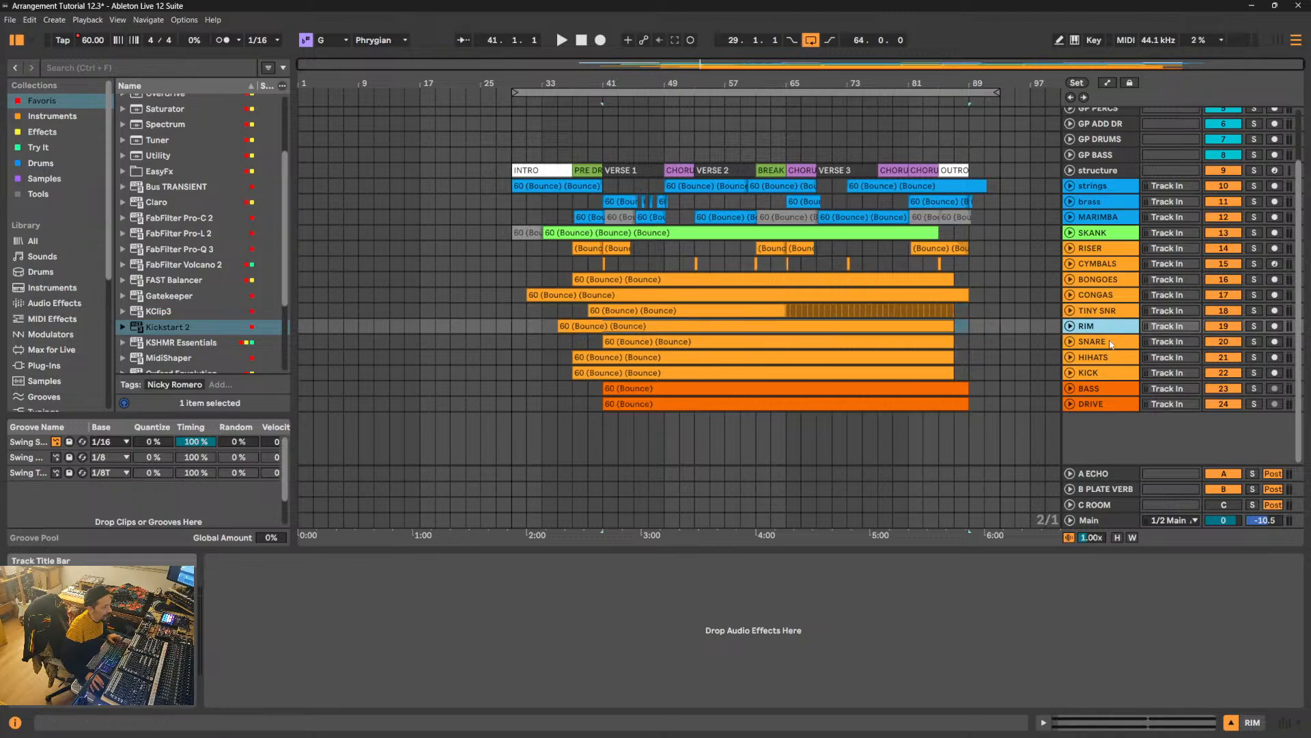
pyautogui.click(1106, 342)
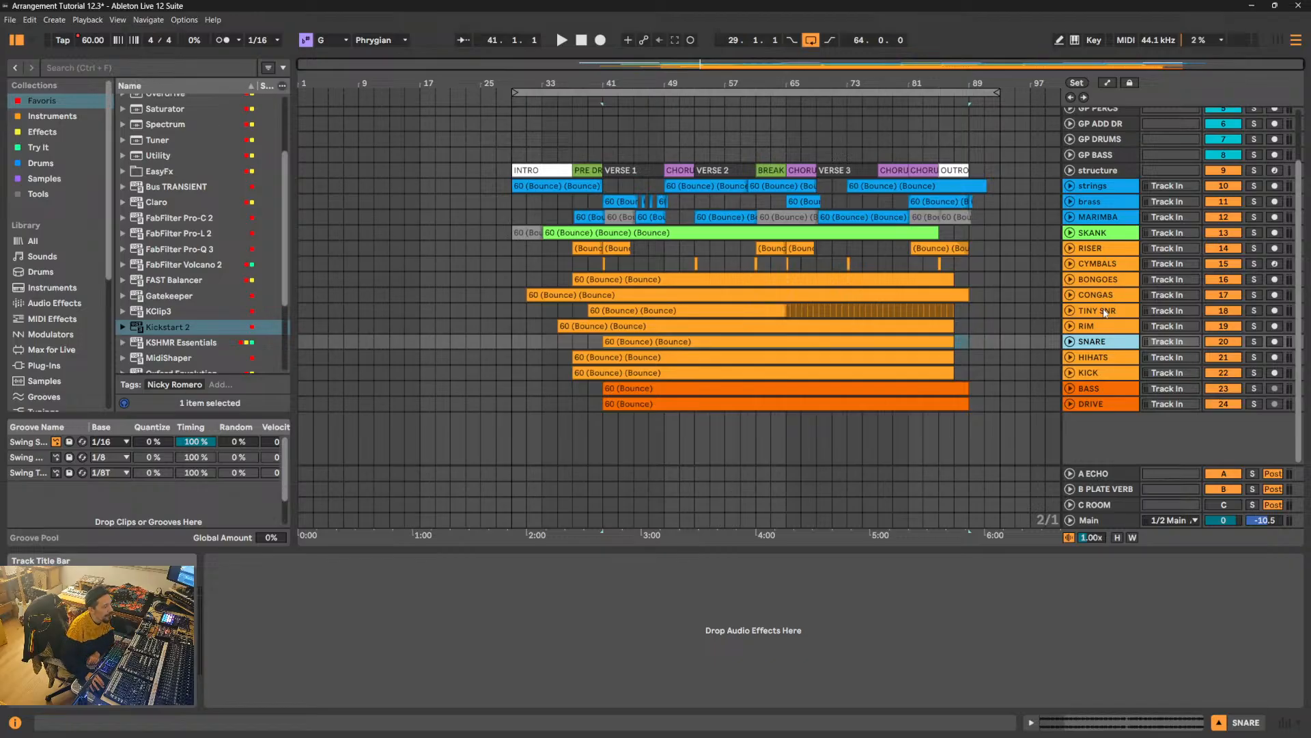
# - Unfold the TINY SNR track, inspect its waveform and set its volume to -3 dB
pyautogui.click(1104, 313)
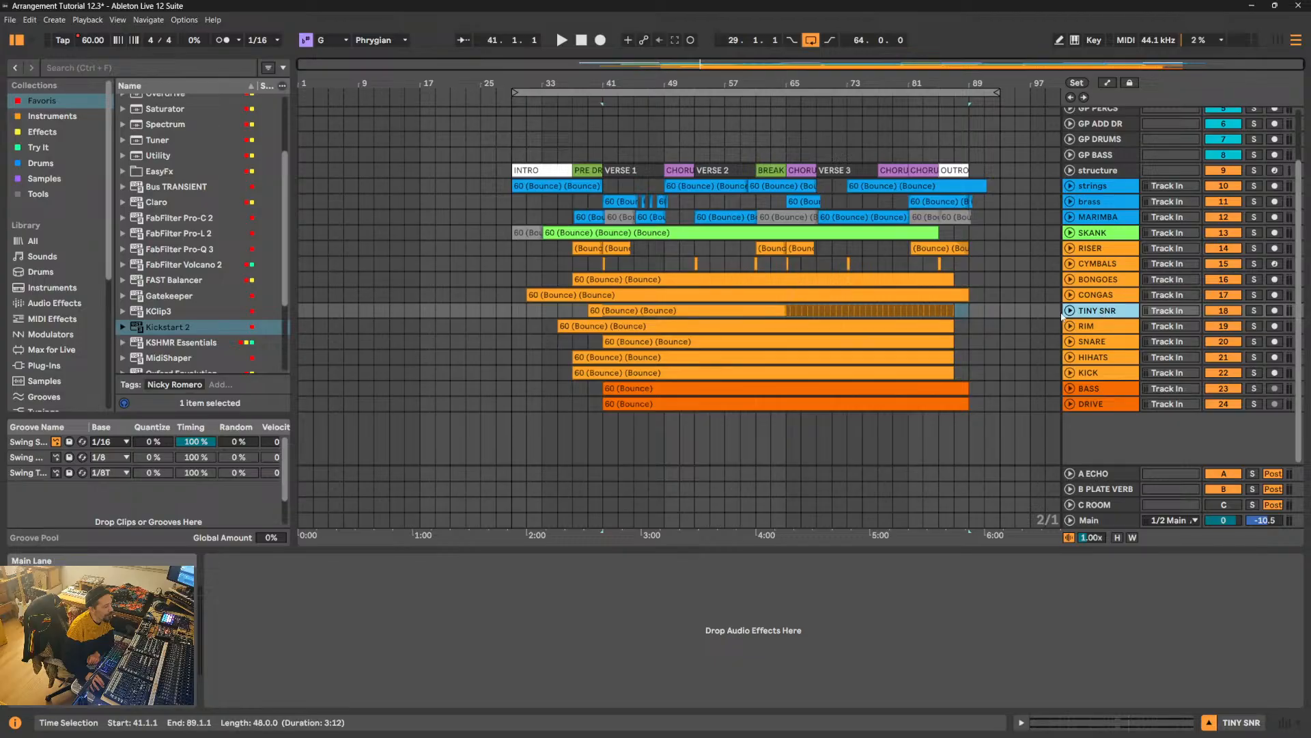
pyautogui.click(1080, 310)
pyautogui.click(1079, 310)
pyautogui.click(1080, 310)
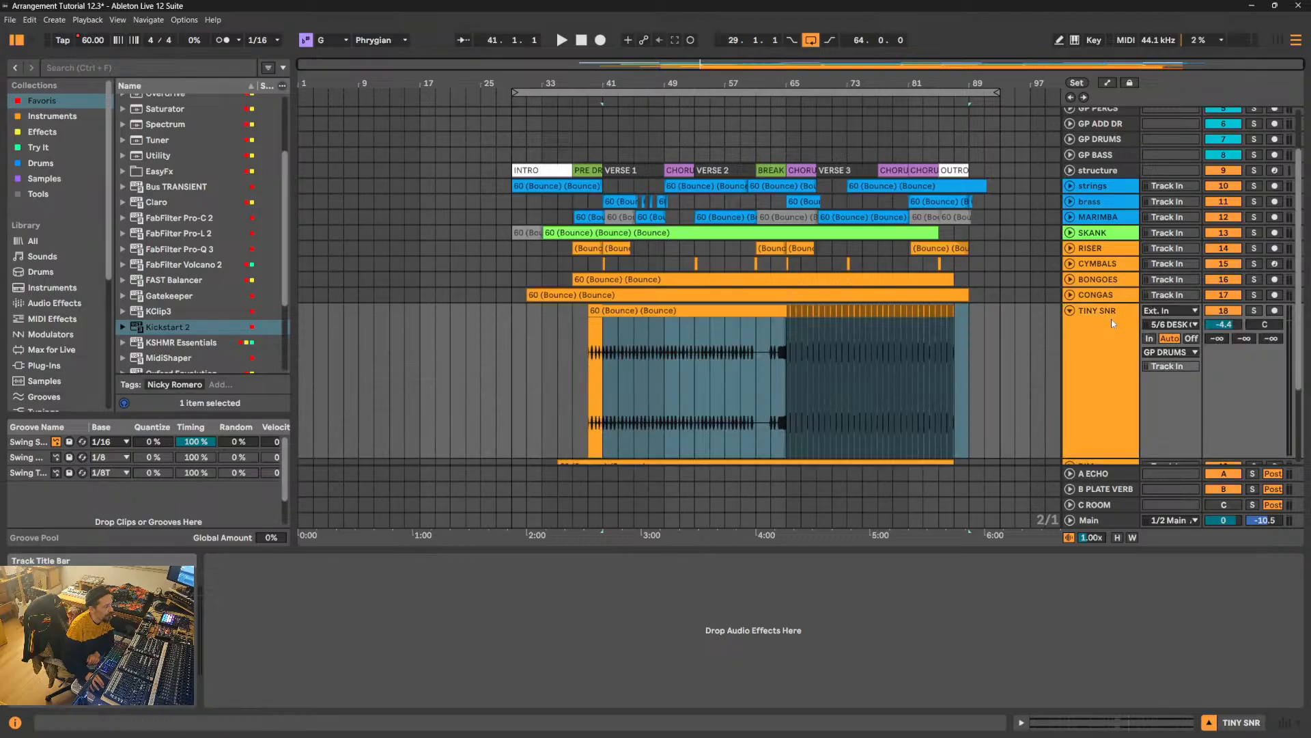
pyautogui.click(614, 382)
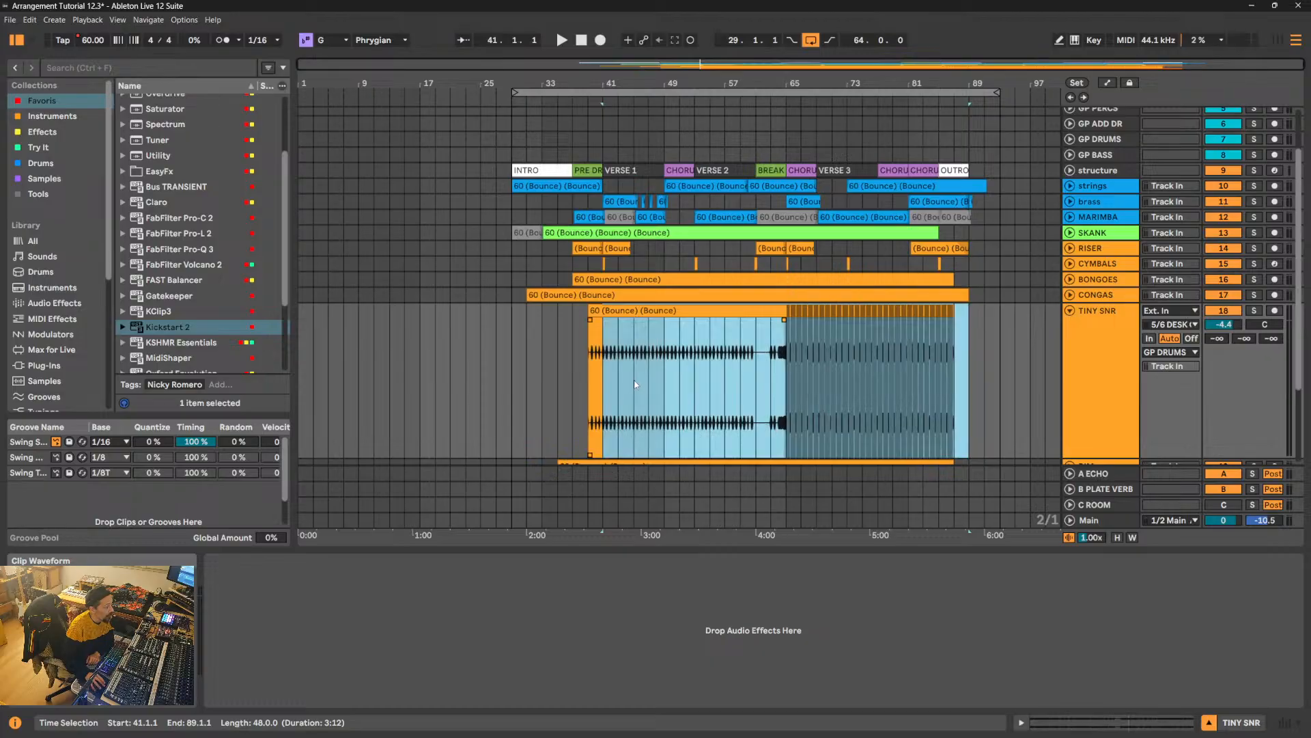
pyautogui.moveTo(635, 381); pyautogui.dragTo(706, 377)
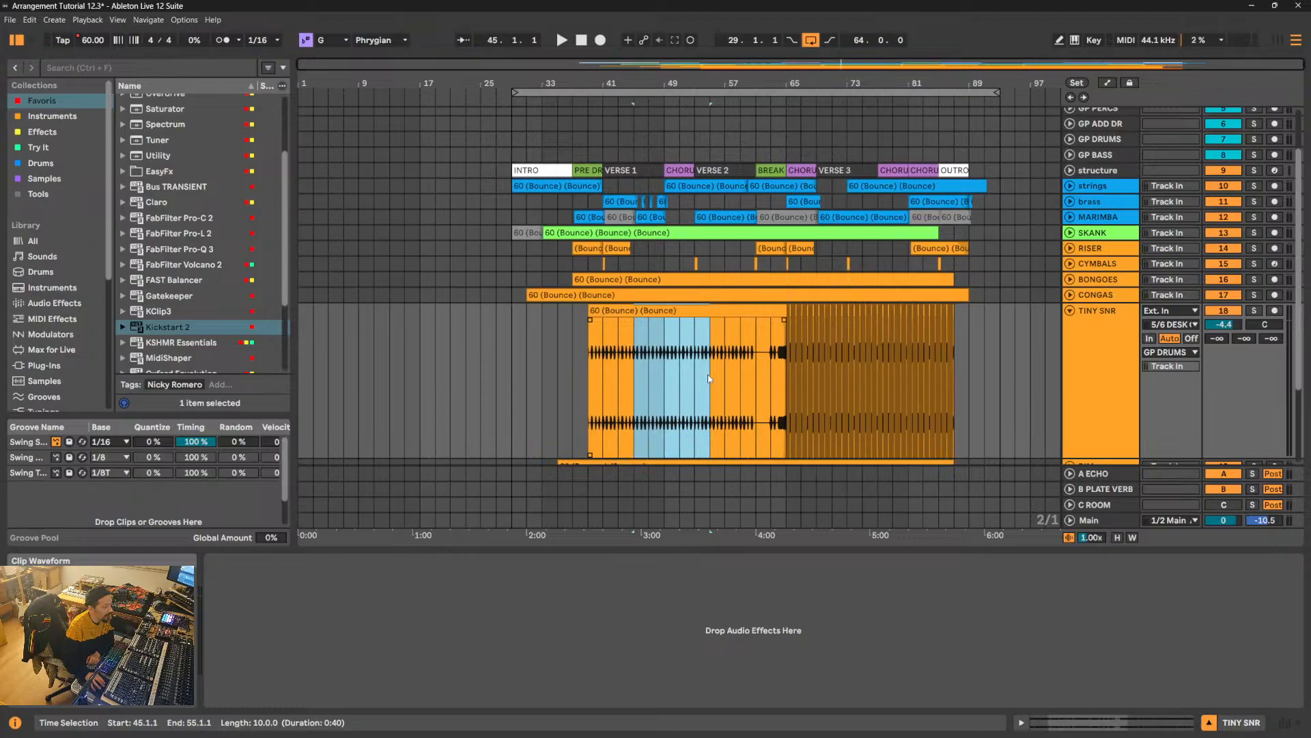
pyautogui.click(1227, 327)
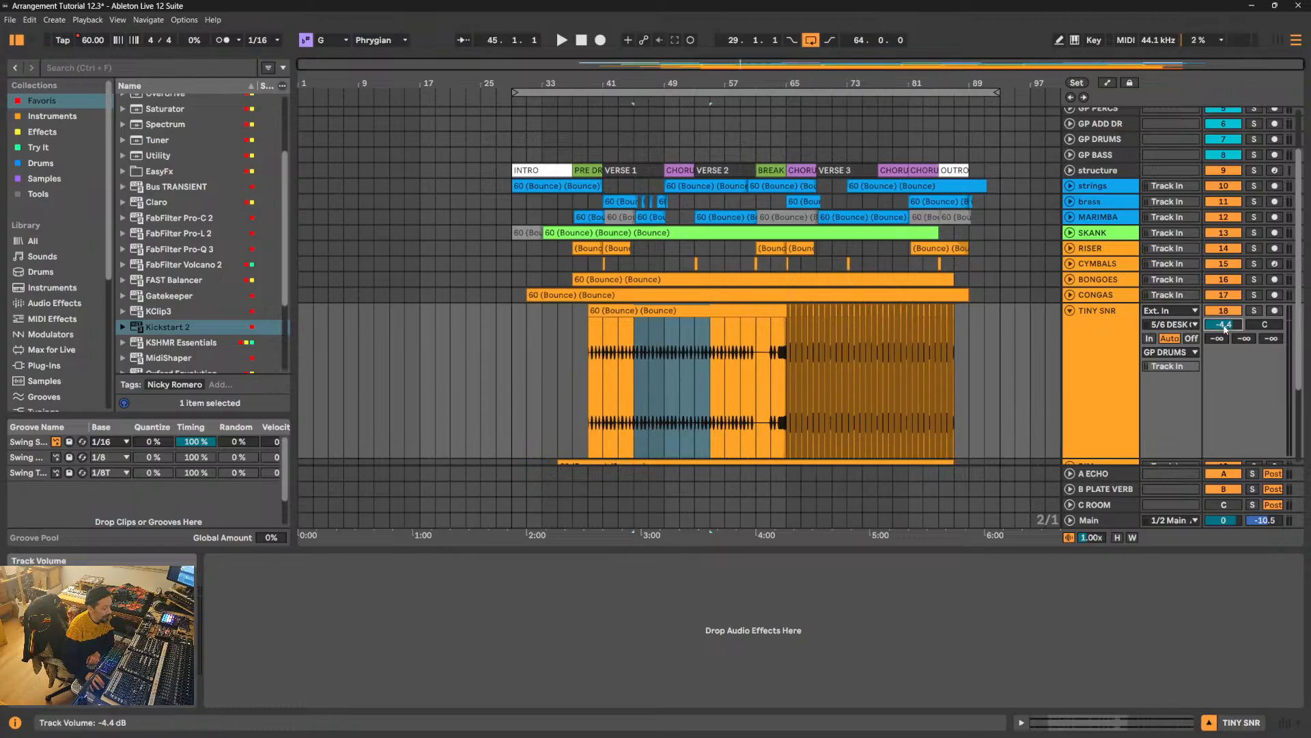
pyautogui.write('-3')
pyautogui.press('Return')
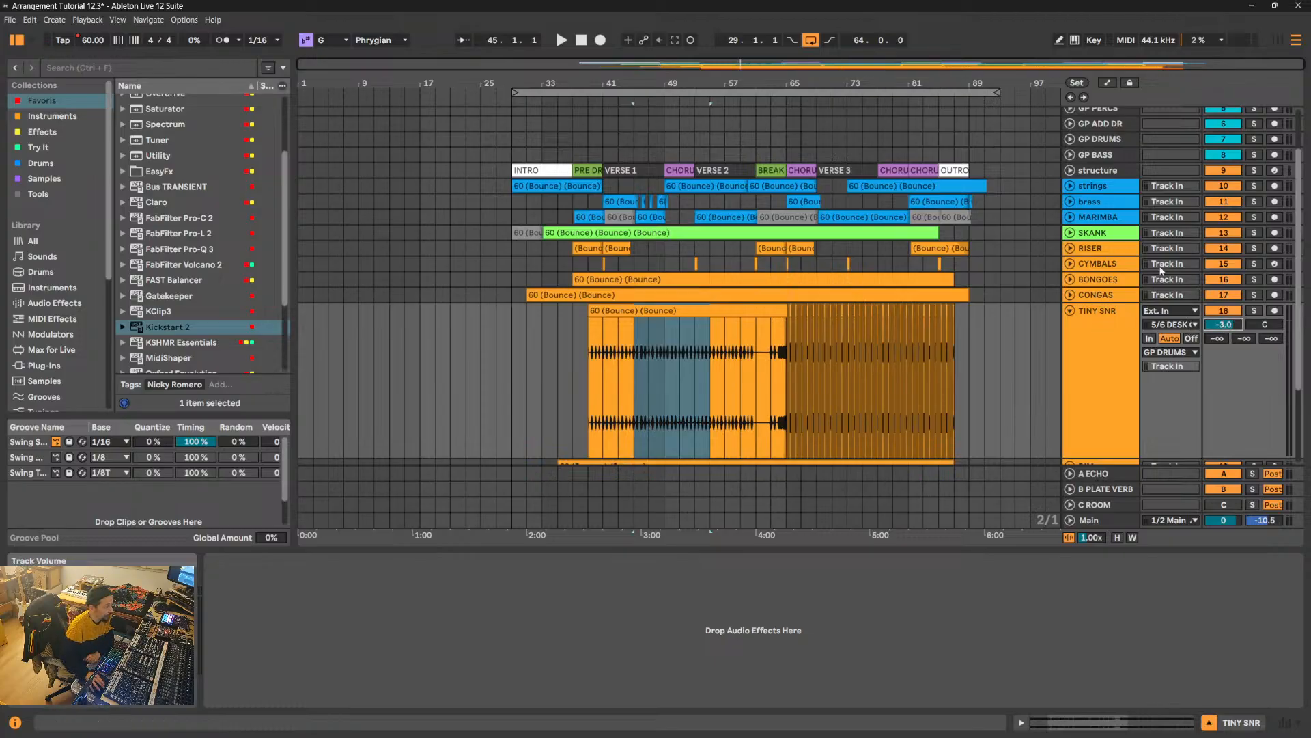
# - Check the CONGAS, BONGOES, CYMBALS and RISER tracks for effect devices
pyautogui.click(1086, 297)
pyautogui.click(1105, 285)
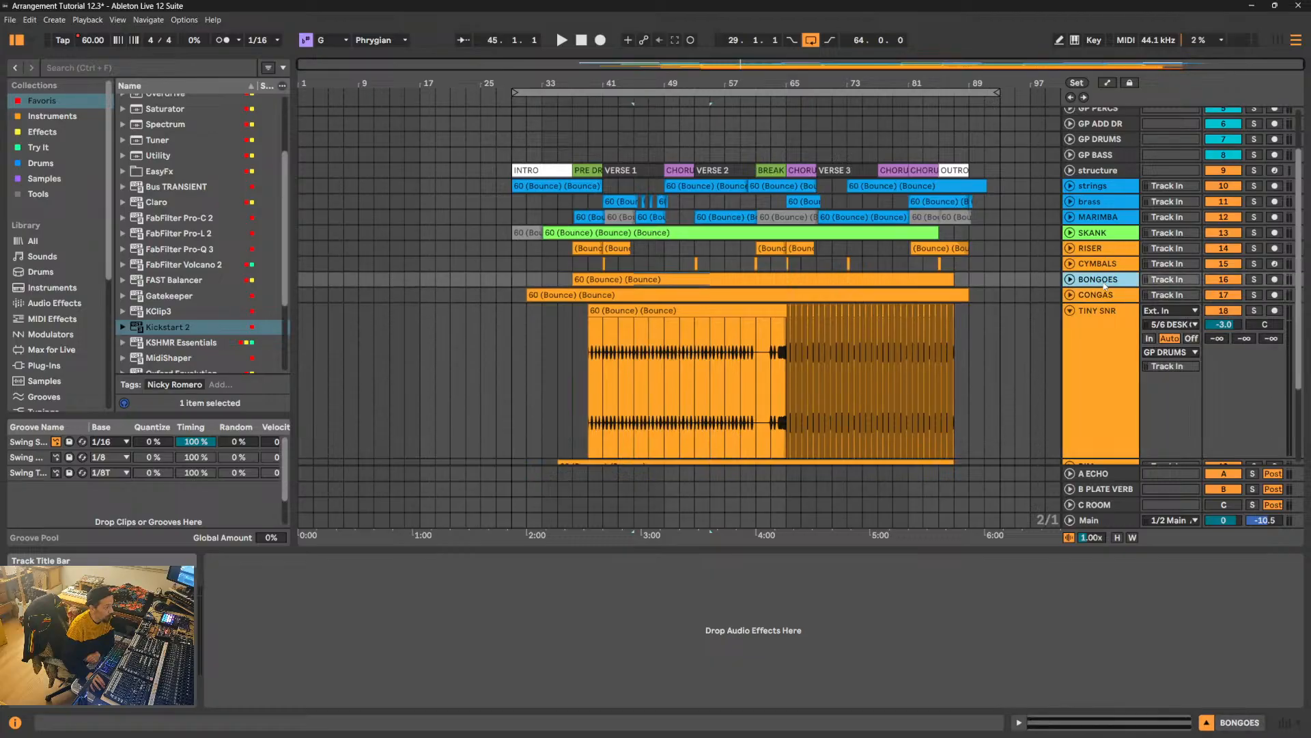
pyautogui.click(1114, 266)
pyautogui.click(1117, 251)
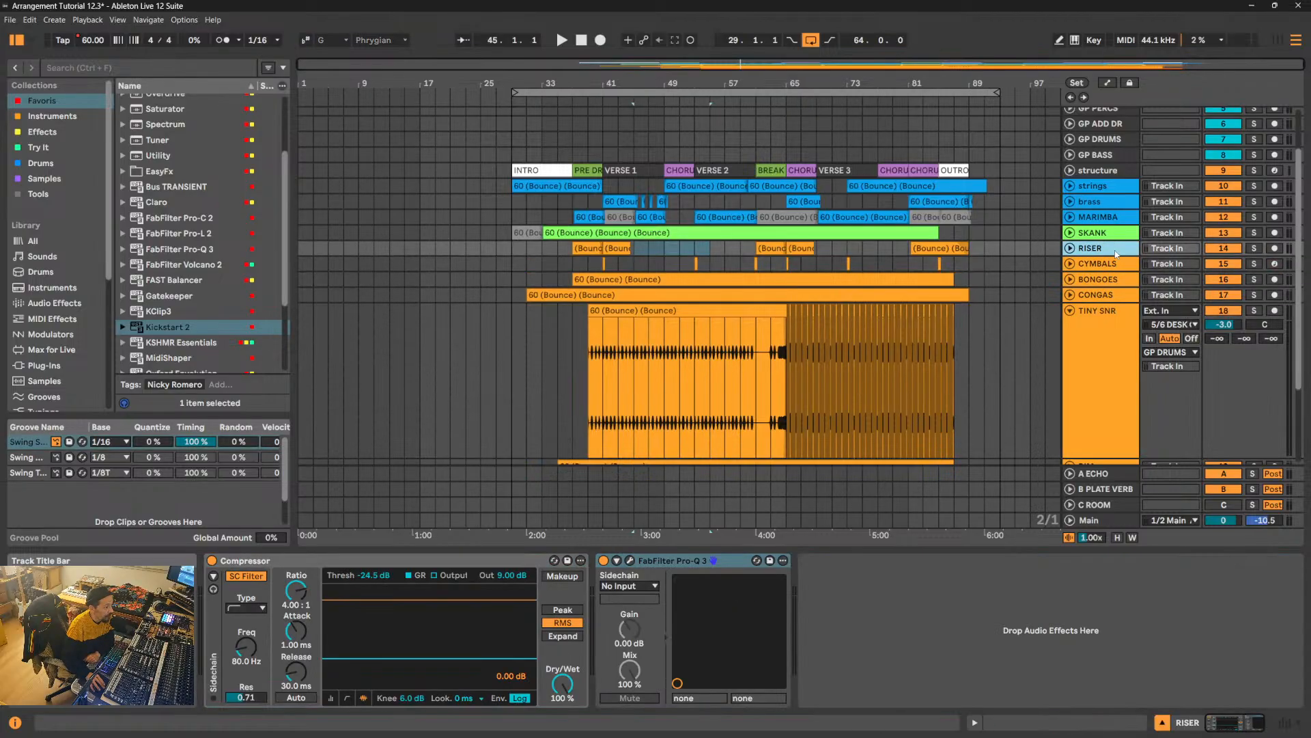
# - Unfold the strings track and rename it STRINGS in capitals
pyautogui.click(1071, 187)
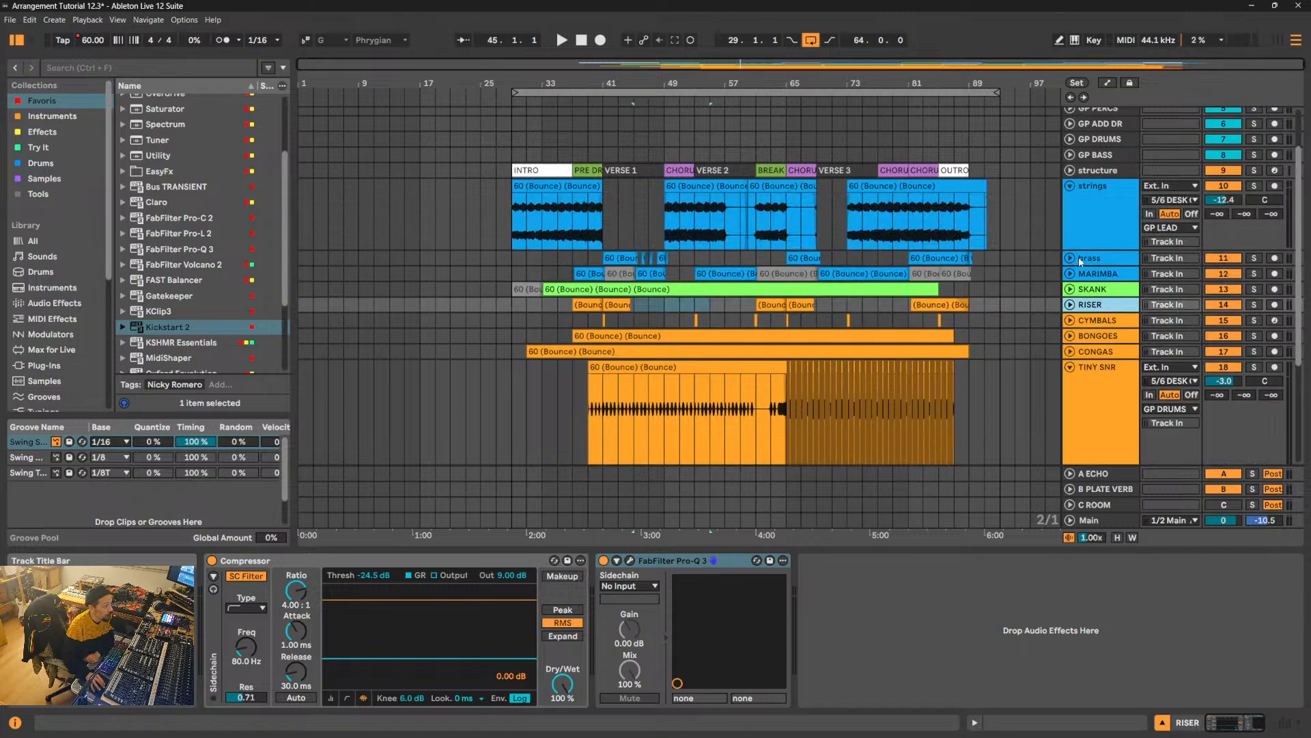
pyautogui.click(1096, 231)
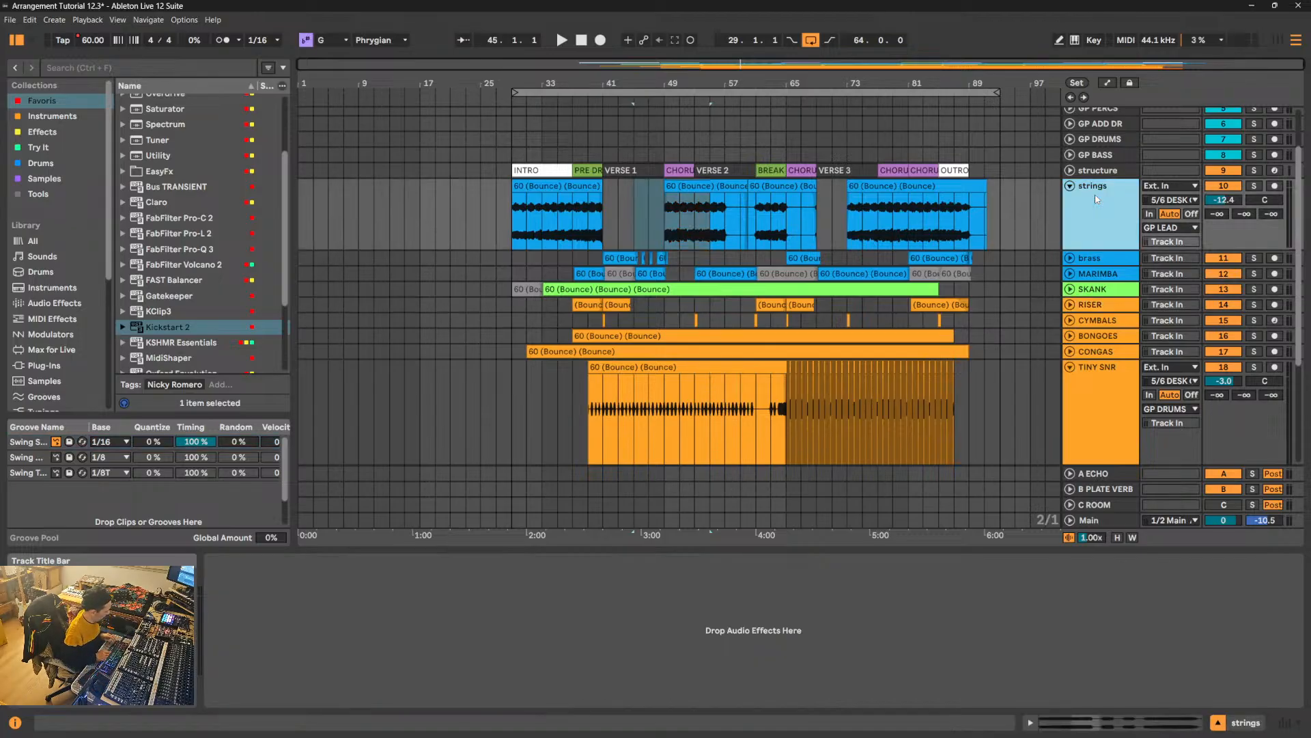
pyautogui.hotkey('ctrl', 'r')
pyautogui.write('st')
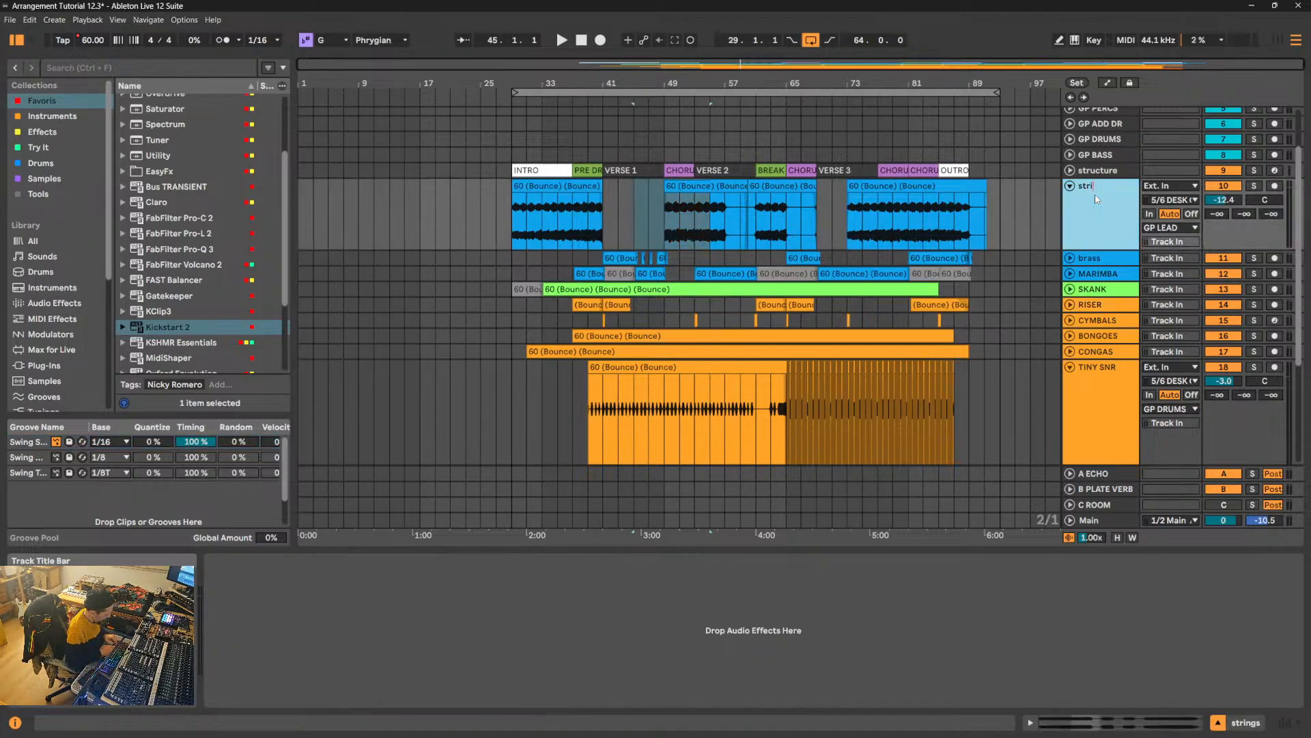
pyautogui.write('rings')
pyautogui.press('BackSpace')
pyautogui.press('BackSpace')
pyautogui.press('BackSpace')
pyautogui.press('BackSpace')
pyautogui.press('BackSpace')
pyautogui.press('BackSpace')
pyautogui.write('STRING')
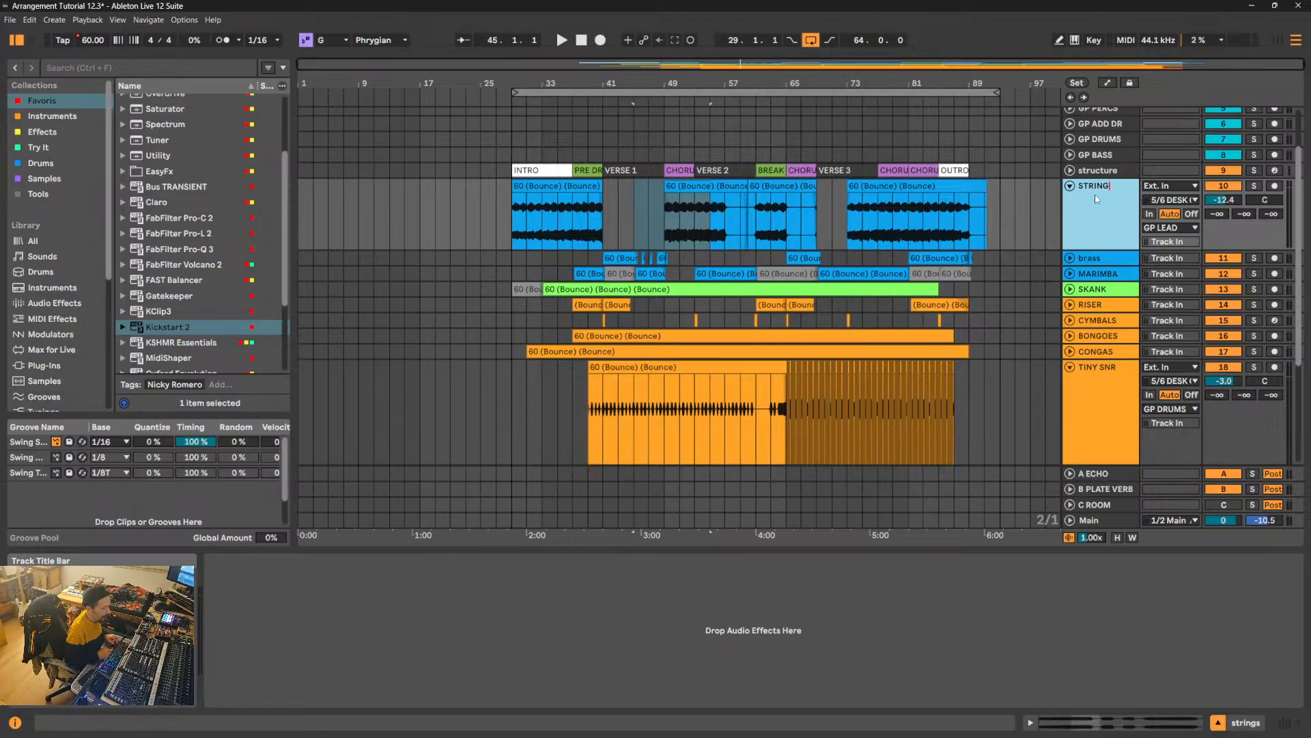
pyautogui.write('S')
# - Rename the brass track BRASS in capitals and fold the STRINGS track
pyautogui.press('Tab')
pyautogui.write('BRA')
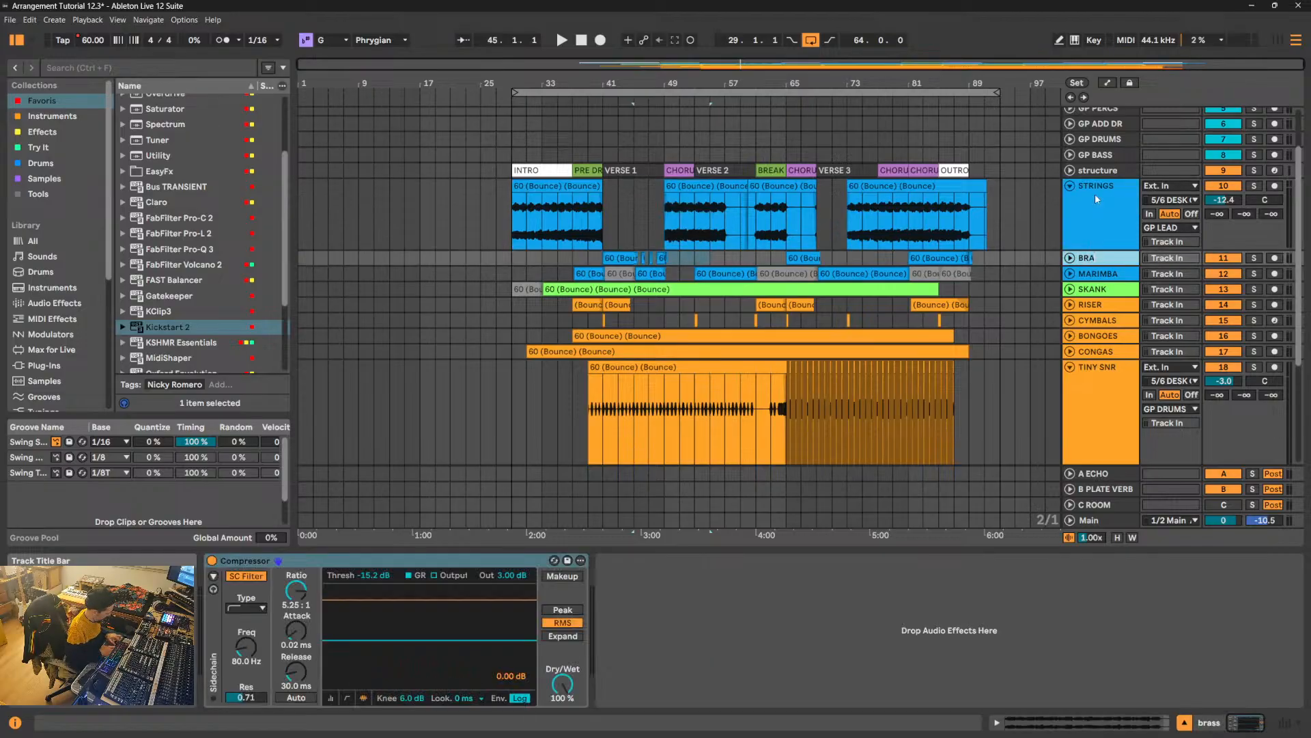
pyautogui.write('SS')
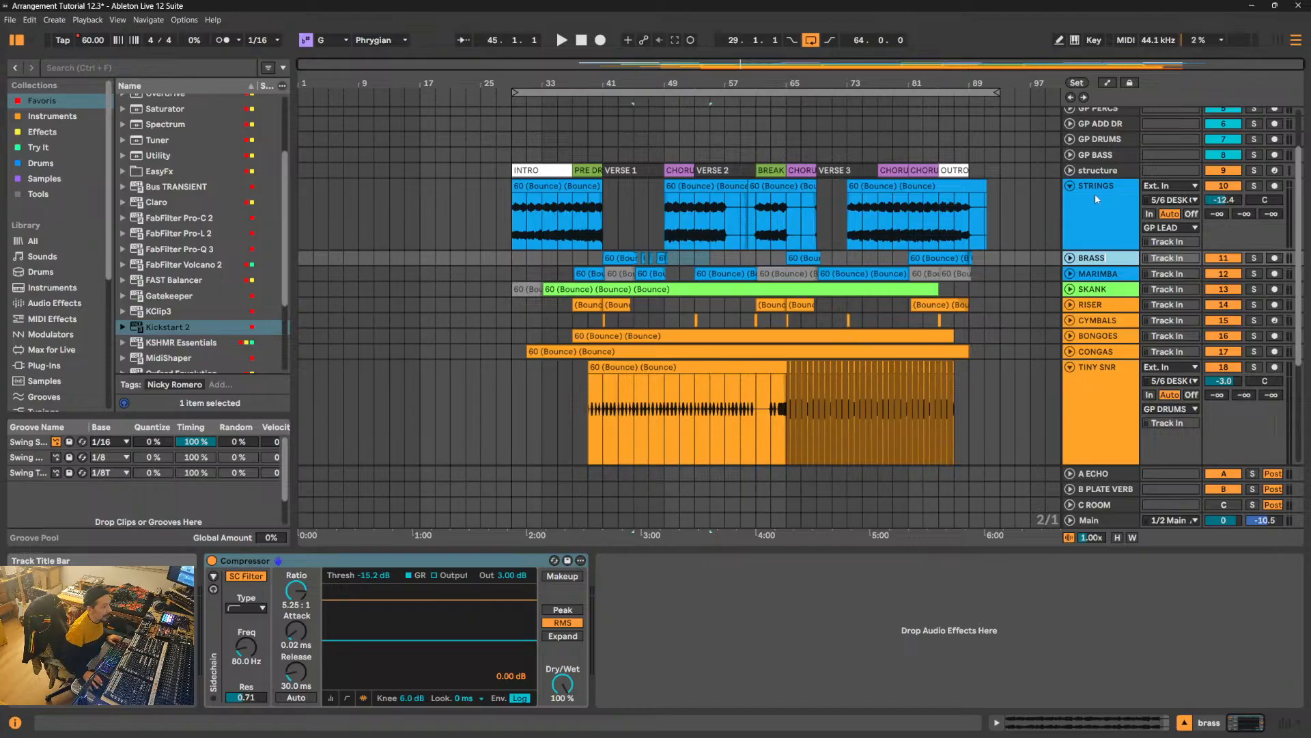
pyautogui.click(1087, 390)
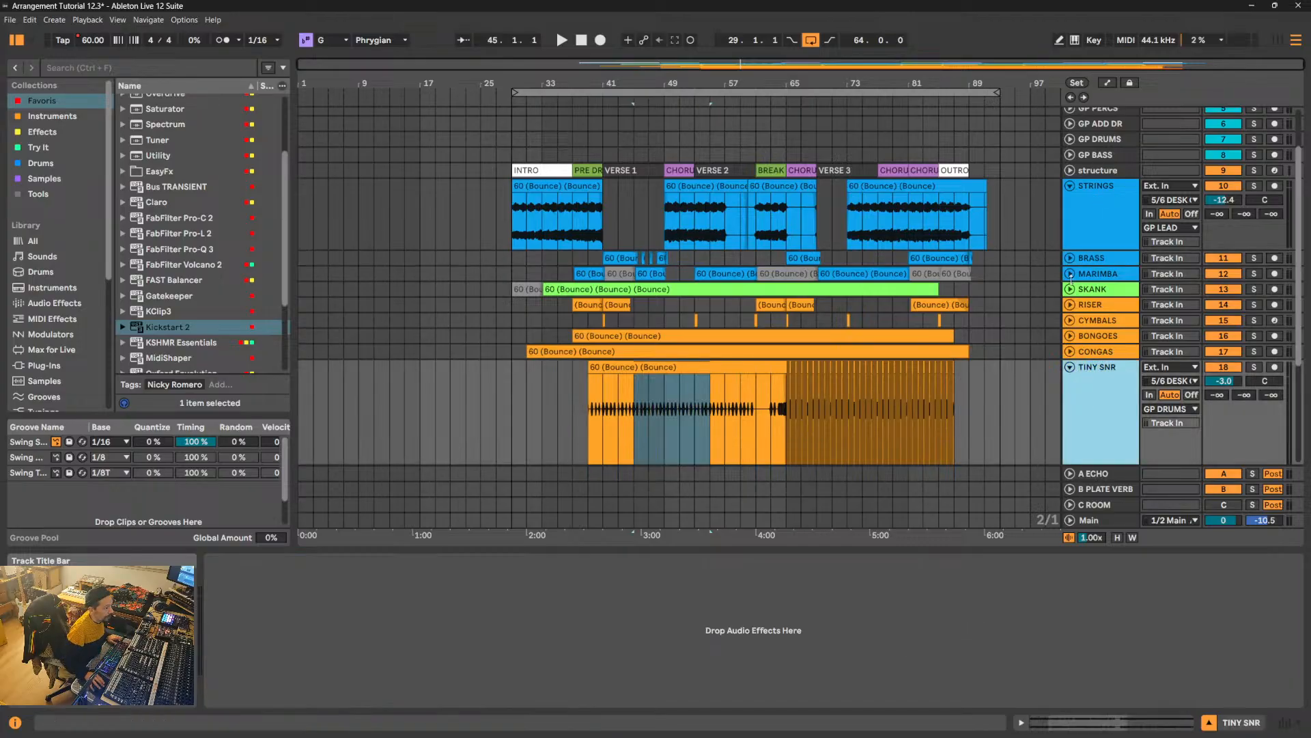
pyautogui.click(1070, 186)
# - Examine the effect devices on the group tracks from GP LEAD to GP DRUMS, then play from the active SKANK clip's start in the intro
pyautogui.scroll(2, 1101, 160)
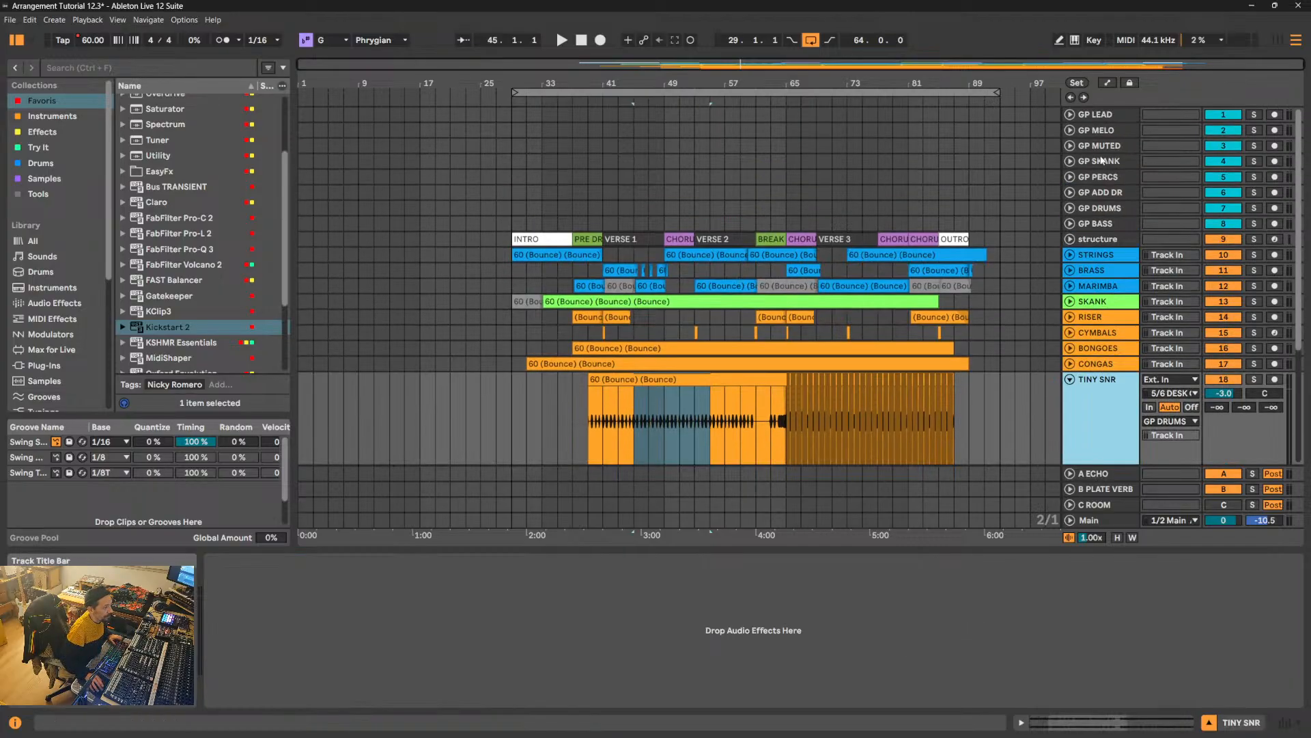
pyautogui.click(1104, 116)
pyautogui.click(1109, 133)
pyautogui.click(1114, 149)
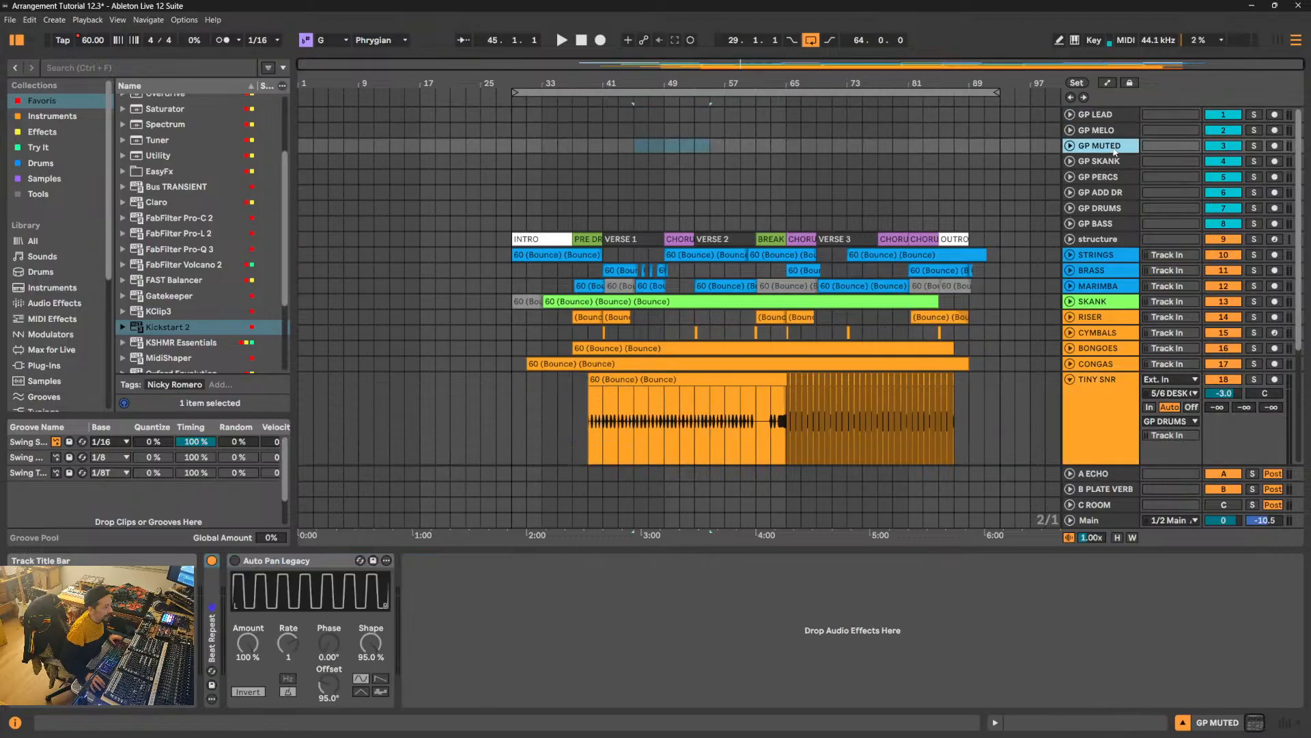
pyautogui.click(1113, 162)
pyautogui.click(1111, 178)
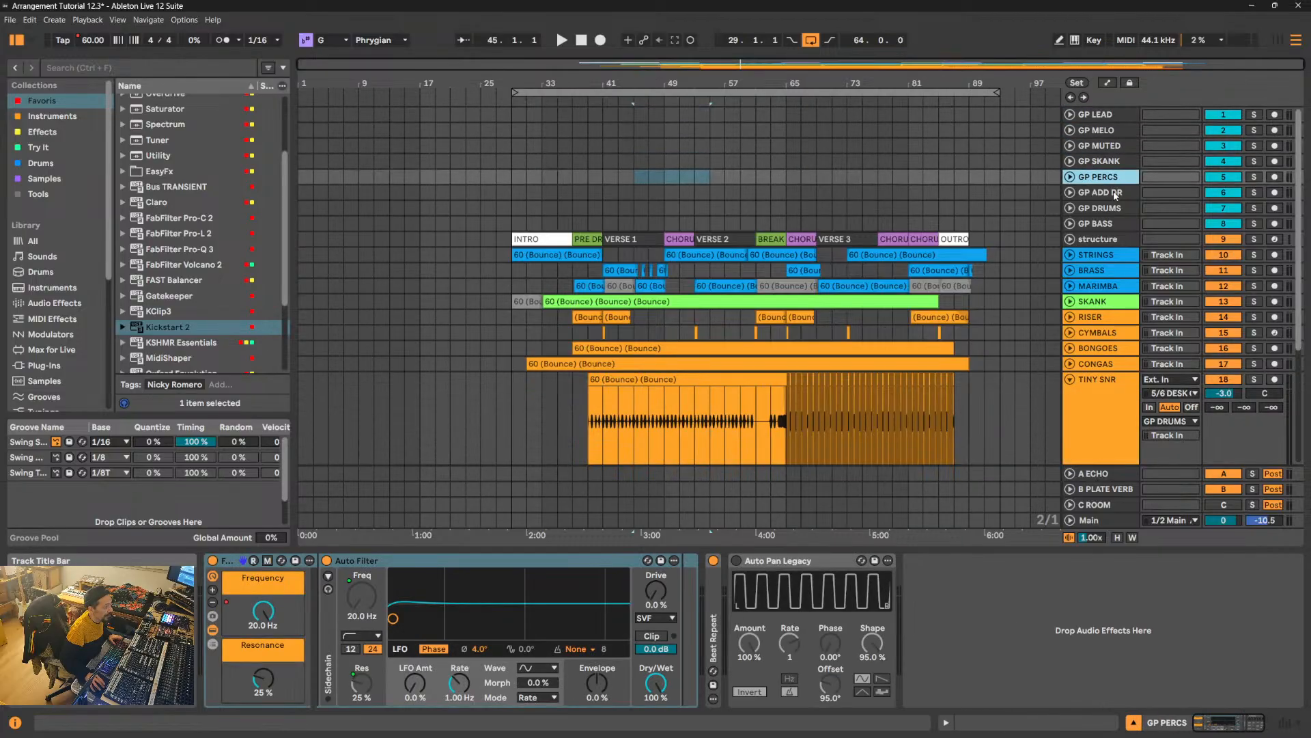
pyautogui.click(1115, 197)
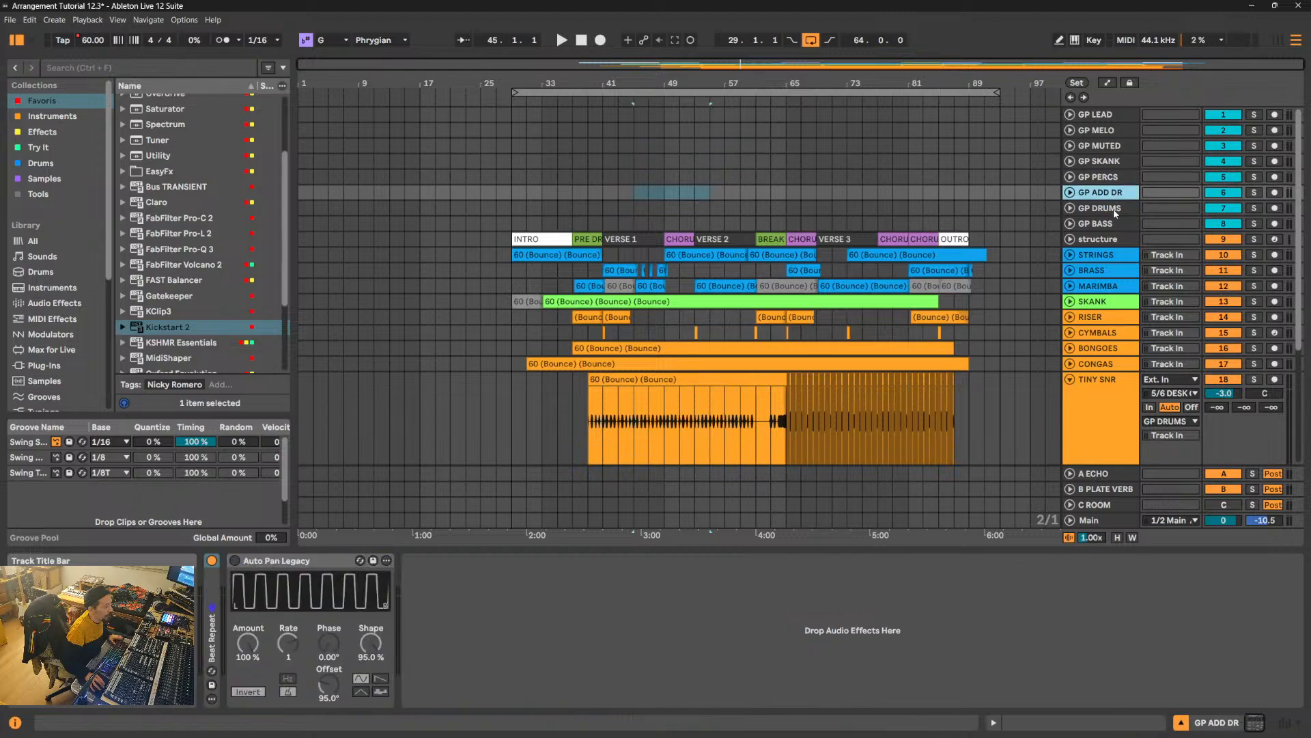
pyautogui.click(1115, 210)
pyautogui.click(1117, 181)
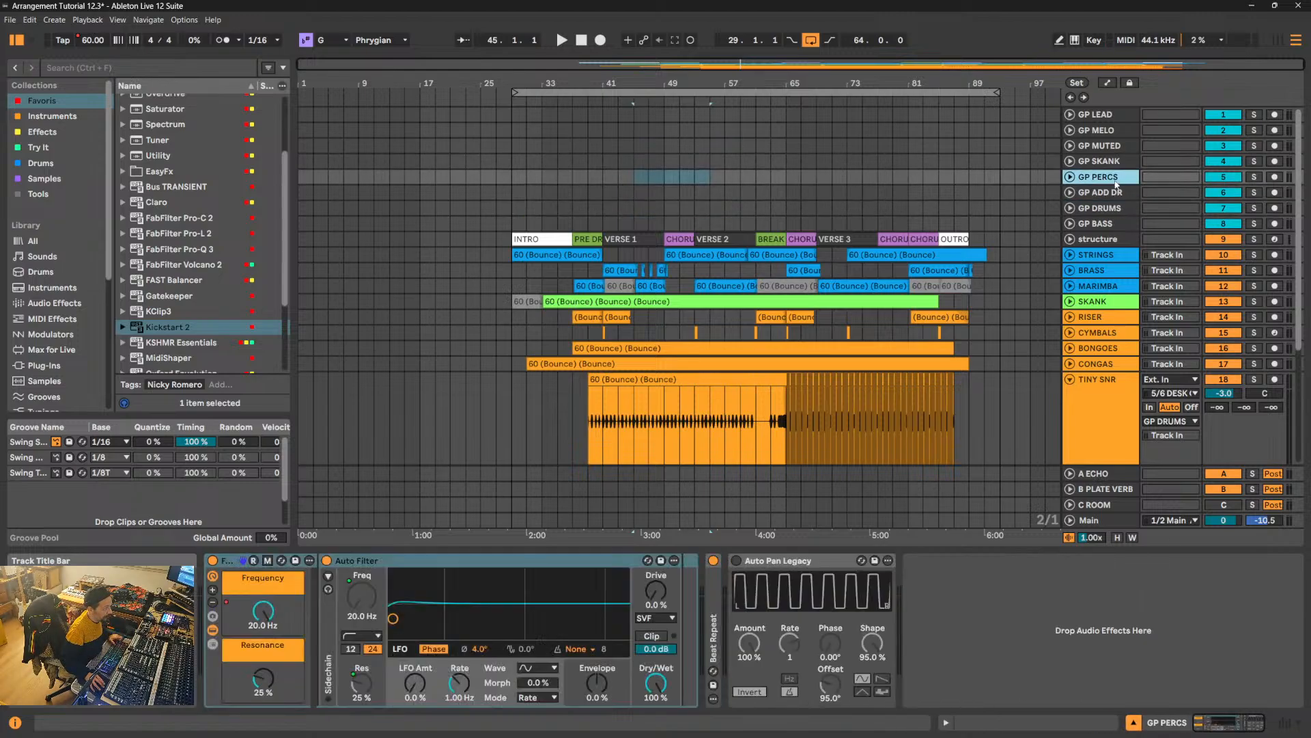
pyautogui.click(569, 303)
pyautogui.press('space')
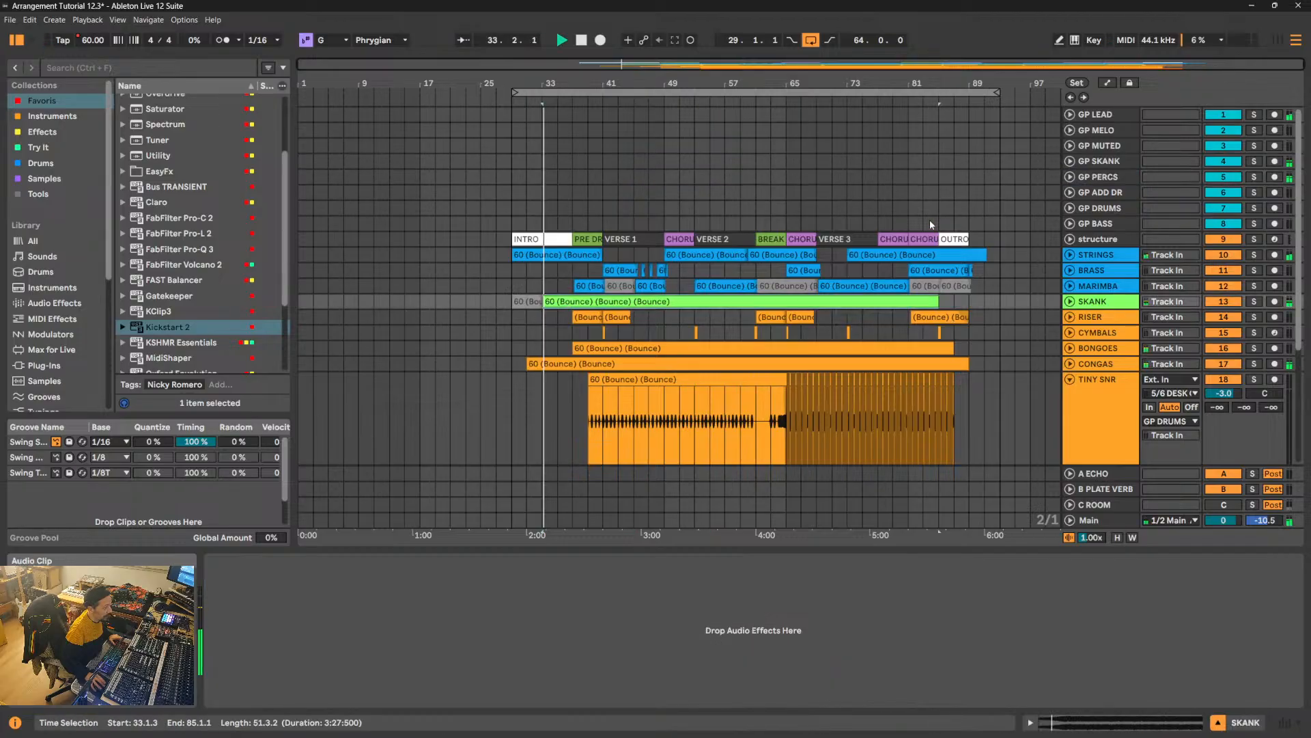
# - View the GP PERCS track's effect devices, then stop playback and fold the TINY SNR track
pyautogui.click(1097, 177)
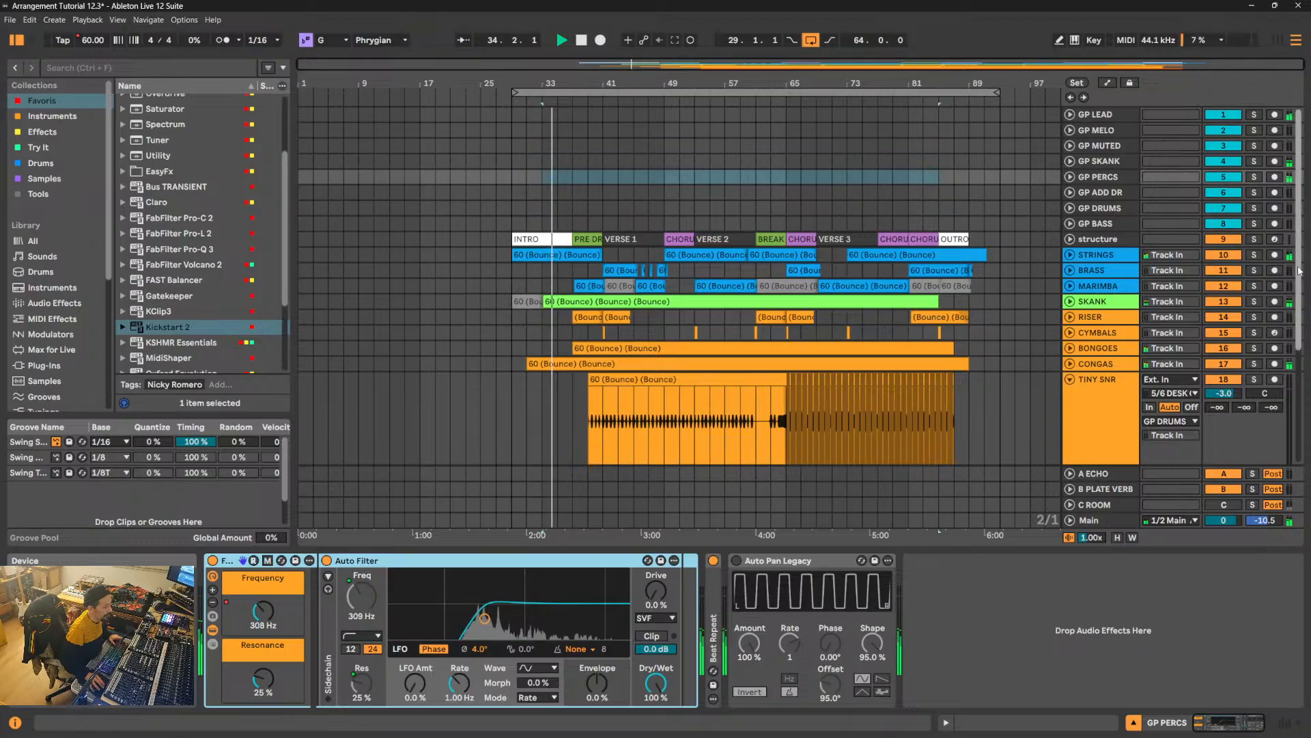
pyautogui.press('space')
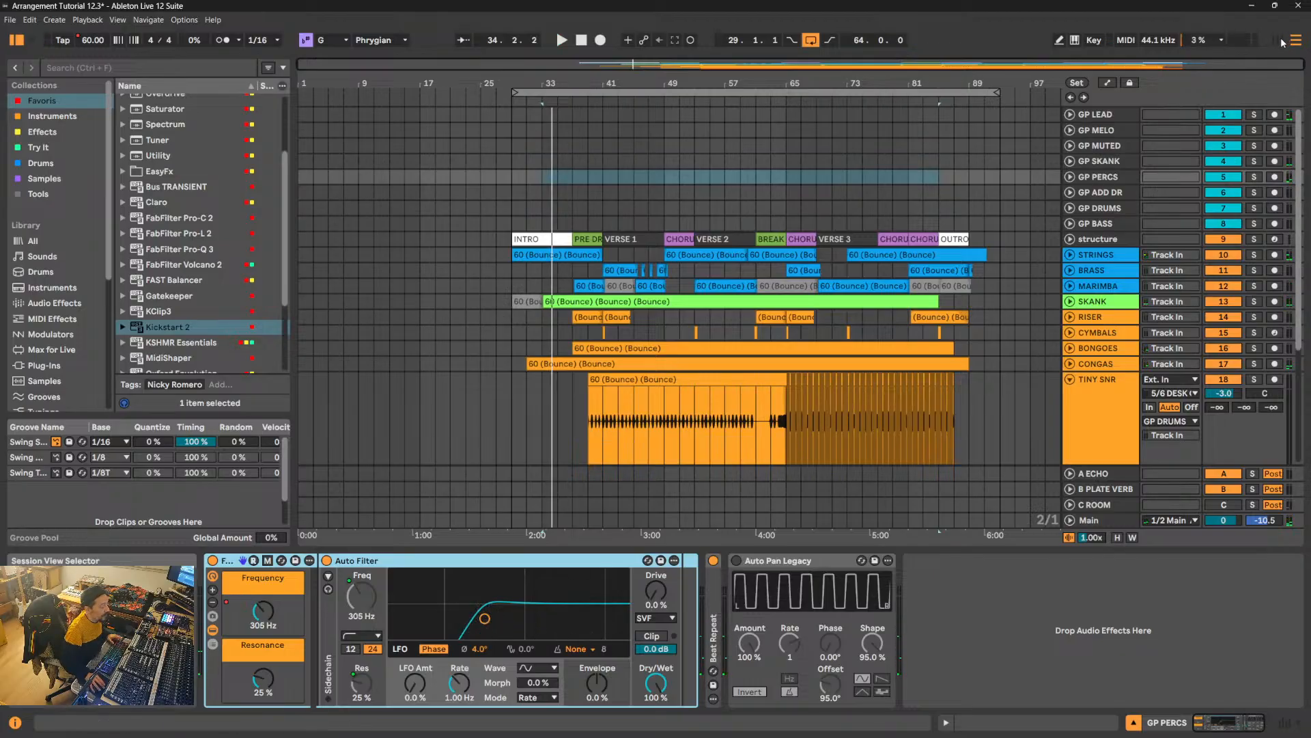
pyautogui.click(1070, 380)
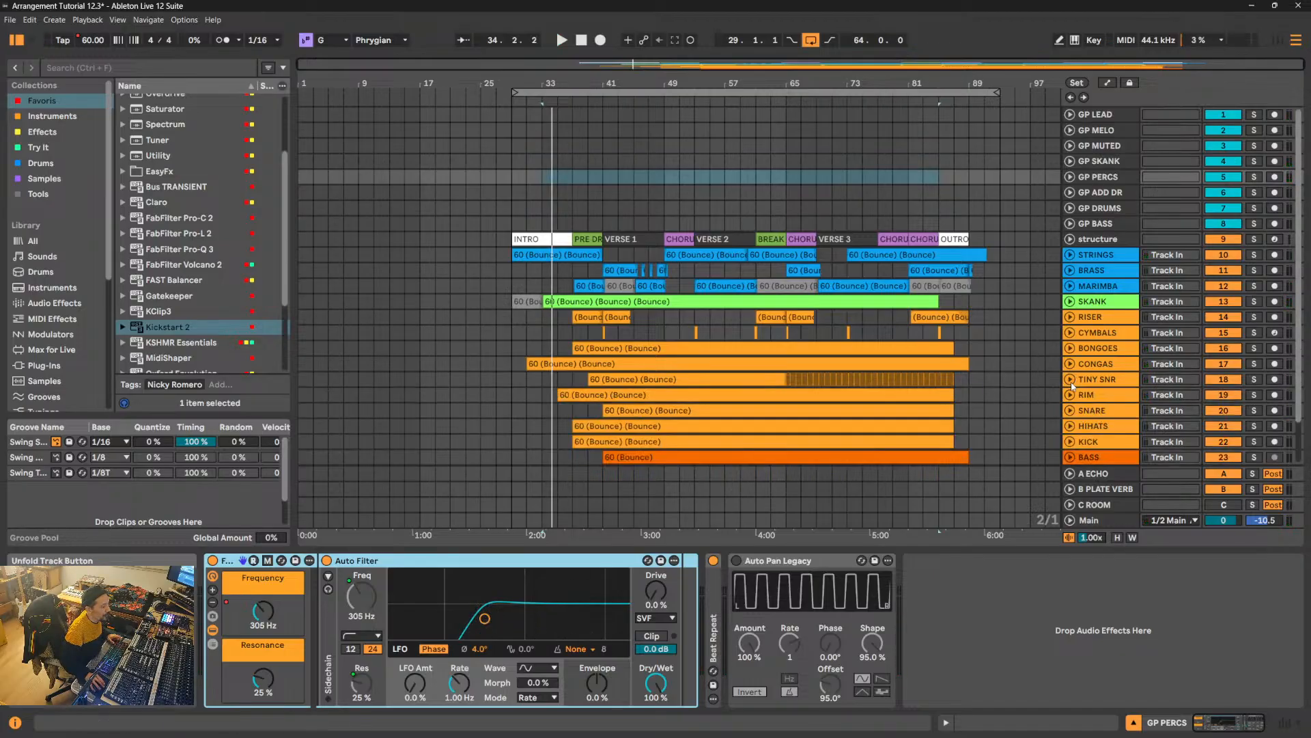
# - Group the BONGOES and CONGAS tracks together
pyautogui.click(1096, 363)
pyautogui.click(1106, 349)
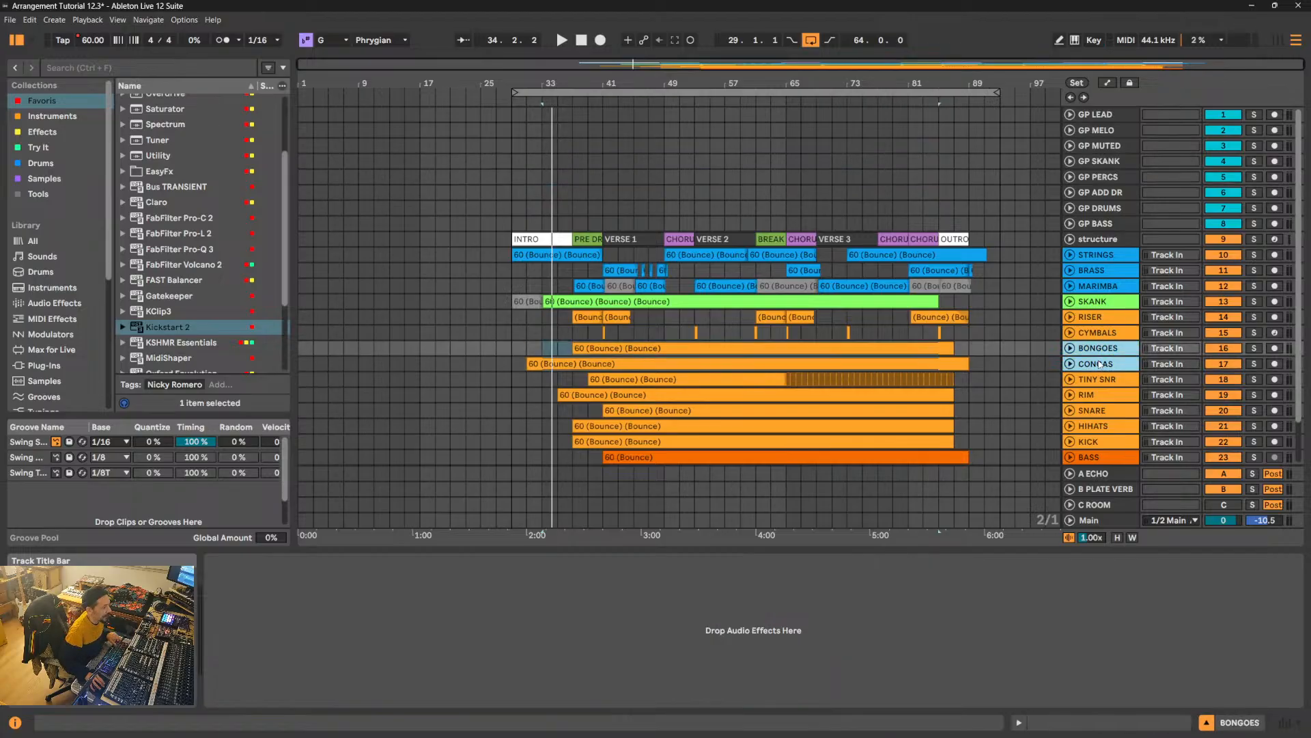
pyautogui.hotkey('ctrl', 'g')
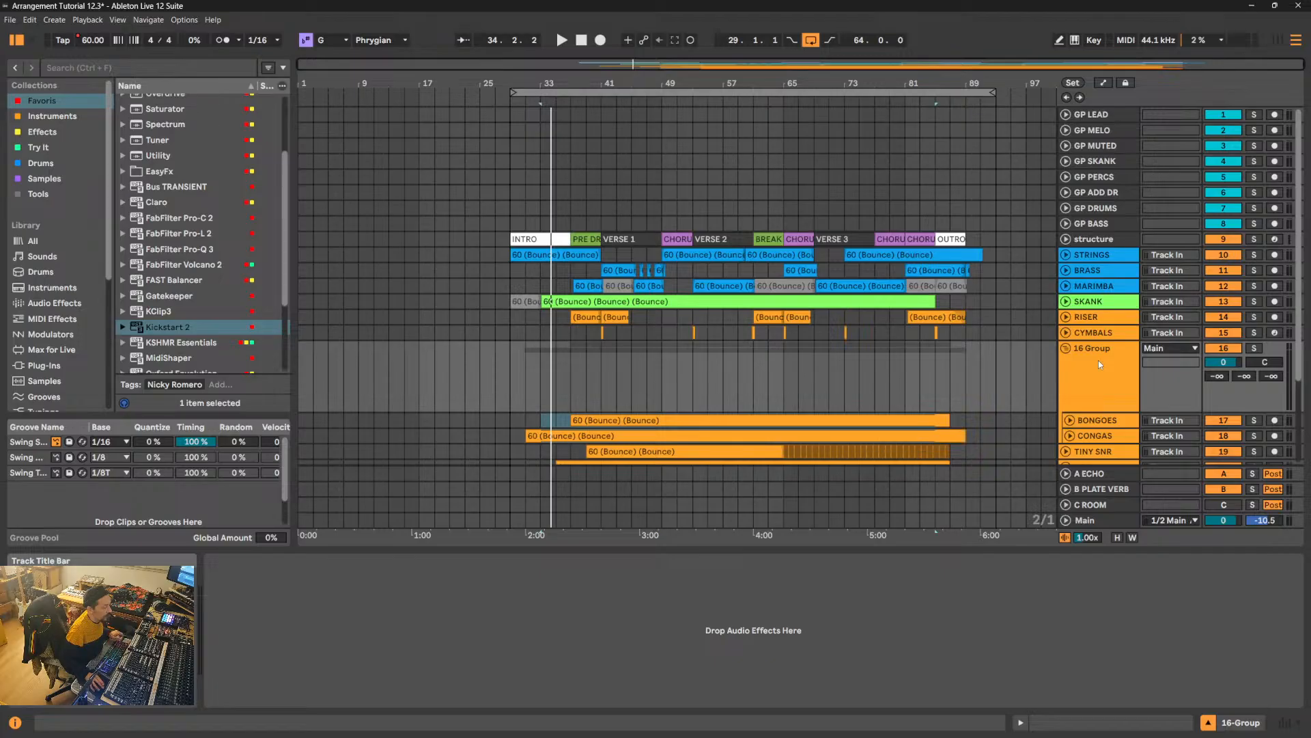
# - Unfold the BONGOES and CONGAS tracks and route both of their outputs to 16-Group instead of GP PERCS
pyautogui.scroll(-3, 1098, 359)
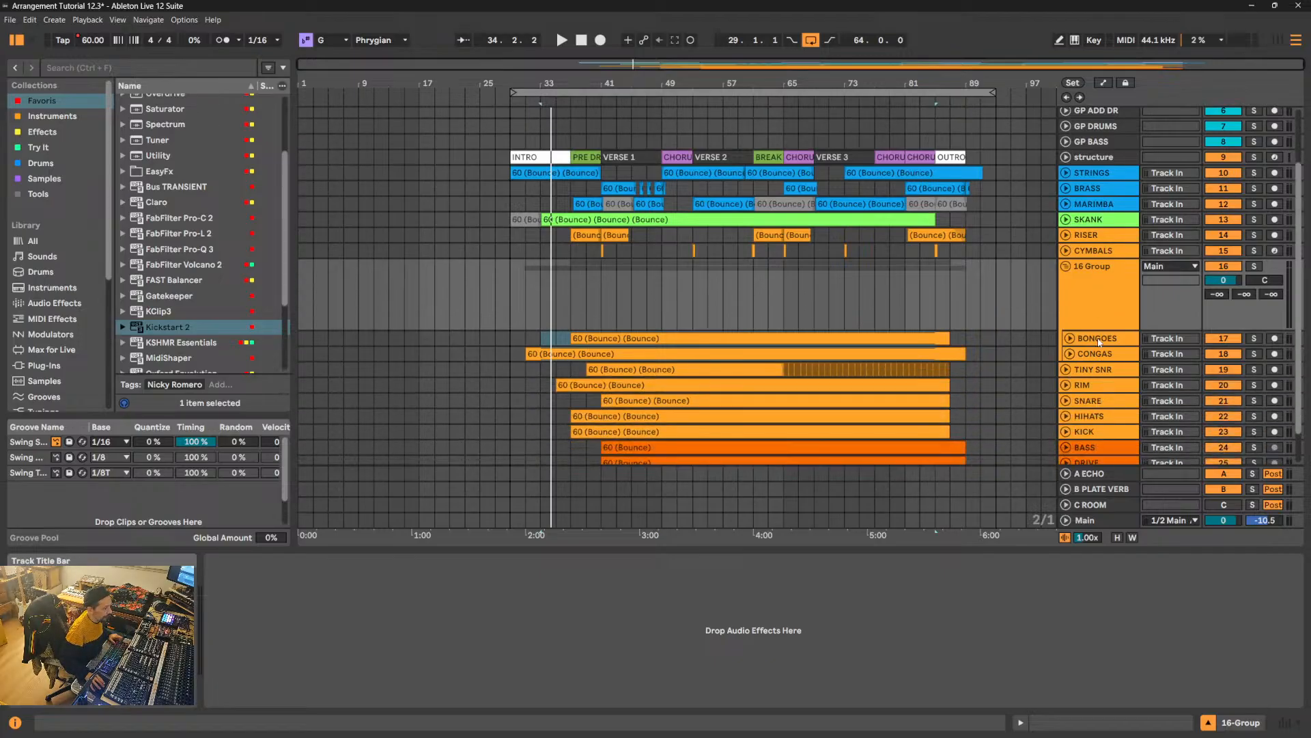
pyautogui.click(1099, 342)
pyautogui.keyDown('shift'); pyautogui.click(1099, 354); pyautogui.keyUp('shift')
pyautogui.moveTo(1100, 361); pyautogui.dragTo(1104, 432)
pyautogui.click(1109, 288)
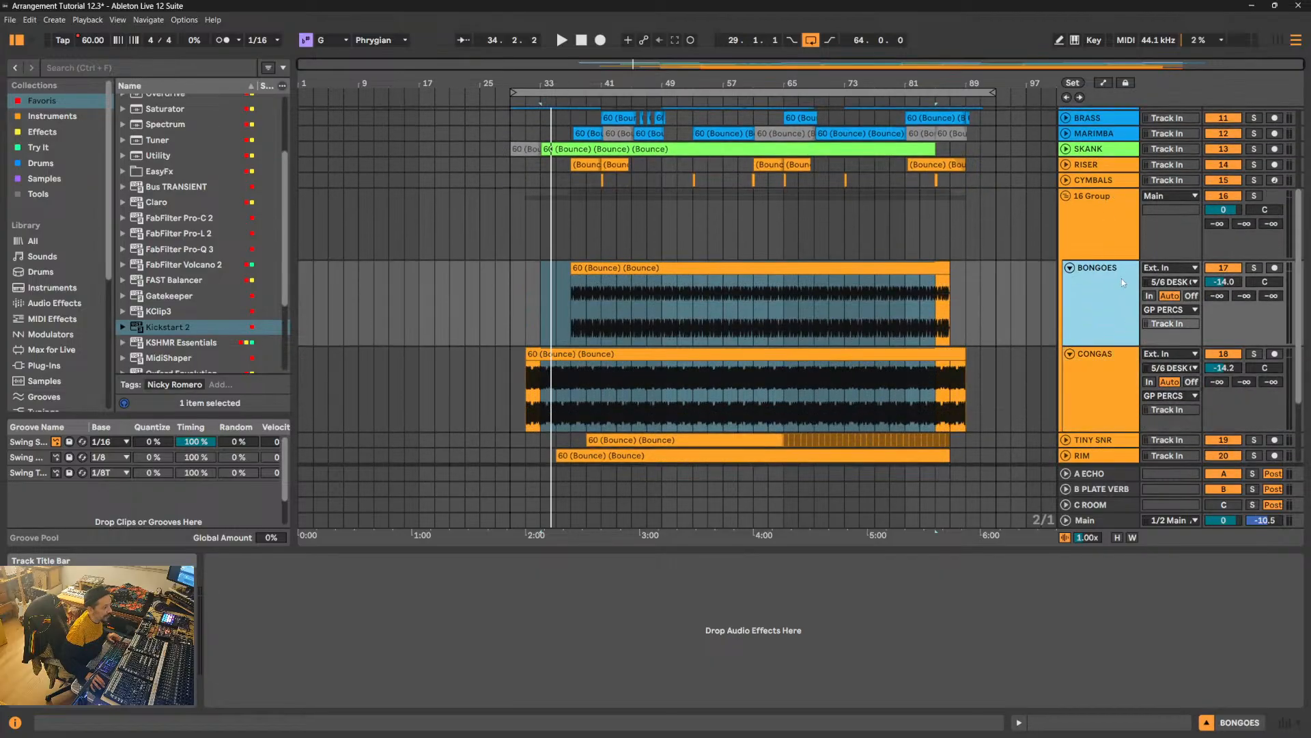
pyautogui.keyDown('shift'); pyautogui.click(1099, 374); pyautogui.keyUp('shift')
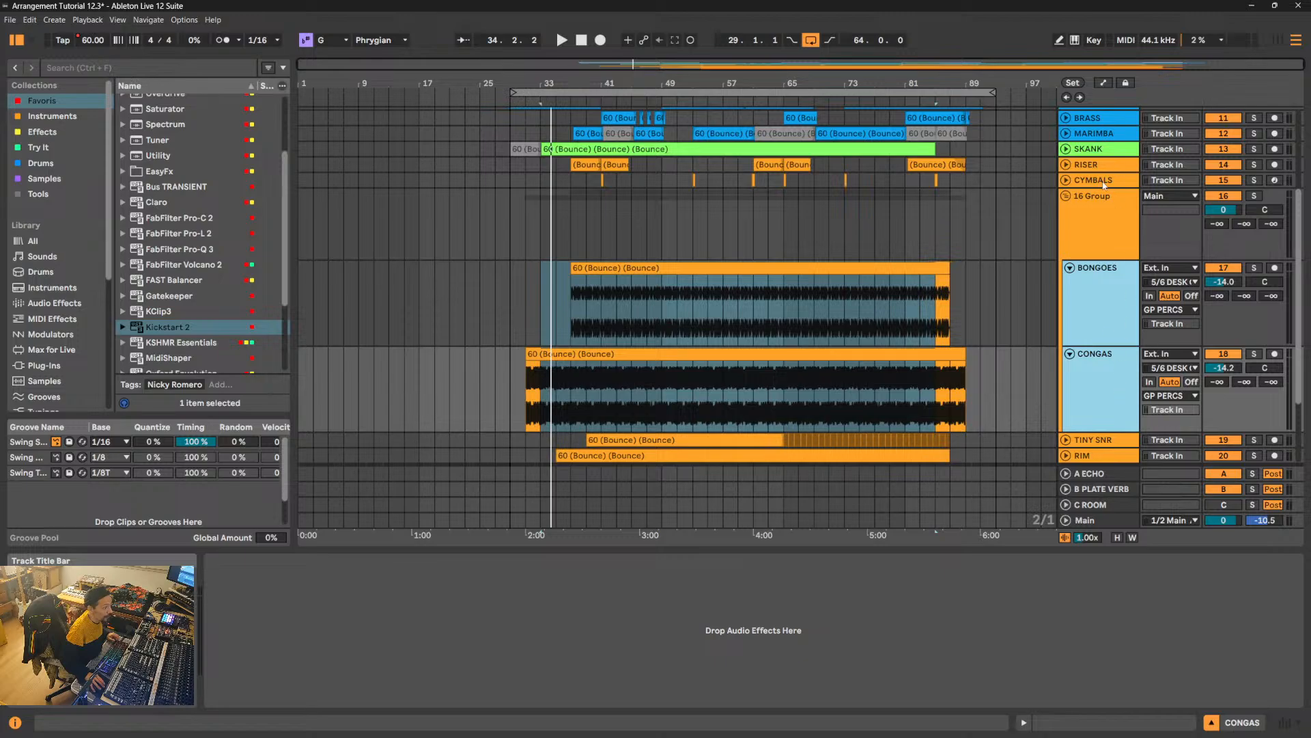
pyautogui.click(1098, 234)
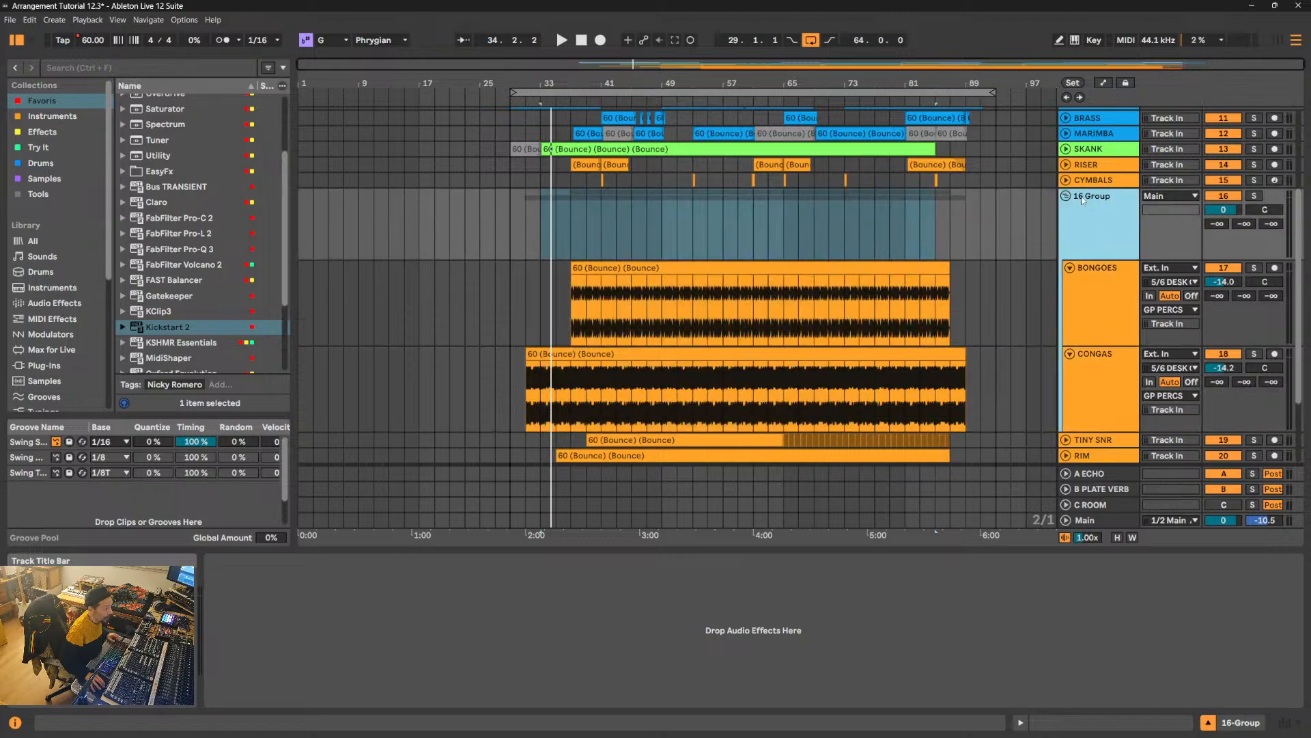
pyautogui.click(1108, 297)
pyautogui.keyDown('shift'); pyautogui.click(1113, 380); pyautogui.keyUp('shift')
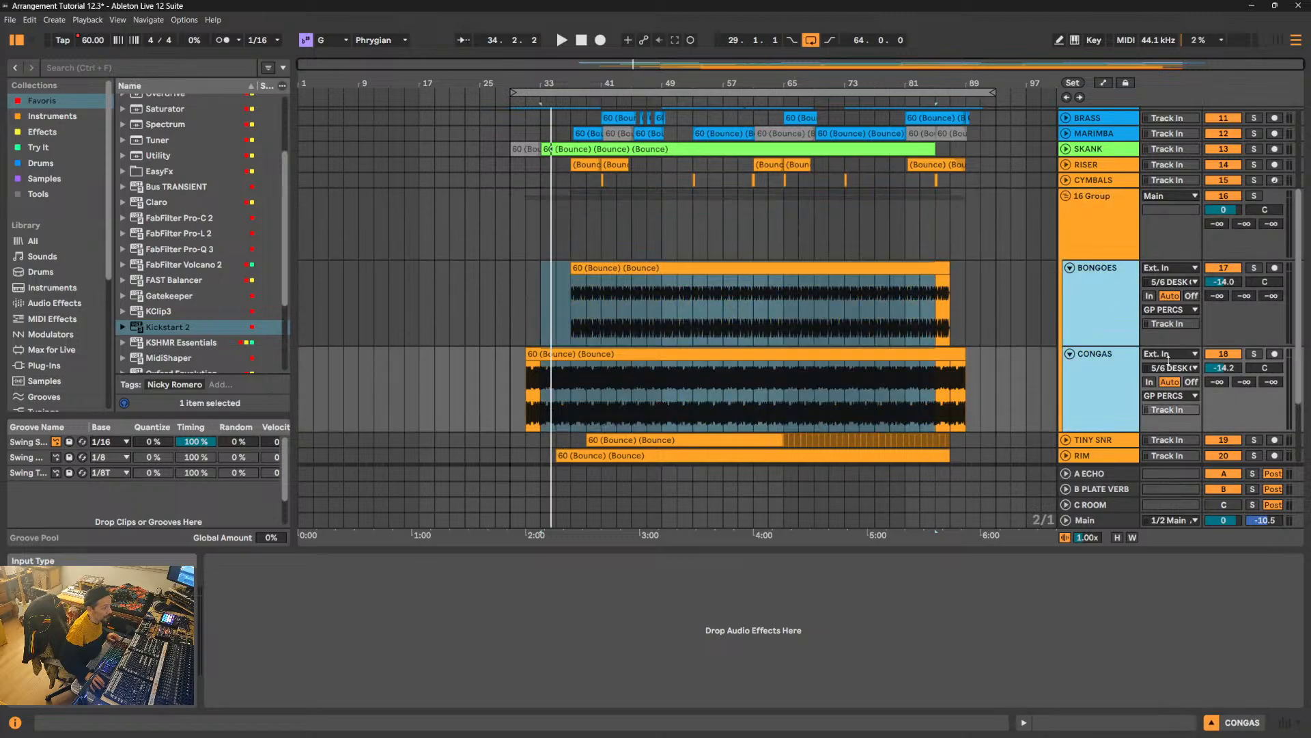
pyautogui.click(1174, 397)
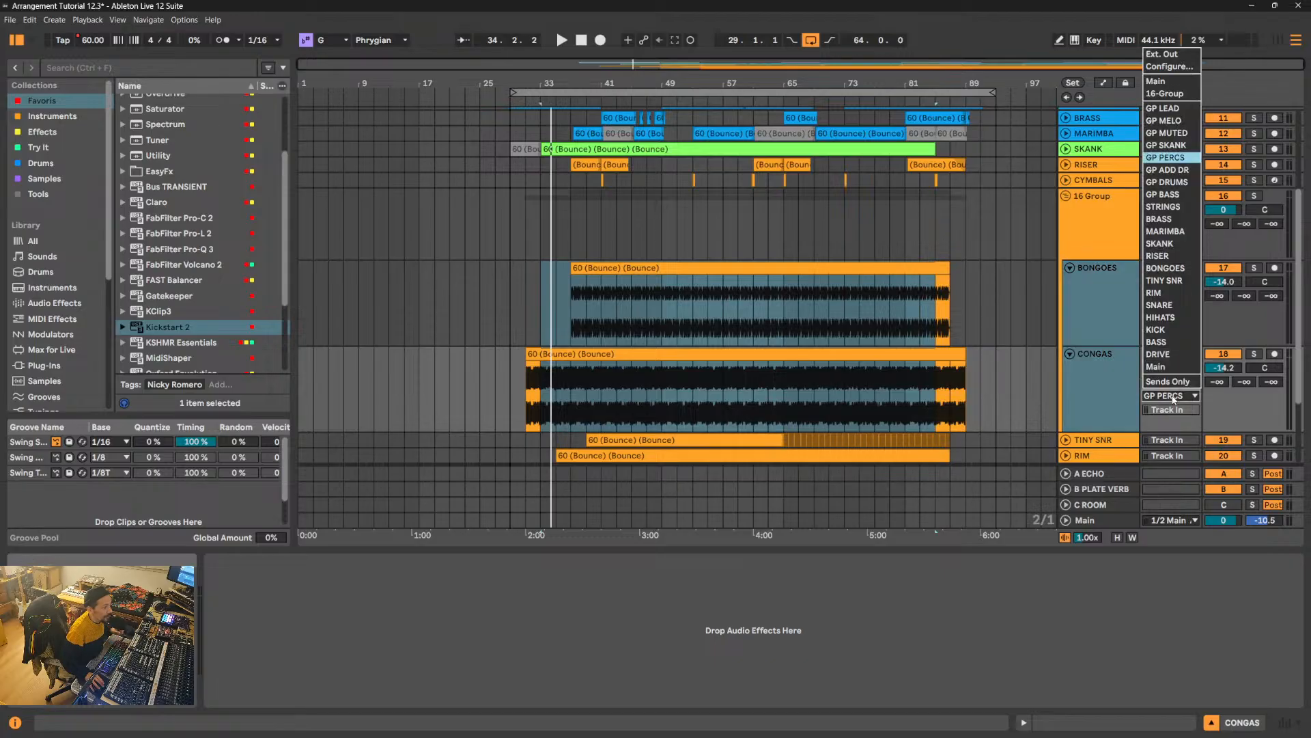
pyautogui.click(1164, 94)
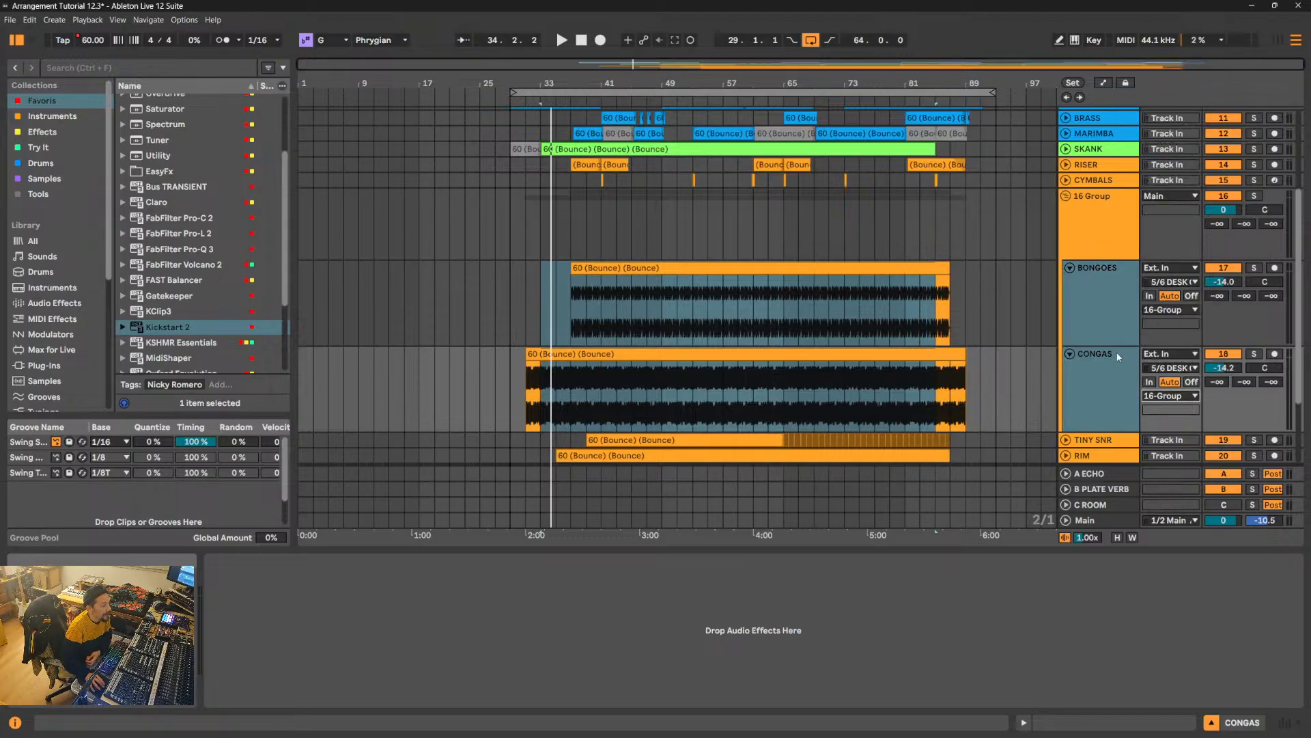
# - Rename the group track holding BONGOES and CONGAS PERCUSSIONS in capitals
pyautogui.click(1088, 292)
pyautogui.click(1091, 360)
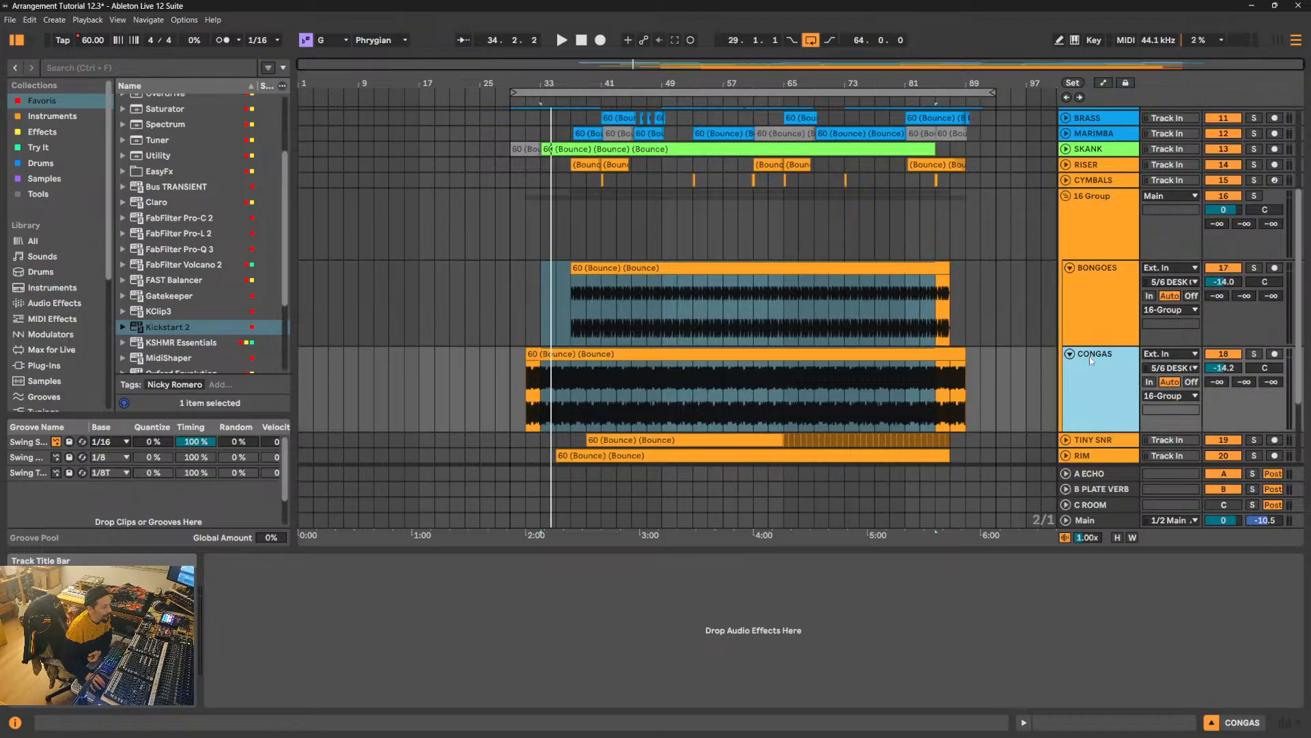
pyautogui.click(1106, 306)
pyautogui.click(1108, 213)
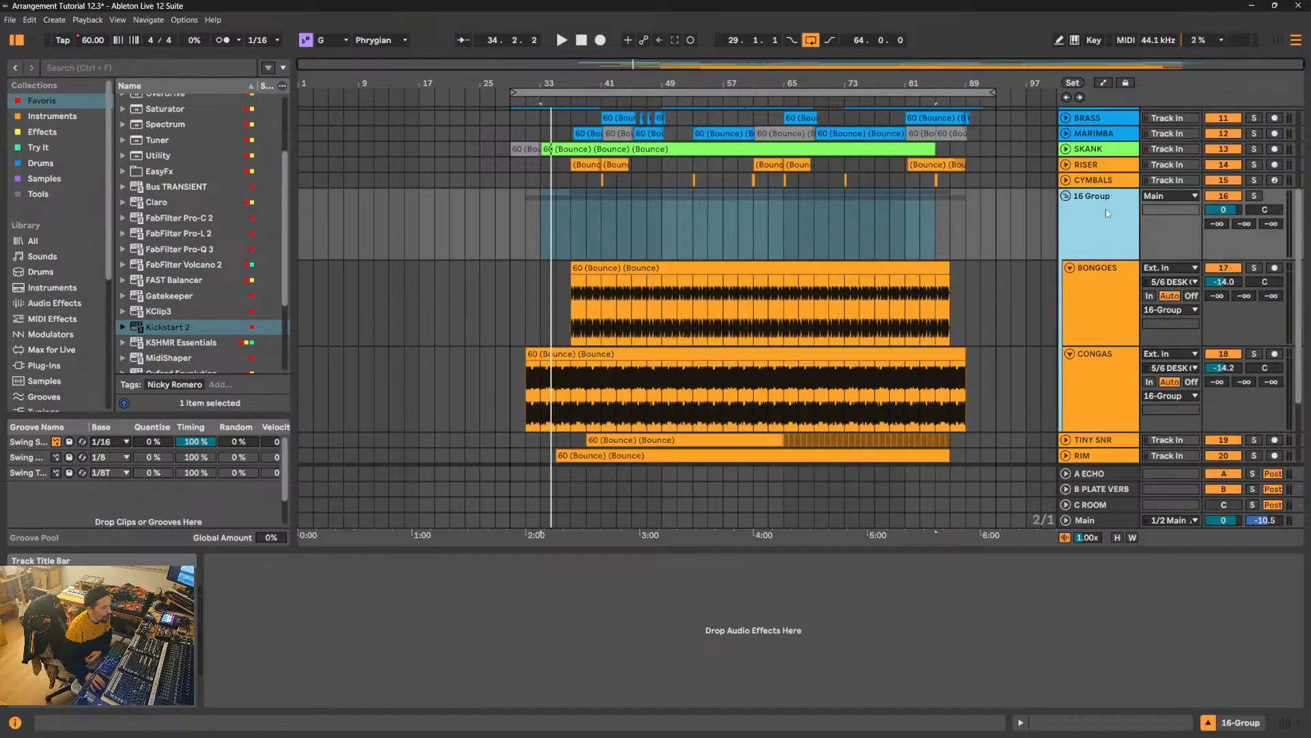
pyautogui.hotkey('ctrl', 'r')
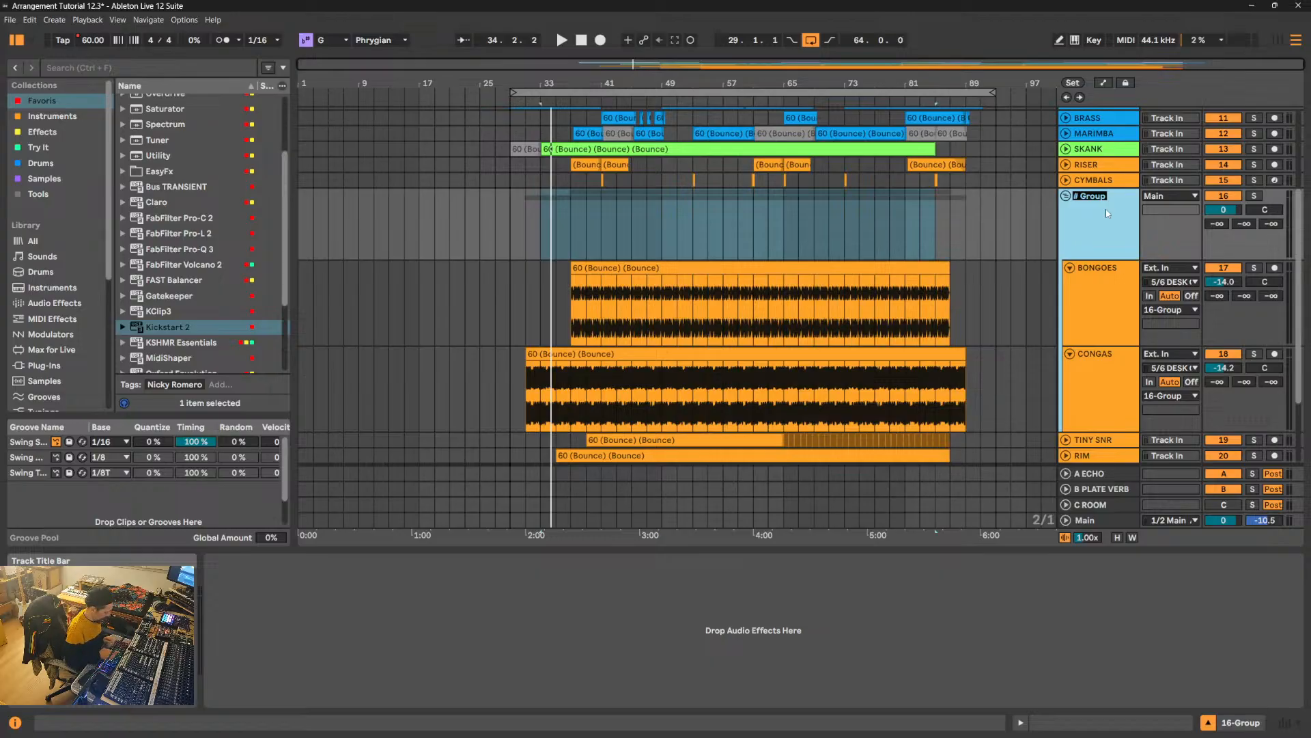
pyautogui.write('PERCUSSIONS')
pyautogui.press('Return')
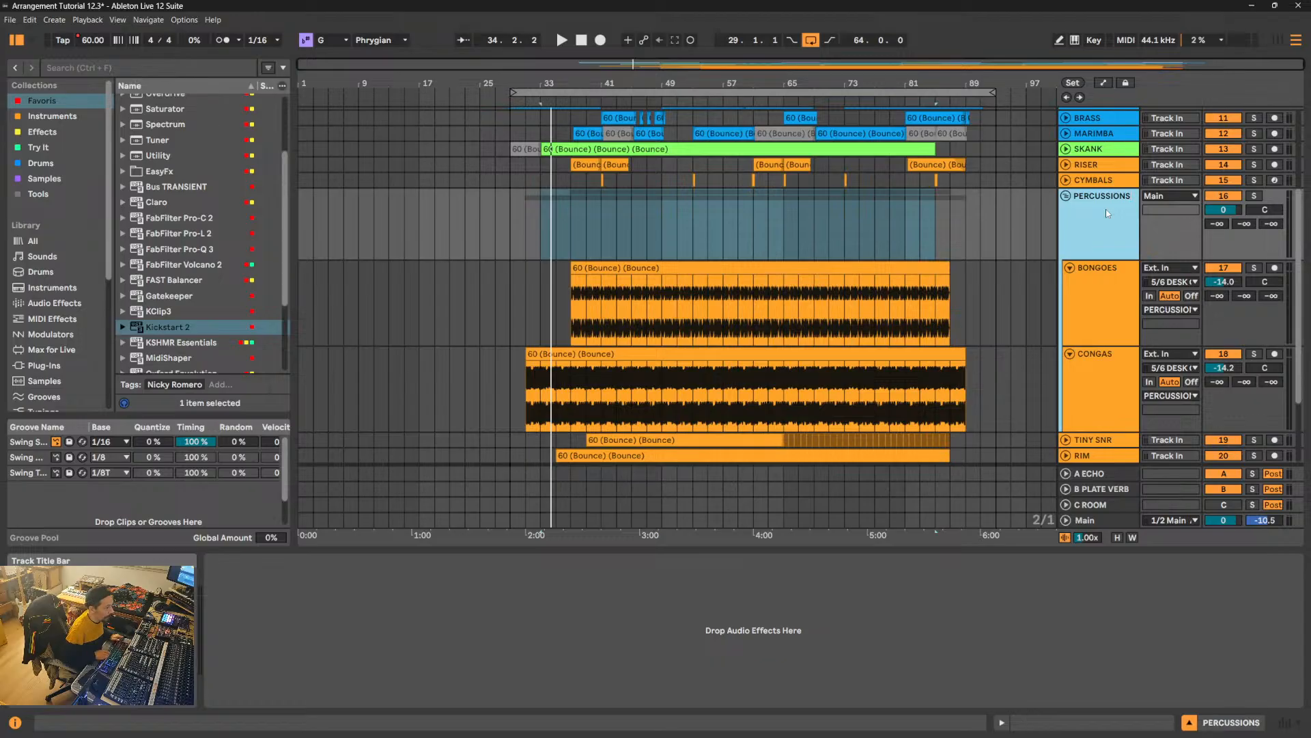
# - Cut the FILTER rack from the GP PERCS track and paste it onto the PERCUSSIONS group
pyautogui.scroll(1, 1107, 213)
pyautogui.scroll(3, 1107, 213)
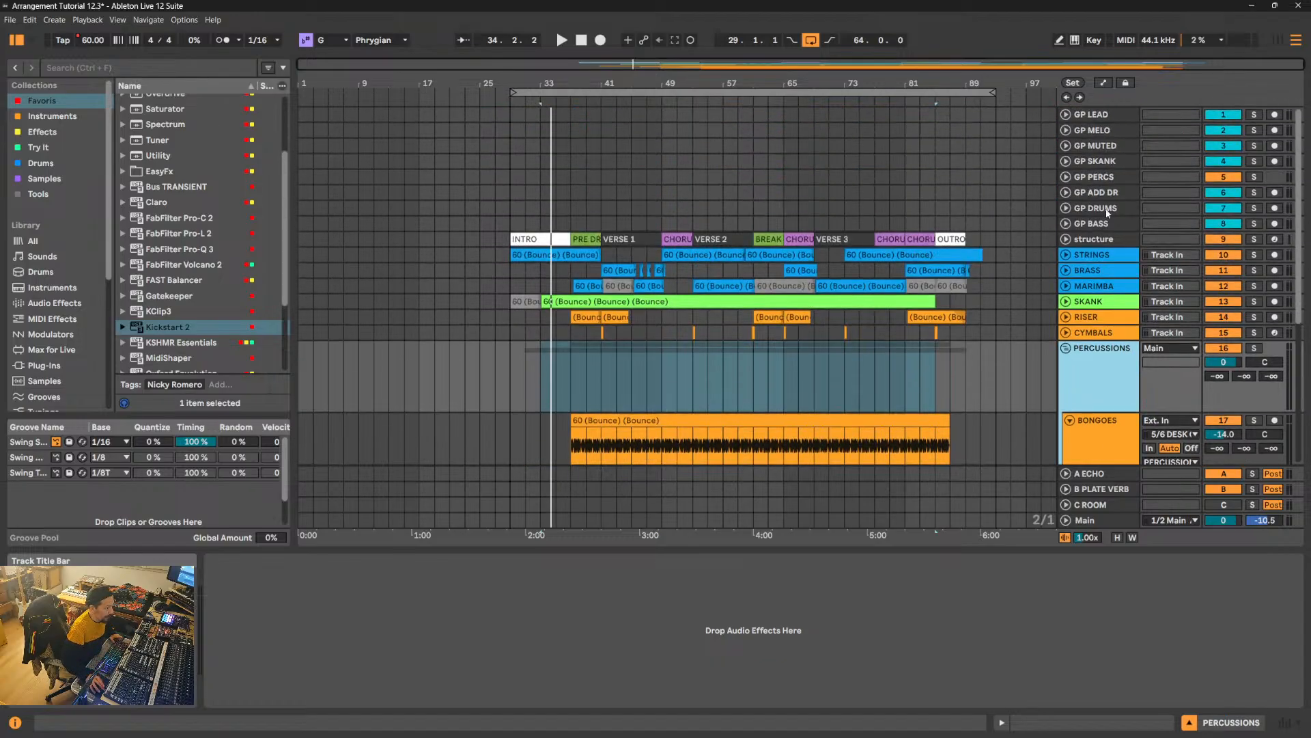
pyautogui.click(1107, 179)
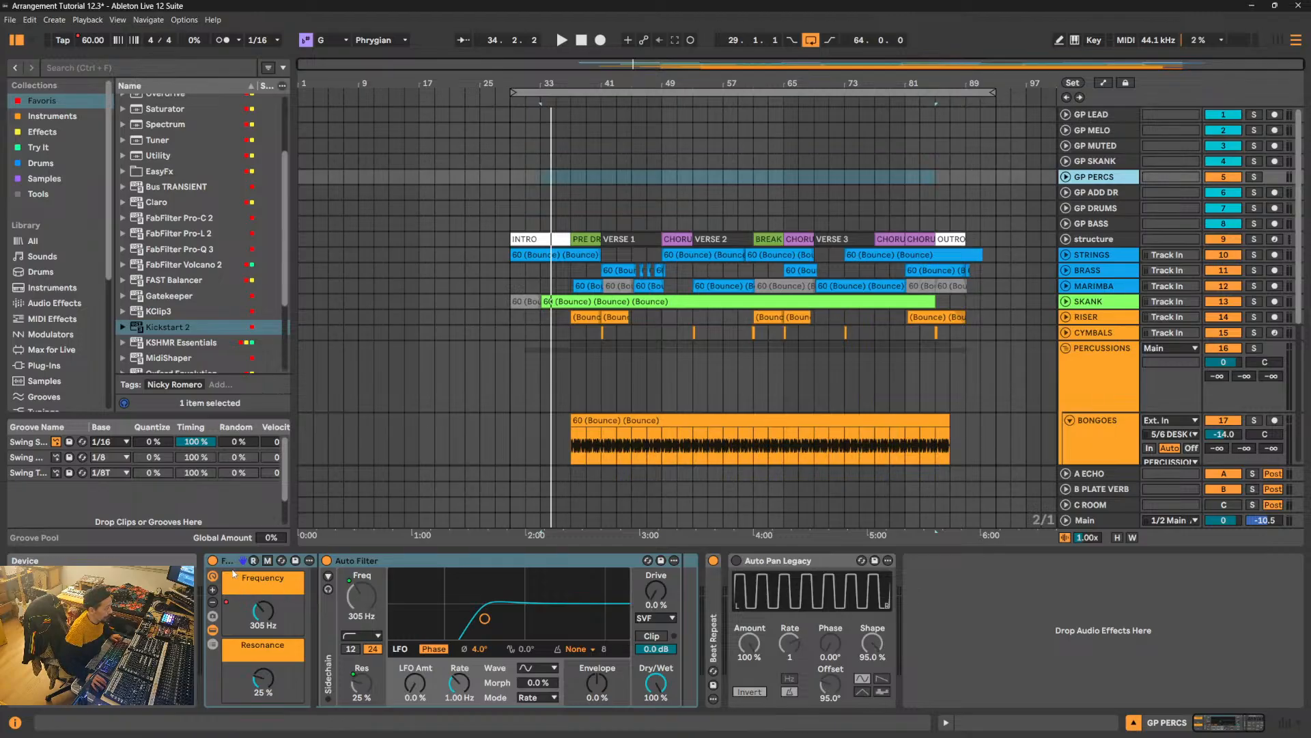
pyautogui.click(232, 563)
pyautogui.rightClick(232, 561)
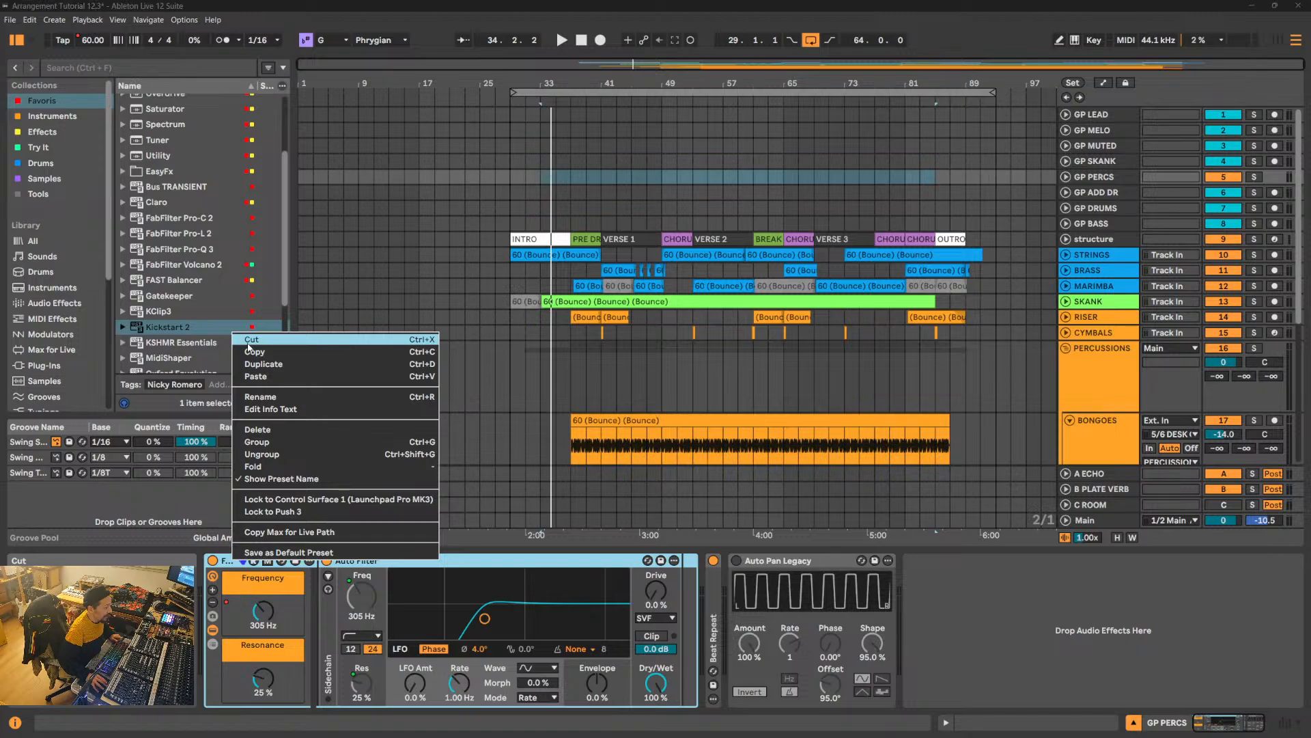
pyautogui.click(251, 340)
pyautogui.click(1085, 364)
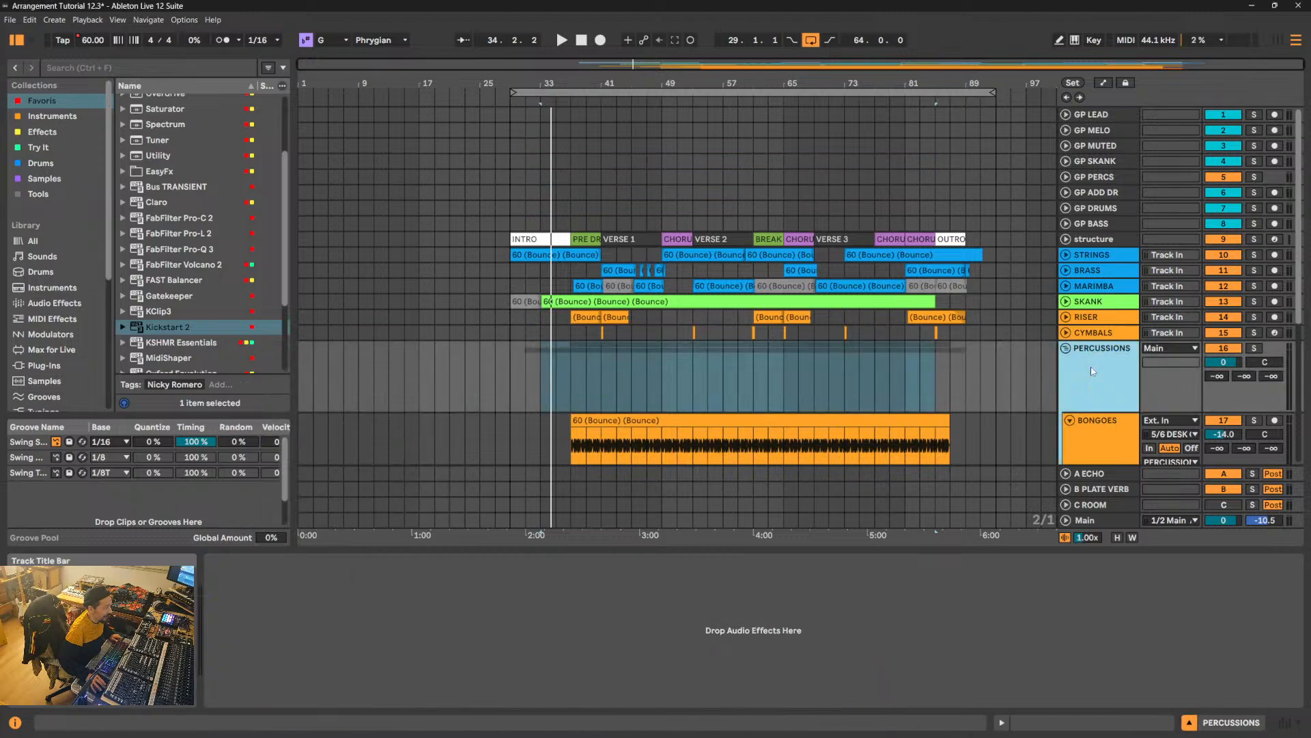
pyautogui.rightClick(305, 581)
pyautogui.click(334, 591)
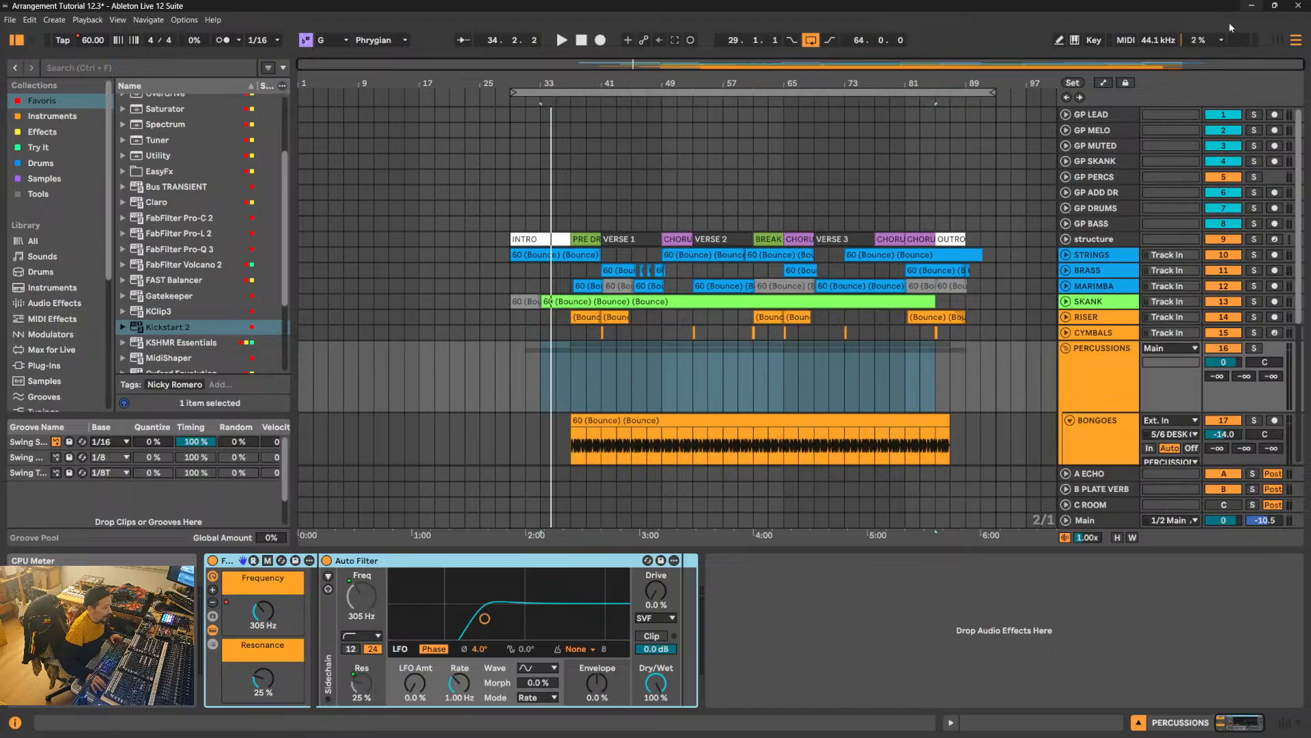
# - Show the FILTER rack's Frequency automation on the PERCUSSIONS group, then fold the group
pyautogui.click(1105, 83)
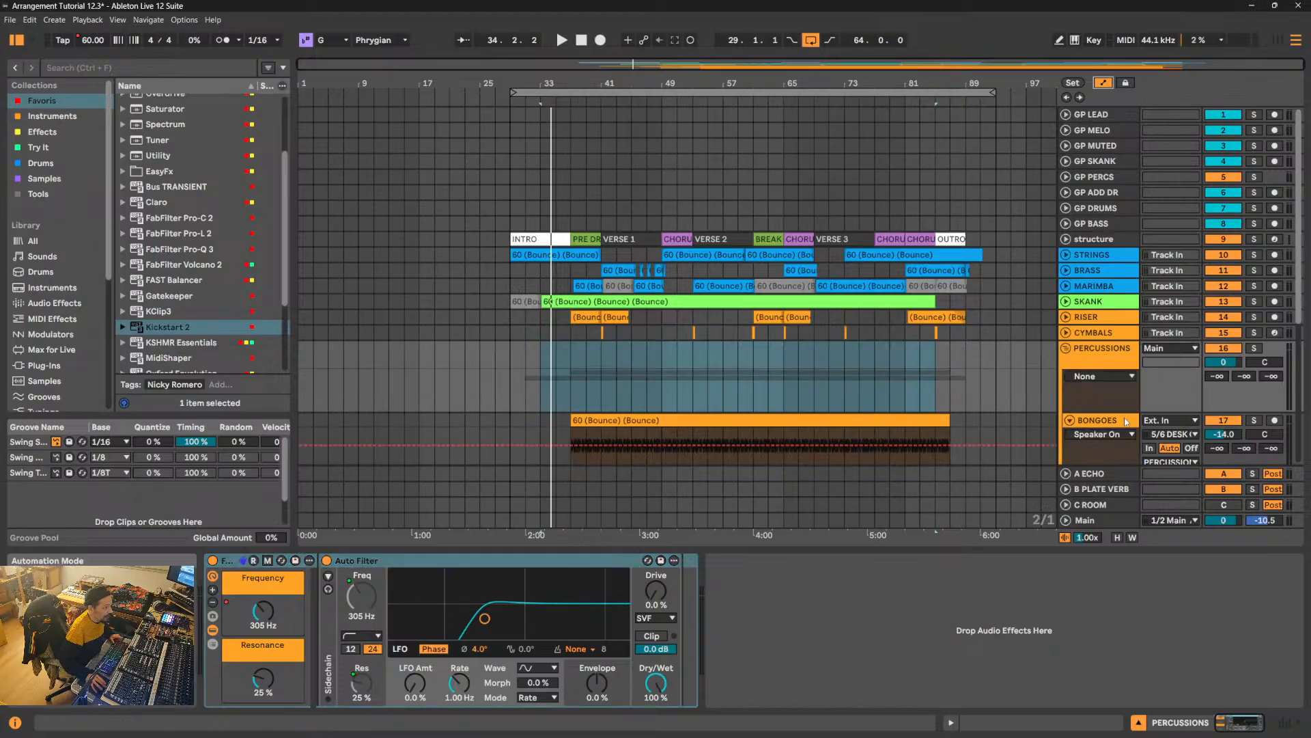
pyautogui.click(1096, 377)
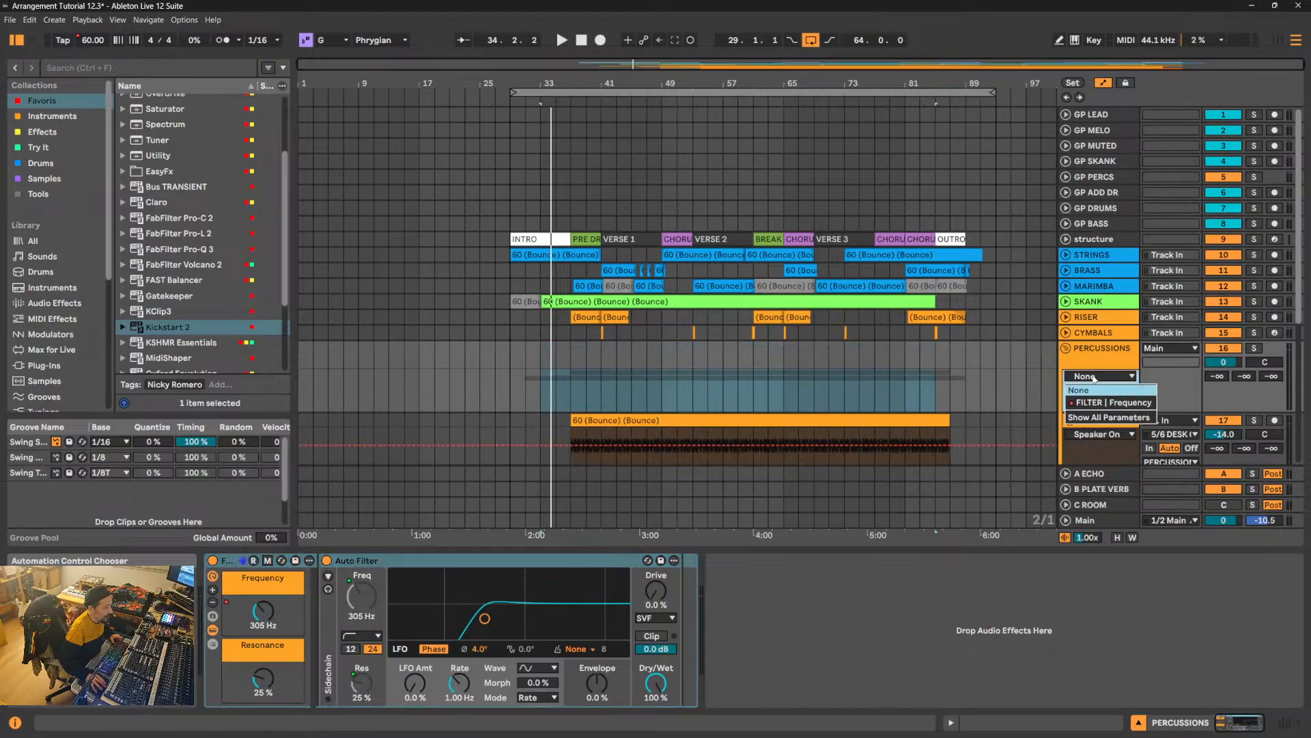
pyautogui.click(1110, 406)
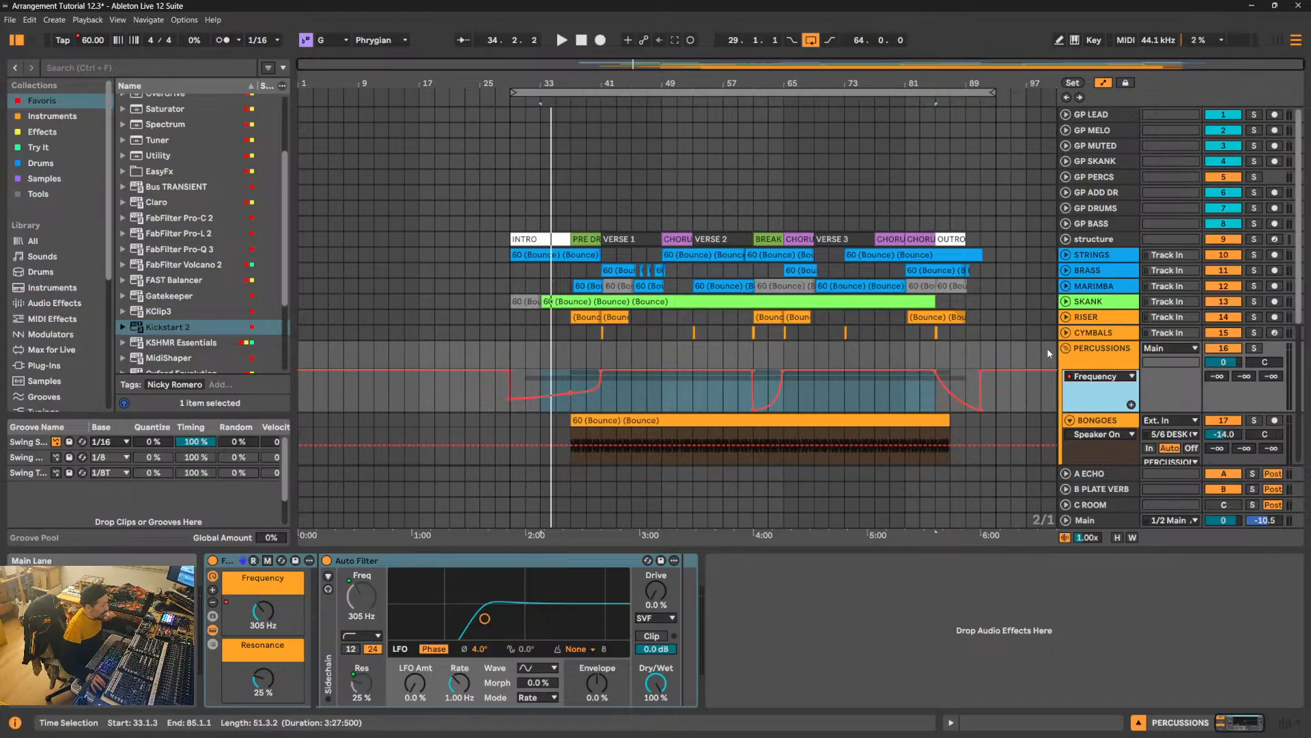
pyautogui.click(1066, 348)
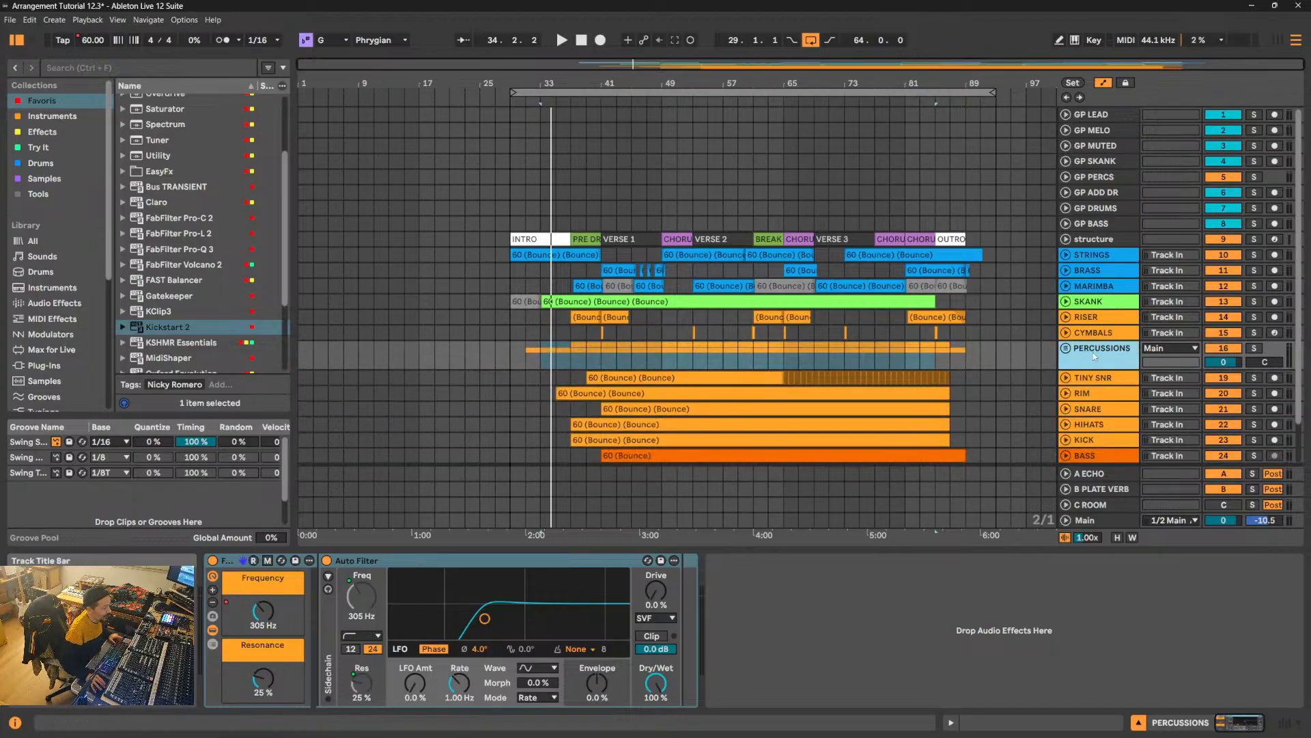
# - Group the CYMBALS and RISER tracks together
pyautogui.click(1110, 332)
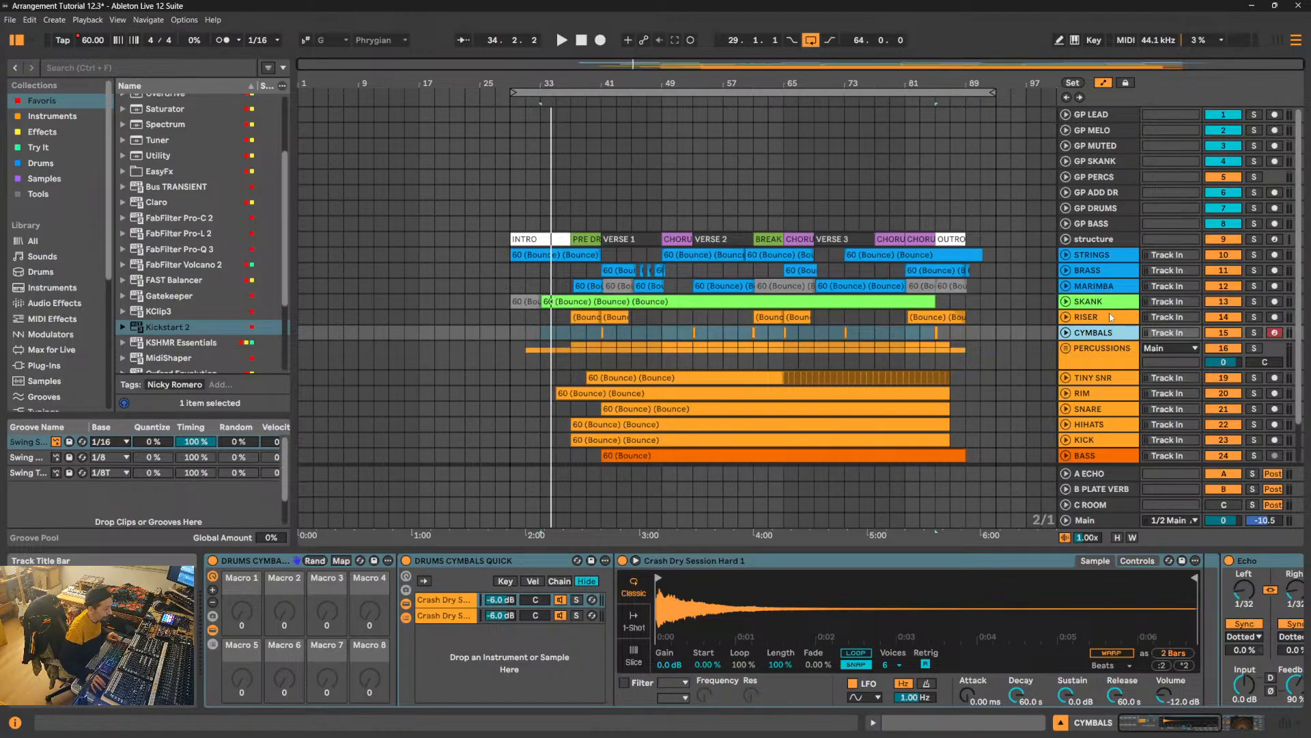
pyautogui.keyDown('shift'); pyautogui.click(1111, 317); pyautogui.keyUp('shift')
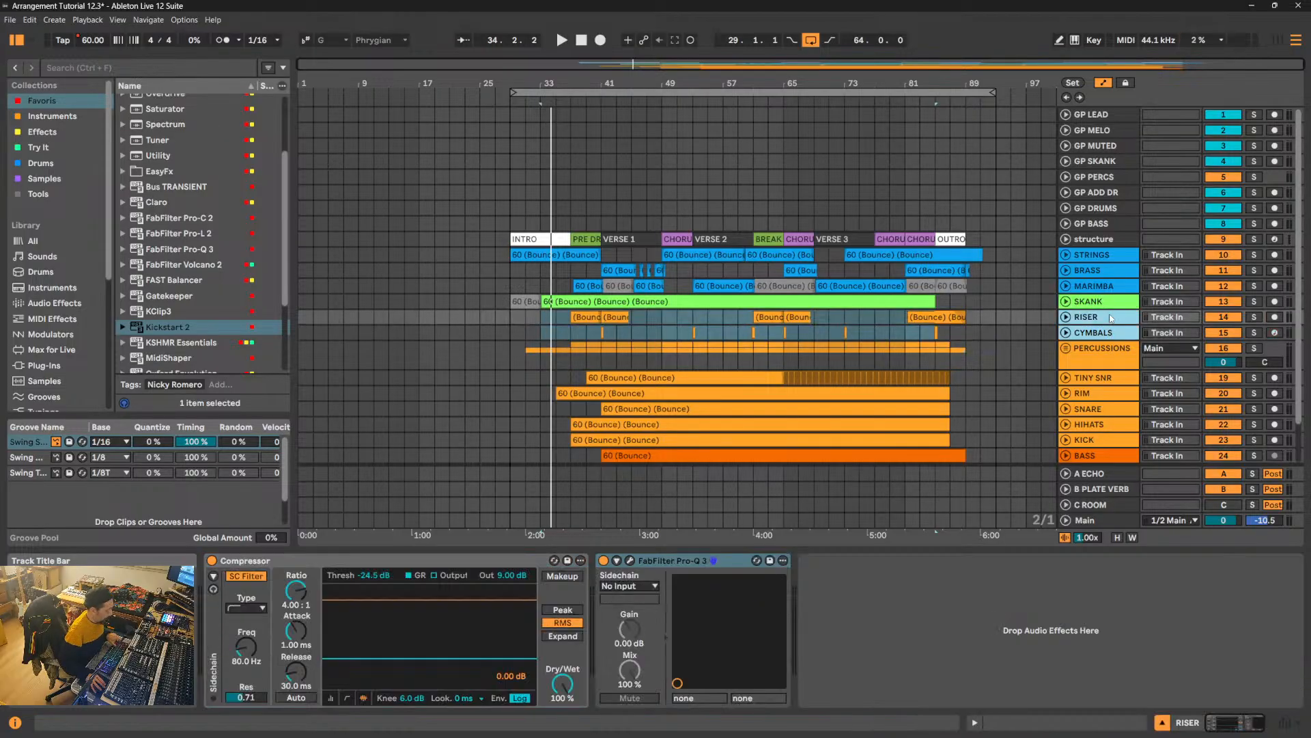
pyautogui.hotkey('ctrl', 'g')
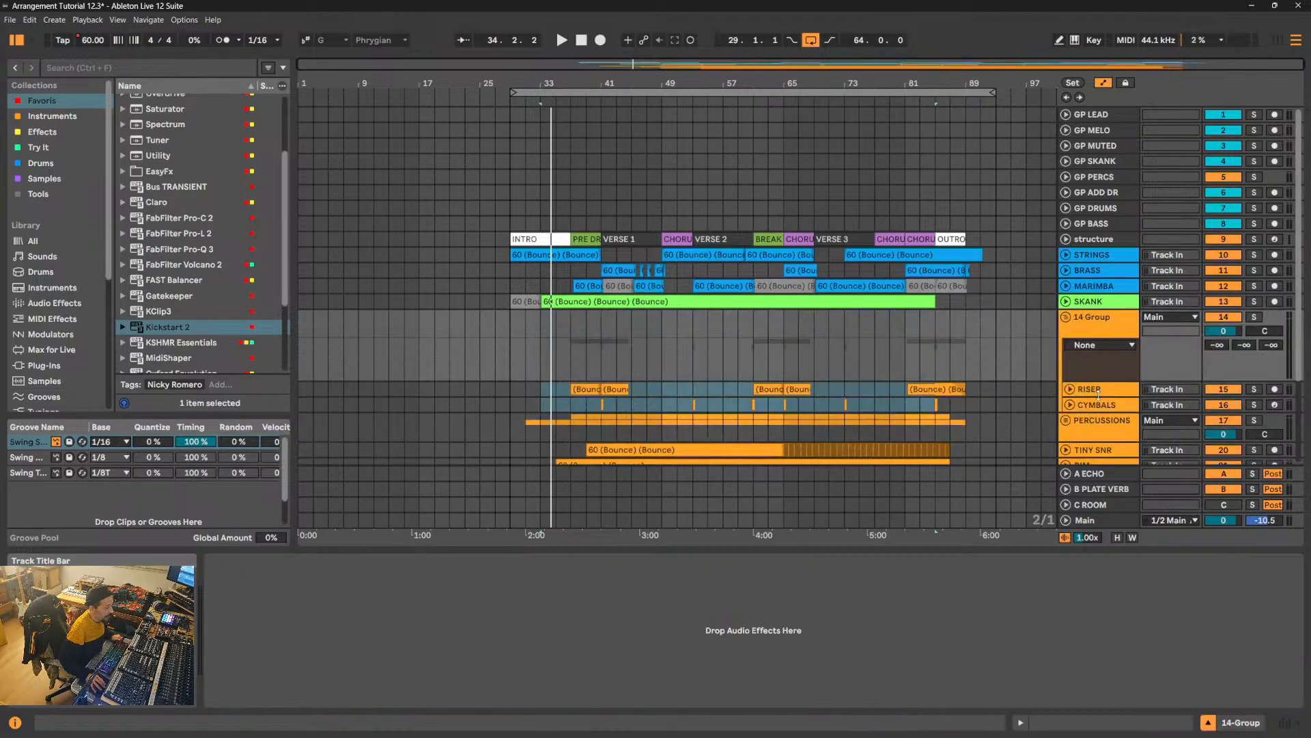
# - Check the RISER track's routing and effect devices inside the new group, then fold the track again
pyautogui.click(1070, 389)
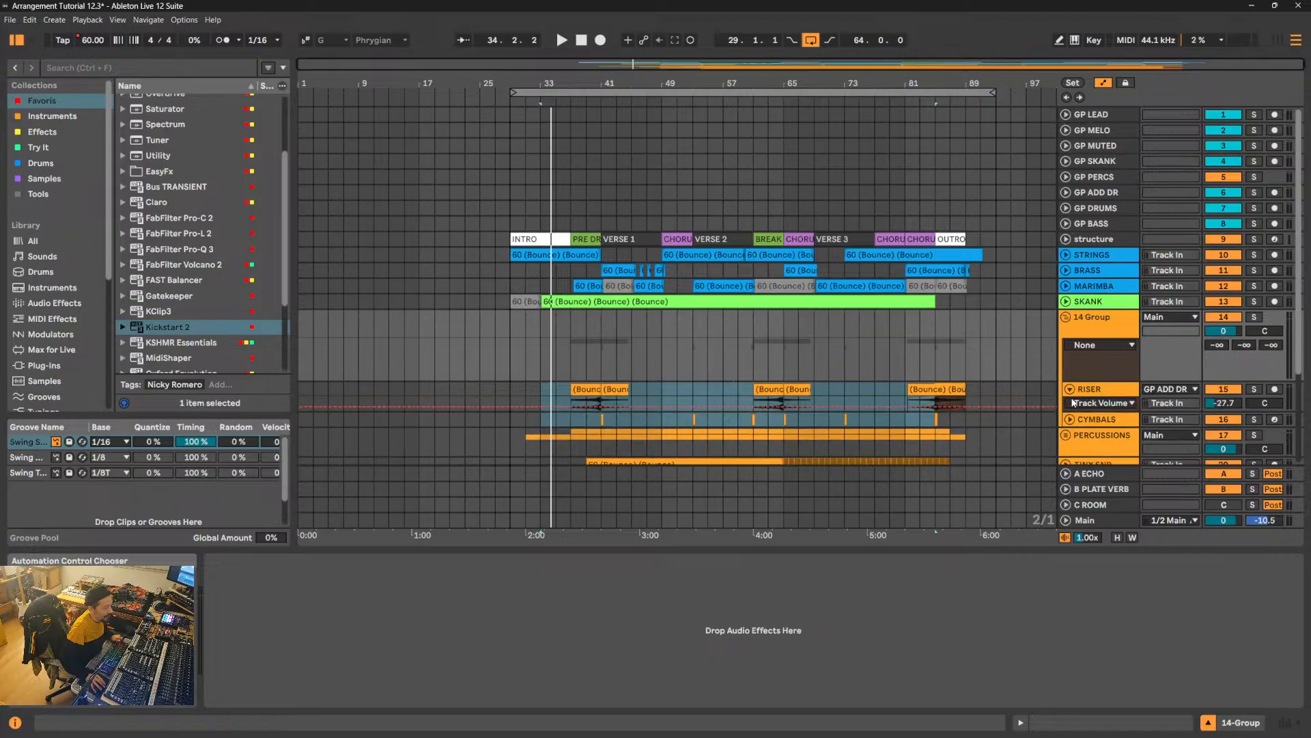
pyautogui.click(1105, 389)
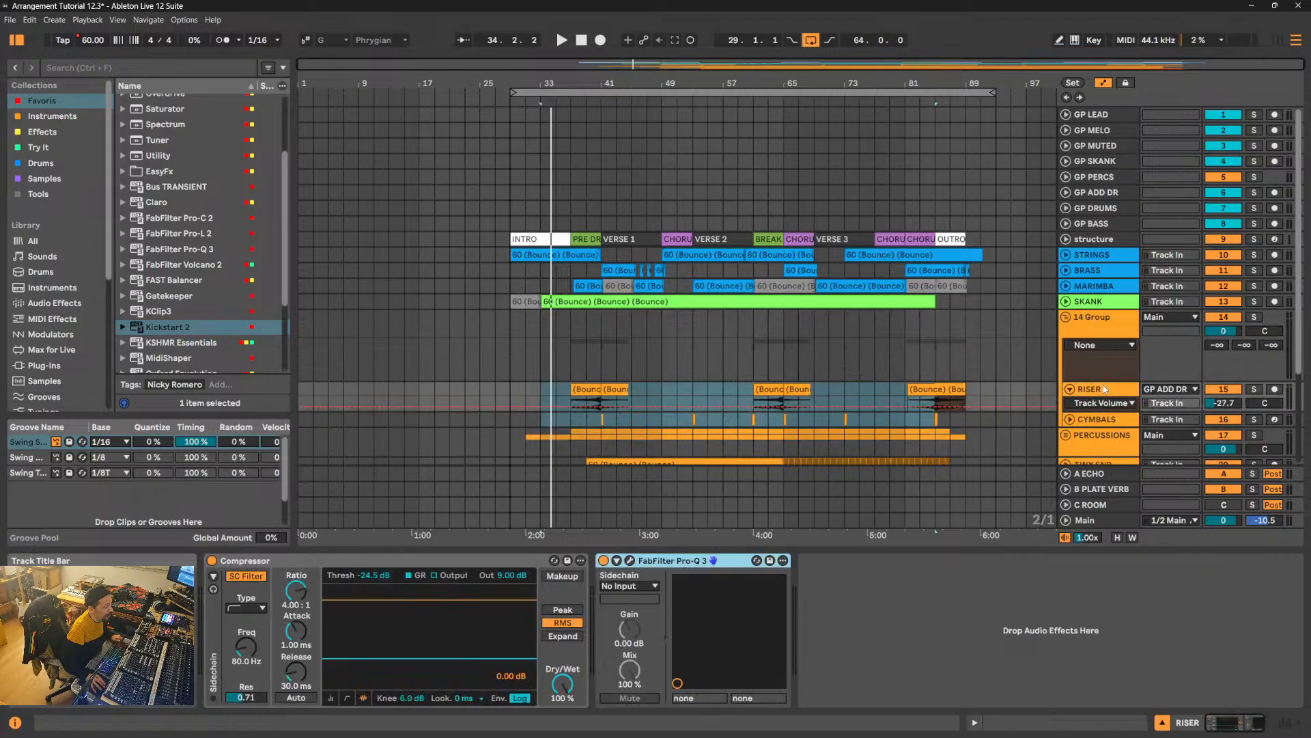
pyautogui.click(1070, 389)
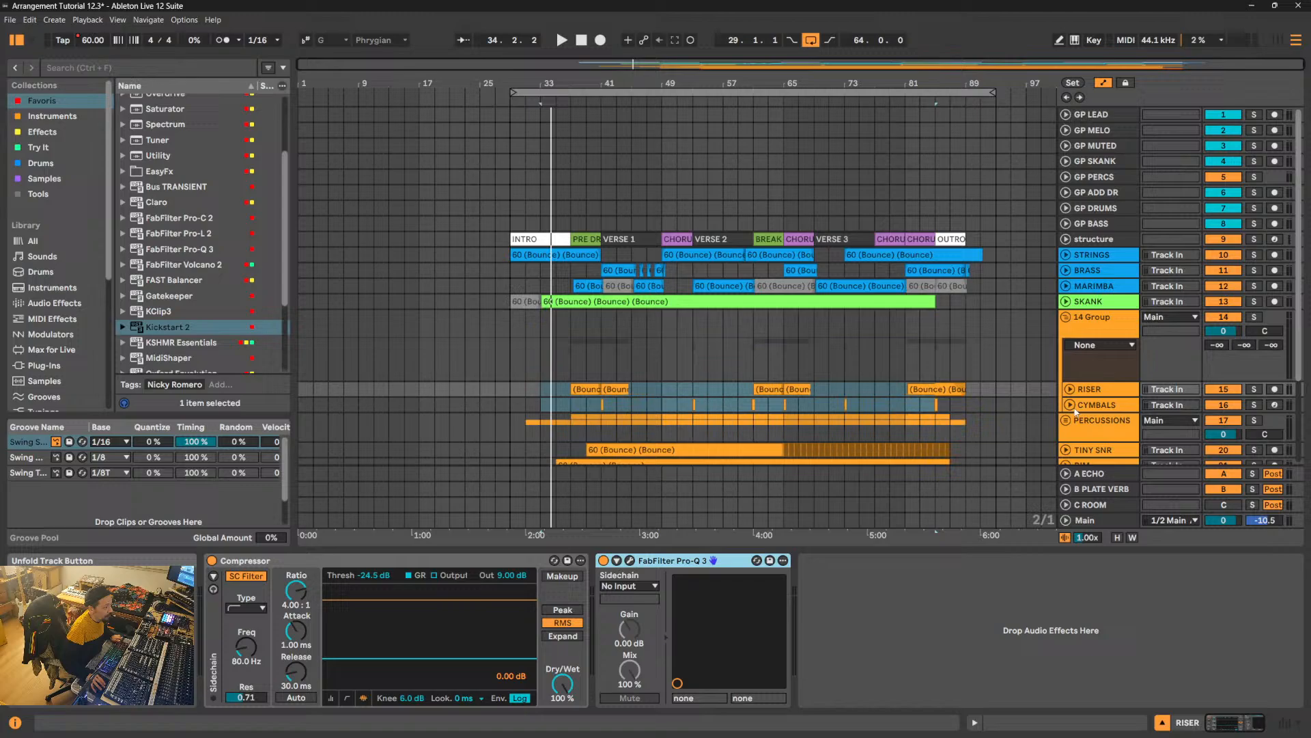
# - Rename the group track holding RISER and CYMBALS CYMBALS in capitals, leaving the group unfolded
pyautogui.click(1105, 327)
pyautogui.hotkey('ctrl', 'r')
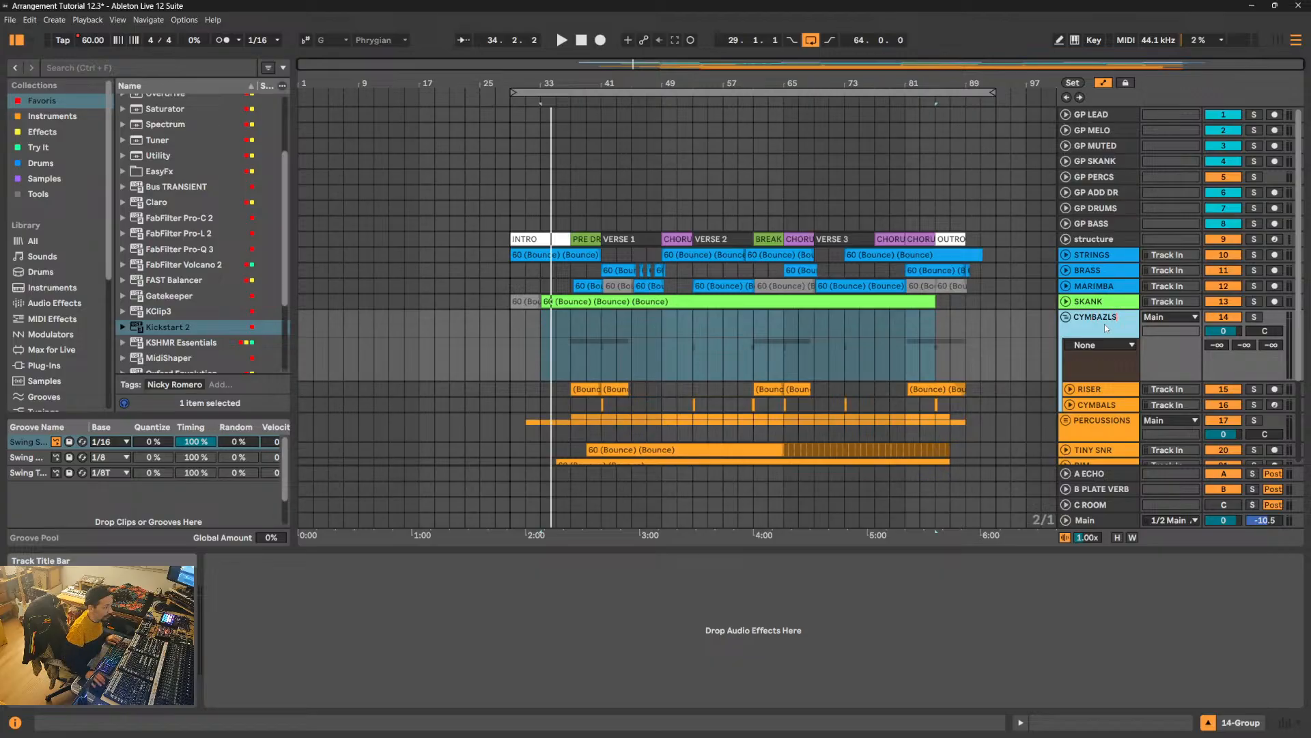
pyautogui.press('BackSpace')
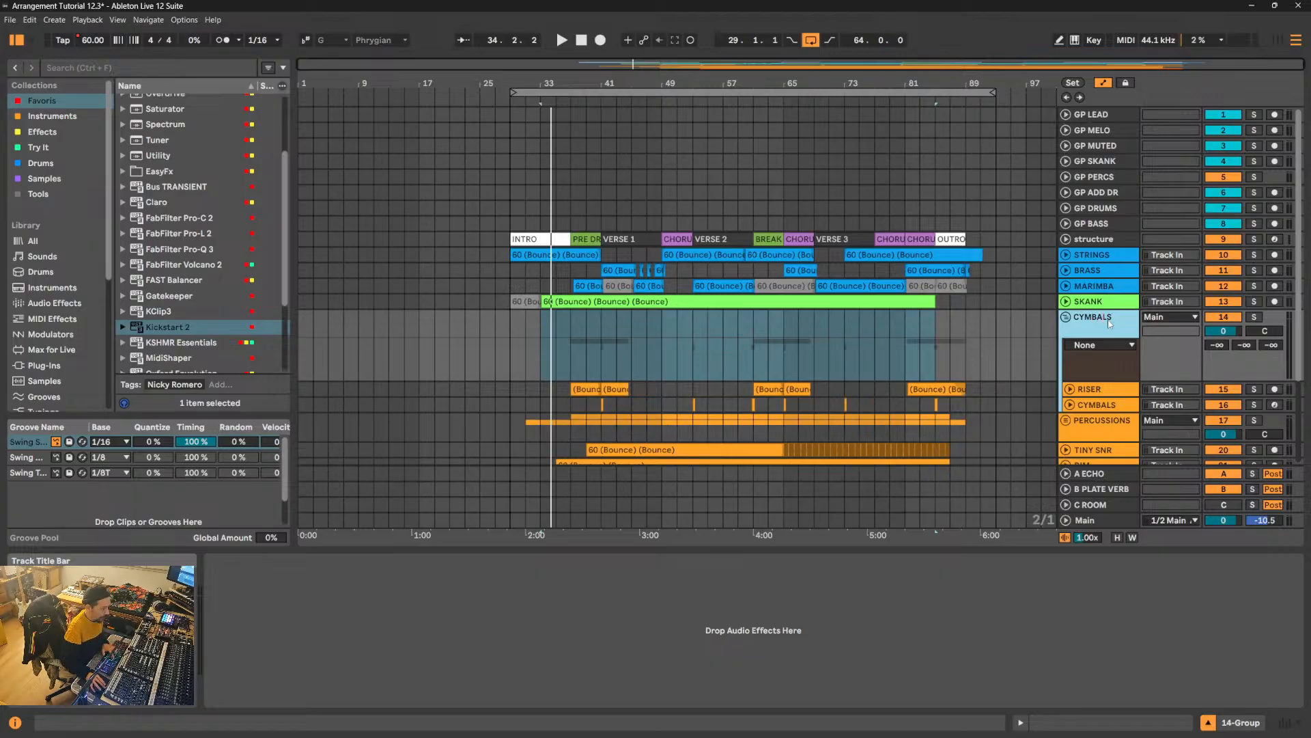
pyautogui.press('Return')
pyautogui.click(1066, 317)
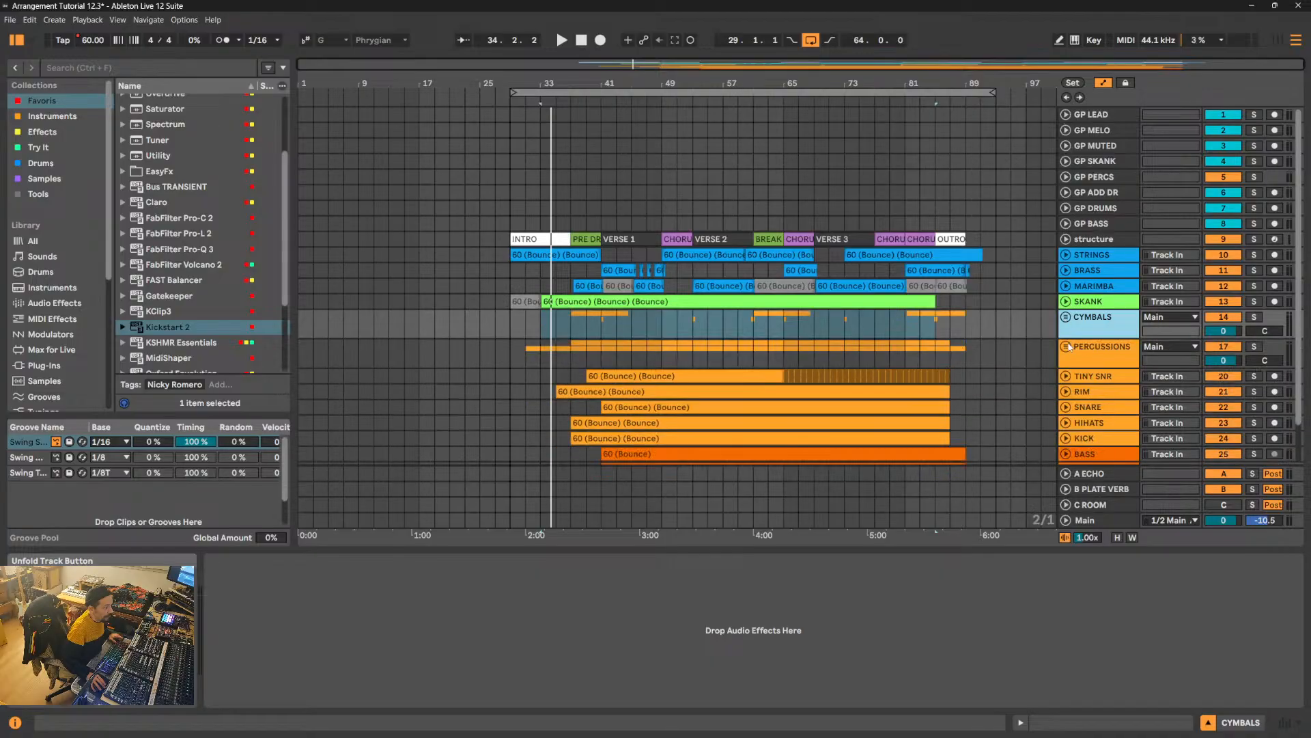
pyautogui.click(1065, 317)
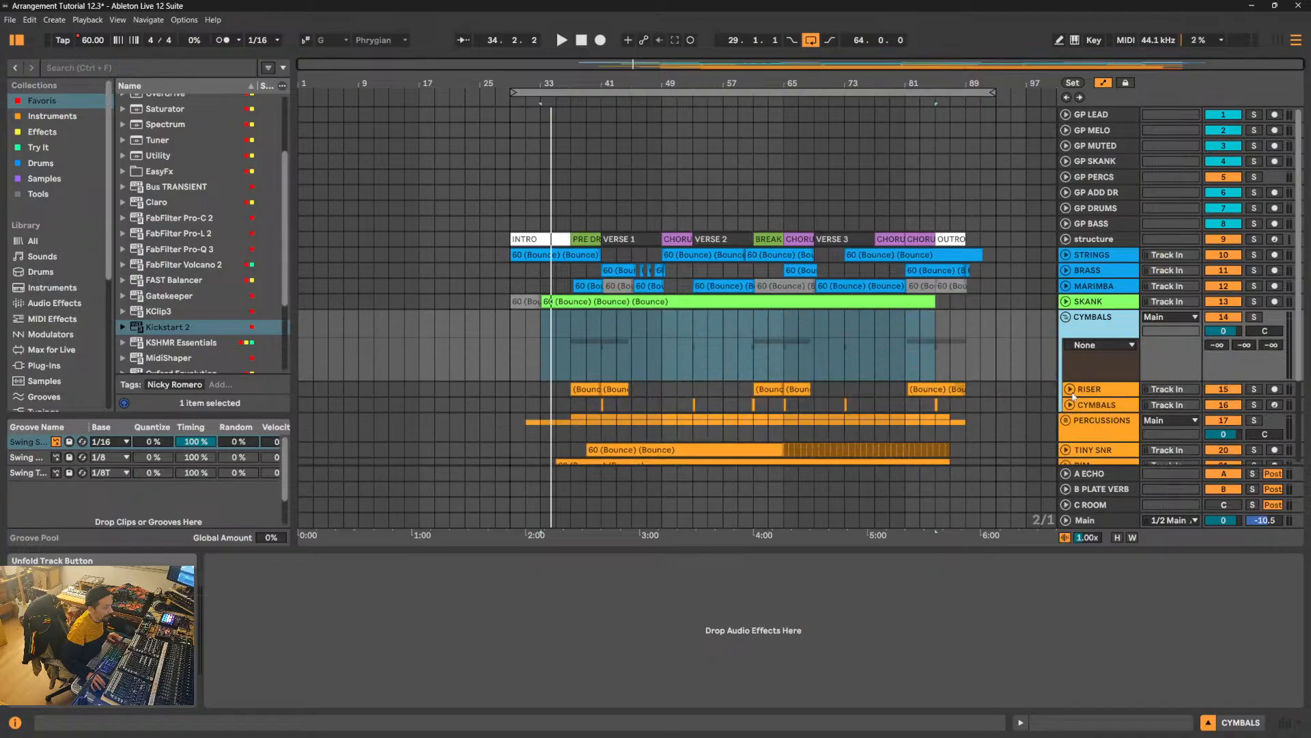
# - Unfold the RISER and CYMBALS tracks inside the group and enlarge RISER to examine their devices and output routing
pyautogui.click(1071, 389)
pyautogui.click(1070, 420)
pyautogui.scroll(-2, 1093, 410)
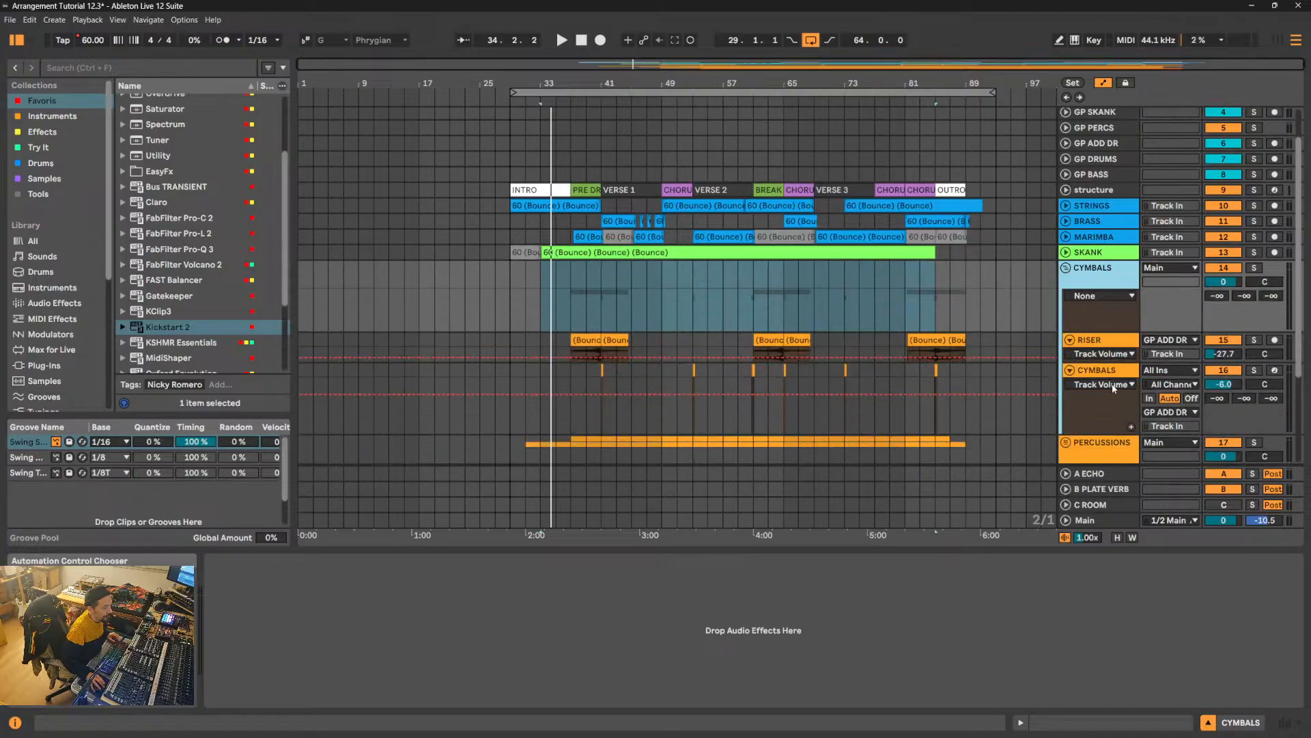
pyautogui.click(1105, 348)
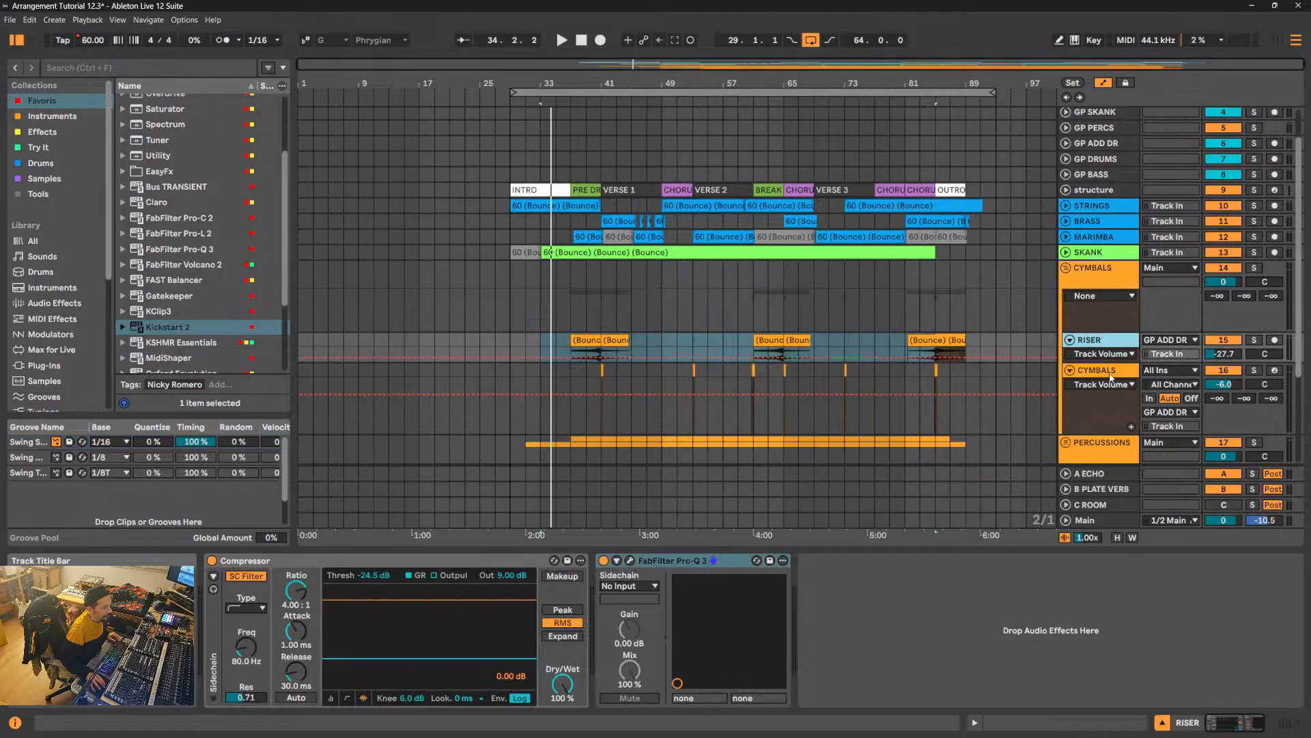
pyautogui.click(1110, 378)
pyautogui.moveTo(1118, 361); pyautogui.dragTo(1120, 412)
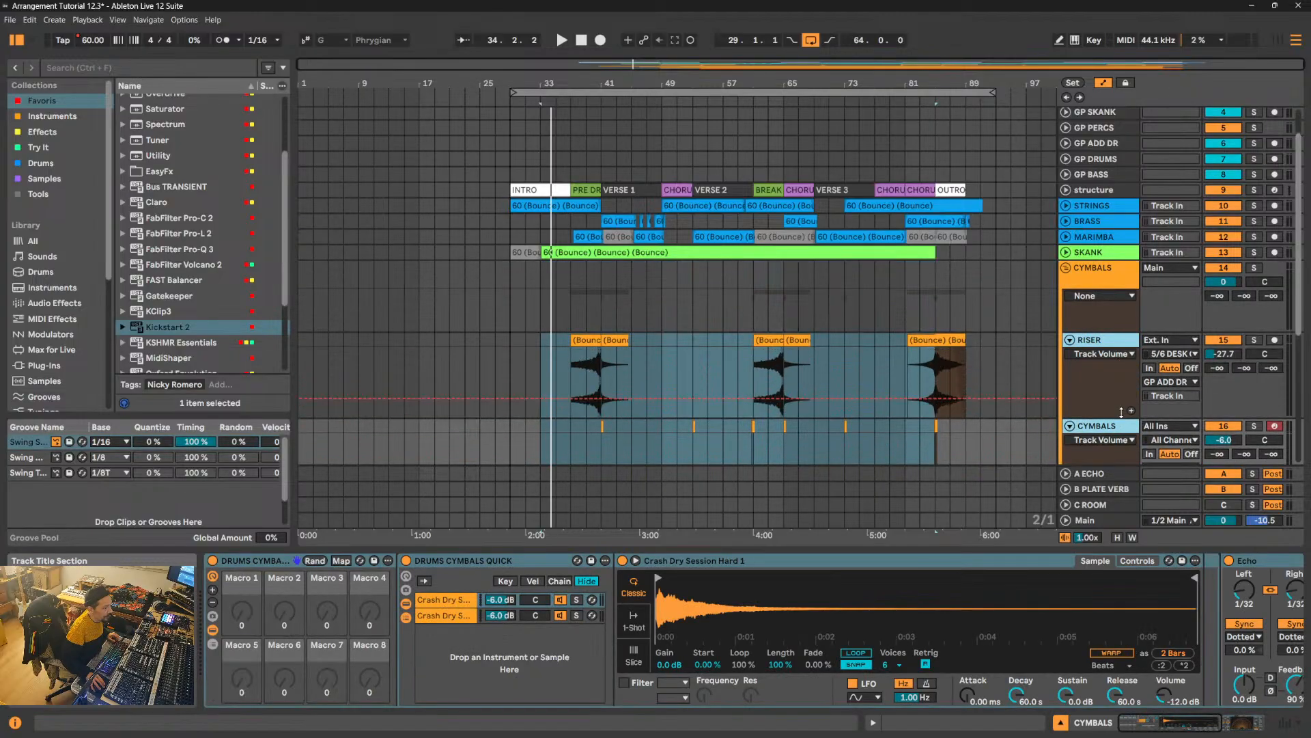
pyautogui.scroll(-2, 1101, 355)
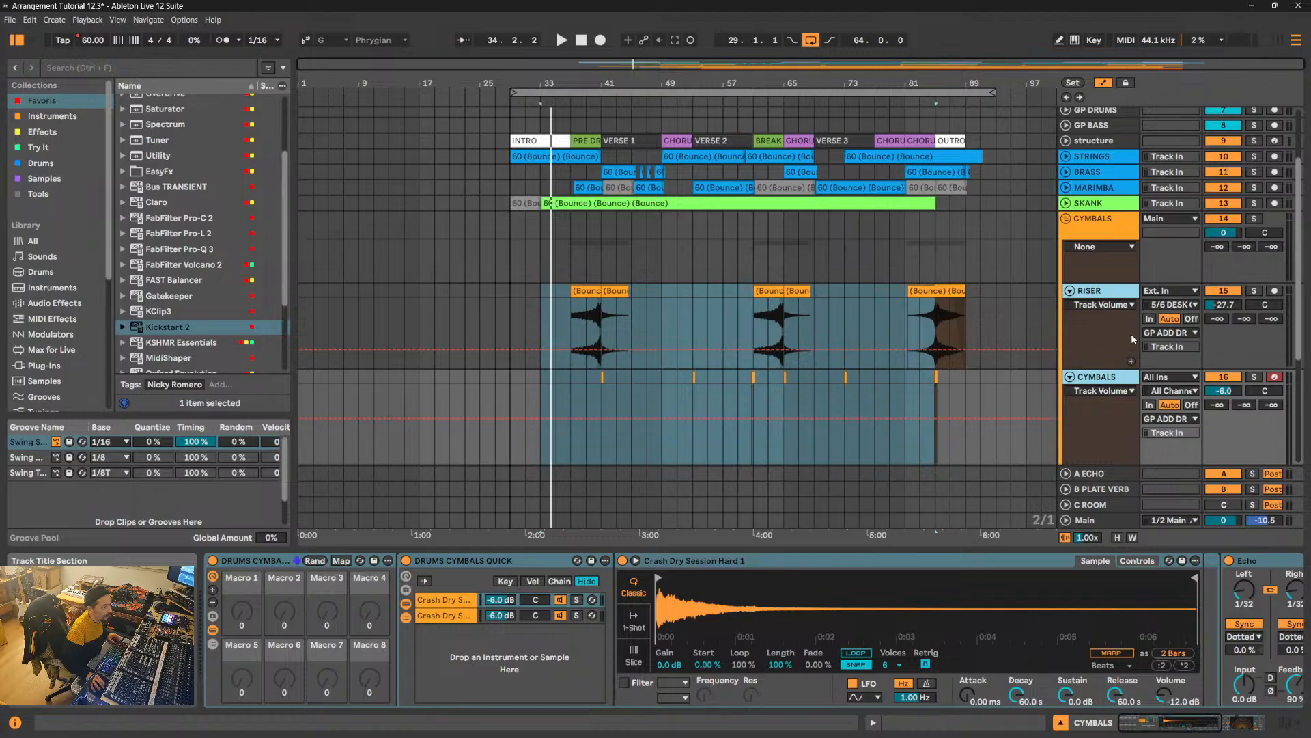
pyautogui.click(1102, 299)
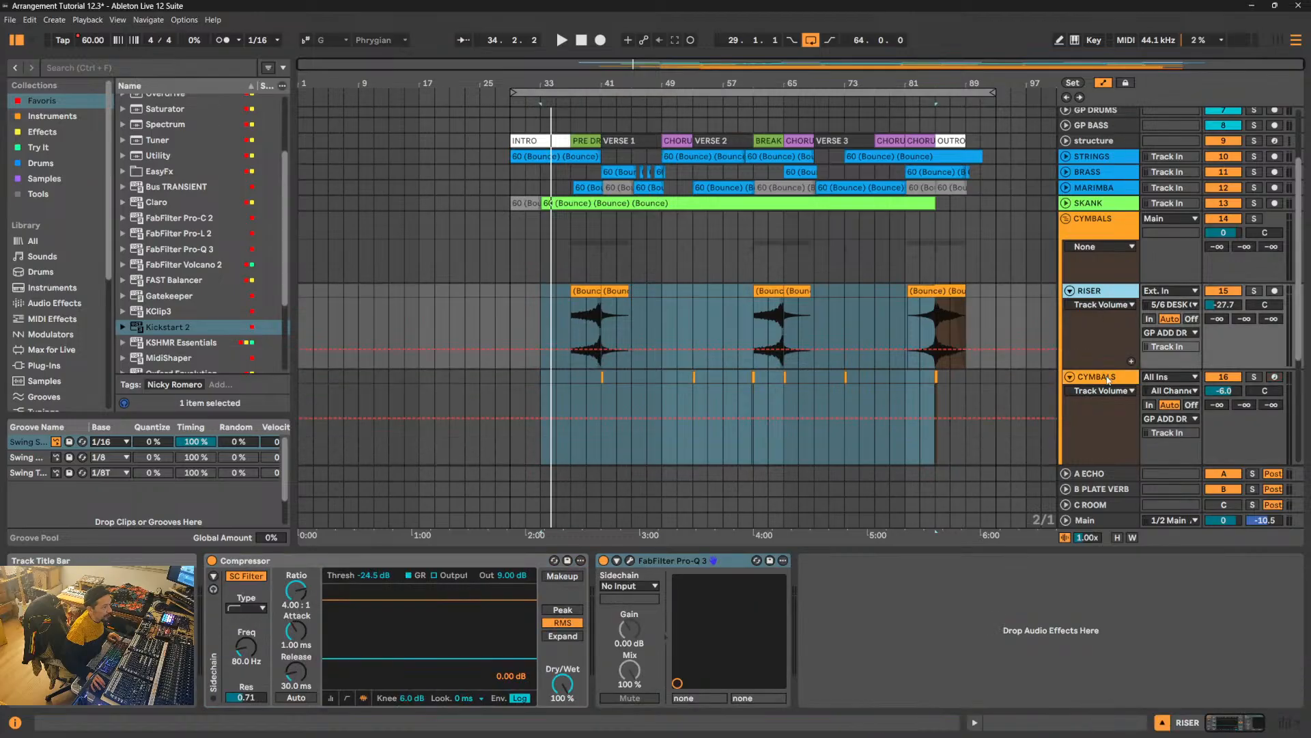
# - Rename the group track holding RISER and CYMBALS GP CYMBALS
pyautogui.click(1104, 223)
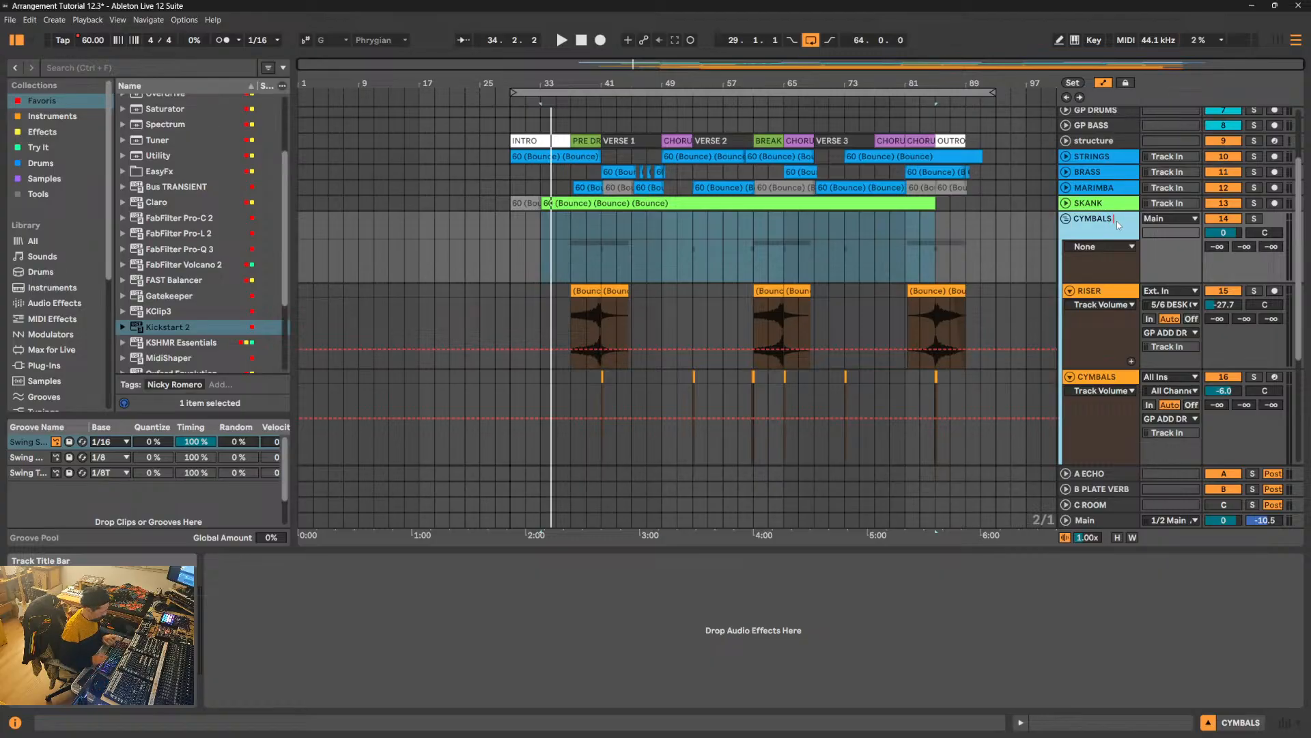
pyautogui.press('Home')
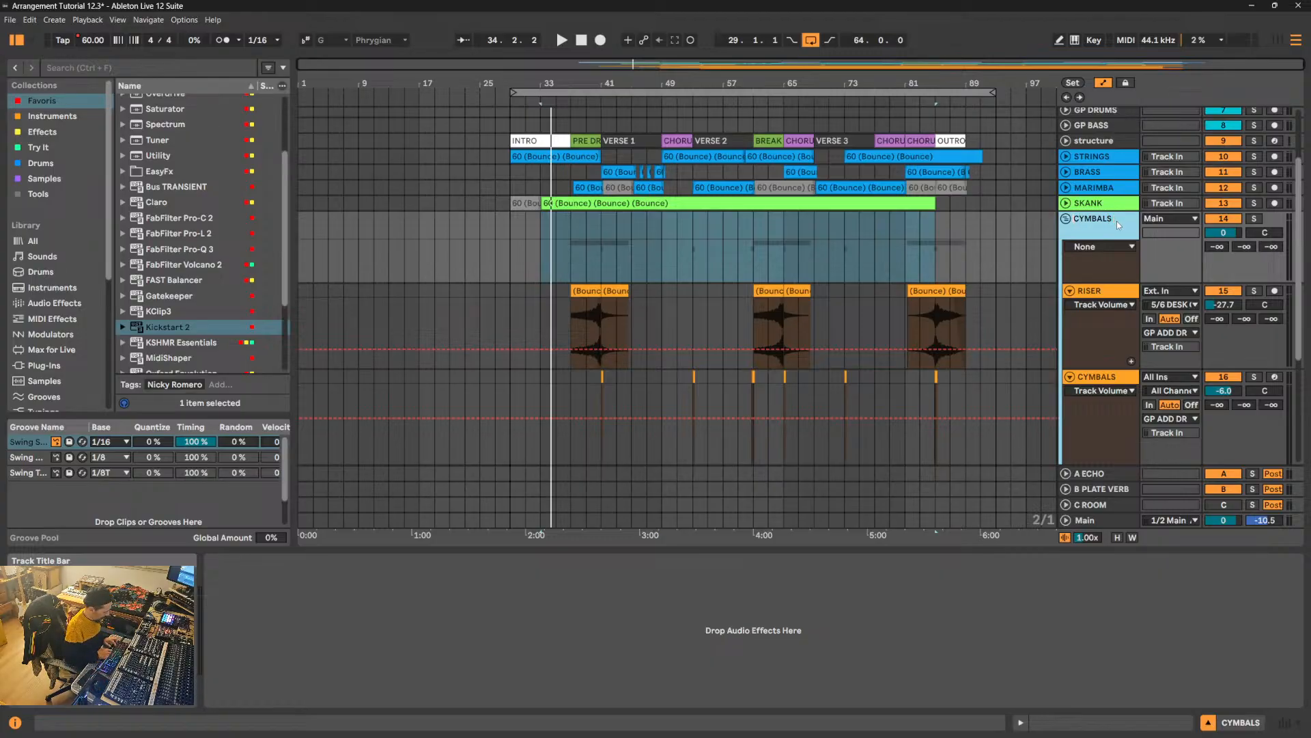
pyautogui.write('GP')
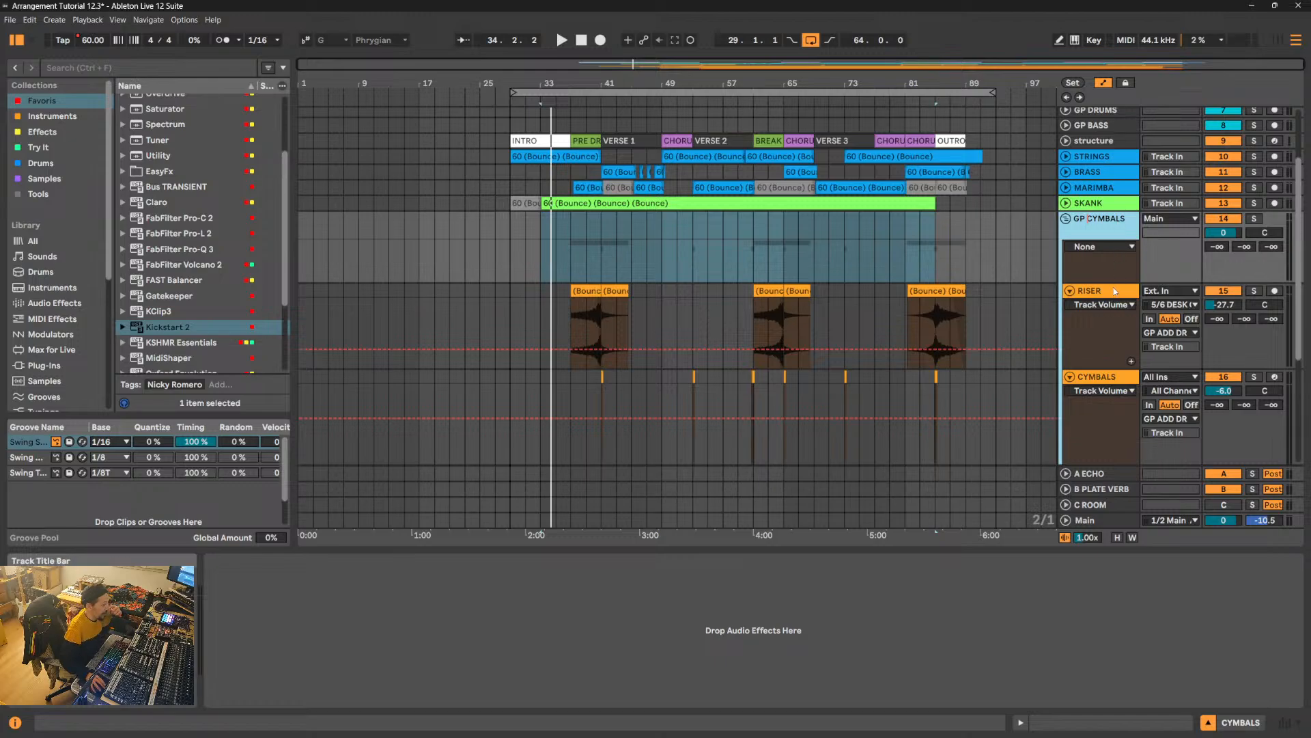
# - Try to route the outputs of the RISER and CYMBALS tracks together to the GP CYMBALS group
pyautogui.click(1115, 315)
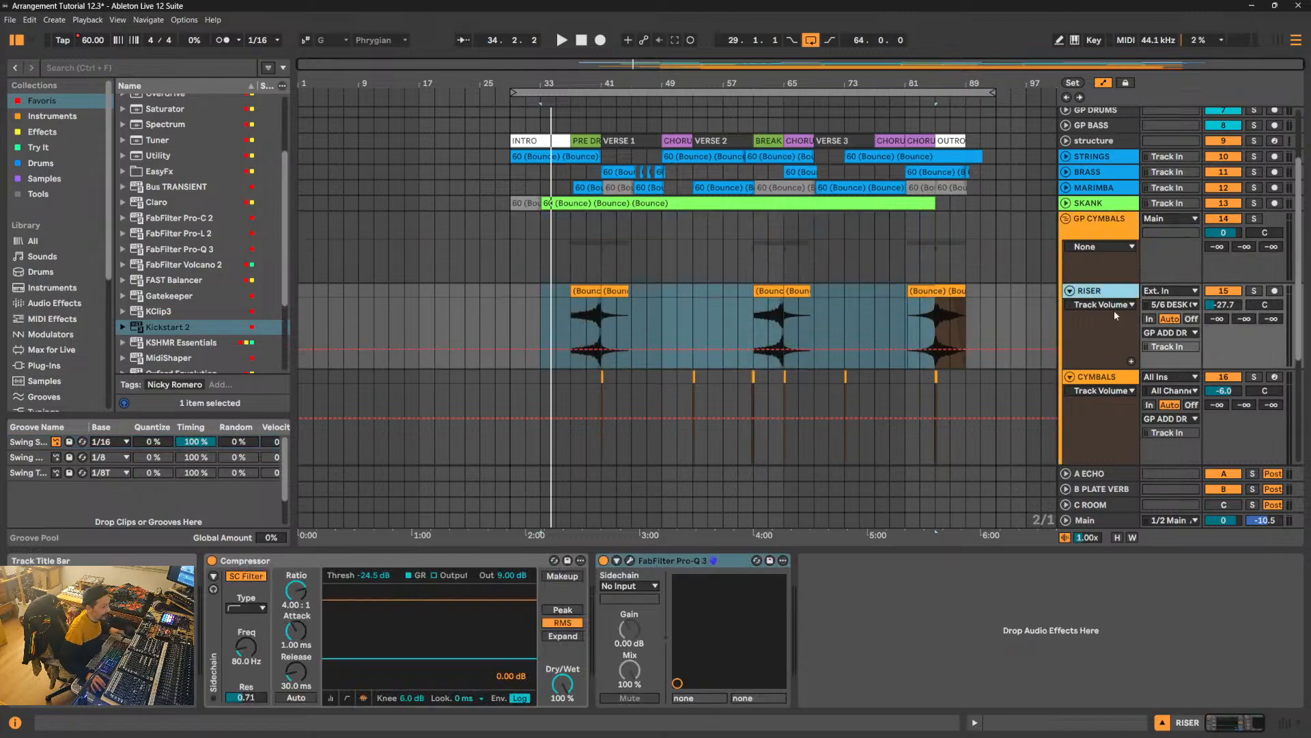
pyautogui.keyDown('shift'); pyautogui.click(1114, 378); pyautogui.keyUp('shift')
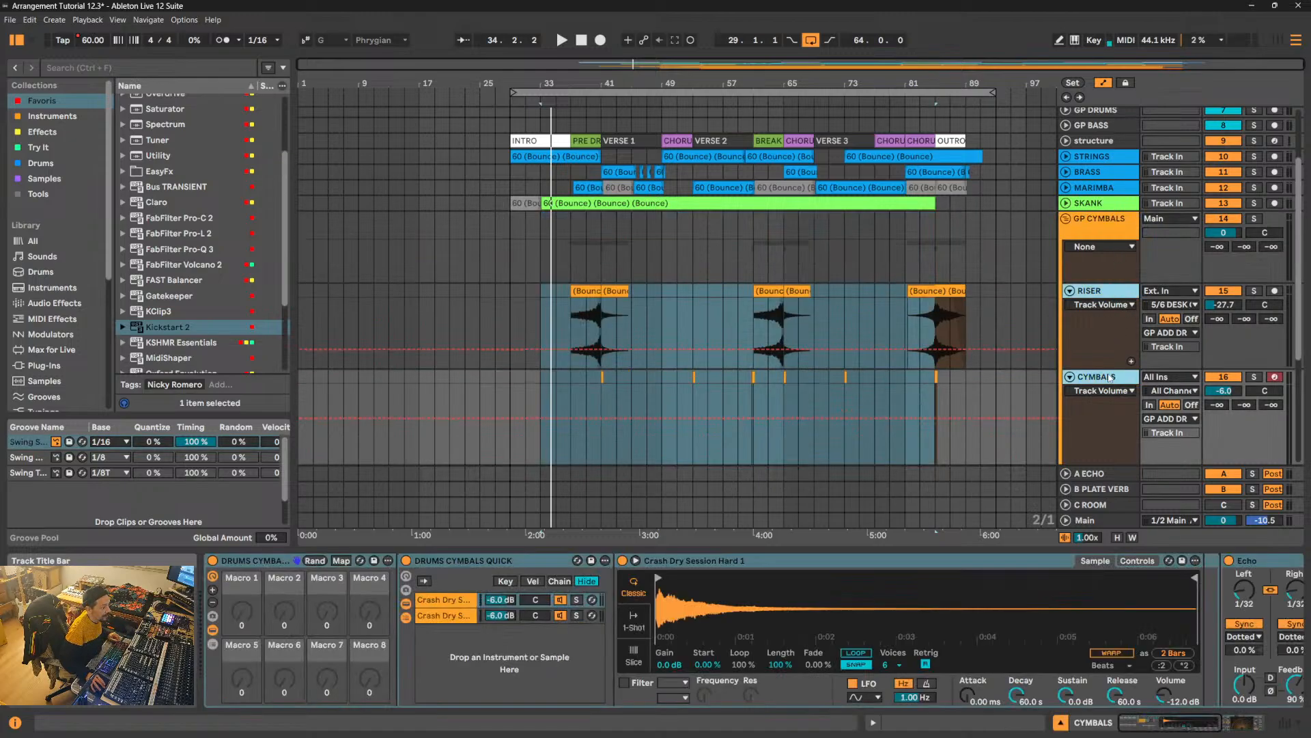
pyautogui.click(1182, 419)
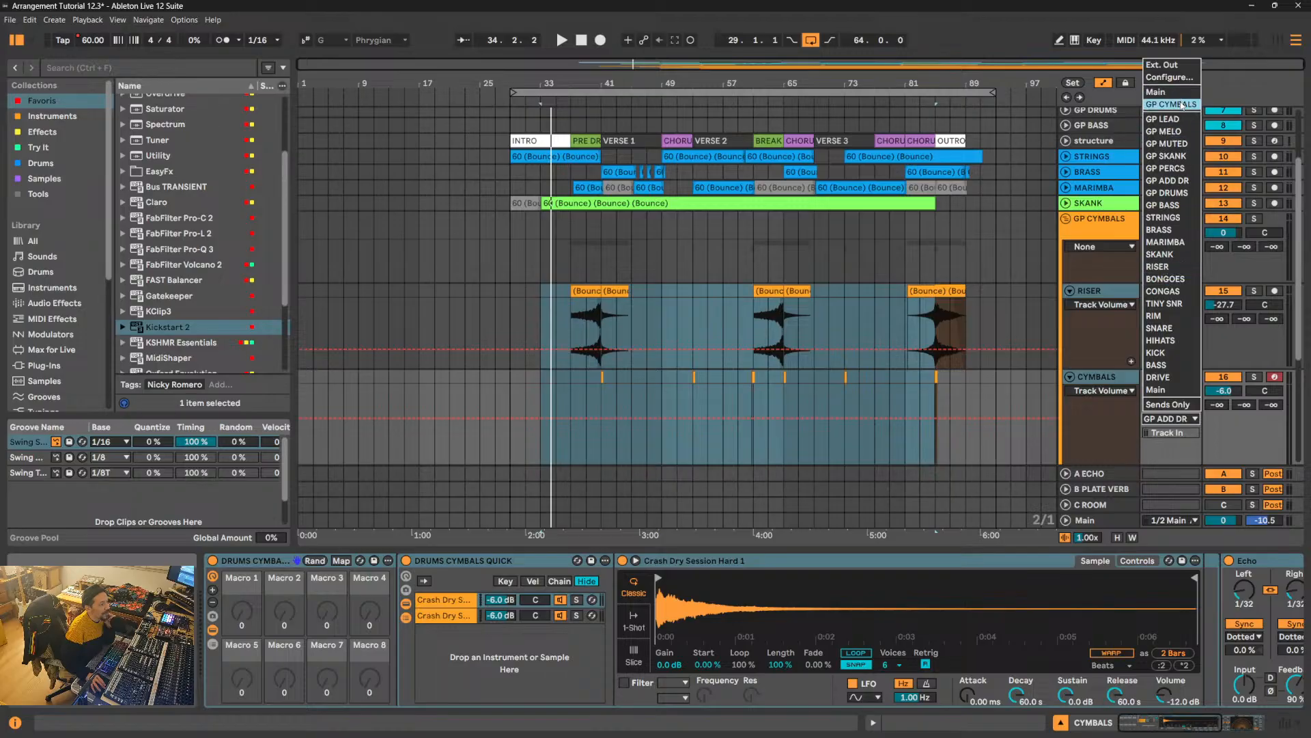
pyautogui.click(1155, 92)
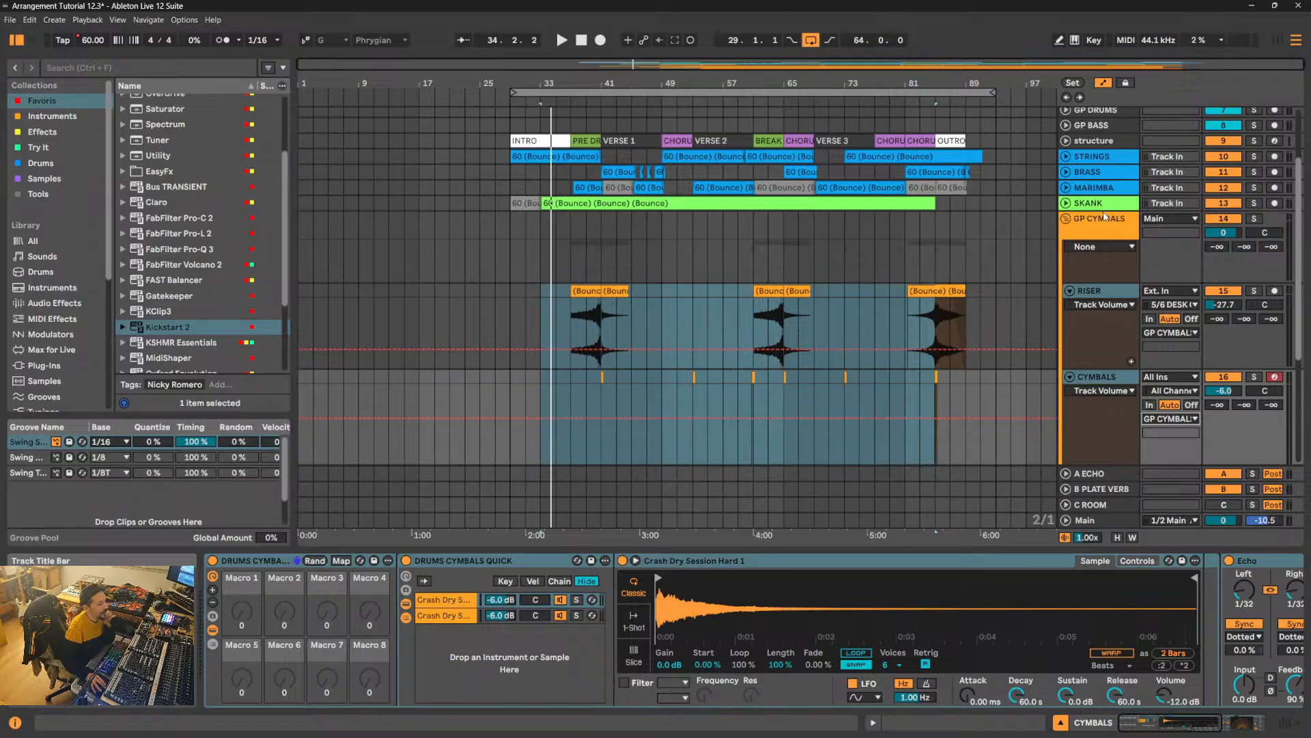
# - Check the effect devices on the GP PERCS, GP ADD DR and GP DRUMS tracks
pyautogui.scroll(3, 1104, 216)
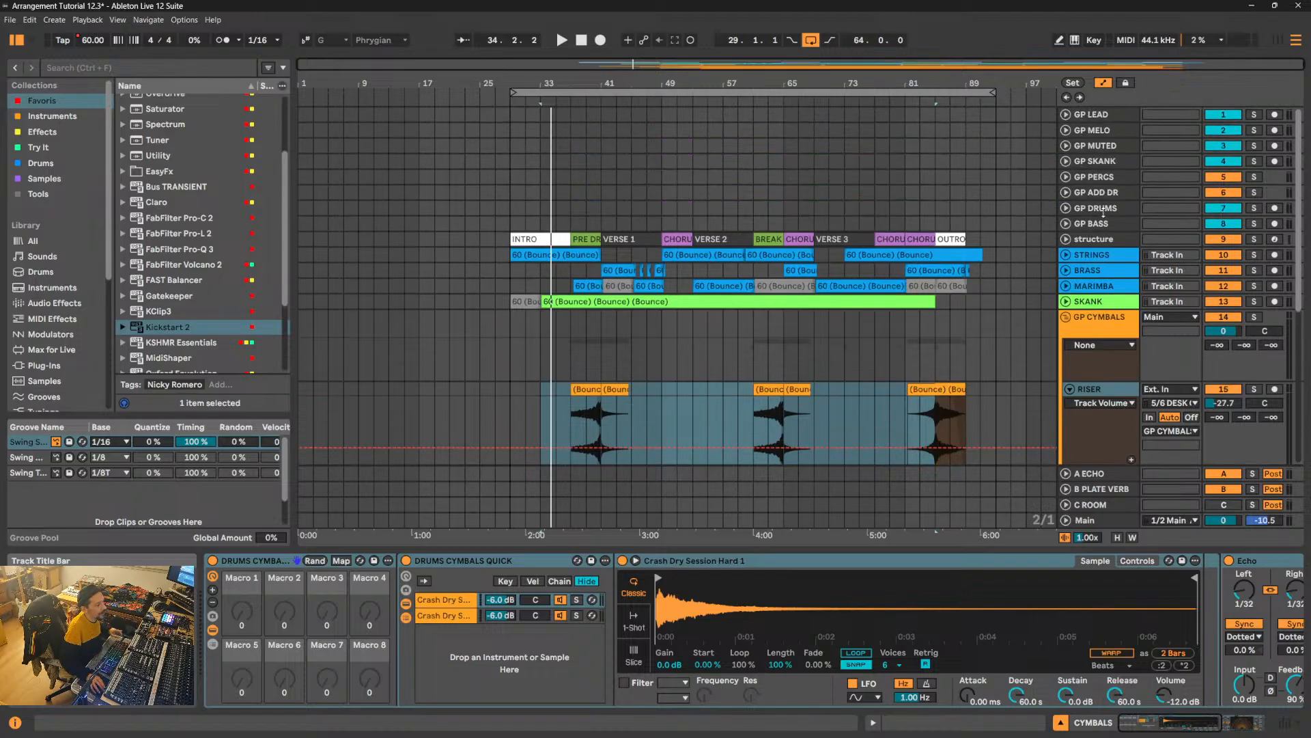
pyautogui.click(1114, 179)
pyautogui.click(1112, 194)
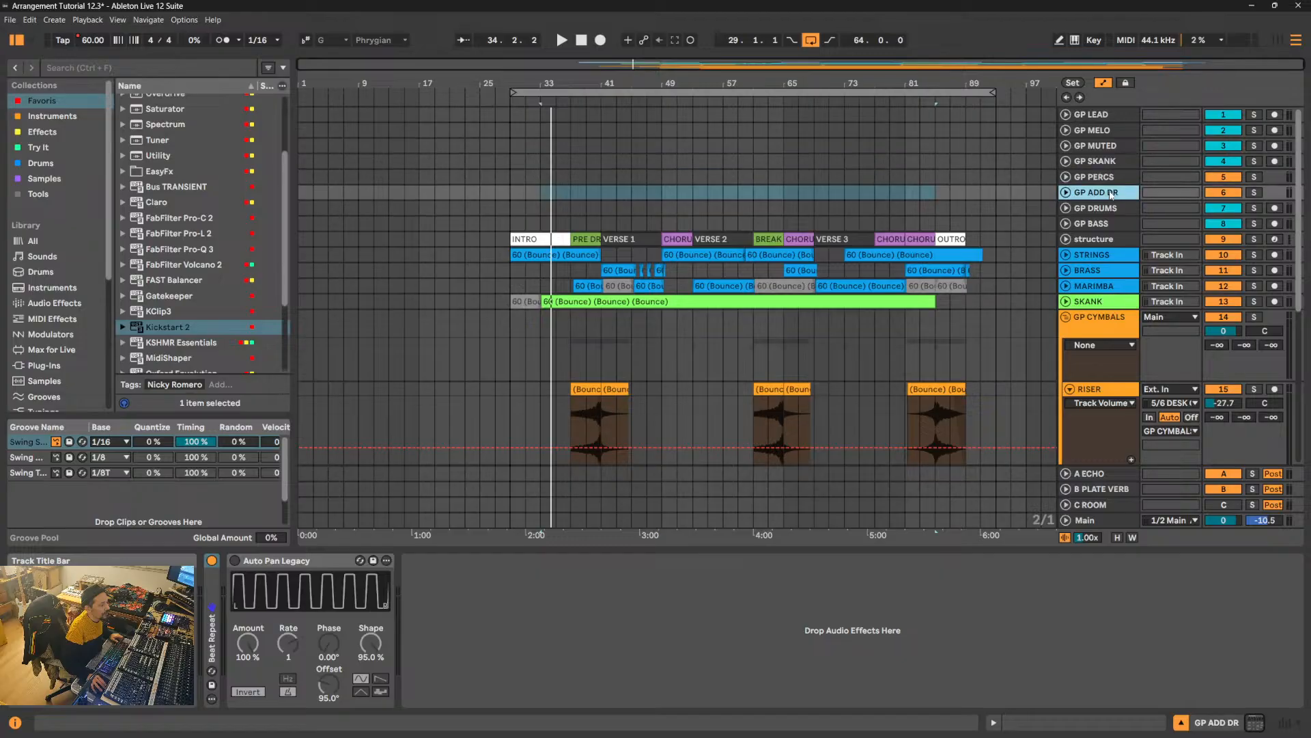
pyautogui.click(1112, 209)
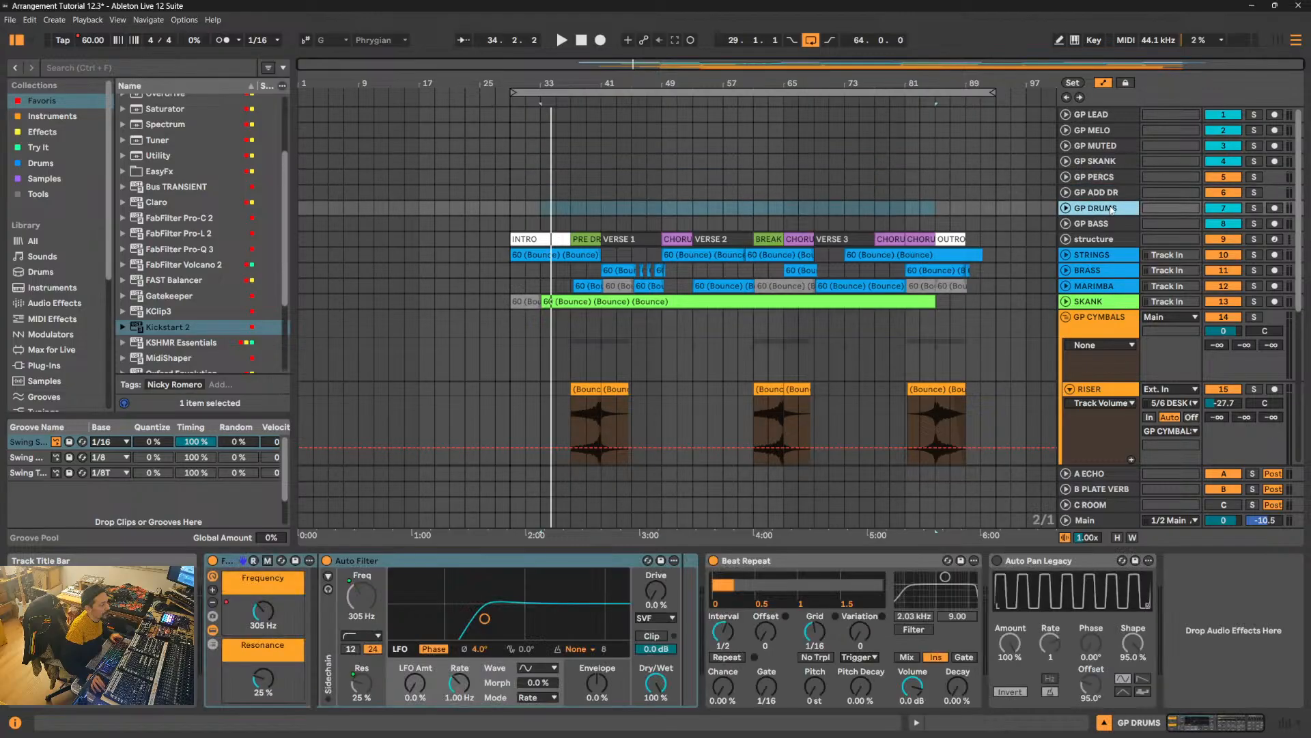
pyautogui.scroll(-5, 1112, 209)
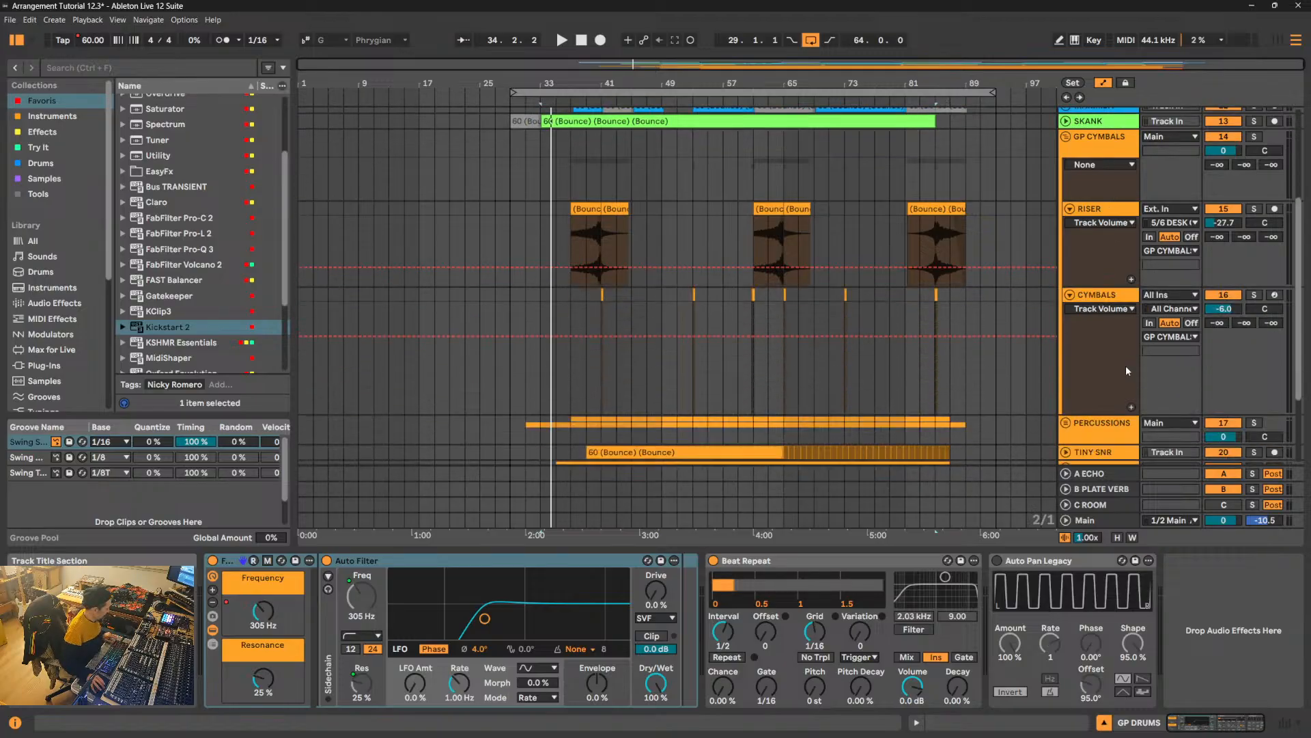
# - Undo the output routing change on RISER and CYMBALS, and recheck the devices on the GP ADD DR track
pyautogui.hotkey('ctrl', 'z')
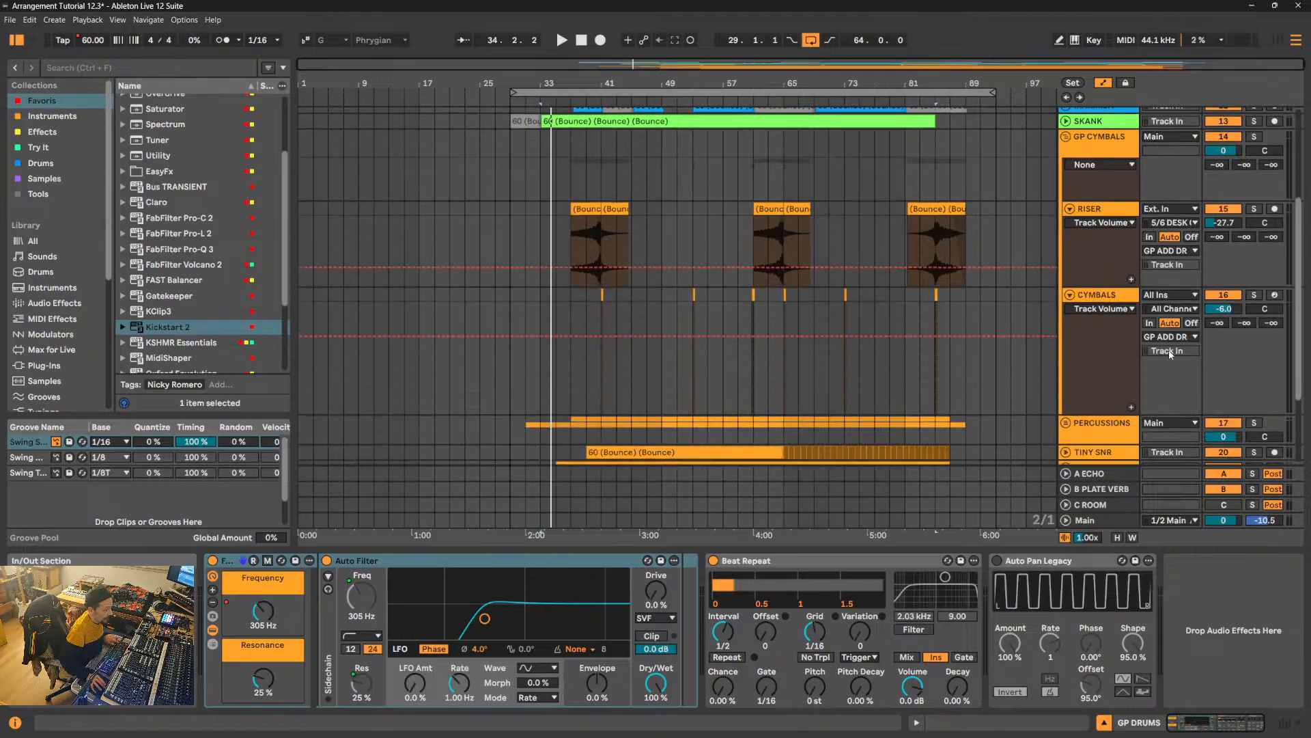
pyautogui.scroll(-1, 1175, 338)
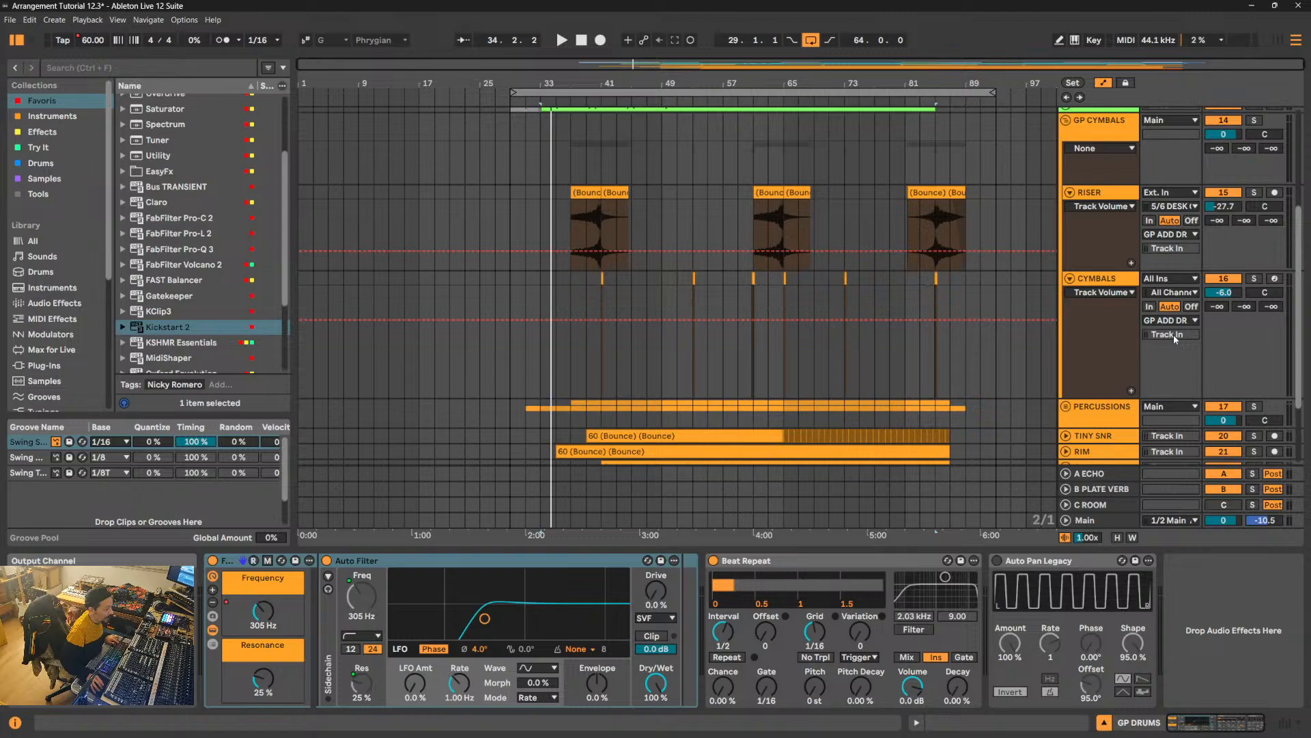
pyautogui.scroll(6, 1173, 335)
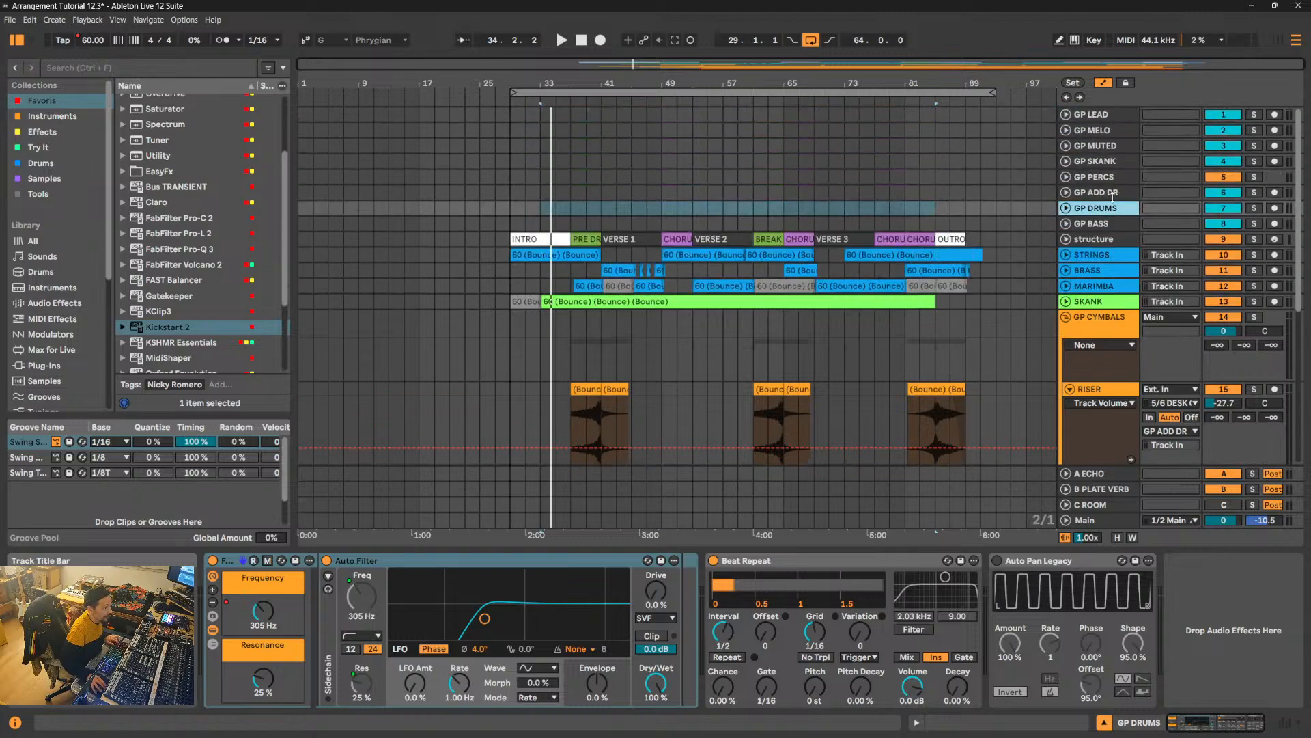
pyautogui.click(1115, 197)
pyautogui.scroll(-4, 1119, 255)
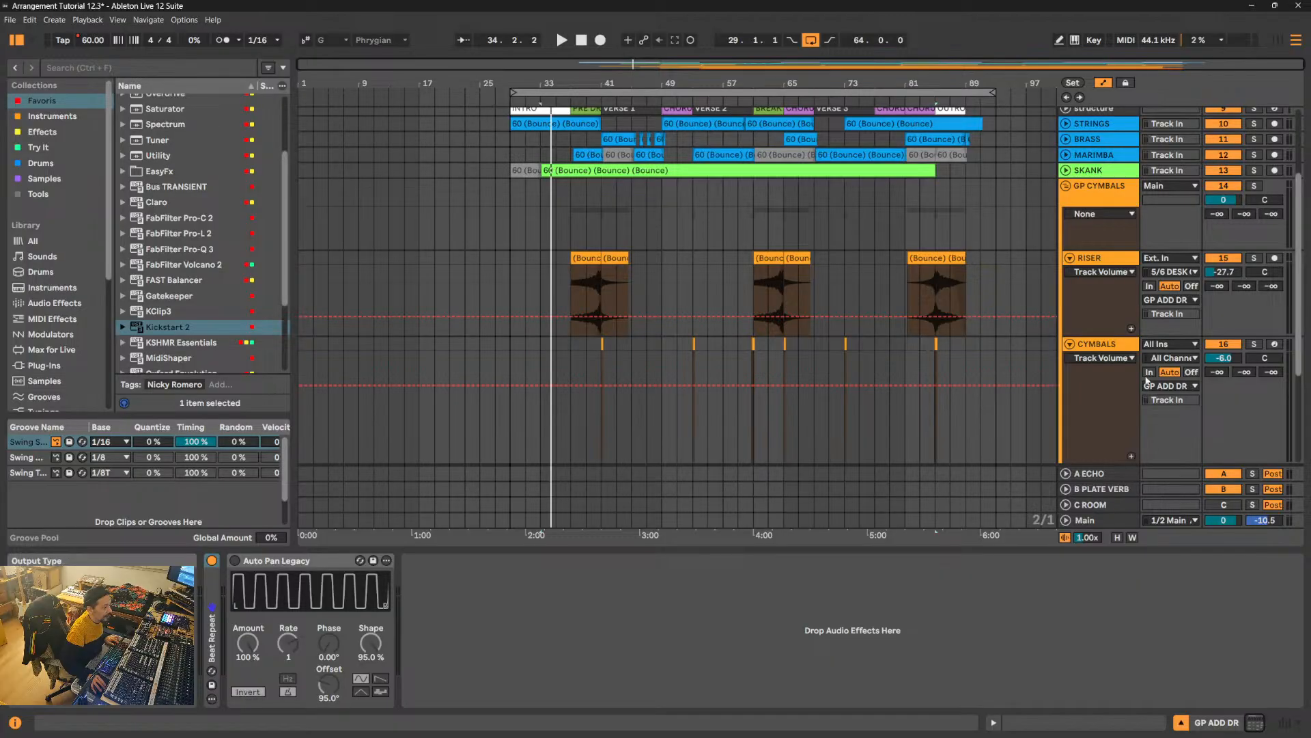
# - Route the outputs of both the CYMBALS and RISER tracks to the GP CYMBALS group
pyautogui.click(1098, 343)
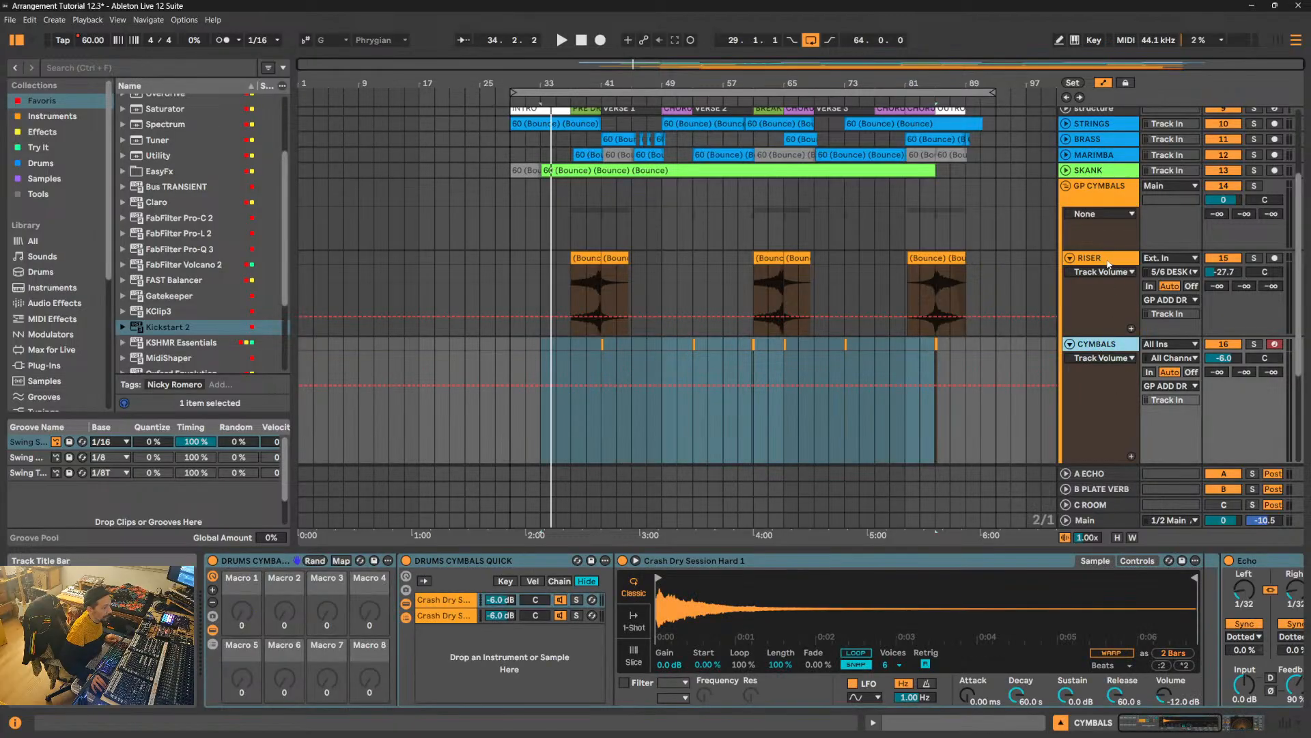
pyautogui.click(1108, 265)
pyautogui.click(1184, 386)
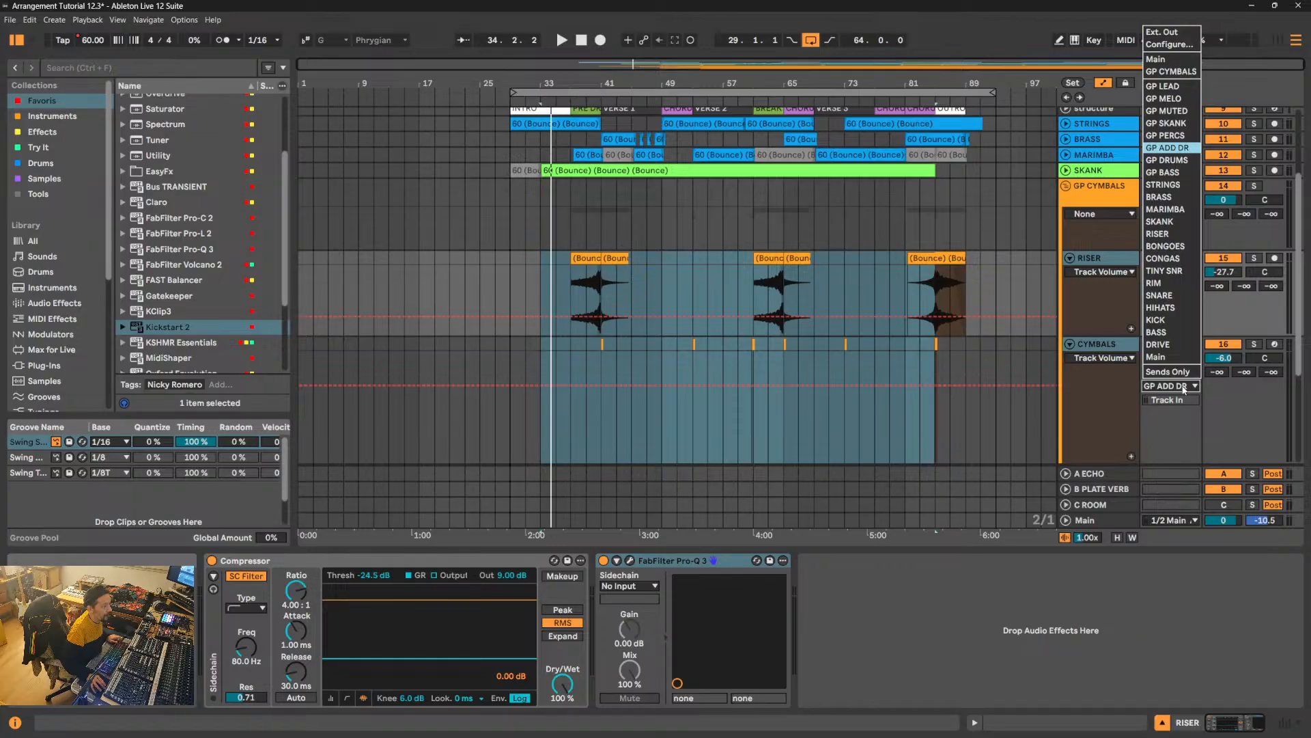
pyautogui.click(1171, 71)
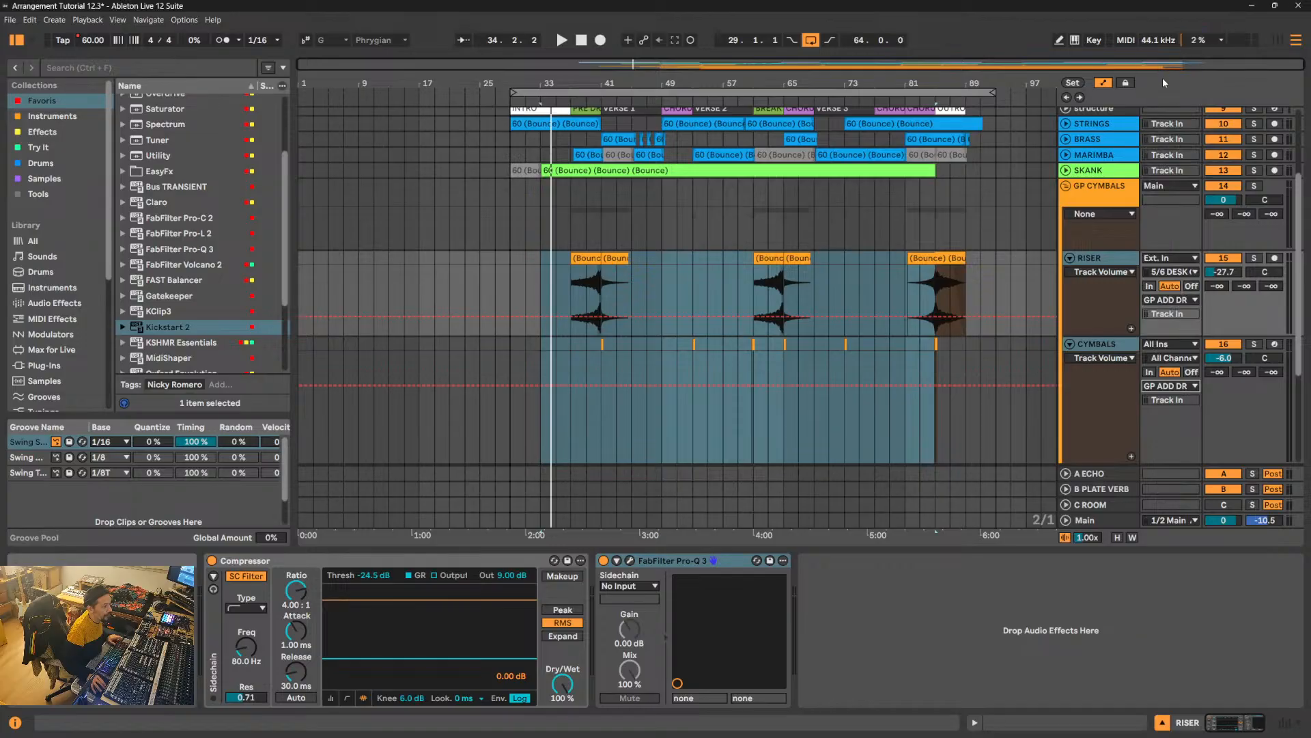
# - Fold the RISER and CYMBALS tracks, then collapse the GP CYMBALS group
pyautogui.click(1070, 259)
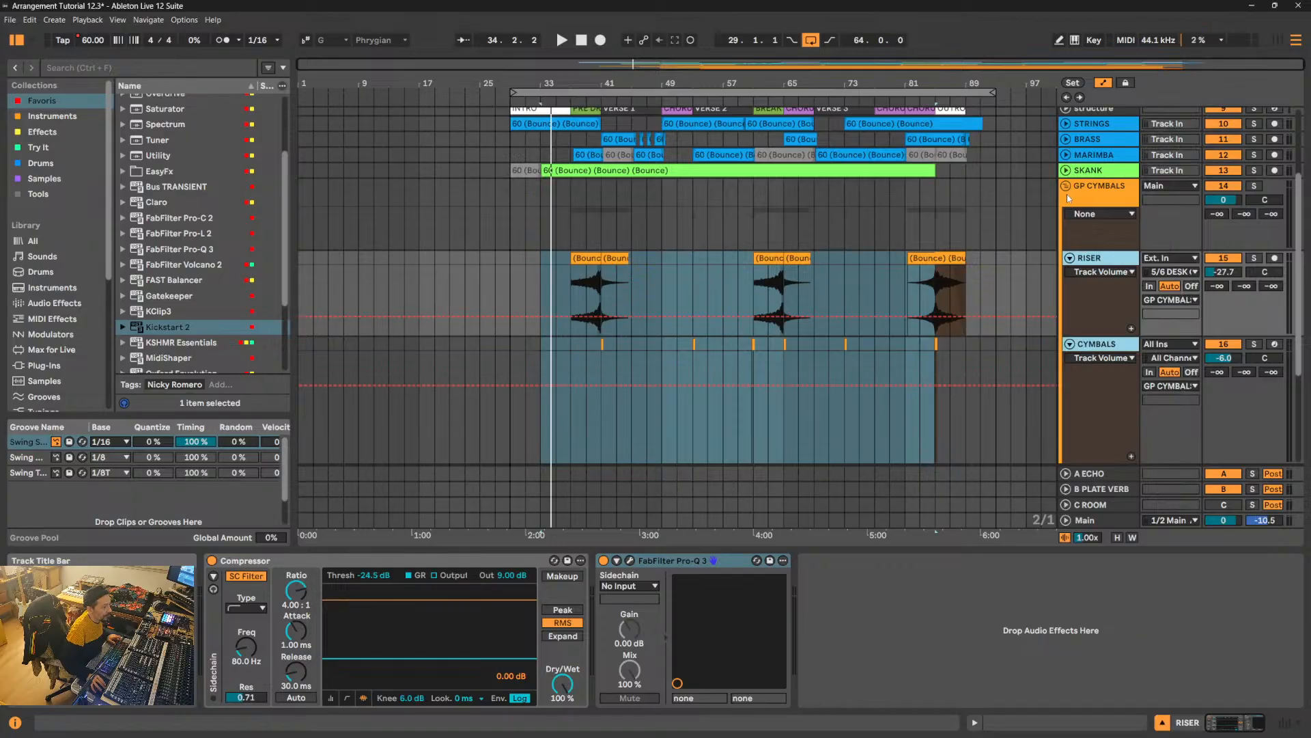
pyautogui.click(1110, 259)
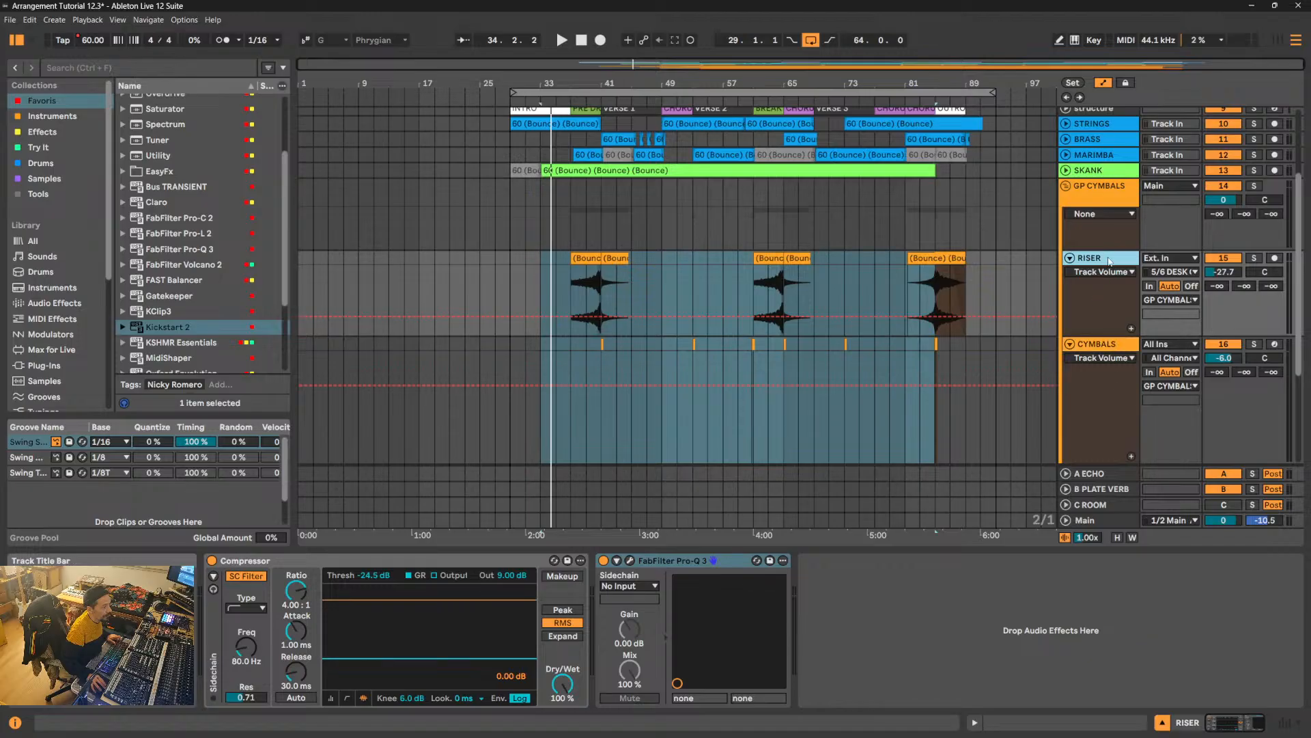
pyautogui.click(1069, 259)
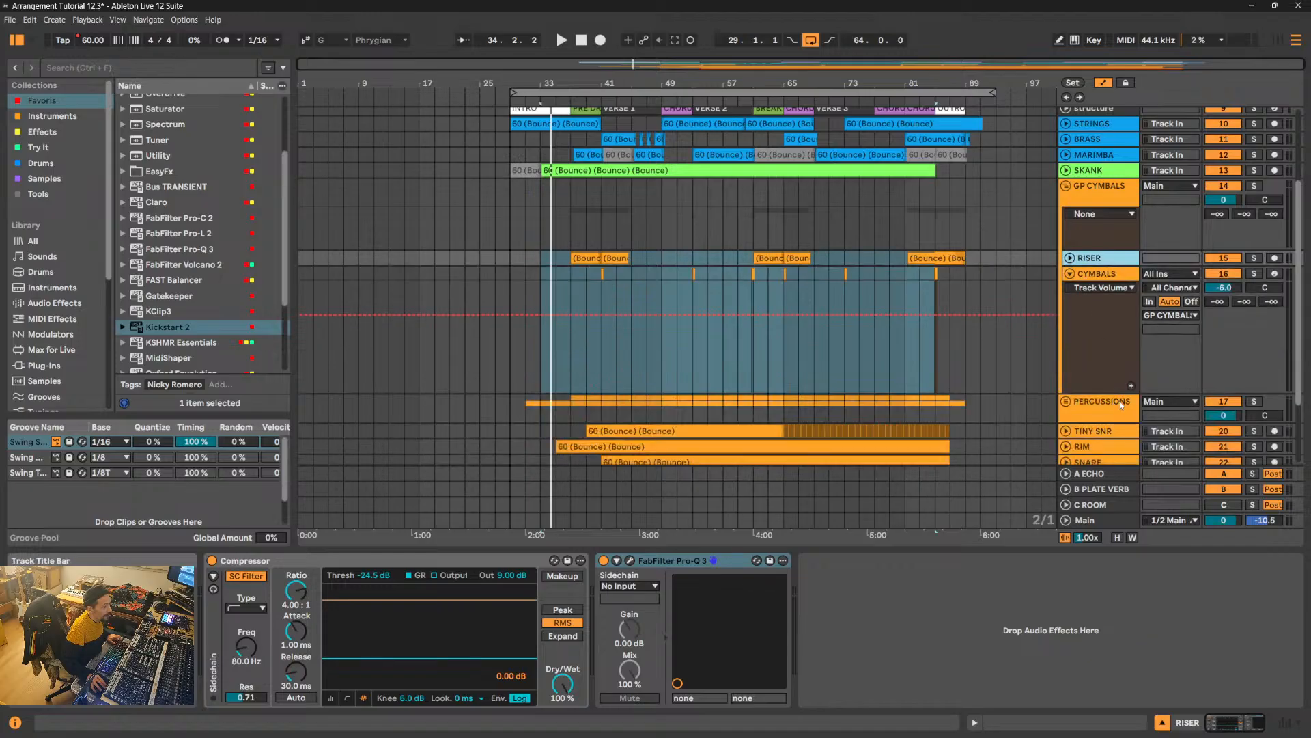
pyautogui.moveTo(1115, 393); pyautogui.dragTo(1115, 308)
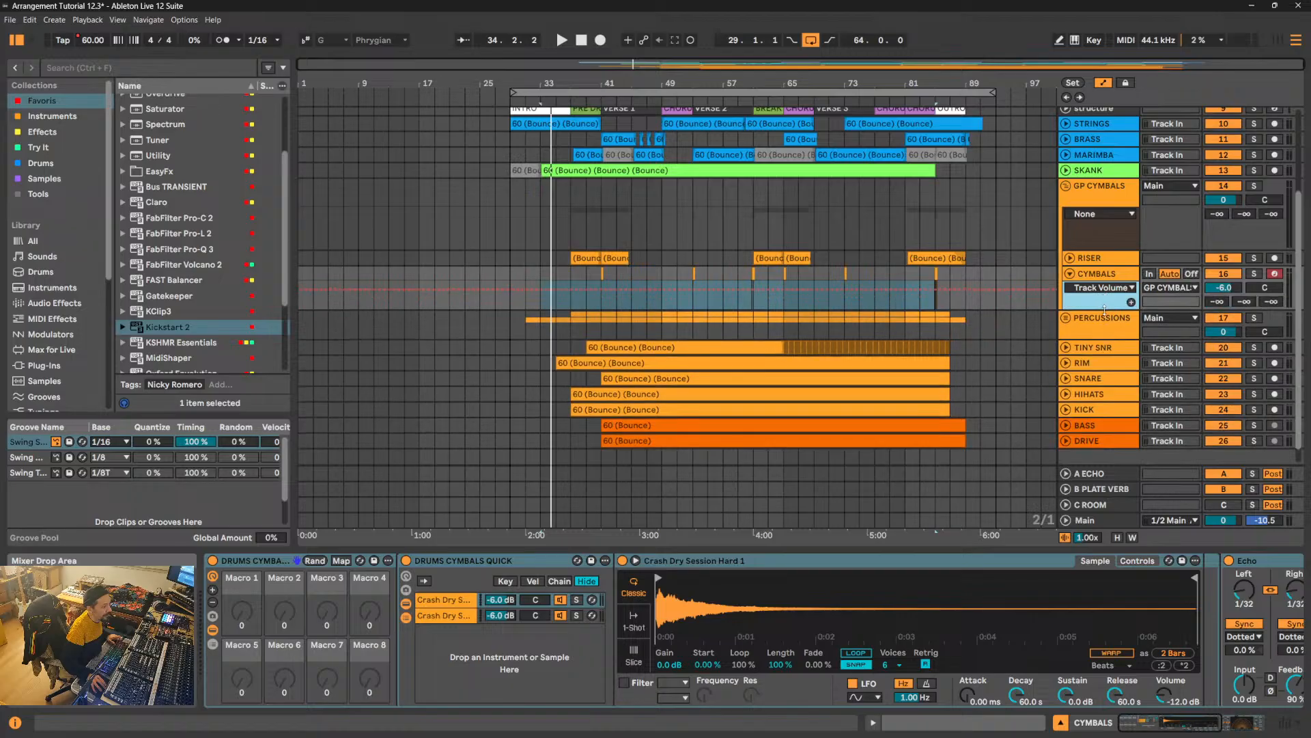
pyautogui.click(1069, 273)
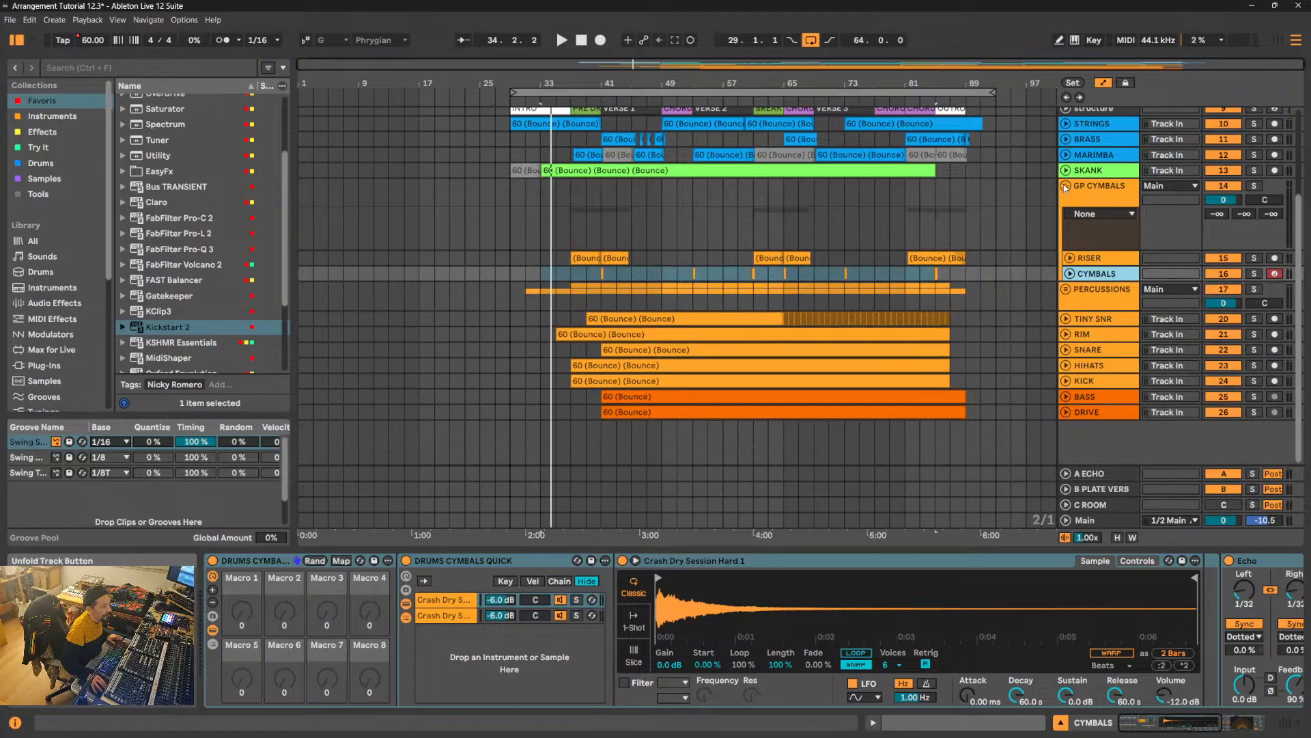
pyautogui.click(1065, 187)
# - Unfold the TINY SNR track and change its audio output from GP DRUMS to Main
pyautogui.scroll(3, 1106, 289)
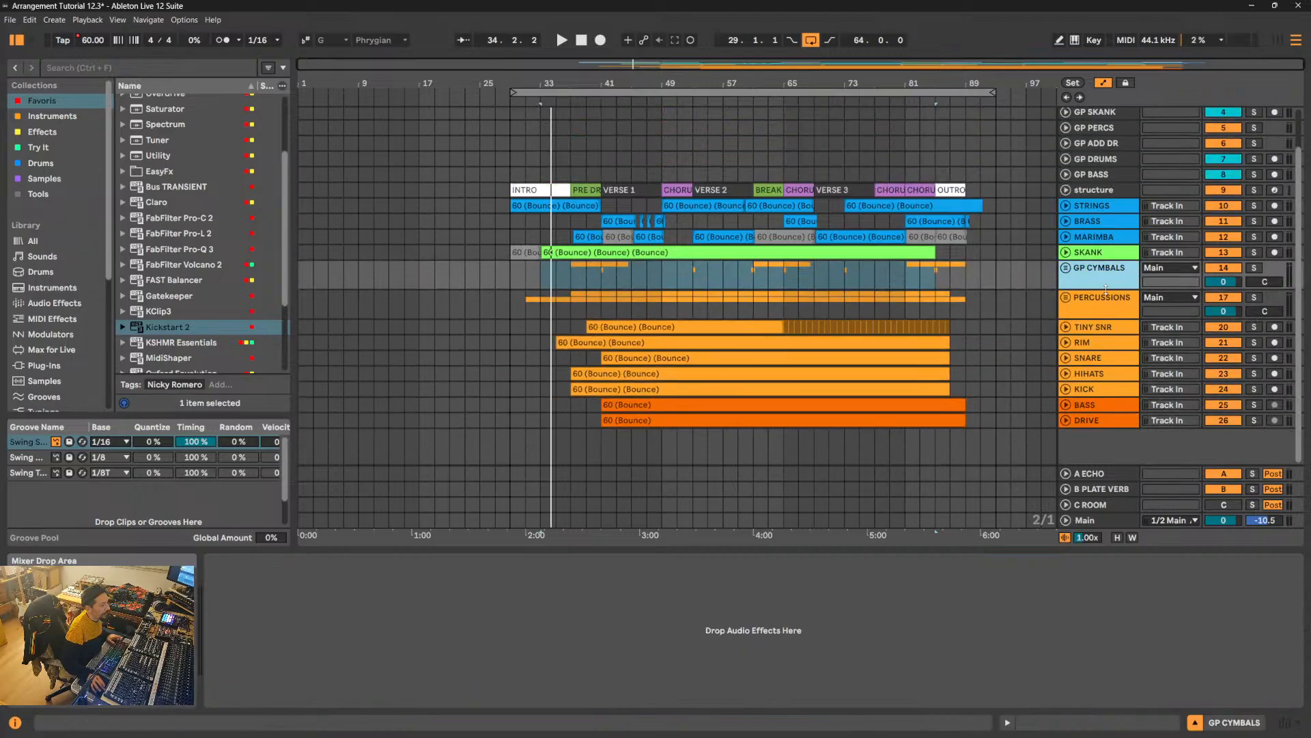
pyautogui.click(1105, 327)
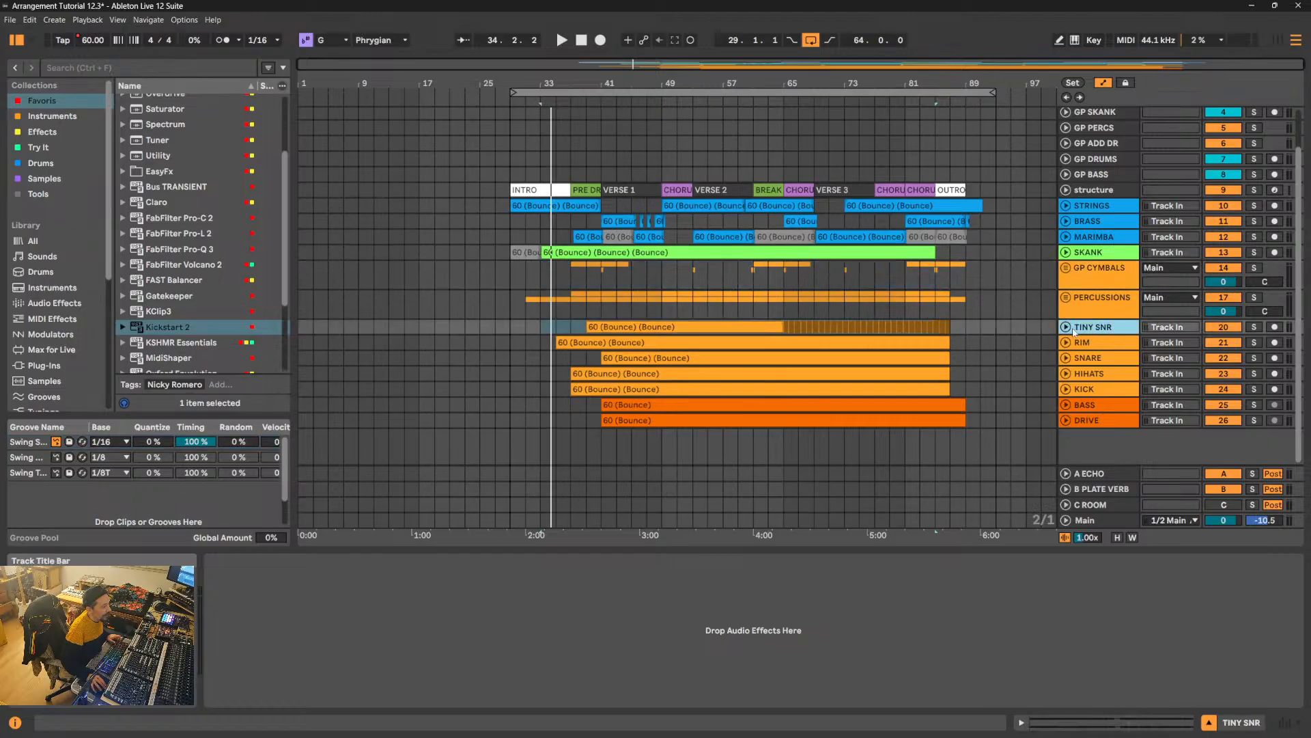
pyautogui.click(1066, 328)
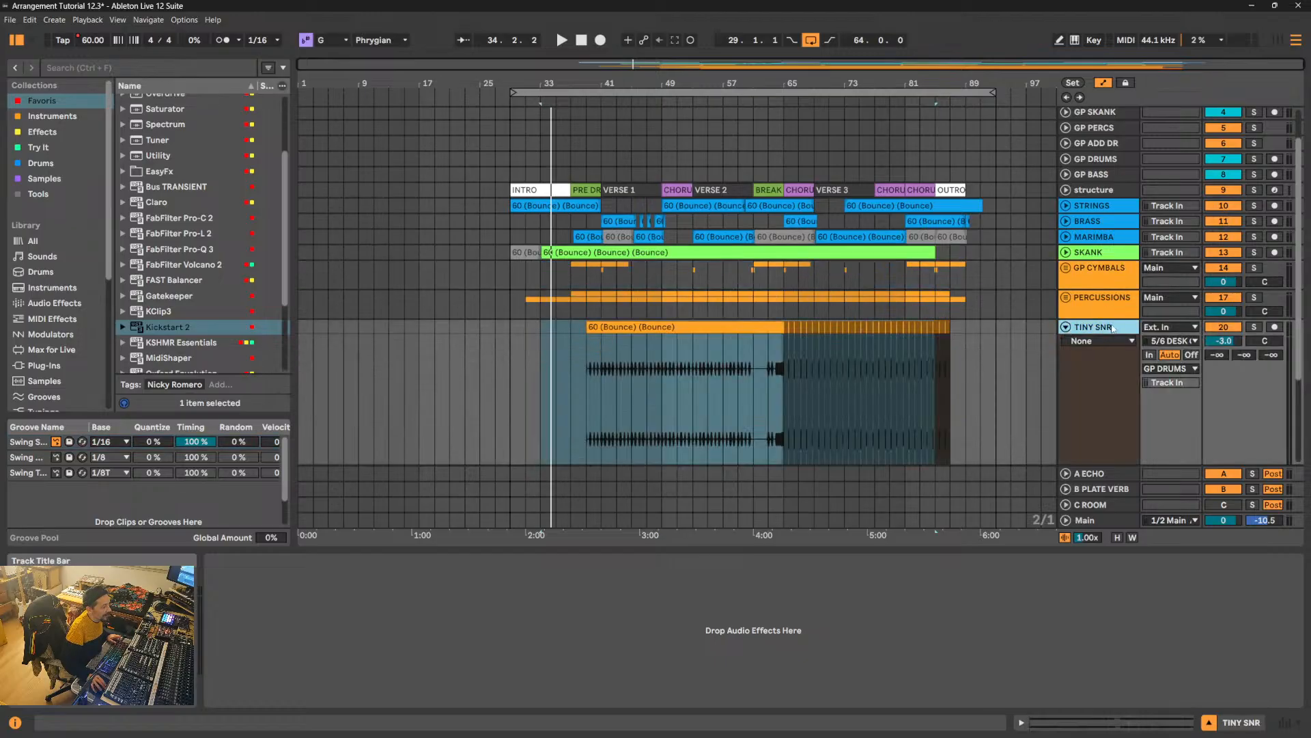
pyautogui.click(1170, 369)
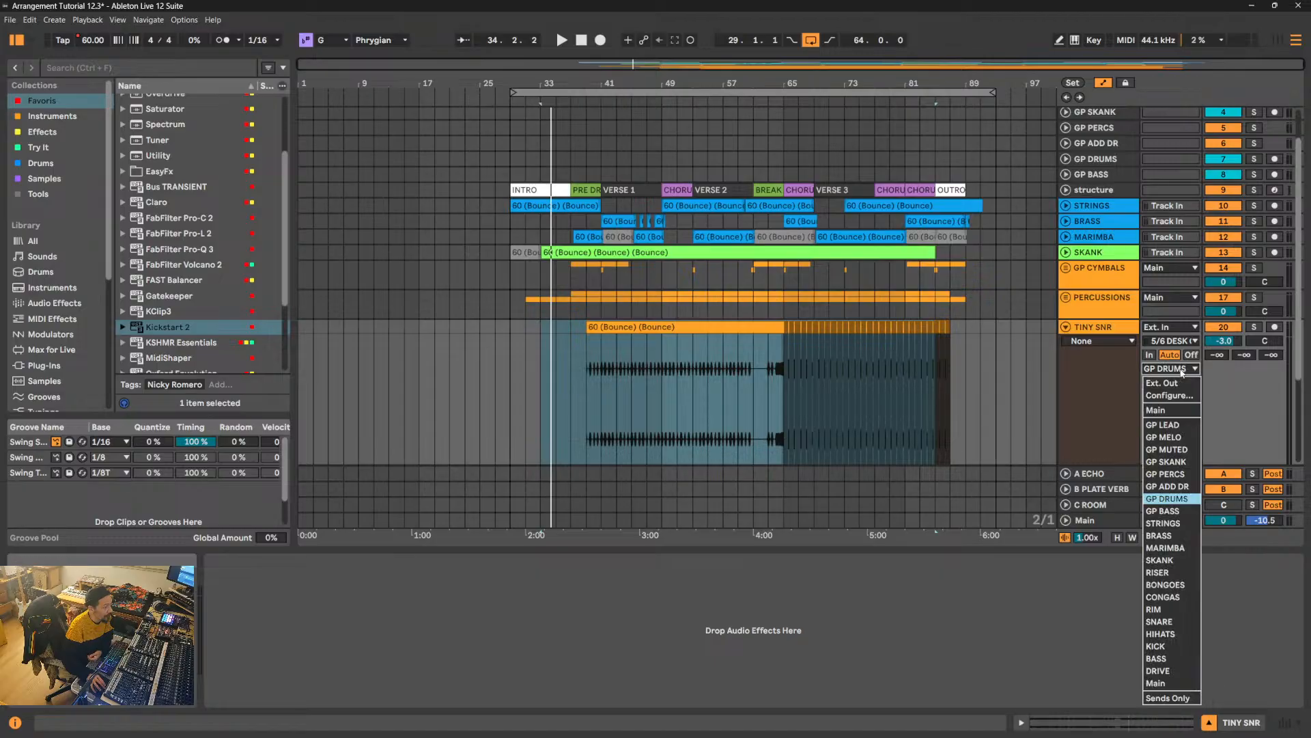
pyautogui.click(1183, 411)
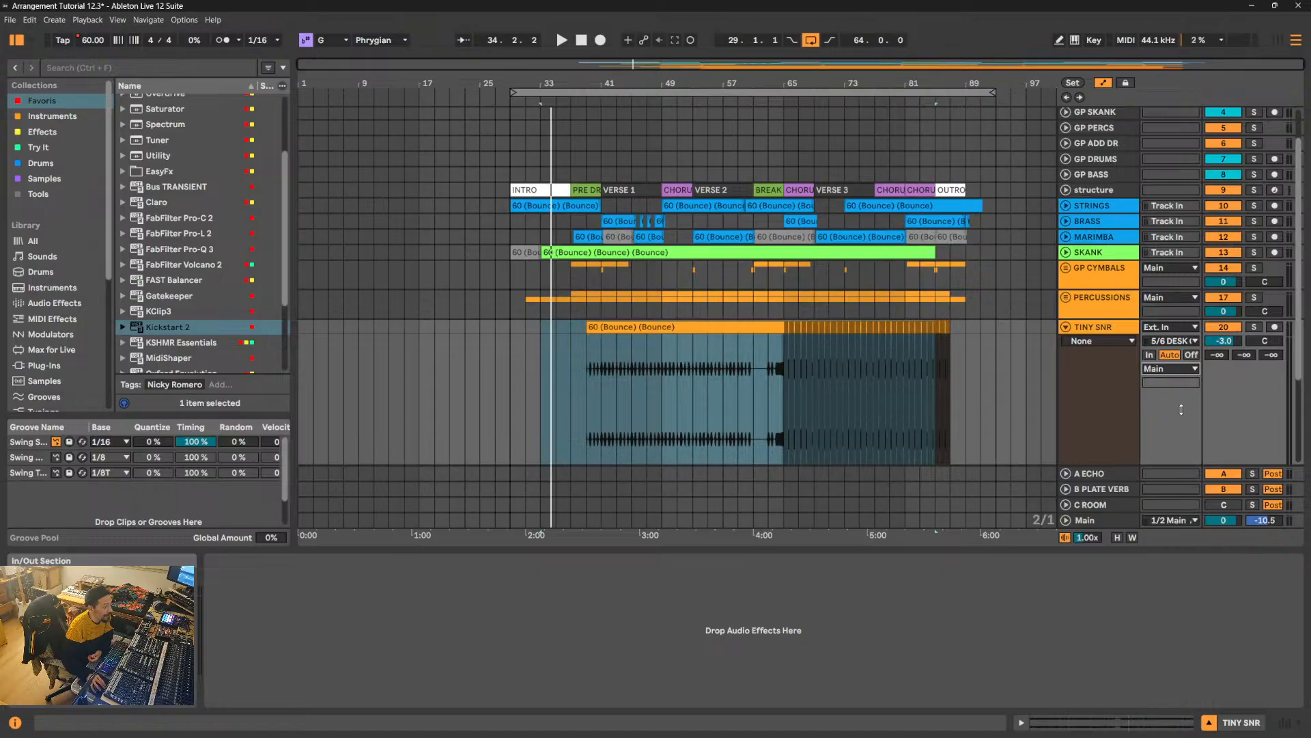
pyautogui.click(1103, 330)
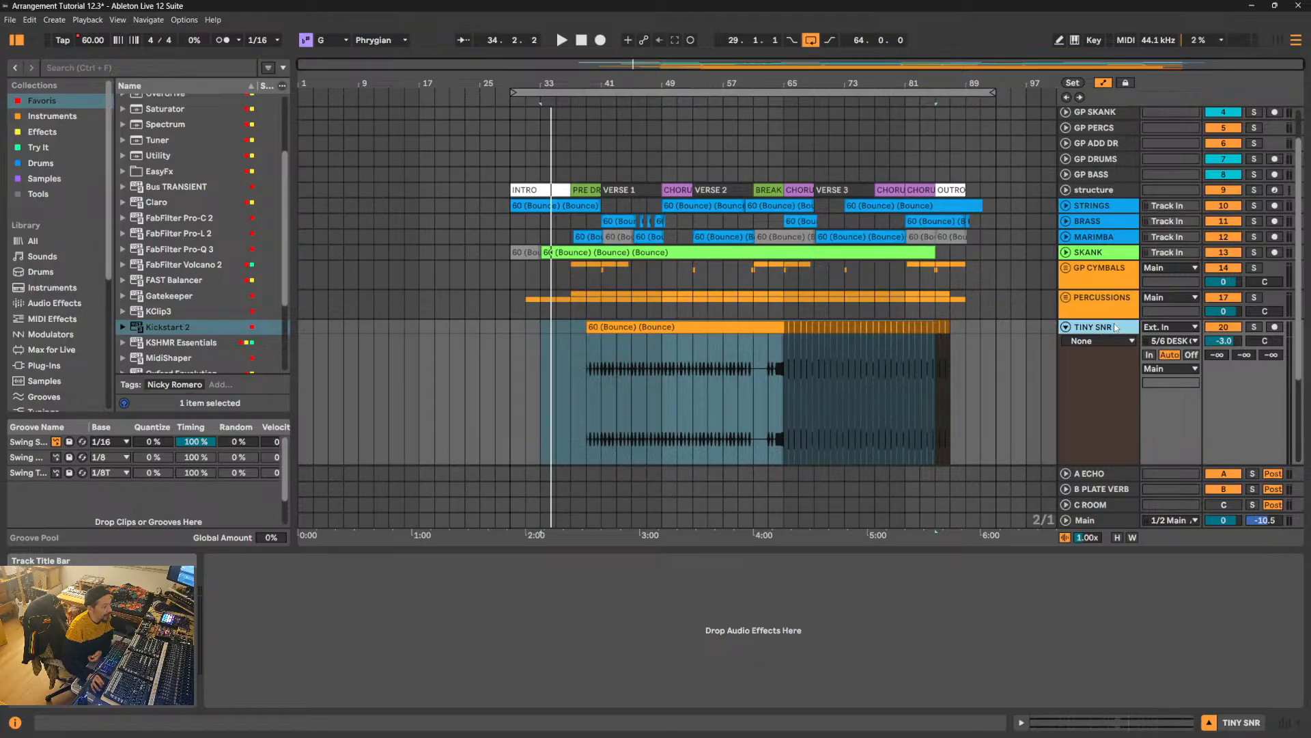
# - Copy the FILTER rack with its Auto Filter from the GP DRUMS track and paste it onto the TINY SNR track
pyautogui.scroll(3, 1114, 199)
pyautogui.click(1106, 214)
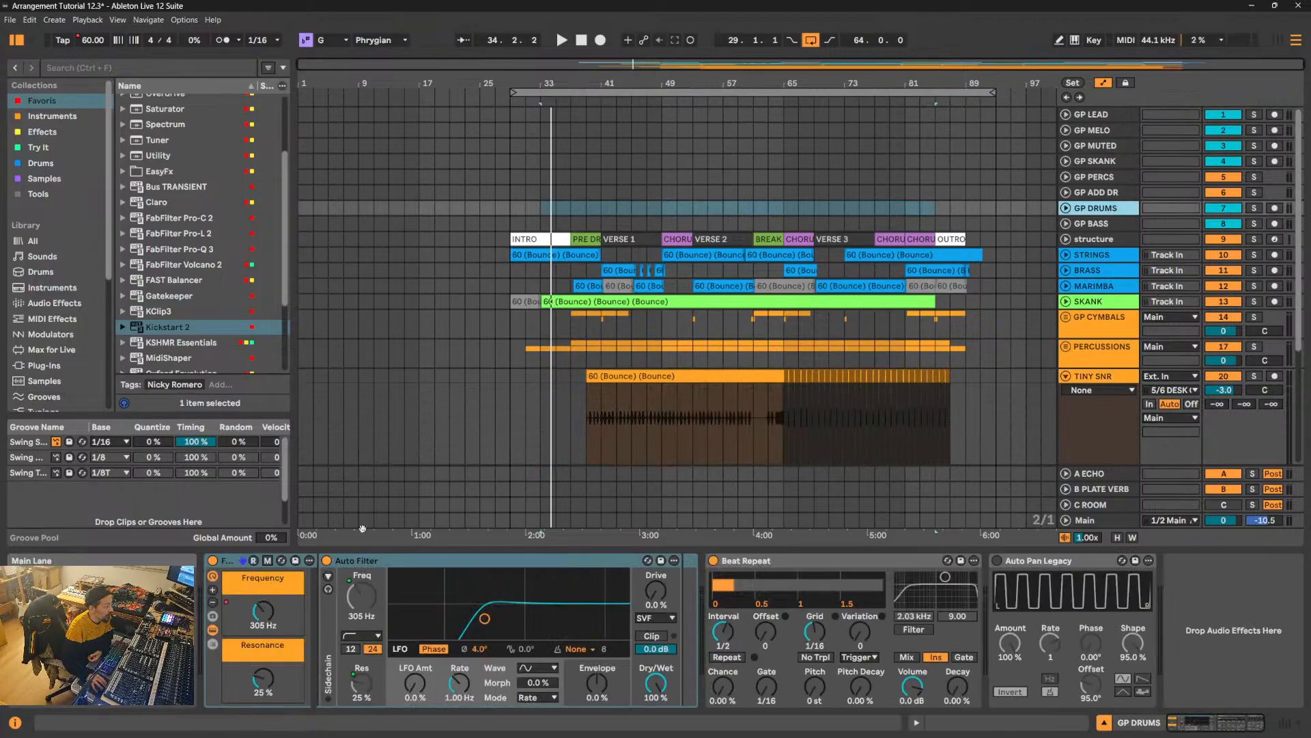
pyautogui.rightClick(232, 562)
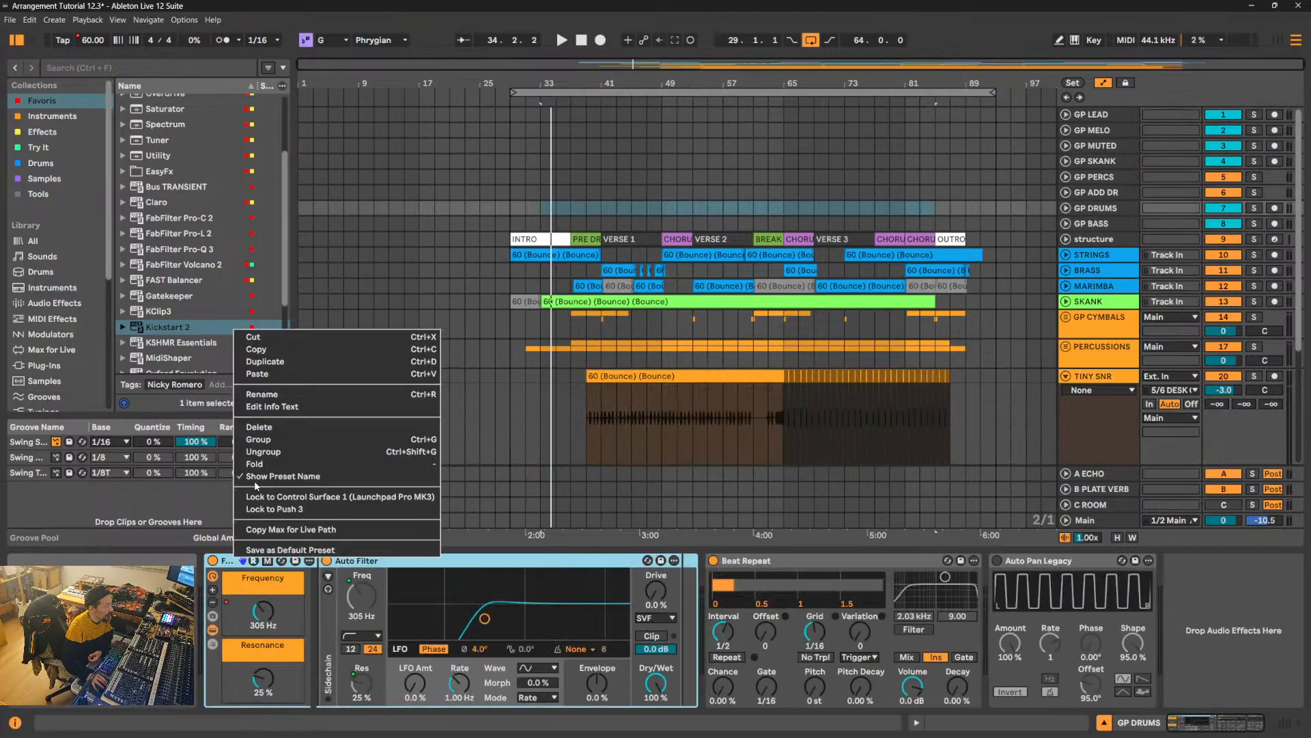
pyautogui.click(272, 349)
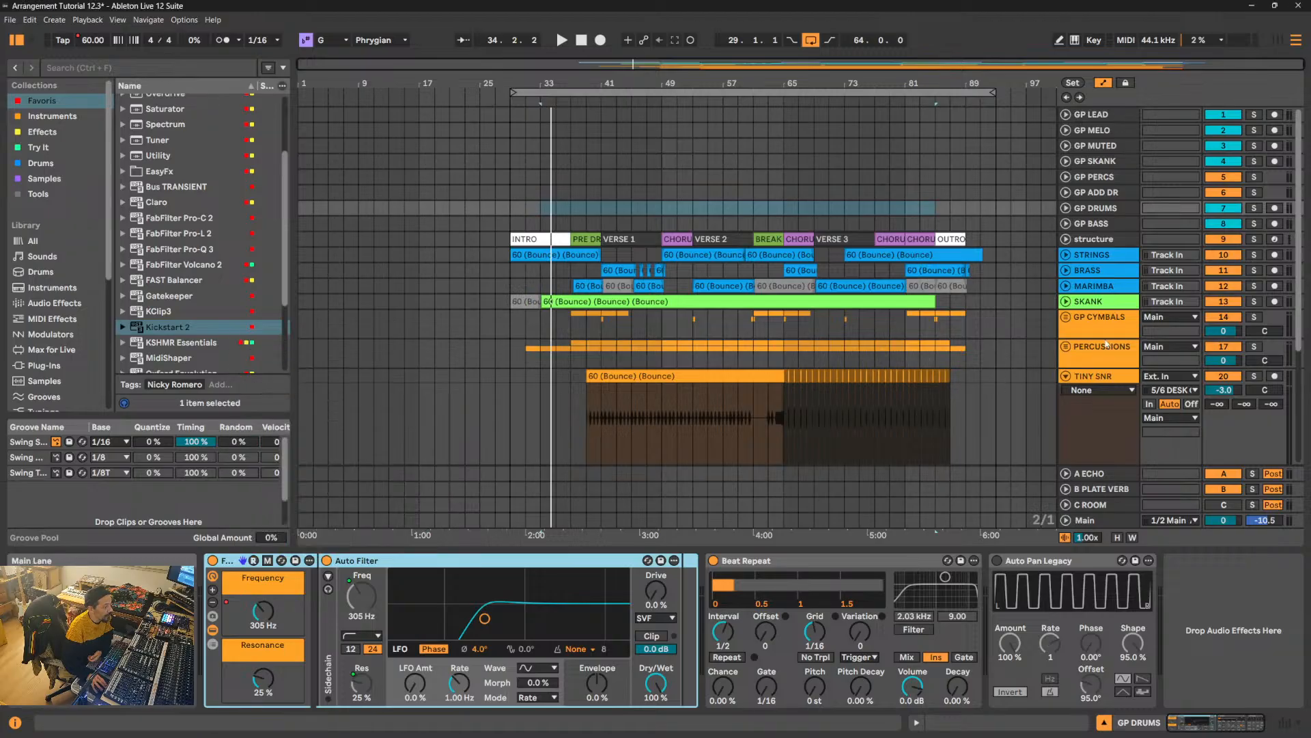
pyautogui.scroll(-3, 1095, 306)
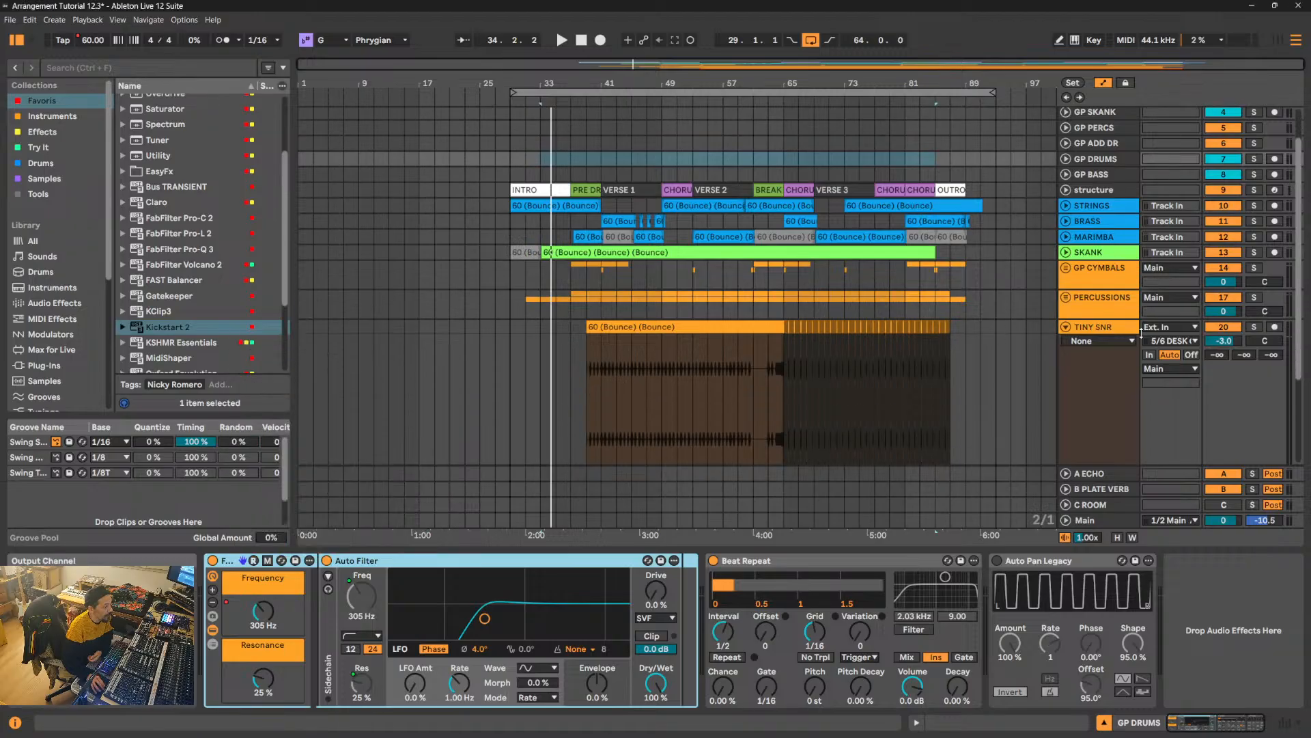
pyautogui.click(1097, 331)
pyautogui.rightClick(353, 607)
pyautogui.click(366, 616)
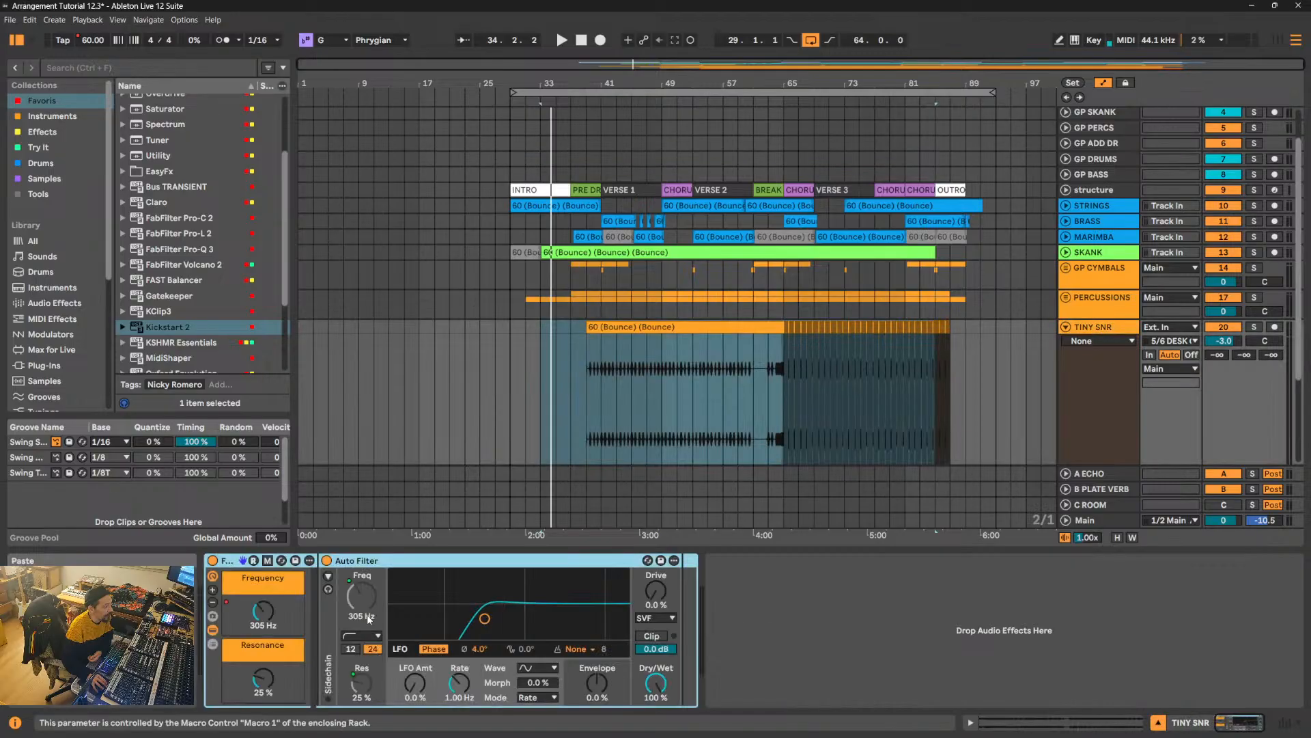
# - Display the FILTER rack's Frequency automation on the TINY SNR track and fold the track
pyautogui.click(1120, 339)
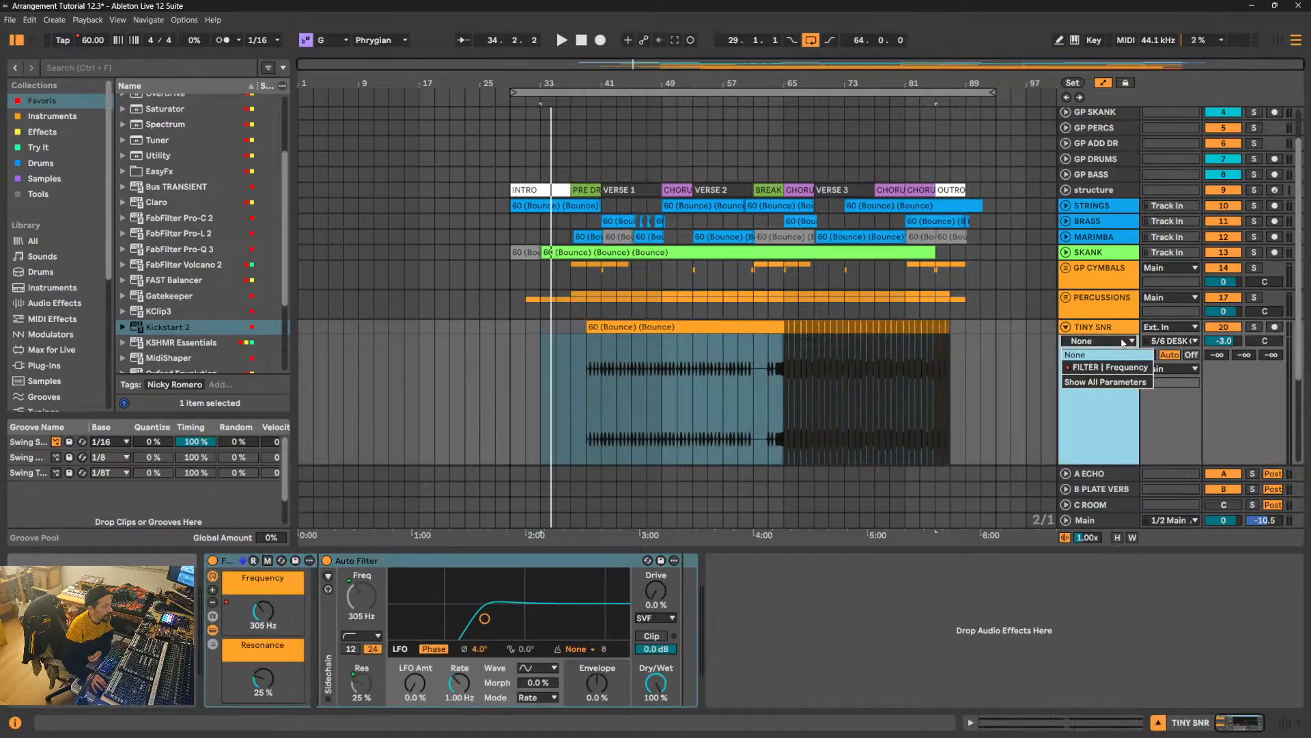
pyautogui.click(1106, 367)
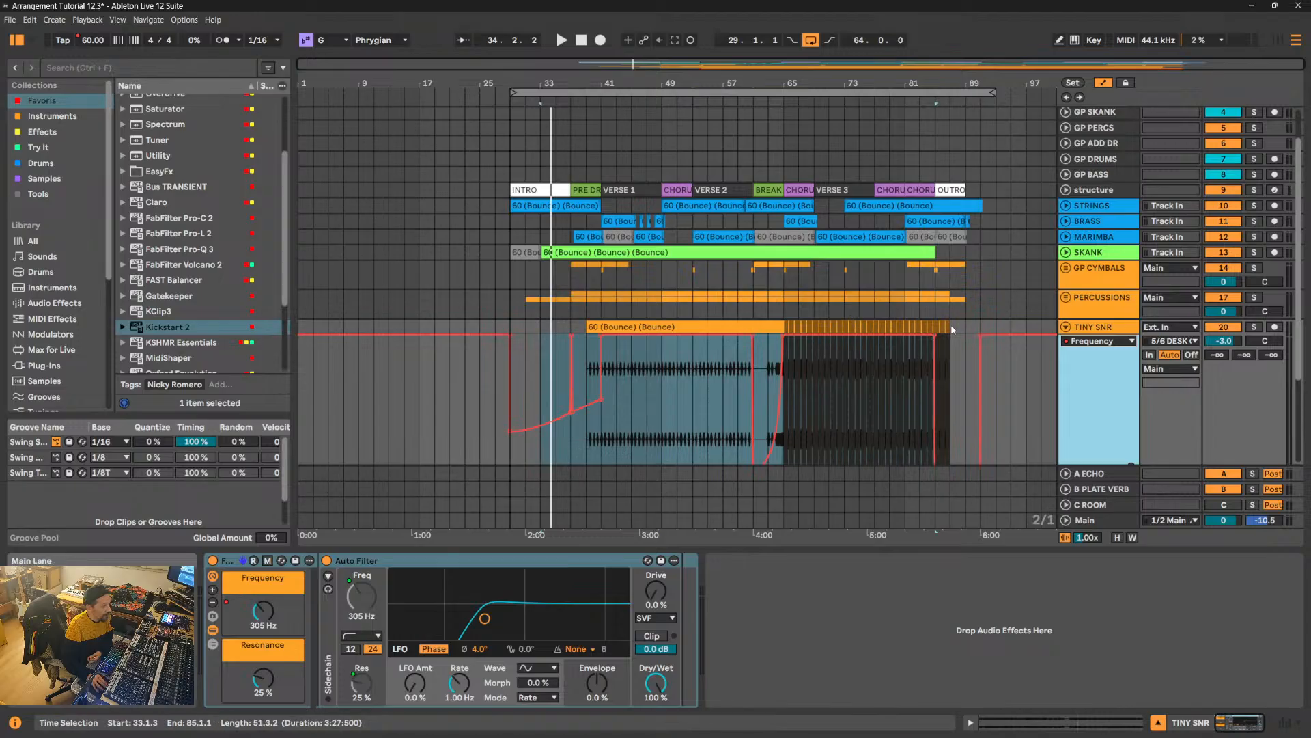
pyautogui.scroll(-3, 953, 330)
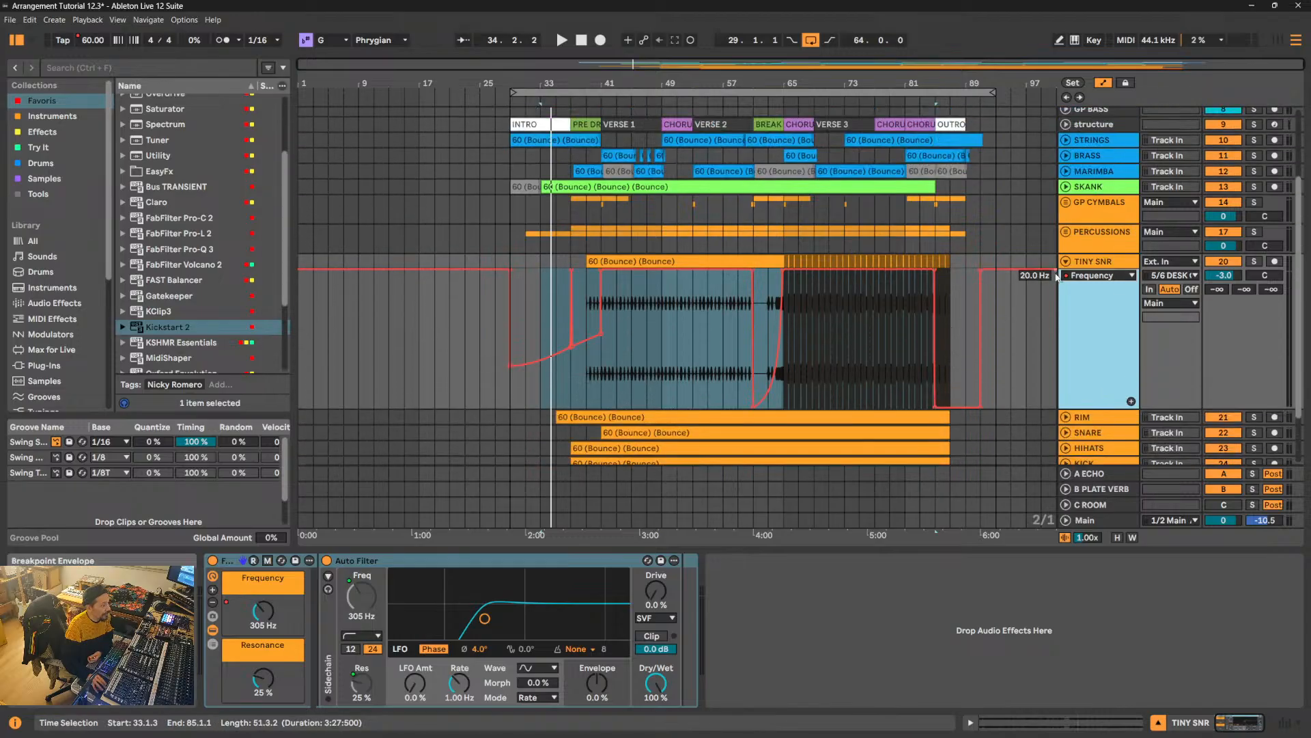
pyautogui.click(1065, 261)
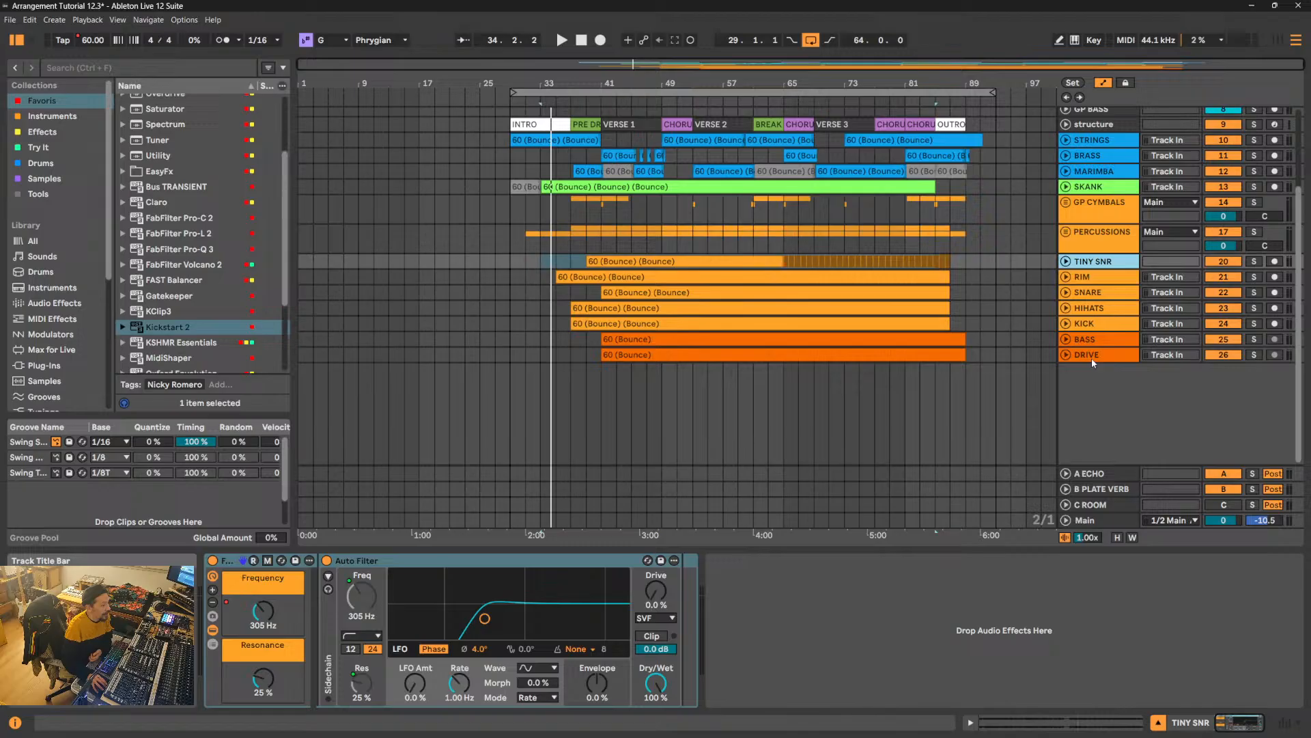
# - Group the RIM and SNARE tracks and name the group GP SNARE
pyautogui.click(1096, 278)
pyautogui.click(1091, 294)
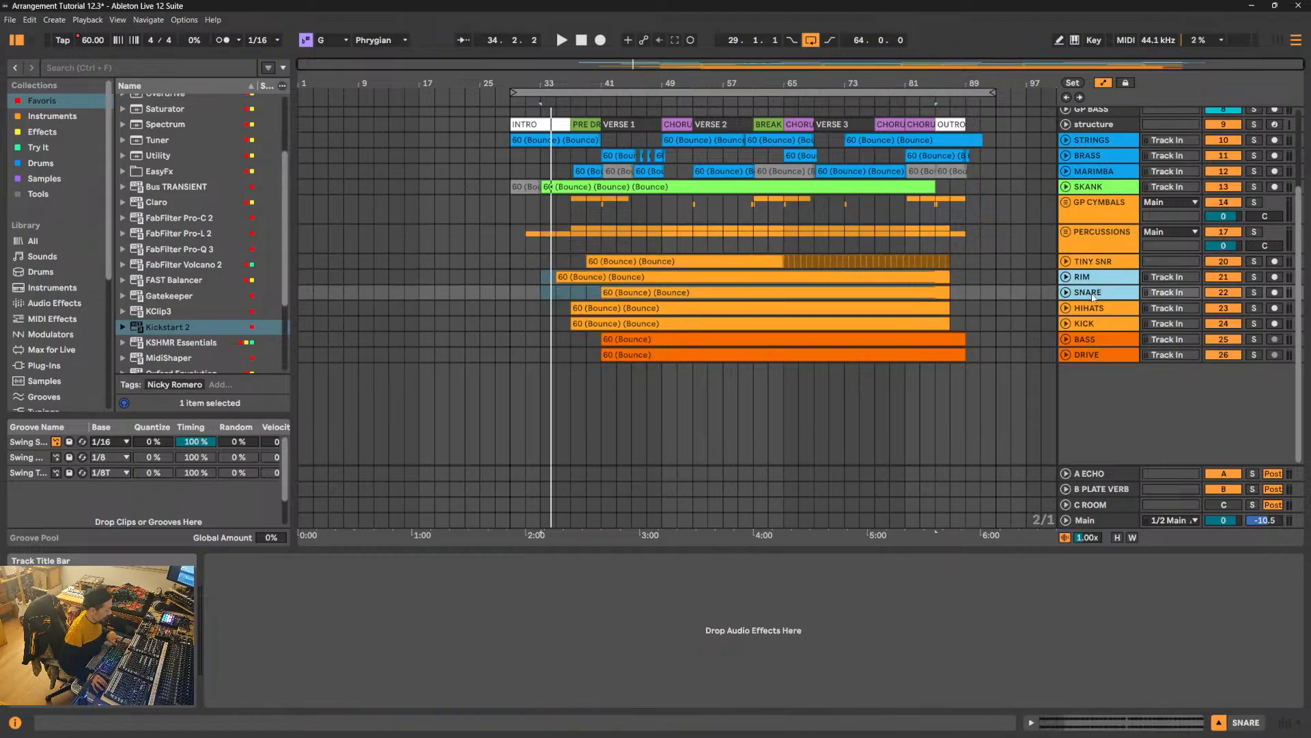
pyautogui.hotkey('ctrl', 'g')
pyautogui.doubleClick(1101, 280)
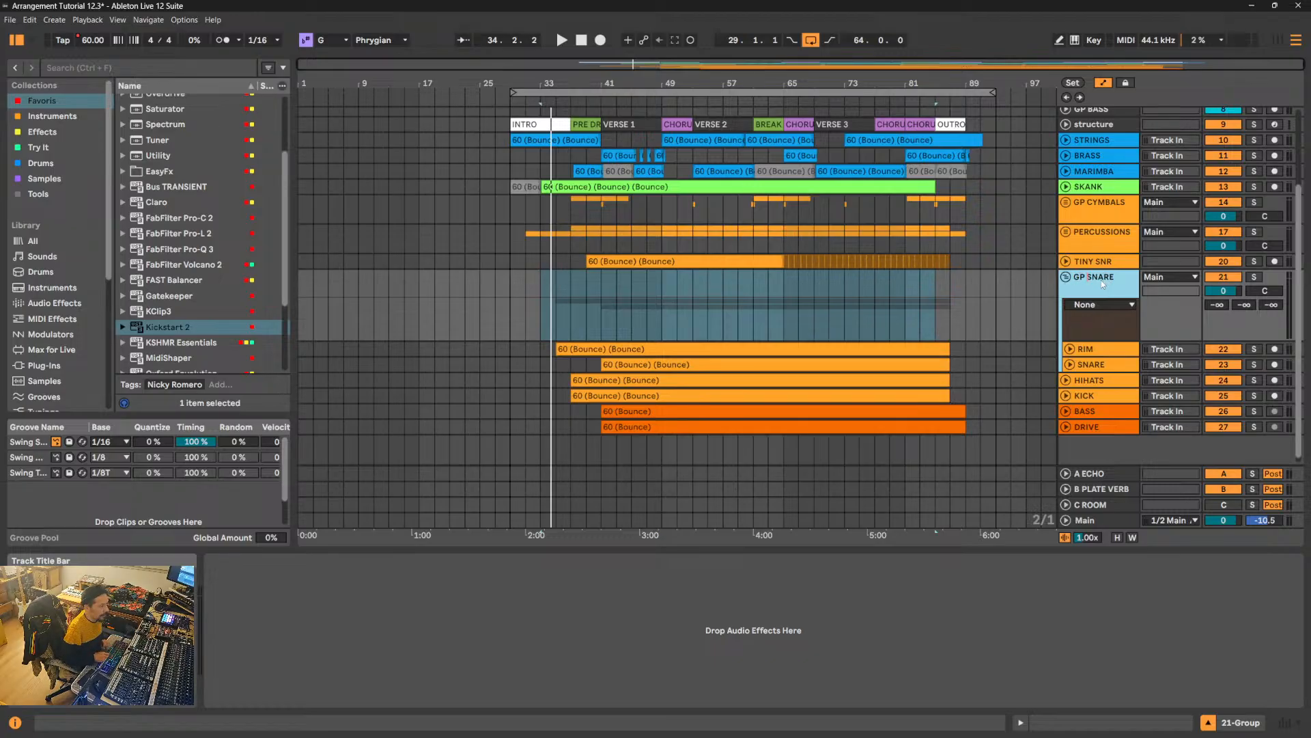
pyautogui.press('Return')
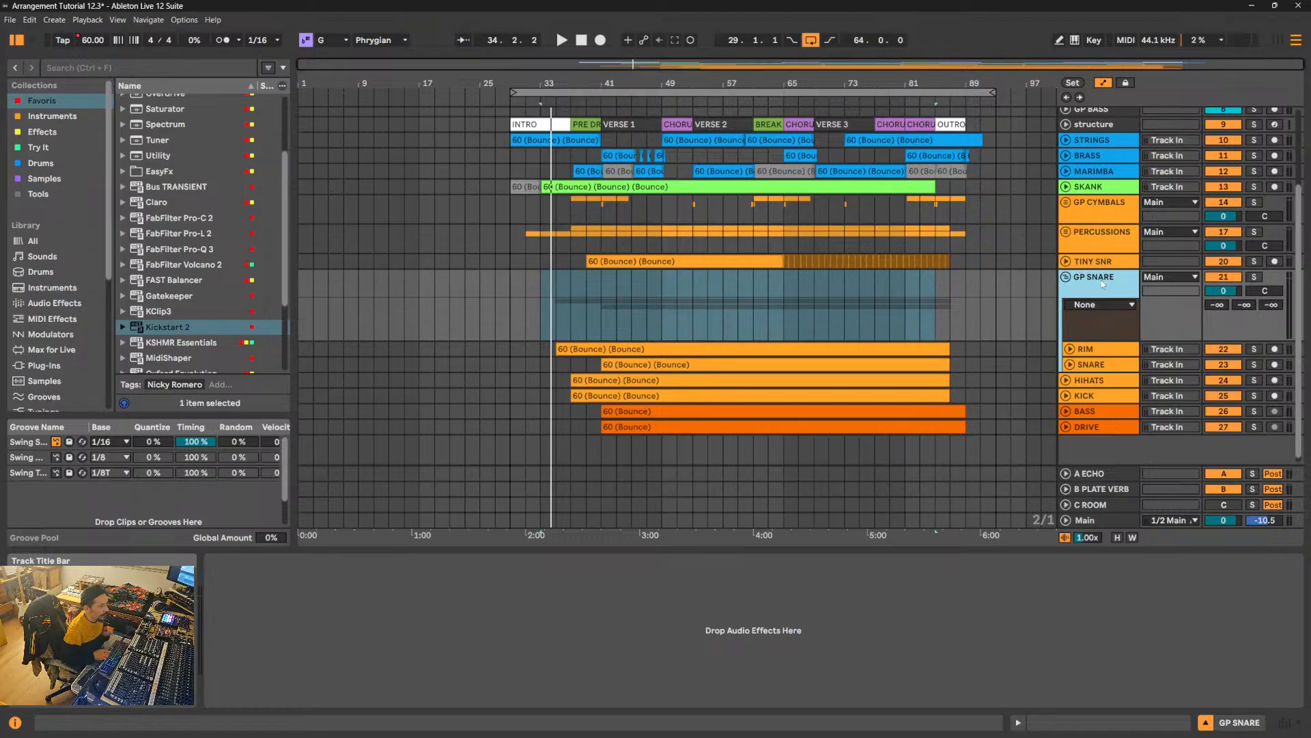
# - Unfold and enlarge the RIM and SNARE tracks and route both of their outputs to GP SNARE
pyautogui.click(1069, 349)
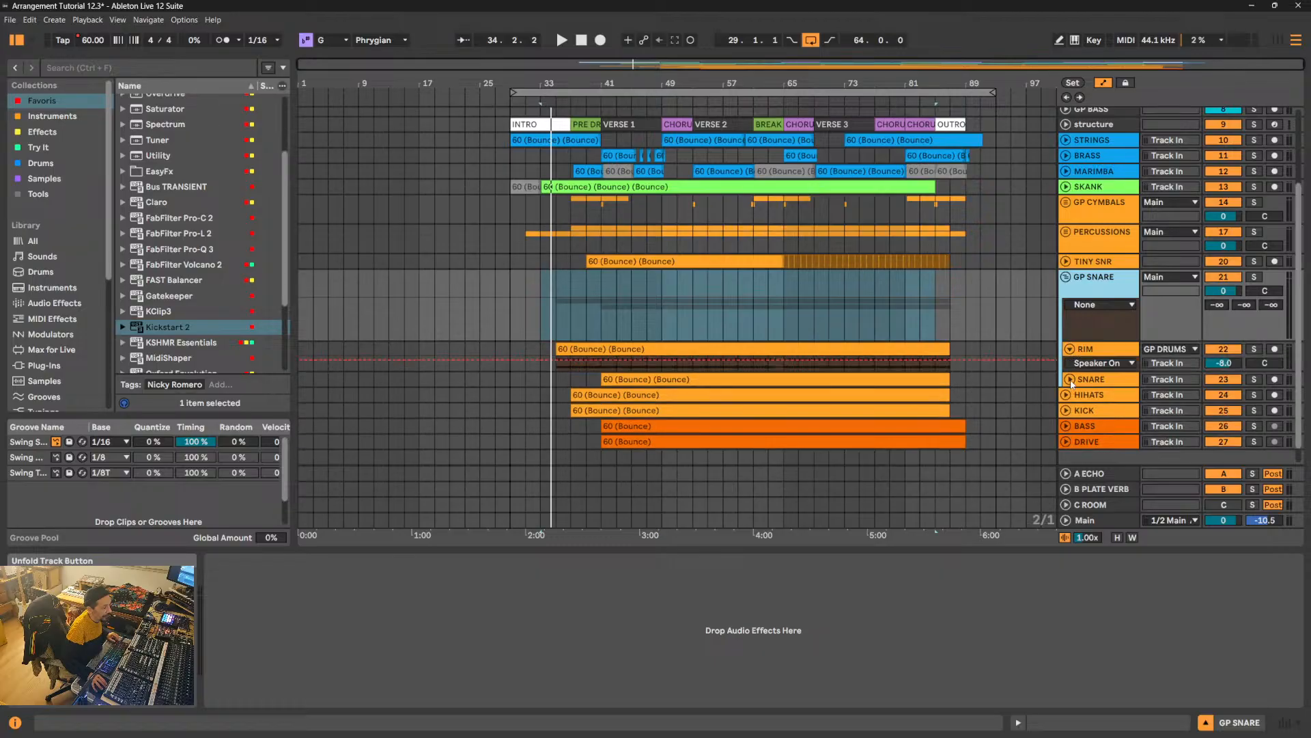
pyautogui.click(1070, 380)
pyautogui.scroll(-1, 1095, 395)
pyautogui.click(1100, 313)
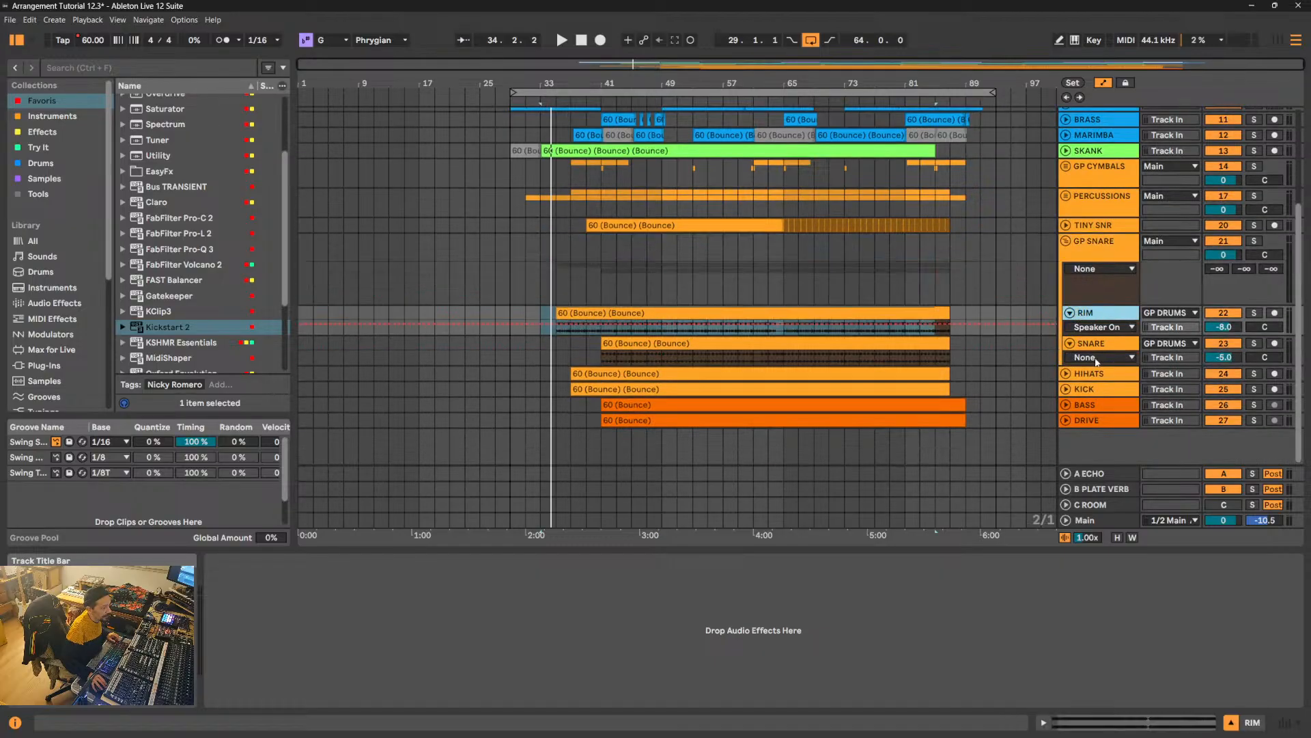
pyautogui.keyDown('shift'); pyautogui.click(1100, 344); pyautogui.keyUp('shift')
pyautogui.moveTo(1103, 334); pyautogui.dragTo(1104, 369)
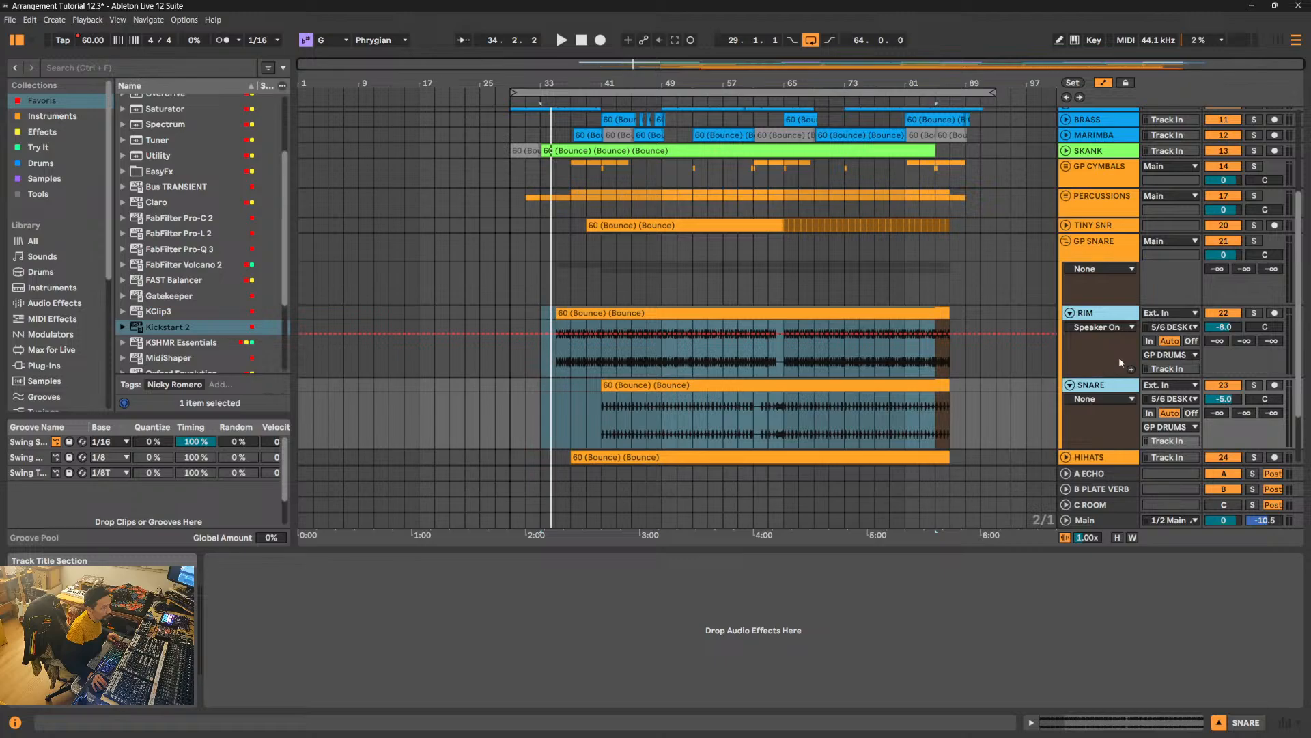
pyautogui.click(1169, 355)
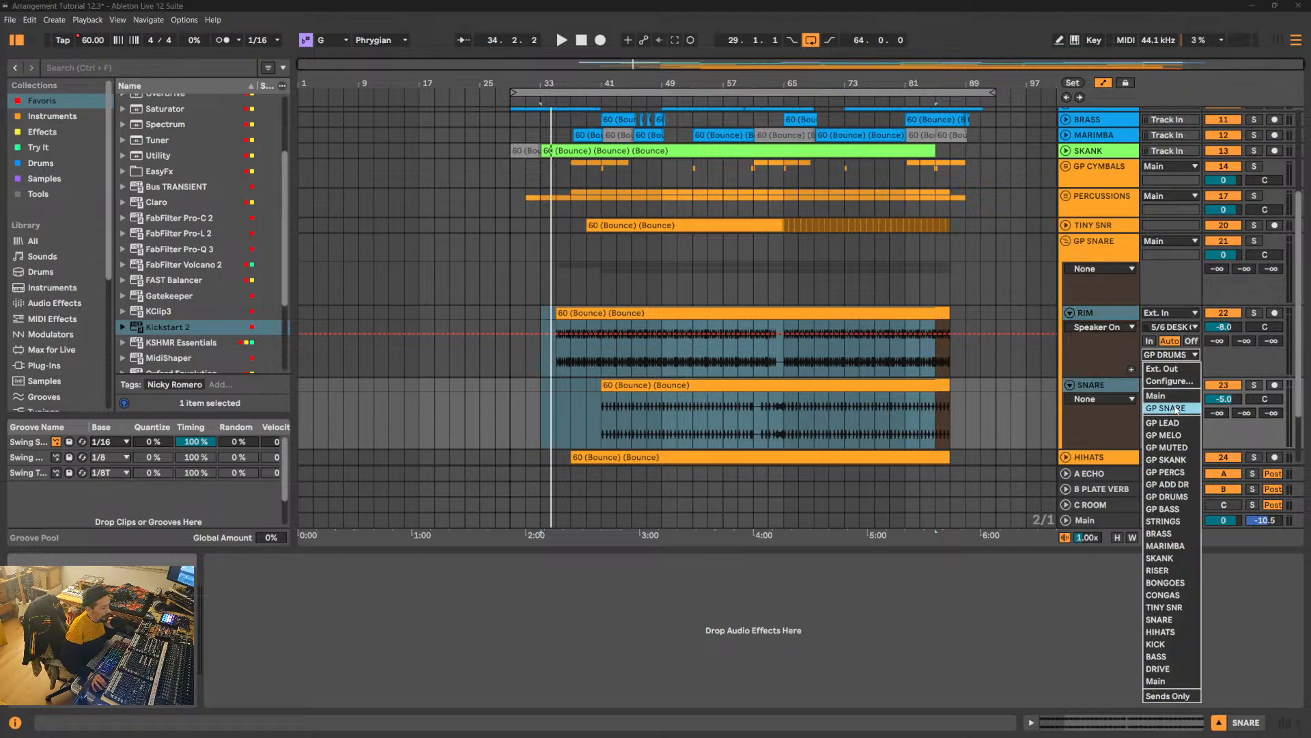
pyautogui.click(1176, 409)
pyautogui.click(1095, 338)
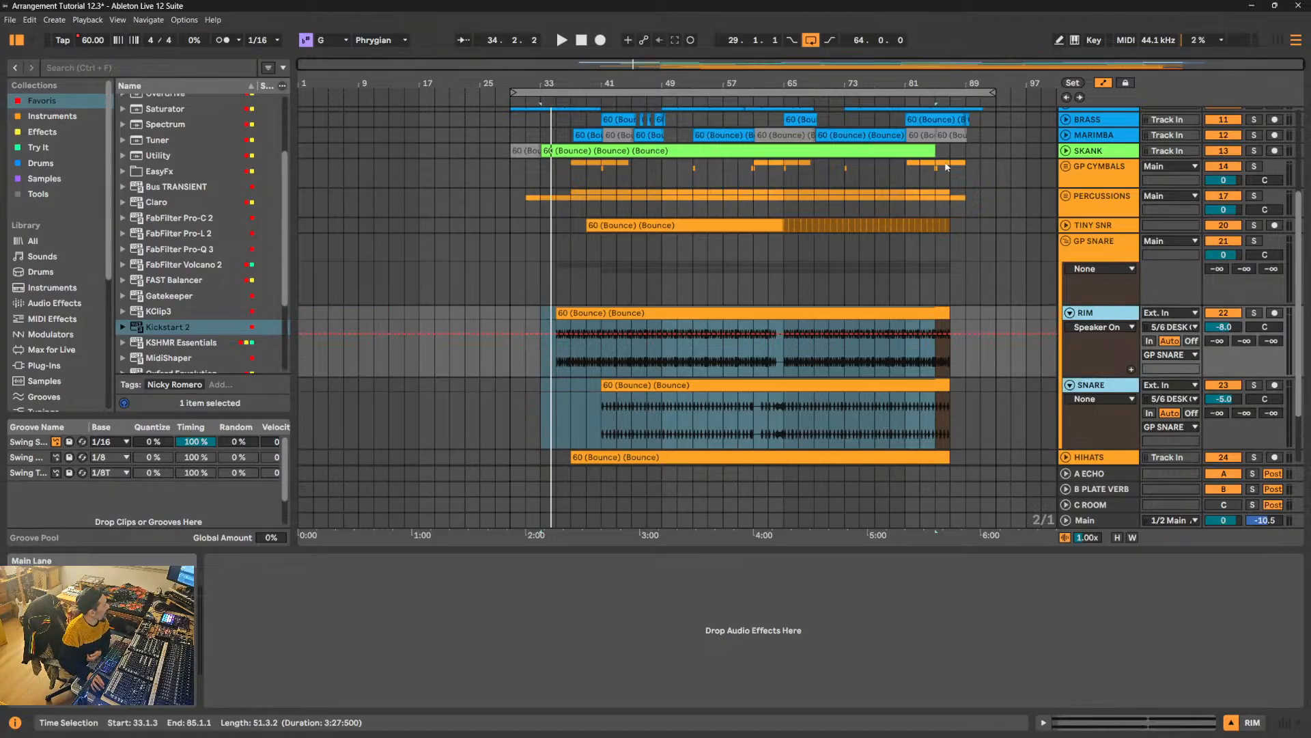
# - Copy the FILTER rack from GP DRUMS onto the GP SNARE group track and collapse the group
pyautogui.scroll(5, 1128, 275)
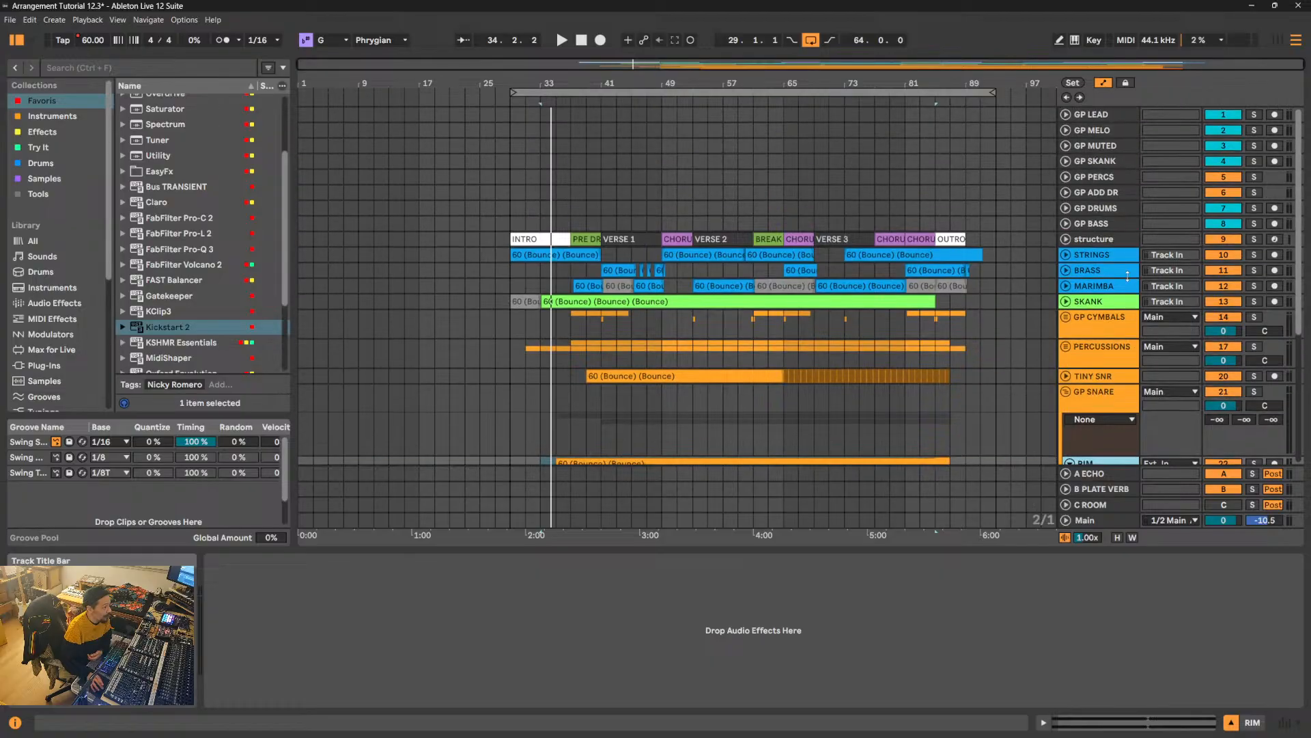
pyautogui.scroll(-1, 1128, 275)
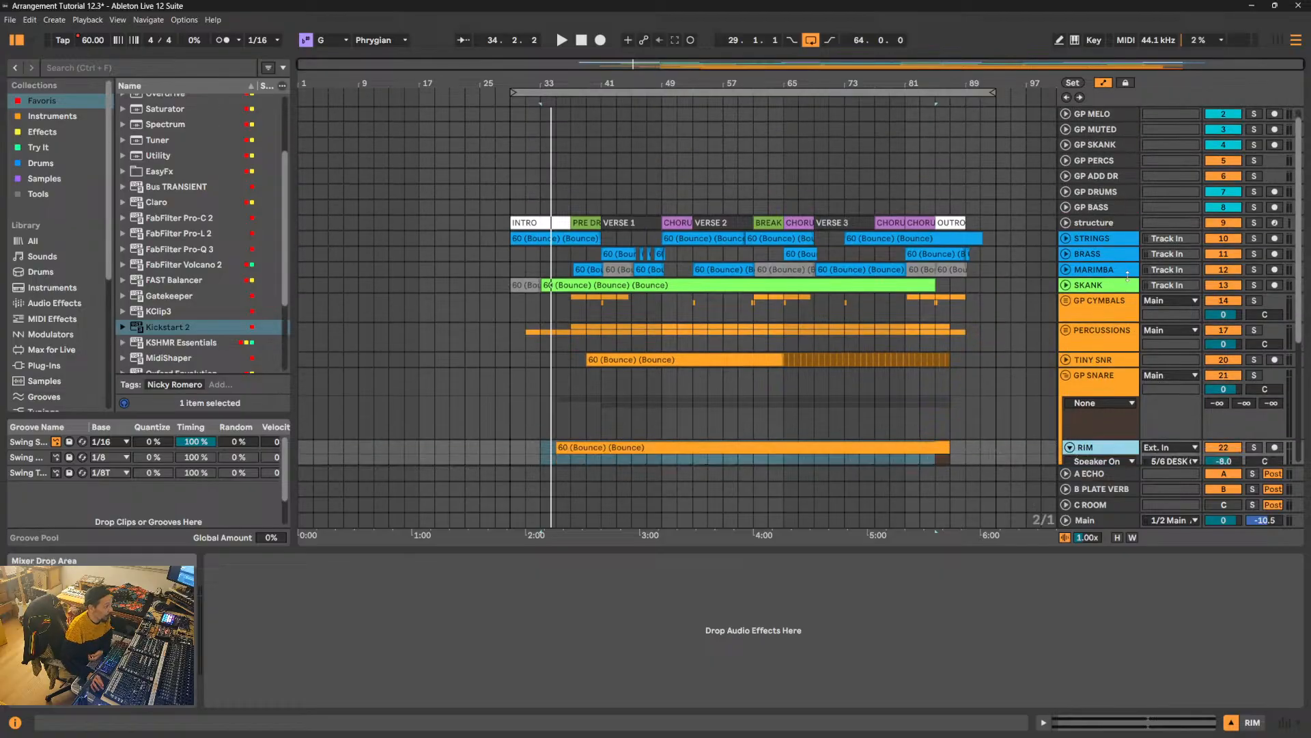
pyautogui.click(1098, 207)
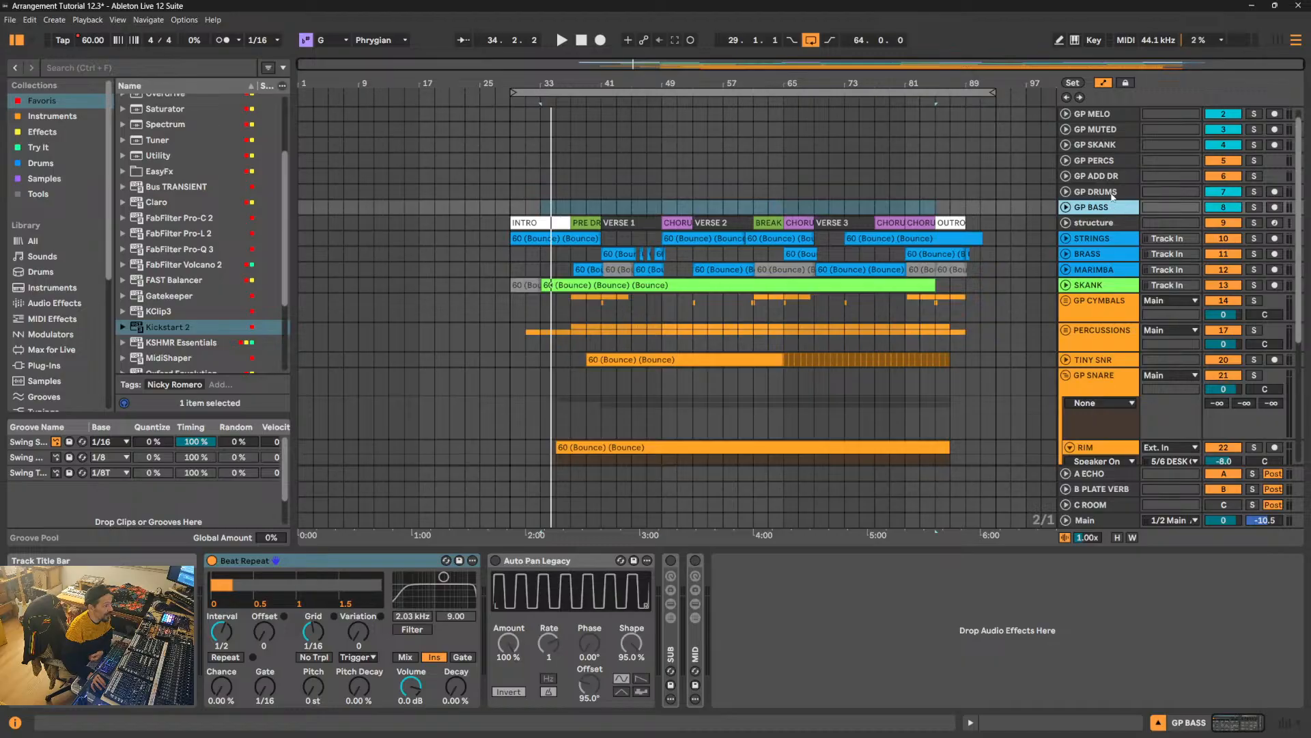
pyautogui.click(1111, 194)
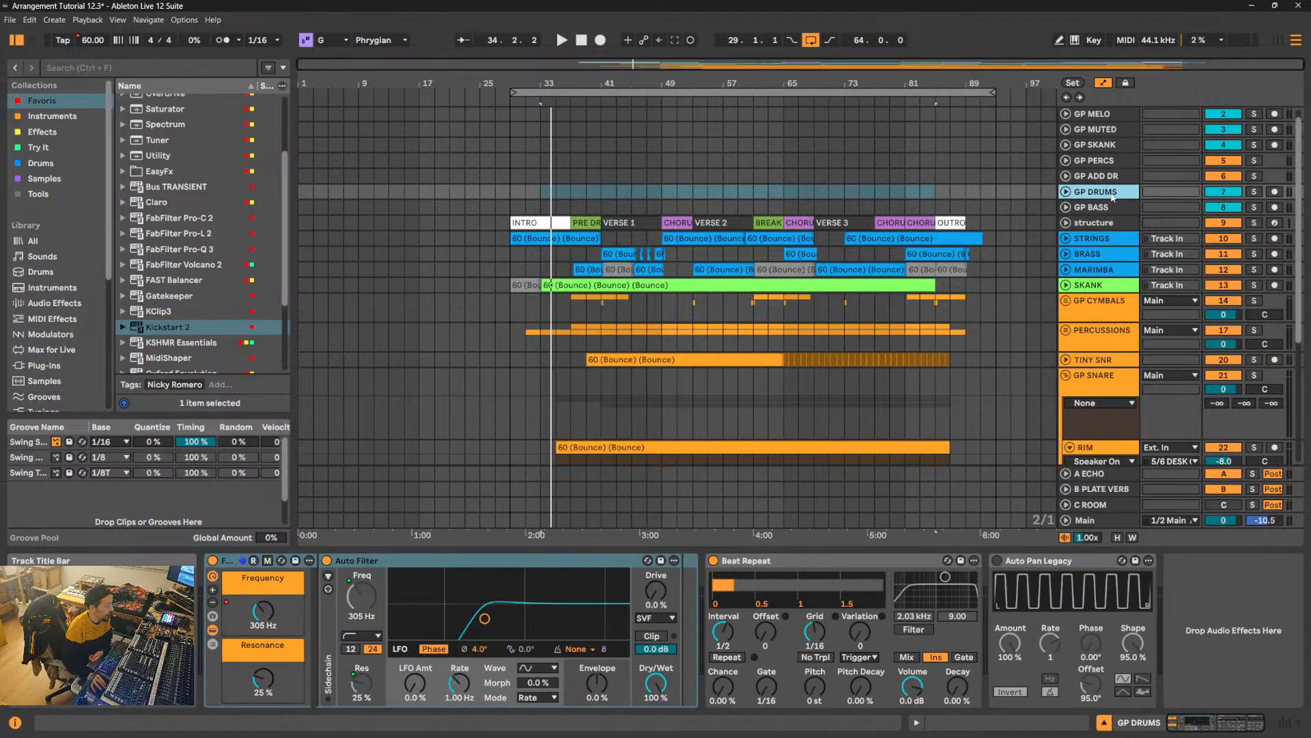
pyautogui.click(231, 561)
pyautogui.rightClick(231, 561)
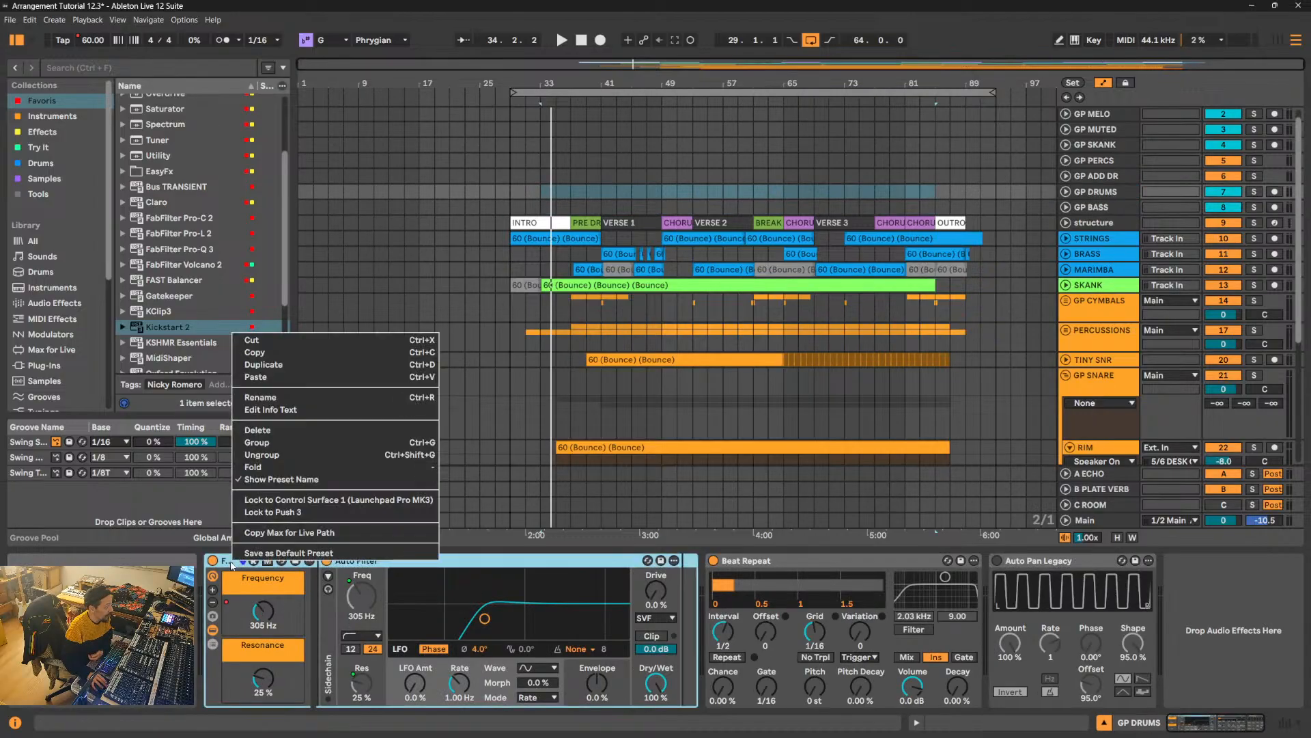
pyautogui.click(284, 355)
pyautogui.scroll(-6, 1089, 299)
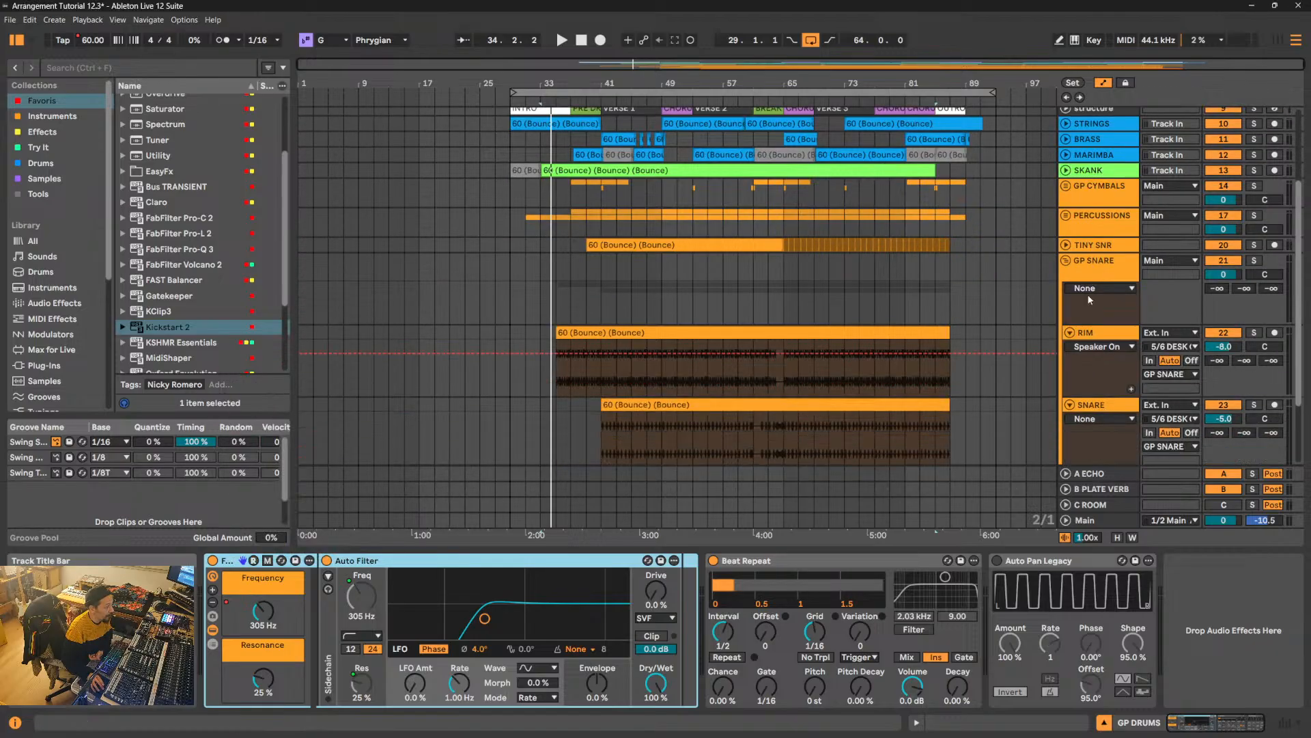
pyautogui.scroll(2, 1089, 299)
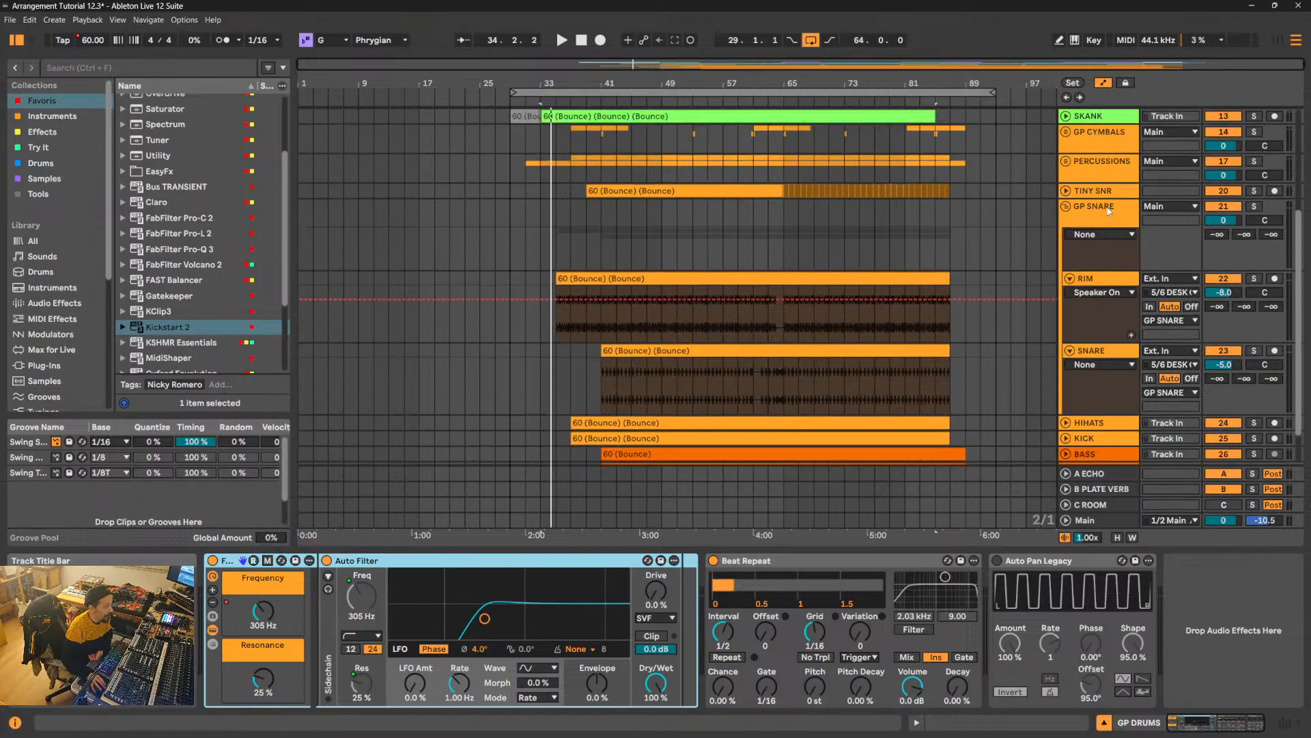
pyautogui.click(1108, 211)
pyautogui.rightClick(359, 579)
pyautogui.click(373, 586)
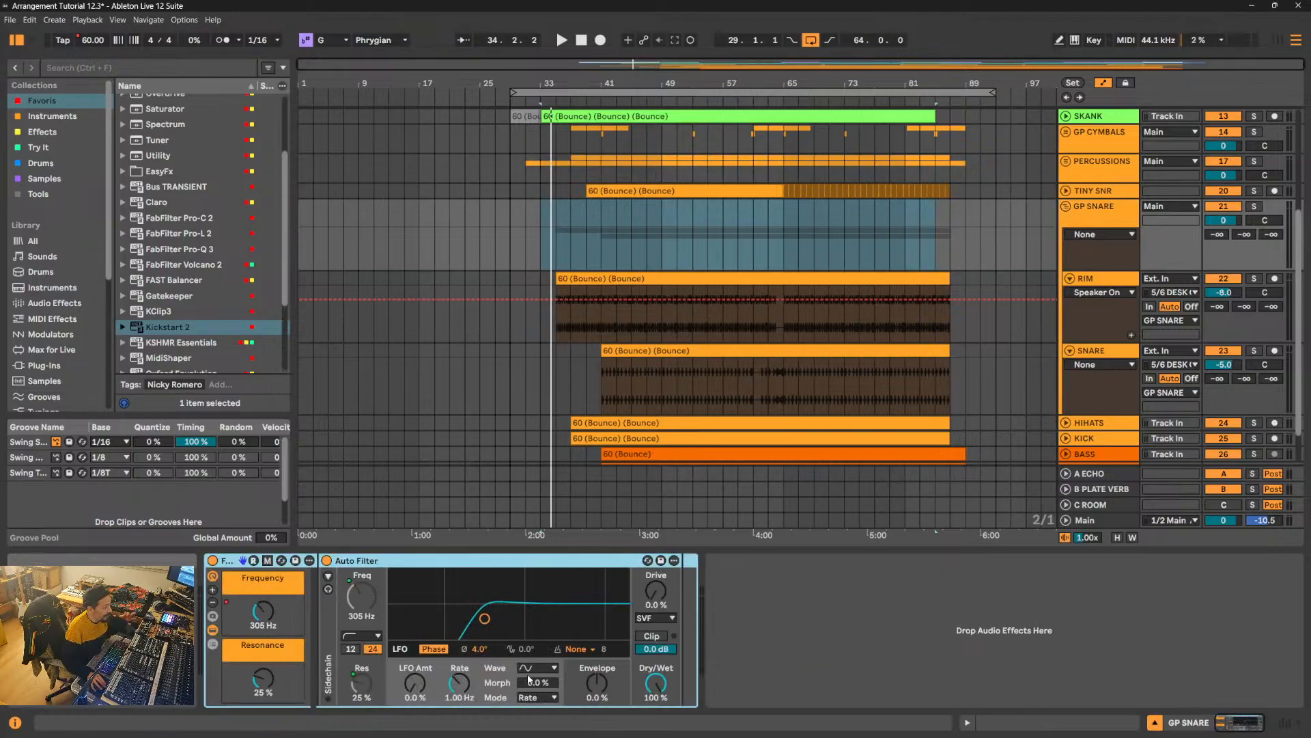
pyautogui.click(1067, 208)
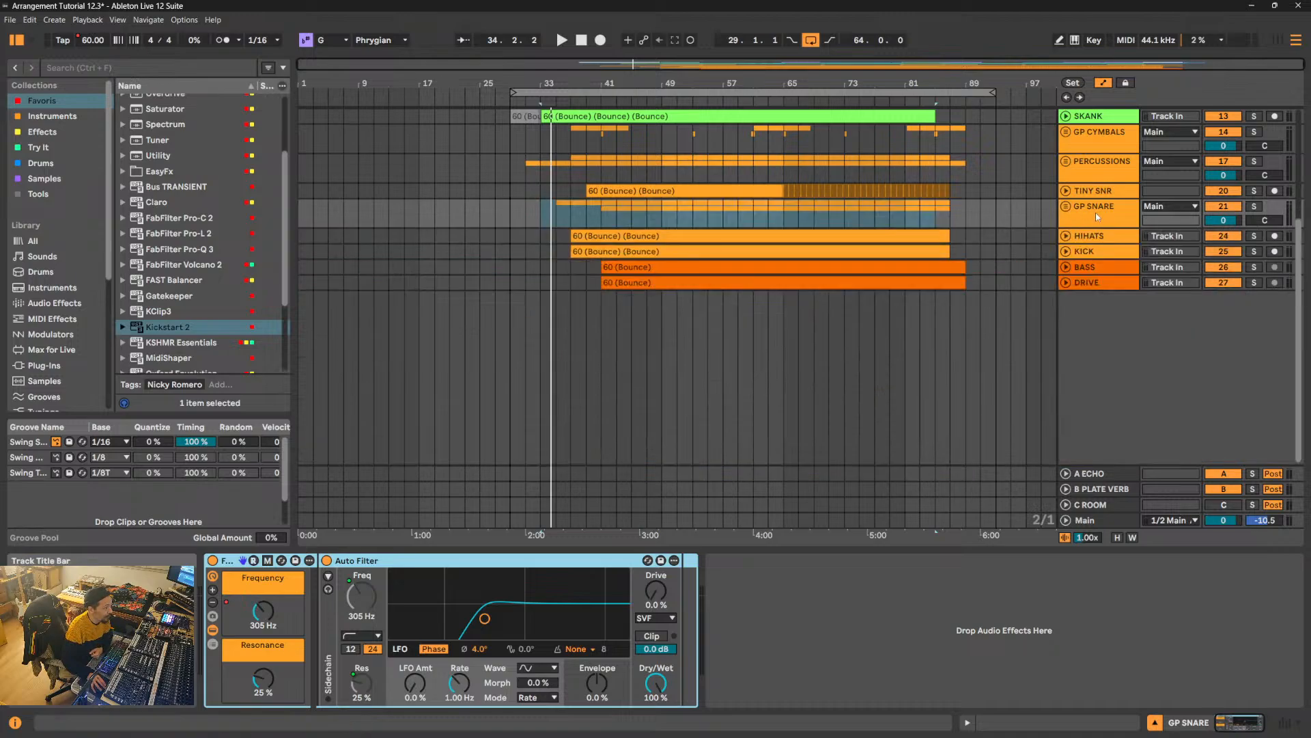
# - Check the devices on the GP SNARE, TINY SNR, PERCUSSIONS and GP CYMBALS tracks
pyautogui.click(1096, 212)
pyautogui.click(1100, 192)
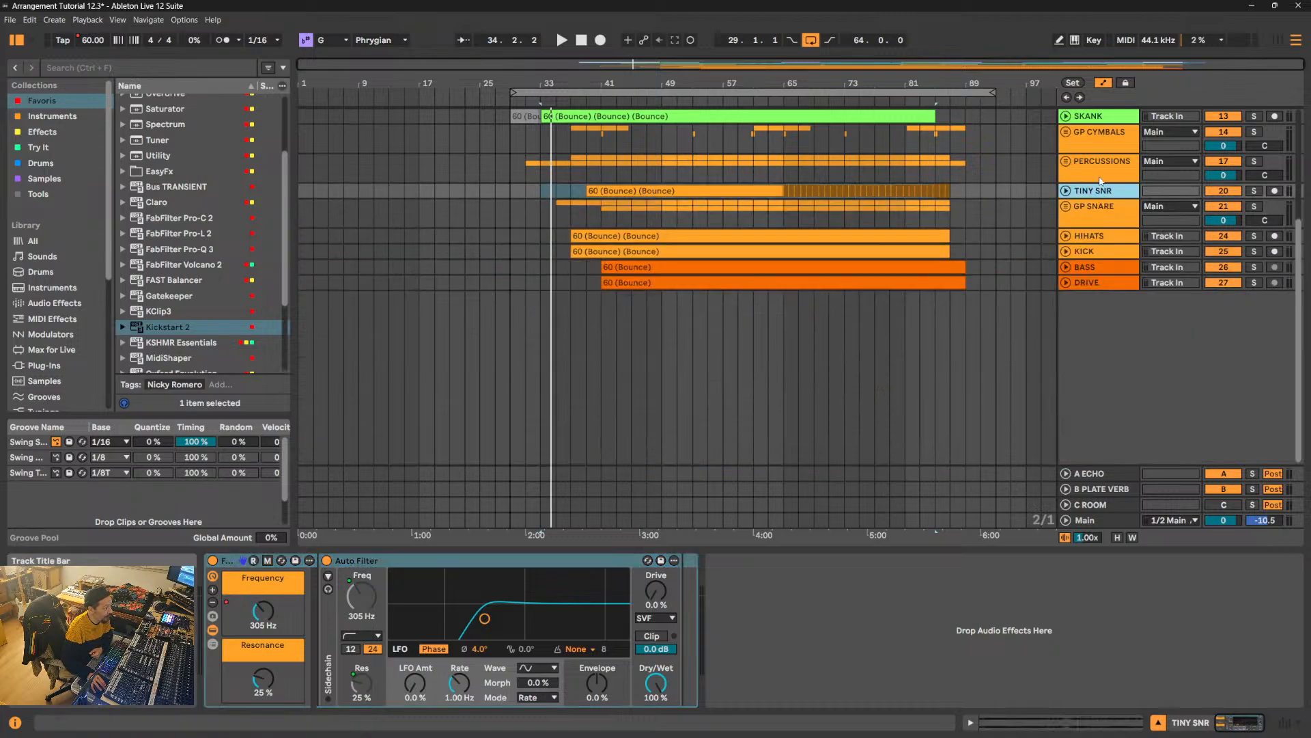
pyautogui.click(1103, 172)
pyautogui.click(1120, 134)
pyautogui.click(1102, 210)
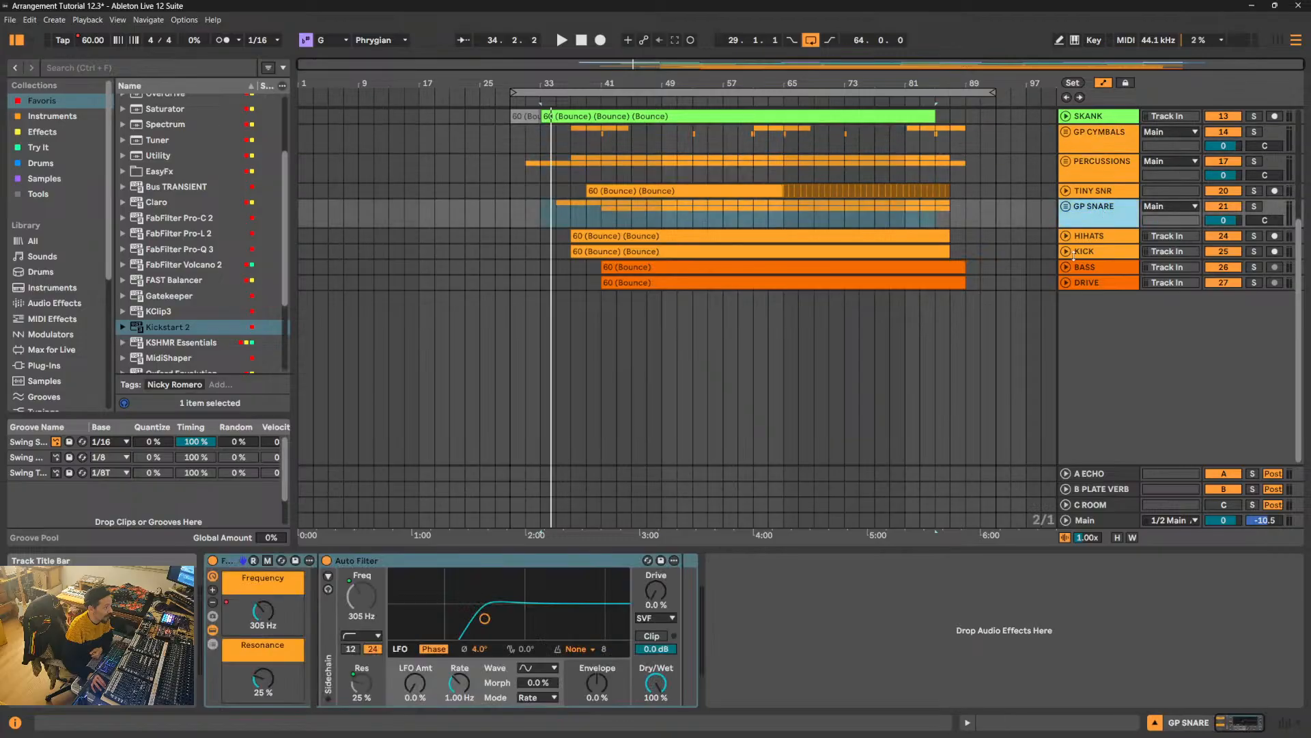
# - Paste the copied FILTER rack onto the HIHATS track and leave the track folded
pyautogui.click(1088, 239)
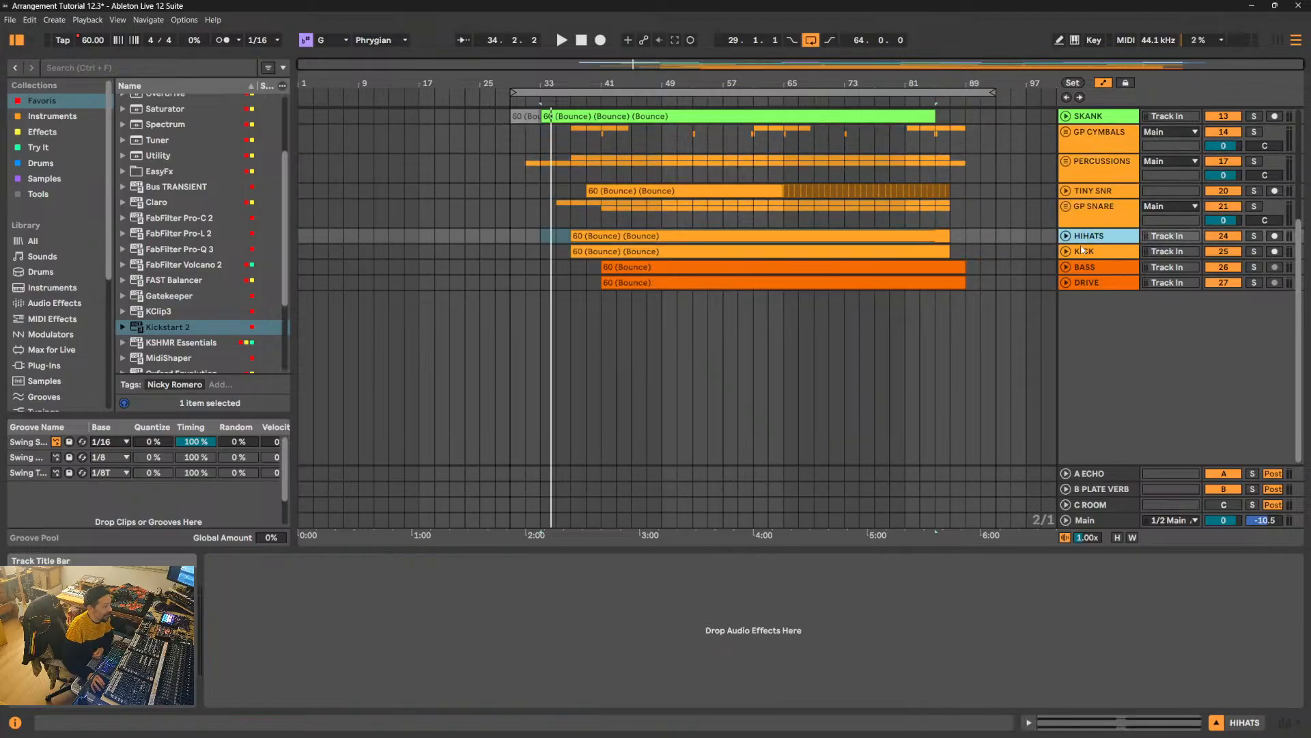
pyautogui.click(1070, 239)
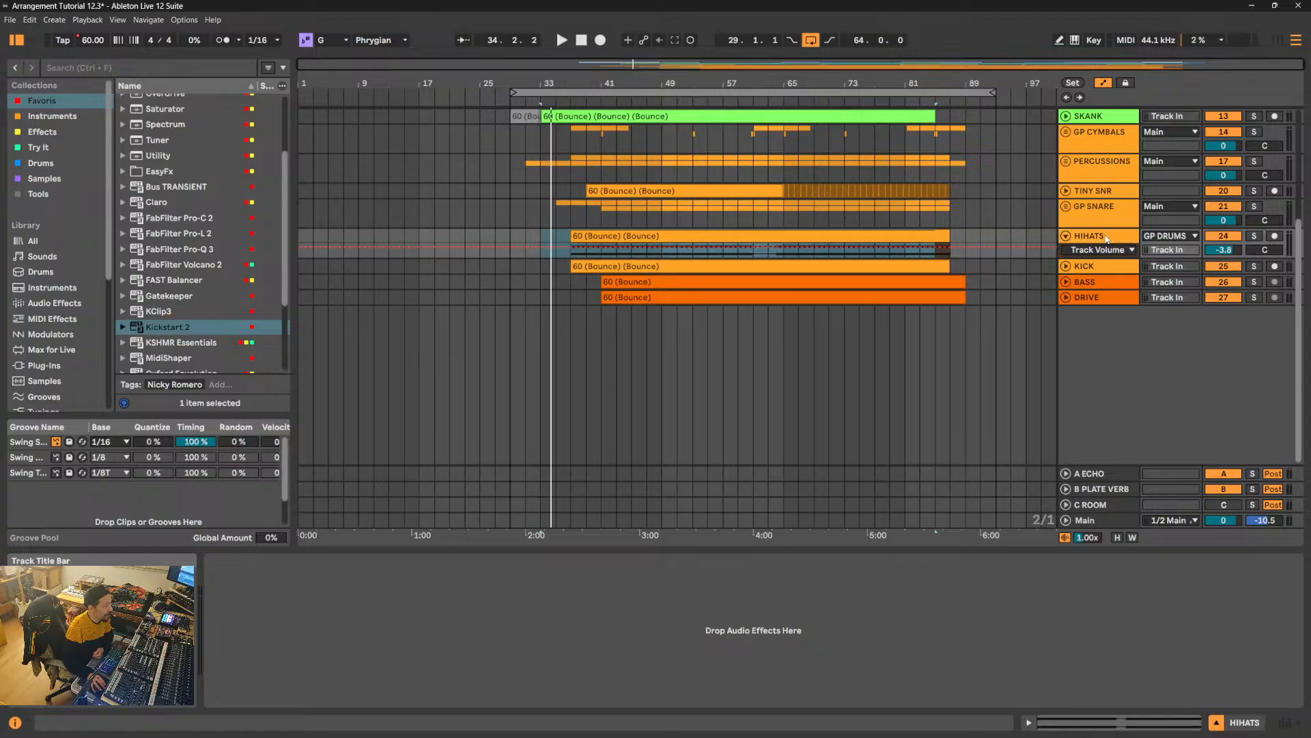
pyautogui.scroll(5, 1106, 237)
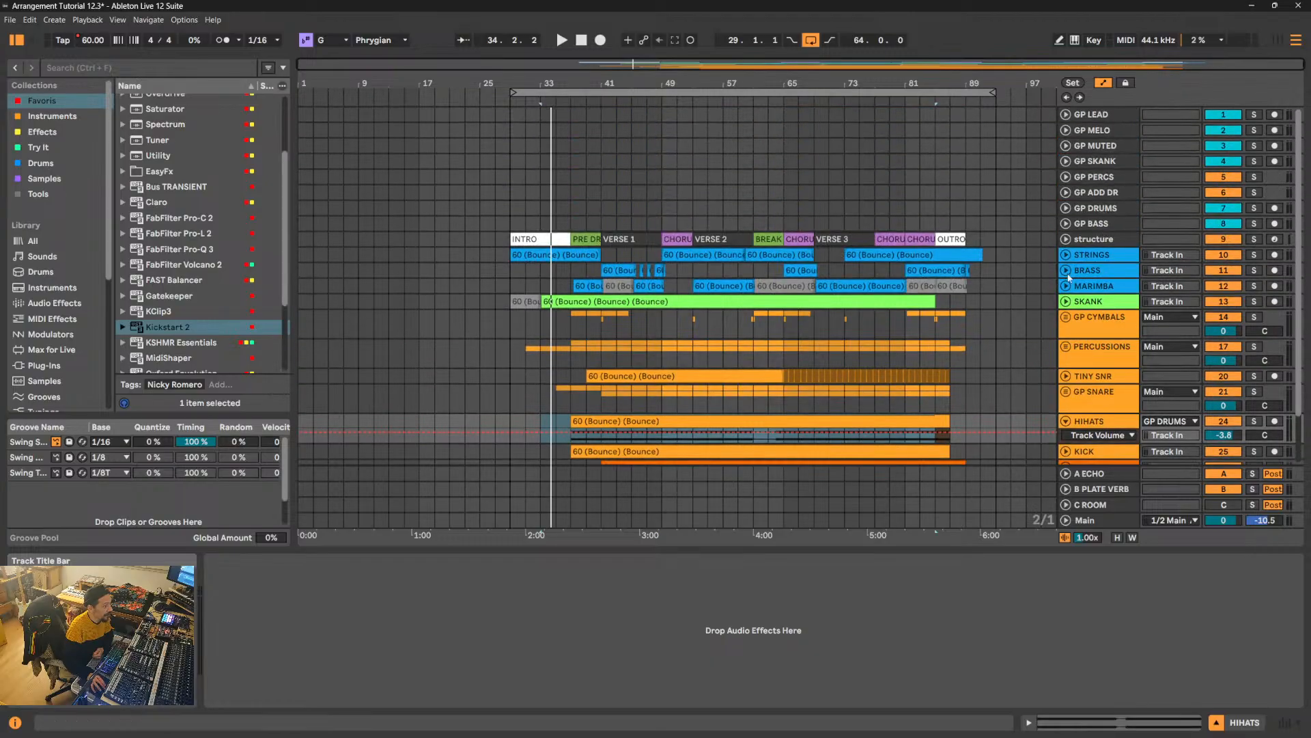
pyautogui.click(1102, 426)
pyautogui.rightClick(522, 626)
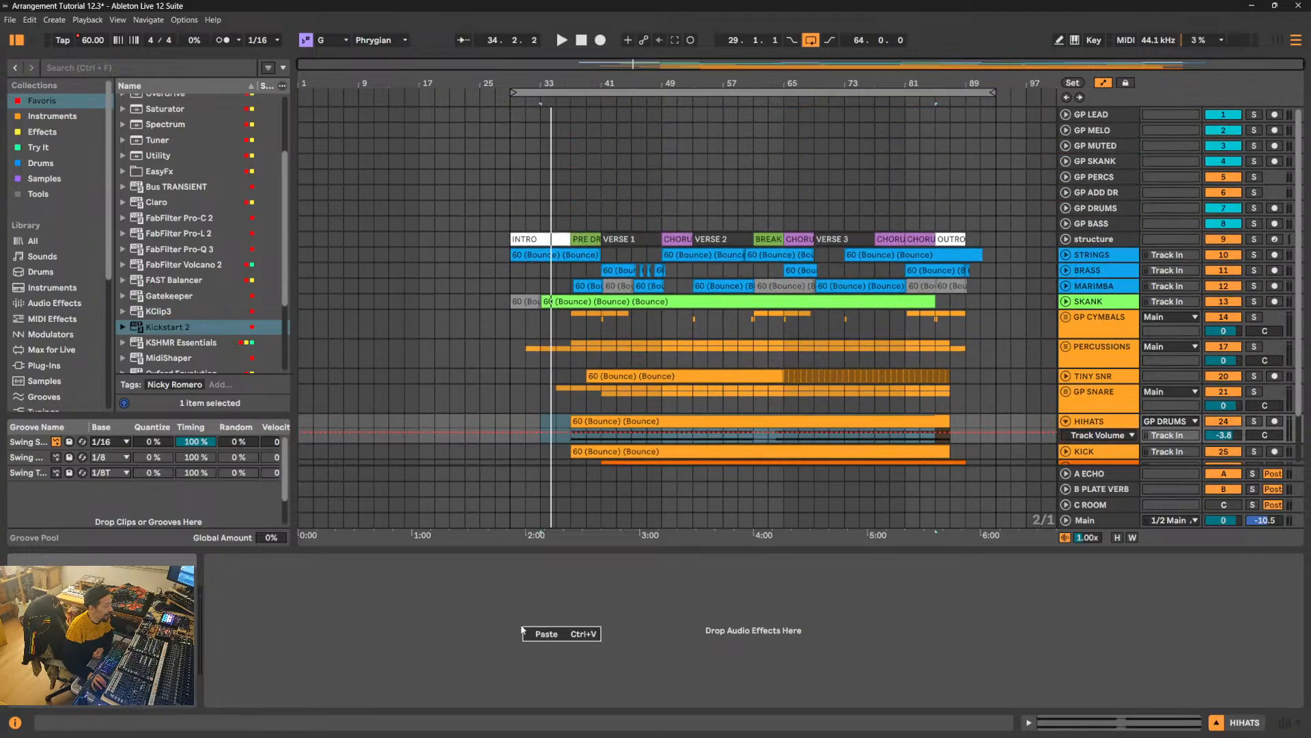
pyautogui.click(540, 636)
pyautogui.scroll(-2, 1107, 374)
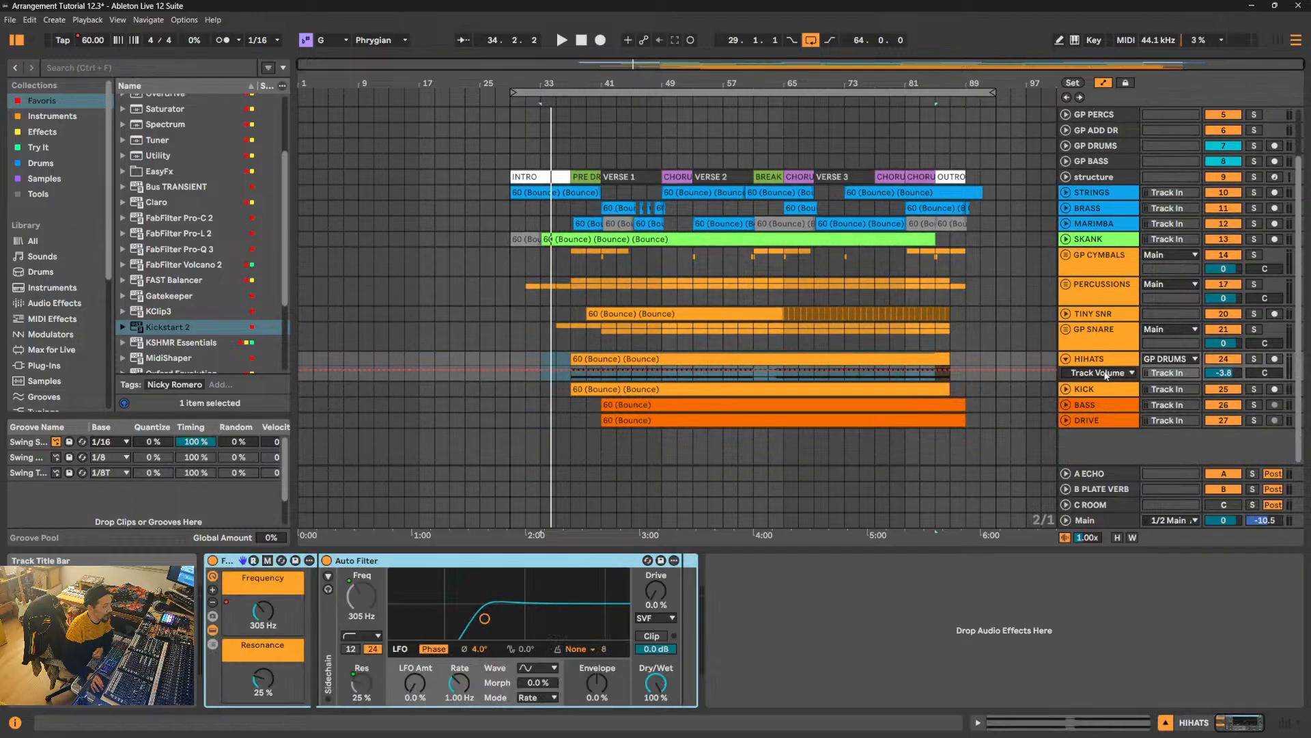
pyautogui.click(1065, 359)
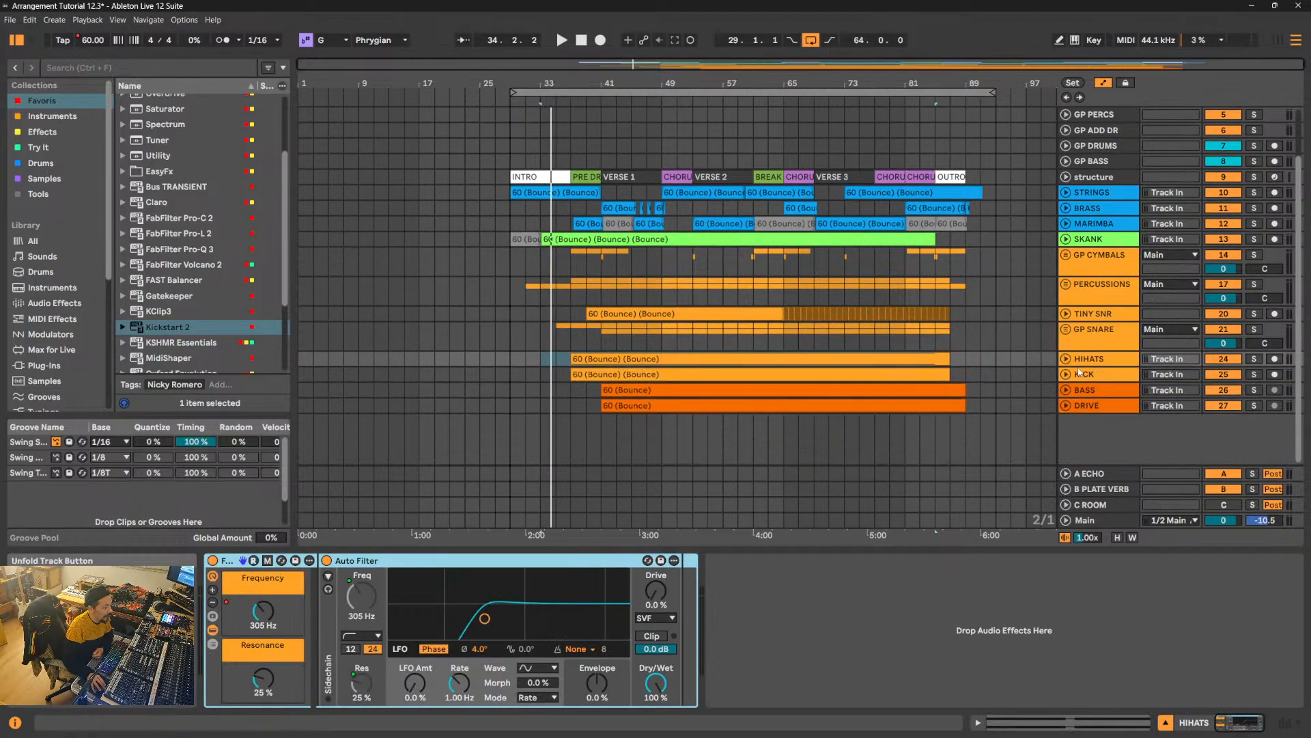
# - Paste the FILTER rack onto the KICK track, route its output to Main (Stereo Side Chain) and leave the track folded
pyautogui.click(1088, 375)
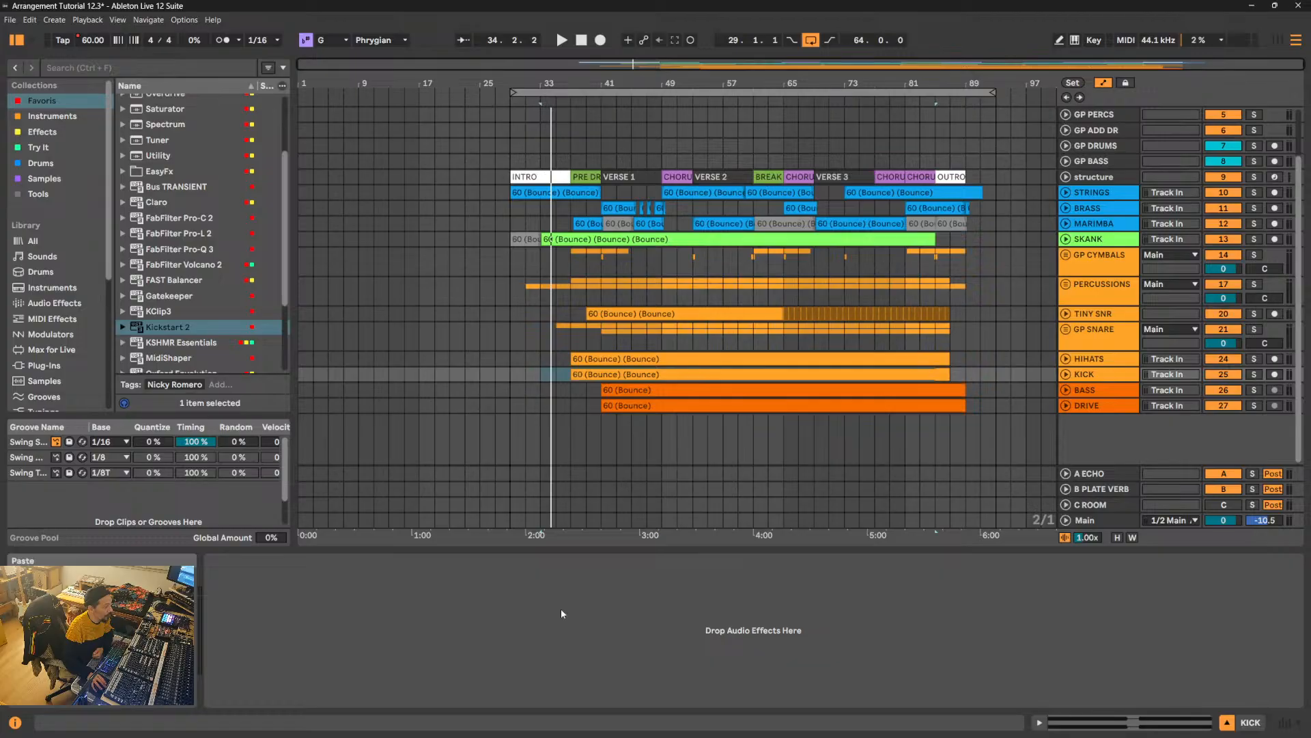
pyautogui.click(1134, 360)
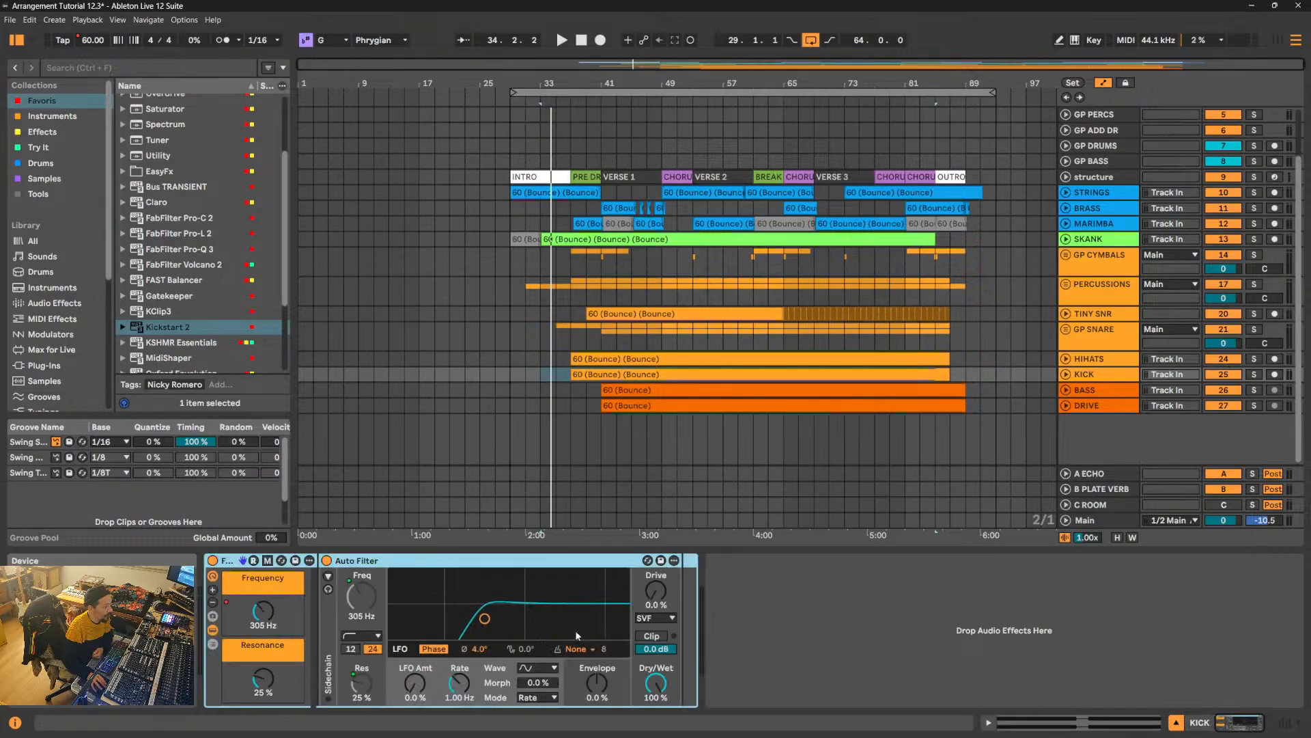
pyautogui.click(1067, 375)
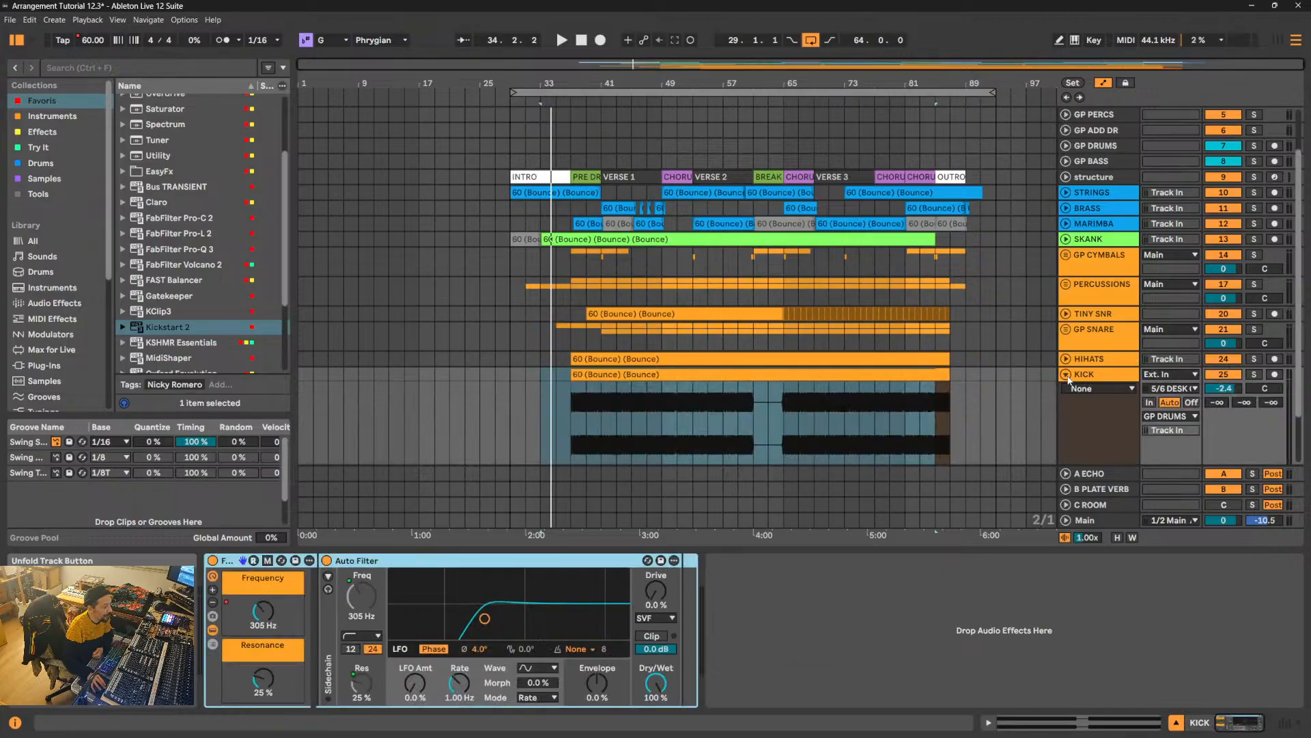
pyautogui.click(1151, 417)
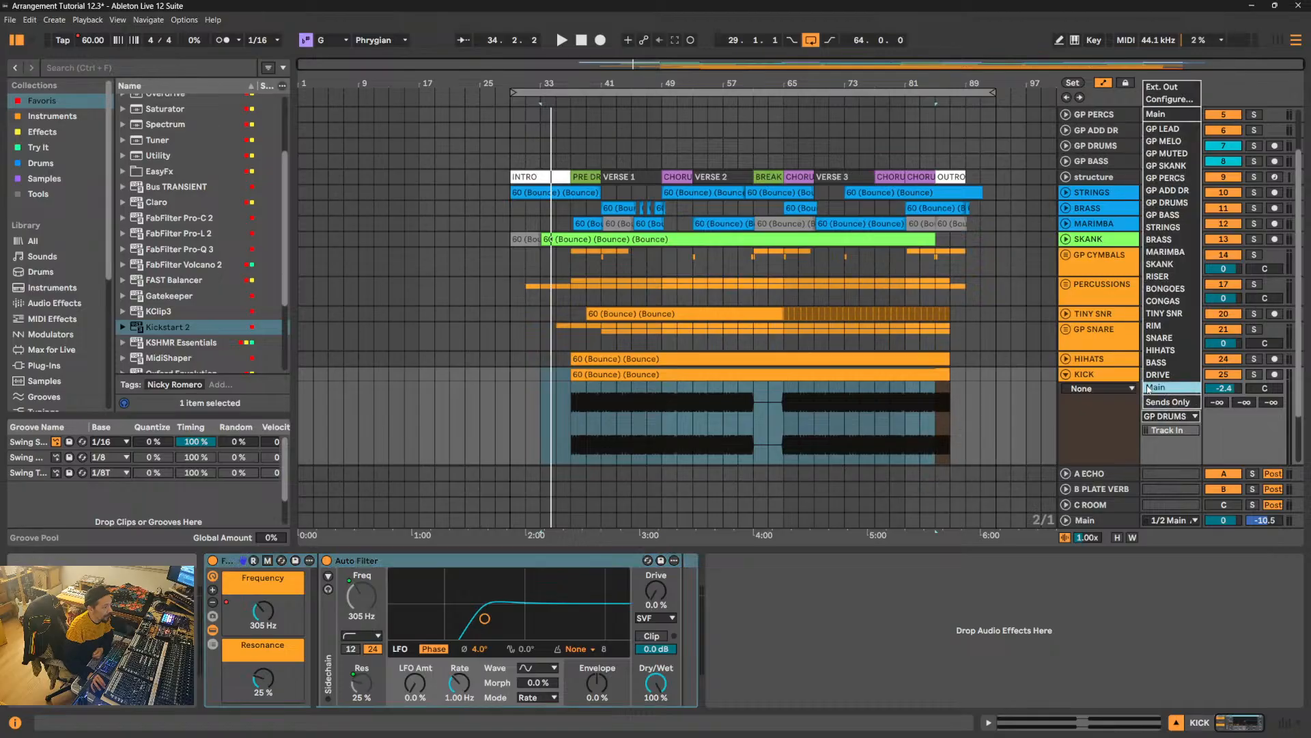
pyautogui.click(1155, 388)
pyautogui.click(1068, 376)
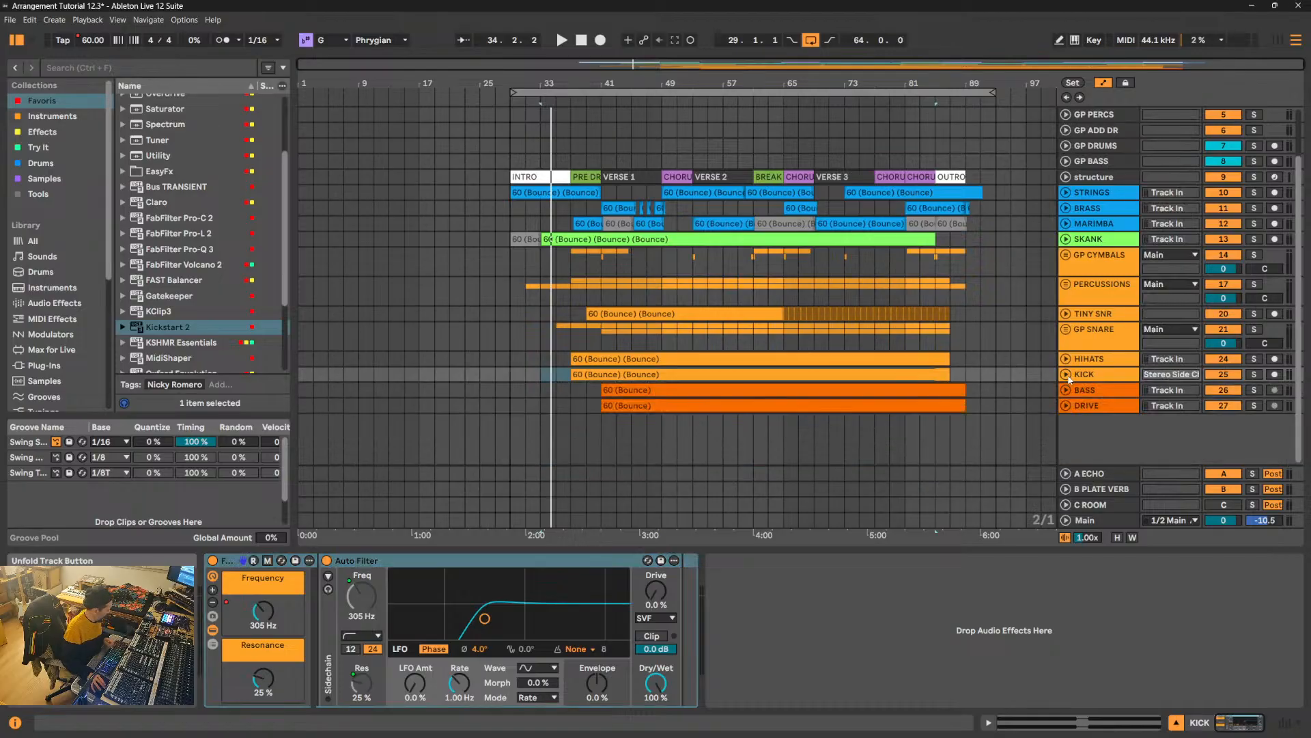
# - Route the outputs of the BASS and DRIVE tracks to Main in the session mixer
pyautogui.press('Tab')
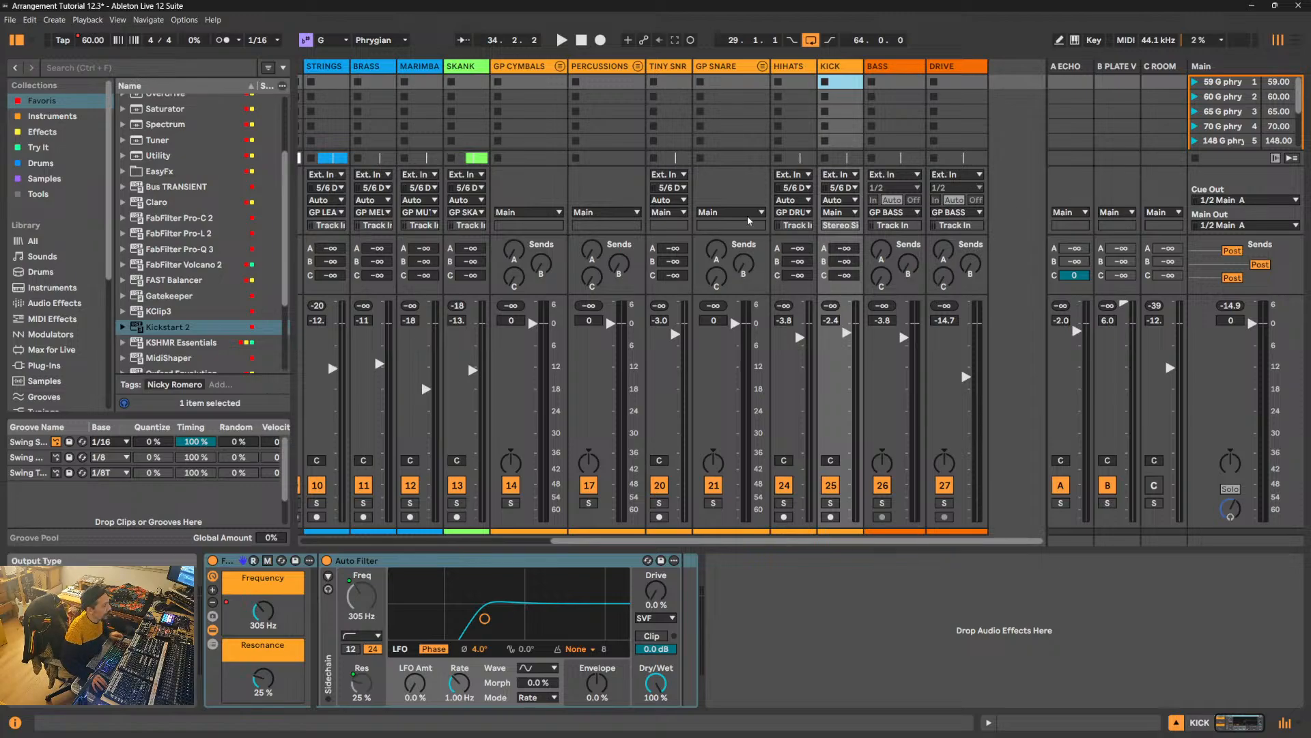
pyautogui.click(893, 212)
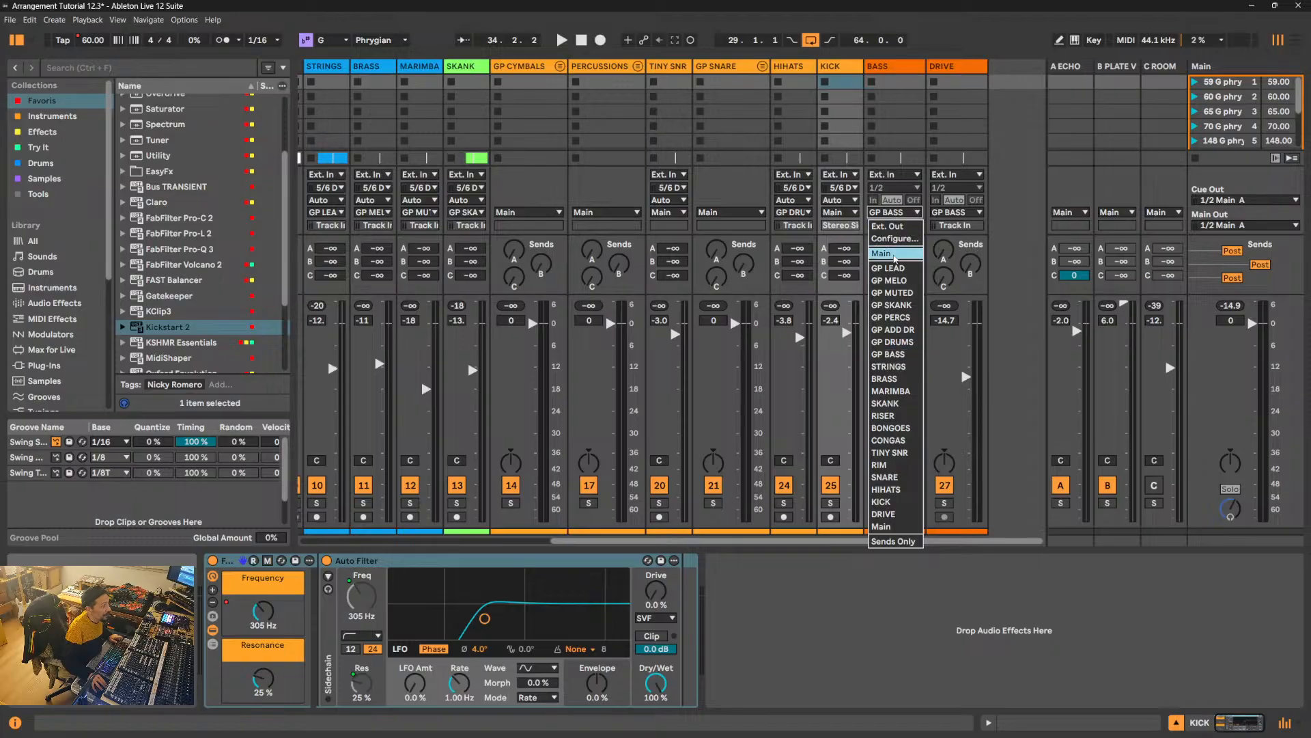
pyautogui.click(894, 254)
pyautogui.click(957, 212)
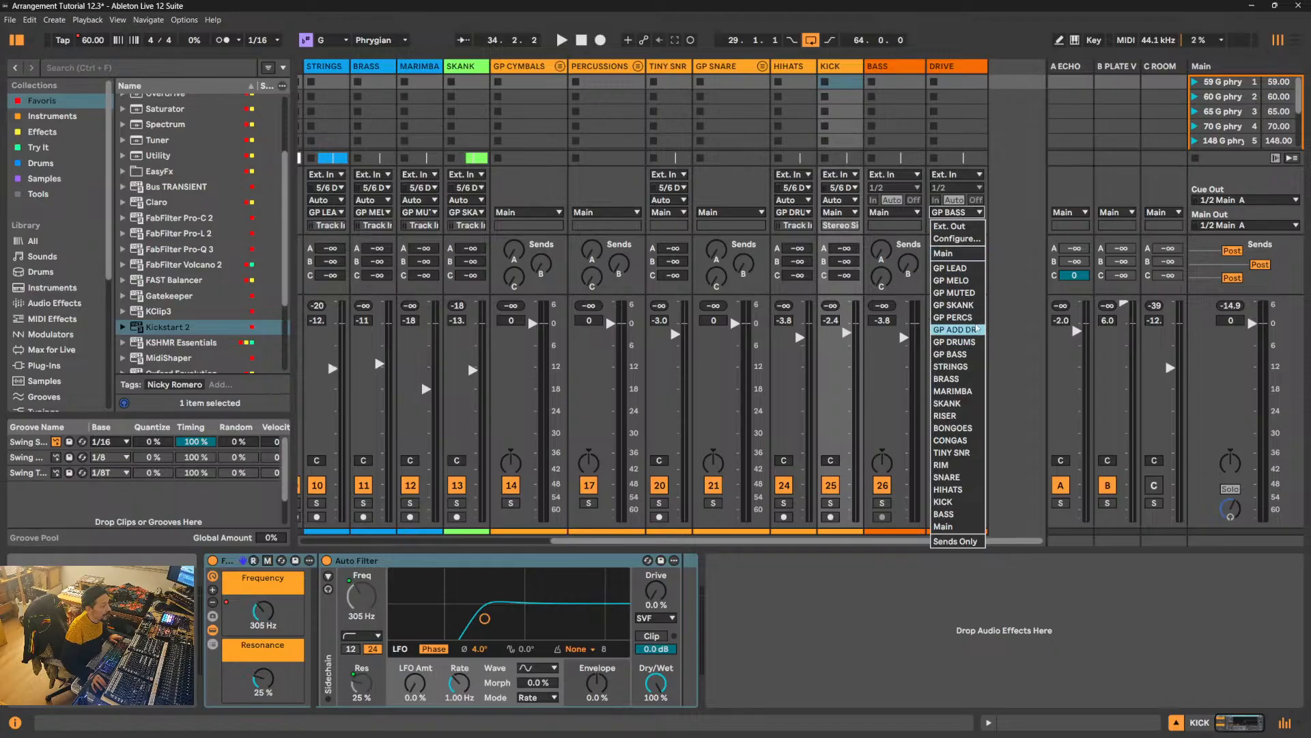
pyautogui.click(974, 254)
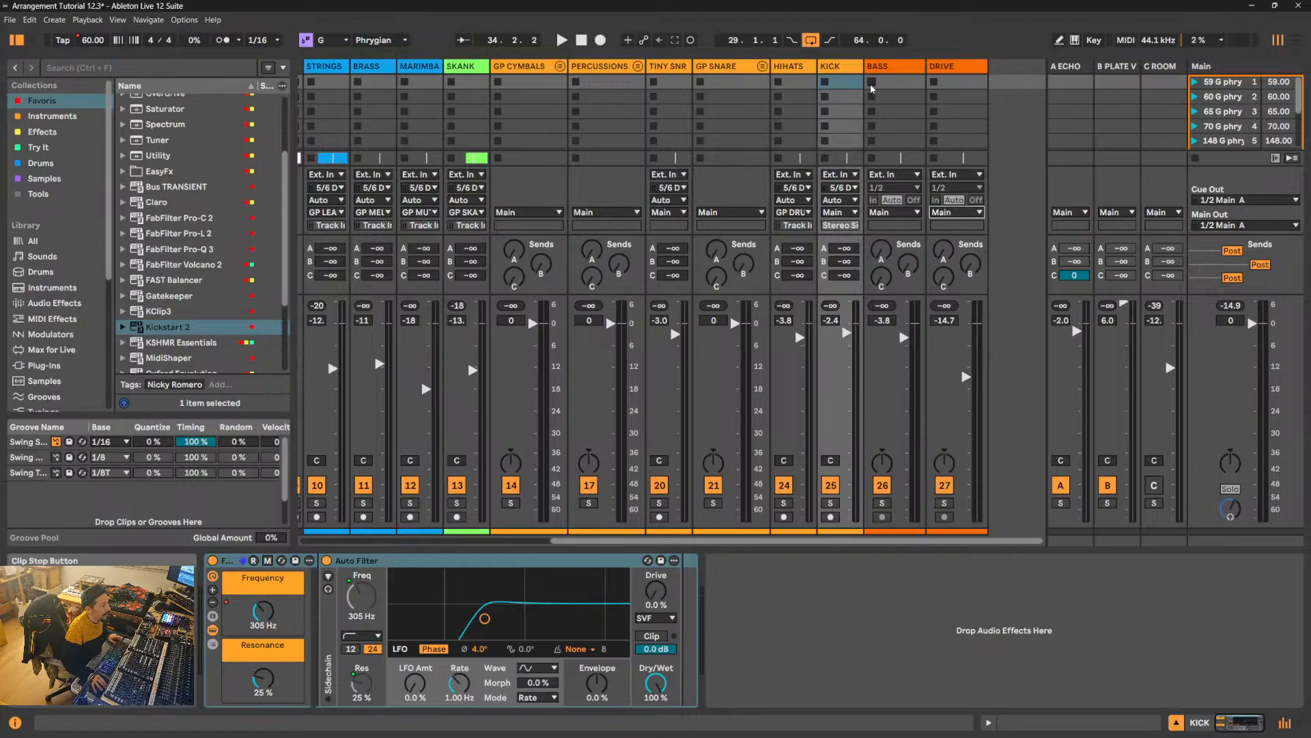
# - Delete the eight old GP tracks from GP LEAD through GP BASS
pyautogui.click(780, 69)
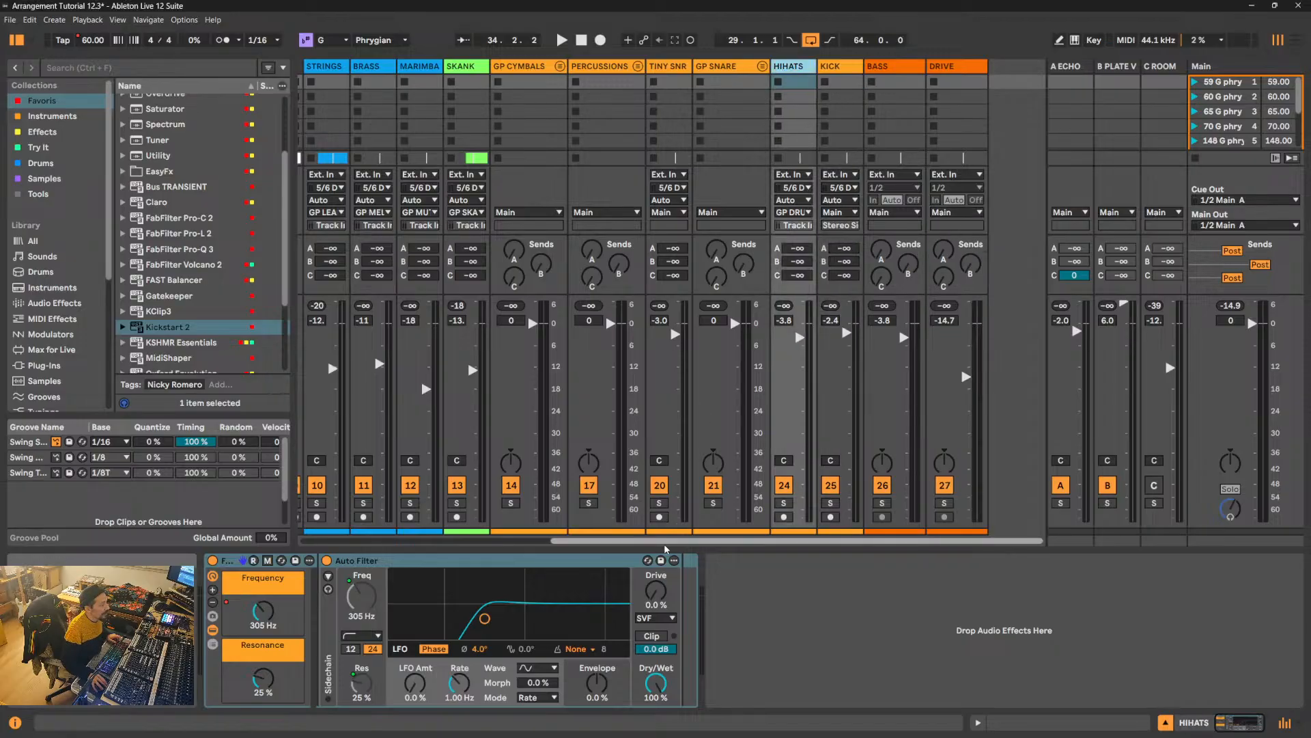
pyautogui.moveTo(672, 547); pyautogui.dragTo(392, 540)
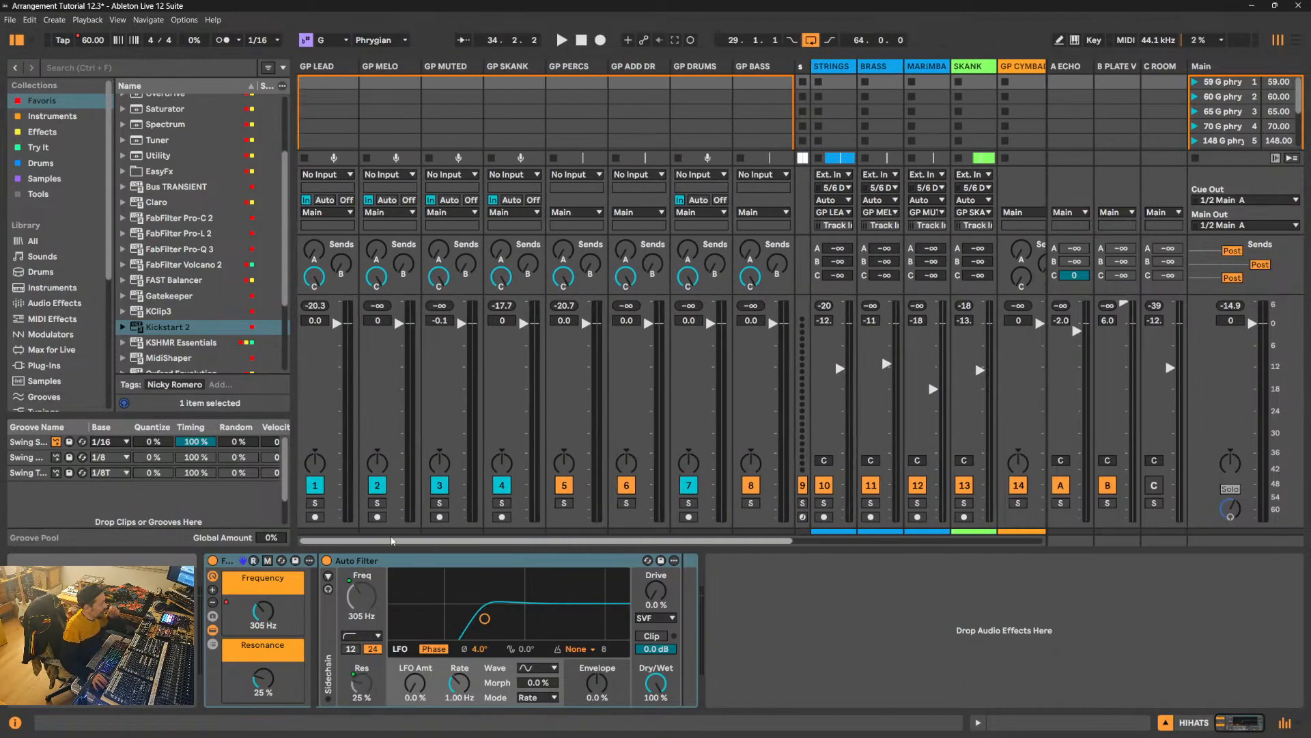
pyautogui.click(332, 68)
pyautogui.click(772, 69)
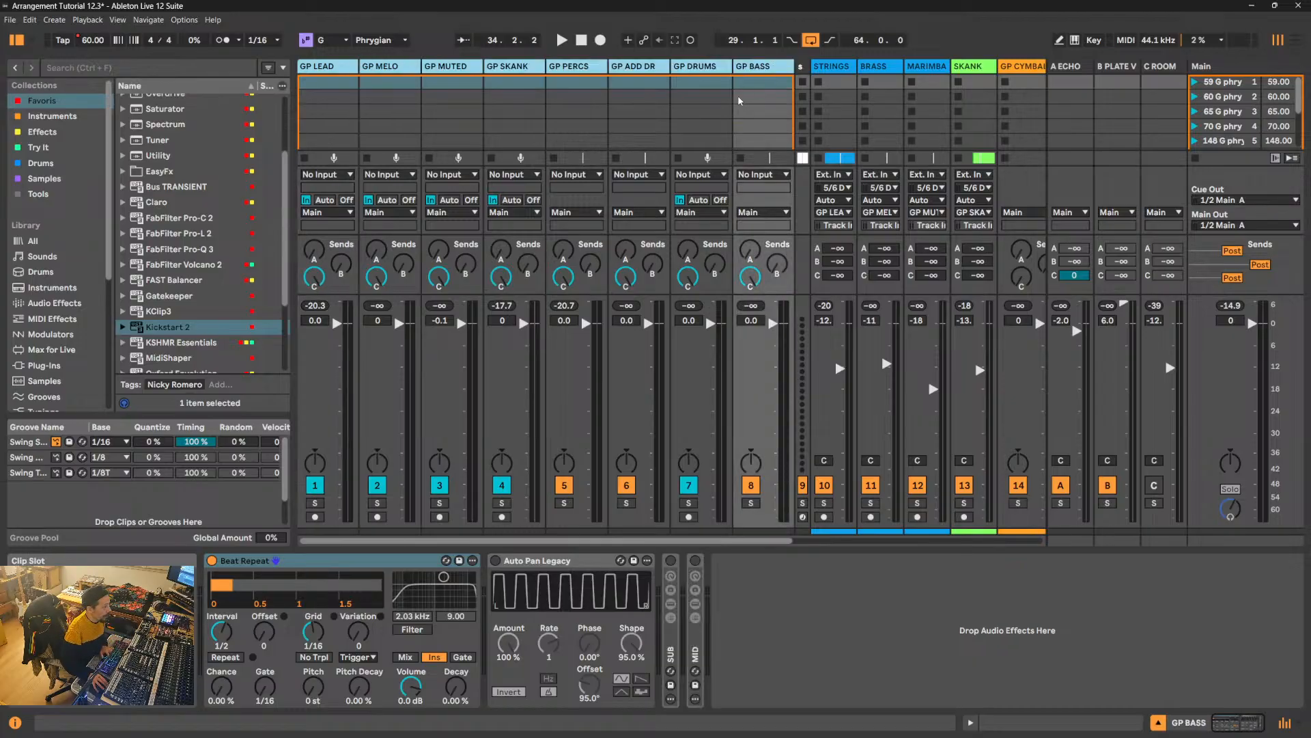
pyautogui.press('Delete')
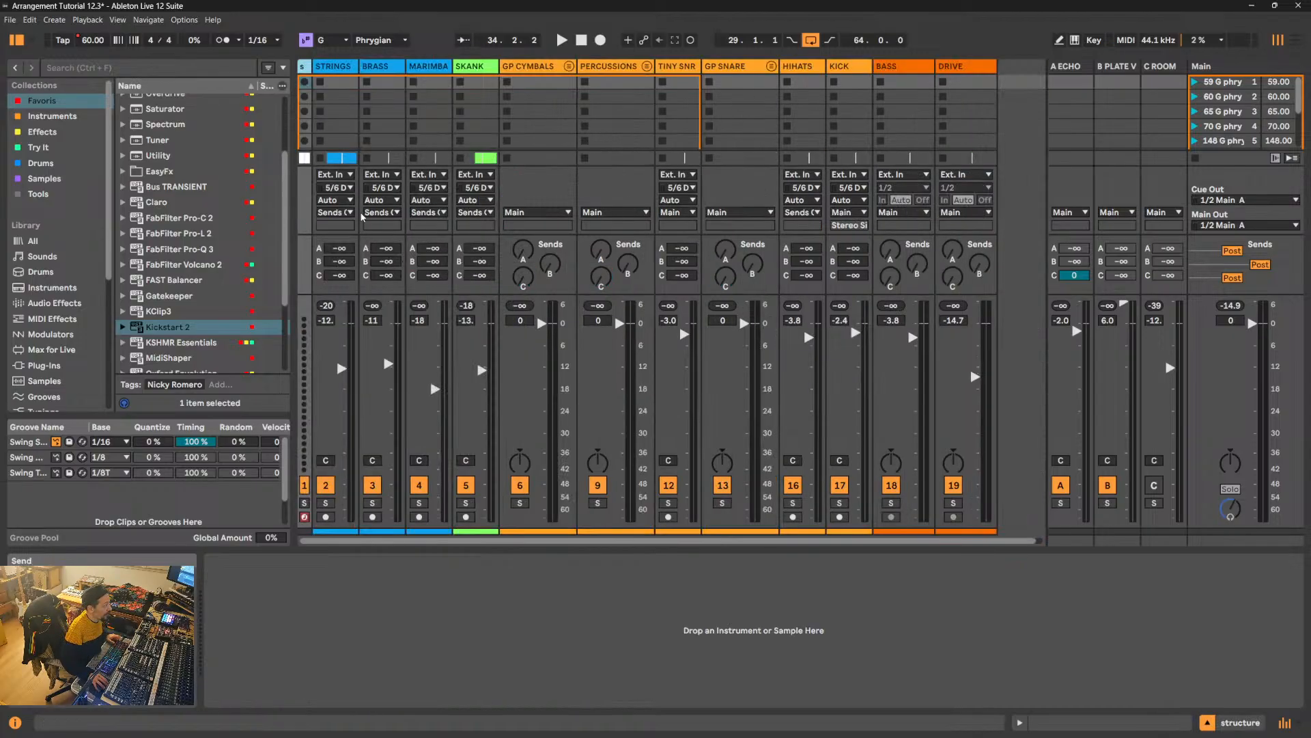
# - Route the outputs of STRINGS, BRASS, MARIMBA and SKANK to Main (Stereo Side Chain)
pyautogui.click(339, 71)
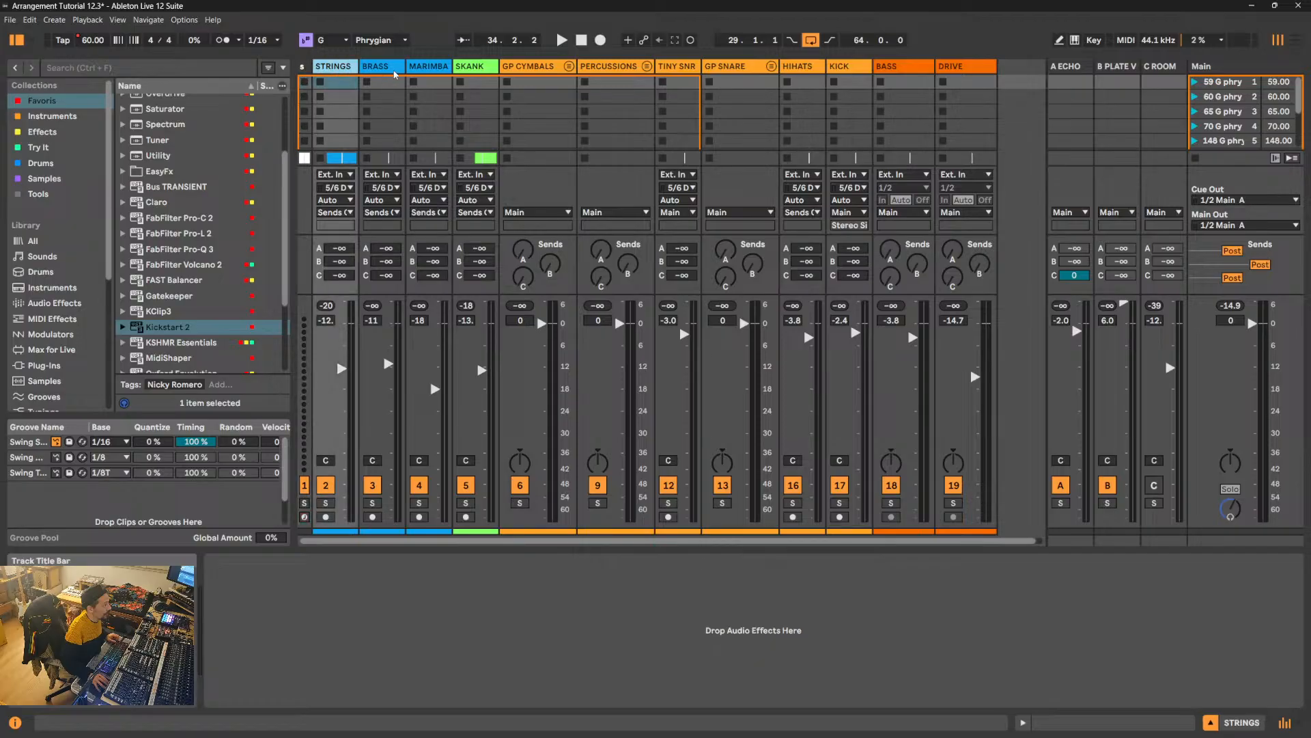
pyautogui.click(429, 69)
pyautogui.click(332, 216)
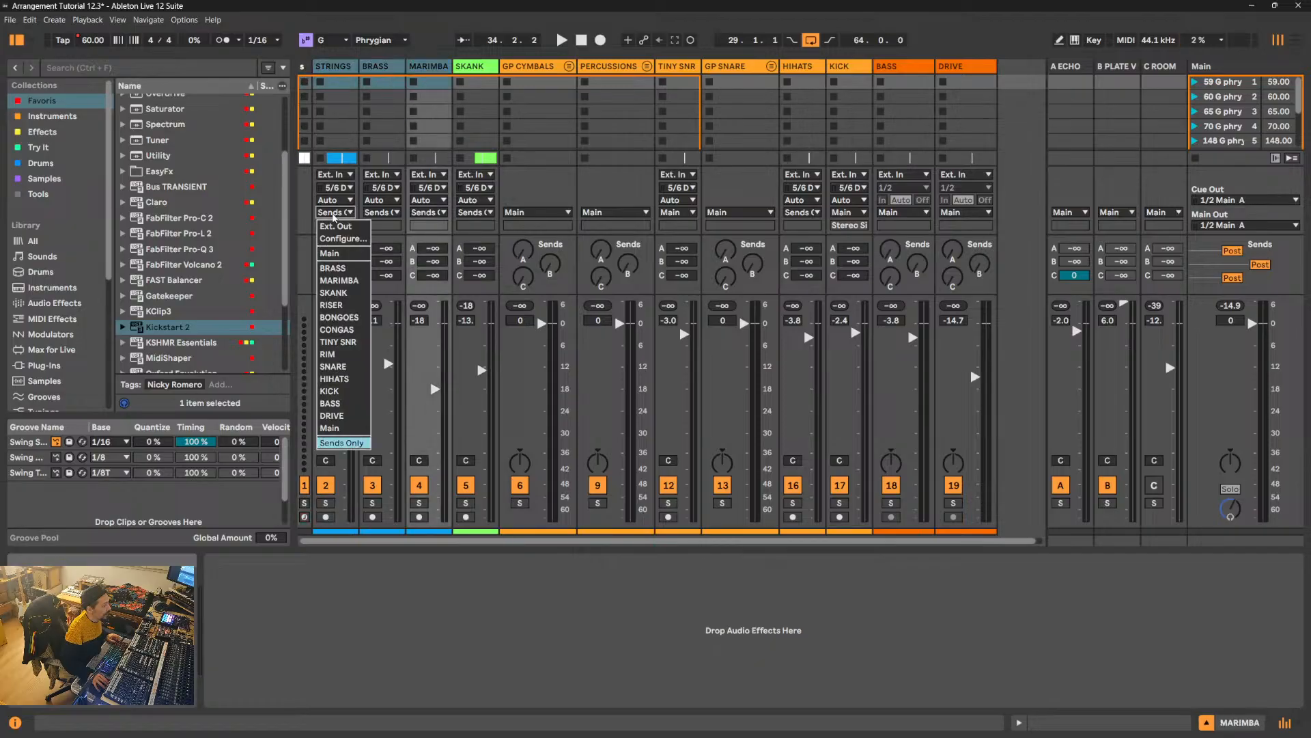
pyautogui.click(342, 429)
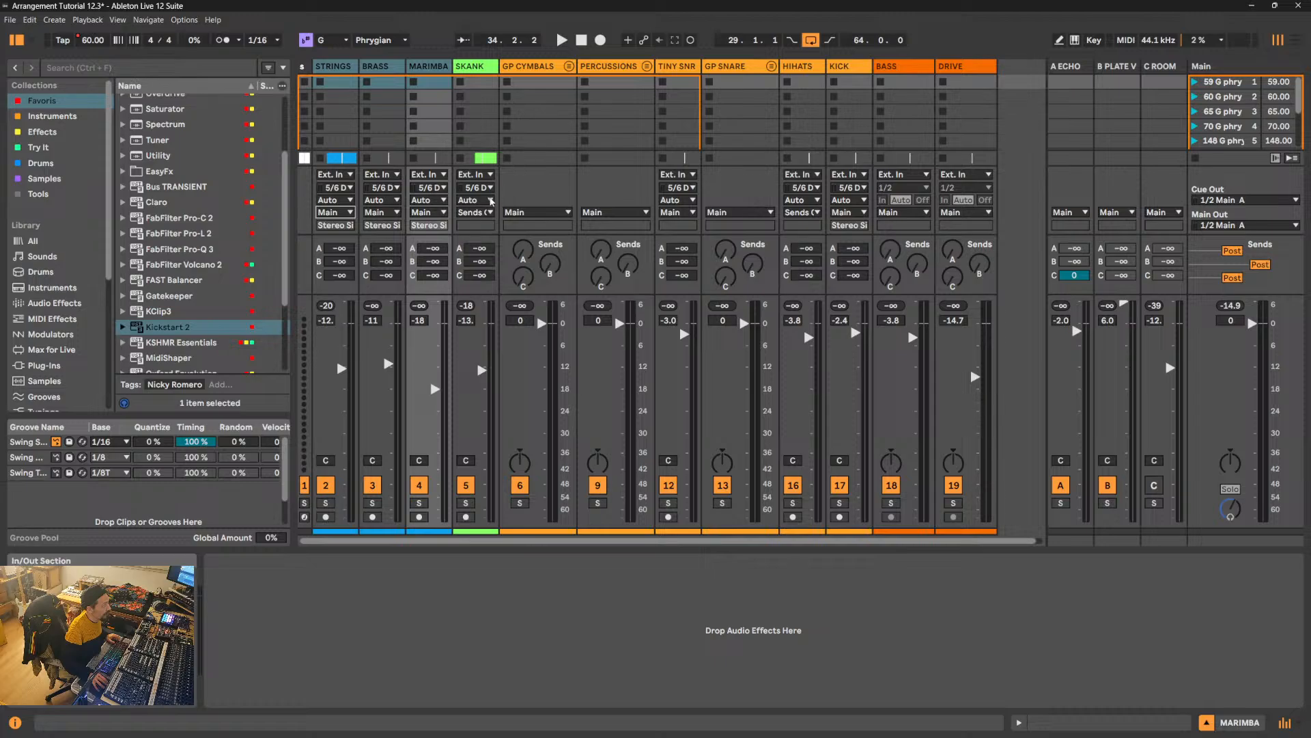
pyautogui.click(479, 214)
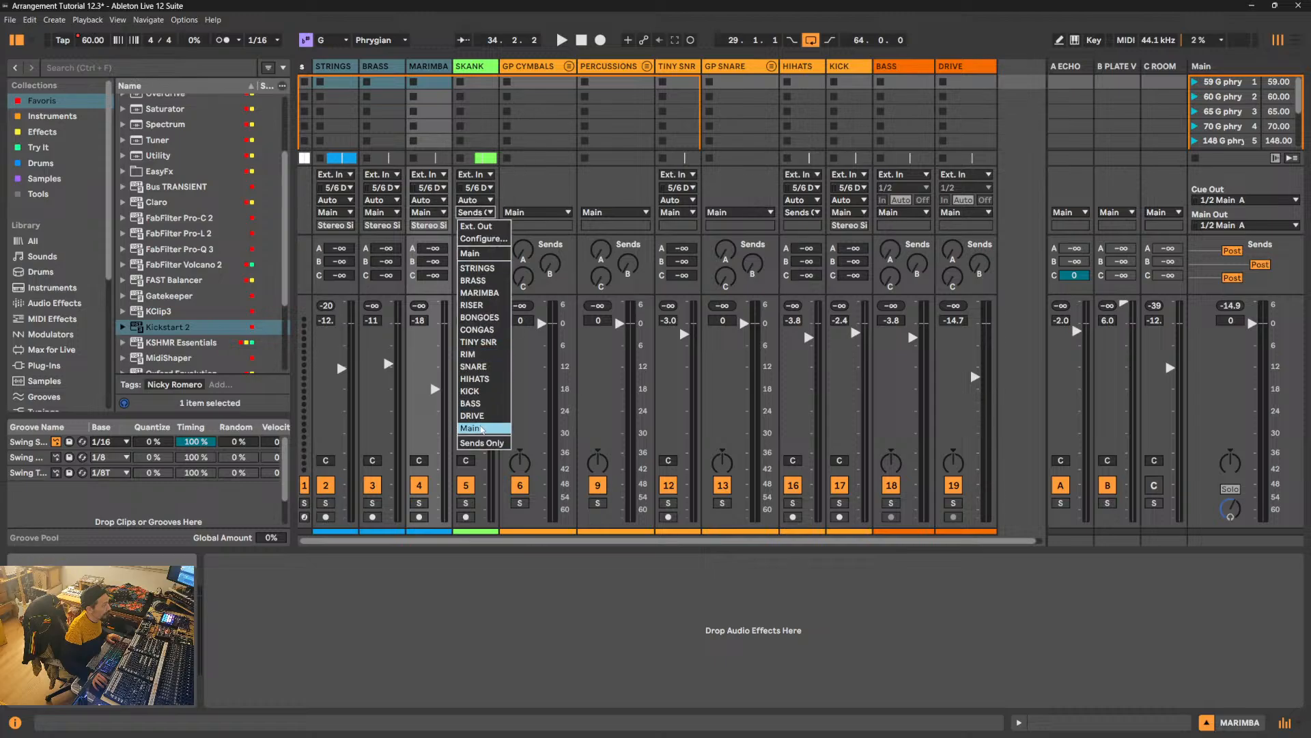
pyautogui.click(481, 428)
# - Widen the TINY SNR mixer channel, start playback and show the PERCUSSIONS group's devices
pyautogui.click(544, 72)
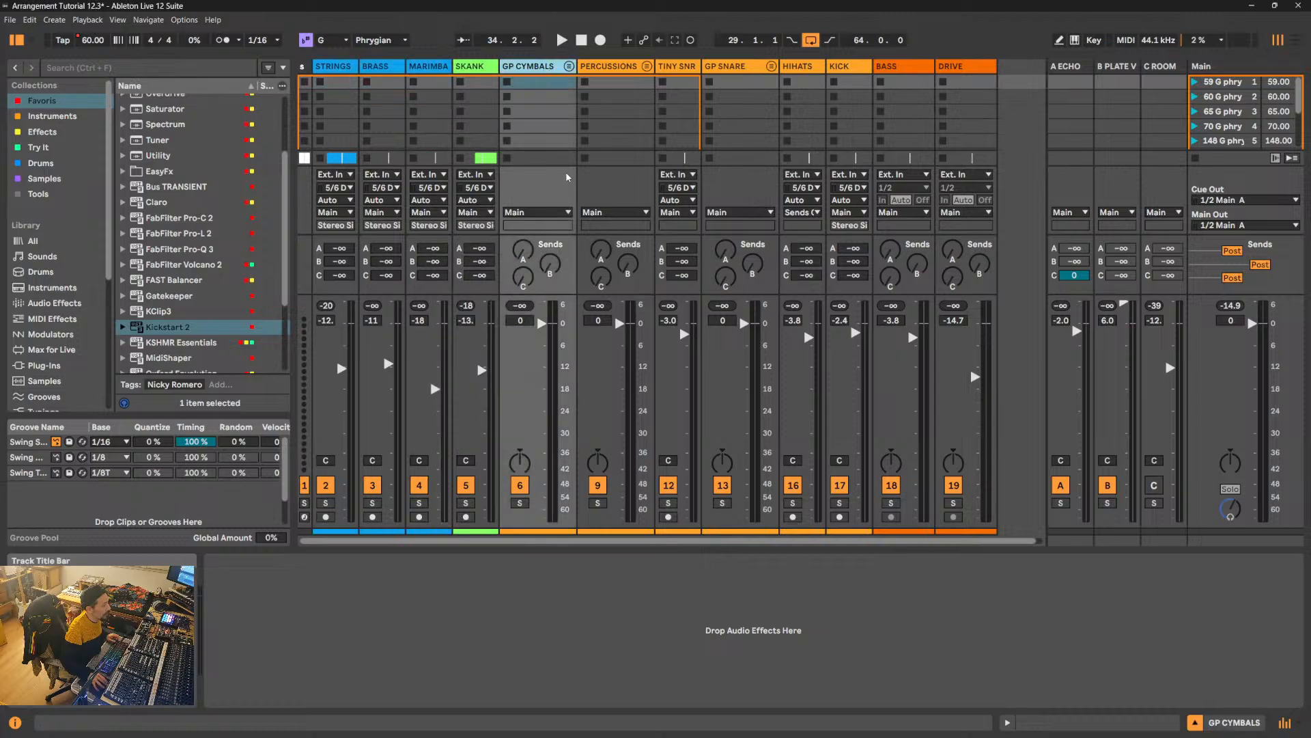
pyautogui.moveTo(699, 66); pyautogui.dragTo(729, 66)
pyautogui.press('space')
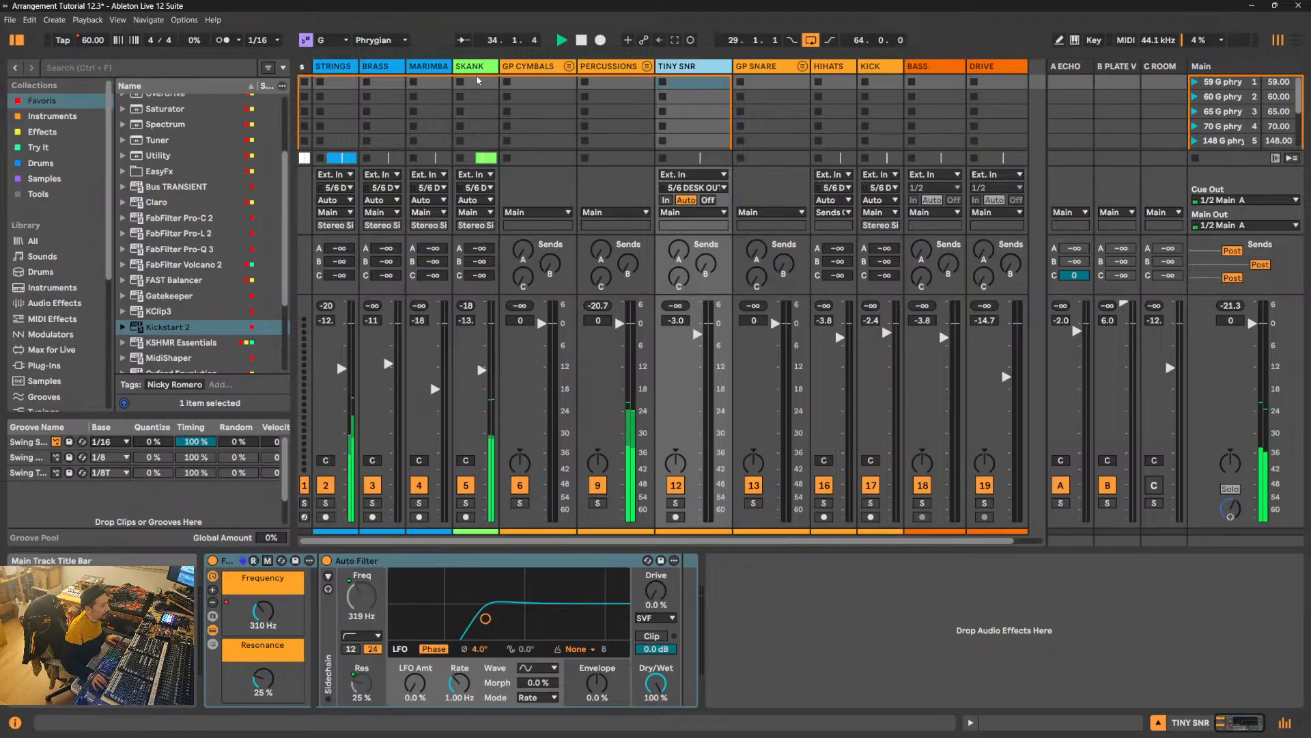
pyautogui.click(610, 68)
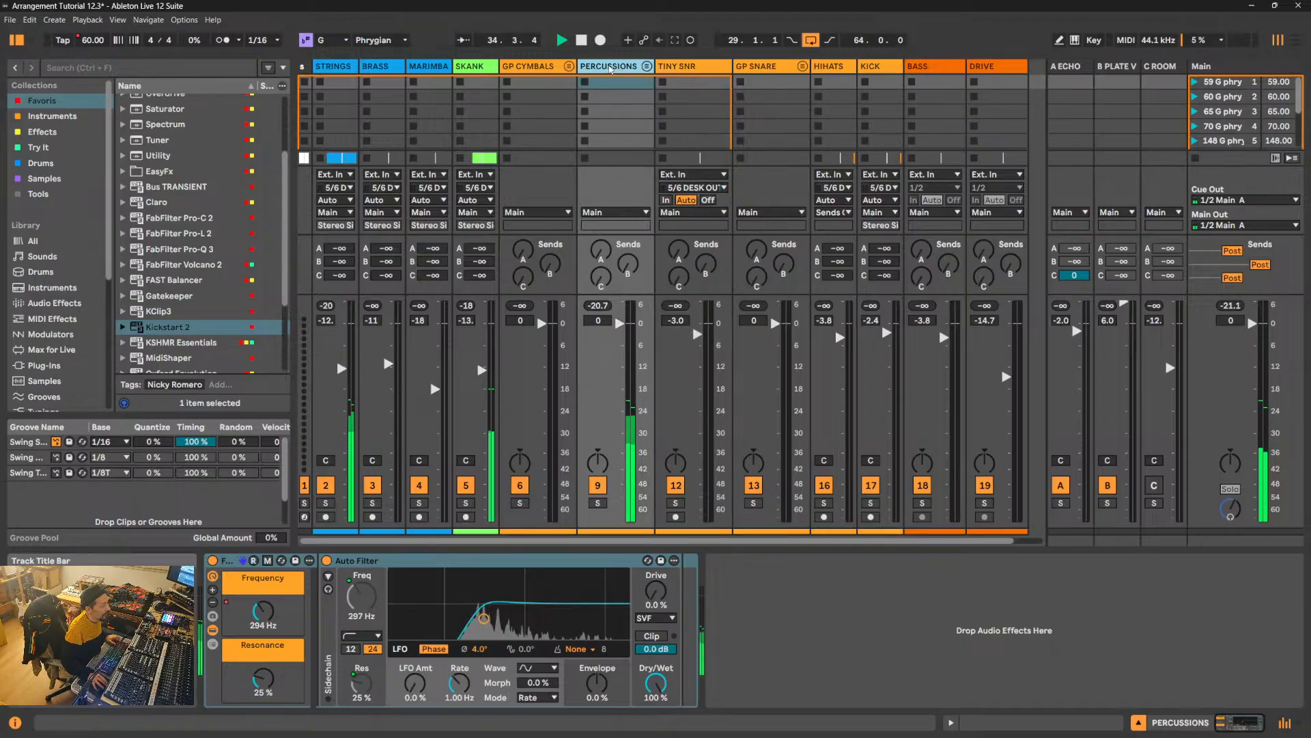
# - Check the STRINGS track's output routing in the arrangement during playback, refold it and return to the session mixer
pyautogui.click(1300, 44)
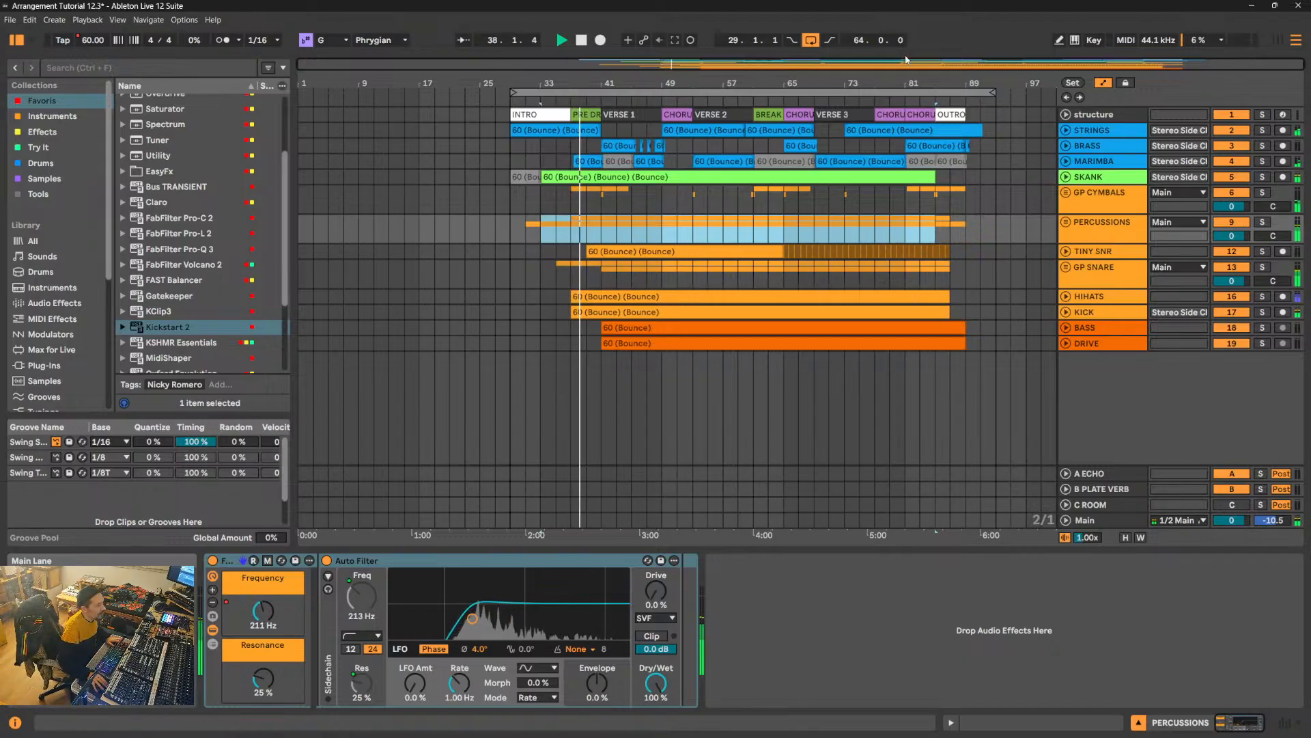
pyautogui.click(1066, 130)
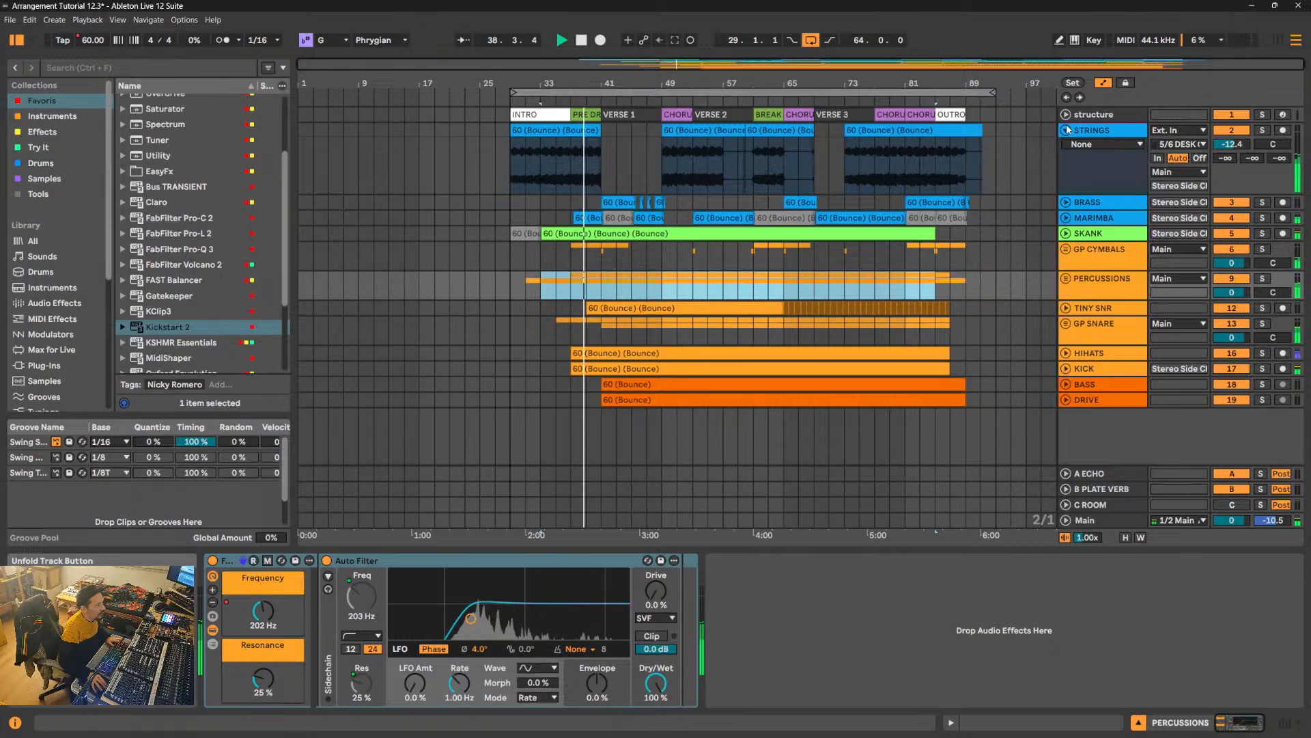
pyautogui.click(1067, 131)
pyautogui.press('Tab')
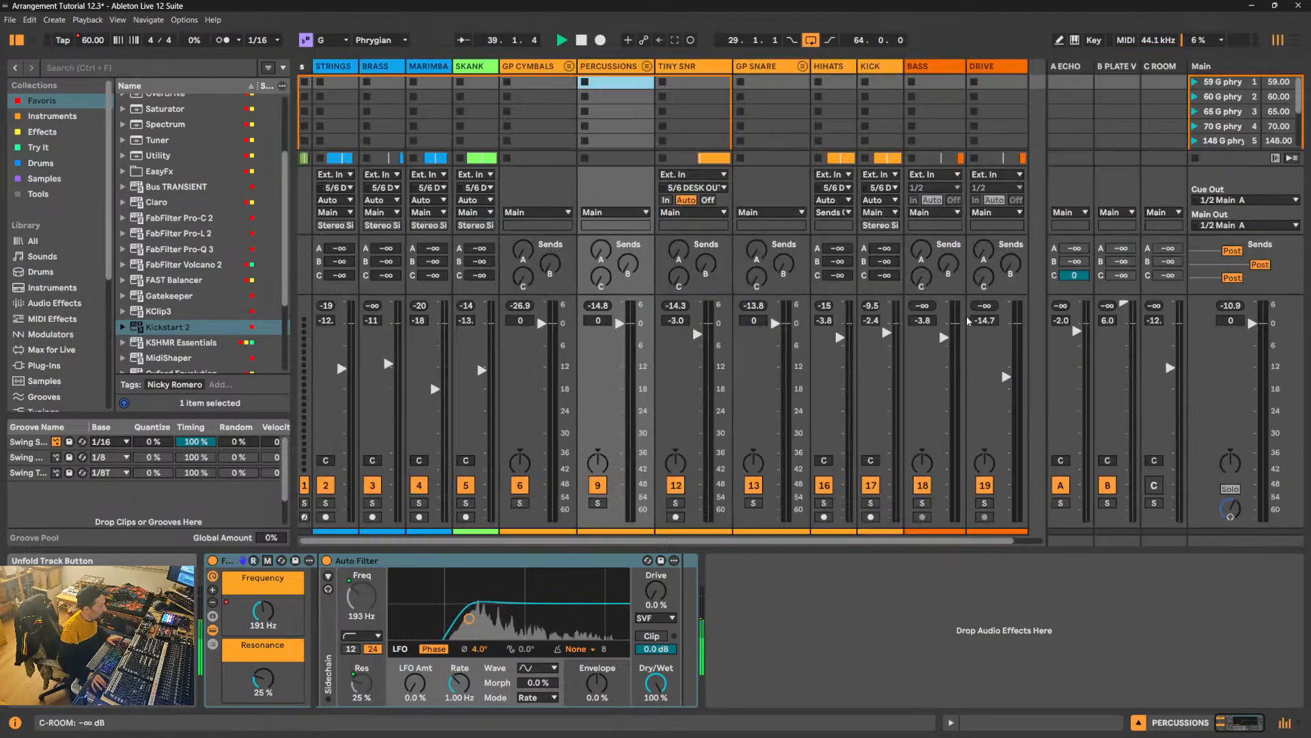
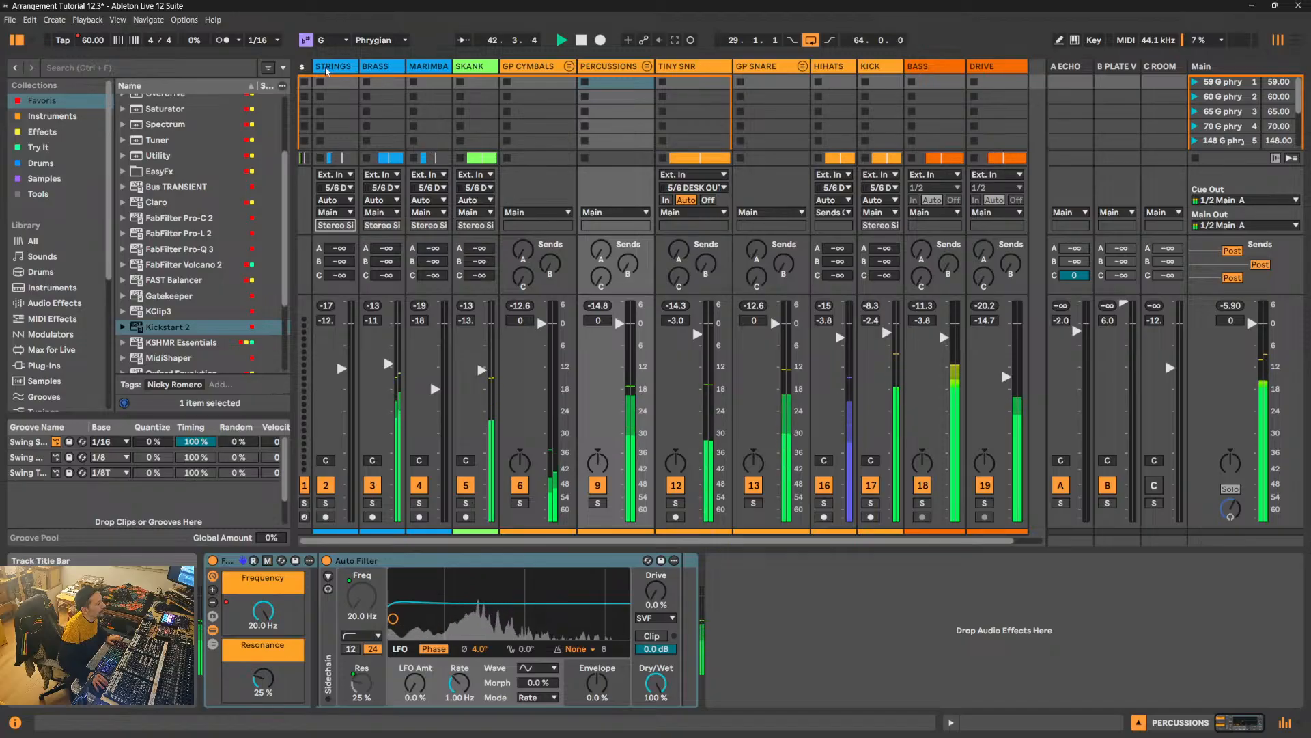
# - Show the Main track's devices, check the STRINGS output channel and stop playback
pyautogui.click(1223, 66)
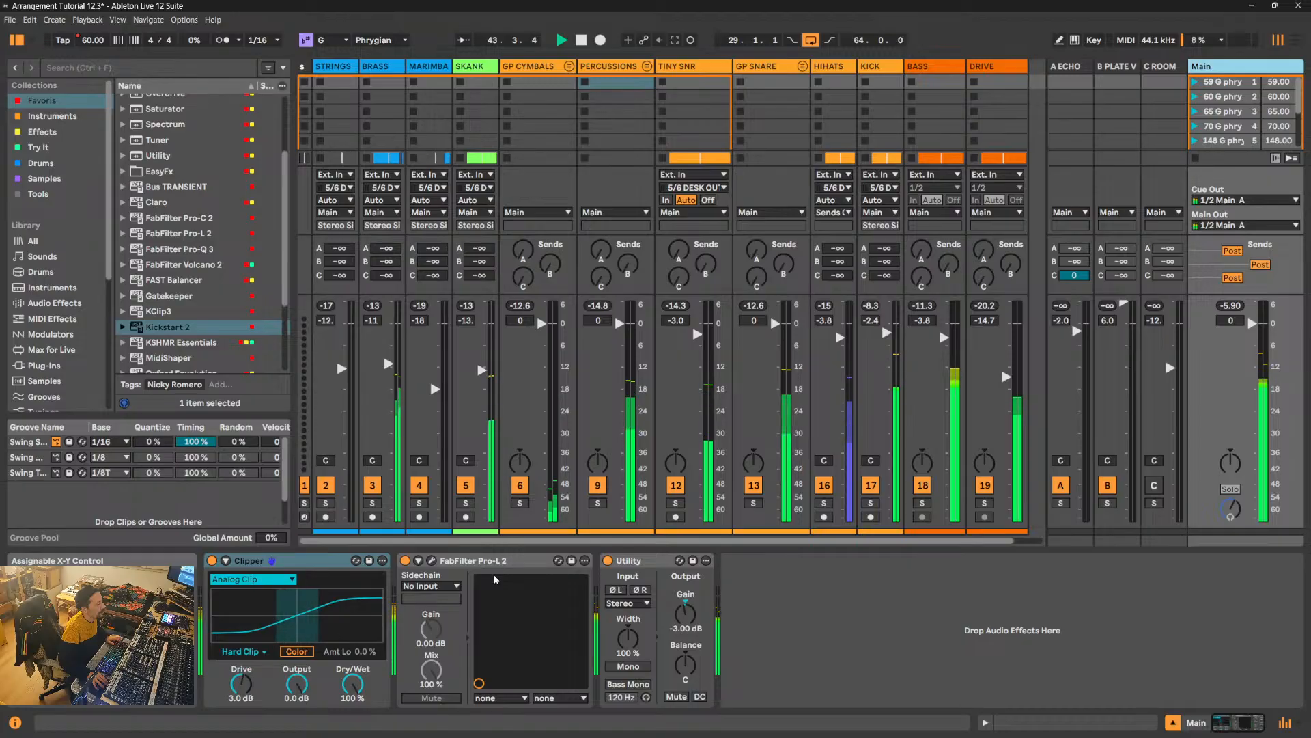
pyautogui.click(337, 228)
pyautogui.press('space')
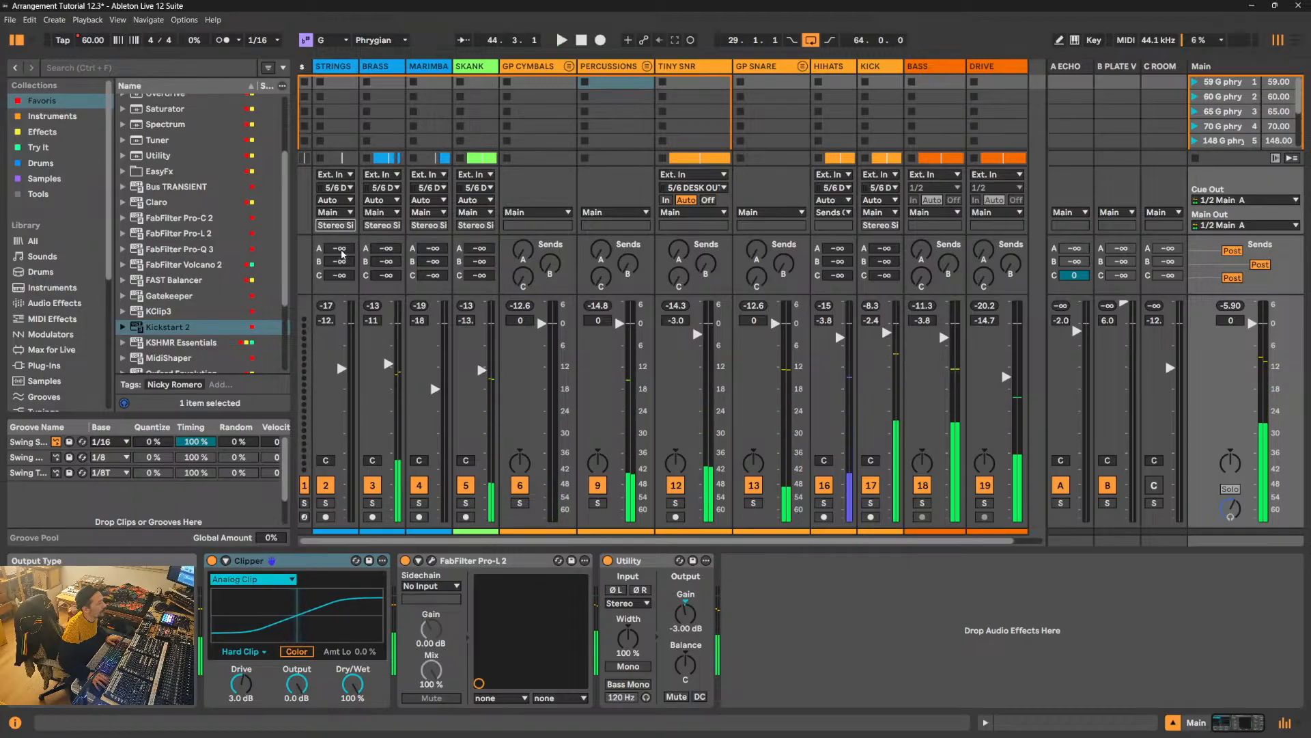
# - Try routing the STRINGS, BRASS and MARIMBA outputs to Sends Only and return them to the Main side-chain output
pyautogui.click(347, 67)
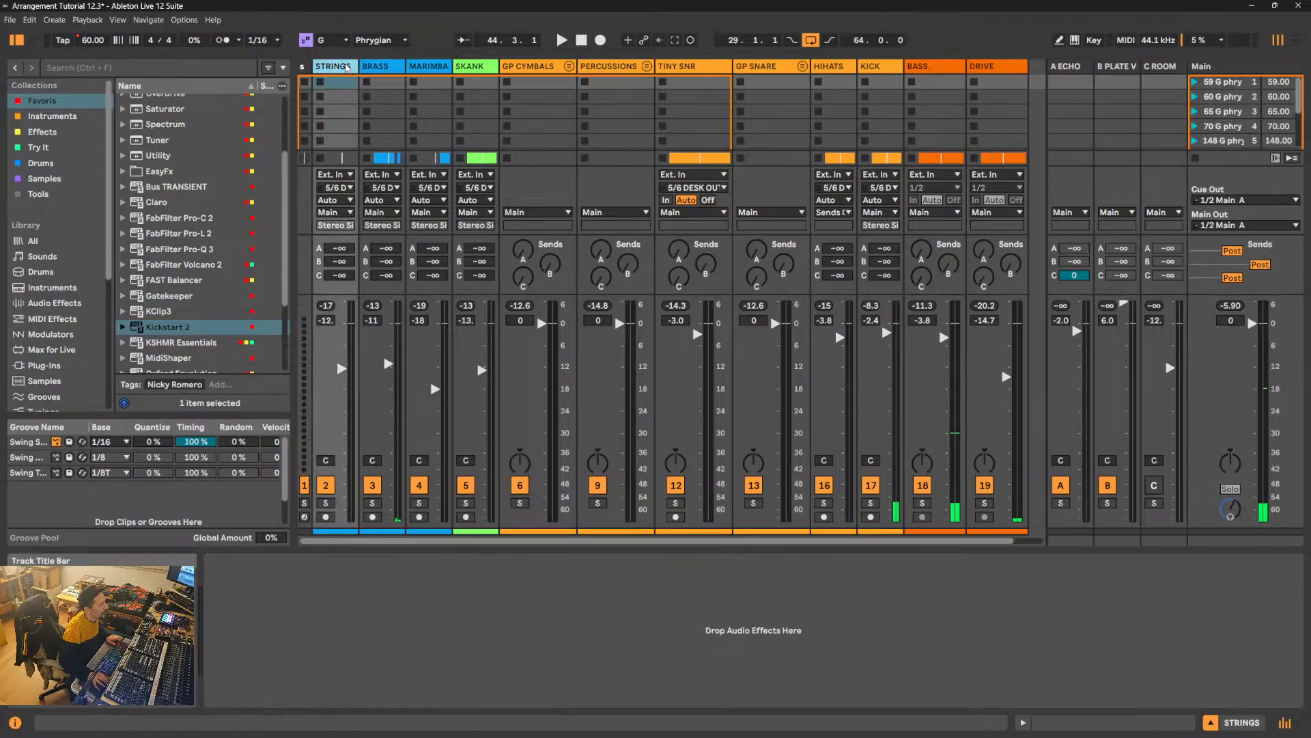
pyautogui.click(433, 66)
pyautogui.click(391, 213)
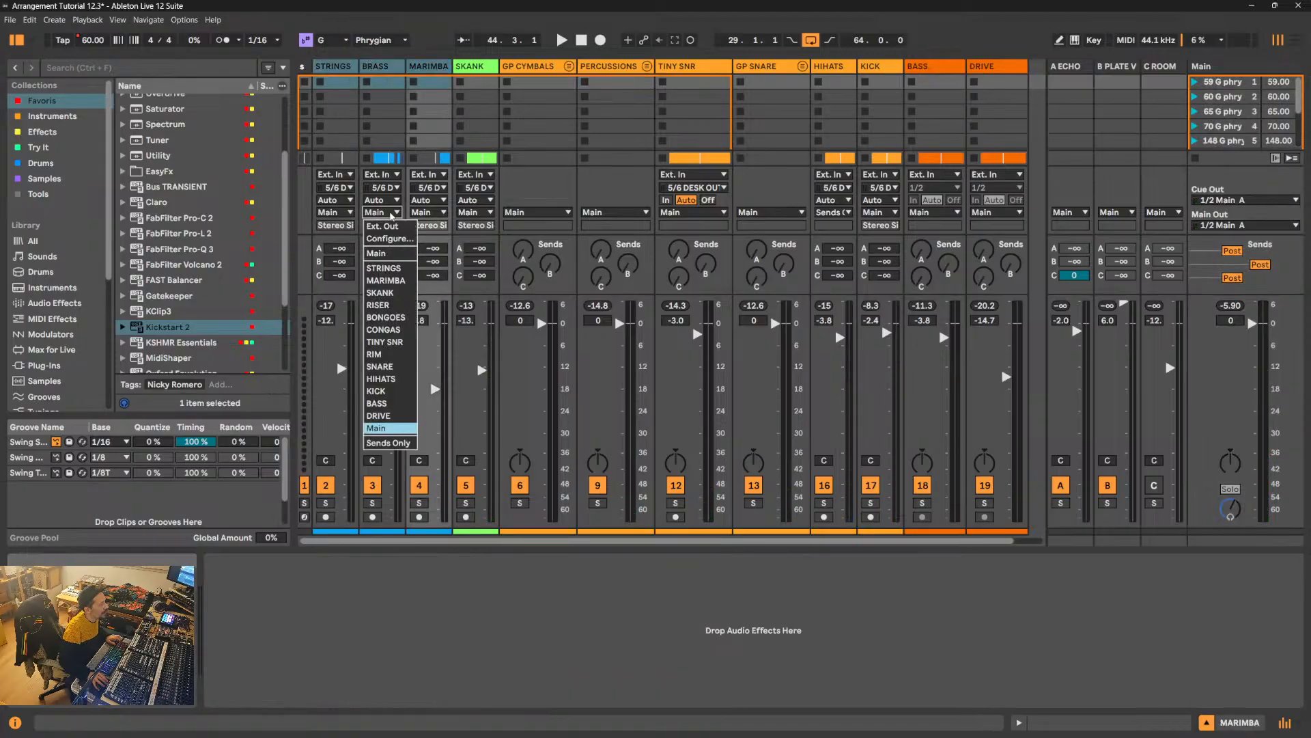
pyautogui.click(387, 443)
pyautogui.click(343, 213)
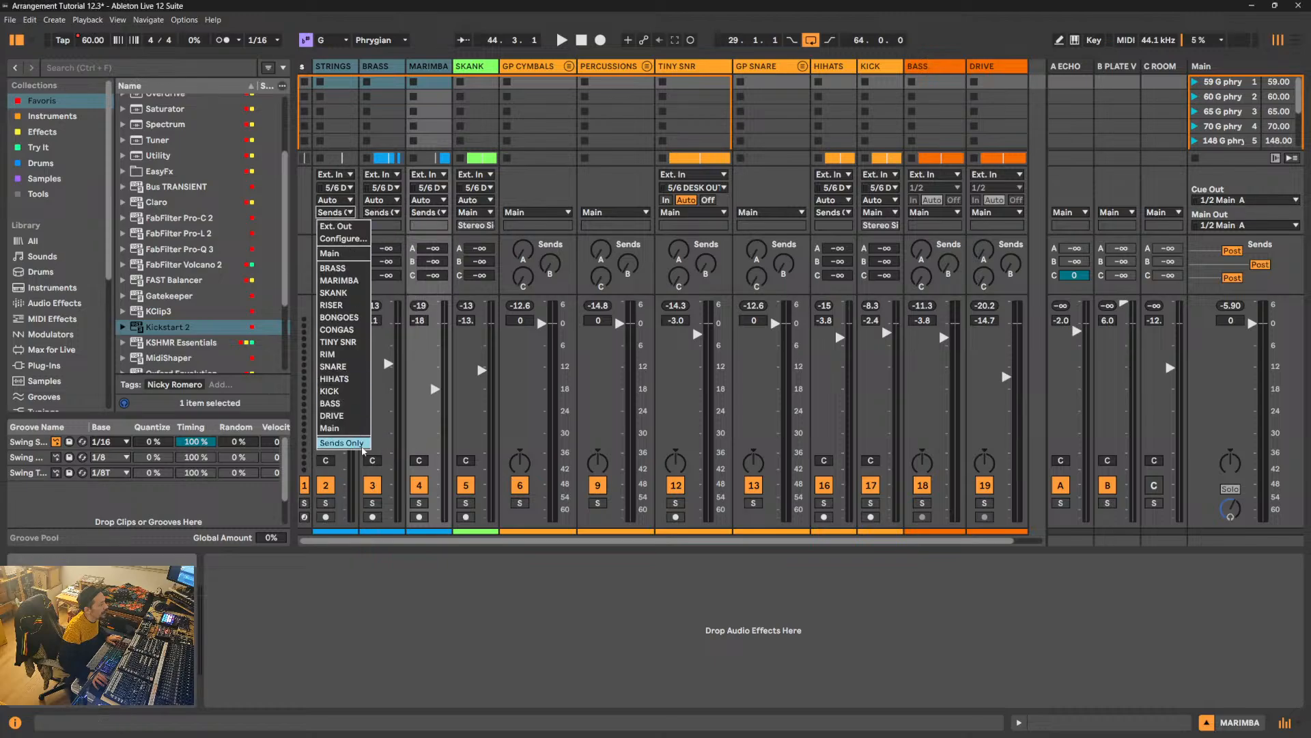
pyautogui.click(354, 428)
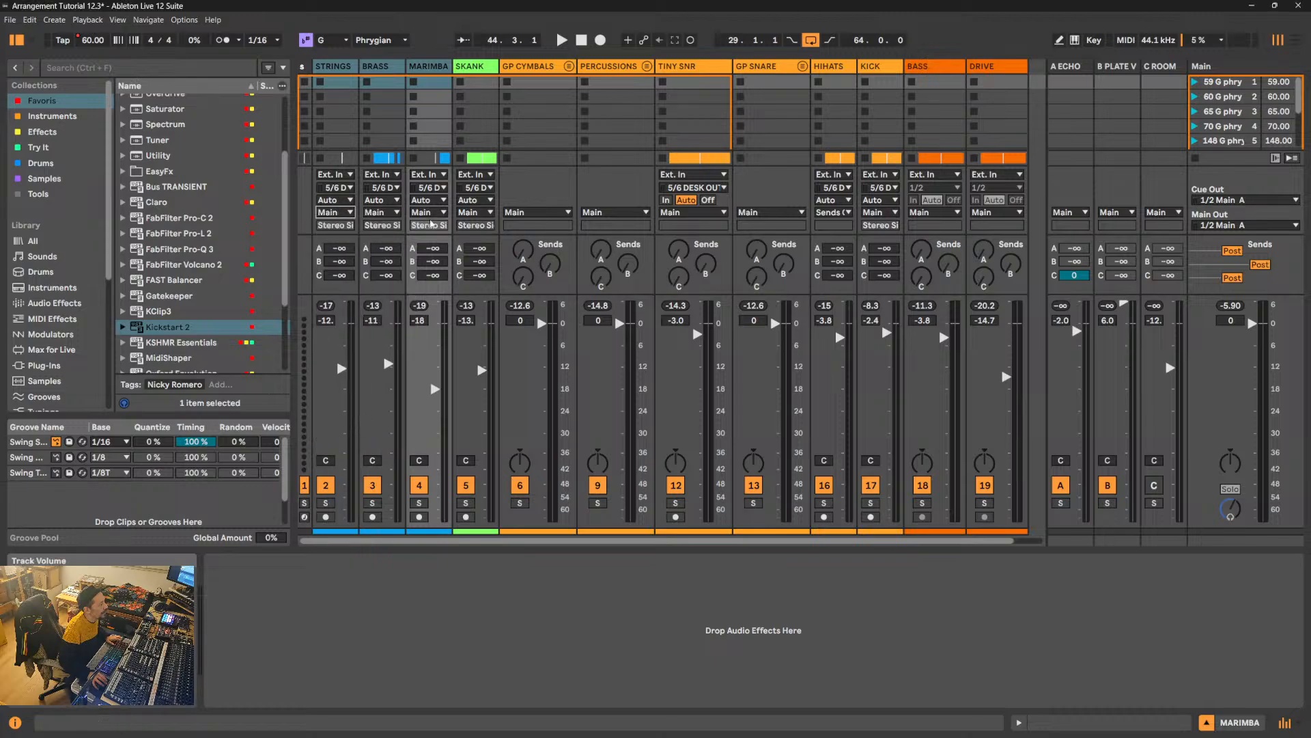
# - Widen the STRINGS, BRASS and MARIMBA mixer channels and delete FabFilter Pro-L 2 from the Main track
pyautogui.moveTo(450, 69); pyautogui.dragTo(469, 97)
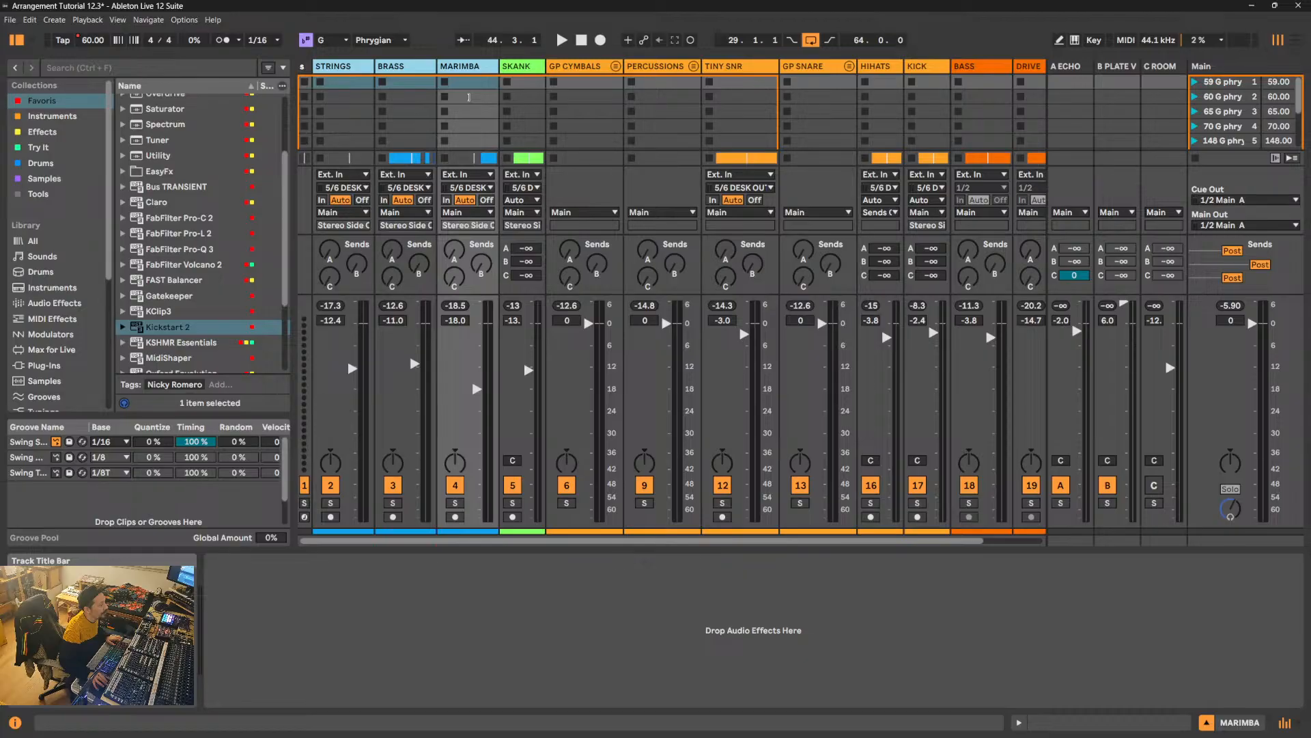
pyautogui.click(1189, 70)
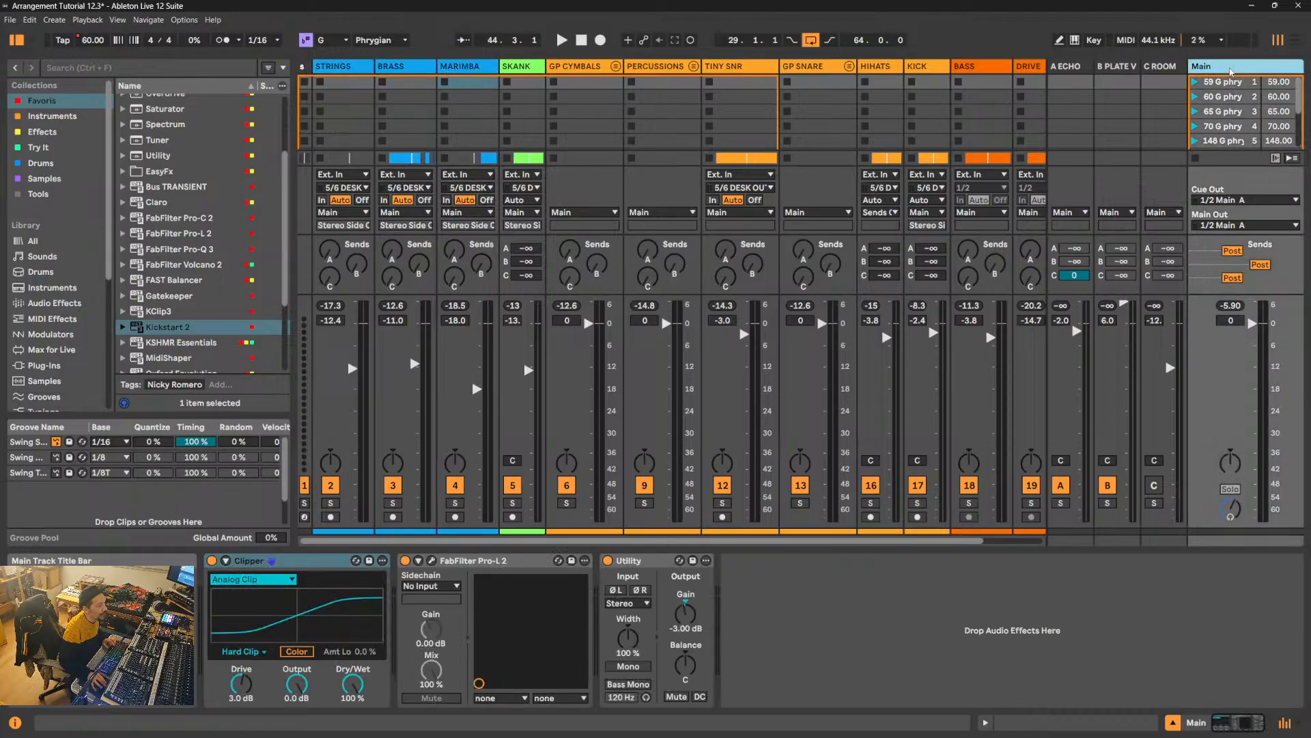
pyautogui.click(513, 563)
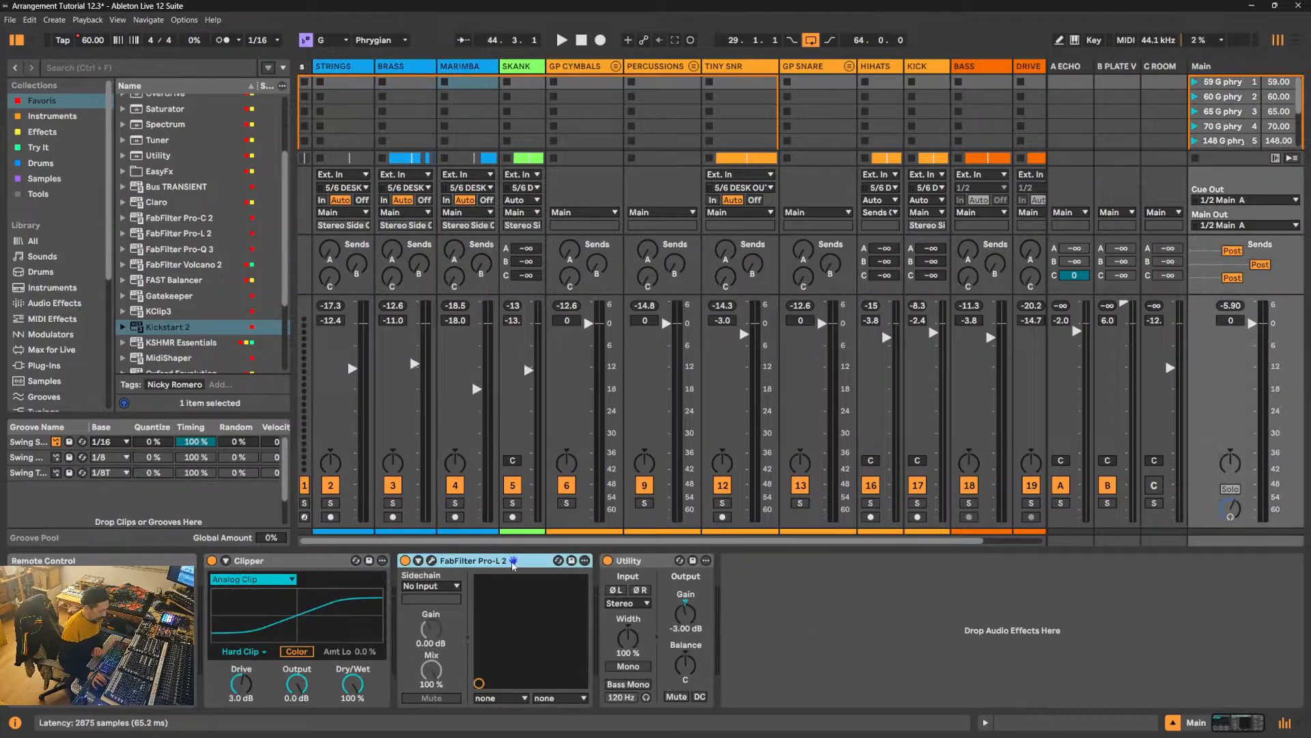
pyautogui.press('Delete')
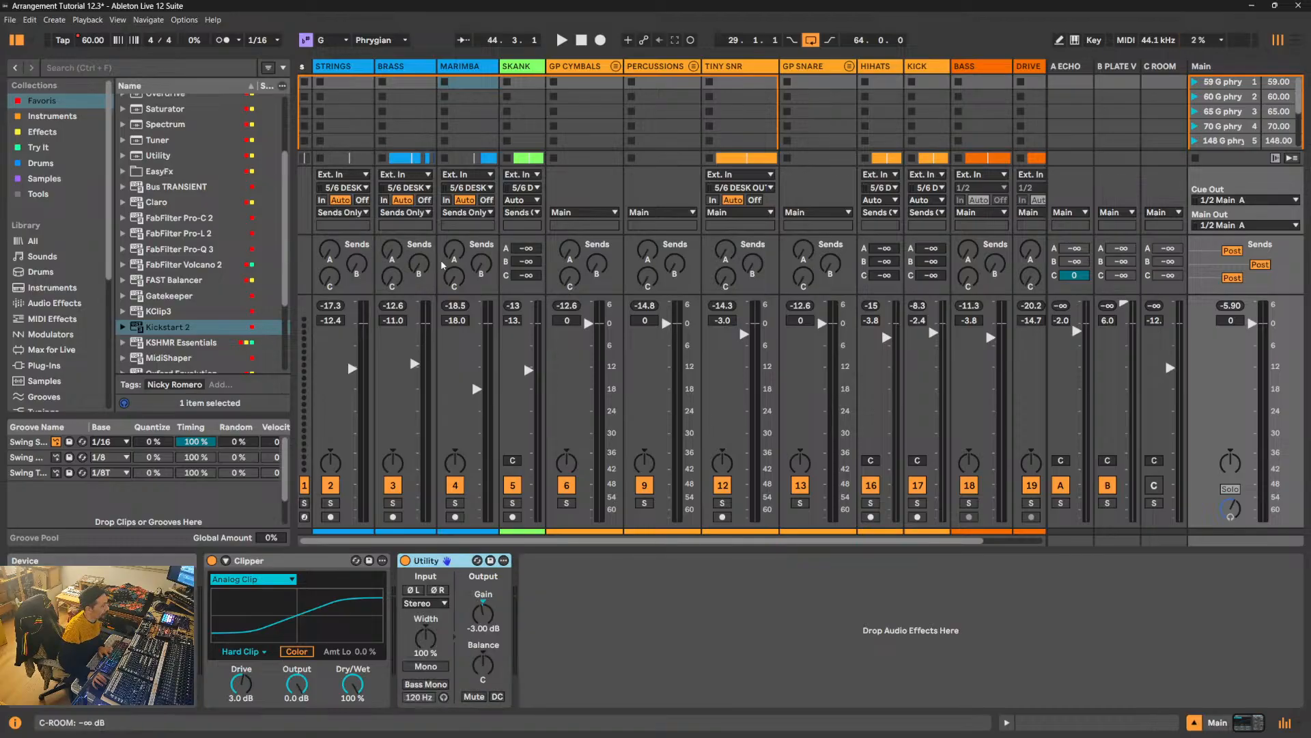
# - Route the outputs of STRINGS, BRASS and MARIMBA directly to Main and start playback
pyautogui.click(354, 68)
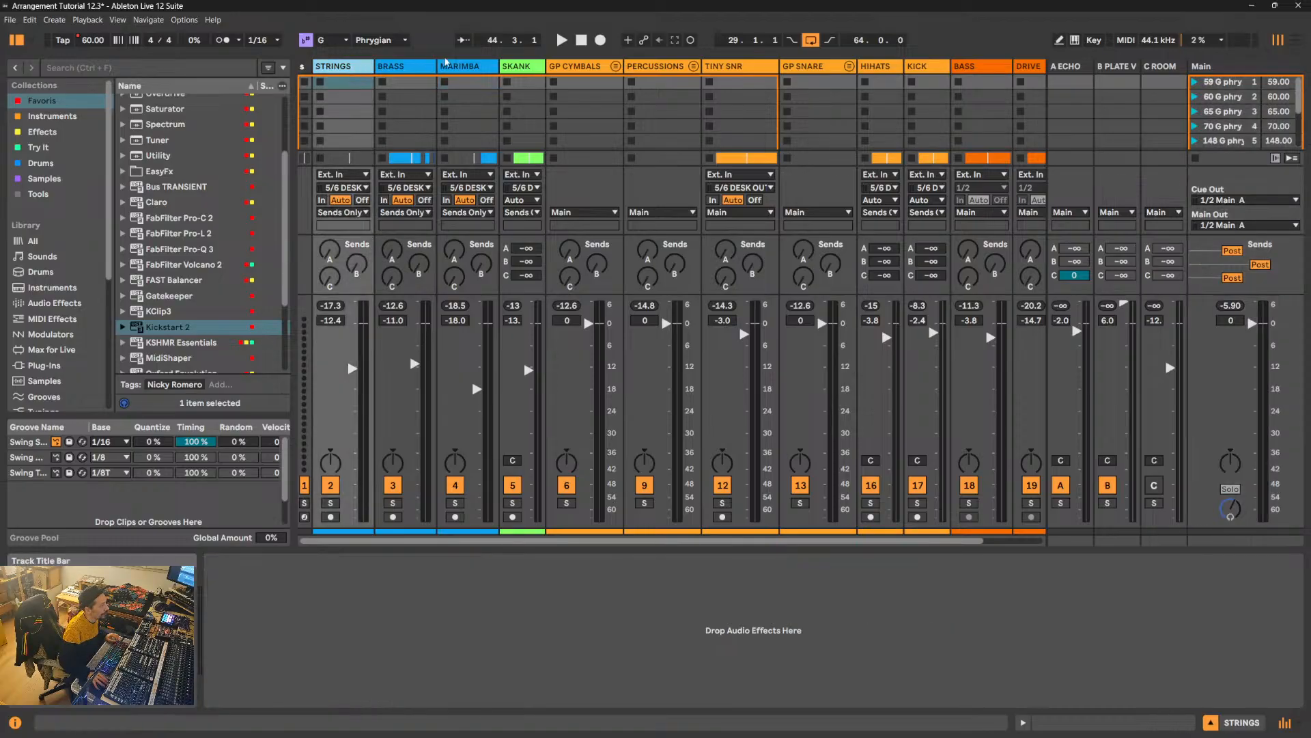
pyautogui.click(469, 66)
pyautogui.click(356, 213)
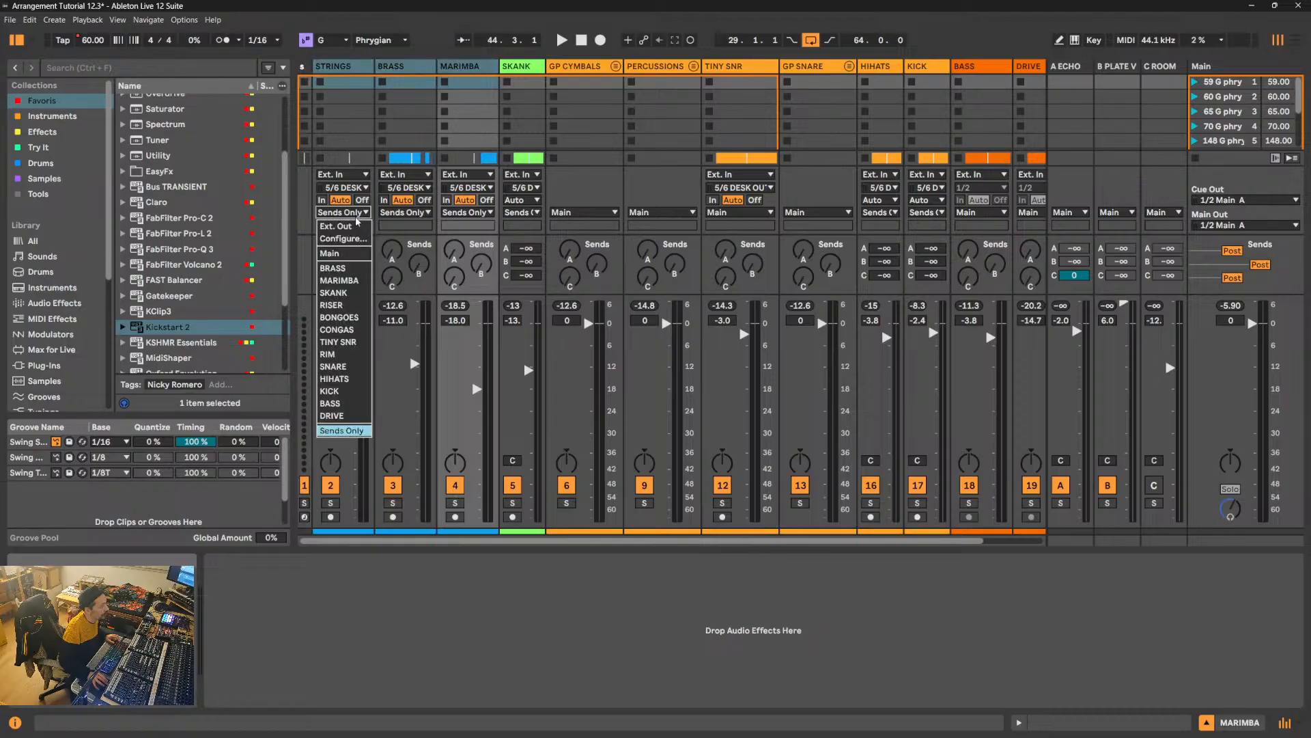
pyautogui.click(334, 253)
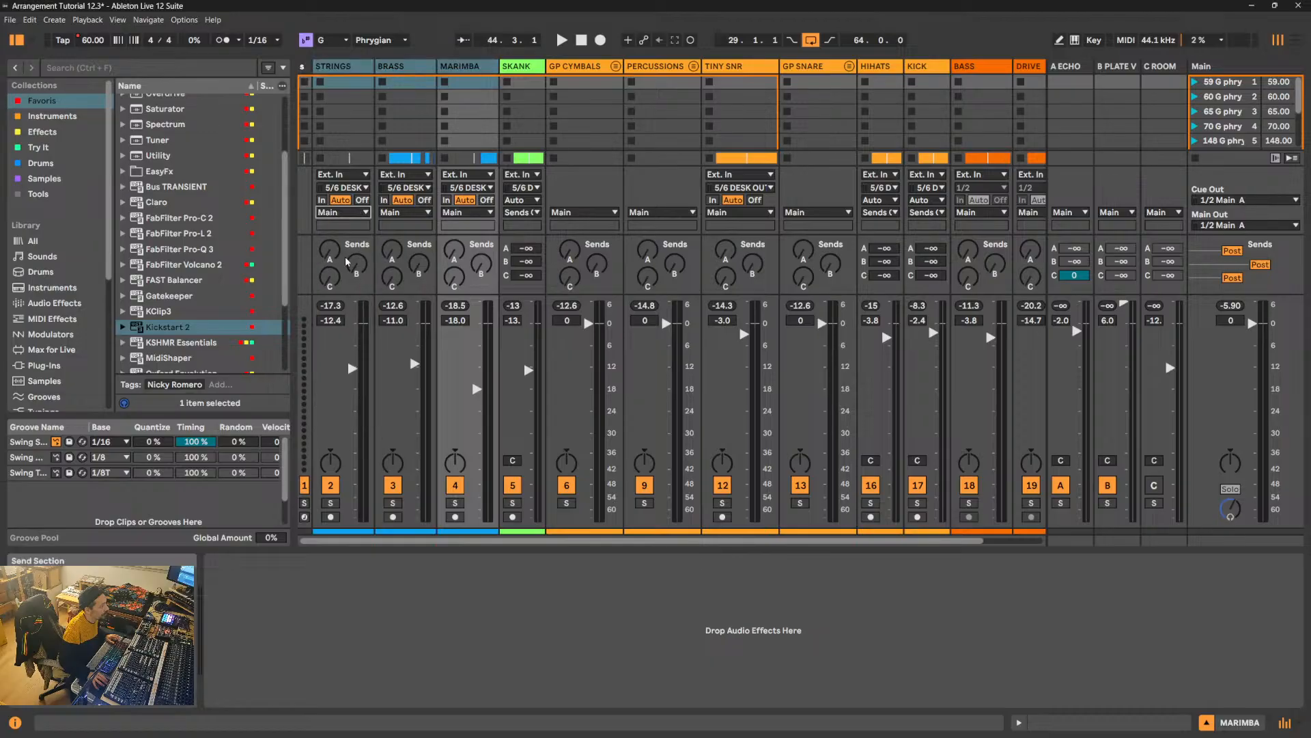
pyautogui.press('space')
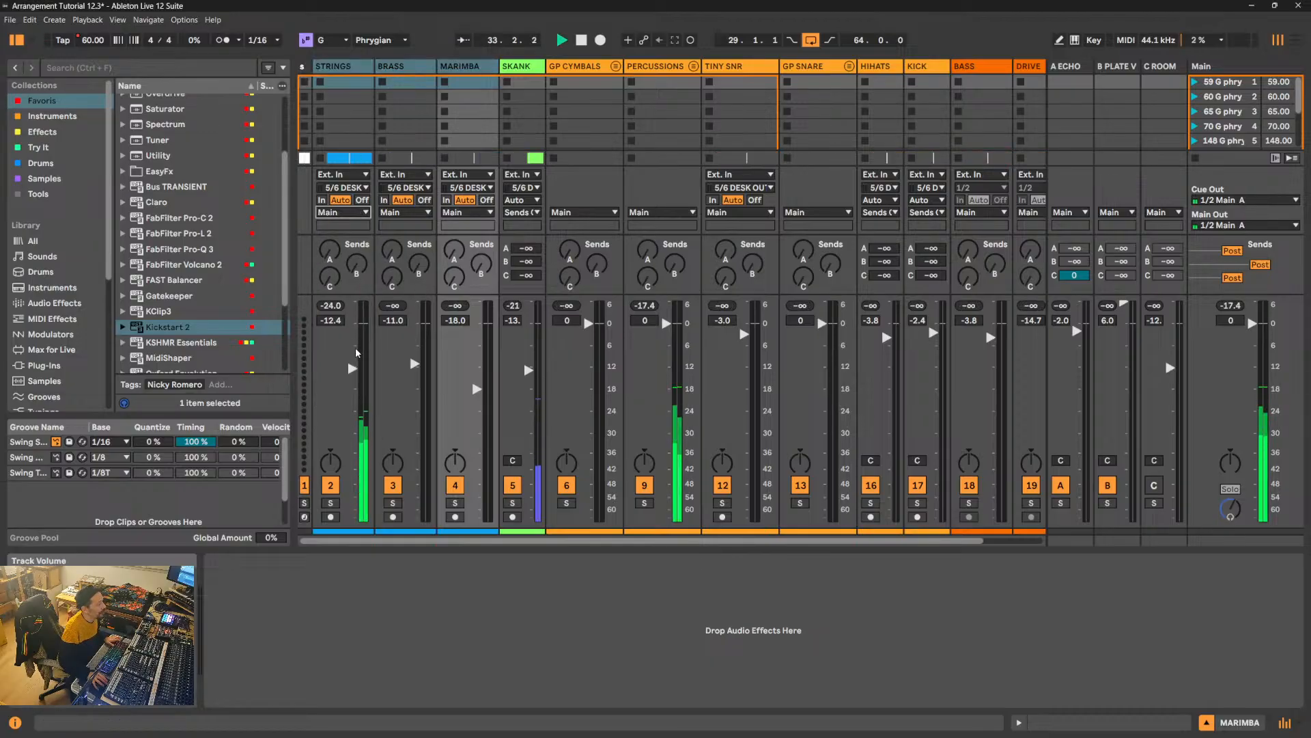
# - Widen the SKANK mixer channel and route its output to Main
pyautogui.click(519, 69)
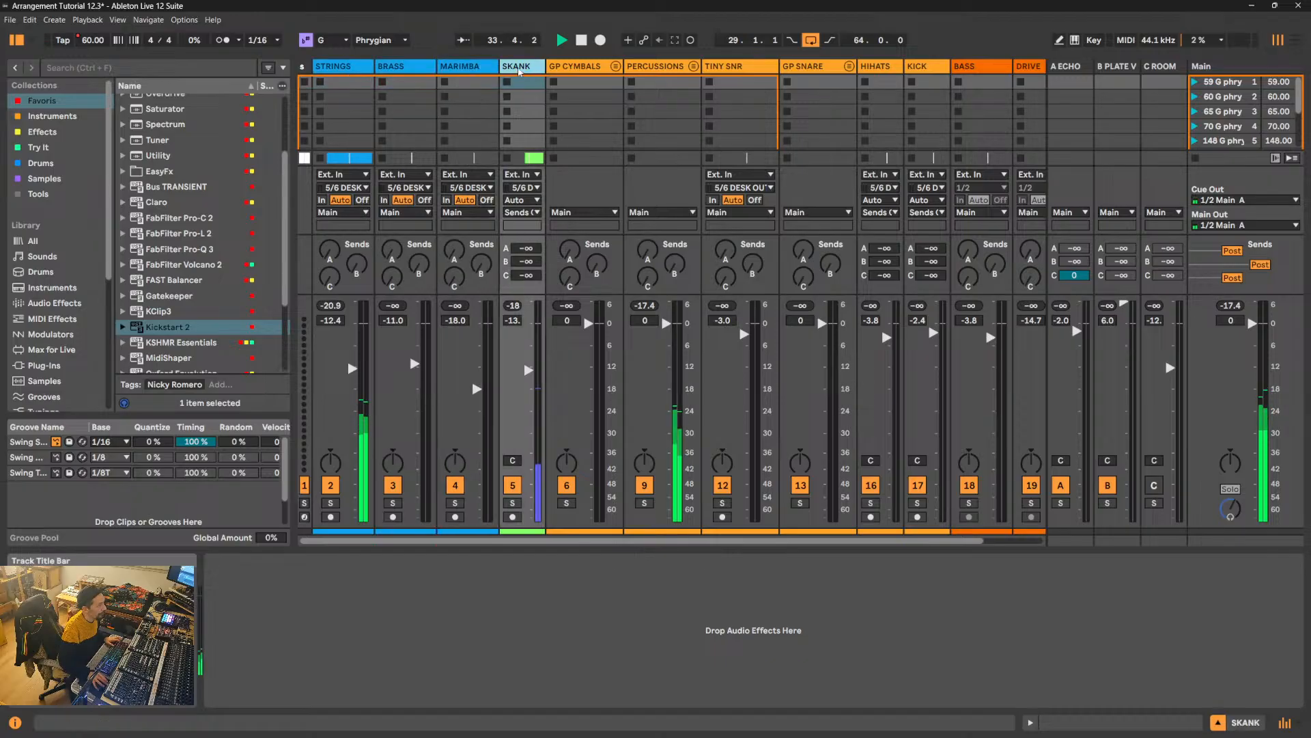
pyautogui.moveTo(544, 66); pyautogui.dragTo(572, 65)
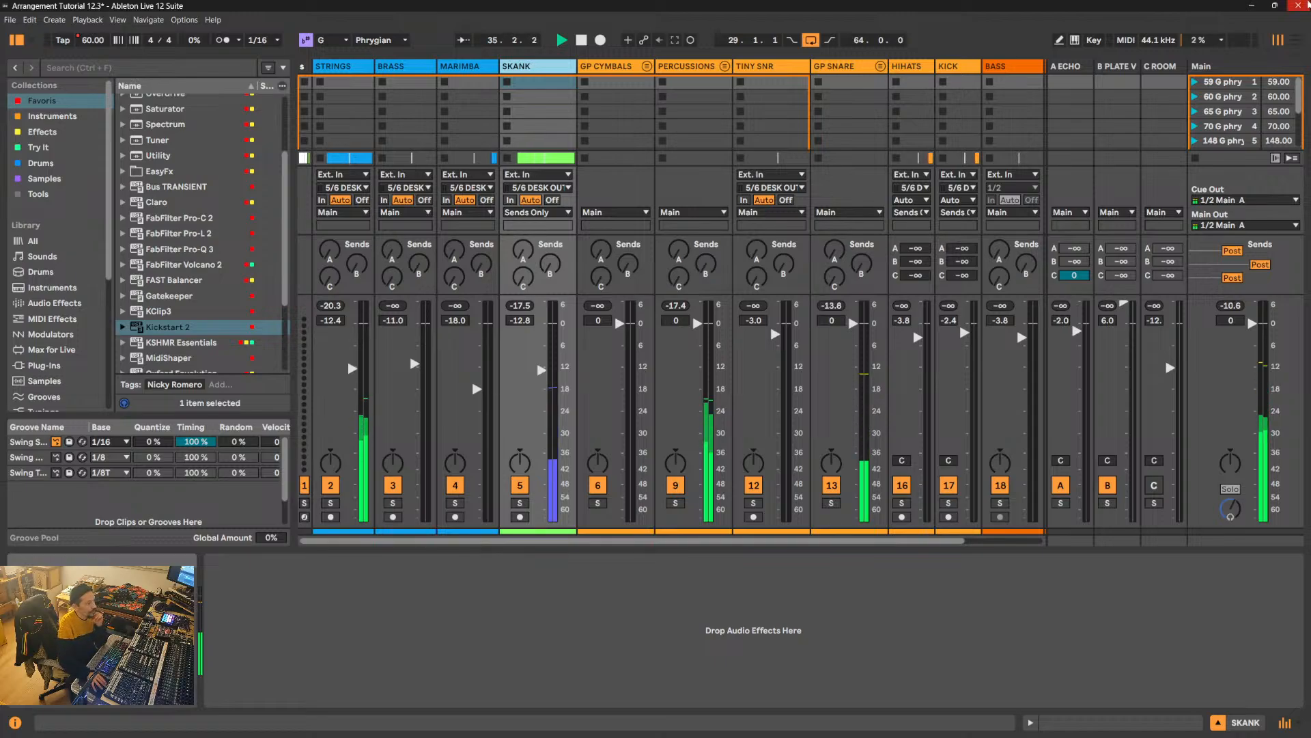
pyautogui.click(540, 212)
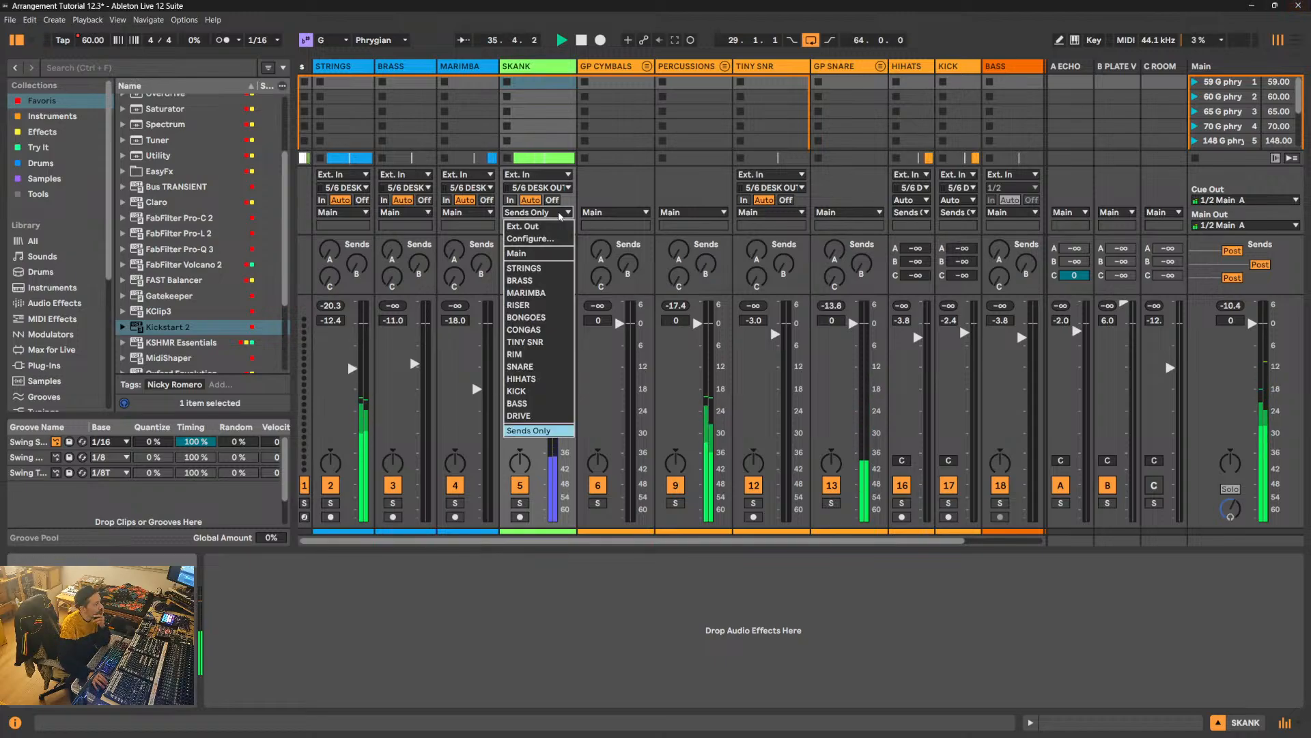
pyautogui.click(533, 252)
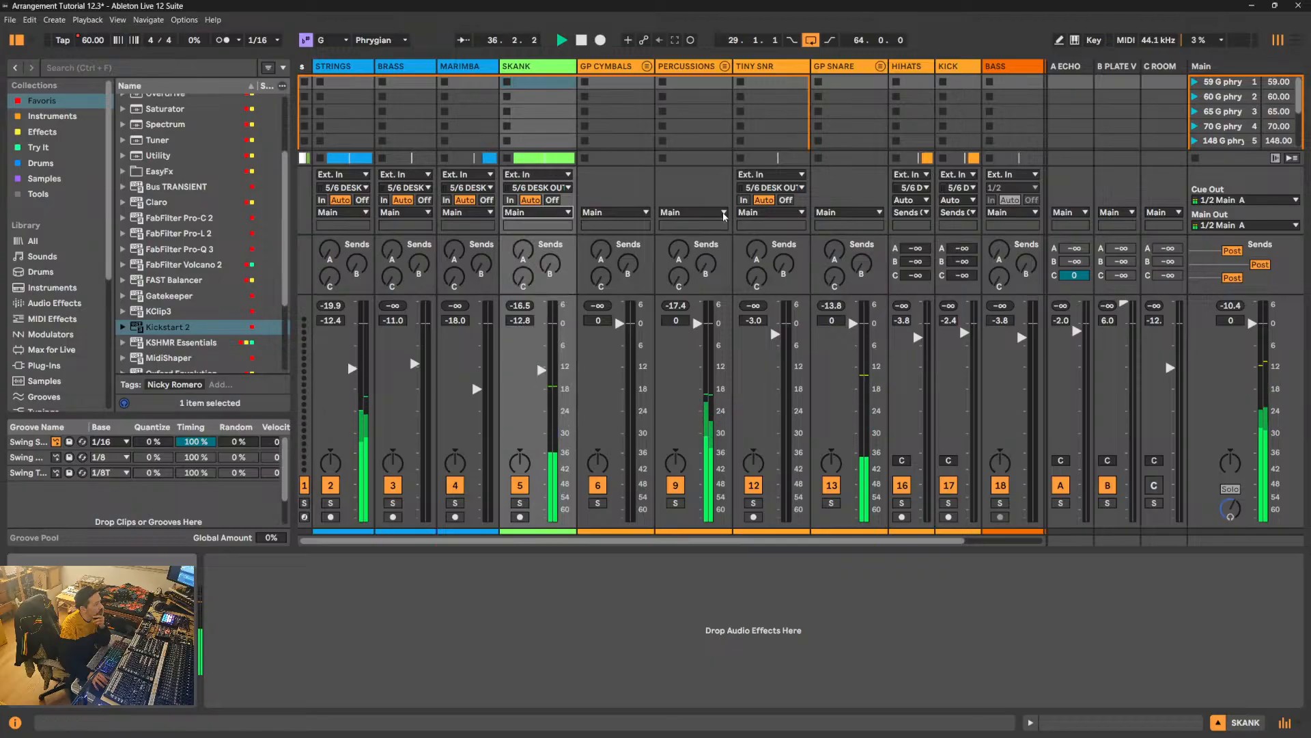
# - Route the outputs of the HIHATS and KICK tracks to Main
pyautogui.click(908, 213)
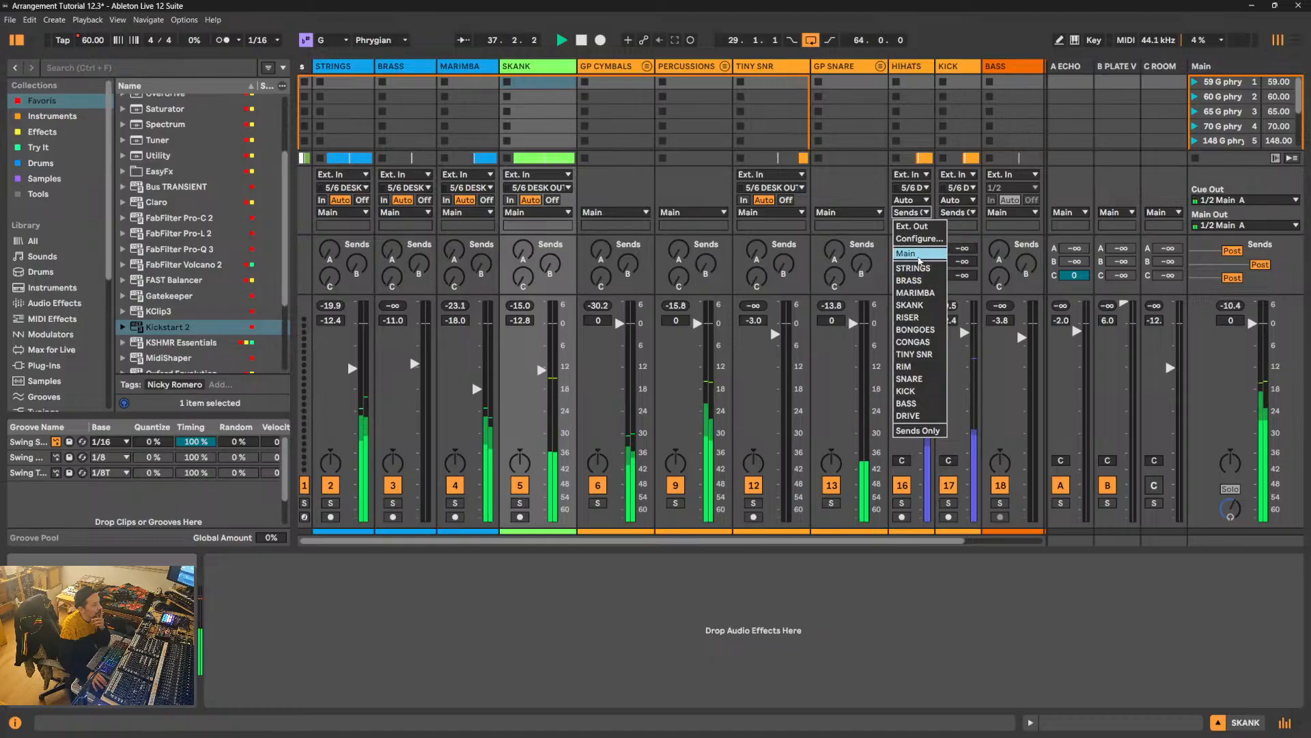
pyautogui.click(909, 253)
pyautogui.click(956, 200)
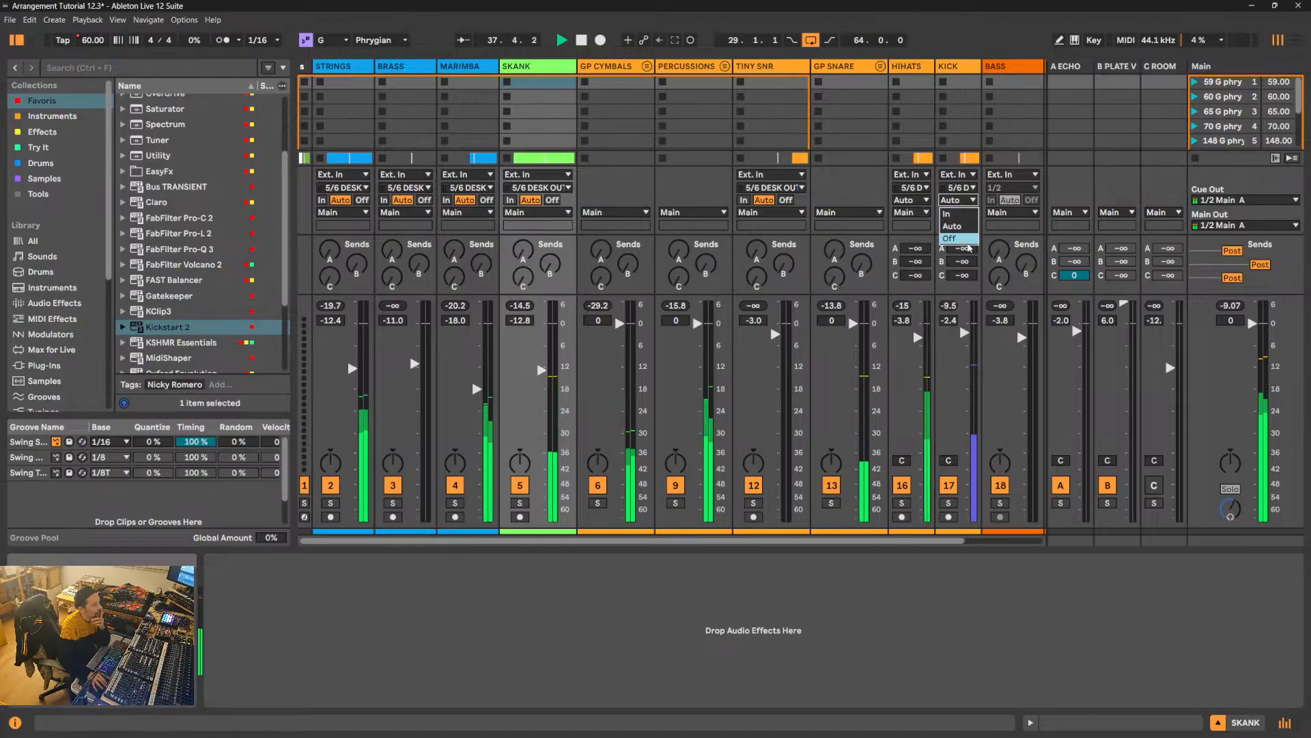
pyautogui.click(914, 220)
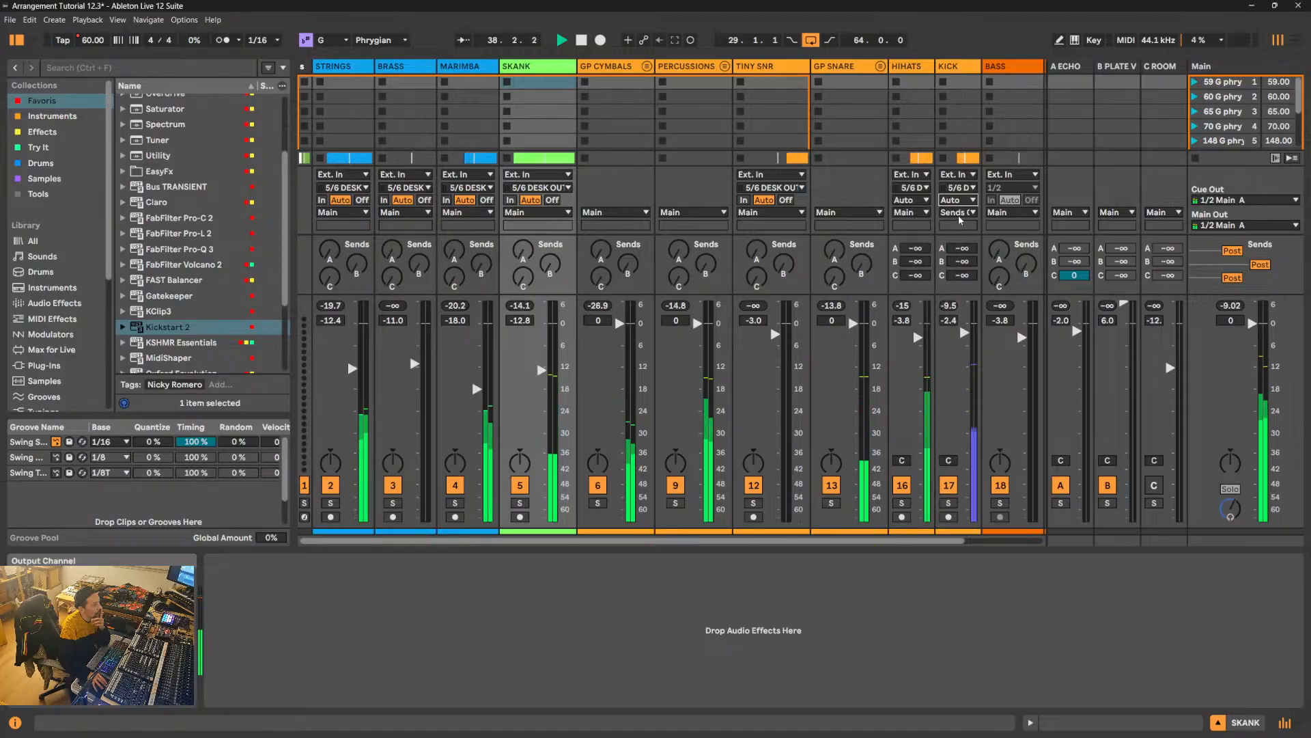
pyautogui.click(956, 212)
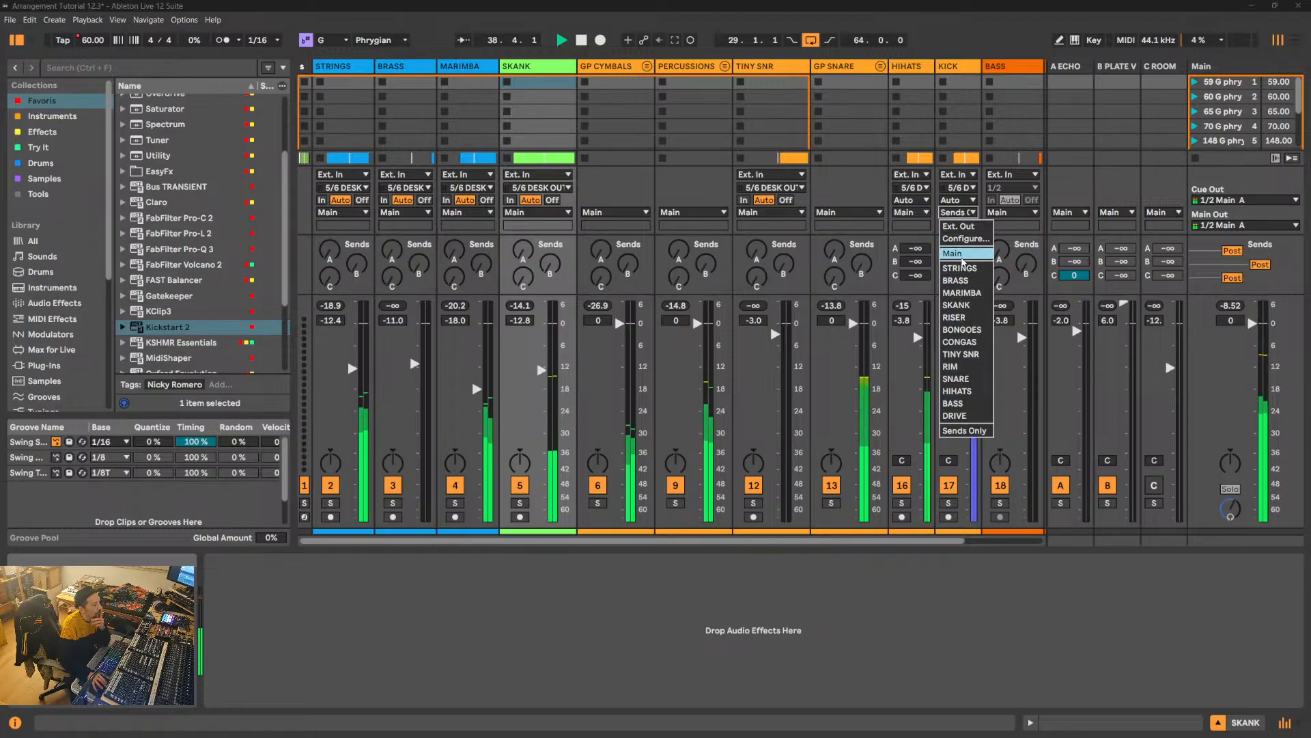
pyautogui.click(953, 252)
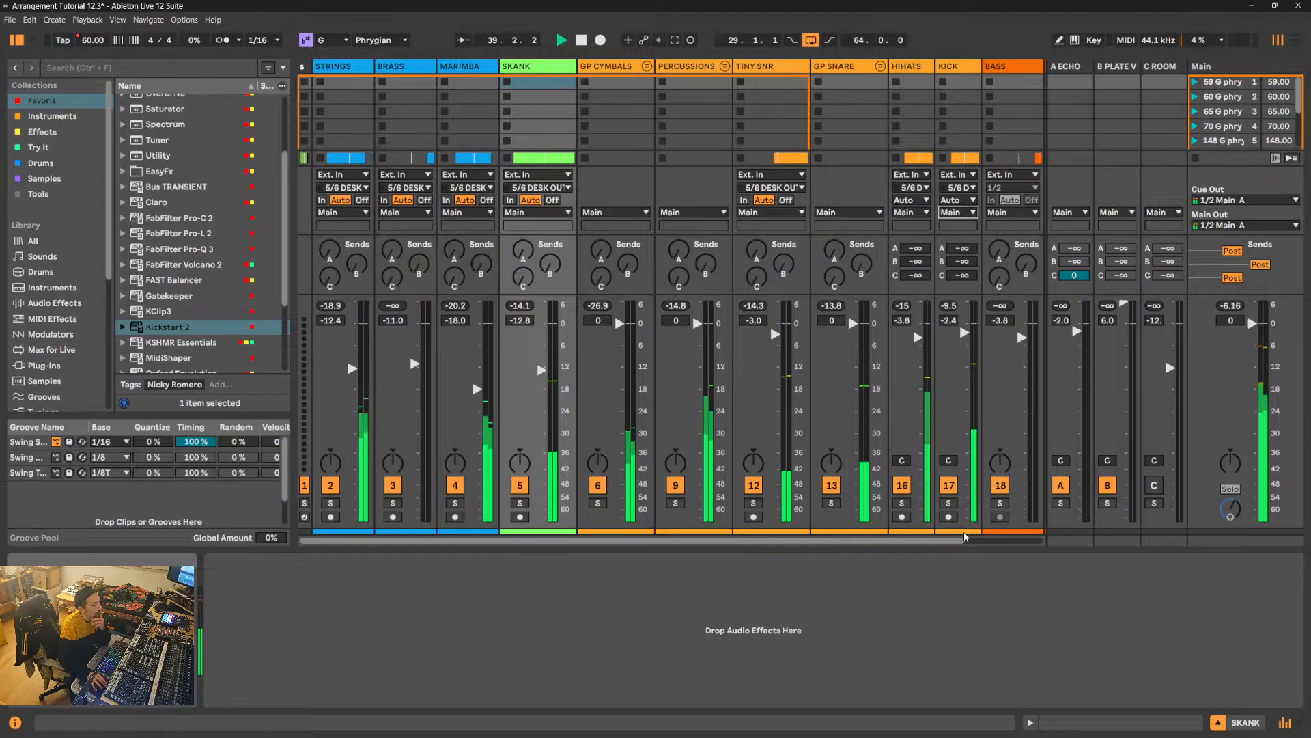
# - Hide the browser and give all mixer channels from STRINGS through DRIVE the same wider width
pyautogui.moveTo(951, 540); pyautogui.dragTo(1022, 543)
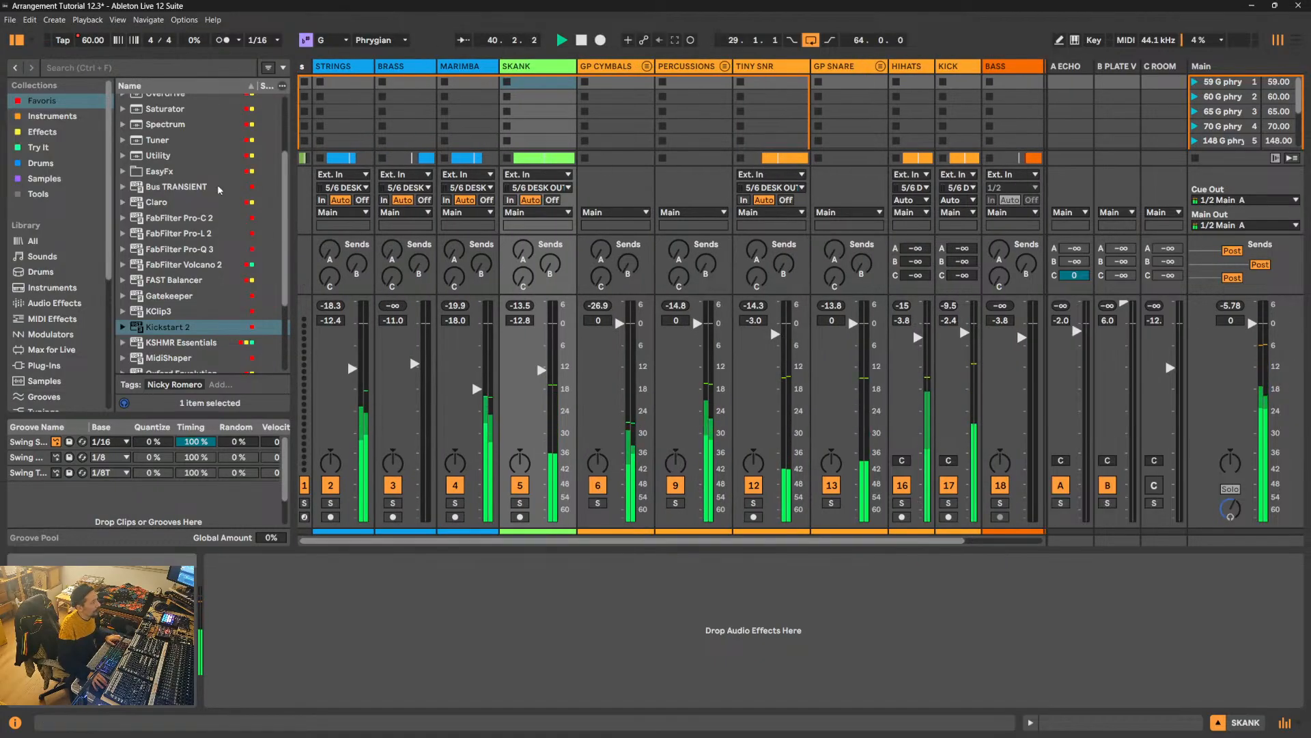
pyautogui.click(14, 39)
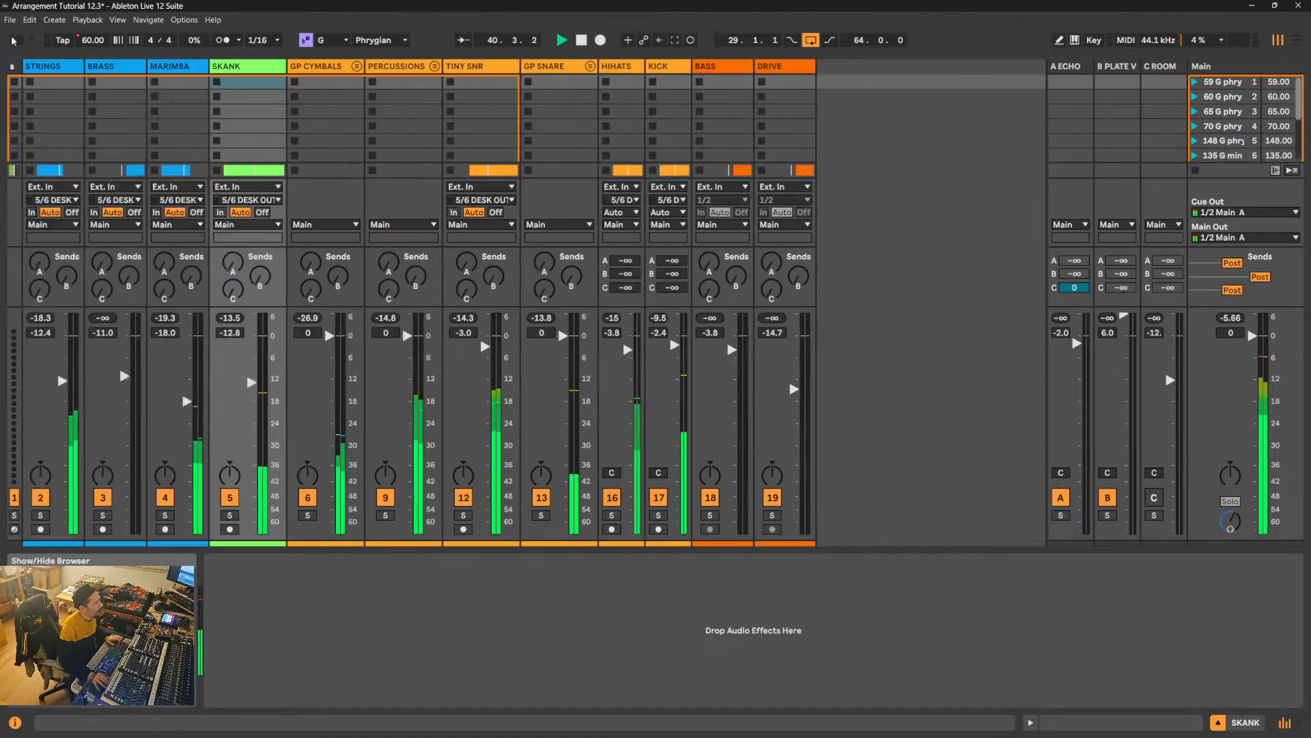
pyautogui.click(43, 66)
pyautogui.keyDown('shift'); pyautogui.click(795, 66); pyautogui.keyUp('shift')
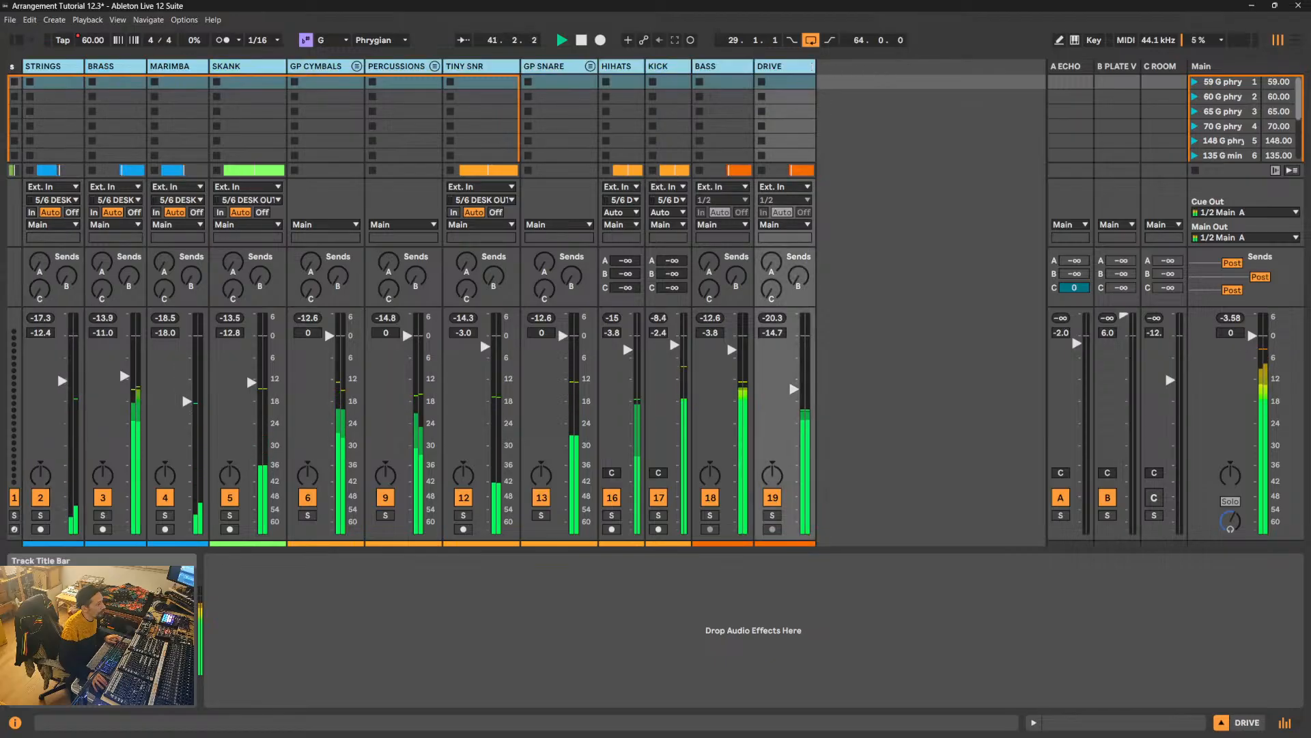
pyautogui.moveTo(815, 67); pyautogui.dragTo(357, 87)
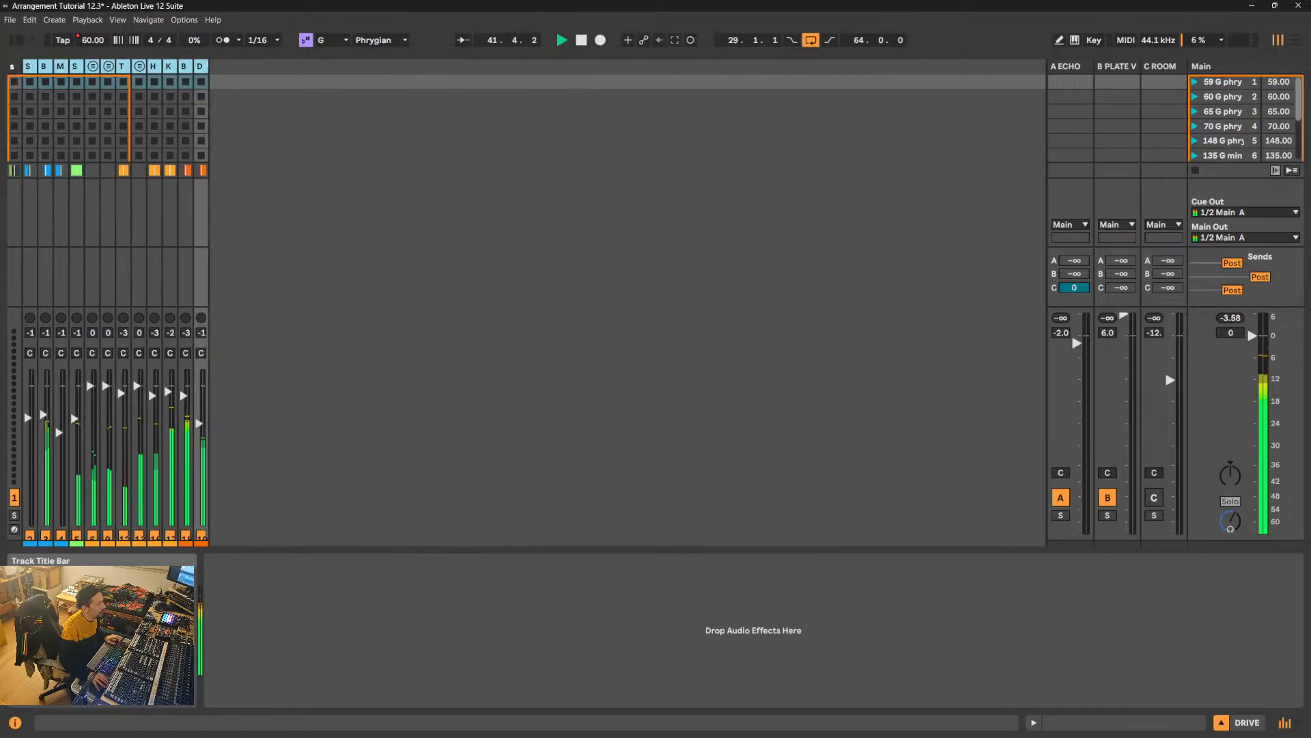
pyautogui.moveTo(207, 66); pyautogui.dragTo(267, 73)
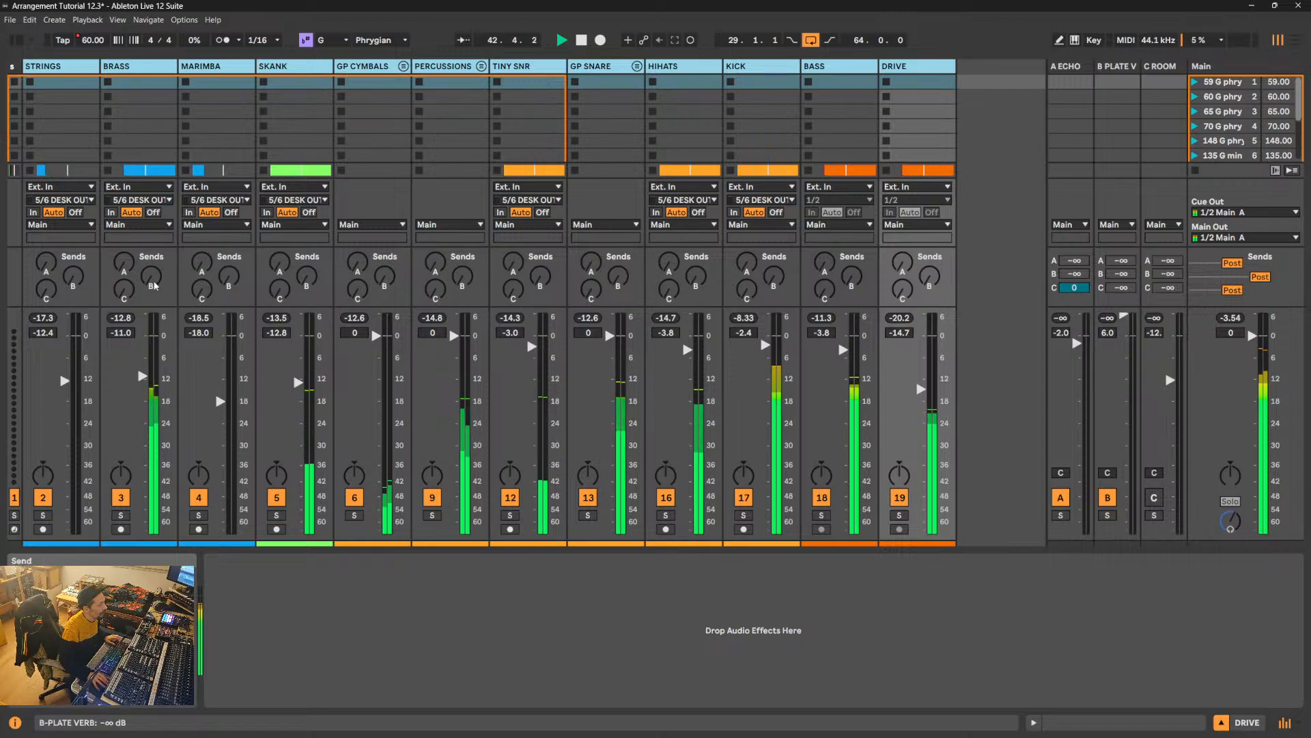
# - Show the BRASS track's devices, stop playback and save the Live Set
pyautogui.click(129, 67)
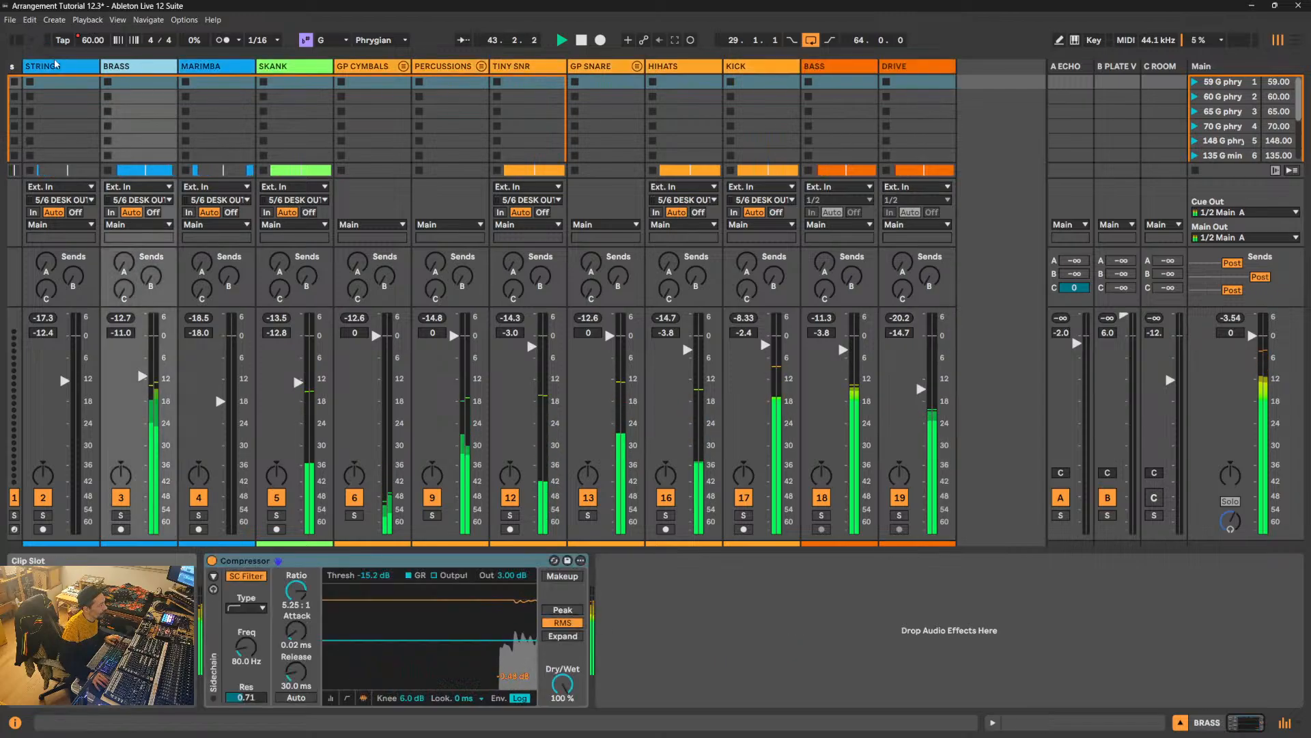
pyautogui.click(10, 20)
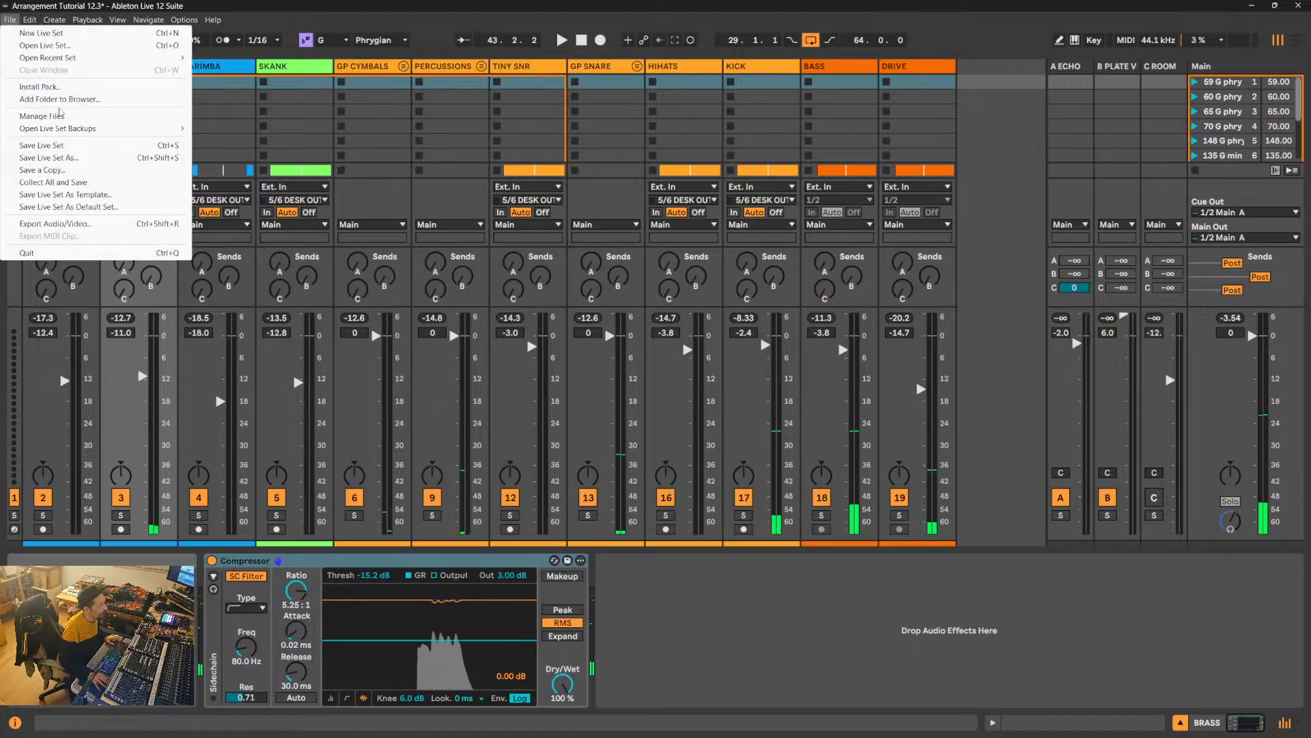
pyautogui.click(43, 145)
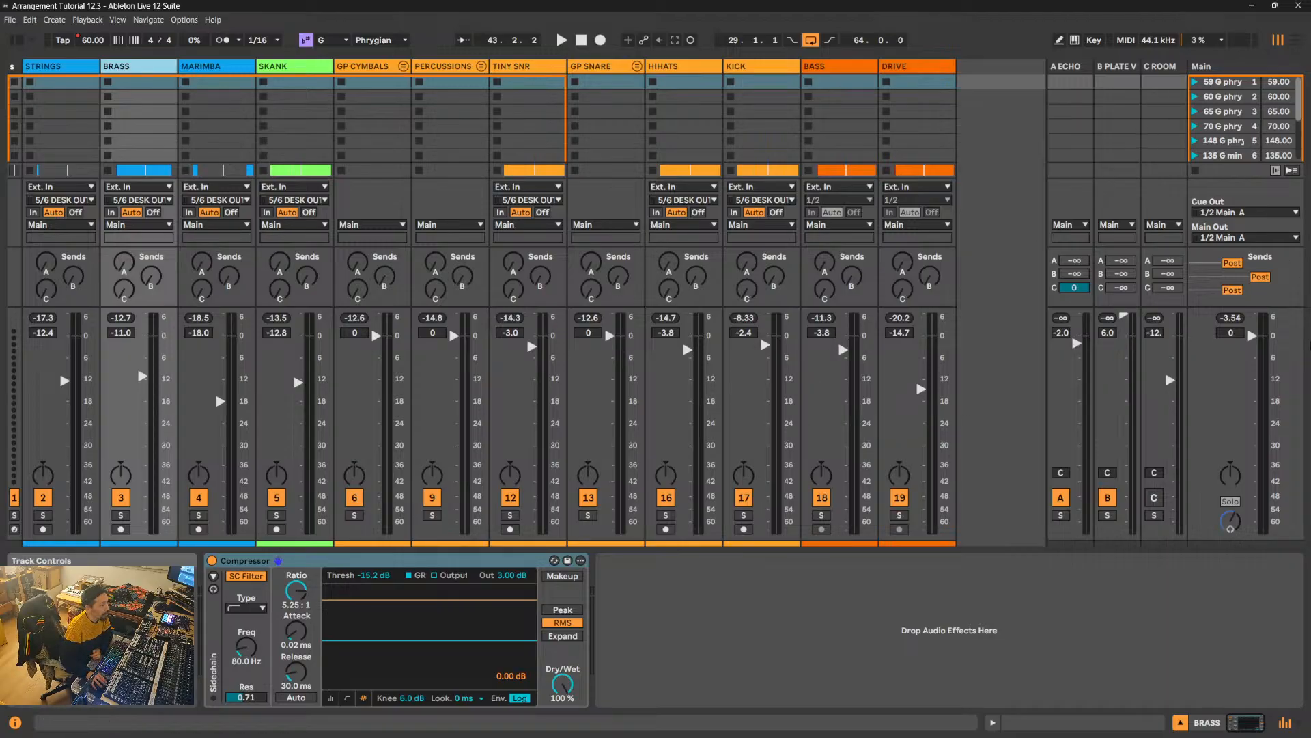
# - Return to the arrangement and group the STRINGS, BRASS and MARIMBA tracks
pyautogui.click(1295, 41)
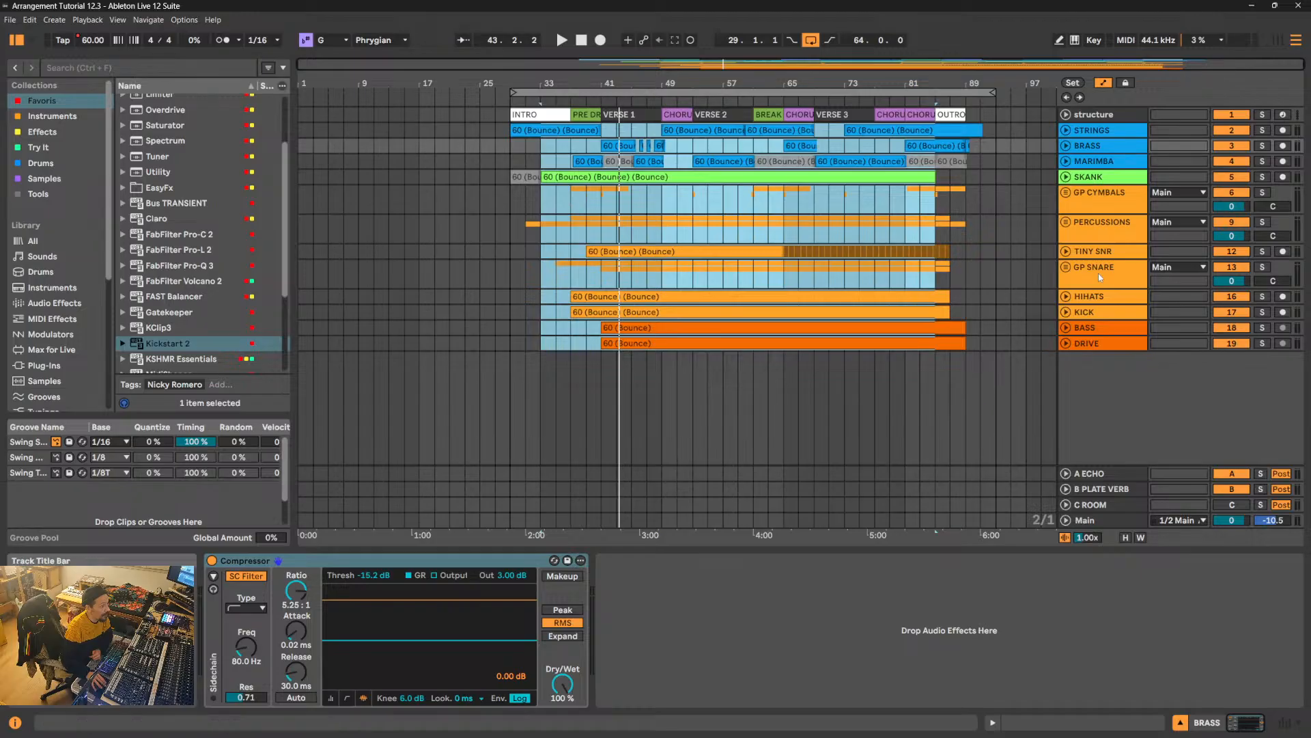
pyautogui.click(1100, 133)
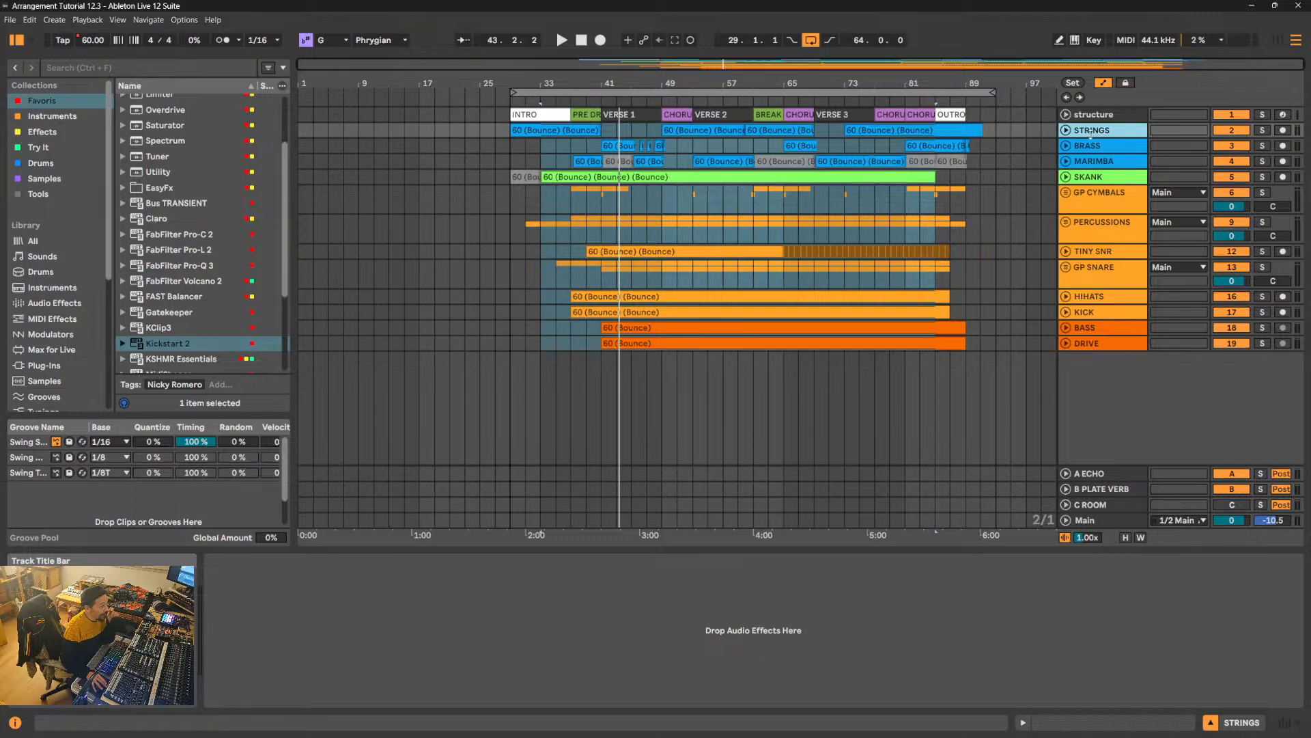
pyautogui.click(1092, 163)
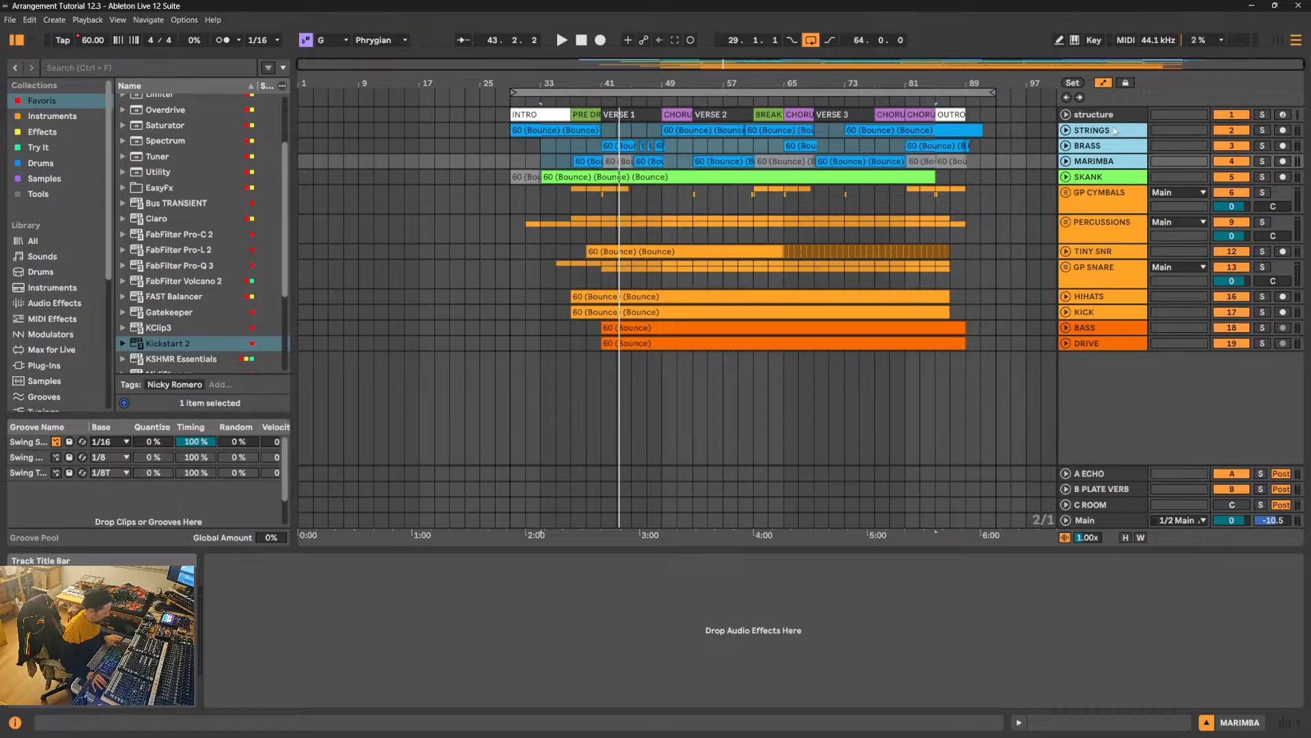
pyautogui.hotkey('ctrl', 'g')
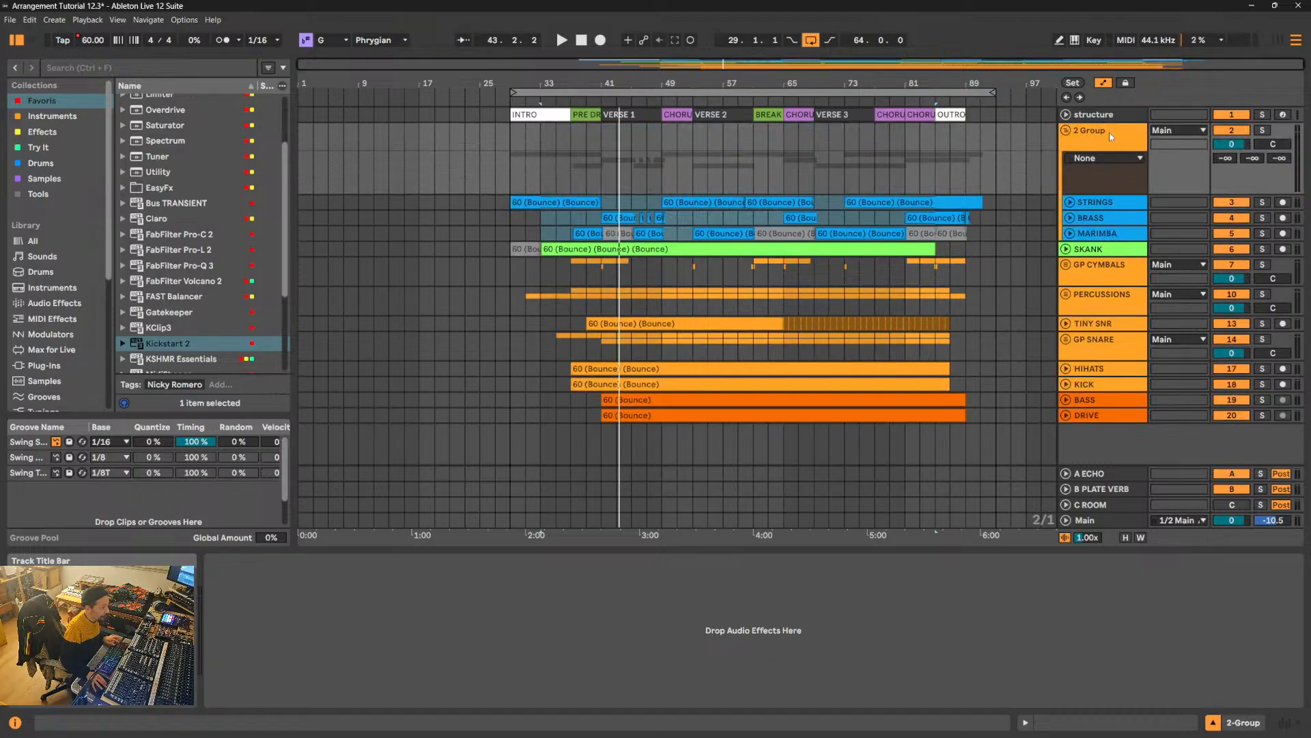
# - Rename the new group of STRINGS, BRASS and MARIMBA as MELODIES and fold it
pyautogui.click(1110, 136)
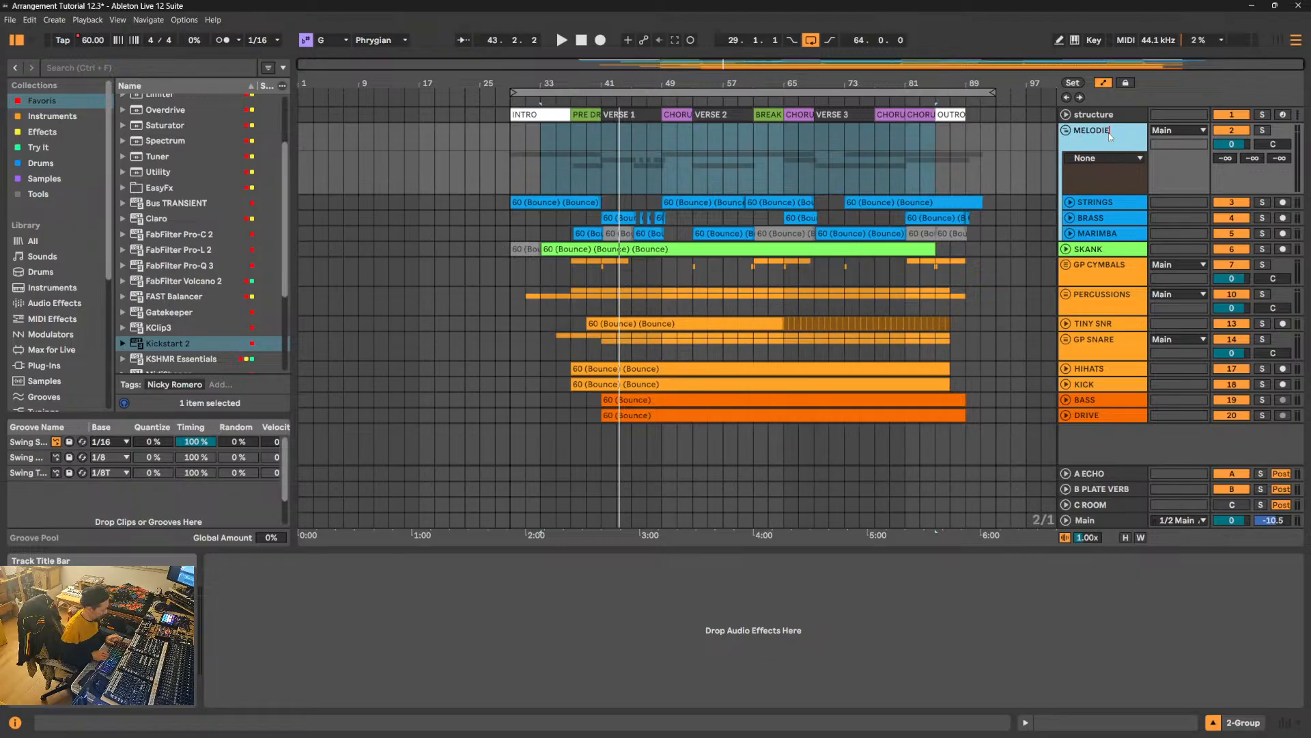
pyautogui.press('Return')
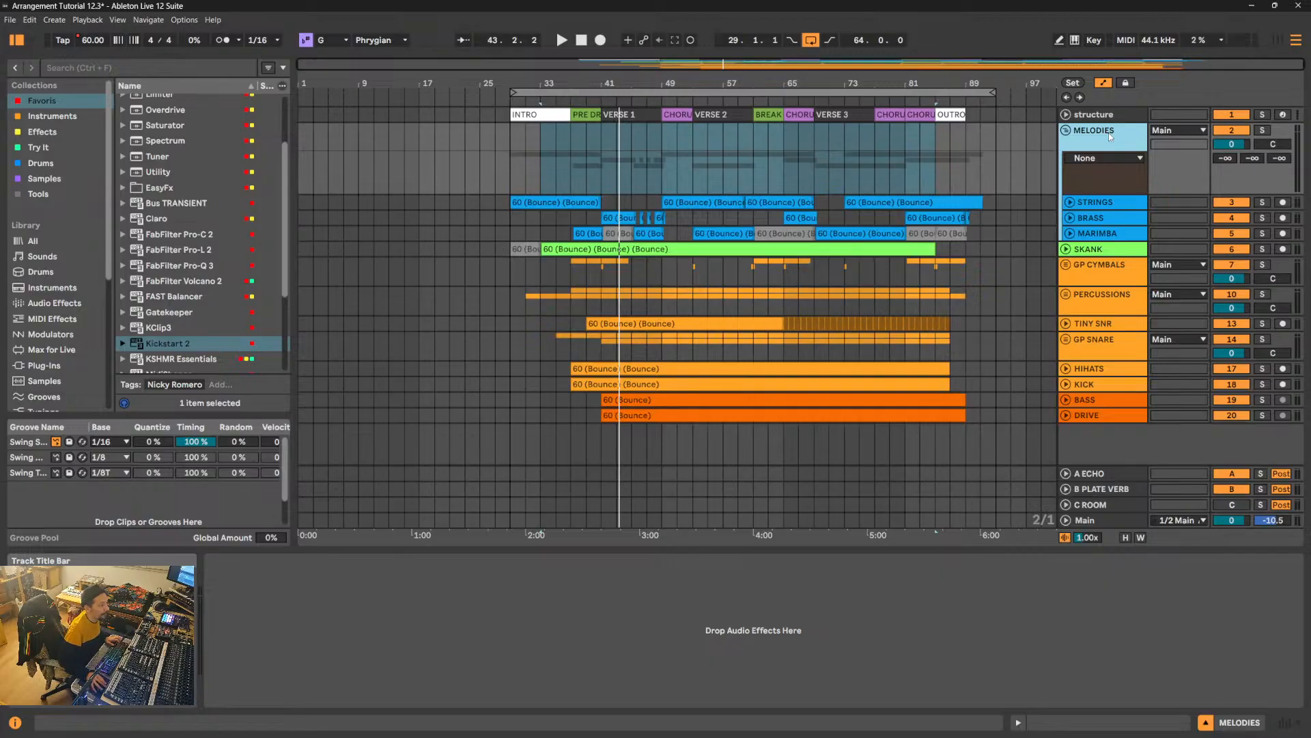
pyautogui.click(1068, 131)
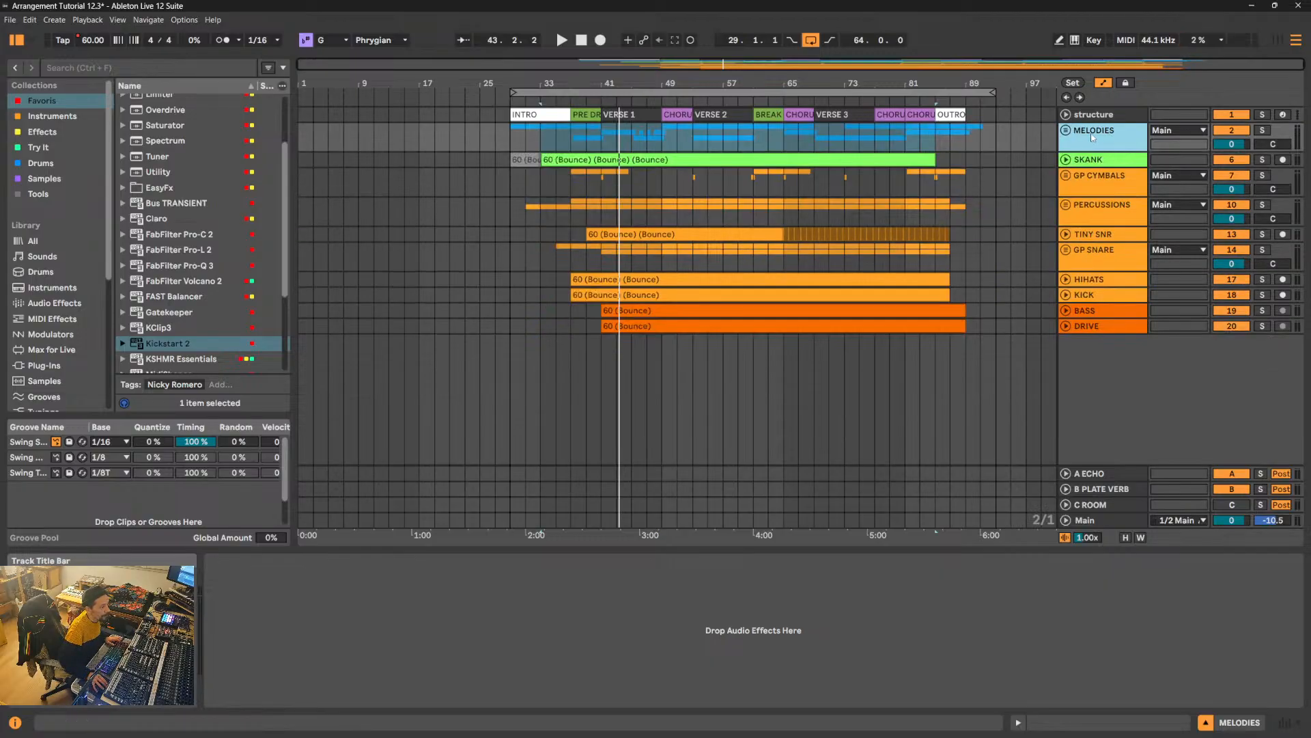
pyautogui.click(1110, 166)
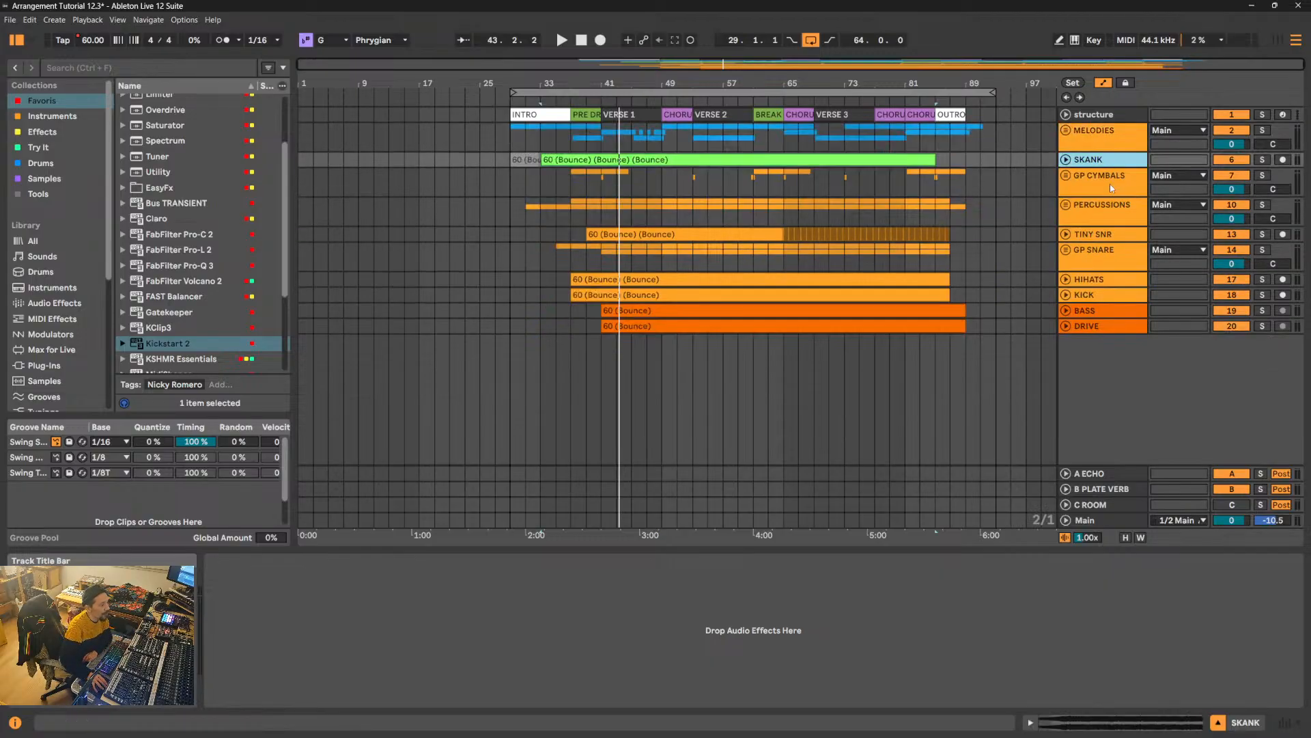
pyautogui.click(1109, 183)
pyautogui.click(1110, 209)
pyautogui.click(1112, 233)
pyautogui.click(1112, 259)
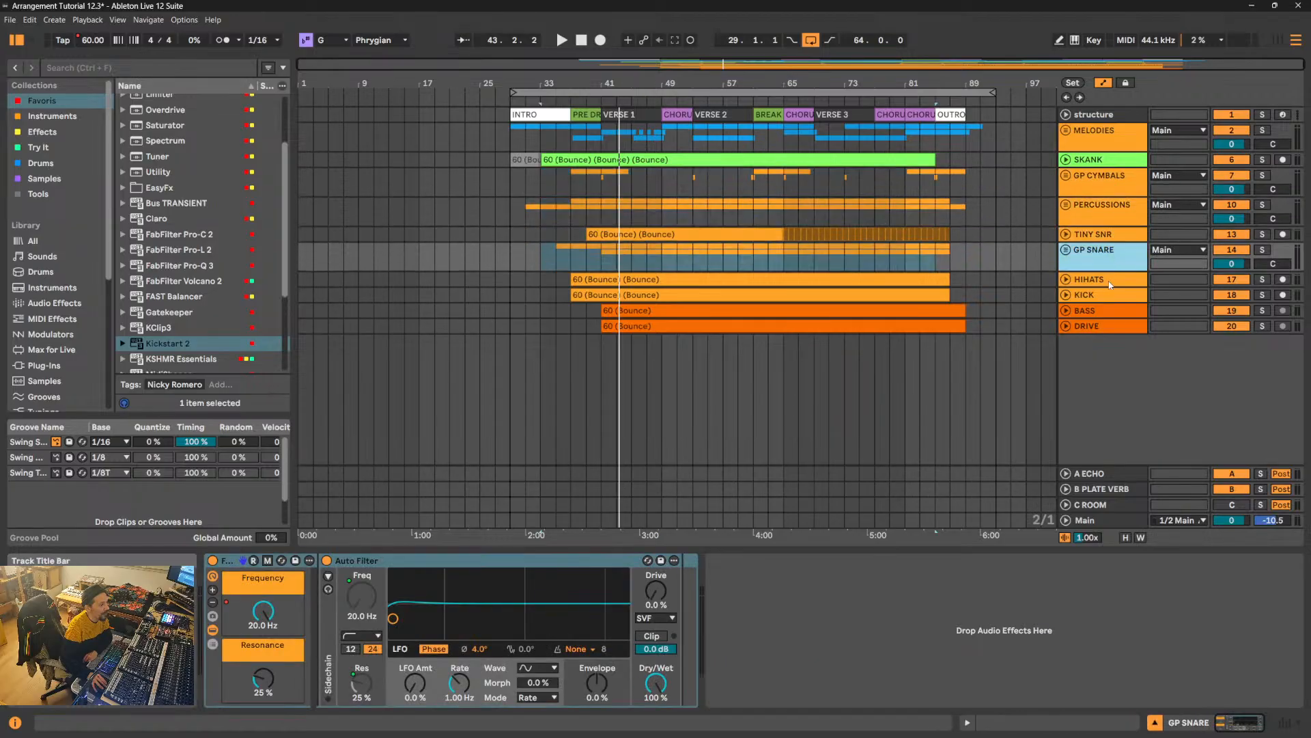
# - Play the arrangement from the start of the INTRO section
pyautogui.click(1087, 134)
pyautogui.click(523, 114)
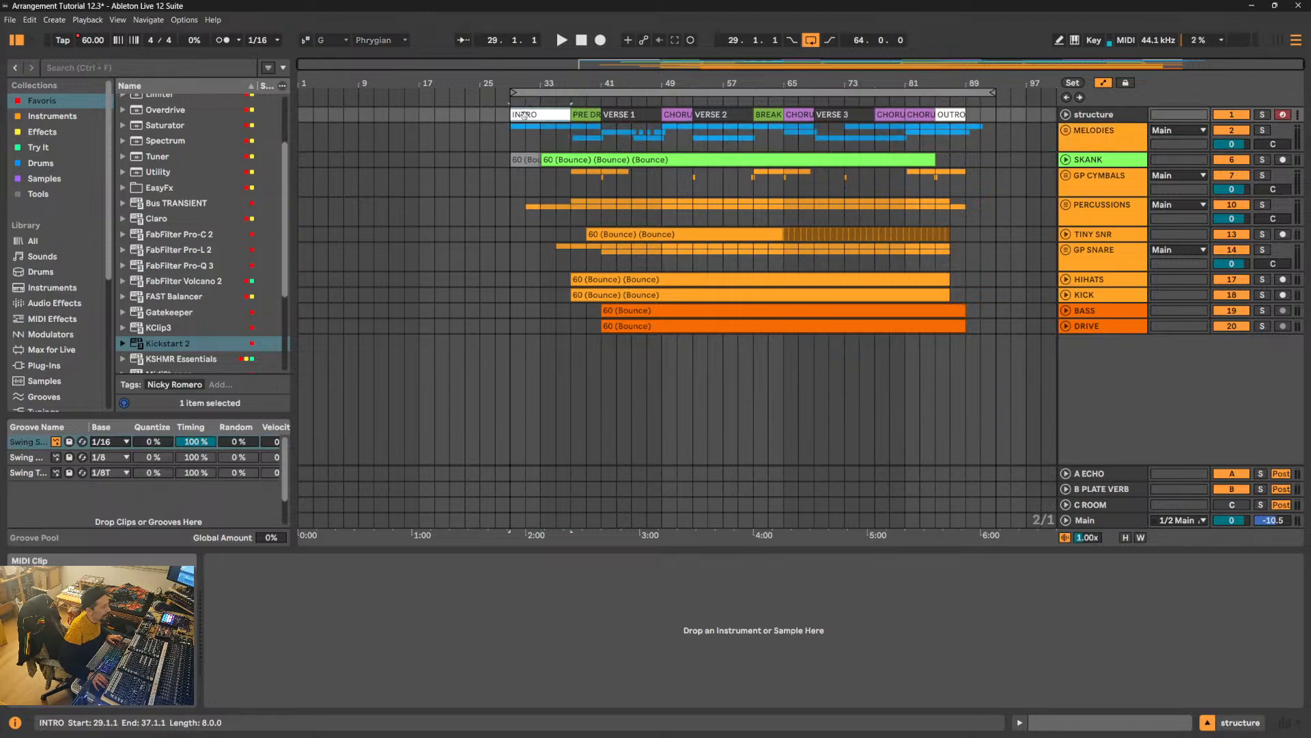
pyautogui.press('space')
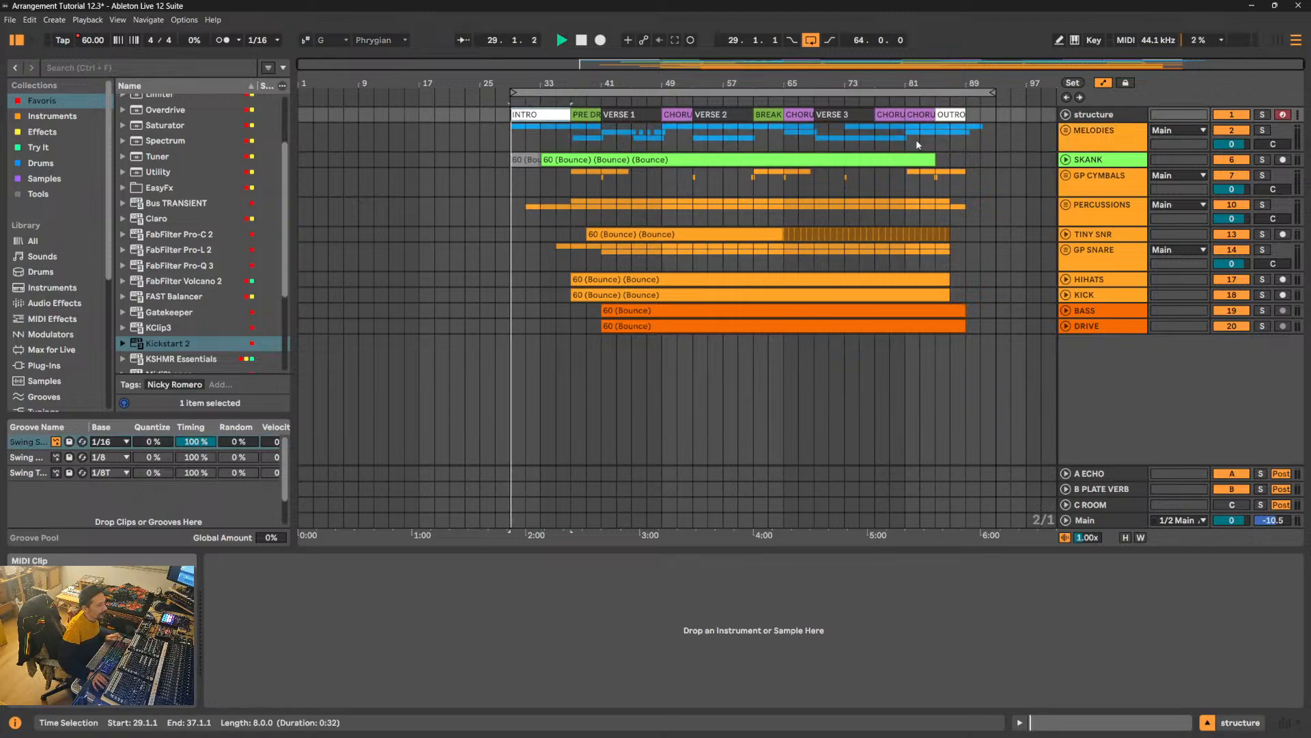
# - Number the first two tracks by renaming MELODIES as "1 - MELODIES" and SKANK as "2 - SKANK"
pyautogui.click(1100, 136)
pyautogui.hotkey('ctrl', 'r')
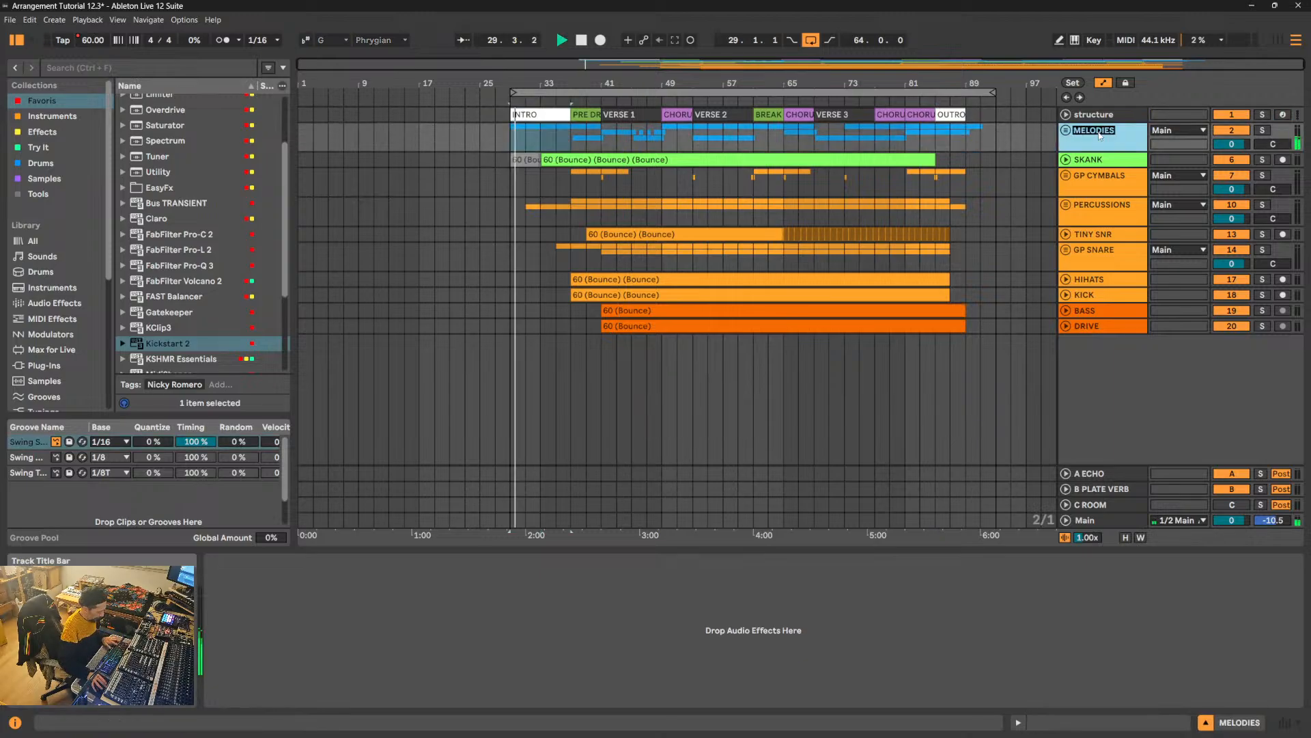
pyautogui.press('Left')
pyautogui.write('1 -')
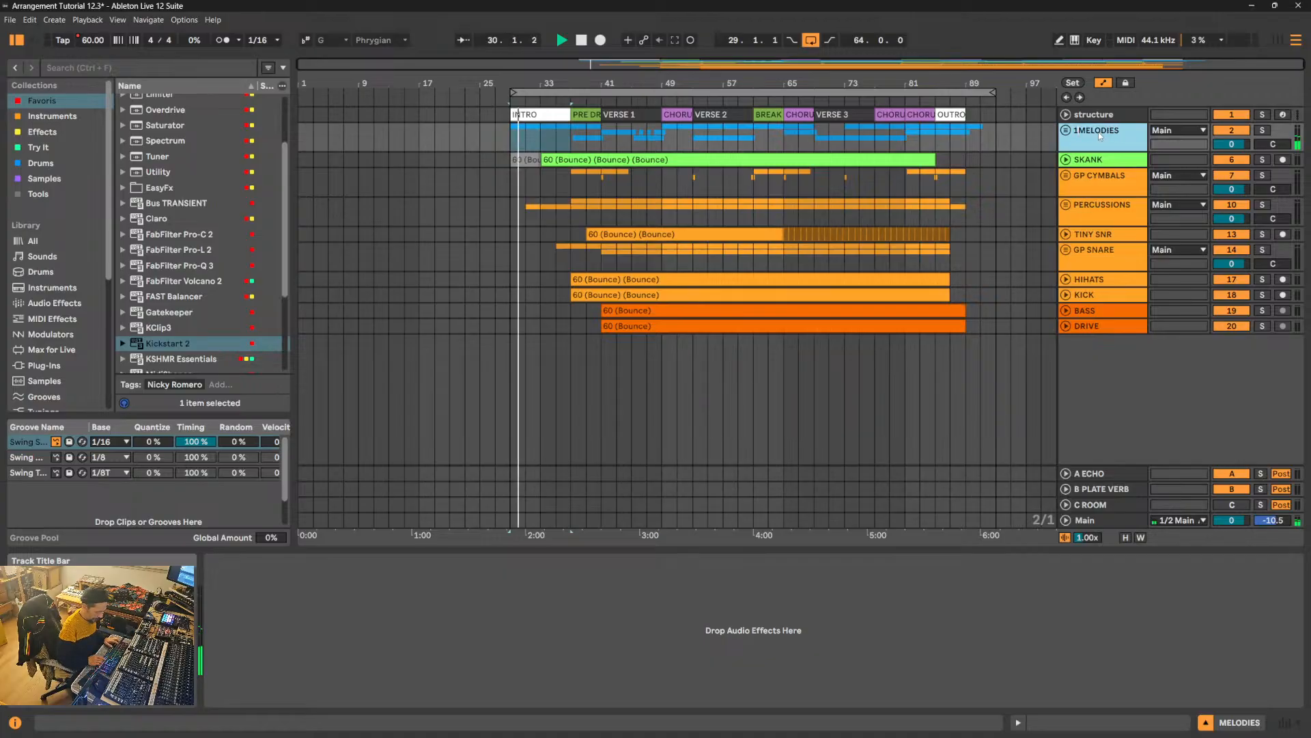
pyautogui.press('Tab')
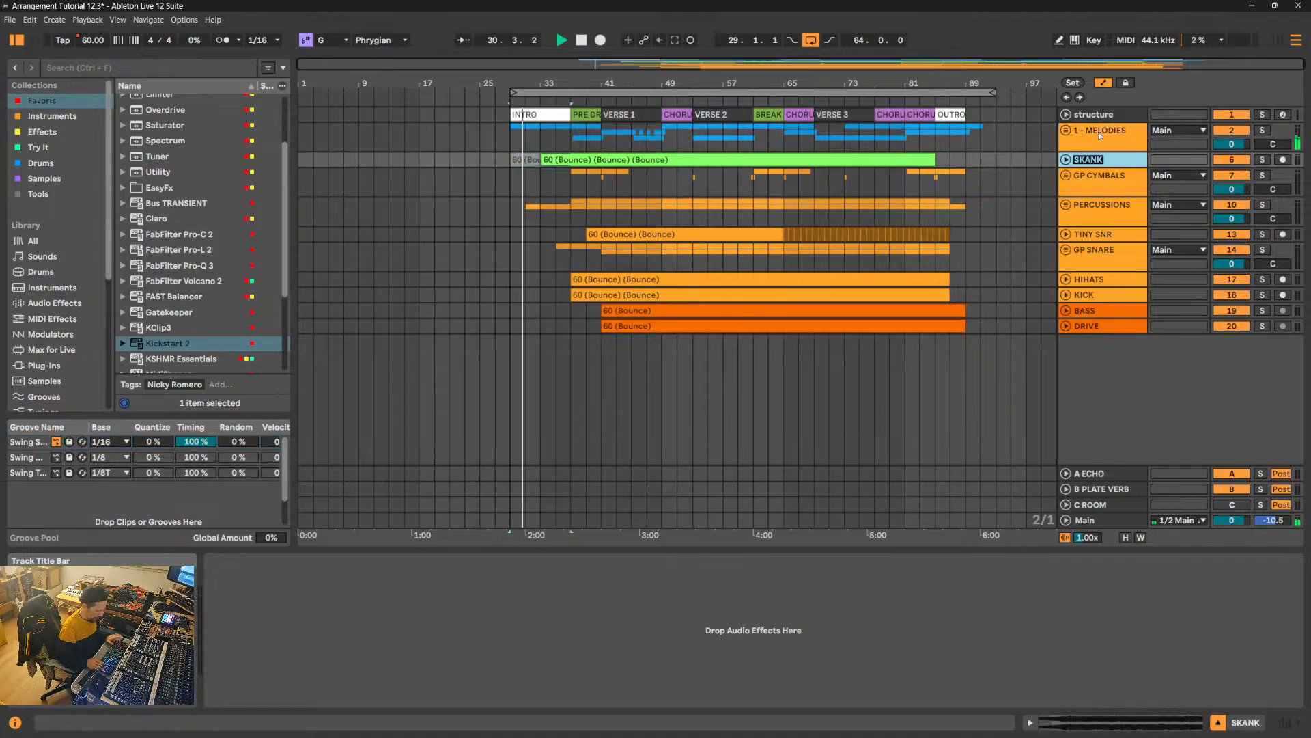
pyautogui.press('Escape')
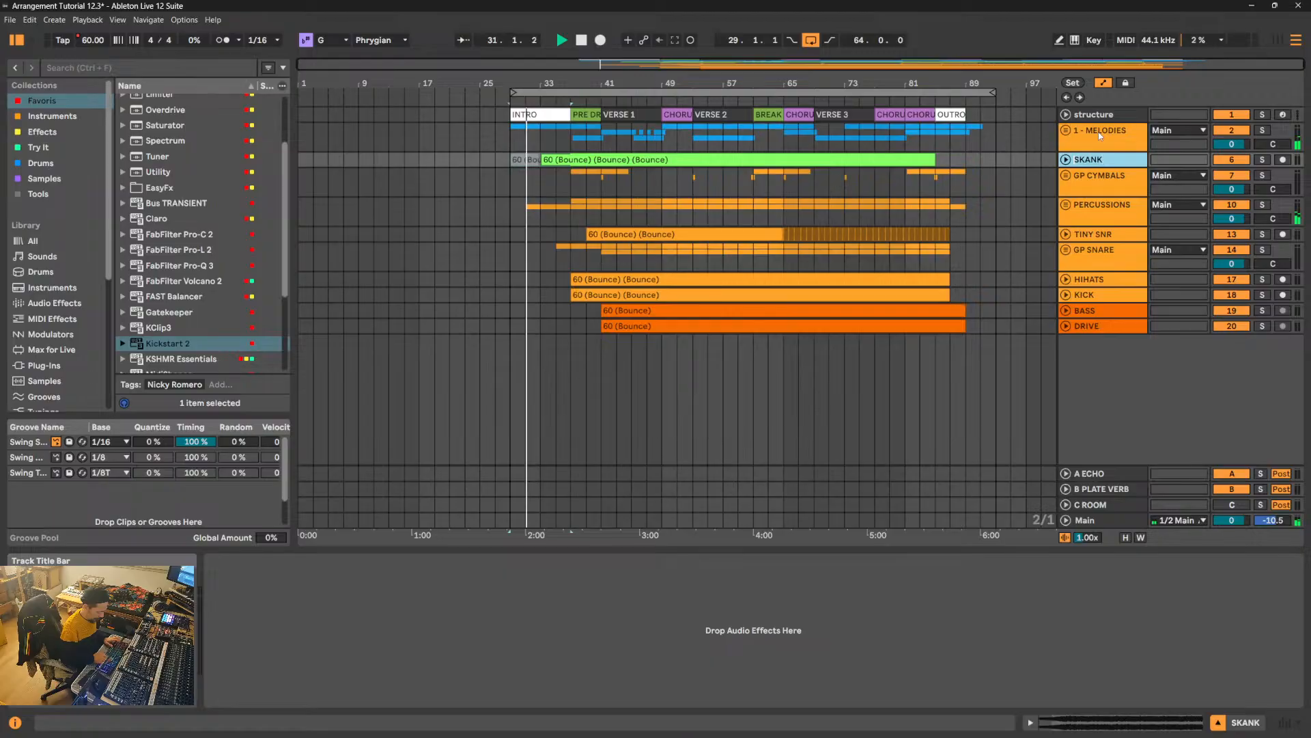
pyautogui.write('2 -')
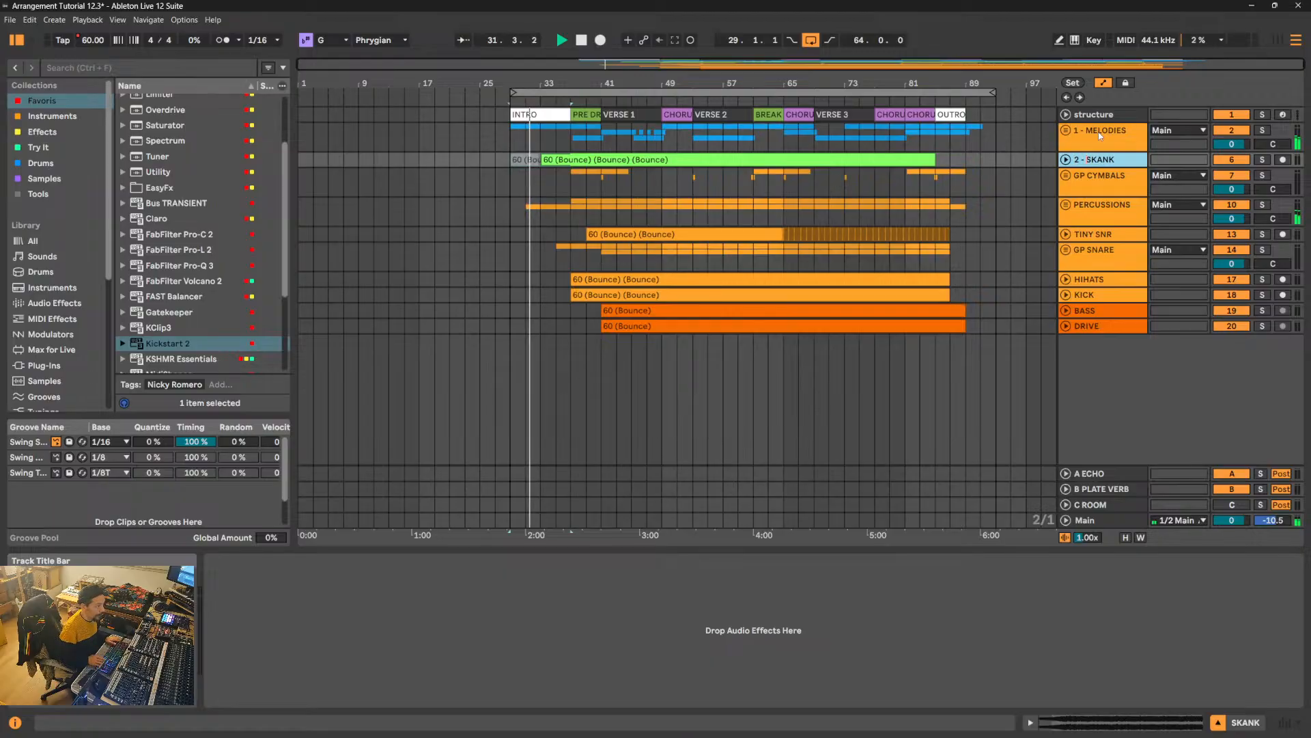
# - Move the GP CYMBALS group below the GP SNARE group, above HIHATS
pyautogui.press('Tab')
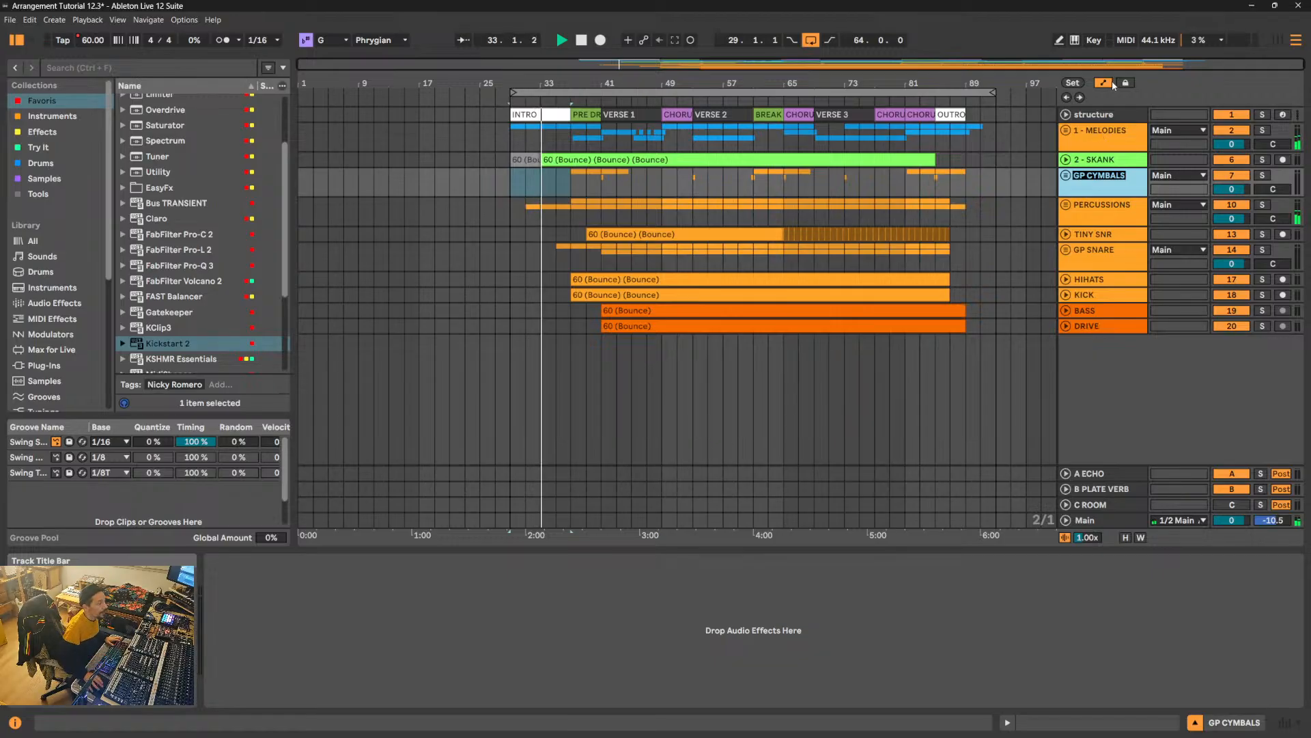
pyautogui.click(1085, 205)
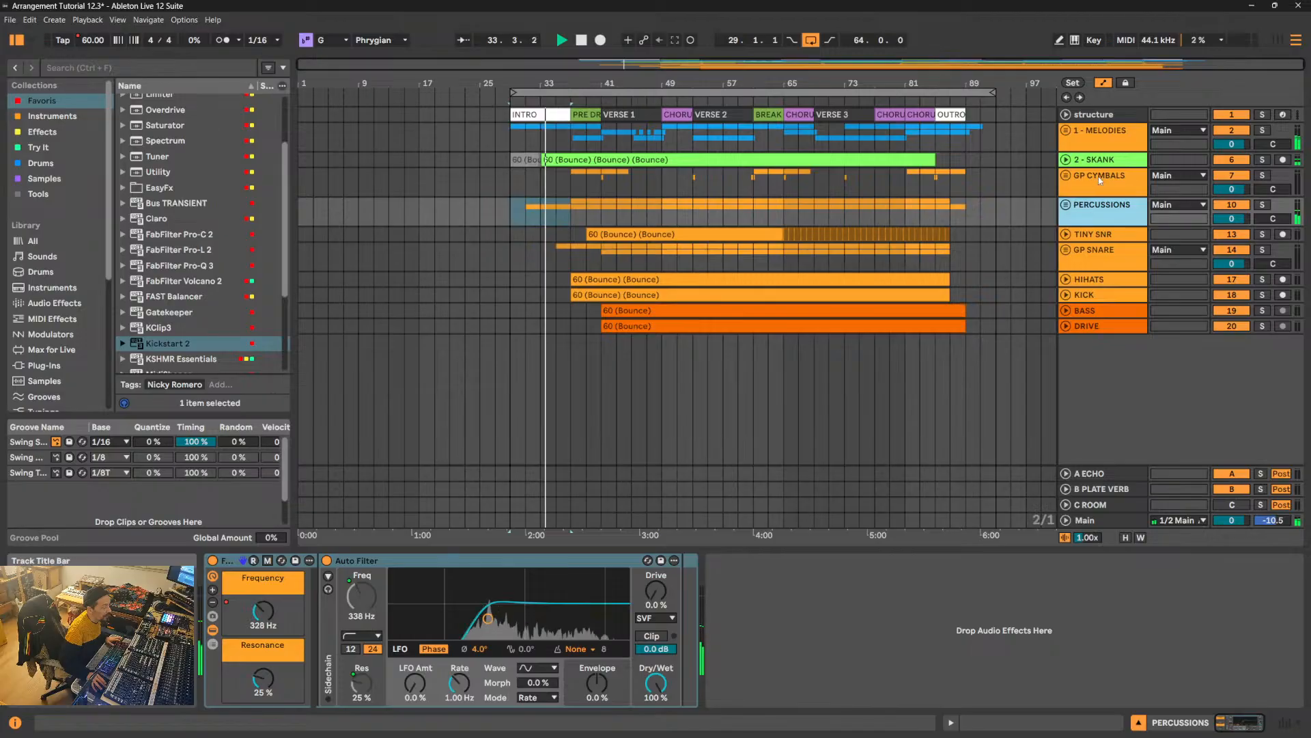
pyautogui.moveTo(1098, 177); pyautogui.dragTo(1090, 273)
# - Rename the PERCUSSIONS group as "3 - PERCUSSIONS"
pyautogui.click(1099, 179)
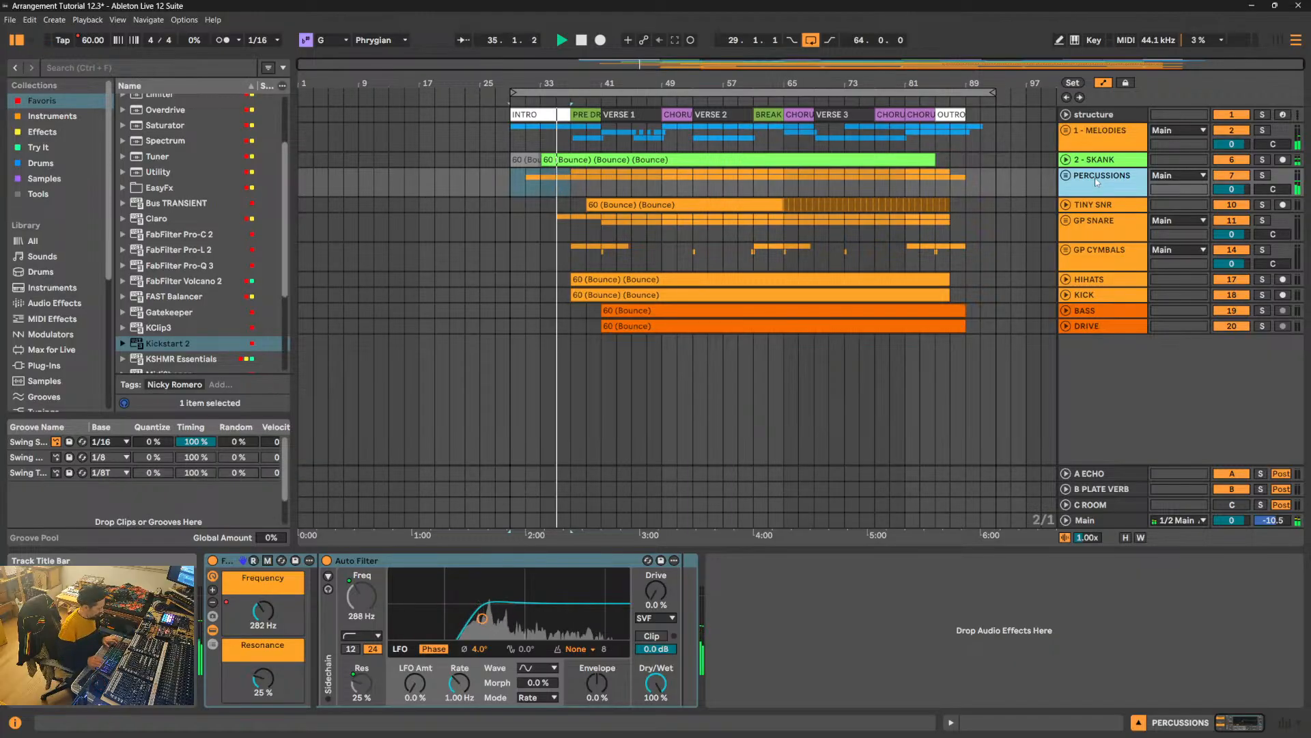
pyautogui.hotkey('ctrl', 'r')
pyautogui.write('3 -')
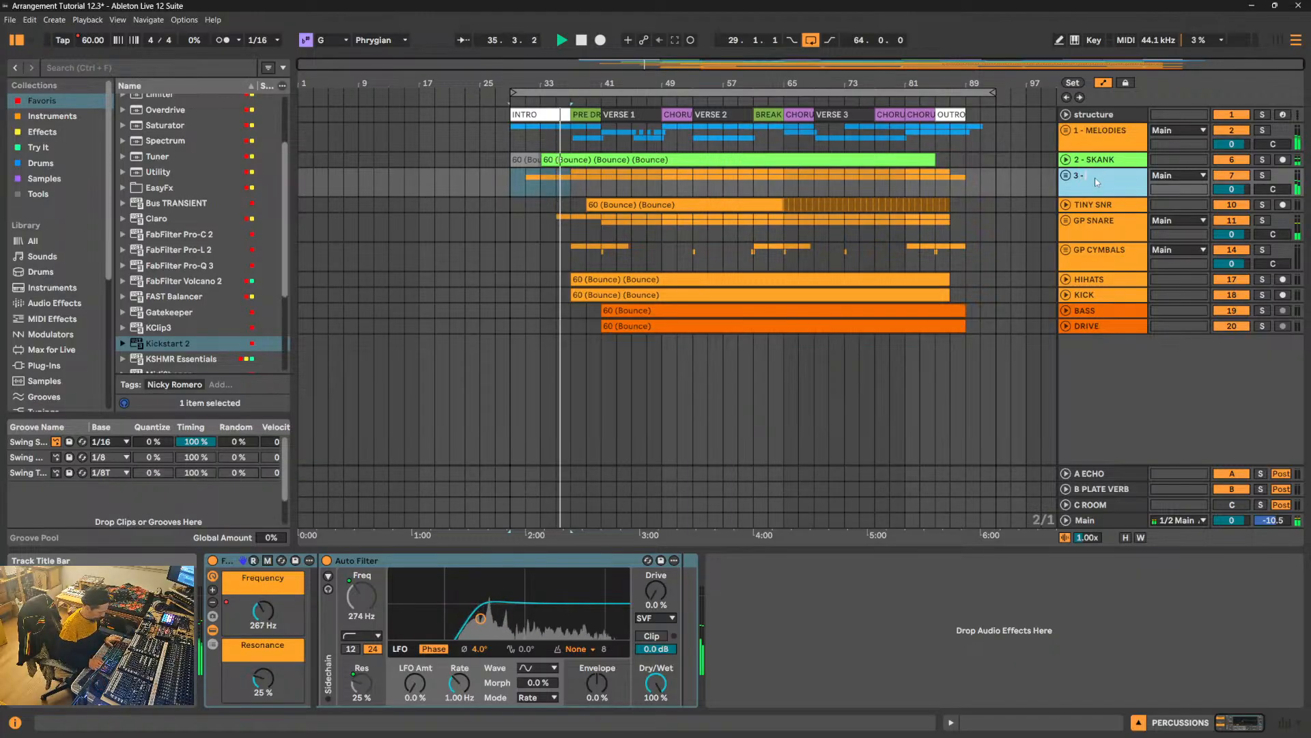
pyautogui.write(' PERCUS')
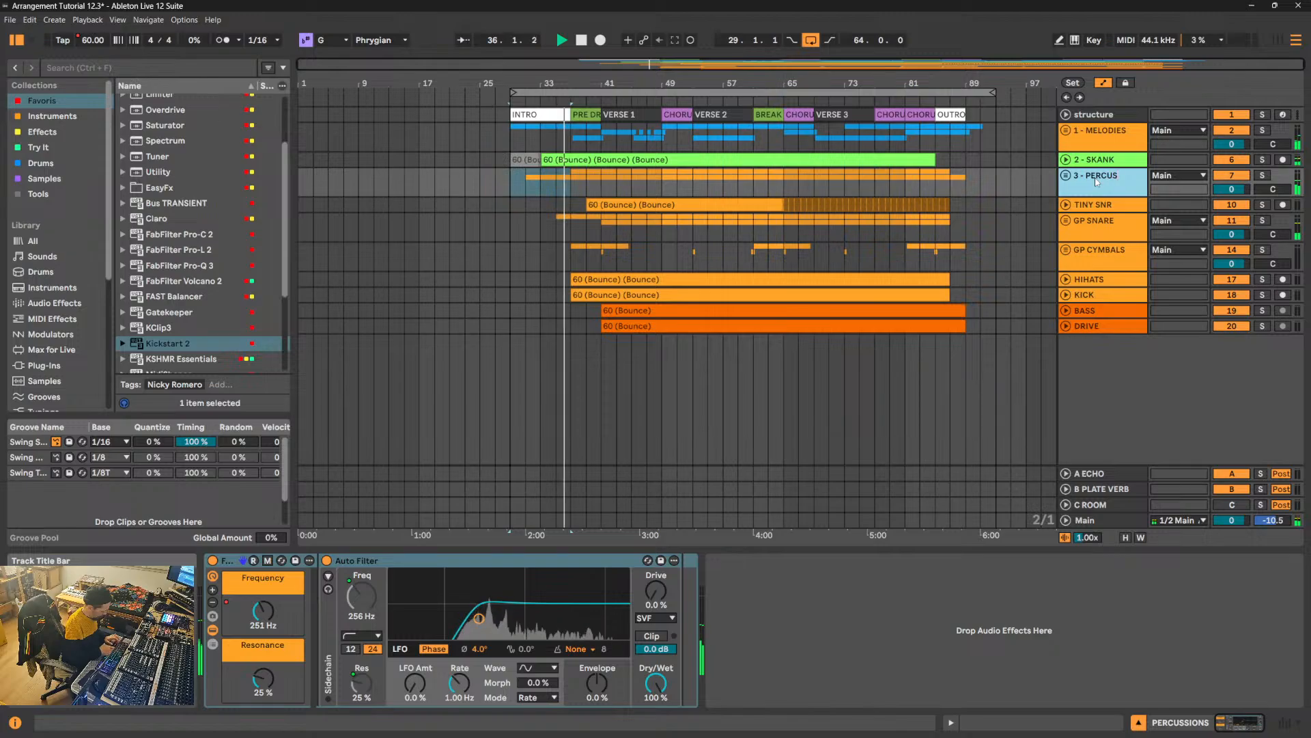
pyautogui.write('SIONS')
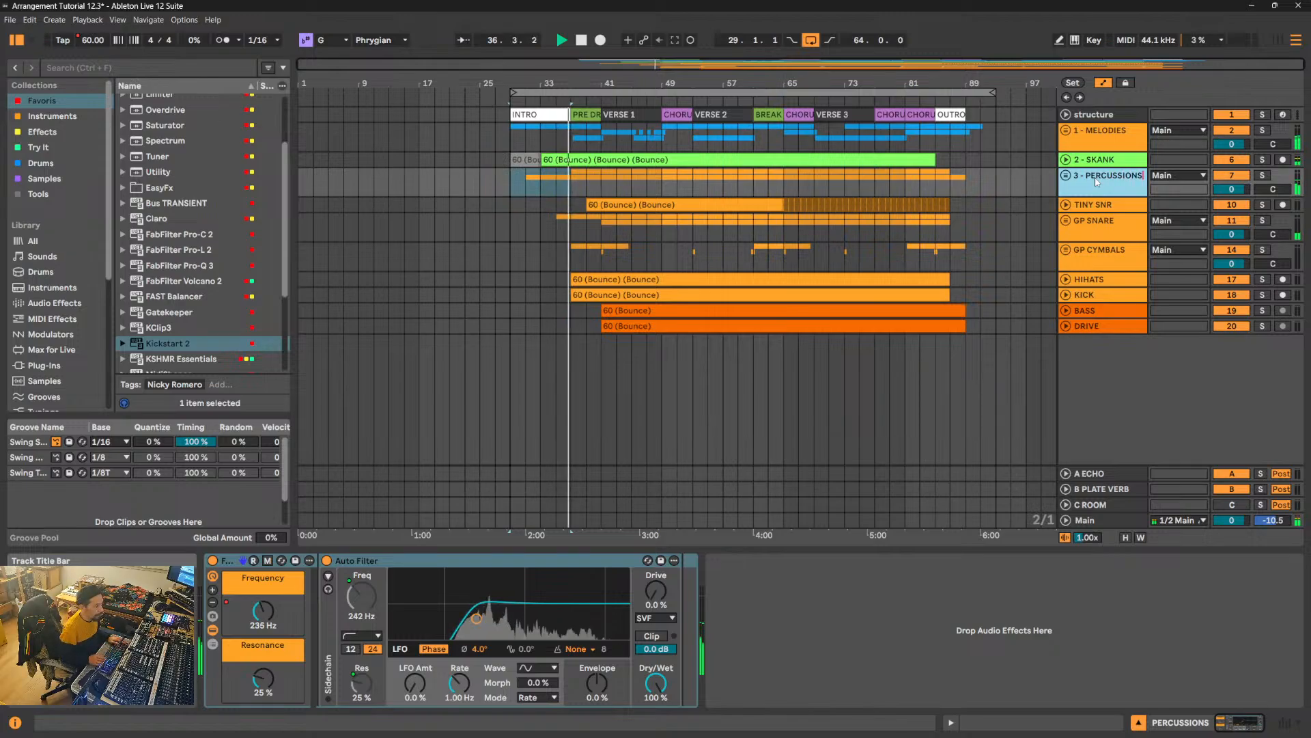
# - Rename the TINY SNR track as "4 - SNR ROLL"
pyautogui.press('Tab')
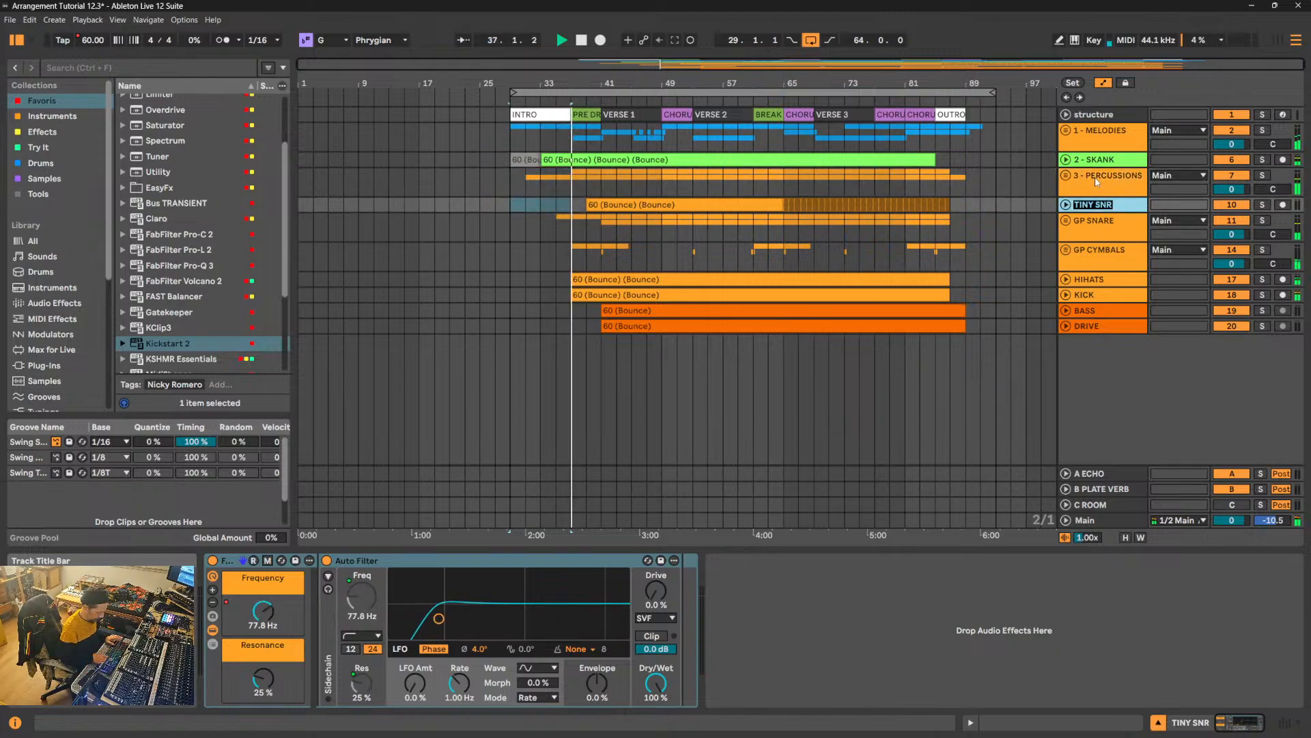
pyautogui.press('Home')
pyautogui.write('4')
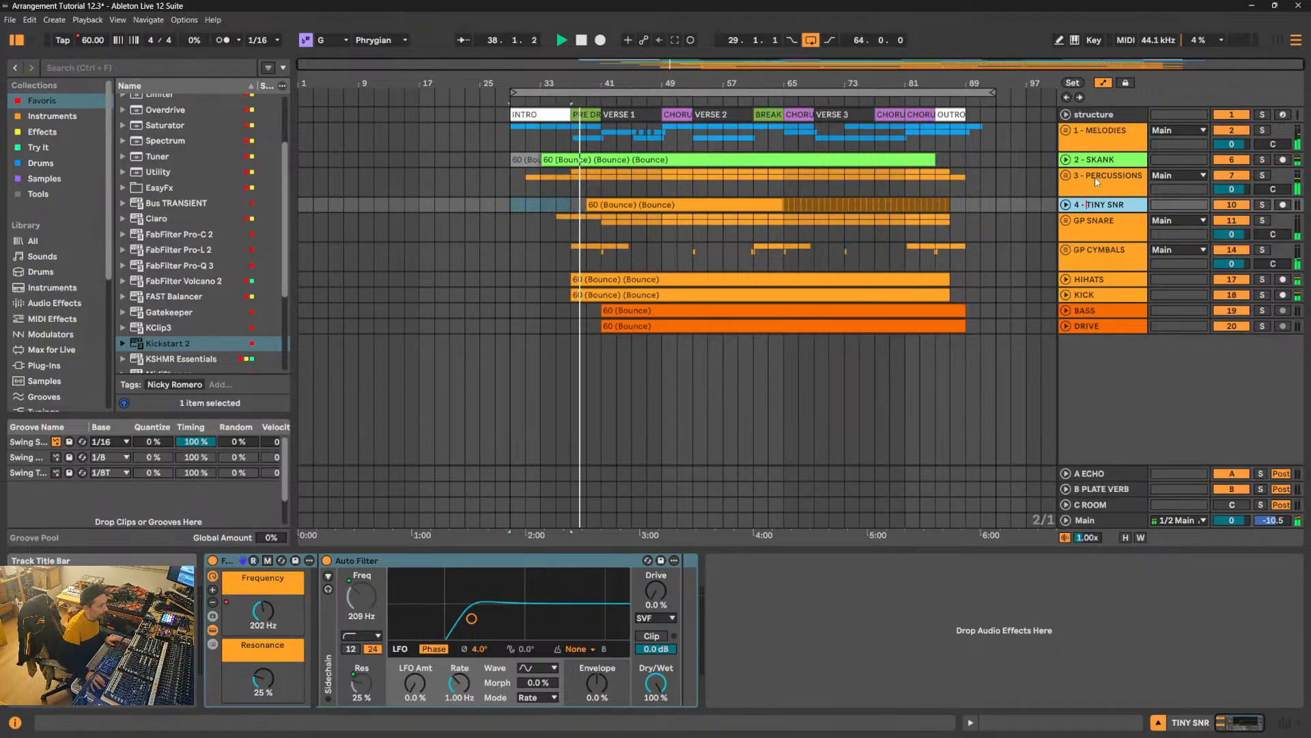
pyautogui.moveTo(1088, 205); pyautogui.dragTo(1139, 205)
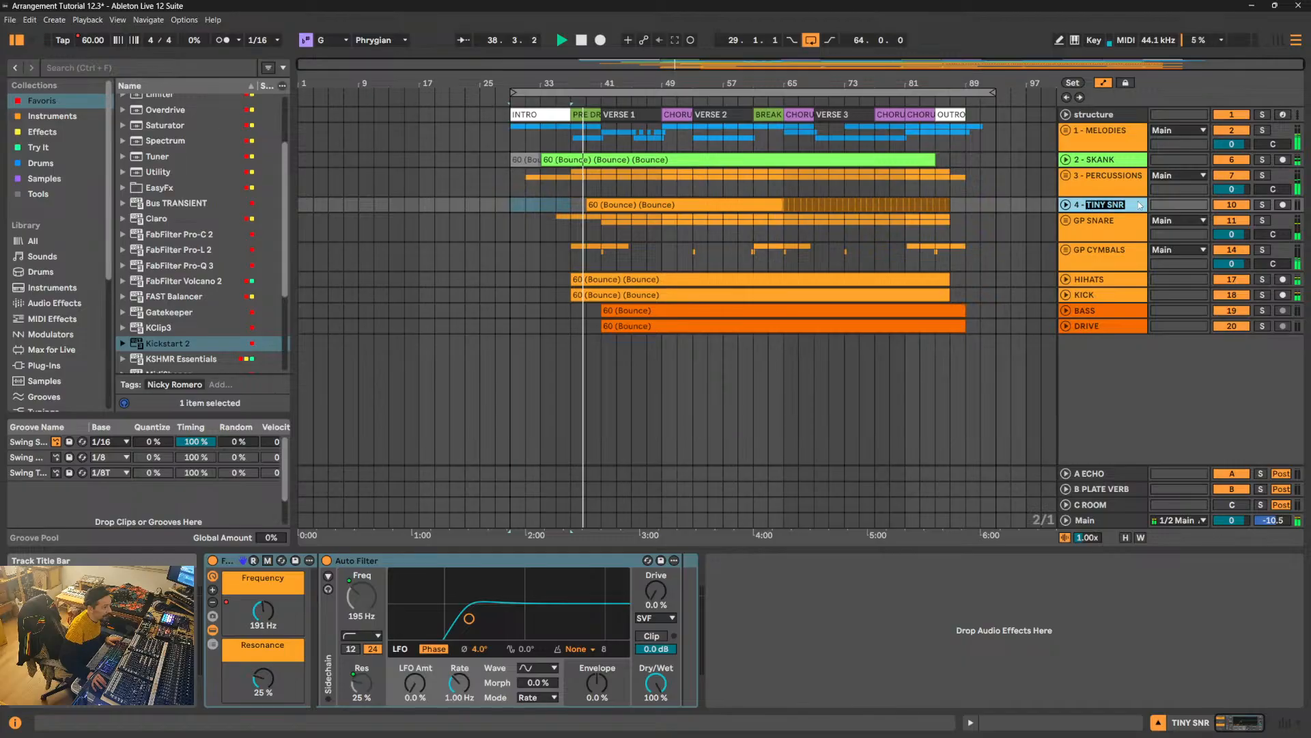
pyautogui.write('SNR ROLL')
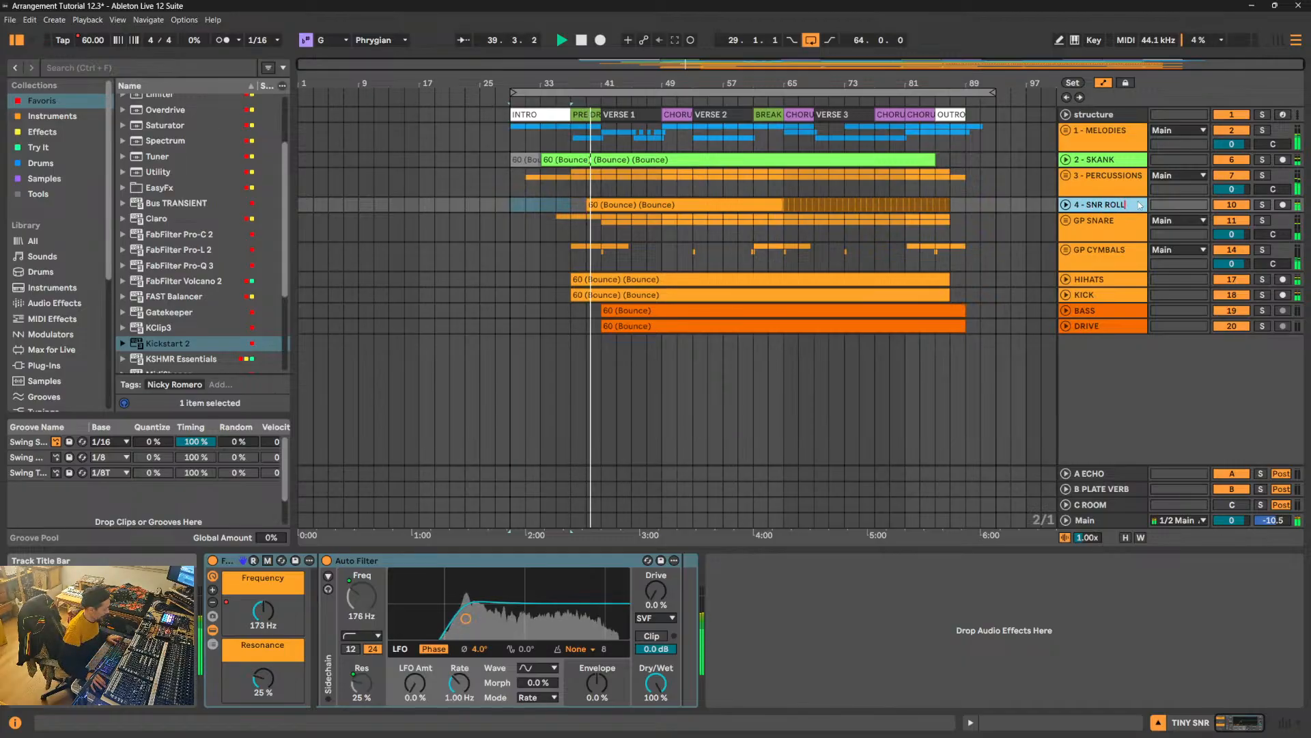
# - Rename the GP SNARE group as "5 - SNARE" and the GP CYMBALS group as "6 - CYMBALS"
pyautogui.press('Tab')
pyautogui.write('SNAR')
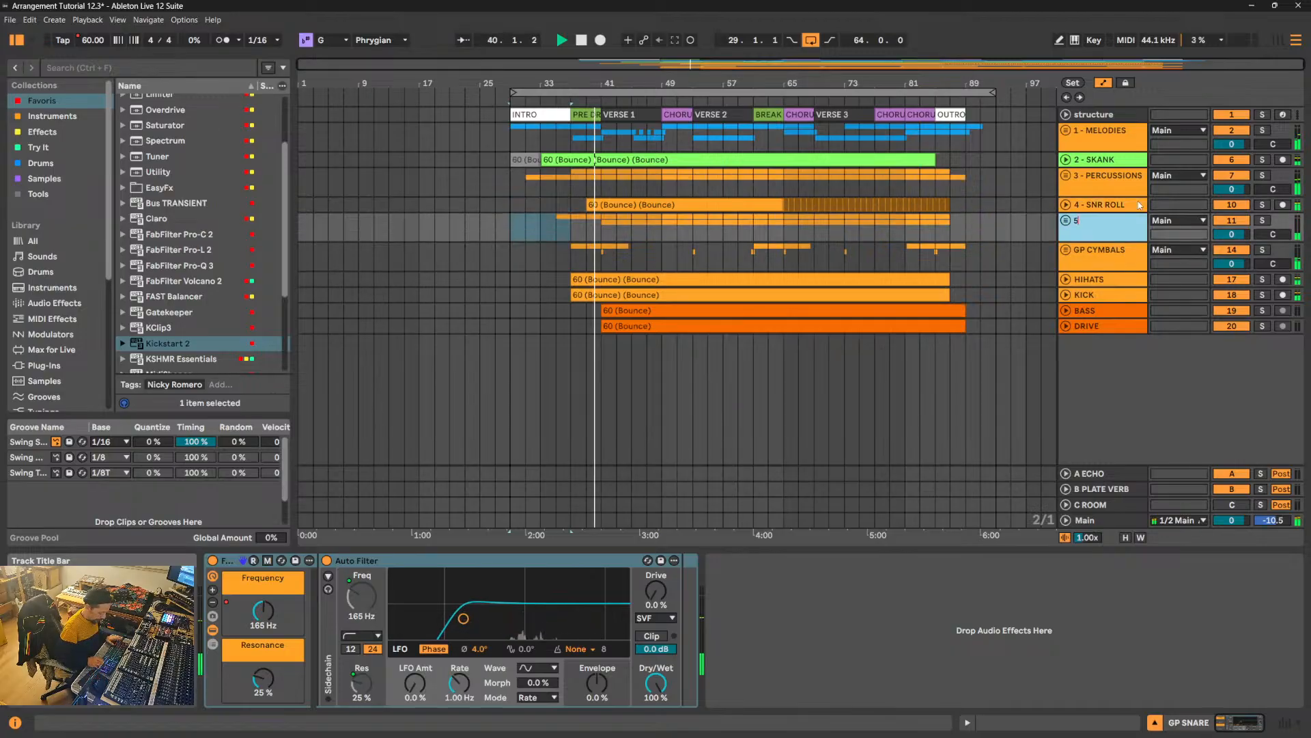
pyautogui.press('Return')
pyautogui.write('E')
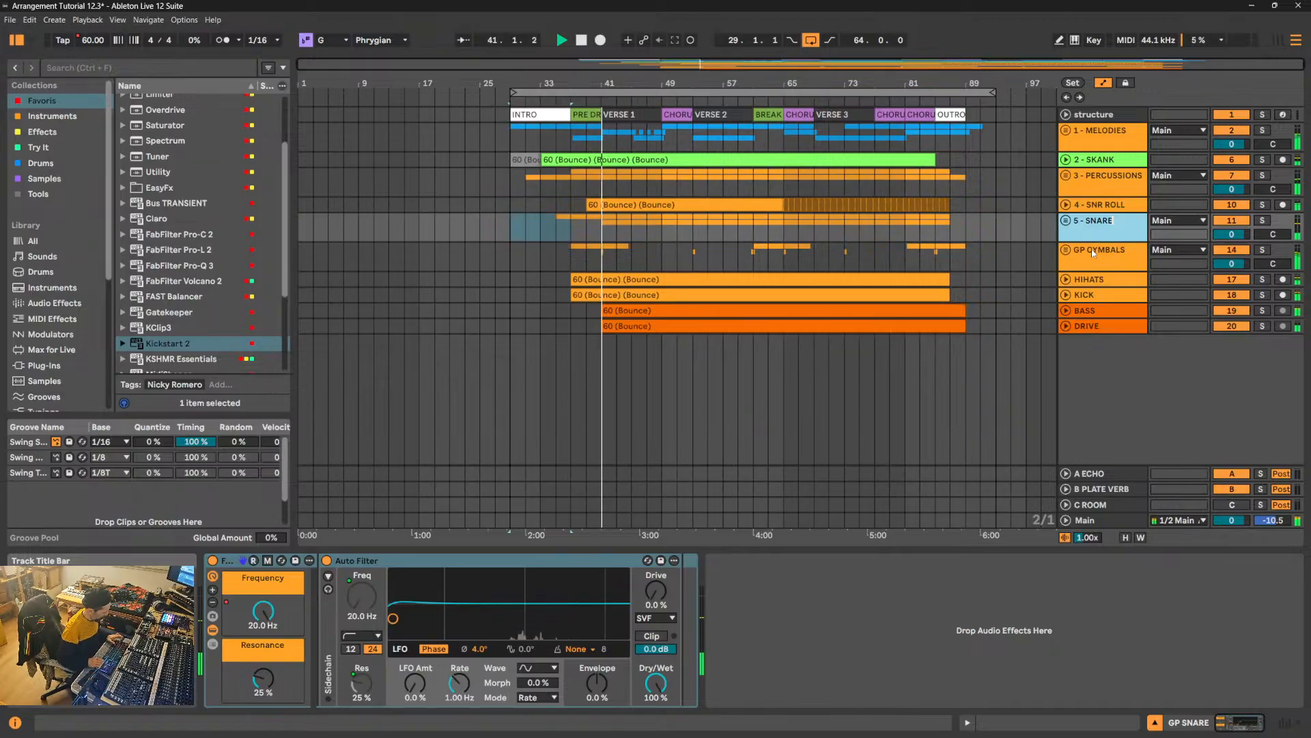
pyautogui.press('Tab')
pyautogui.write('6 - ')
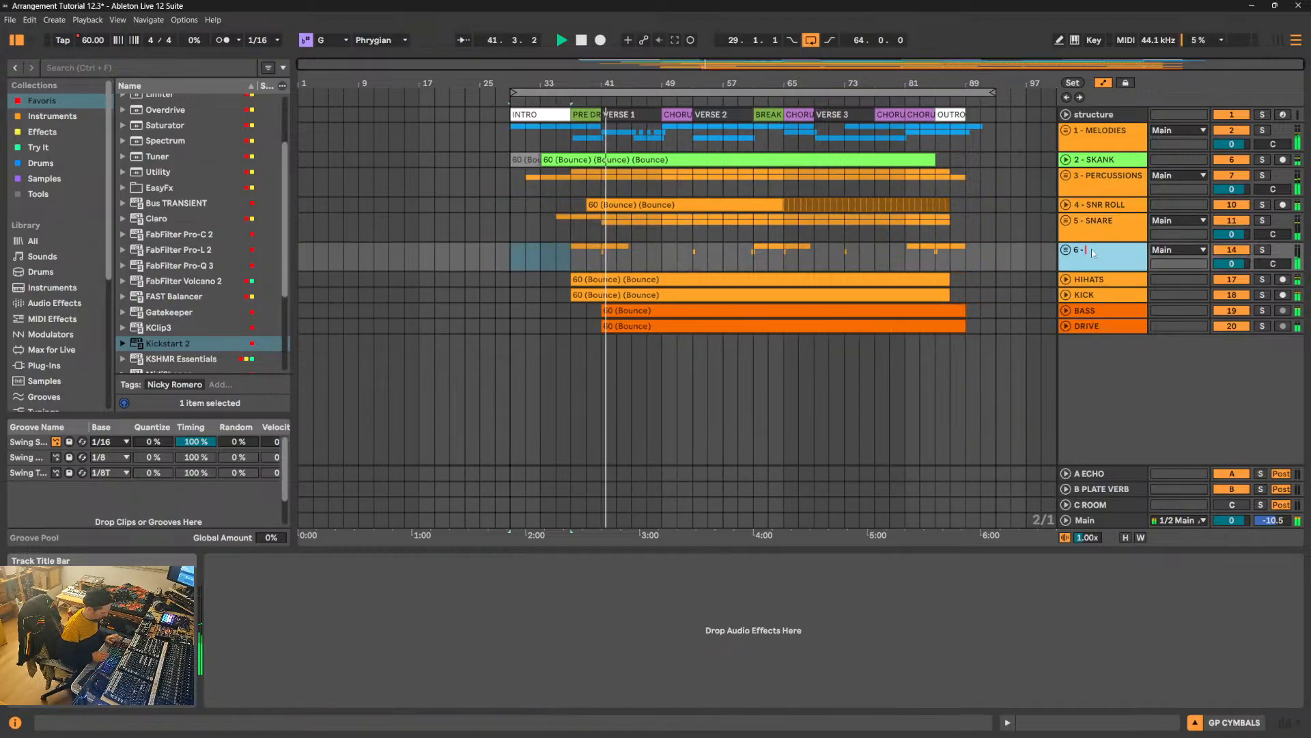
pyautogui.write('CYMBALS')
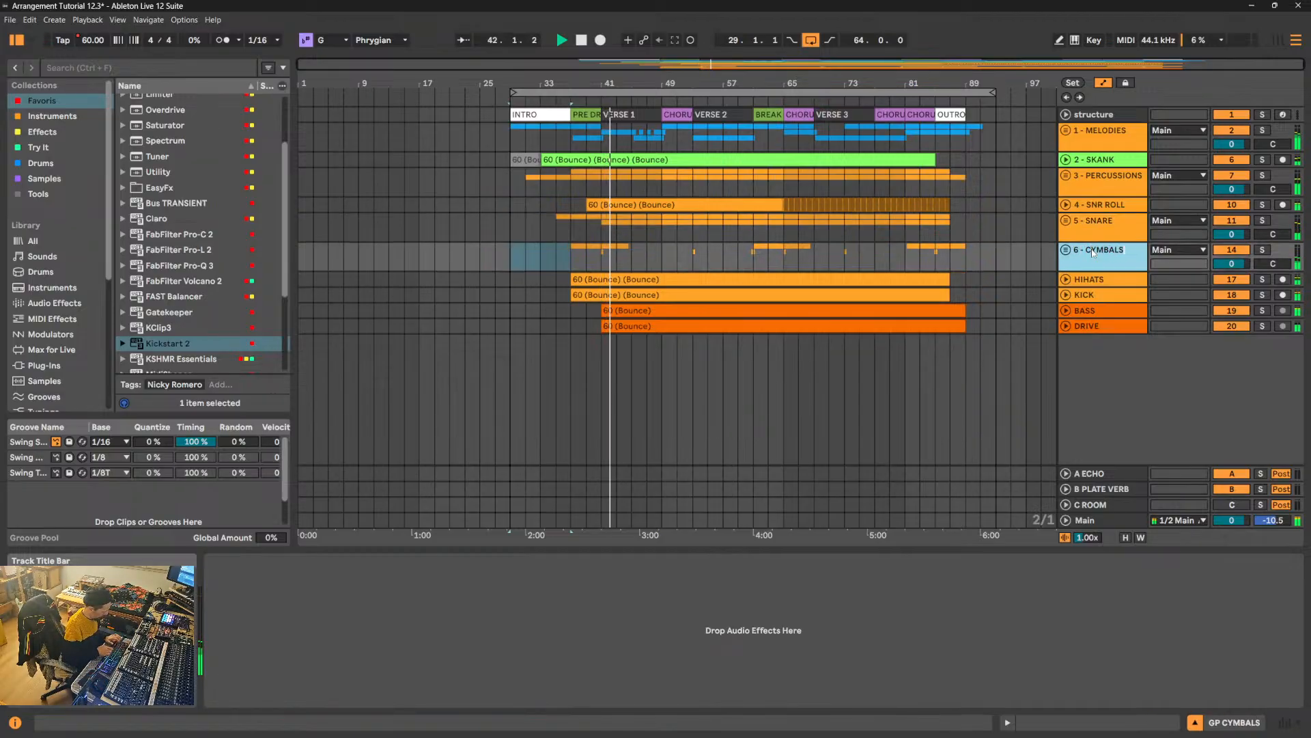
# - Rename the HIHATS track as "7 - HIHATS" and the KICK track as "8 - KICK"
pyautogui.press('Tab')
pyautogui.write('7')
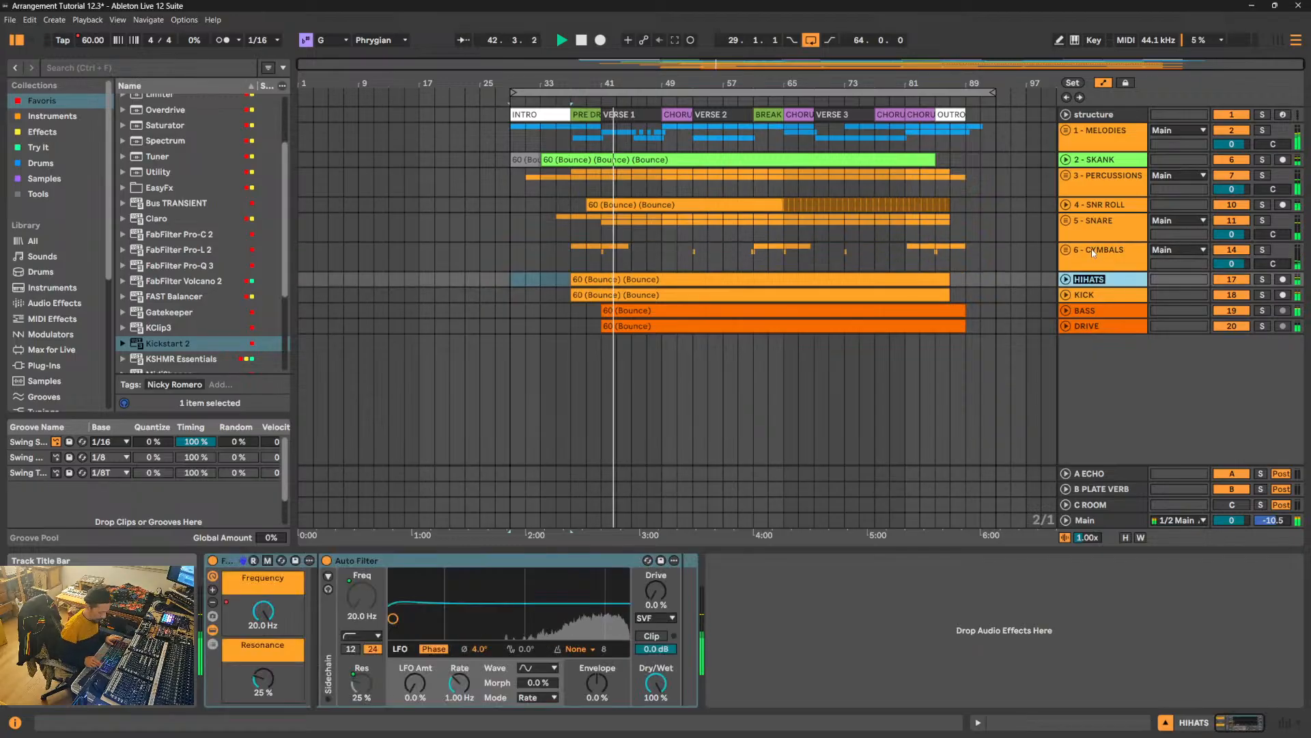
pyautogui.write(' - H')
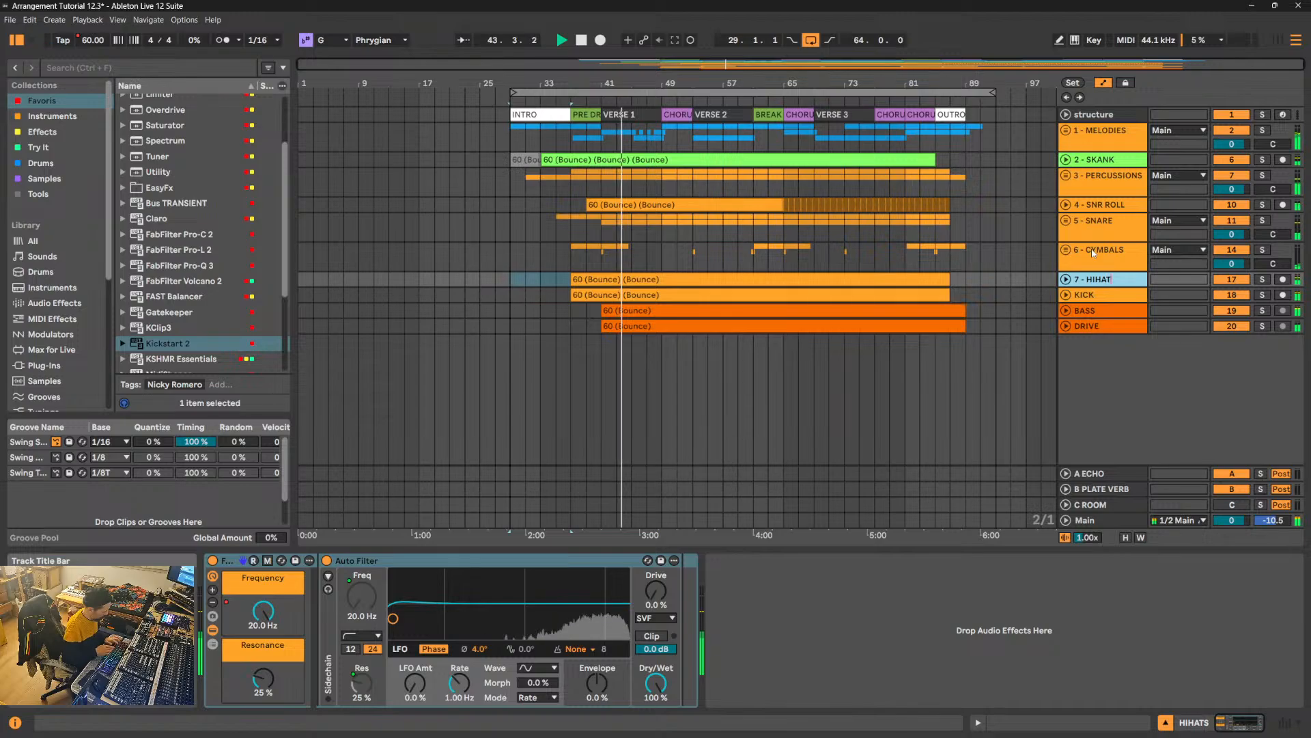
pyautogui.write('IHATS')
pyautogui.press('Tab')
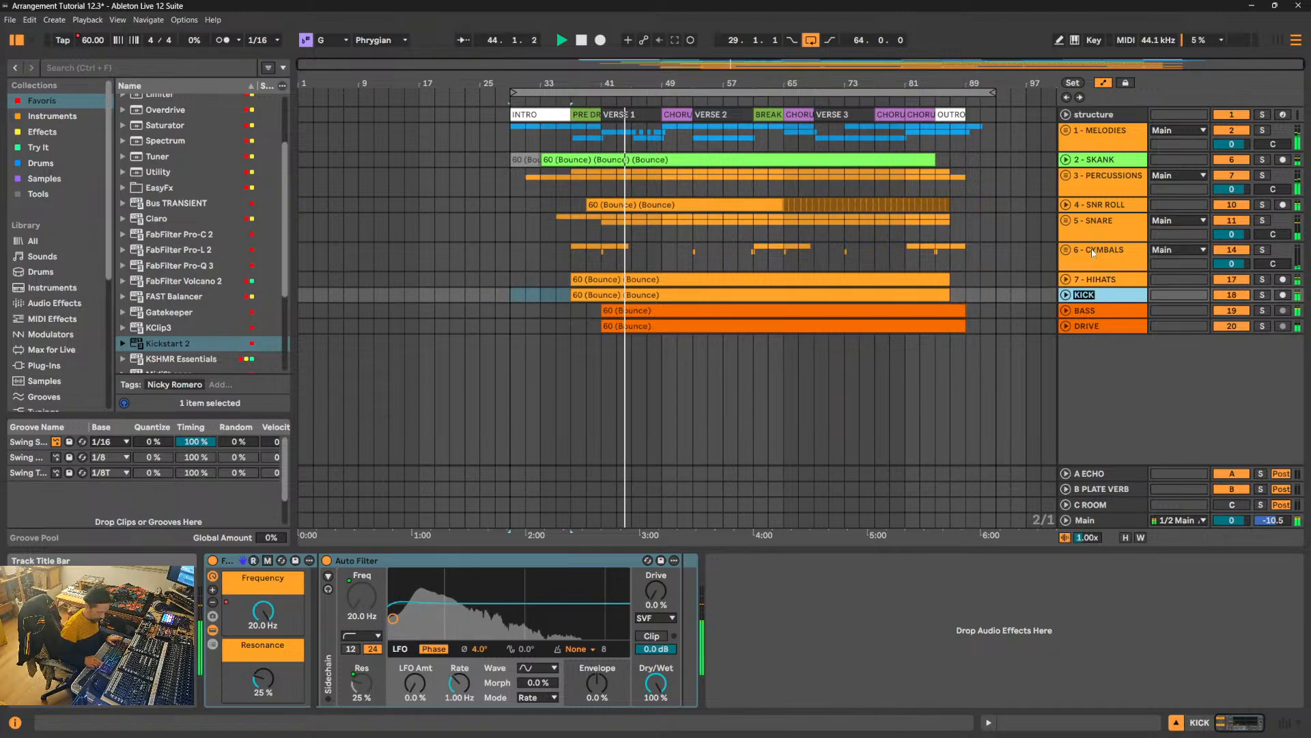
pyautogui.write('8 - KICK')
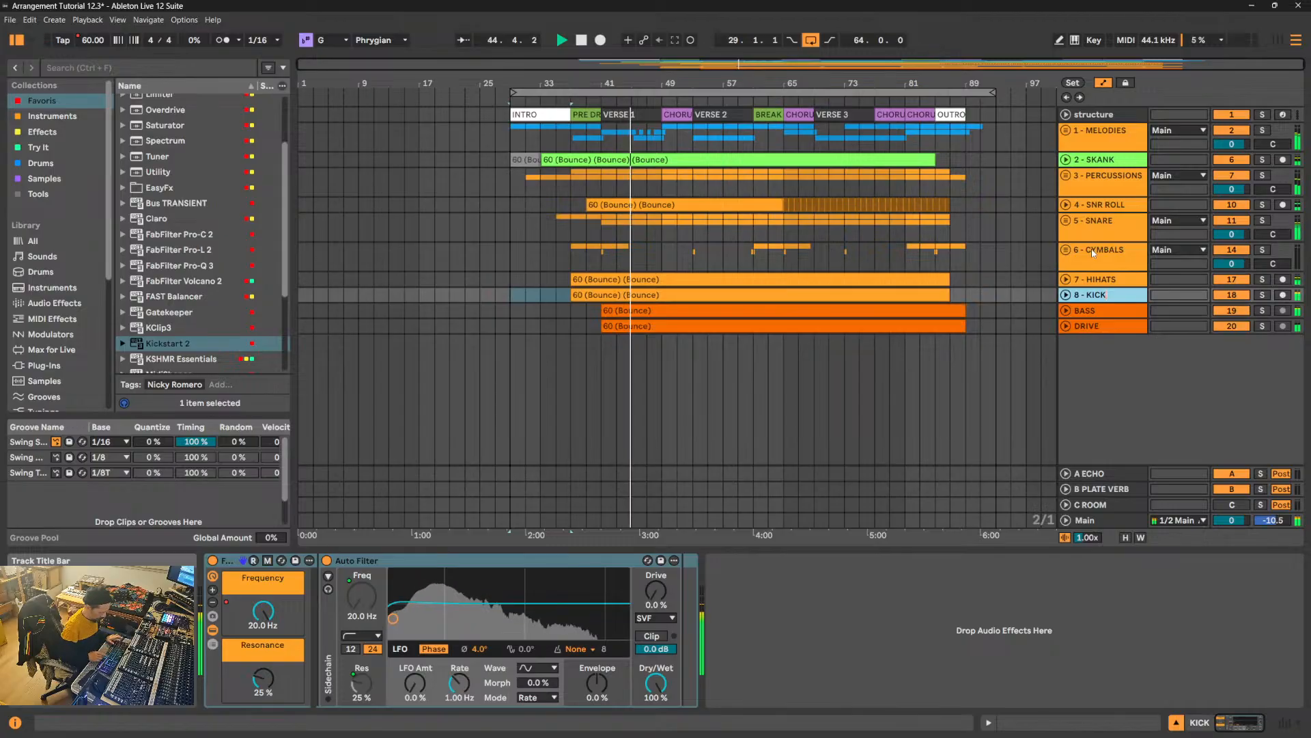
# - Rename the BASS track as "9 - BASS" and the DRIVE track as "10 - DRIVE"
pyautogui.press('Tab')
pyautogui.write('9 -')
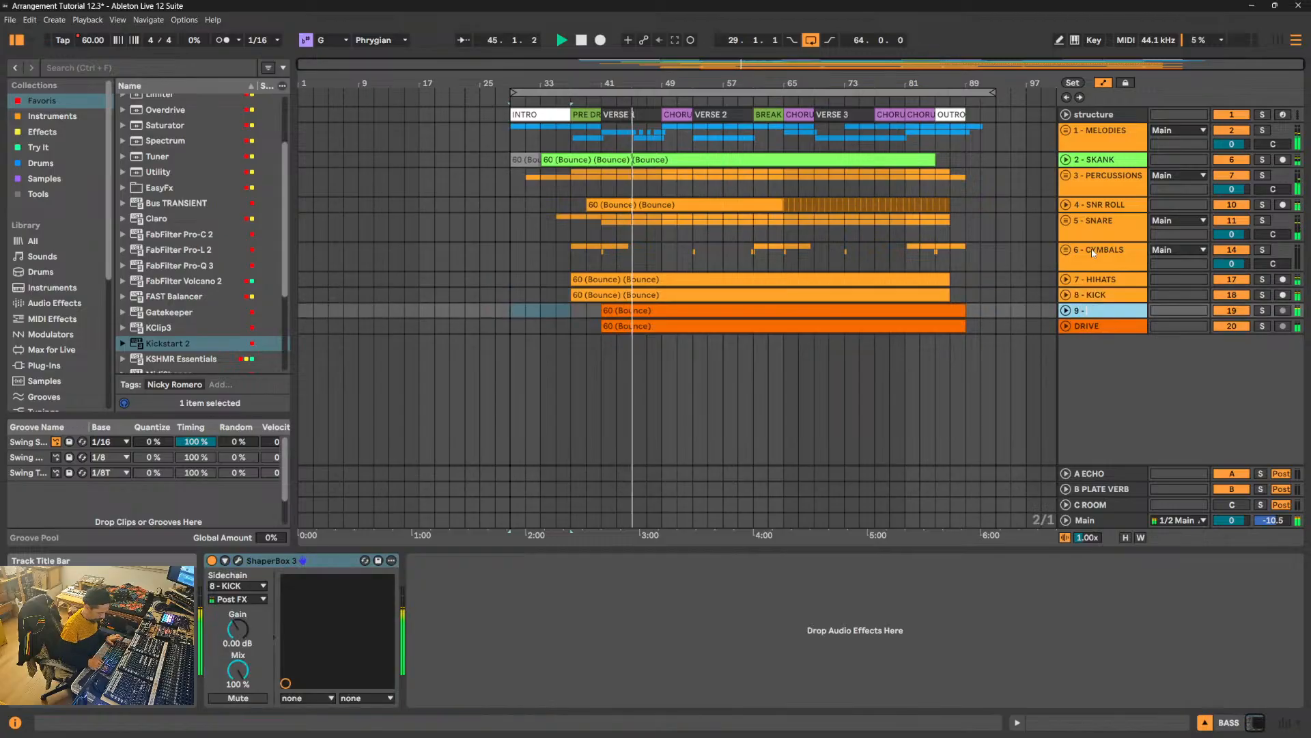
pyautogui.write(' BASS')
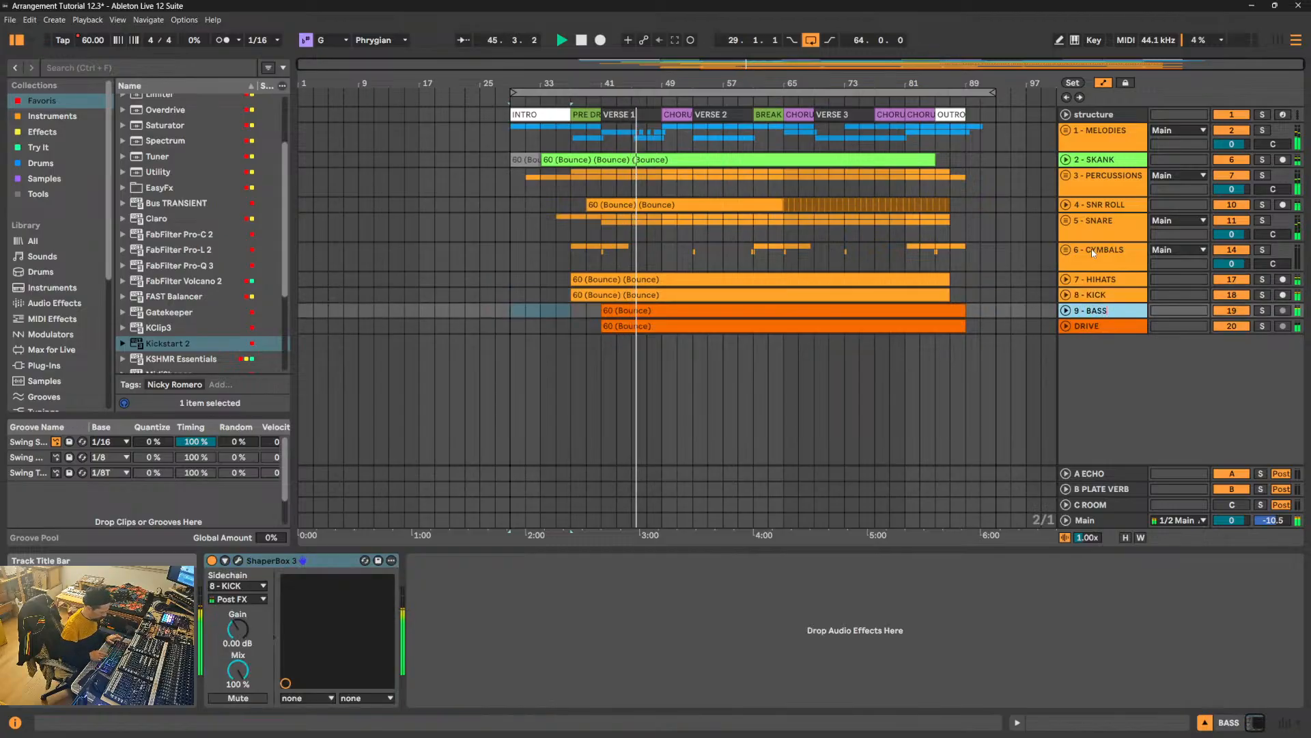
pyautogui.press('Tab')
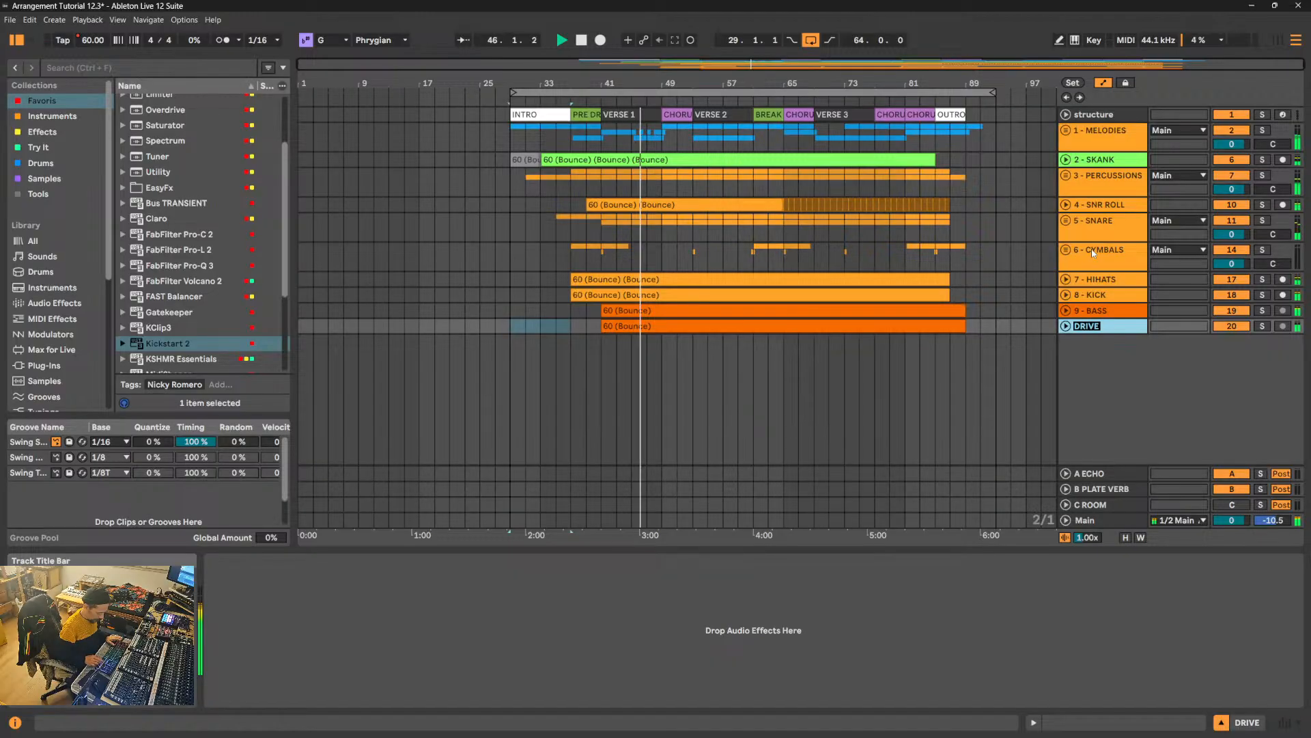
pyautogui.write('10 - DRIVE')
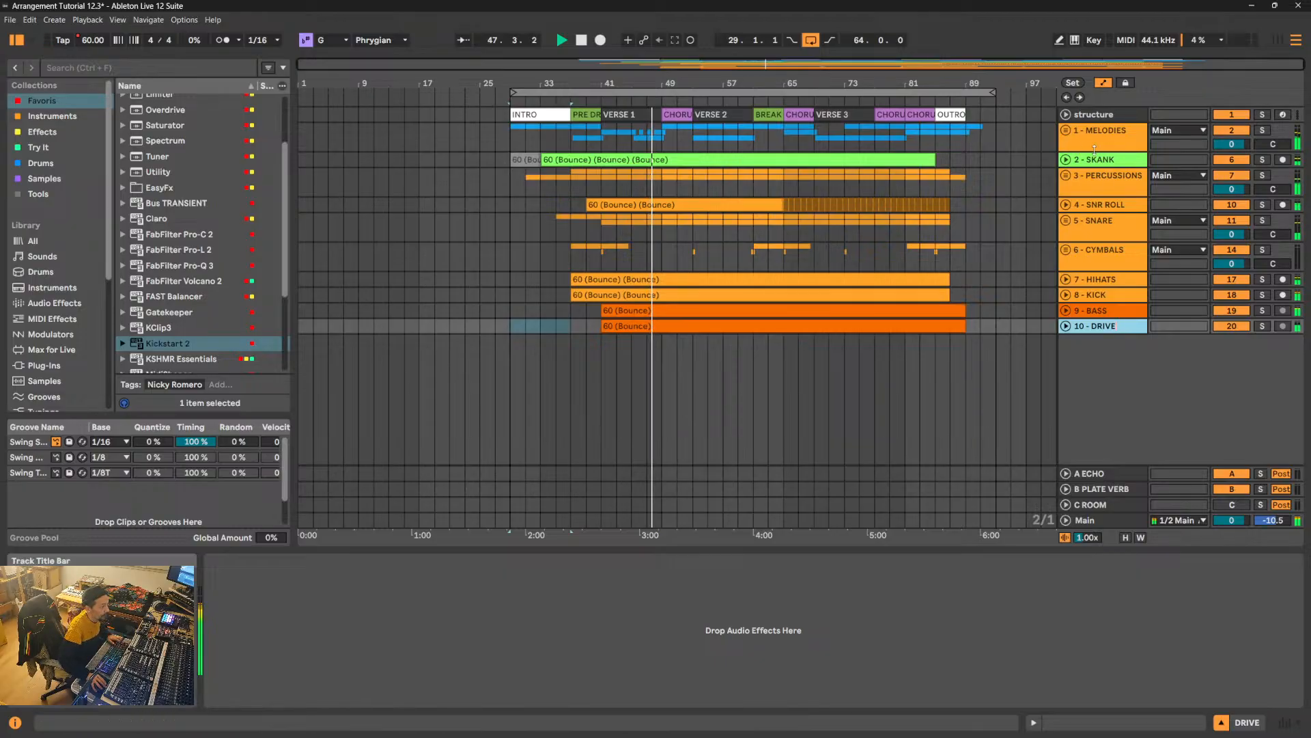
pyautogui.click(1065, 130)
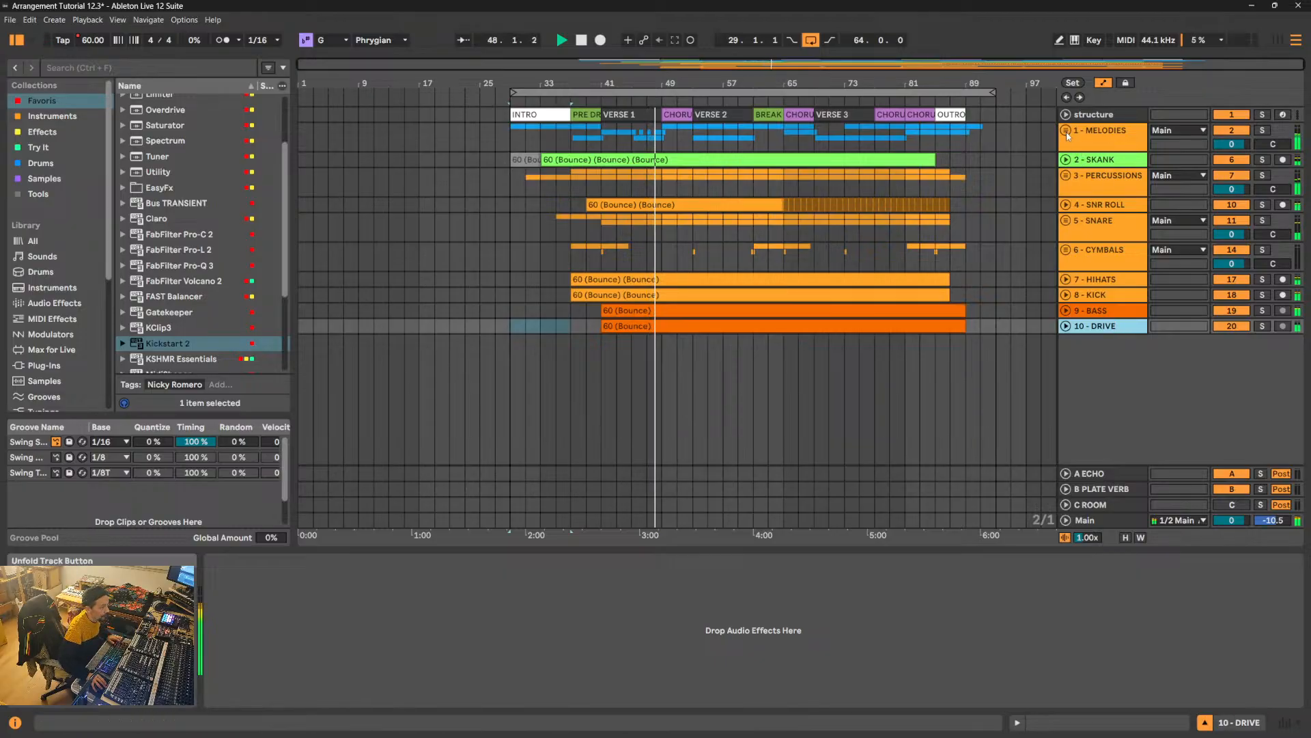
# - Stop playback, unfold the MELODIES group's BRASS track and fill the gaps in its VERSE 1 audio from bar 41.1 to 49.3
pyautogui.press('space')
pyautogui.moveTo(661, 83); pyautogui.dragTo(661, 157)
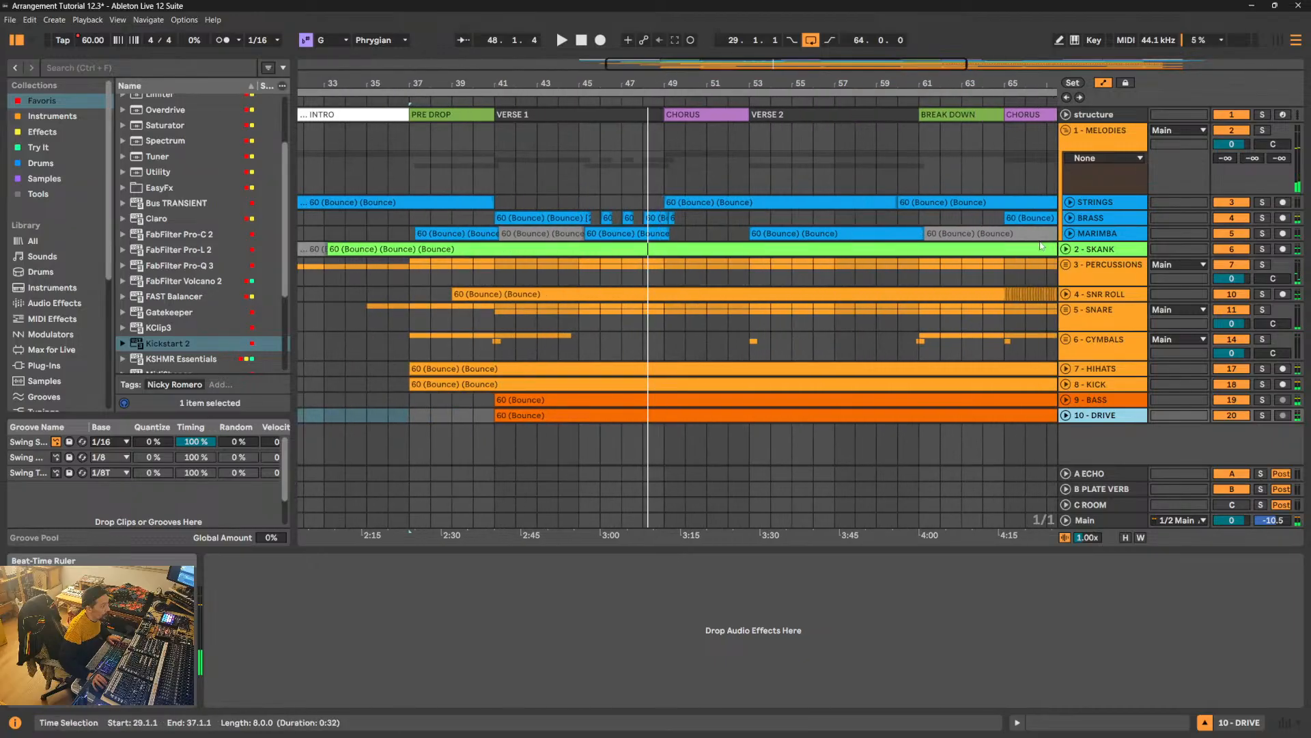
pyautogui.click(1070, 219)
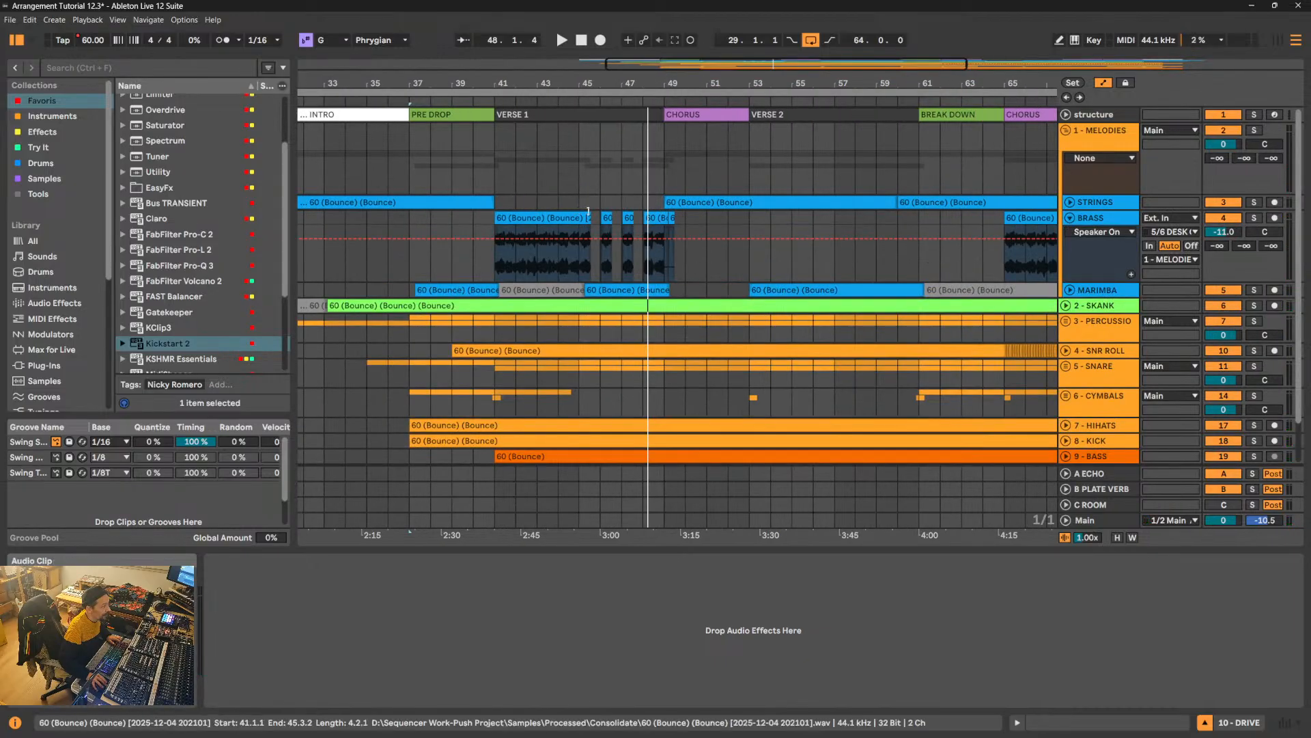
pyautogui.click(605, 218)
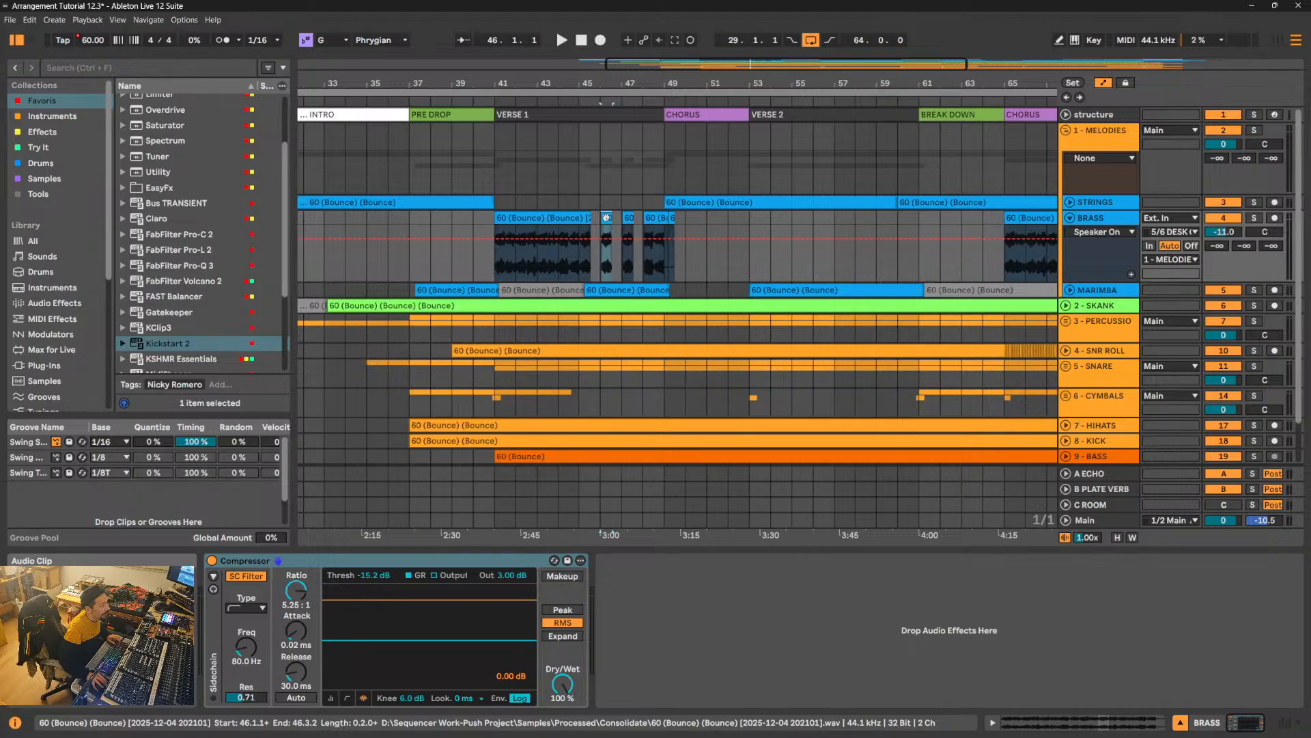
pyautogui.moveTo(590, 217); pyautogui.dragTo(675, 219)
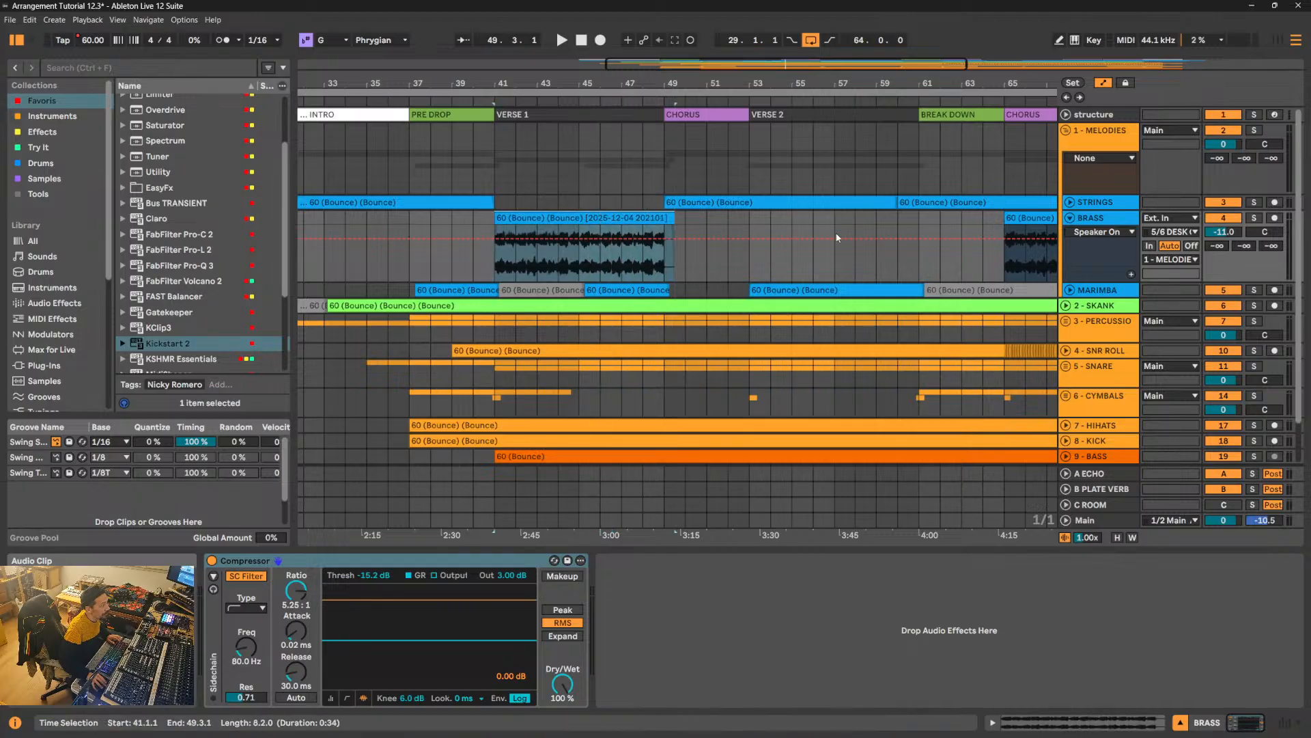
# - Shorten the VERSE 1 brass part so it ends around bar 45.3, and play the song from bar 44
pyautogui.click(669, 268)
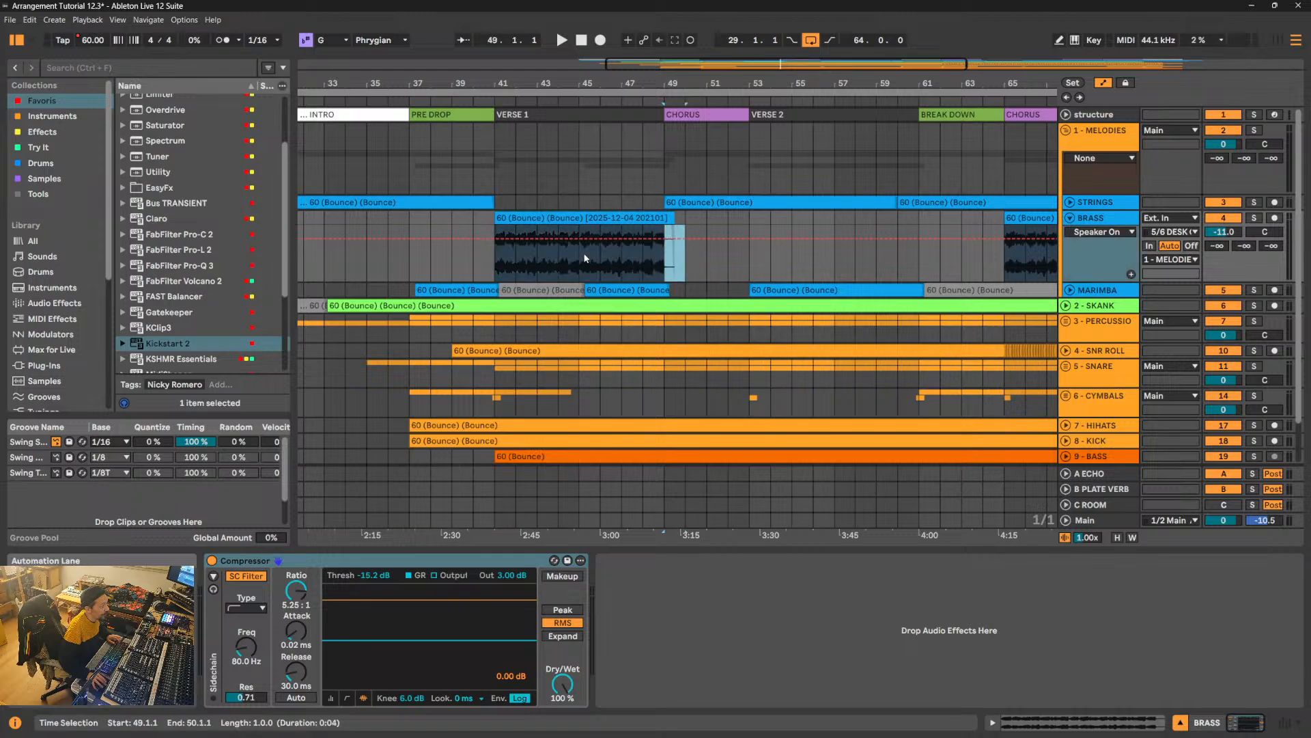
pyautogui.moveTo(588, 257); pyautogui.dragTo(544, 226)
pyautogui.click(560, 266)
pyautogui.press('space')
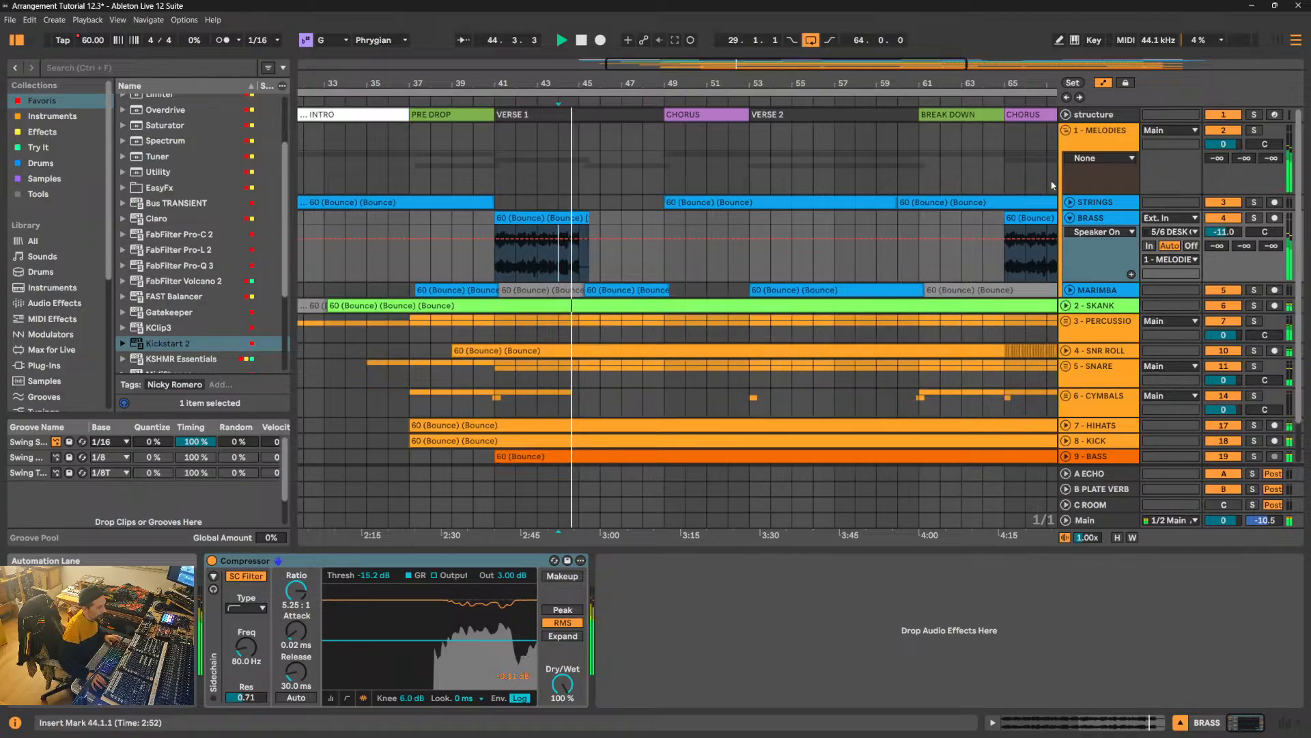
# - Colour the 1 - MELODIES group track blue and fold the group
pyautogui.rightClick(1095, 134)
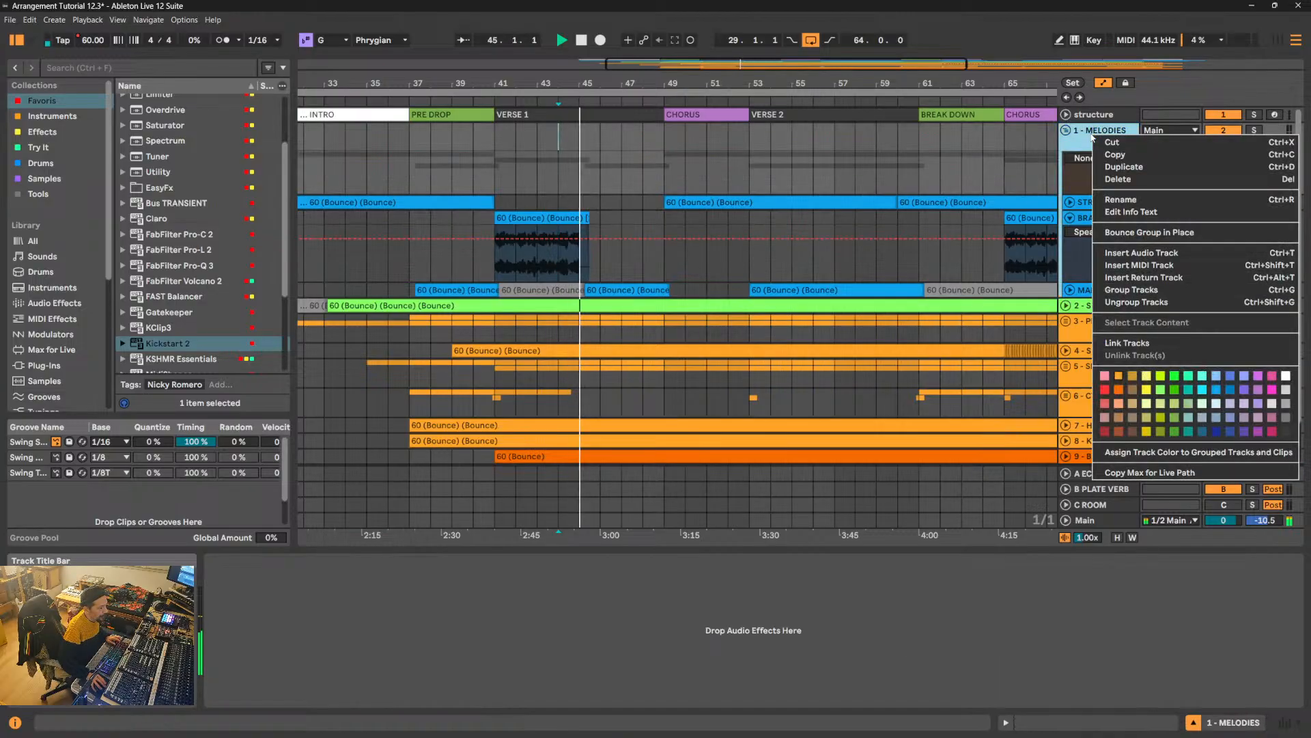
pyautogui.click(1217, 390)
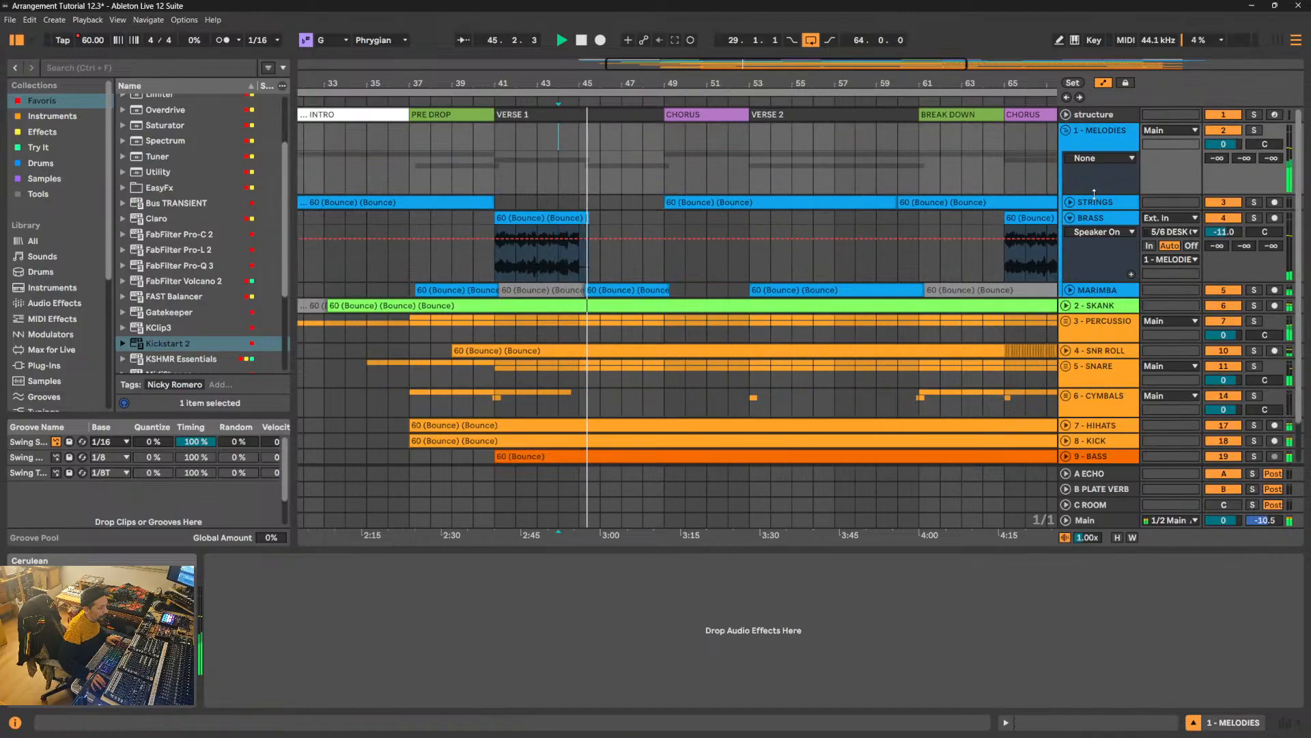
pyautogui.click(1066, 132)
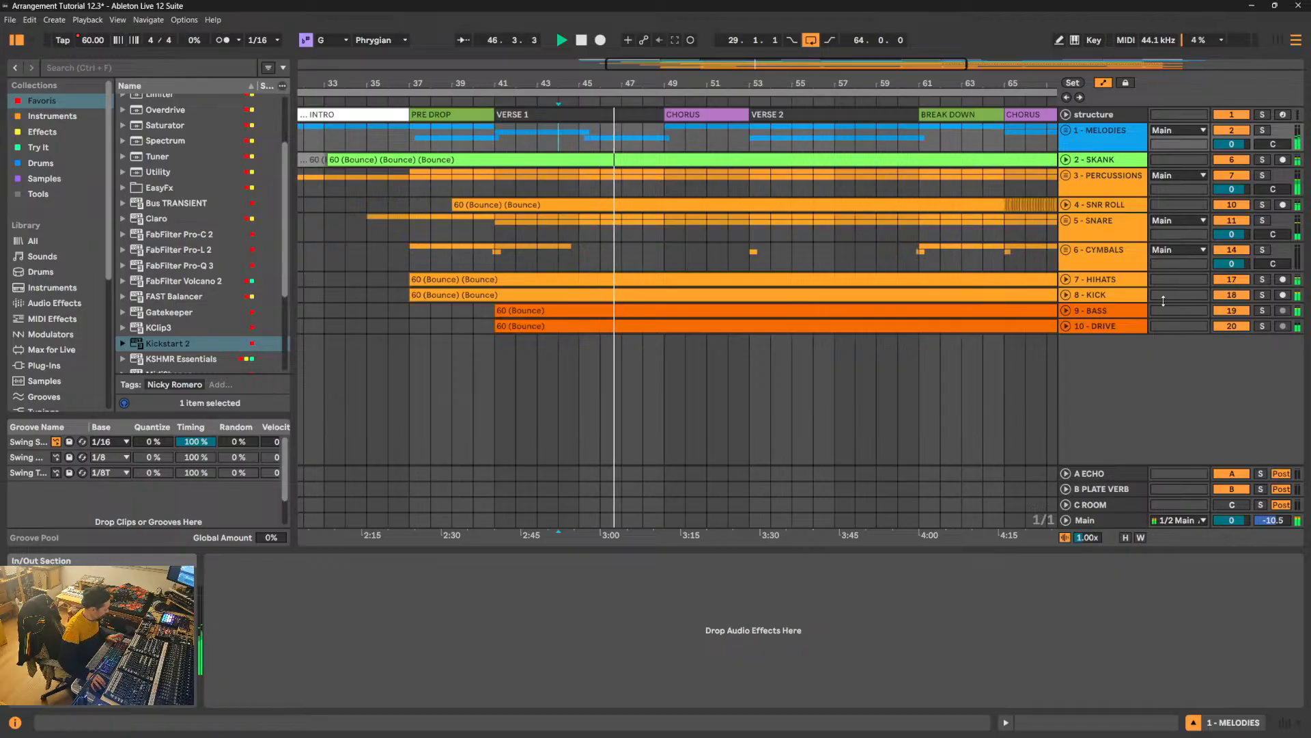
# - Switch to the session mixer and play the song to check the channel peak levels
pyautogui.press('Tab')
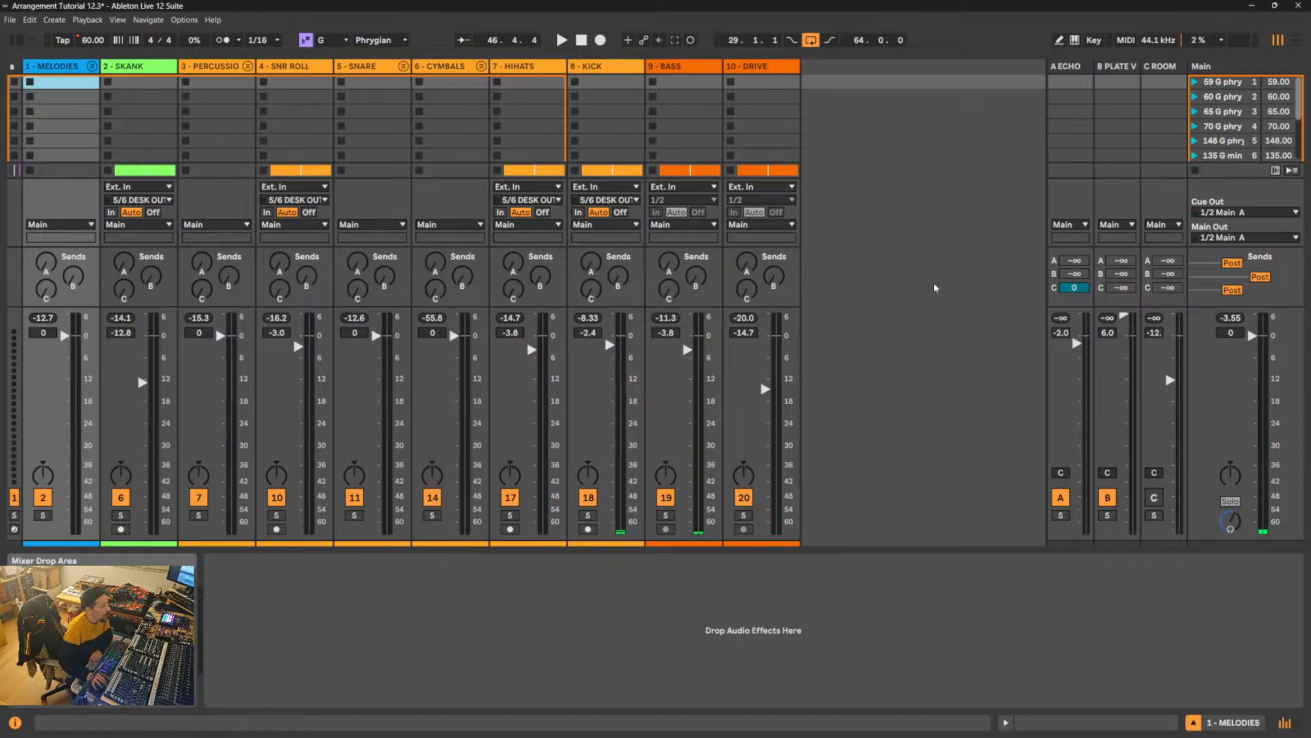
pyautogui.click(83, 68)
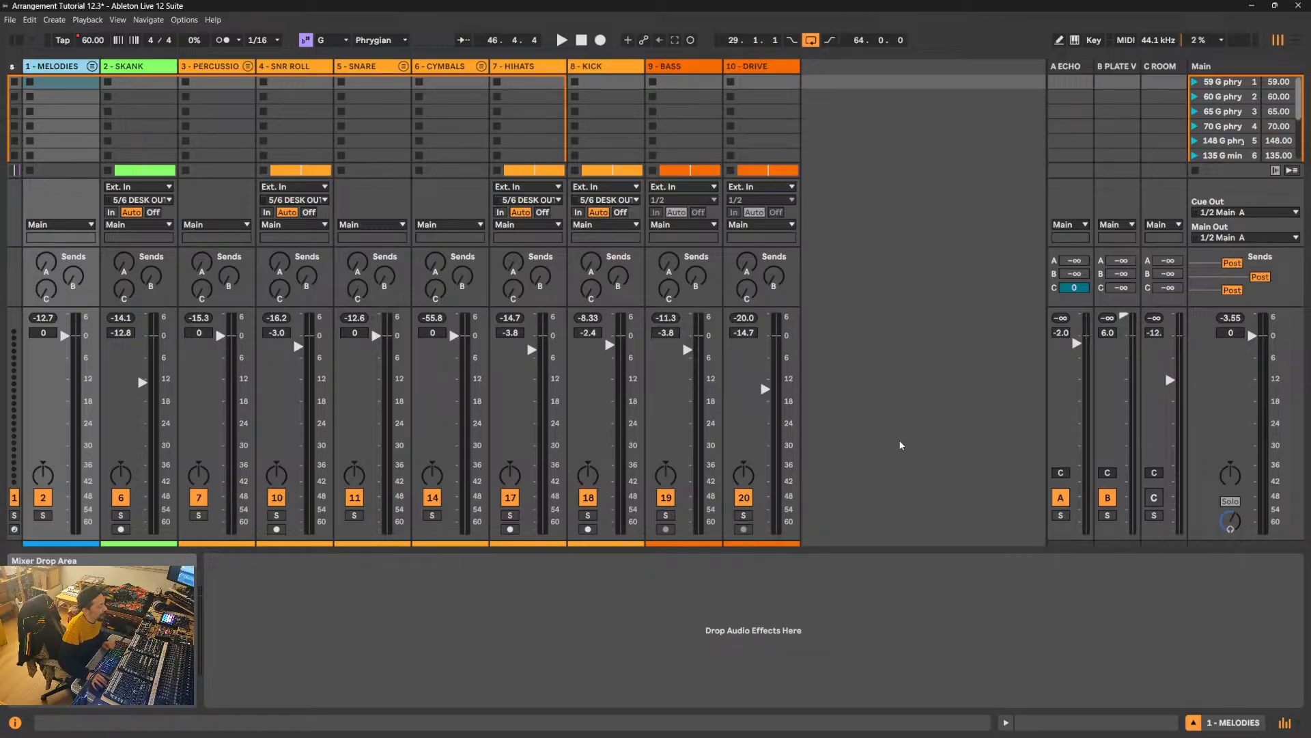
pyautogui.press('space')
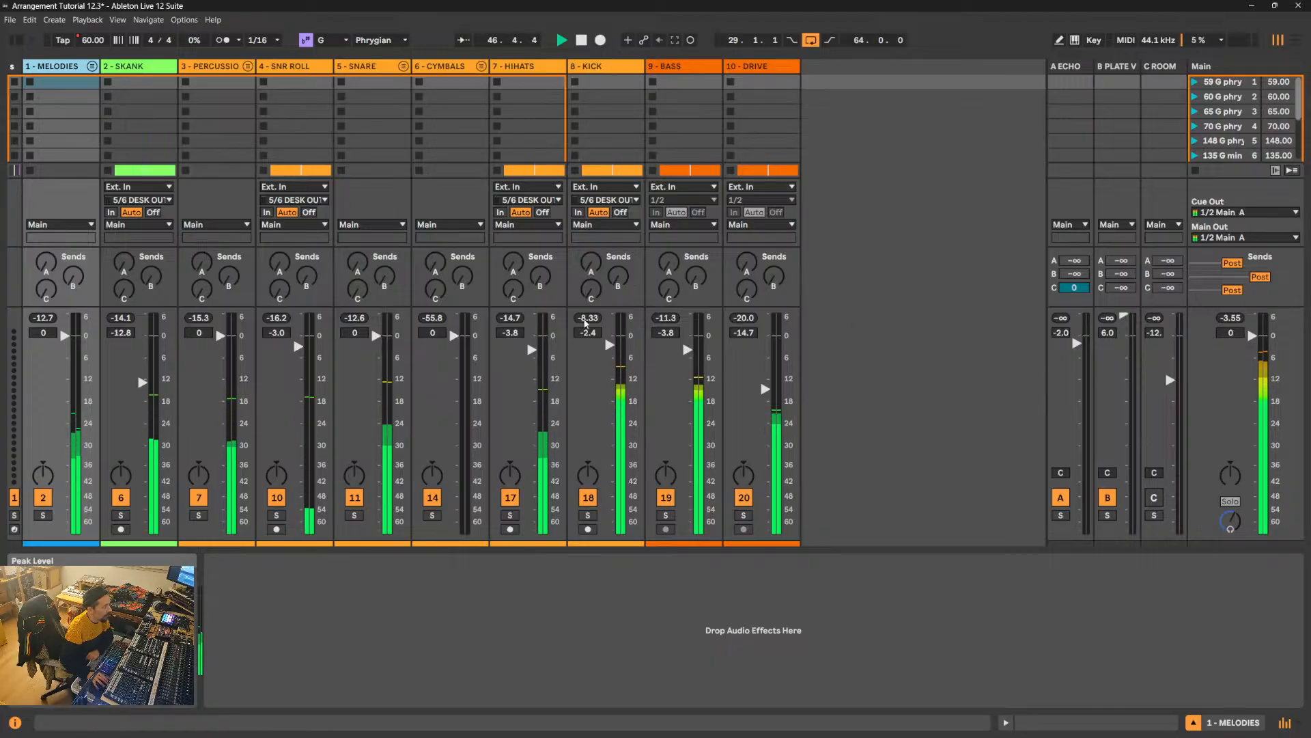
pyautogui.press('space')
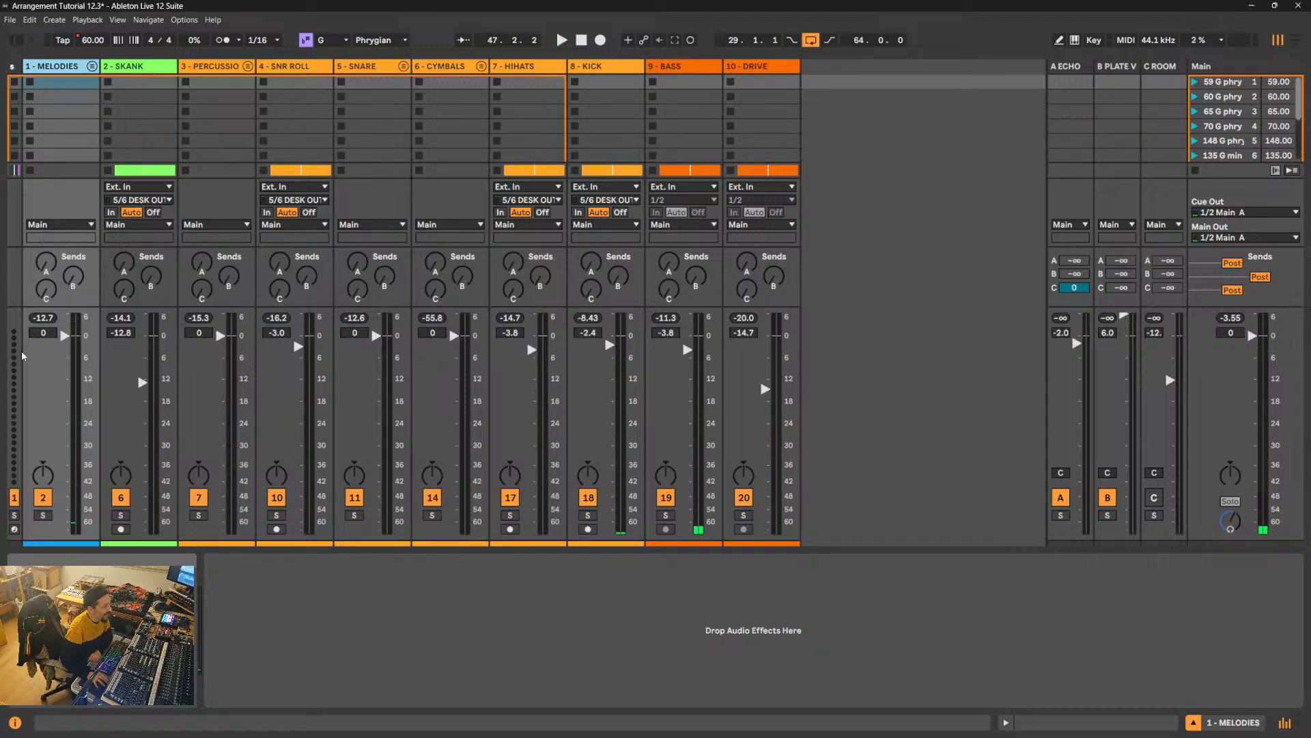
# - Set the Main channel's volume to -6 dB
pyautogui.click(1231, 334)
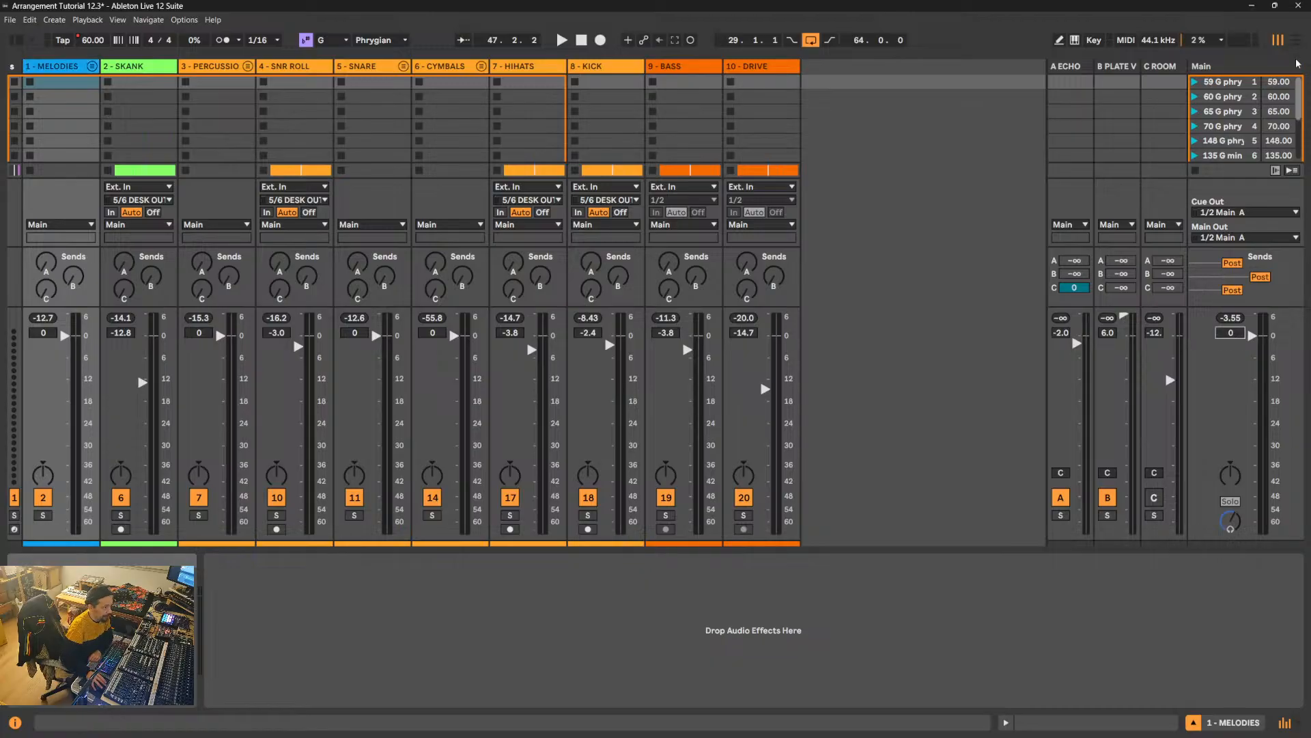
pyautogui.write('-')
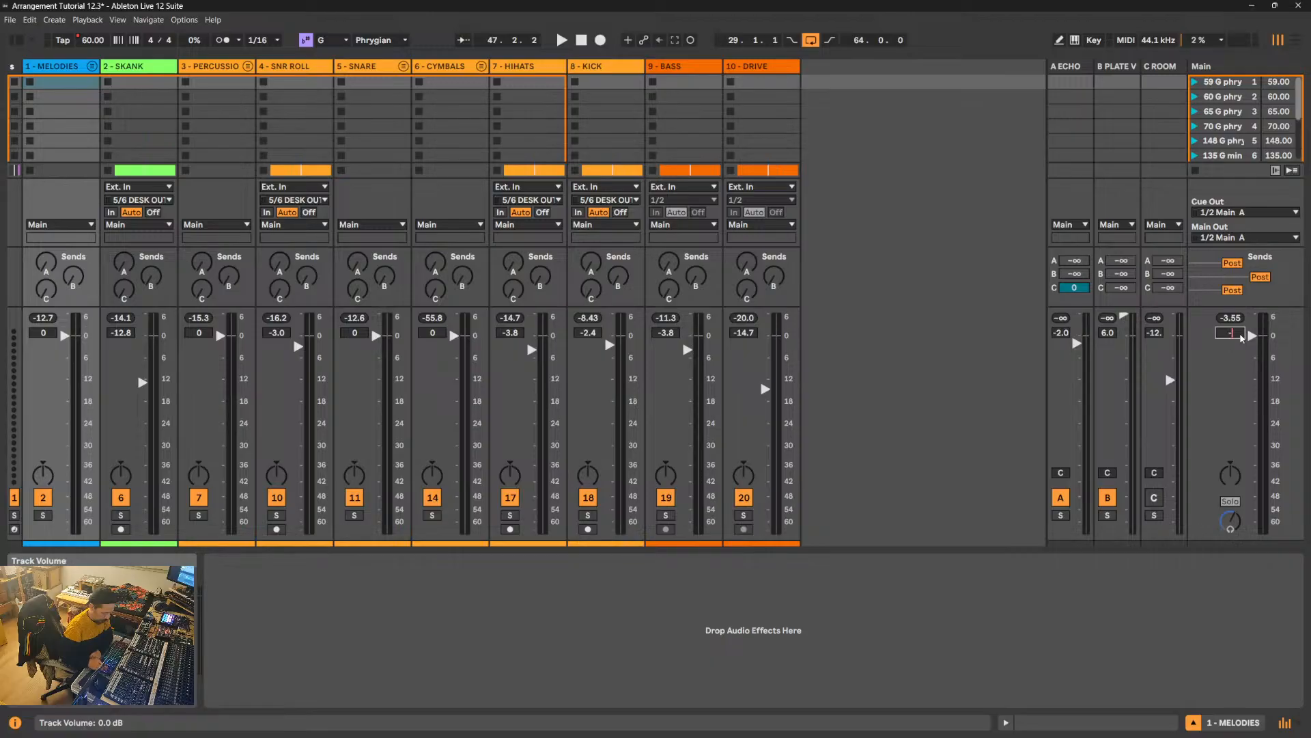
pyautogui.write('6')
pyautogui.press('Return')
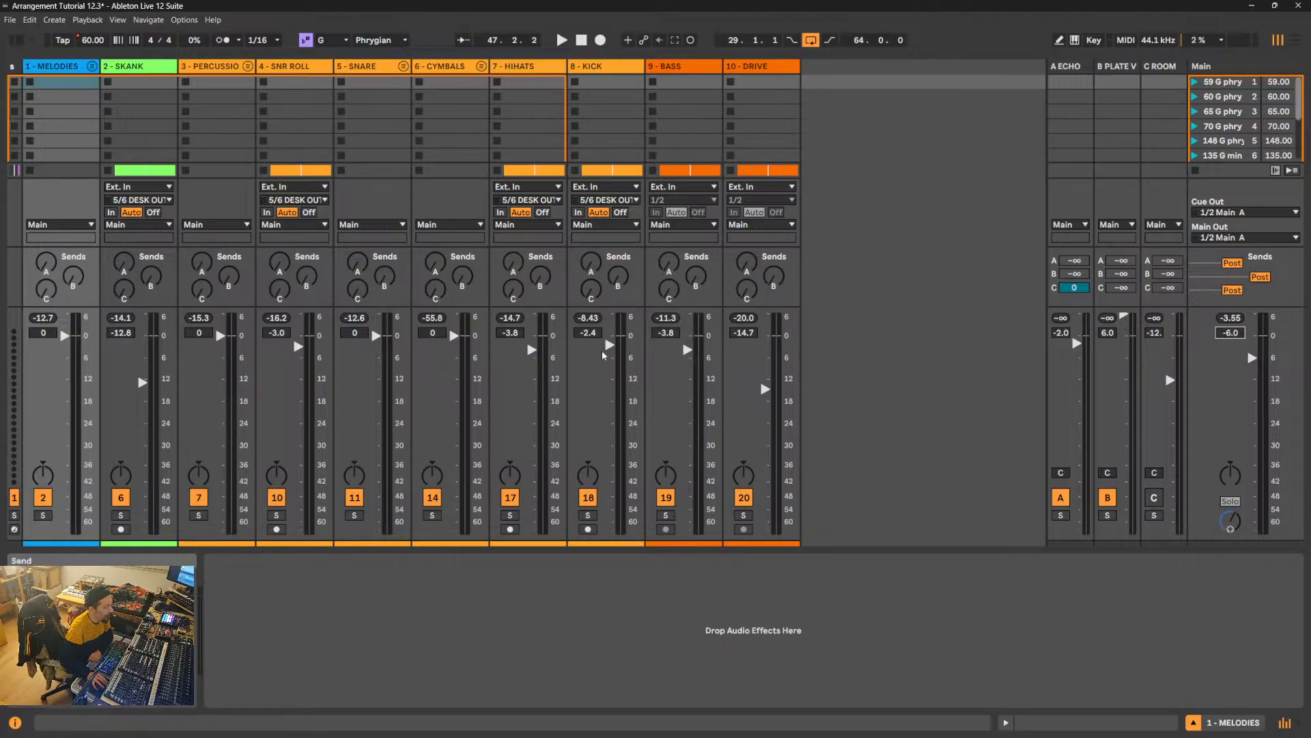
# - Reset the 8 - KICK volume to 0 dB and solo the kick and the hi-hats in turn during playback
pyautogui.doubleClick(588, 334)
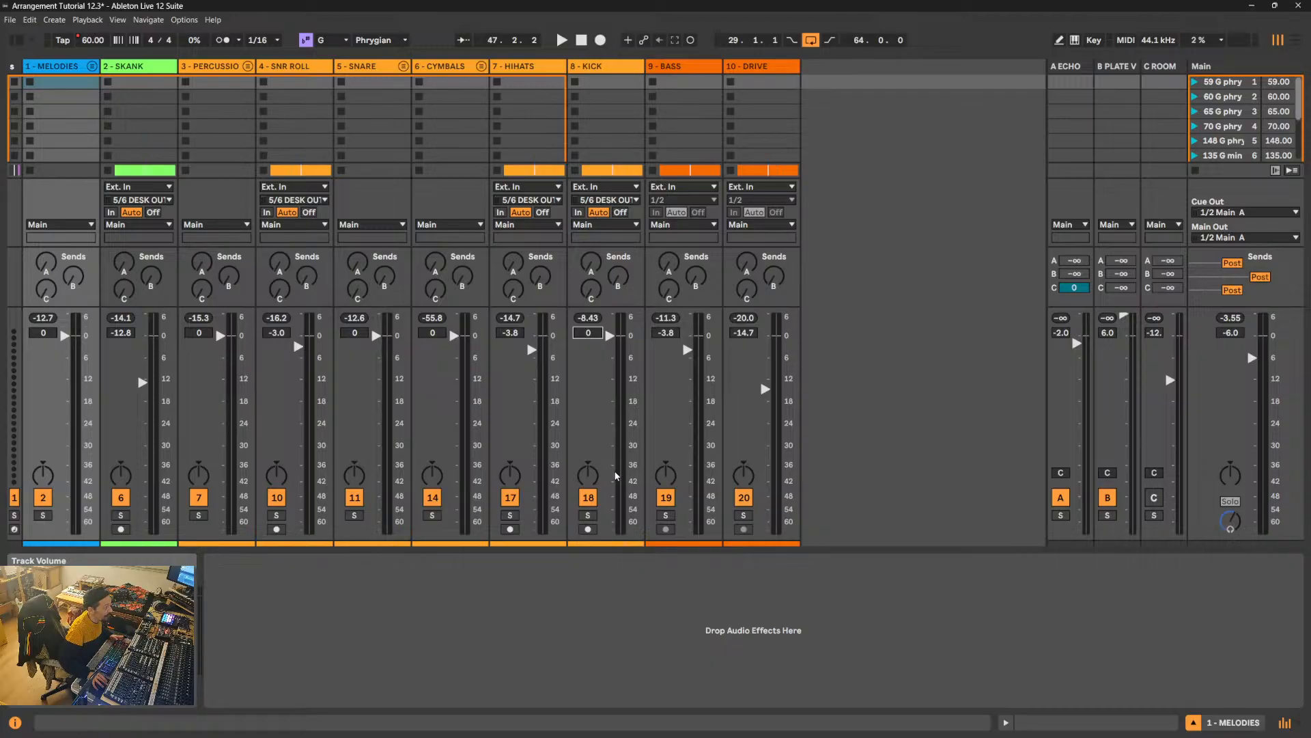
pyautogui.click(588, 515)
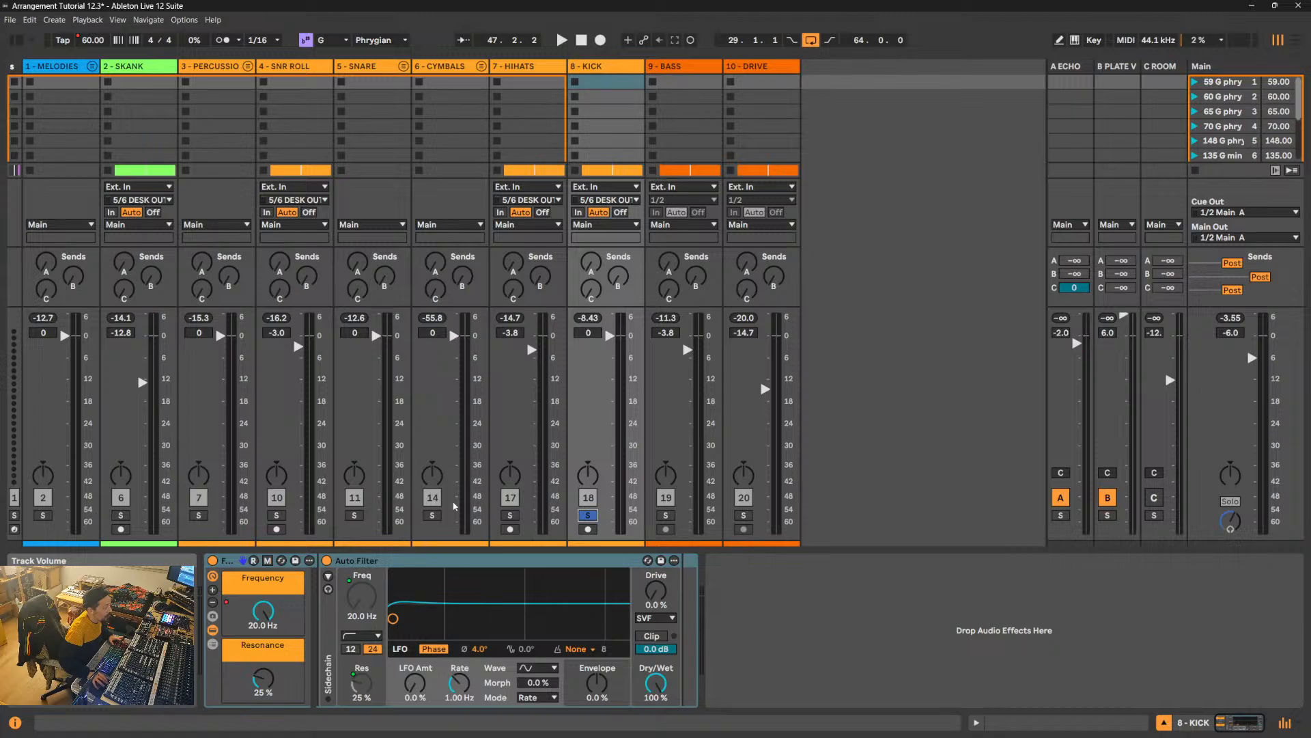
pyautogui.press('space')
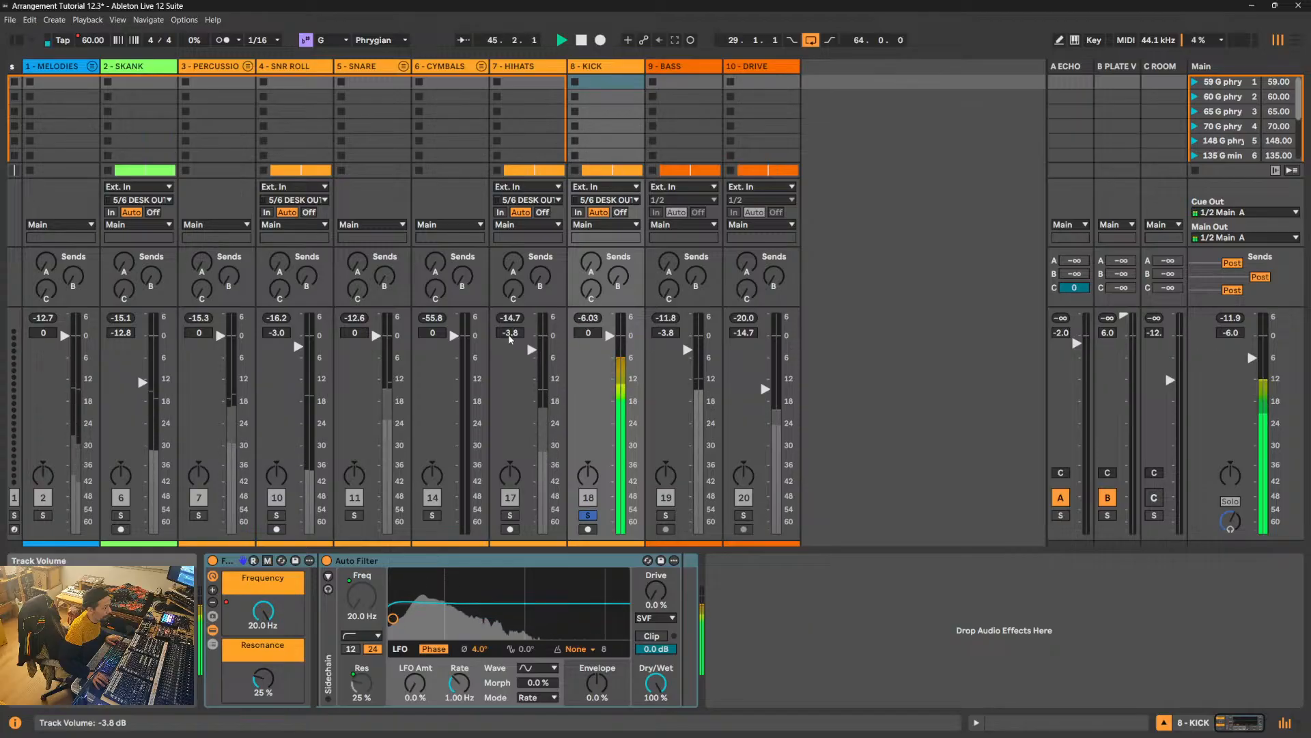
pyautogui.click(516, 519)
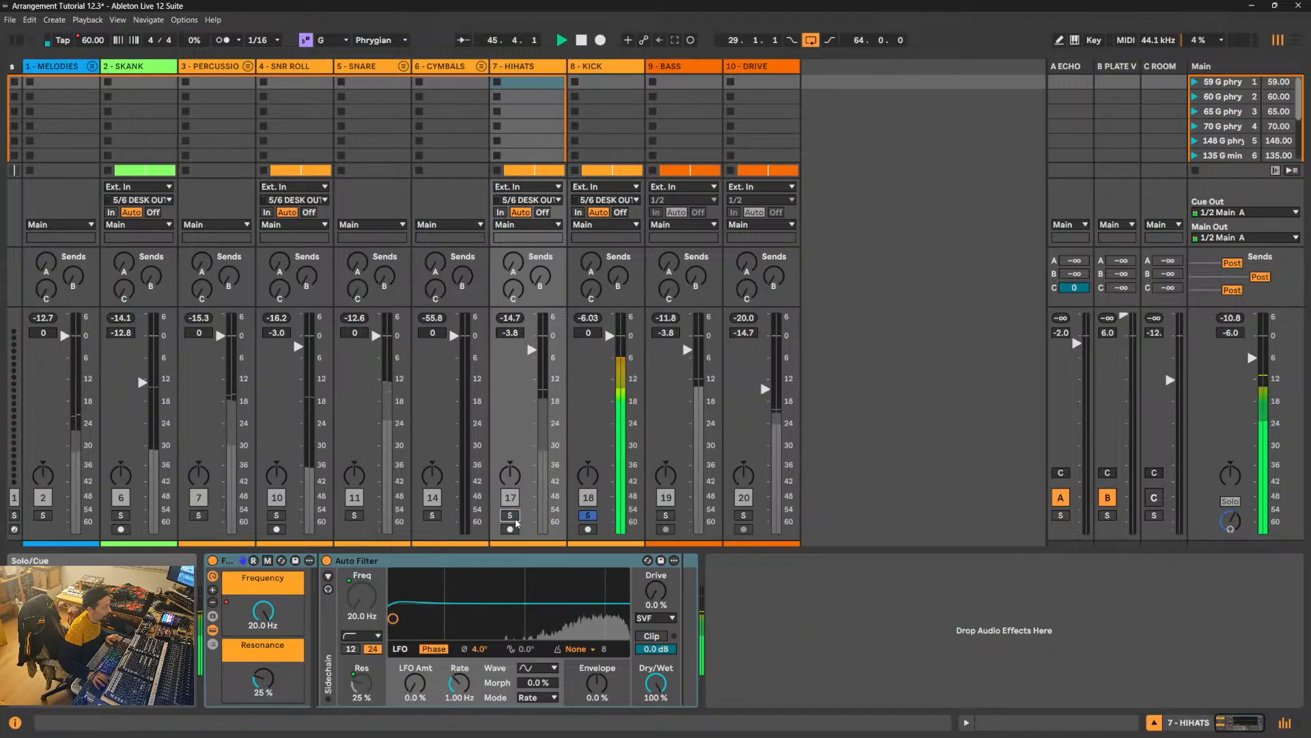
pyautogui.click(510, 515)
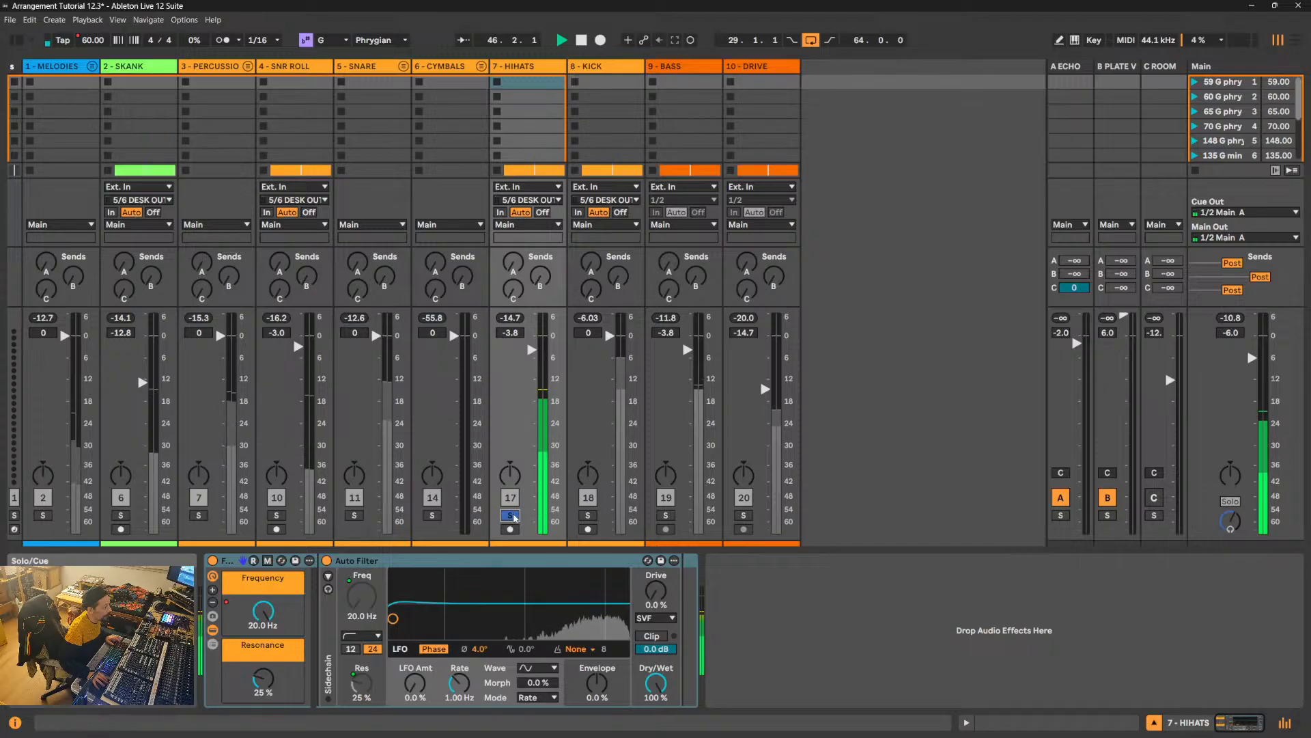
# - Deactivate all channels from 1 - MELODIES to 10 - DRIVE together, and end the multi-track selection by selecting the A ECHO return
pyautogui.click(63, 68)
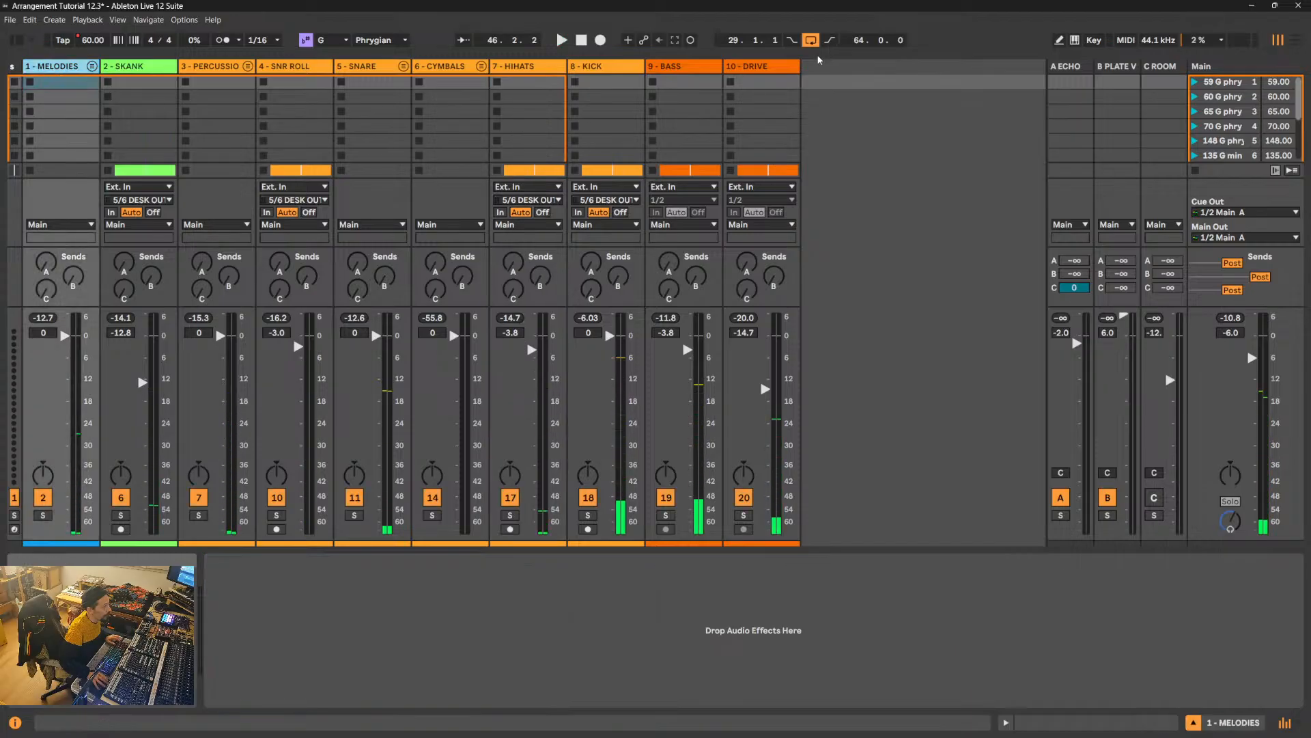
pyautogui.keyDown('shift'); pyautogui.click(771, 67); pyautogui.keyUp('shift')
pyautogui.click(744, 497)
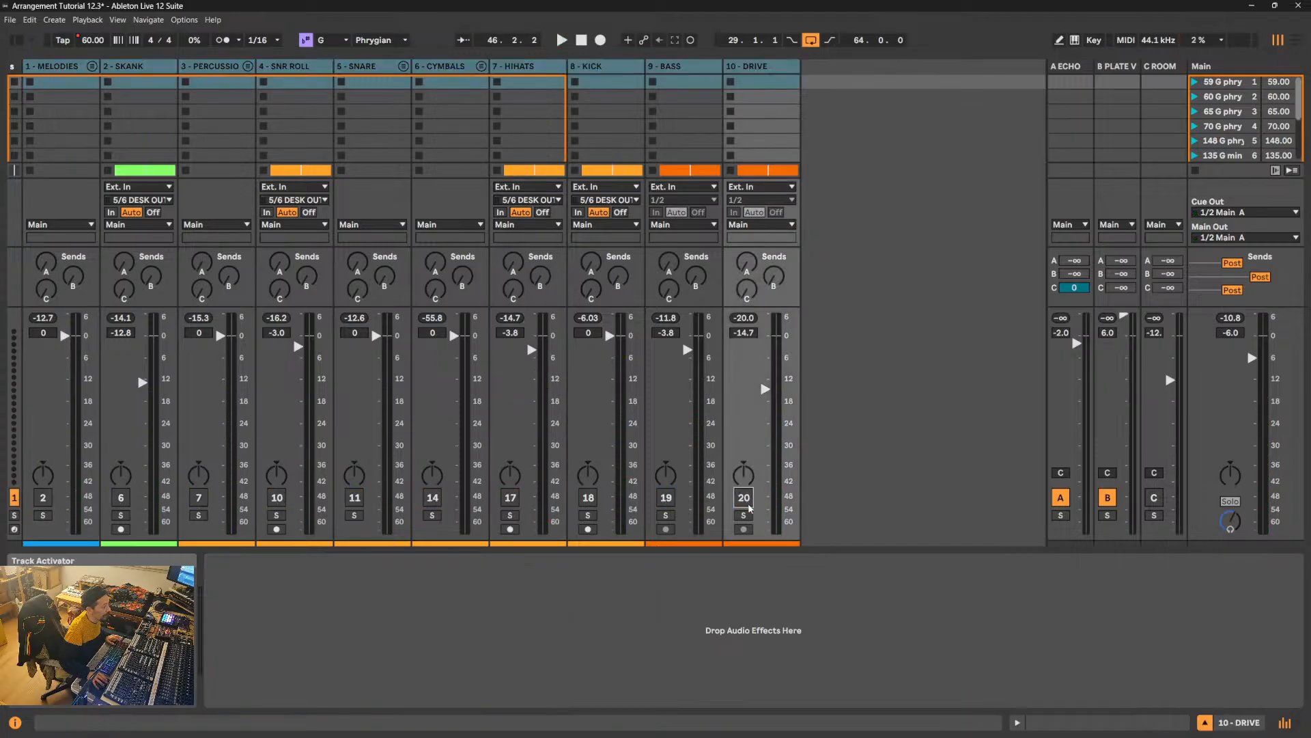
pyautogui.click(605, 69)
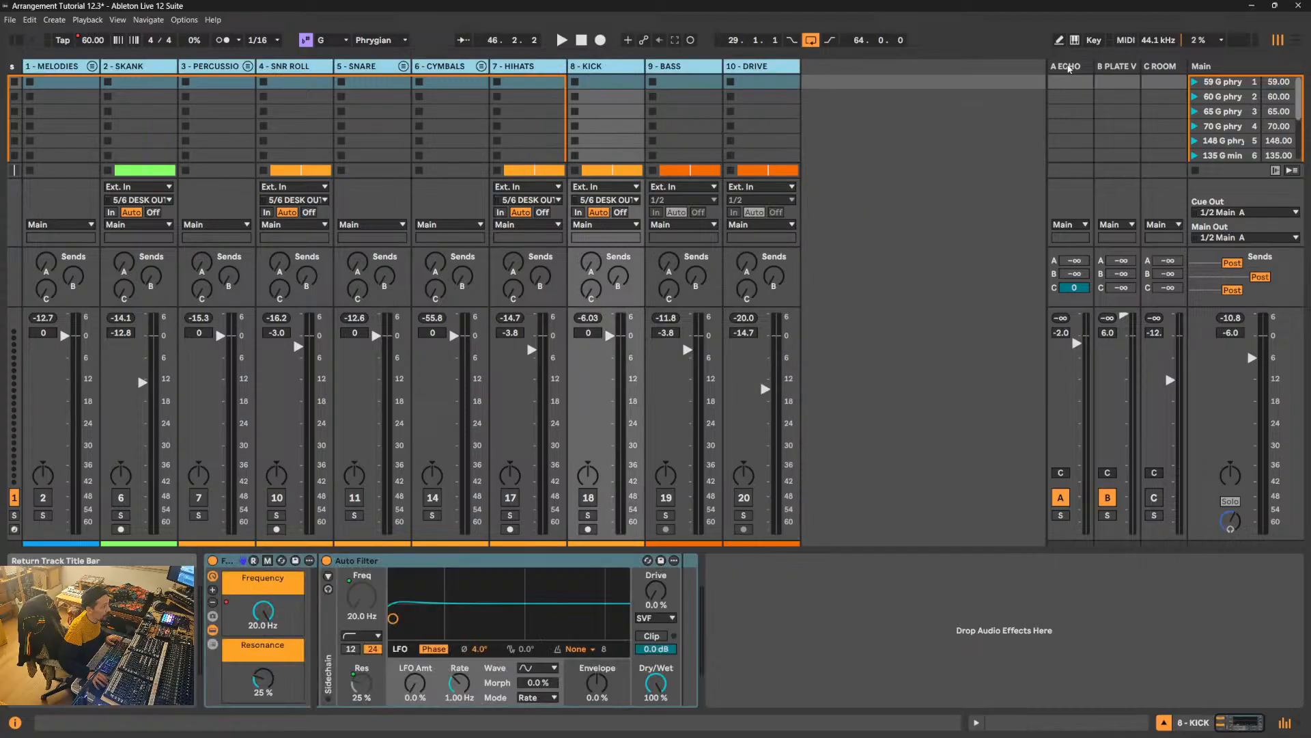
pyautogui.click(1070, 67)
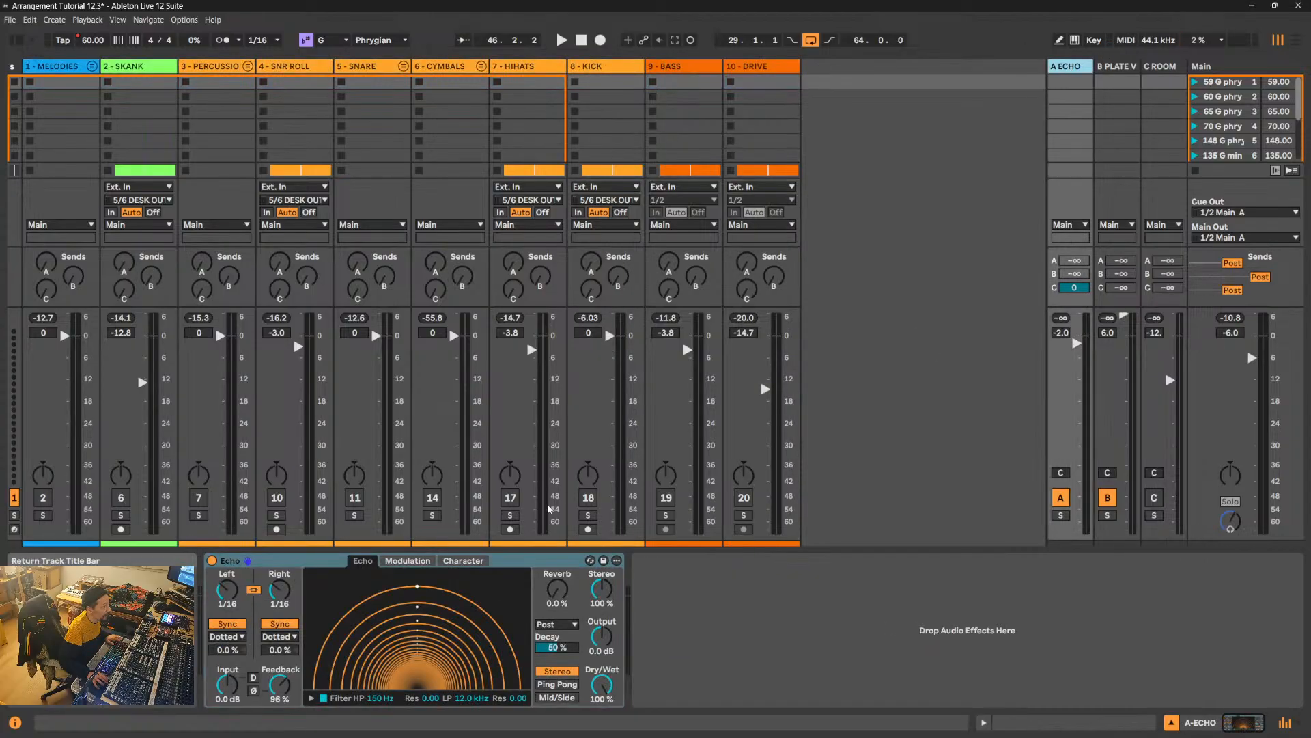
# - Reactivate the KICK, HIHATS, CYMBALS and SNARE channels during playback, setting Main to -2.7 dB and HIHATS to -2.5 dB
pyautogui.click(592, 499)
pyautogui.press('space')
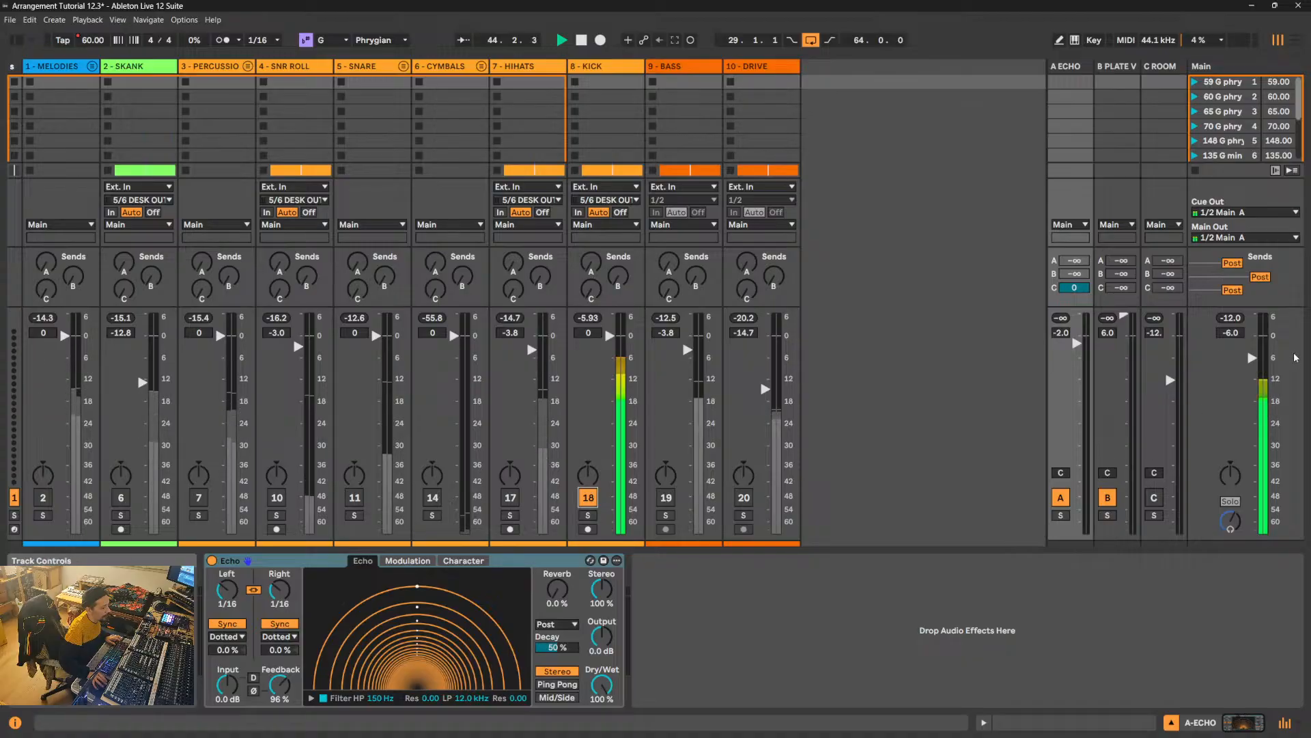
pyautogui.moveTo(1249, 357); pyautogui.dragTo(1251, 338)
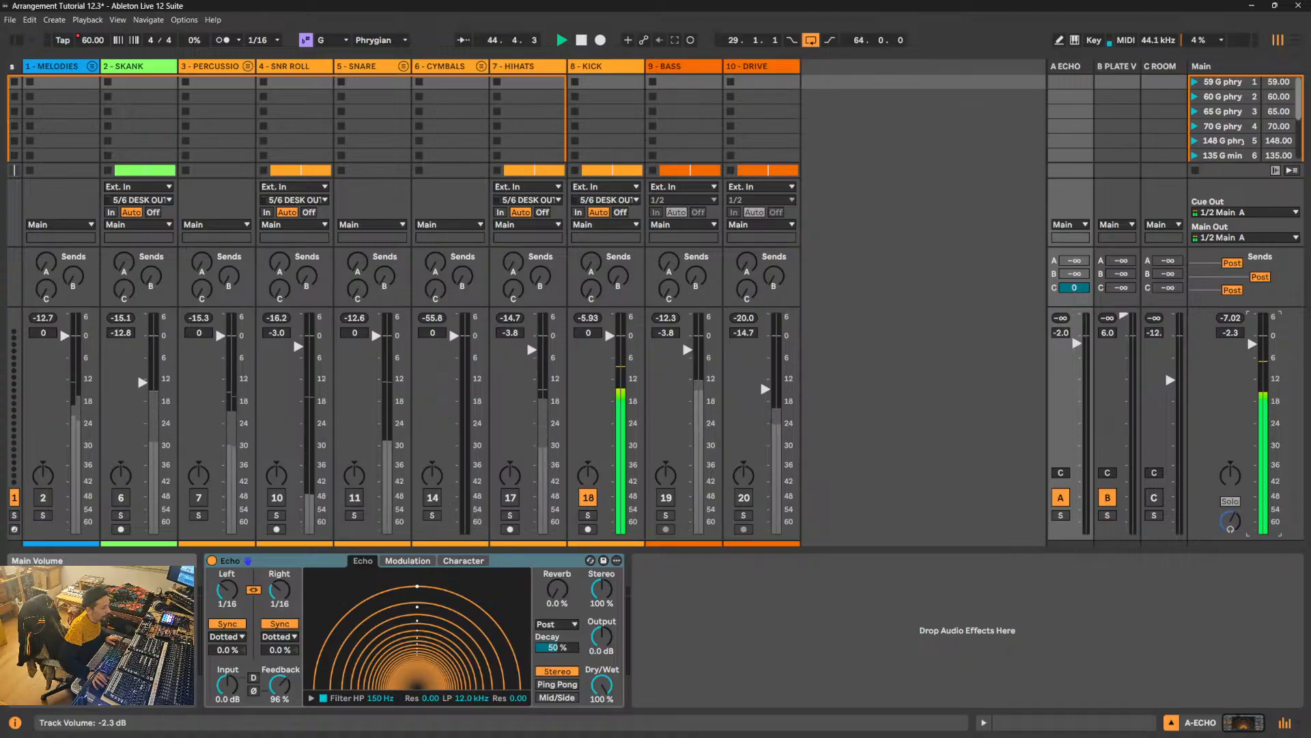
pyautogui.click(508, 498)
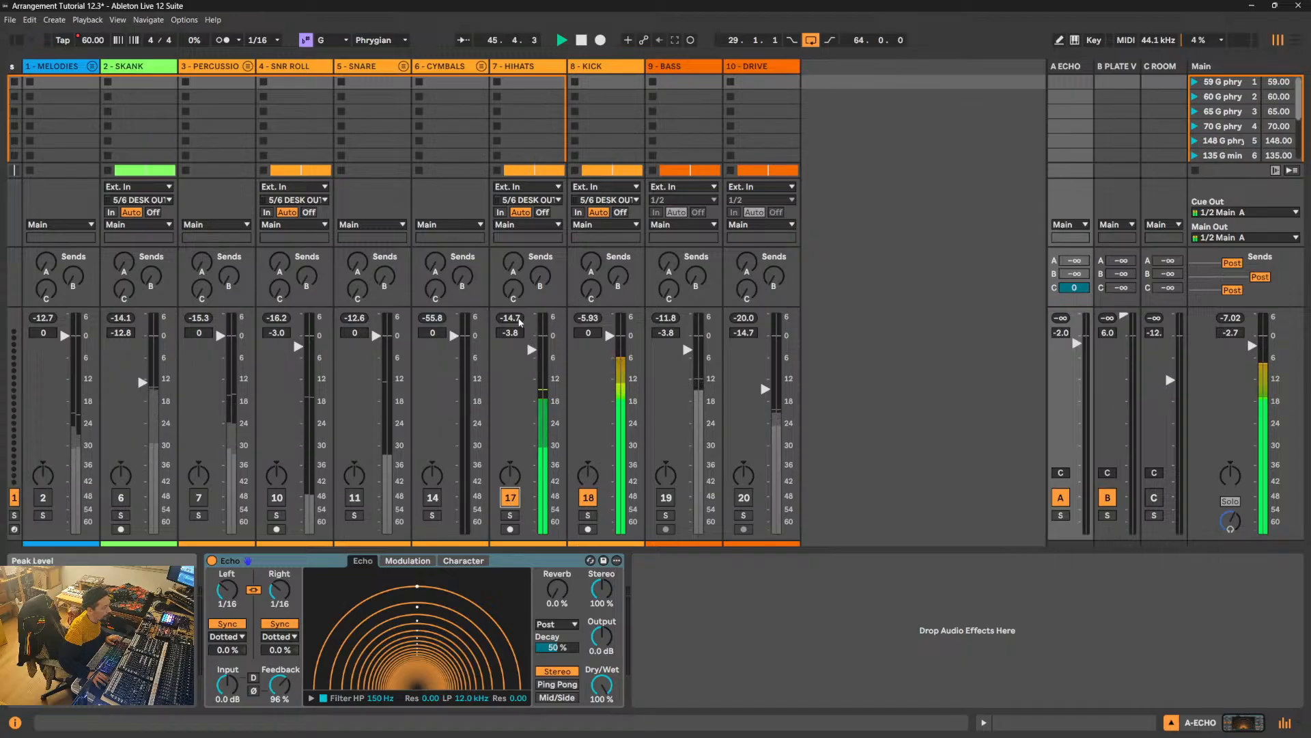
pyautogui.moveTo(530, 372); pyautogui.dragTo(530, 357)
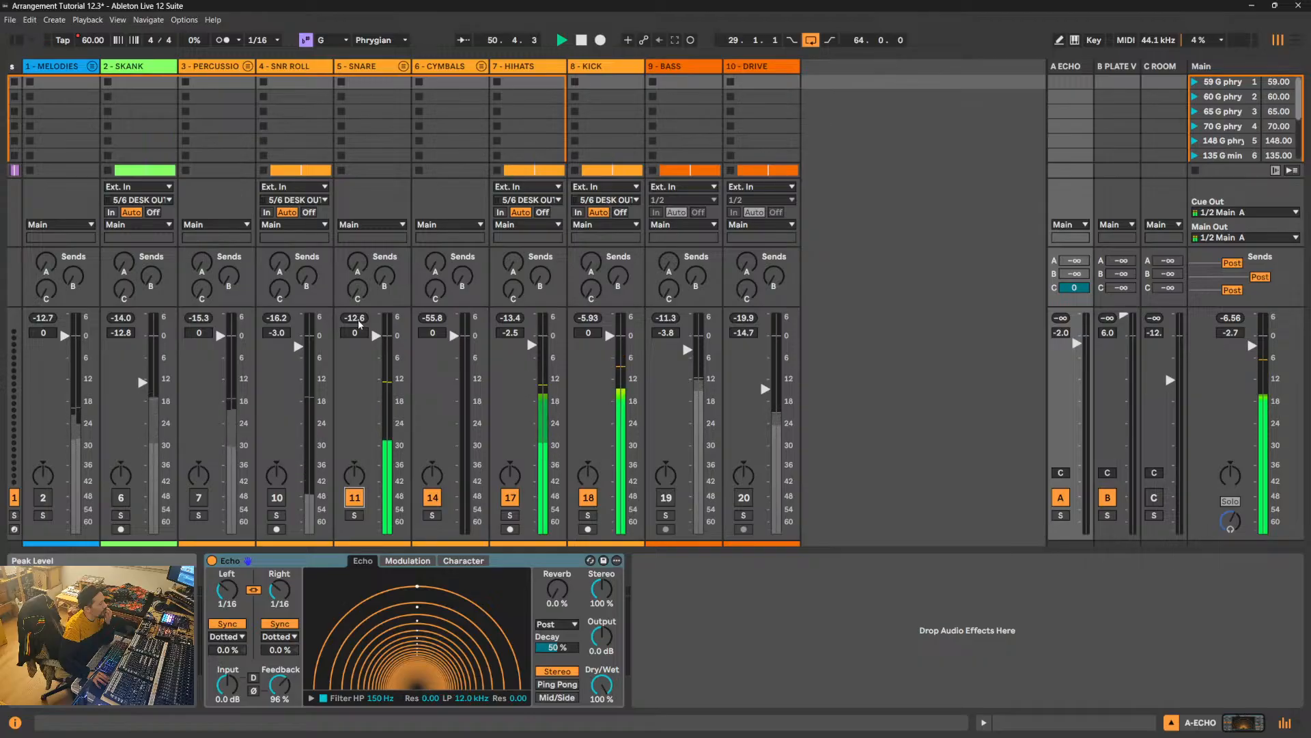
# - Unfold the 5 - SNARE group, raise its SNARE track to 0 dB and reset the group's peak level
pyautogui.click(404, 66)
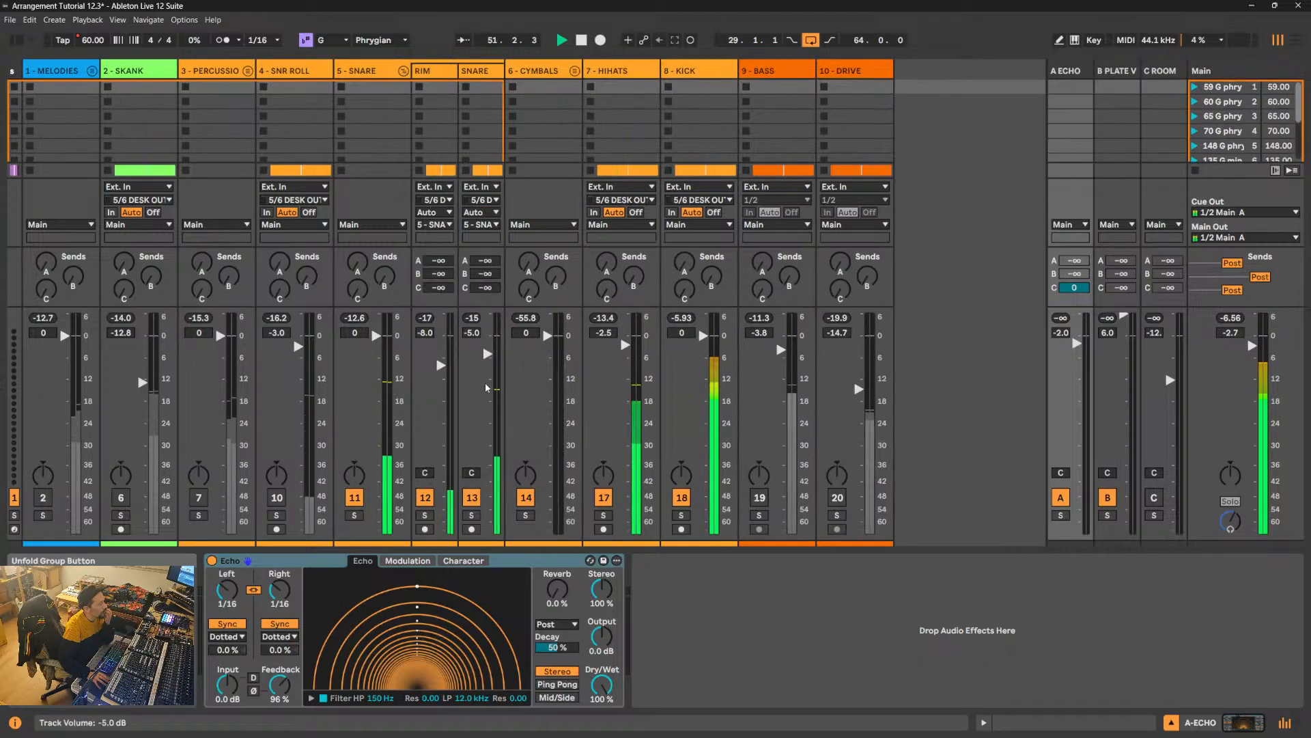
pyautogui.moveTo(488, 354); pyautogui.dragTo(487, 336)
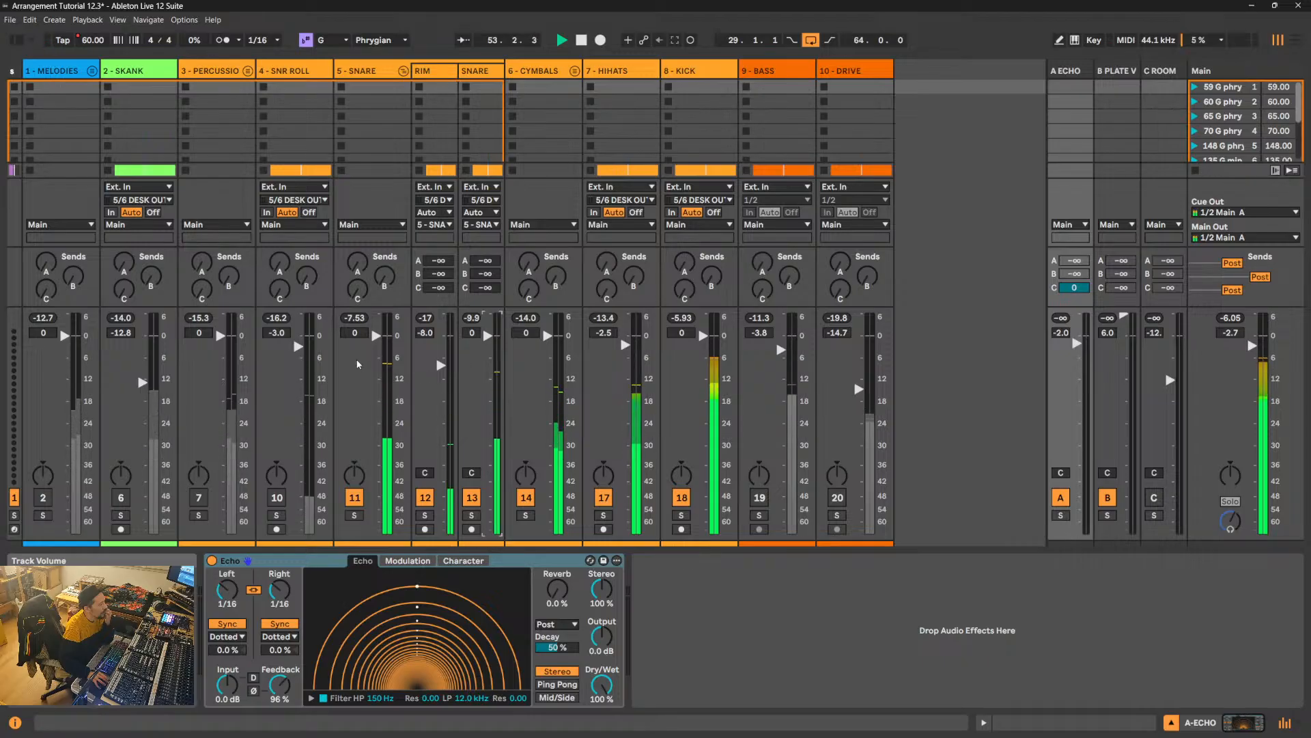
pyautogui.click(355, 318)
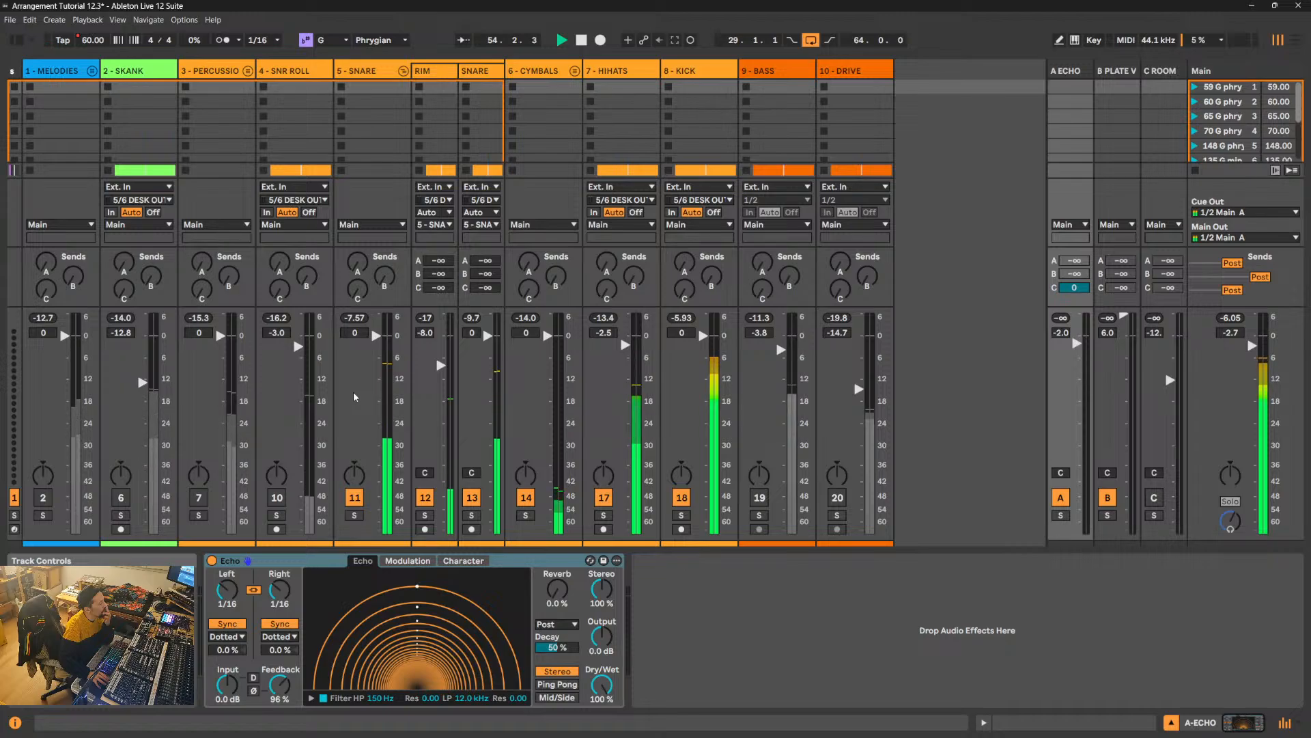
# - Set the RIM track's volume to -5.6 dB and reset the Main volume to 0 dB
pyautogui.moveTo(441, 369); pyautogui.dragTo(441, 355)
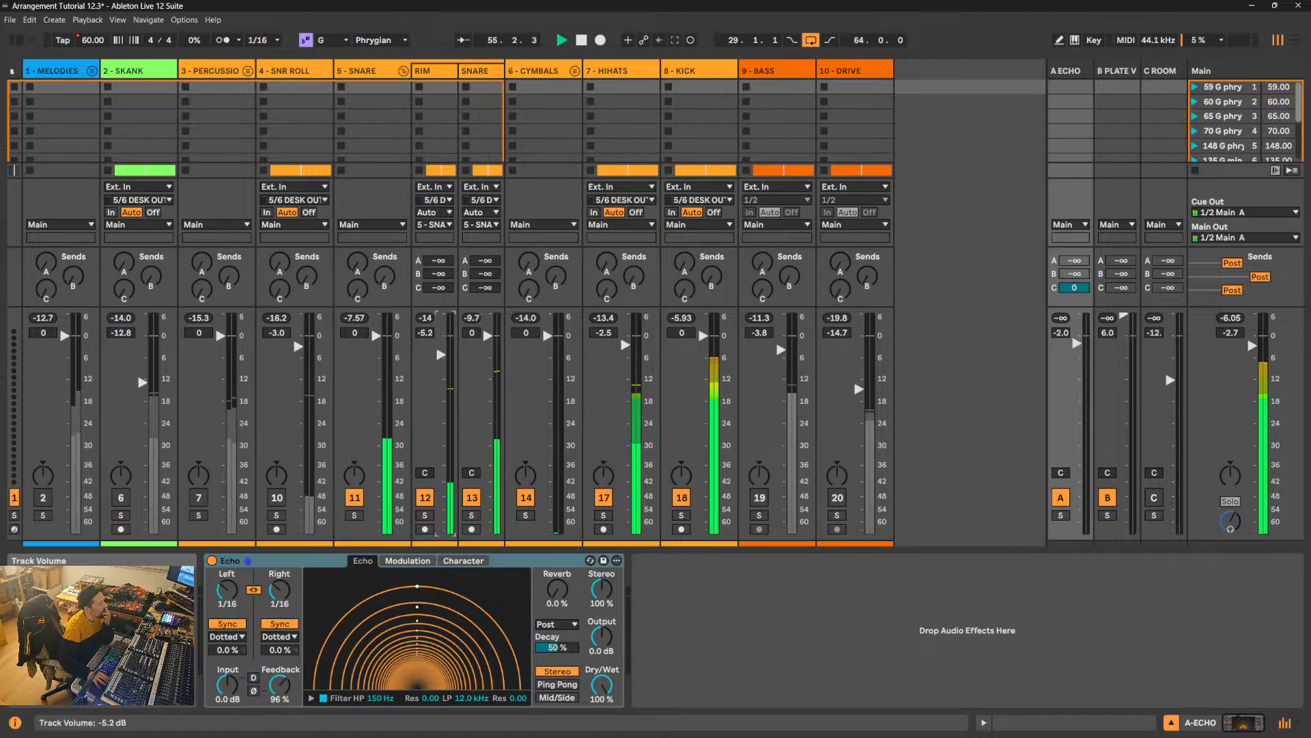
pyautogui.doubleClick(1230, 333)
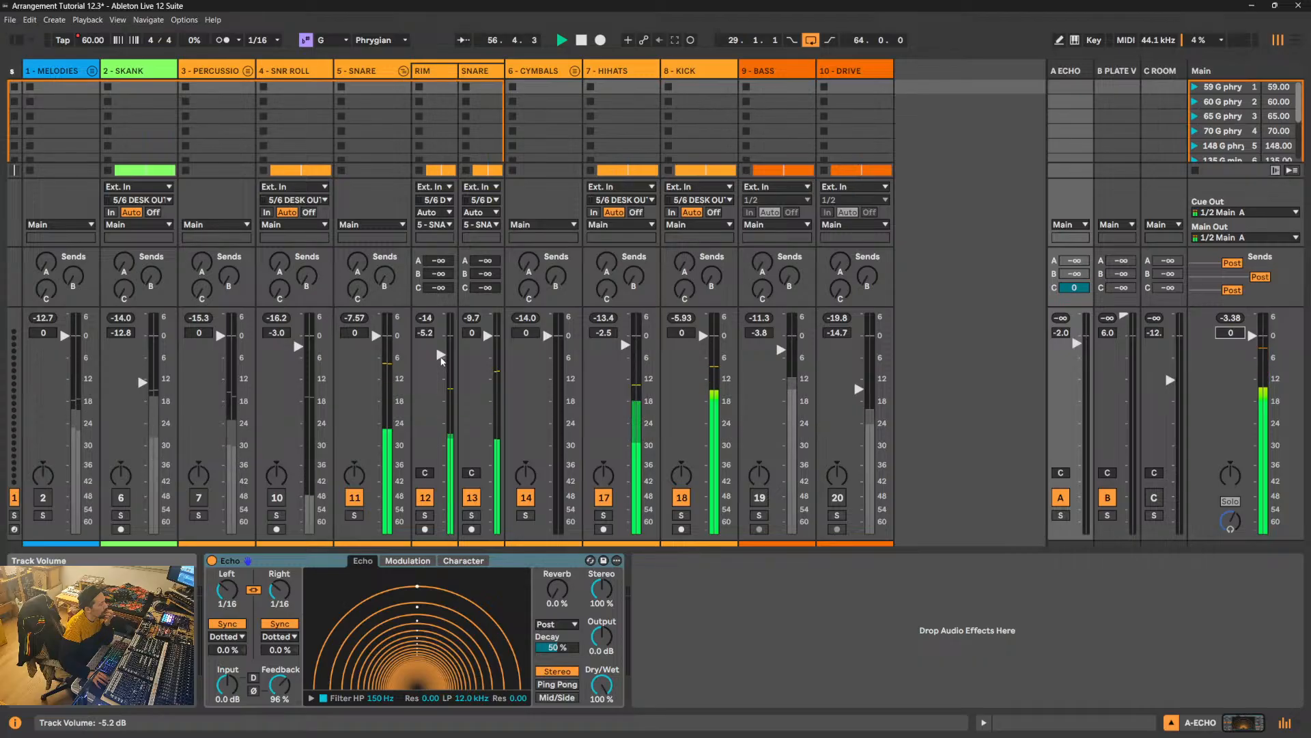
pyautogui.moveTo(441, 358); pyautogui.dragTo(442, 359)
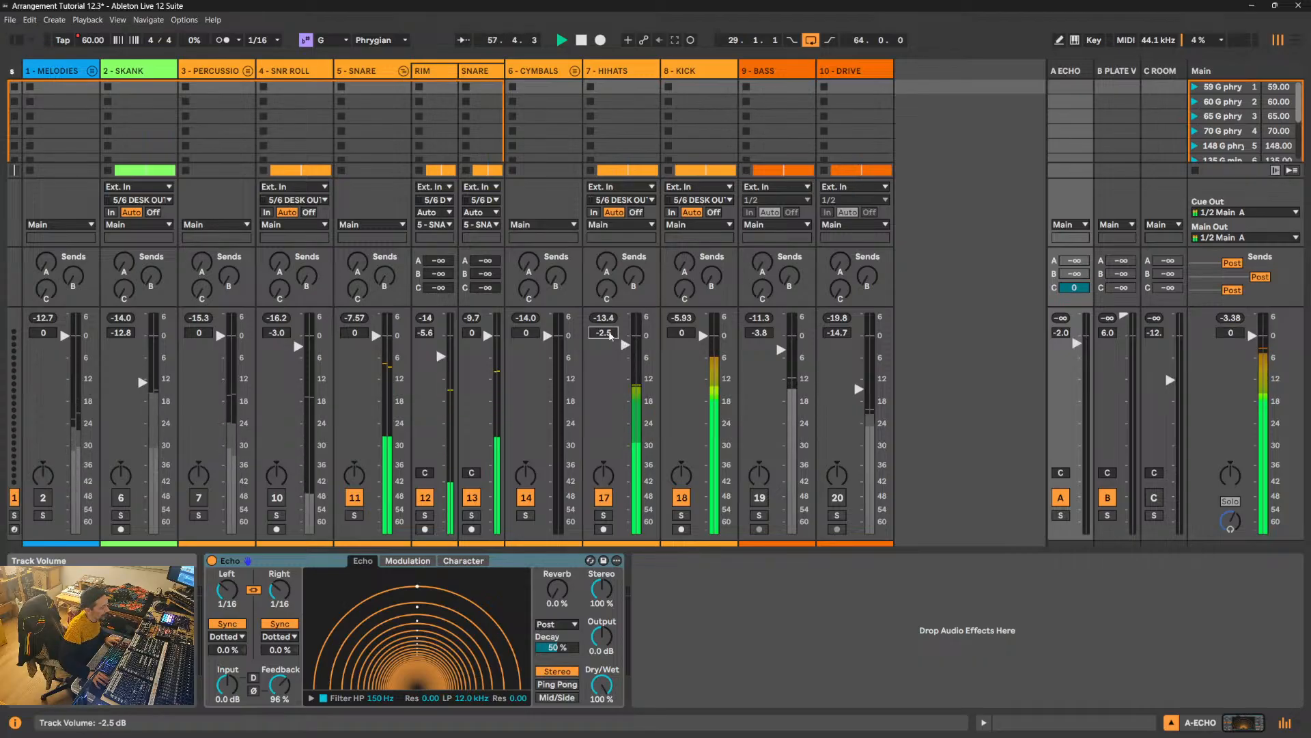
# - Try the HIHATS volume at -1 dB and lower it to -2.3 dB during playback
pyautogui.write('-1')
pyautogui.press('Return')
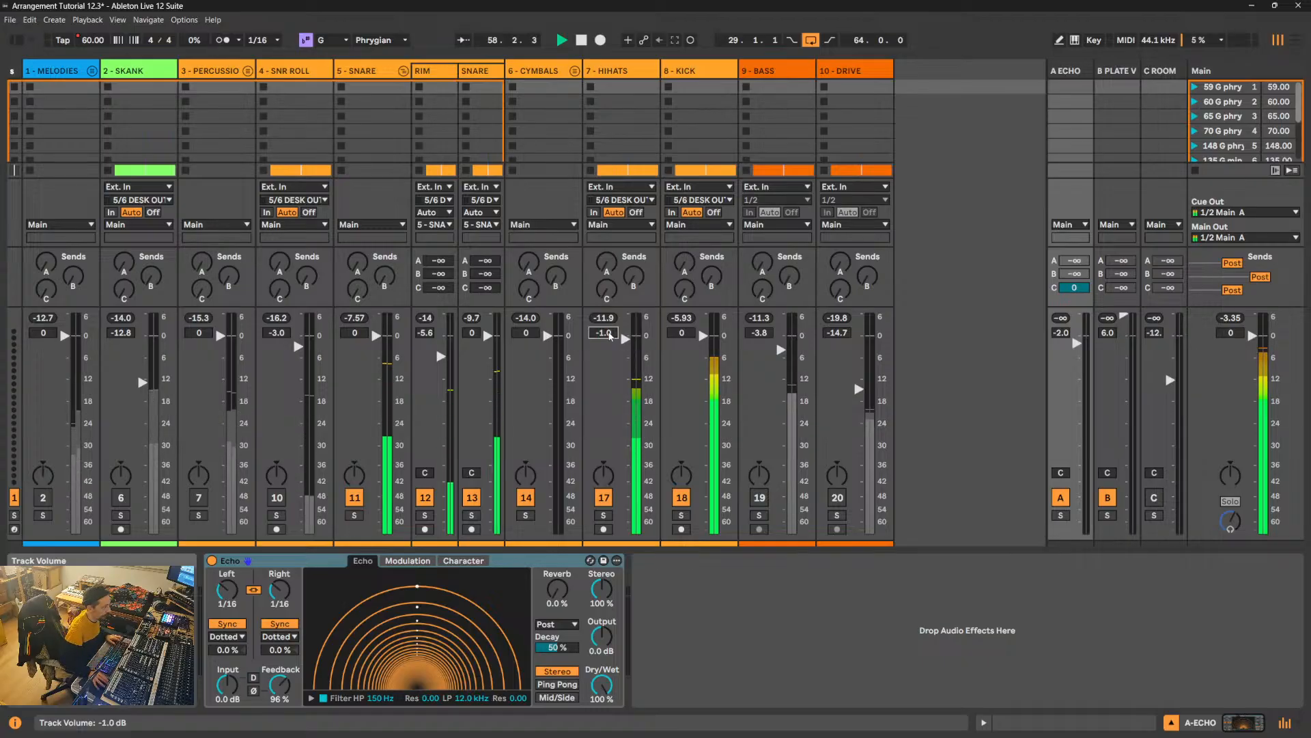
pyautogui.moveTo(625, 339); pyautogui.dragTo(625, 344)
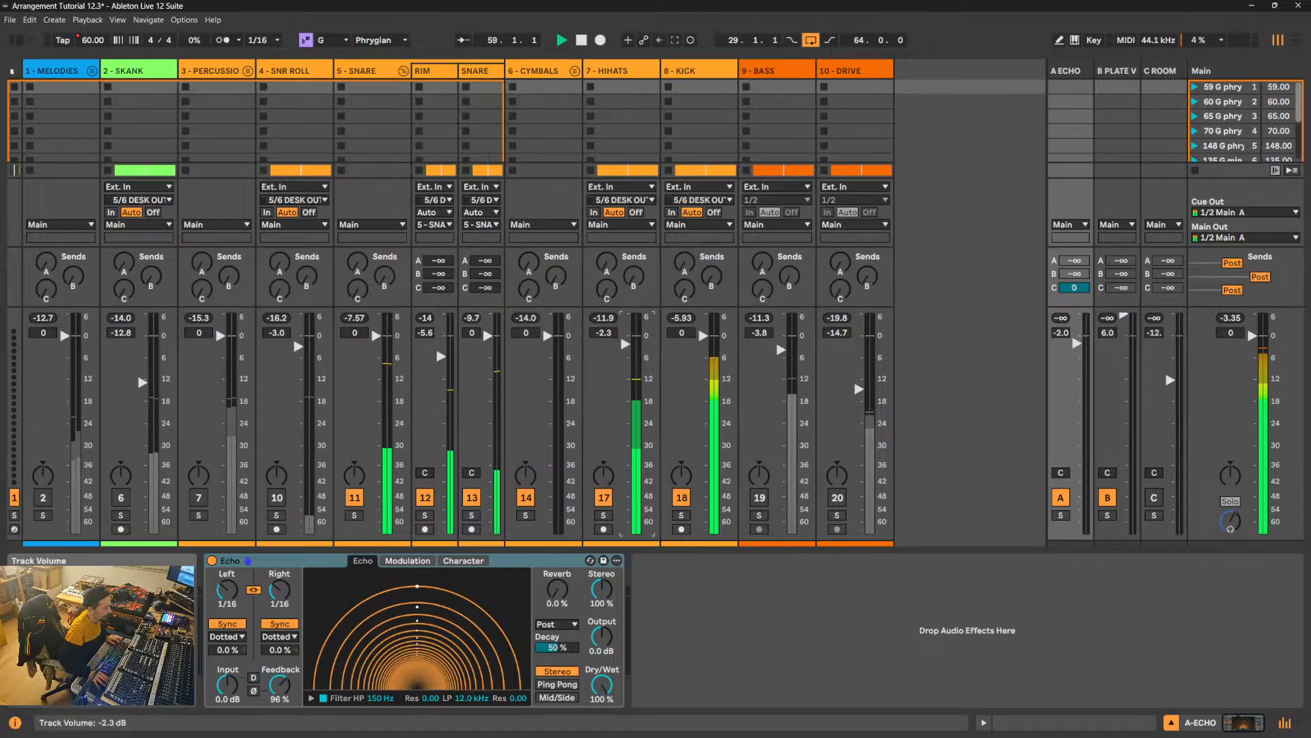
# - Reactivate the 4 - SNR ROLL channel, set its volume to 0 dB and briefly check the playback position in the arrangement
pyautogui.click(276, 502)
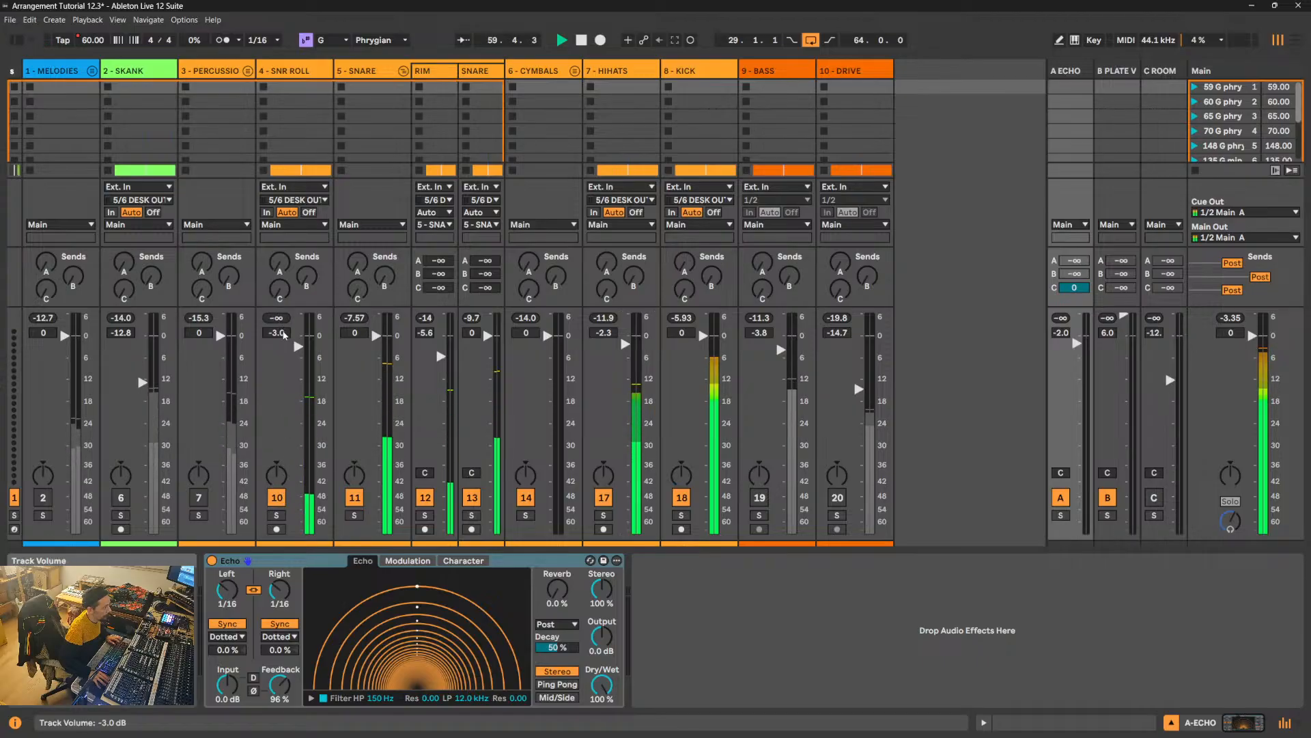
pyautogui.doubleClick(283, 333)
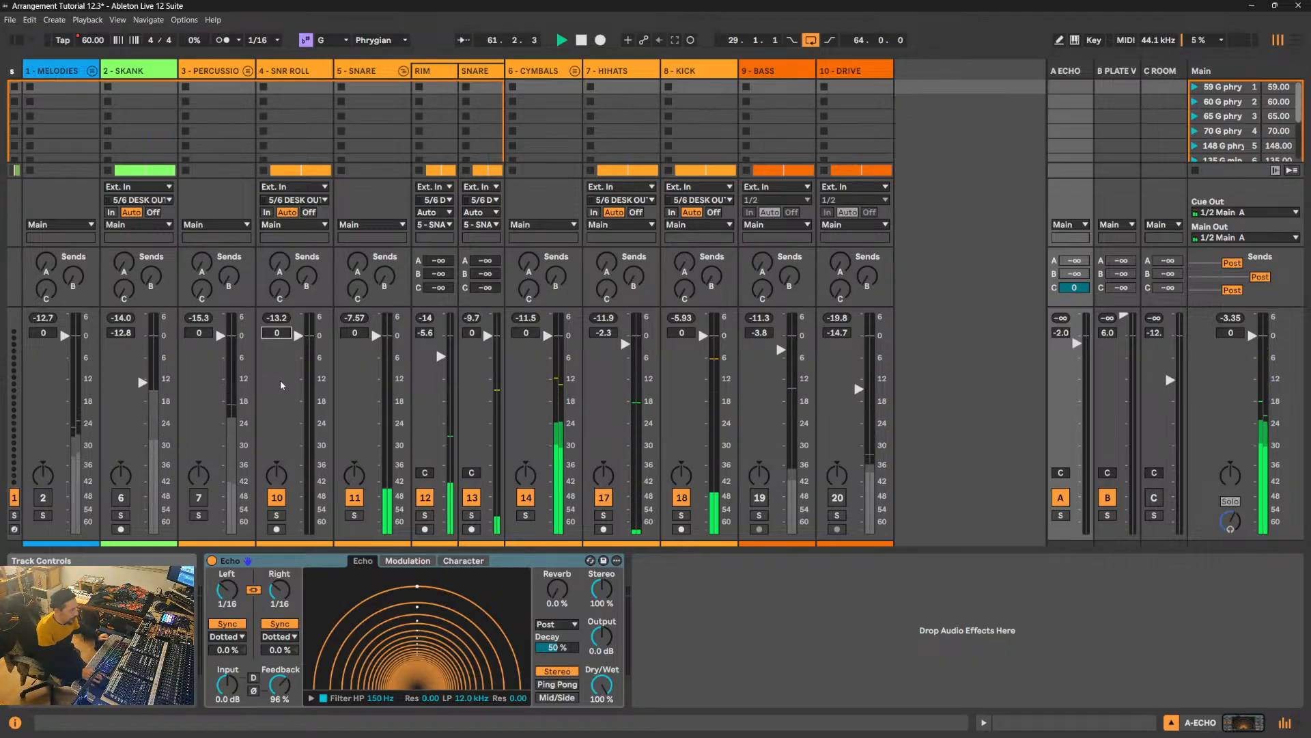
pyautogui.click(1297, 41)
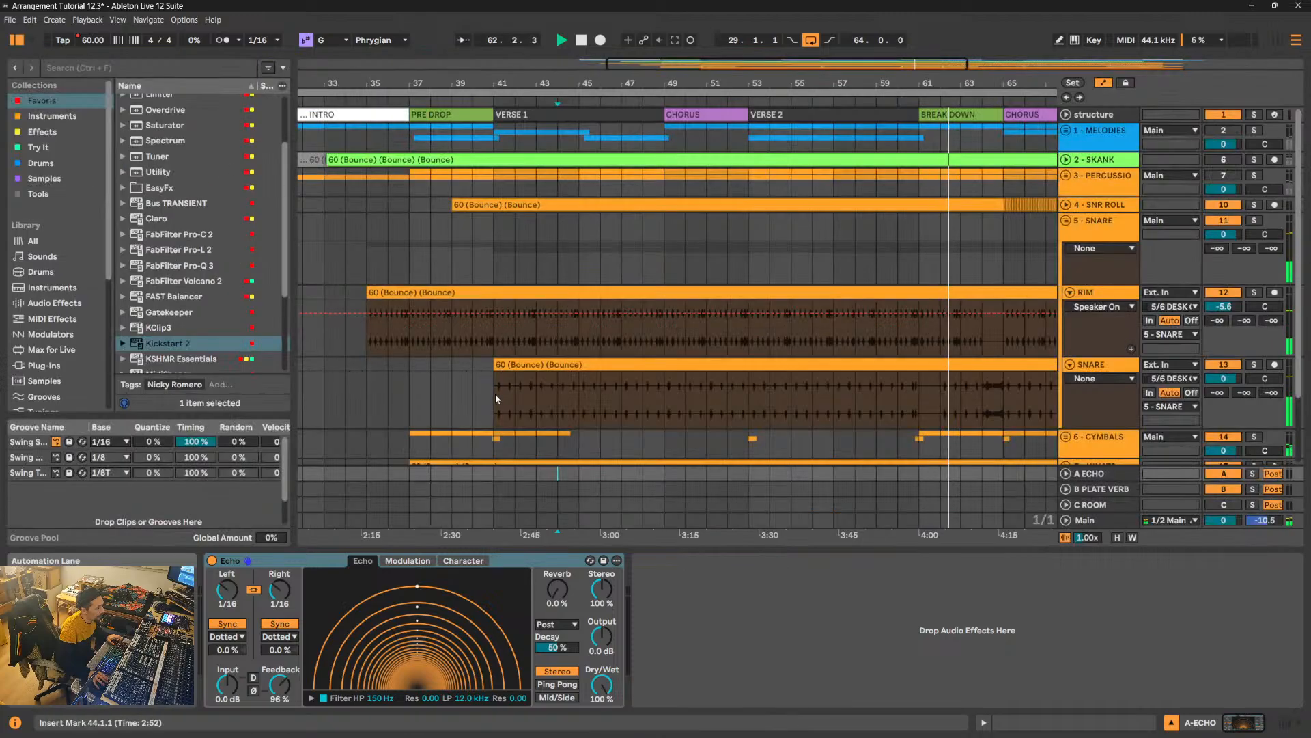
pyautogui.press('Tab')
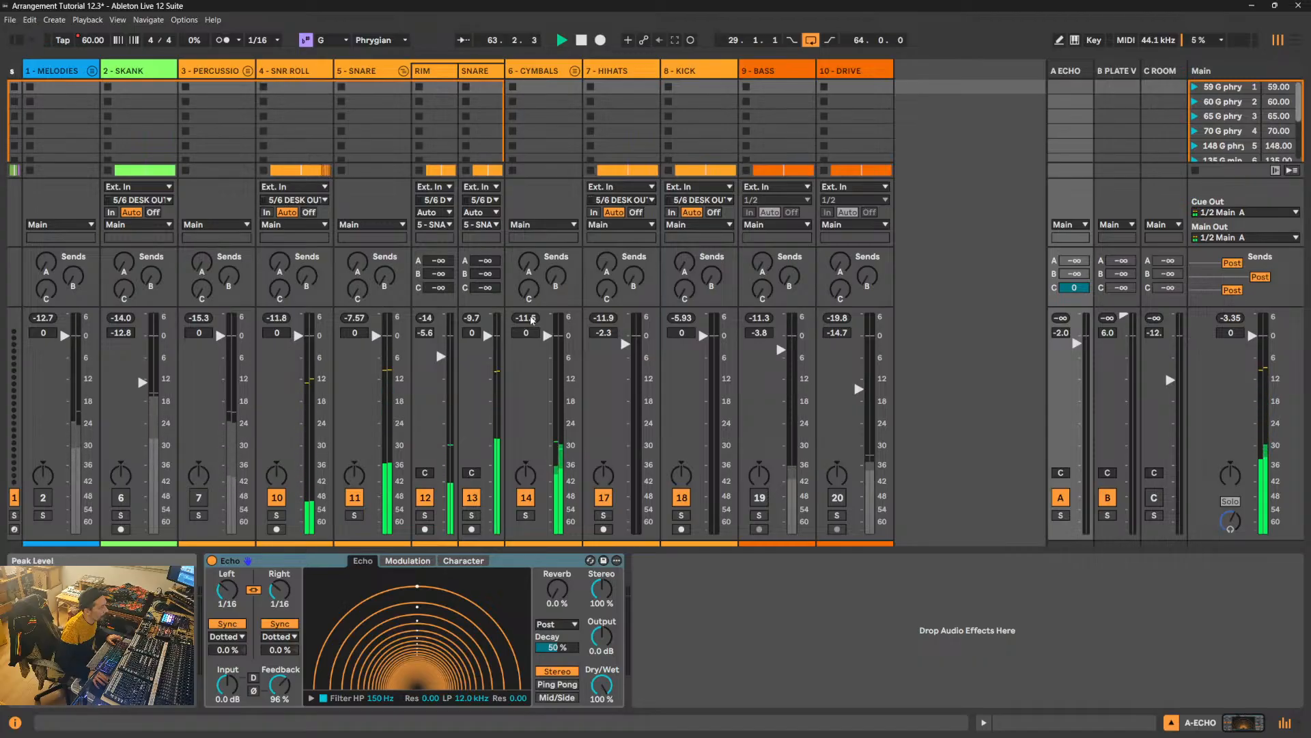
# - Unfold the 6 - CYMBALS group, raise its RISER track to about -15 dB and stop playback
pyautogui.click(574, 71)
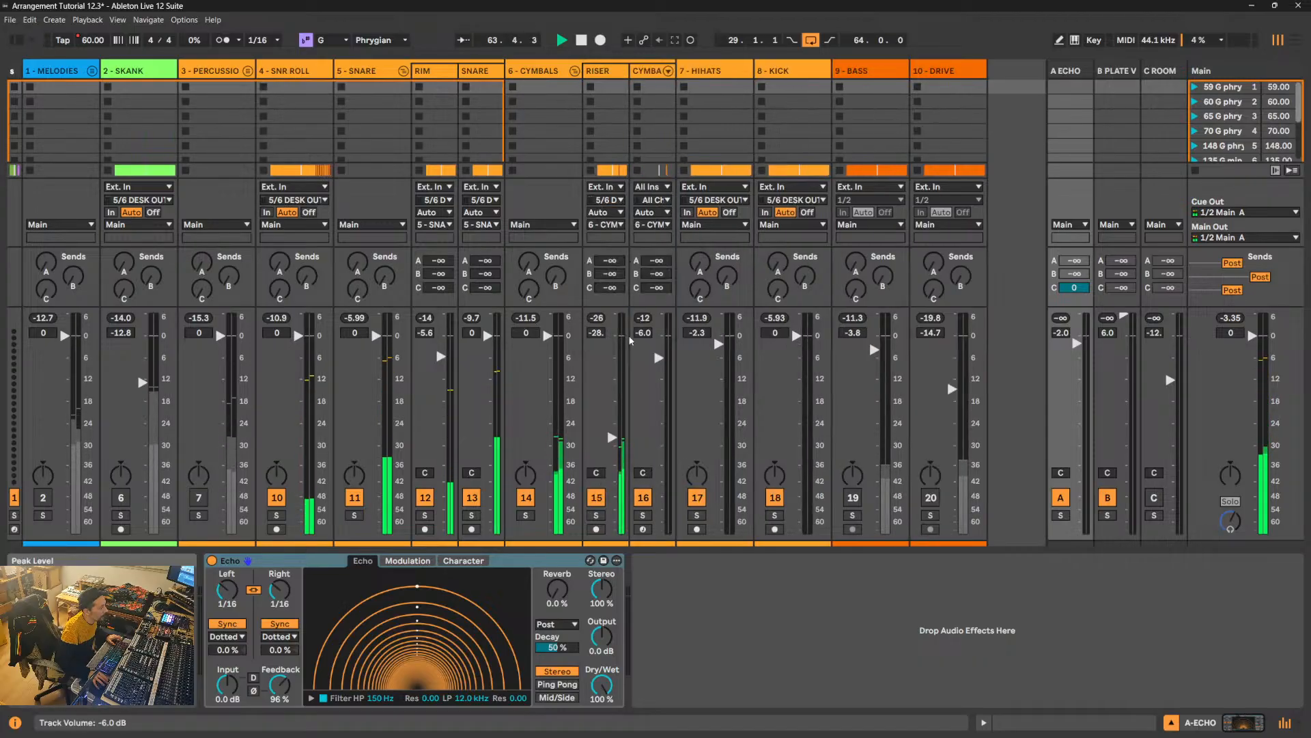
pyautogui.moveTo(611, 437); pyautogui.dragTo(612, 388)
pyautogui.press('space')
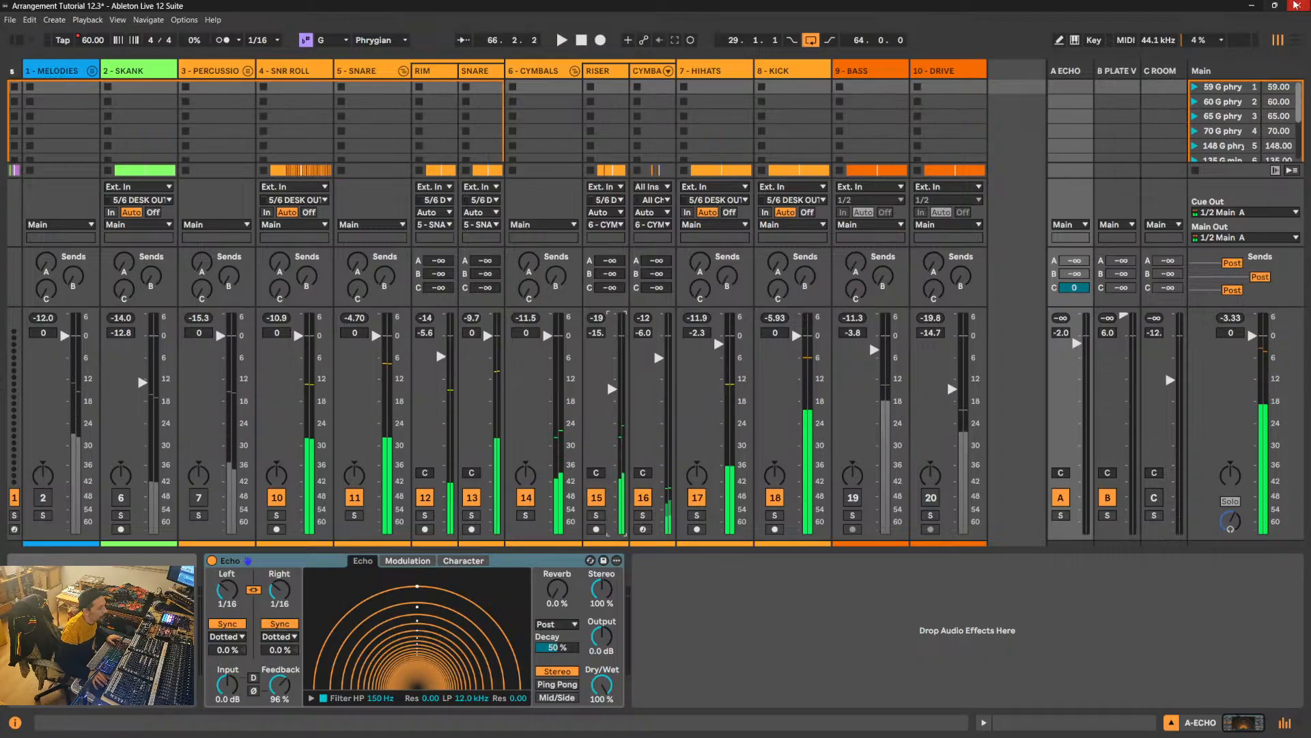
# - In the arrangement, fold the 5 - SNARE group and open the CYMBALS MIDI clip at bar 65 in an enlarged note editor
pyautogui.press('Tab')
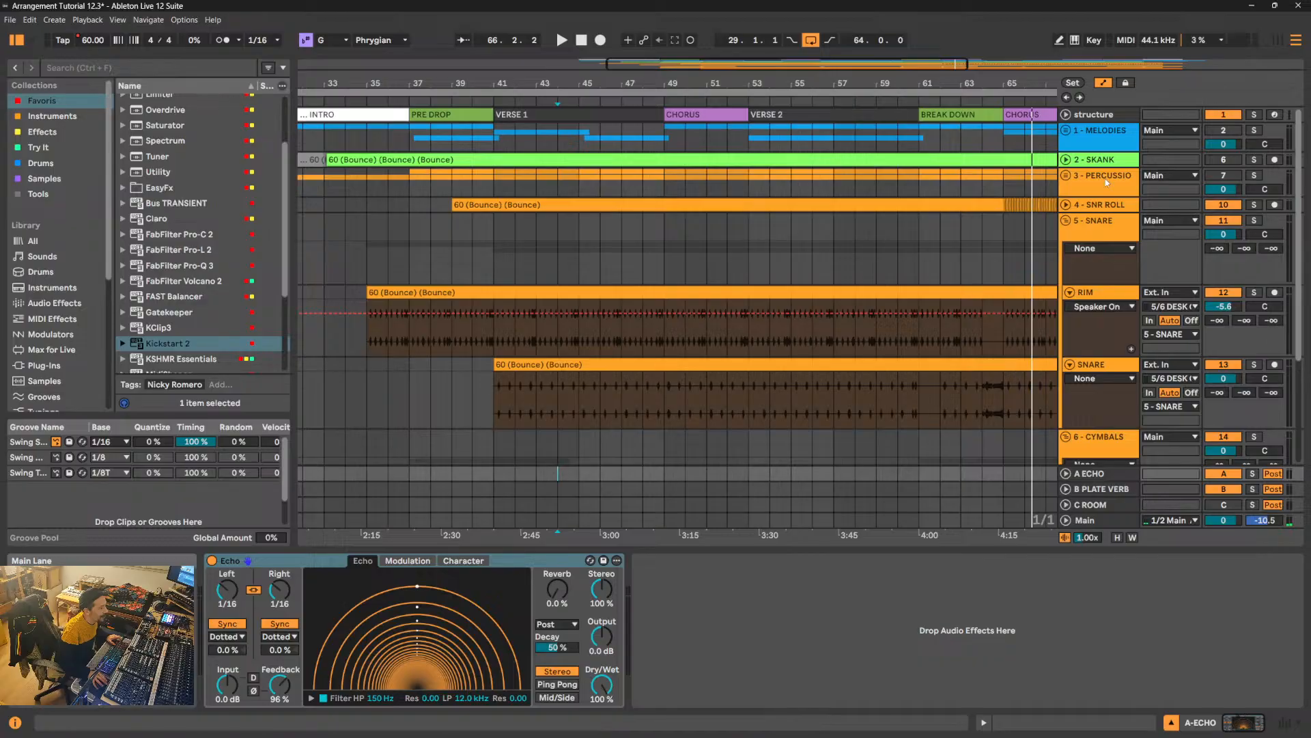
pyautogui.moveTo(1013, 85); pyautogui.dragTo(887, 135)
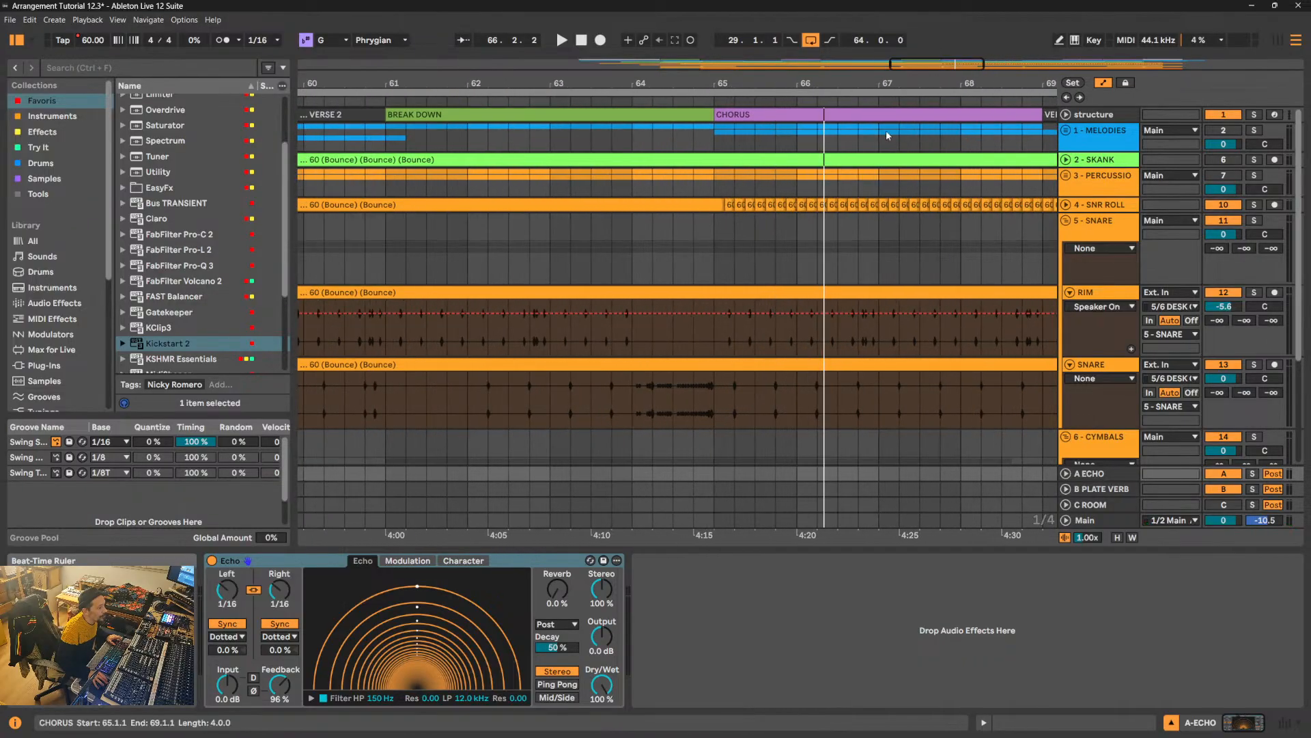
pyautogui.click(1068, 233)
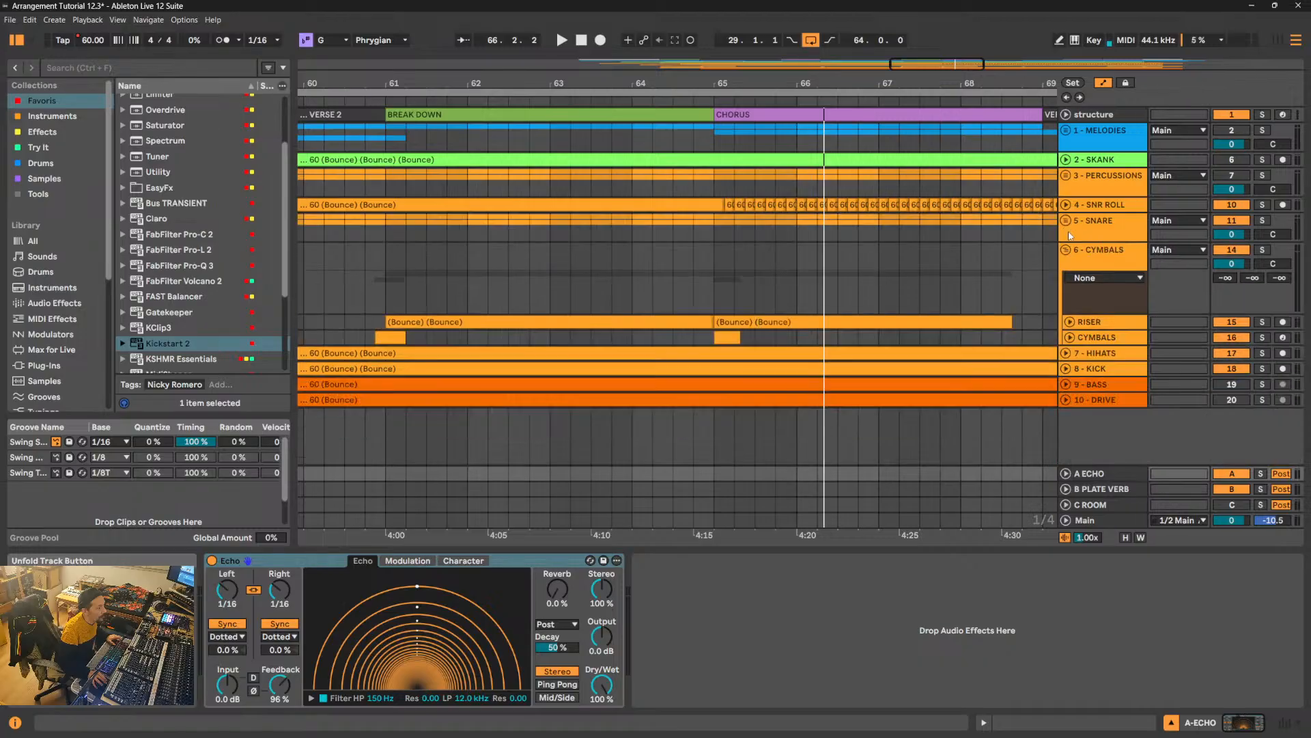
pyautogui.doubleClick(726, 340)
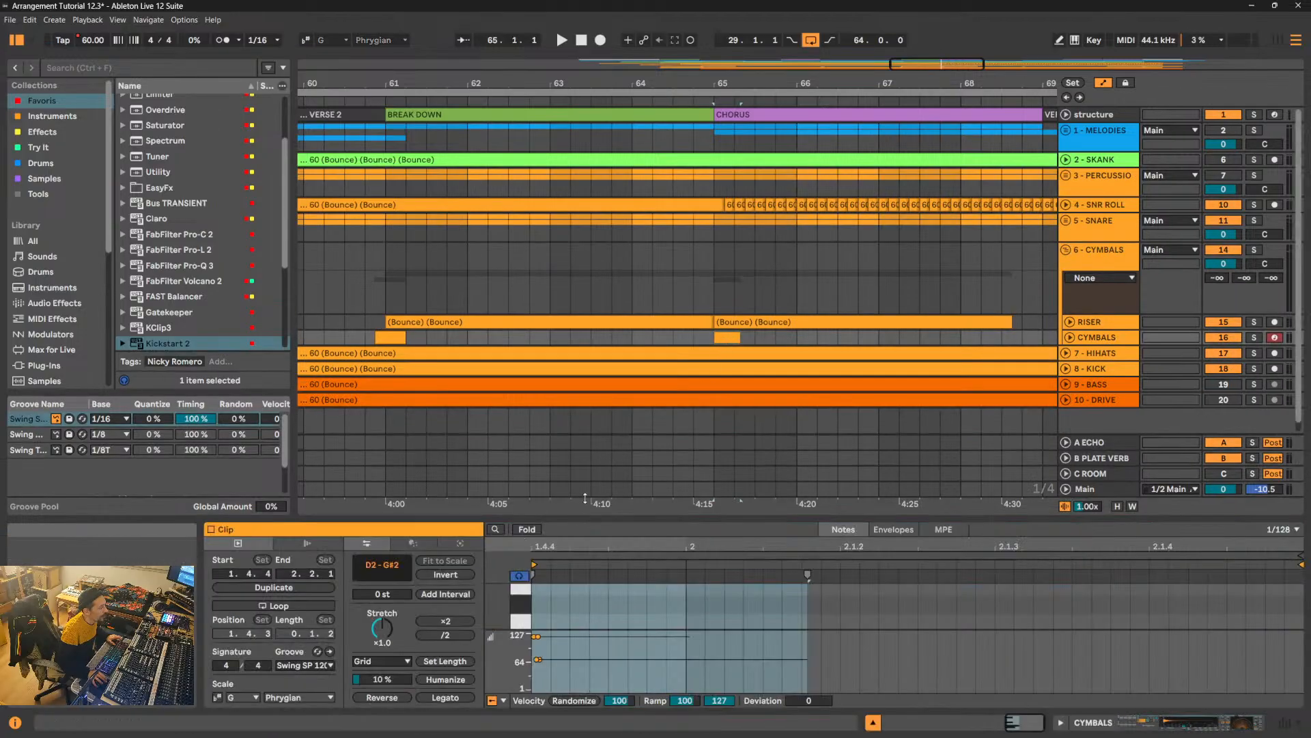
pyautogui.moveTo(619, 548); pyautogui.dragTo(618, 199)
pyautogui.click(753, 383)
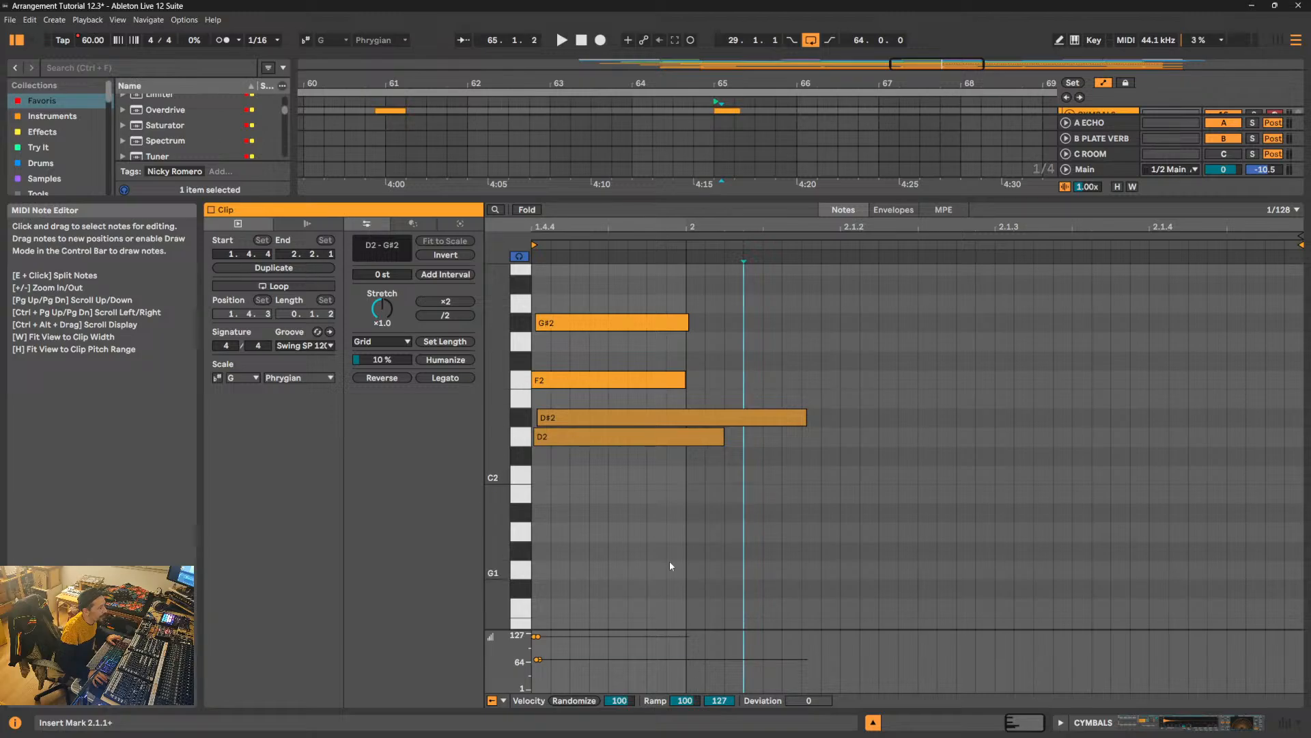
# - Audition the notes of the CYMBALS clip and transpose its G#2 note down one octave to G#1
pyautogui.moveTo(670, 560); pyautogui.dragTo(735, 414)
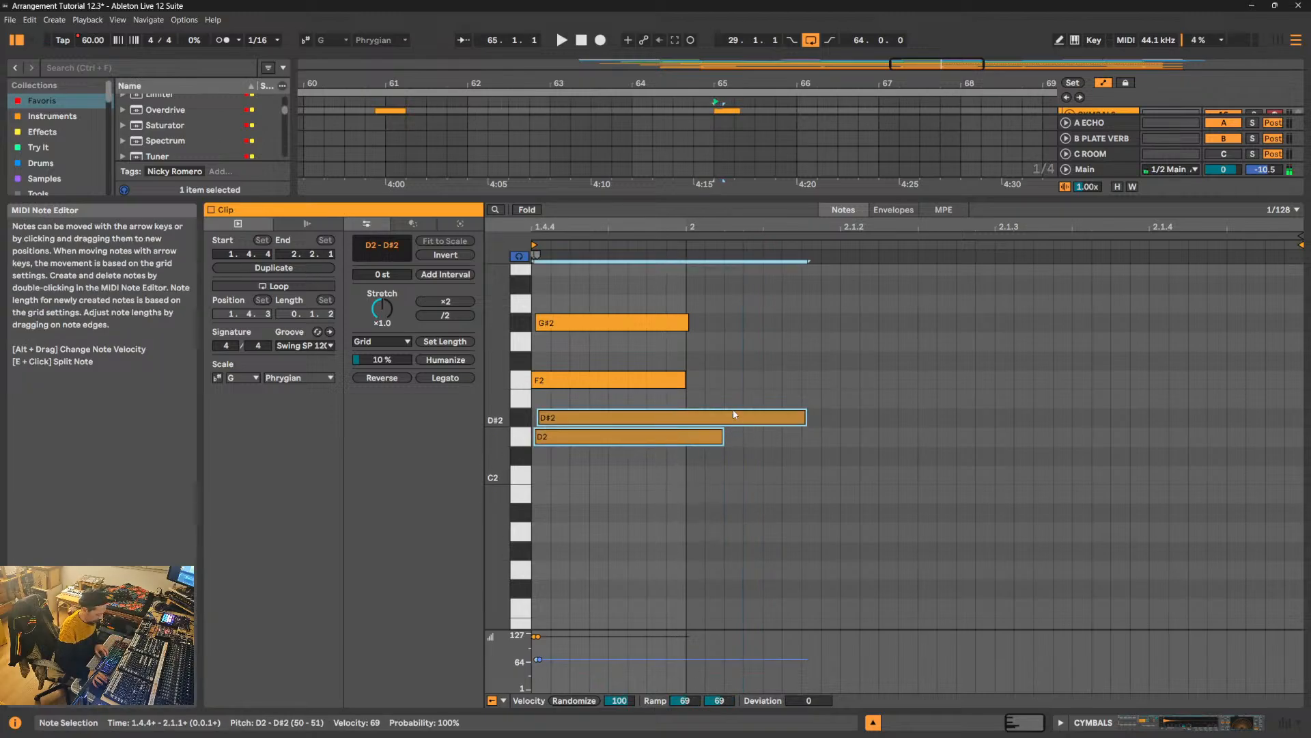
pyautogui.moveTo(726, 365); pyautogui.dragTo(633, 399)
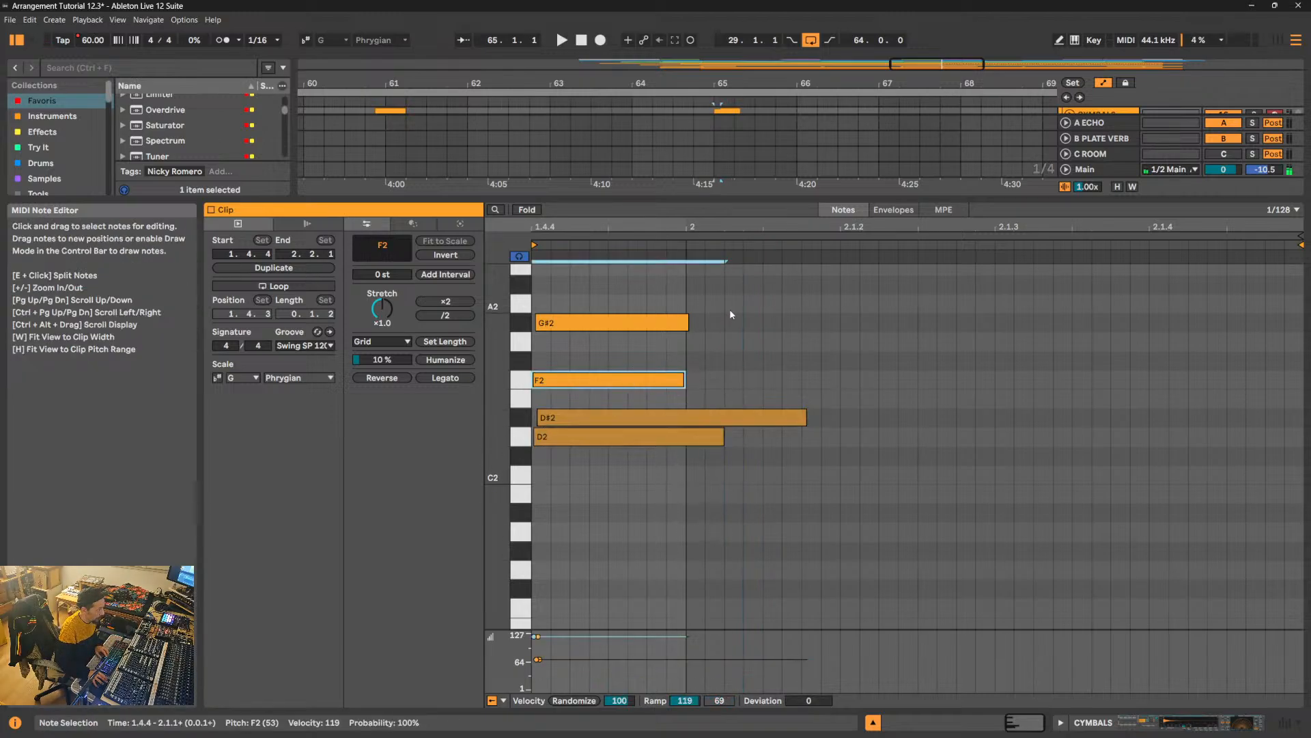
pyautogui.moveTo(730, 312); pyautogui.dragTo(642, 338)
pyautogui.hotkey('shift', 'Down')
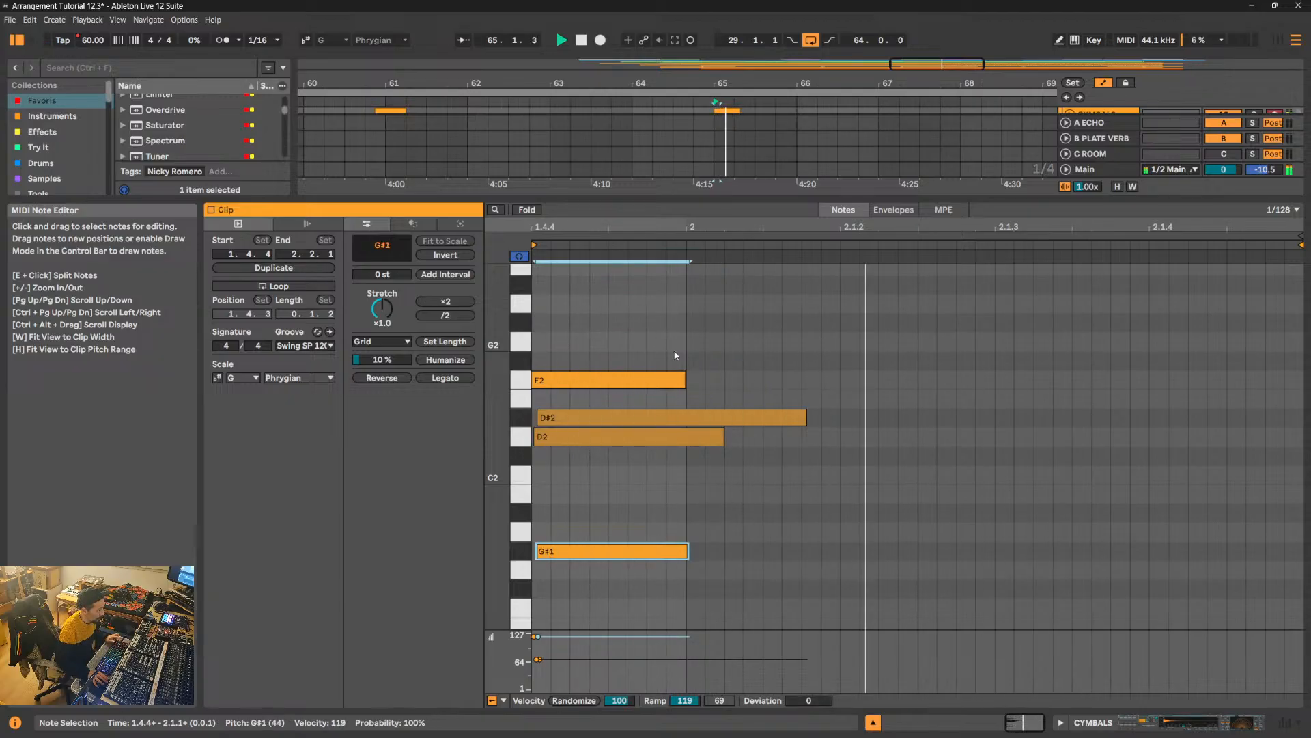
# - Shrink the note editor, play the start of the chorus from bar 65 and return to the mixer
pyautogui.press('space')
pyautogui.moveTo(725, 199); pyautogui.dragTo(703, 520)
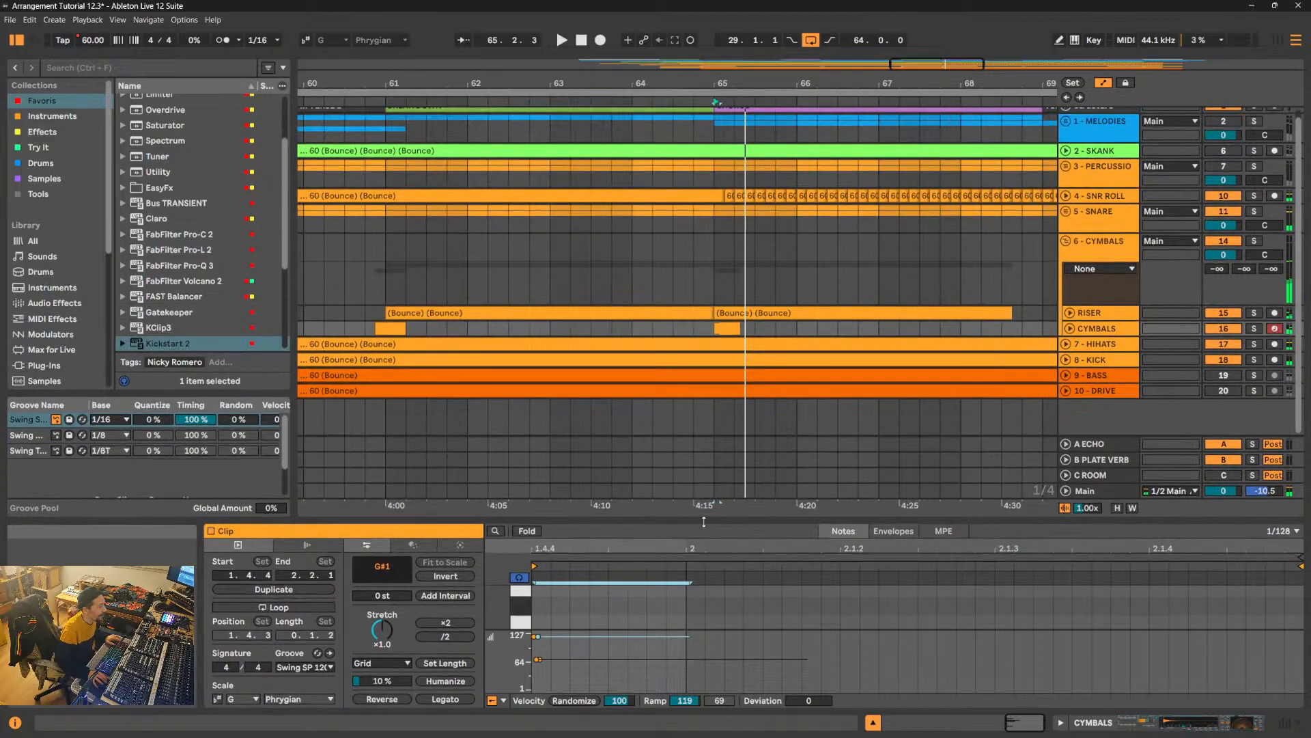
pyautogui.press('space')
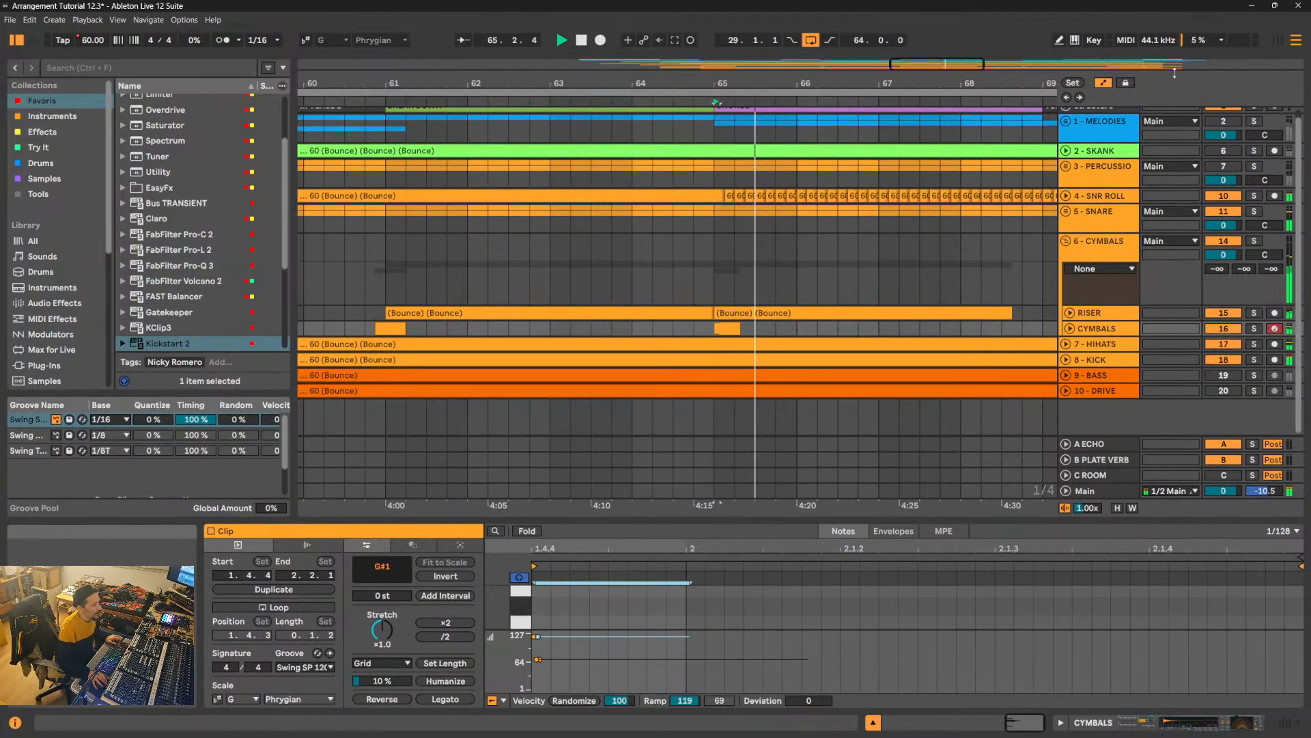
pyautogui.press('Tab')
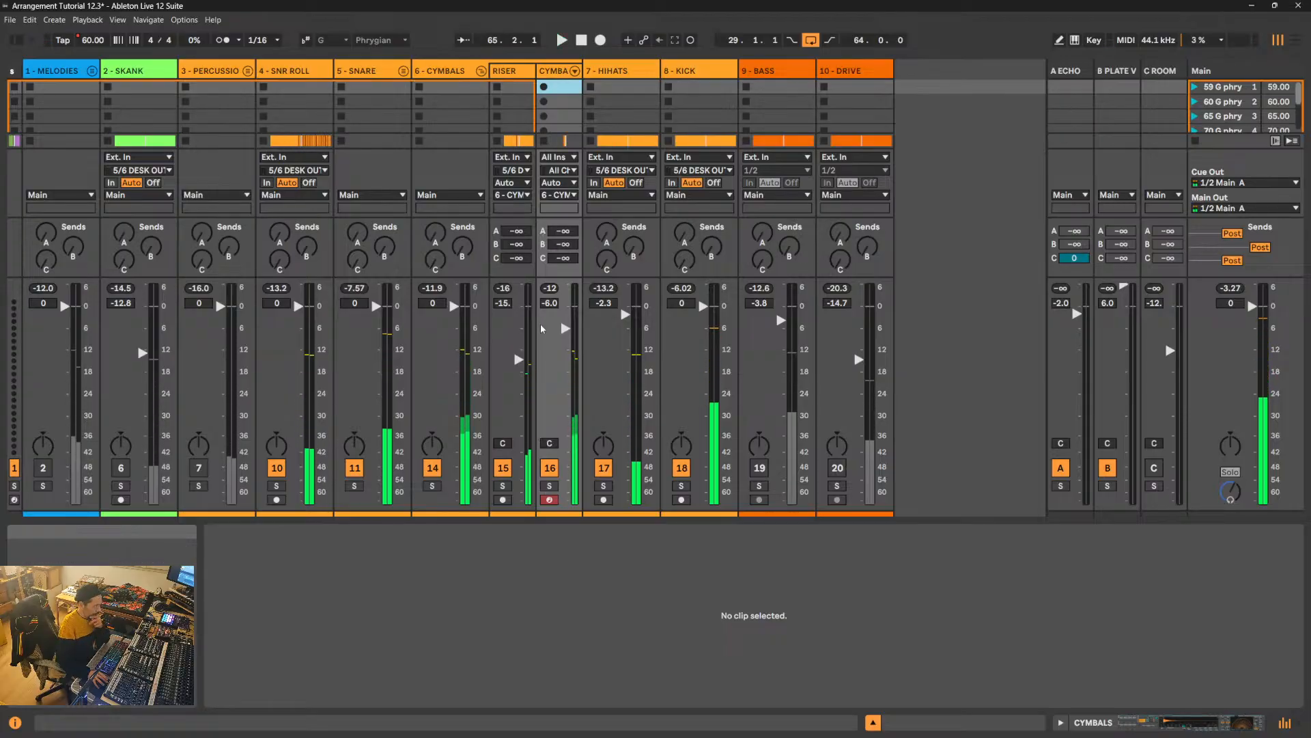
# - Reset the 6 - CYMBALS peak level, set HIHATS to -1 dB, and fold the cymbals group during playback
pyautogui.click(435, 291)
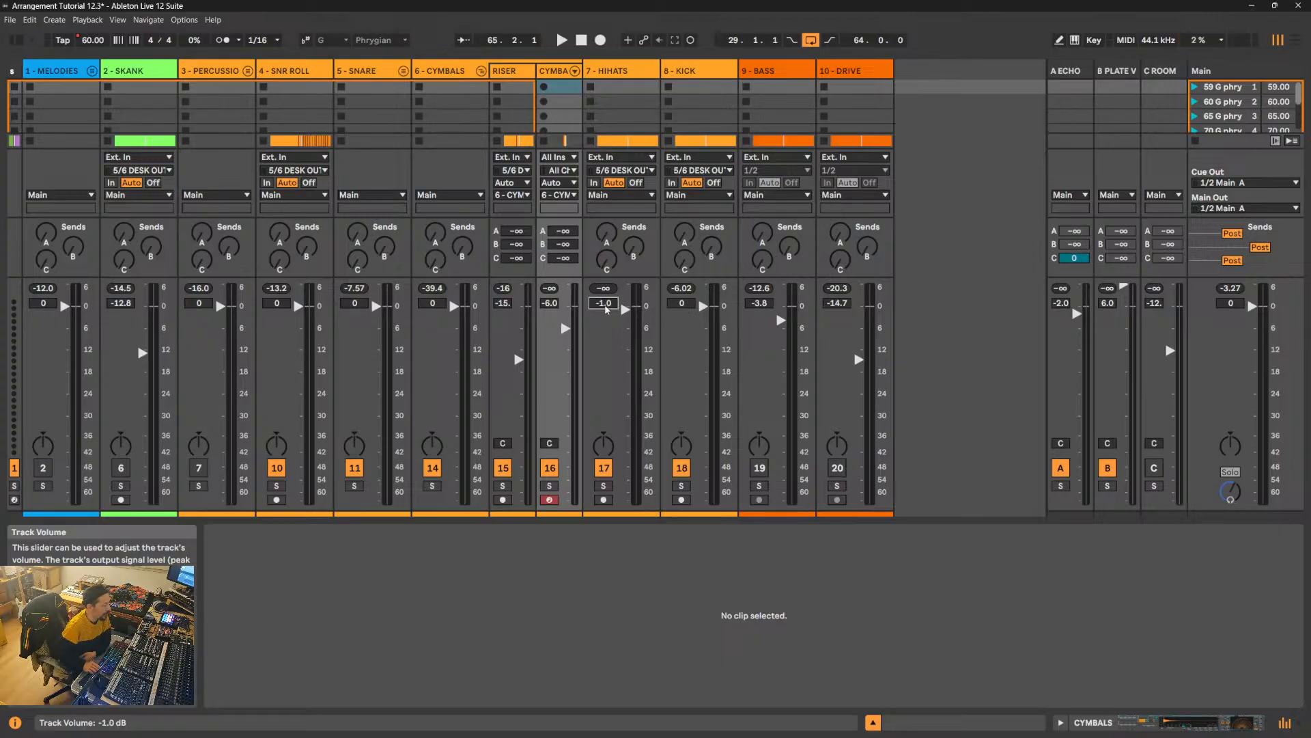
pyautogui.press('space')
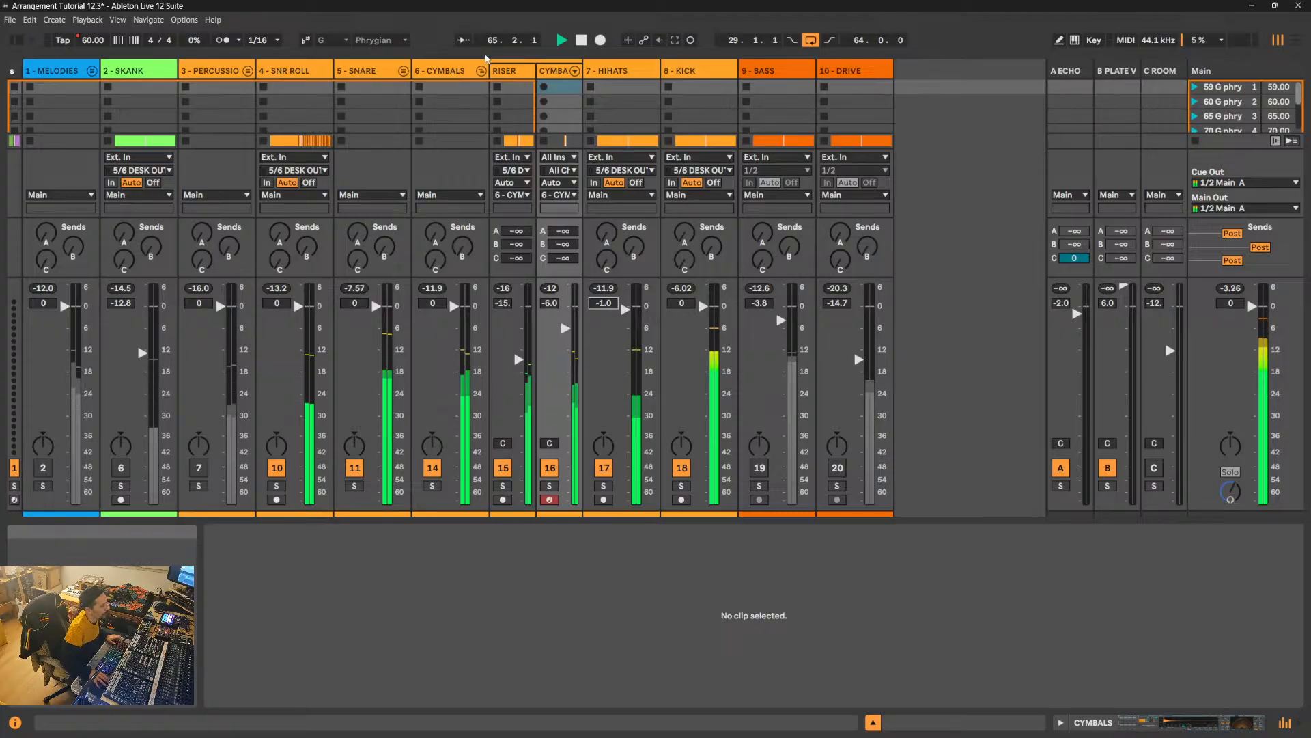
pyautogui.click(482, 71)
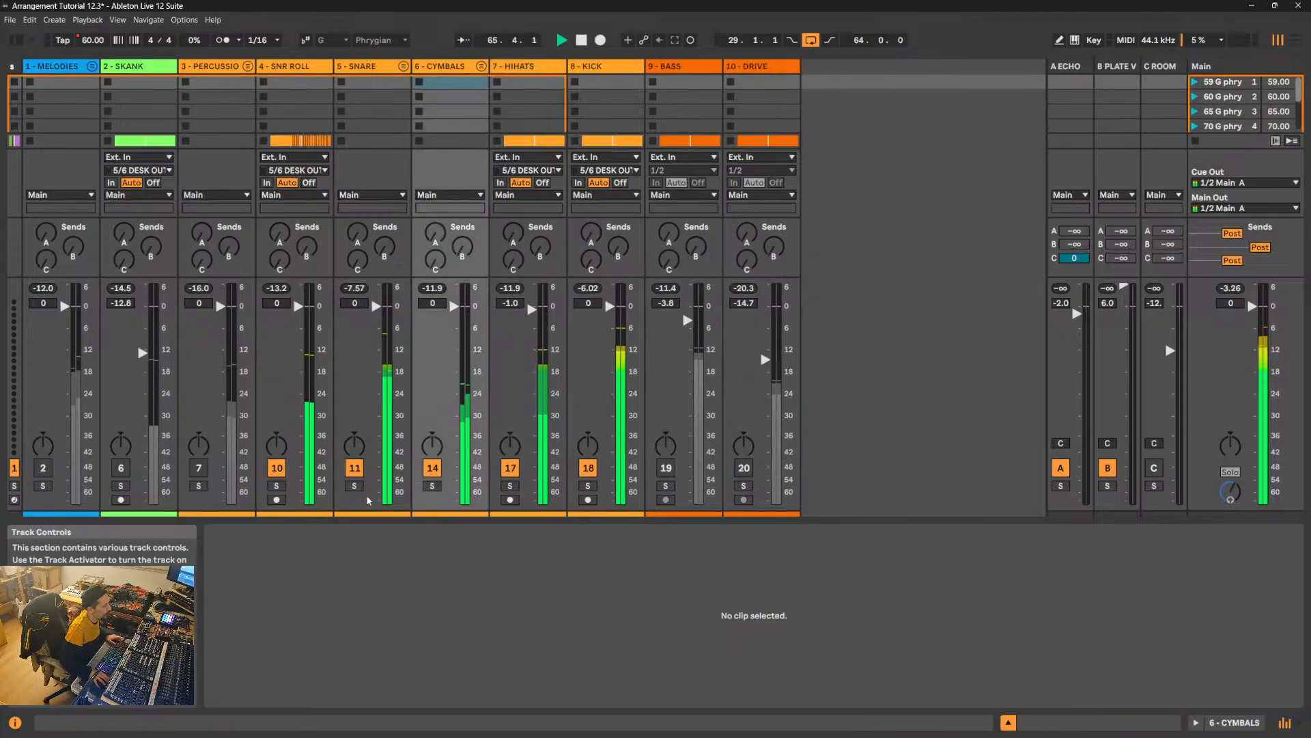
# - Reactivate the 3 - PERCUSSIONS group and raise its BONGOES and CONGAS tracks together to -9.5 dB and -9.7 dB, folding the group again
pyautogui.click(205, 468)
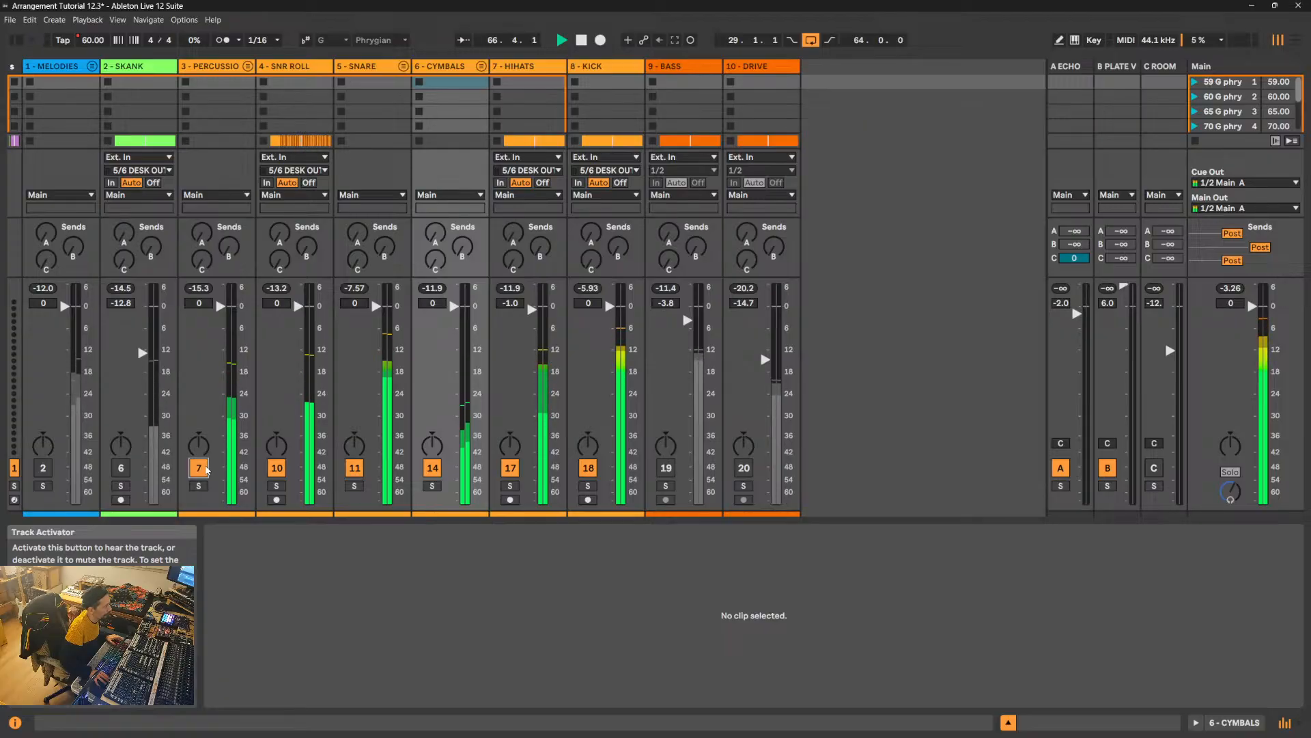
pyautogui.click(247, 66)
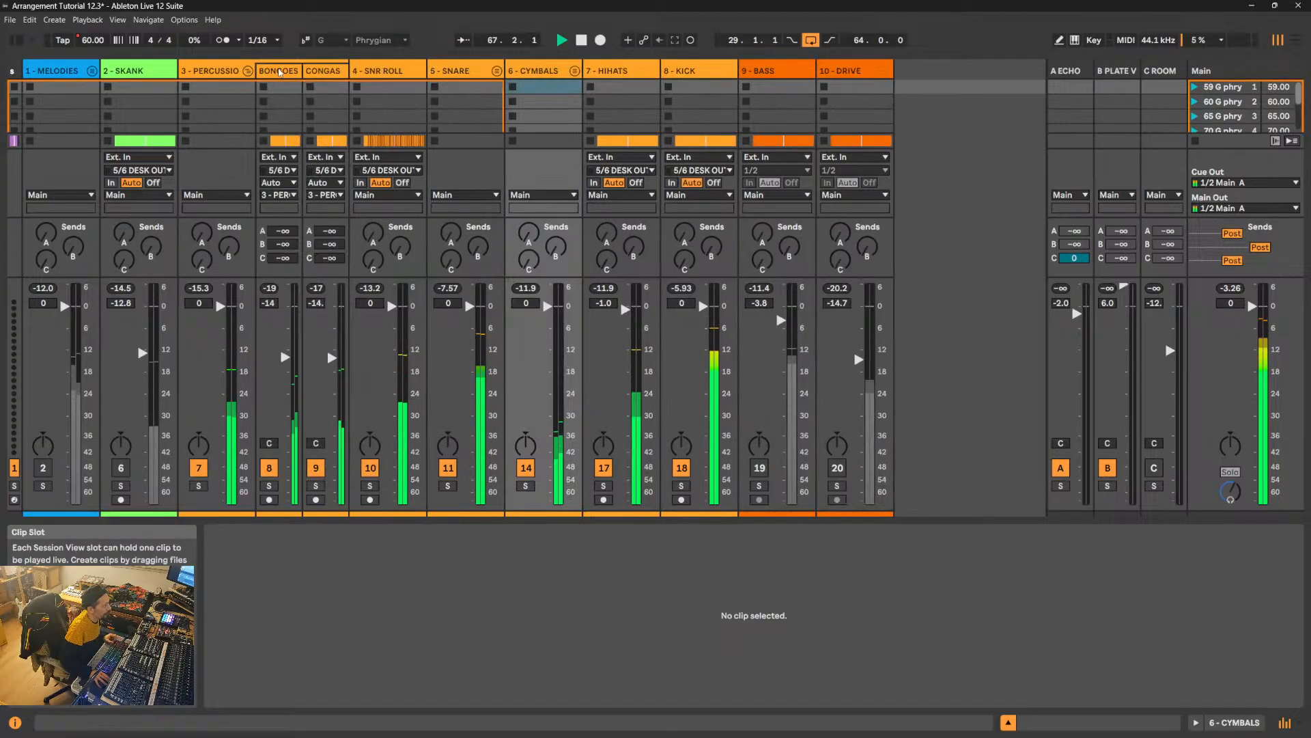
pyautogui.click(276, 73)
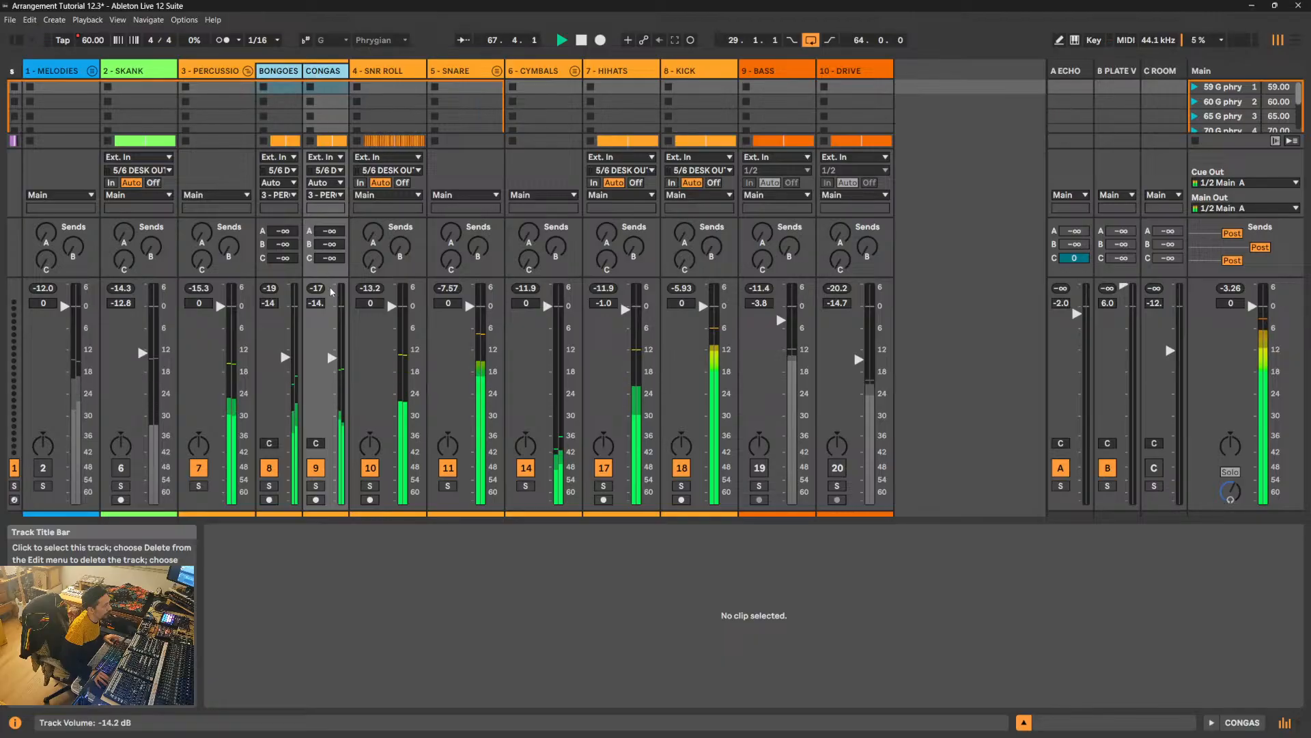
pyautogui.moveTo(331, 292); pyautogui.dragTo(331, 286)
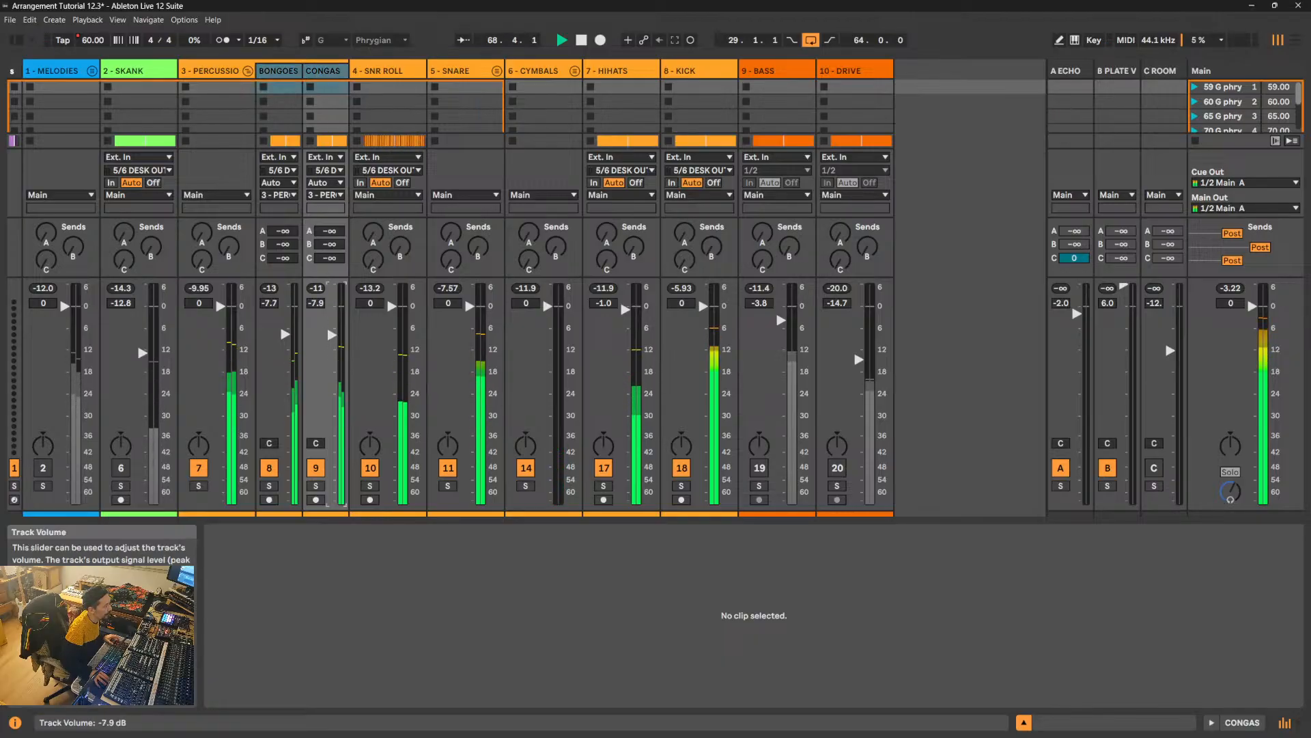
pyautogui.moveTo(332, 334); pyautogui.dragTo(334, 341)
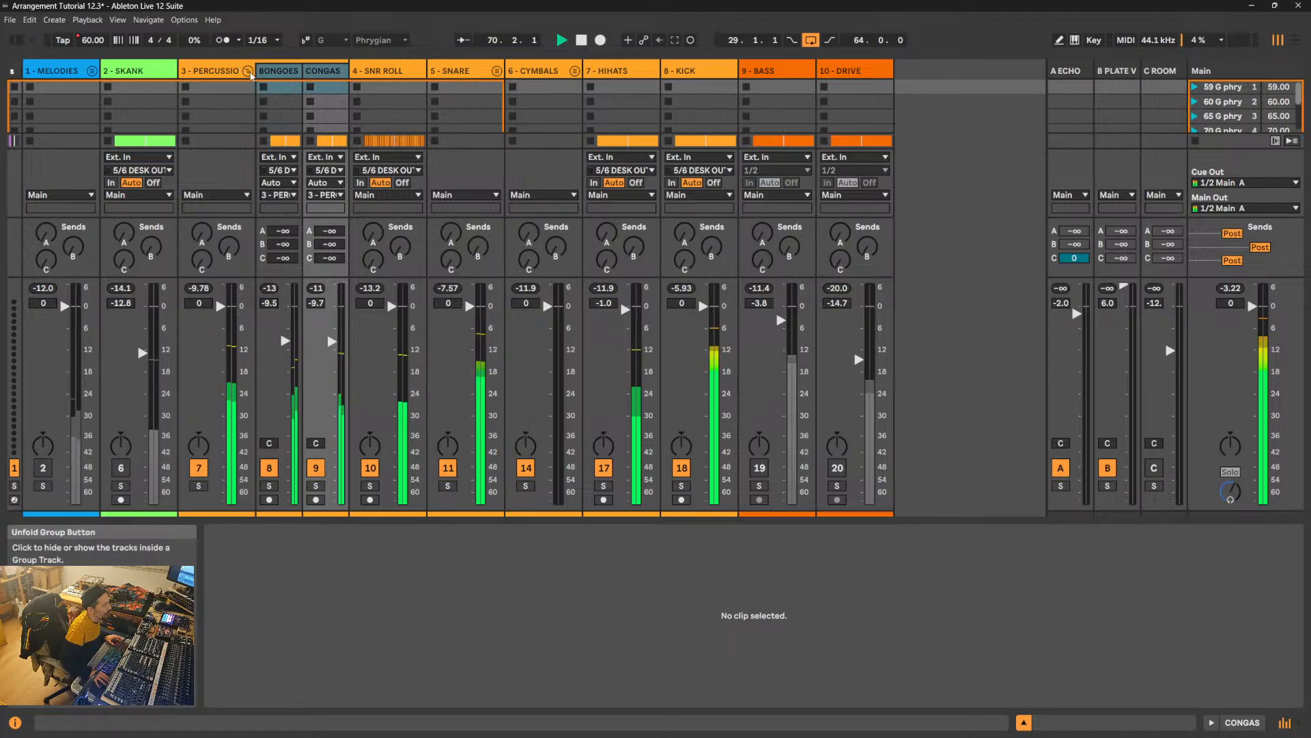
pyautogui.click(250, 72)
# - Reactivate 9 - BASS with its volume at -1.6 dB, and lower the SNARE track inside the 5 - SNARE group to -1.2 dB
pyautogui.click(667, 468)
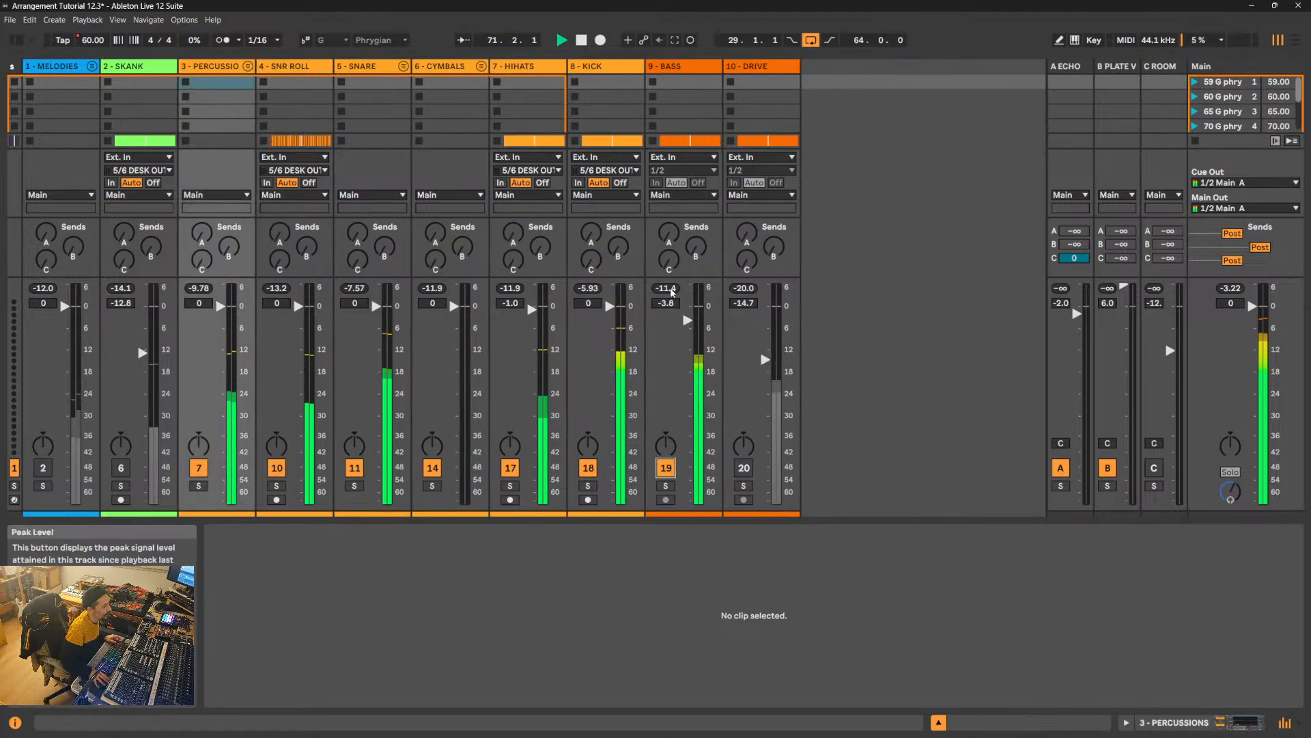
pyautogui.moveTo(687, 321); pyautogui.dragTo(687, 322)
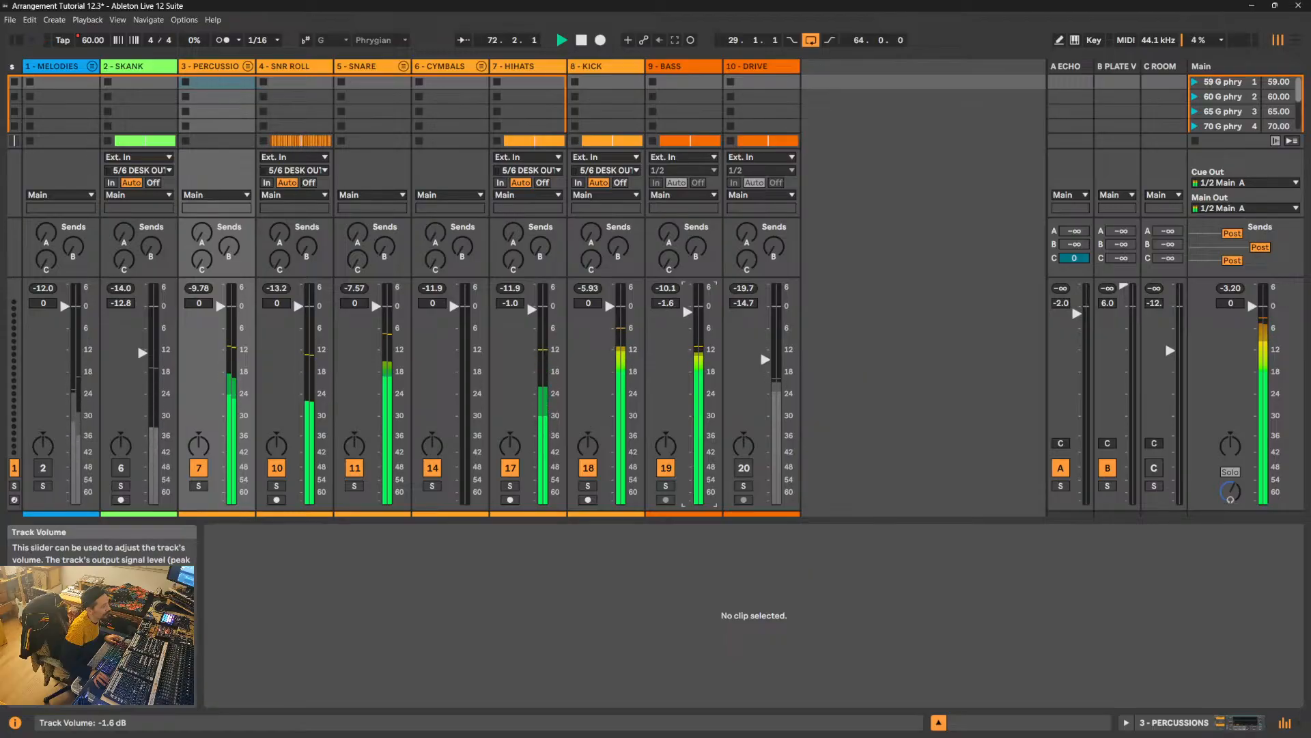
pyautogui.click(403, 67)
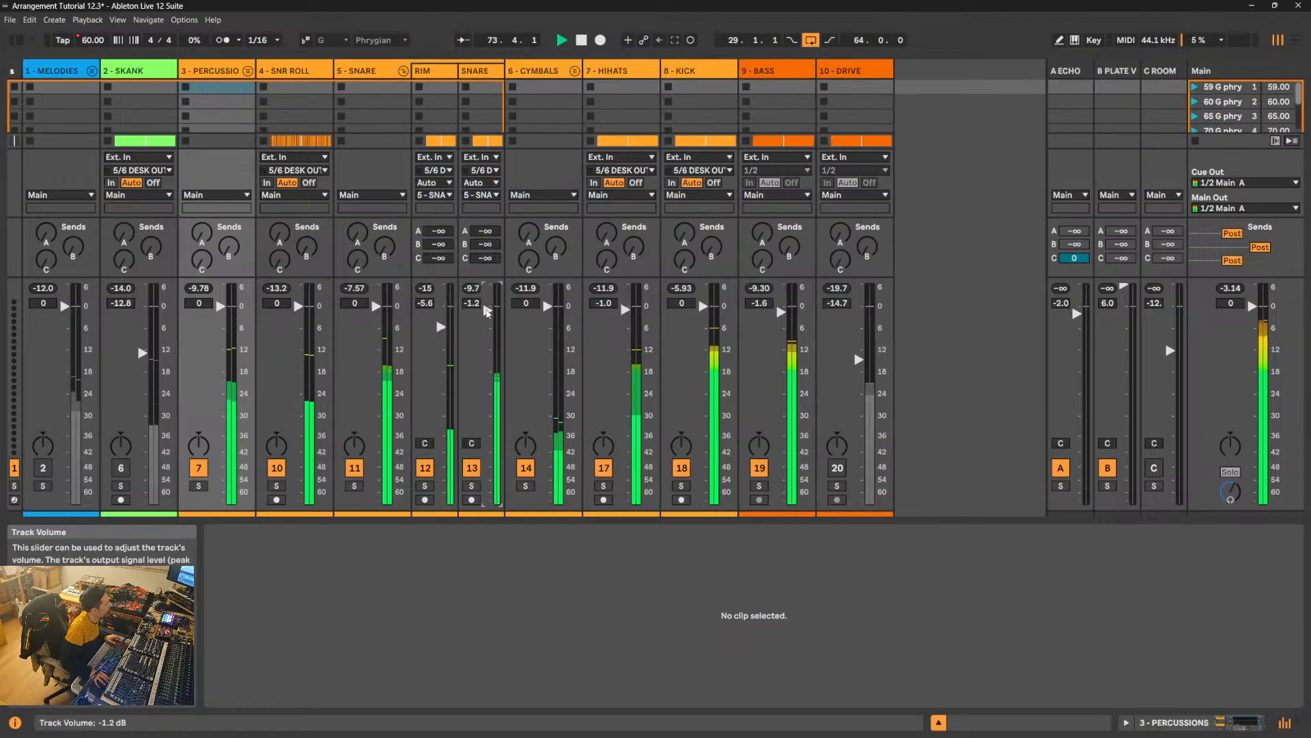
pyautogui.moveTo(487, 305); pyautogui.dragTo(487, 312)
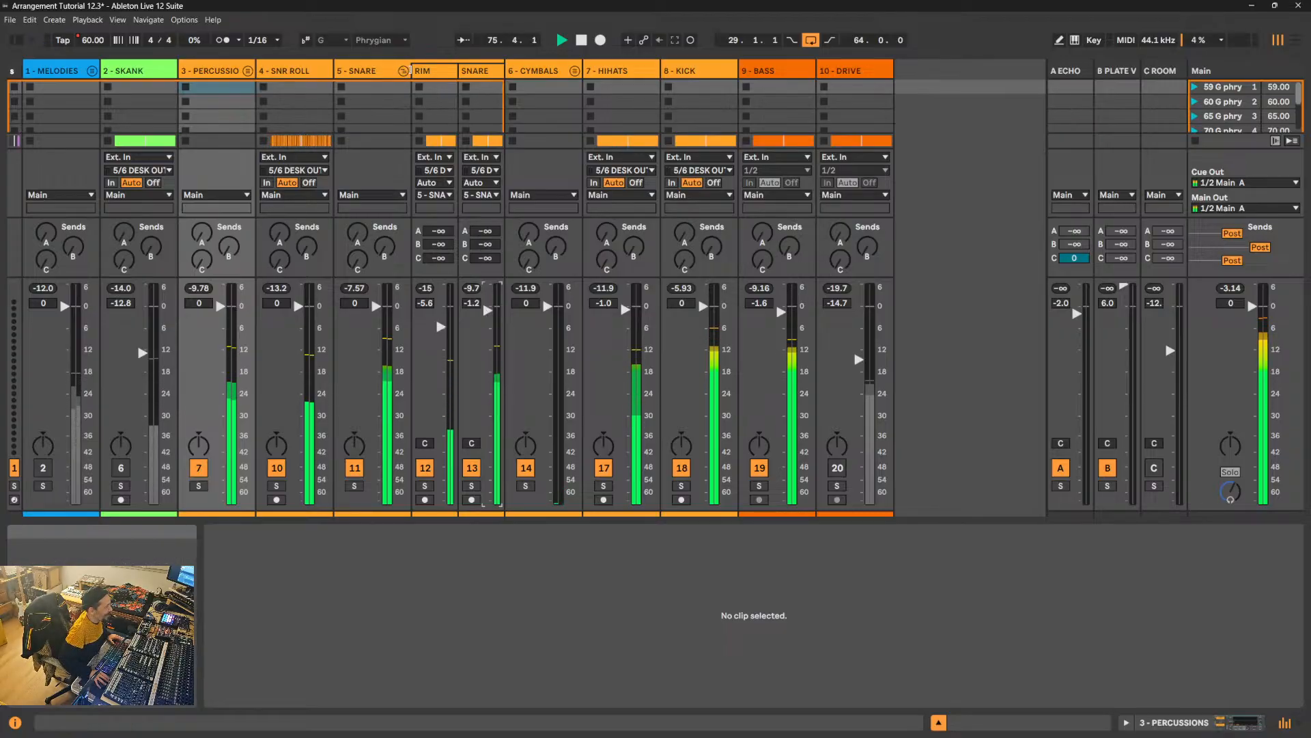
pyautogui.click(403, 71)
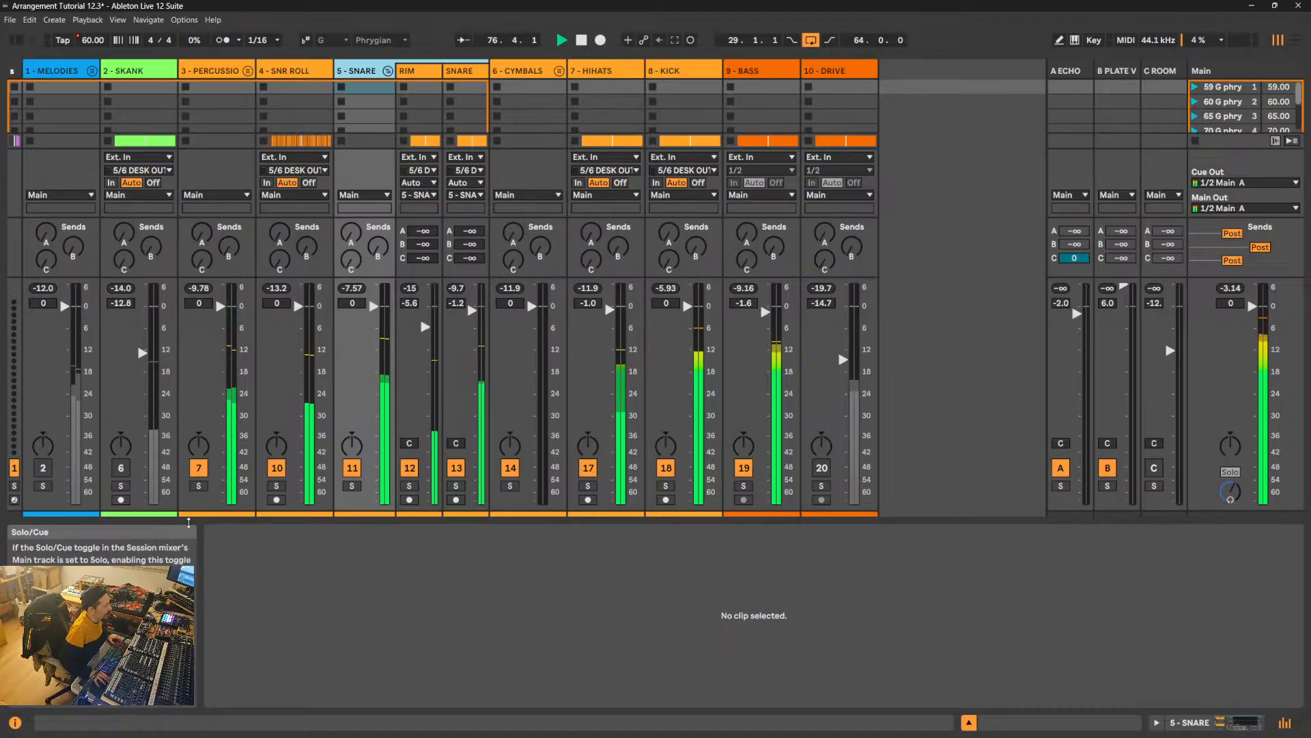
# - Reactivate the 2 - SKANK and 10 - DRIVE channels and raise the SKANK volume to -8.8 dB
pyautogui.click(128, 471)
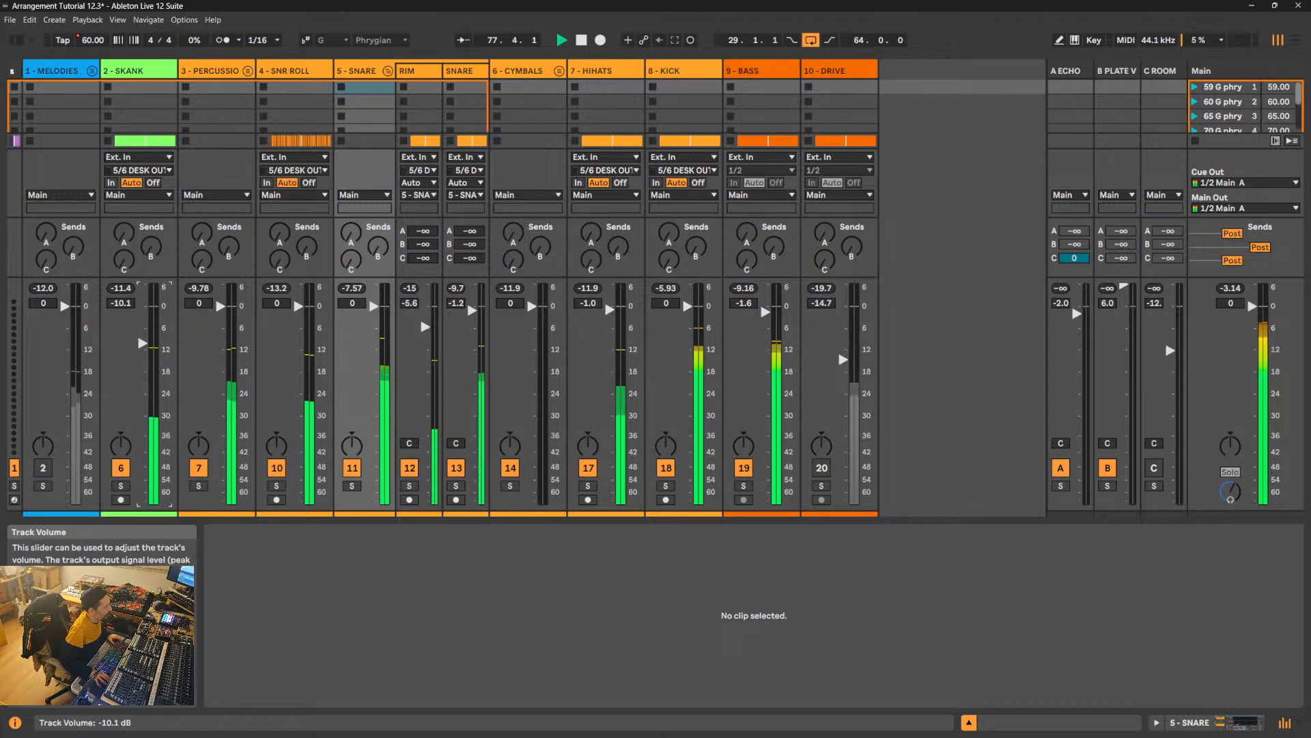
pyautogui.moveTo(142, 342); pyautogui.dragTo(142, 339)
pyautogui.click(823, 469)
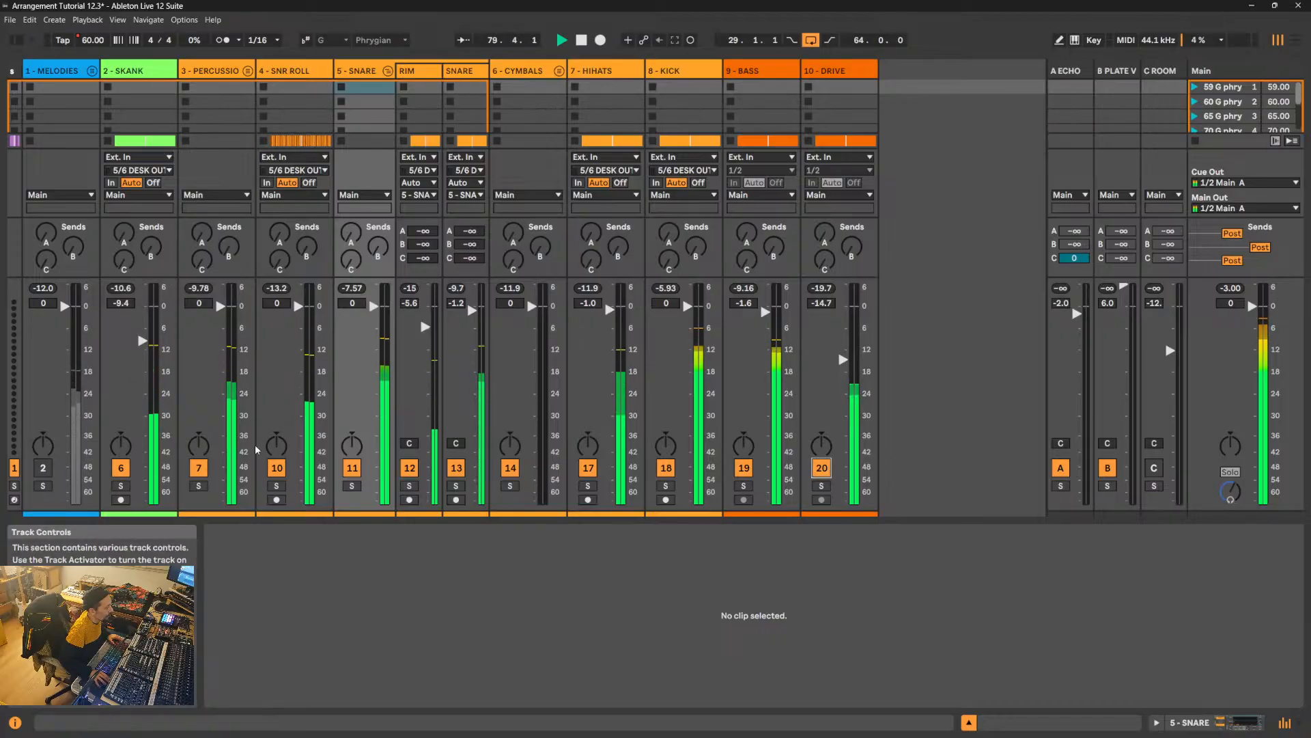
pyautogui.moveTo(142, 344); pyautogui.dragTo(142, 342)
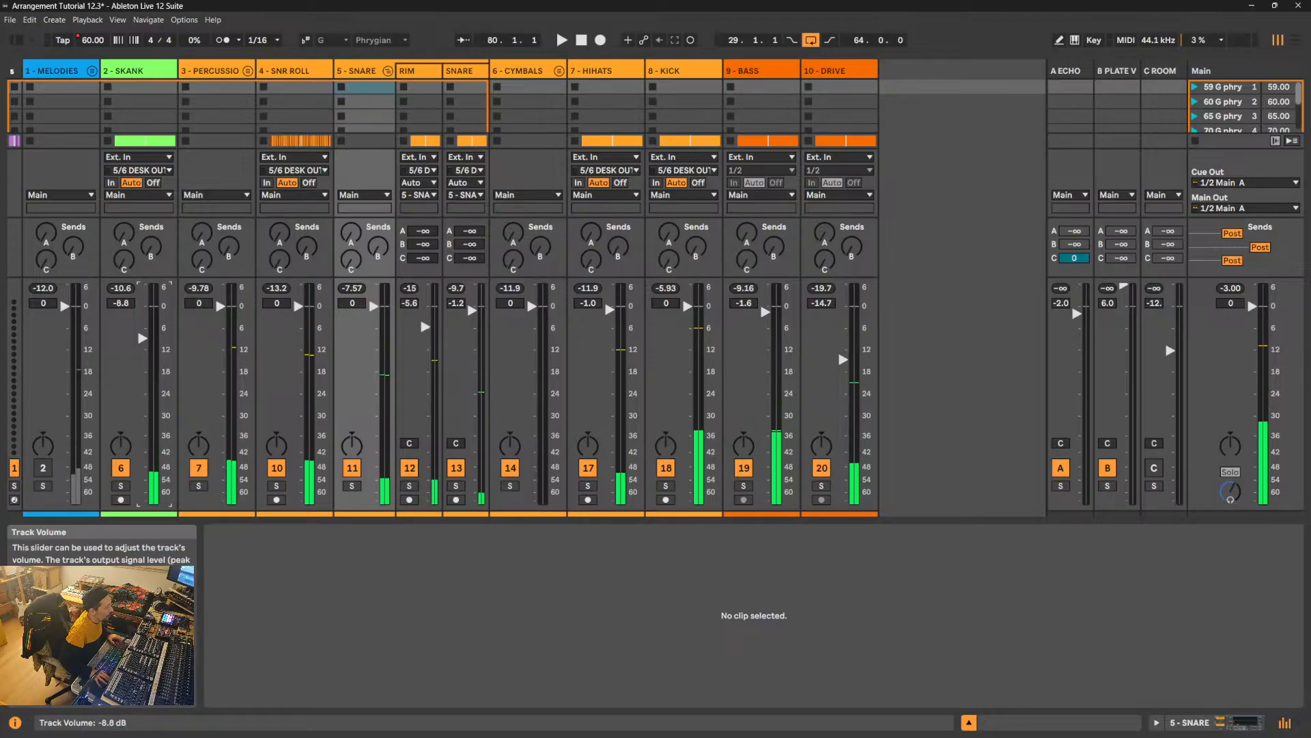
# - Reactivate the 1 - MELODIES group, raise its BRASS track to -9.4 dB during playback, and fold the group again
pyautogui.click(43, 468)
pyautogui.press('space')
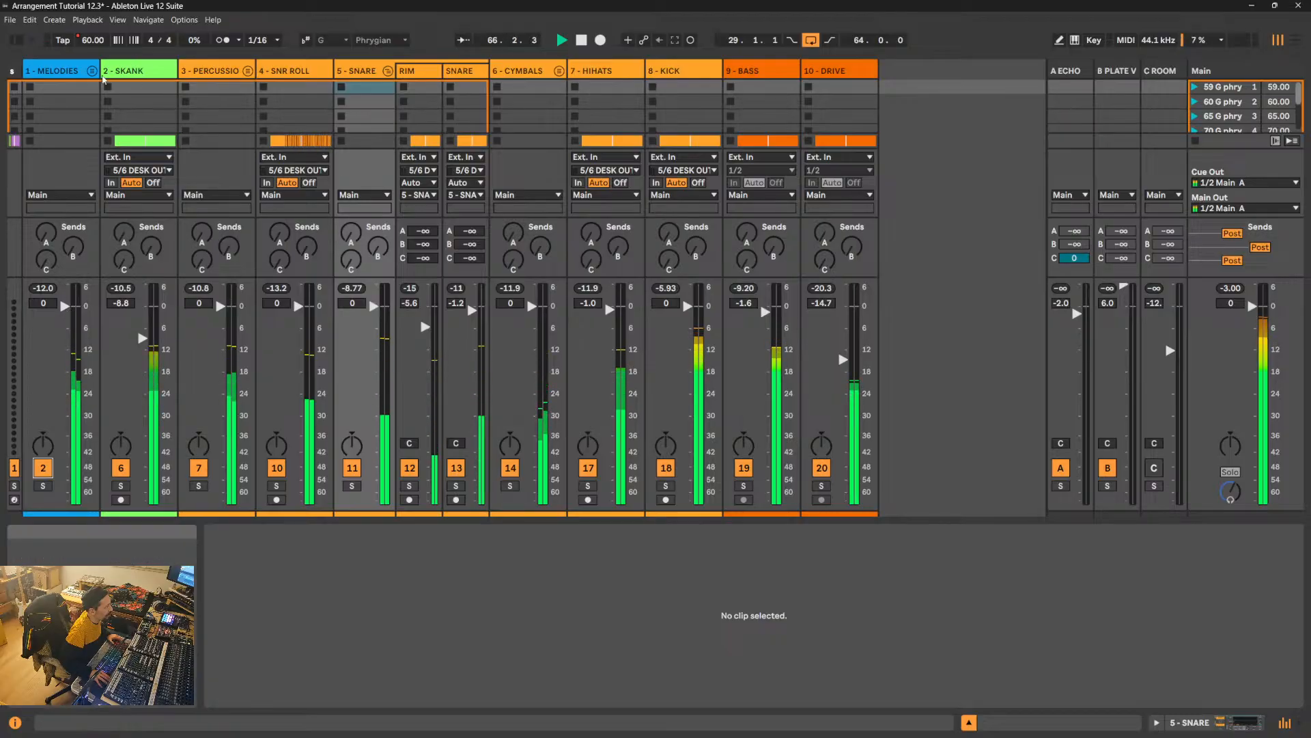
pyautogui.click(92, 70)
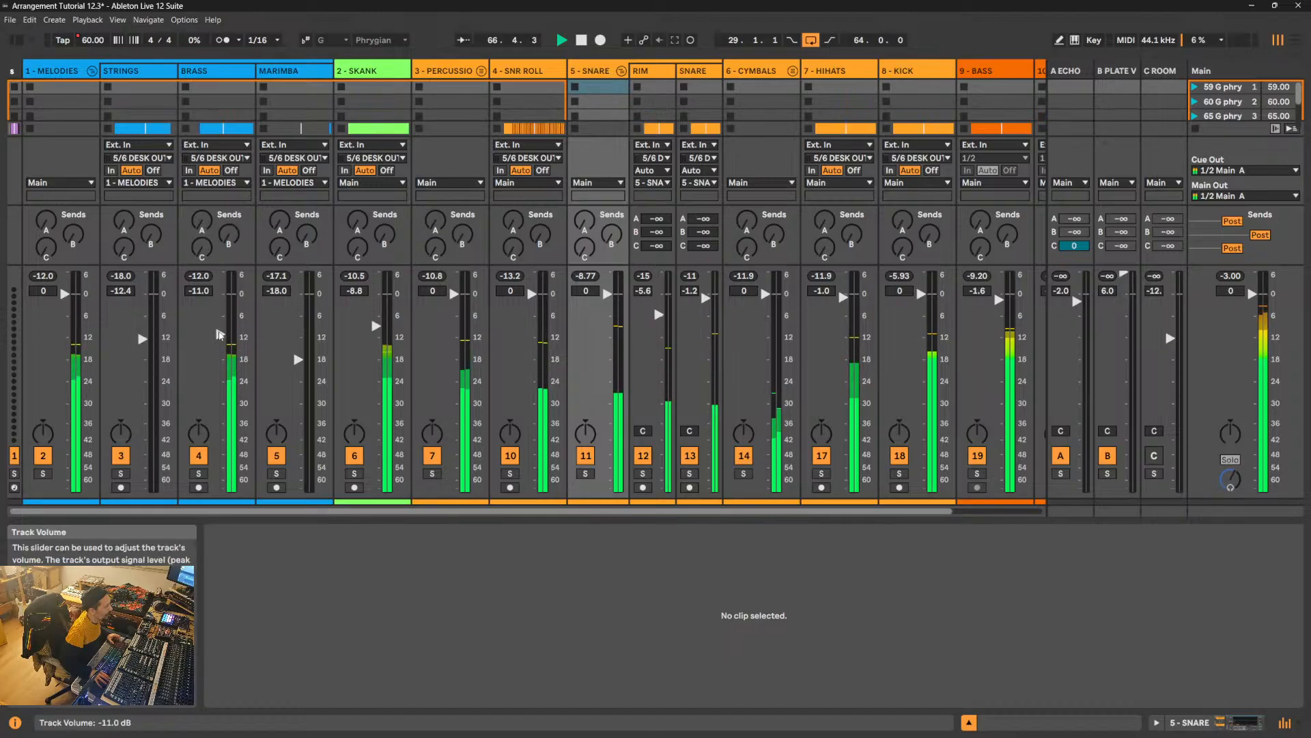
pyautogui.moveTo(221, 334); pyautogui.dragTo(221, 328)
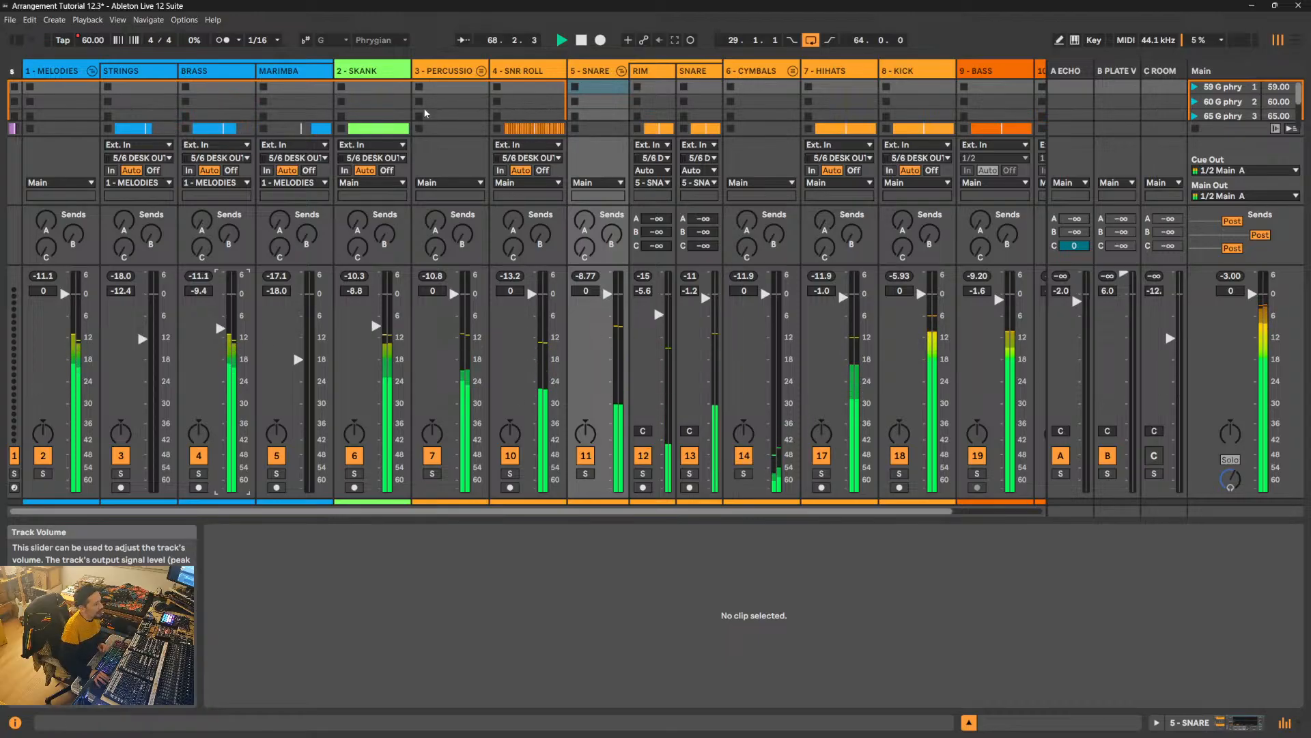
pyautogui.click(94, 71)
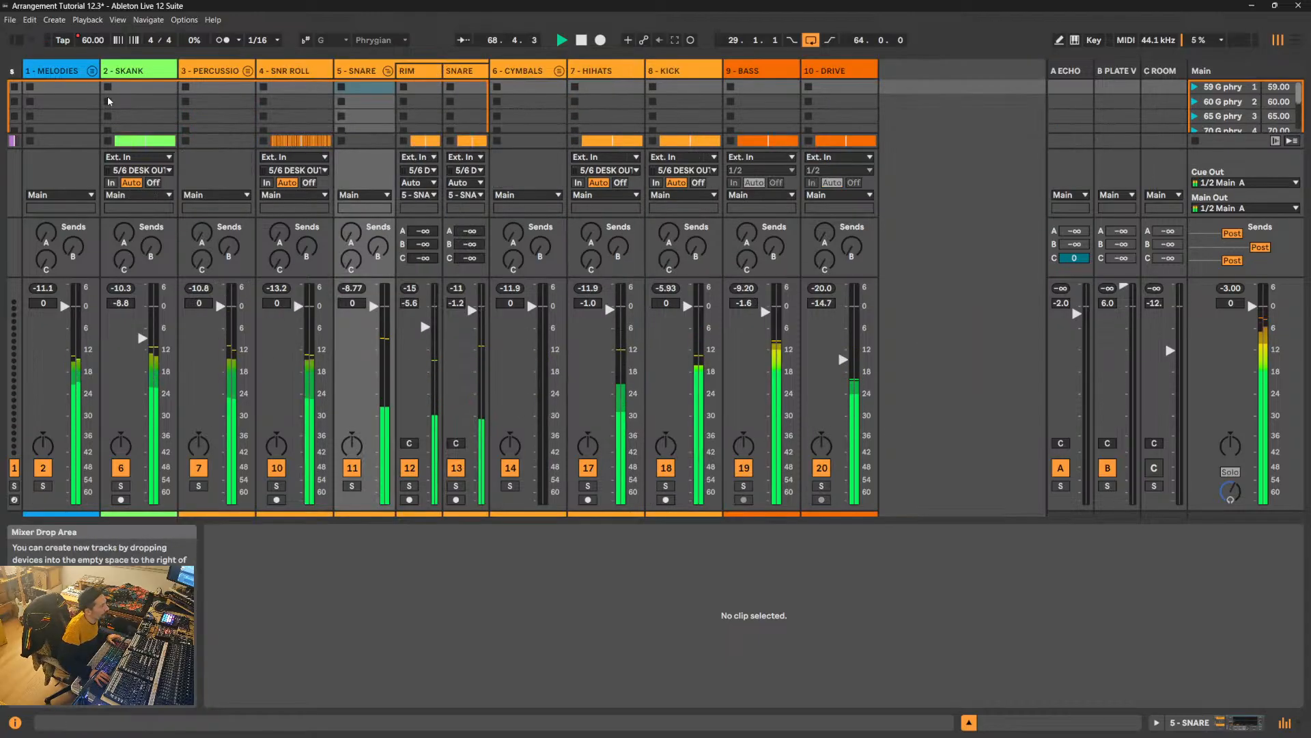
# - Audition the 2 - SKANK channel briefly in solo
pyautogui.click(121, 485)
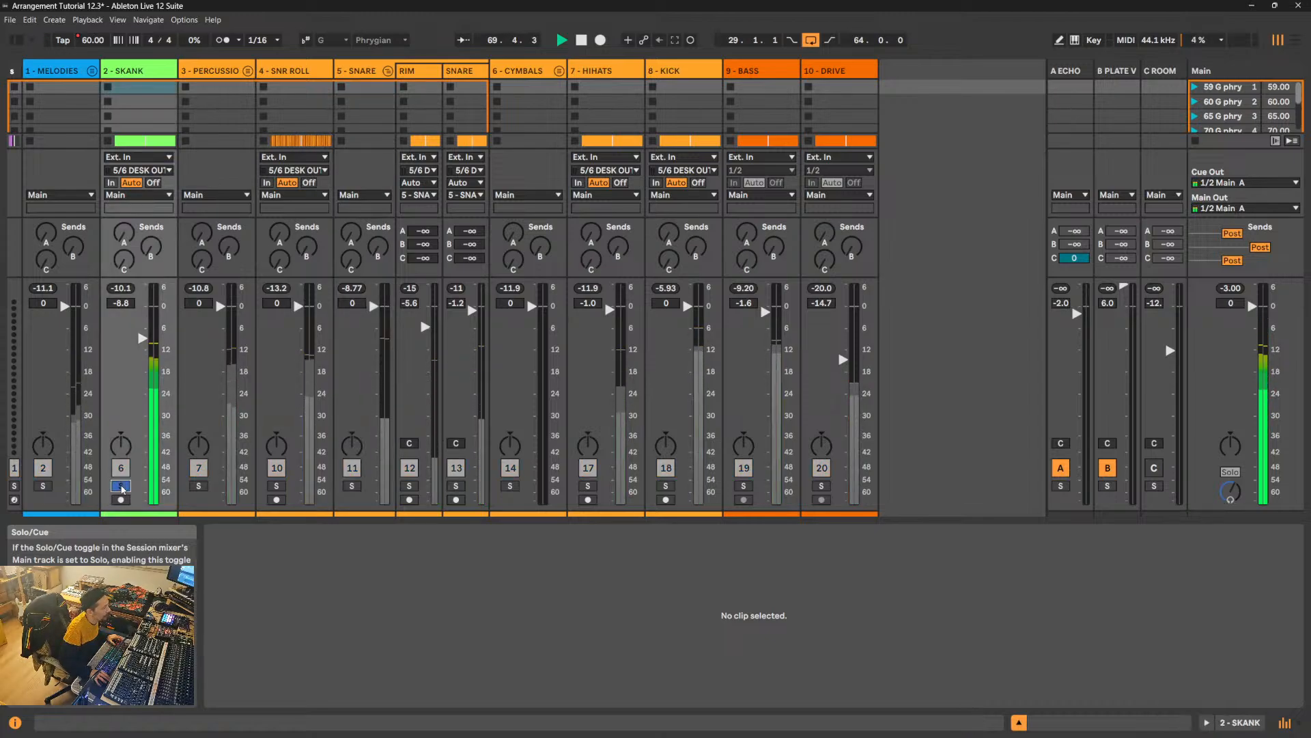
pyautogui.click(121, 485)
# - Switch to the arrangement, fold the 5 - SNARE group and unfold the 4 - SNR ROLL track
pyautogui.press('Tab')
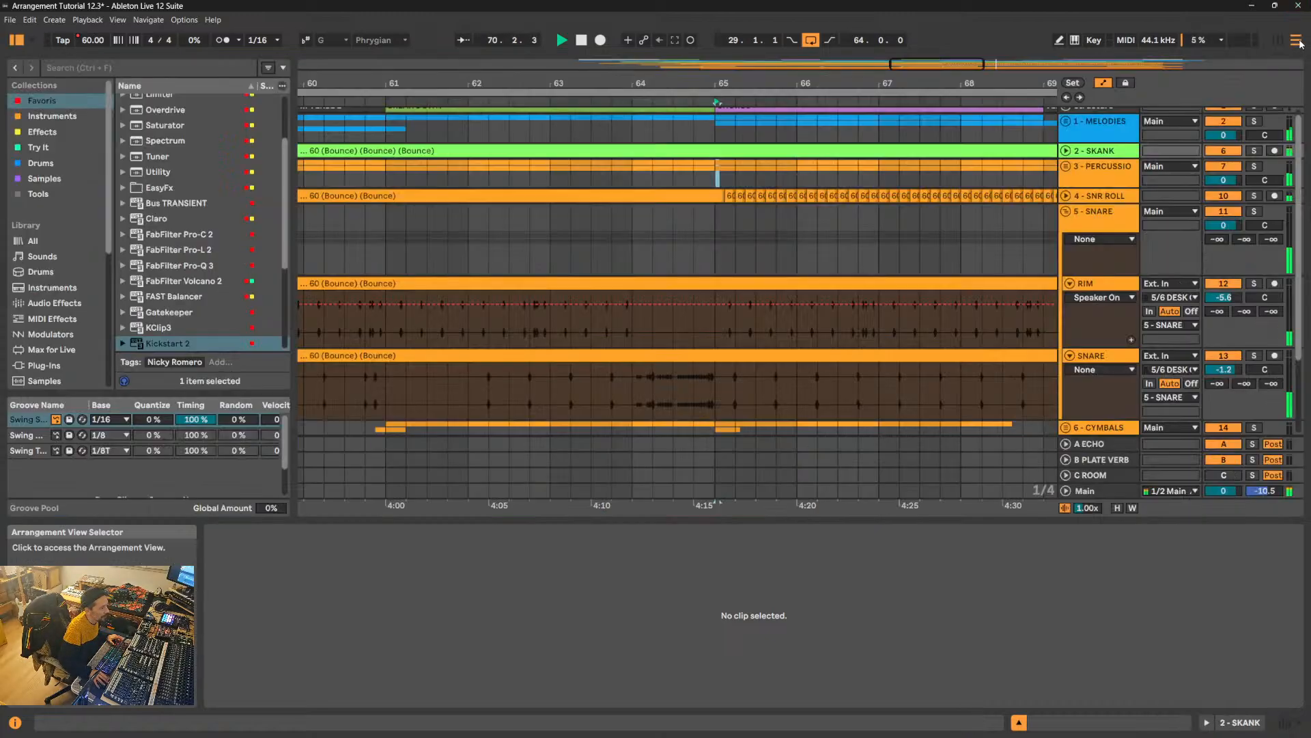
pyautogui.click(1066, 212)
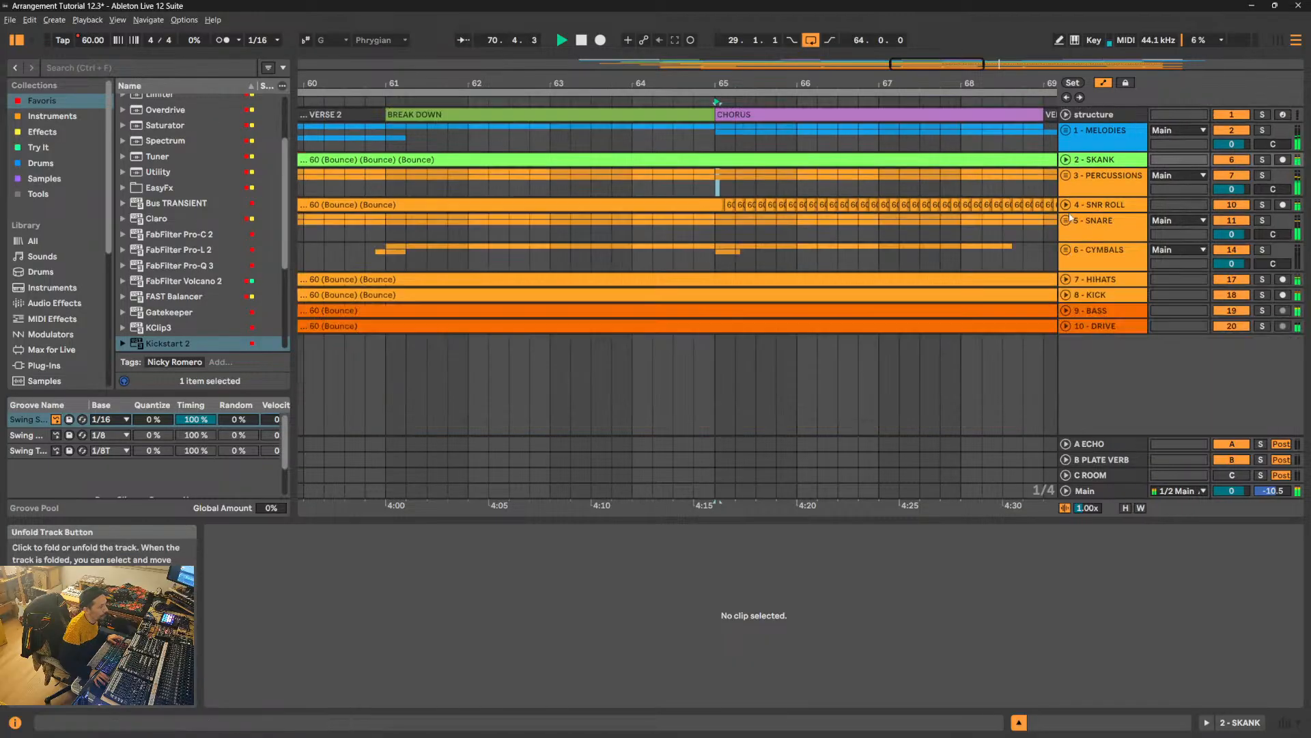
pyautogui.moveTo(613, 82); pyautogui.dragTo(556, 27)
pyautogui.click(1065, 204)
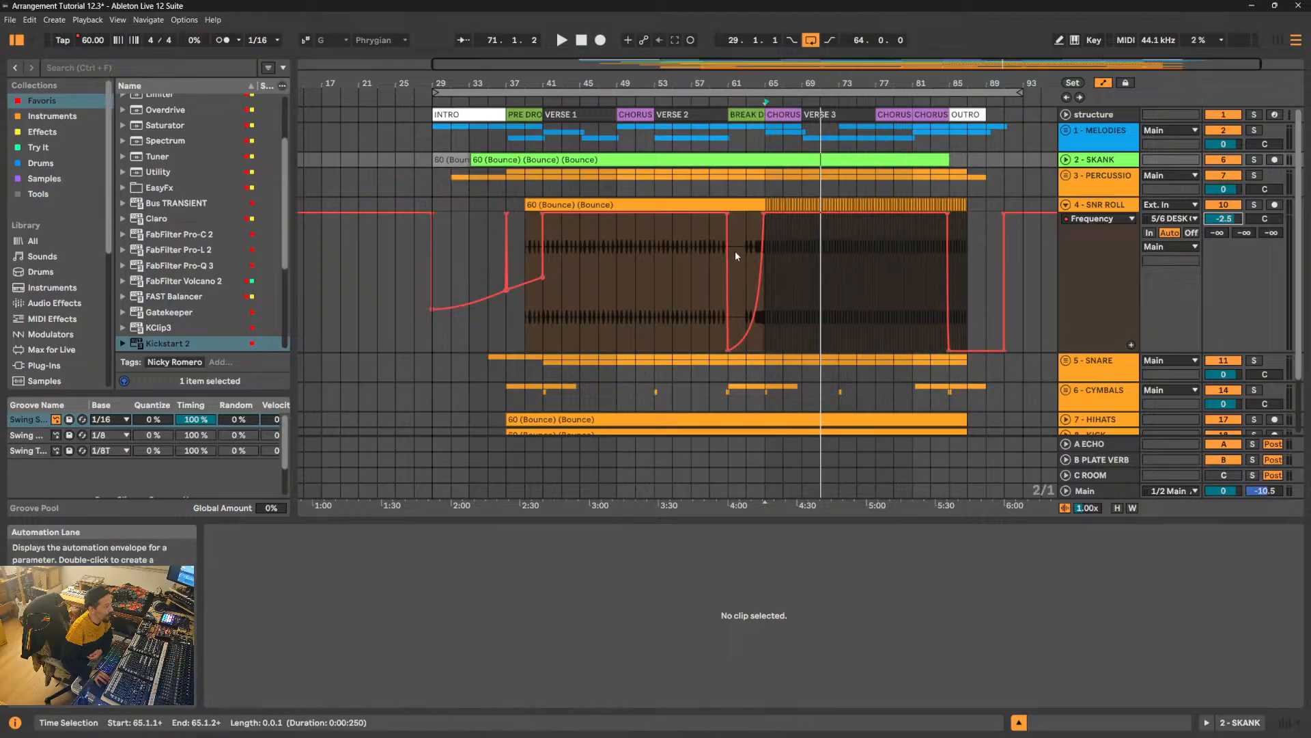
# - Unfold the 1 - MELODIES group, hide the automation, and expand its STRINGS, BRASS and MARIMBA tracks together
pyautogui.click(1065, 133)
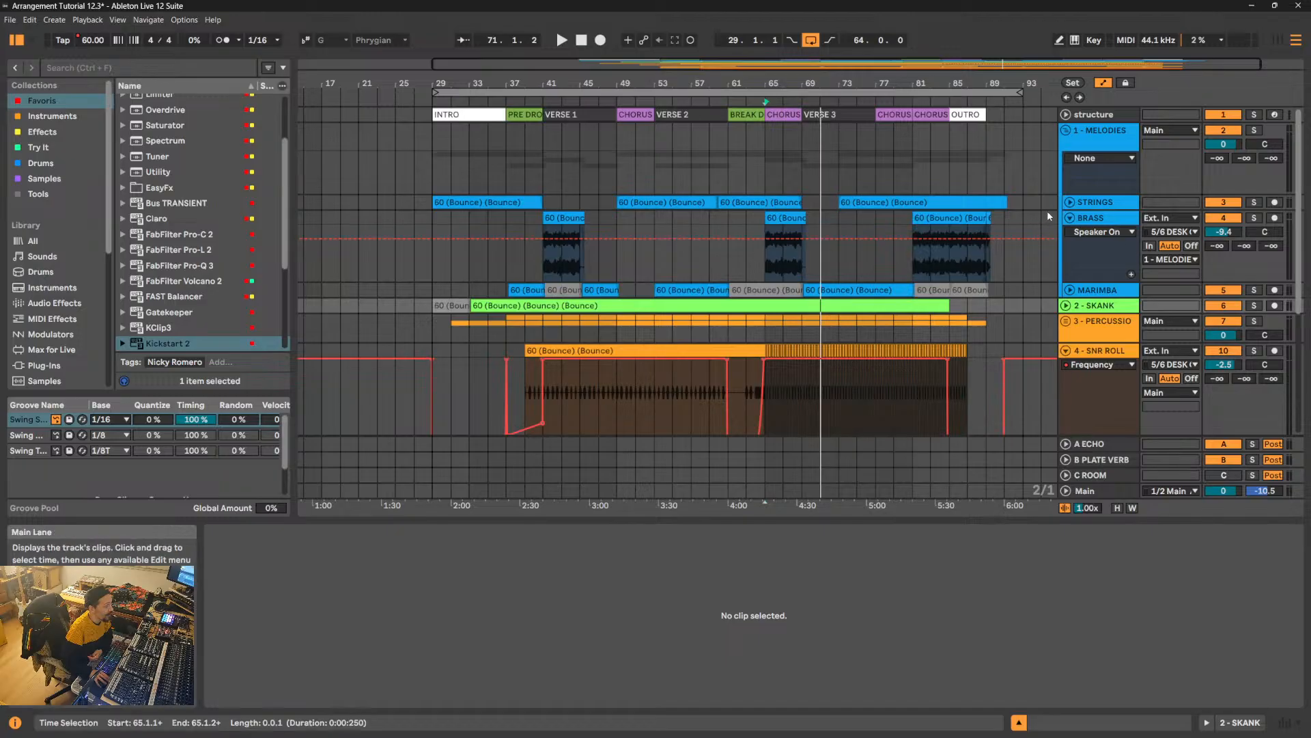
pyautogui.click(1070, 219)
pyautogui.click(1102, 83)
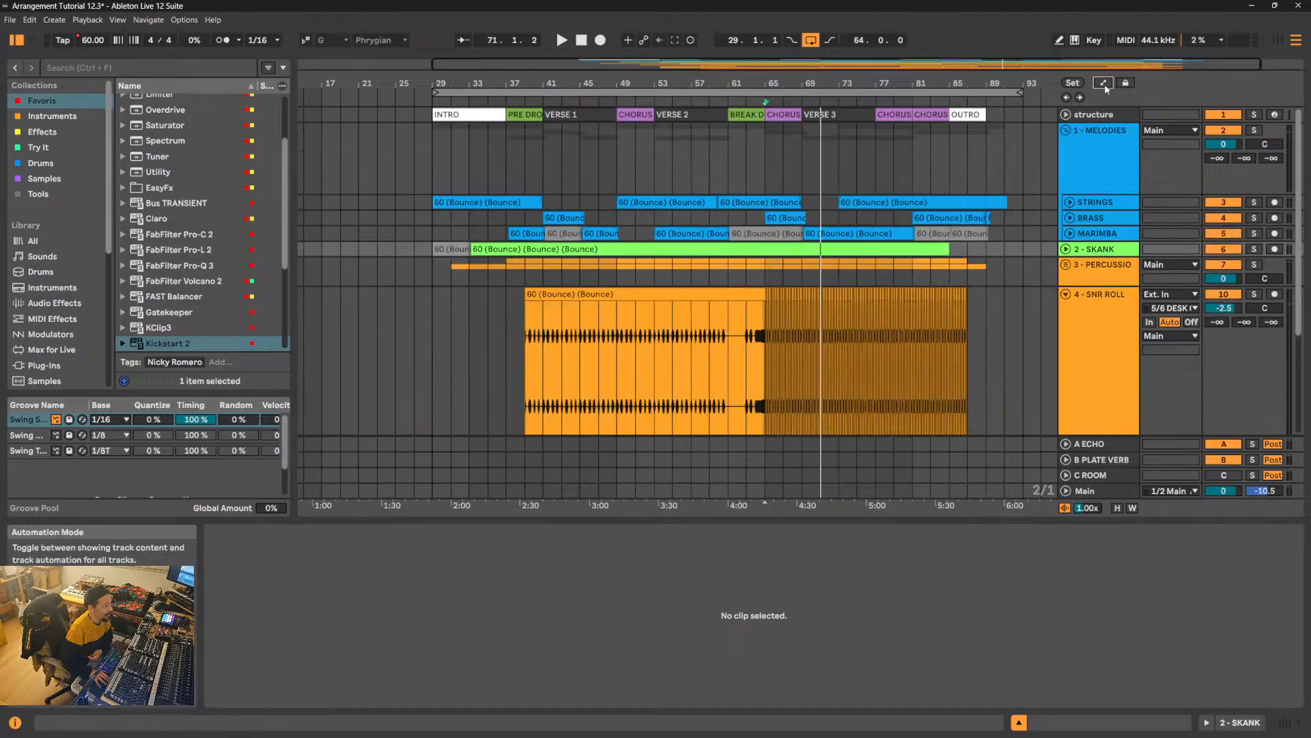
pyautogui.click(1084, 202)
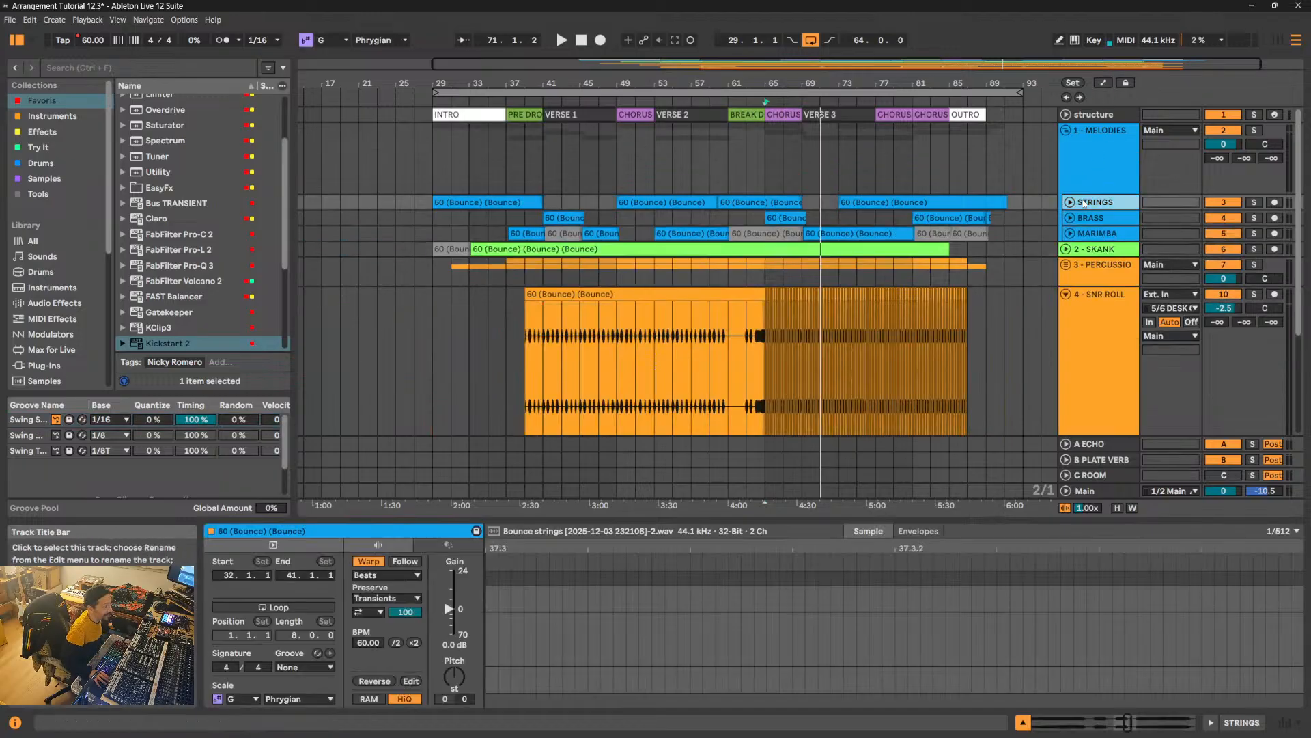
pyautogui.keyDown('shift'); pyautogui.click(1090, 234); pyautogui.keyUp('shift')
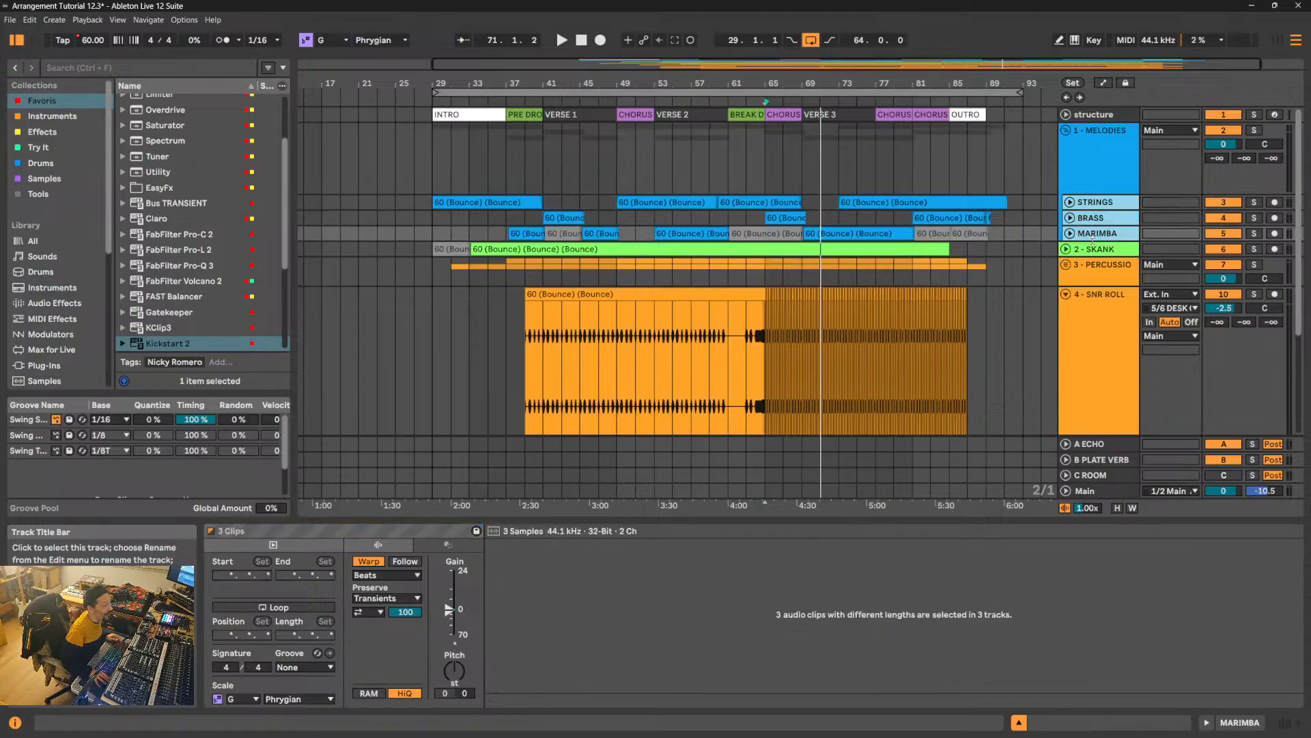
pyautogui.press('u')
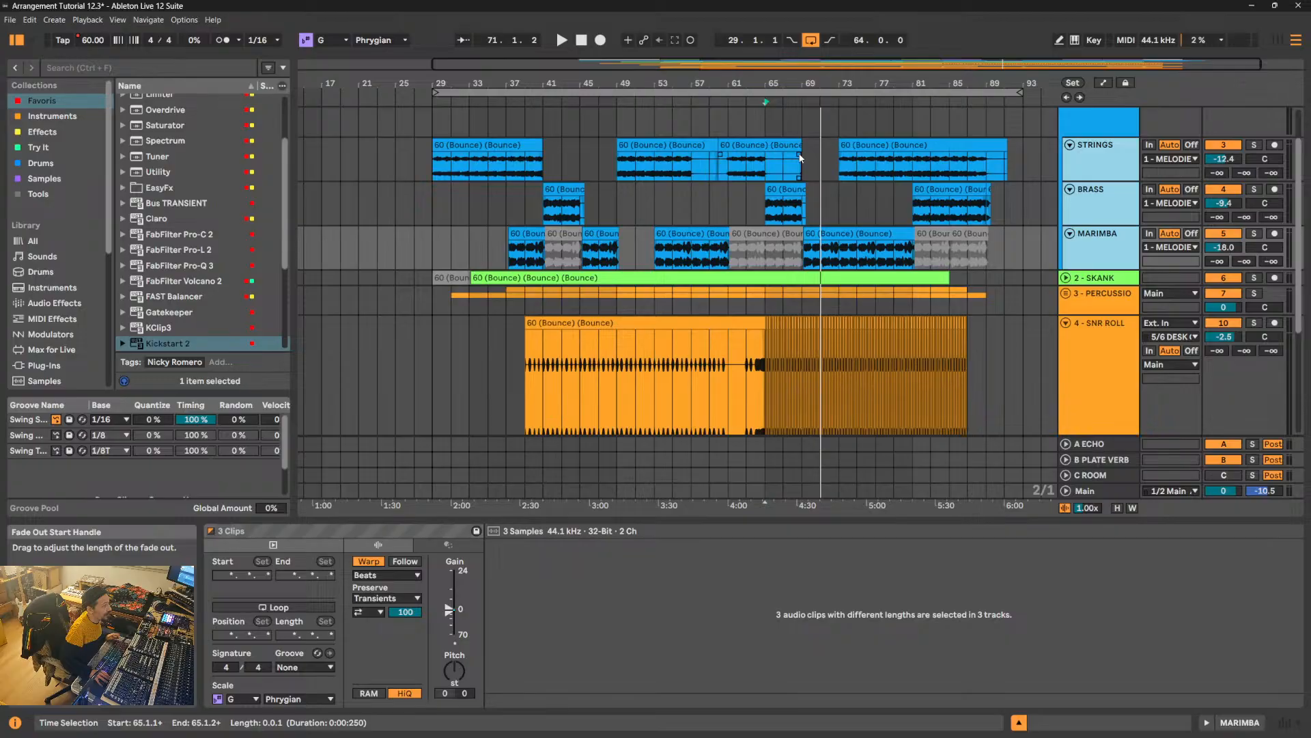
# - Lengthen the fade-out slightly on the STRINGS clip ending at the first chorus after the break down, and fold the 1 - MELODIES group
pyautogui.moveTo(800, 158); pyautogui.dragTo(797, 158)
pyautogui.scroll(2, 1075, 153)
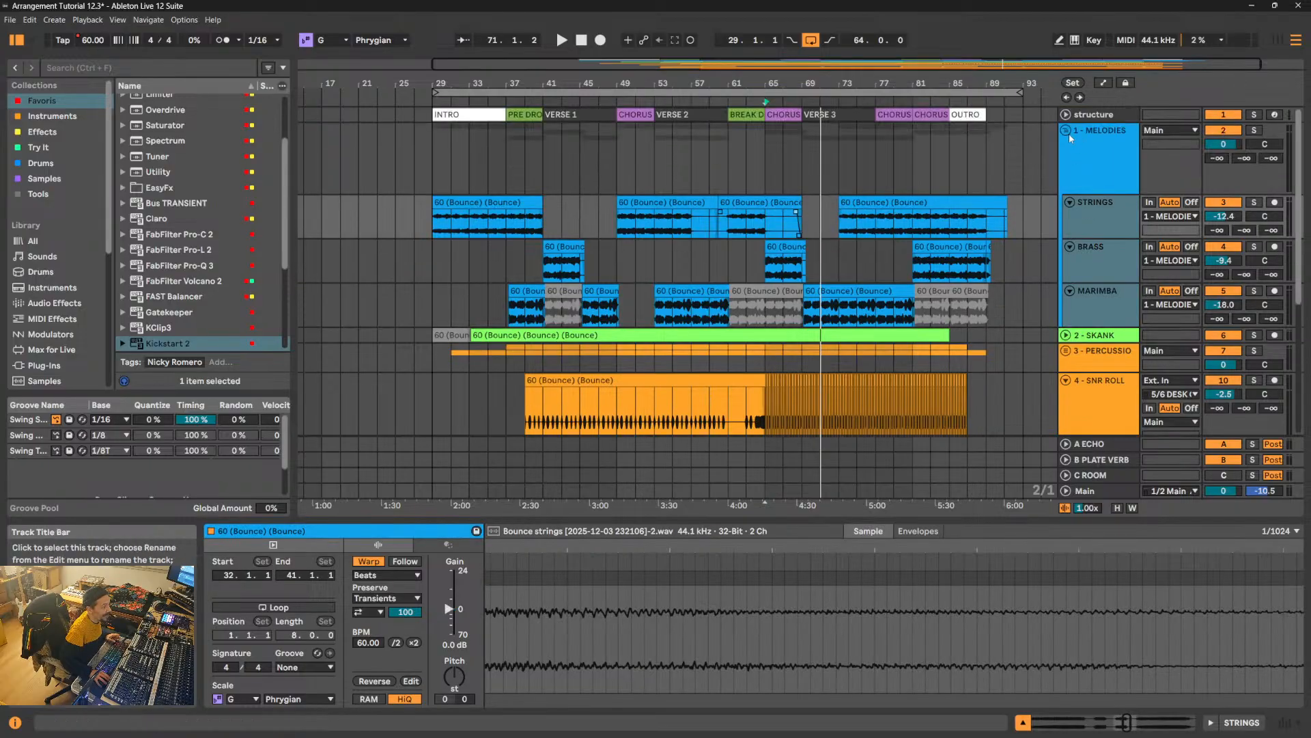
pyautogui.click(1066, 130)
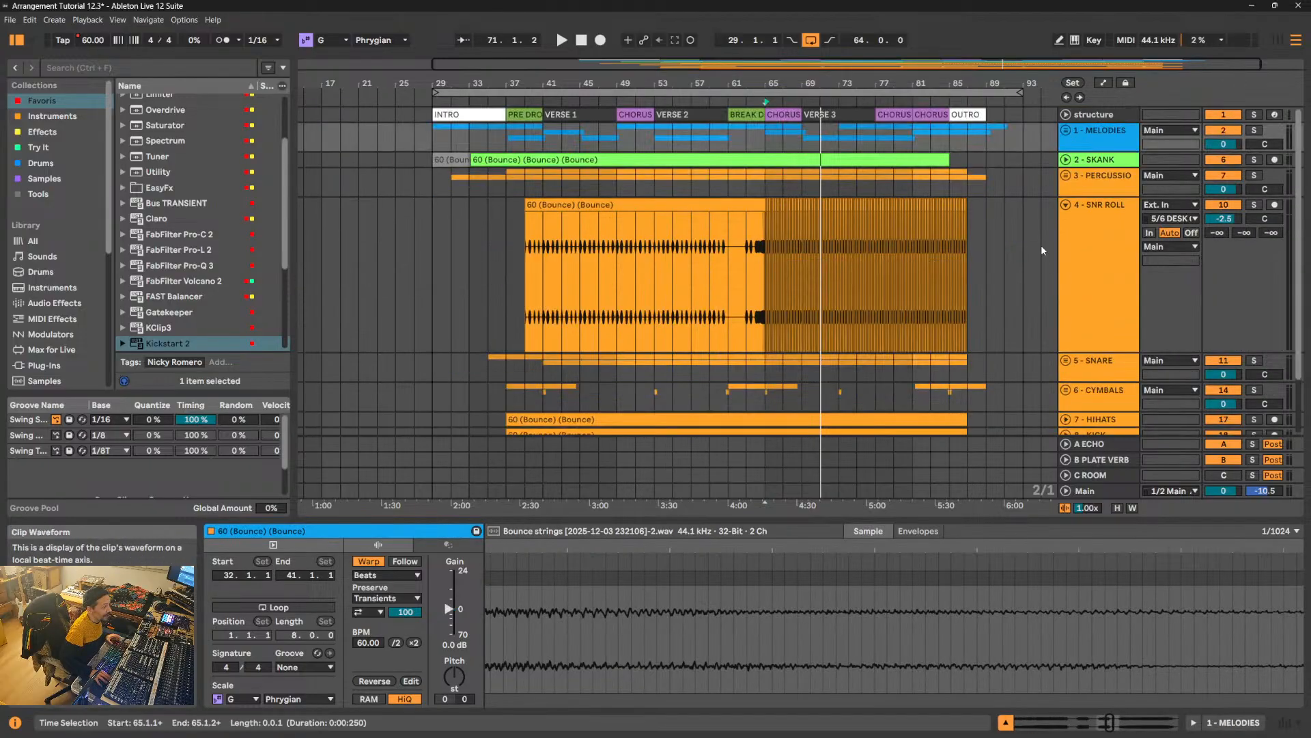
# - Solo 4 - SNR ROLL and compare its sound at bars 61, 66, 51 and 69
pyautogui.click(672, 275)
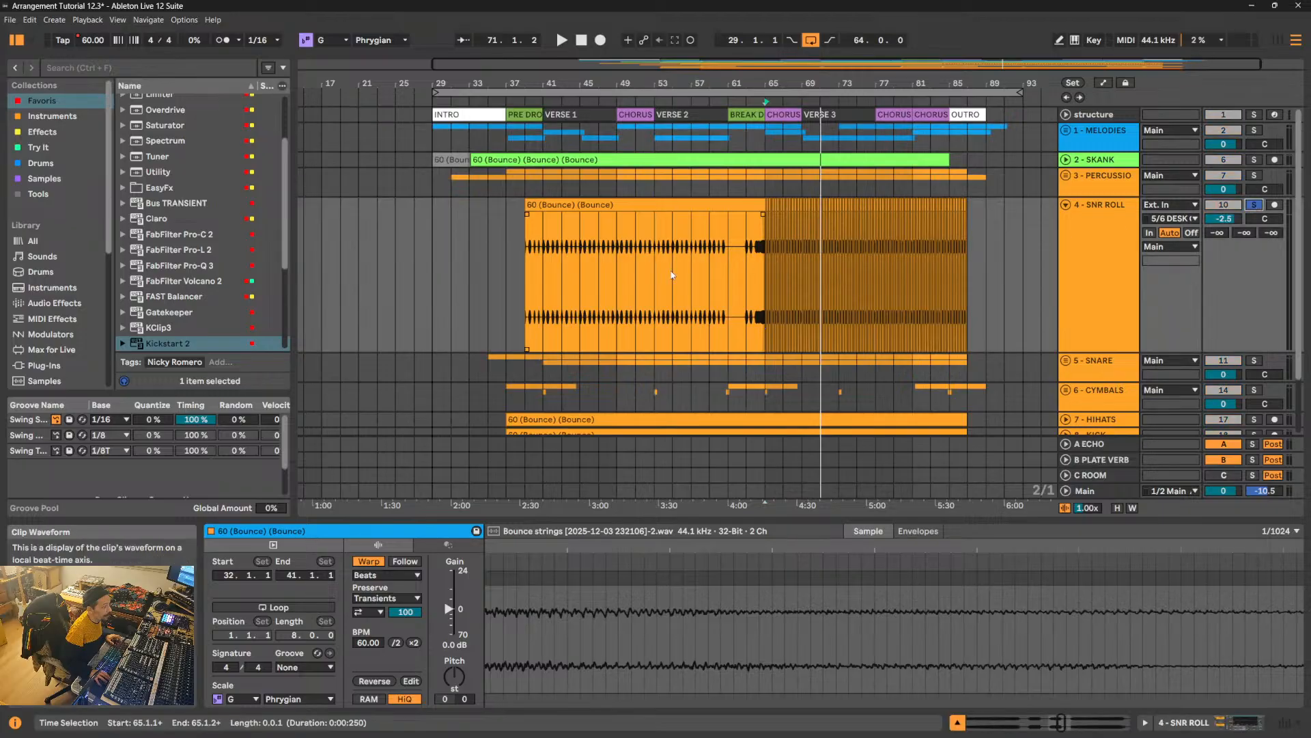
pyautogui.click(728, 265)
pyautogui.press('space')
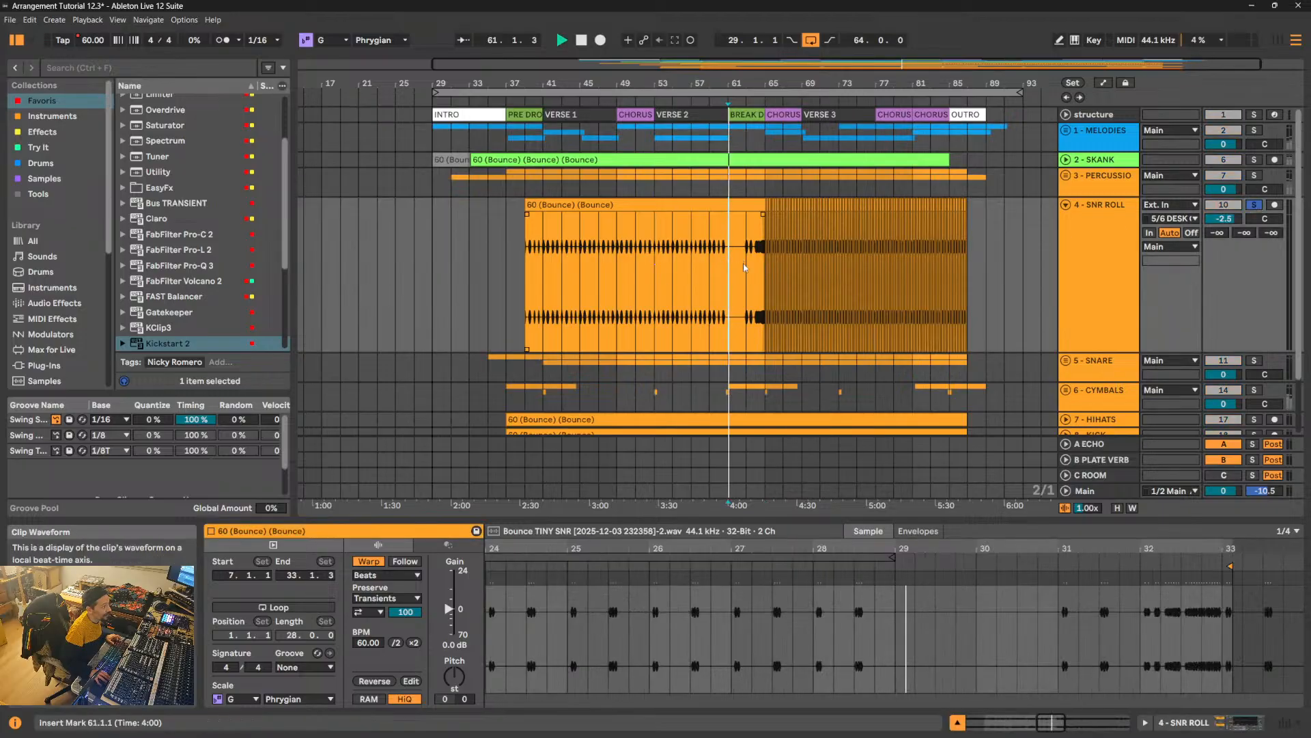
pyautogui.click(779, 268)
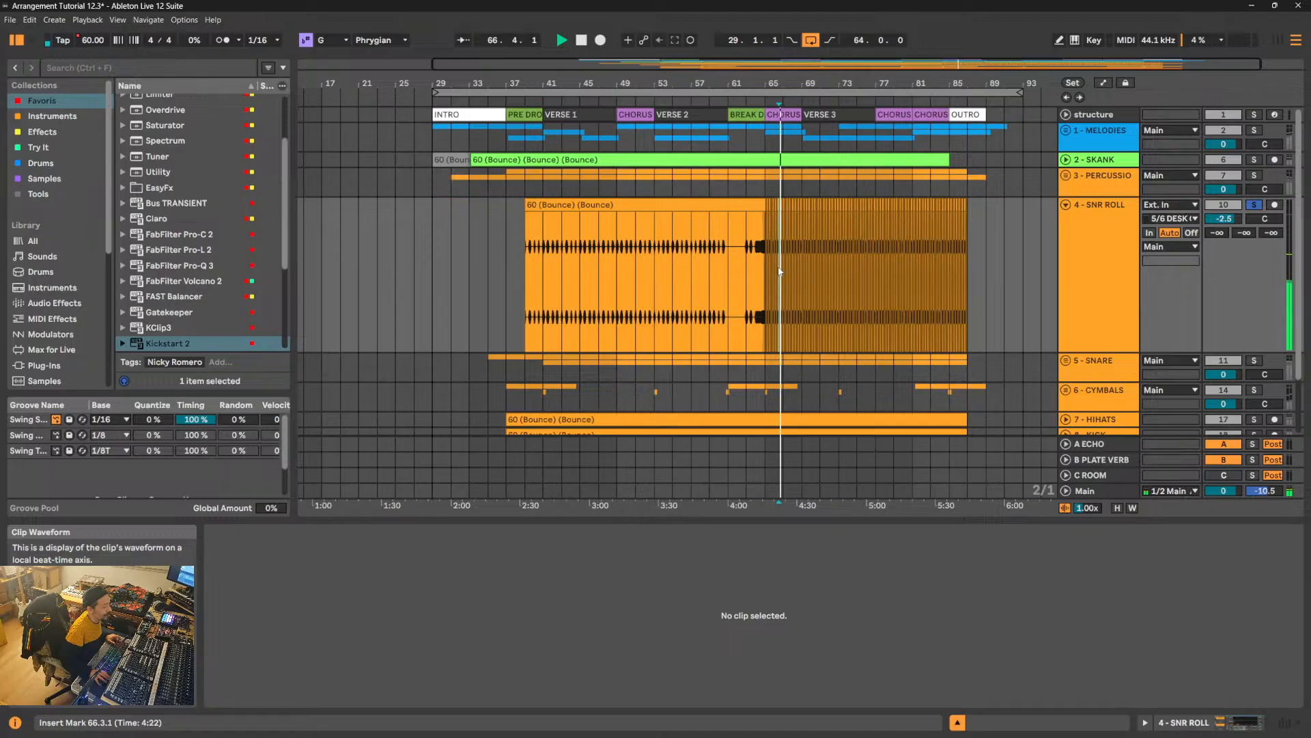
pyautogui.click(633, 265)
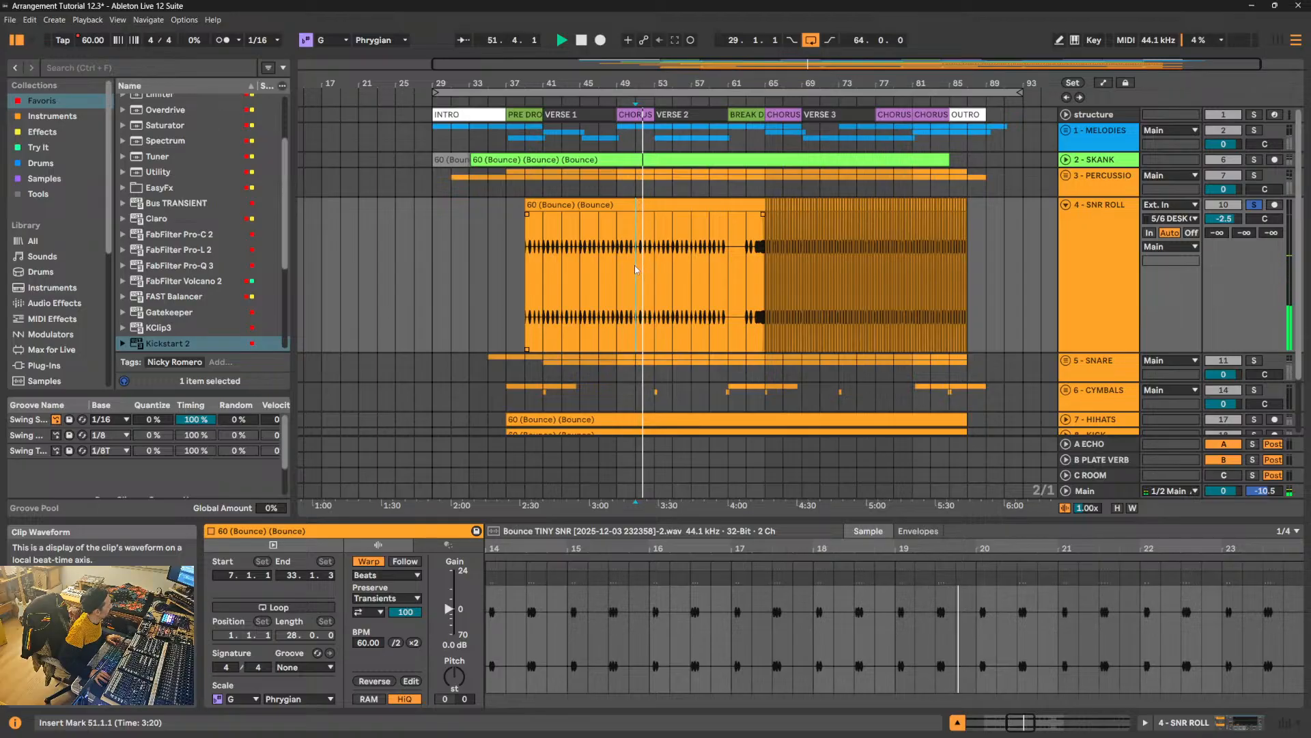
pyautogui.click(808, 274)
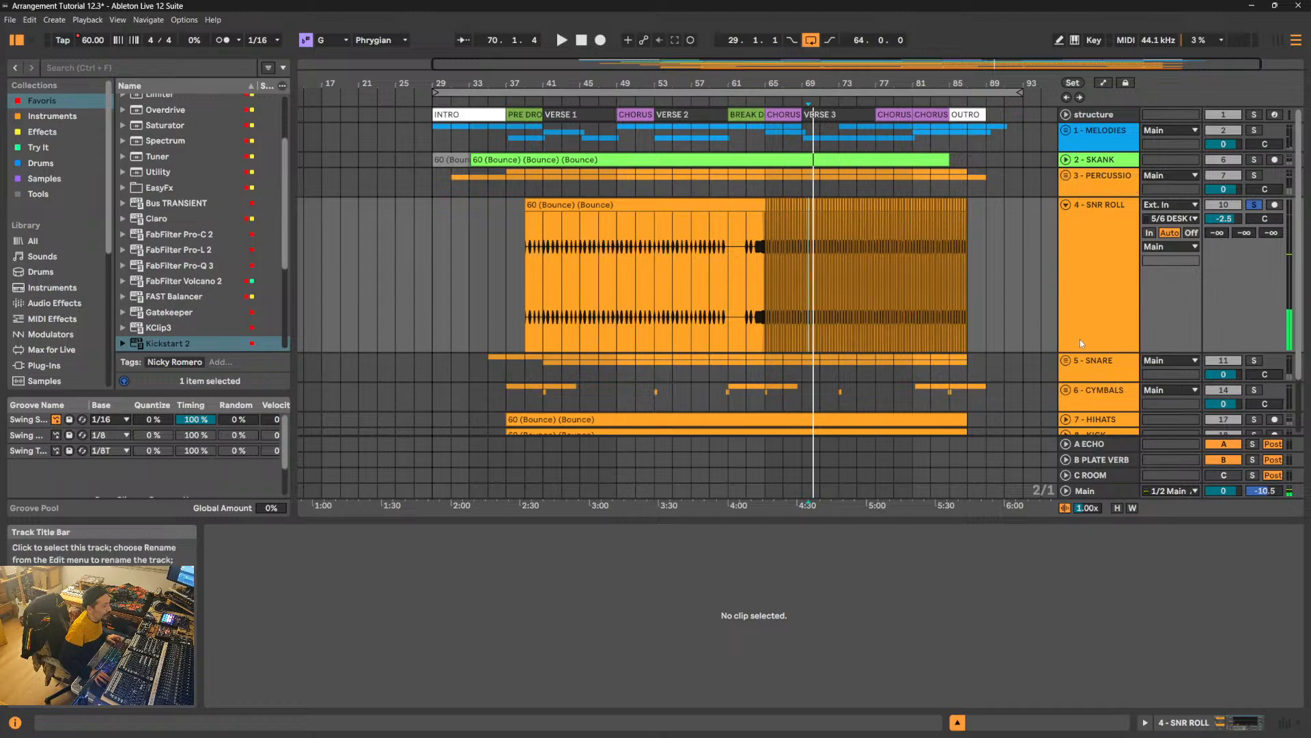
# - Reduce the height of the 4 - SNR ROLL track and take it out of solo
pyautogui.moveTo(1096, 351); pyautogui.dragTo(1096, 254)
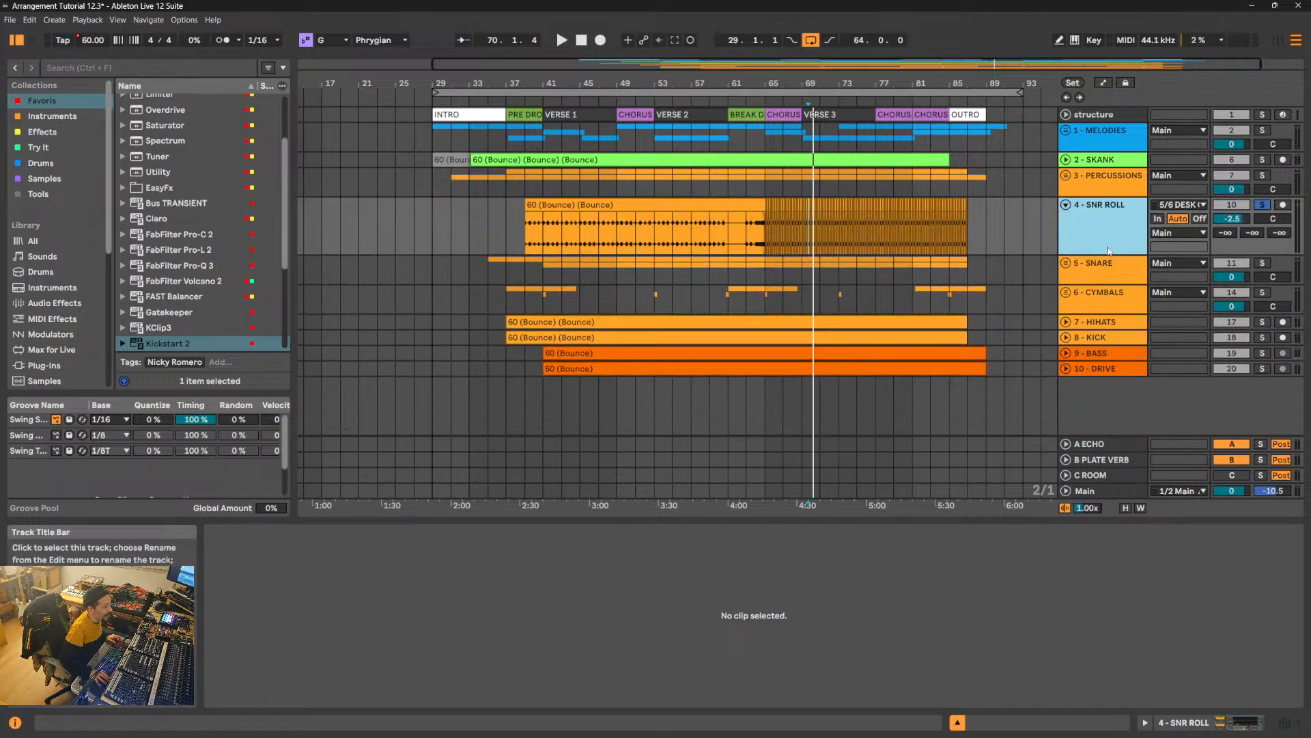
pyautogui.click(1262, 206)
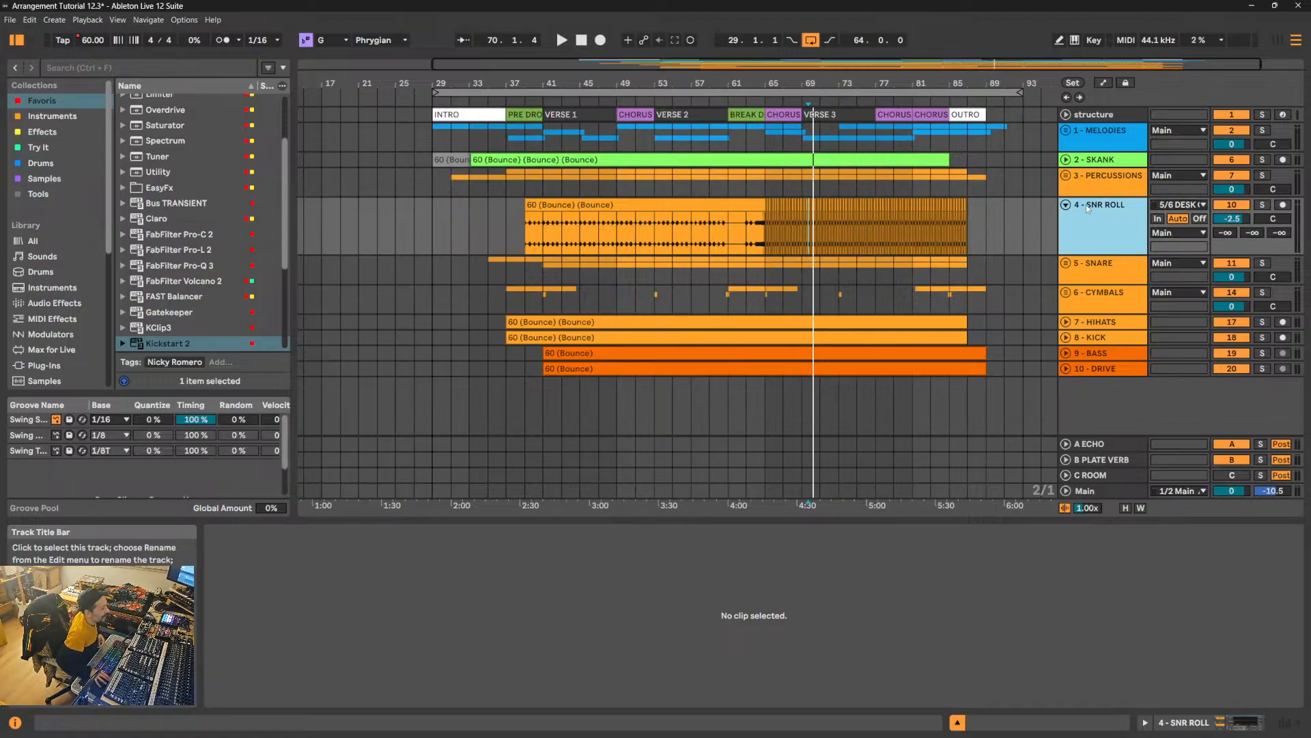
pyautogui.moveTo(1089, 255); pyautogui.dragTo(1090, 234)
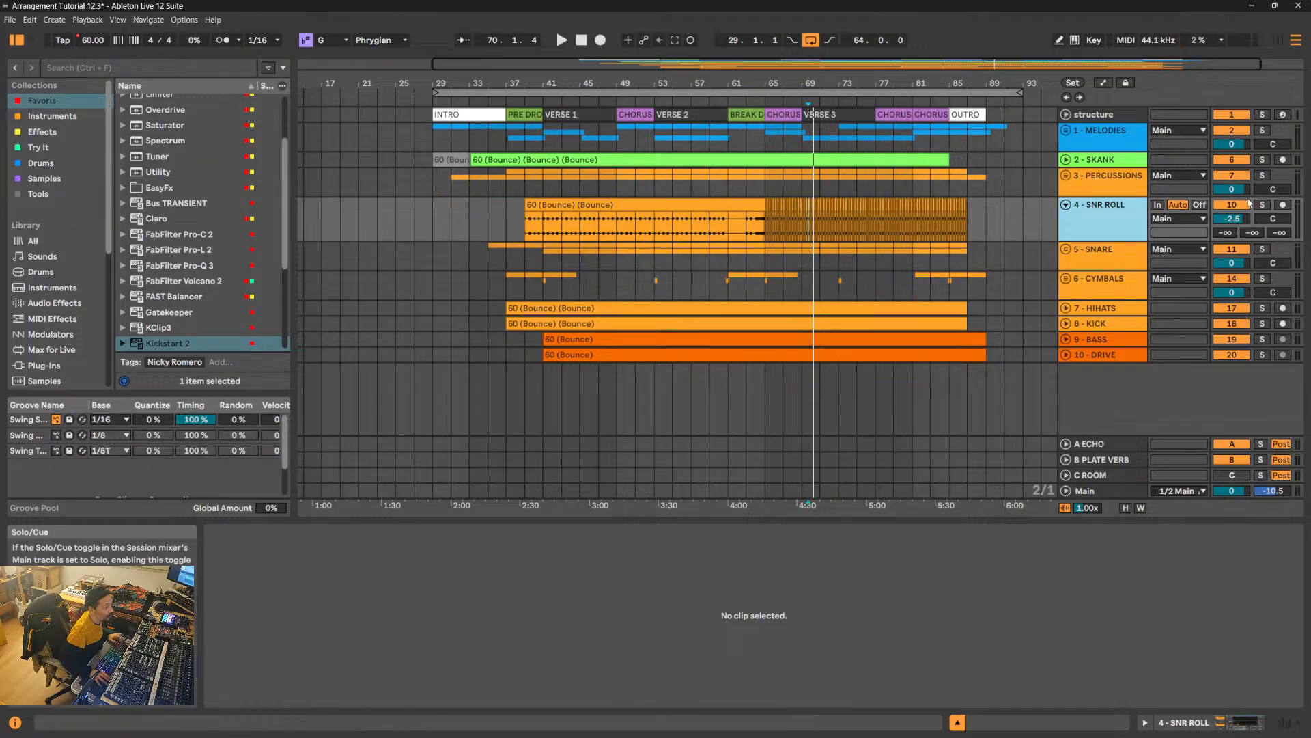
# - Listen to the transition from the break down into the chorus, starting at bar 63
pyautogui.moveTo(758, 87); pyautogui.dragTo(755, 237)
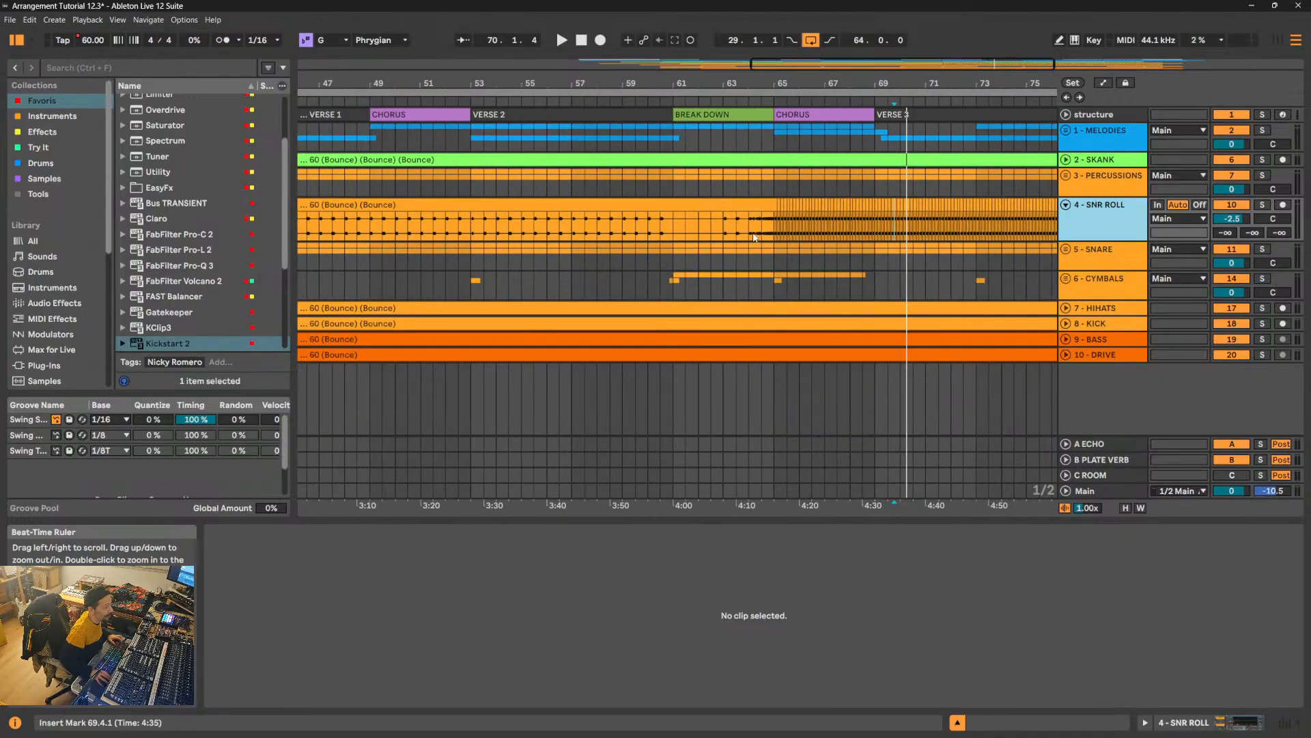
pyautogui.click(725, 226)
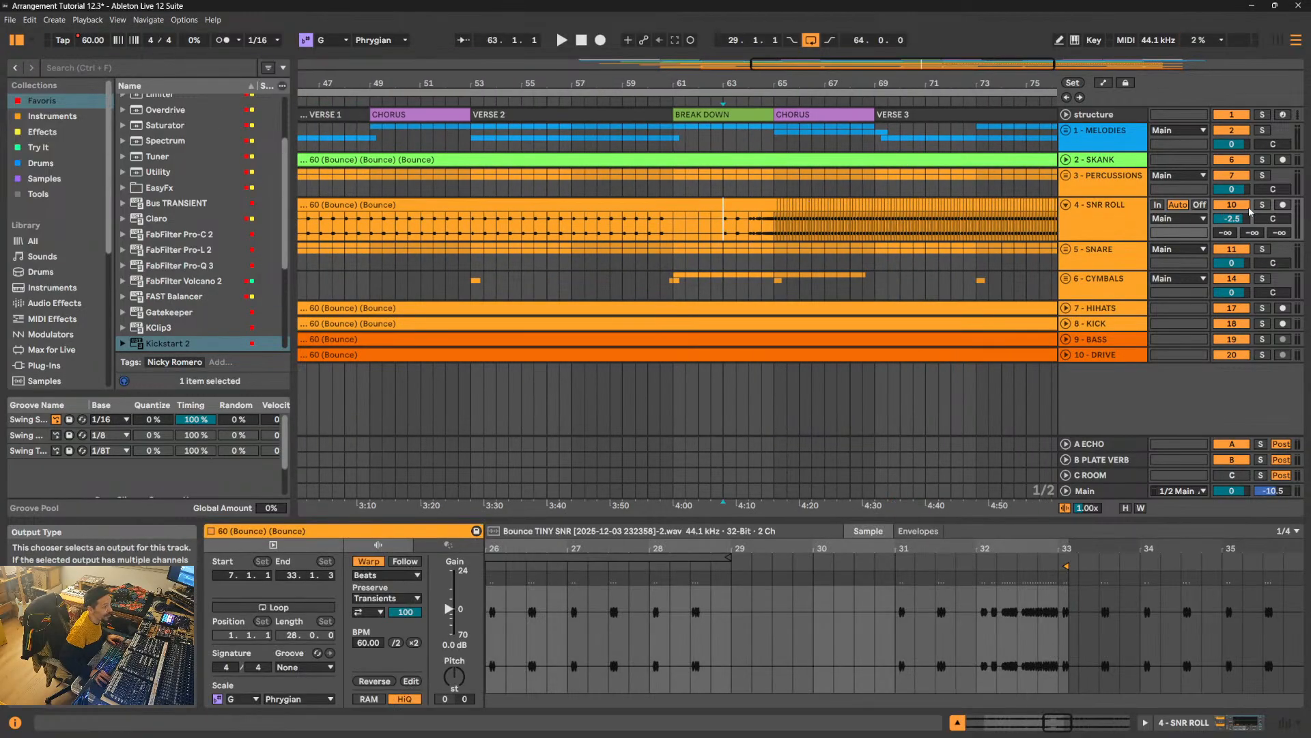
pyautogui.press('space')
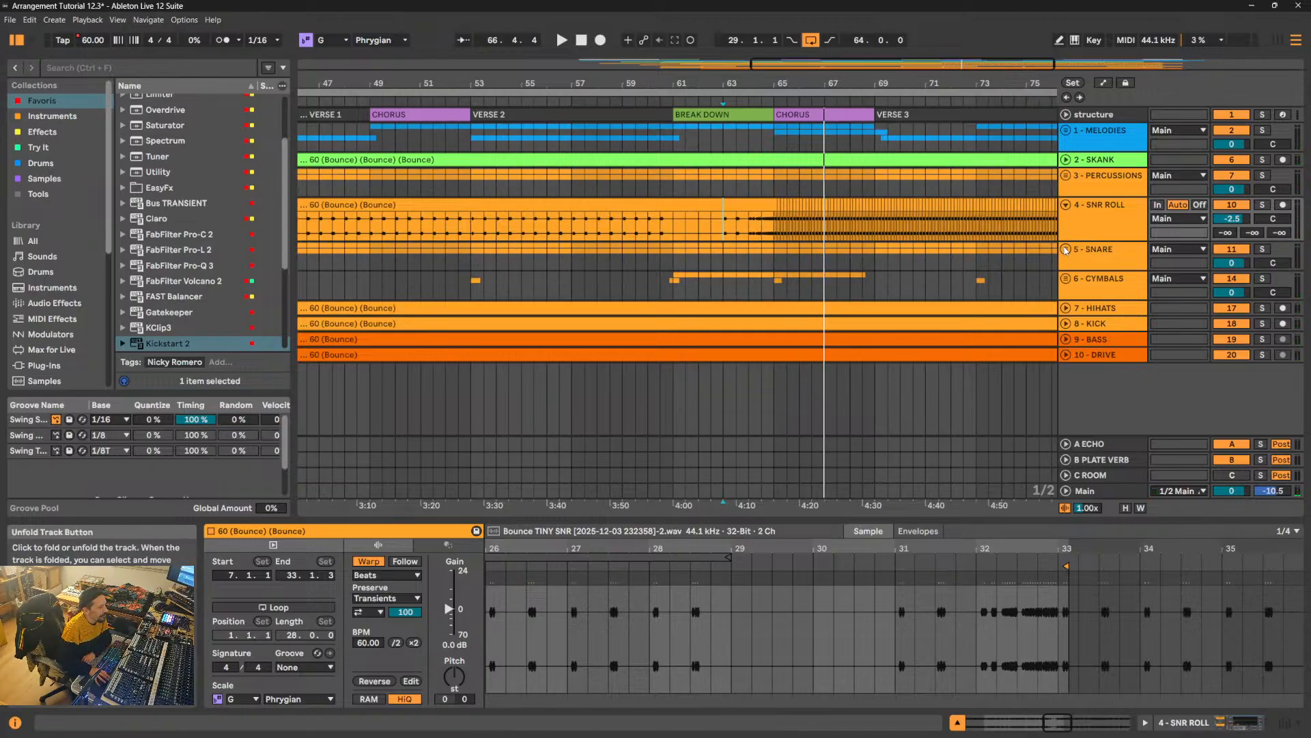
# - Examine the ShaperBox 3 volume curve triggered by the kick on 9 - BASS, and compare the 8 - KICK and 10 - DRIVE device chains
pyautogui.click(1086, 339)
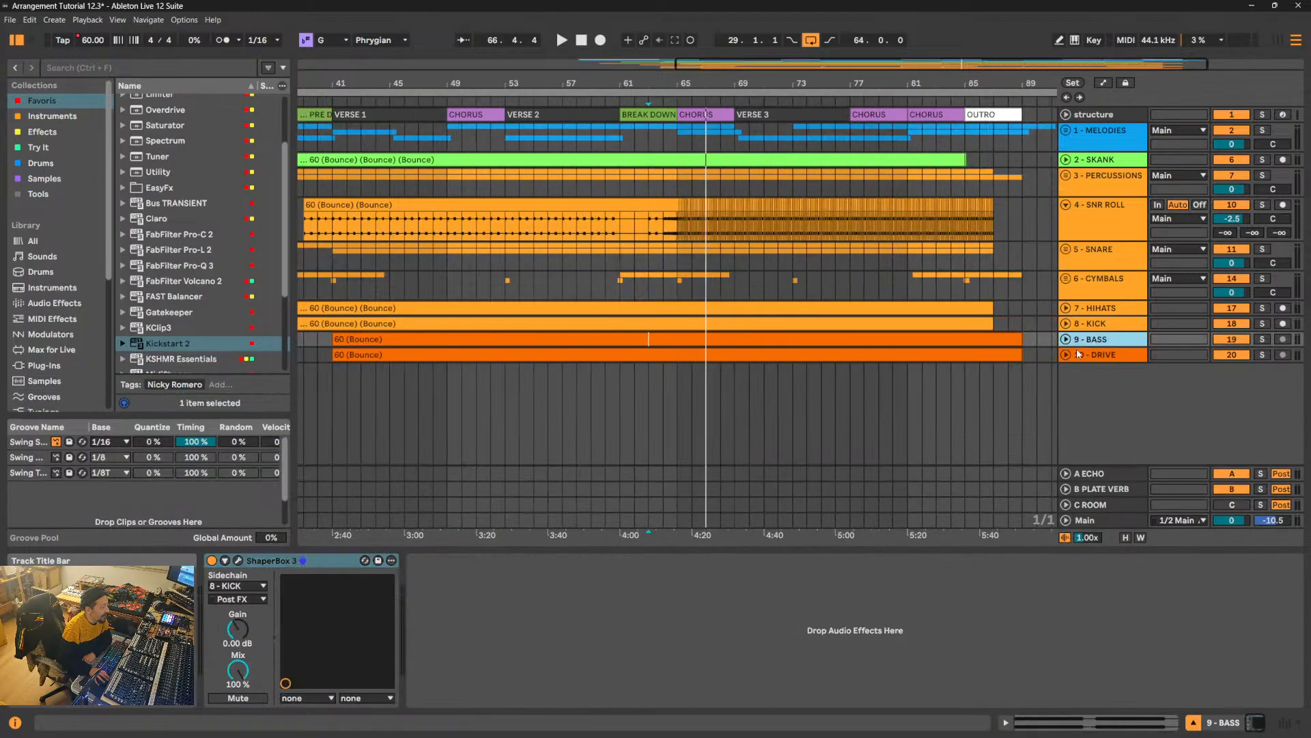
pyautogui.click(238, 560)
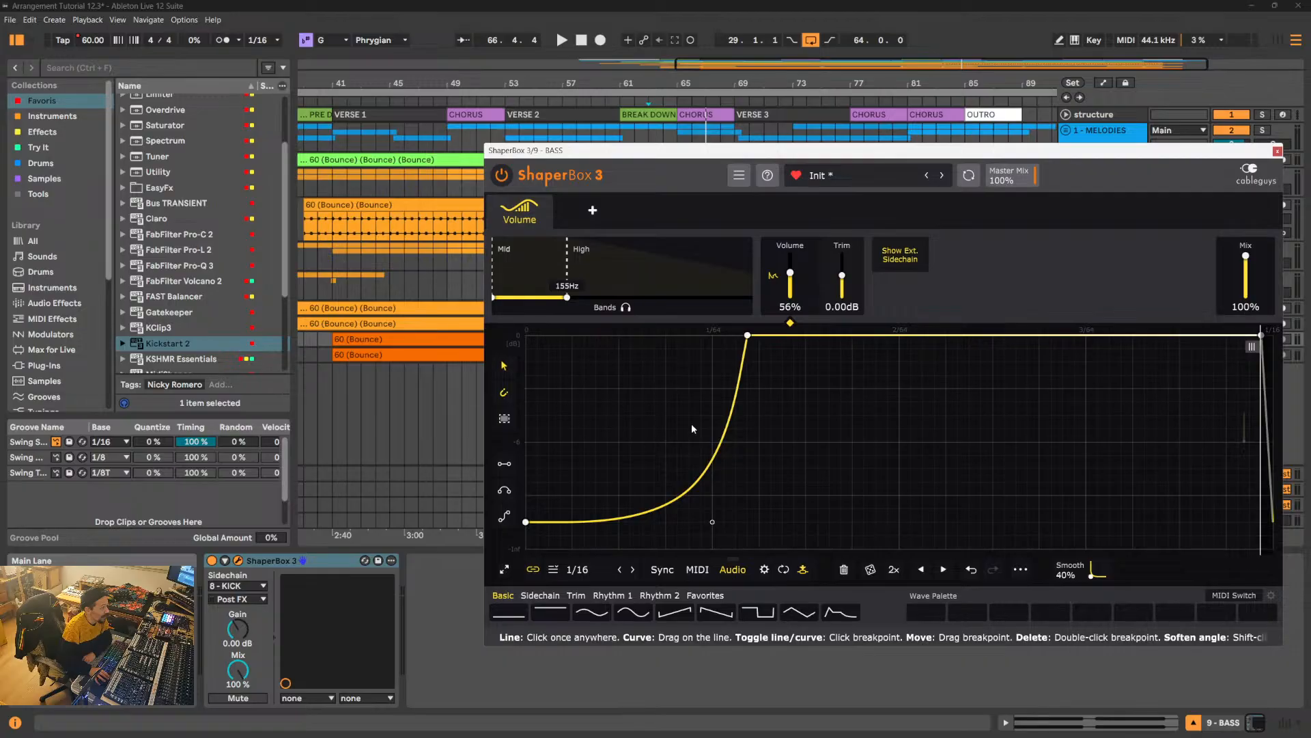
pyautogui.click(1278, 151)
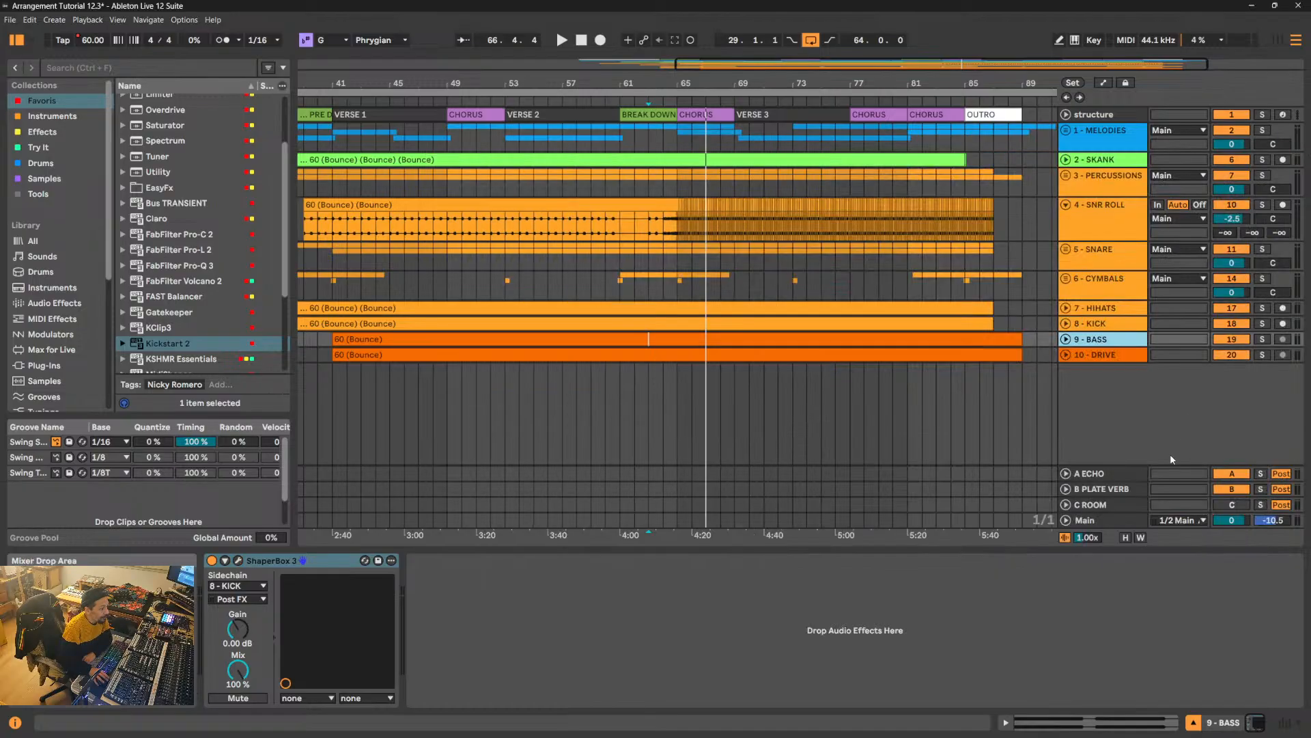
pyautogui.click(1120, 355)
pyautogui.click(1113, 341)
pyautogui.click(1120, 325)
pyautogui.click(1100, 354)
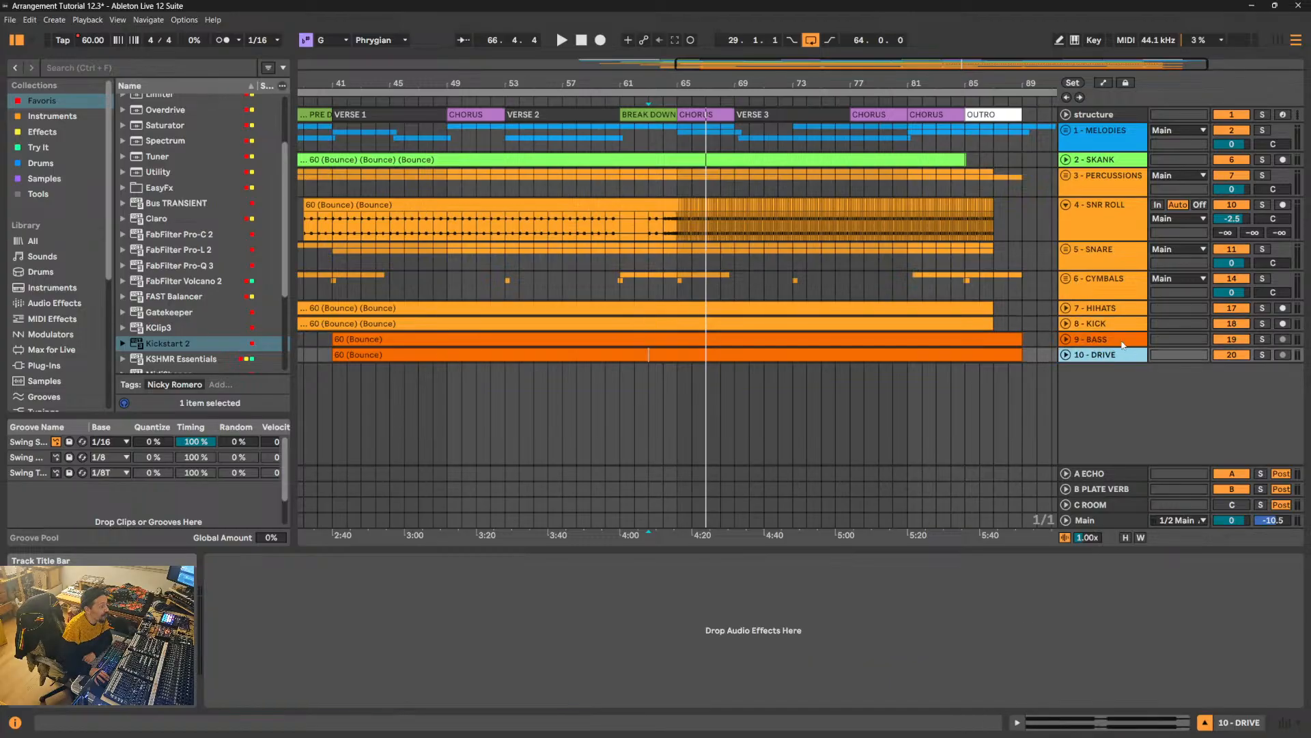
pyautogui.click(1124, 341)
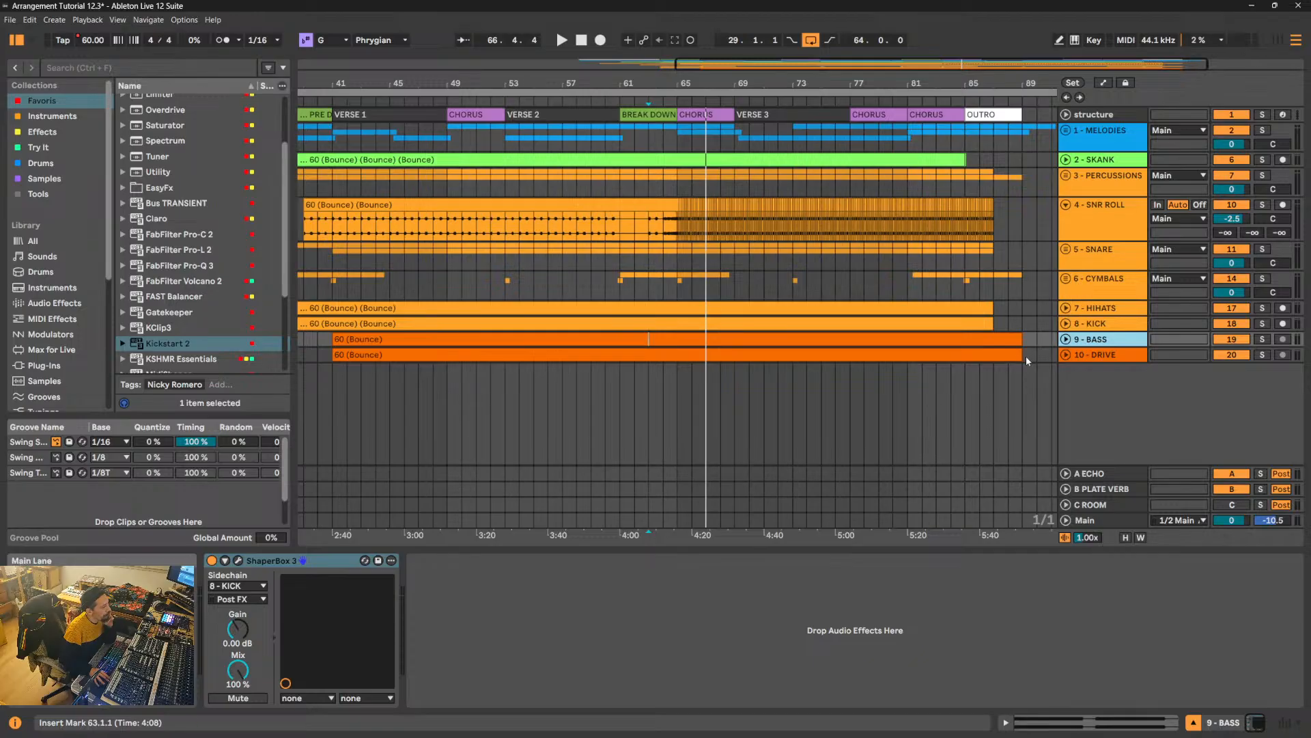
# - Play briefly from bar 63 and fold the 4 - SNR ROLL track
pyautogui.press('space')
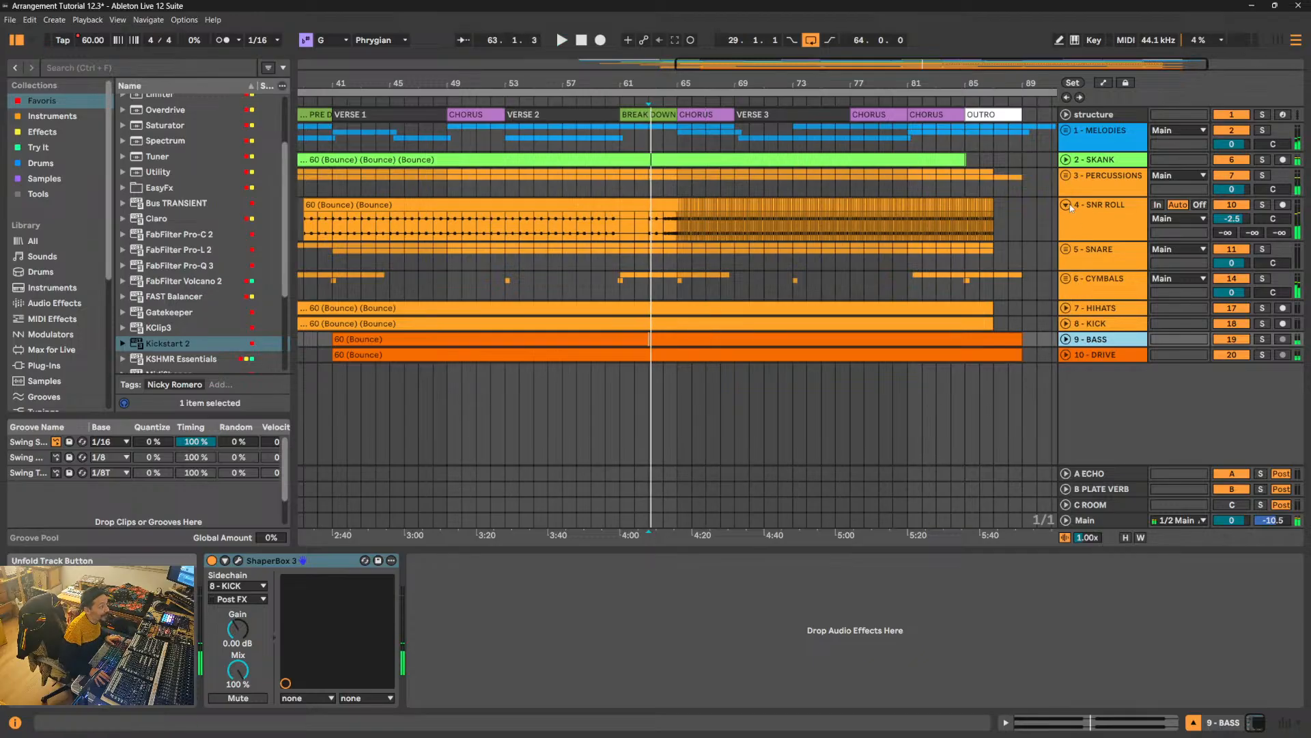
pyautogui.click(1066, 205)
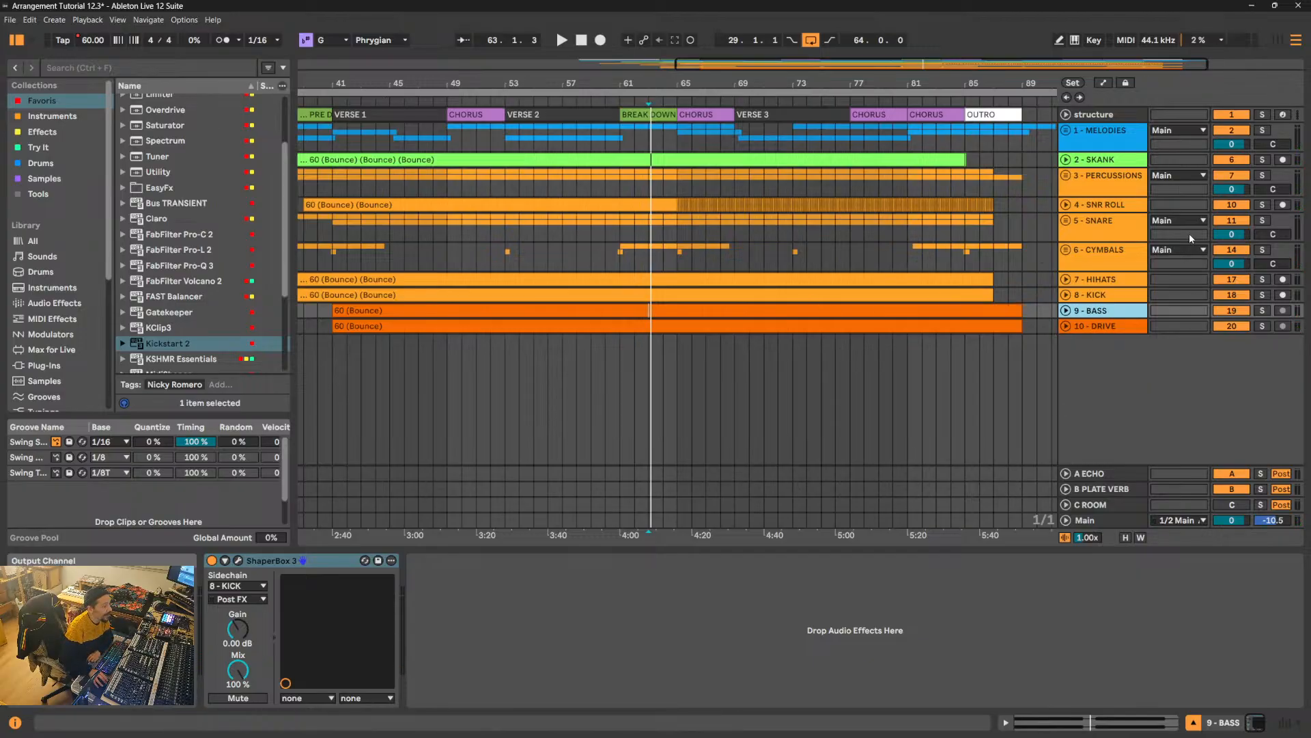
# - Review the device chains of the tracks from 1 - MELODIES down to 10 - DRIVE and back up to 2 - SKANK
pyautogui.click(1091, 144)
pyautogui.click(1106, 160)
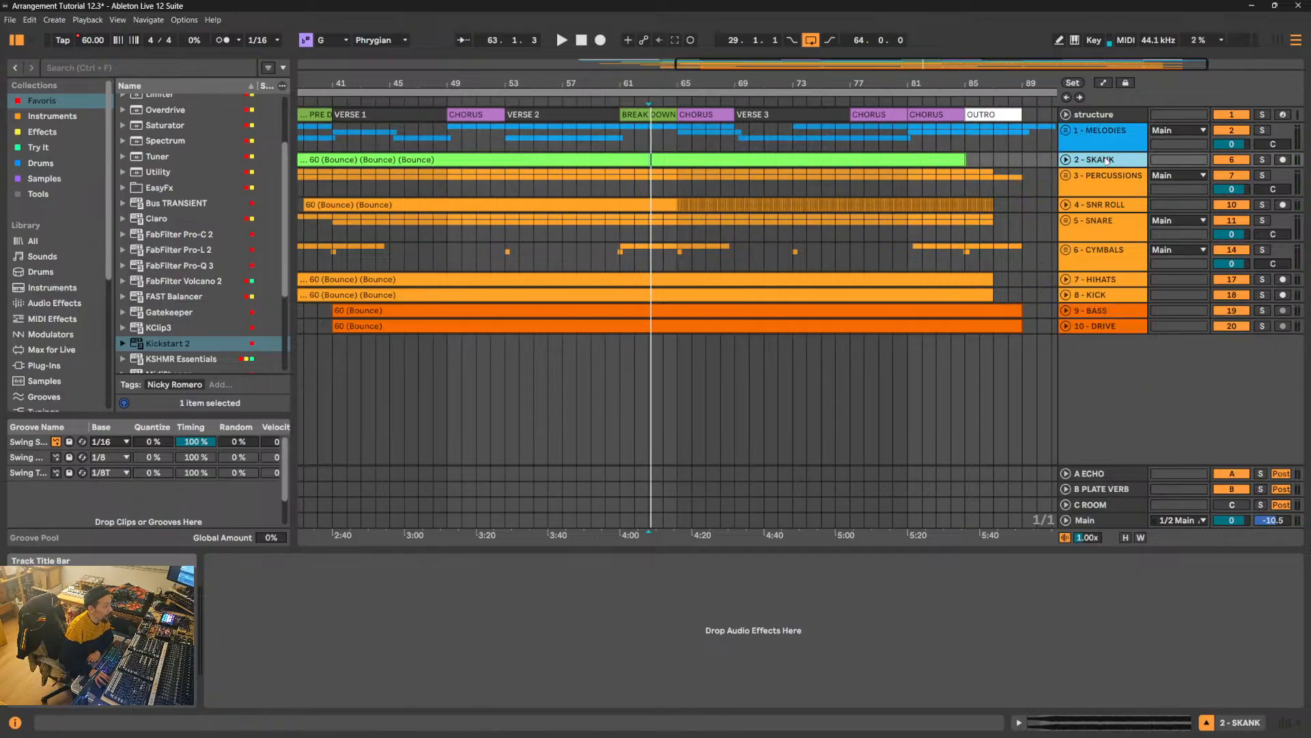
pyautogui.click(1108, 181)
pyautogui.click(1119, 209)
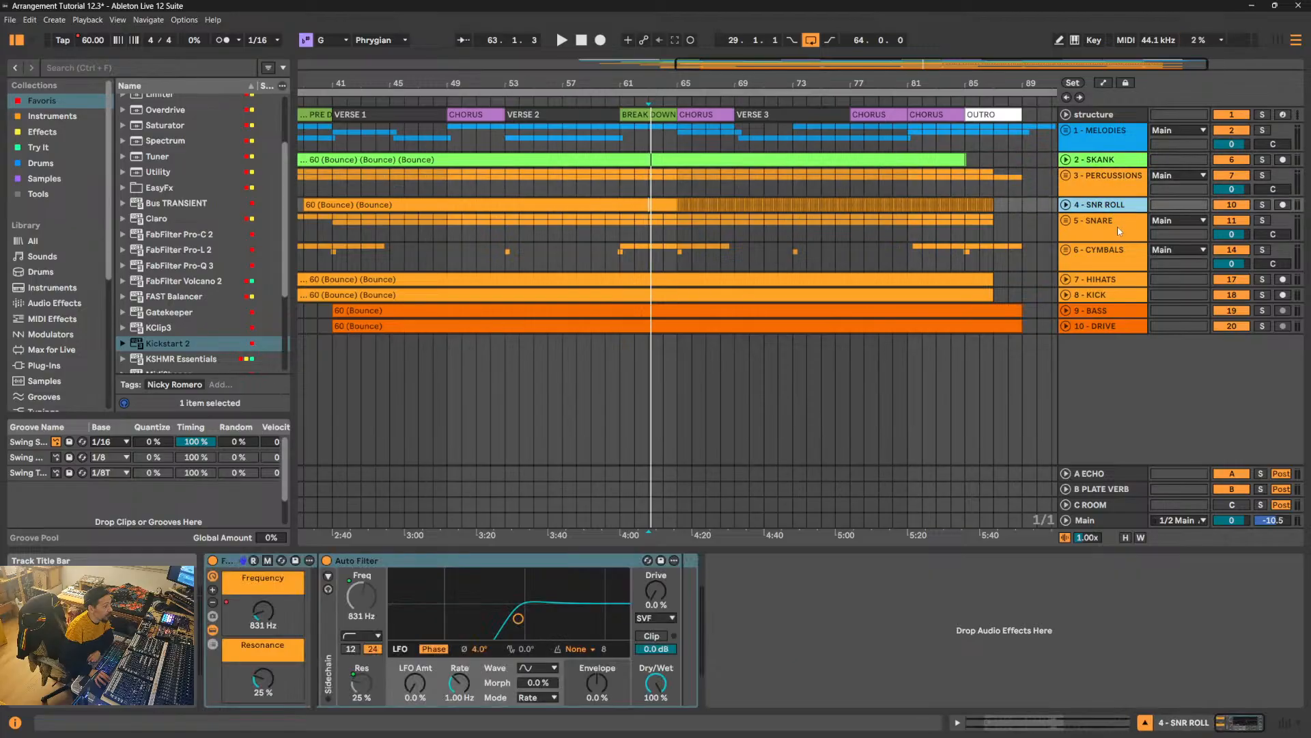
pyautogui.click(1120, 229)
pyautogui.click(1114, 258)
pyautogui.click(1111, 325)
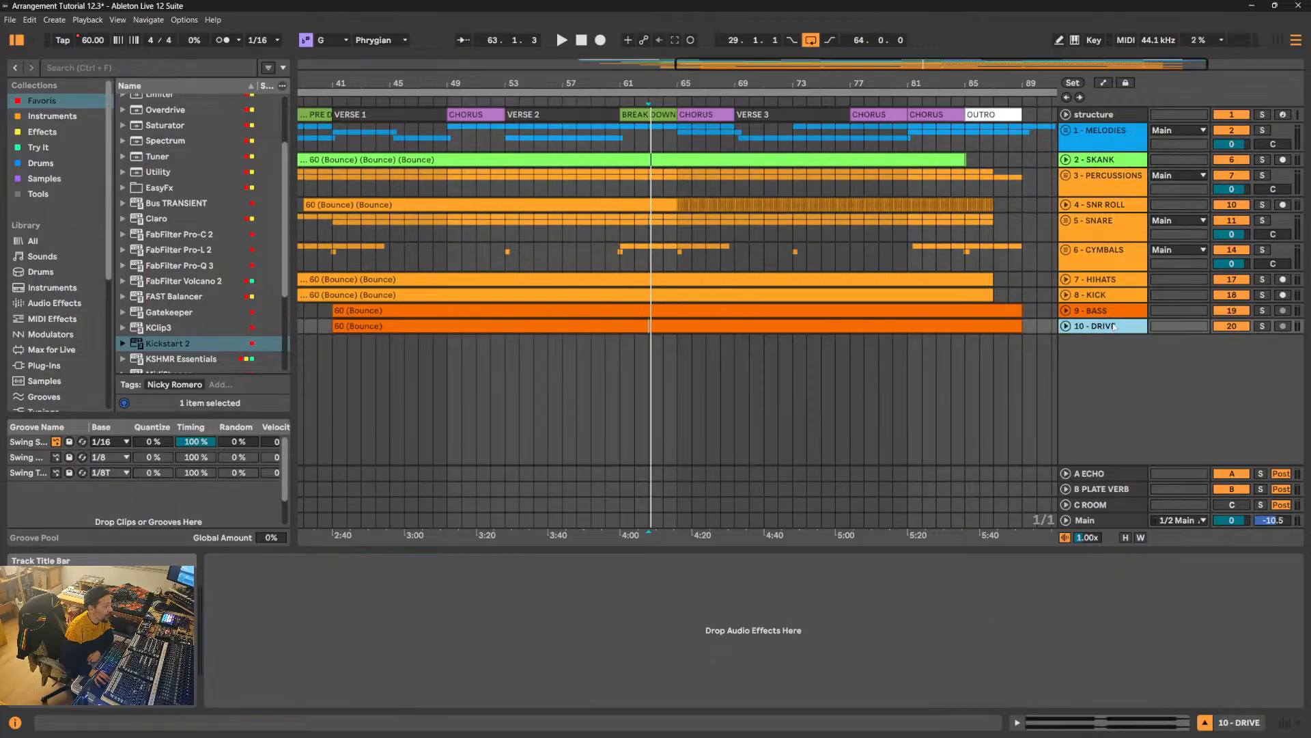
pyautogui.click(1113, 313)
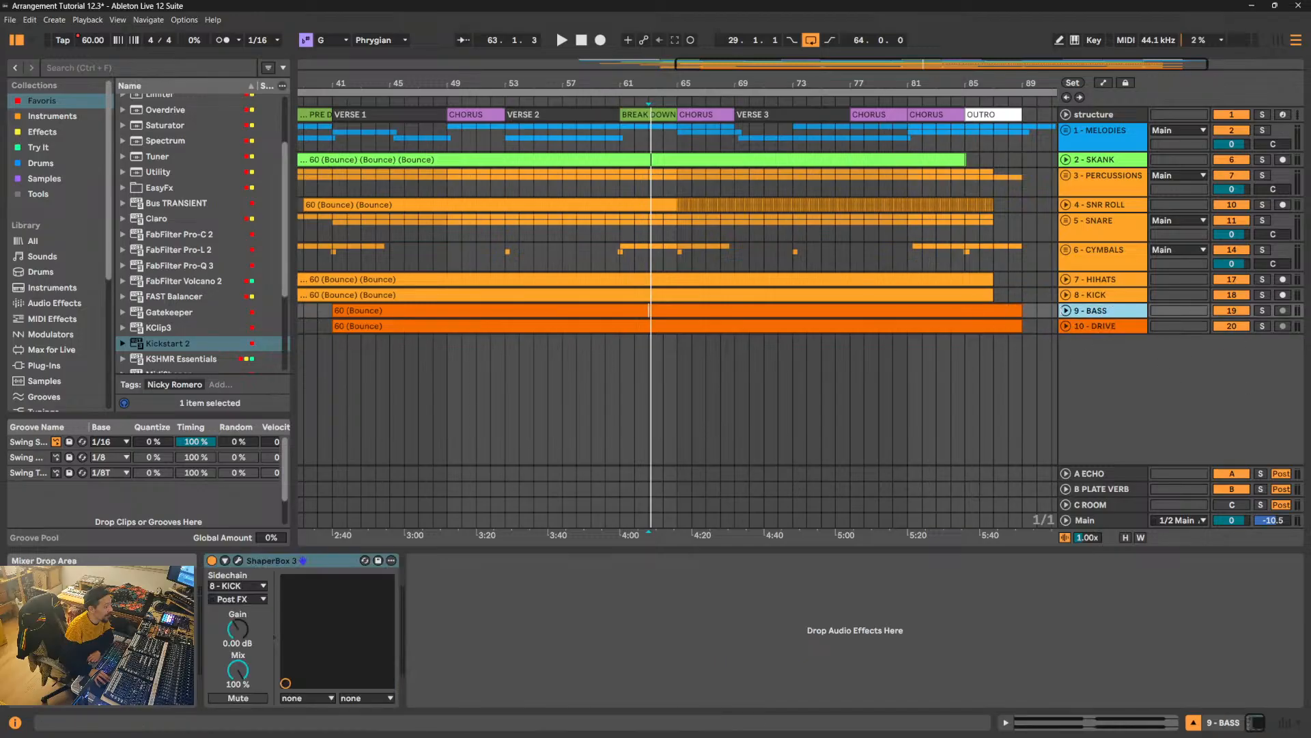
pyautogui.click(1130, 295)
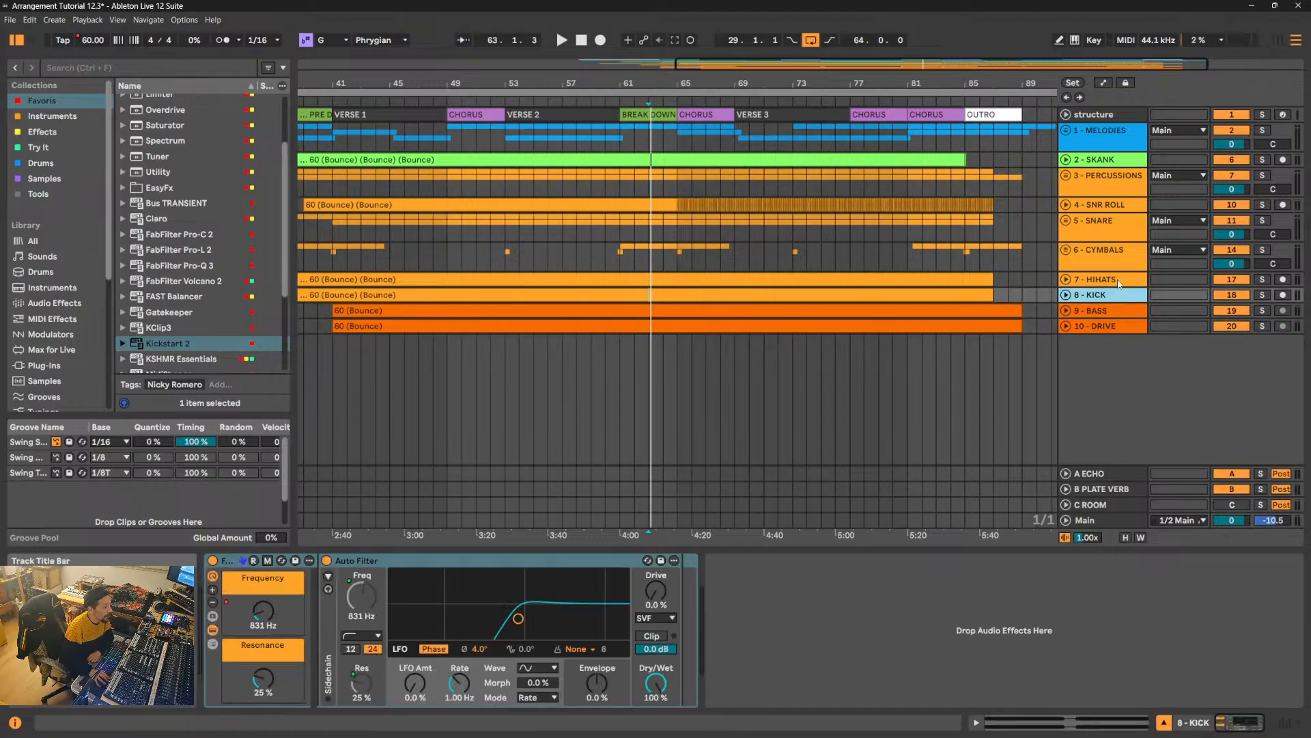
pyautogui.click(1127, 280)
pyautogui.click(1125, 249)
pyautogui.click(1117, 224)
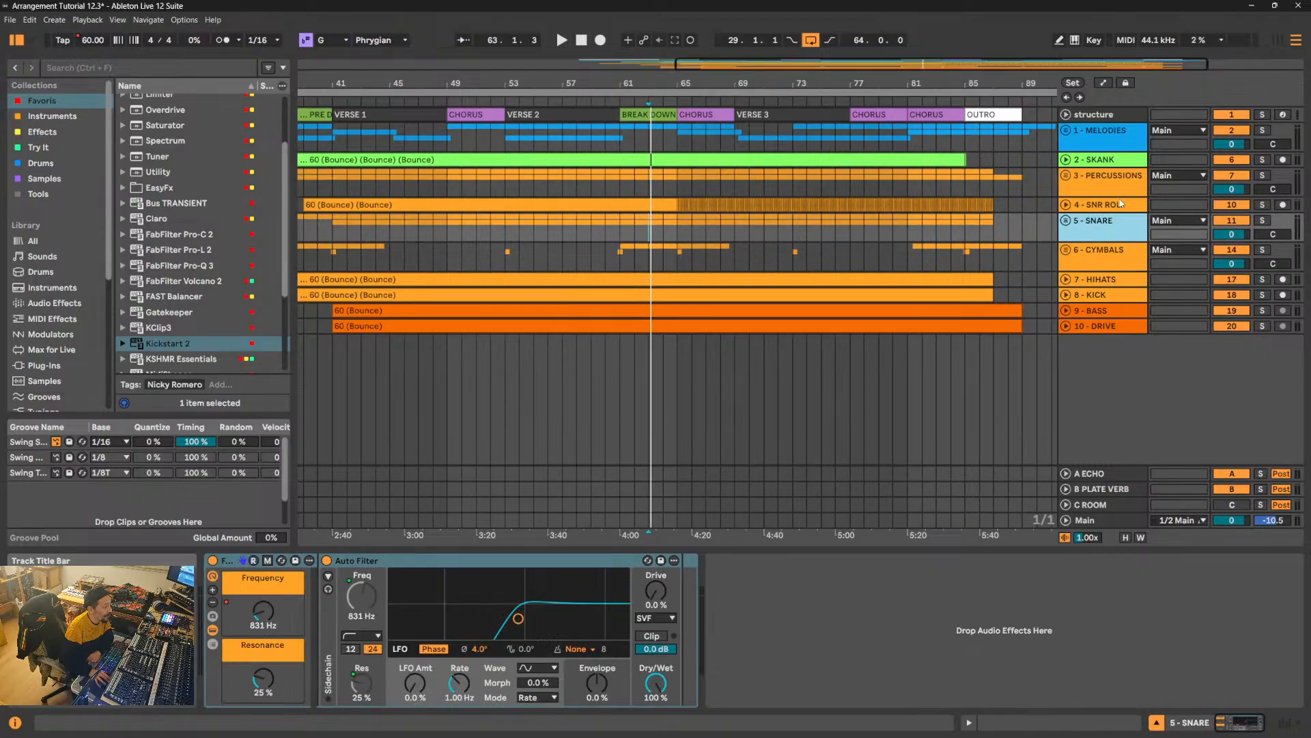
pyautogui.click(1121, 206)
pyautogui.click(1127, 192)
pyautogui.click(1126, 158)
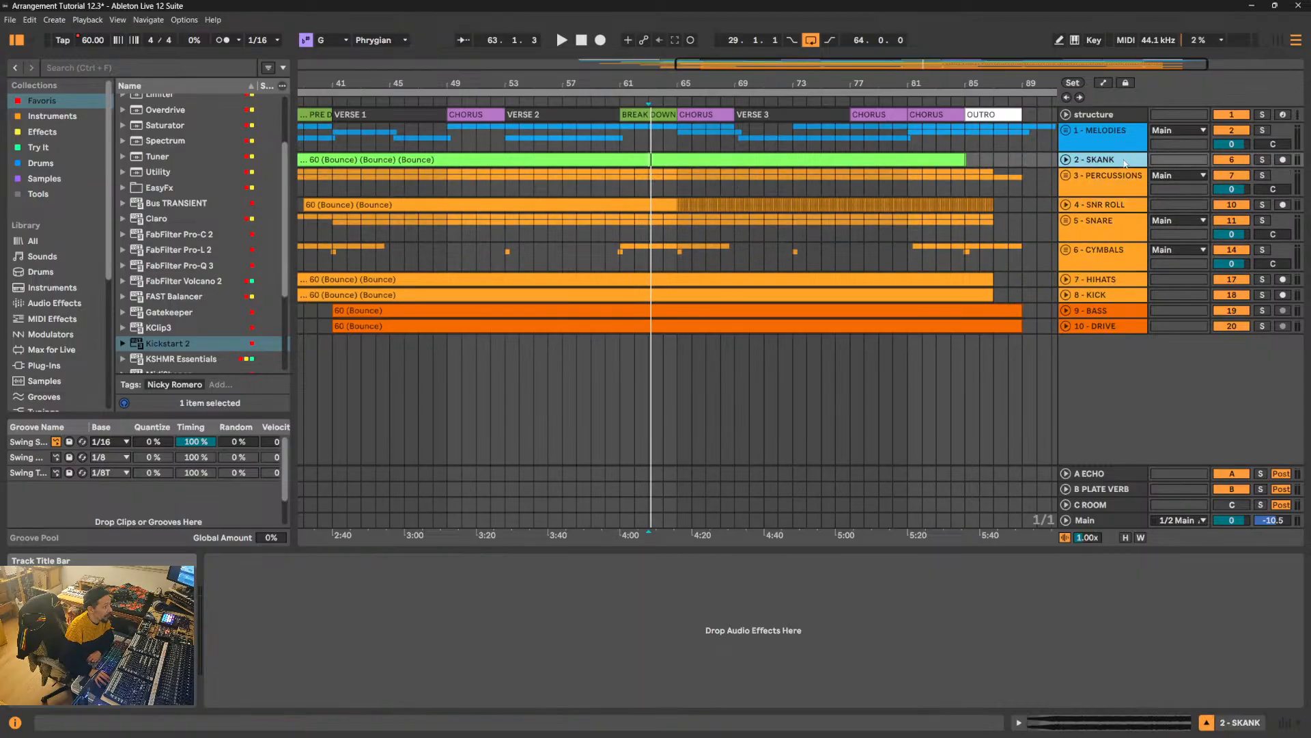
# - Expand the 1 - MELODIES group, fold its STRINGS, BRASS and MARIMBA tracks, and reduce the group track's height
pyautogui.press('u')
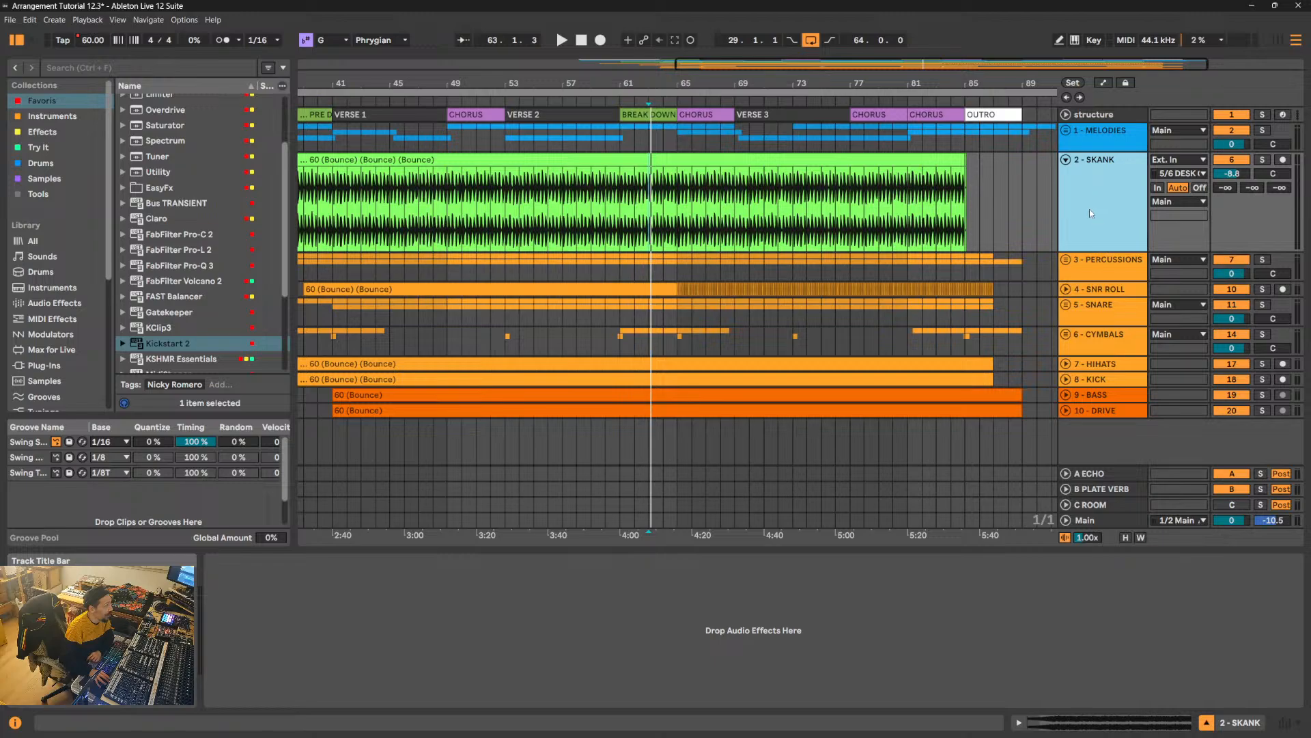
pyautogui.click(1065, 160)
pyautogui.click(1066, 130)
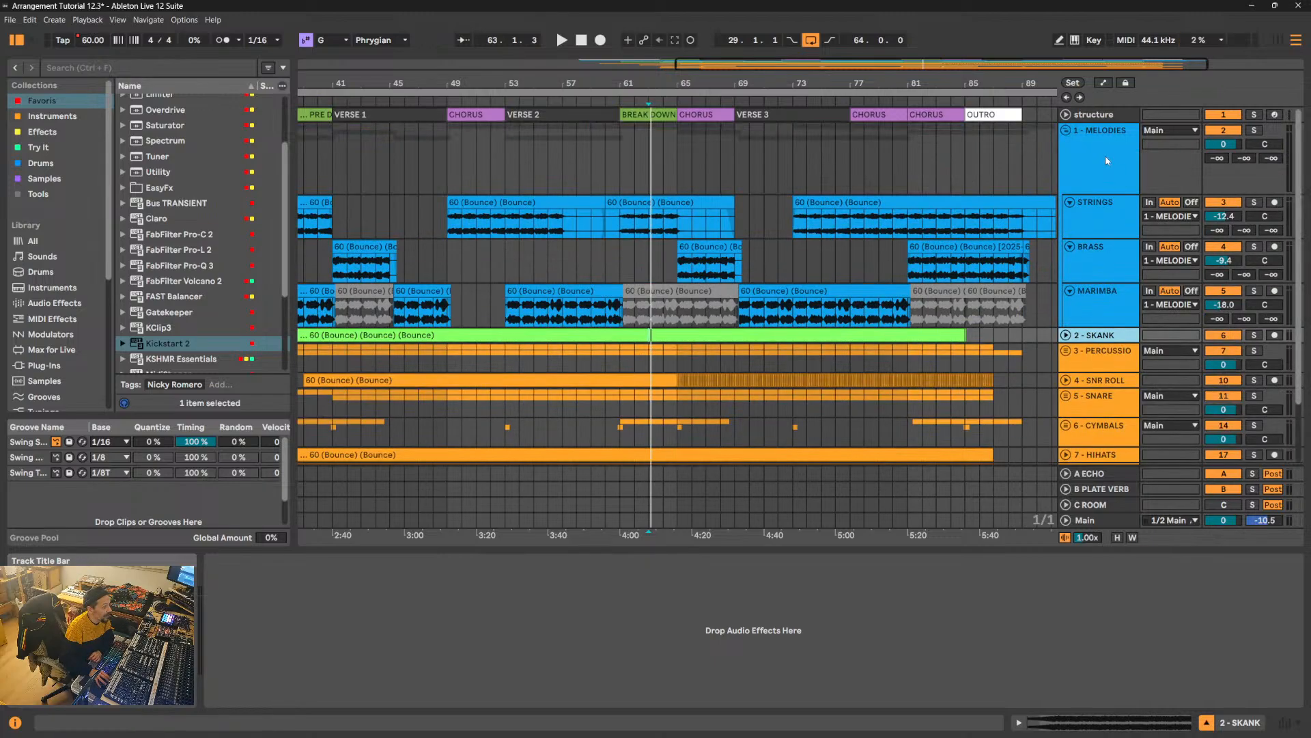
pyautogui.click(1105, 157)
pyautogui.click(1070, 204)
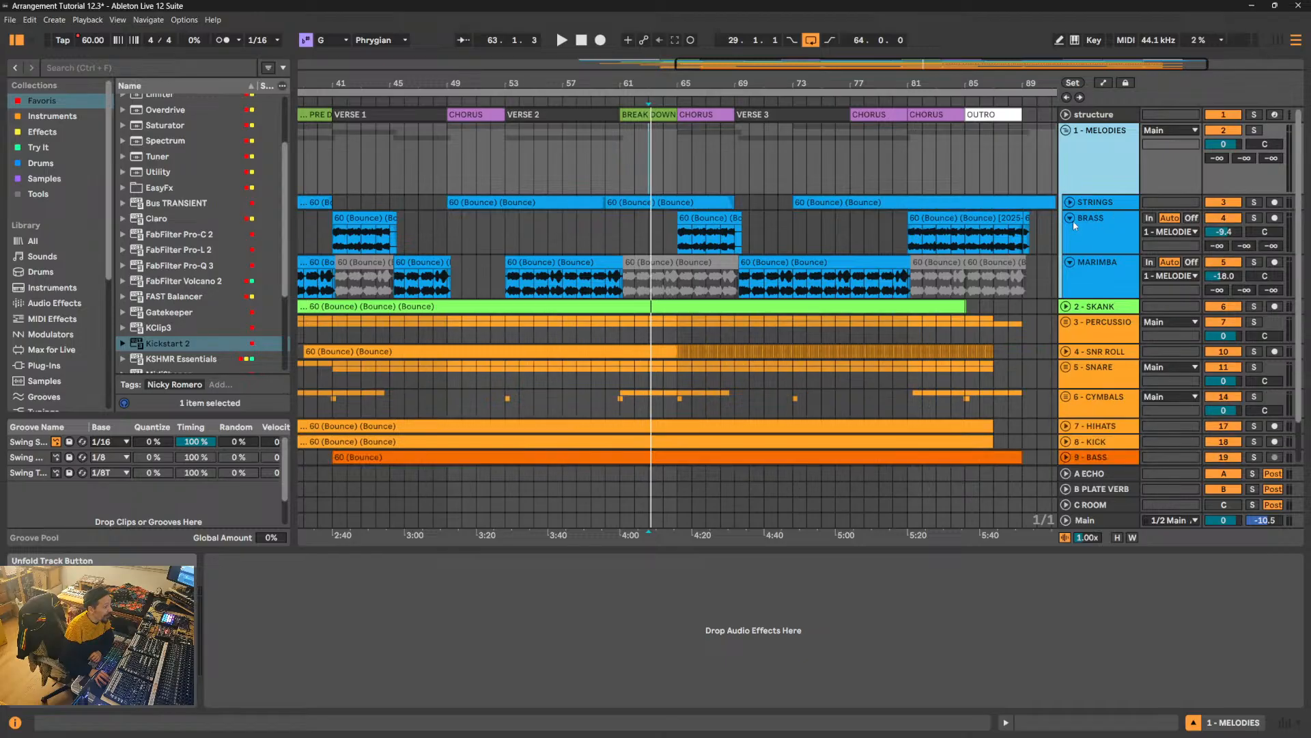
pyautogui.click(1071, 218)
pyautogui.click(1070, 233)
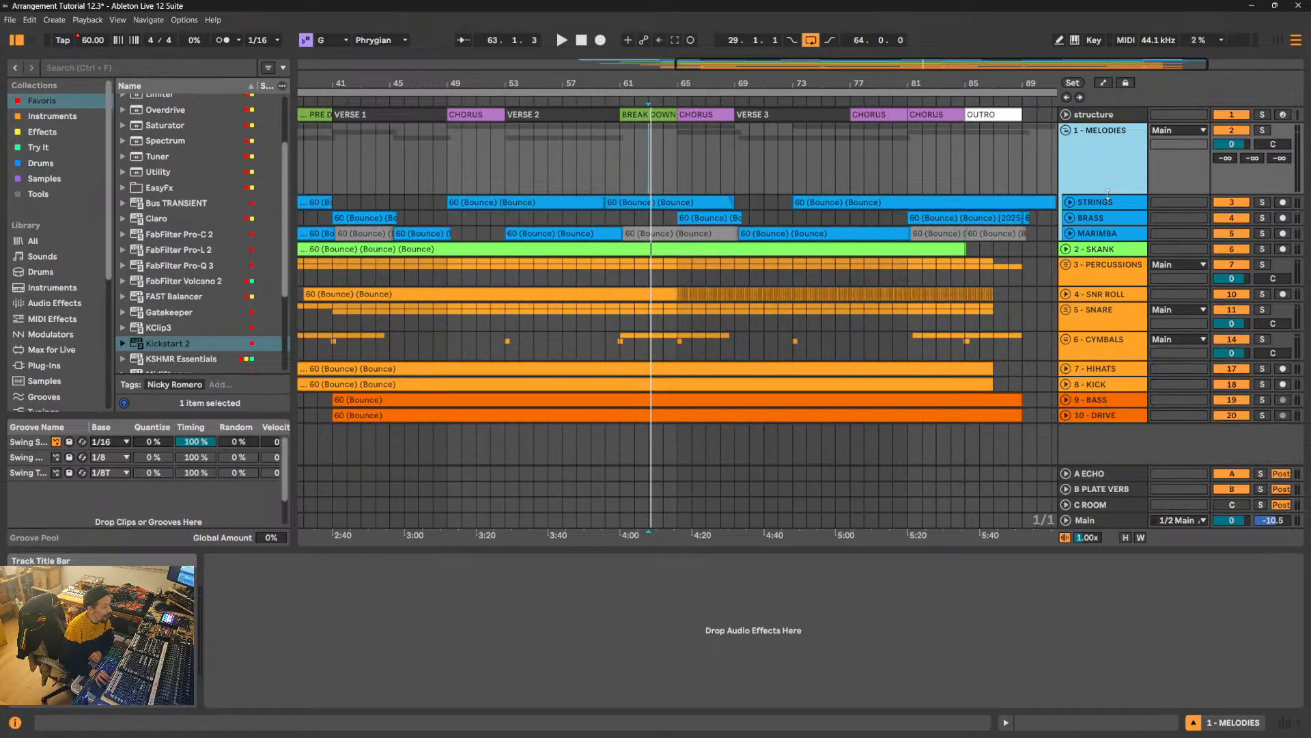
pyautogui.moveTo(1111, 194); pyautogui.dragTo(1111, 164)
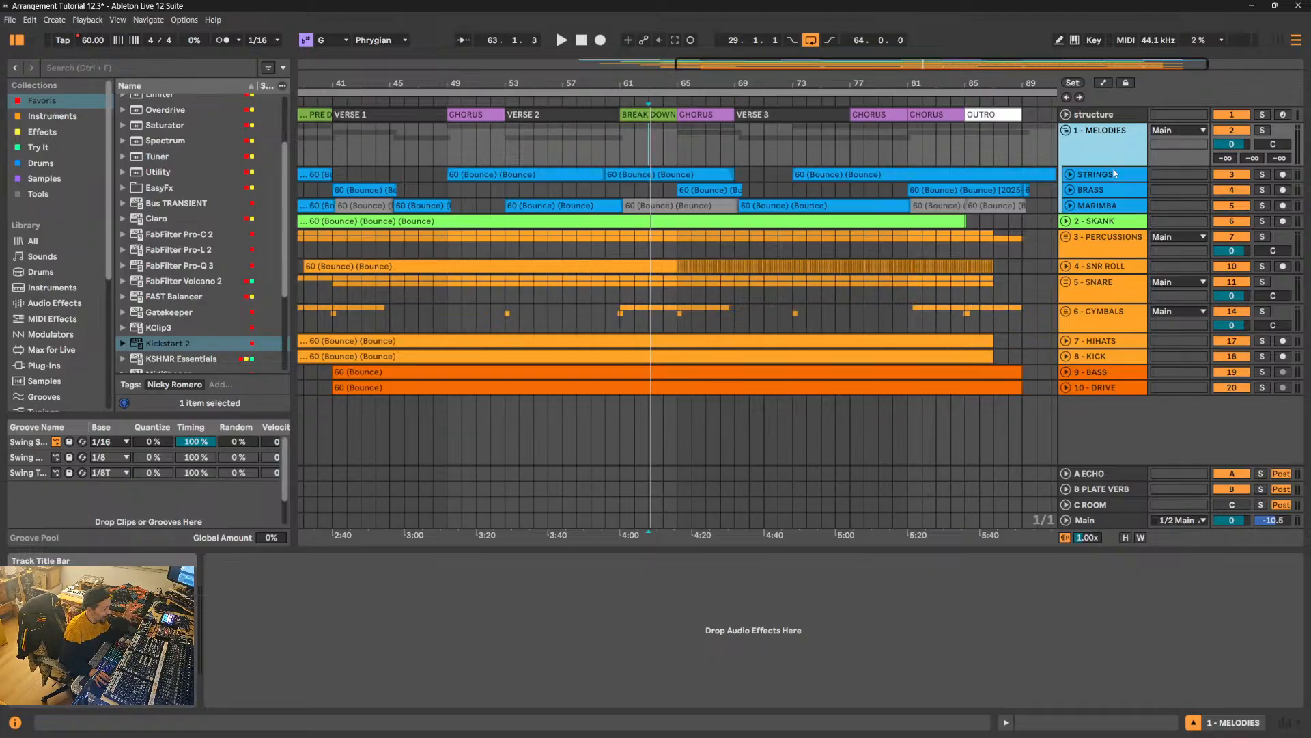
# - Unfold the STRINGS, BRASS and MARIMBA tracks inside the 1 - MELODIES group
pyautogui.click(1069, 174)
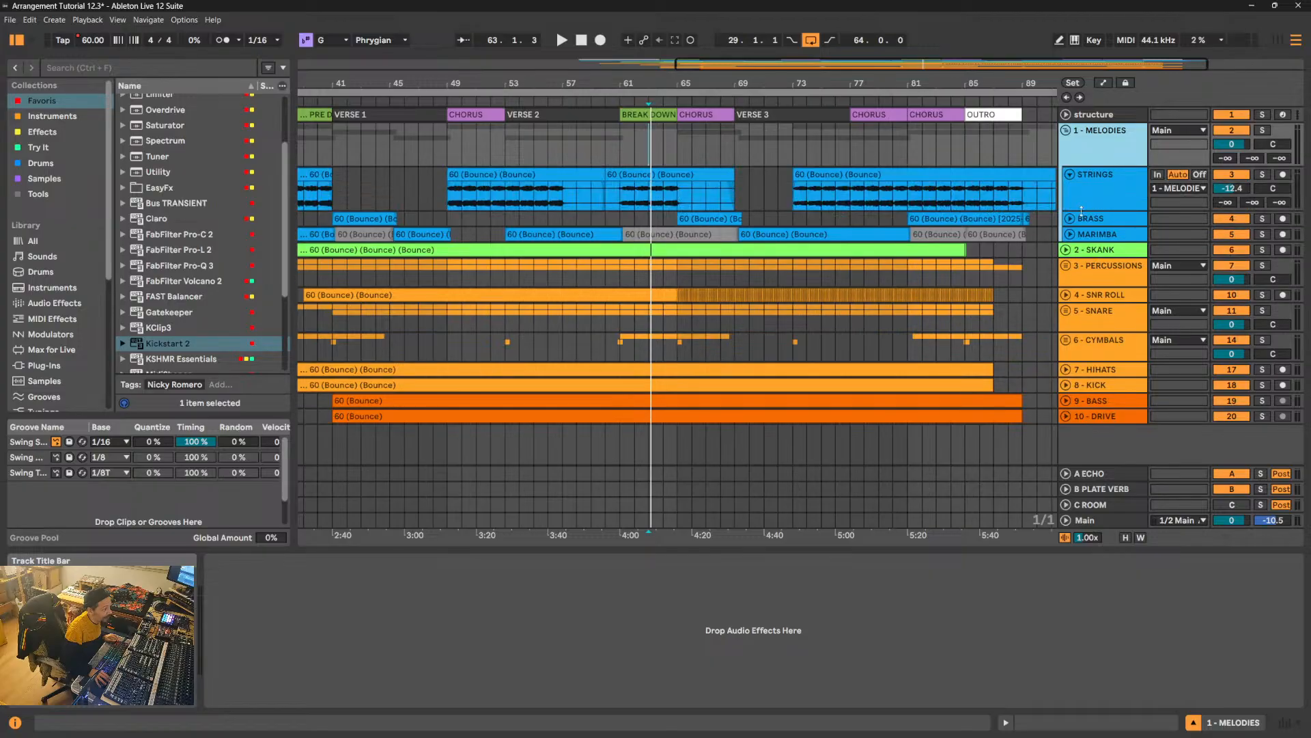
pyautogui.click(1070, 219)
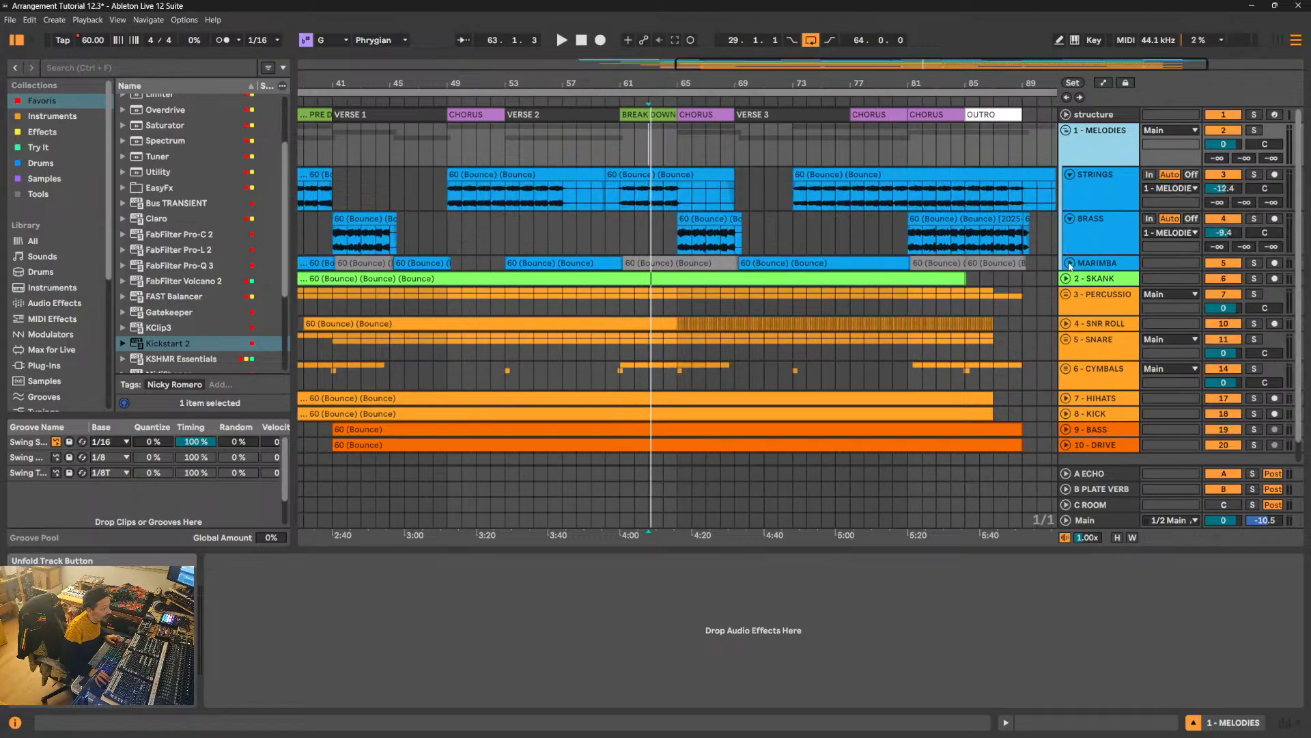
pyautogui.click(1071, 263)
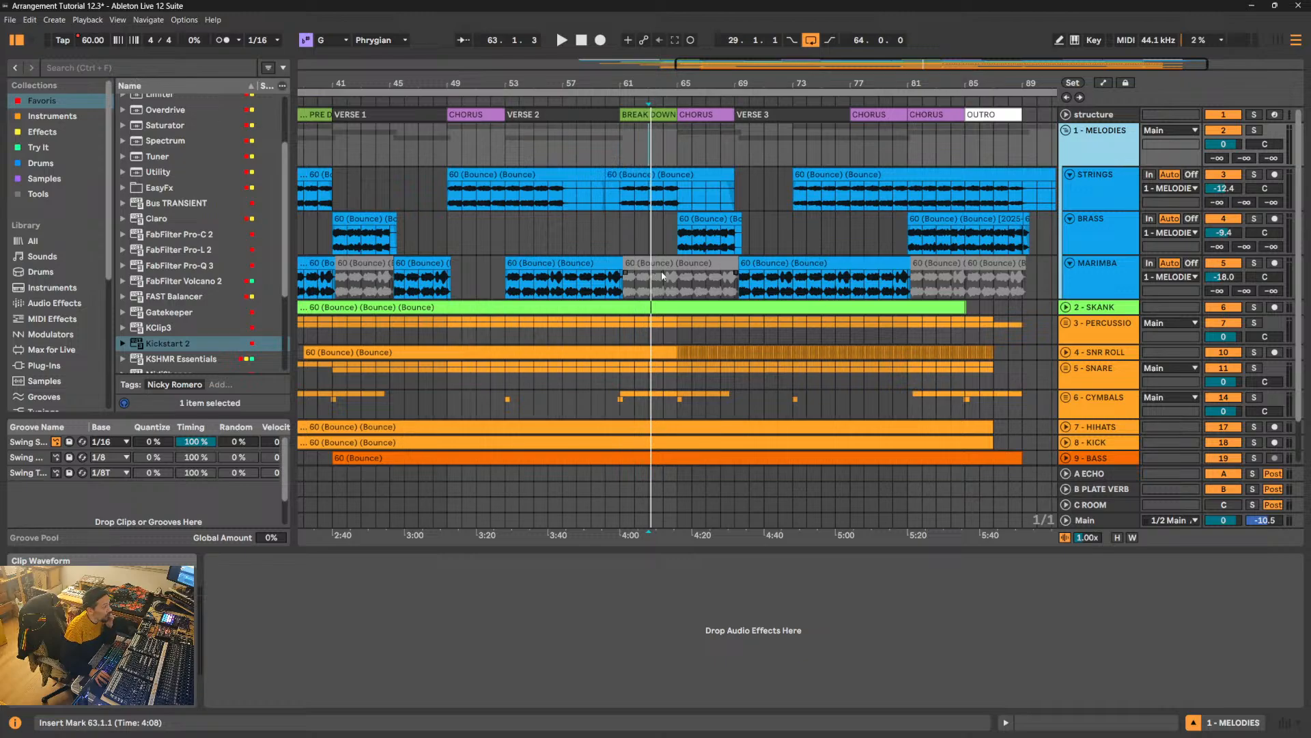
# - Move the MARIMBA track out of the 1 - MELODIES group and check its placement by collapsing and expanding the group
pyautogui.click(1099, 283)
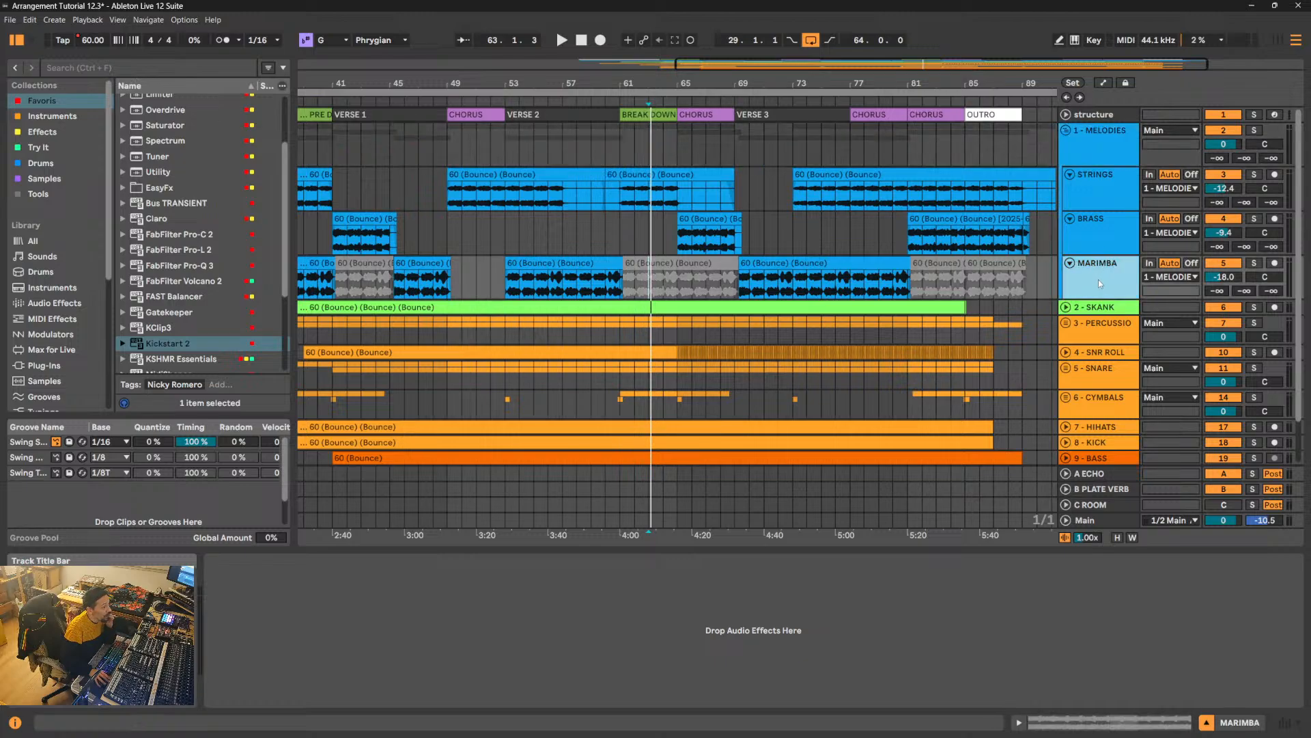
pyautogui.moveTo(1098, 280)
pyautogui.mouseDown()
pyautogui.moveTo(1085, 138)
pyautogui.moveTo(1094, 322)
pyautogui.moveTo(1091, 265)
pyautogui.mouseUp()
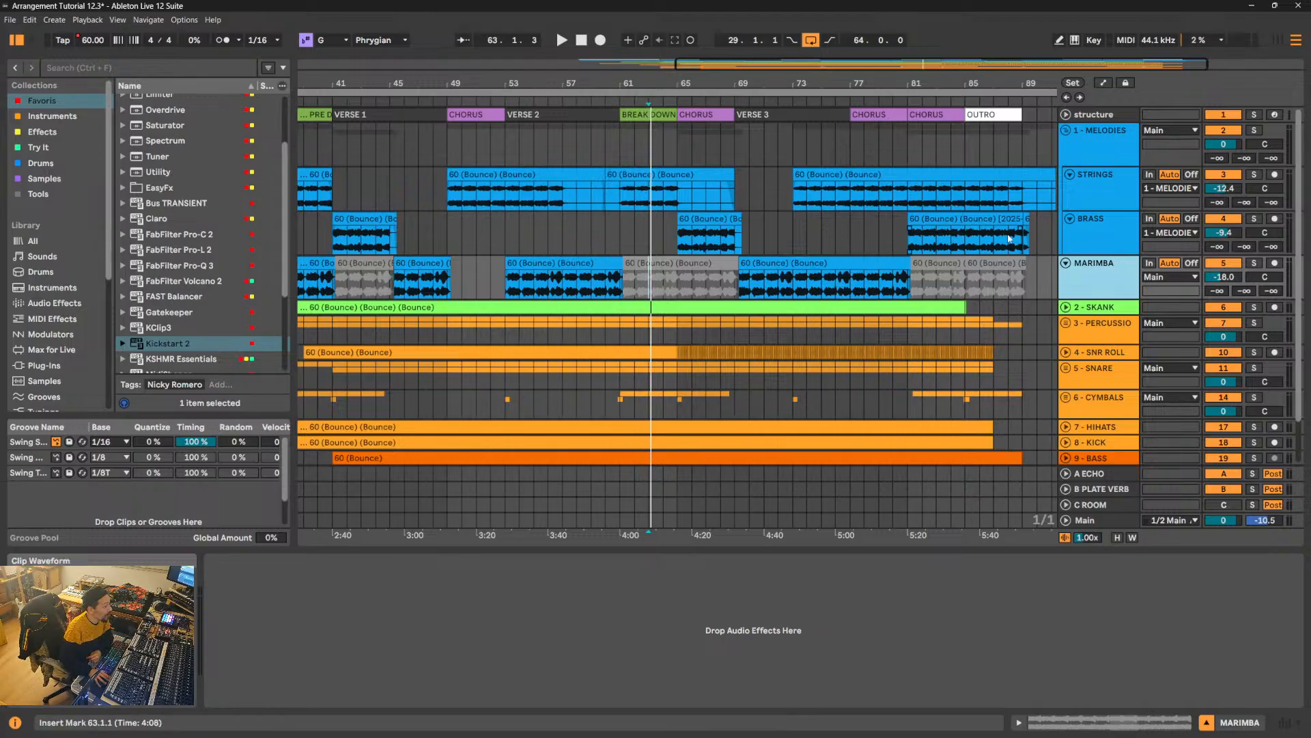
pyautogui.click(1067, 130)
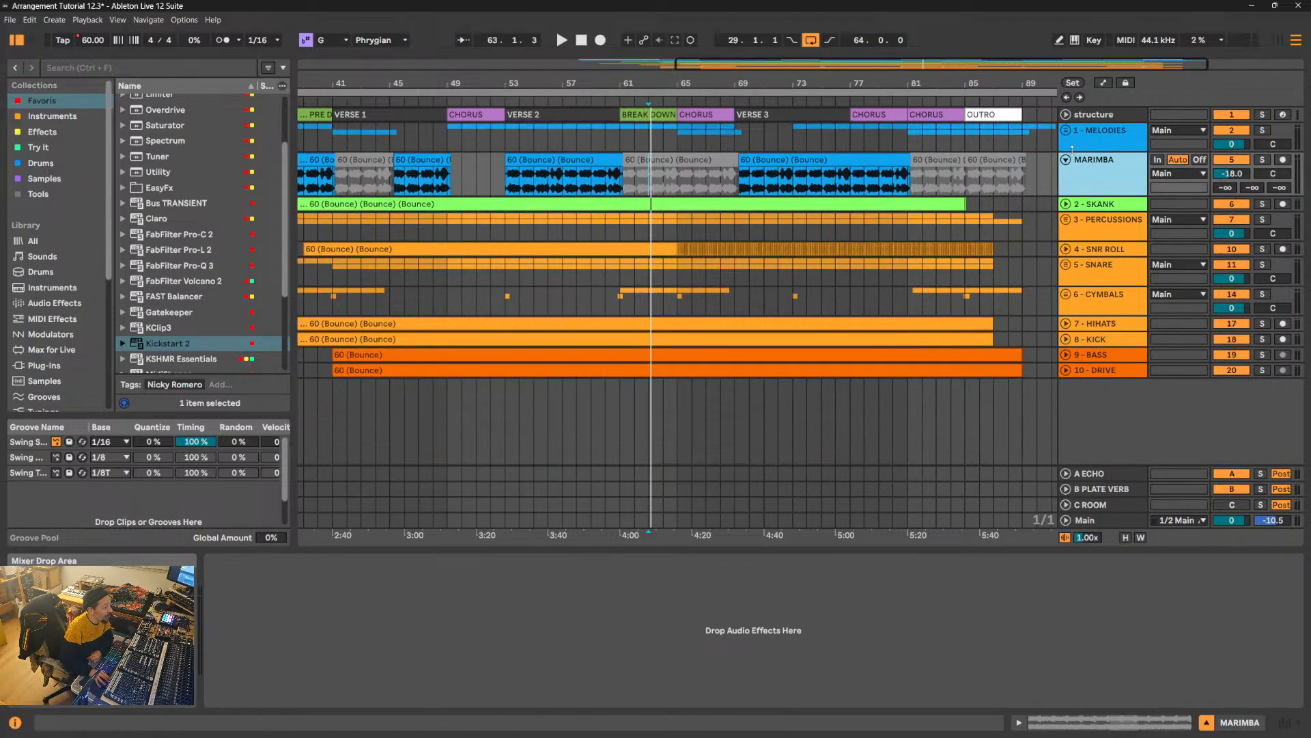
pyautogui.click(1066, 130)
# - Solo the MARIMBA track and listen to its VERSE 3 clip from bar 69
pyautogui.click(822, 280)
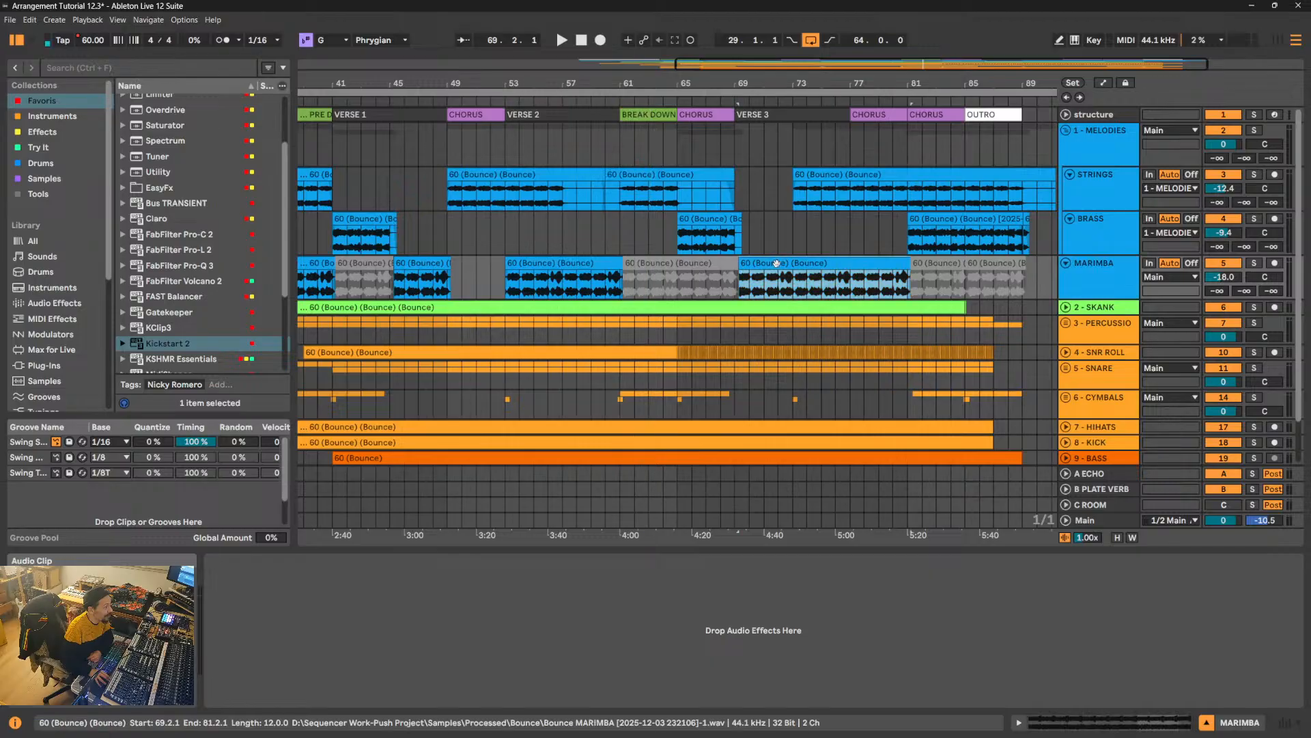
pyautogui.click(1256, 263)
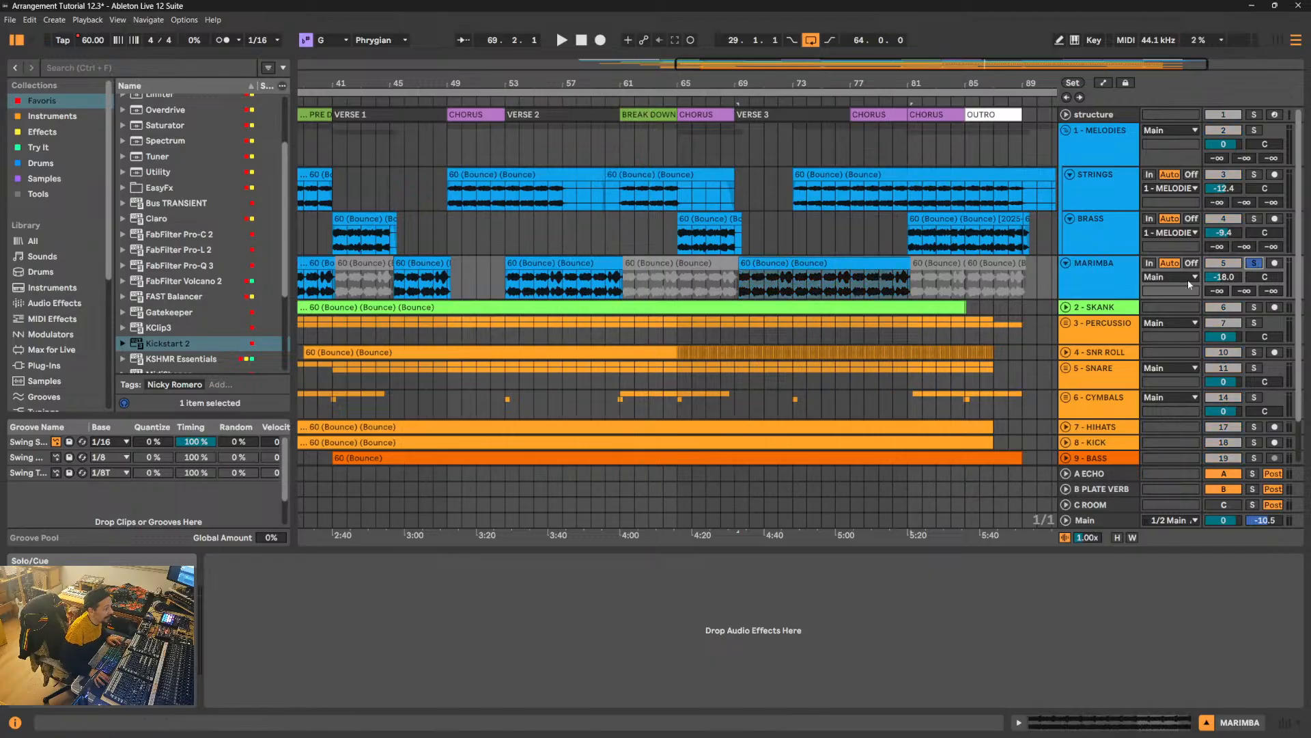
pyautogui.press('space')
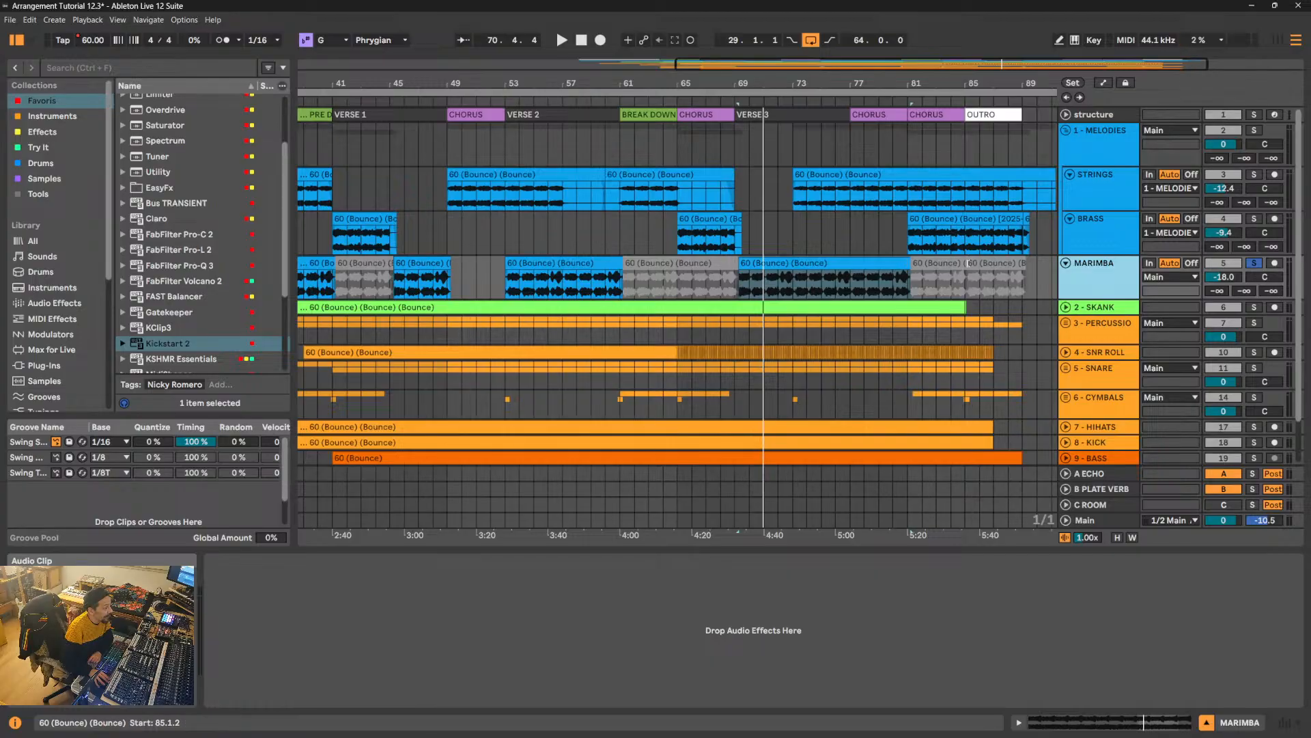
# - Extend the VERSE 3 MARIMBA clip forward to the OUTRO and back to the PRE DROP at 37.2.1, and reactivate the OUTRO clip
pyautogui.click(968, 273)
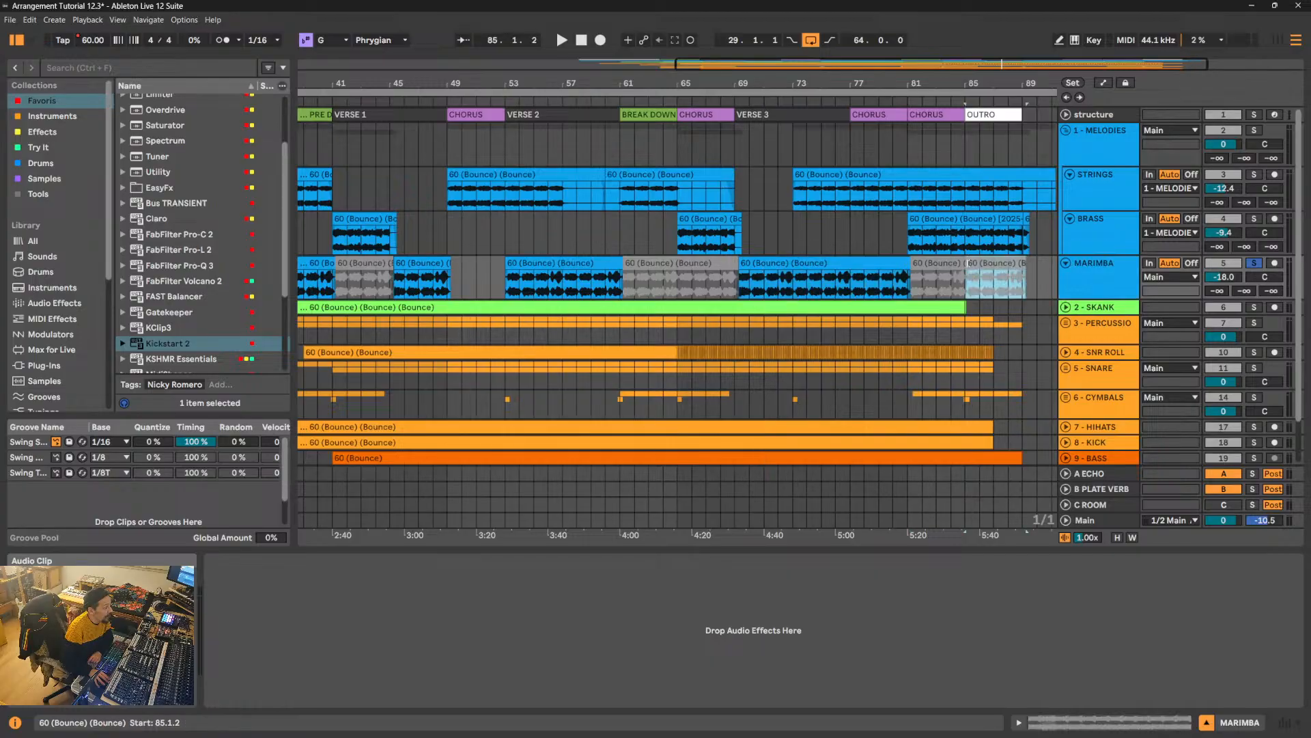
pyautogui.doubleClick(908, 263)
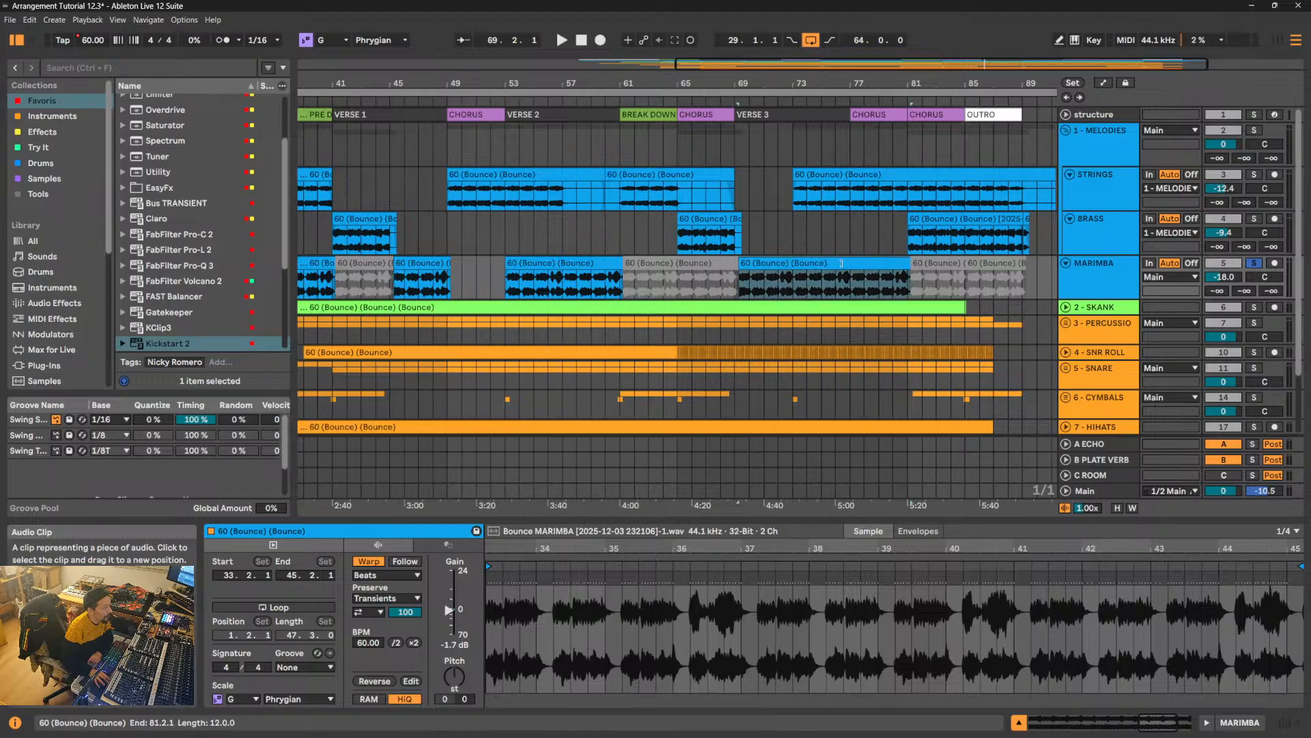
pyautogui.click(851, 264)
pyautogui.moveTo(909, 263); pyautogui.dragTo(1049, 259)
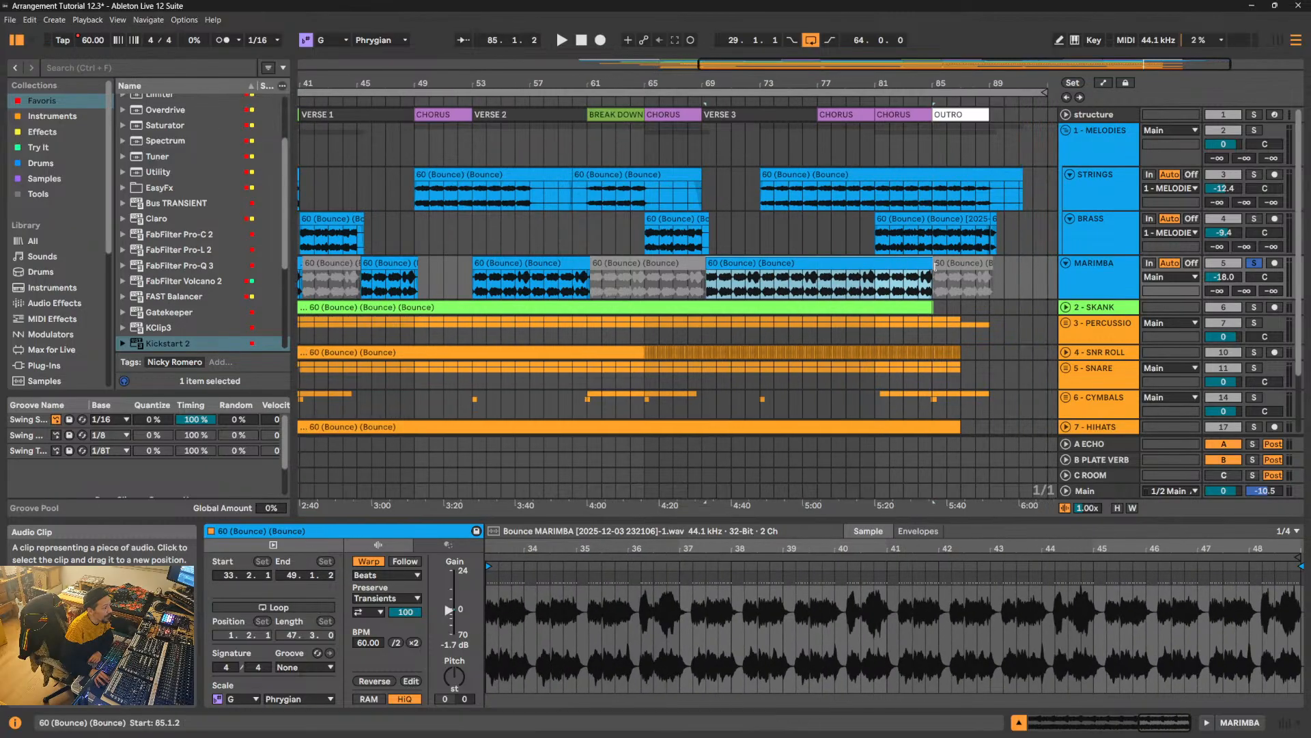
pyautogui.click(978, 262)
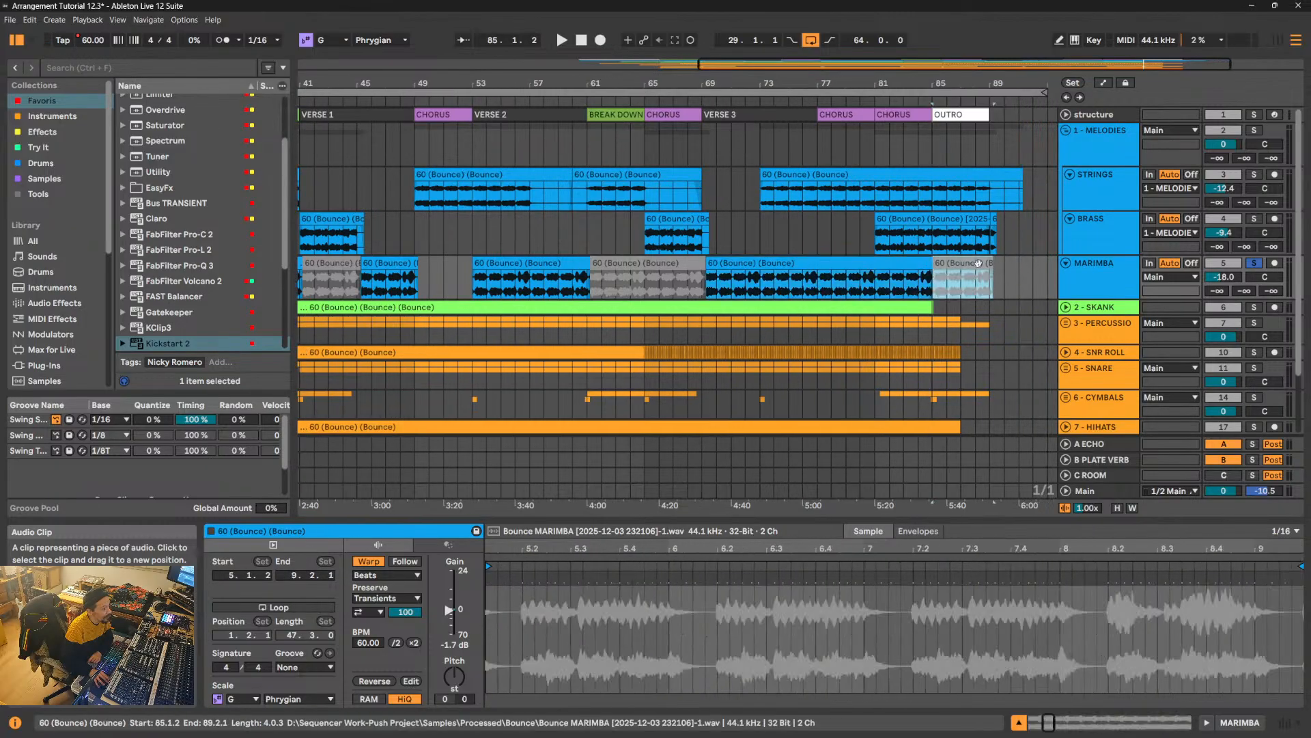
pyautogui.moveTo(706, 262); pyautogui.dragTo(271, 275)
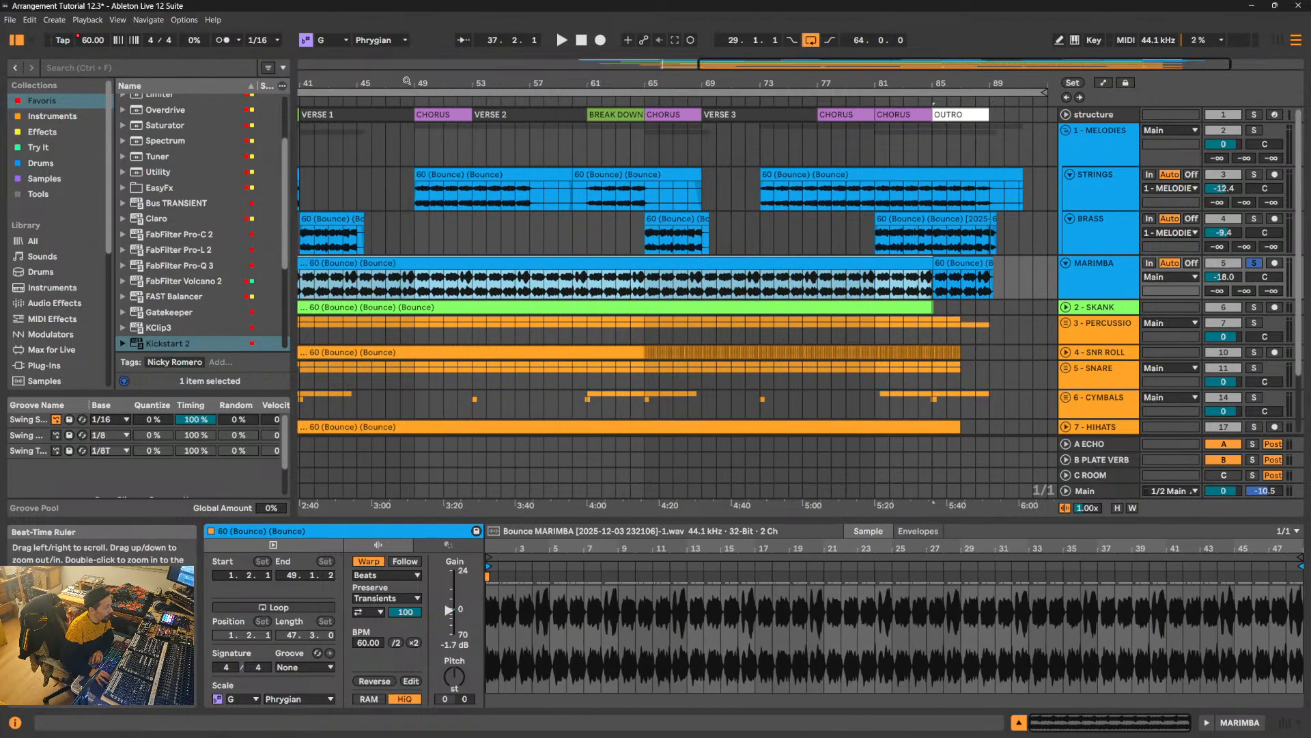
pyautogui.moveTo(406, 84); pyautogui.dragTo(706, 80)
pyautogui.click(541, 280)
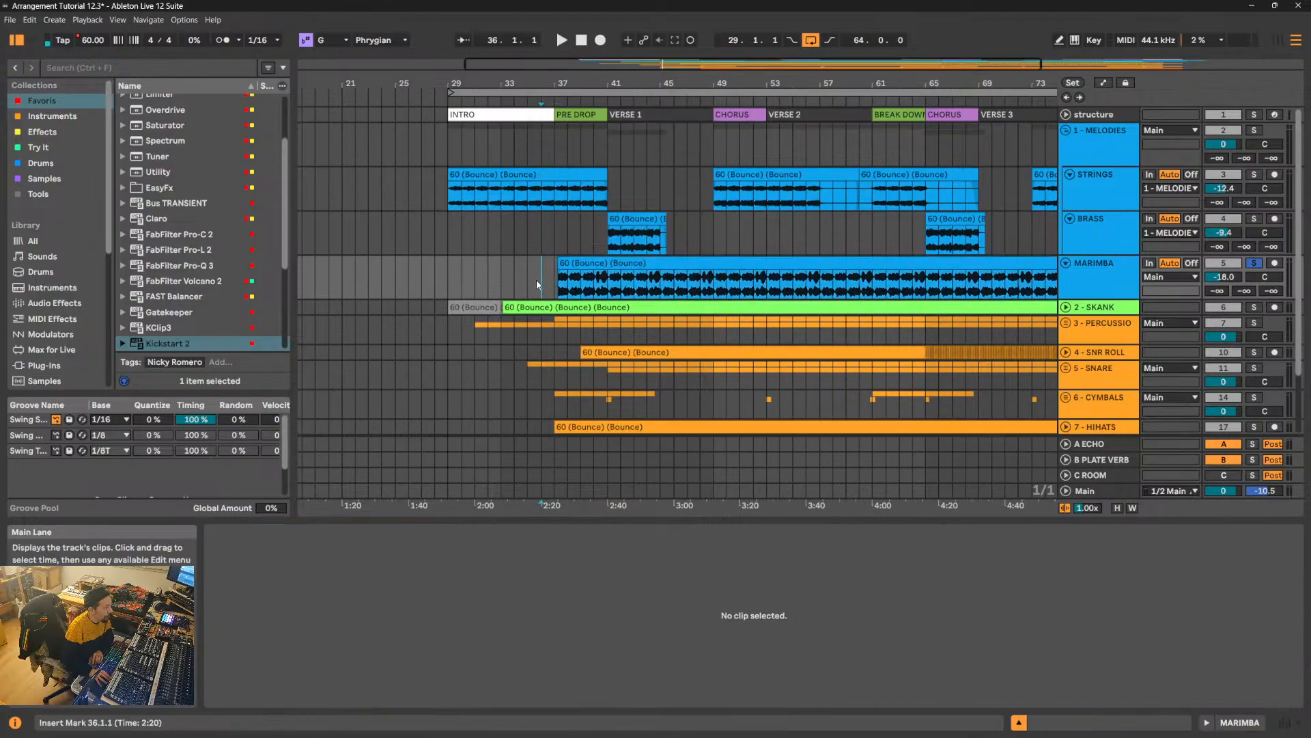
pyautogui.click(659, 263)
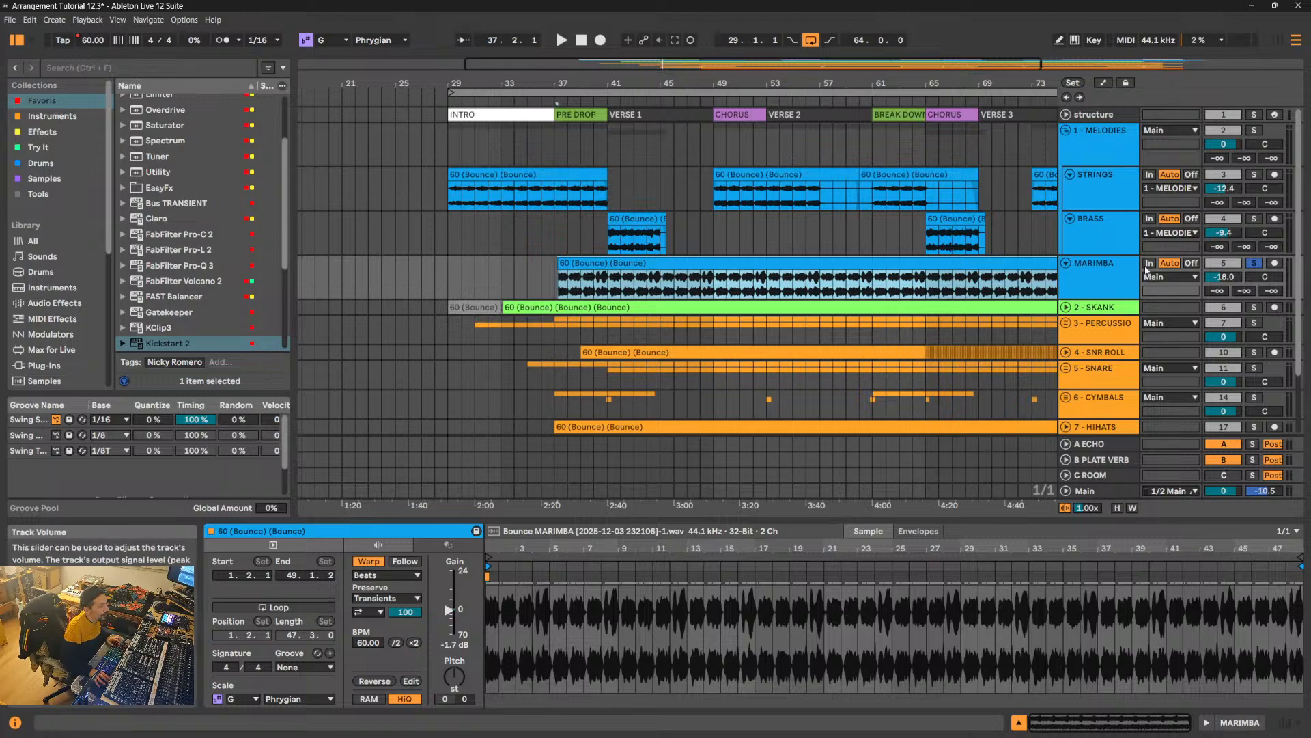
# - Collapse the 1 - MELODIES group and place the insert marker at bar 57 on the MARIMBA track
pyautogui.click(1064, 133)
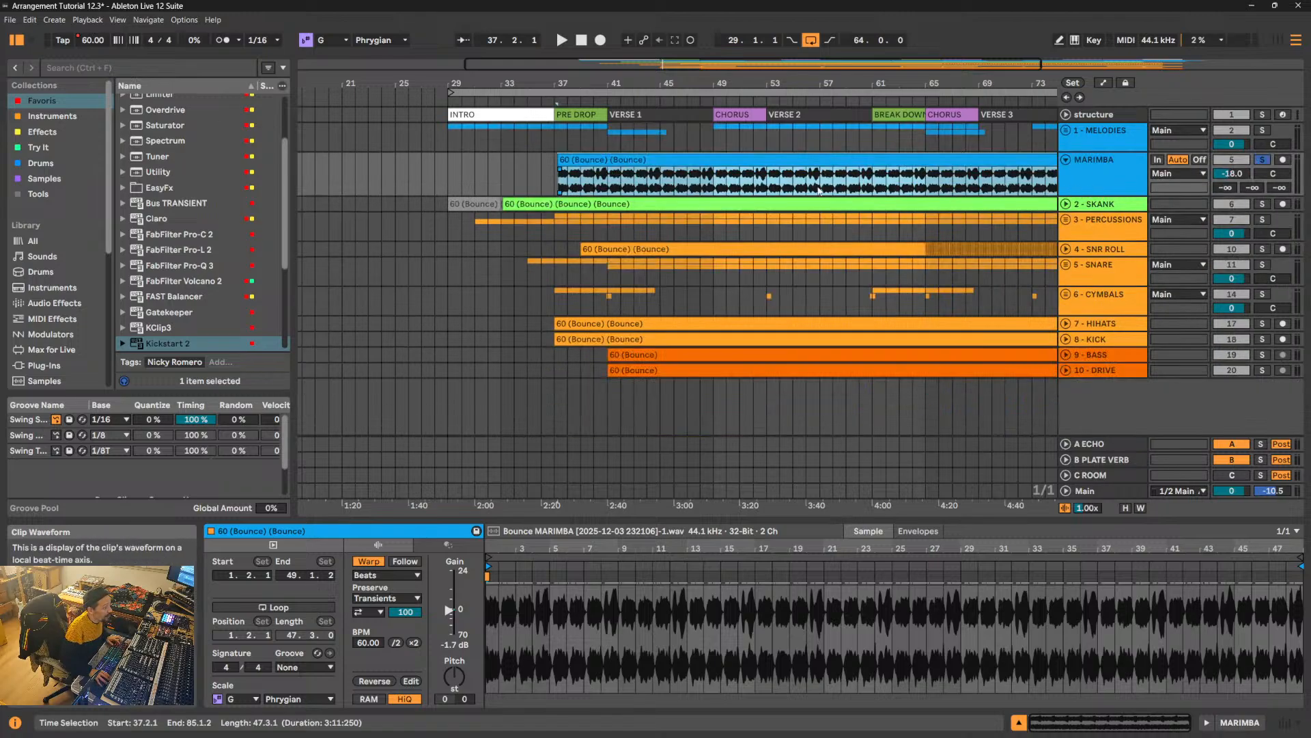
pyautogui.moveTo(978, 83)
pyautogui.mouseDown()
pyautogui.moveTo(723, 76)
pyautogui.moveTo(740, 76)
pyautogui.mouseUp()
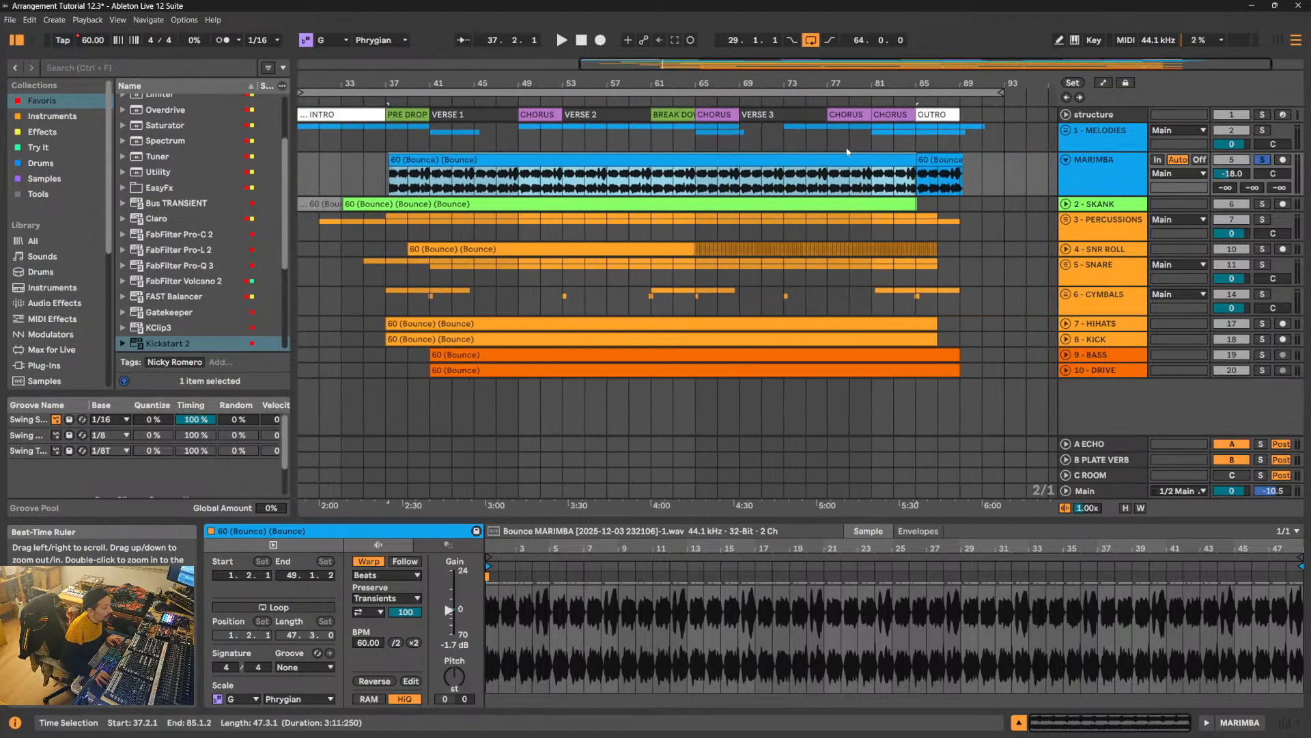
pyautogui.click(607, 179)
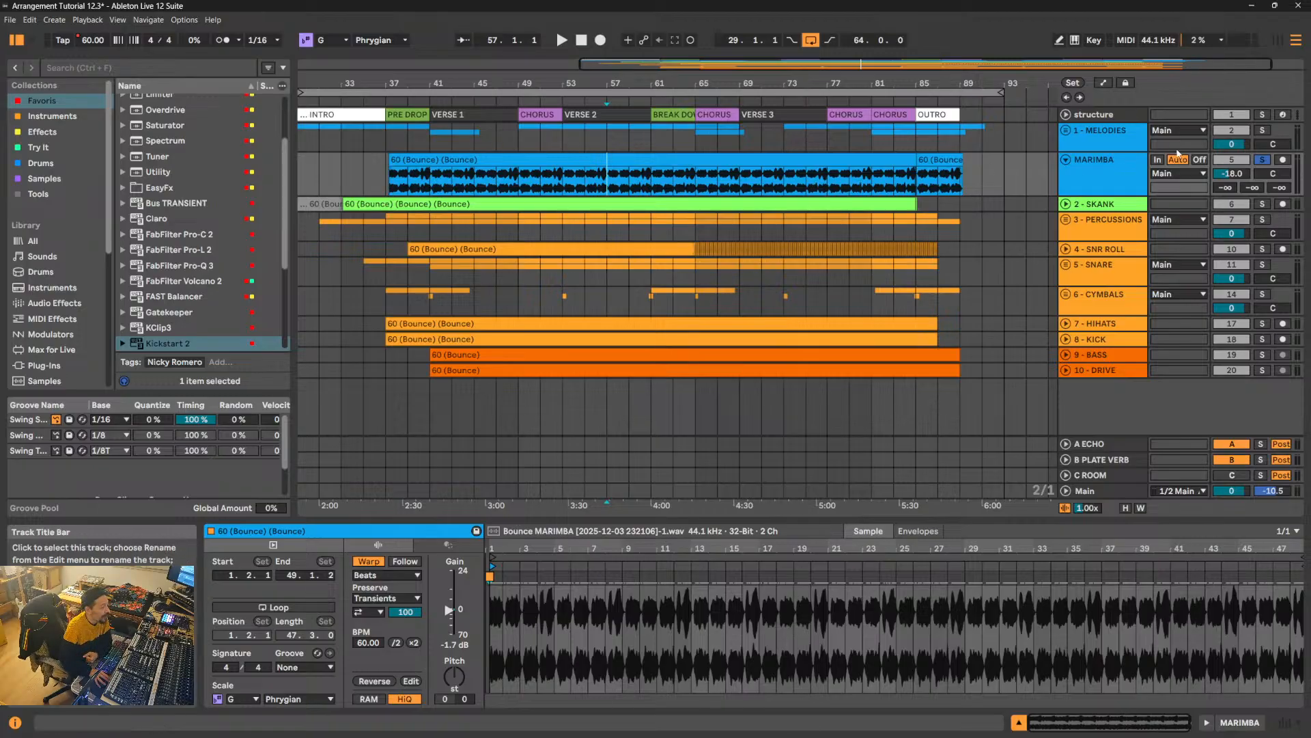
# - Take the MARIMBA track out of solo, mute it and reduce its track height
pyautogui.click(1262, 160)
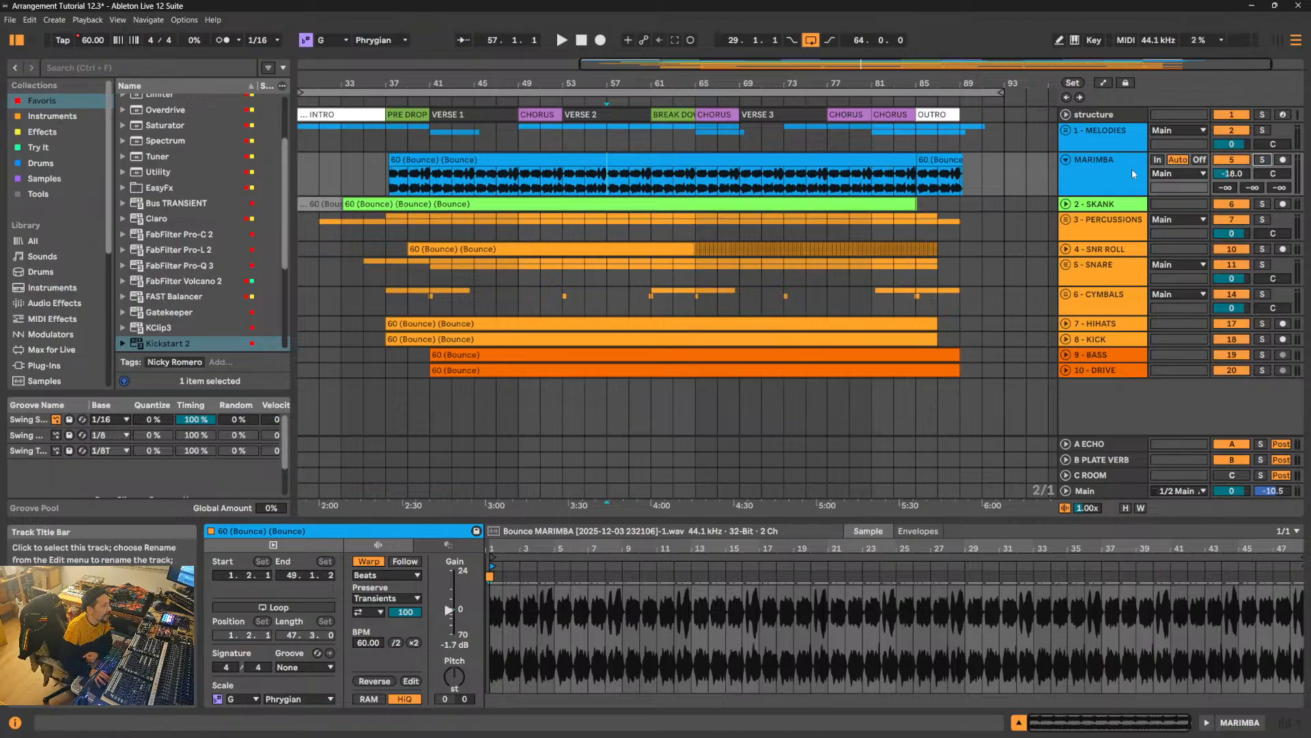
pyautogui.click(1234, 161)
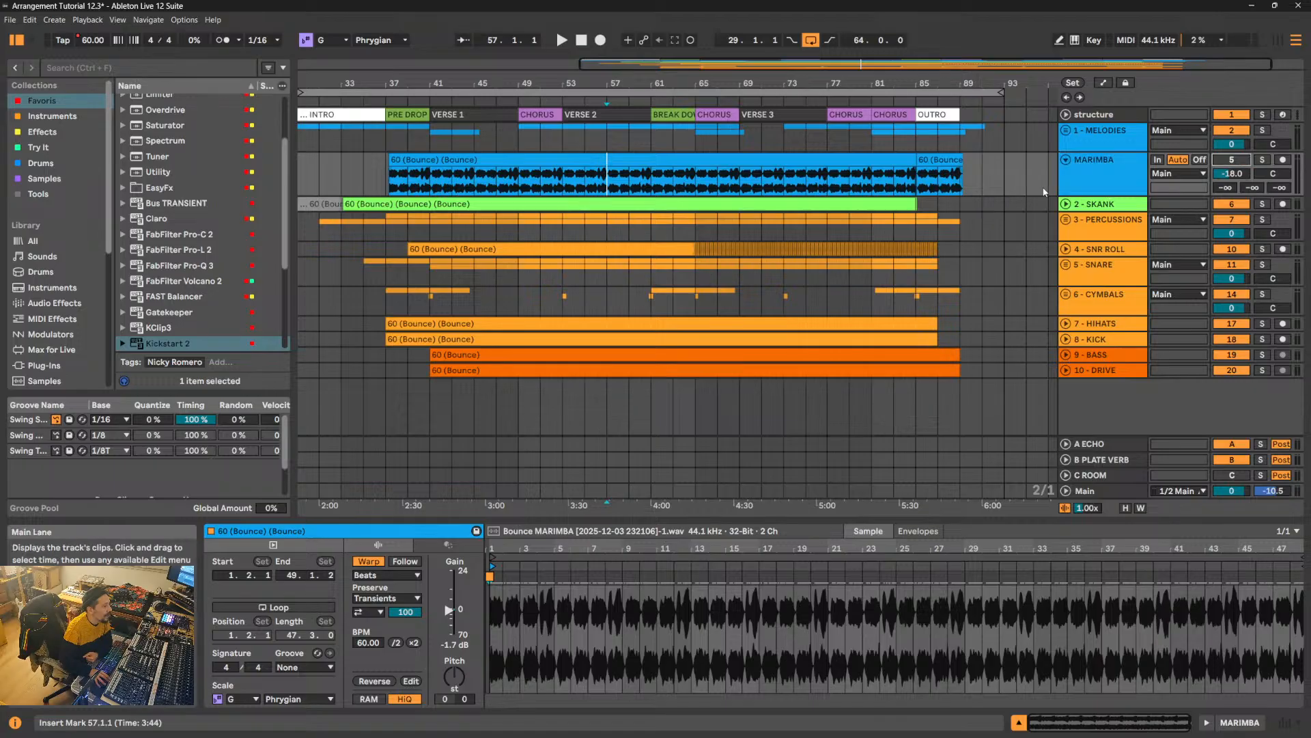
pyautogui.moveTo(1115, 194); pyautogui.dragTo(1115, 179)
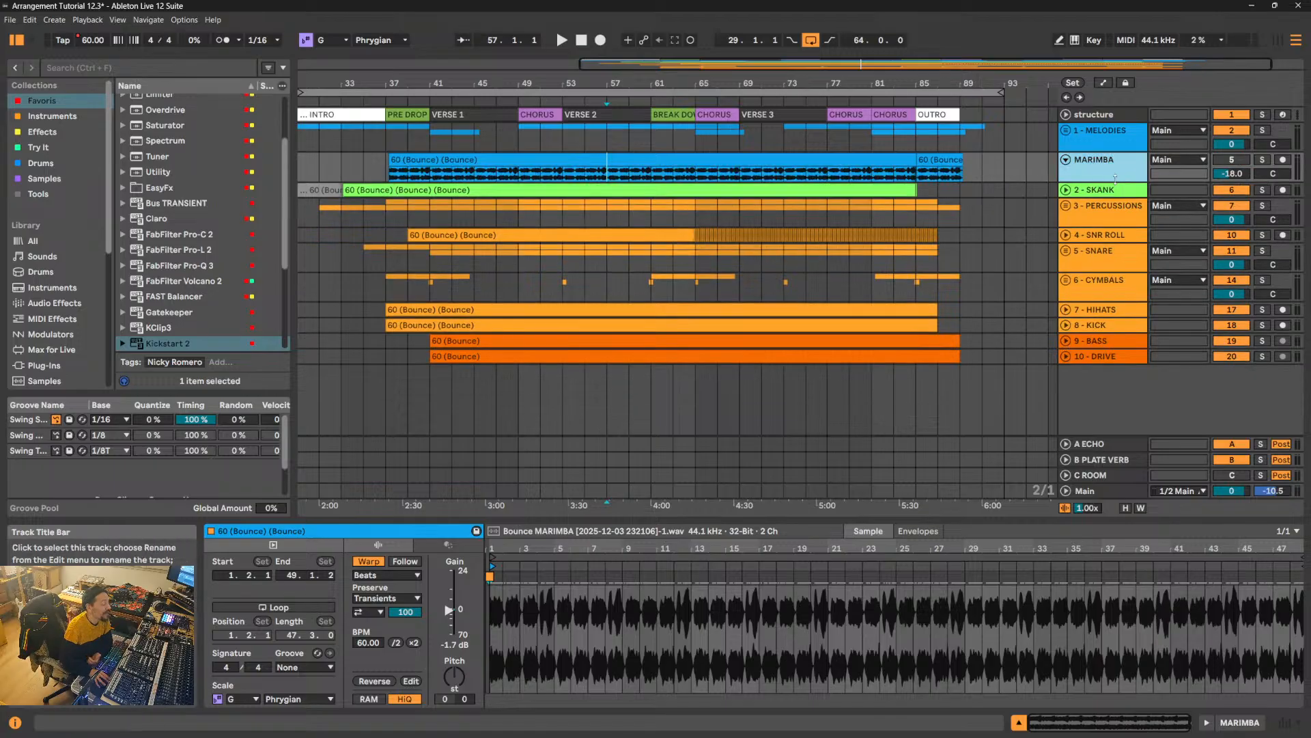
pyautogui.click(1131, 192)
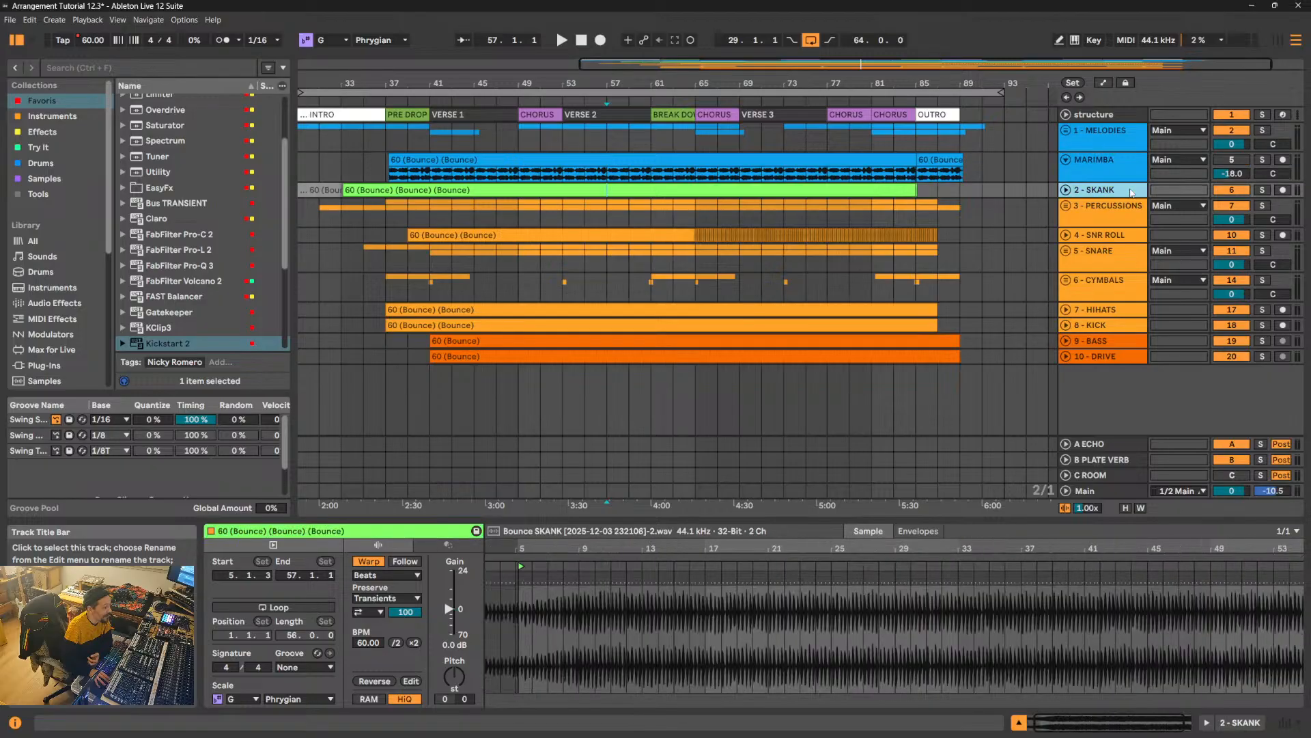
pyautogui.click(1125, 165)
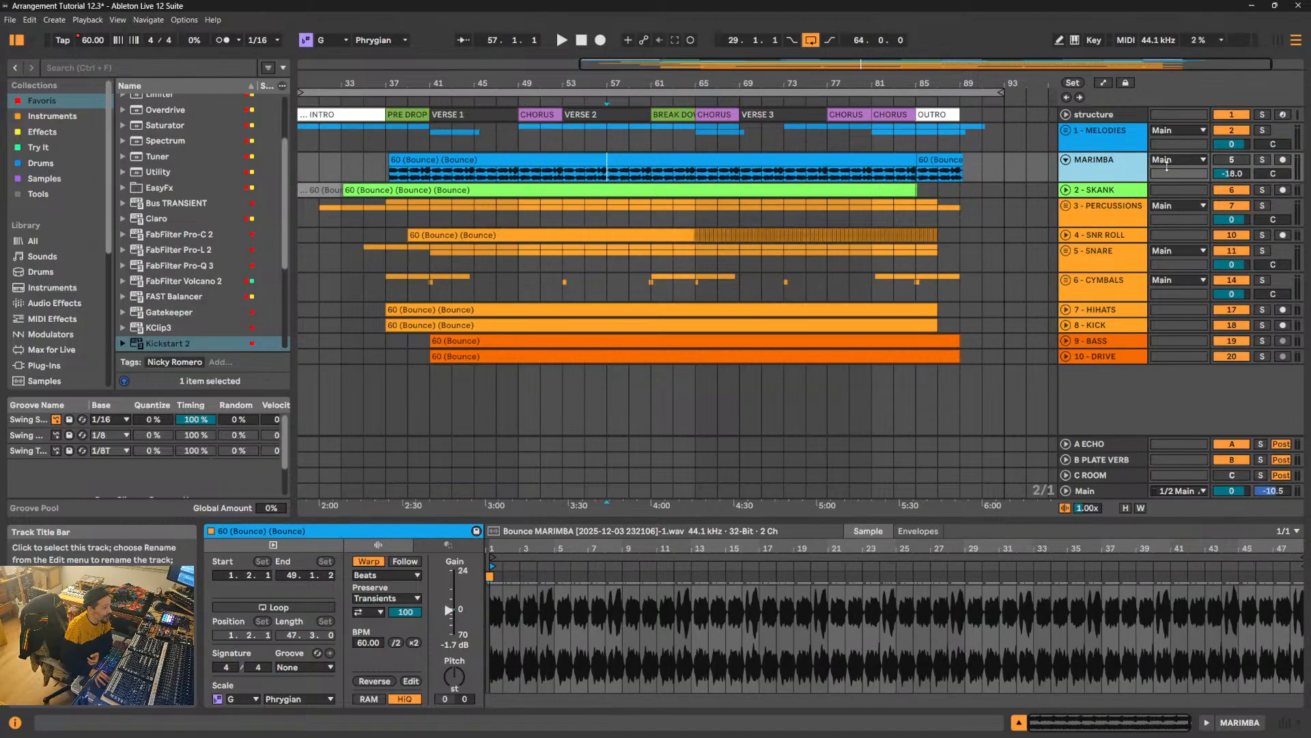
# - Listen from bar 37 with the MARIMBA track muted, and expand and solo the 1 - MELODIES group
pyautogui.click(1236, 160)
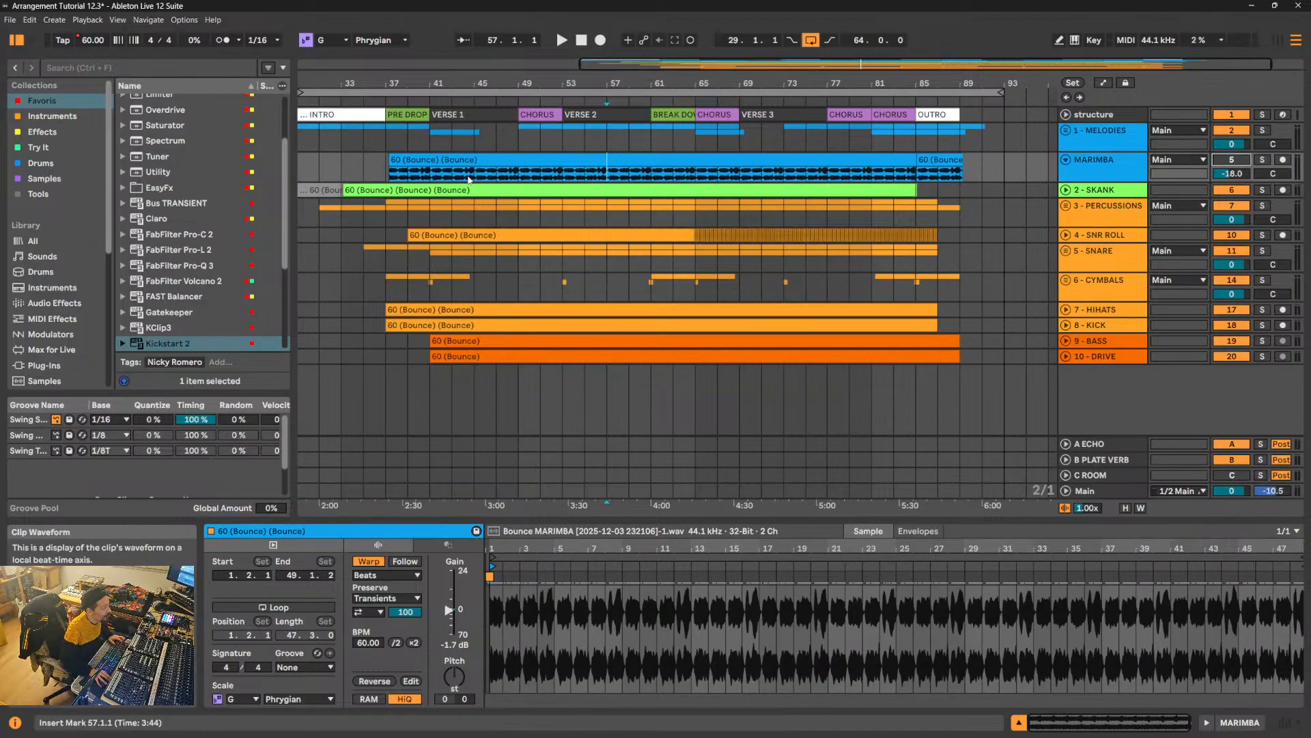
pyautogui.click(386, 172)
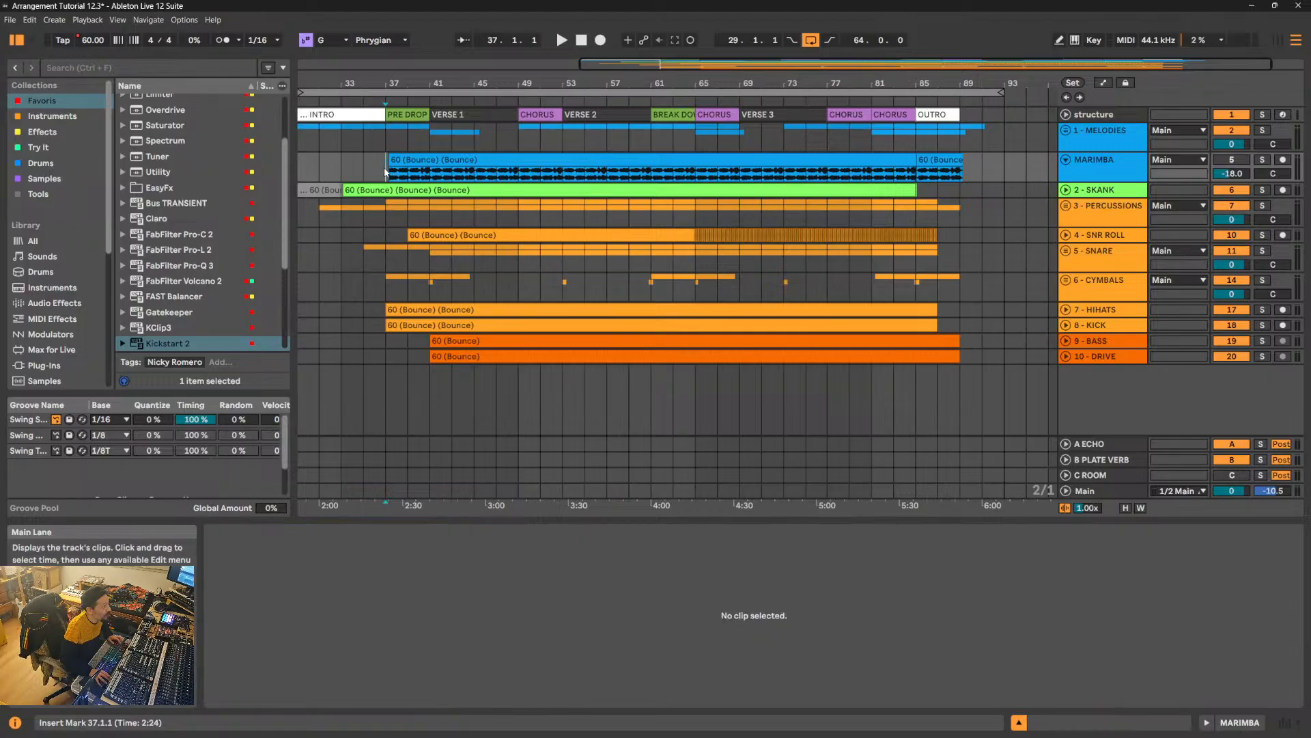
pyautogui.press('space')
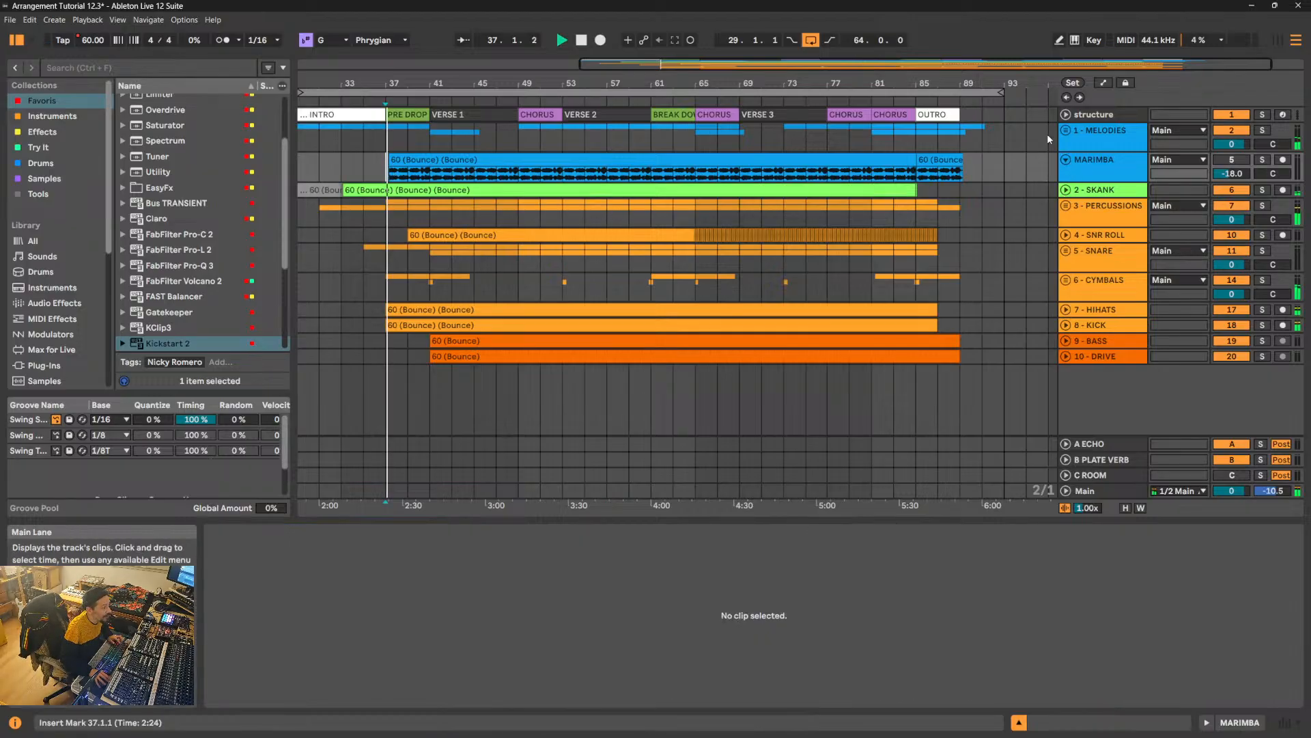
pyautogui.click(1065, 130)
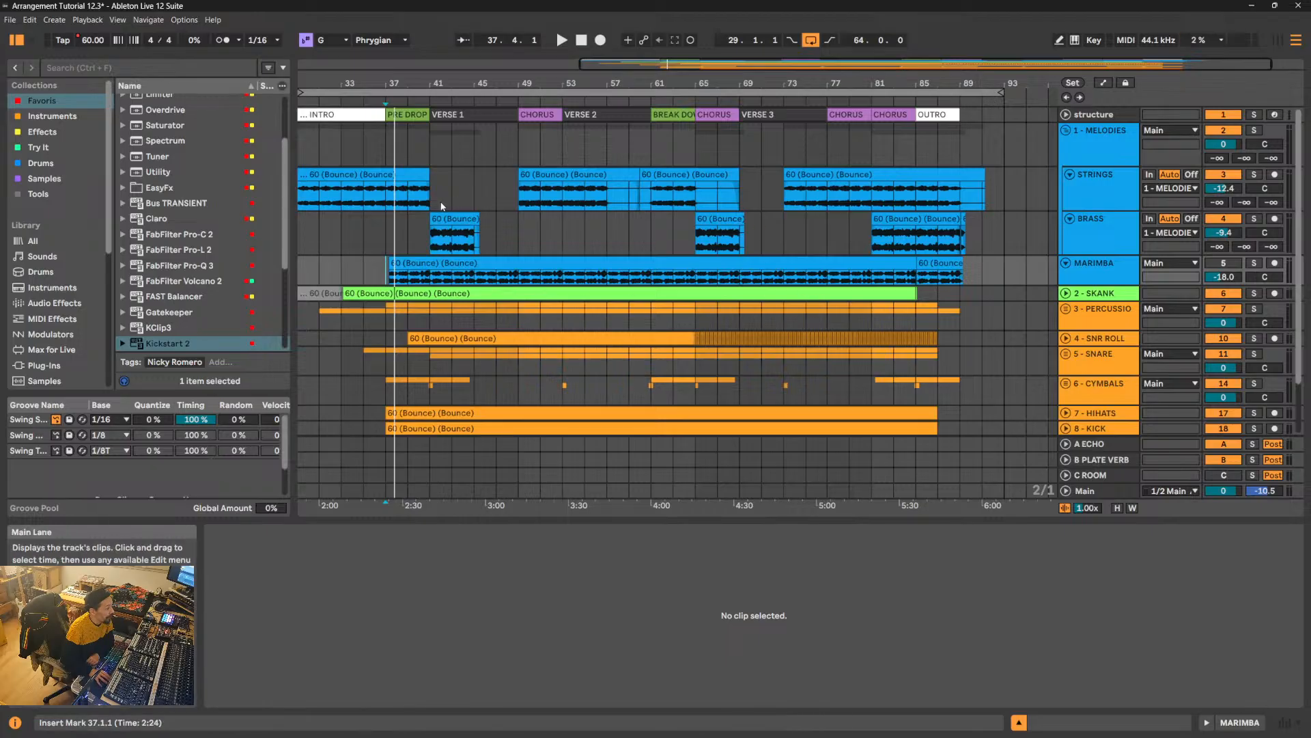
pyautogui.click(1254, 131)
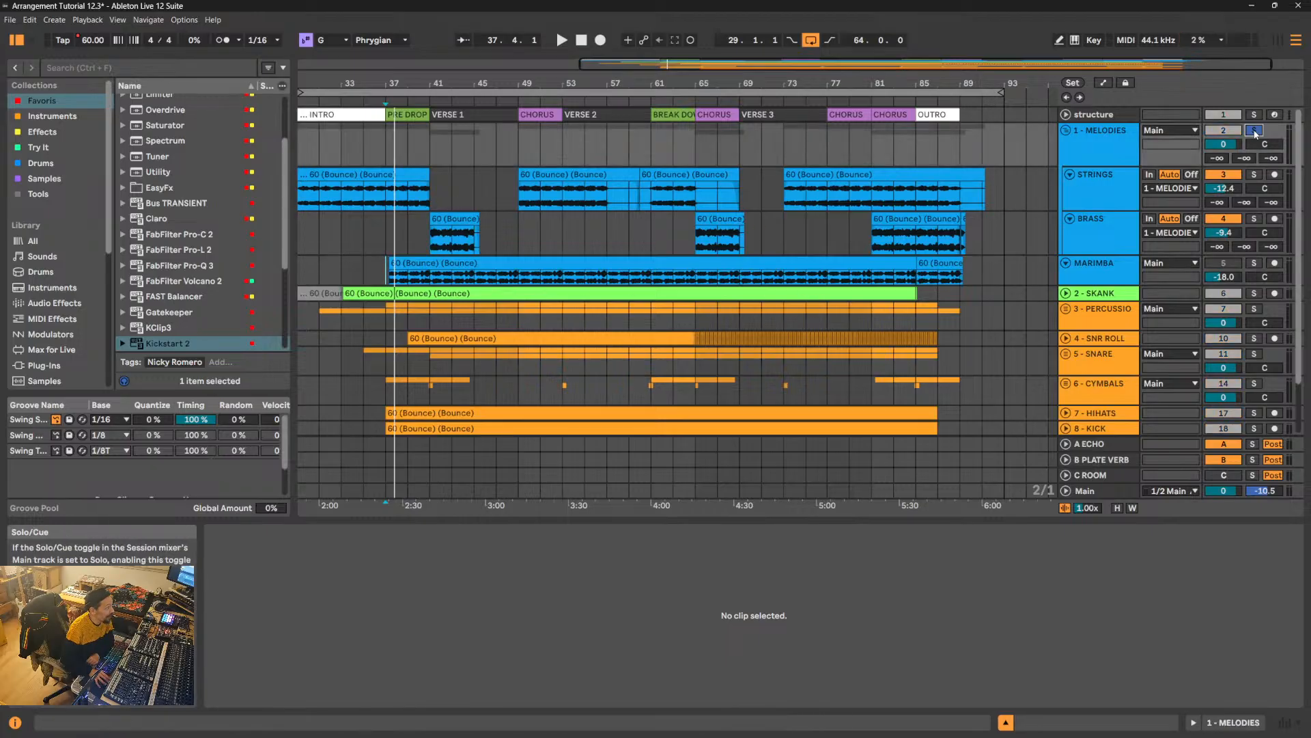
# - Extend the BRASS clip at bar 65 to 73.3.1 and the BRASS clip at bar 41 to 49.3.1
pyautogui.click(742, 251)
pyautogui.hotkey('ctrl', 'd')
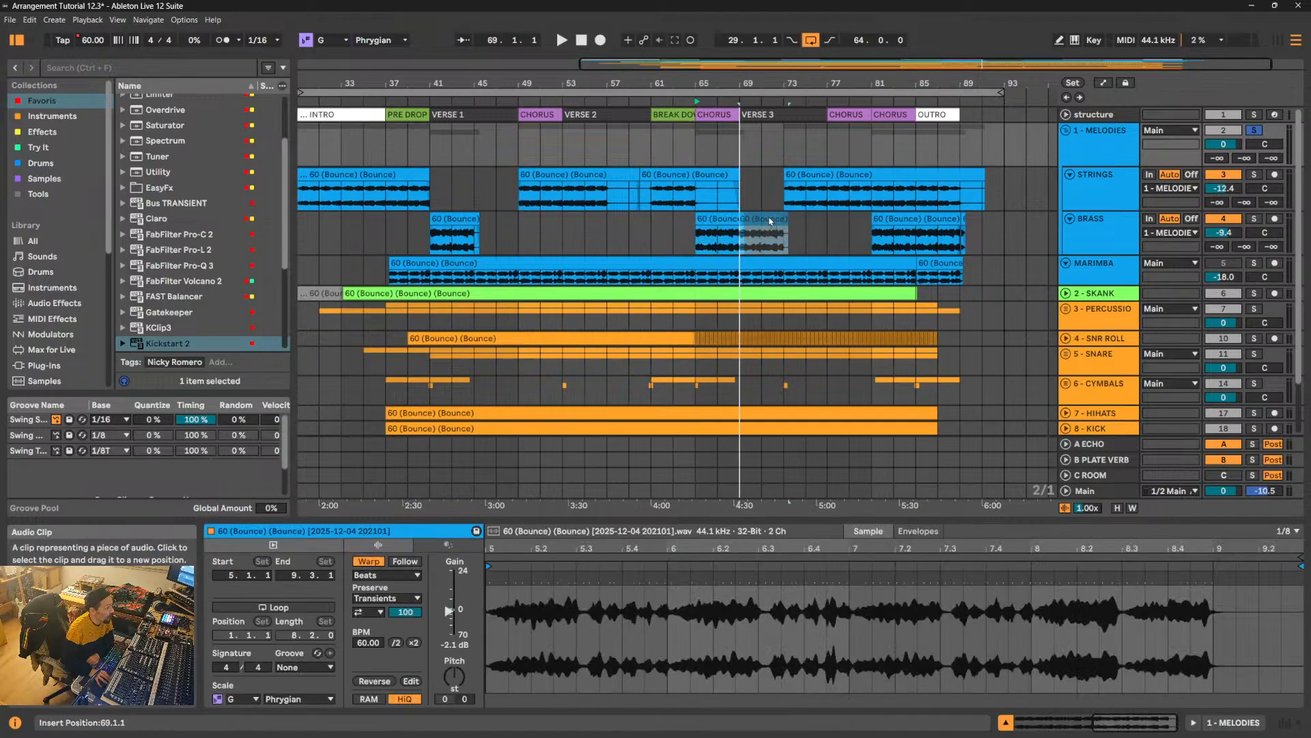
pyautogui.hotkey('ctrl', 'z')
pyautogui.hotkey('ctrl', 'z')
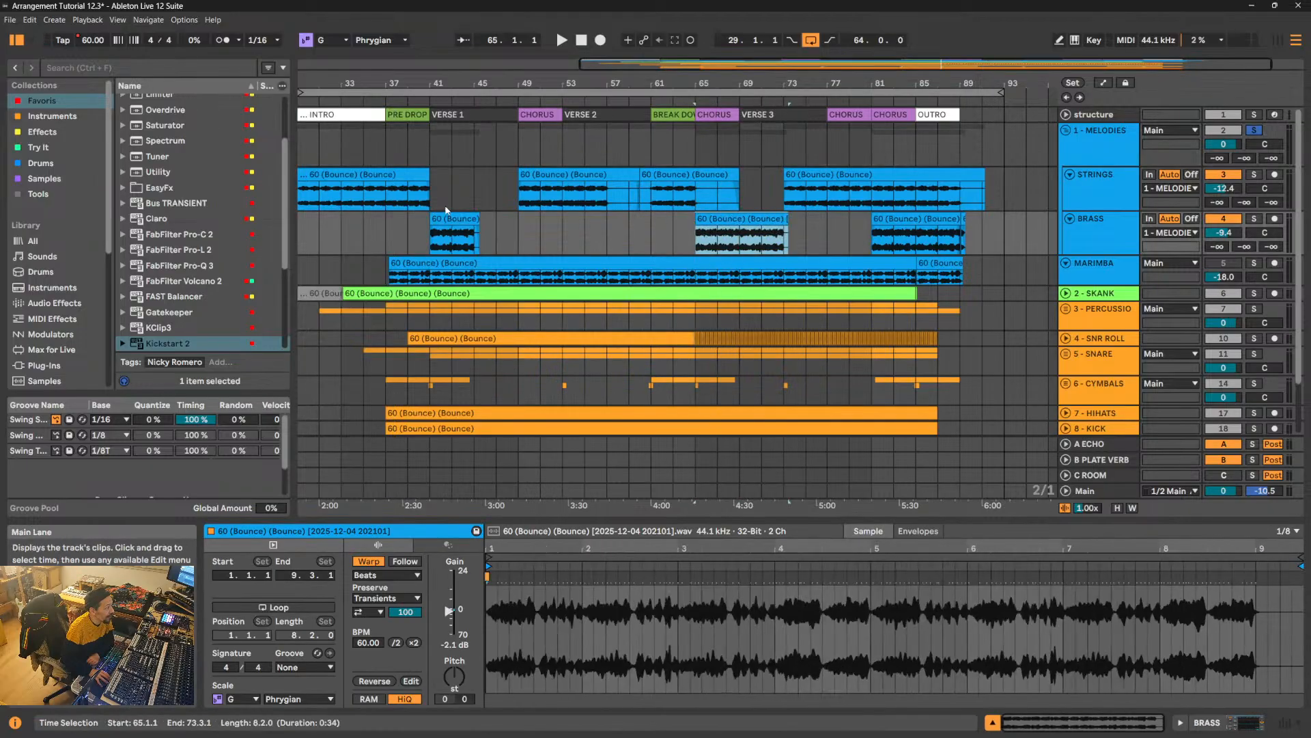
pyautogui.moveTo(459, 218); pyautogui.dragTo(429, 221)
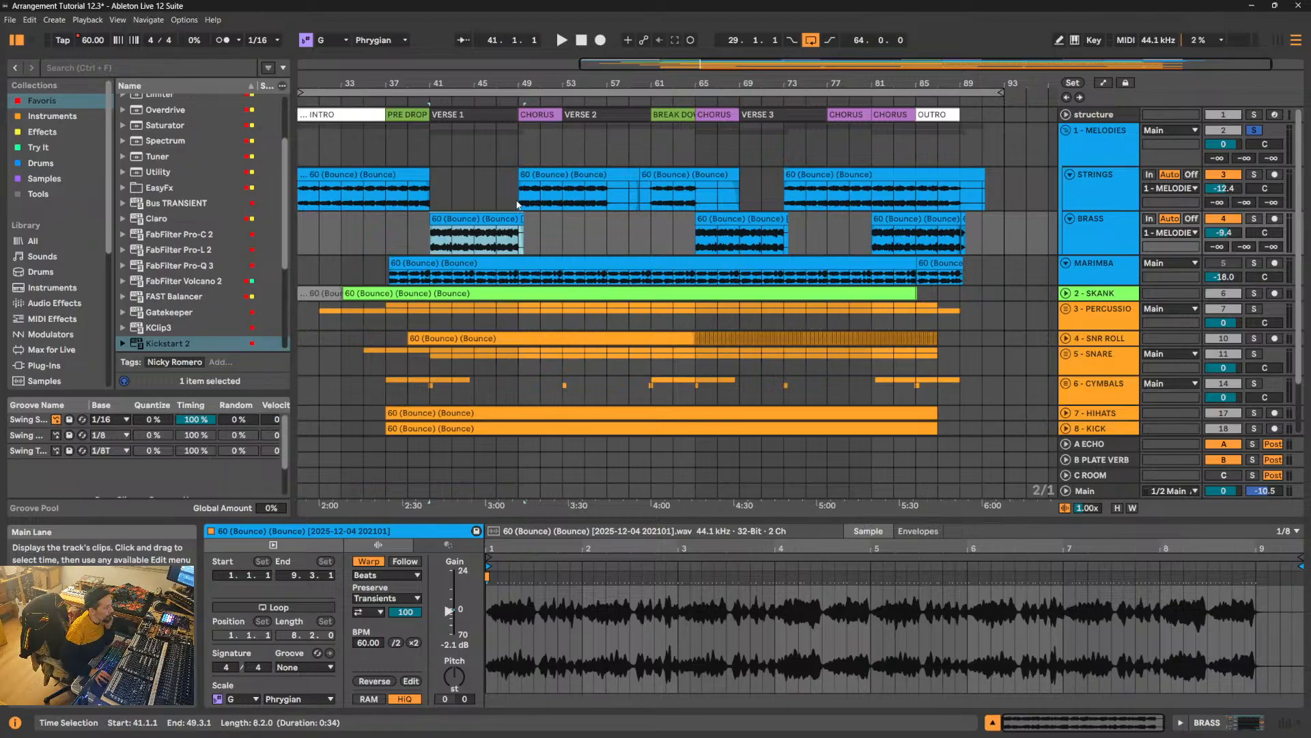
# - Reduce the track heights of STRINGS and BRASS in the 1 - MELODIES group
pyautogui.click(1069, 175)
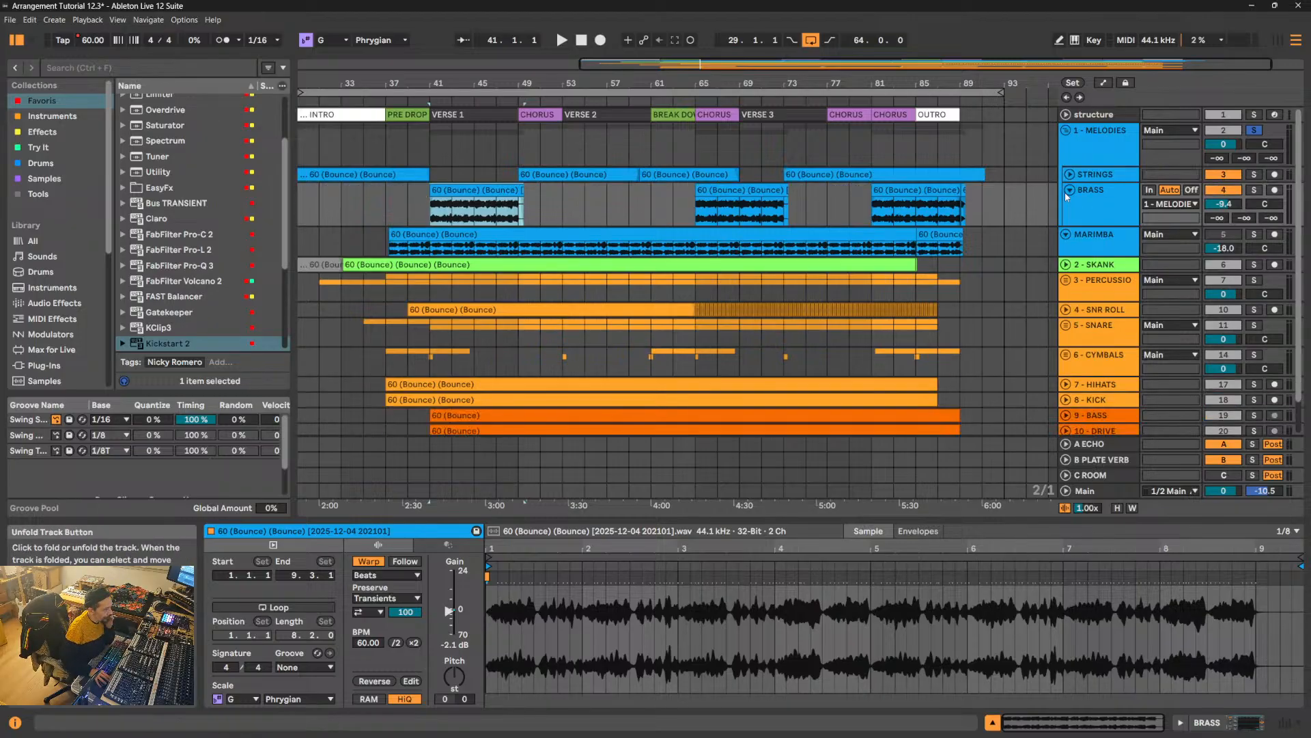
pyautogui.click(1070, 191)
pyautogui.click(1069, 191)
pyautogui.click(1070, 174)
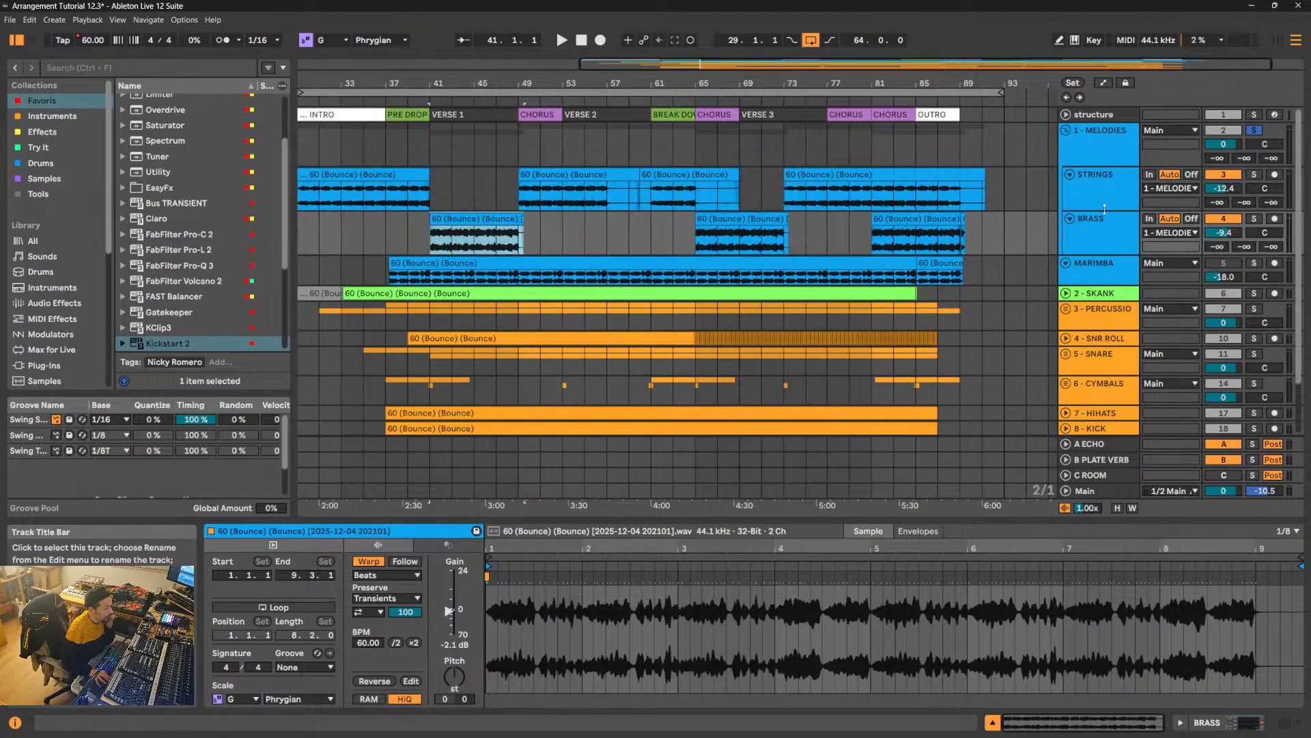
pyautogui.moveTo(1104, 208); pyautogui.dragTo(1103, 193)
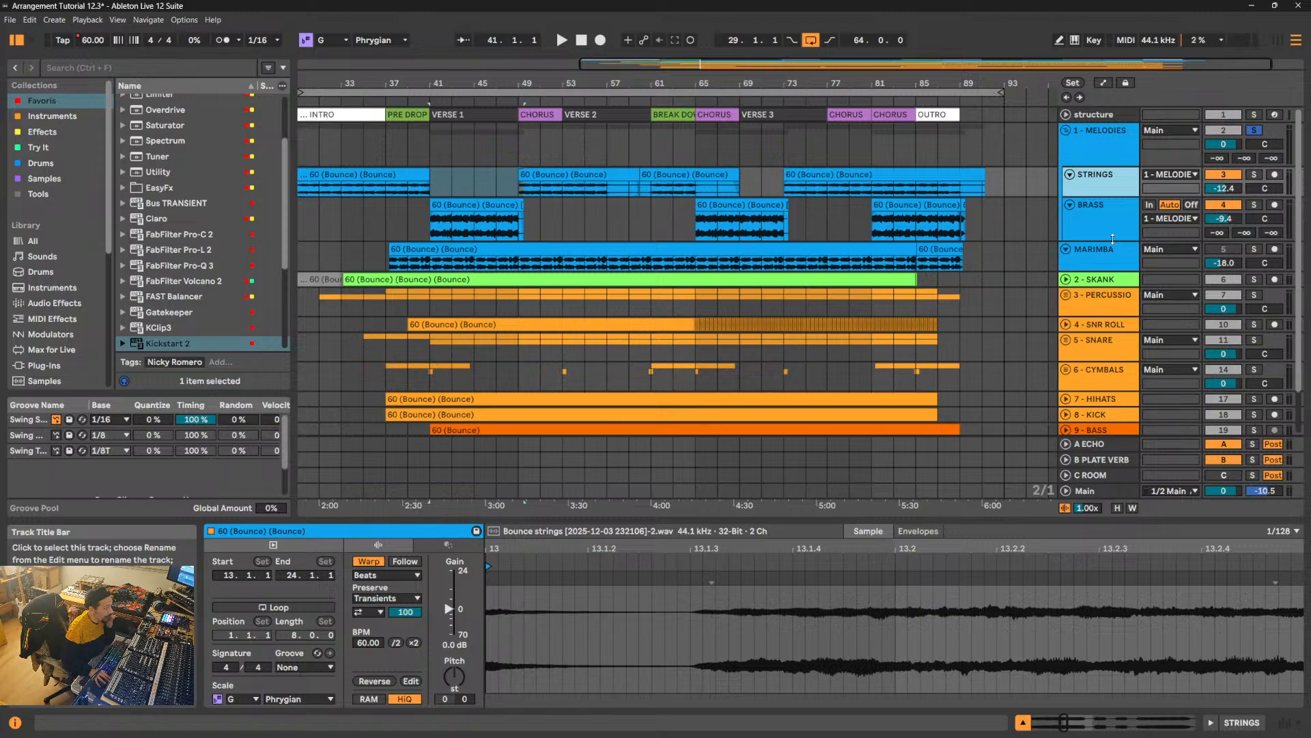
pyautogui.moveTo(1112, 238); pyautogui.dragTo(1109, 225)
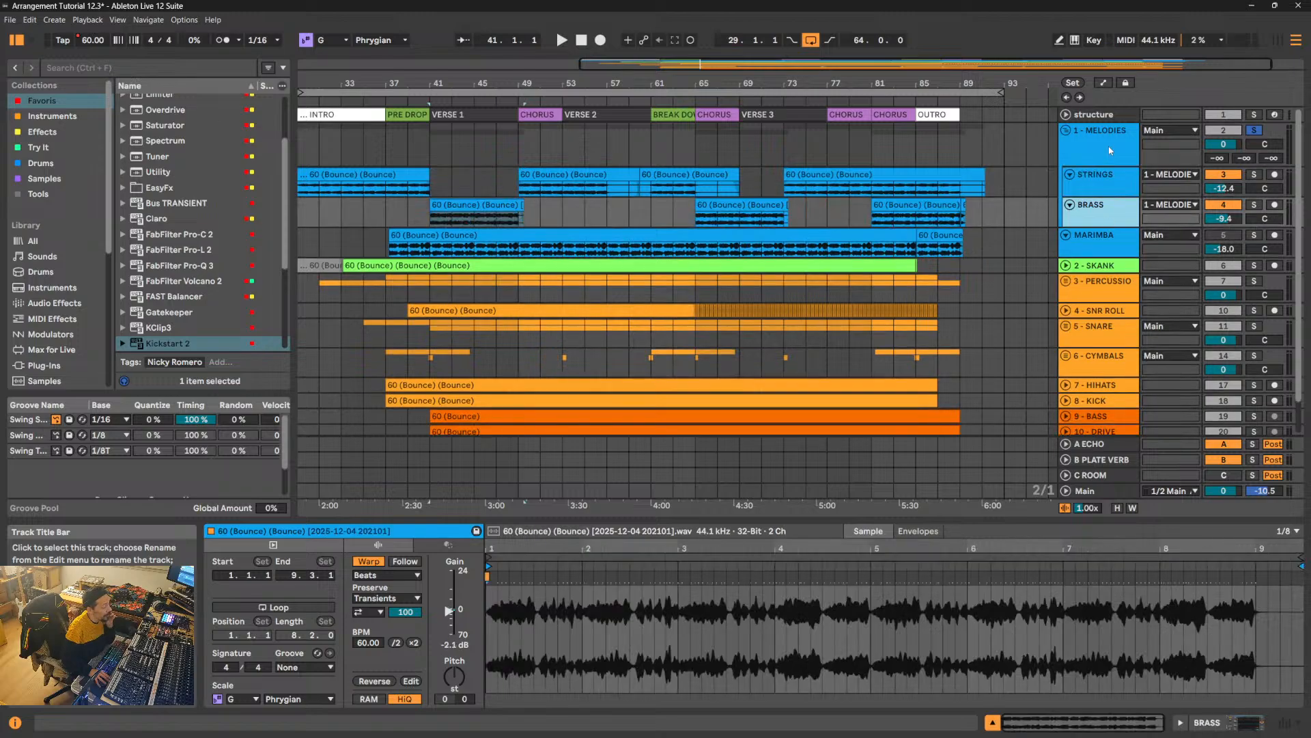
pyautogui.click(1109, 148)
pyautogui.click(1094, 239)
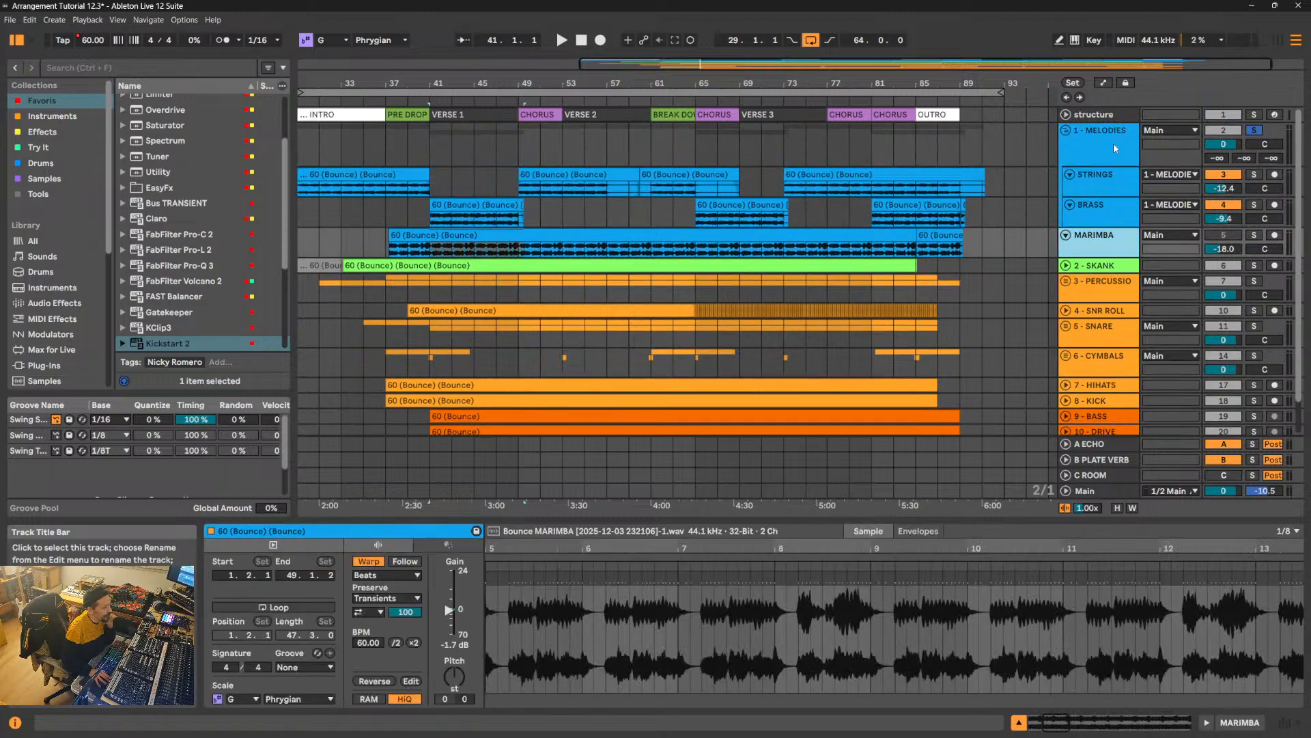
pyautogui.click(1113, 145)
pyautogui.click(1113, 240)
pyautogui.click(1122, 145)
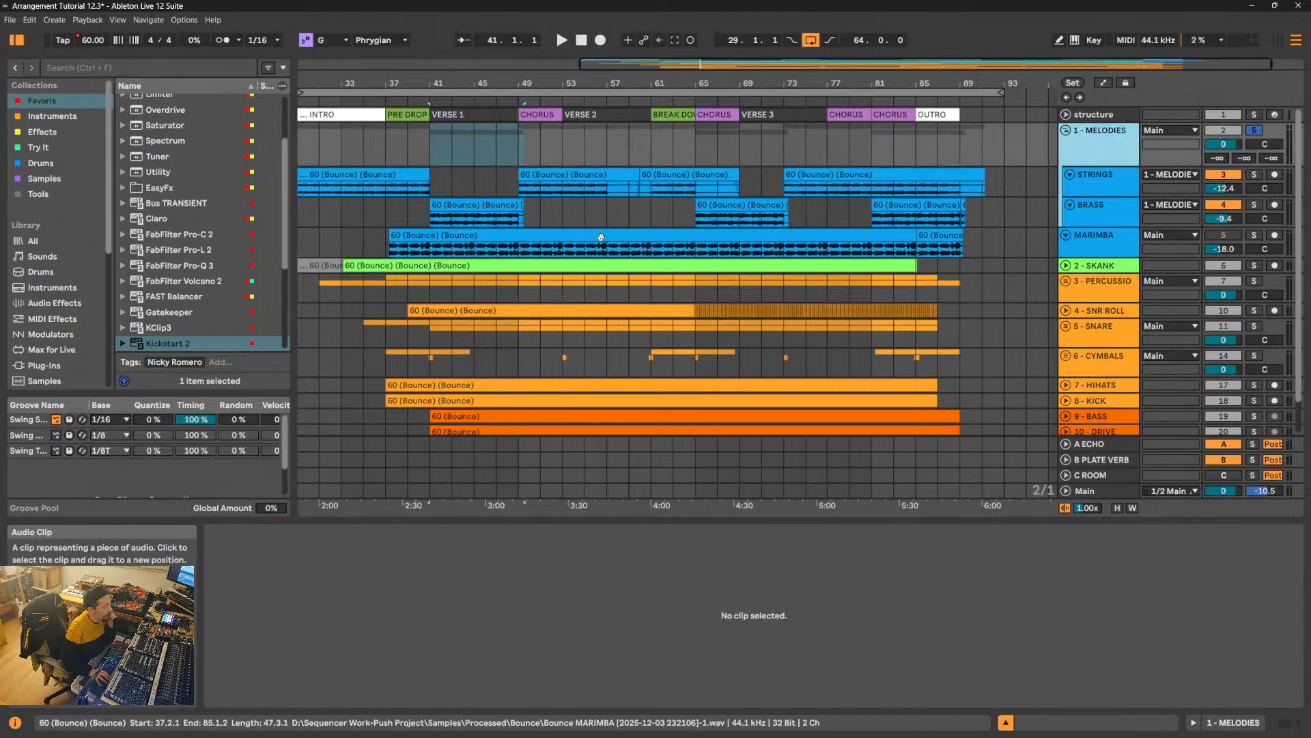
# - Take the 1 - MELODIES group out of solo and play from the STRINGS clip at bar 49
pyautogui.click(455, 205)
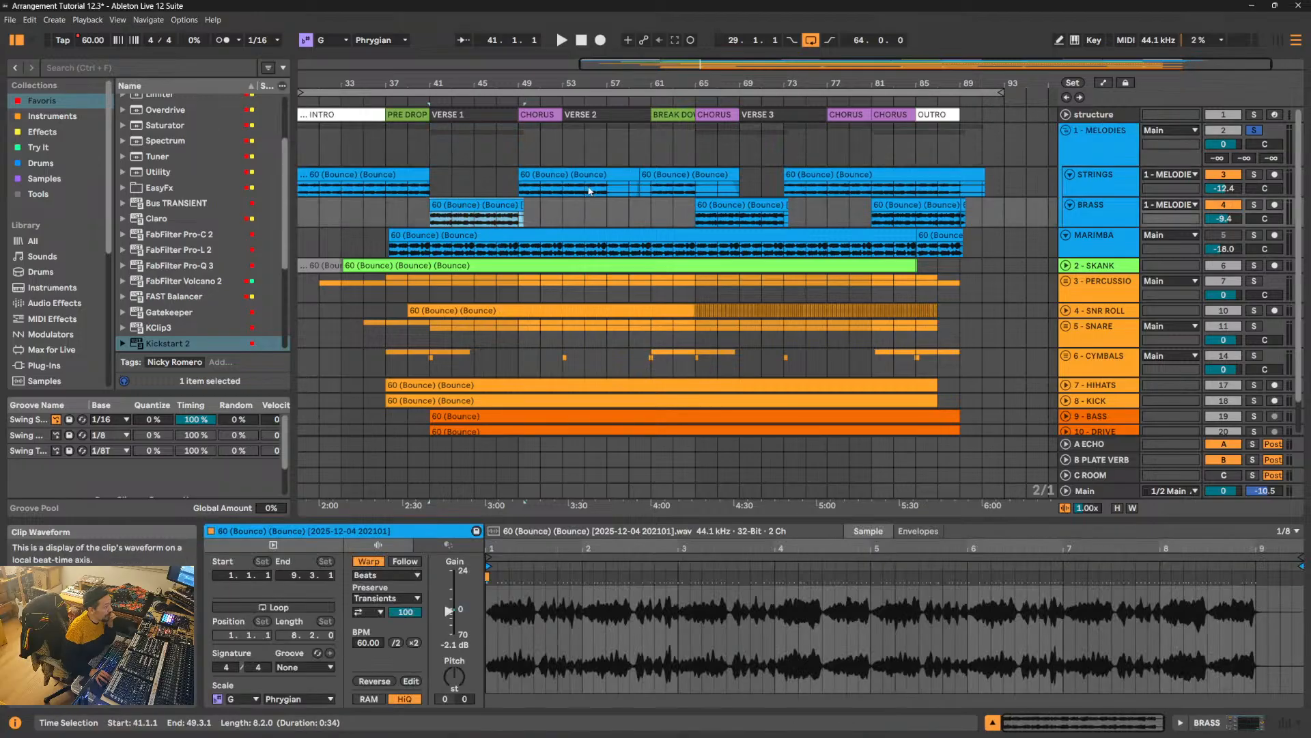
pyautogui.click(563, 173)
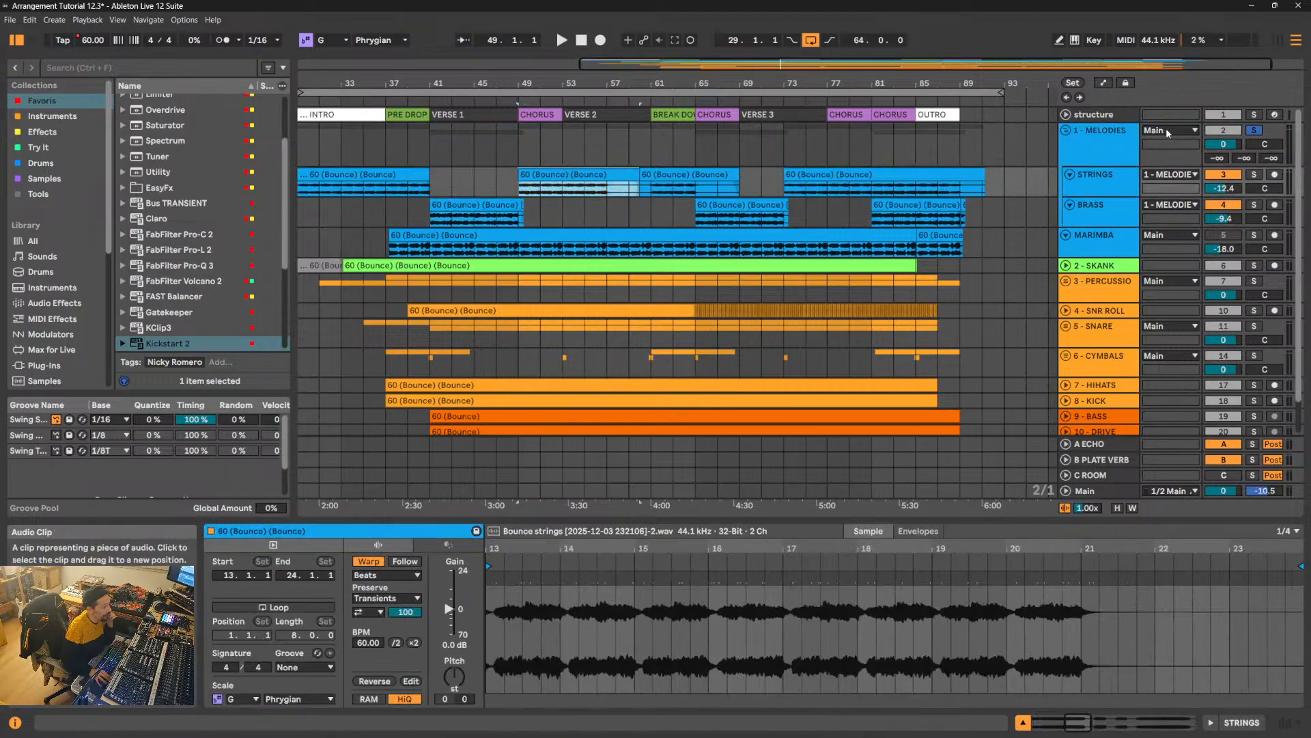
pyautogui.click(1254, 132)
pyautogui.press('space')
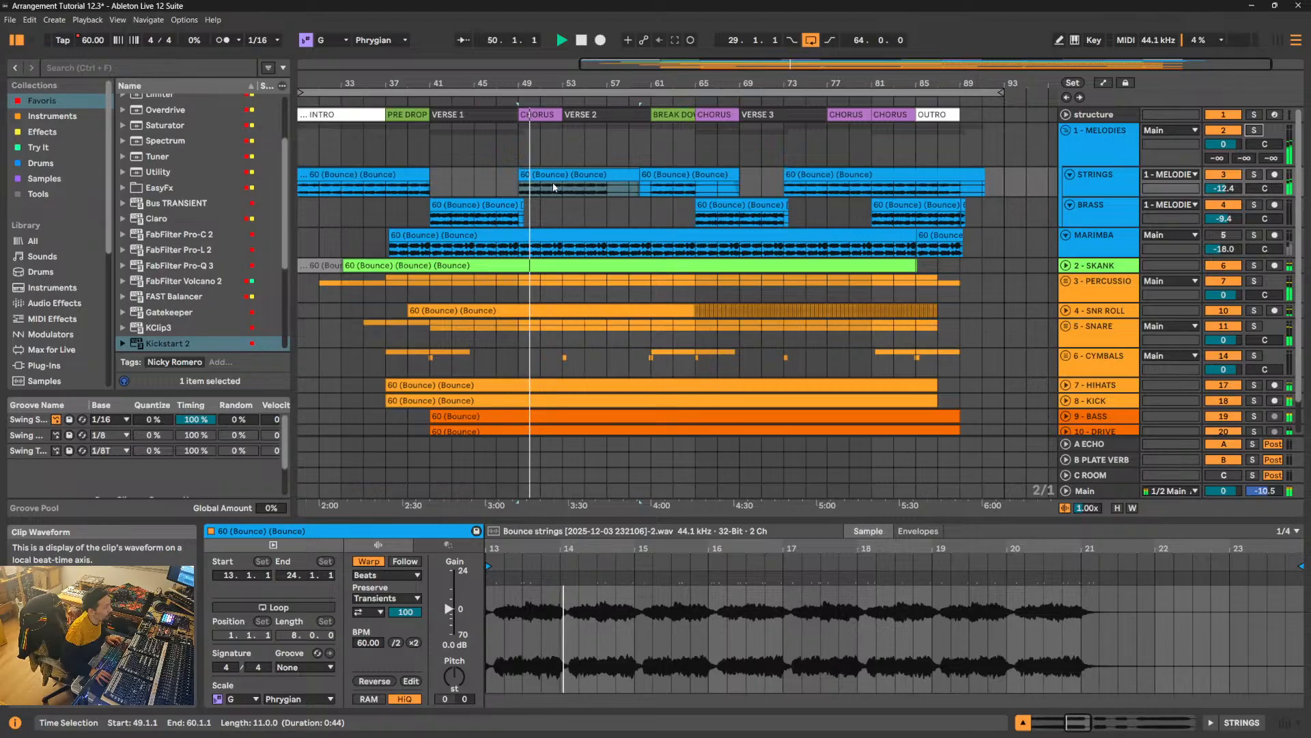
# - Copy the 11-bar STRINGS clip at bar 49 to 57.1.1 and 33.1.1, and stop playback
pyautogui.moveTo(577, 174); pyautogui.dragTo(660, 177)
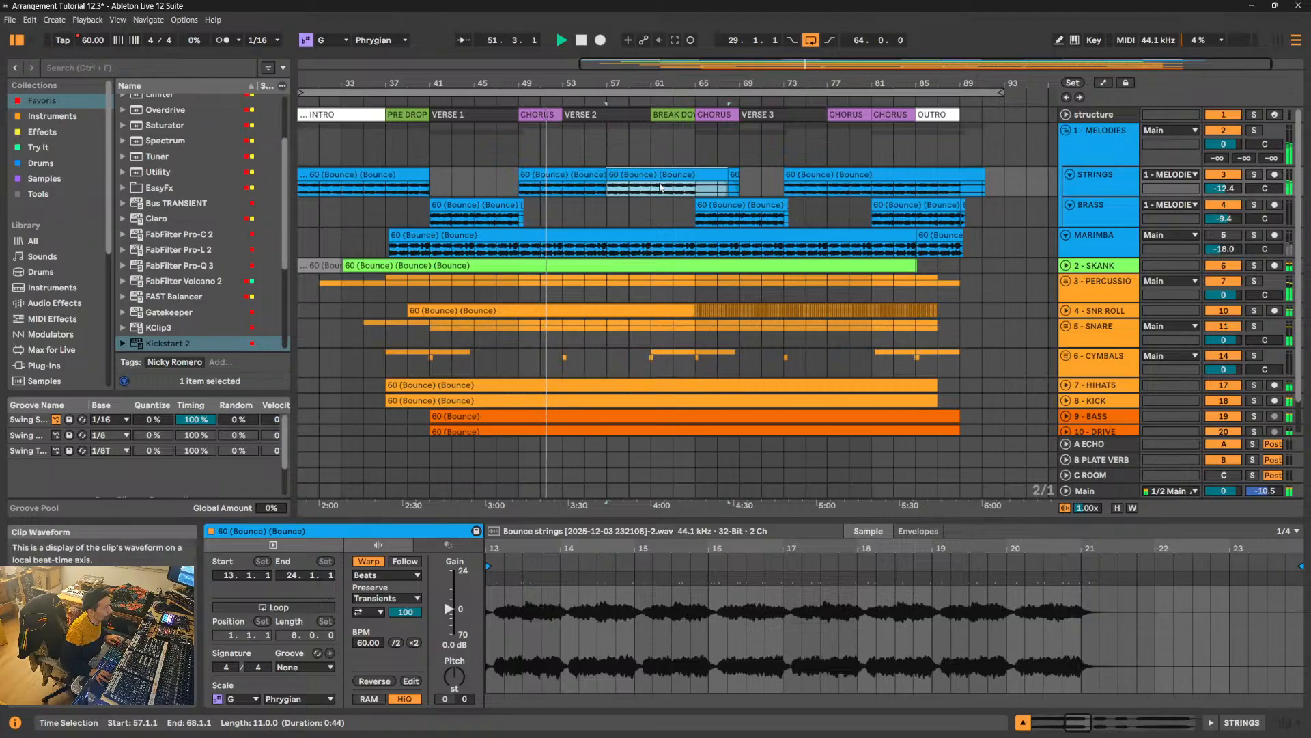
pyautogui.moveTo(659, 176); pyautogui.dragTo(388, 179)
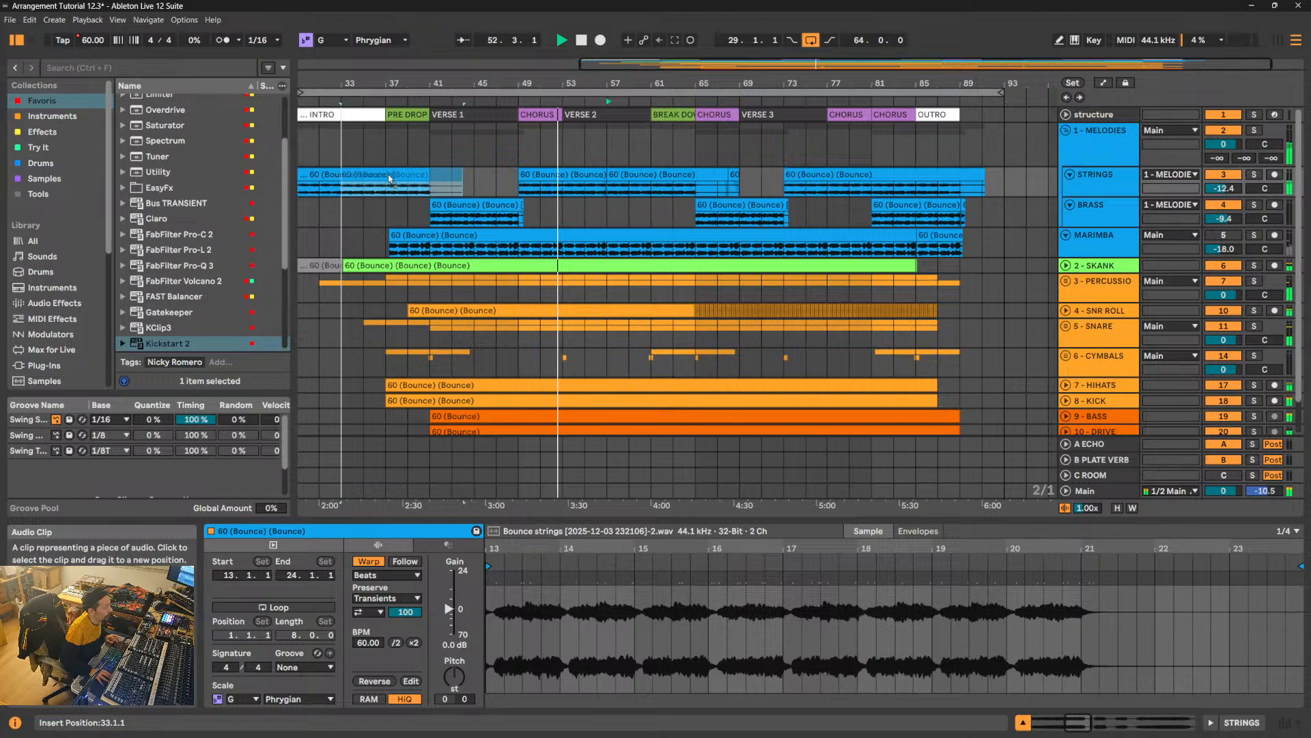
pyautogui.click(388, 175)
pyautogui.moveTo(388, 84); pyautogui.dragTo(588, 84)
pyautogui.press('space')
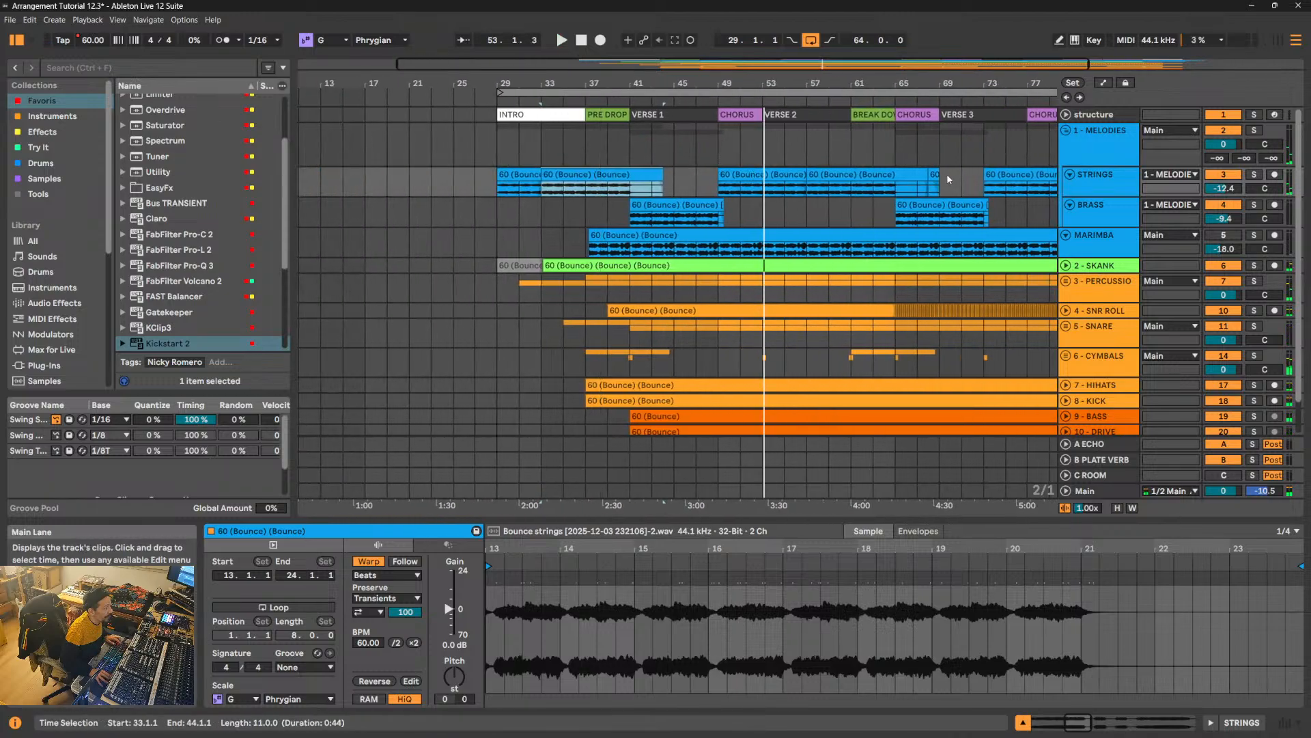
# - Enlarge the STRINGS track and examine the clip's waveform tail around the start of VERSE 1 at bar 41
pyautogui.click(629, 191)
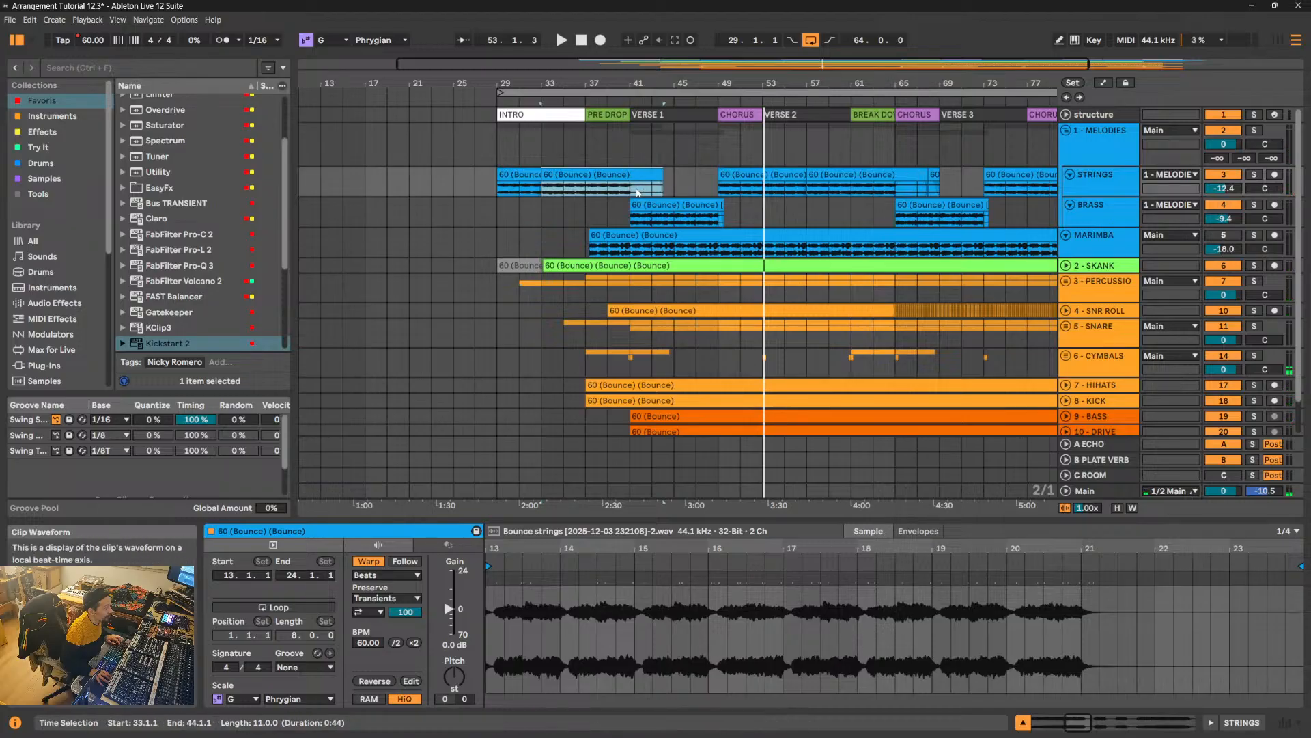
pyautogui.moveTo(1075, 196); pyautogui.dragTo(1076, 336)
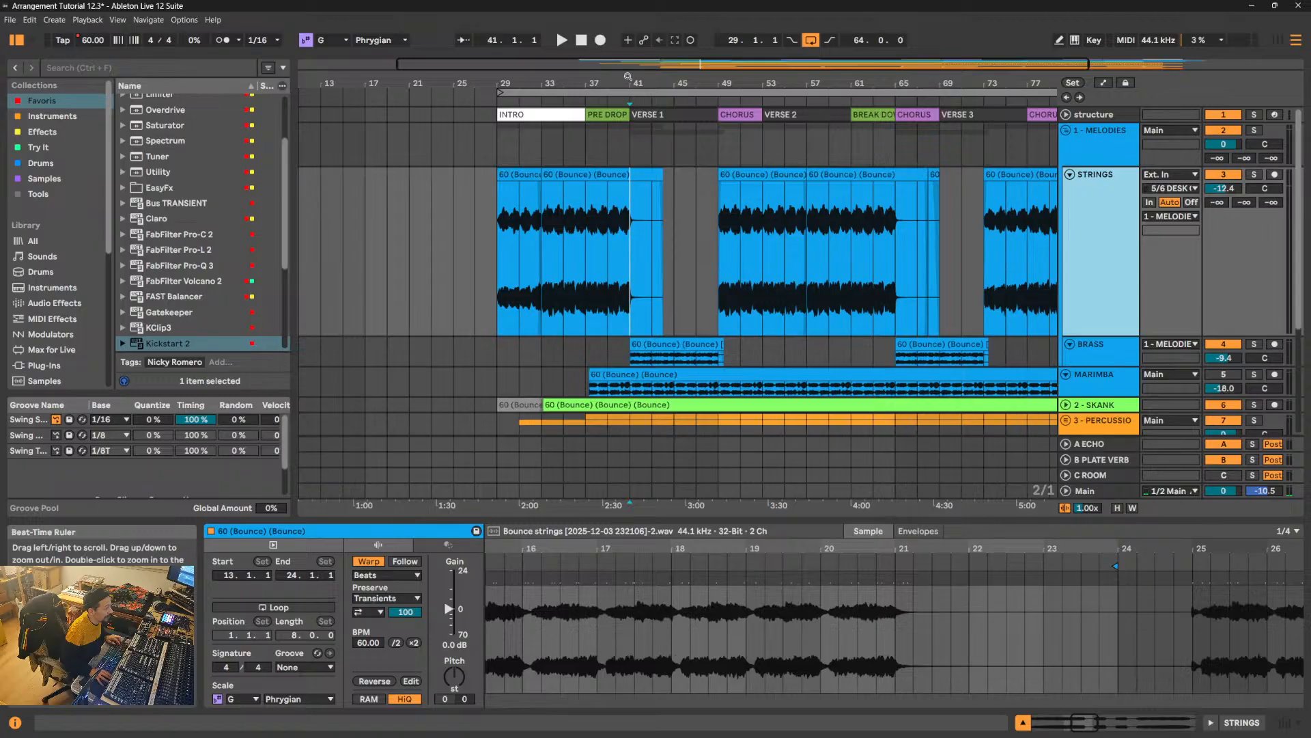
pyautogui.moveTo(629, 80); pyautogui.dragTo(638, 174)
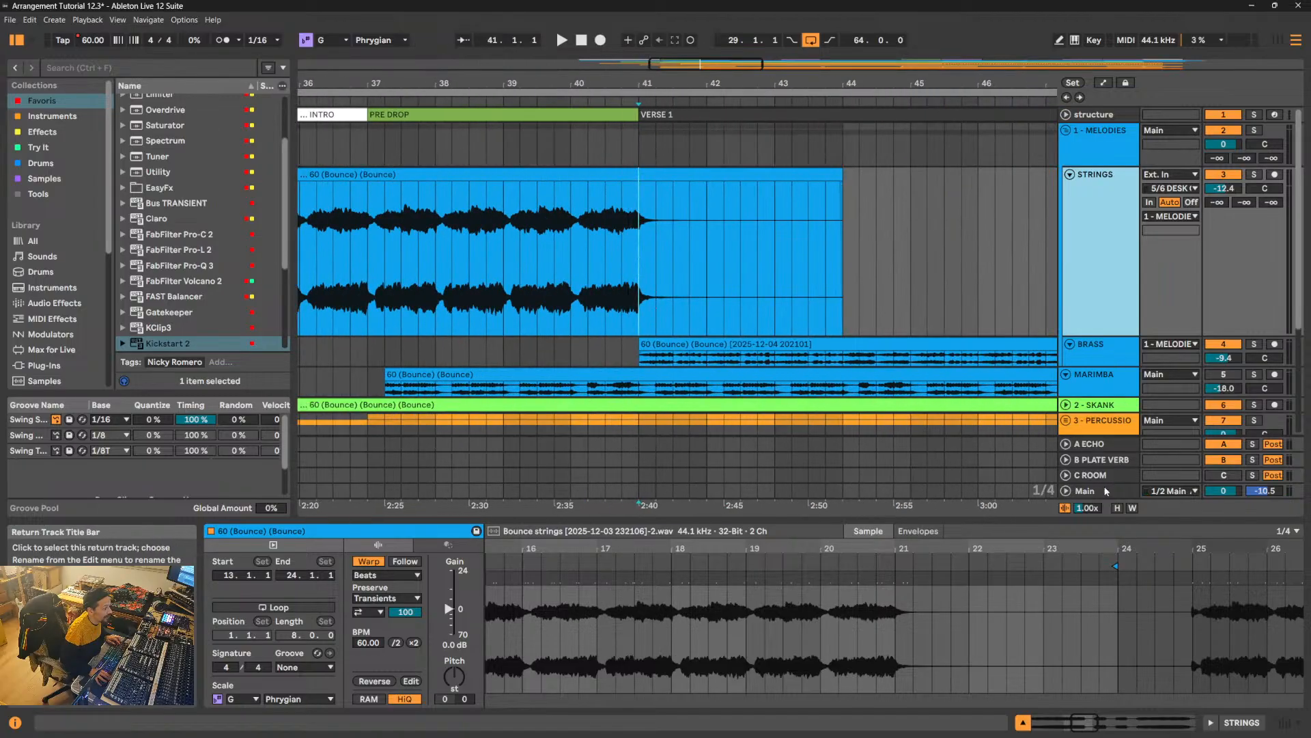
pyautogui.moveTo(1087, 508)
pyautogui.mouseDown()
pyautogui.moveTo(1087, 478)
pyautogui.moveTo(1097, 513)
pyautogui.mouseUp()
pyautogui.doubleClick(1092, 510)
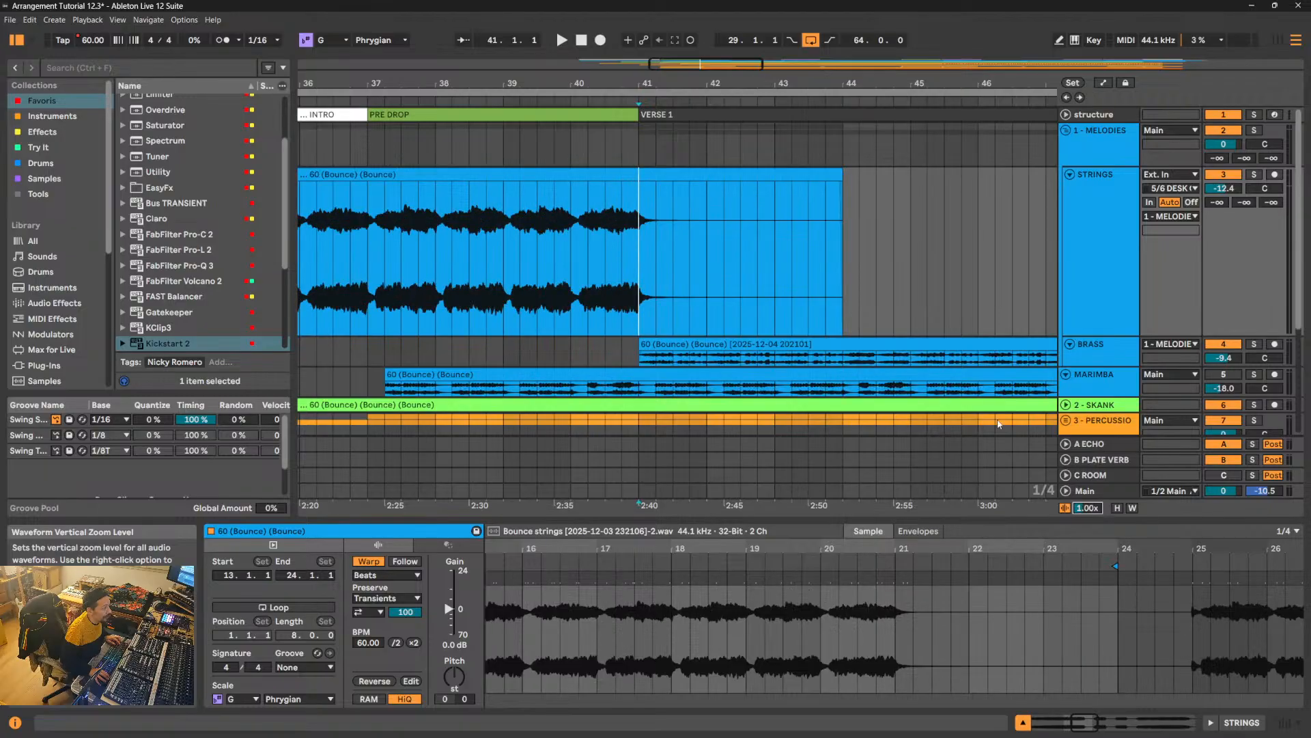
pyautogui.moveTo(739, 85); pyautogui.dragTo(739, 32)
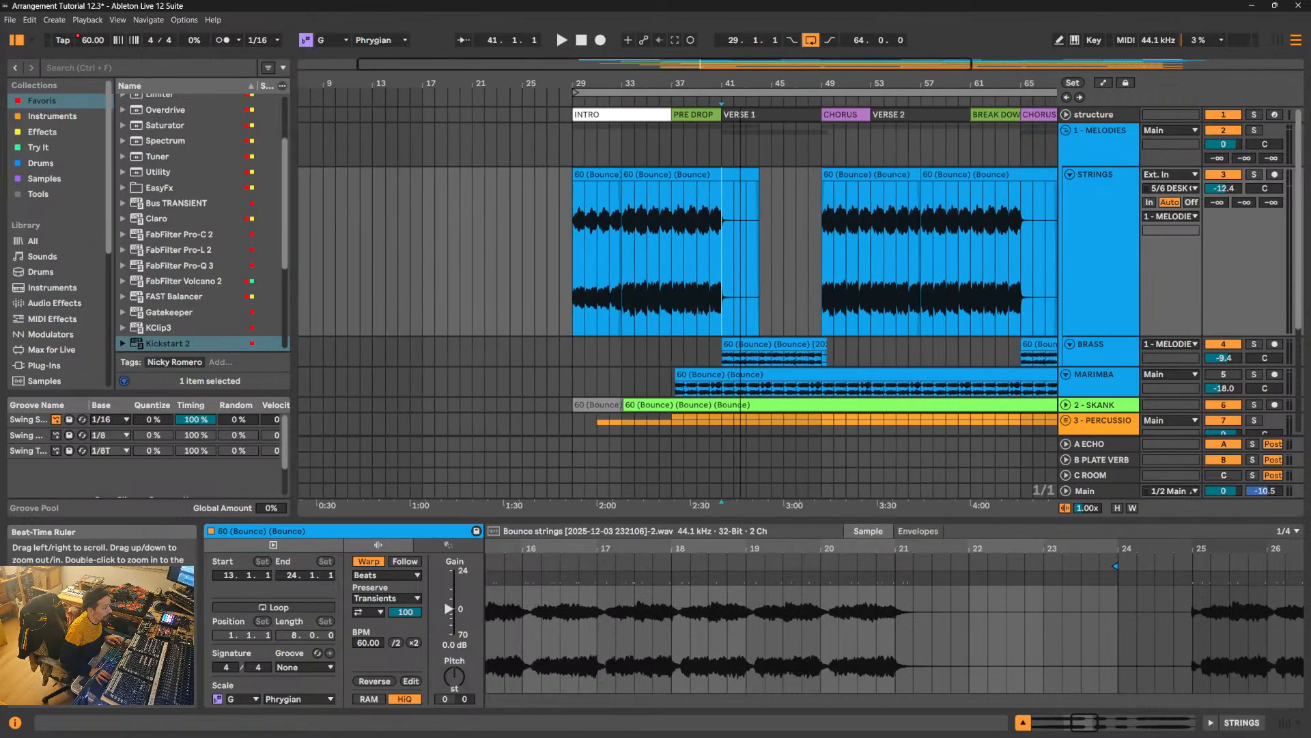
# - Play the STRINGS clip from the start of the INTRO and extend it from bar 33 to bar 40
pyautogui.click(622, 175)
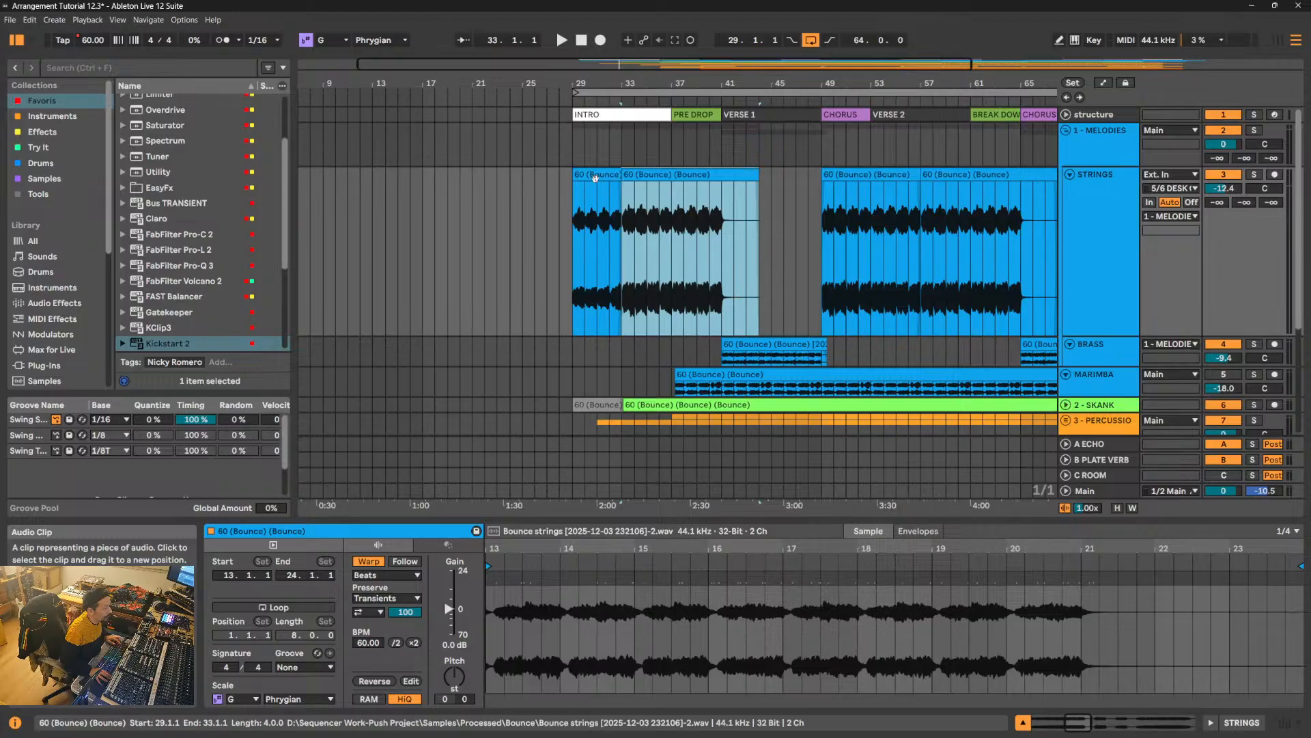
pyautogui.click(613, 174)
pyautogui.press('space')
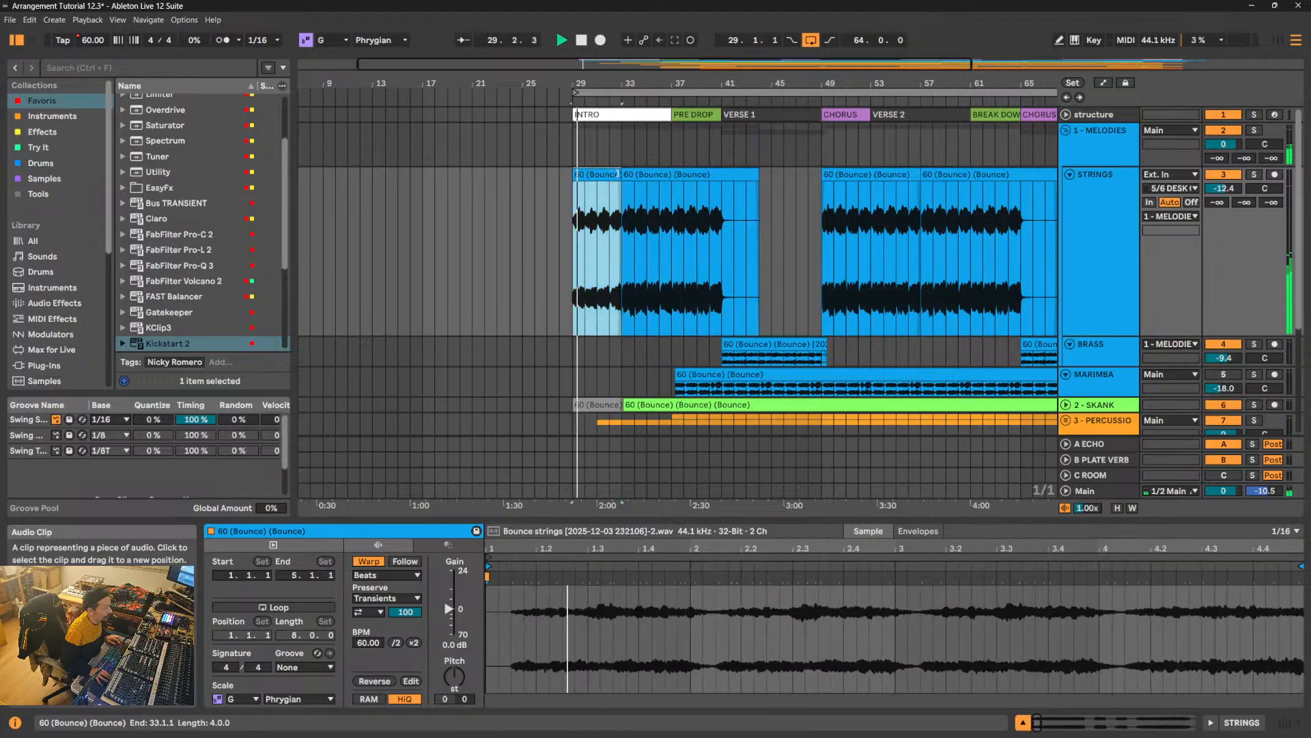
pyautogui.moveTo(621, 178); pyautogui.dragTo(707, 183)
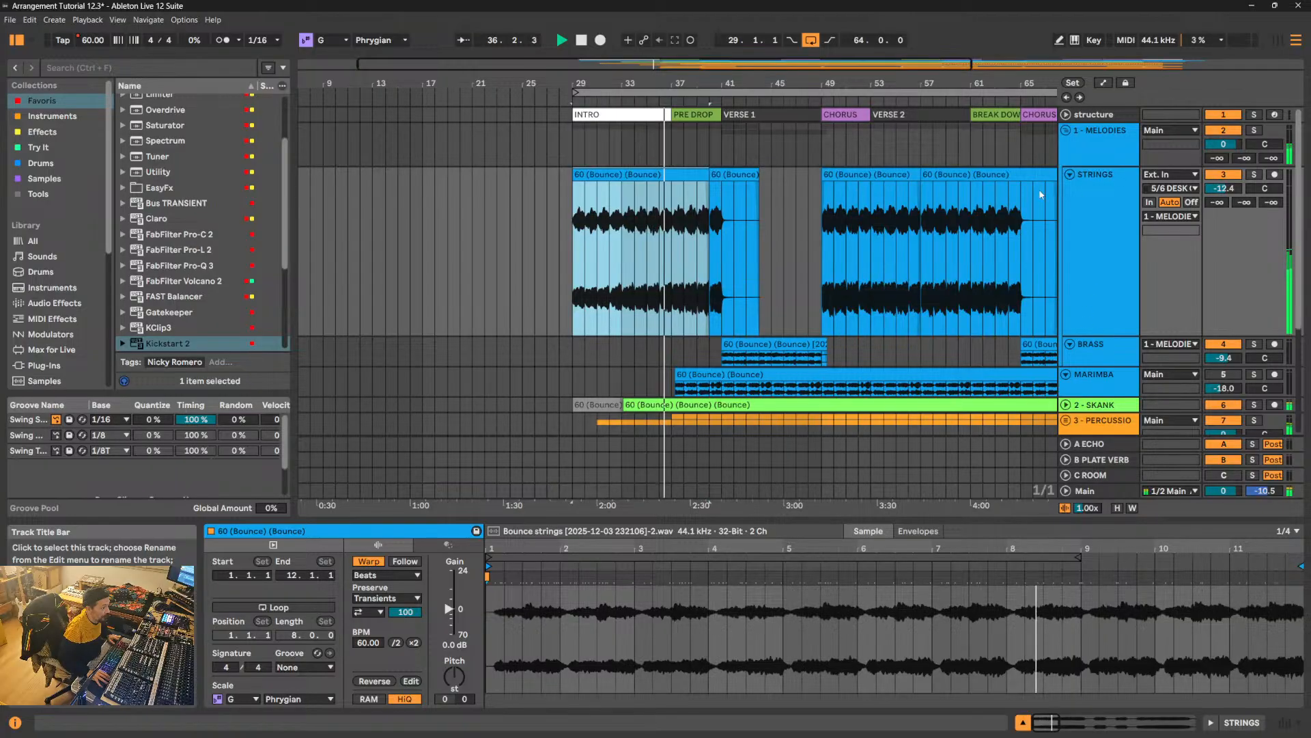
# - Shrink the STRINGS track to its minimum height and collapse the 1 - MELODIES group
pyautogui.click(1097, 328)
pyautogui.moveTo(1097, 328); pyautogui.dragTo(1102, 189)
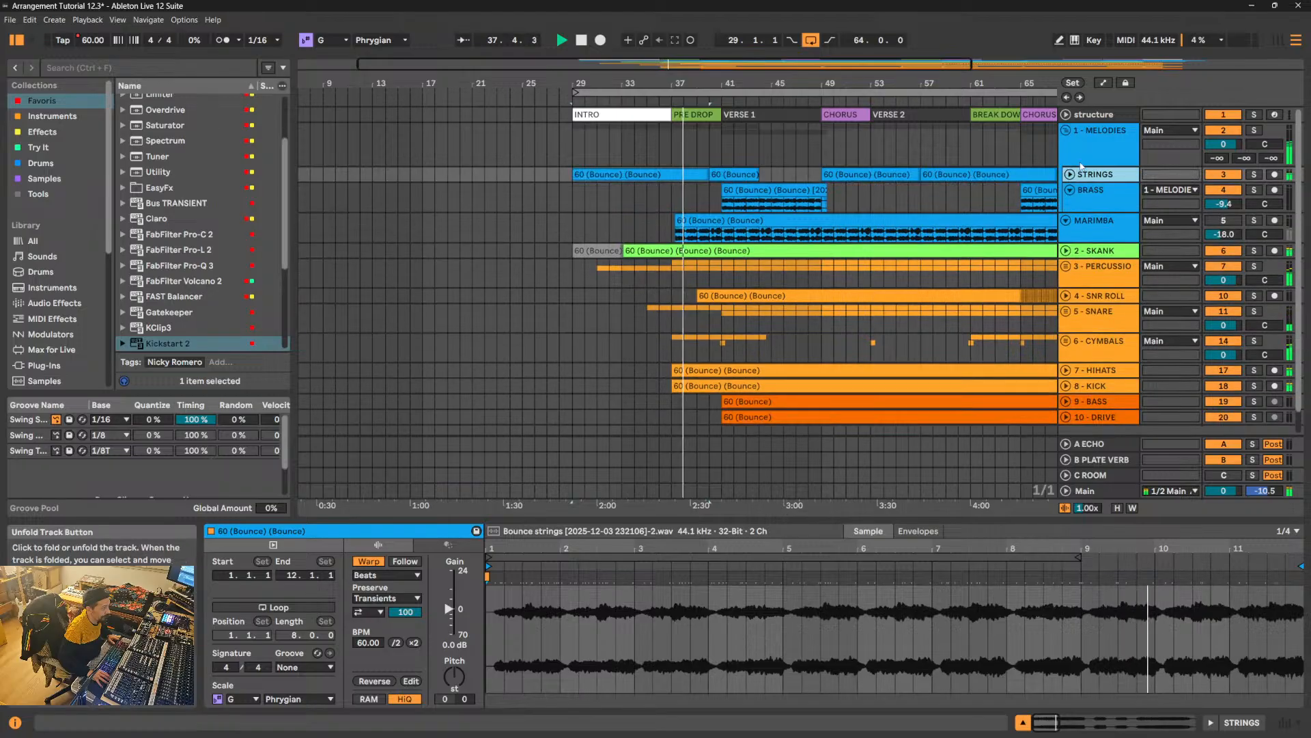
pyautogui.click(1070, 175)
pyautogui.click(1067, 131)
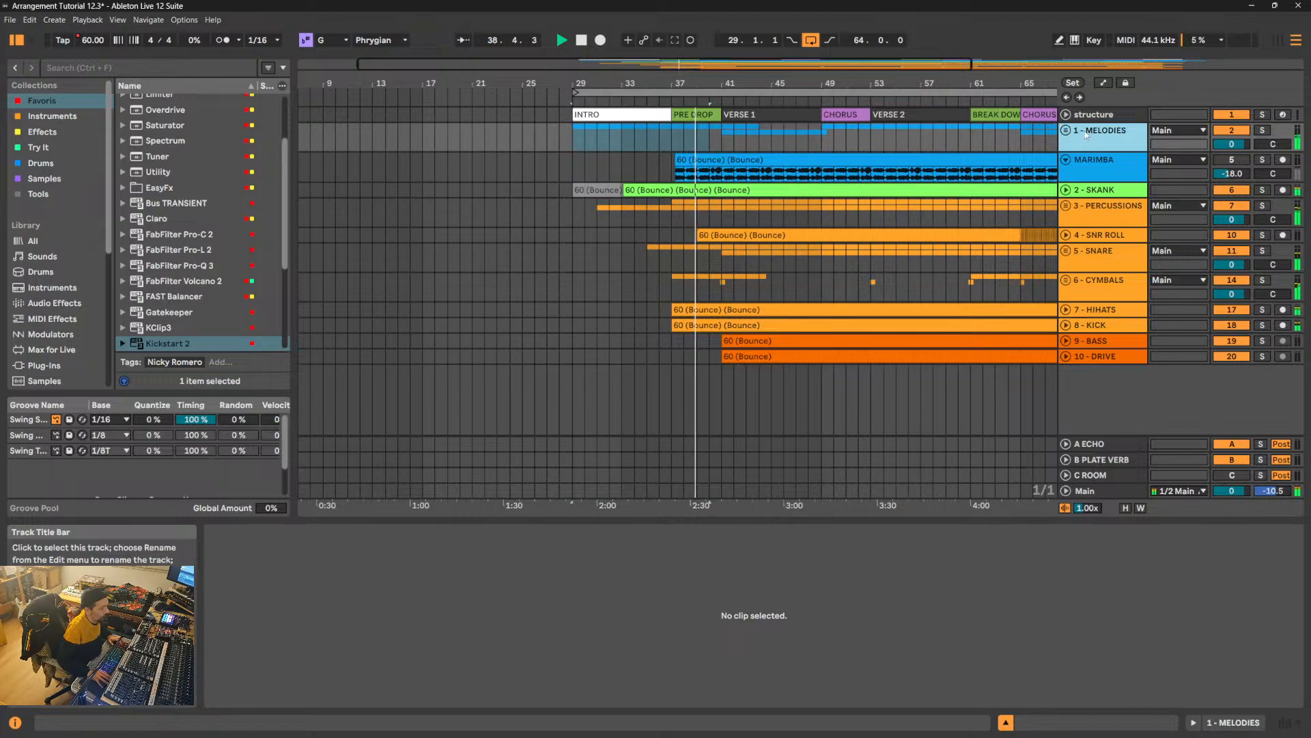
# - Unmute the MARIMBA track and set its volume to -12.4 dB in the Session View mixer
pyautogui.click(1228, 162)
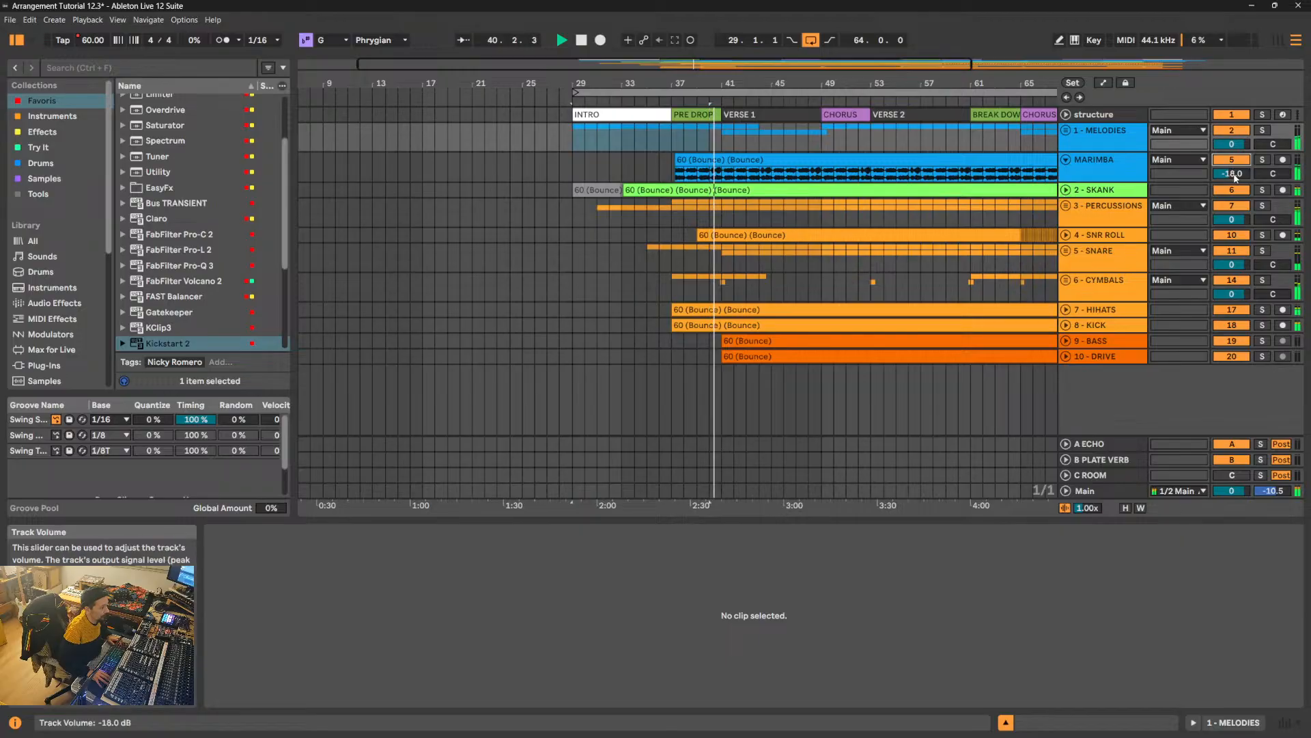
pyautogui.click(1279, 40)
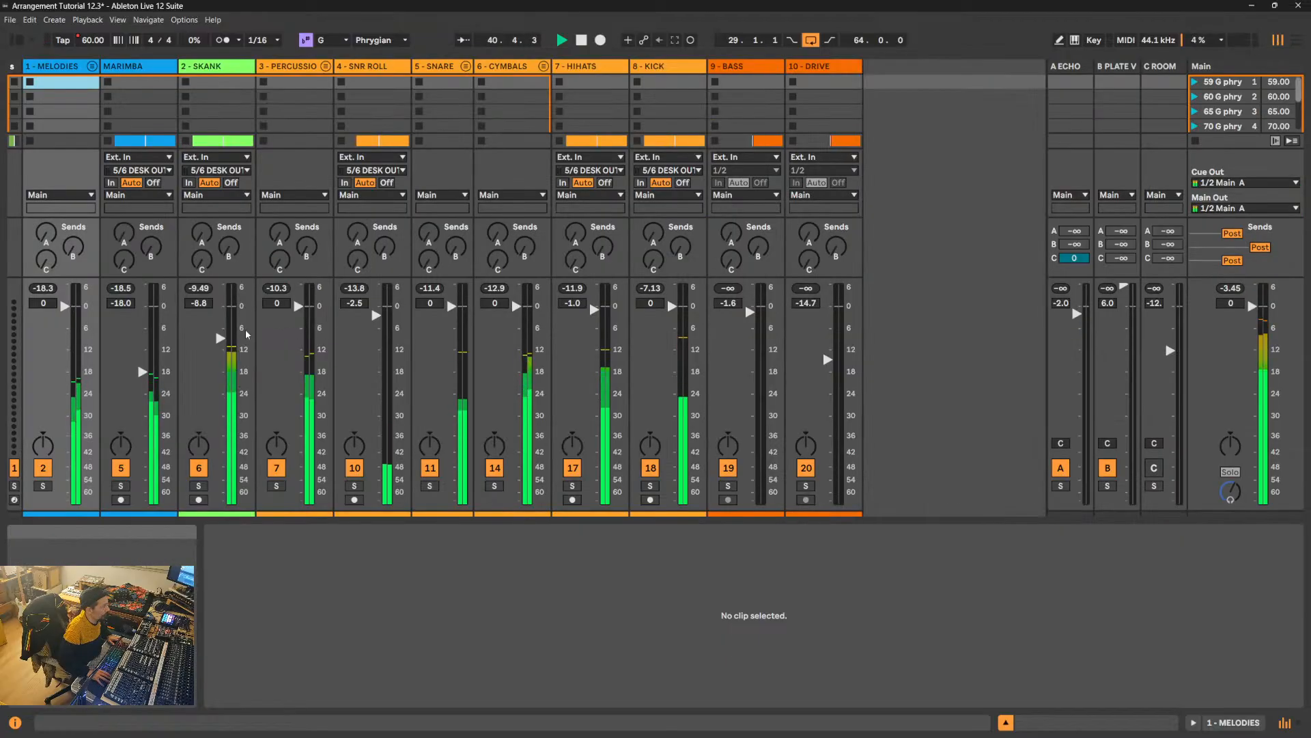
pyautogui.moveTo(142, 372); pyautogui.dragTo(142, 351)
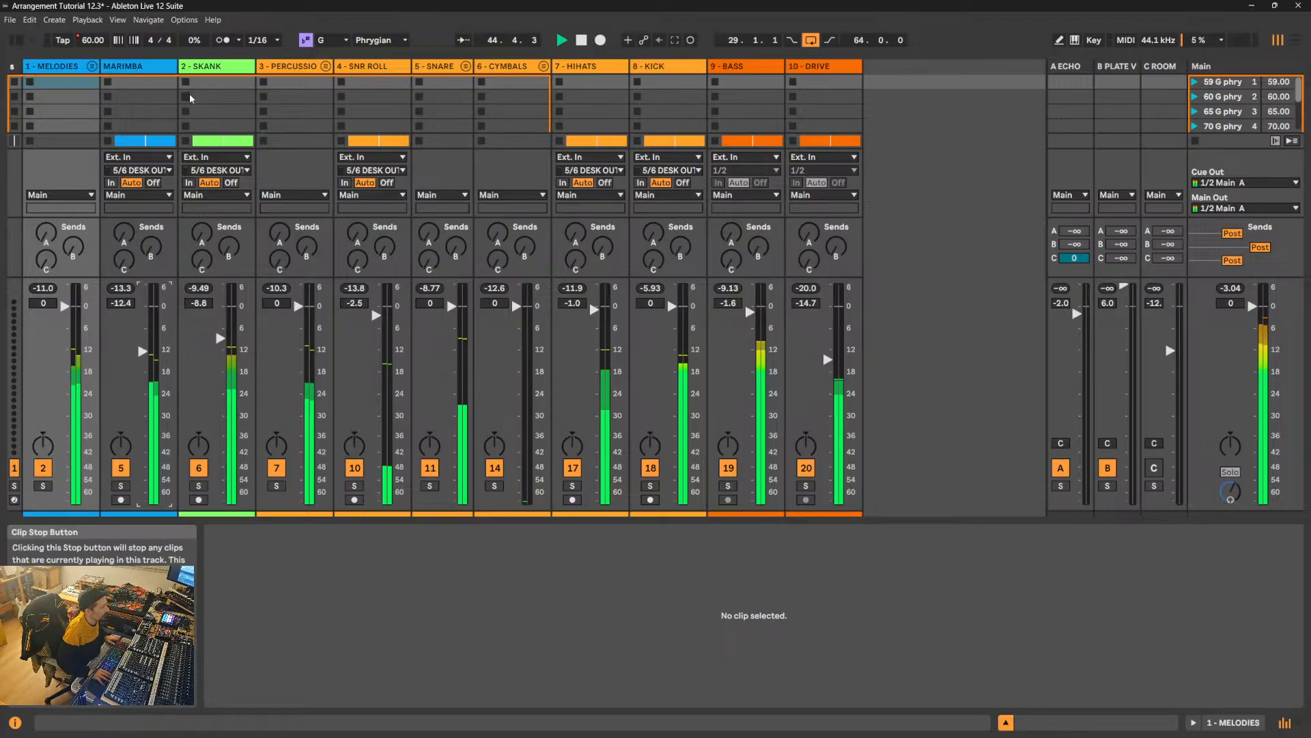
# - Stop playback, rename the MARIMBA track as 2 - MARIMBA and select the 2 - SKANK track
pyautogui.press('space')
pyautogui.click(123, 66)
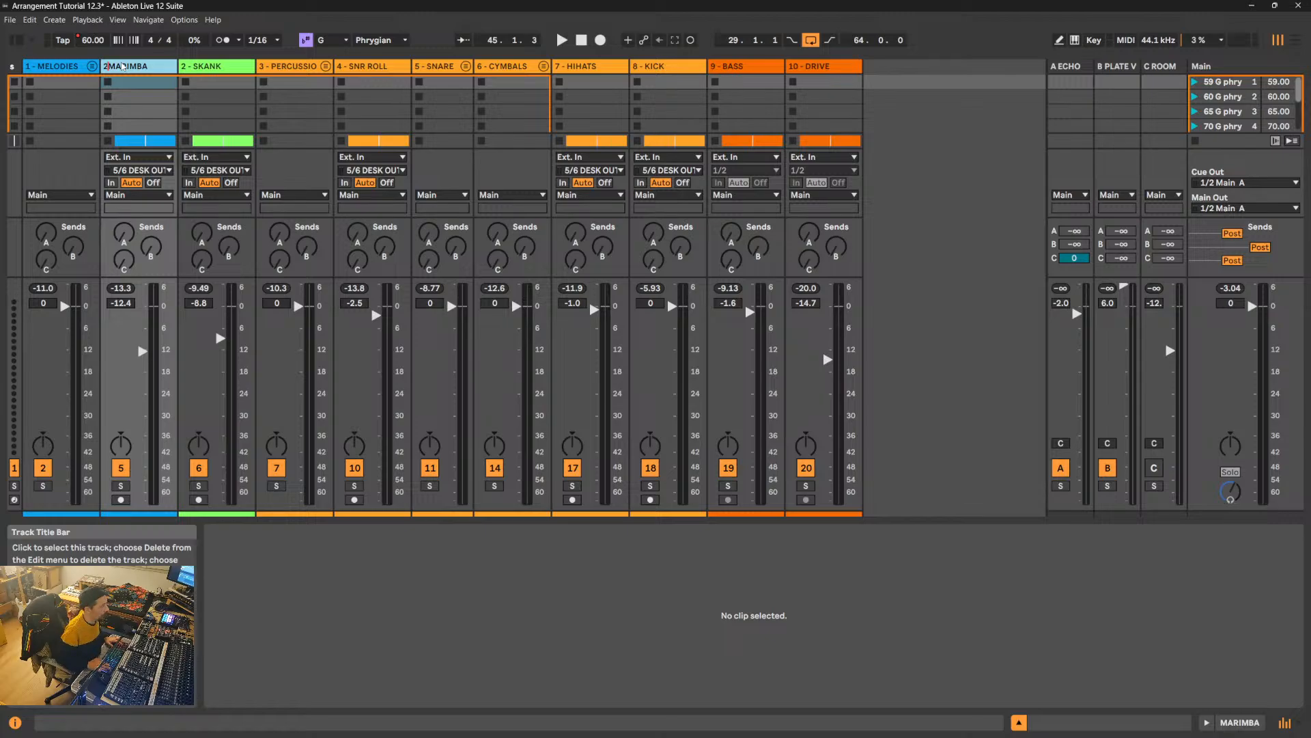
pyautogui.click(198, 66)
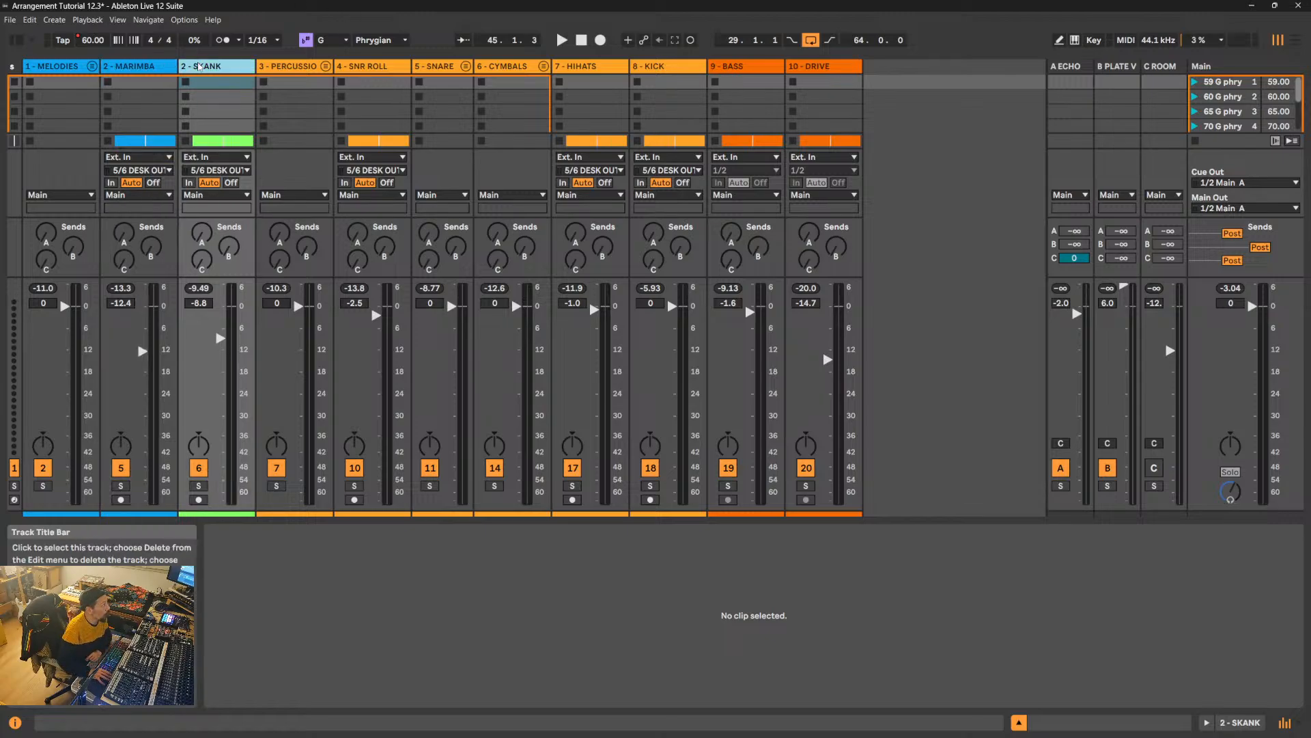
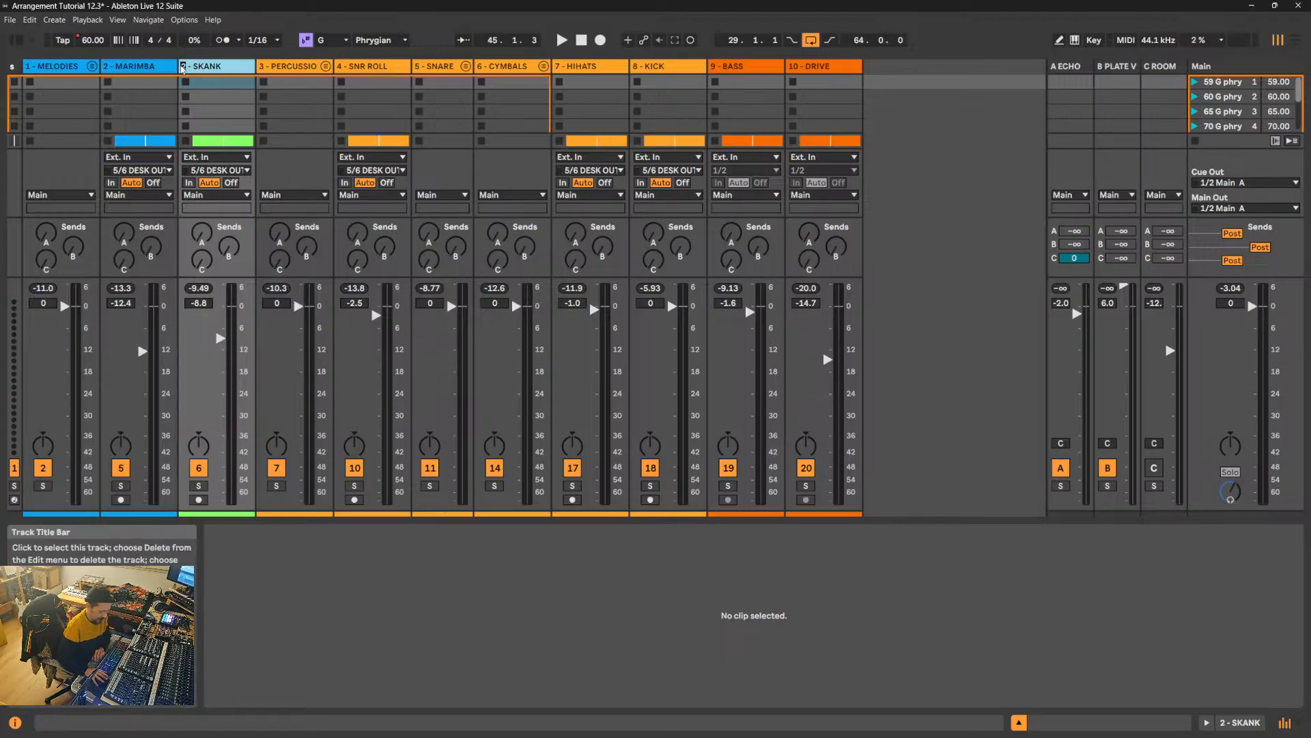
# - Renumber the track names to 4 - PERCUSSIONS, 5 - SNR ROLL, 6 - SNARE and 7 - CYMBALS
pyautogui.click(284, 67)
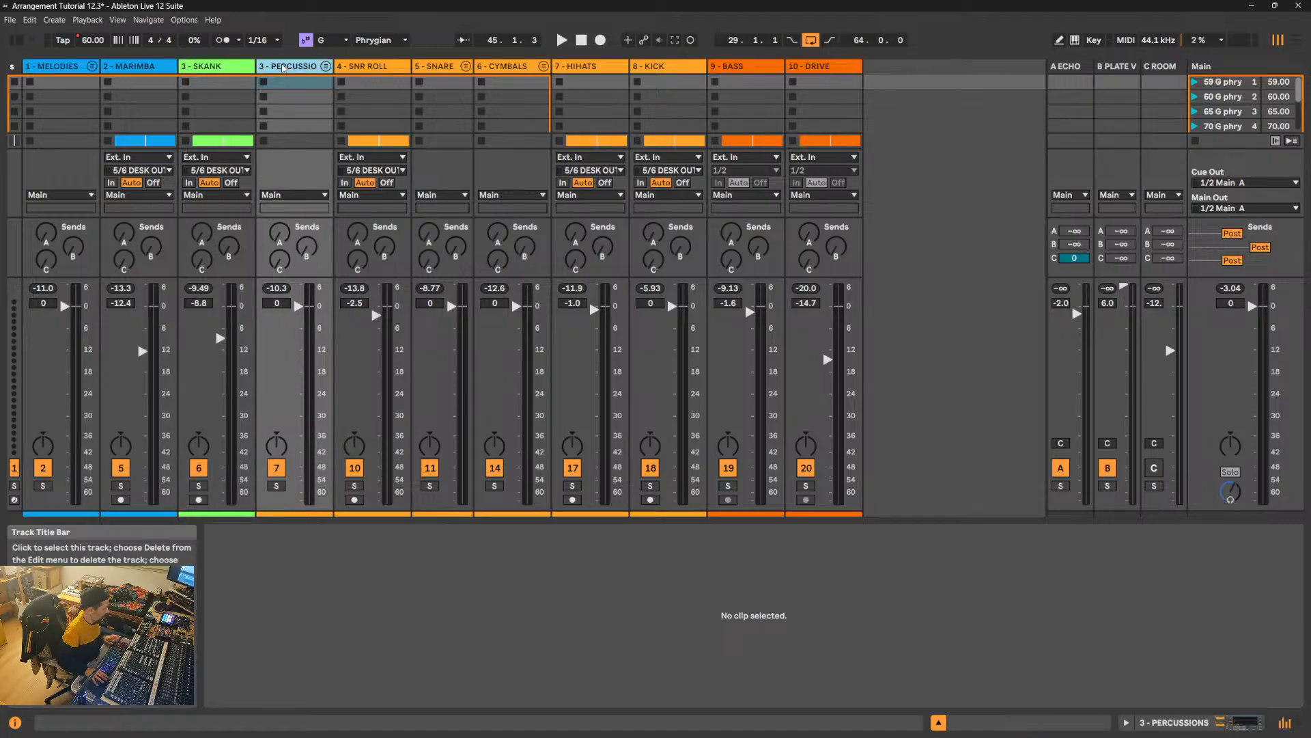
pyautogui.hotkey('ctrl', 'r')
pyautogui.moveTo(264, 71); pyautogui.dragTo(260, 70)
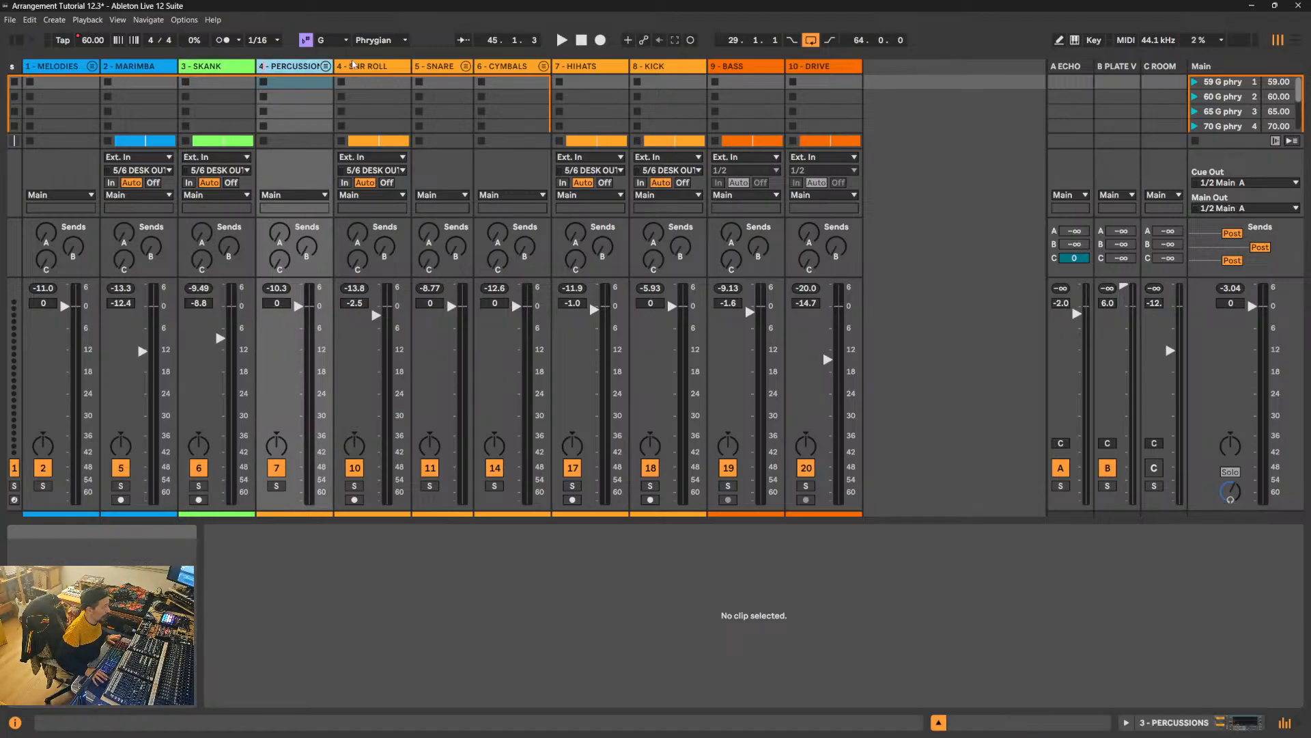
pyautogui.click(363, 67)
pyautogui.hotkey('ctrl', 'r')
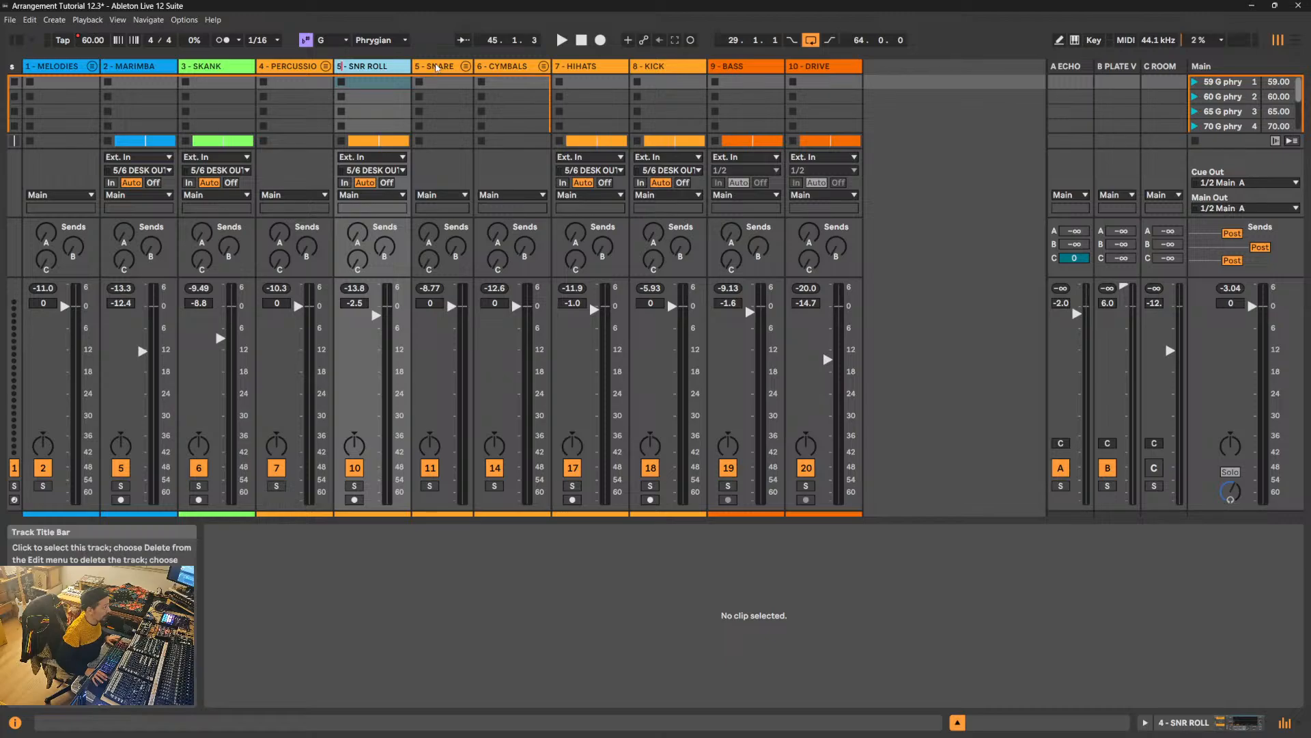
pyautogui.click(437, 67)
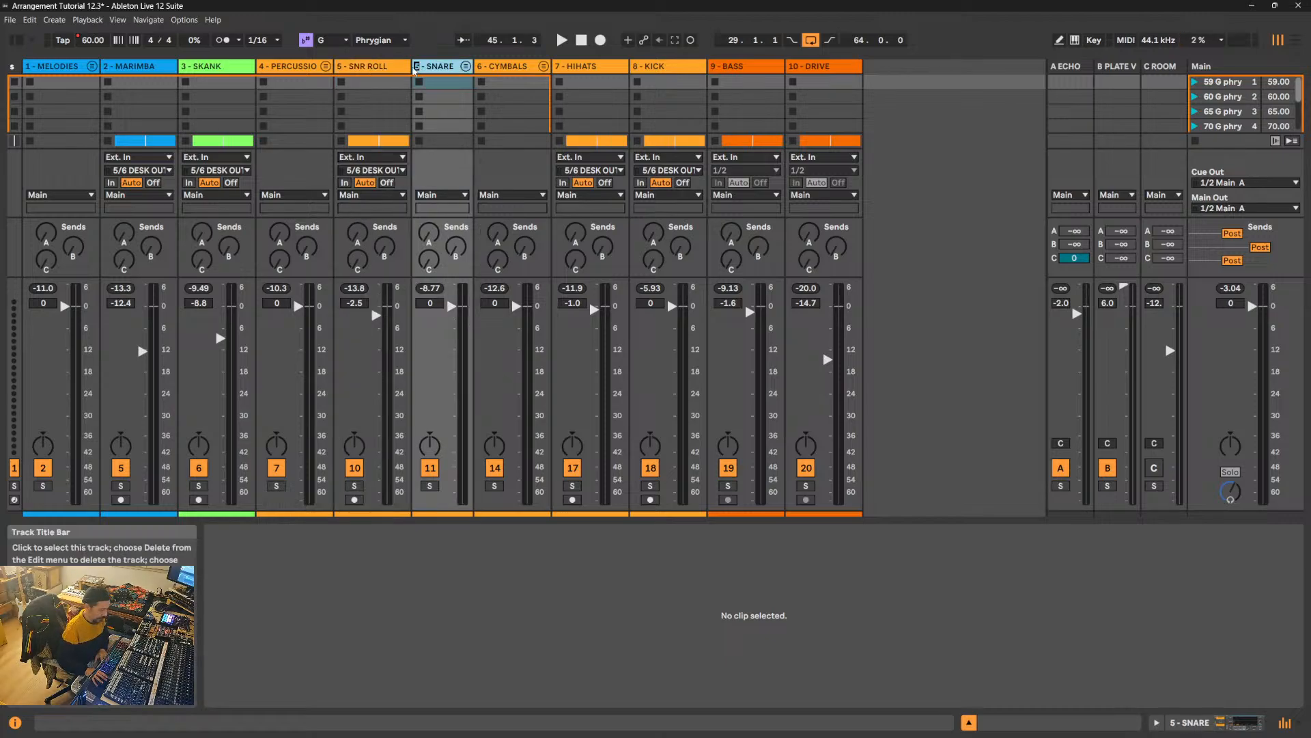
pyautogui.click(486, 67)
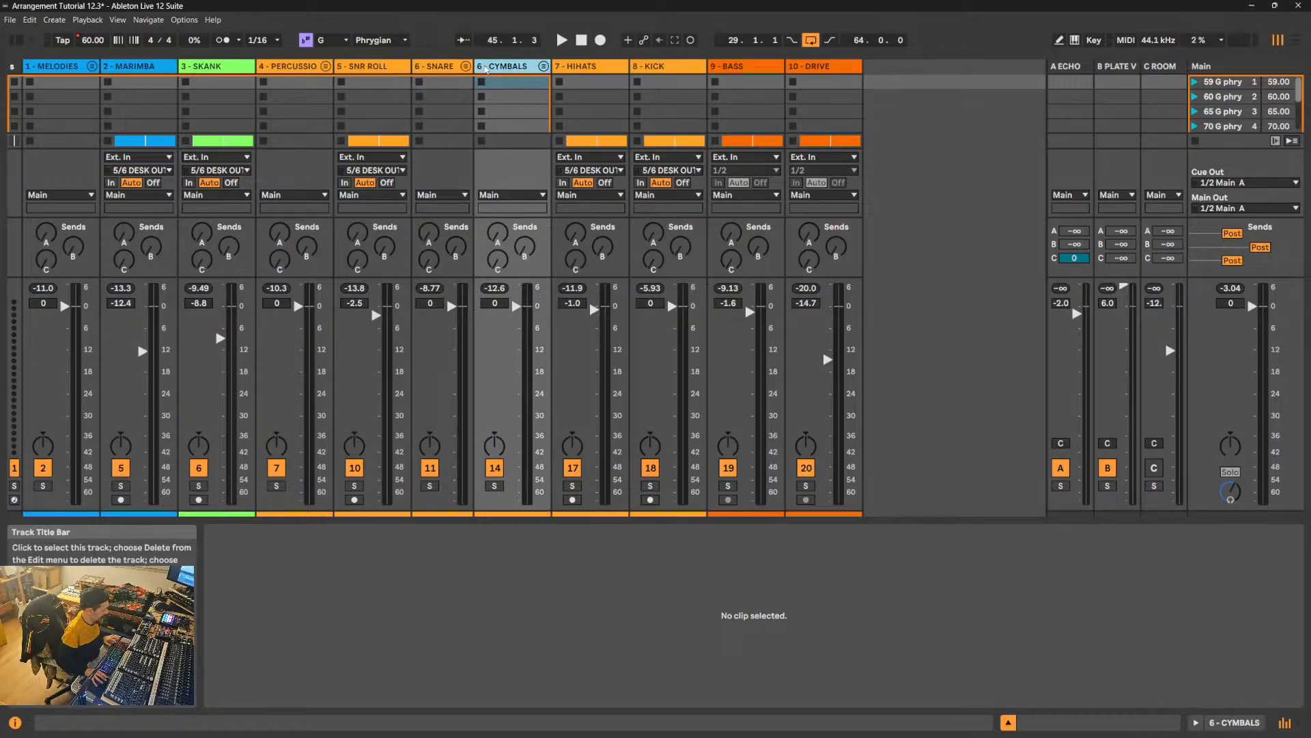
pyautogui.hotkey('ctrl', 'r')
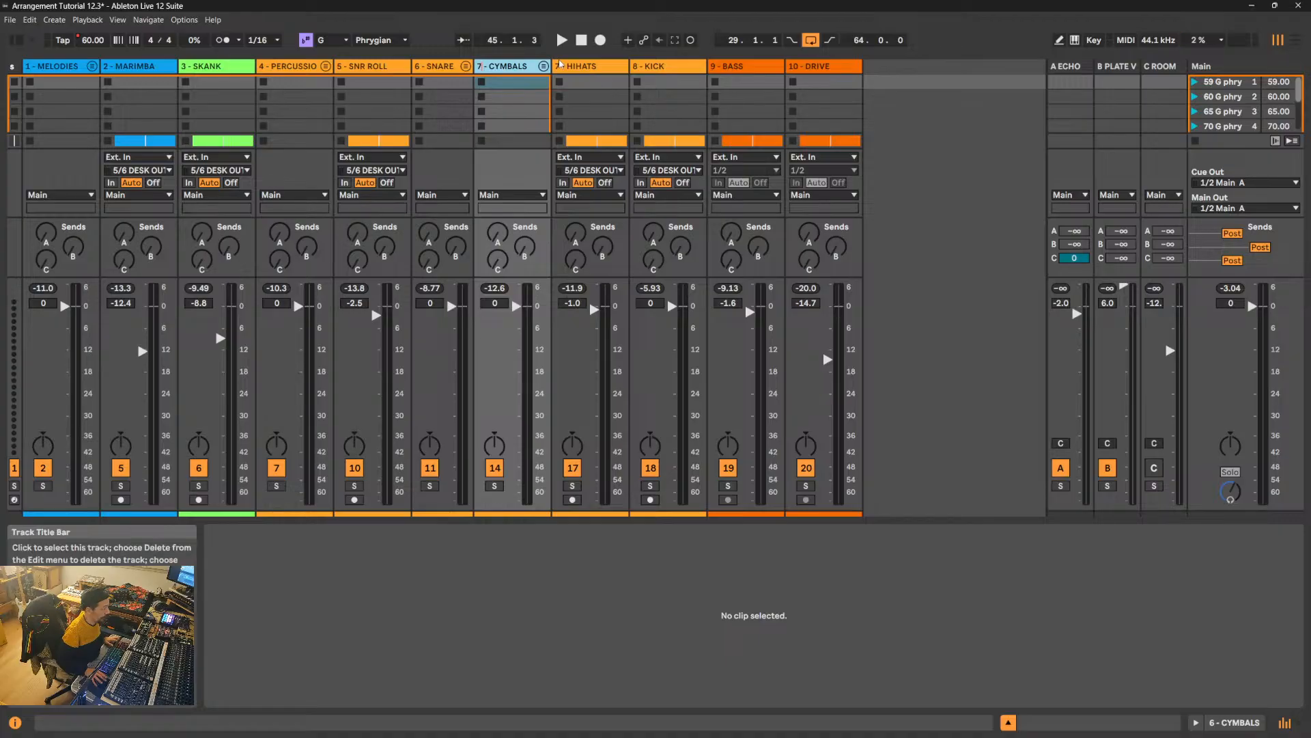
# - Renumber the remaining track names to 8 - HIHATS, 9 - KICK, 10 - BASS and 11 - DRIVE
pyautogui.click(569, 68)
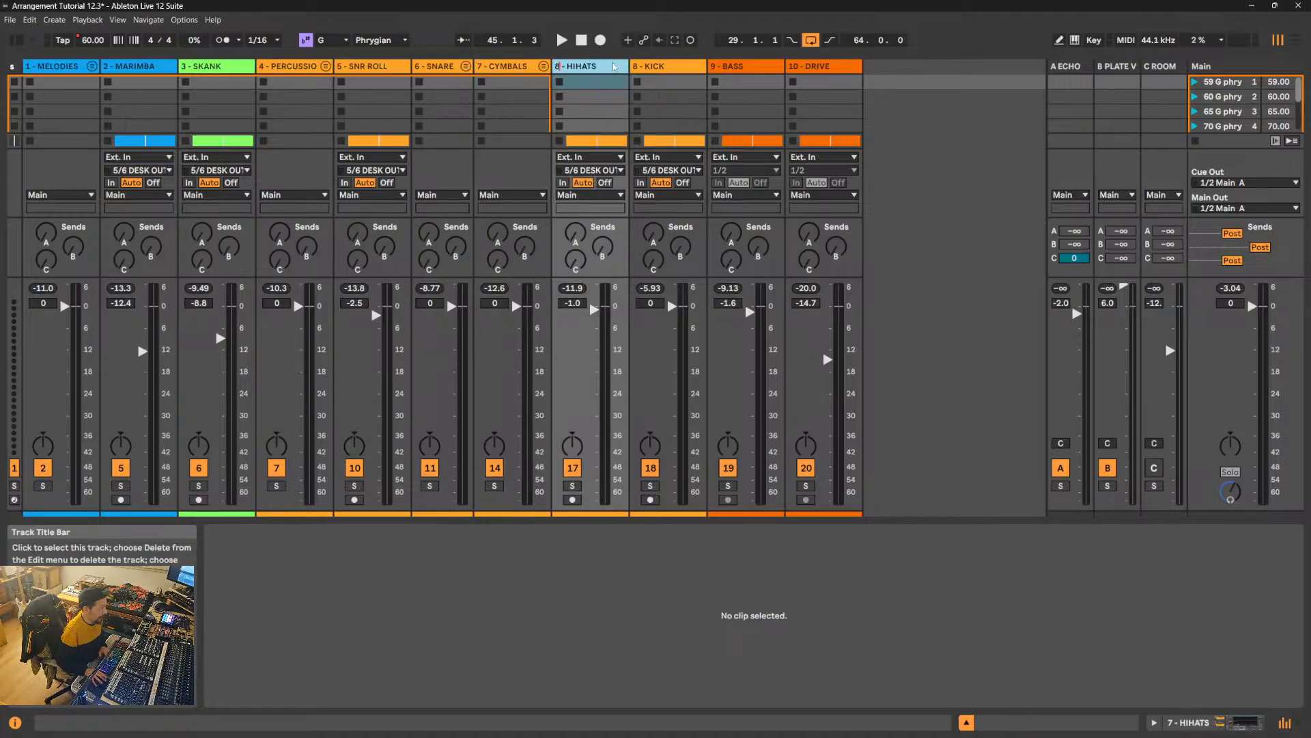
pyautogui.click(661, 69)
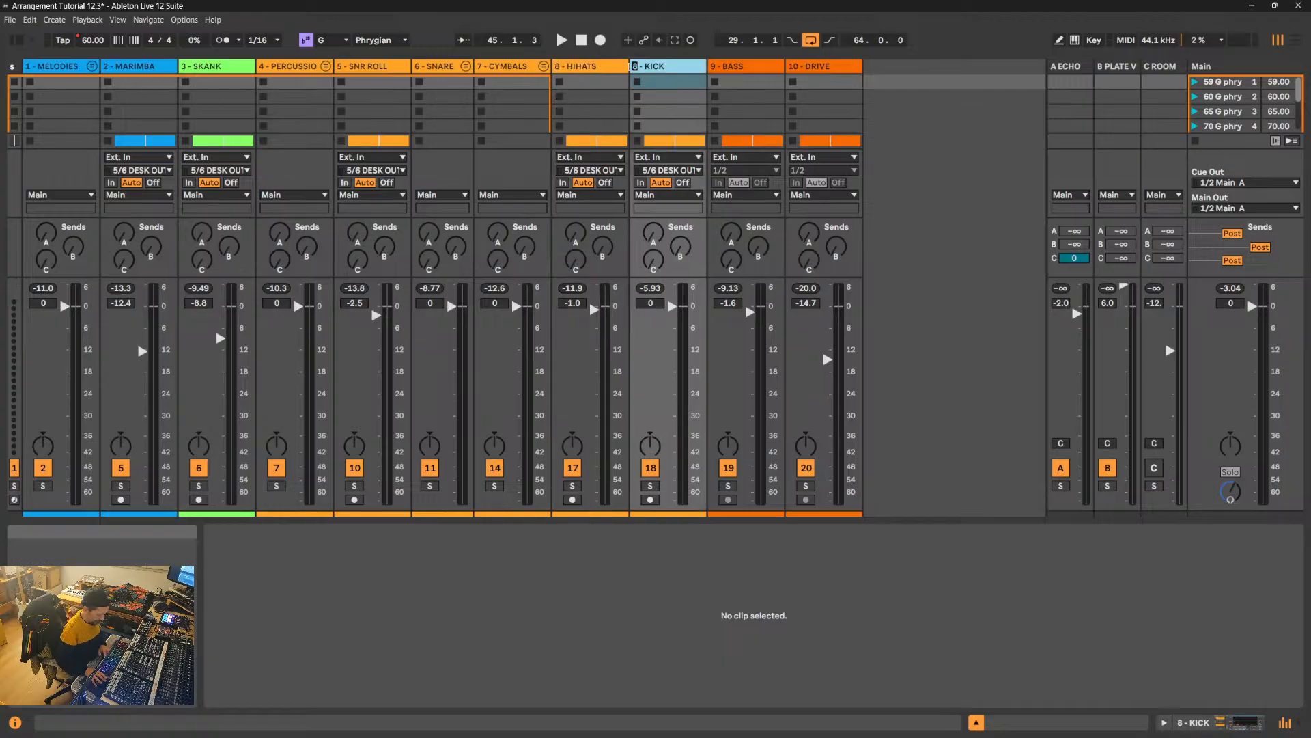
pyautogui.click(734, 68)
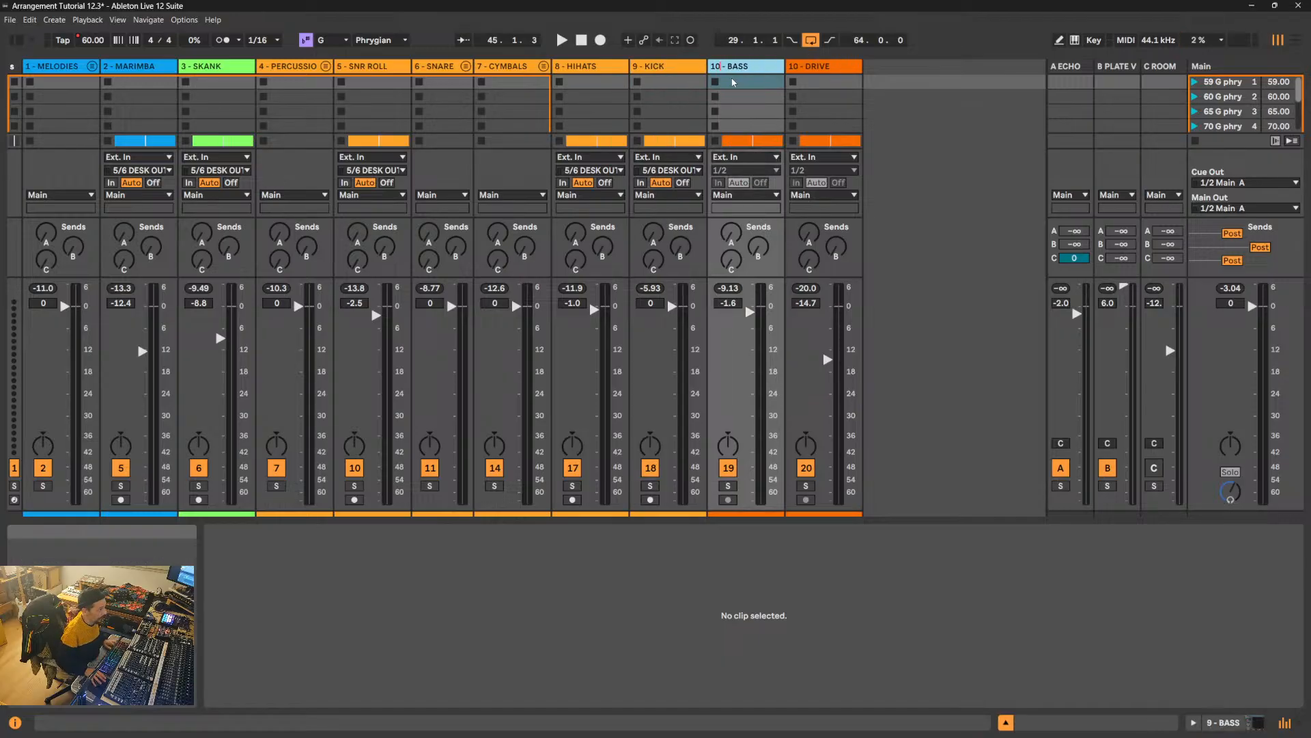
pyautogui.click(796, 67)
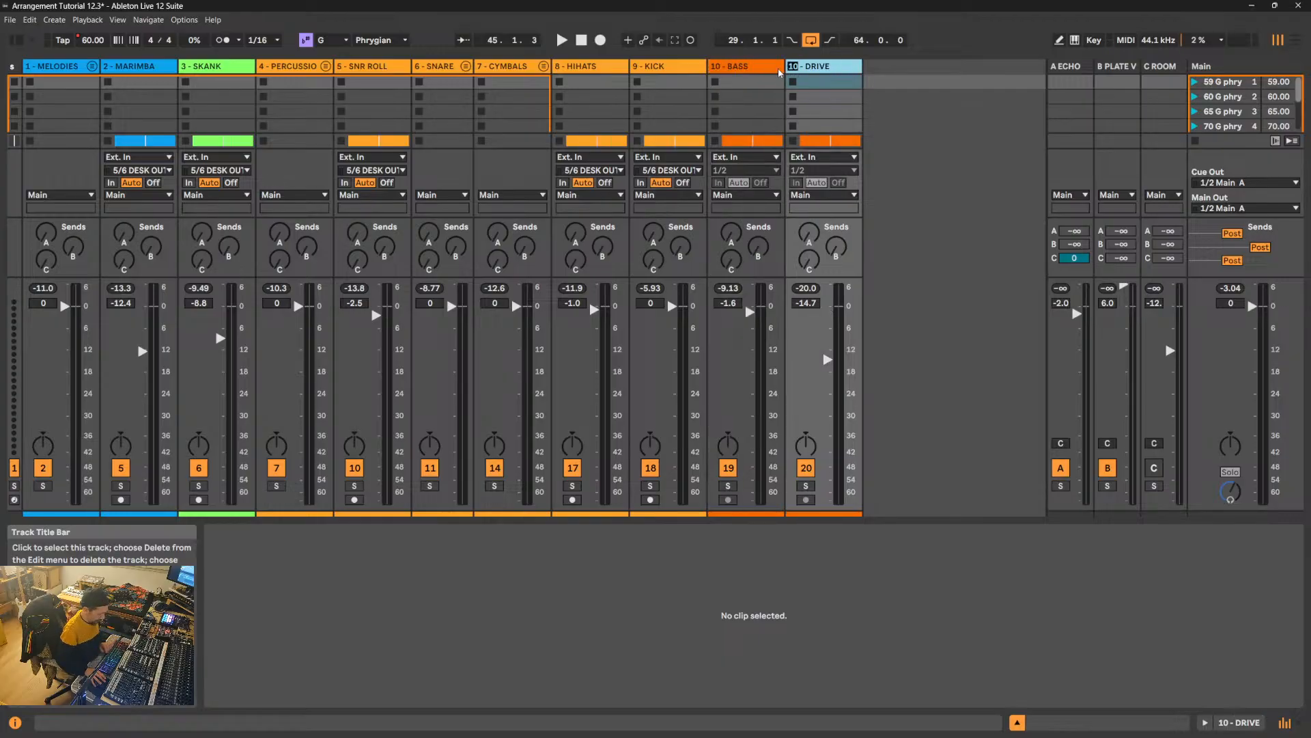
pyautogui.write('11')
pyautogui.press('Return')
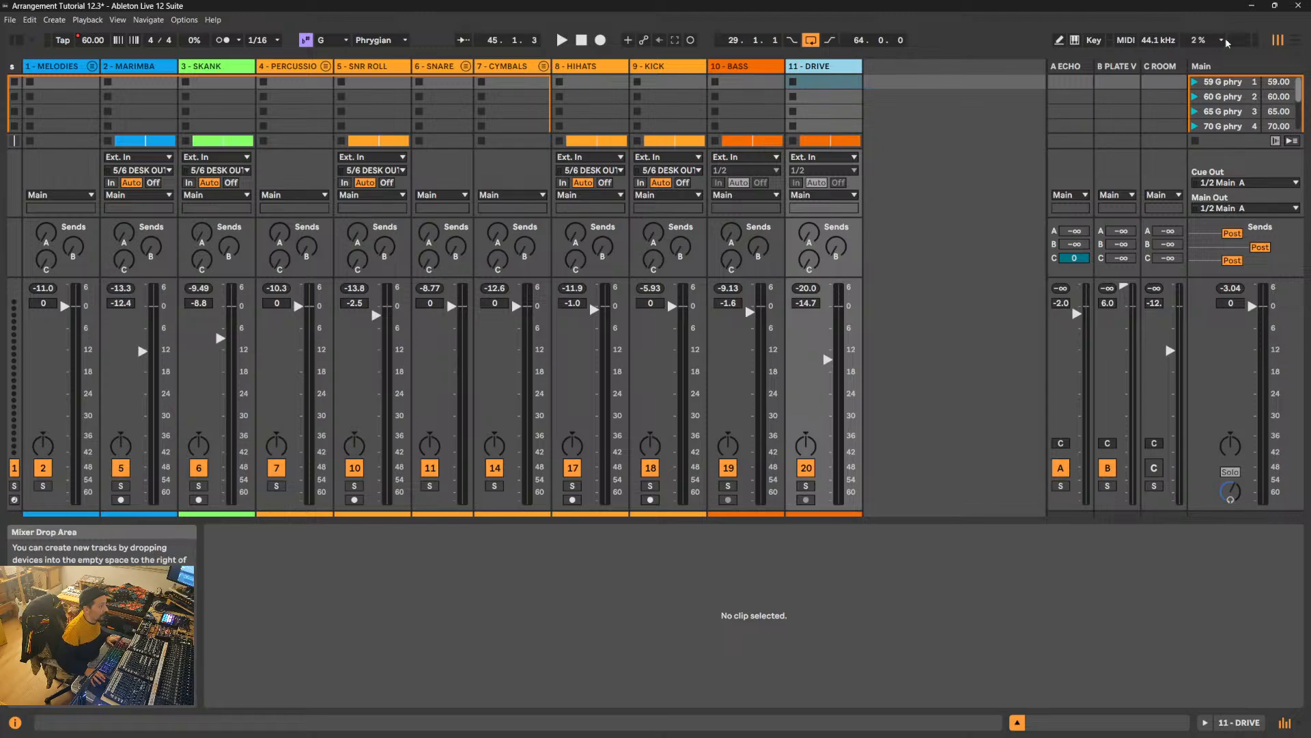
# - Switch to the Arrangement view and briefly play the end of the OUTRO section
pyautogui.click(1295, 43)
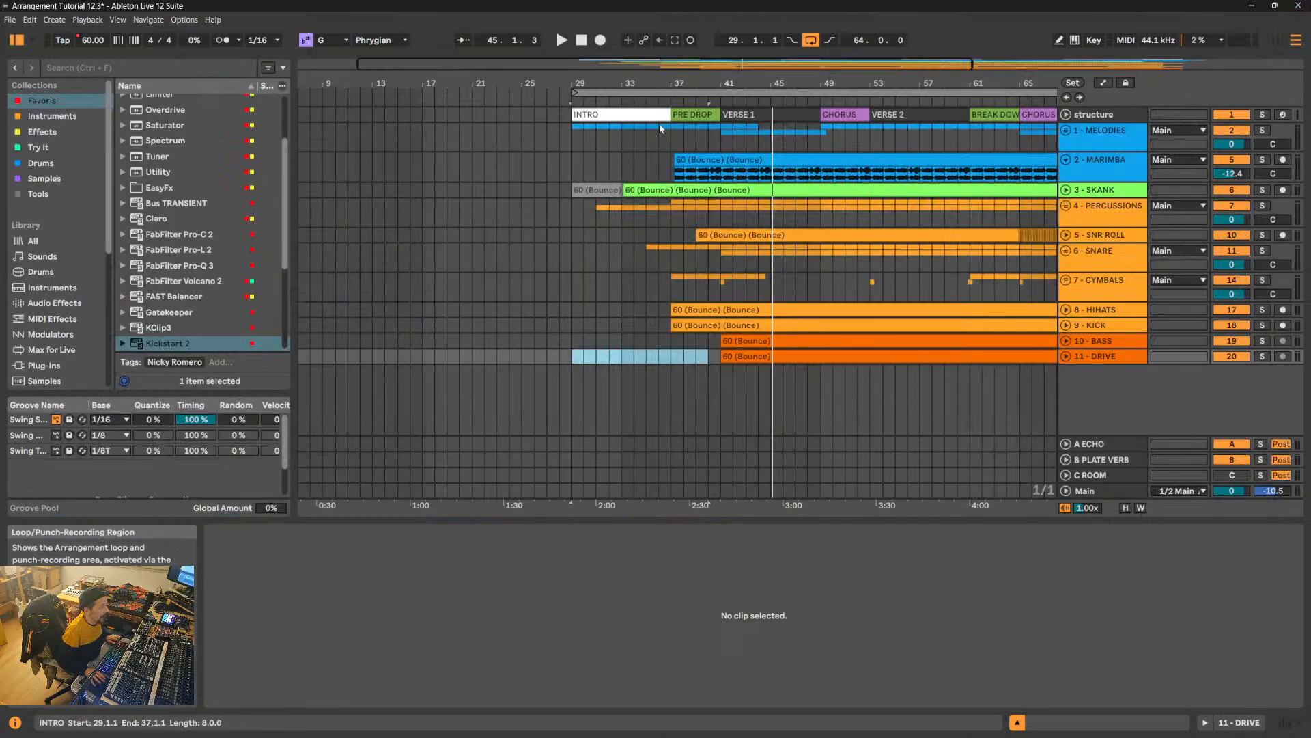
pyautogui.moveTo(596, 81); pyautogui.dragTo(527, 77)
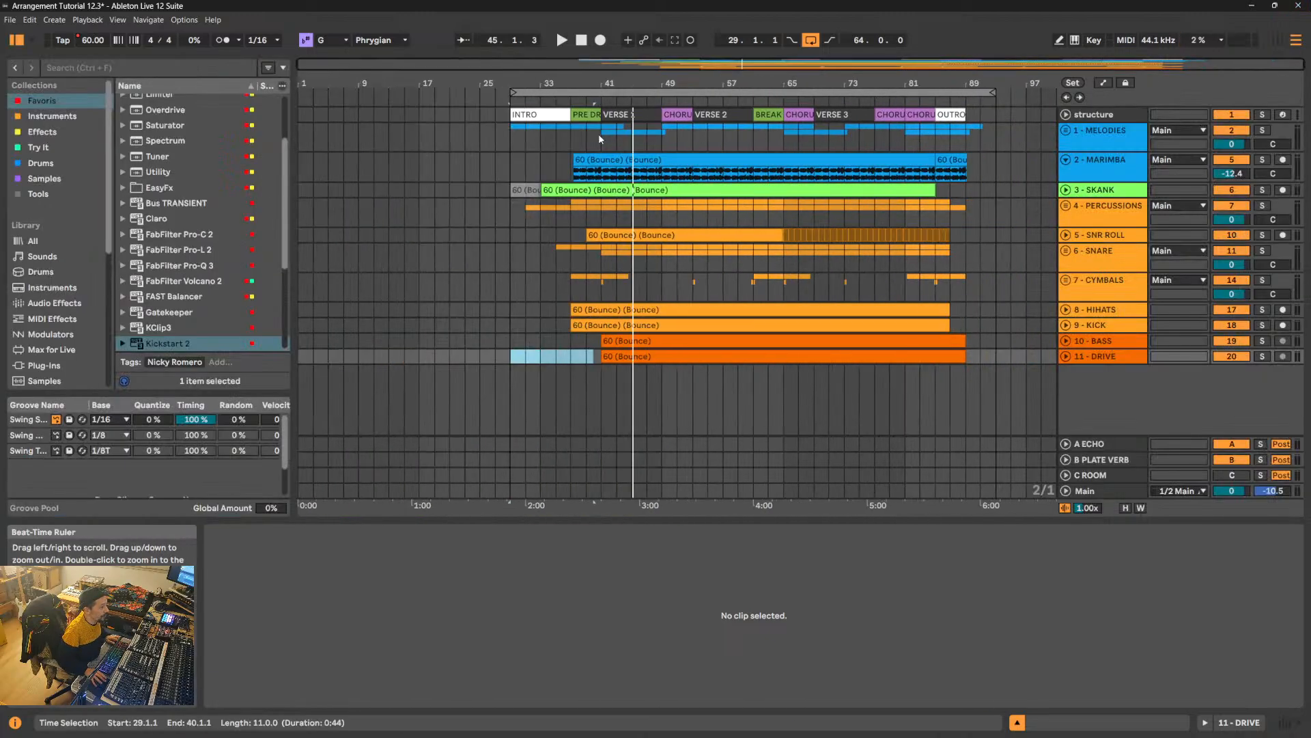
pyautogui.click(960, 102)
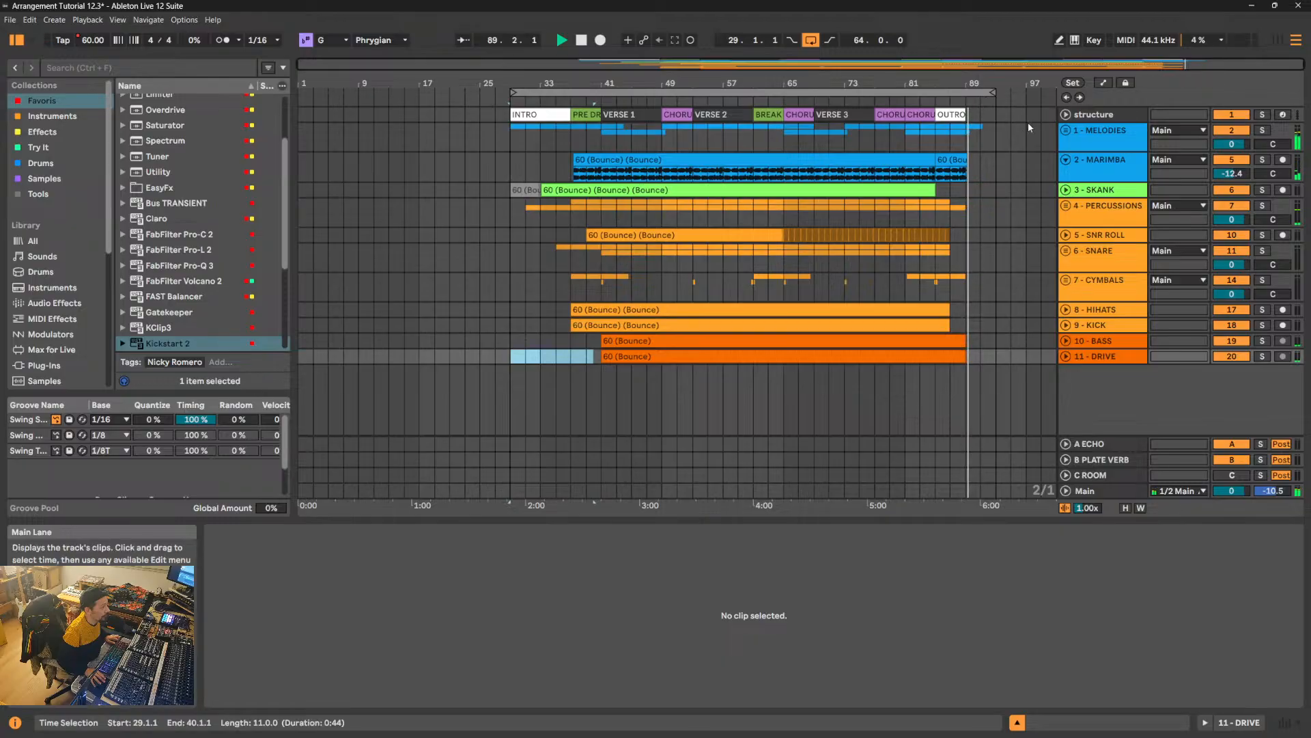
pyautogui.press('space')
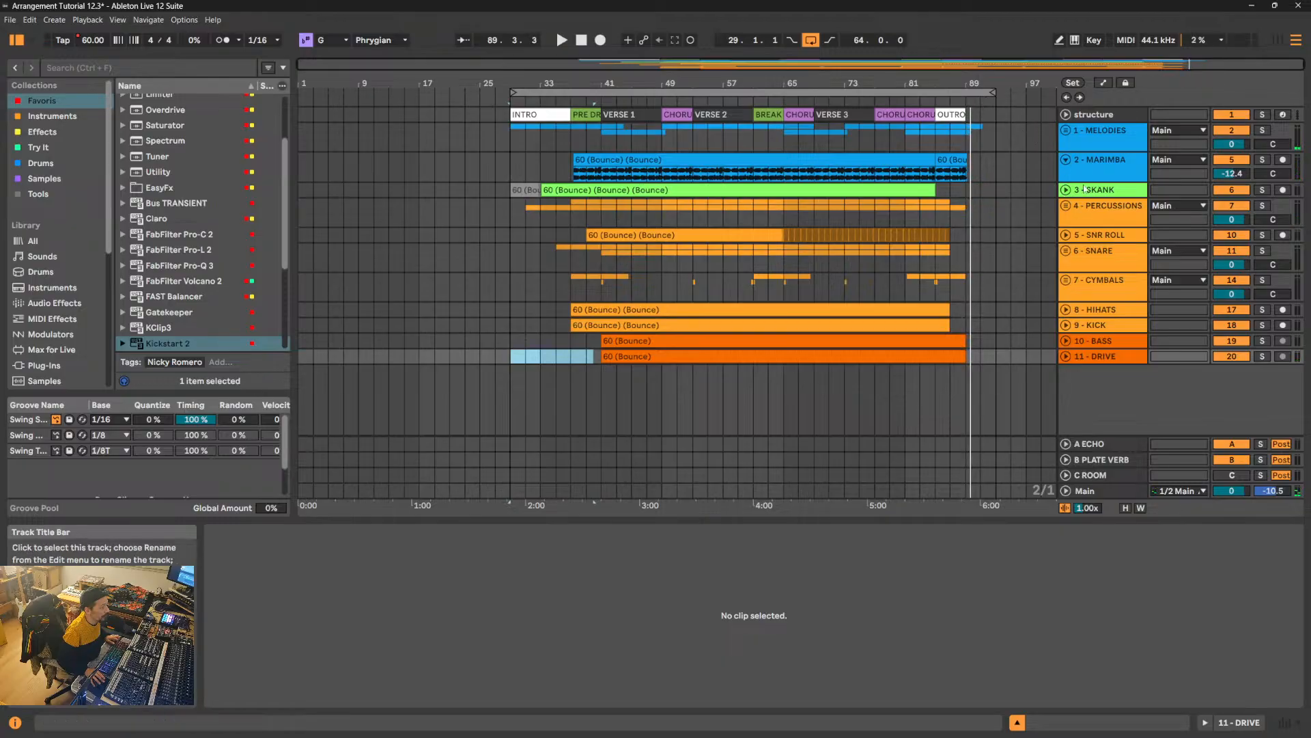
# - Unfold the MARIMBA track and make its lane taller to show the clip waveforms around the OUTRO
pyautogui.moveTo(1040, 84); pyautogui.dragTo(1015, 141)
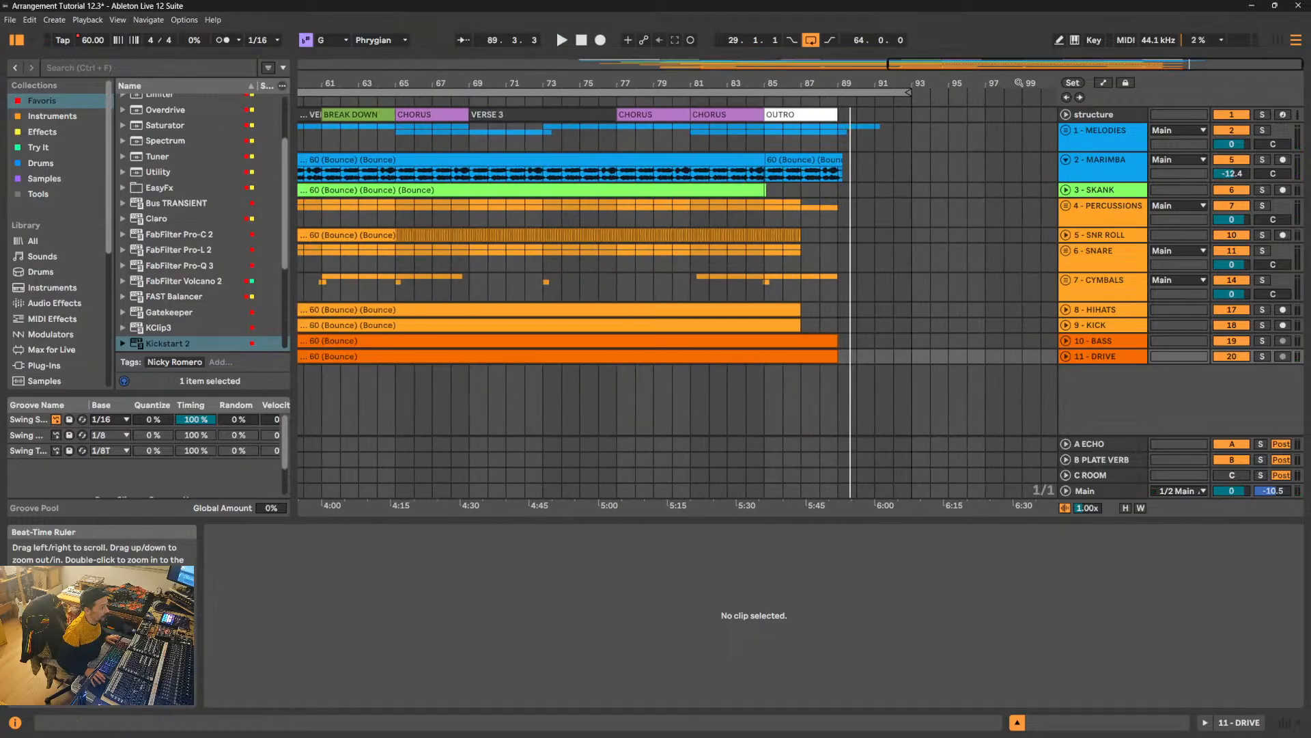
pyautogui.press('space')
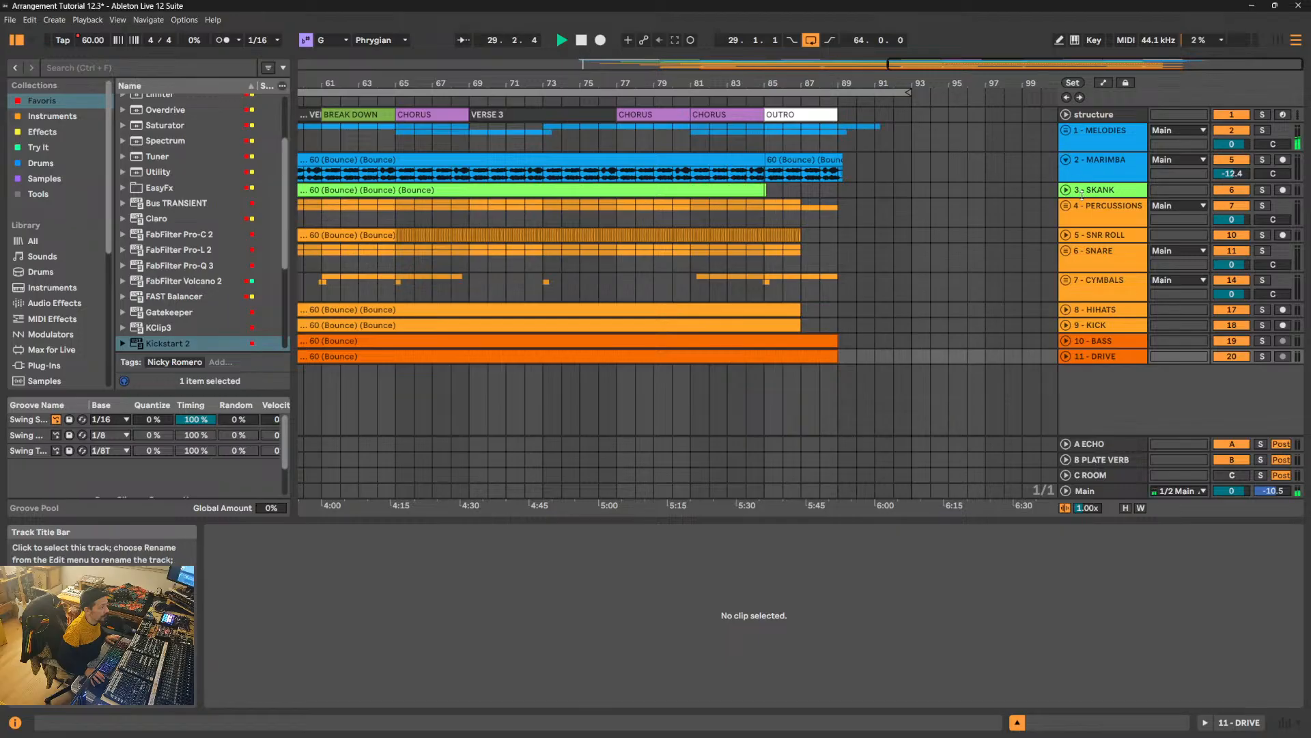
pyautogui.moveTo(1092, 180); pyautogui.dragTo(1093, 236)
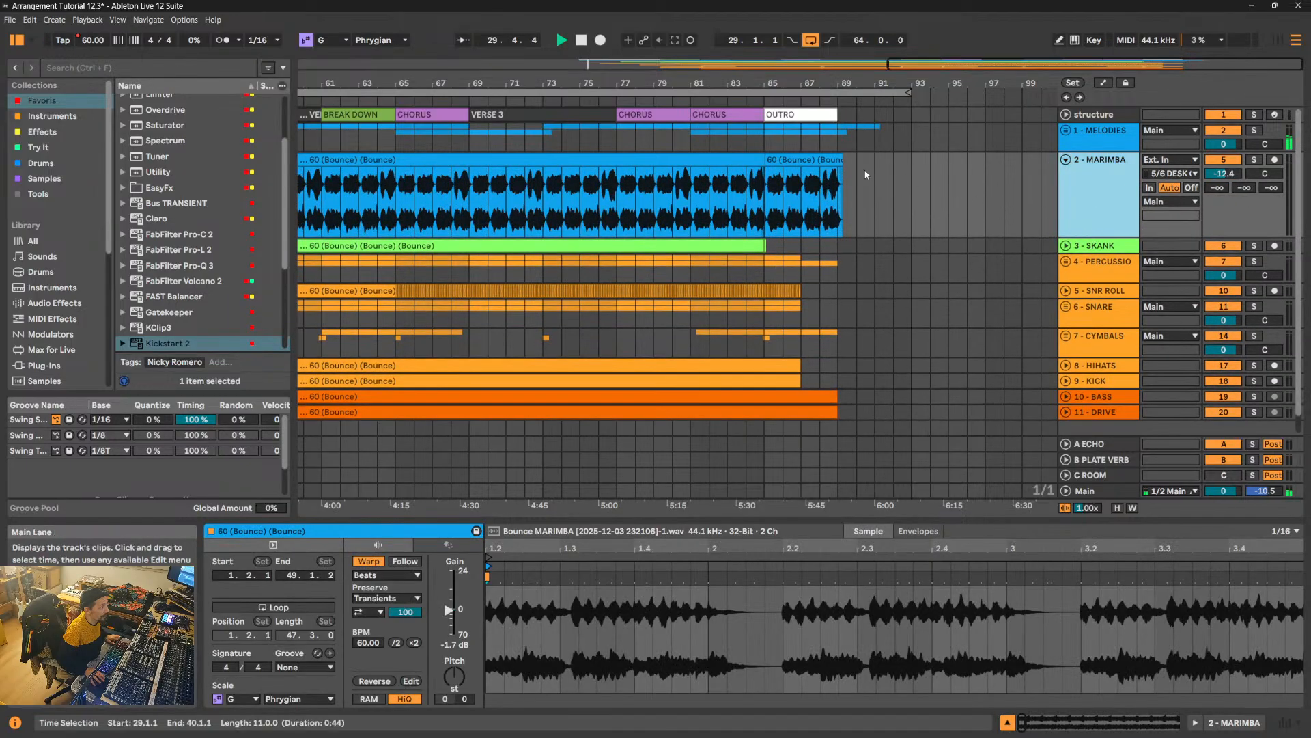
pyautogui.press('space')
# - Extend the last MARIMBA clip beyond the OUTRO to end at 93.1.1, with a long fade-out
pyautogui.click(819, 161)
pyautogui.press('space')
pyautogui.moveTo(836, 157); pyautogui.dragTo(915, 146)
pyautogui.moveTo(917, 84); pyautogui.dragTo(366, 186)
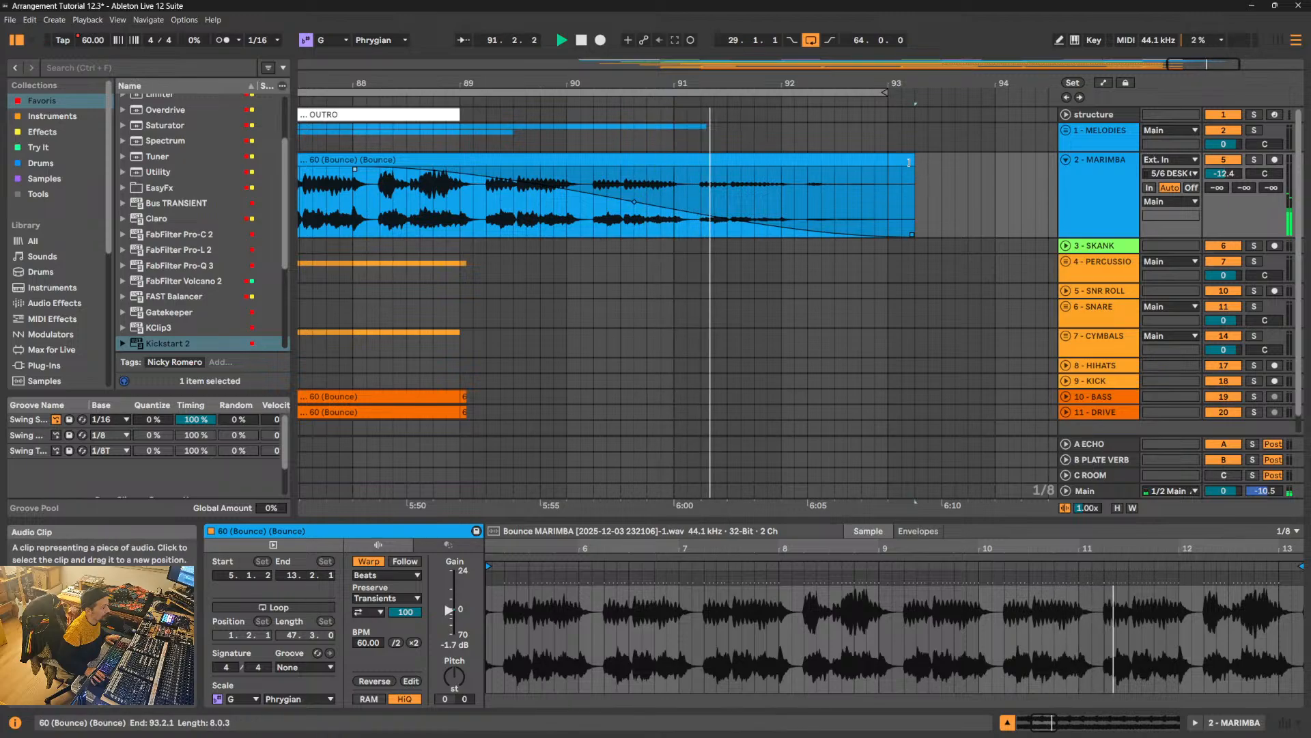
pyautogui.moveTo(909, 162); pyautogui.dragTo(893, 162)
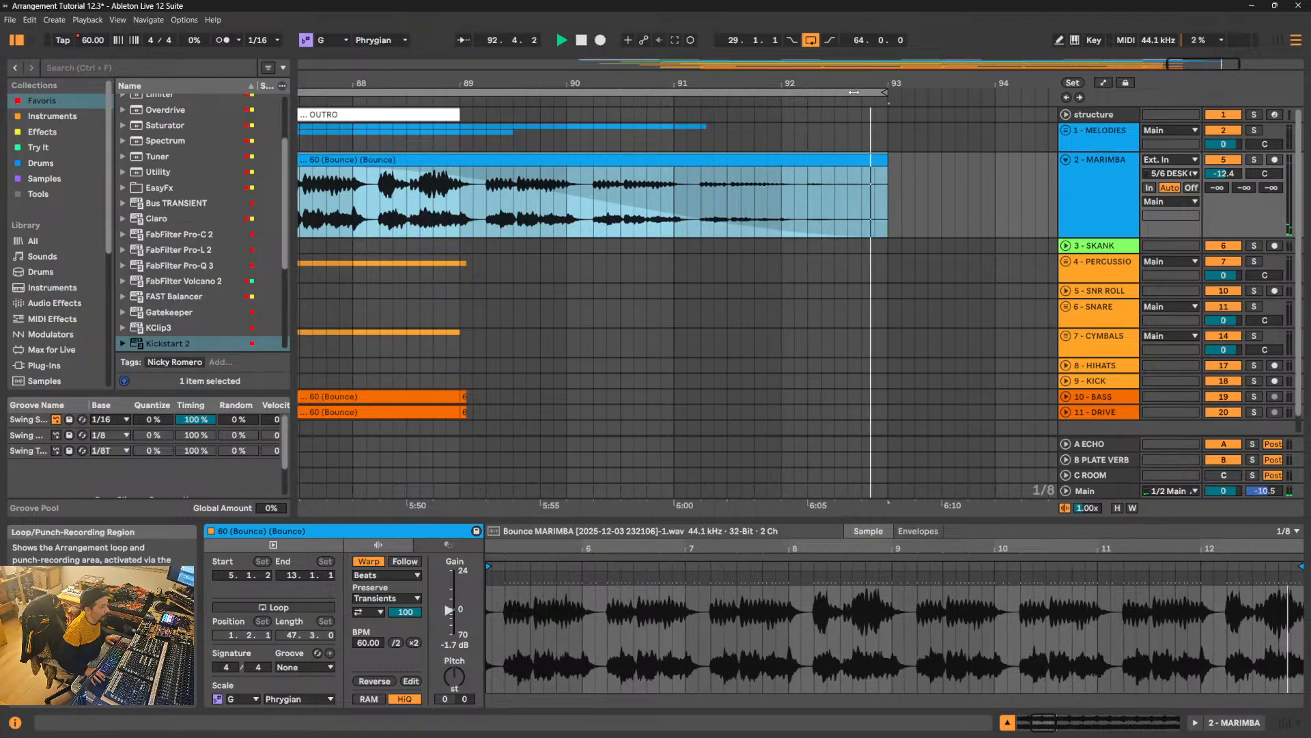
# - Set the arrangement loop to start at 28.1.1, select the looped time range, and fold the MARIMBA track
pyautogui.click(877, 93)
pyautogui.moveTo(866, 75); pyautogui.dragTo(864, 34)
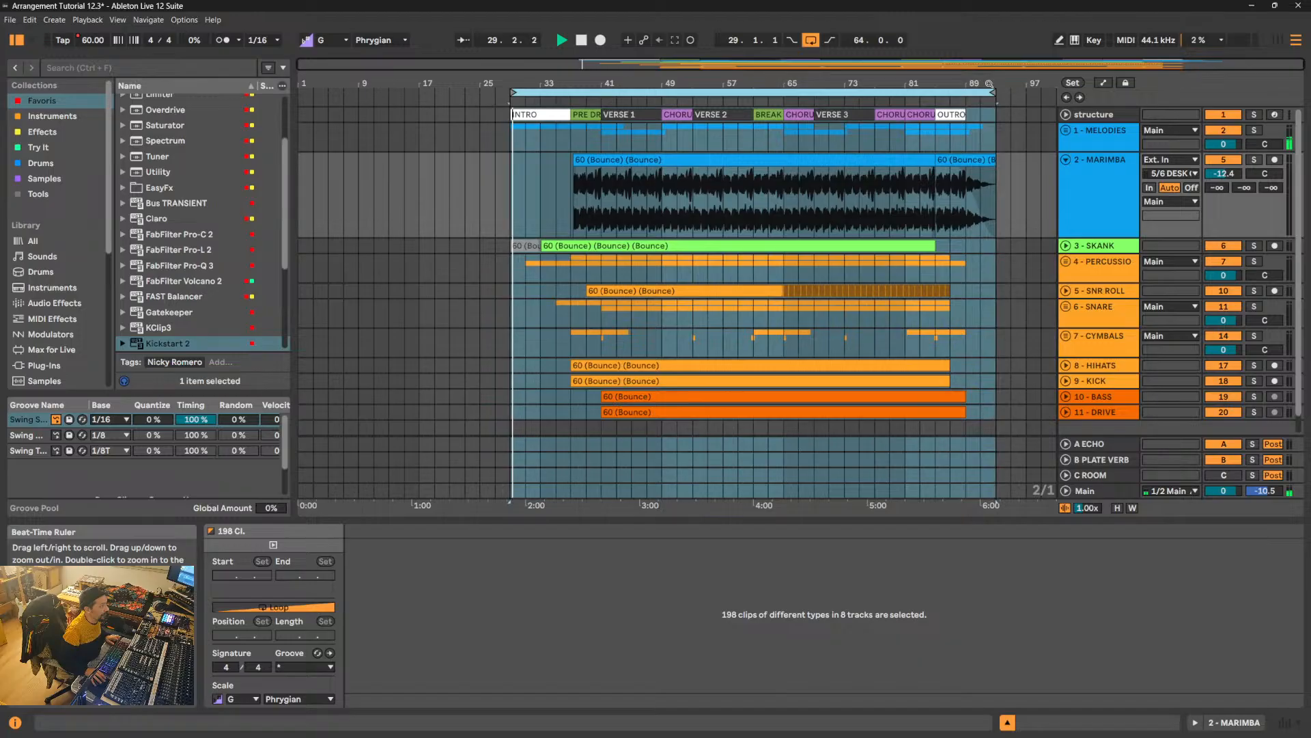
pyautogui.press('space')
pyautogui.moveTo(512, 83); pyautogui.dragTo(501, 140)
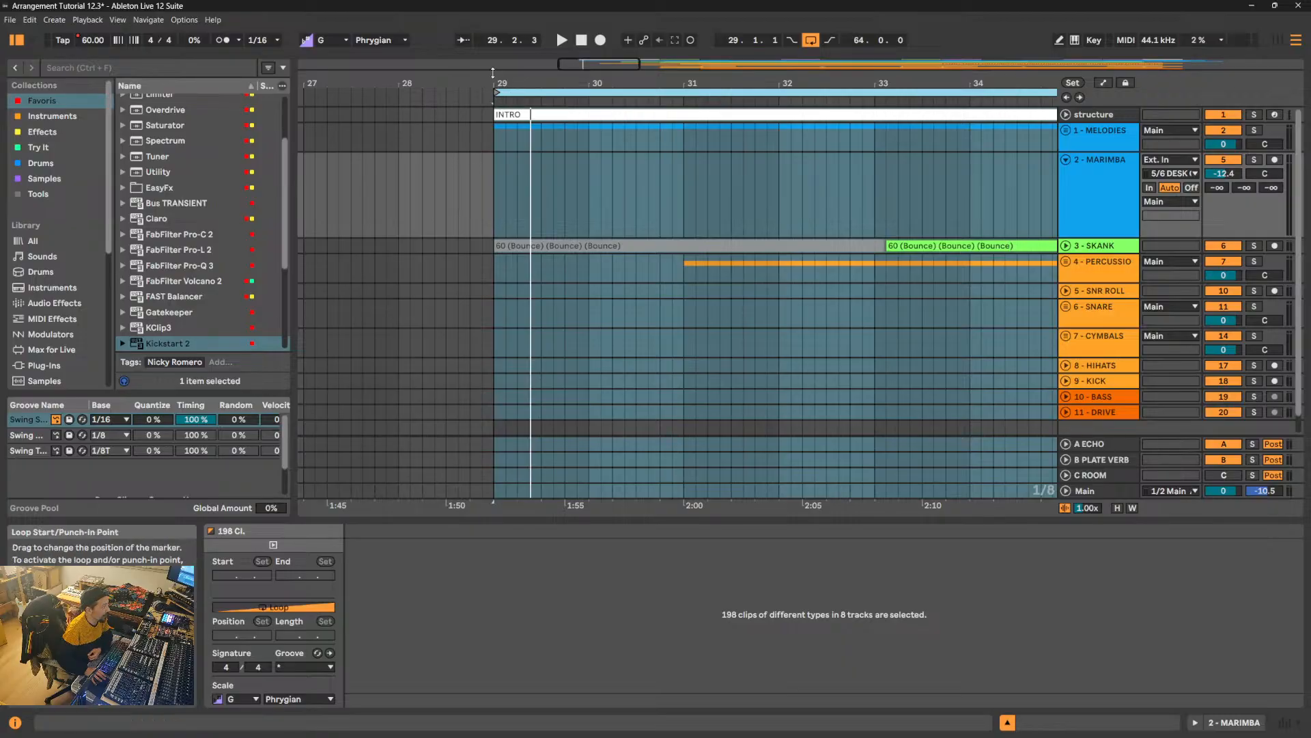
pyautogui.moveTo(491, 94)
pyautogui.mouseDown()
pyautogui.moveTo(489, 84)
pyautogui.moveTo(492, 94)
pyautogui.moveTo(439, 94)
pyautogui.mouseUp()
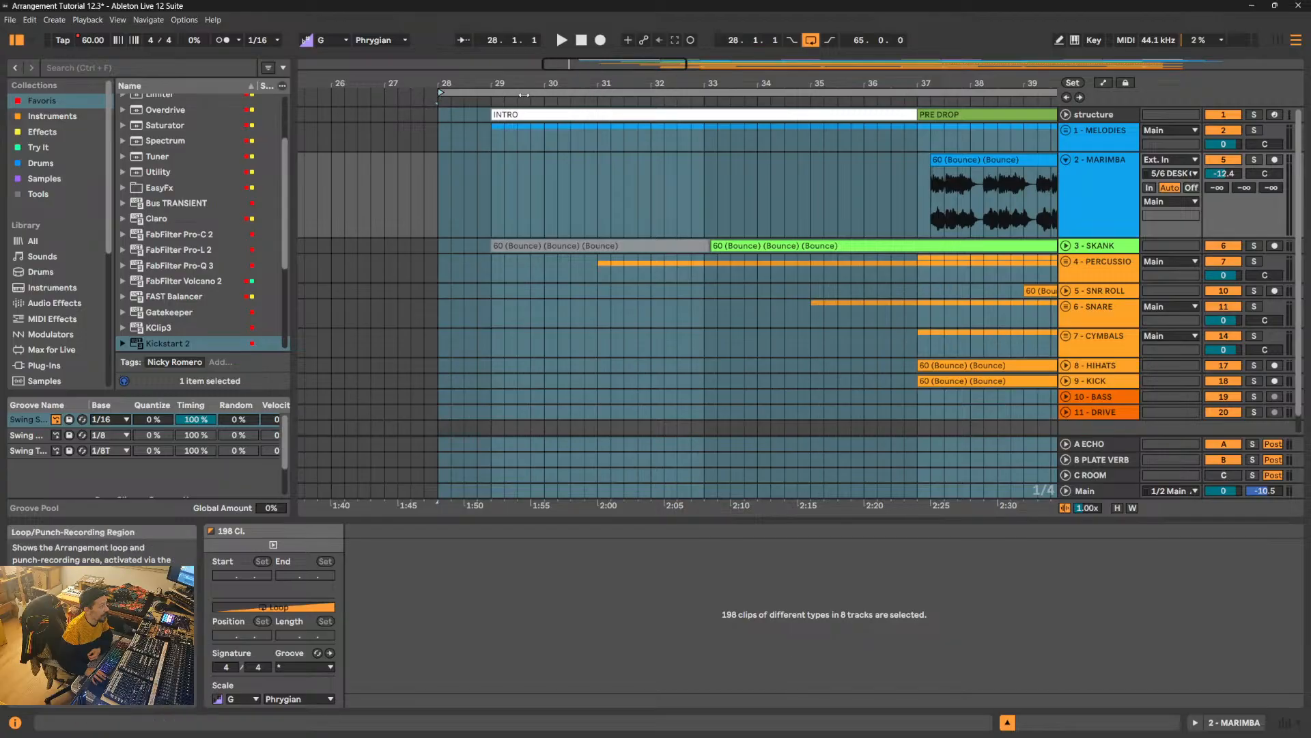
pyautogui.click(523, 95)
pyautogui.moveTo(524, 83); pyautogui.dragTo(525, 42)
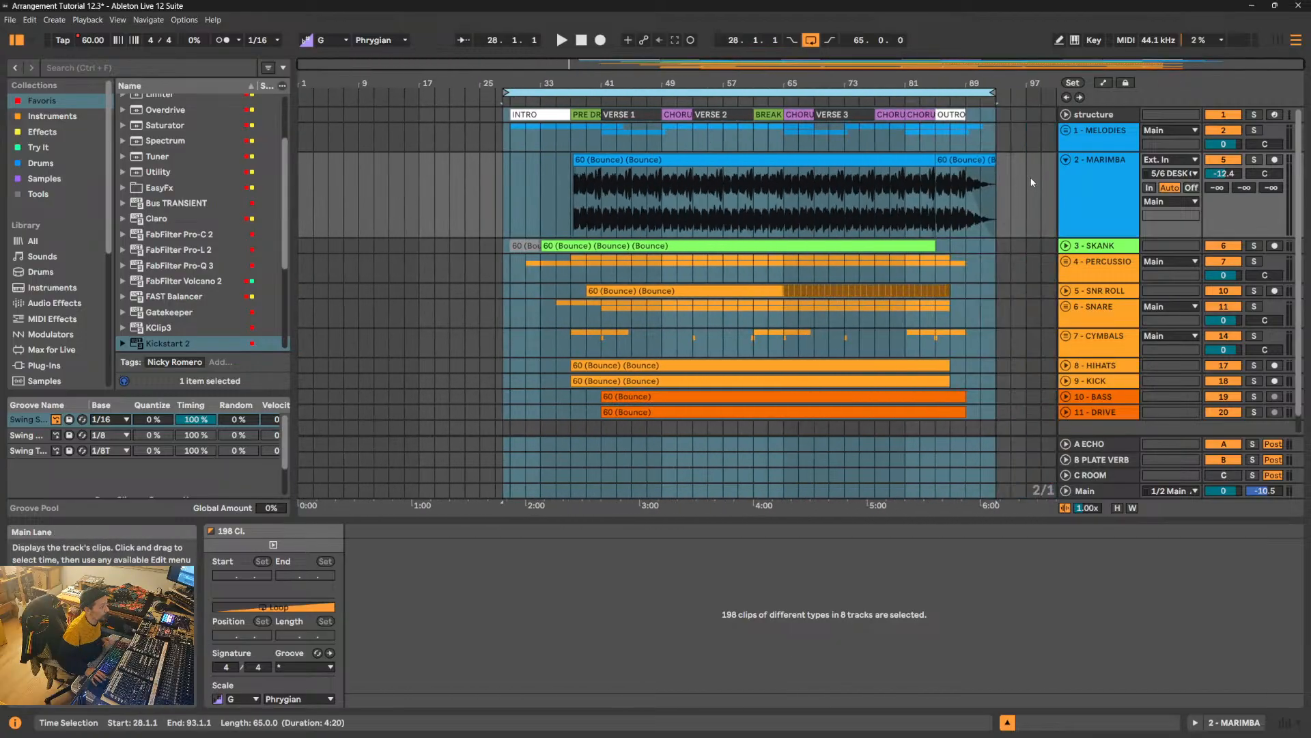
pyautogui.click(1066, 161)
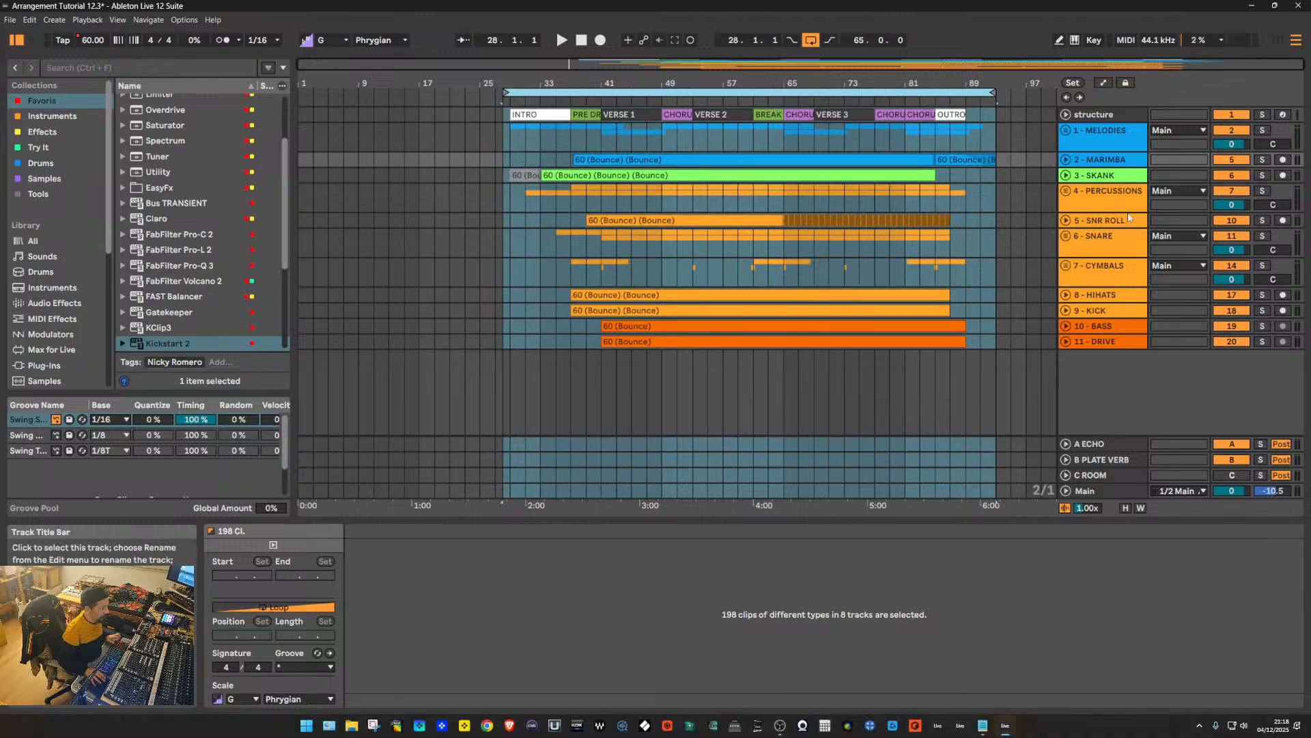
# - Insert FabFilter Pro-L 2 on the Main track between the Clipper and Utility devices
pyautogui.click(1113, 496)
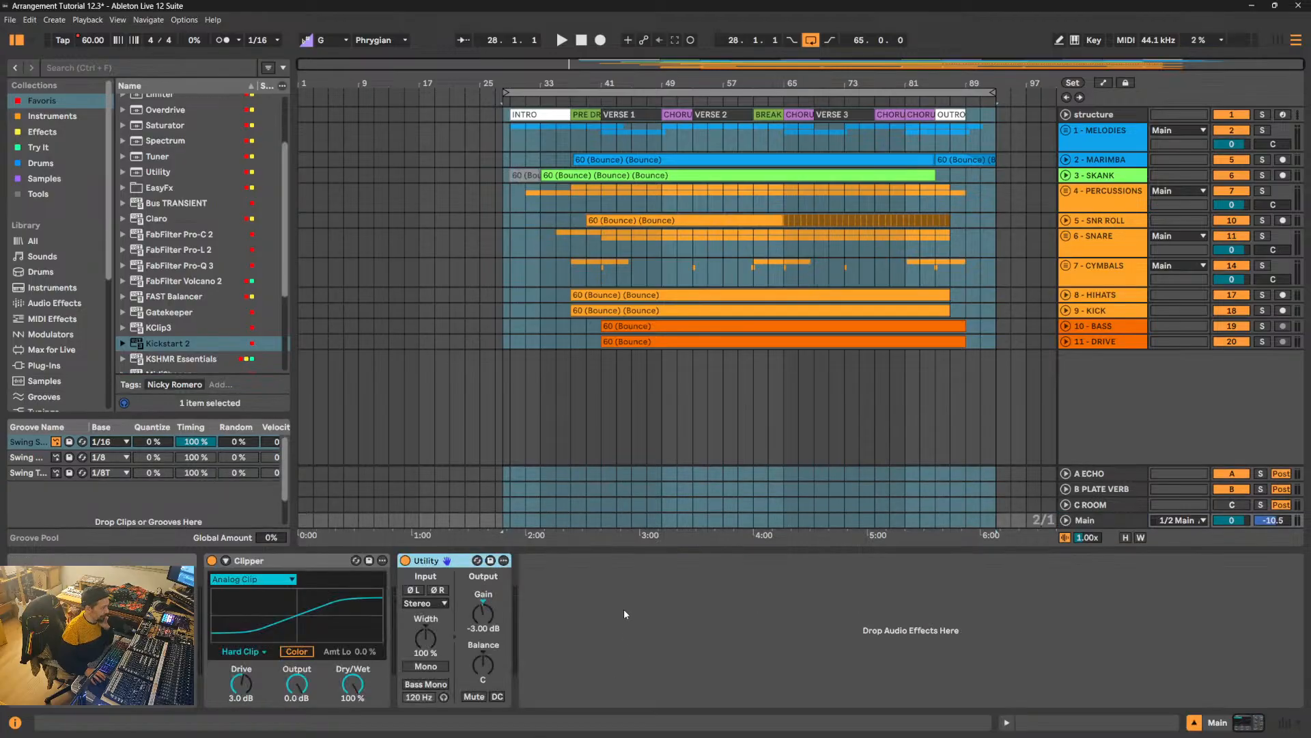
pyautogui.click(624, 608)
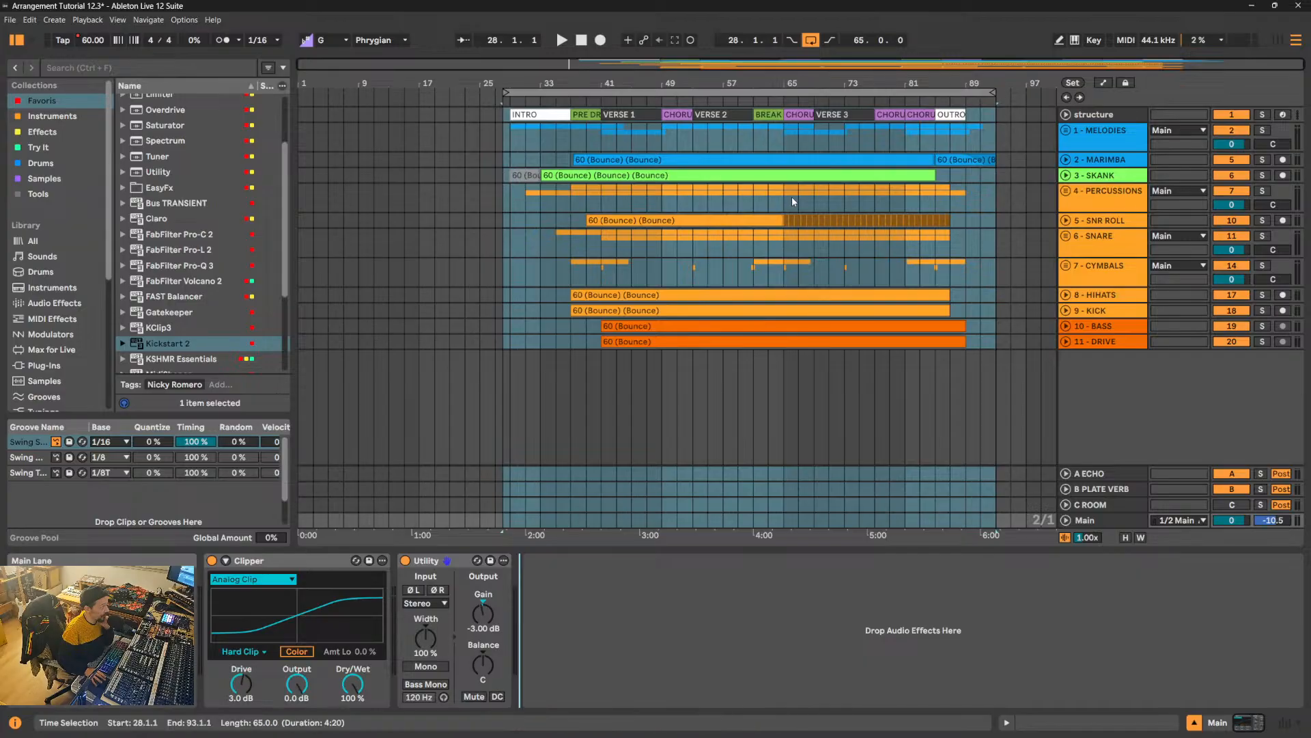
pyautogui.scroll(1, 234, 218)
pyautogui.scroll(-1, 209, 251)
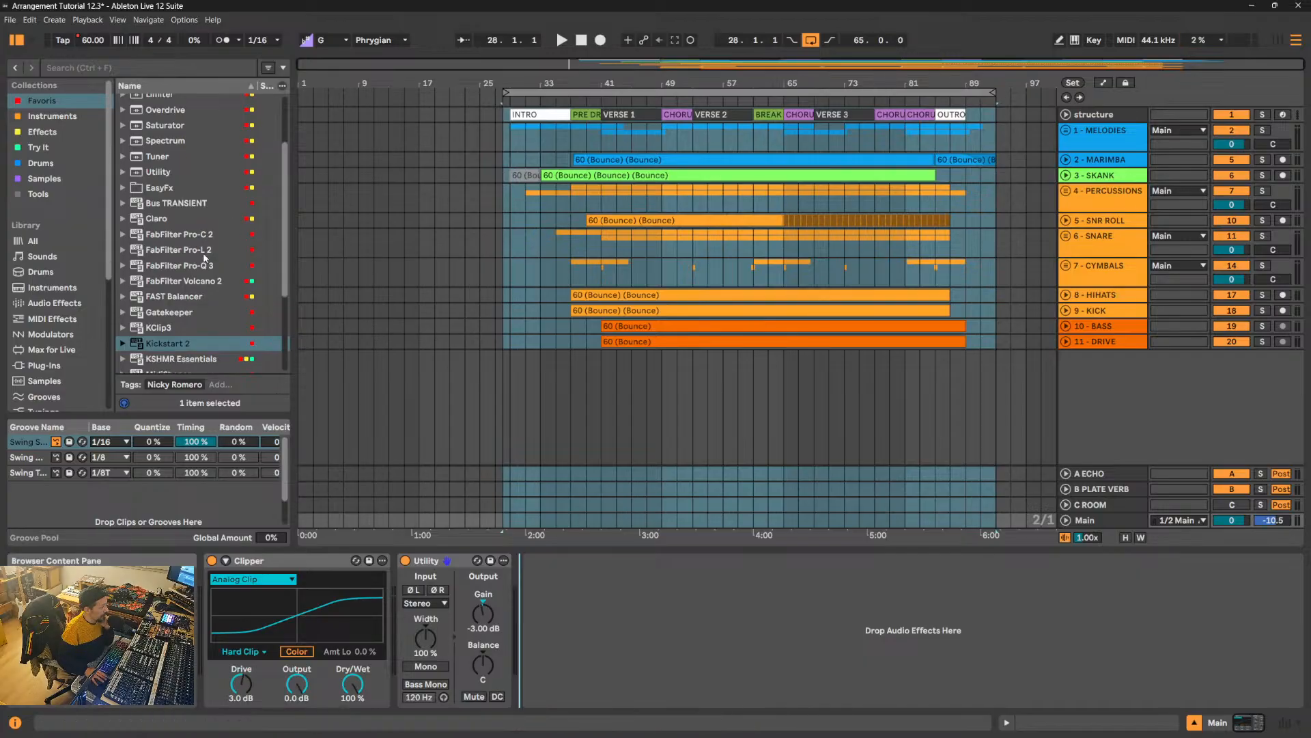
pyautogui.moveTo(203, 251); pyautogui.dragTo(396, 593)
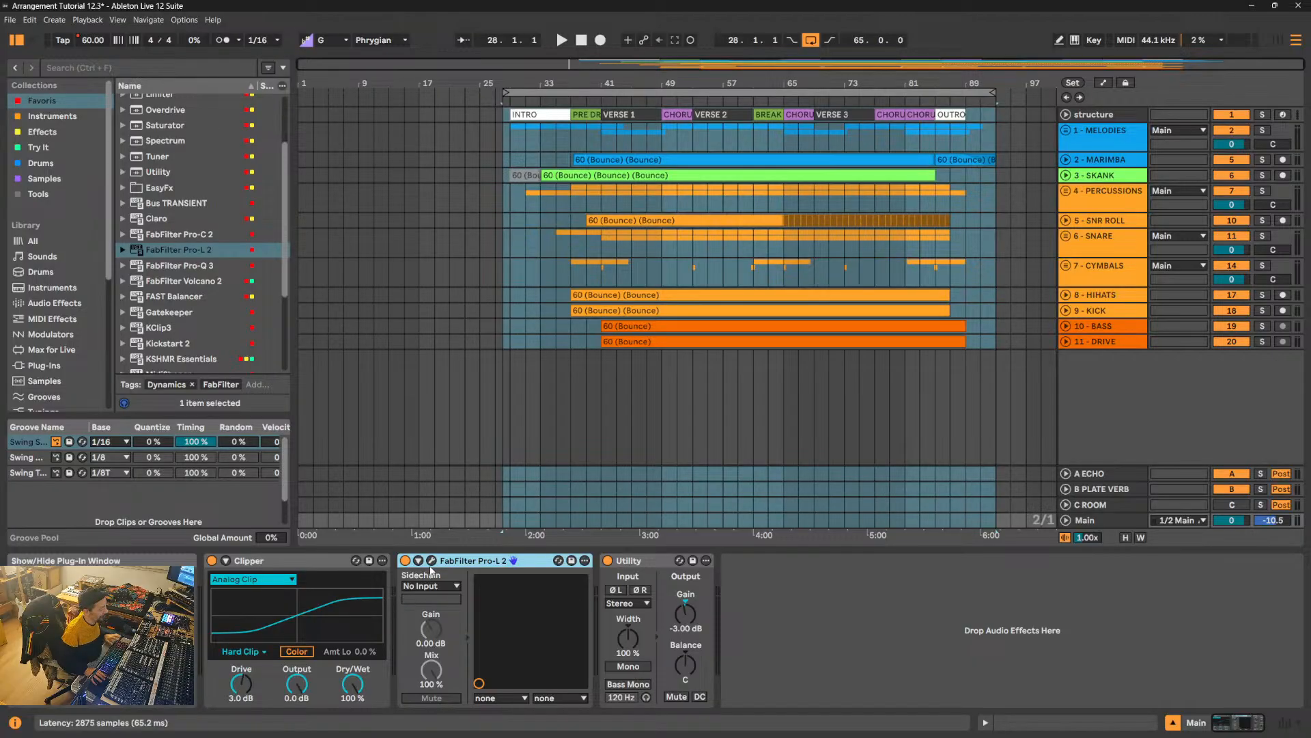
# - Play the song from the first CHORUS at 49.1.1 and open the Main track's FabFilter Pro-L 2 window to check the loudness
pyautogui.press('space')
pyautogui.click(644, 256)
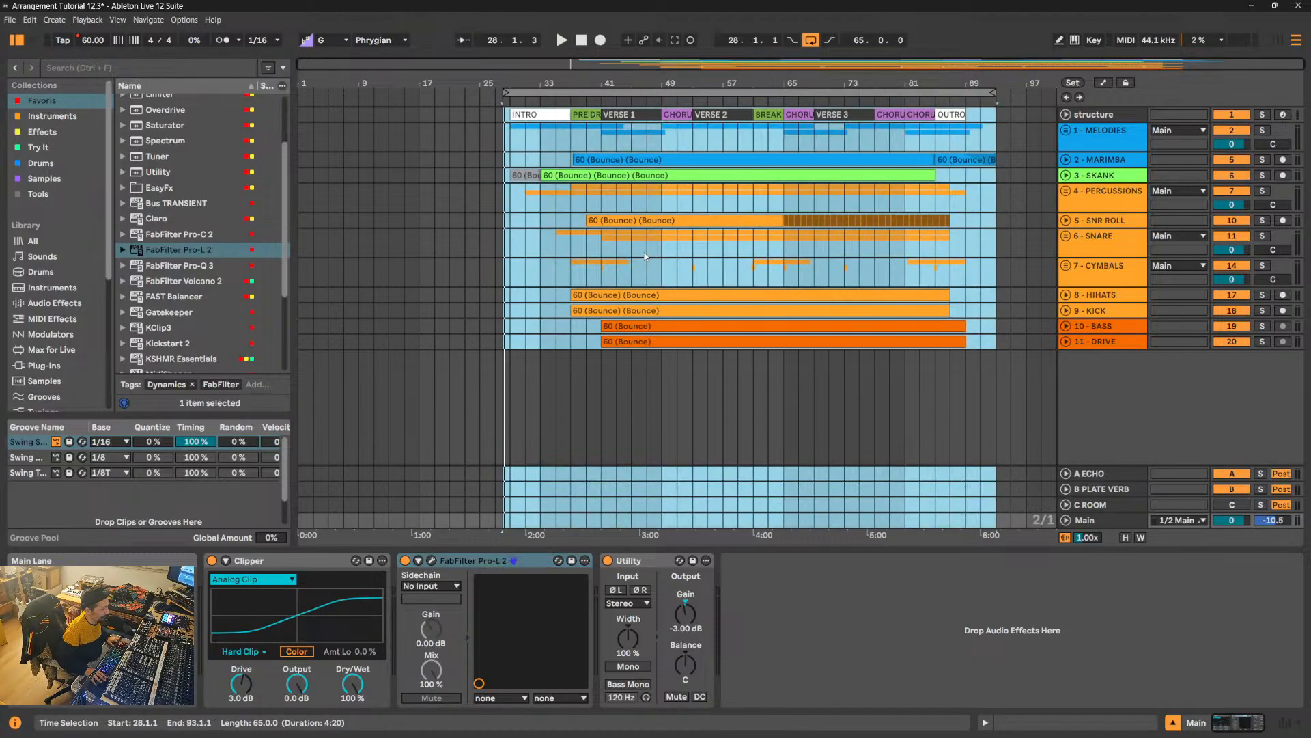
pyautogui.click(646, 252)
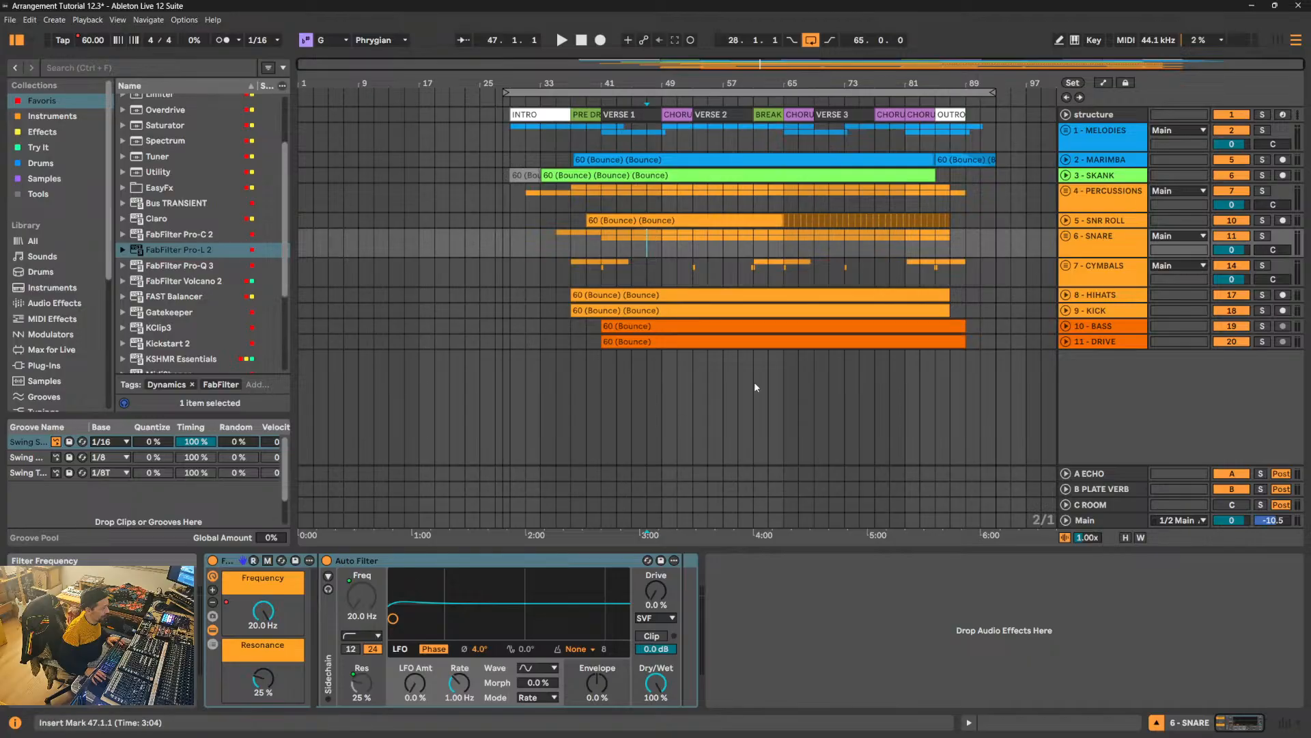
pyautogui.click(1095, 522)
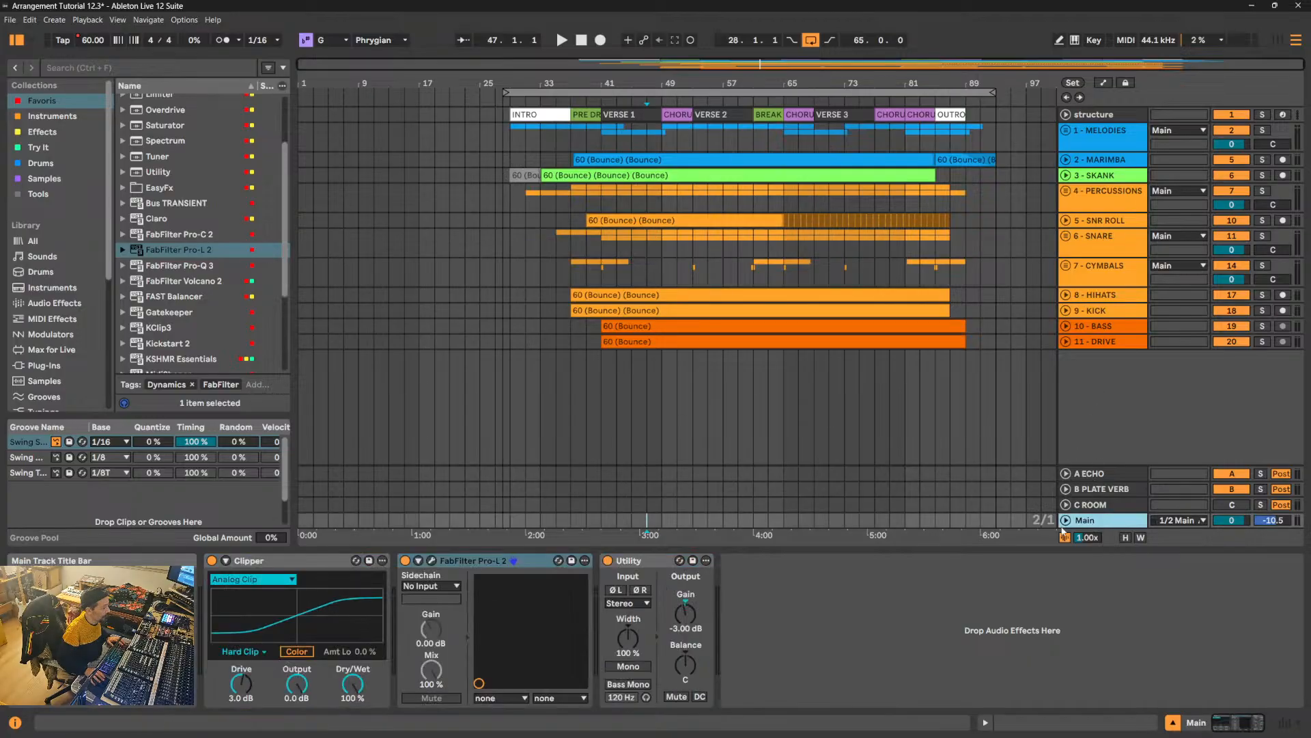
pyautogui.click(663, 254)
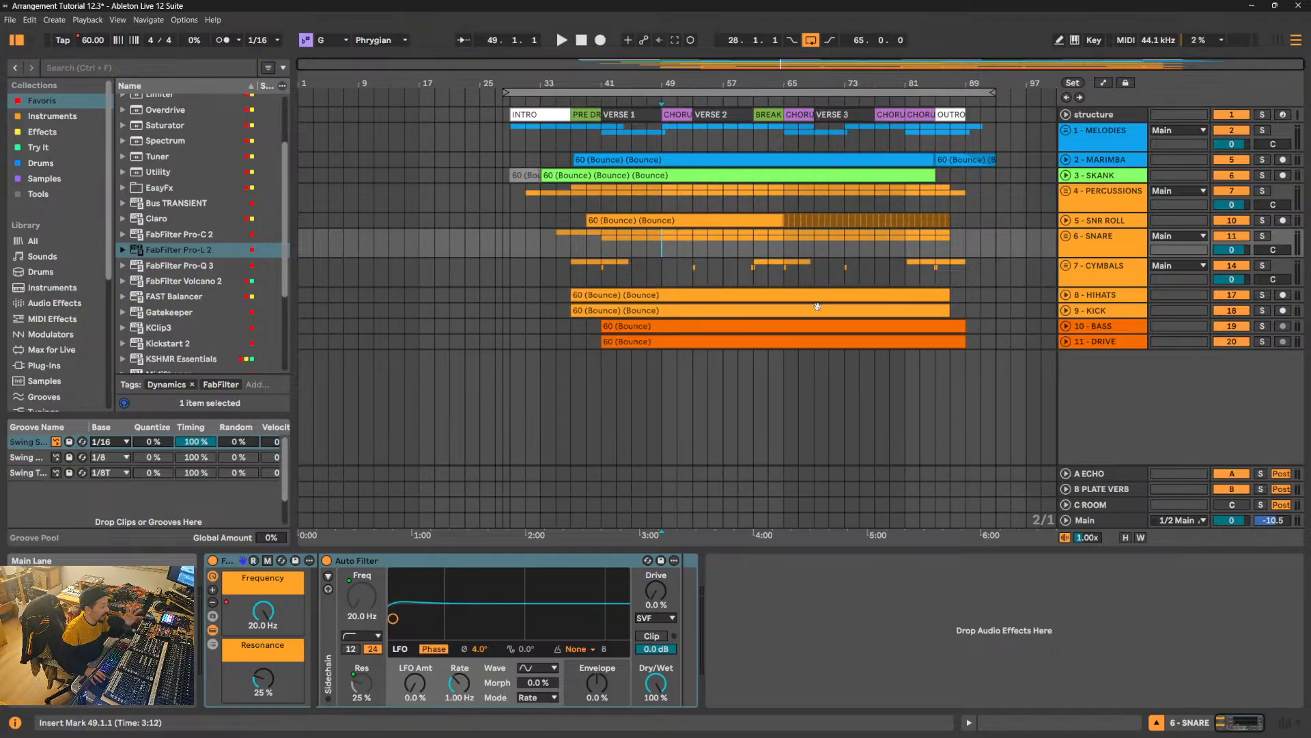
pyautogui.click(1099, 522)
pyautogui.press('space')
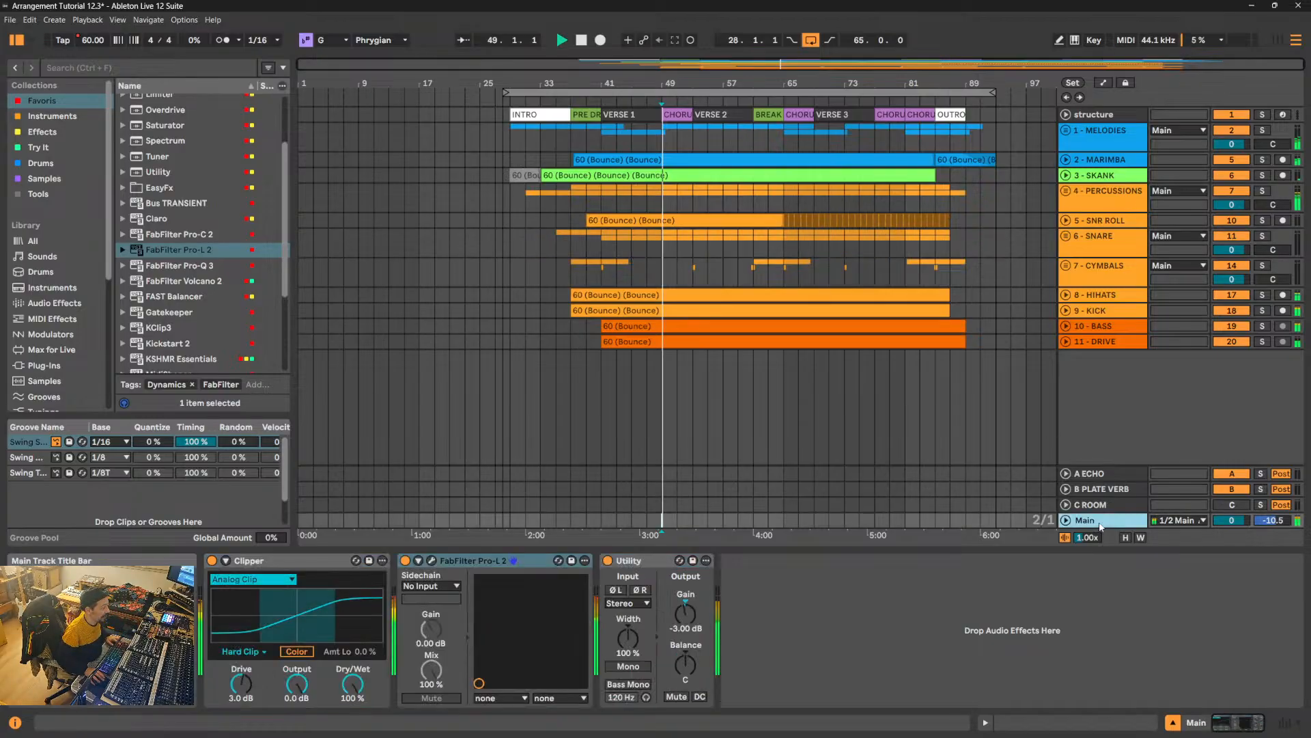
pyautogui.click(431, 560)
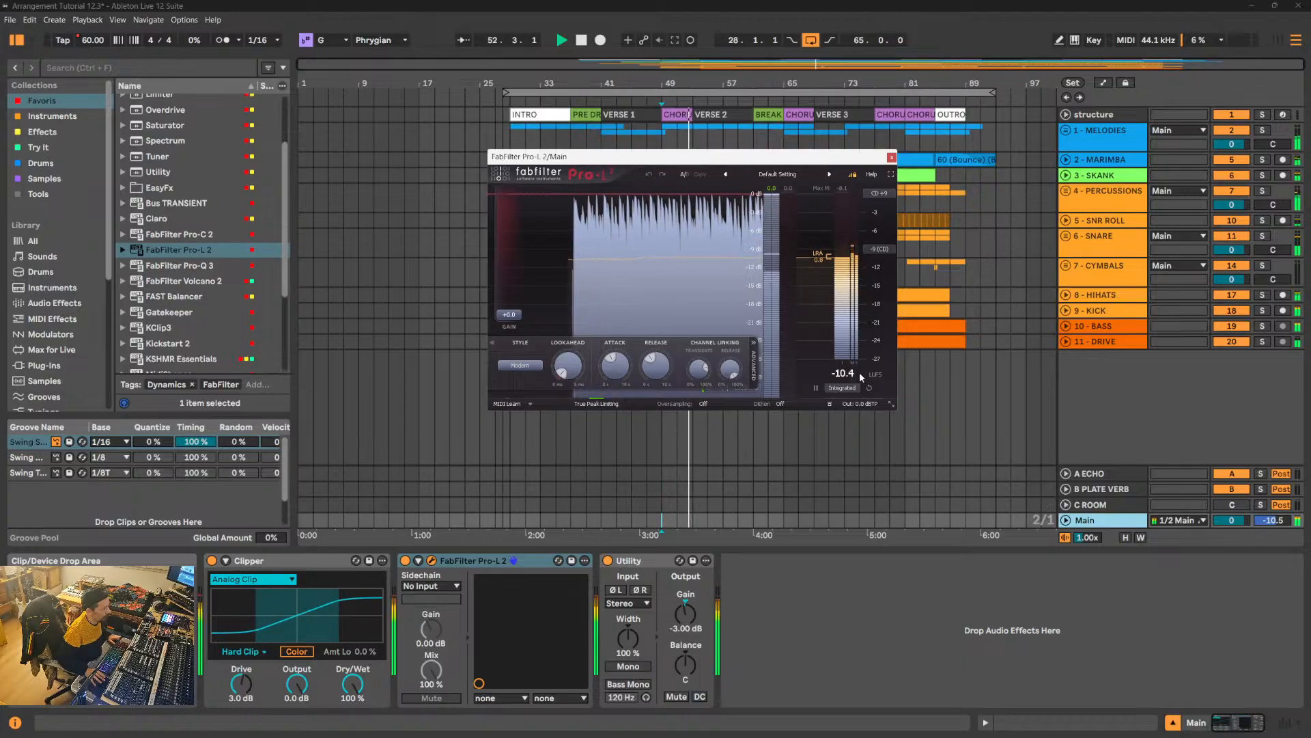
# - Stop playback, move the FabFilter Pro-L 2 window down off the upper tracks, and listen briefly to VERSE 2
pyautogui.press('space')
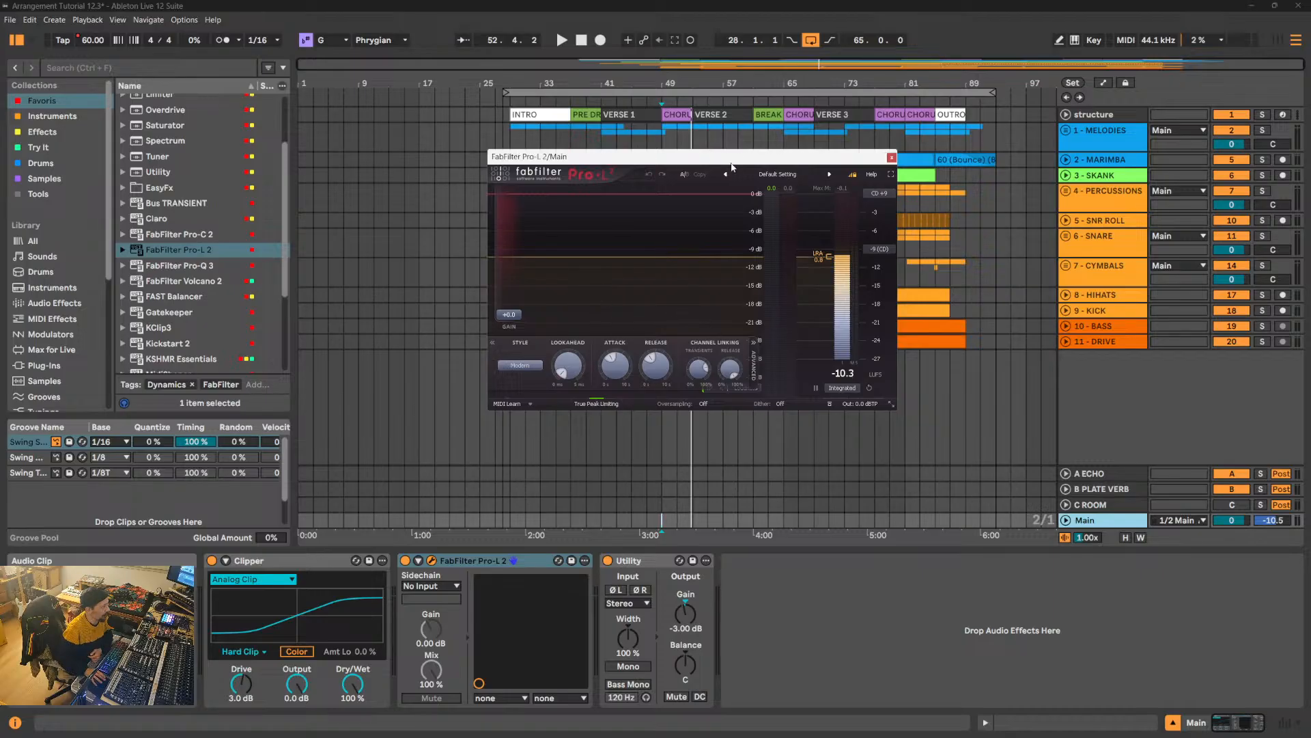
pyautogui.moveTo(769, 162); pyautogui.dragTo(691, 256)
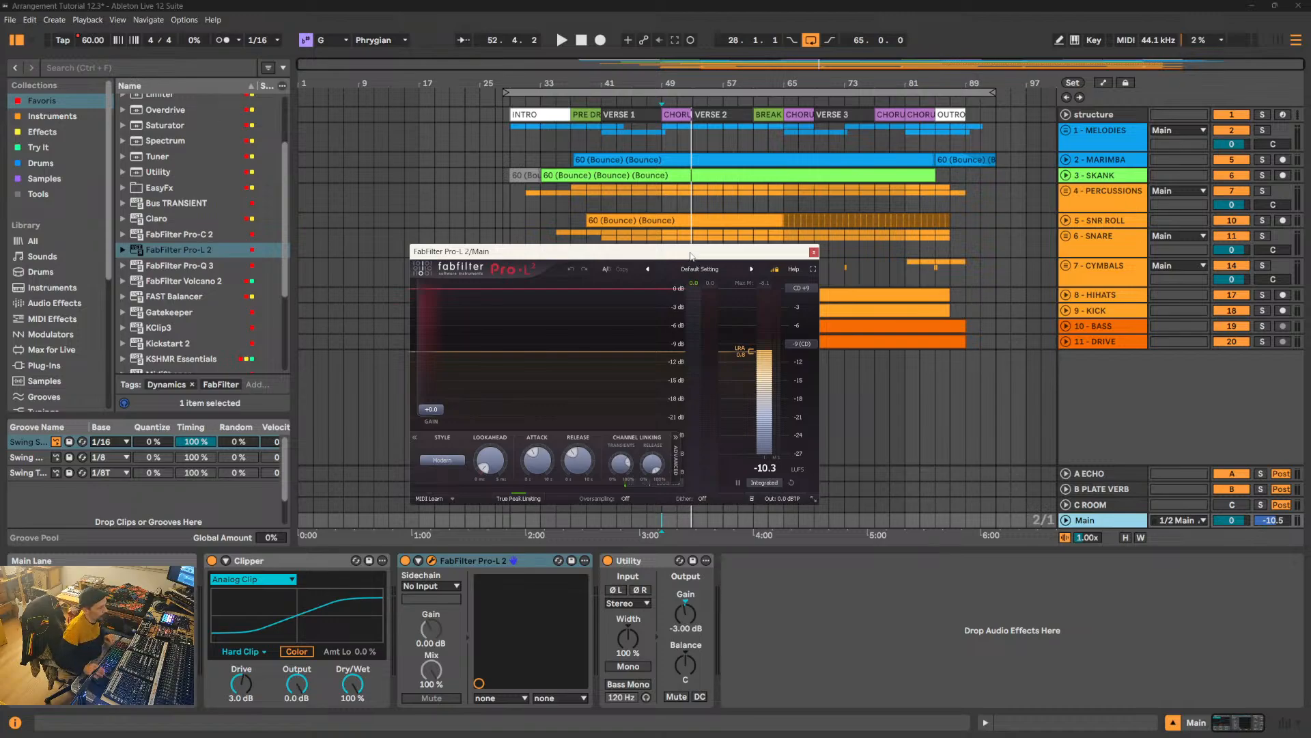
pyautogui.press('space')
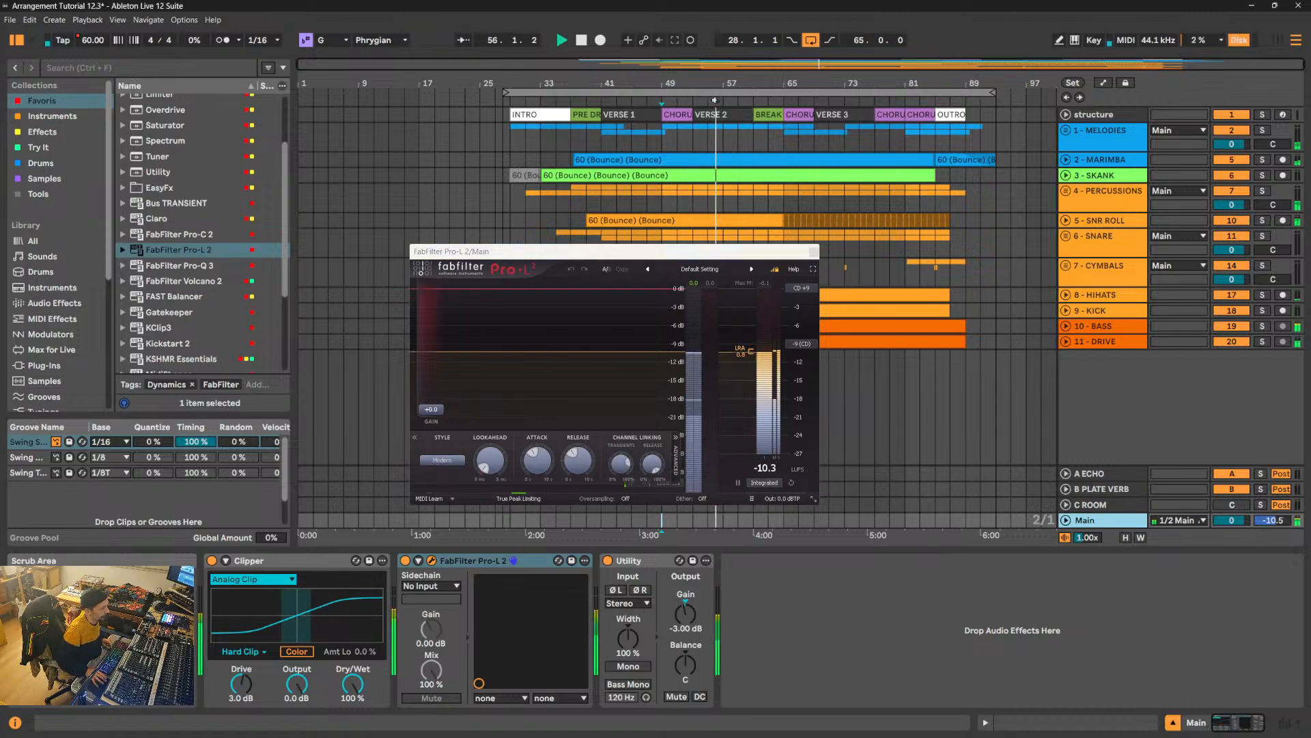
pyautogui.press('space')
# - Play the song from the BREAK DOWN at 61.1.1 and reset the integrated loudness measurement in Pro-L 2 to check that section
pyautogui.click(769, 114)
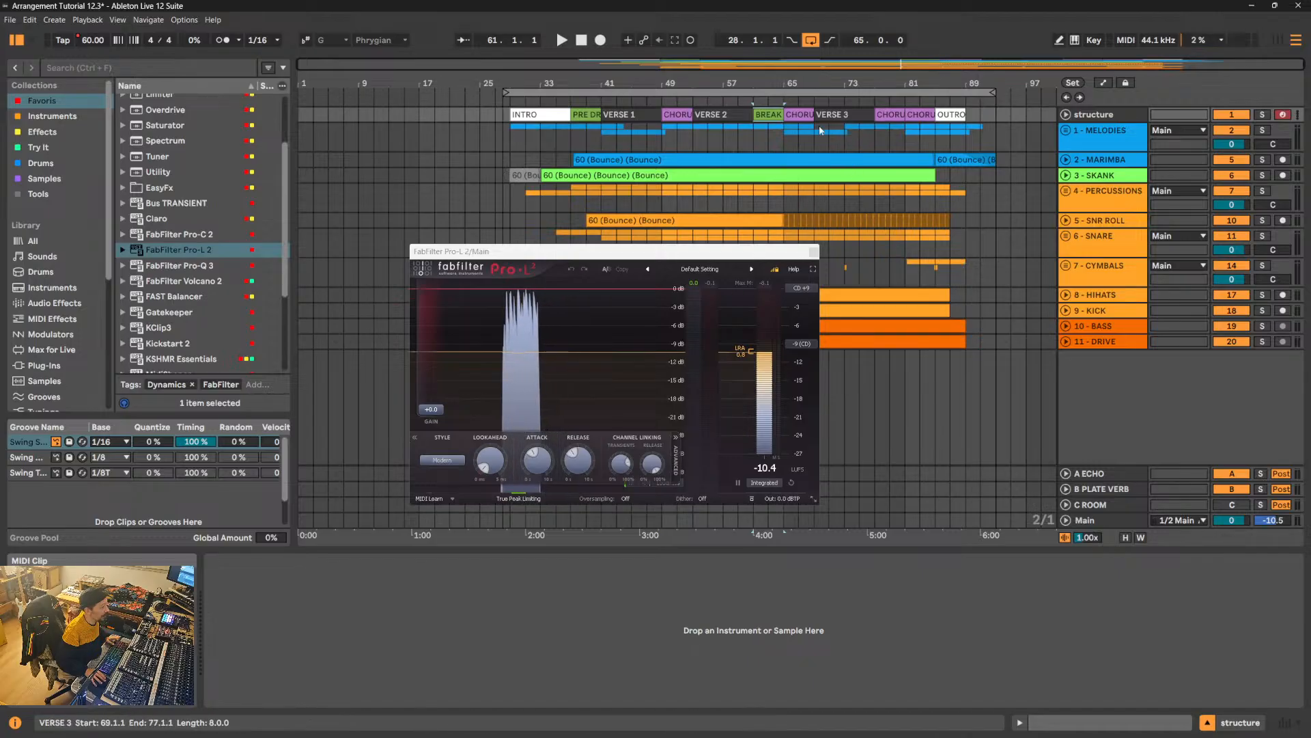
pyautogui.press('space')
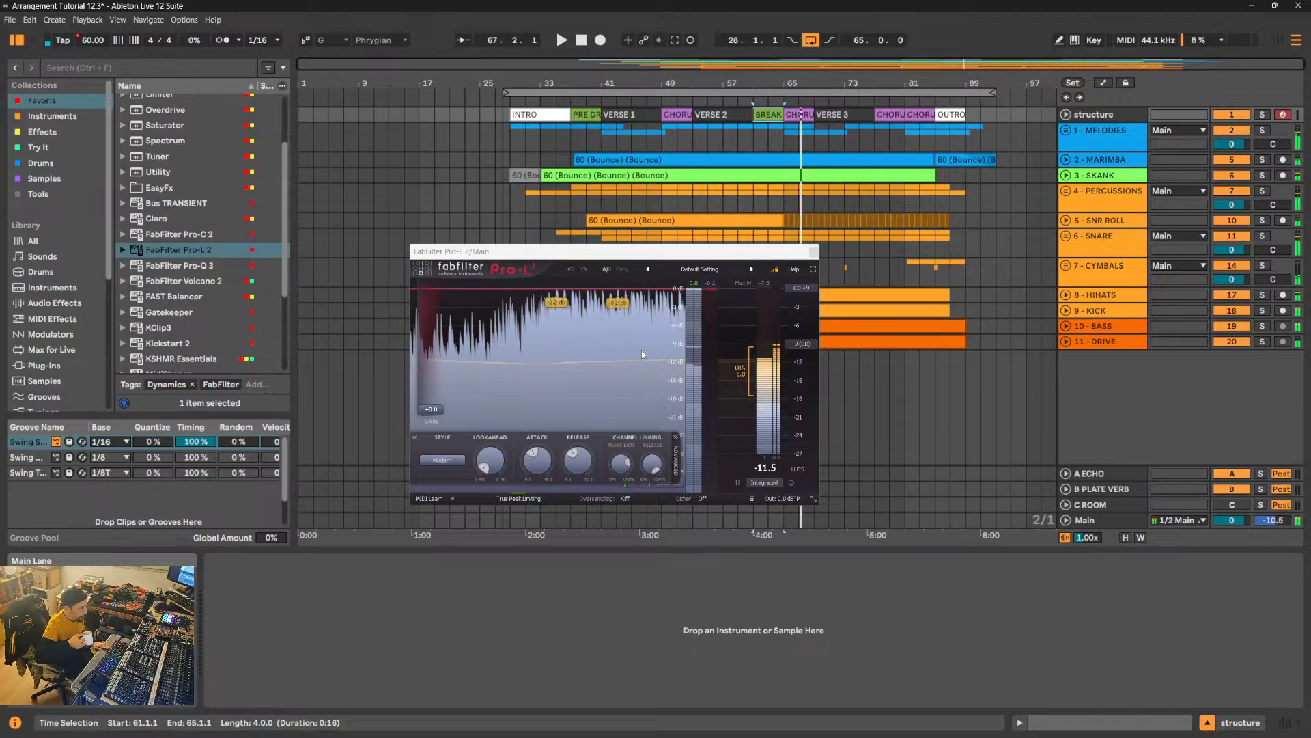
pyautogui.press('space')
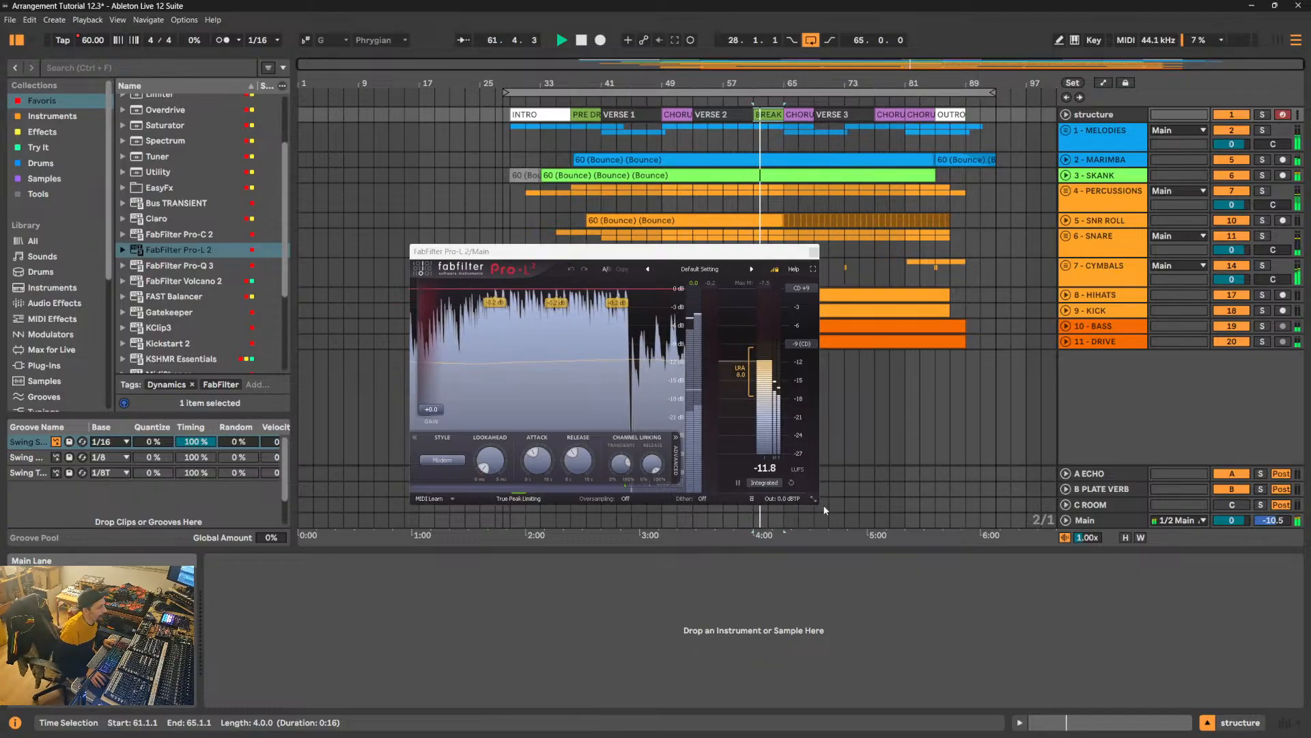
pyautogui.click(791, 482)
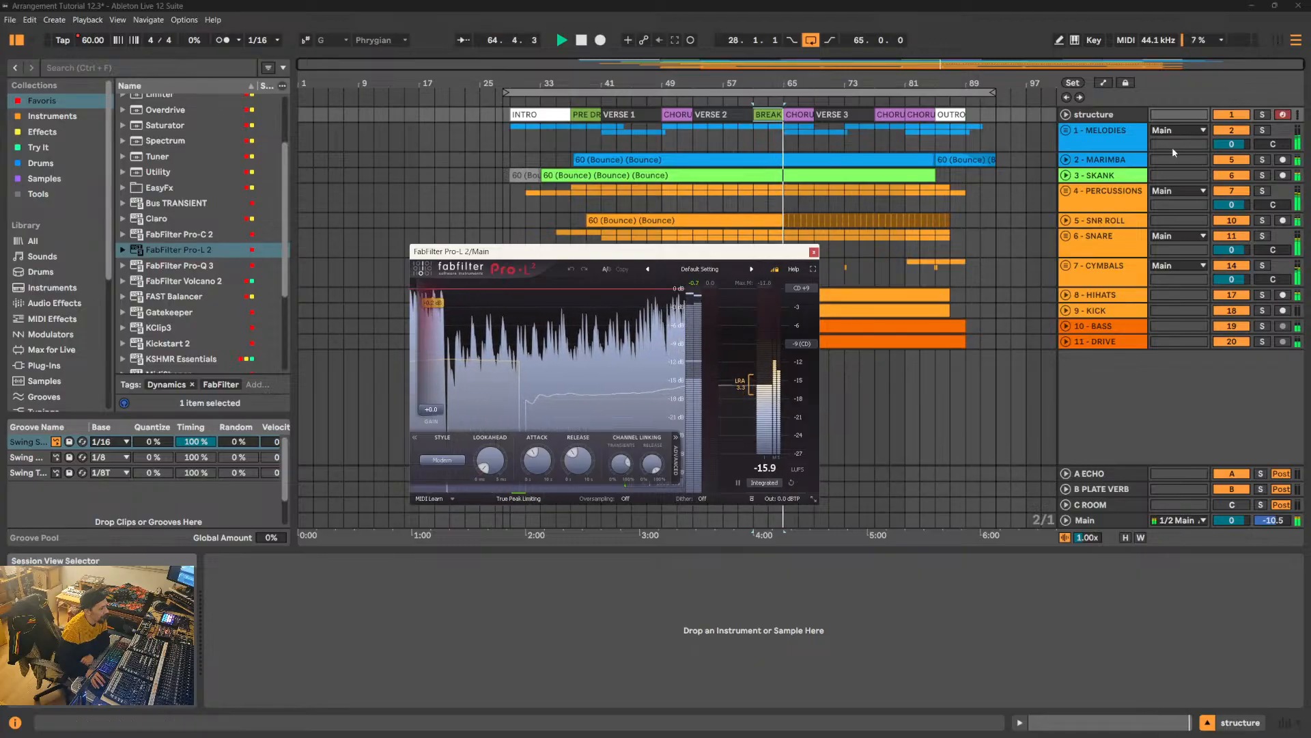
# - Unfold the 7 - CYMBALS group and its RISER track, and close the Pro-L 2 window
pyautogui.click(1065, 266)
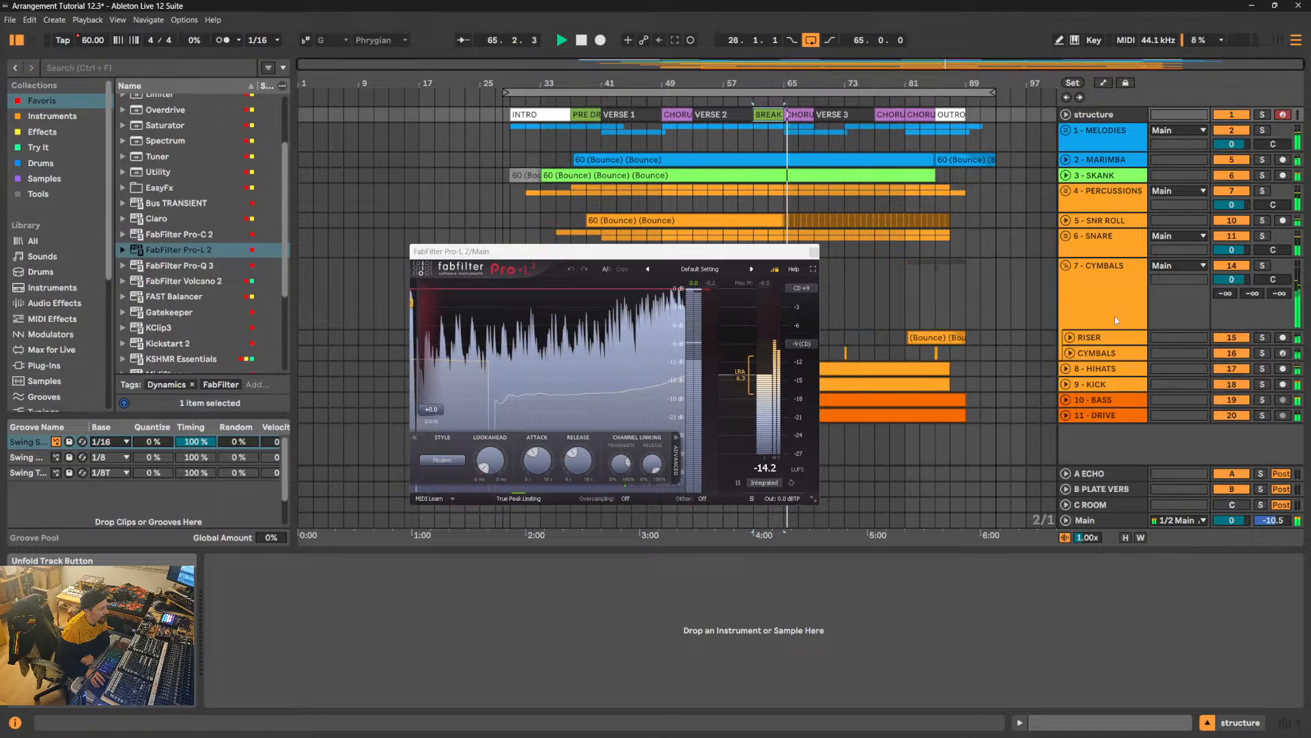
pyautogui.click(1069, 338)
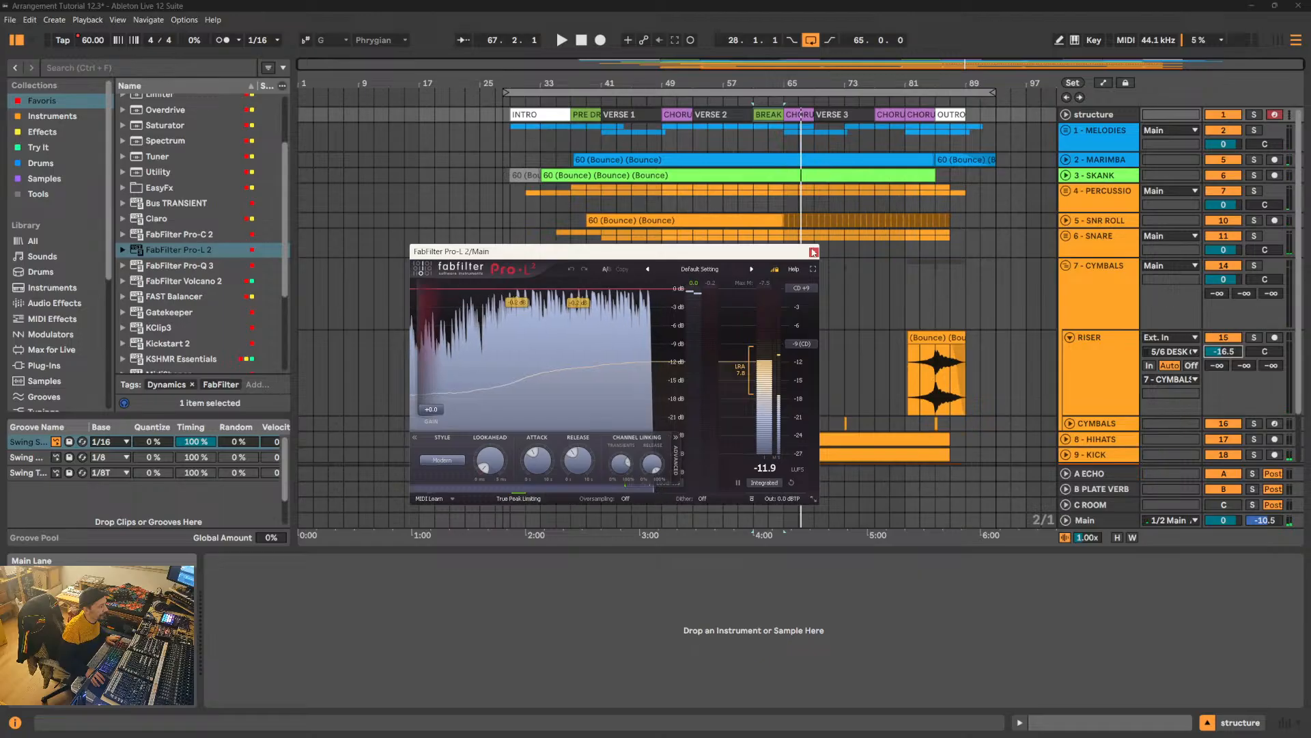
pyautogui.click(813, 252)
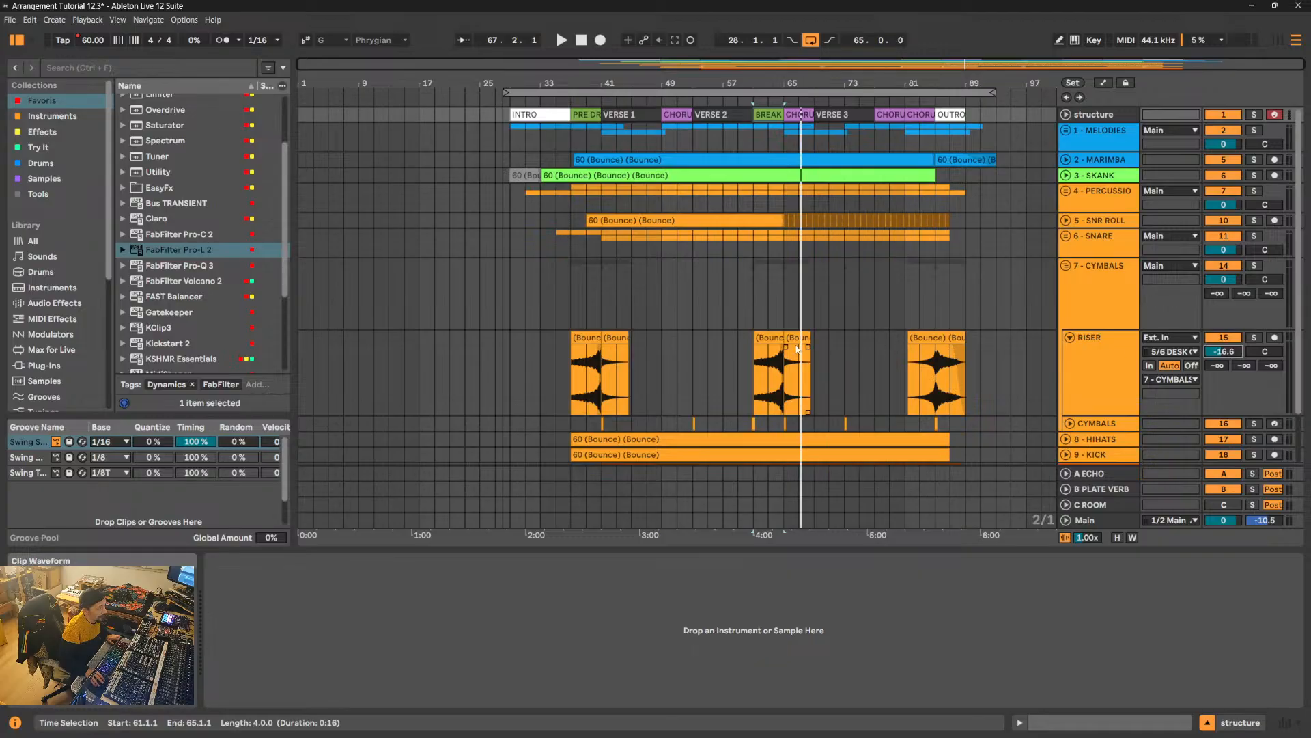
# - Audition the RISER clips from the BREAK DOWN into the CHORUS, replaying from 64.1.1, and fold the 7 - CYMBALS group
pyautogui.click(775, 343)
pyautogui.press('space')
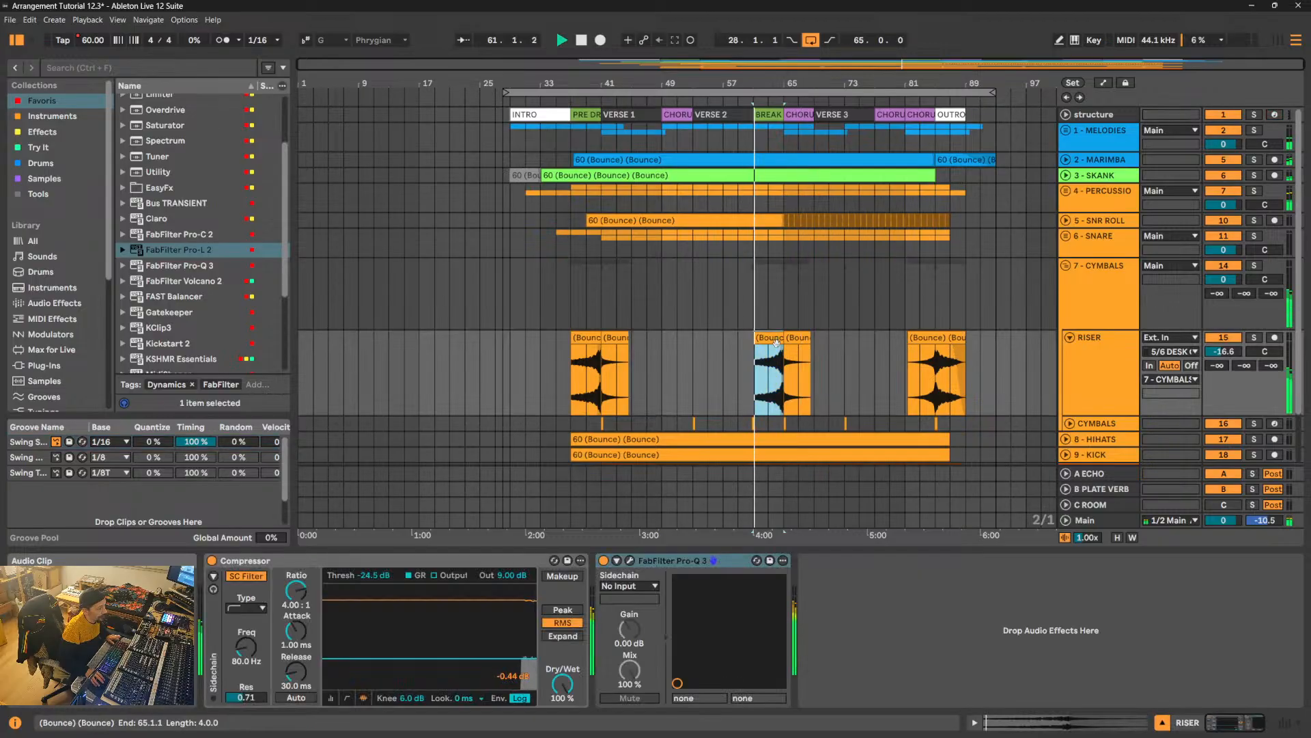
pyautogui.click(776, 389)
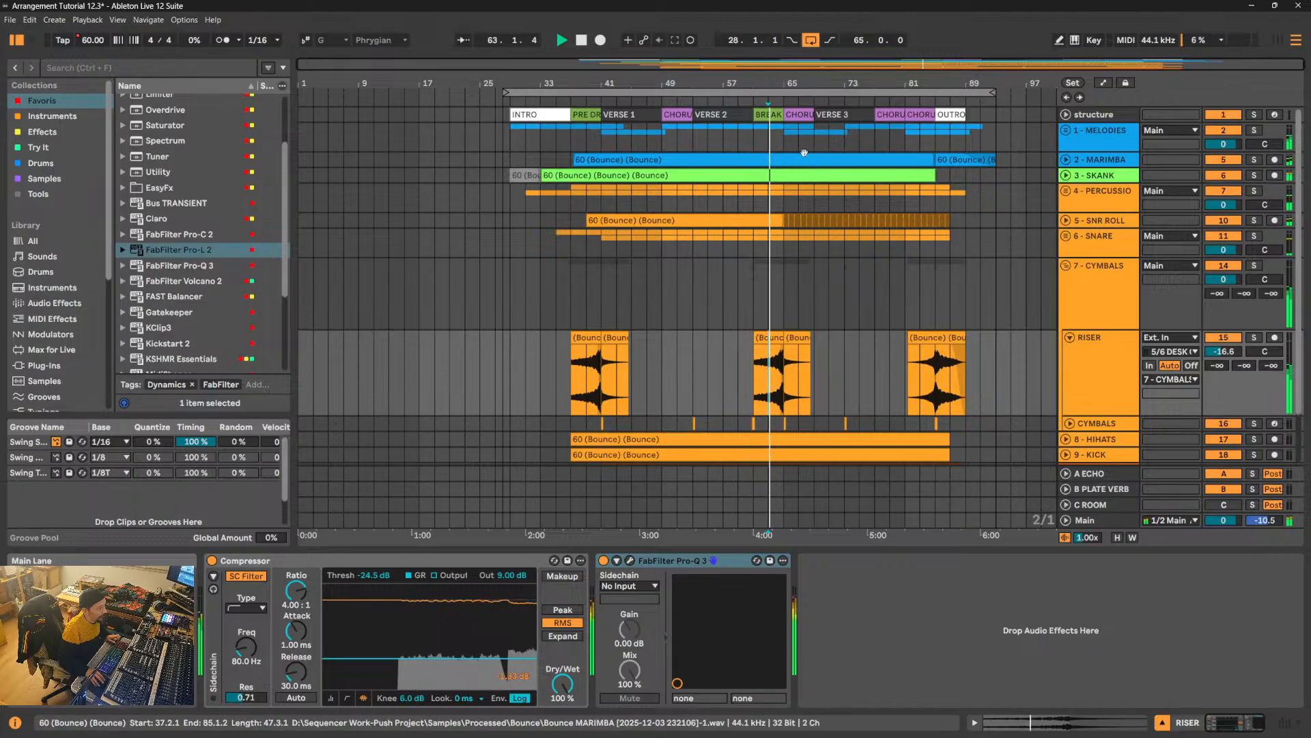
pyautogui.moveTo(793, 84); pyautogui.dragTo(792, 225)
pyautogui.click(712, 383)
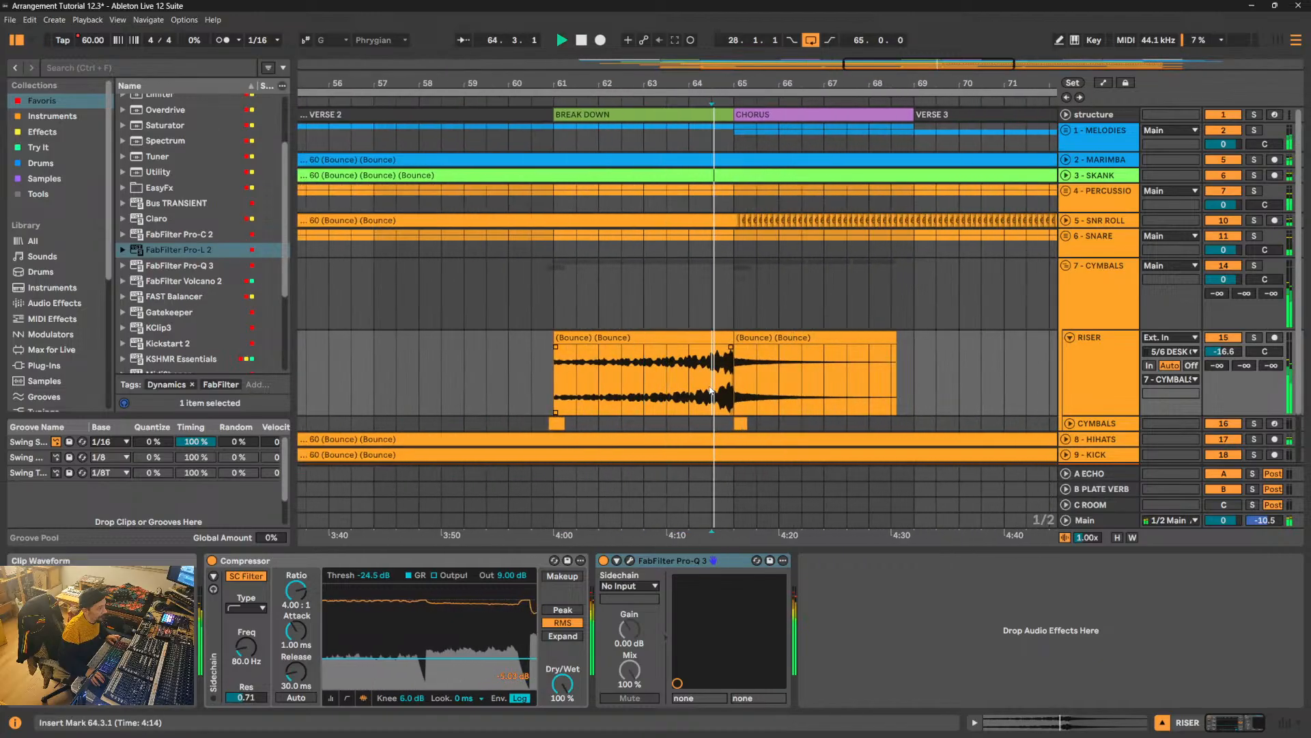
pyautogui.click(694, 388)
pyautogui.press('space')
pyautogui.press('space')
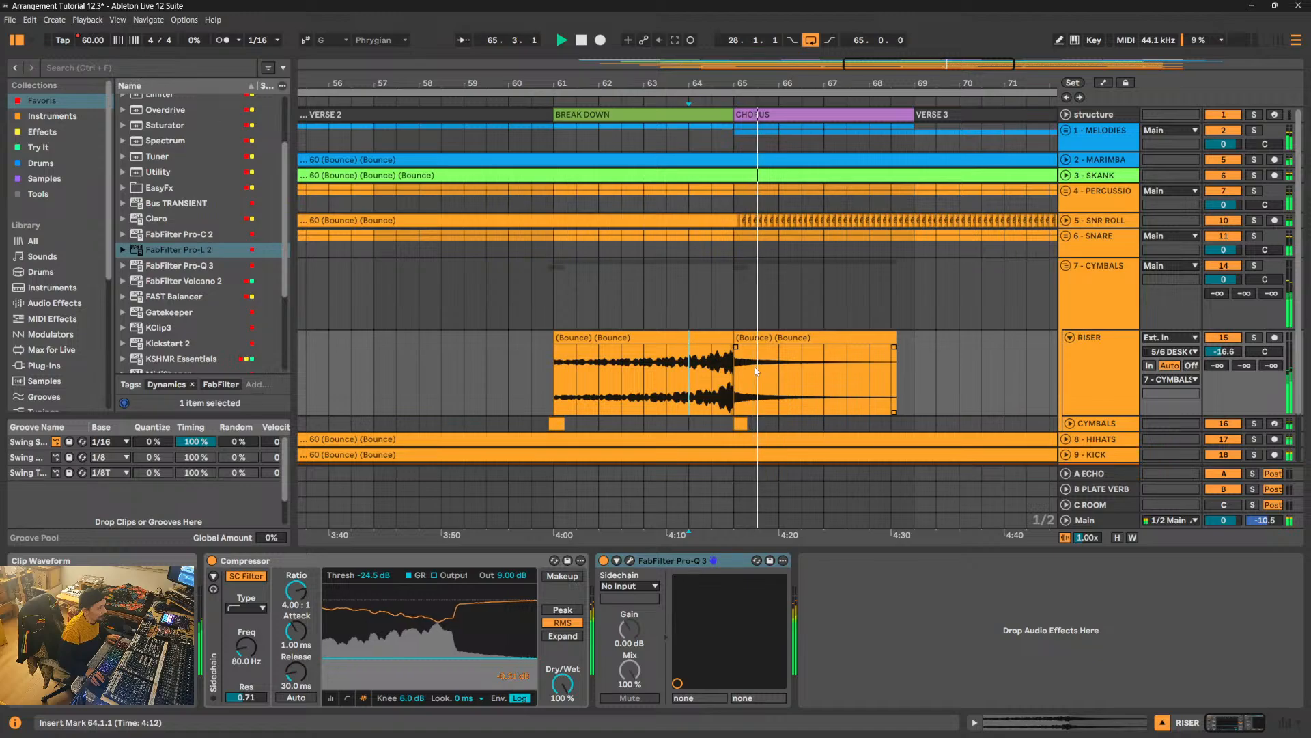
pyautogui.moveTo(875, 84); pyautogui.dragTo(874, 24)
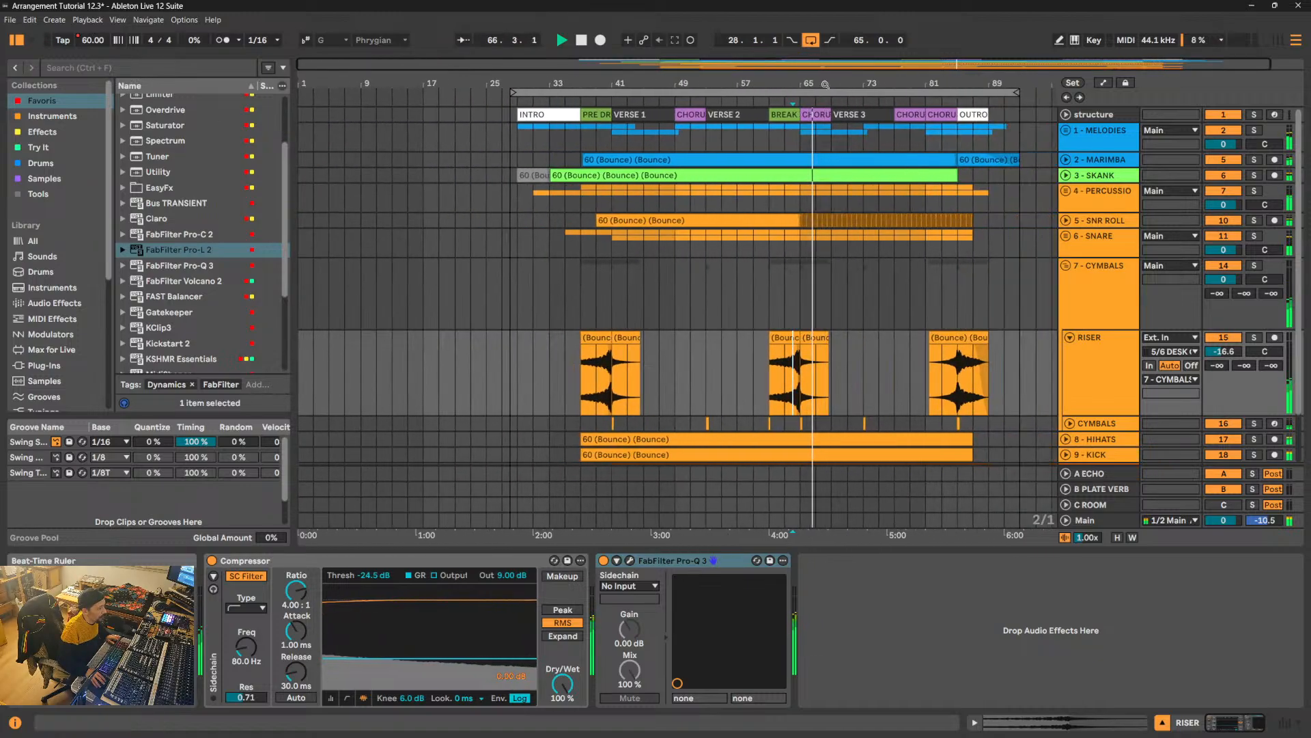
pyautogui.click(1065, 266)
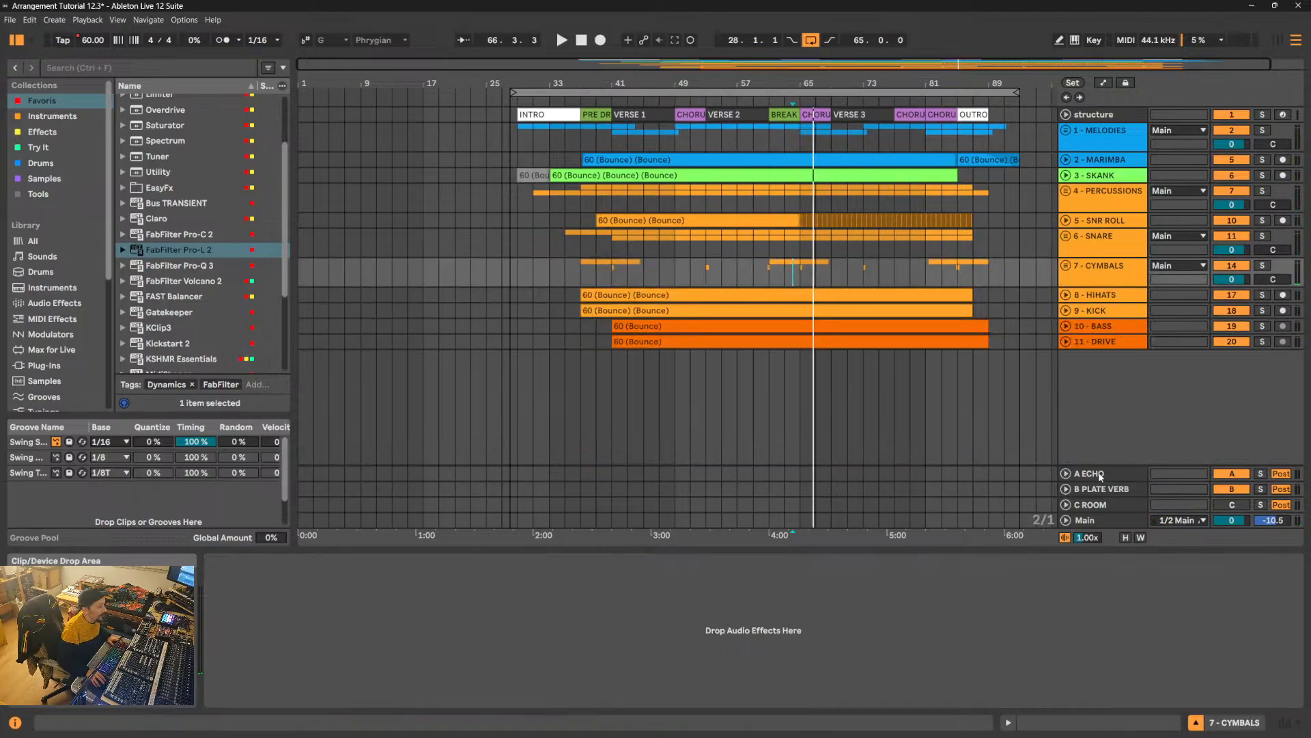
# - Delete FabFilter Pro-L 2 from the Main track and deactivate the ECHO and PLATE VERB return tracks
pyautogui.click(1117, 521)
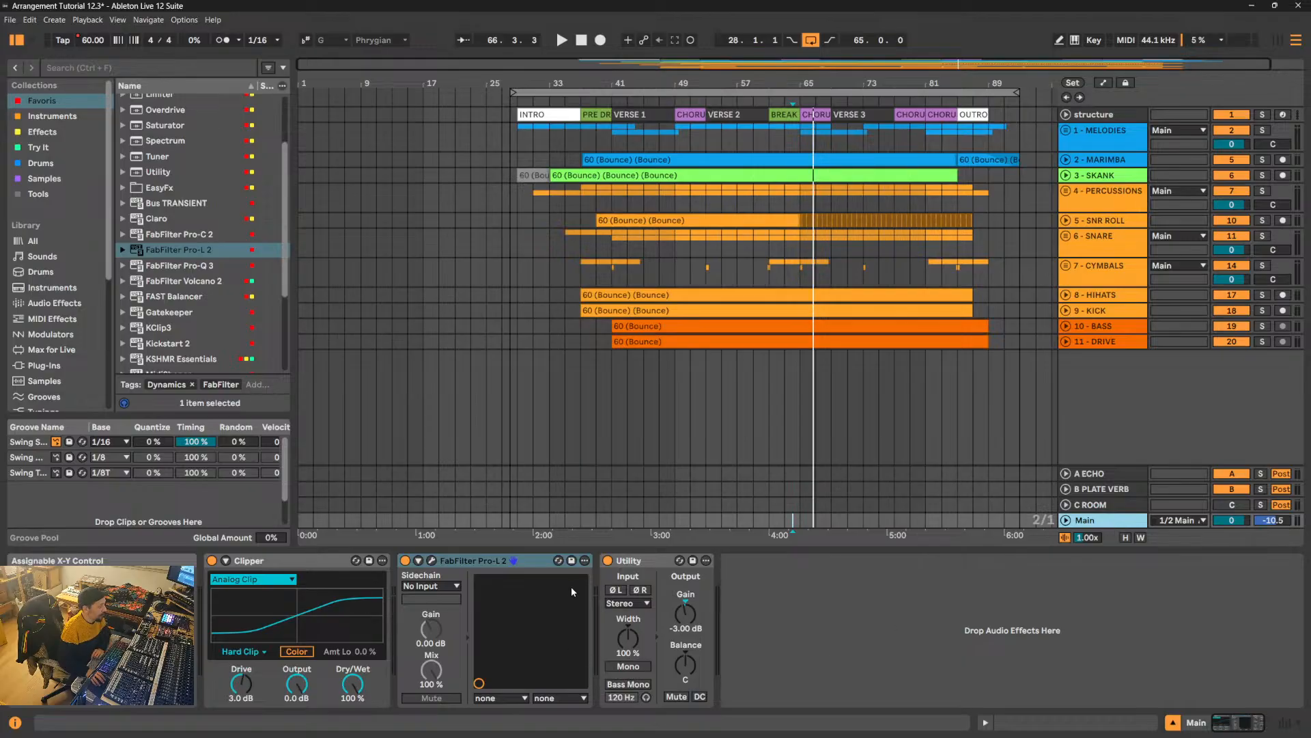
pyautogui.click(533, 564)
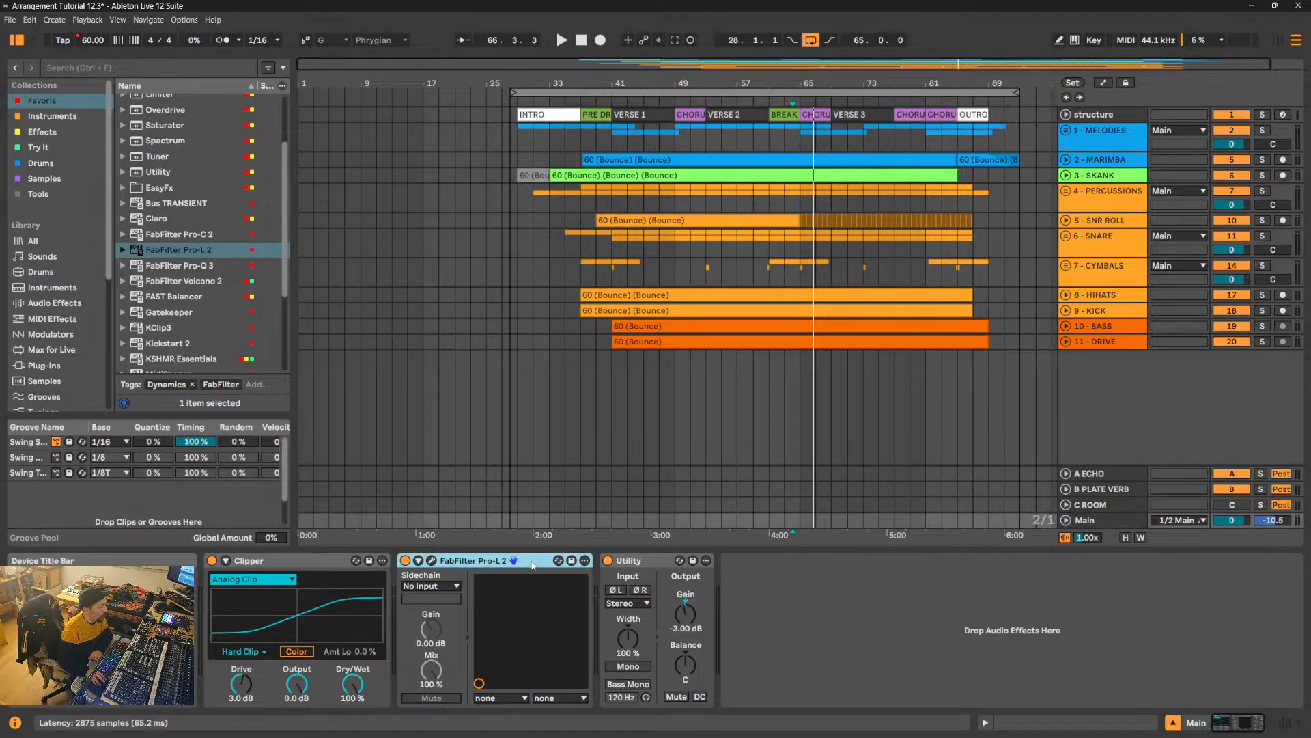
pyautogui.press('Delete')
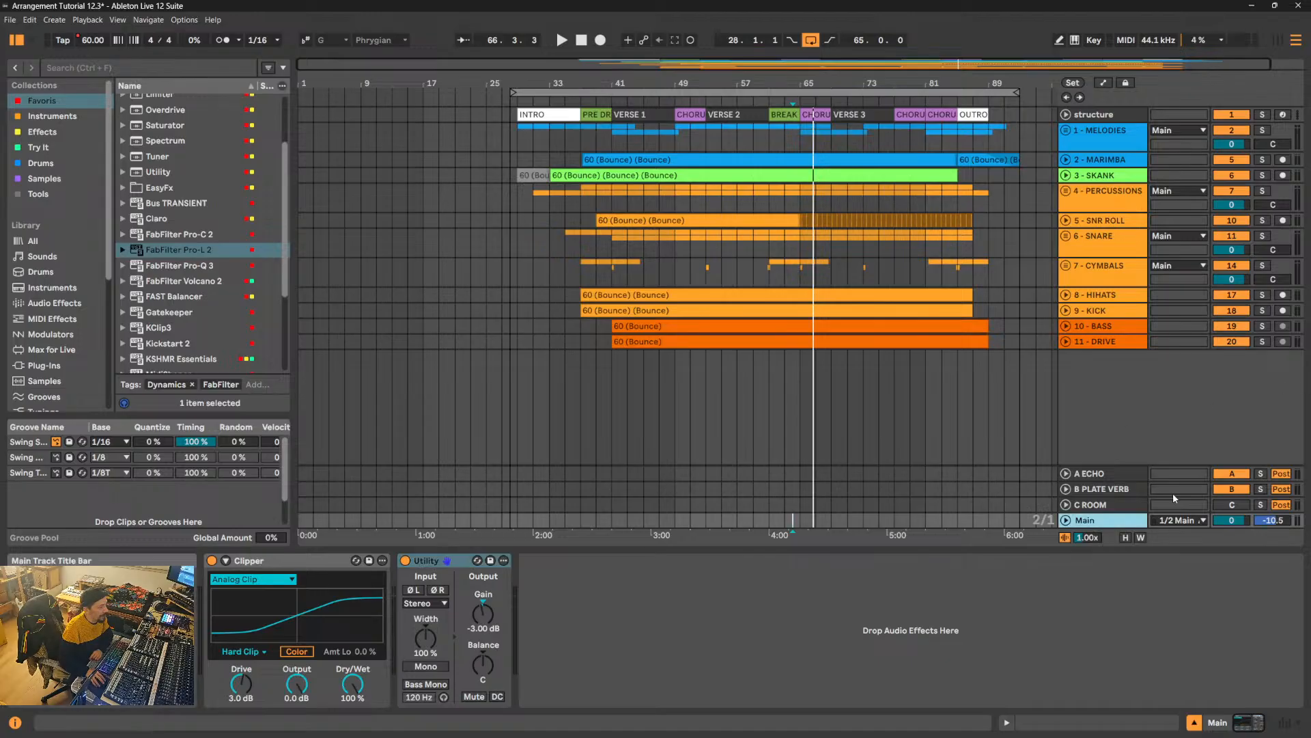
pyautogui.click(1235, 485)
pyautogui.click(1234, 474)
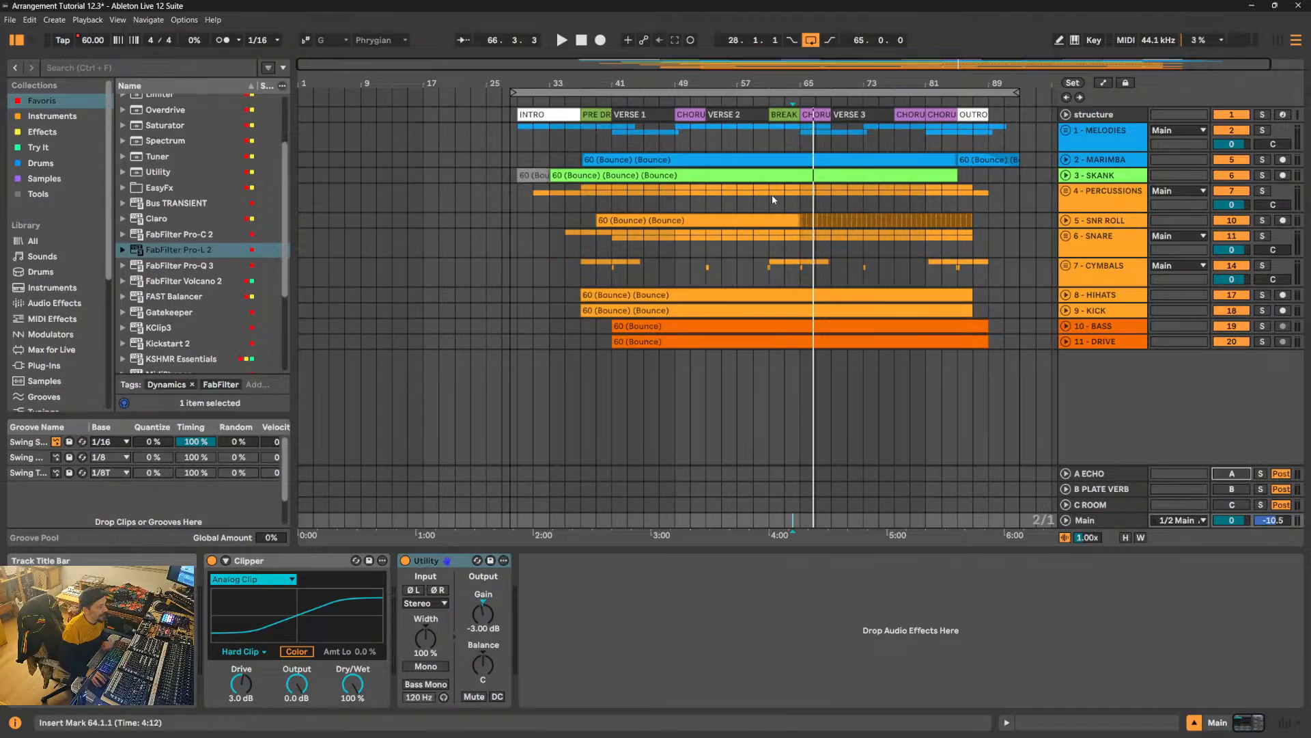
# - Select the looped time range starting at 28.1.1 and all tracks from 1 - MELODIES to 11 - DRIVE
pyautogui.moveTo(518, 83); pyautogui.dragTo(505, 94)
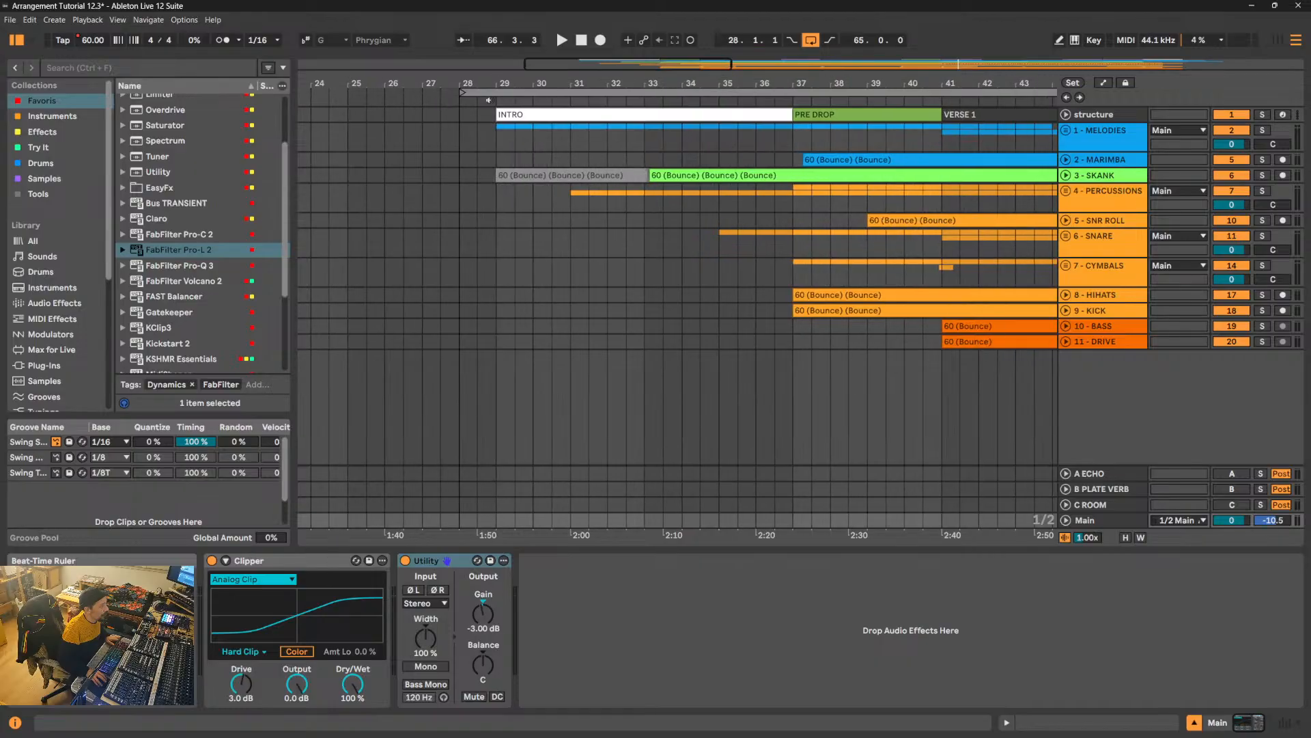
pyautogui.click(505, 93)
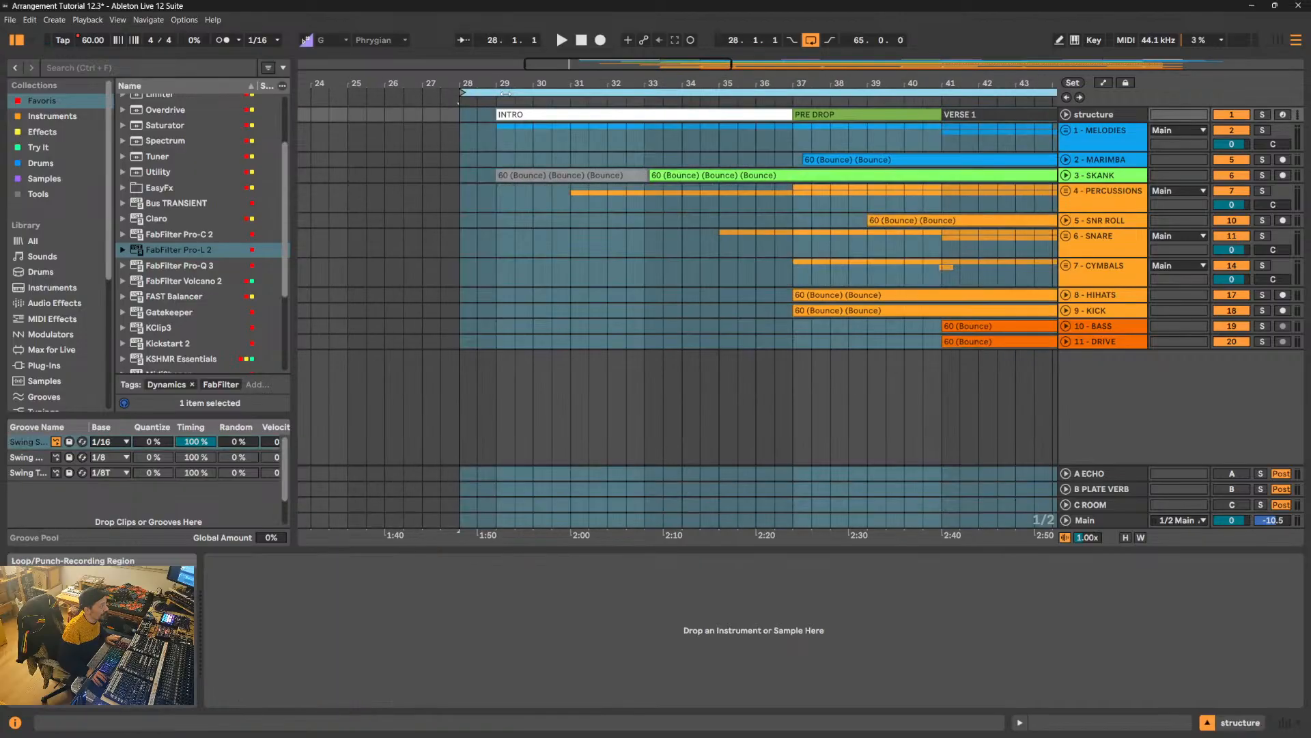
pyautogui.moveTo(557, 83); pyautogui.dragTo(522, 21)
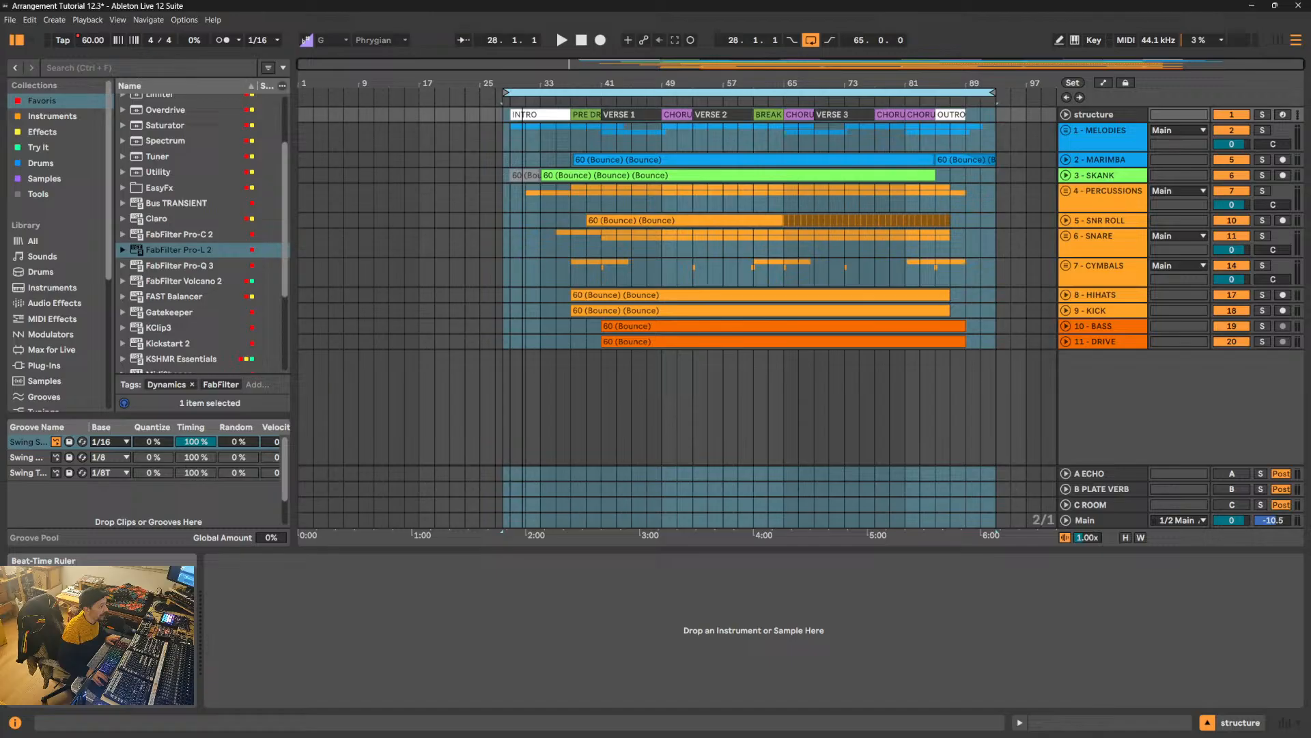
pyautogui.click(1113, 136)
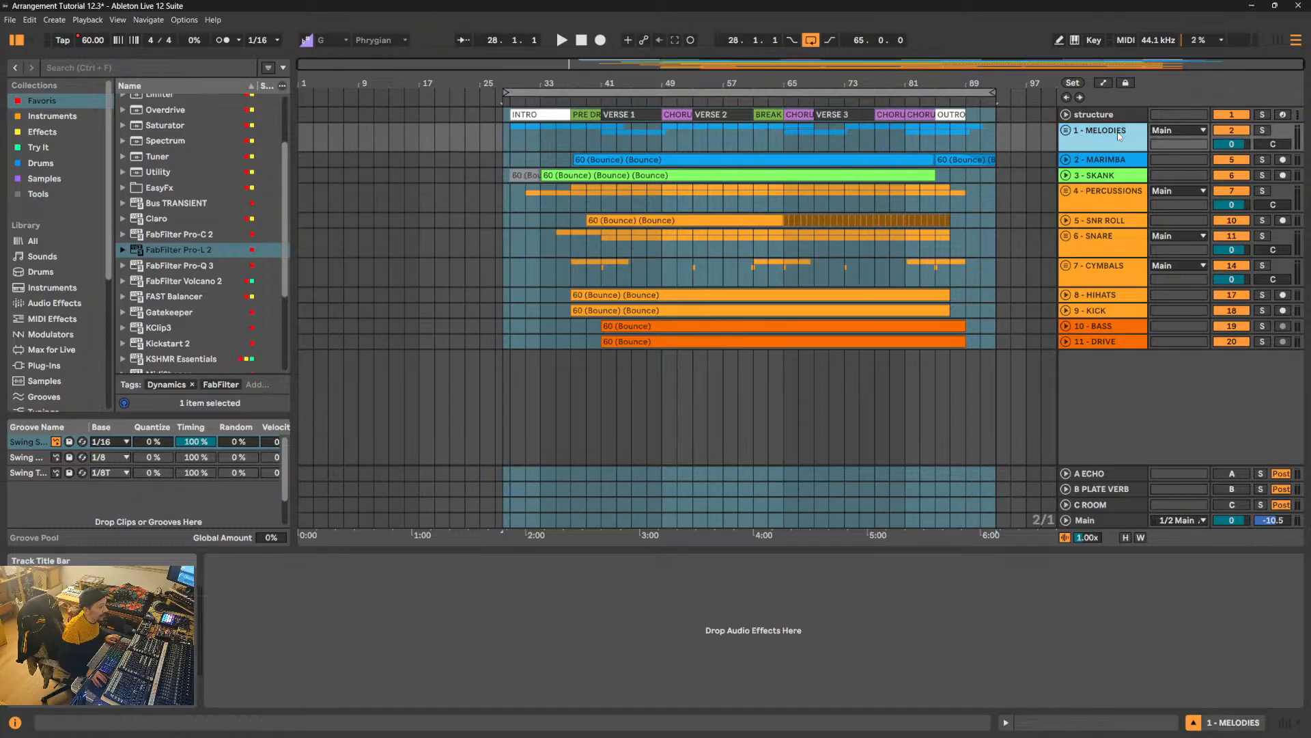
pyautogui.keyDown('shift'); pyautogui.click(1124, 345); pyautogui.keyUp('shift')
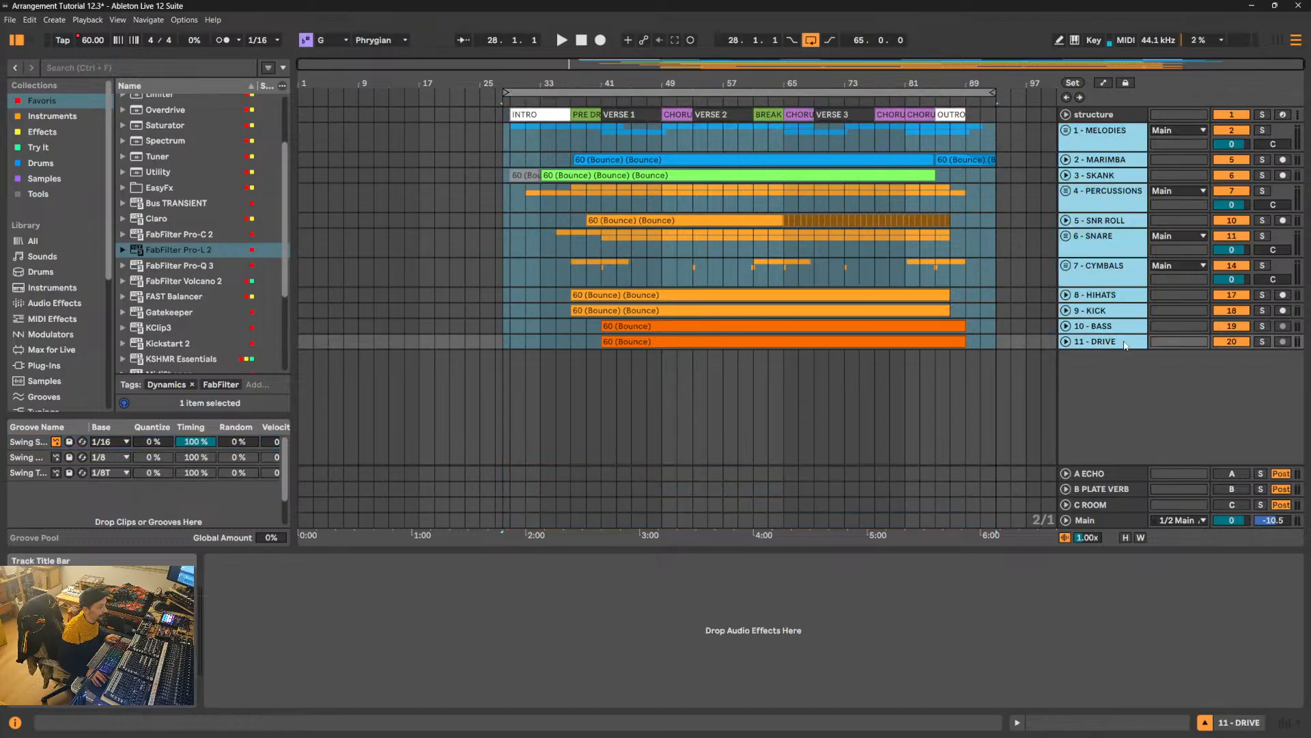
pyautogui.click(1120, 151)
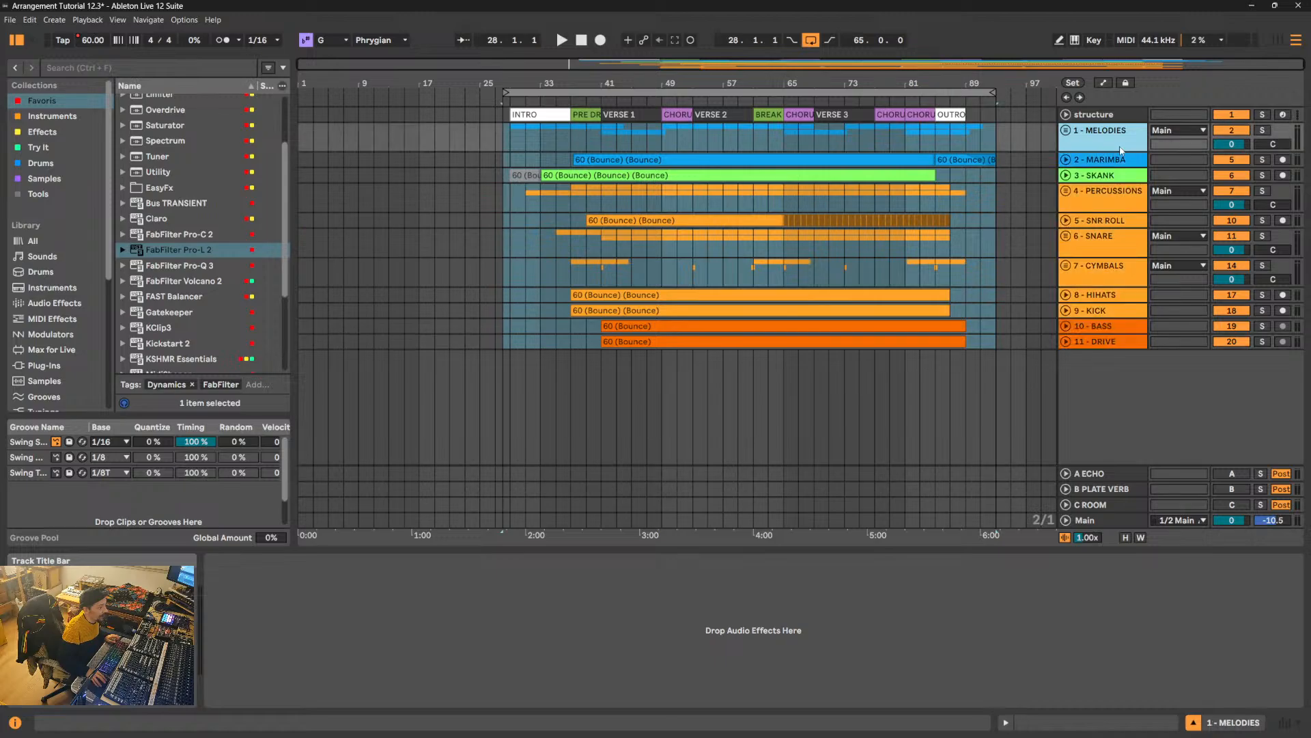
pyautogui.keyDown('shift'); pyautogui.click(1126, 346); pyautogui.keyUp('shift')
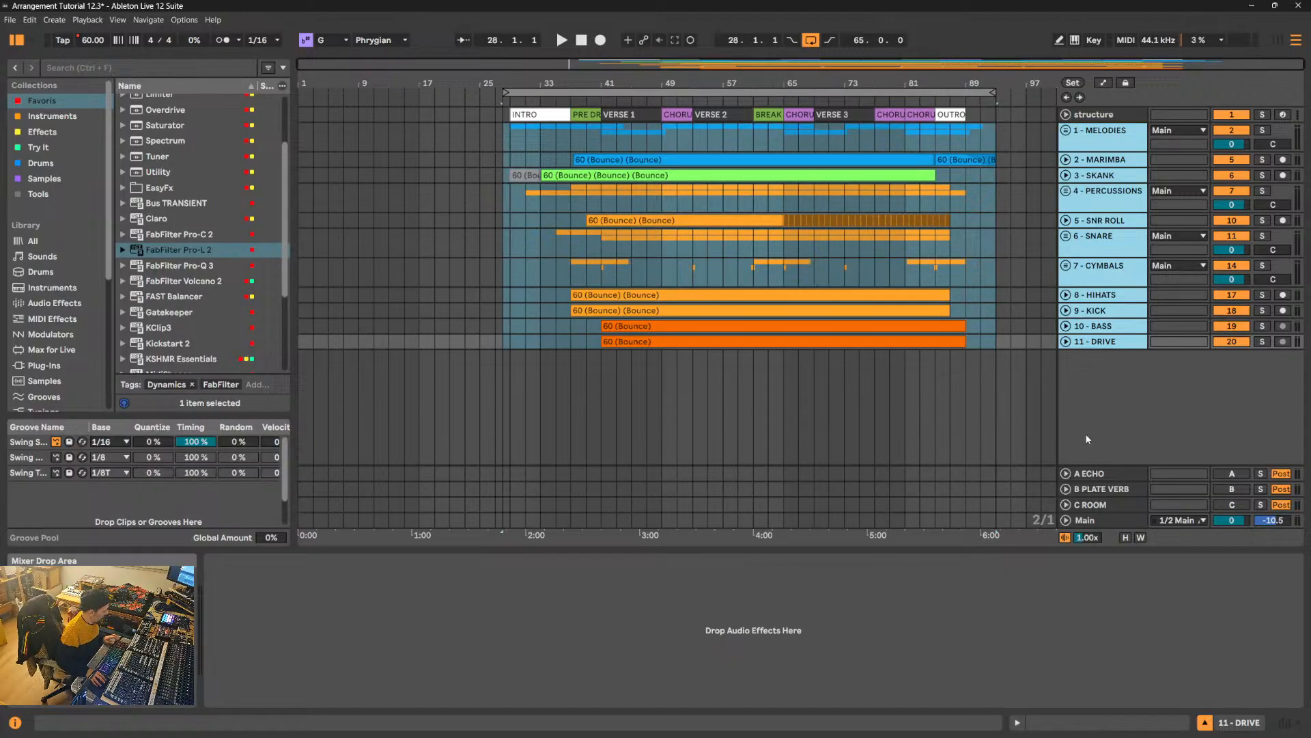
# - Set up an audio export with Selected Tracks Only as the rendered track and a bit depth of 32
pyautogui.hotkey('ctrl', 'shift', 'r')
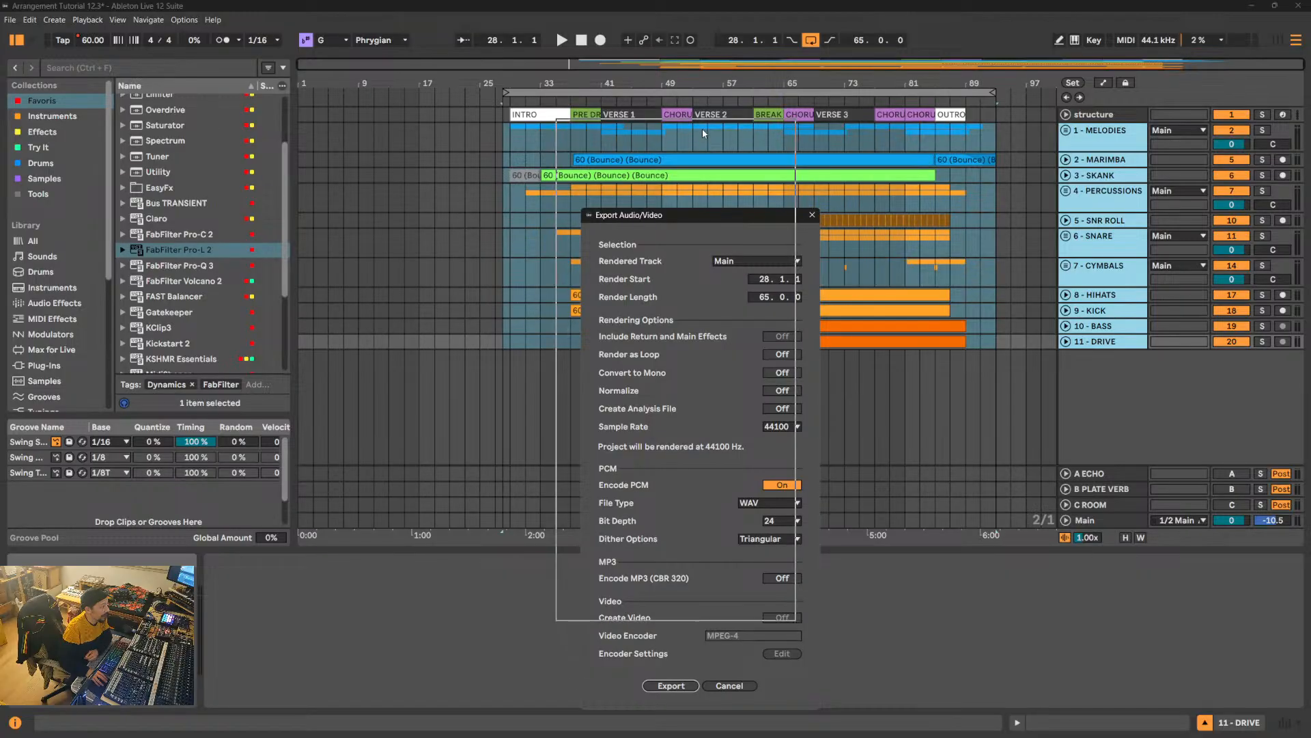
pyautogui.moveTo(727, 217); pyautogui.dragTo(702, 128)
pyautogui.click(732, 172)
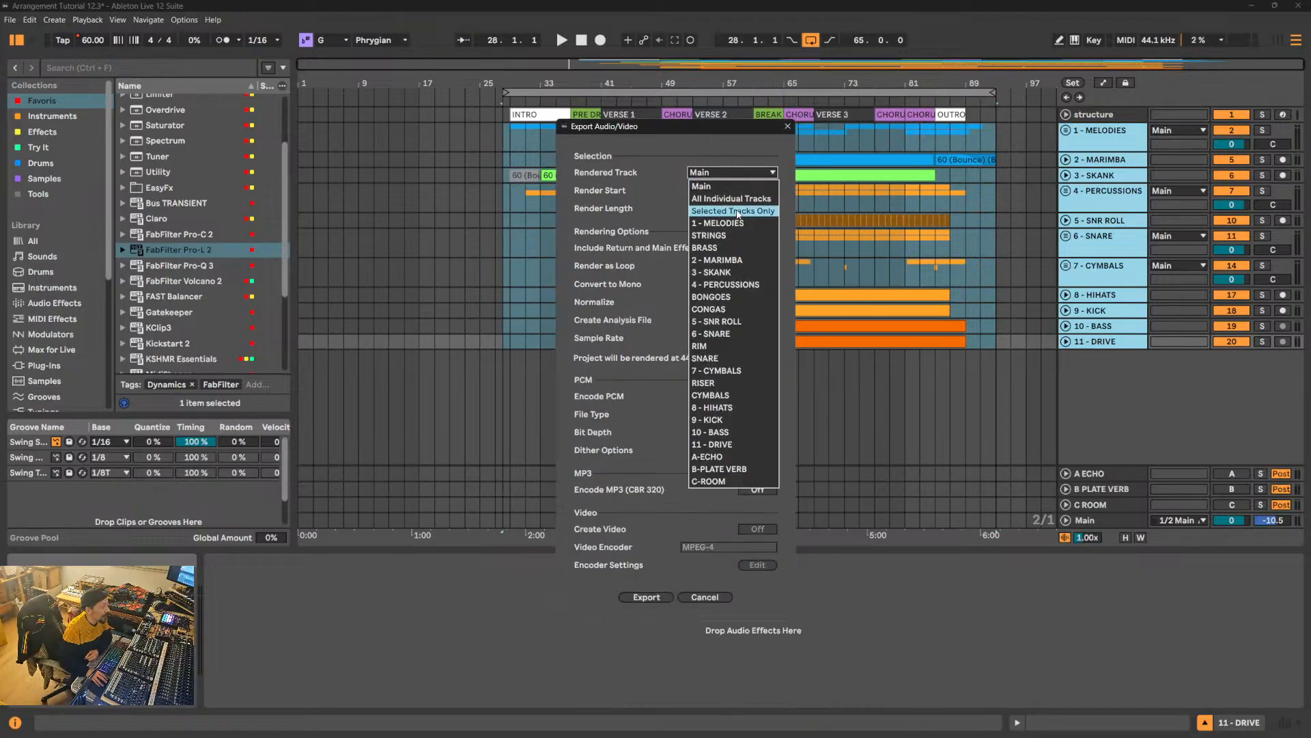
pyautogui.click(737, 212)
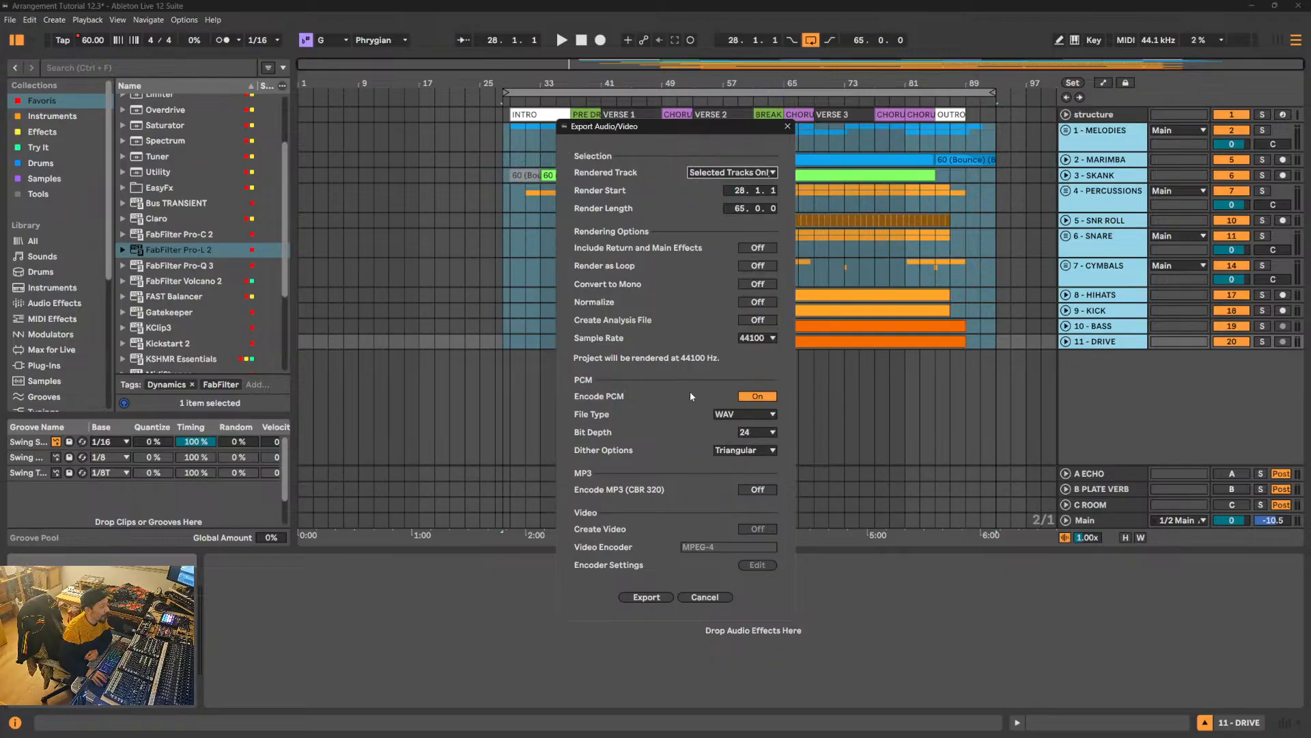
pyautogui.click(758, 432)
pyautogui.click(754, 469)
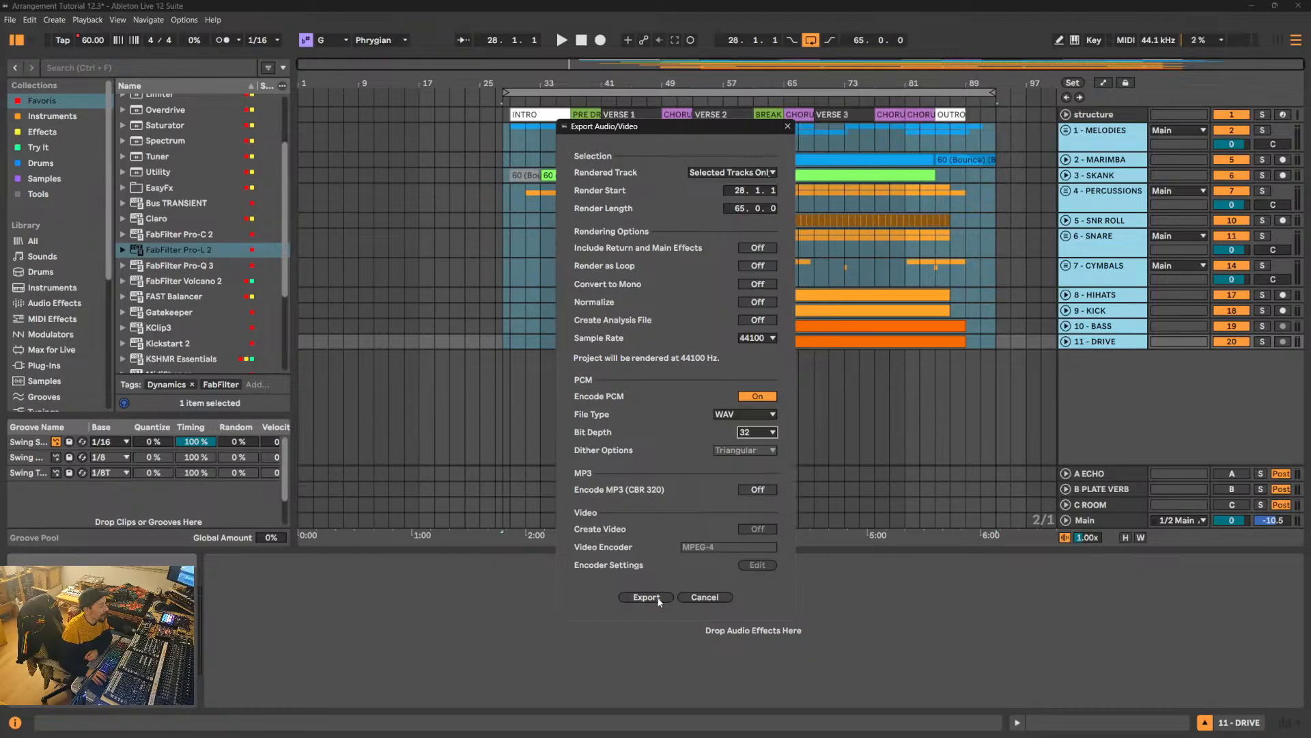
# - Start the export and choose the 00 - STEMS W folder on WorkDisk (D:) as the save location
pyautogui.click(646, 597)
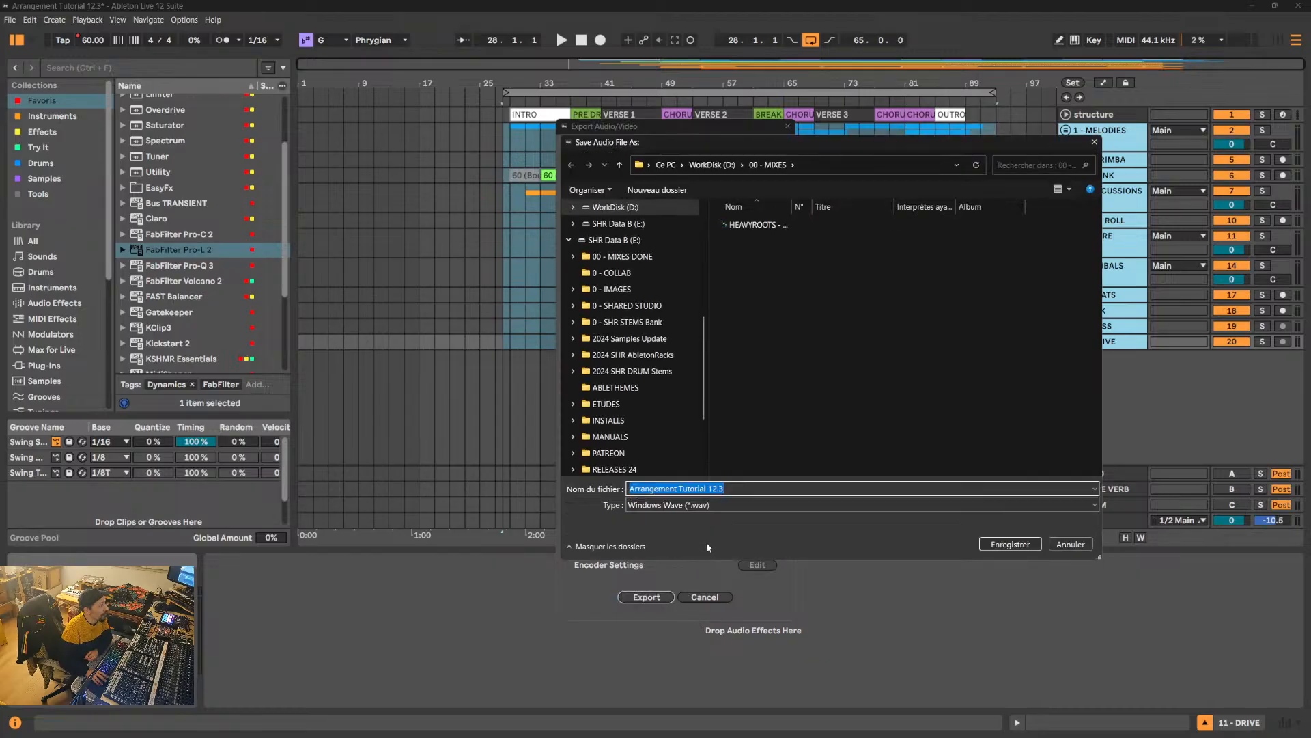
pyautogui.click(620, 165)
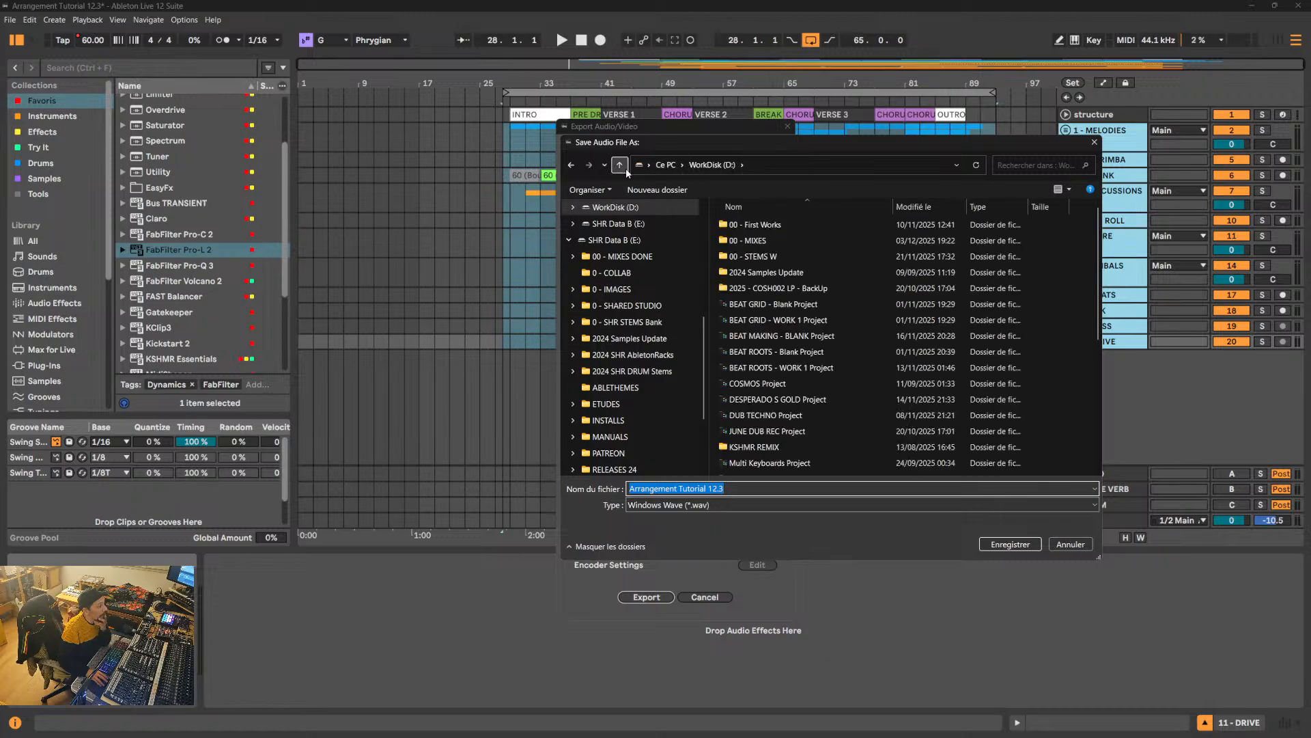
pyautogui.doubleClick(756, 256)
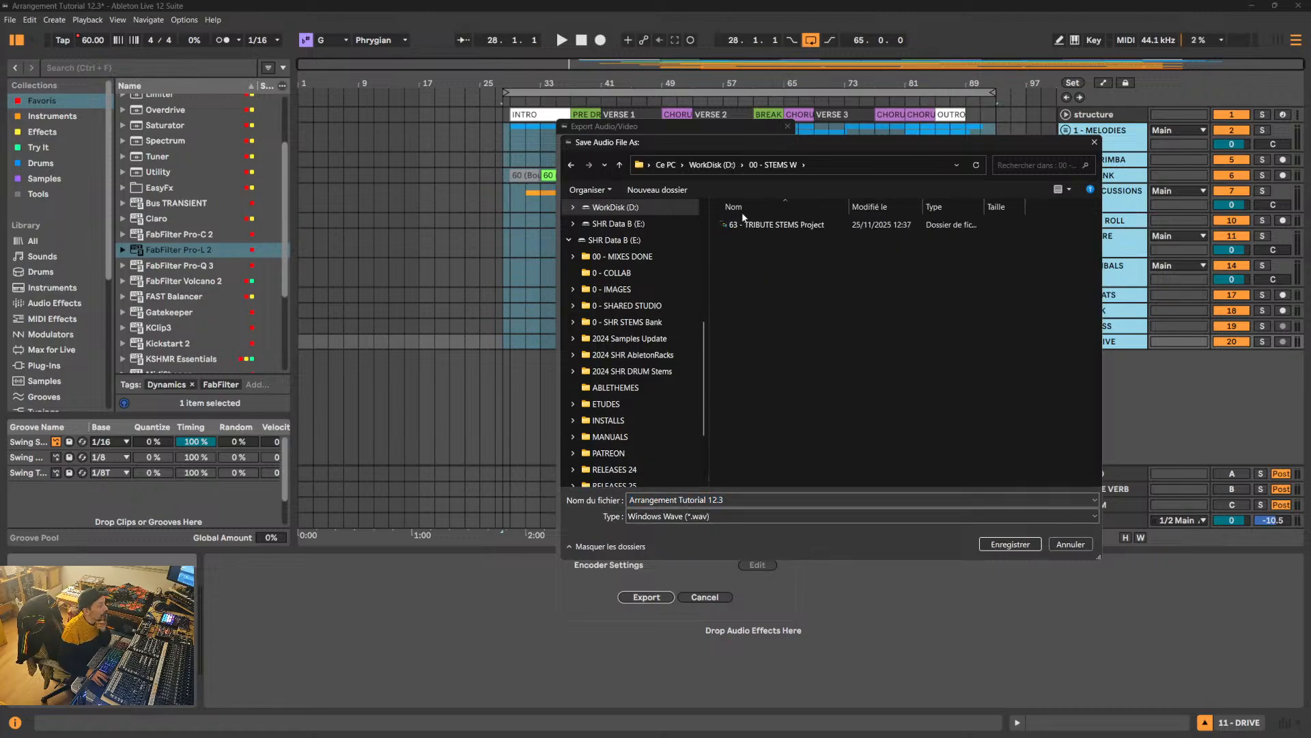
pyautogui.click(619, 165)
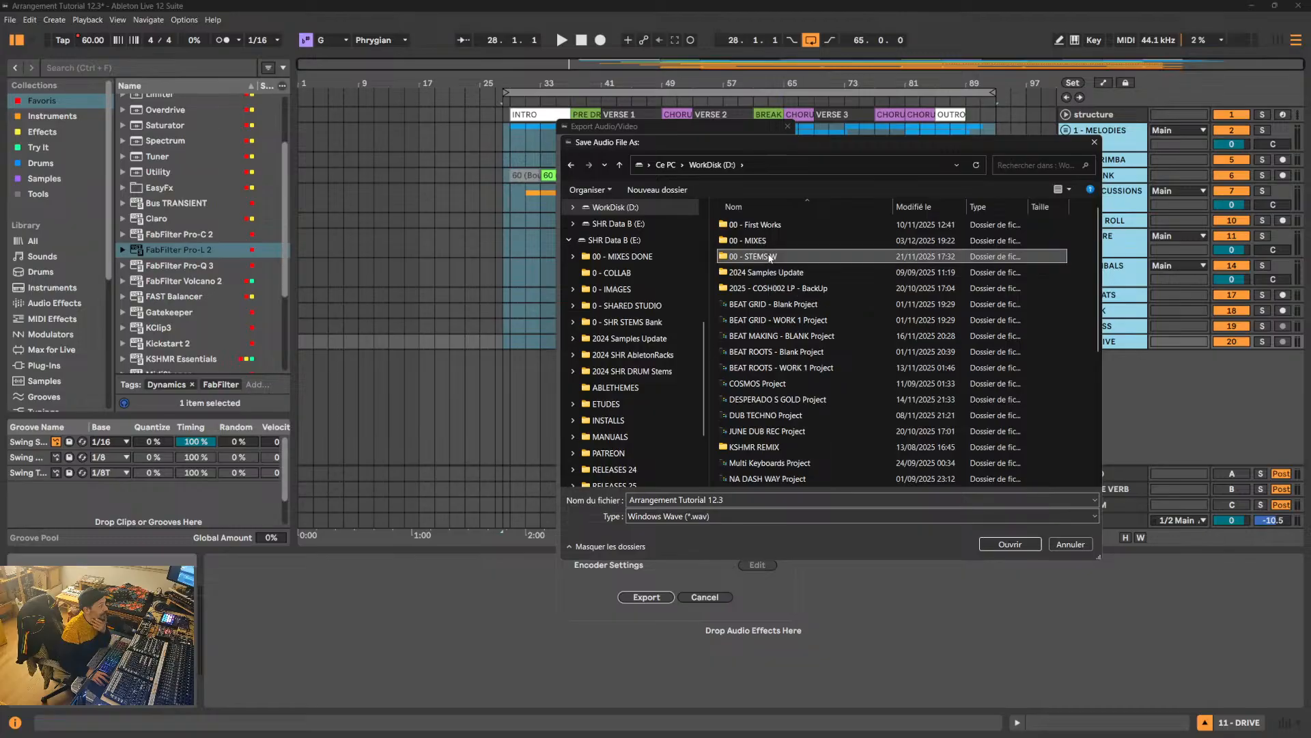
pyautogui.doubleClick(770, 257)
# - Create a folder named "60 - BREAK DUB" inside 00 - STEMS W and copy its name
pyautogui.rightClick(776, 290)
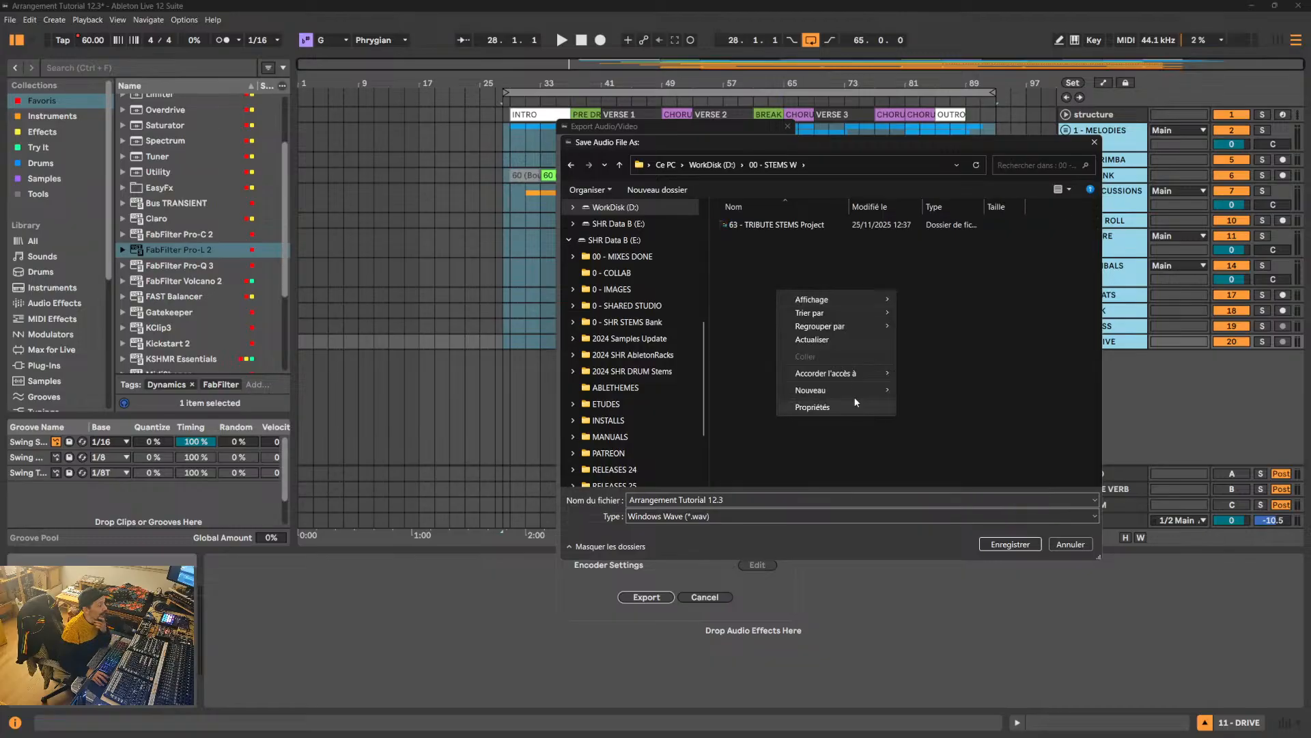
pyautogui.moveTo(867, 388)
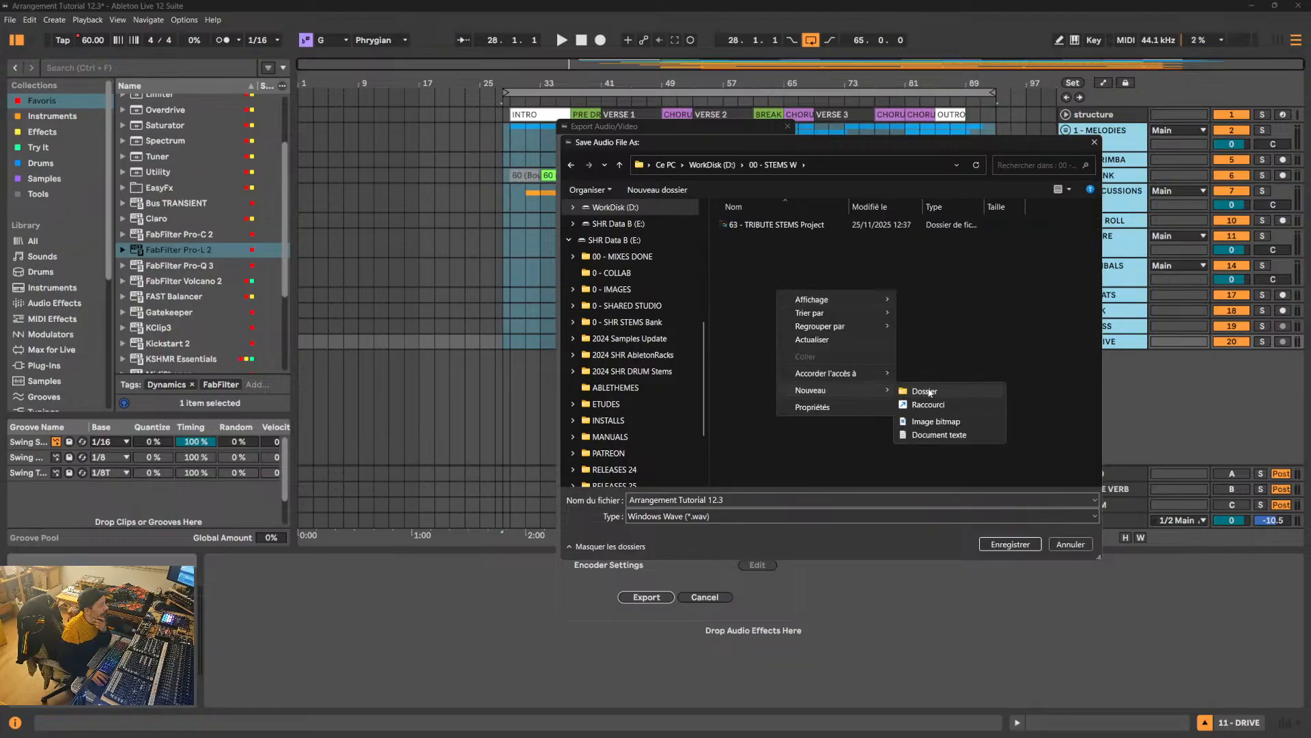
pyautogui.click(926, 391)
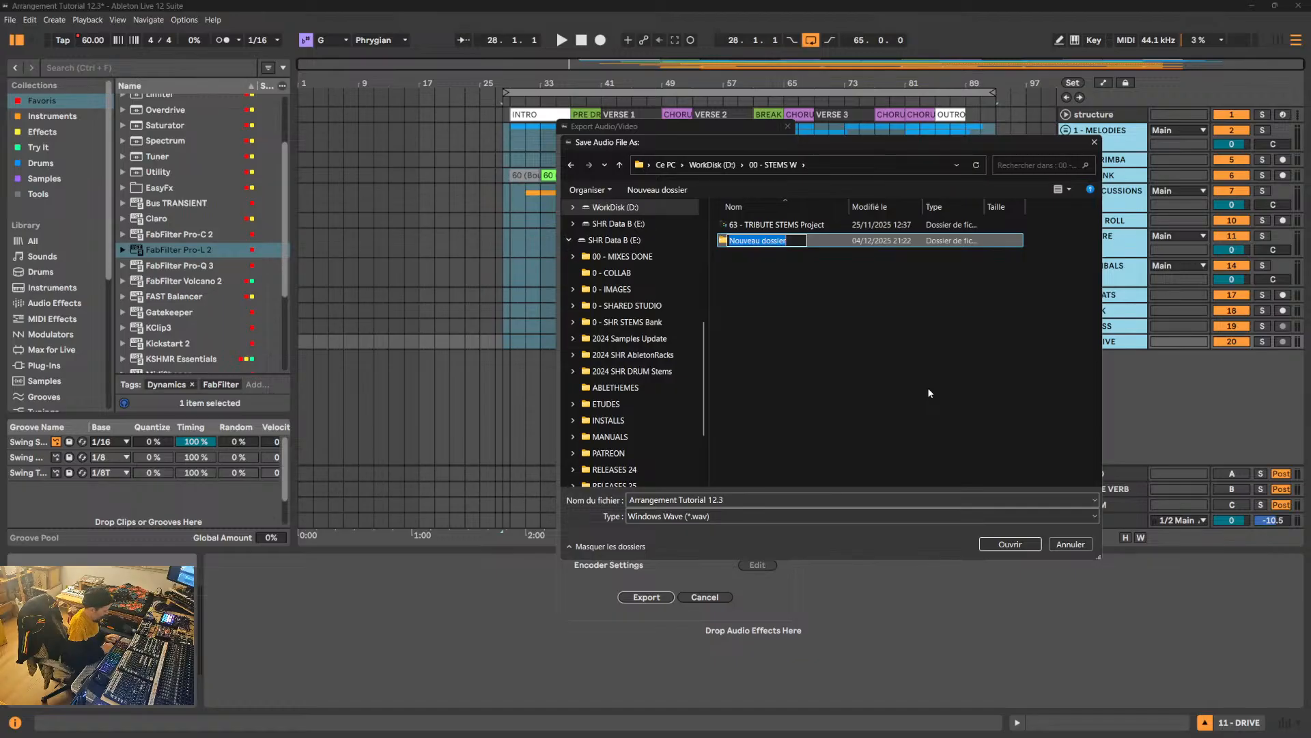
pyautogui.write('BREAK')
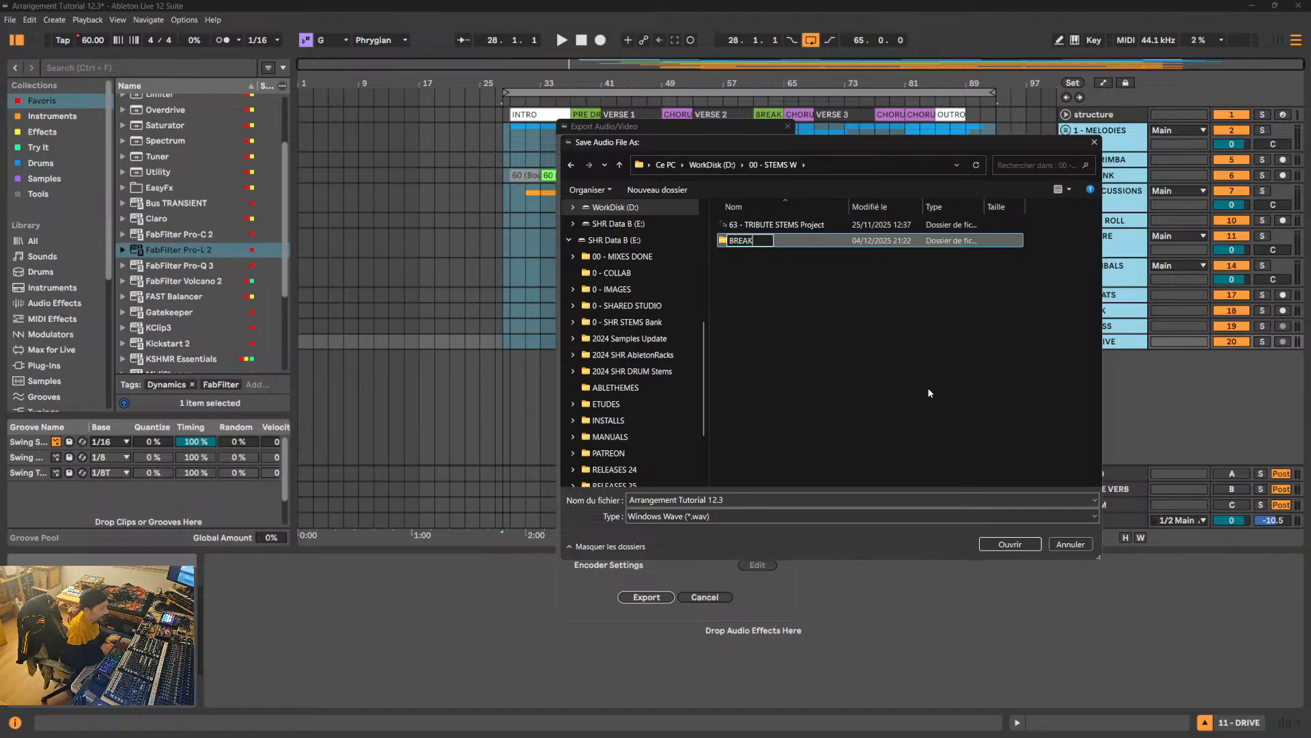
pyautogui.write(' DUB')
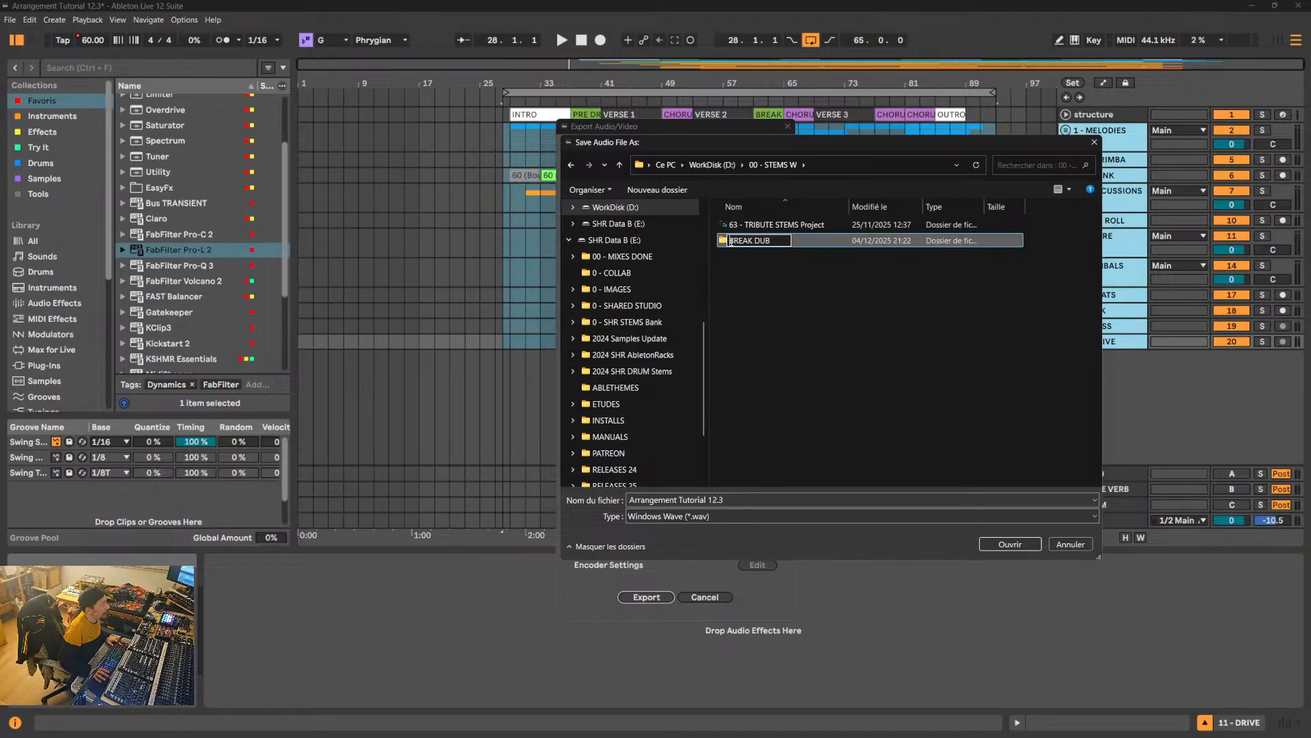
pyautogui.write('60')
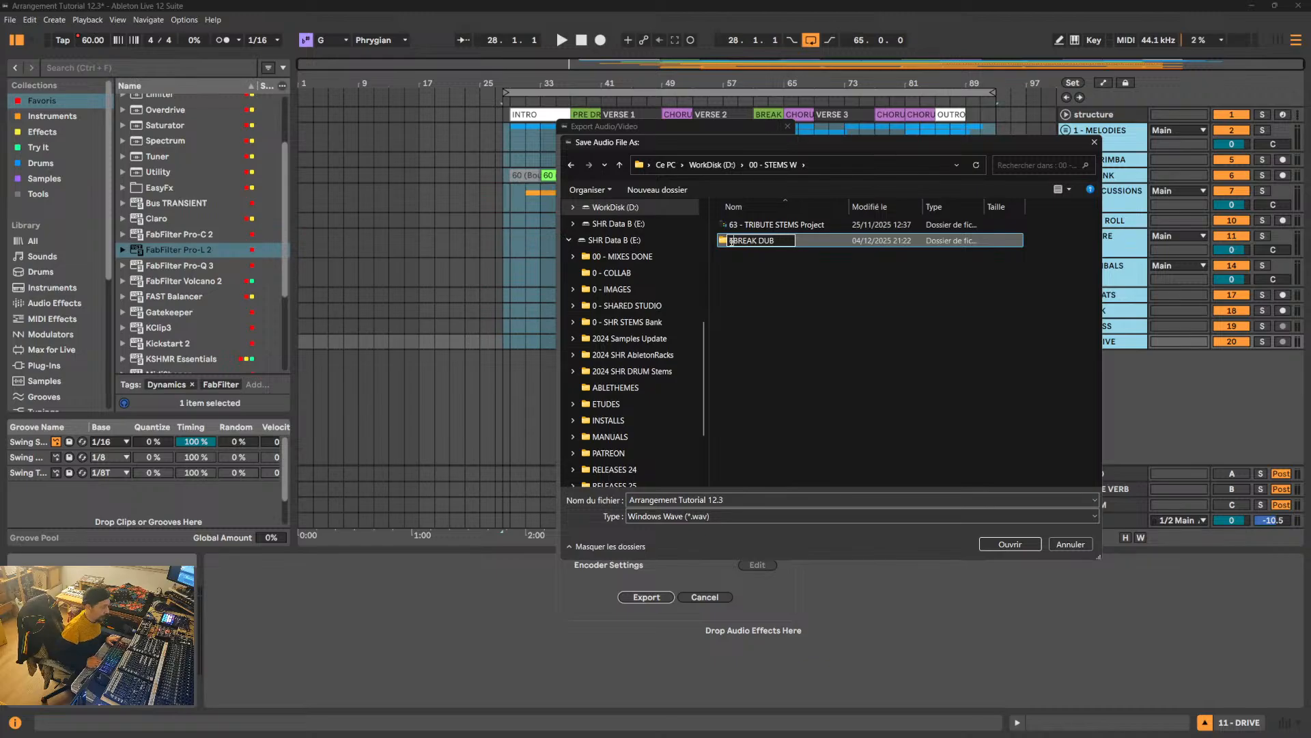
pyautogui.write(' -')
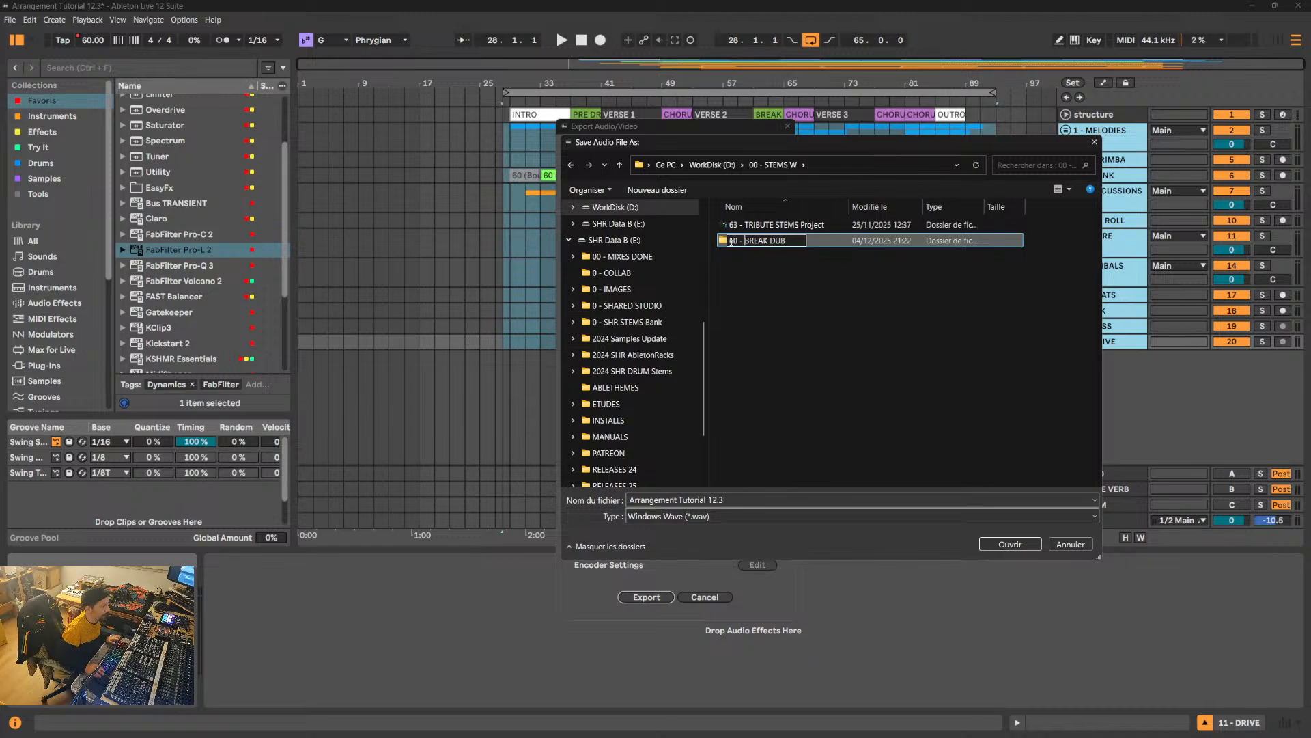
pyautogui.moveTo(790, 241); pyautogui.dragTo(729, 241)
pyautogui.hotkey('ctrl', 'c')
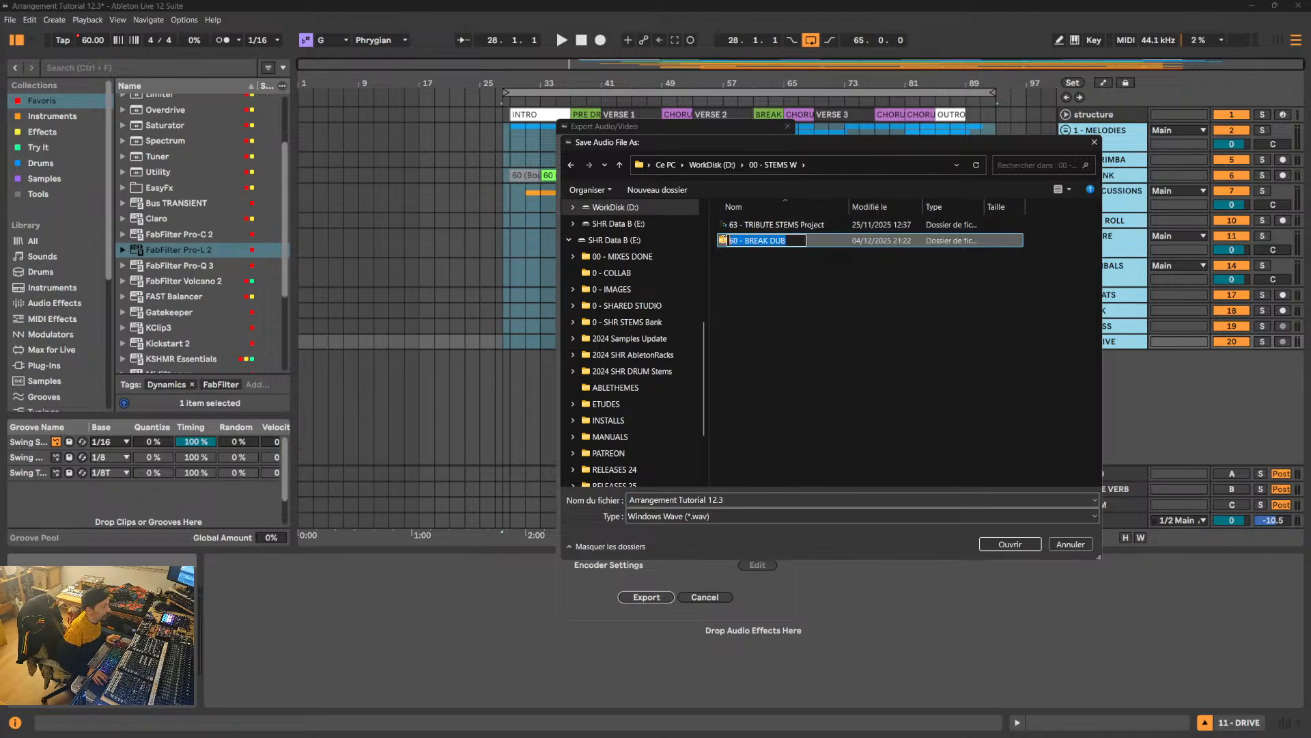
pyautogui.click(759, 264)
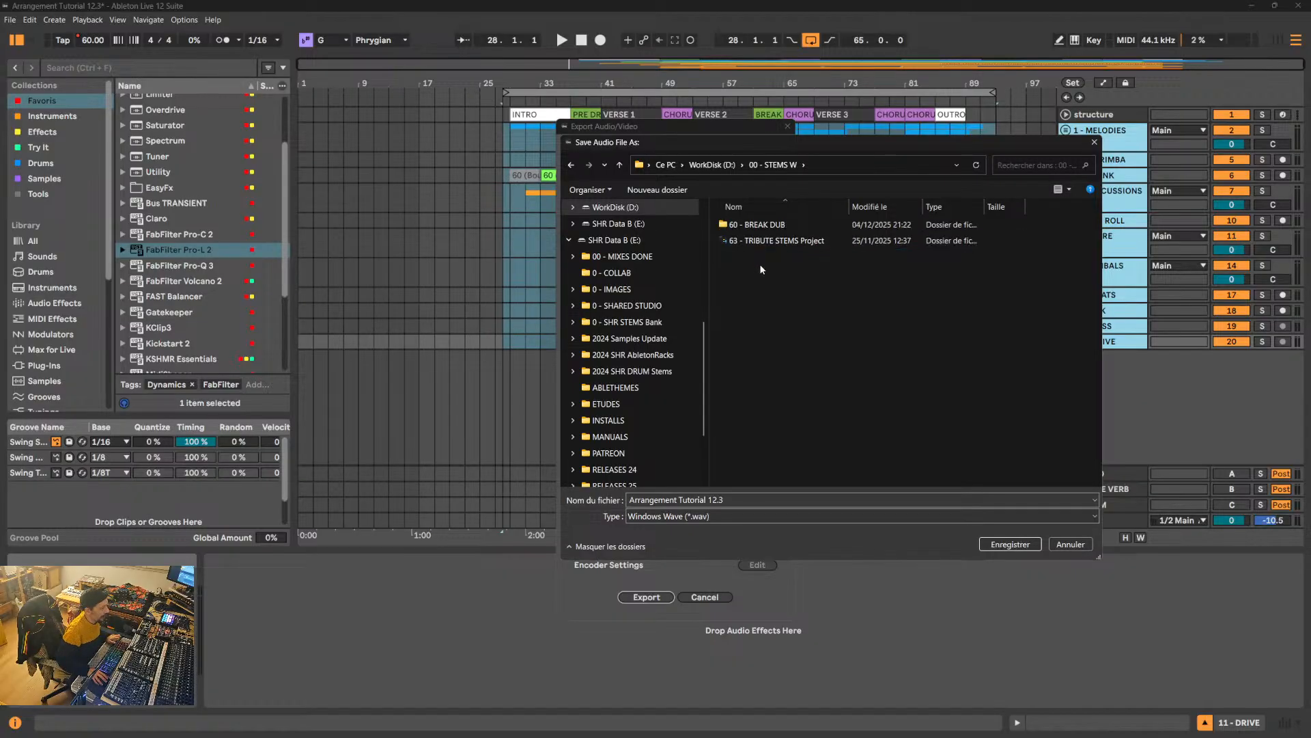
# - Export the stems as WAV files into the 60 - BREAK DUB folder with the file name "60 - BREAK DUB -"
pyautogui.doubleClick(766, 224)
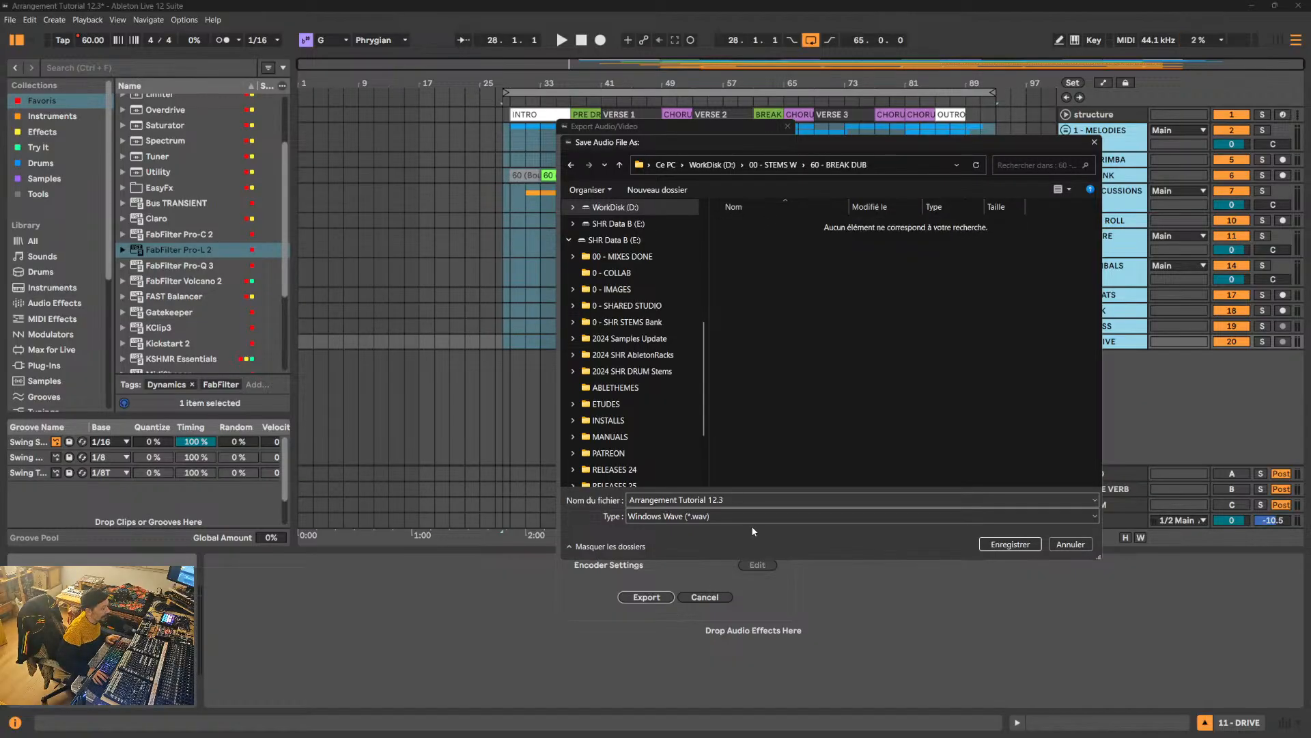
pyautogui.click(764, 499)
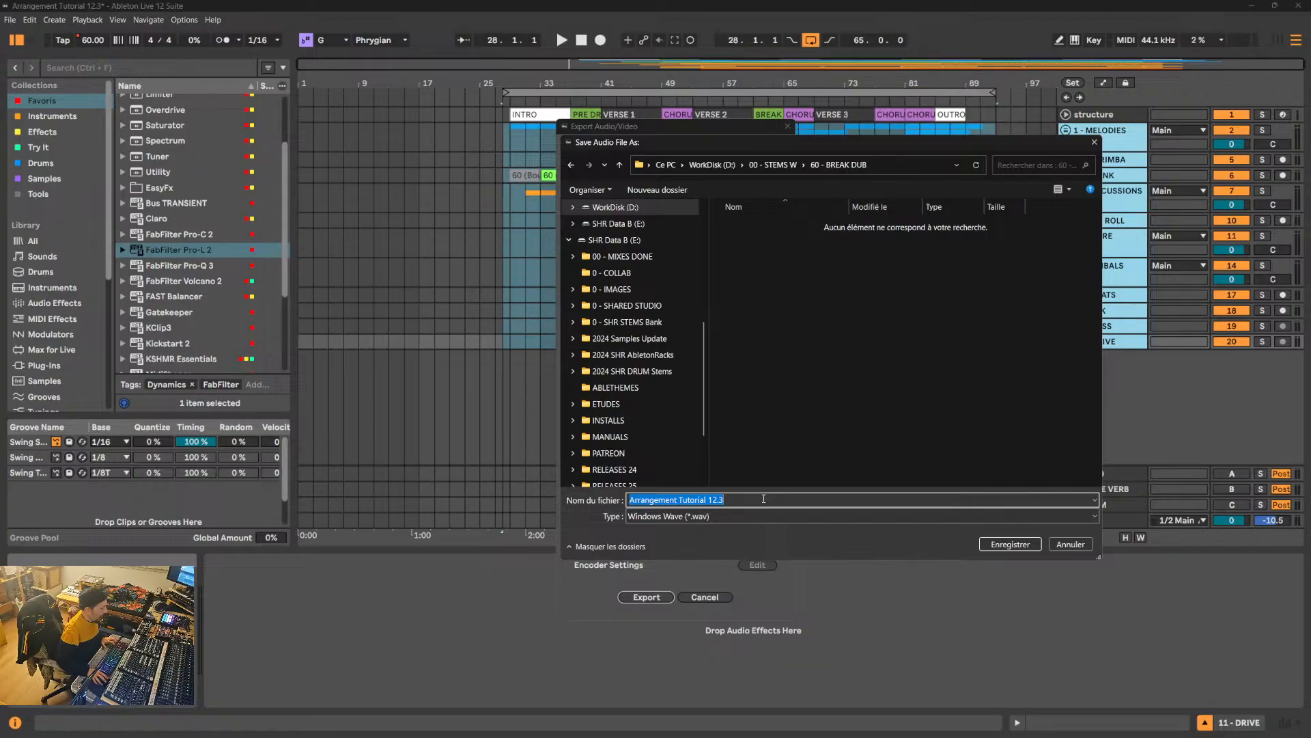
pyautogui.hotkey('ctrl', 'v')
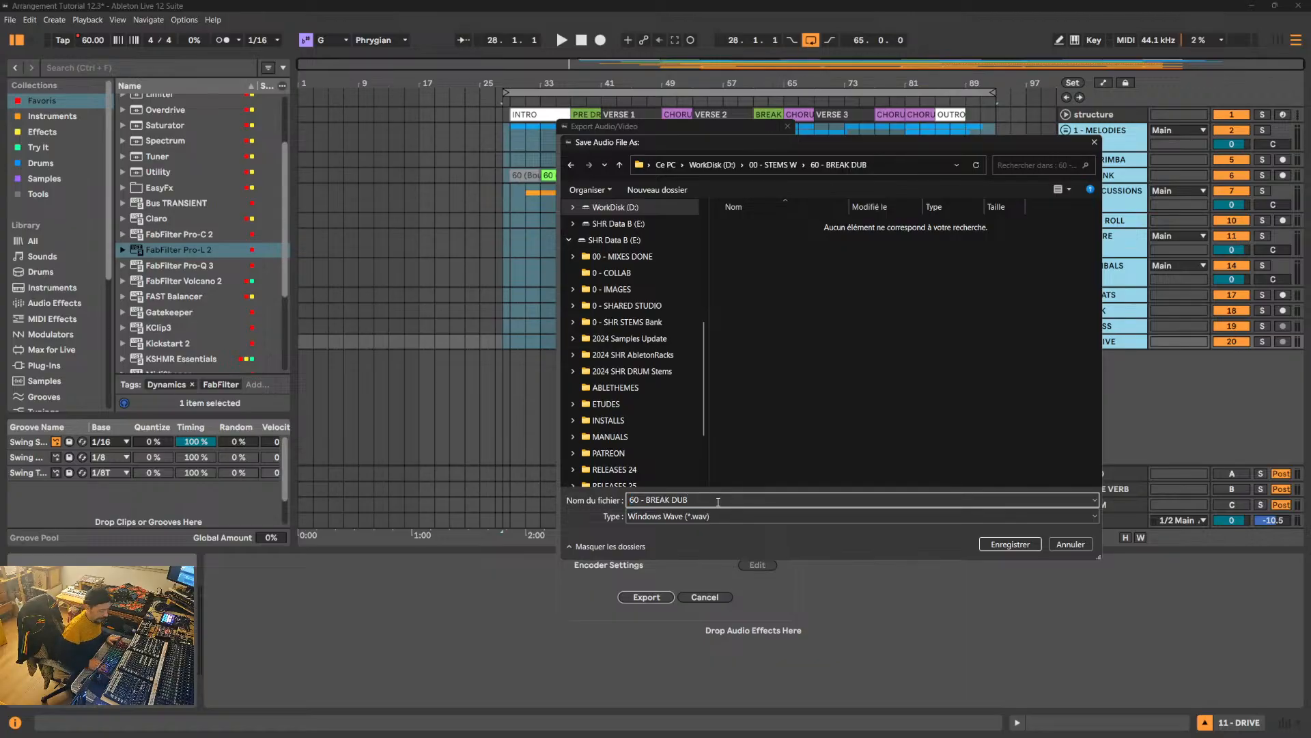
pyautogui.write('-')
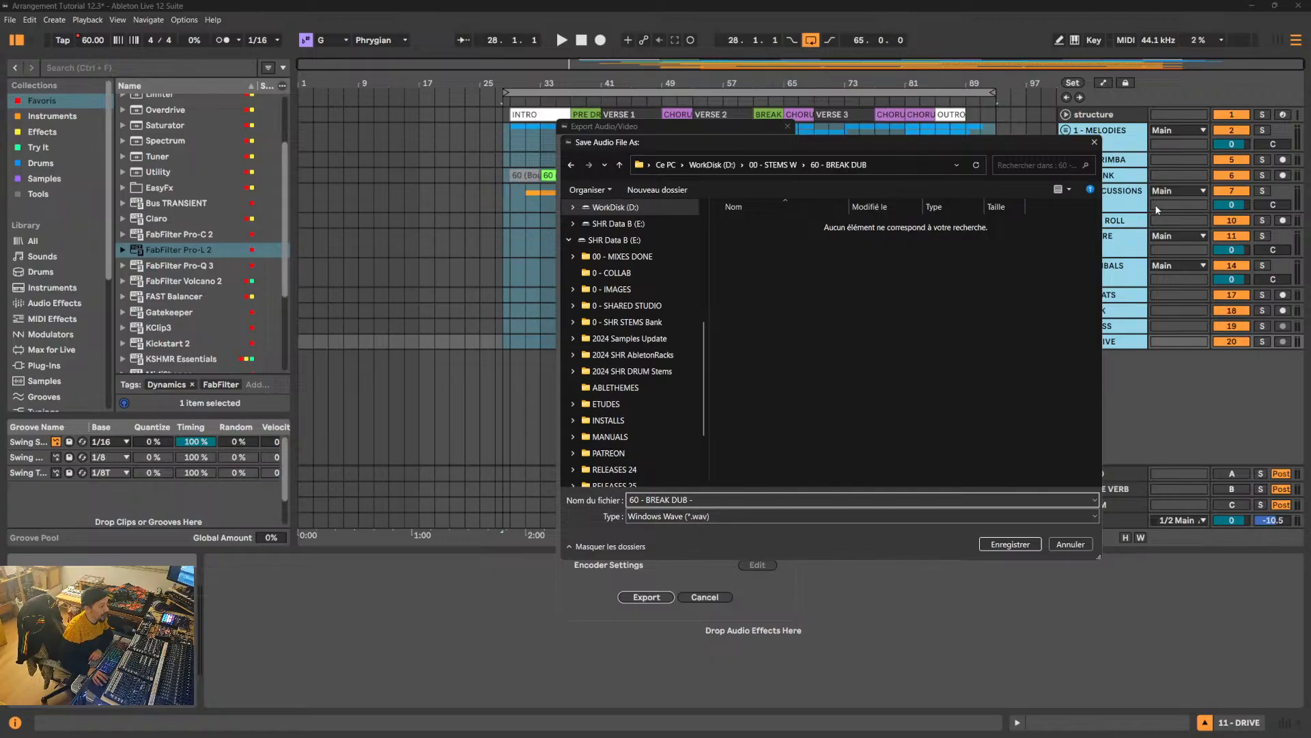
pyautogui.click(1009, 545)
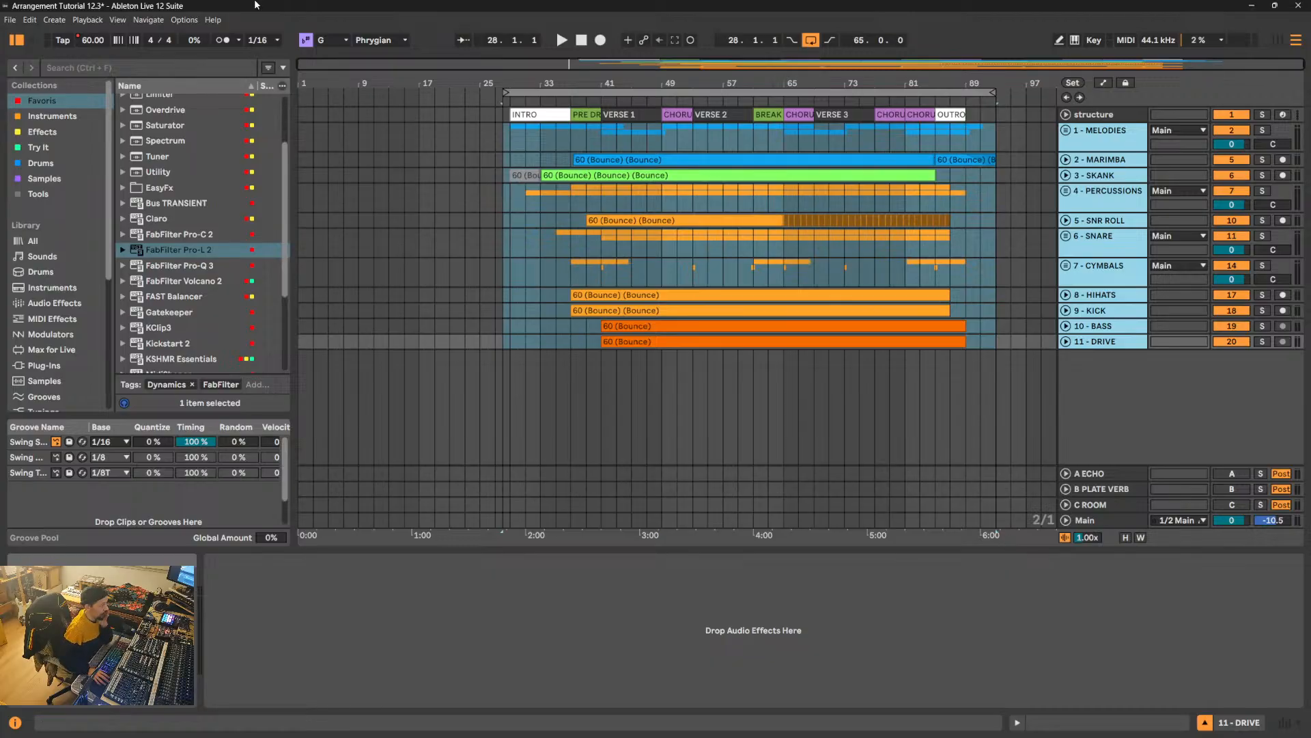
# - Save the current Live Set and create a new Live Set
pyautogui.click(10, 20)
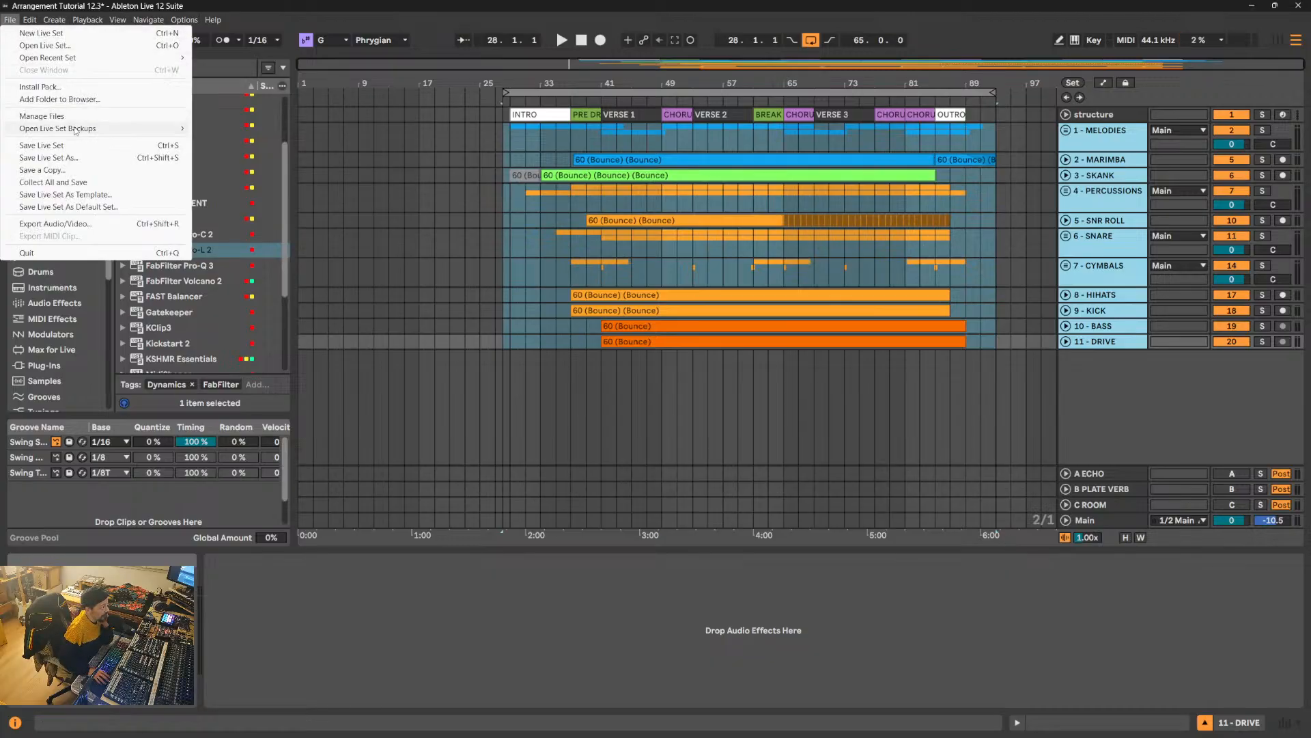
pyautogui.click(62, 146)
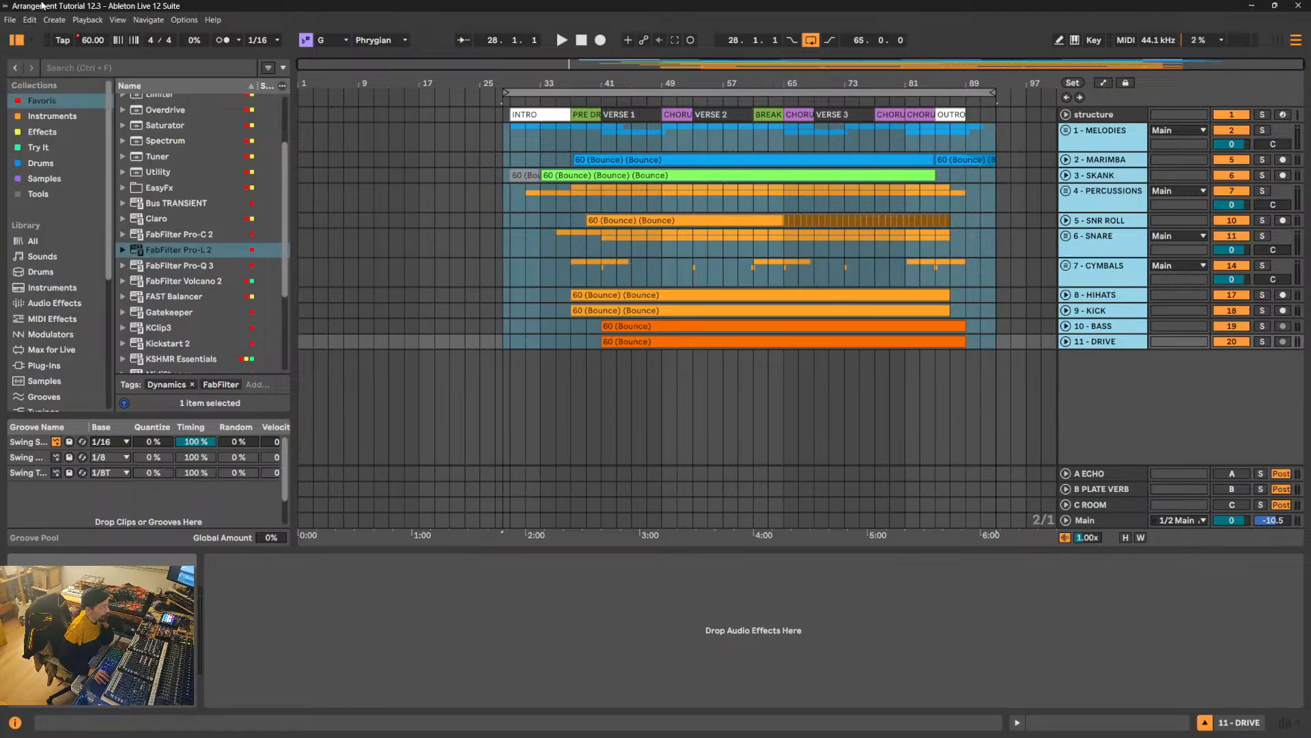
pyautogui.click(10, 19)
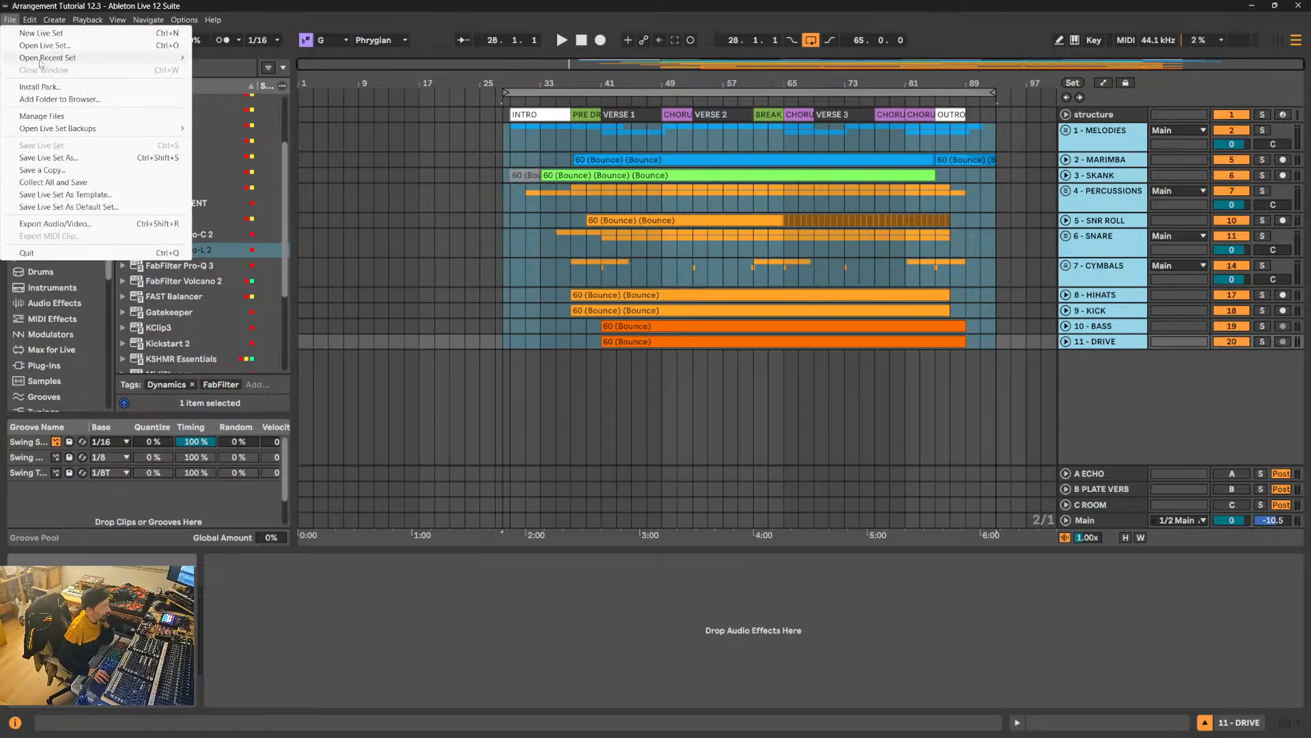
pyautogui.click(69, 36)
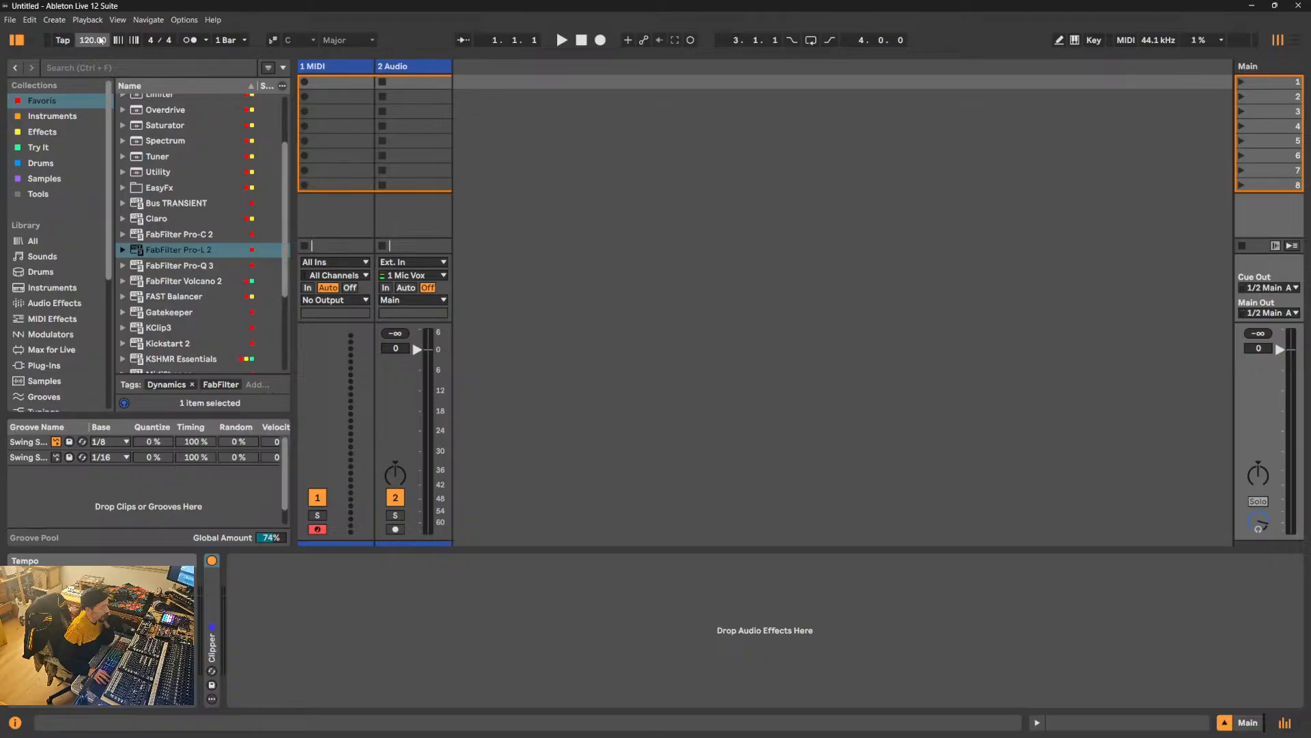
# - Set the new set's tempo to 60 BPM and delete the MIDI track
pyautogui.click(98, 41)
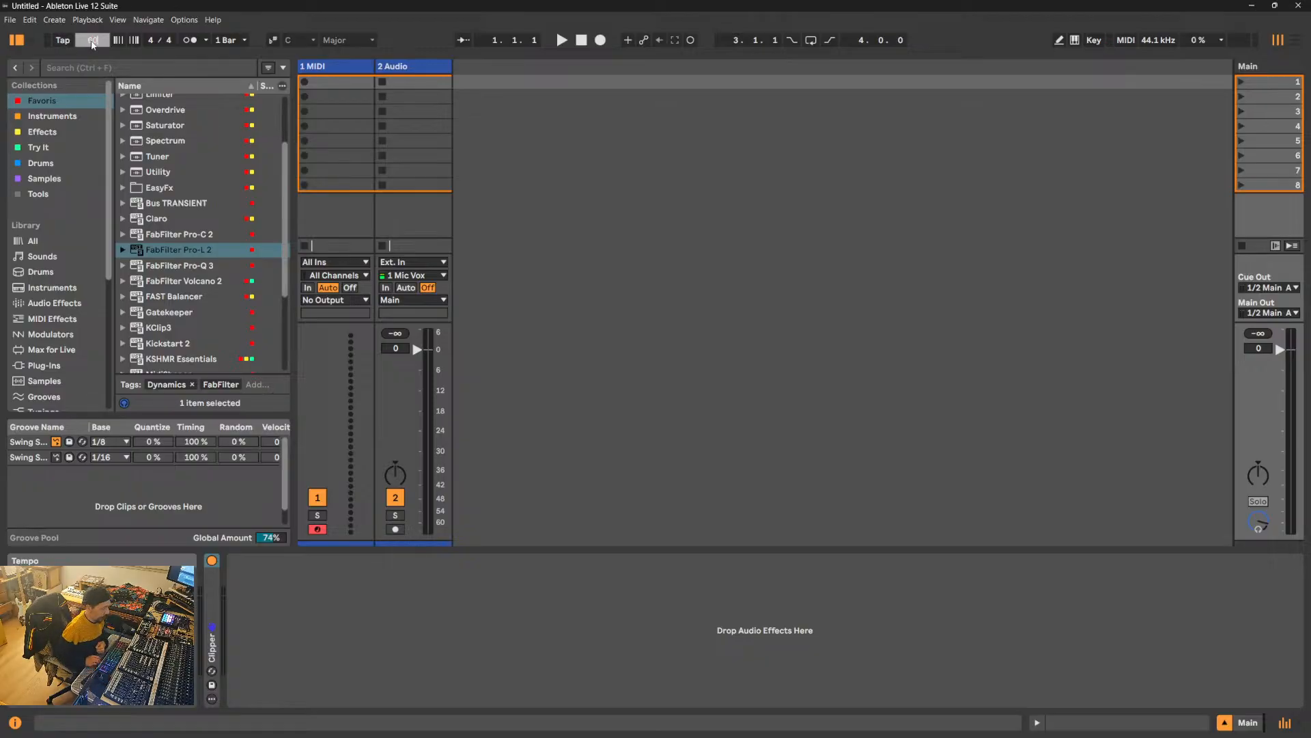
pyautogui.press('Return')
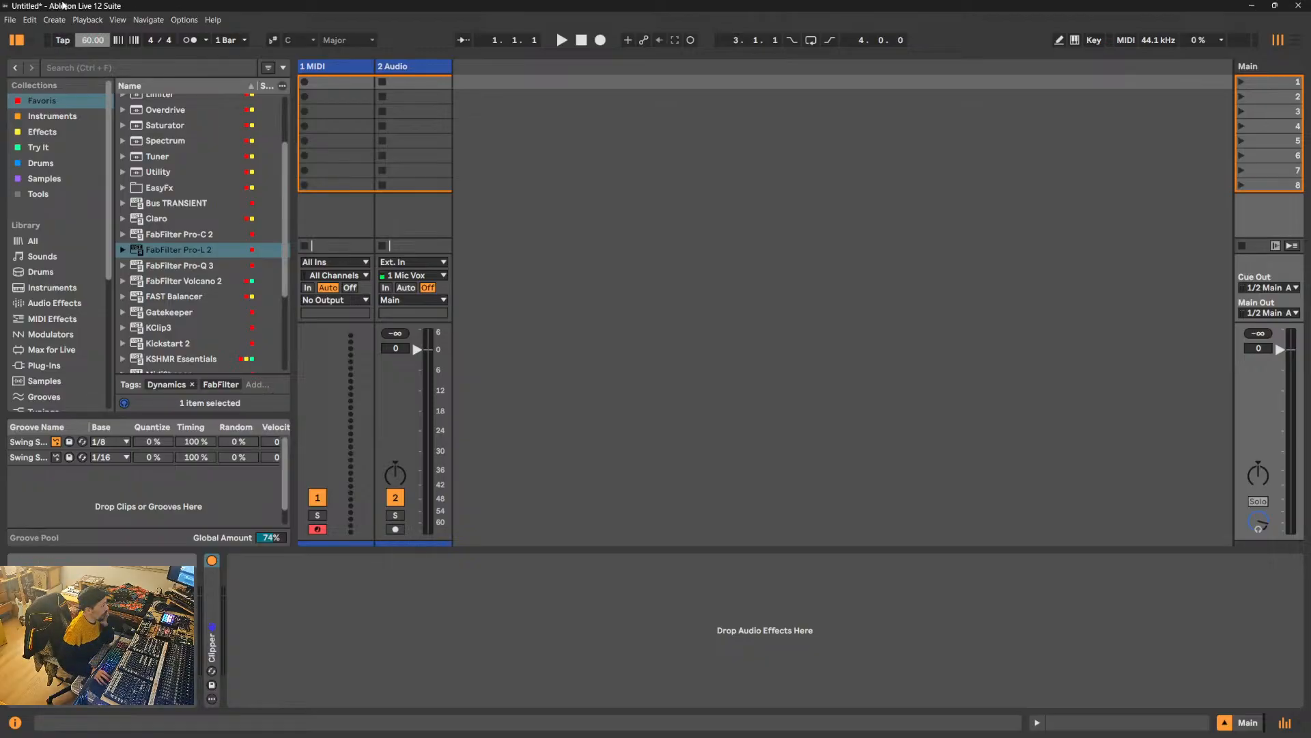
pyautogui.click(321, 65)
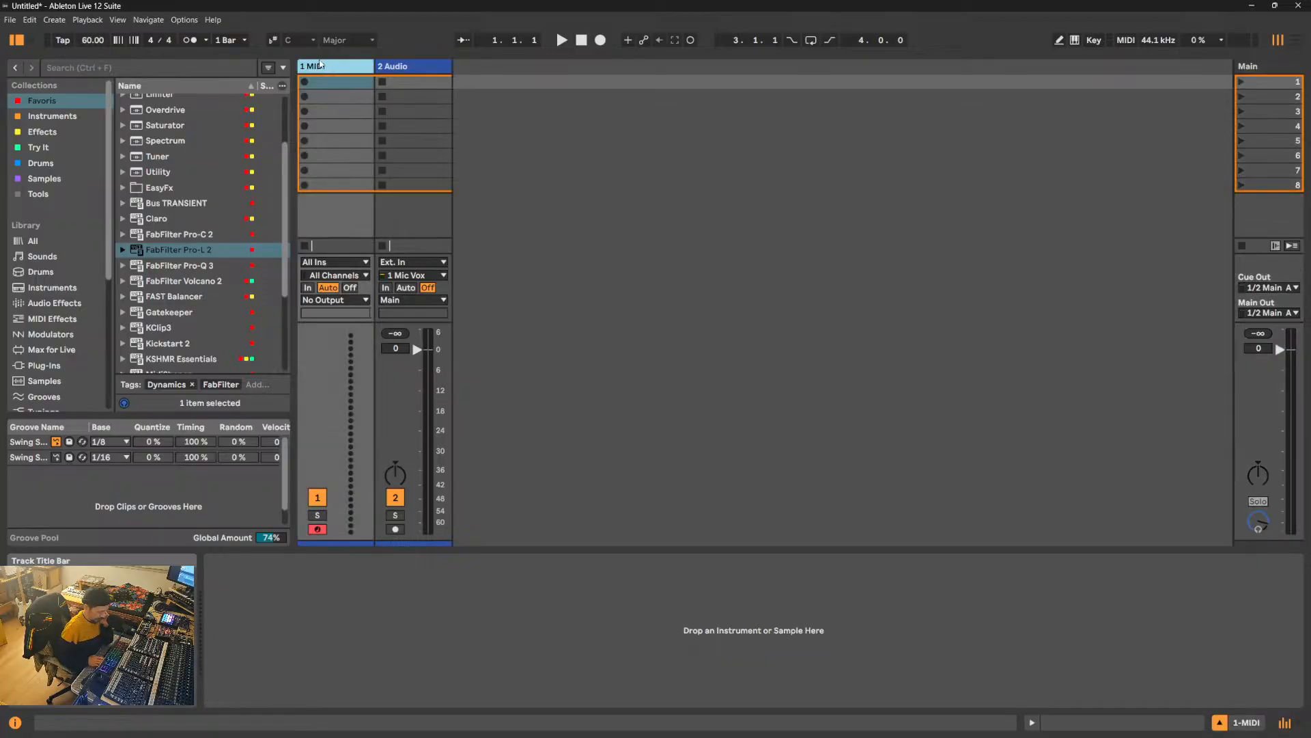
pyautogui.press('Delete')
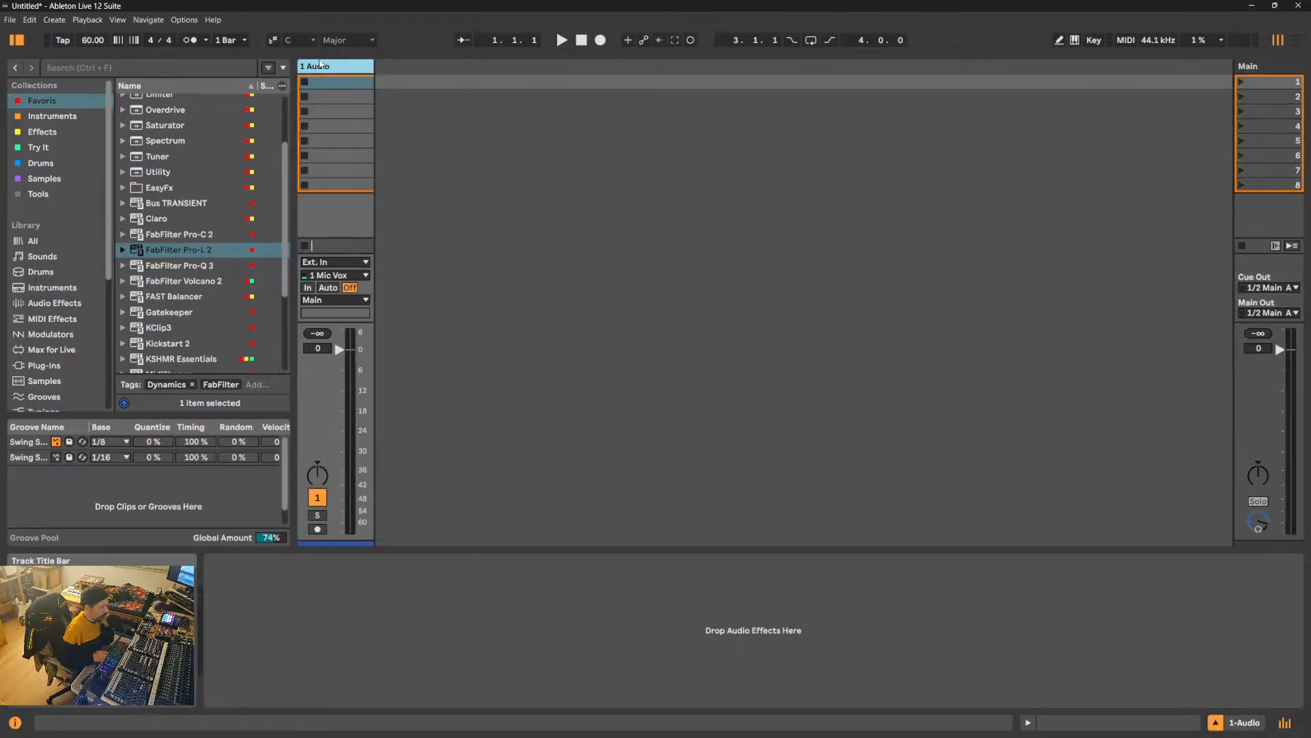
# - Start saving the Live Set under a new name and browse to the 00 - STEMS W folder on WorkDisk (D:)
pyautogui.click(10, 20)
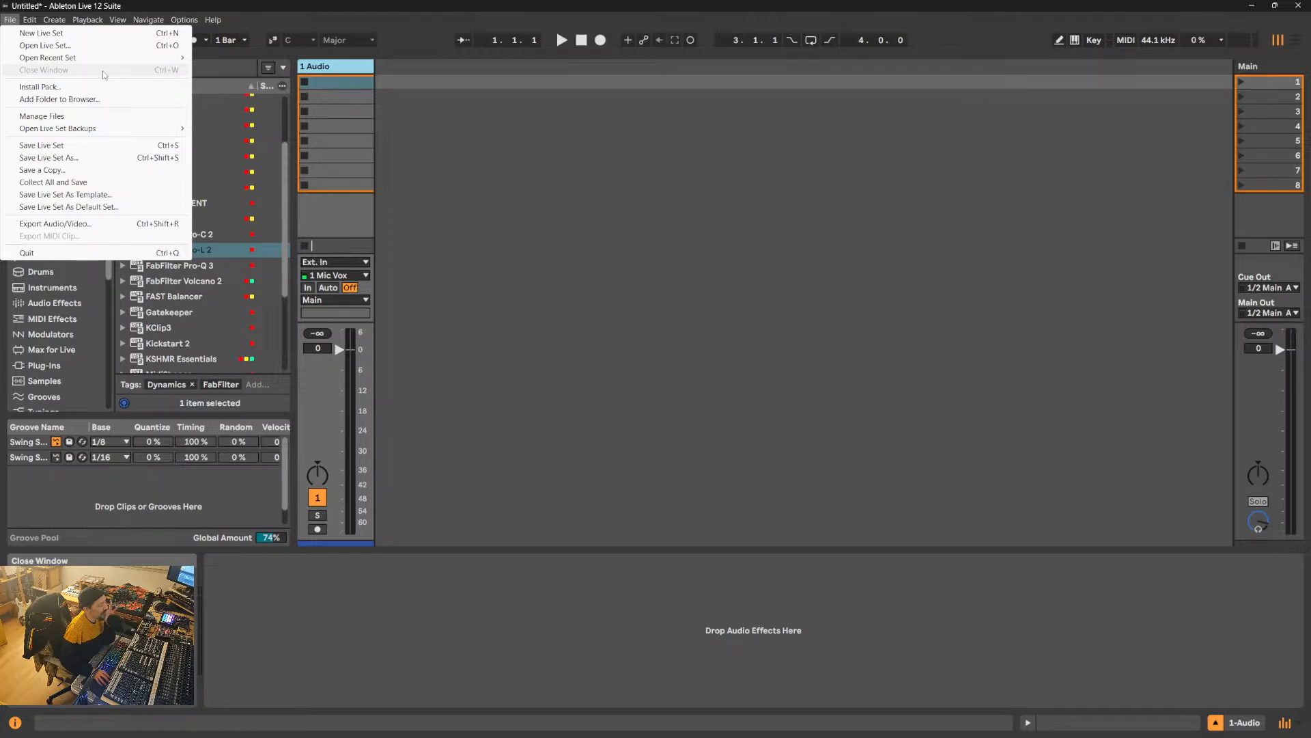
pyautogui.moveTo(119, 127)
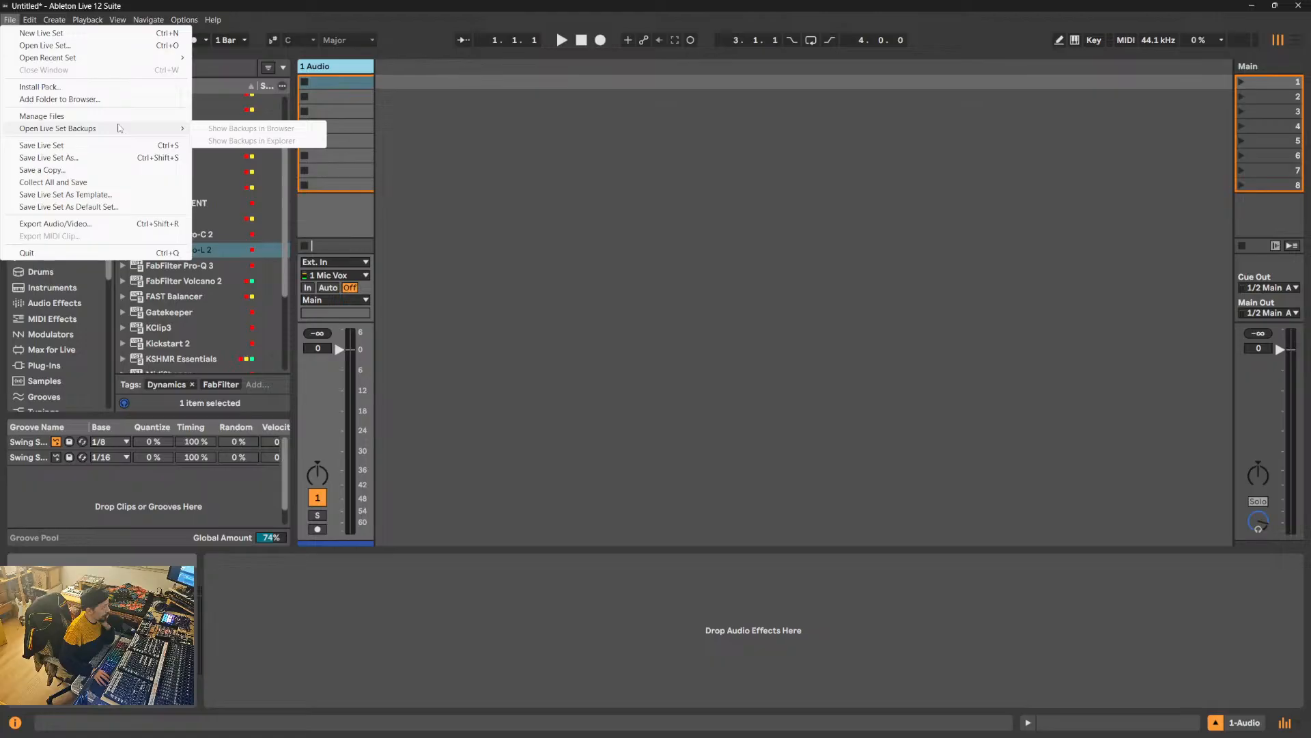
pyautogui.click(126, 158)
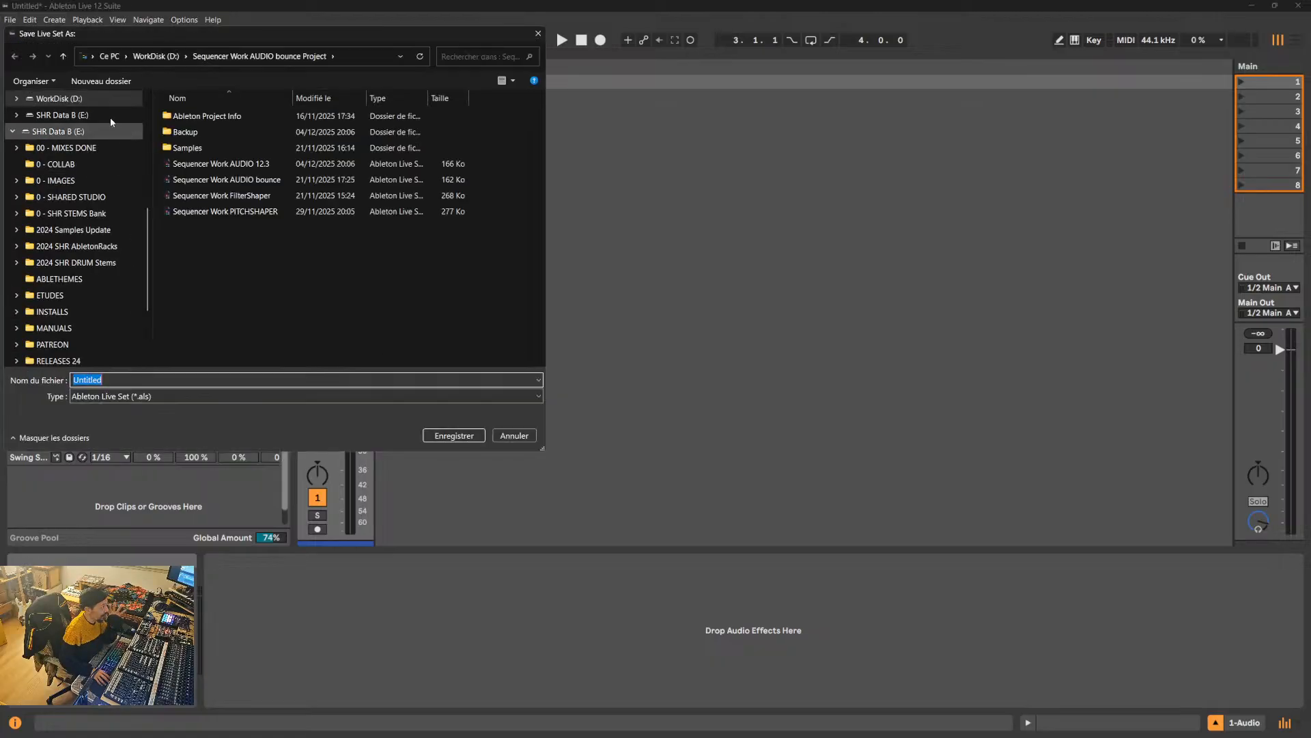
pyautogui.click(68, 59)
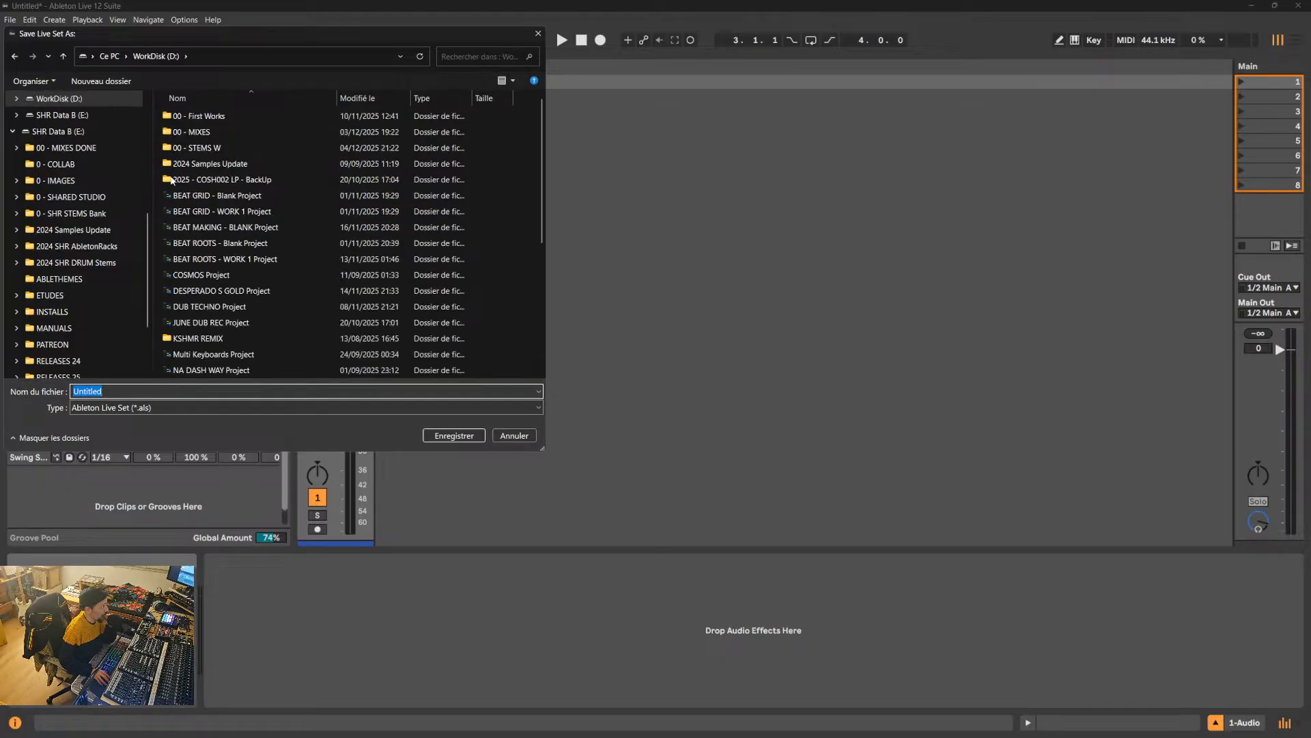
pyautogui.doubleClick(196, 148)
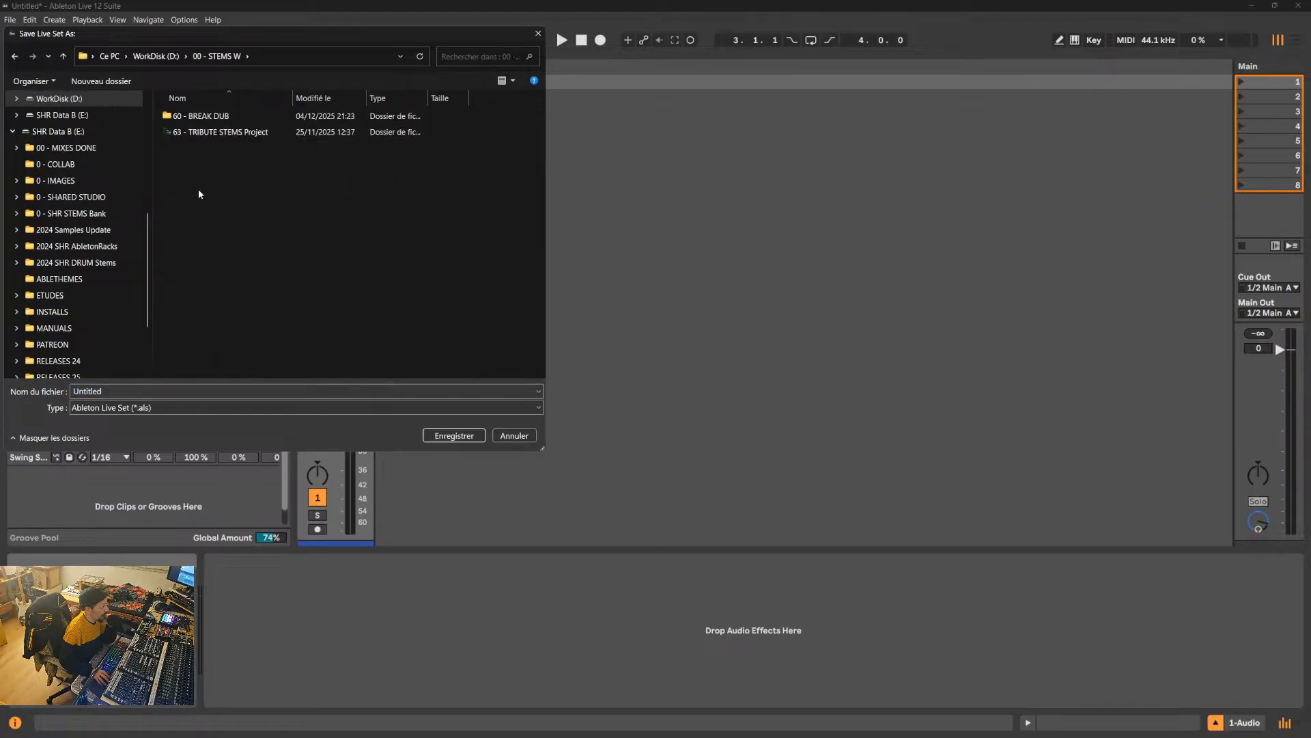
# - Try to save the Live Set as "60 - BREAK DUB" in the 00 - STEMS W folder
pyautogui.doubleClick(202, 116)
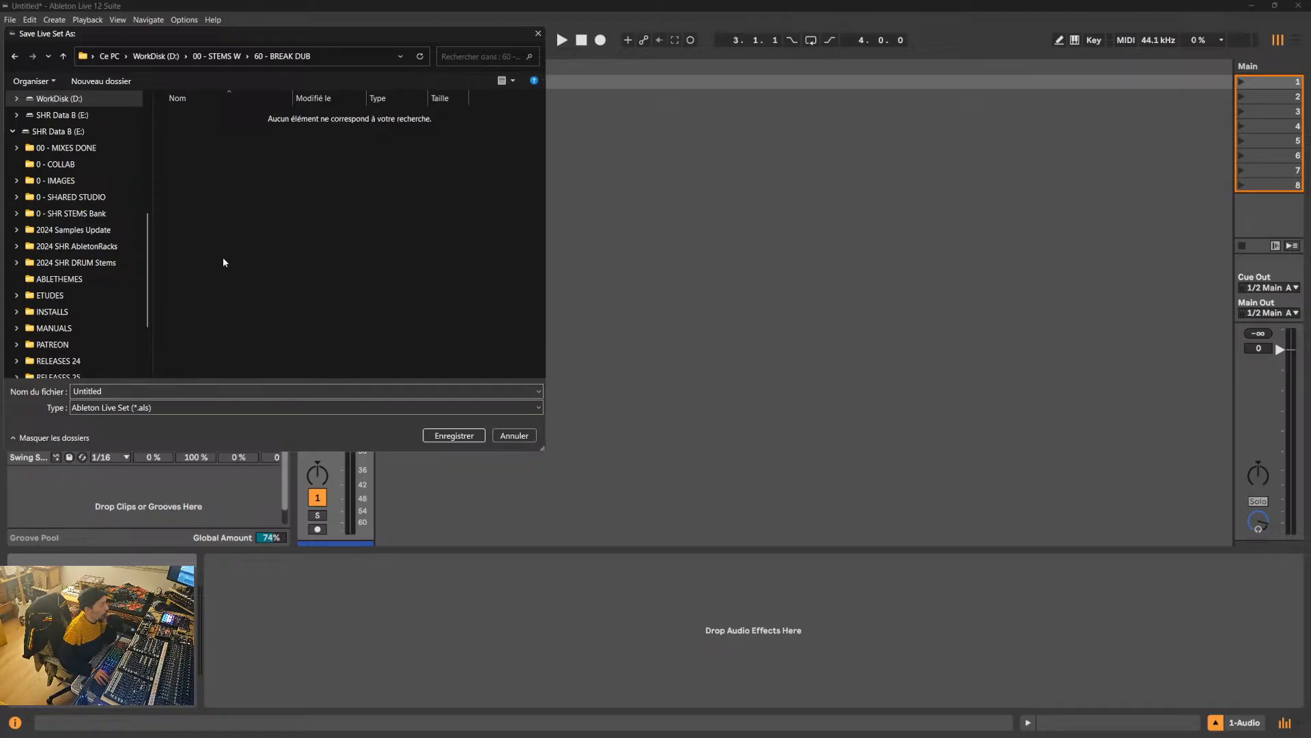
pyautogui.click(64, 56)
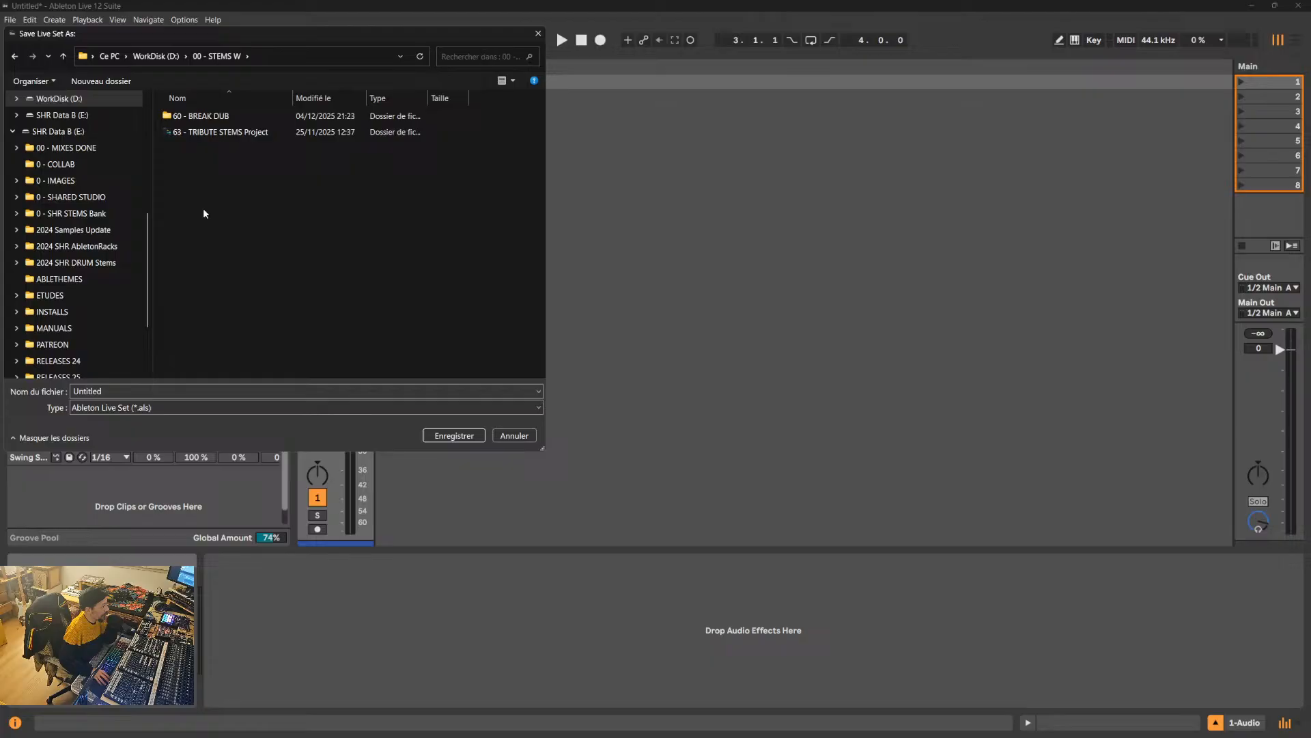
pyautogui.doubleClick(121, 390)
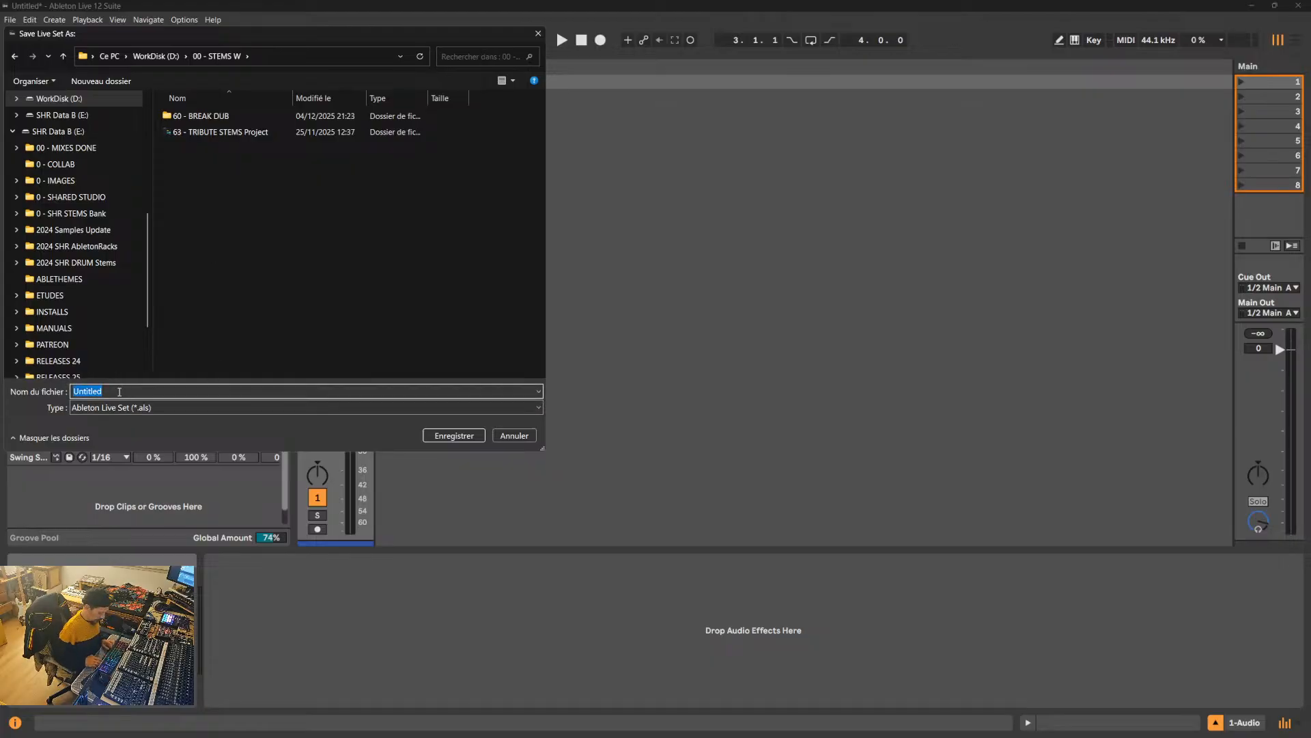
pyautogui.write('60 - ')
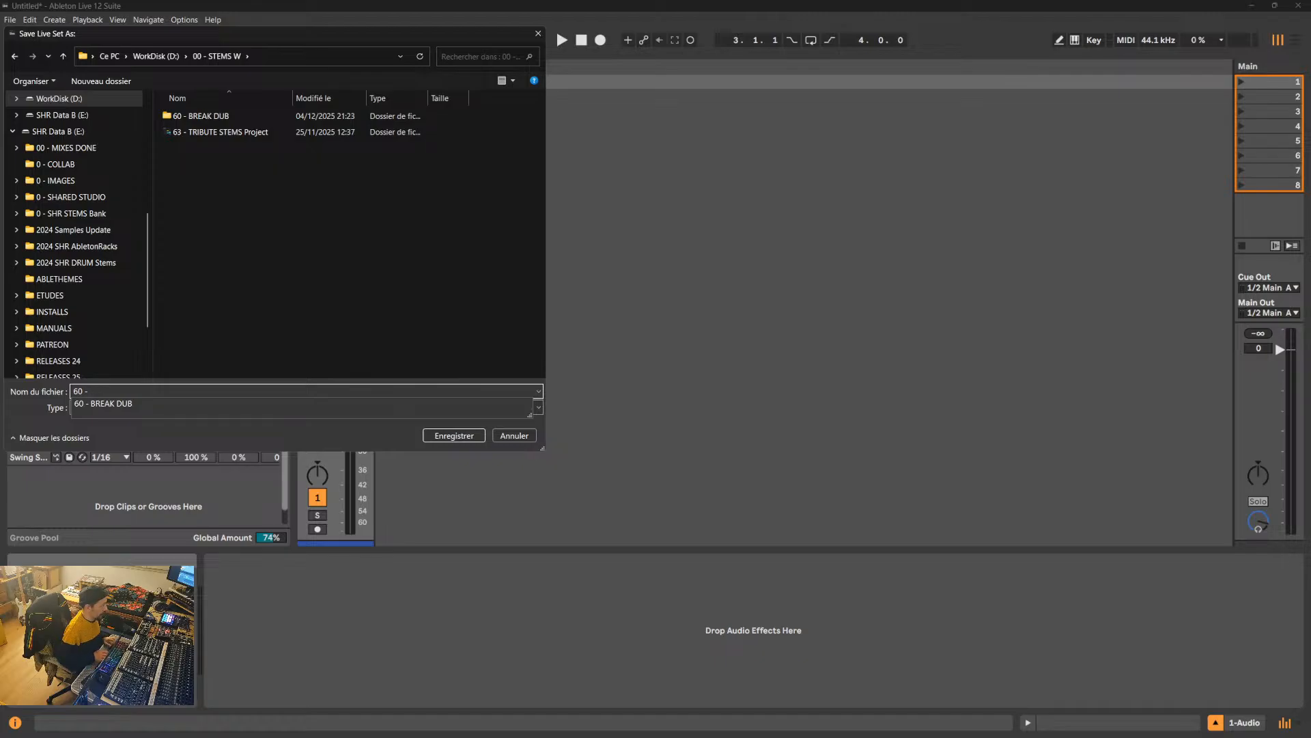
pyautogui.write('BREAK ')
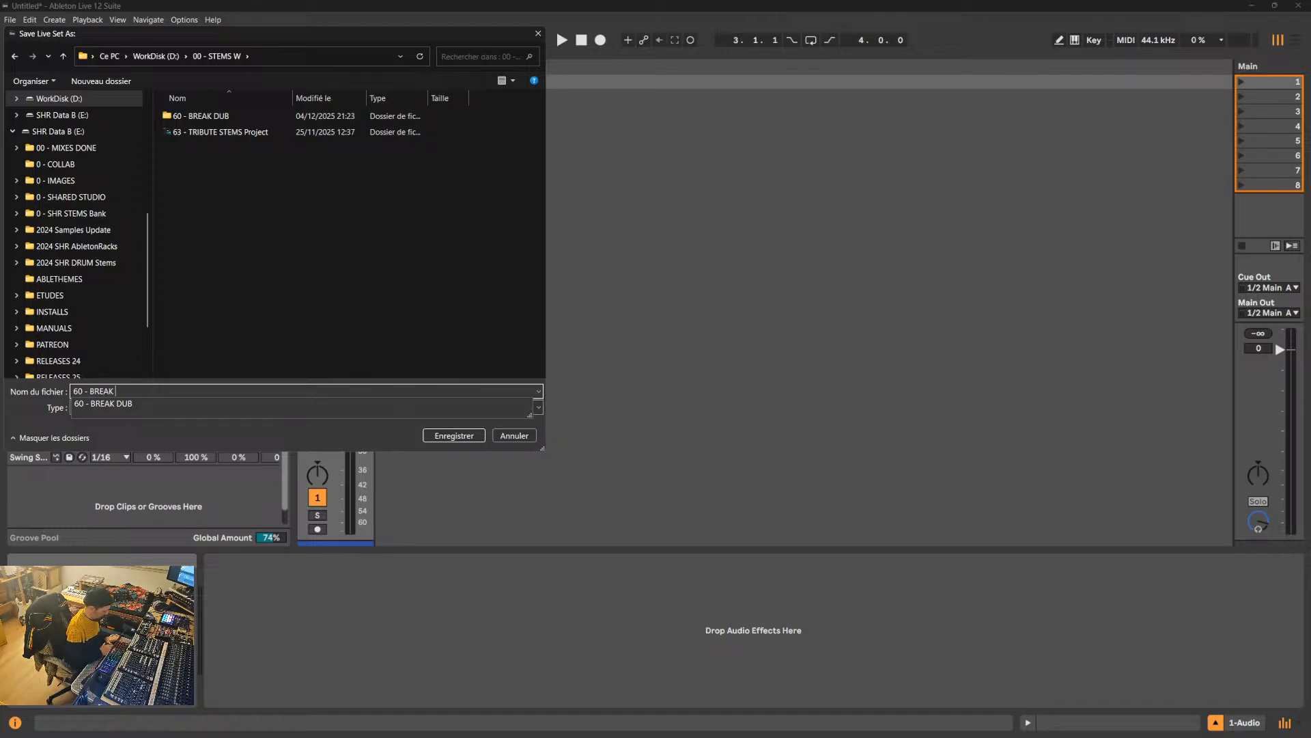
pyautogui.write('DUB')
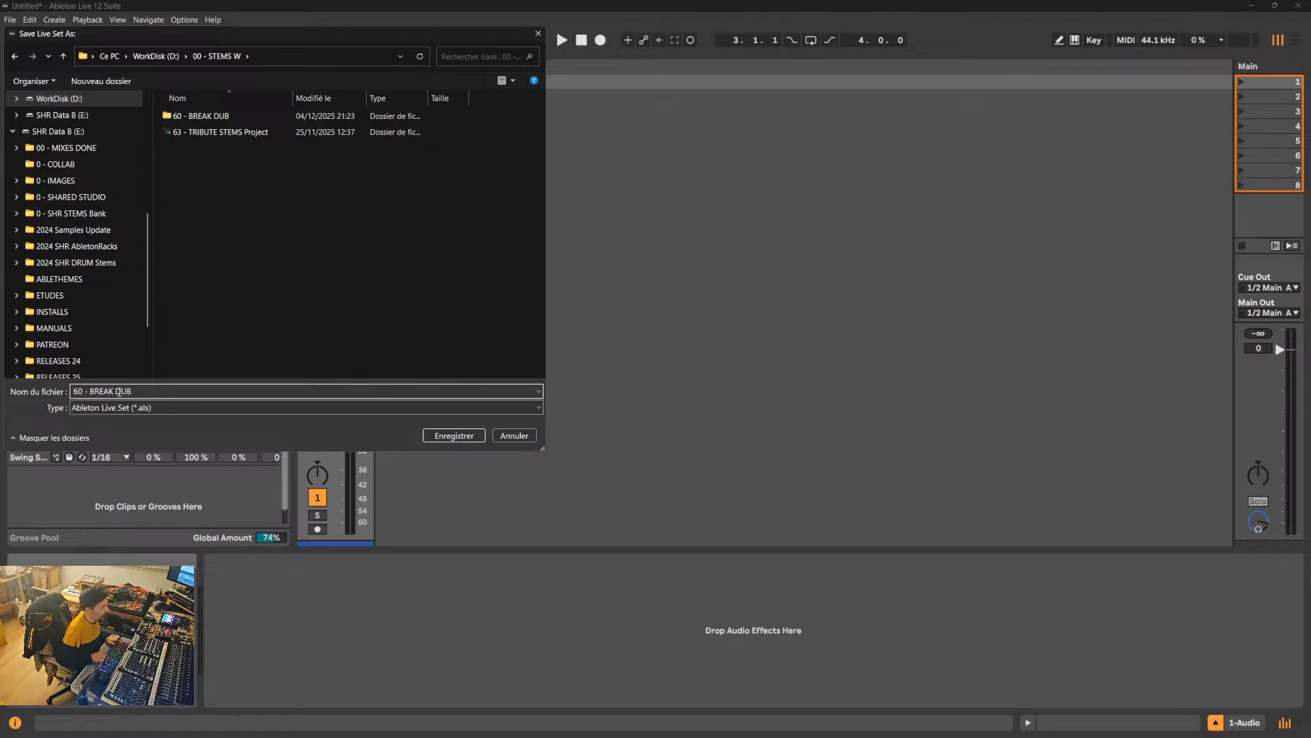
pyautogui.press('Return')
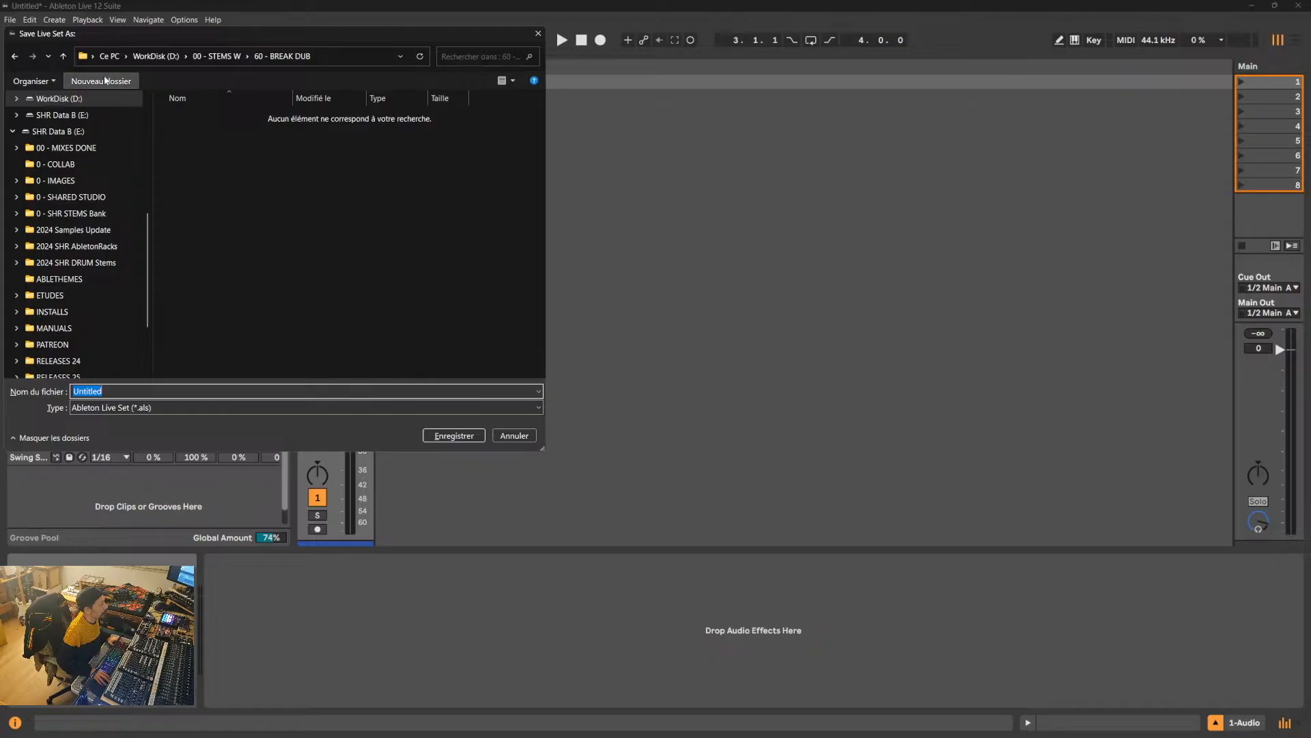
pyautogui.click(65, 56)
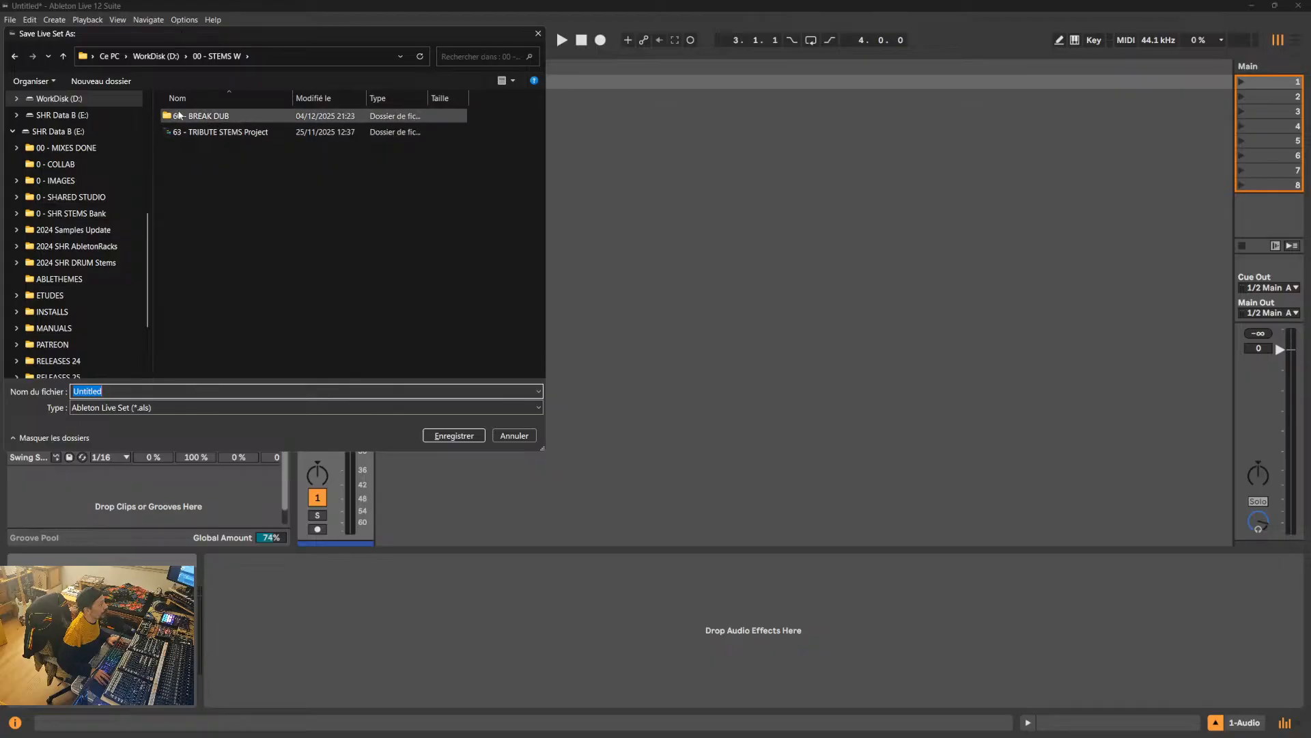
# - Save the Live Set as "60 - BREAK DUB P" in the 00 - STEMS W folder
pyautogui.click(206, 228)
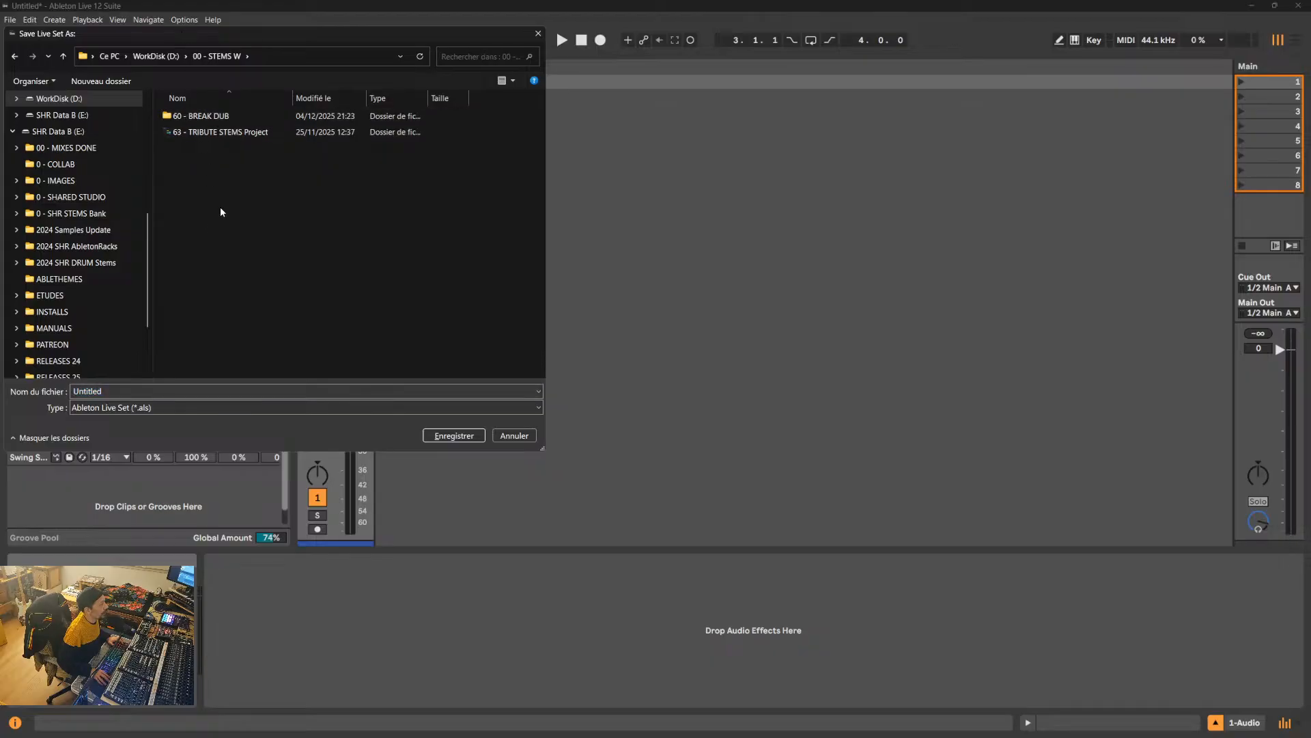
pyautogui.click(225, 118)
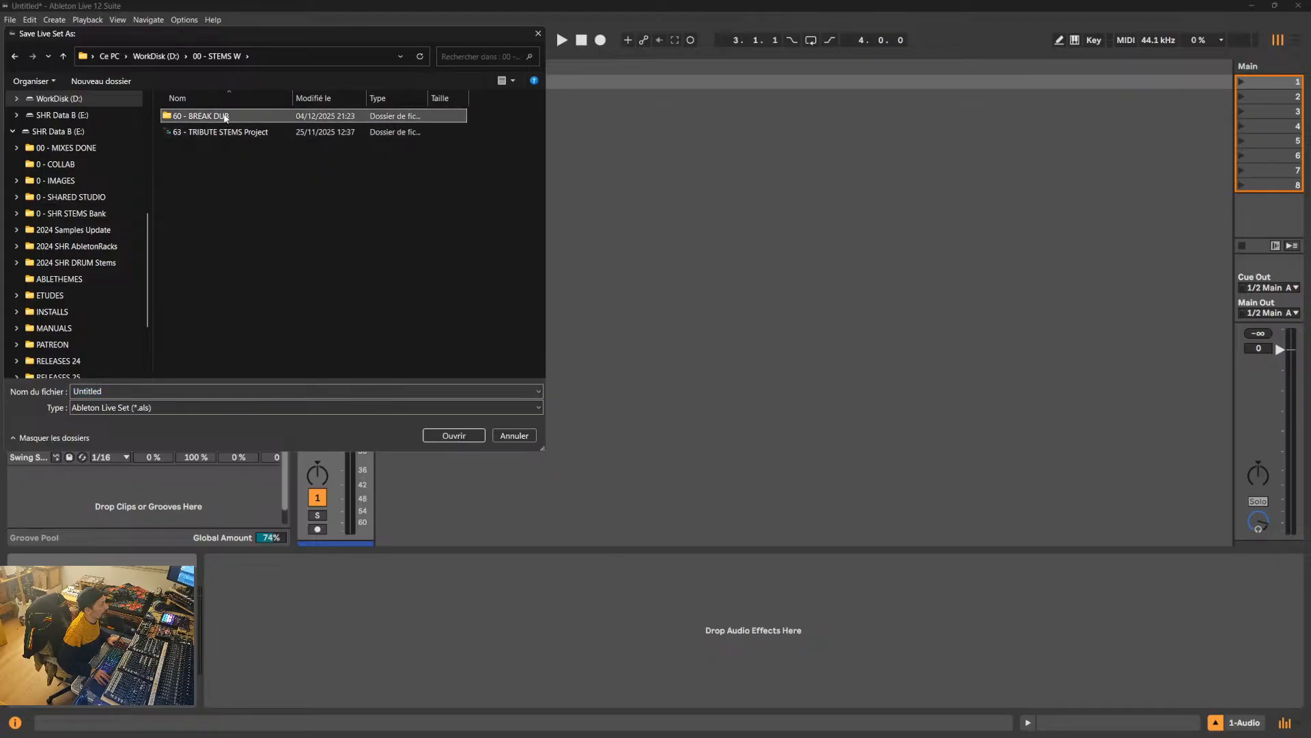
pyautogui.click(136, 390)
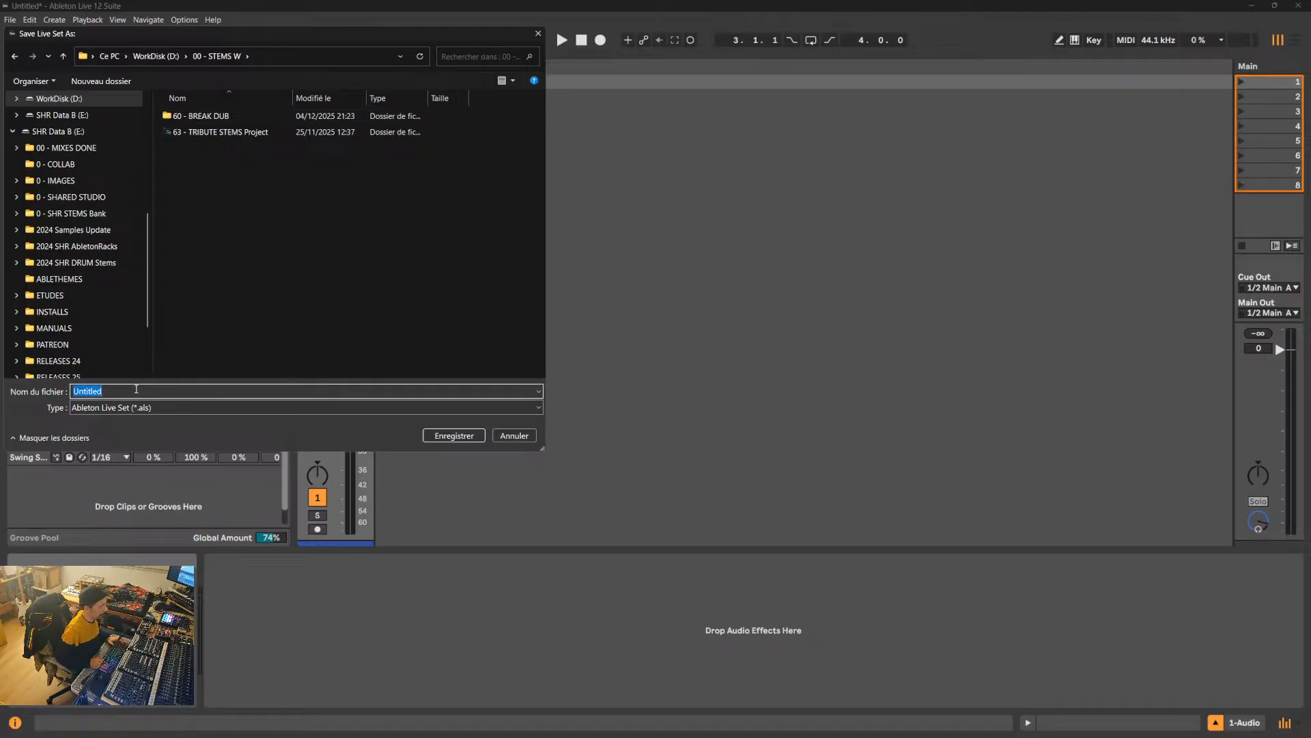
pyautogui.write('60')
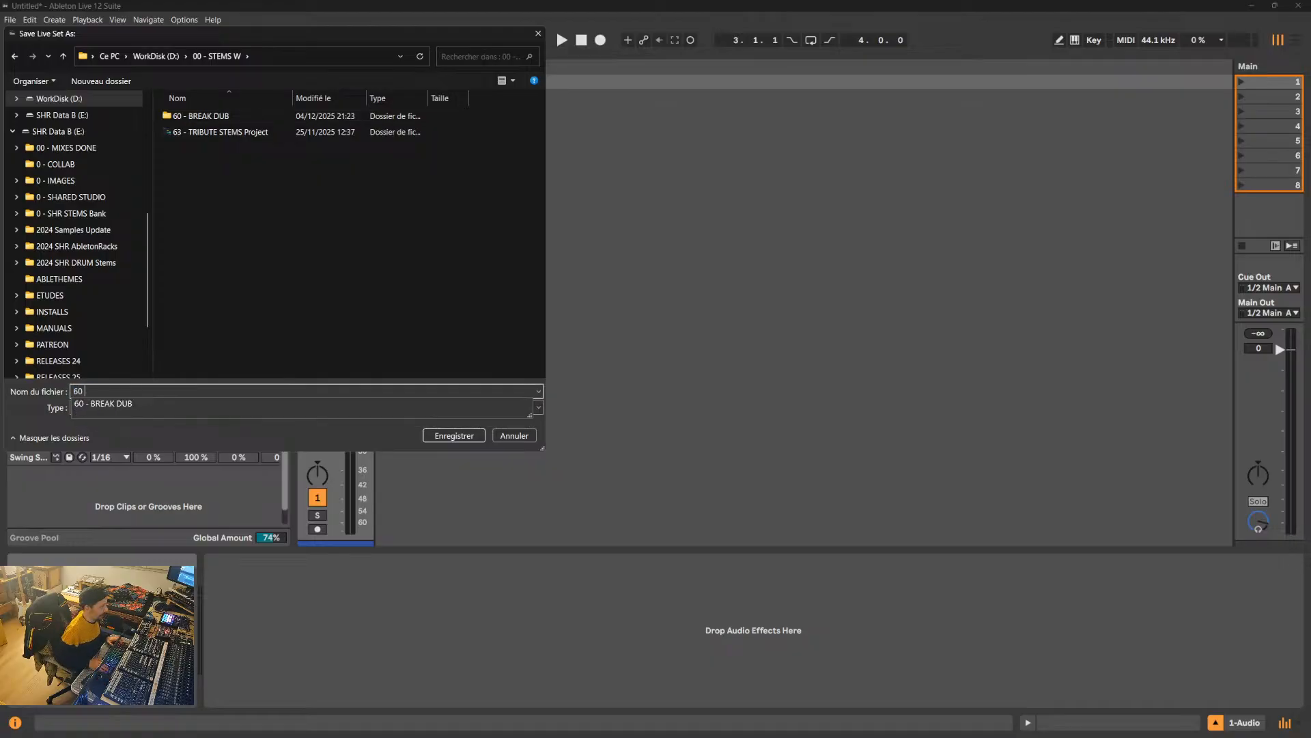
pyautogui.write(' - BREAK')
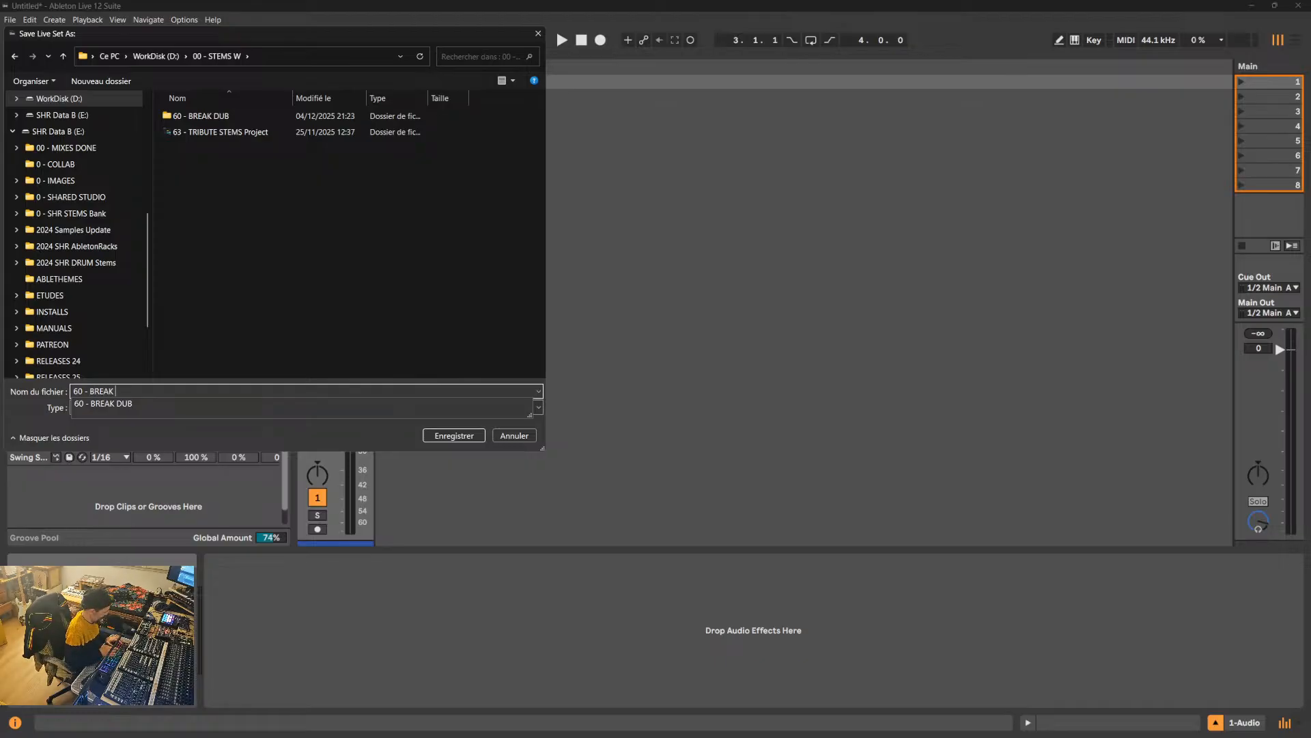
pyautogui.write(' DUB')
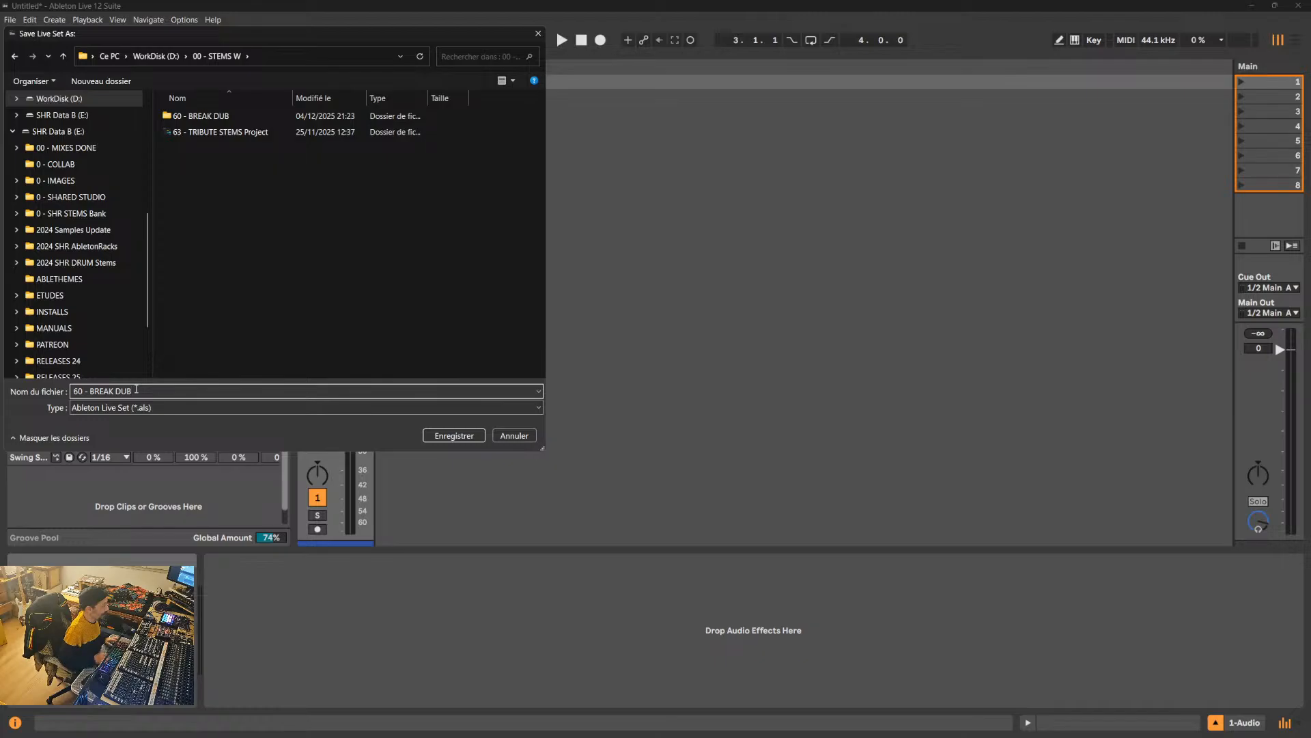
pyautogui.write(' P')
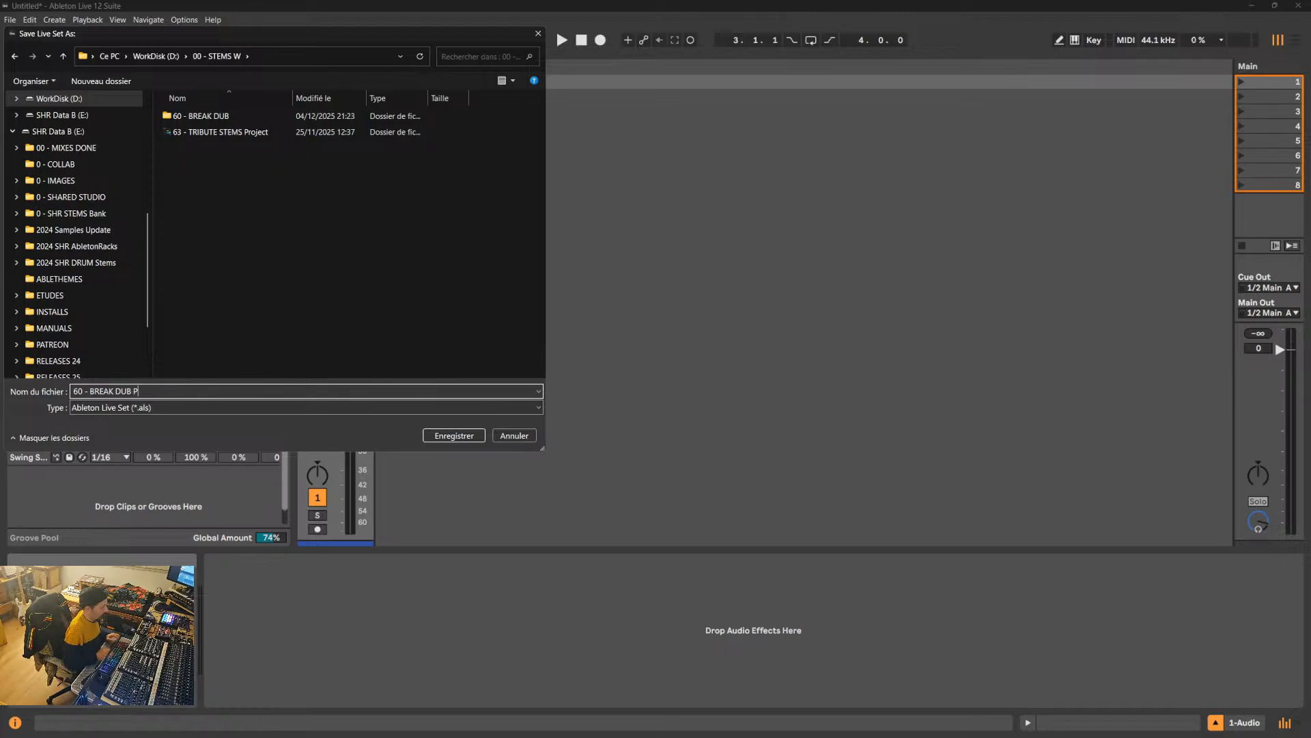
pyautogui.click(454, 436)
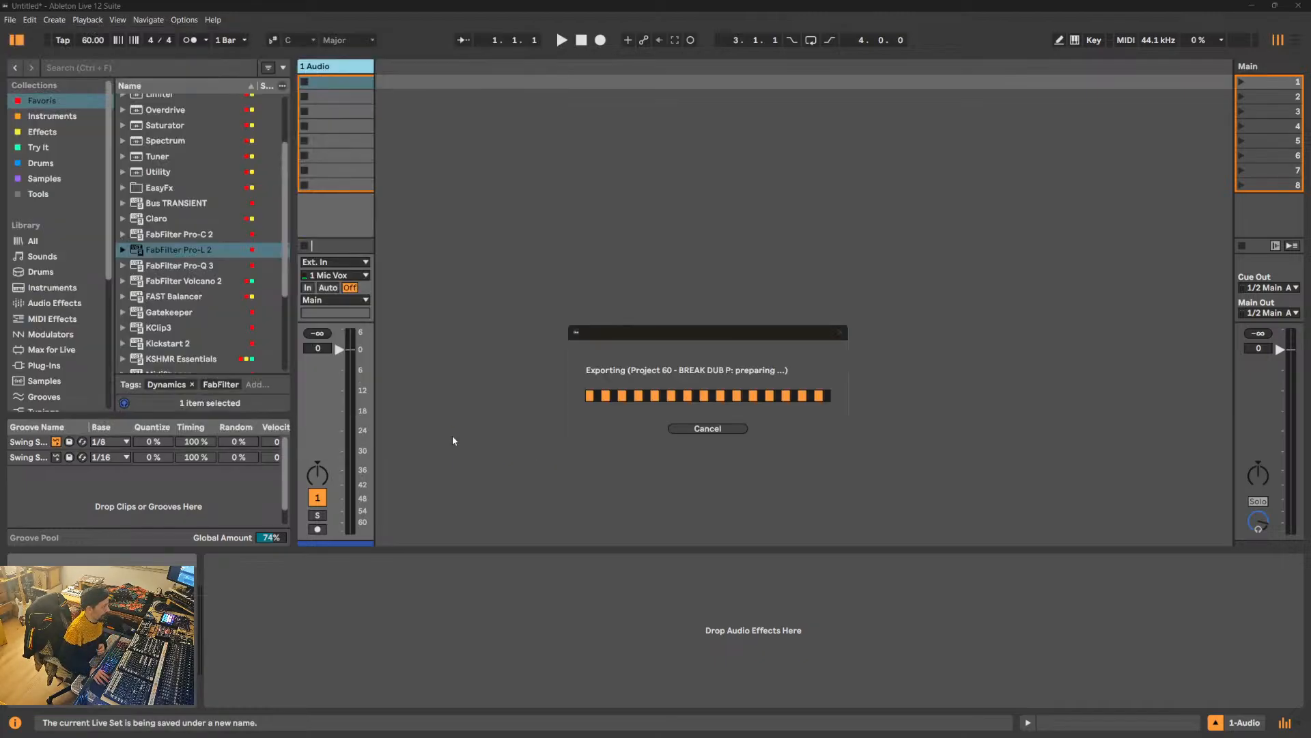
# - Switch to File Explorer and open the 00 - STEMS W folder on WorkDisk (D:)
pyautogui.moveTo(447, 735)
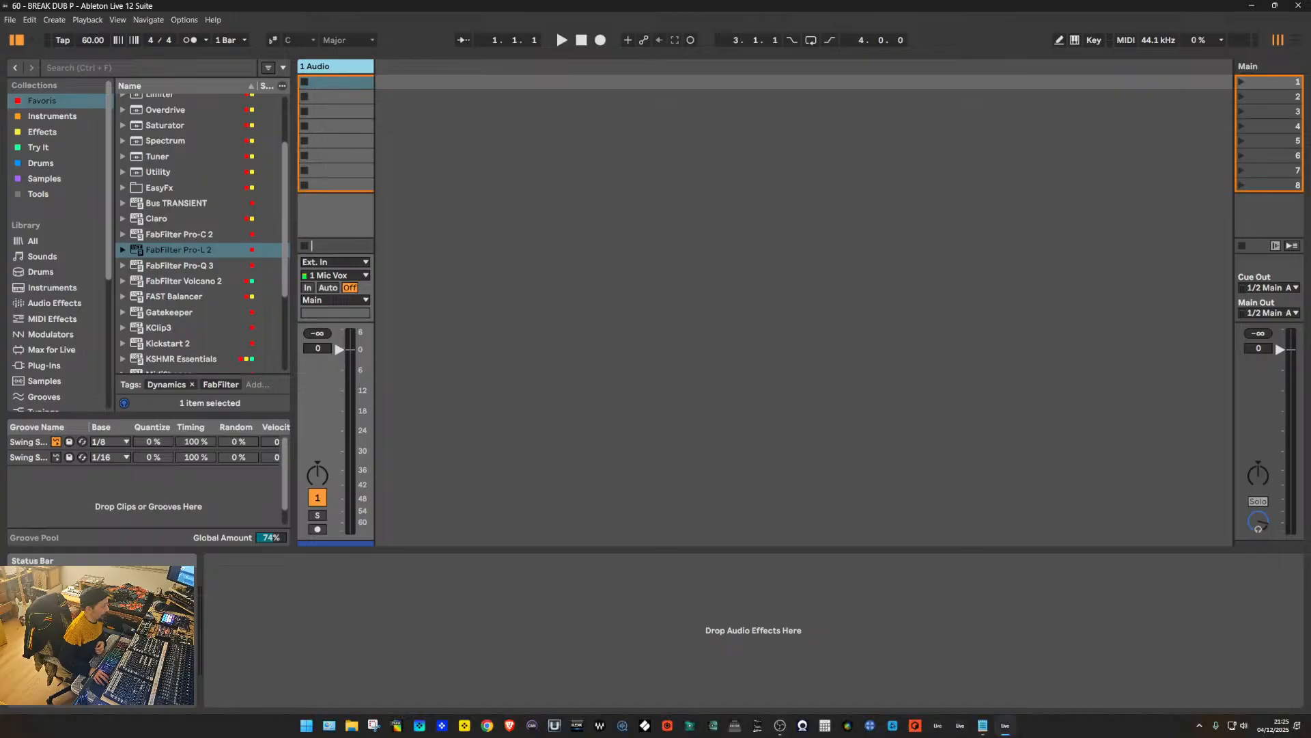
pyautogui.click(353, 729)
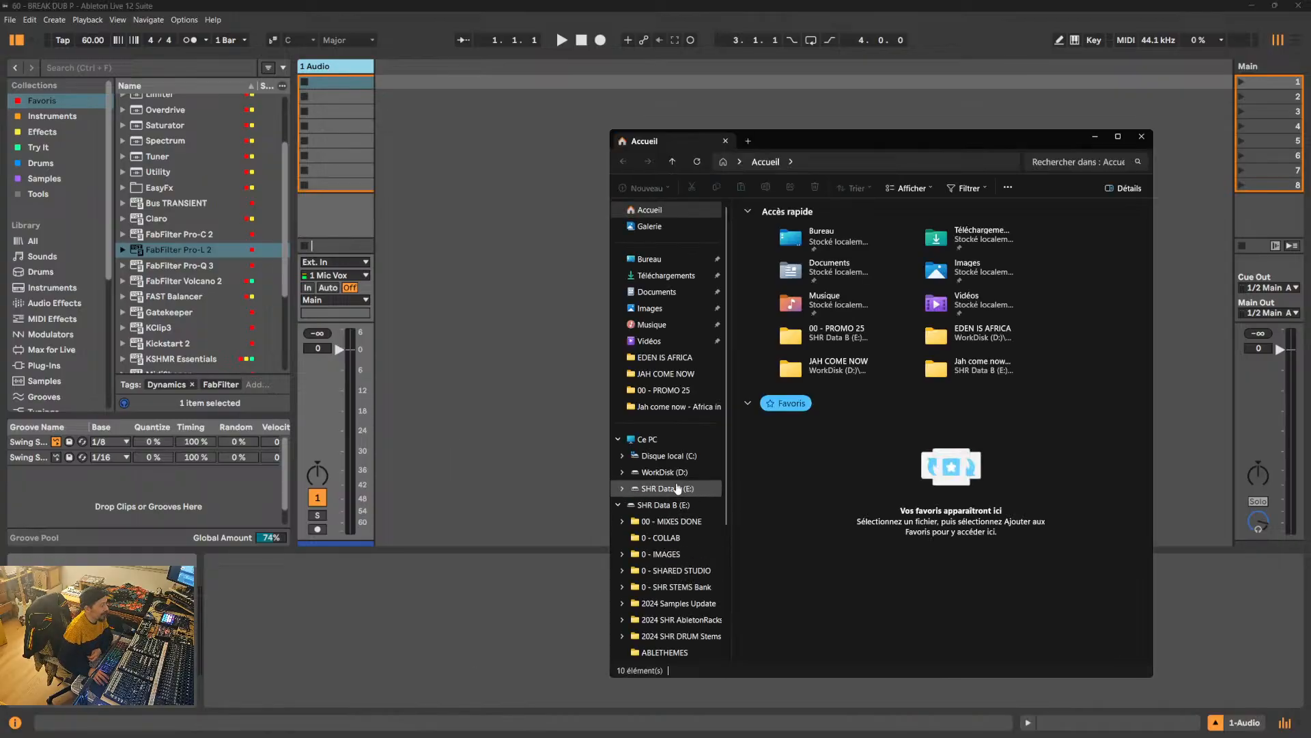
pyautogui.click(664, 472)
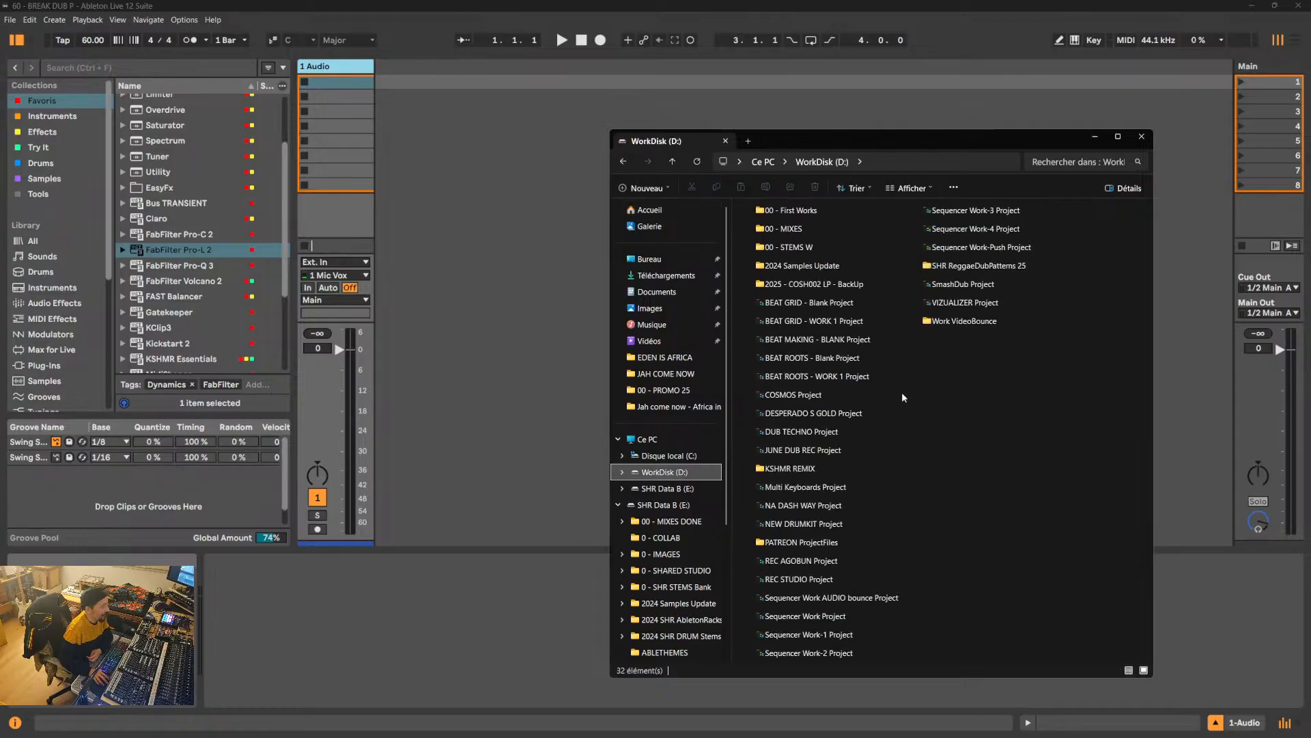
pyautogui.doubleClick(782, 229)
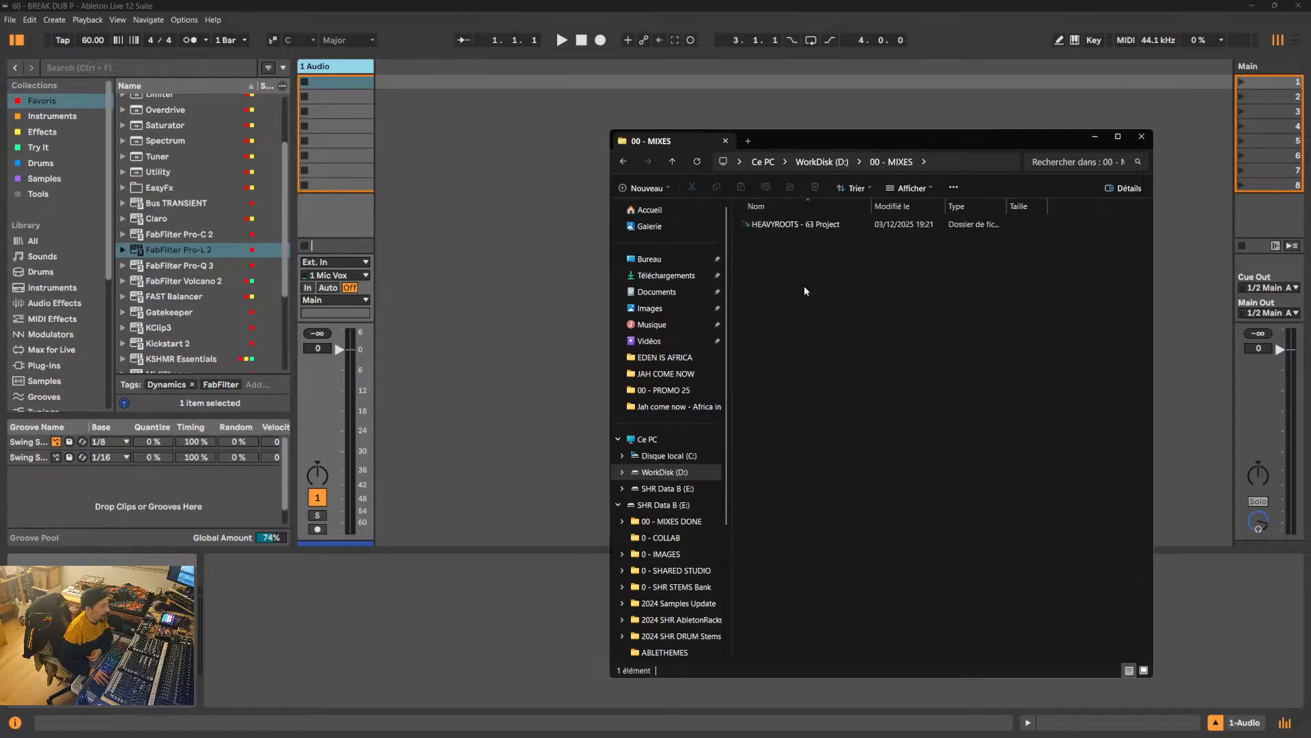
pyautogui.click(674, 161)
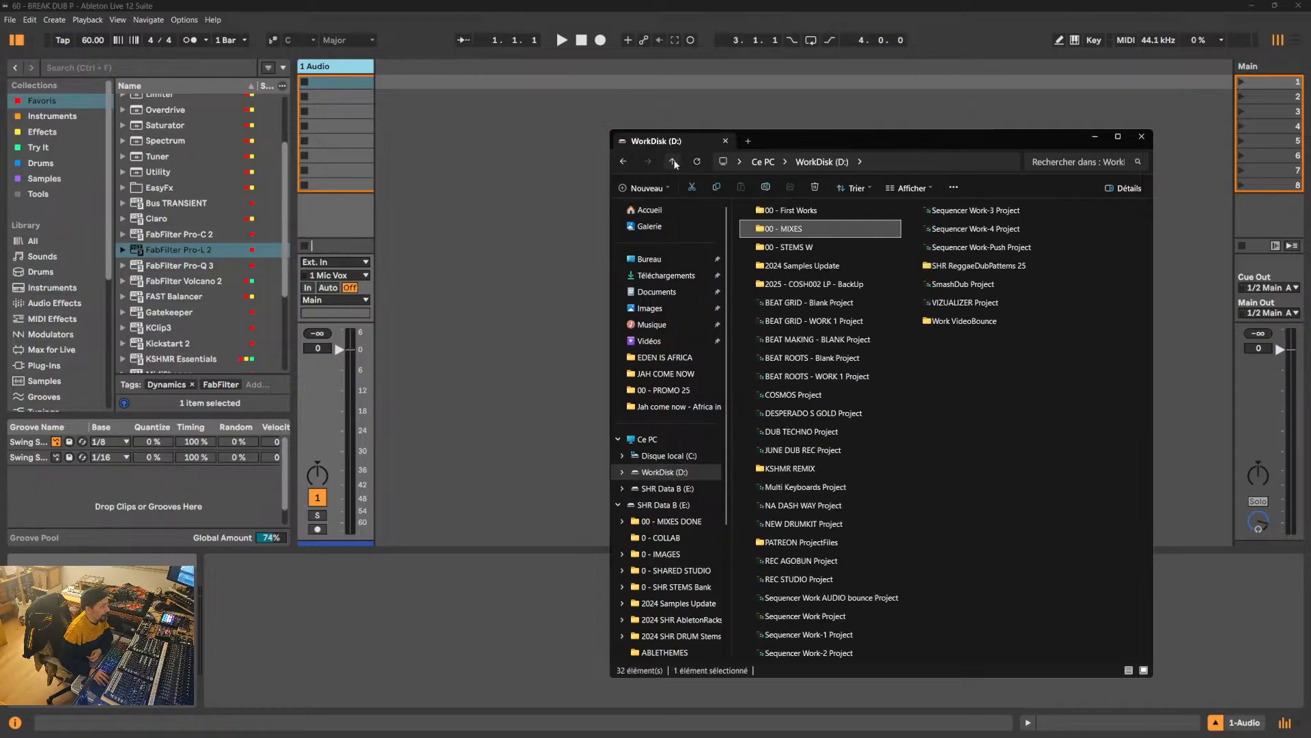
pyautogui.click(673, 163)
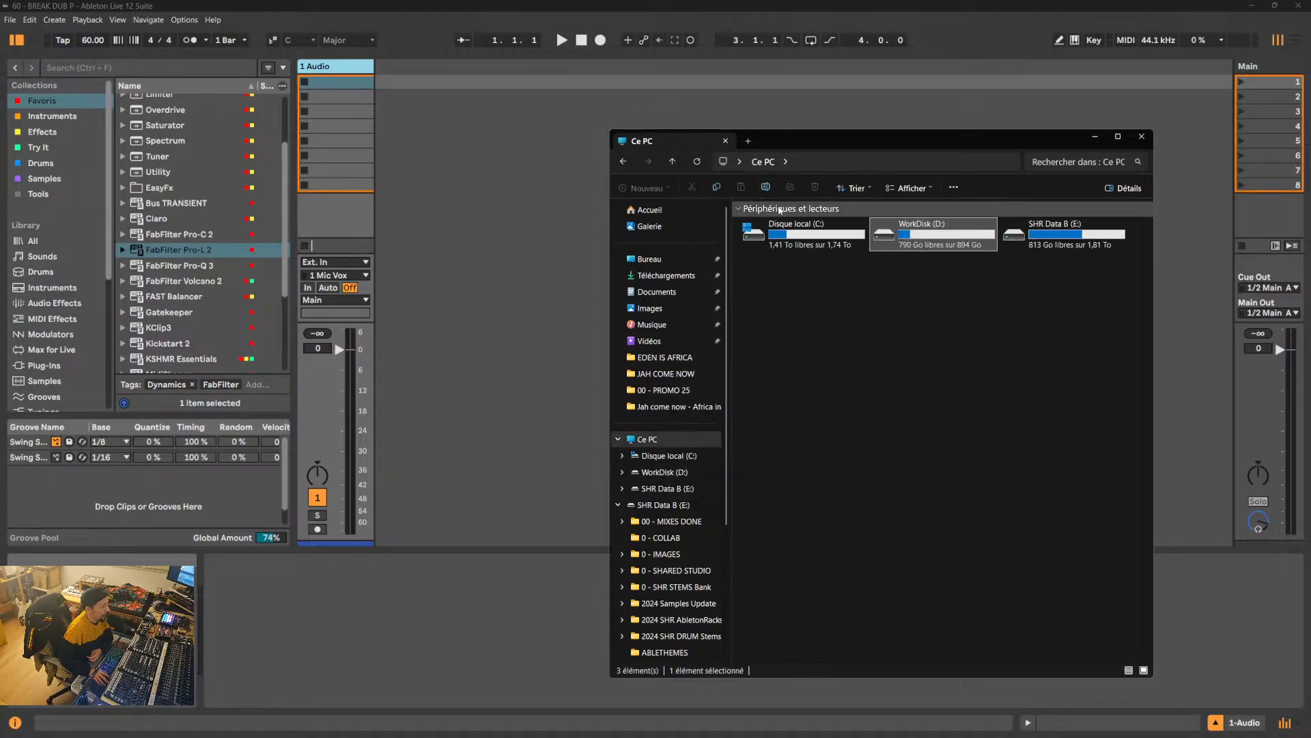
pyautogui.click(628, 161)
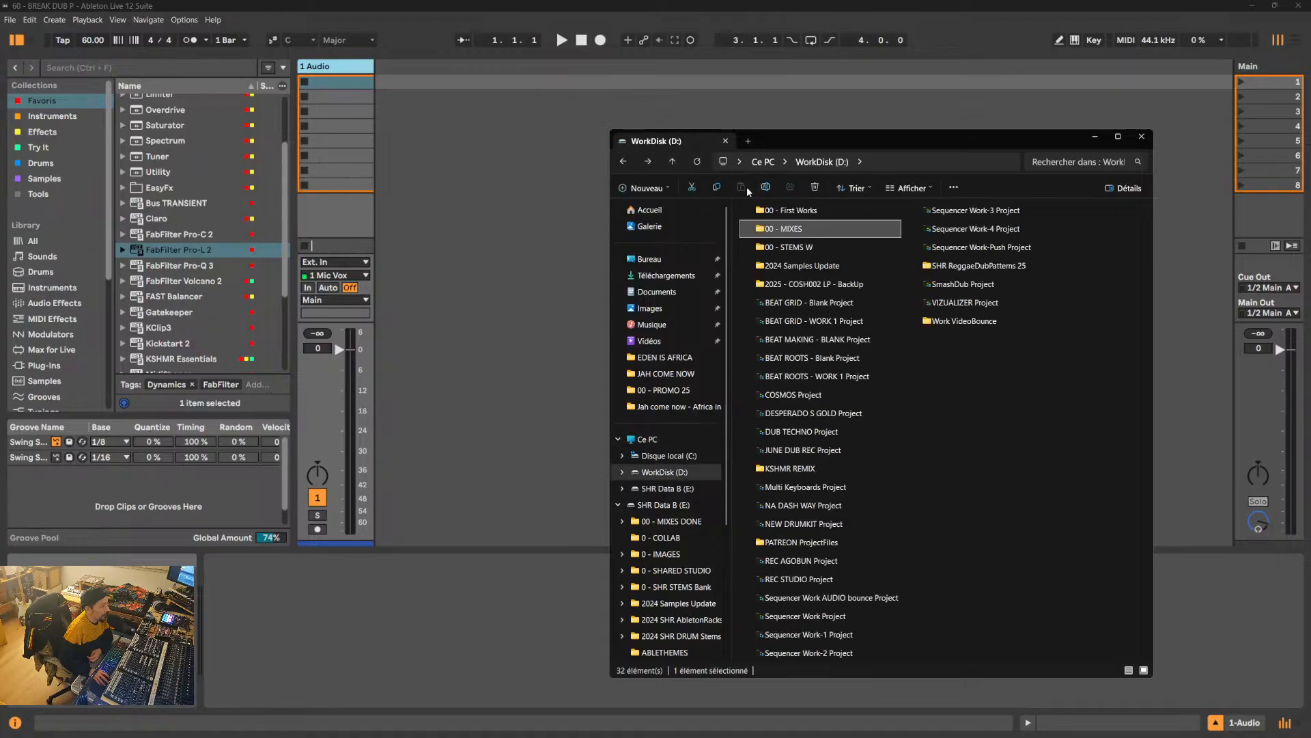
pyautogui.doubleClick(801, 247)
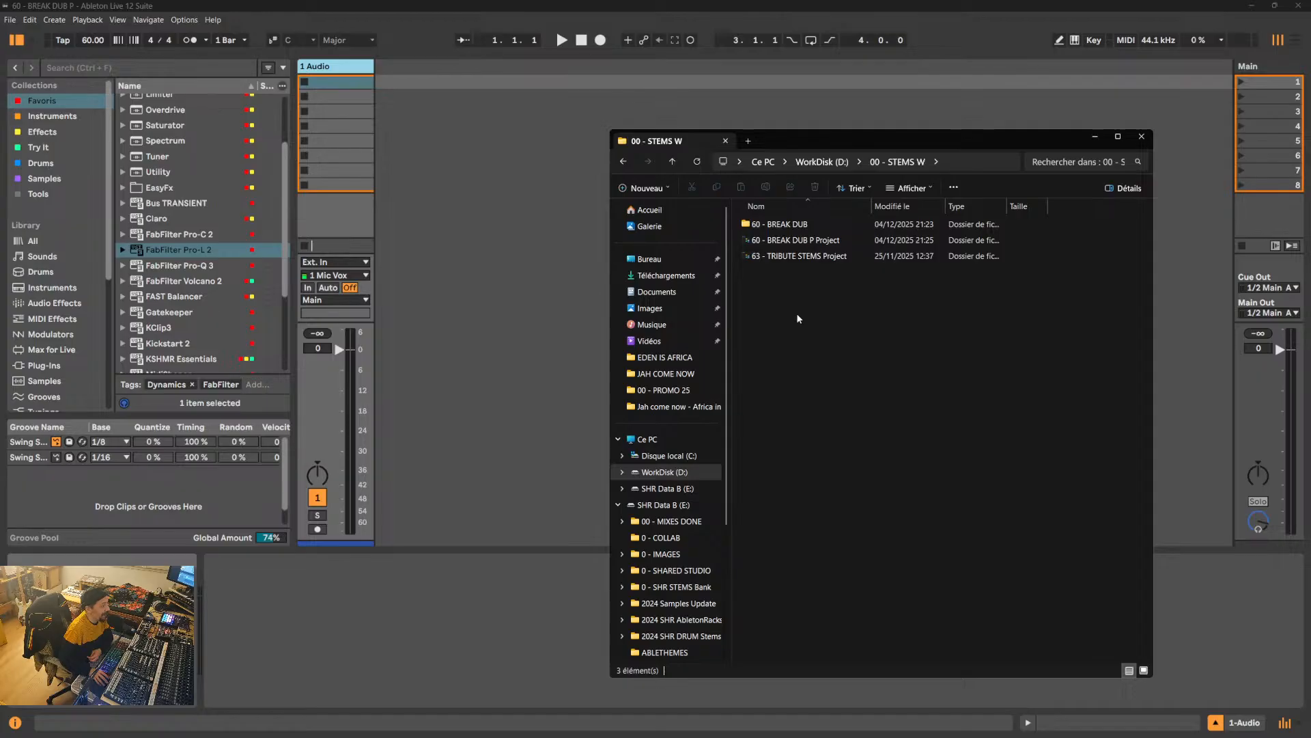
# - Move the 60 - BREAK DUB stems folder into the 60 - BREAK DUB P Project folder and open the project folder
pyautogui.doubleClick(821, 241)
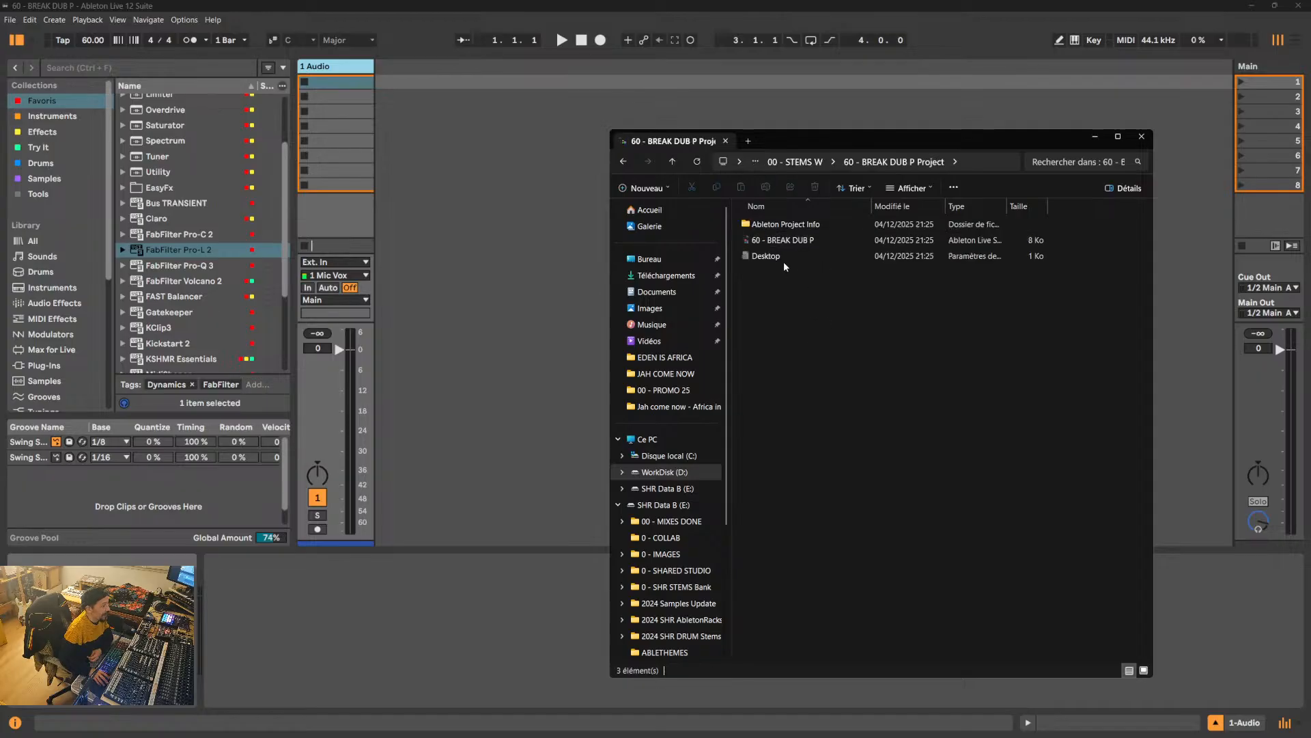
pyautogui.click(672, 161)
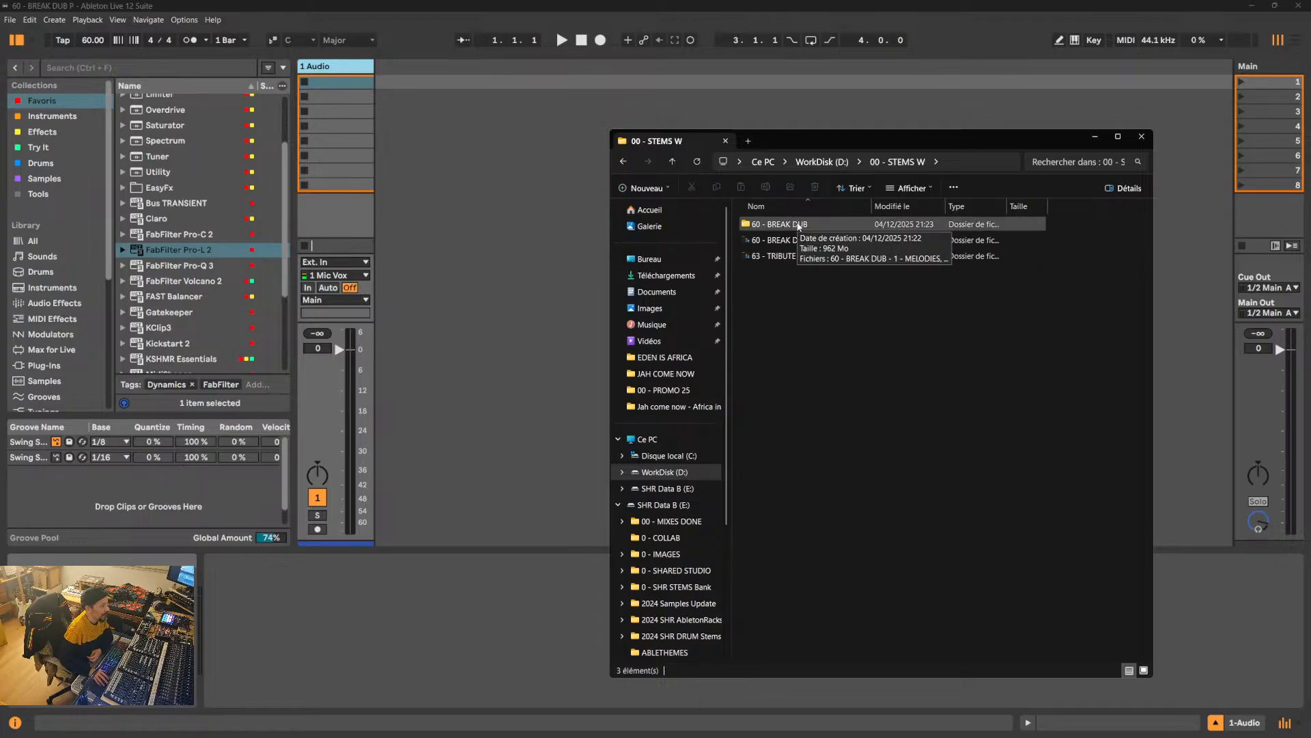
pyautogui.moveTo(799, 226); pyautogui.dragTo(799, 242)
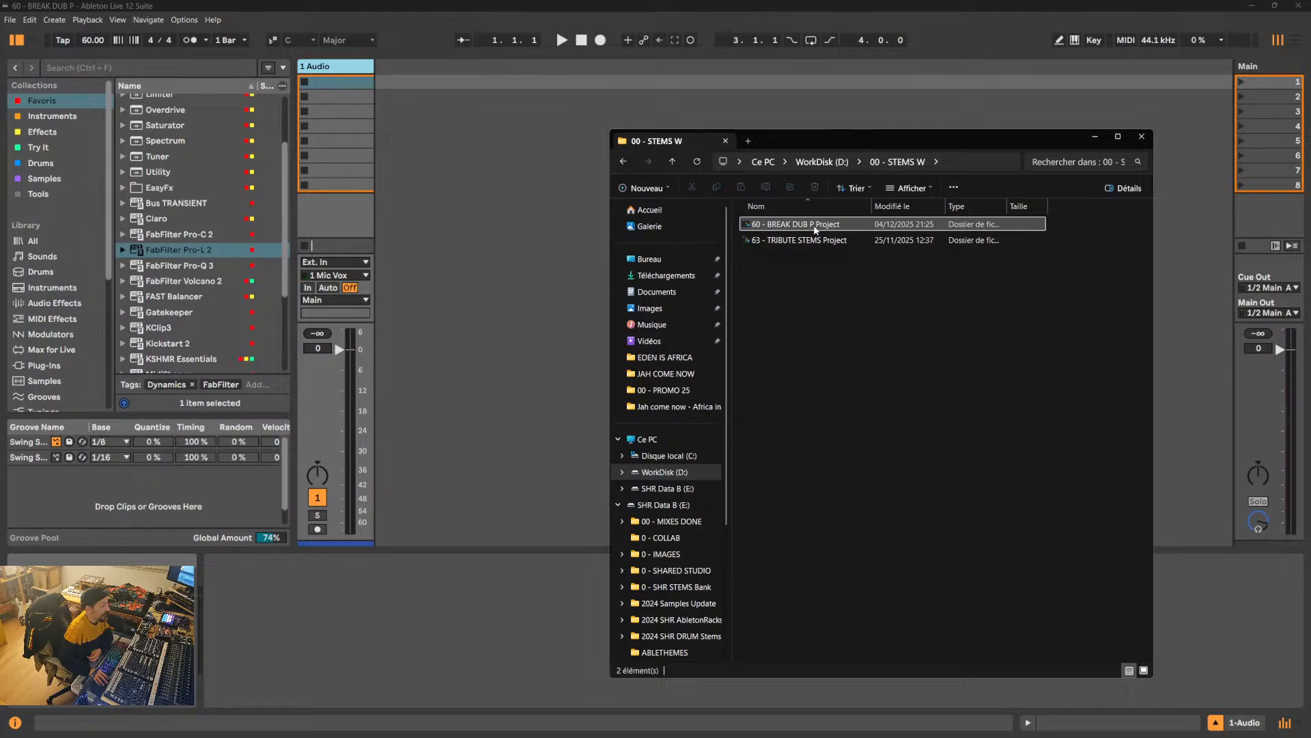
pyautogui.doubleClick(814, 226)
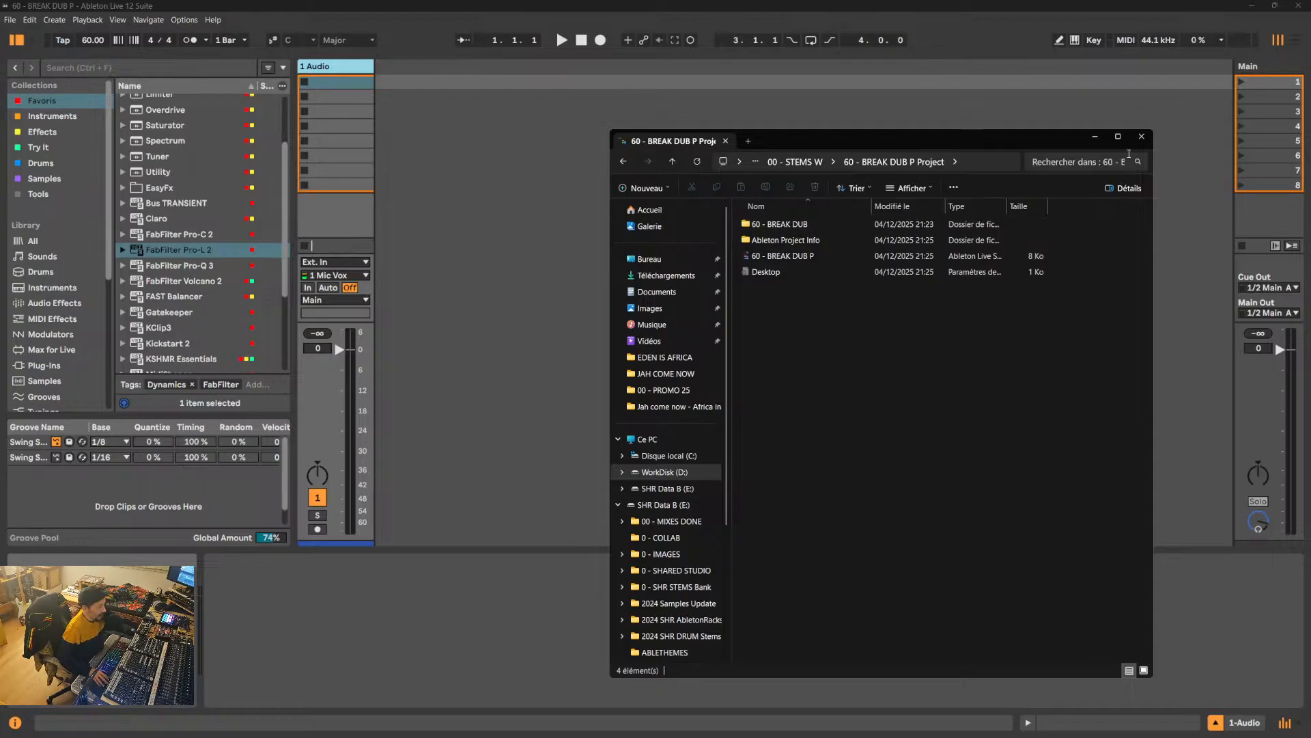
# - Close File Explorer and display the current project's files in Ableton Live's browser
pyautogui.click(1141, 136)
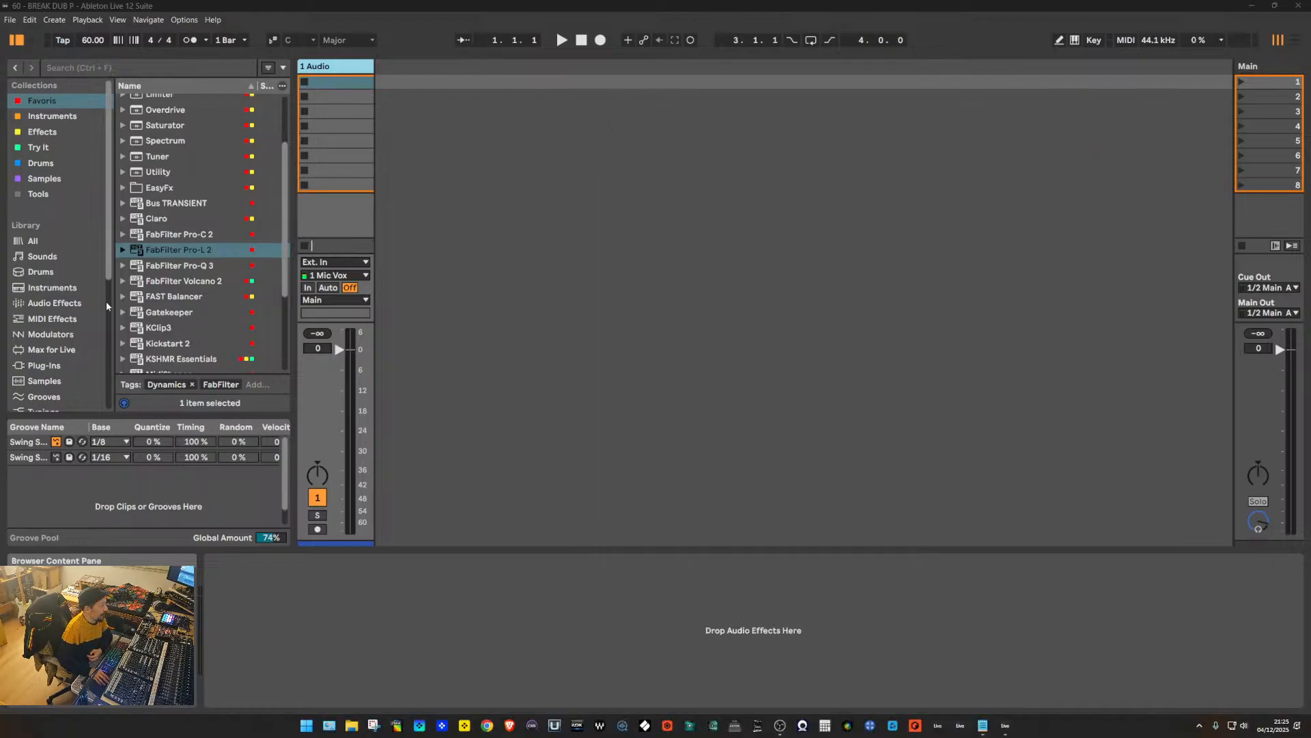
pyautogui.scroll(-5, 82, 311)
pyautogui.click(79, 316)
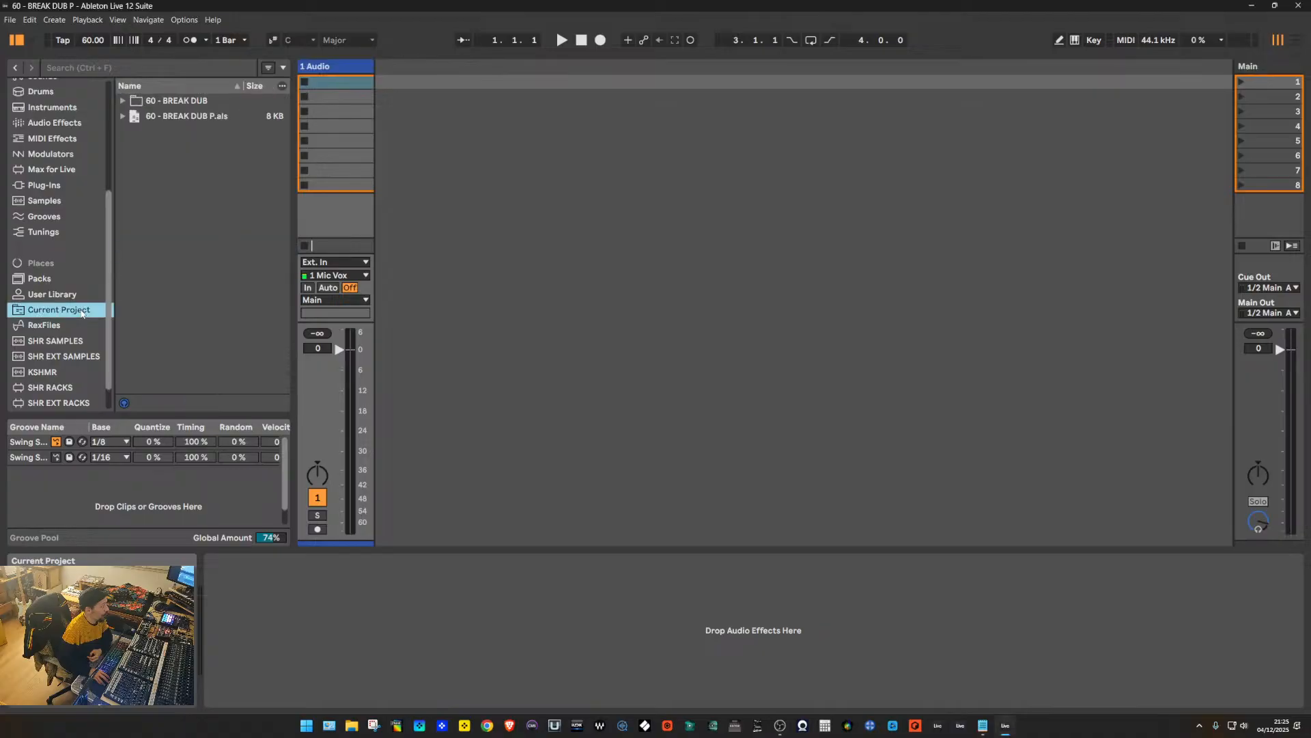
# - Import all eleven stems from the project's 60 - BREAK DUB folder into the Arrangement at bar 9, each on its own track
pyautogui.click(123, 101)
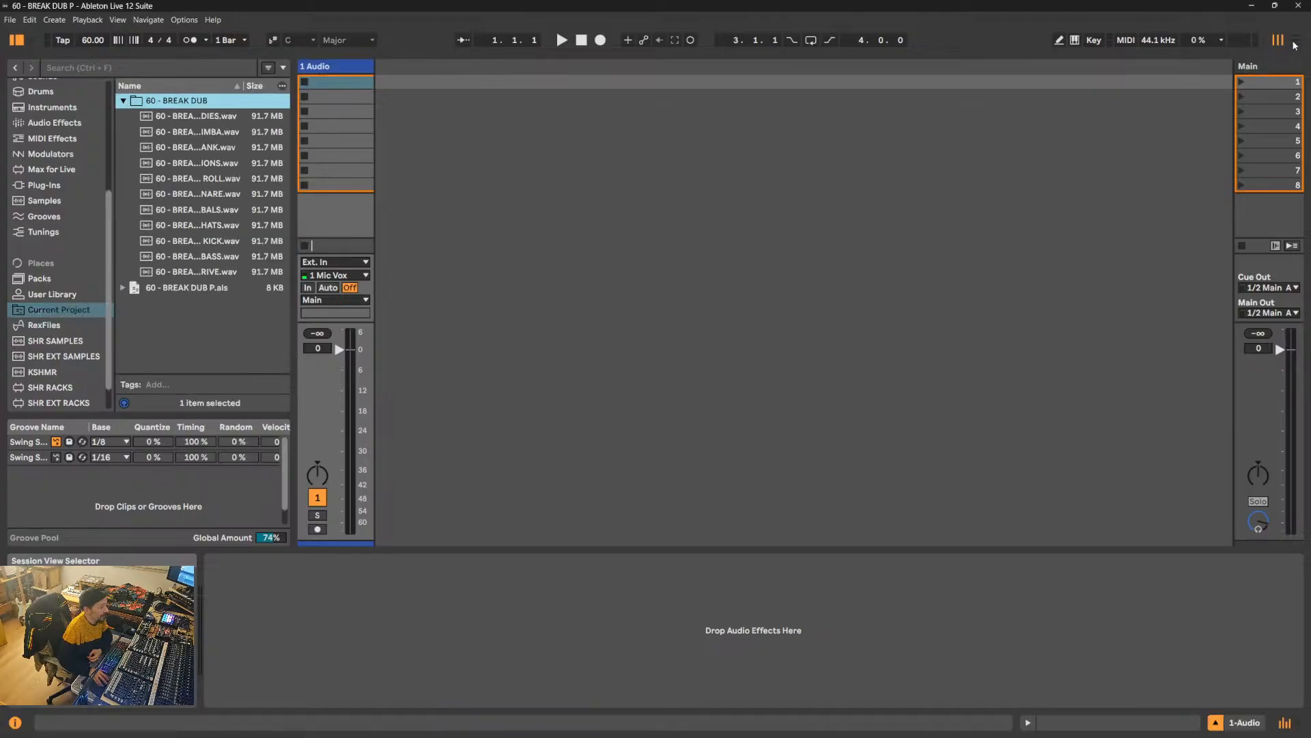
pyautogui.press('Tab')
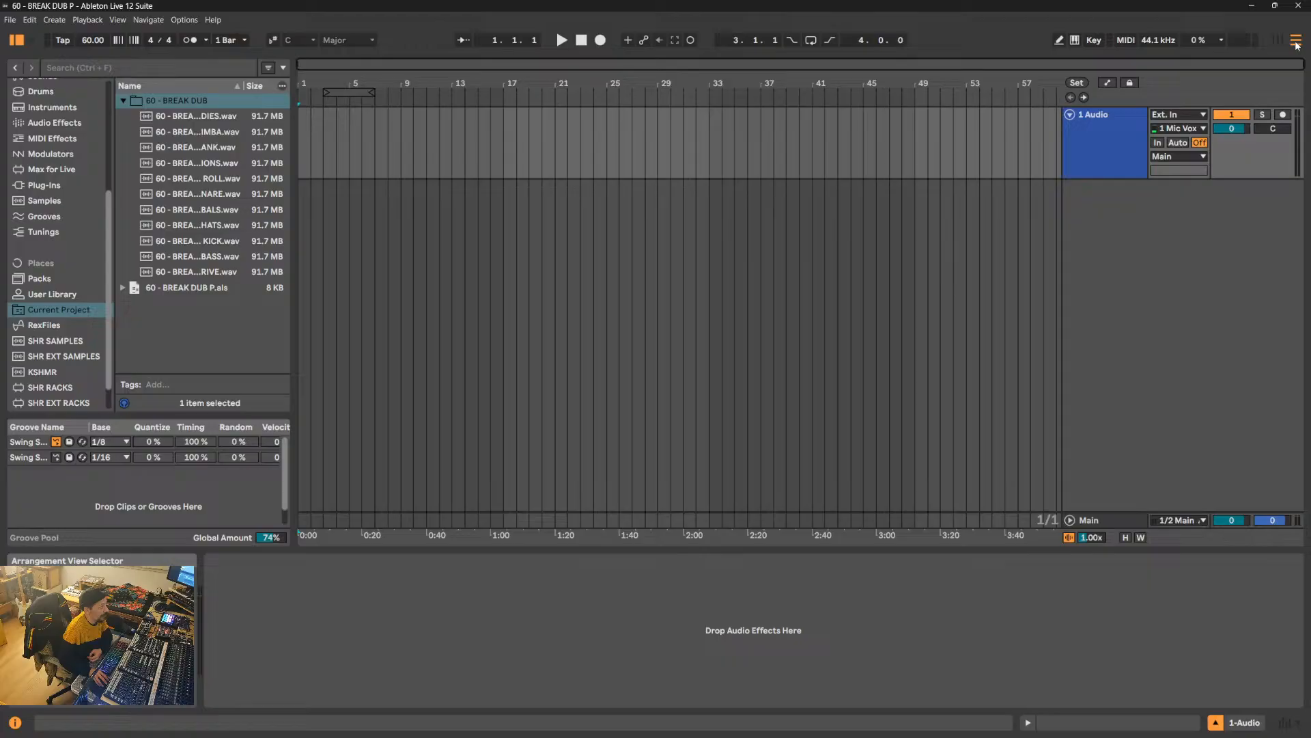
pyautogui.click(194, 116)
pyautogui.keyDown('shift'); pyautogui.click(191, 271); pyautogui.keyUp('shift')
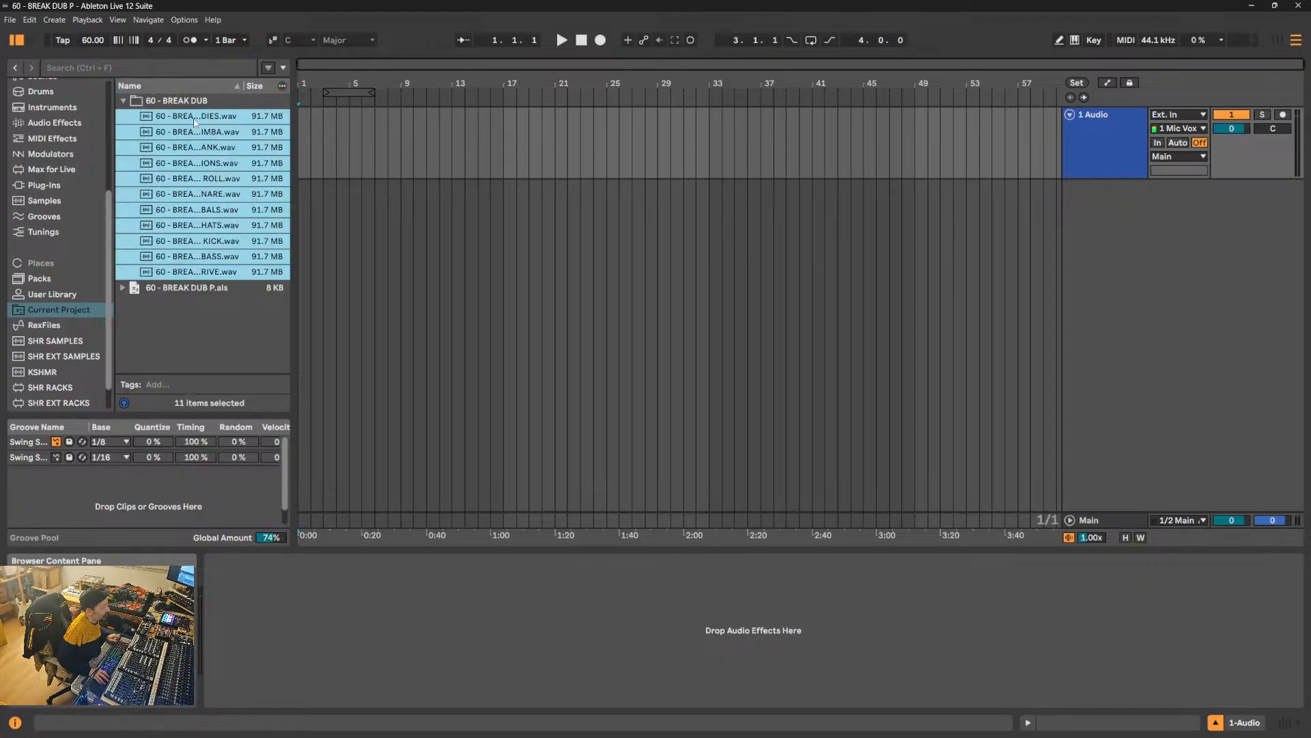
pyautogui.moveTo(195, 121); pyautogui.dragTo(399, 162)
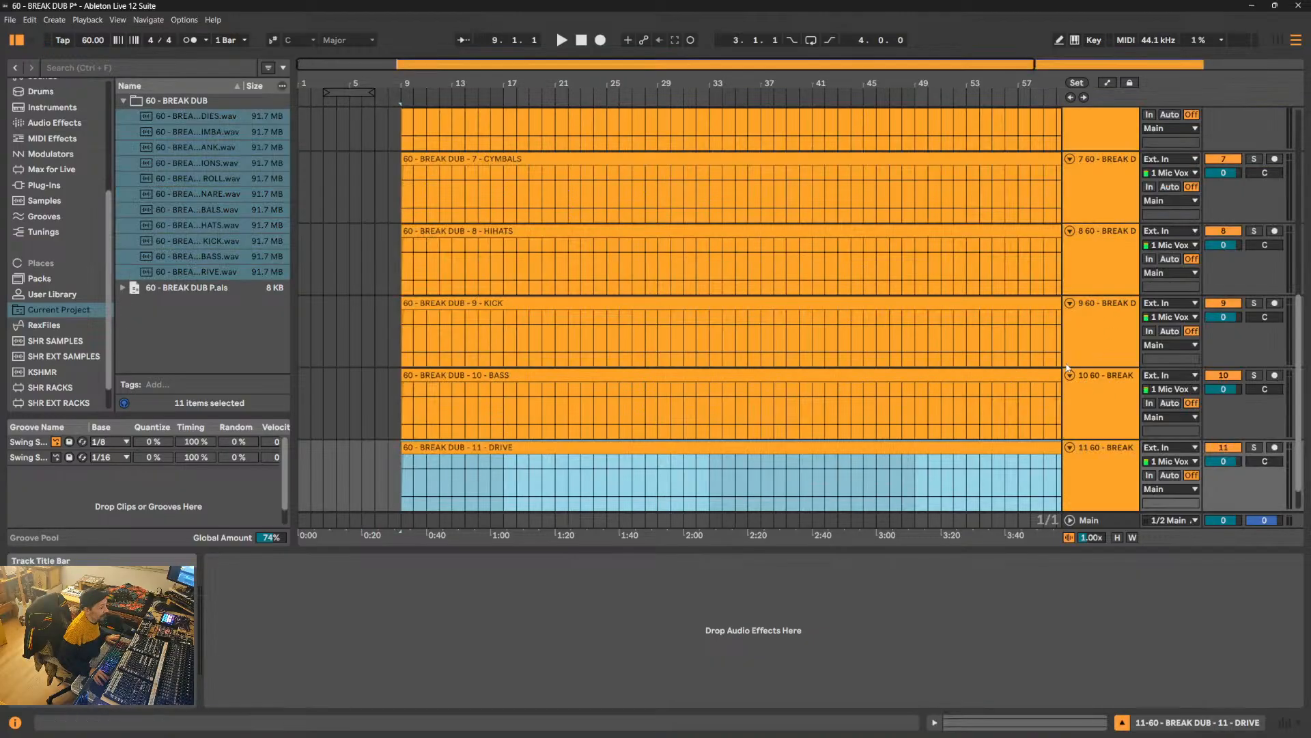
# - Widen the track headers and shrink the track lanes so that all stems fit in the Arrangement
pyautogui.moveTo(1061, 361); pyautogui.dragTo(985, 382)
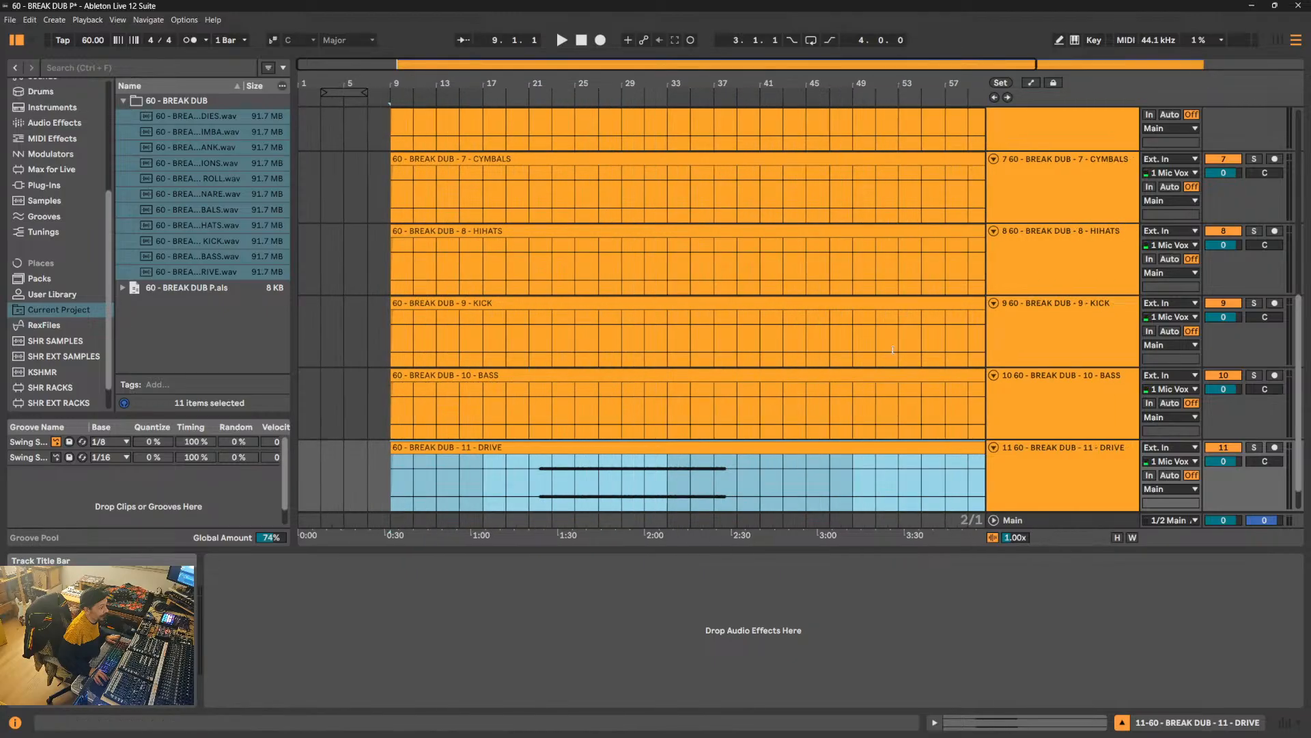
pyautogui.hotkey('alt', 'u')
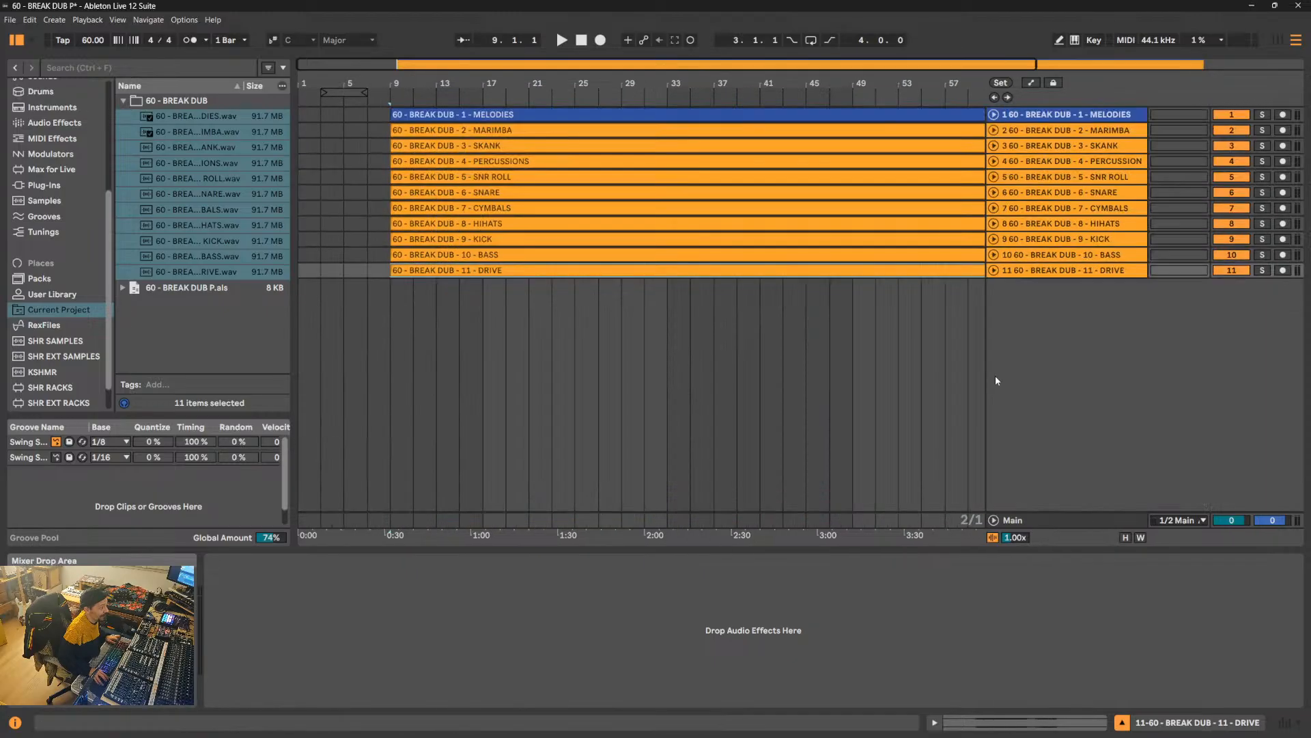
pyautogui.keyDown('alt'); pyautogui.click(994, 130); pyautogui.keyUp('alt')
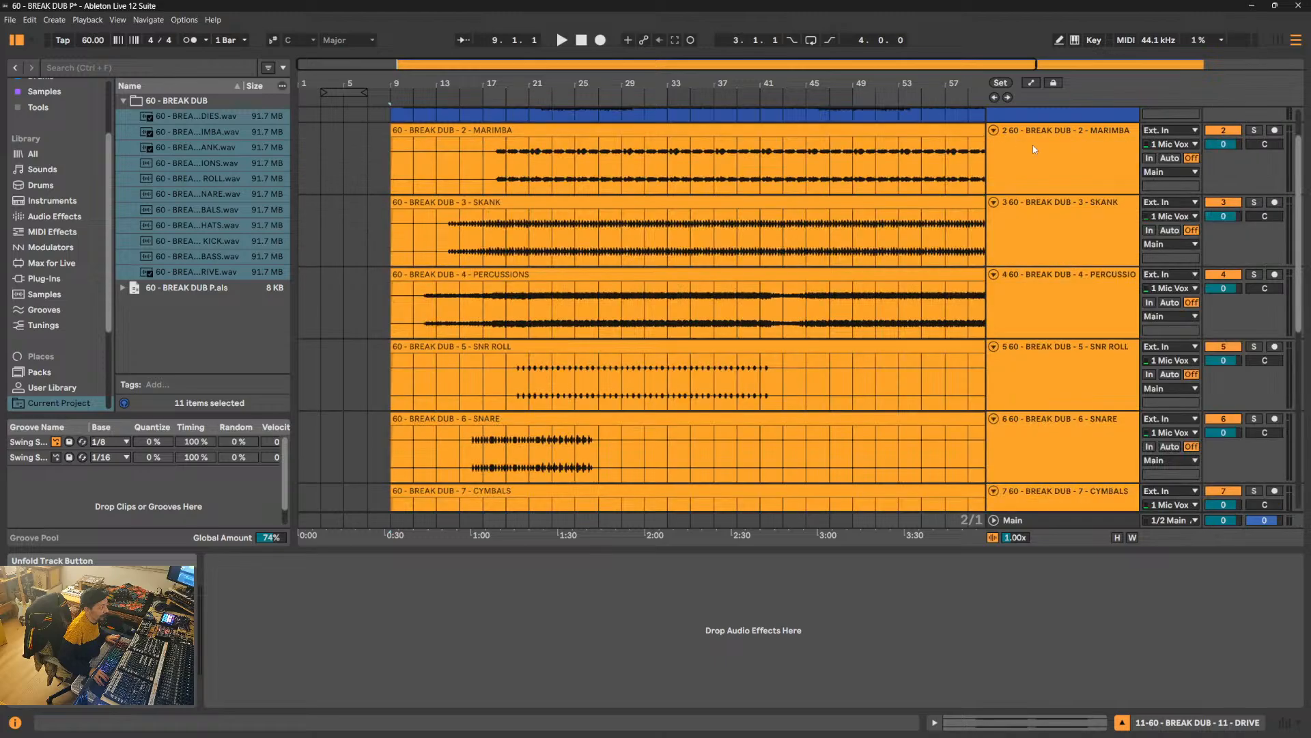
pyautogui.click(1061, 192)
pyautogui.moveTo(1061, 193); pyautogui.dragTo(1060, 165)
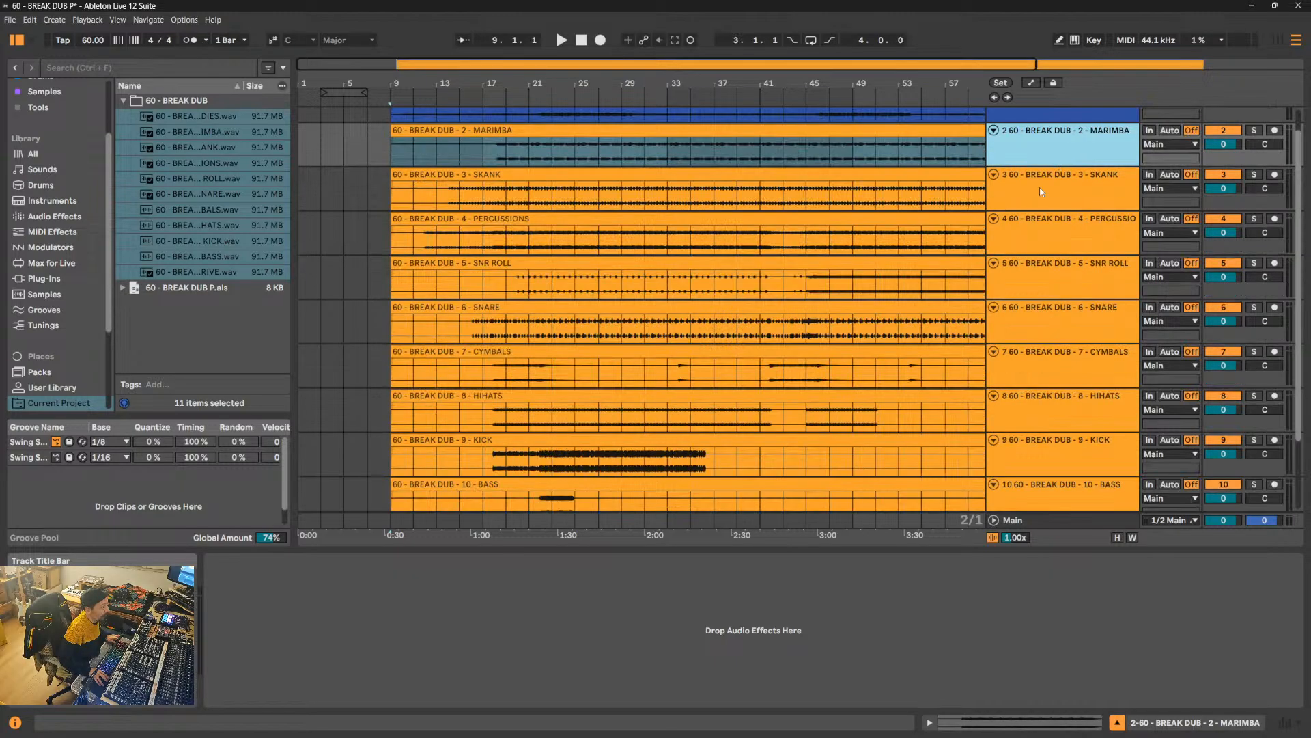
pyautogui.moveTo(623, 548); pyautogui.dragTo(618, 653)
pyautogui.press('w')
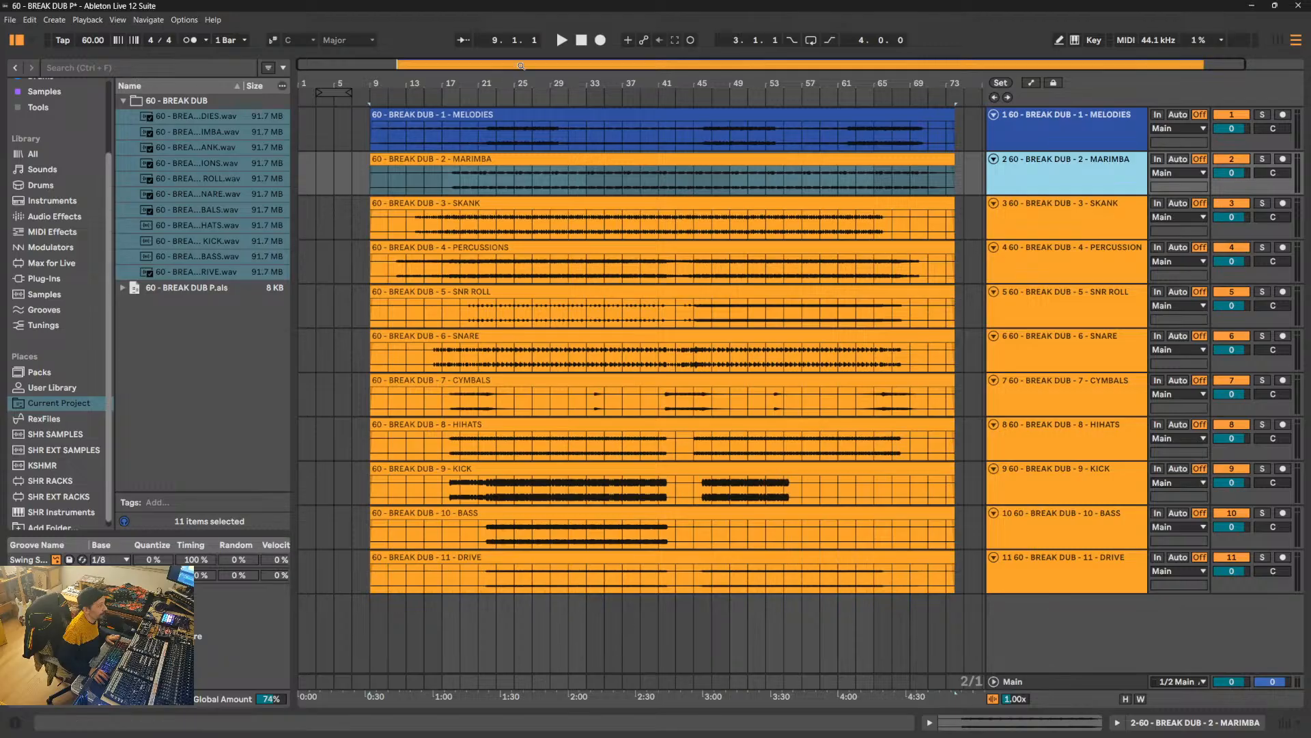
# - Color the MELODIES and MARIMBA tracks blue and the SKANK track light green
pyautogui.click(1055, 121)
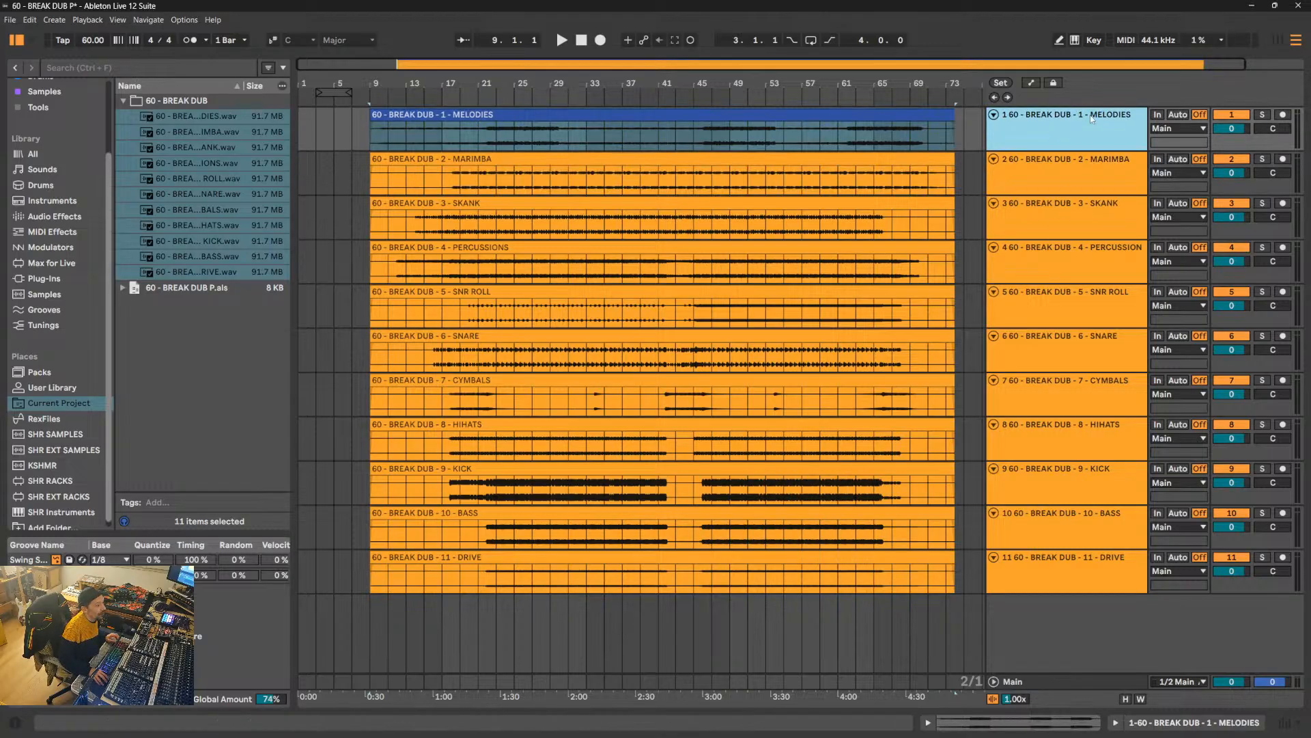
pyautogui.keyDown('shift'); pyautogui.click(1093, 166); pyautogui.keyUp('shift')
pyautogui.rightClick(1092, 163)
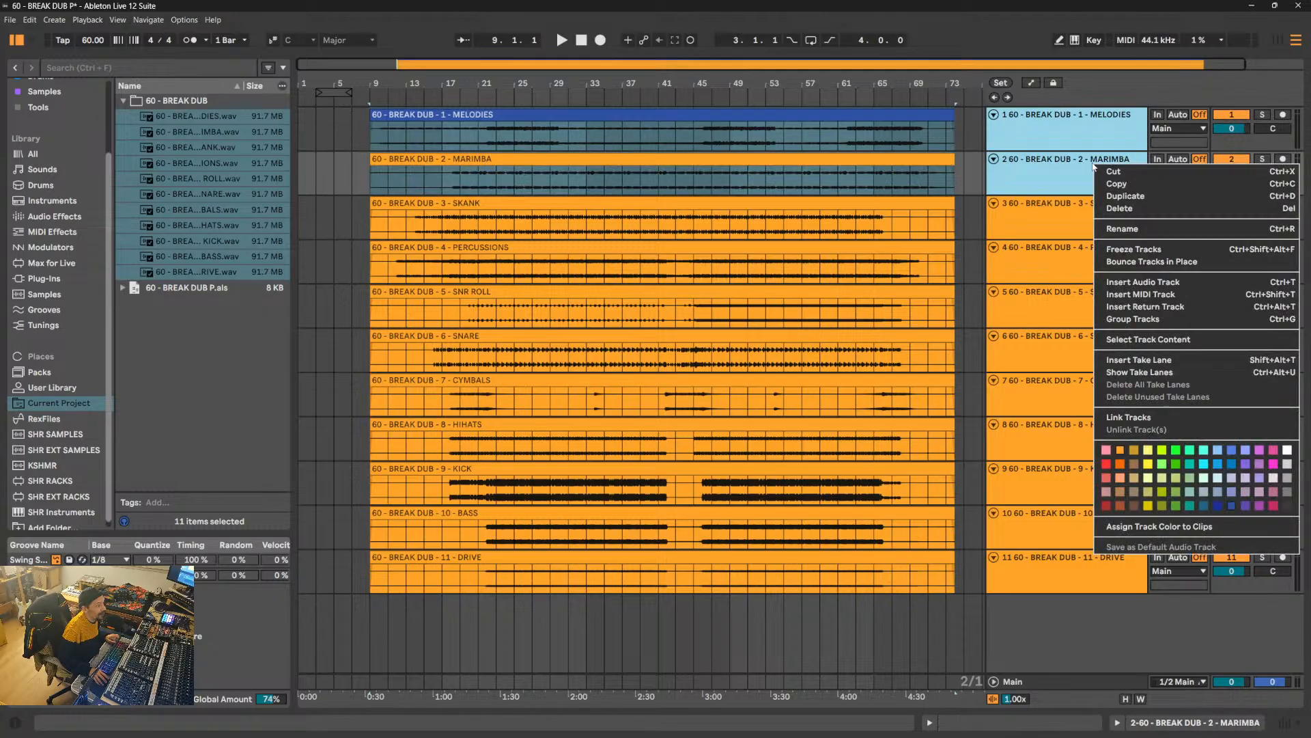
pyautogui.click(1161, 369)
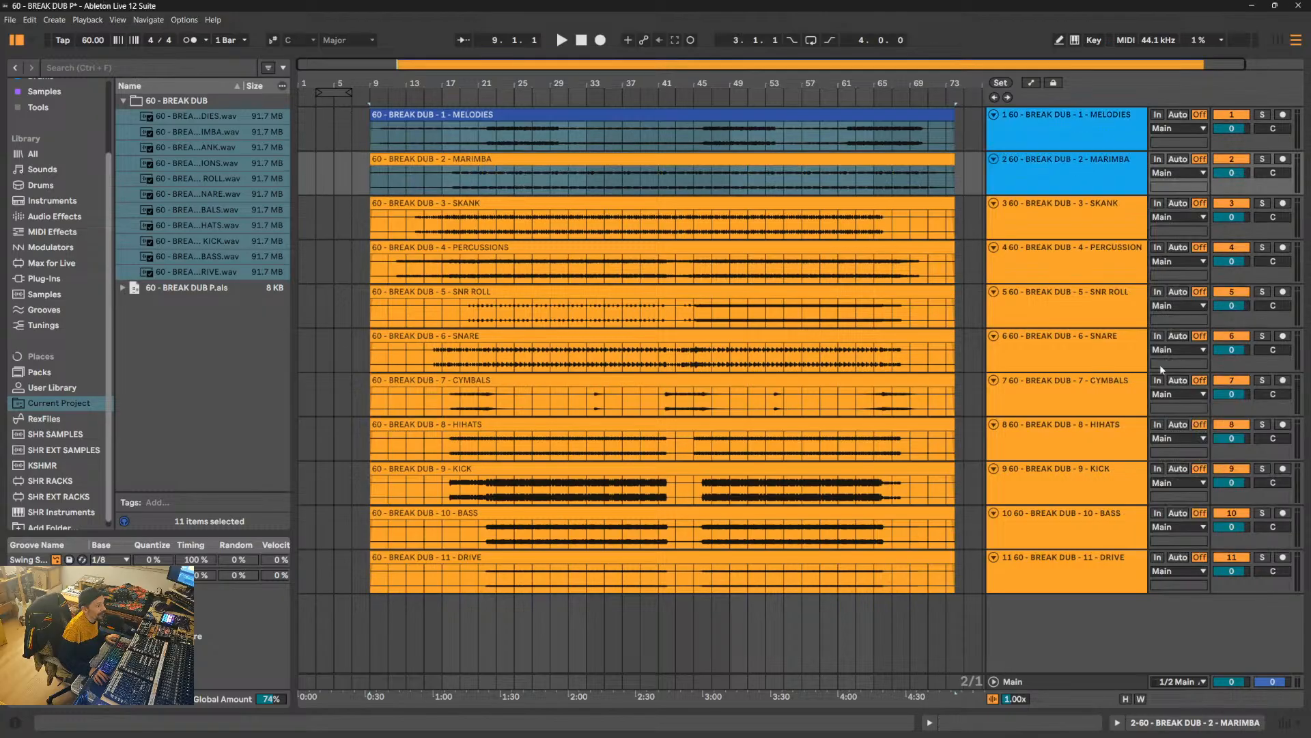
pyautogui.rightClick(1100, 216)
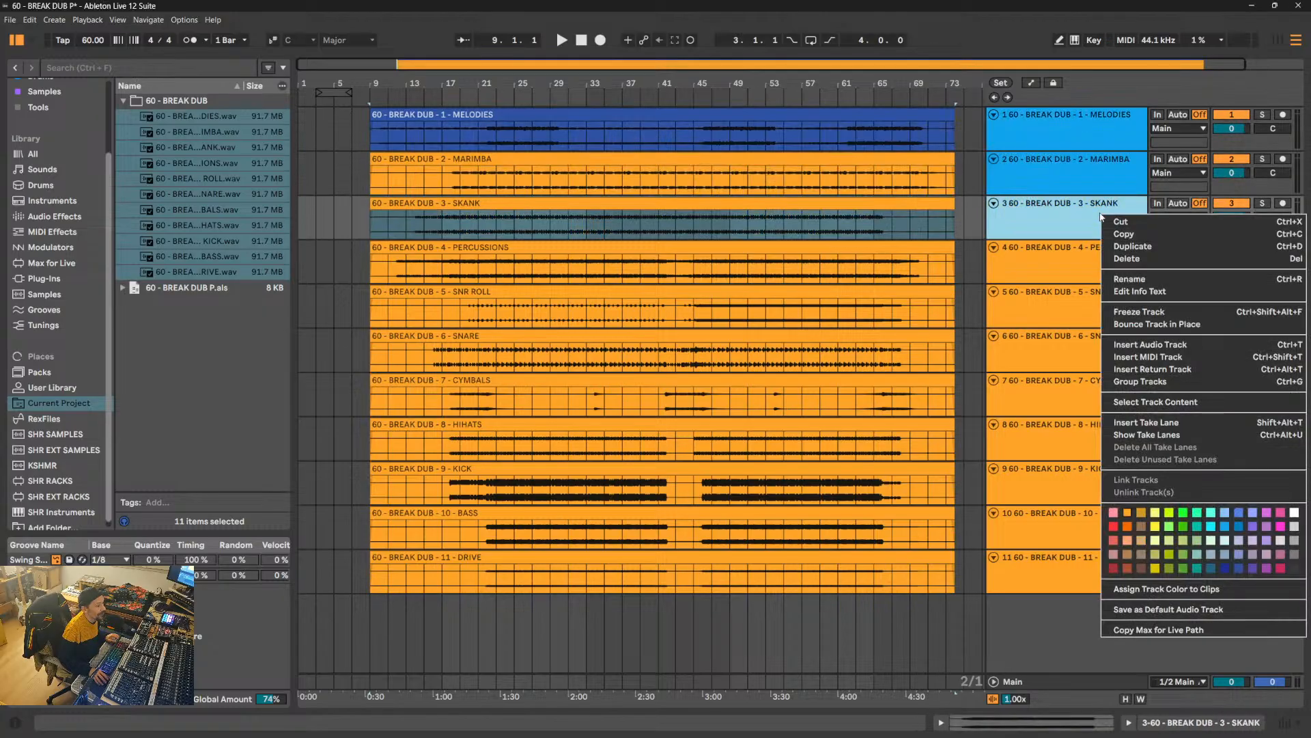
pyautogui.click(1175, 531)
# - Color the BASS and DRIVE tracks dark orange
pyautogui.click(1105, 261)
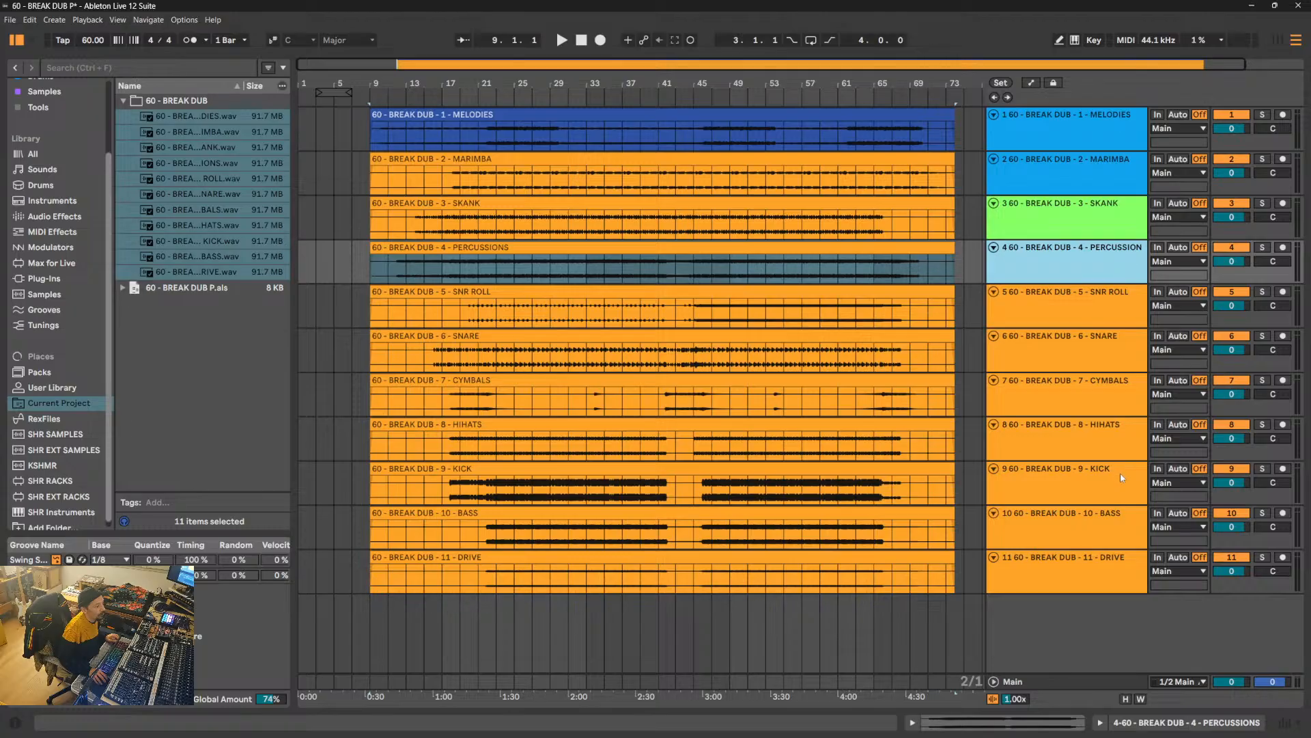
pyautogui.click(1088, 526)
pyautogui.keyDown('shift'); pyautogui.click(1096, 568); pyautogui.keyUp('shift')
pyautogui.rightClick(1096, 568)
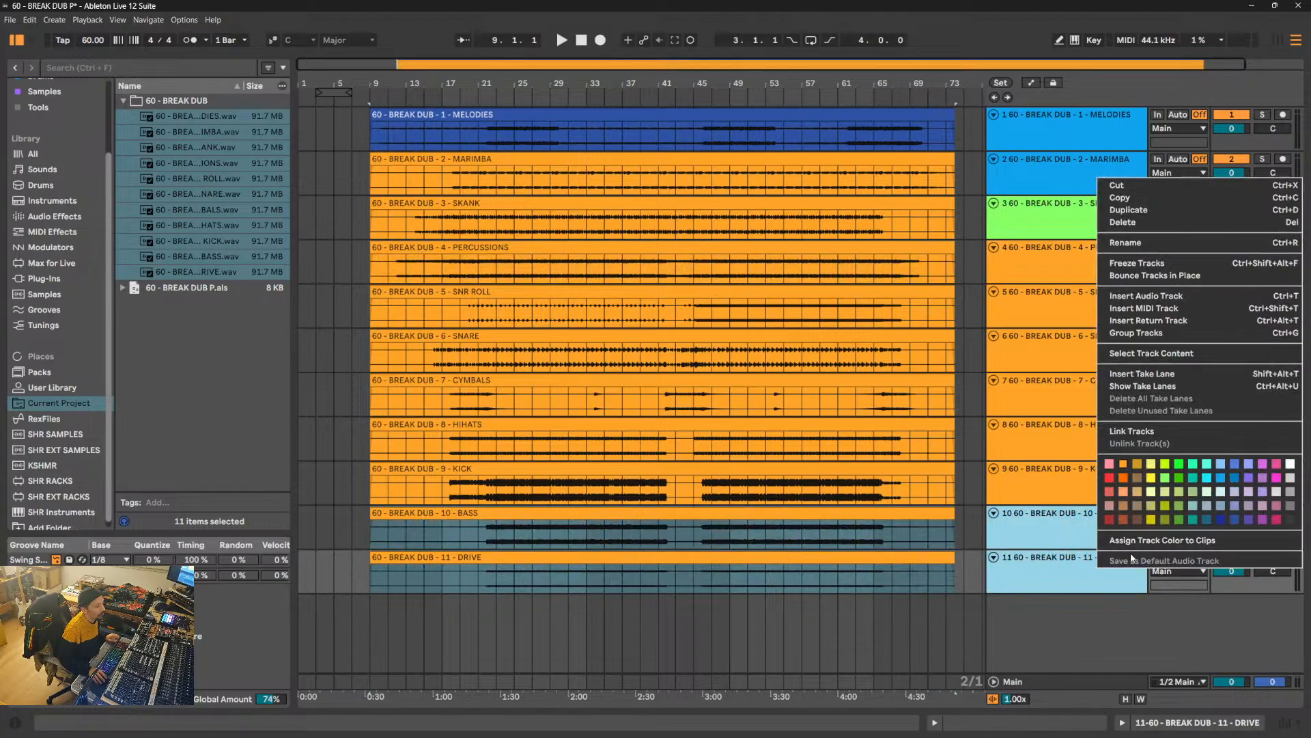
pyautogui.click(1121, 479)
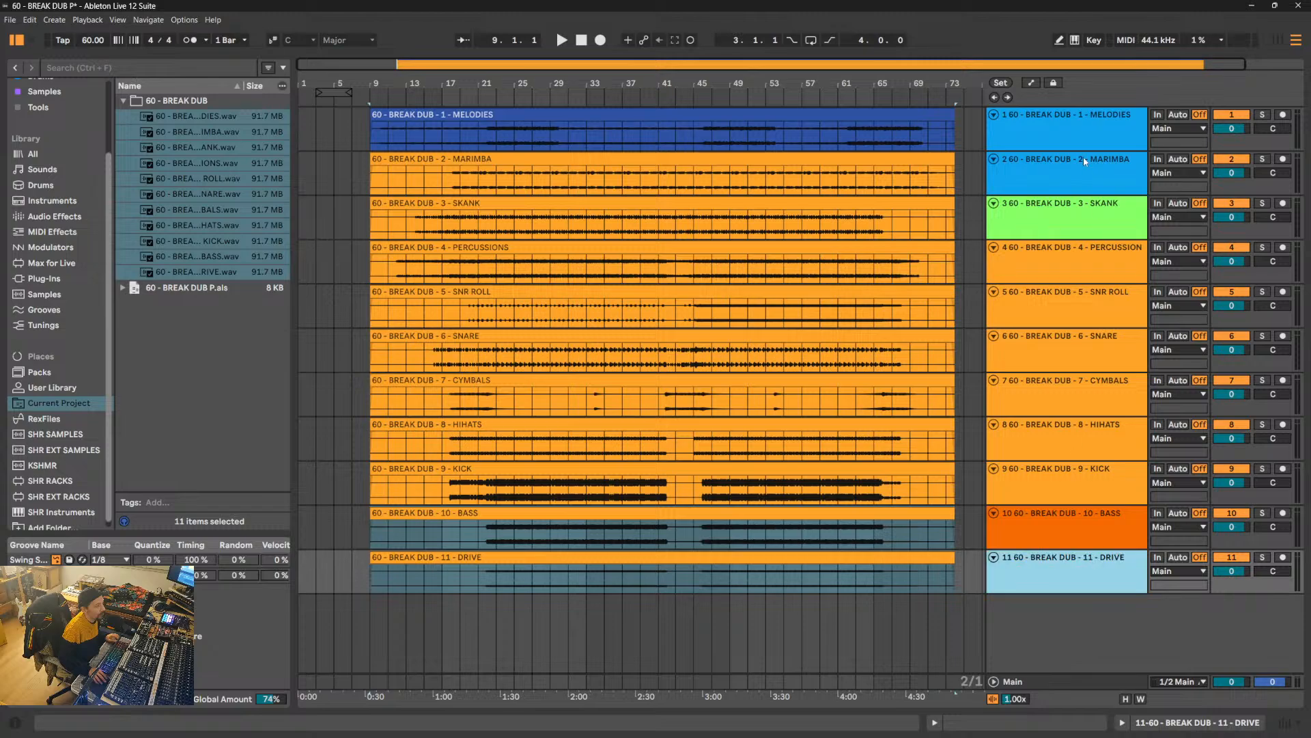
# - Assign the track colors to the clips on all the stem tracks
pyautogui.keyDown('shift'); pyautogui.click(1091, 125); pyautogui.keyUp('shift')
pyautogui.rightClick(1092, 124)
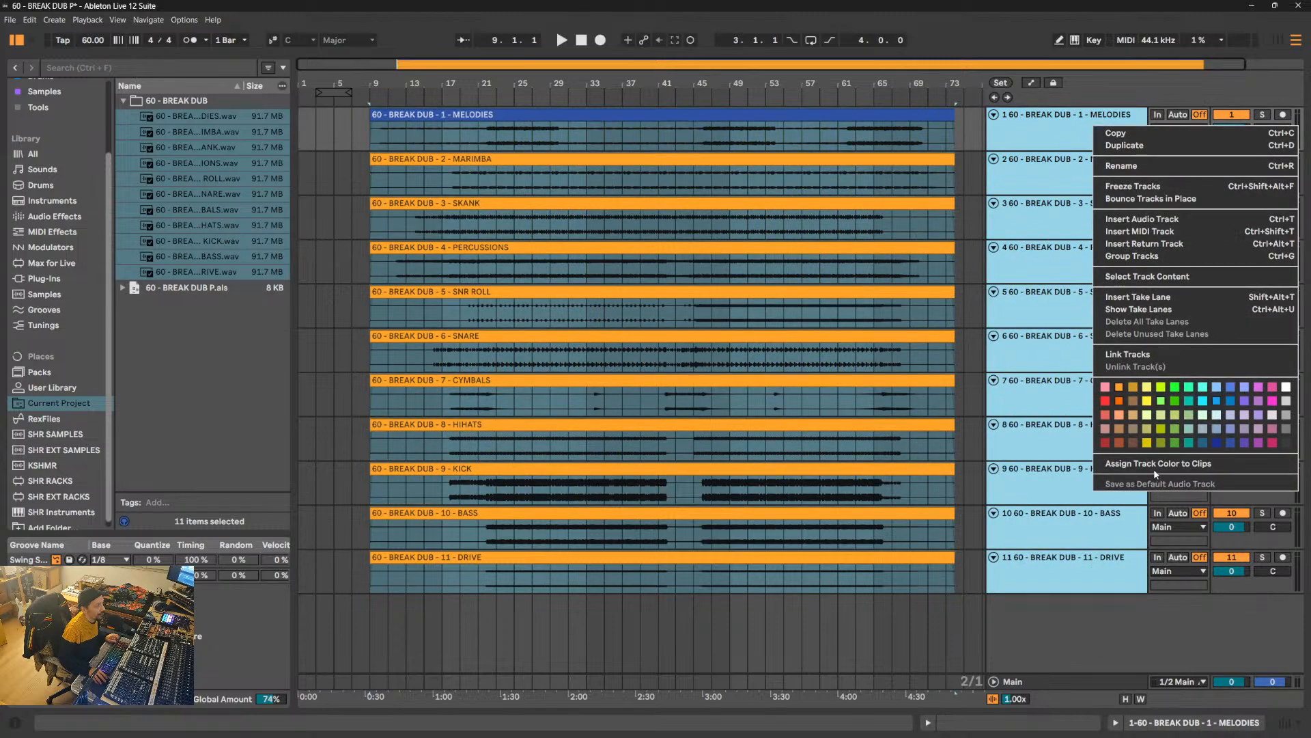
pyautogui.click(1155, 466)
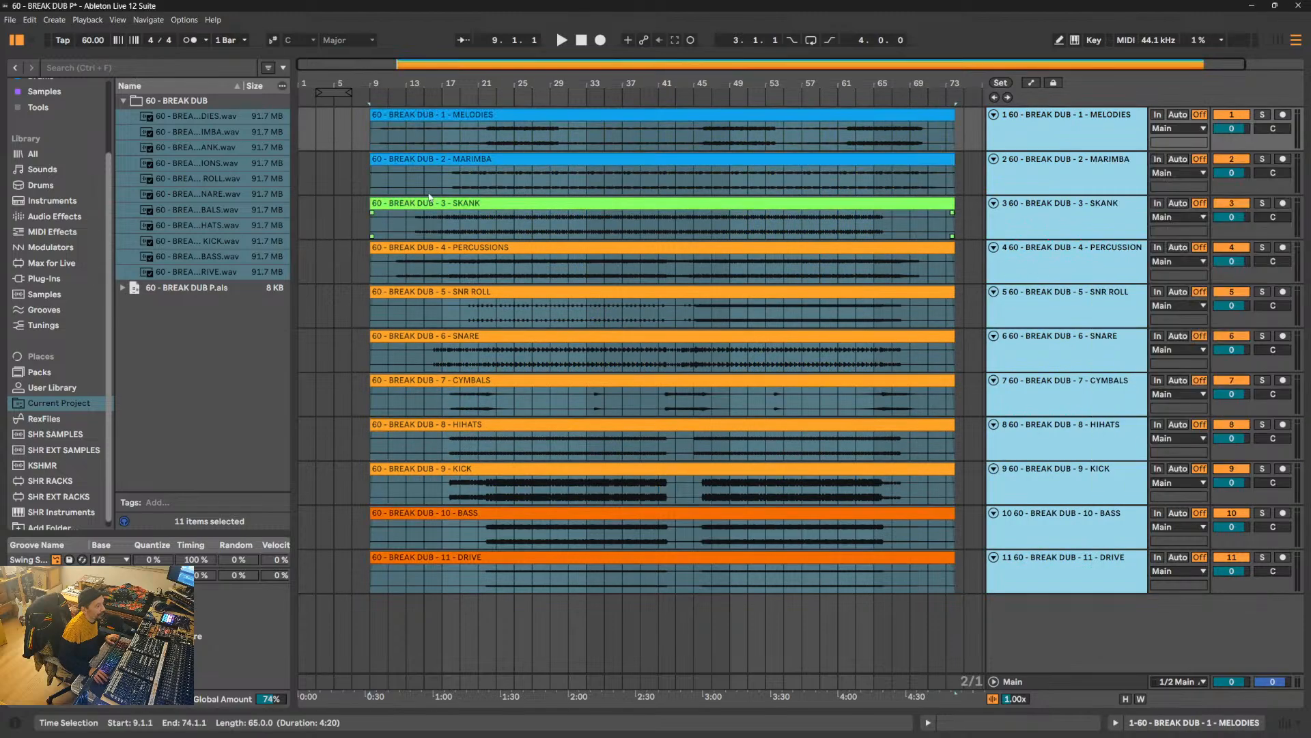
pyautogui.hotkey('ctrl', 'a')
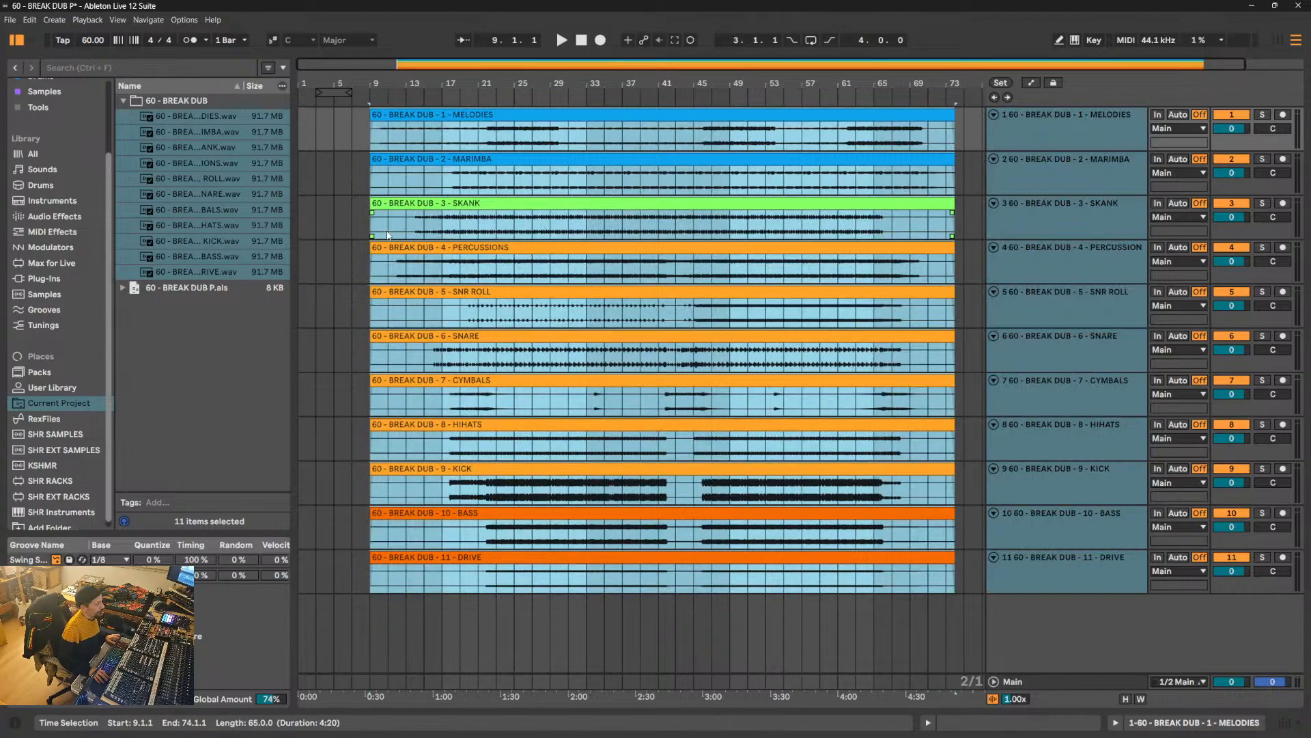
pyautogui.click(387, 235)
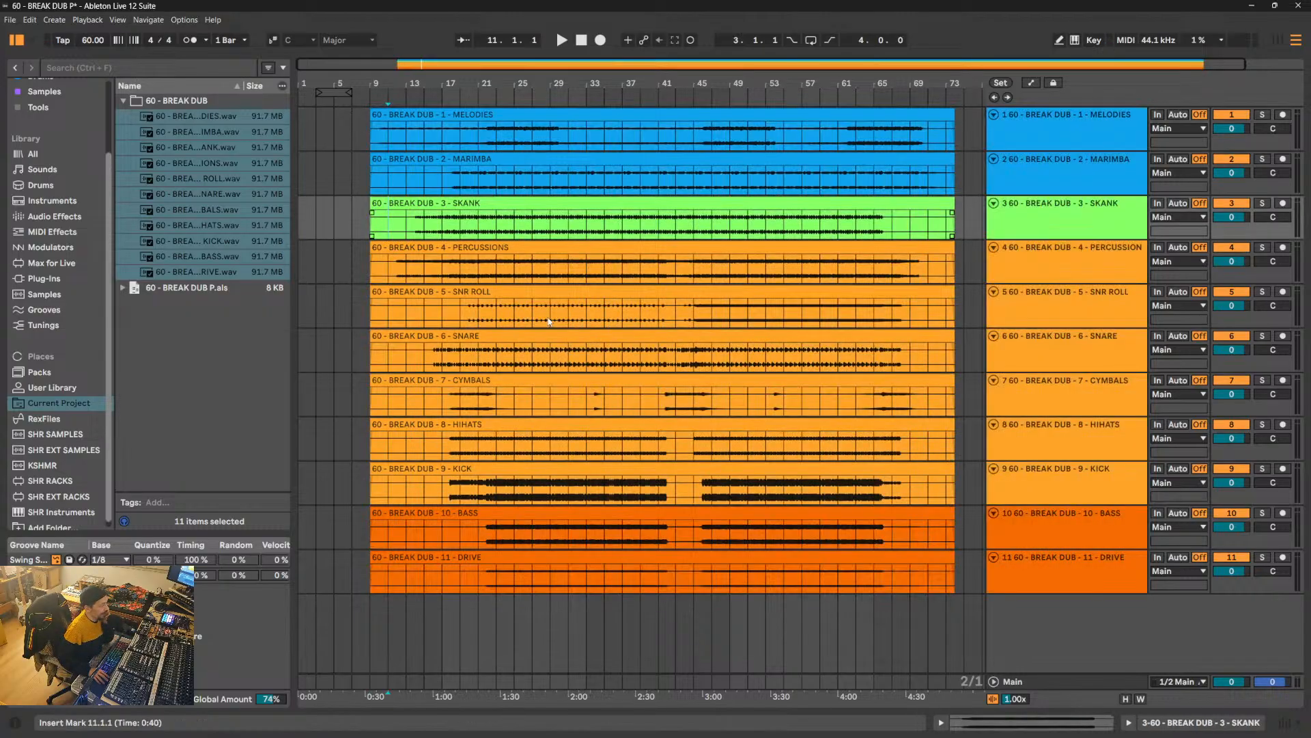
pyautogui.click(549, 322)
# - Set the DRIVE clip's gain to 3 dB and compare its waveform with the BASS clip
pyautogui.doubleClick(601, 557)
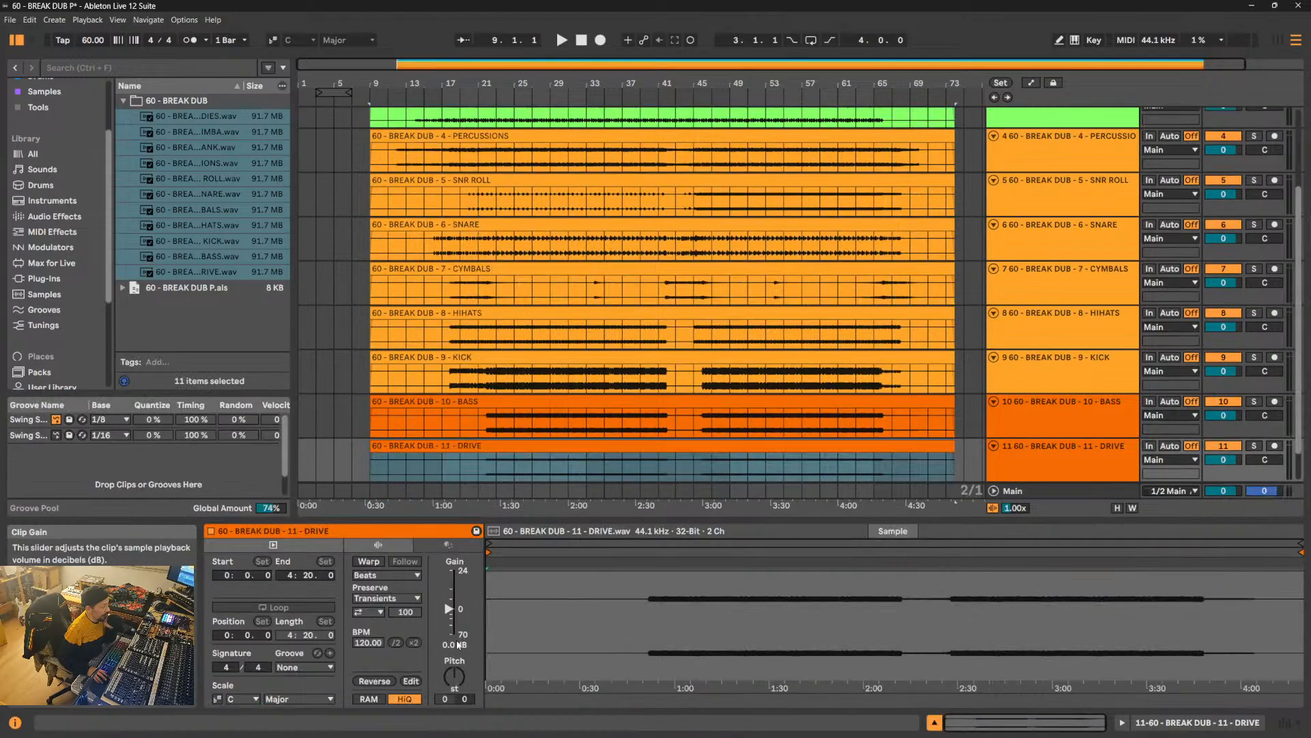
pyautogui.write('3')
pyautogui.press('Return')
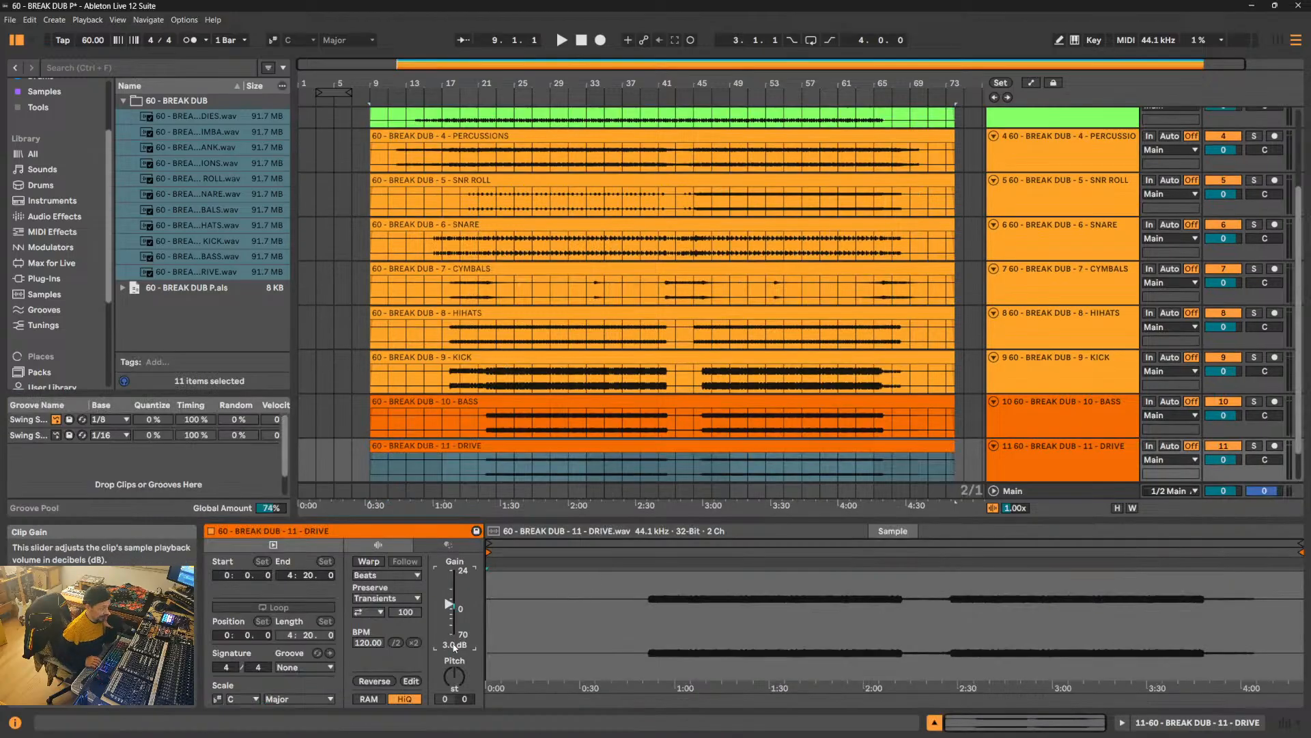
pyautogui.click(1034, 404)
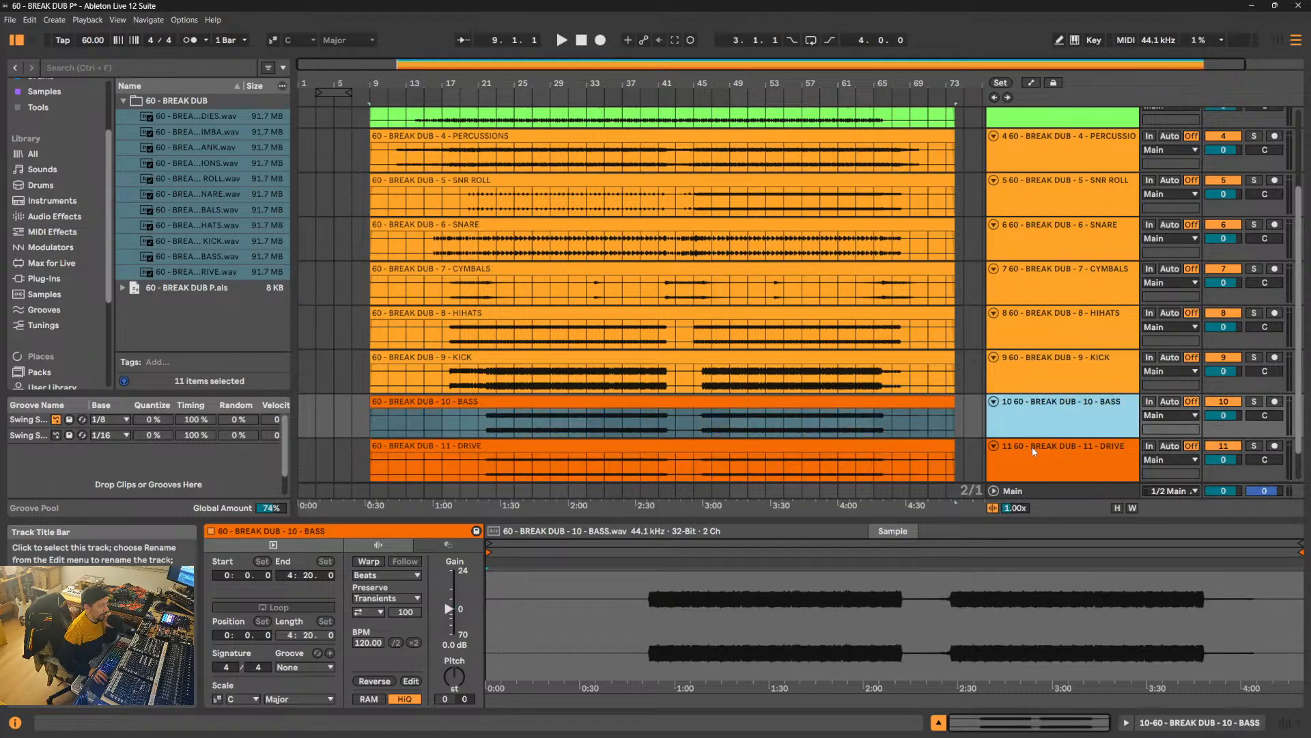
pyautogui.click(1036, 466)
pyautogui.scroll(3, 1054, 171)
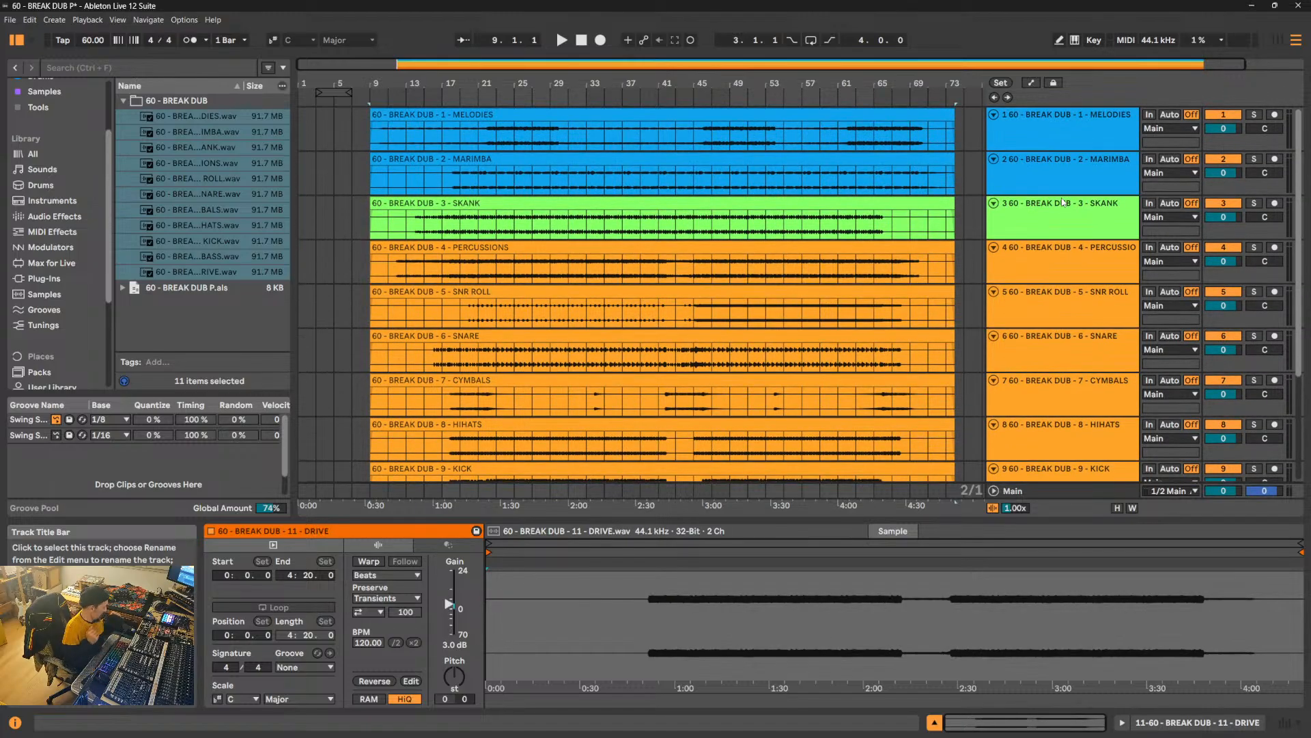
# - Review the stem channels in Session View with the browser hidden and return to the Arrangement
pyautogui.press('Tab')
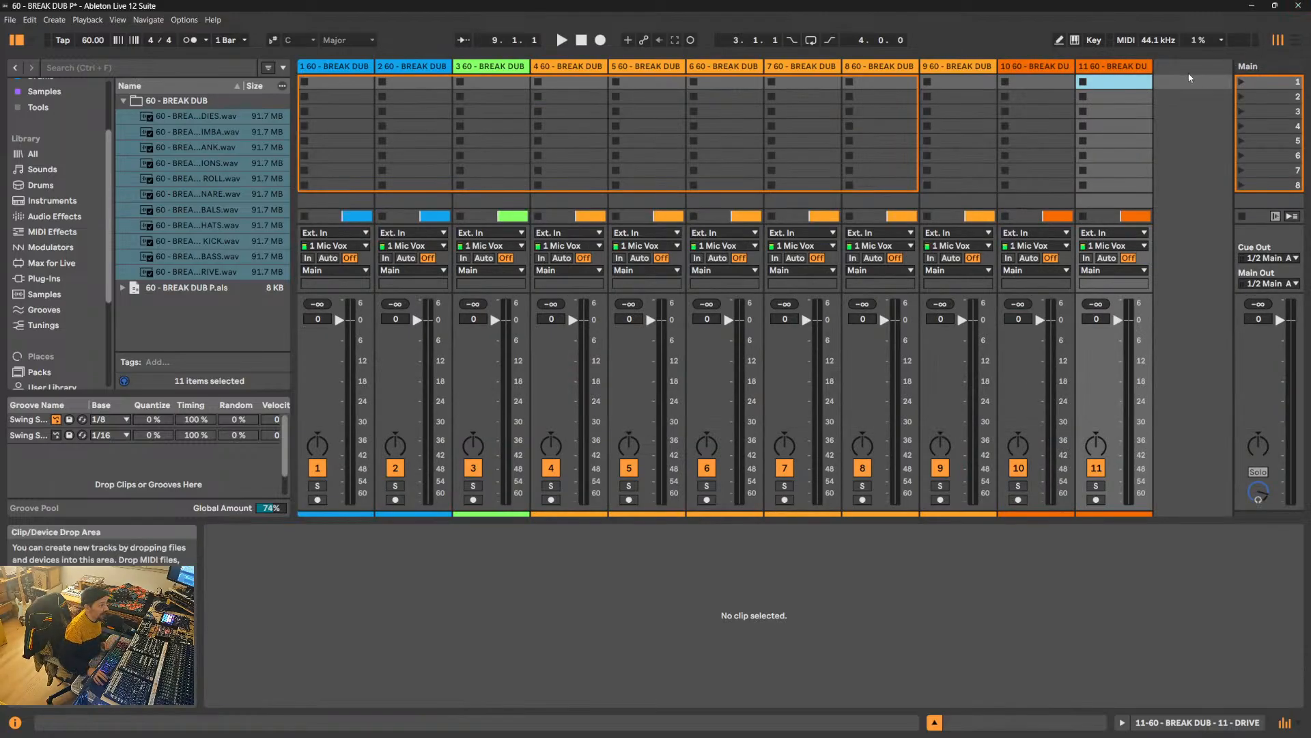
pyautogui.click(12, 40)
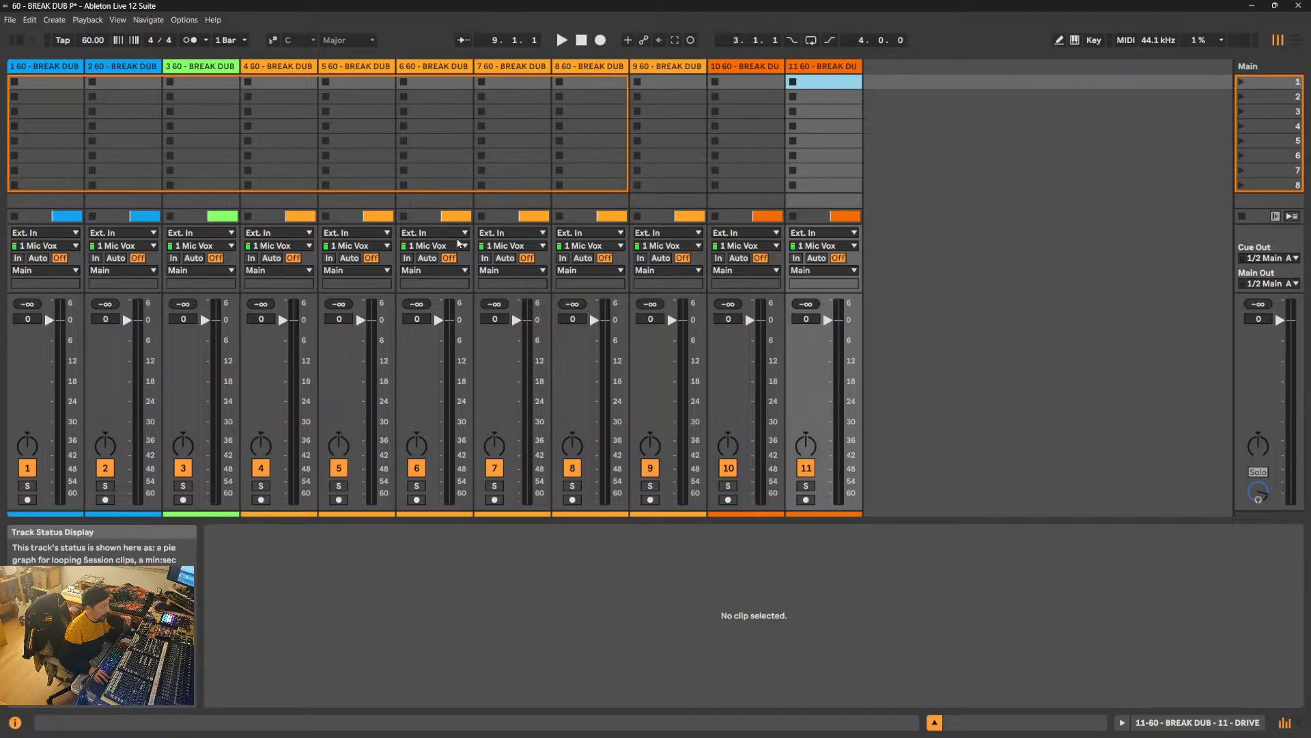
pyautogui.click(39, 66)
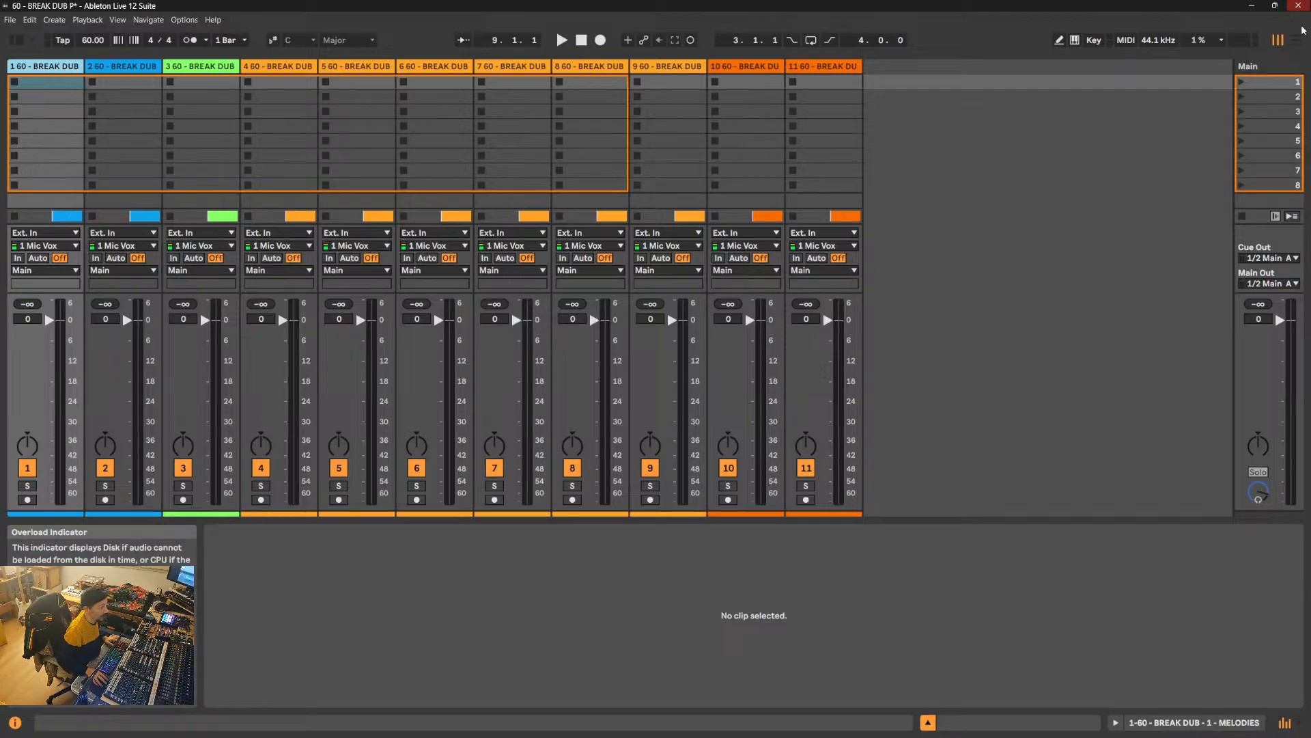
pyautogui.press('Tab')
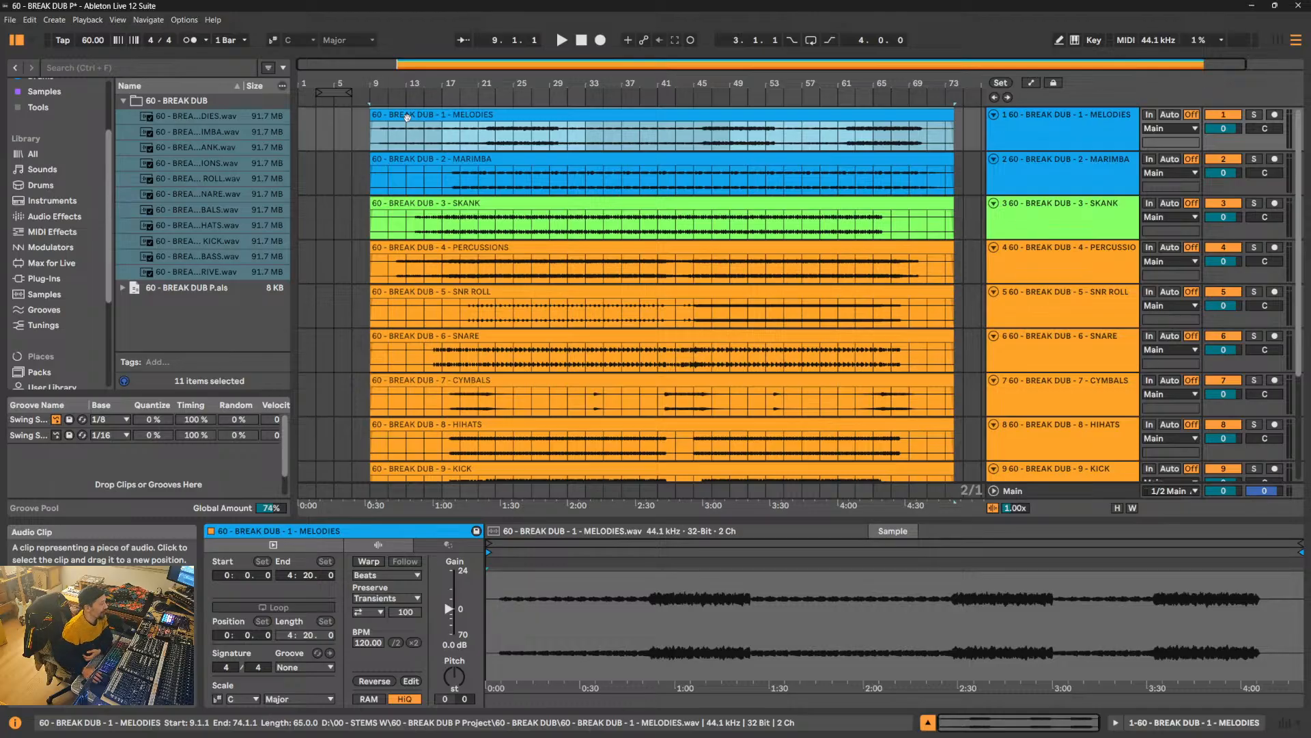
# - Collapse the 60 - BREAK DUB folder in the browser and move the loop brace to start at bar 1
pyautogui.moveTo(577, 730)
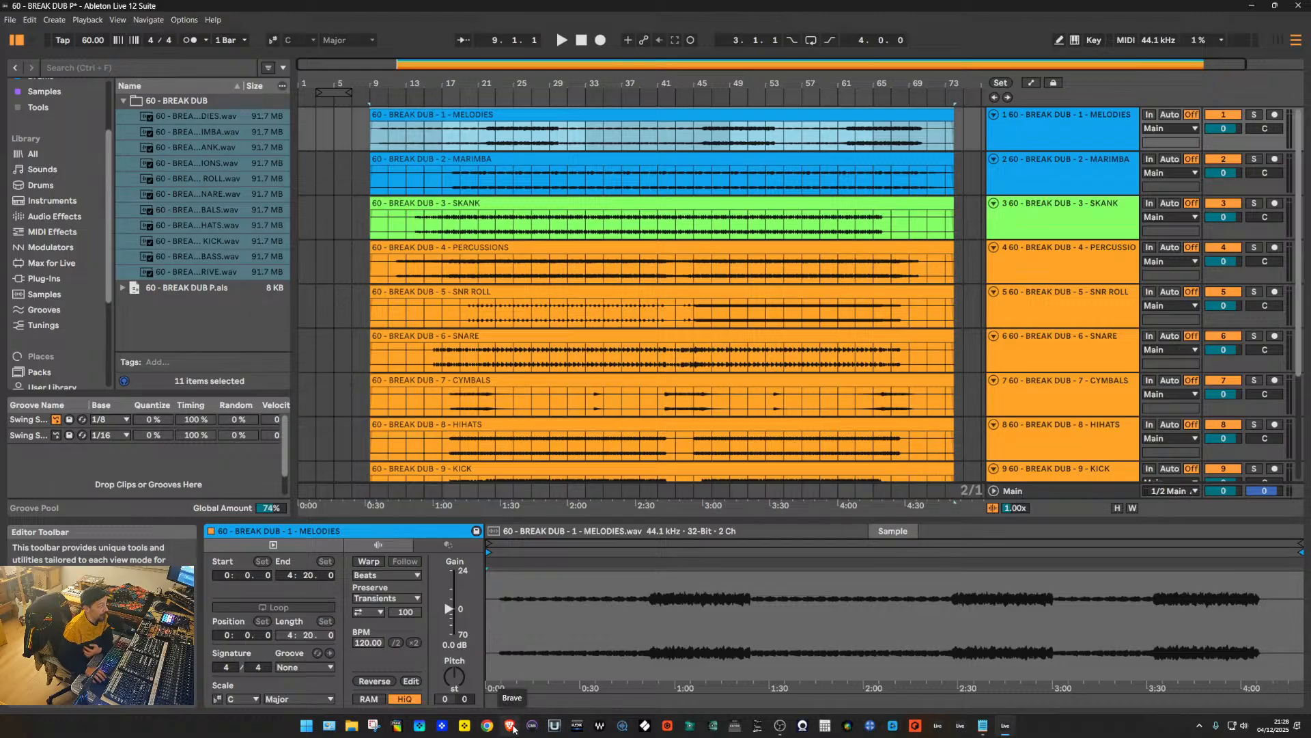
pyautogui.click(124, 100)
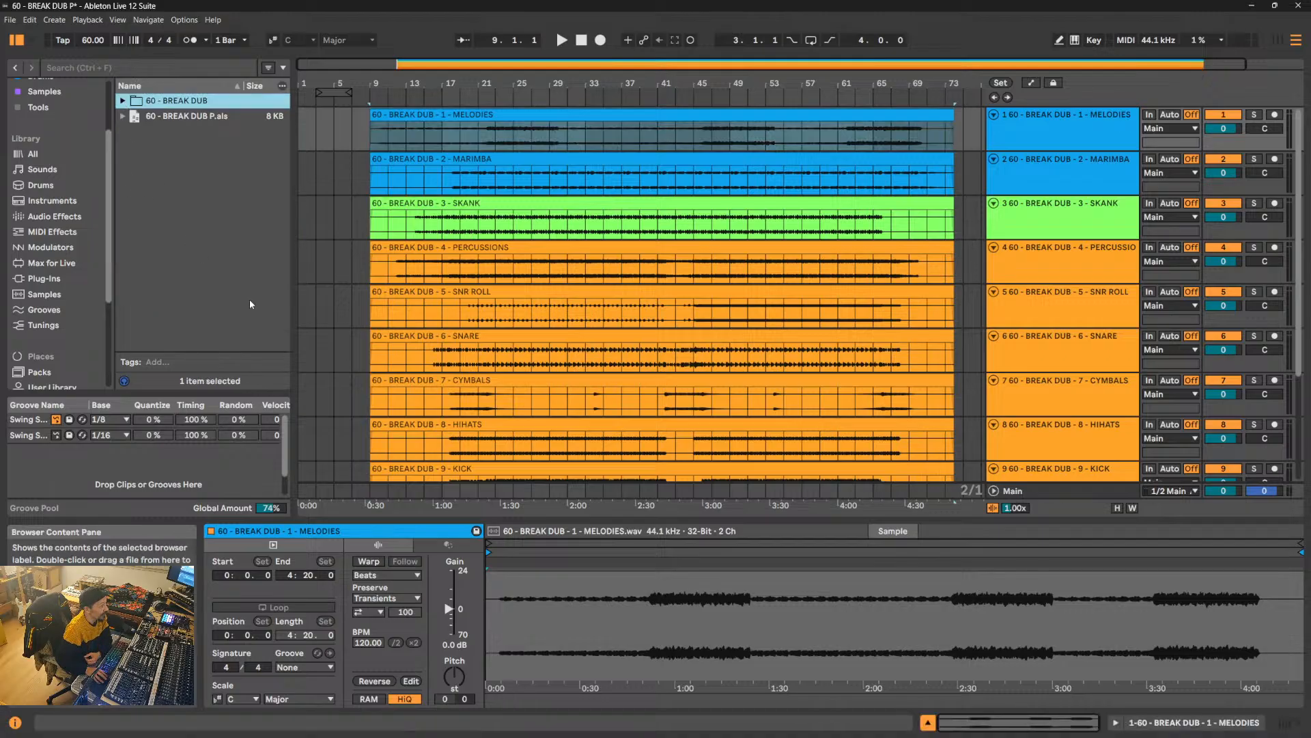
pyautogui.moveTo(343, 92); pyautogui.dragTo(325, 95)
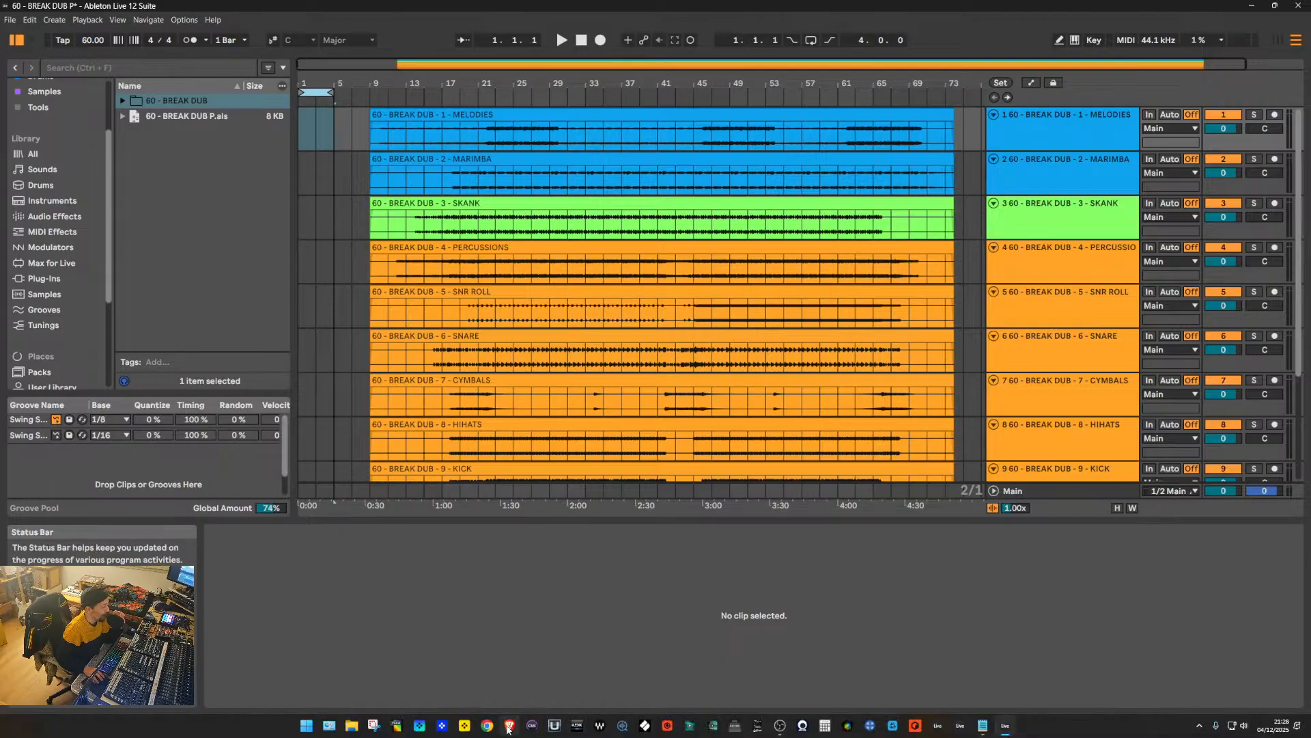
# - Switch to Brave and look through the Circuit Mono Station MIDI parameters and MOD REX manual PDFs
pyautogui.click(509, 728)
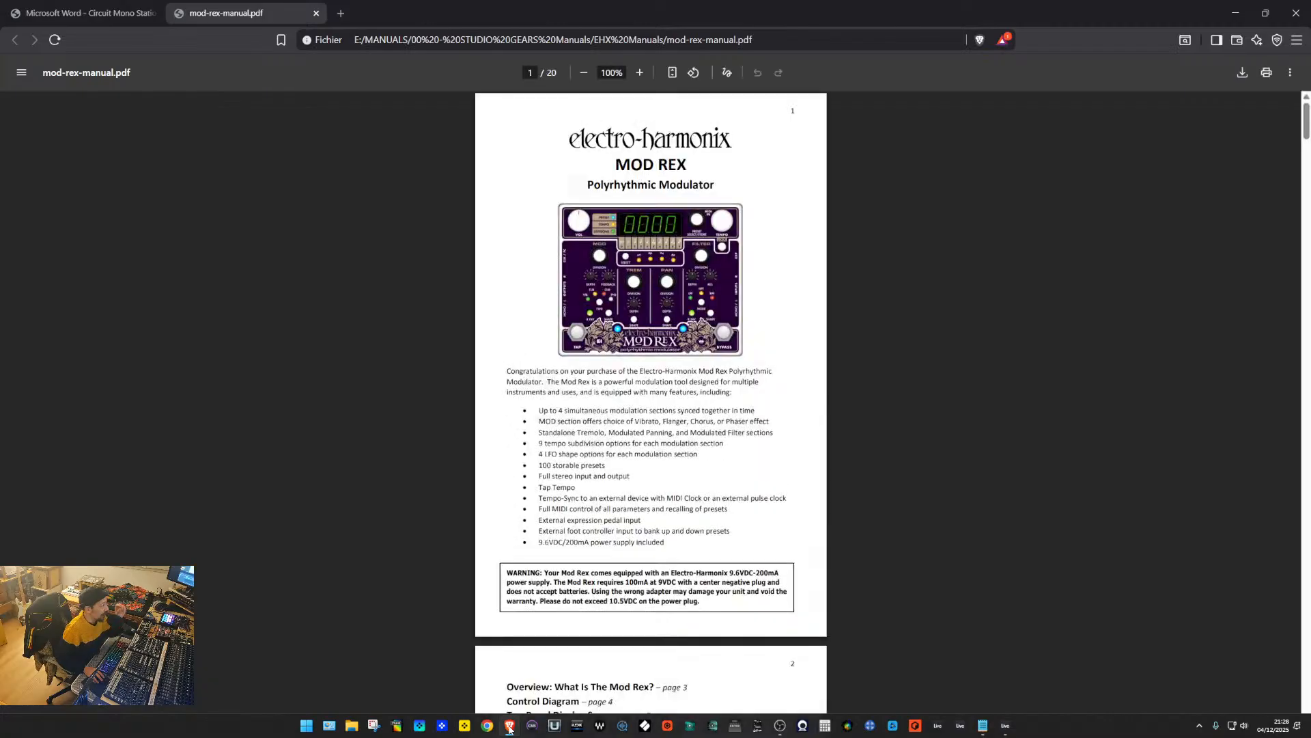
pyautogui.click(103, 13)
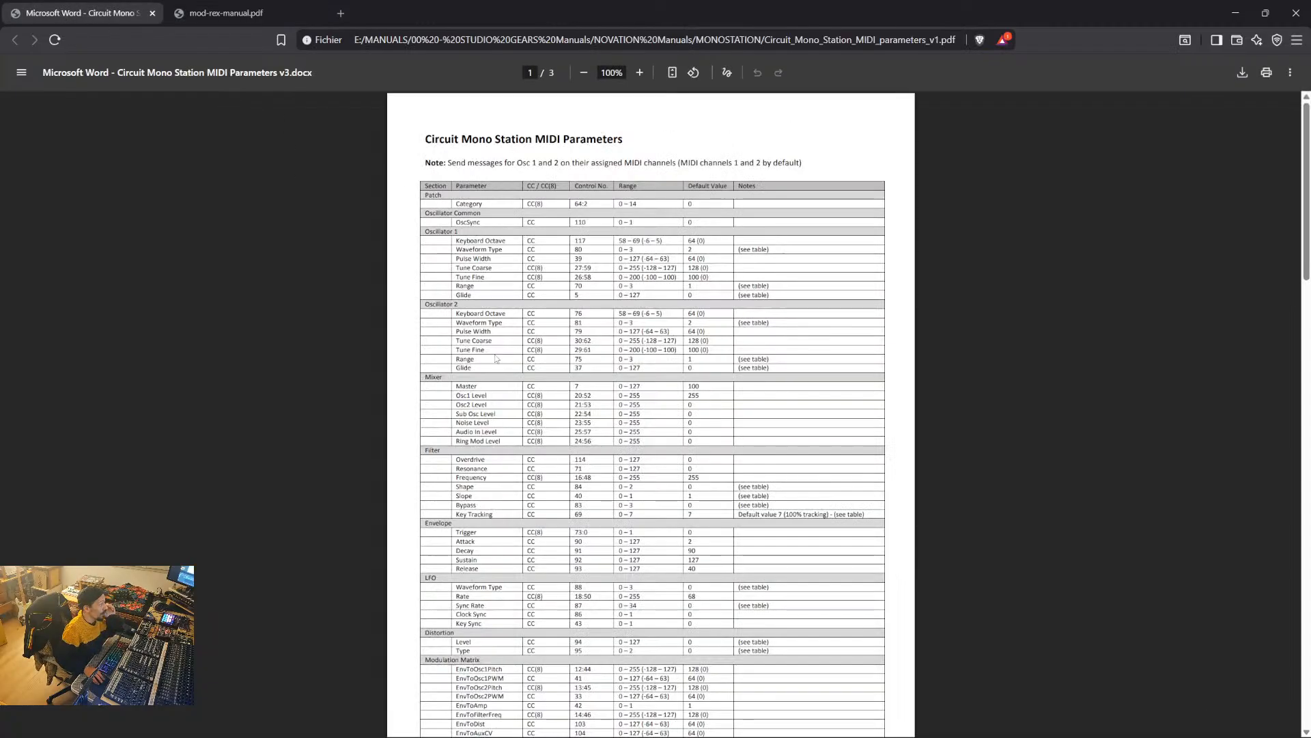
pyautogui.scroll(-2, 138, 202)
pyautogui.scroll(2, 138, 202)
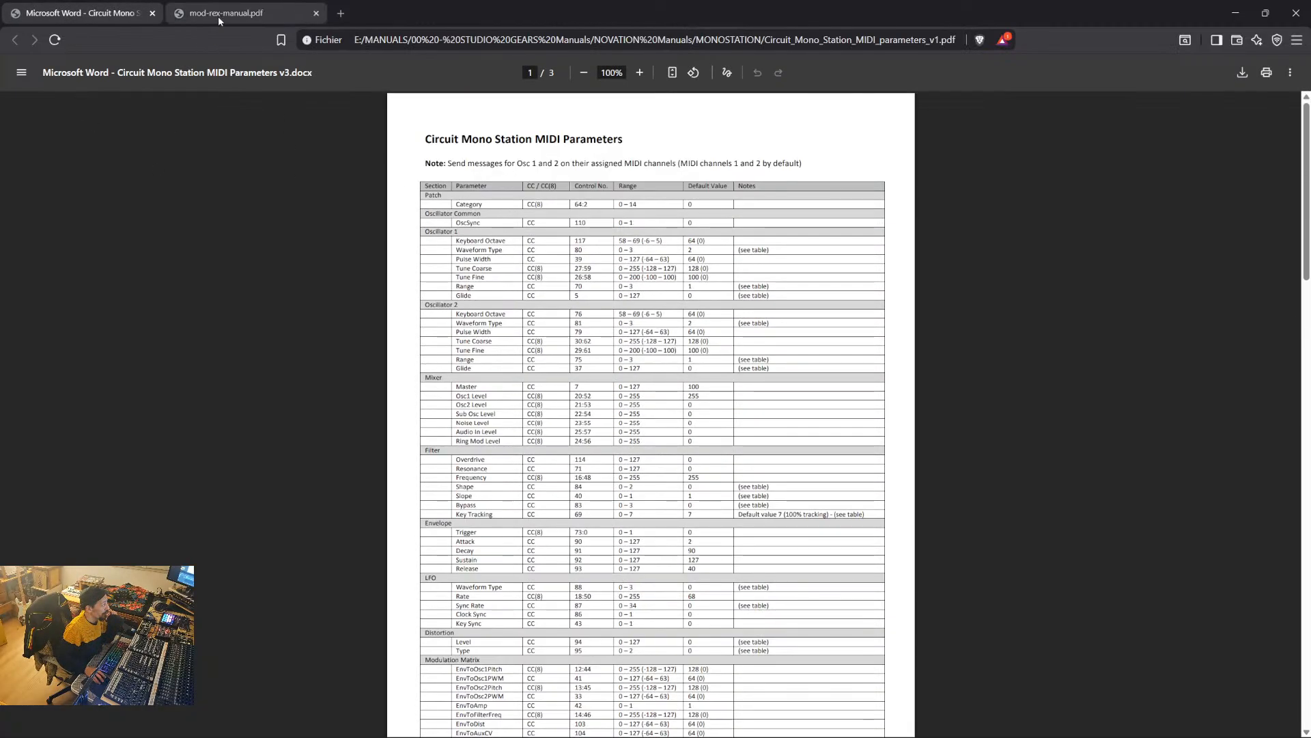
pyautogui.click(219, 14)
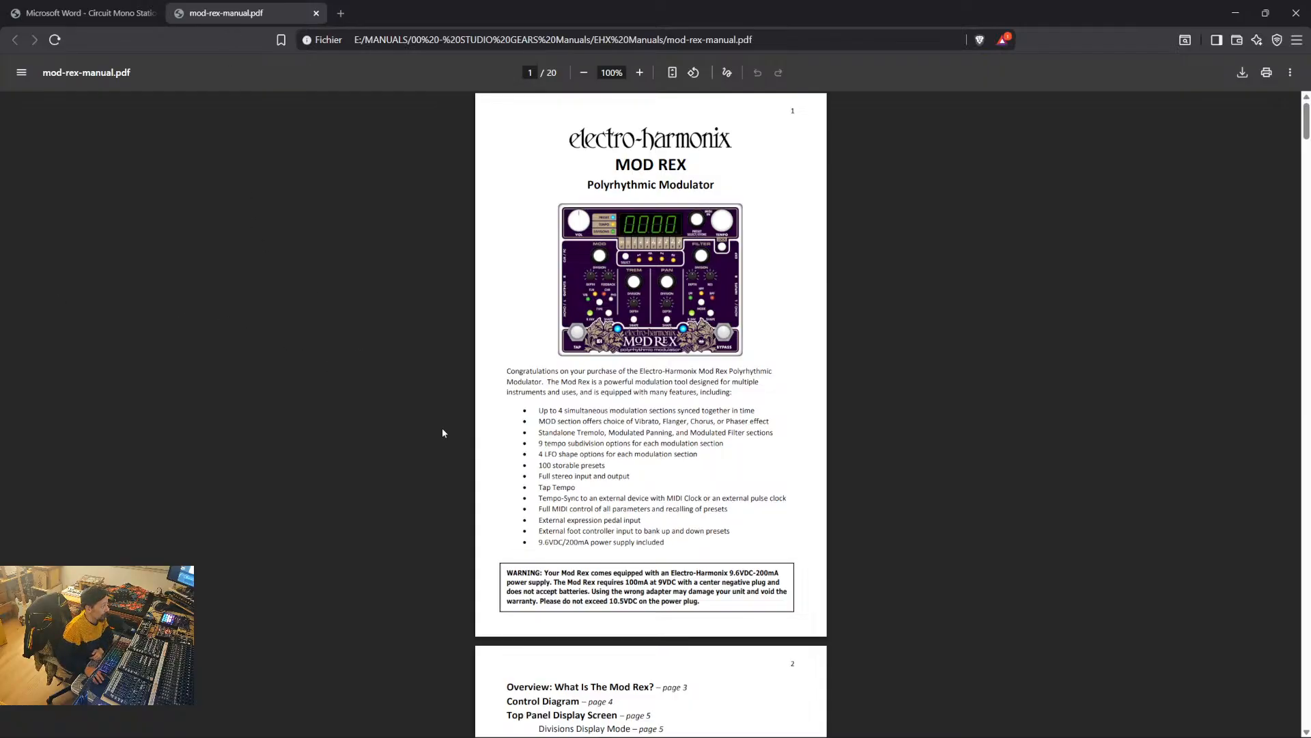
# - Examine the MOD REX manual's front panel picture, contents list and control diagram, and close the browser to return to Ableton Live
pyautogui.scroll(-6, 443, 433)
pyautogui.scroll(6, 509, 441)
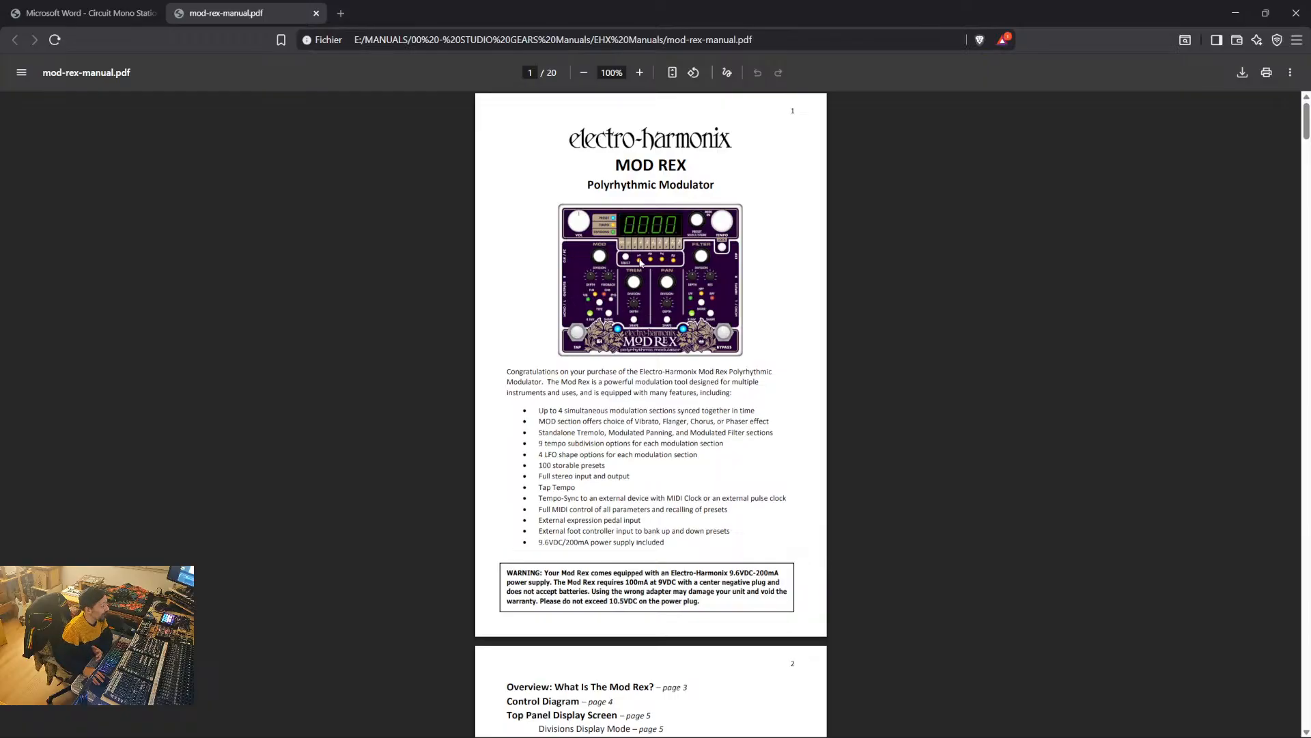
pyautogui.keyDown('ctrl'); pyautogui.scroll(9, 640, 263); pyautogui.keyUp('ctrl')
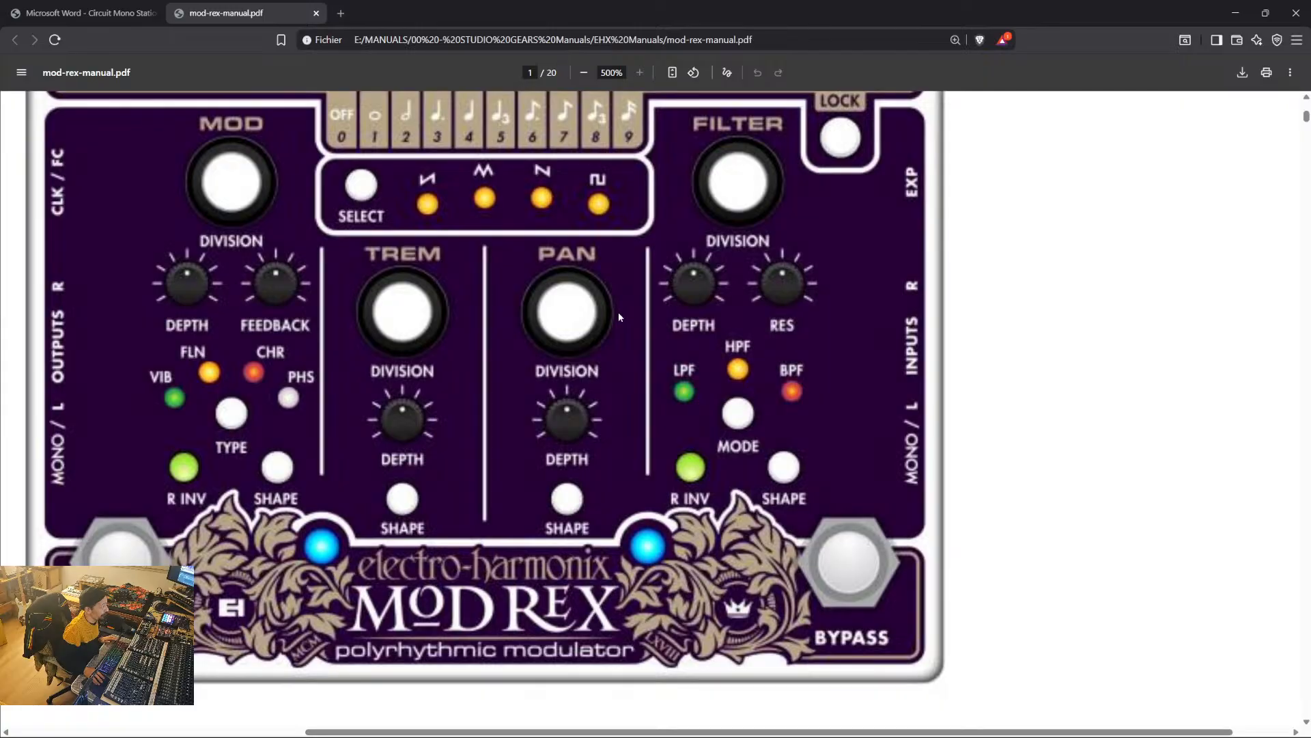
pyautogui.keyDown('ctrl'); pyautogui.scroll(-13, 617, 312); pyautogui.keyUp('ctrl')
pyautogui.keyDown('ctrl'); pyautogui.scroll(3, 619, 316); pyautogui.keyUp('ctrl')
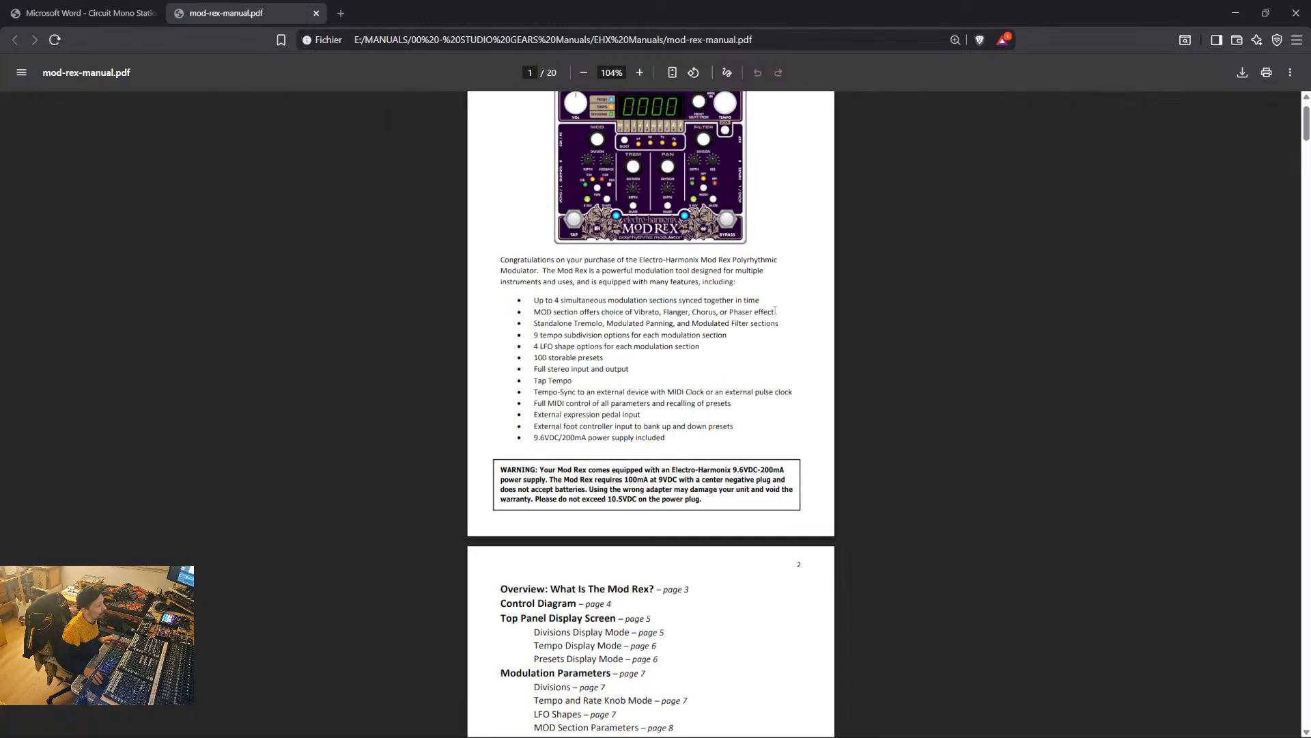
pyautogui.scroll(3, 620, 316)
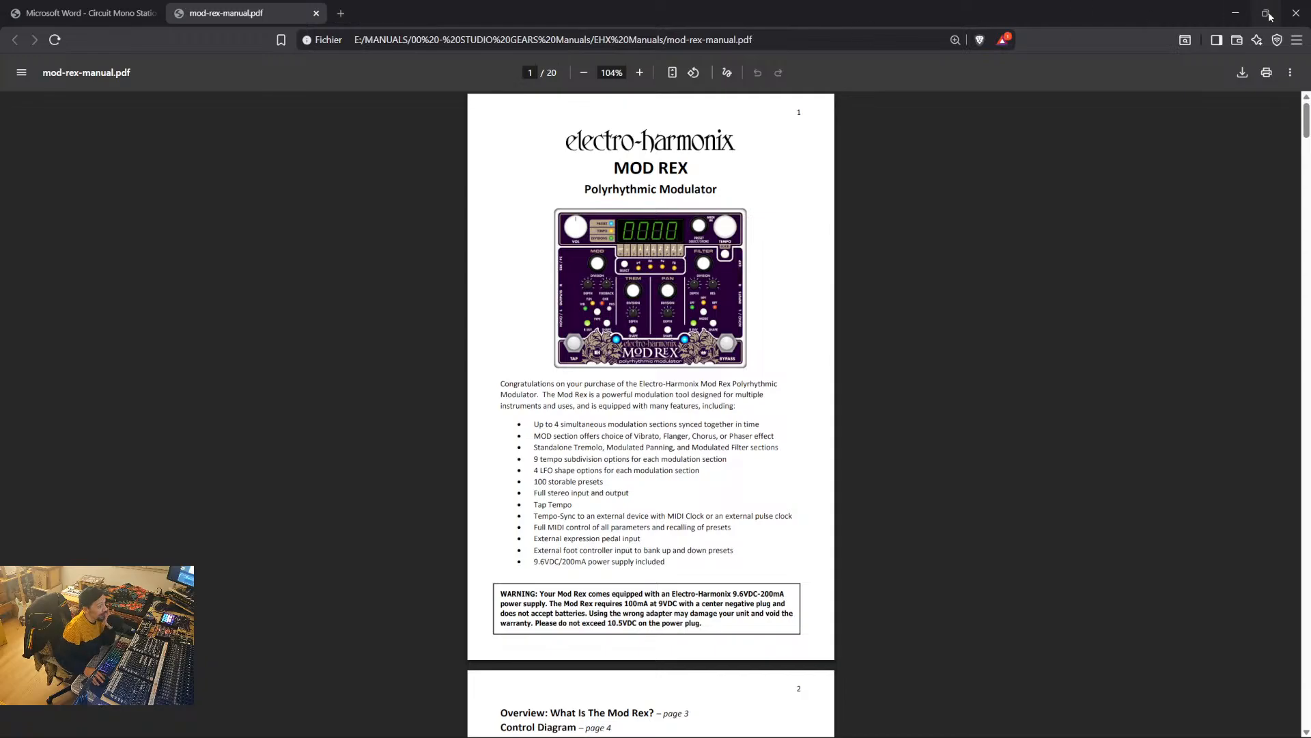
pyautogui.scroll(-20, 673, 315)
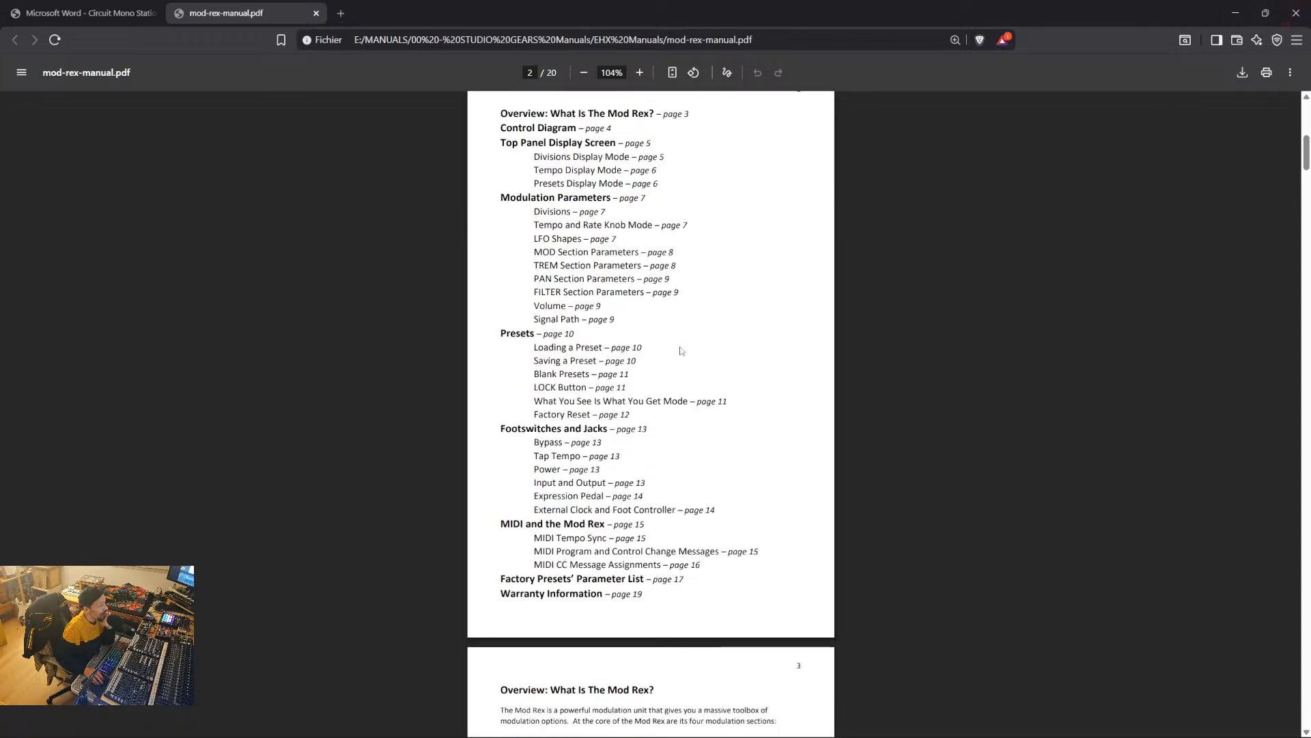
pyautogui.scroll(-2, 680, 350)
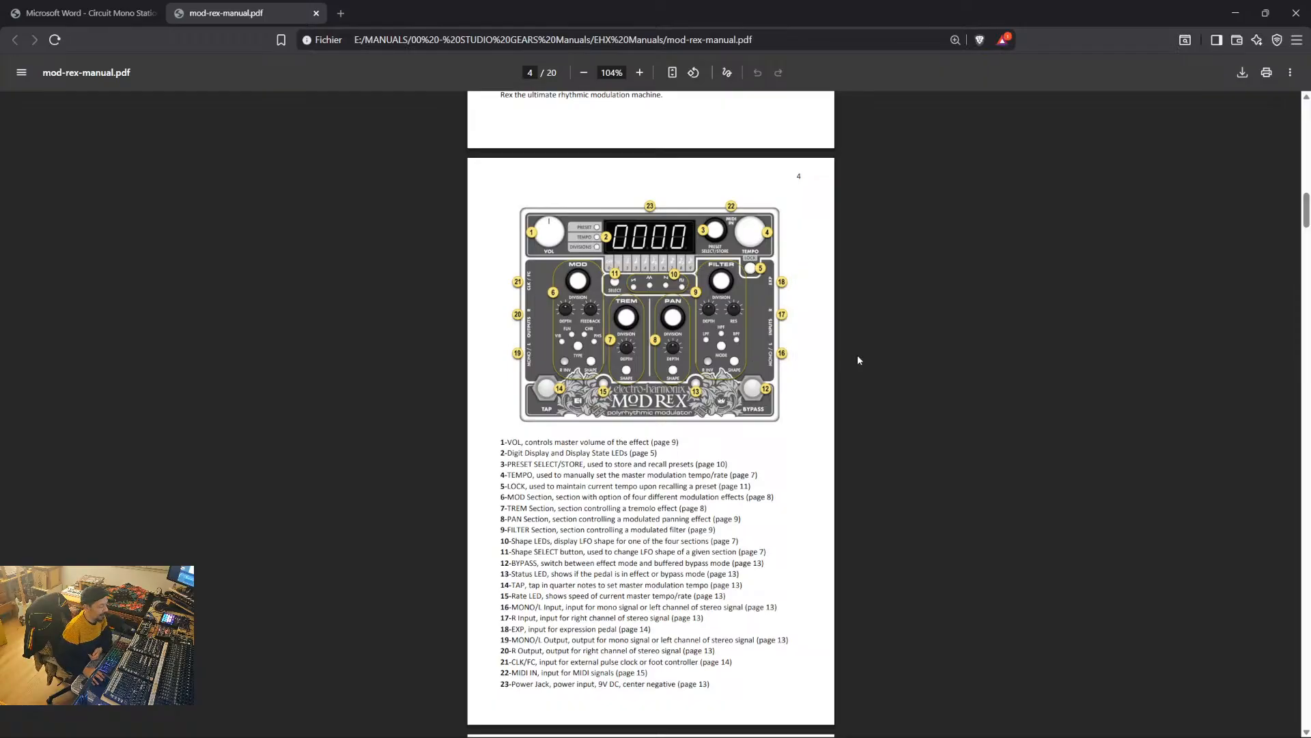
pyautogui.scroll(5, 991, 410)
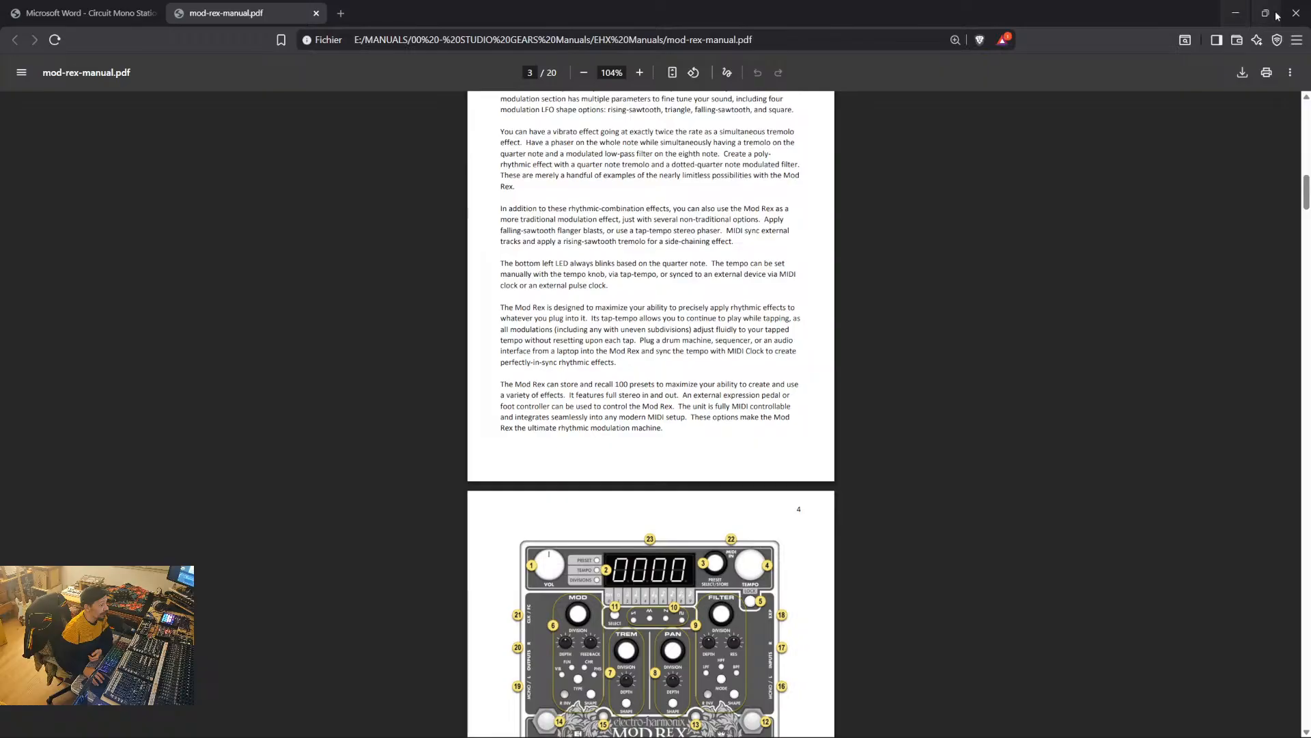
pyautogui.click(1301, 14)
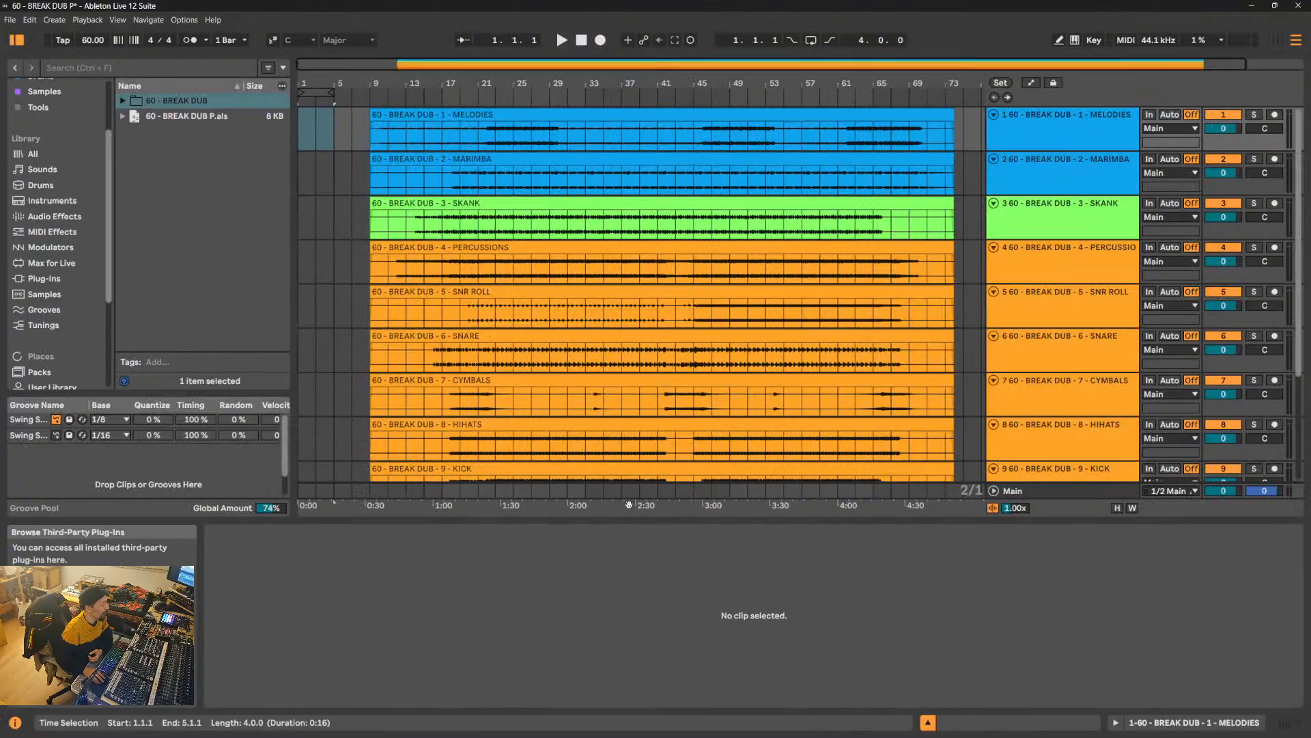
# - Select the MELODIES clip in the Arrangement and lower the Main track's volume to -5.5 dB
pyautogui.click(384, 141)
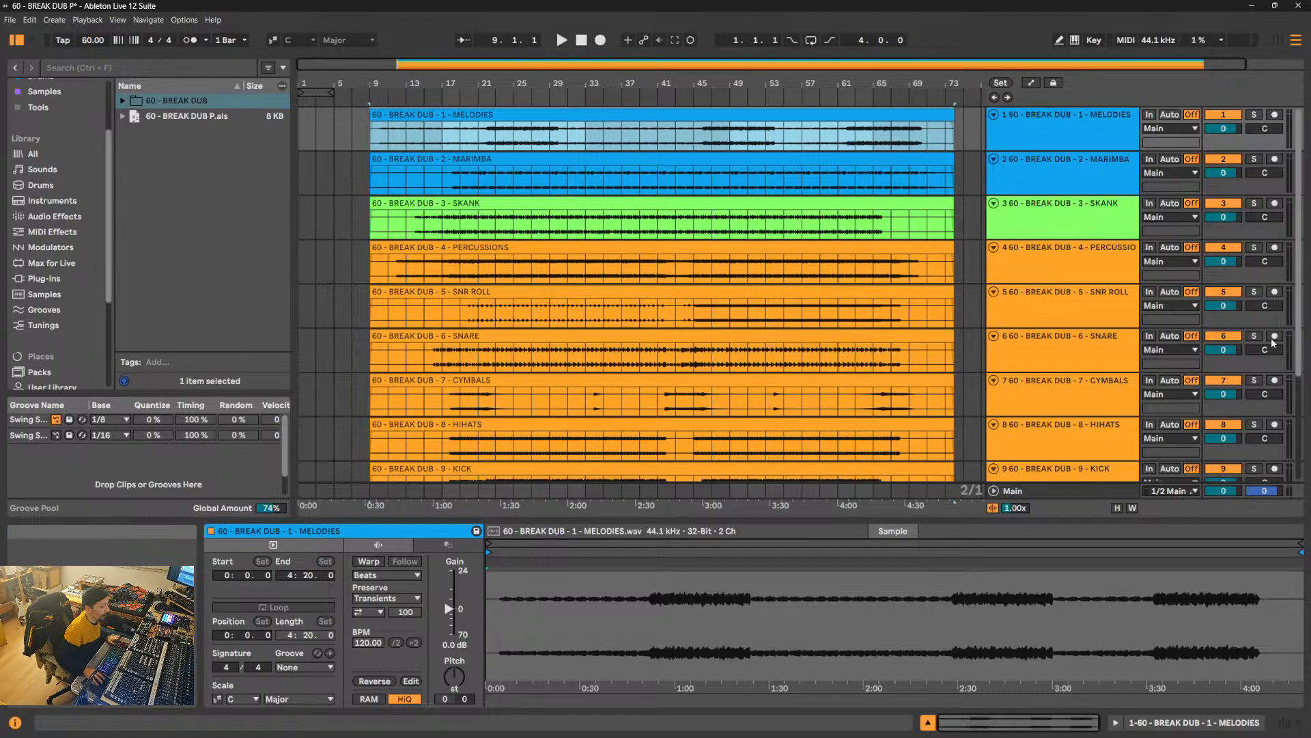
pyautogui.moveTo(1226, 492); pyautogui.dragTo(1227, 501)
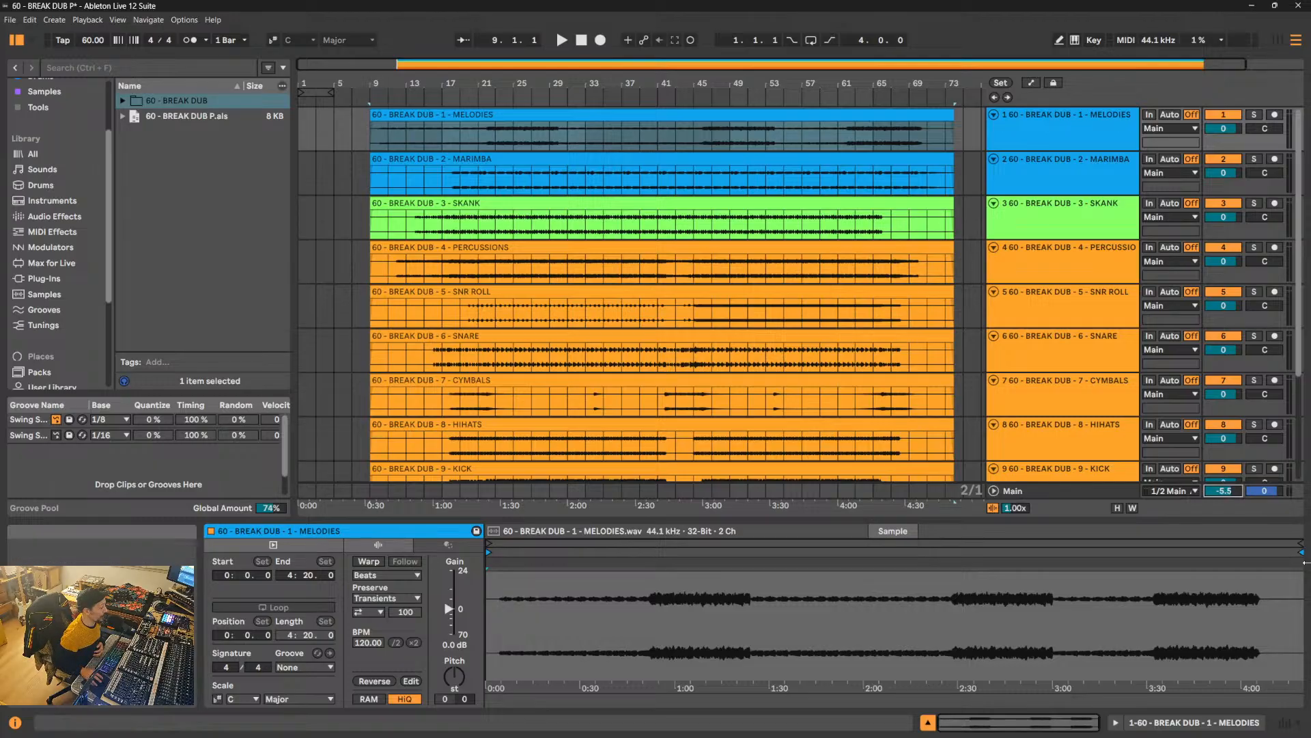
pyautogui.moveTo(1167, 731)
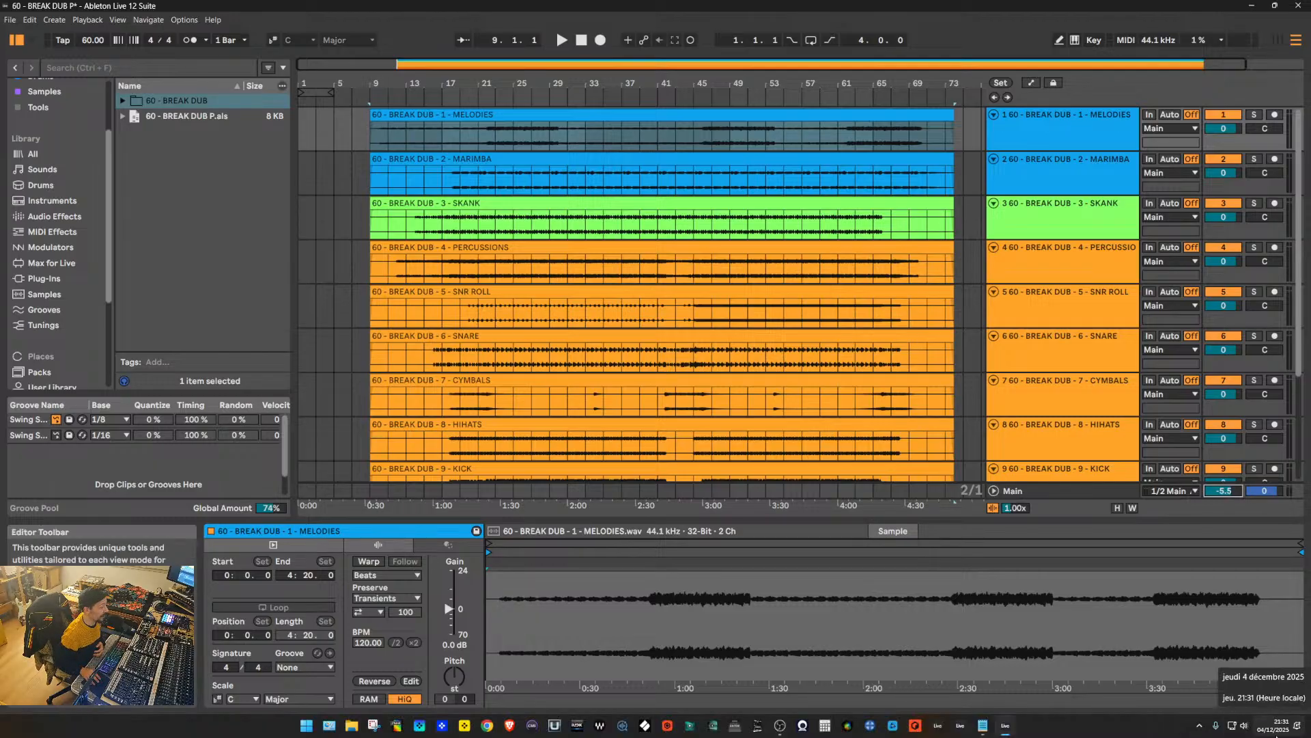